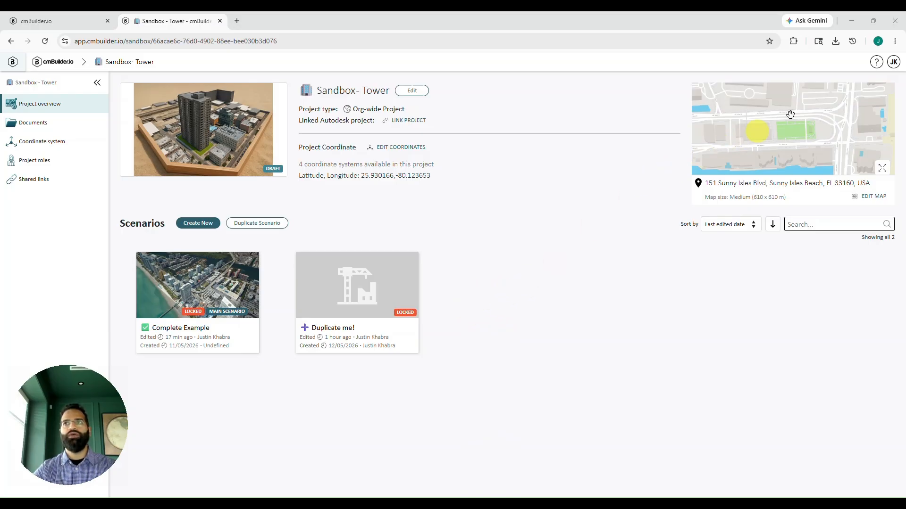
Open the cmBuilder Support center from the help options and start a new request with General Support as the issue.
{"action": "left_click", "coordinate": [877, 63]}
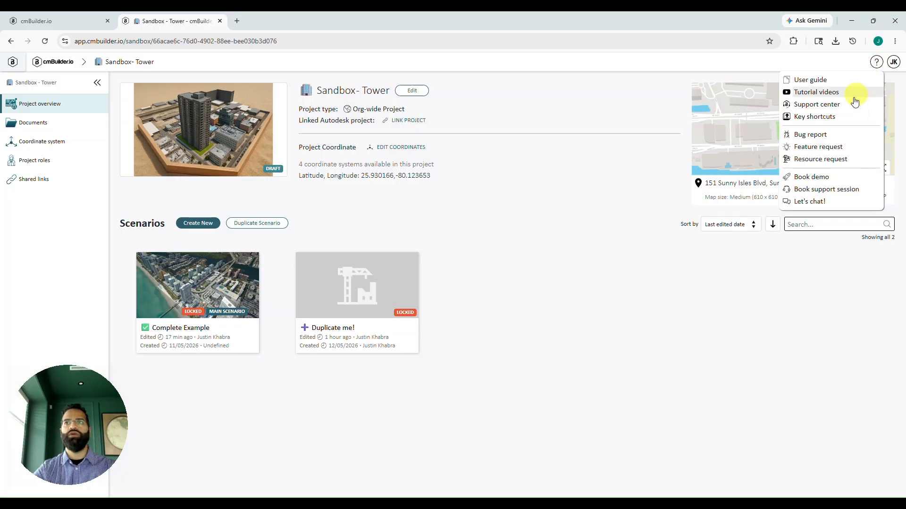
{"action": "left_click", "coordinate": [829, 104]}
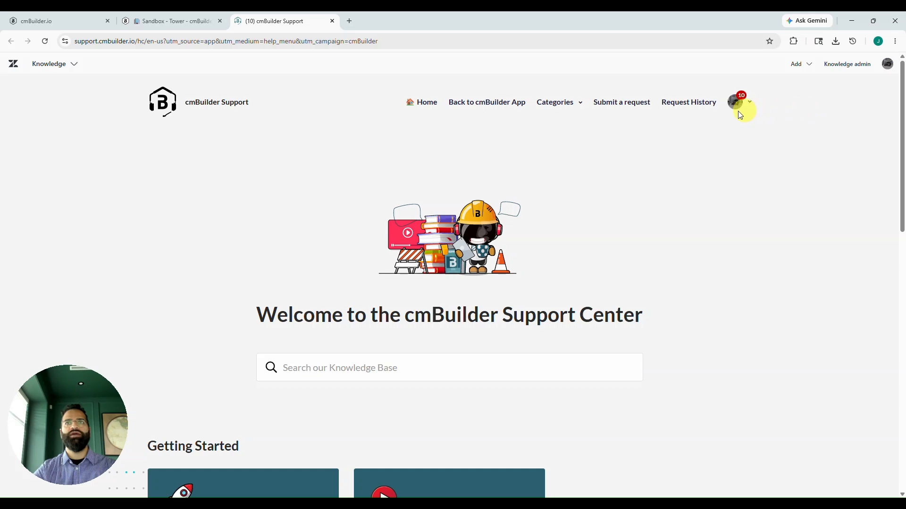
{"action": "left_click", "coordinate": [613, 105]}
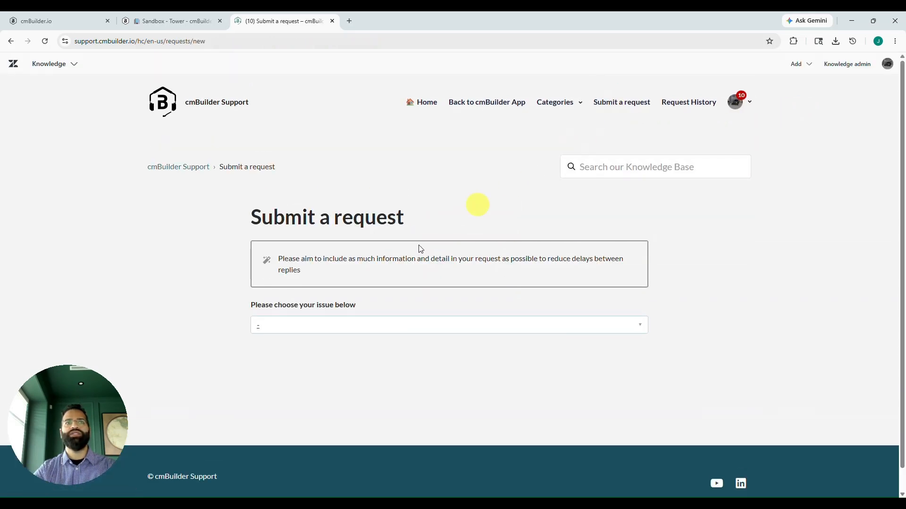
{"action": "left_click", "coordinate": [383, 324]}
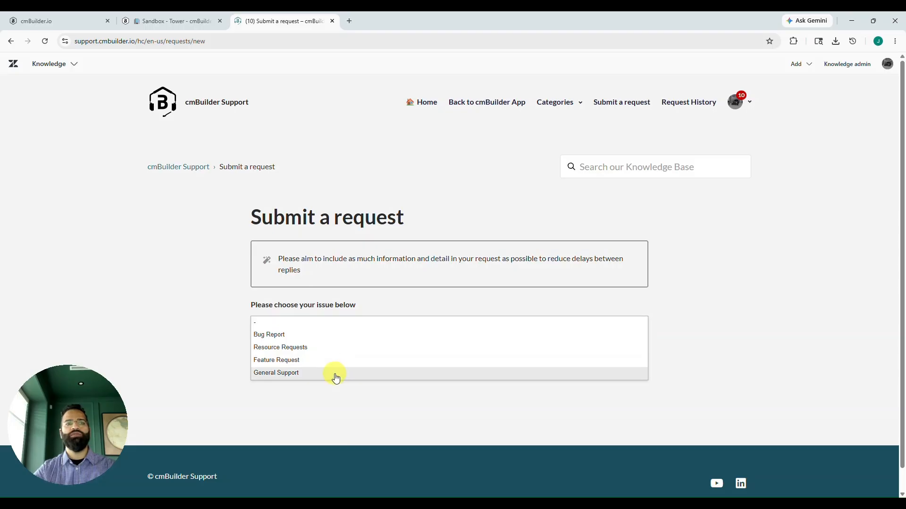
{"action": "left_click", "coordinate": [335, 373]}
Examine the General Support request form's fields, including description, priority and attachments, and close the support page without submitting.
{"action": "scroll", "coordinate": [334, 371], "scroll_direction": "down", "scroll_amount": 3}
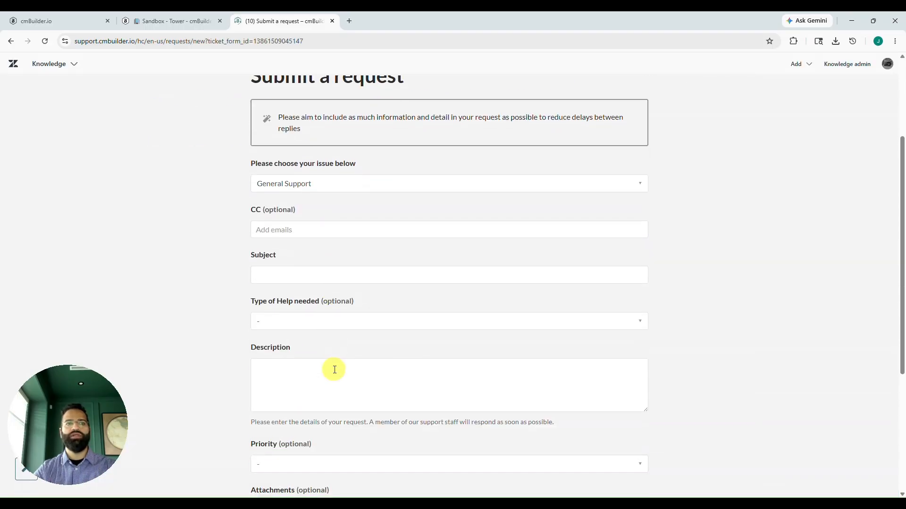
{"action": "left_click", "coordinate": [288, 376]}
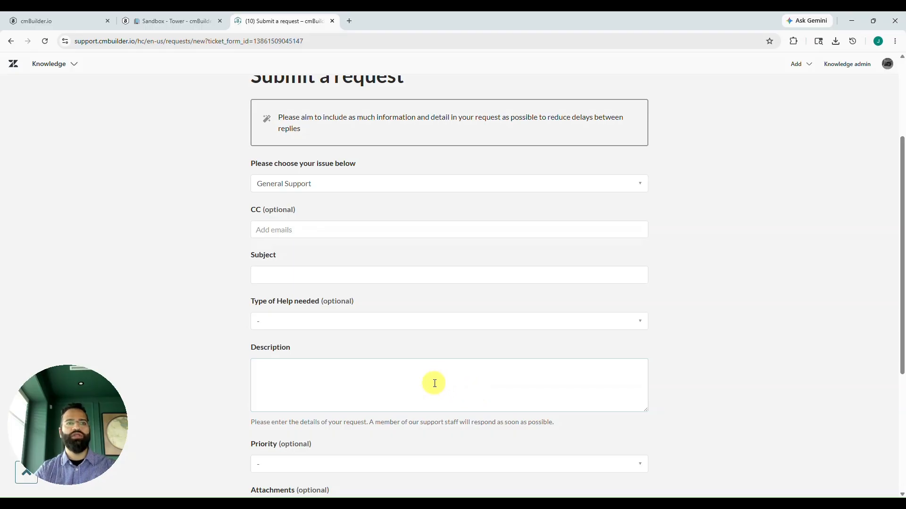
{"action": "scroll", "coordinate": [434, 385], "scroll_direction": "down", "scroll_amount": 1}
{"action": "scroll", "coordinate": [401, 298], "scroll_direction": "down", "scroll_amount": 2}
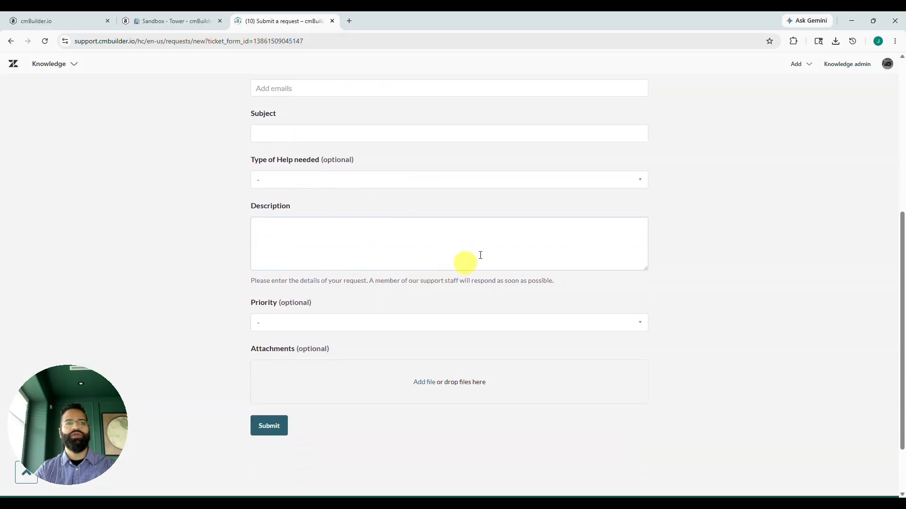
{"action": "scroll", "coordinate": [370, 426], "scroll_direction": "up", "scroll_amount": 3}
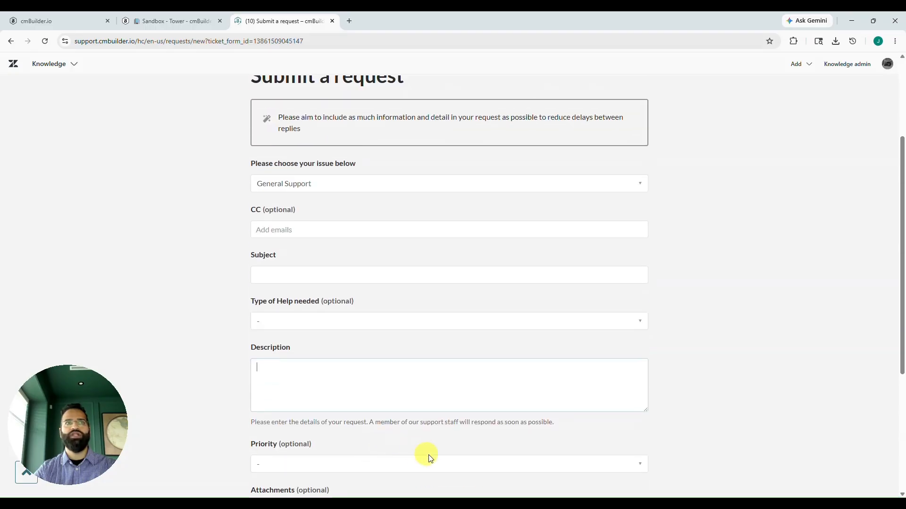
{"action": "middle_click", "coordinate": [322, 26]}
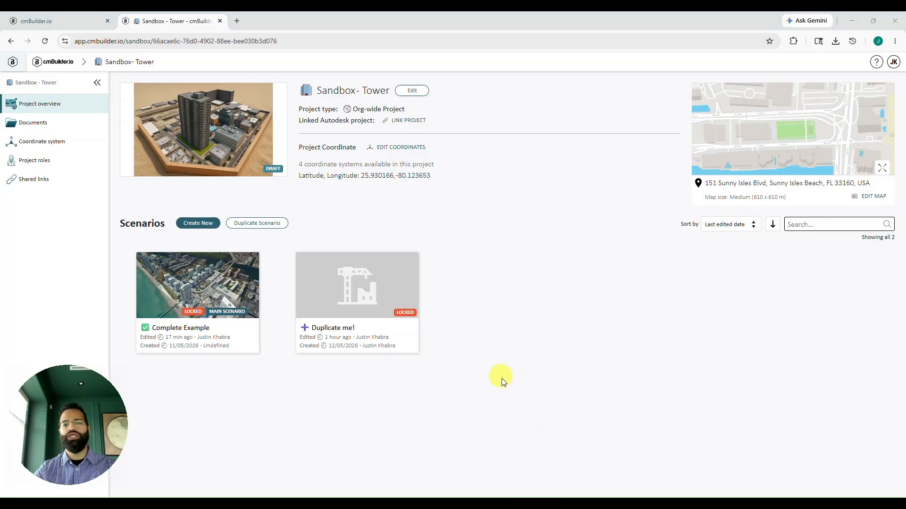
Switch to the Excel workbook and go through the Onboarding #2 - Creating The Simulation topics from 2.01 to 2.17.
{"action": "key", "text": "alt+Tab"}
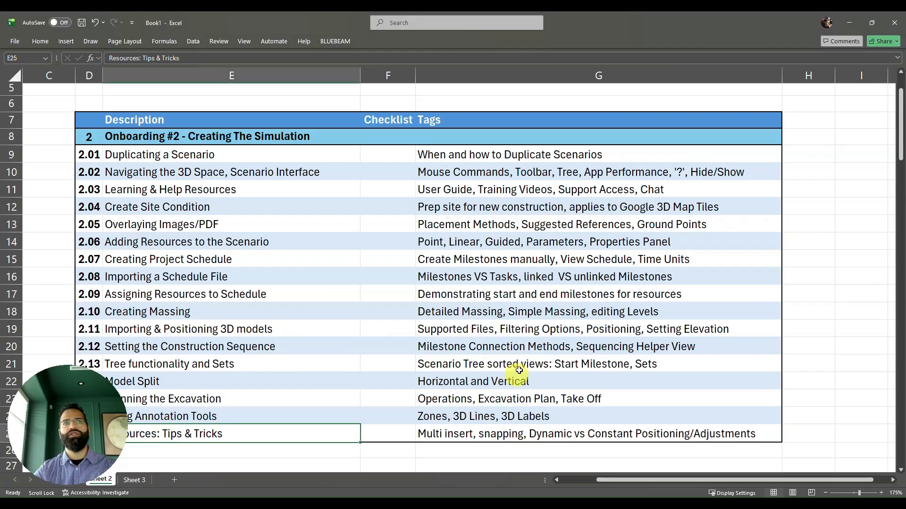
{"action": "left_click", "coordinate": [192, 137]}
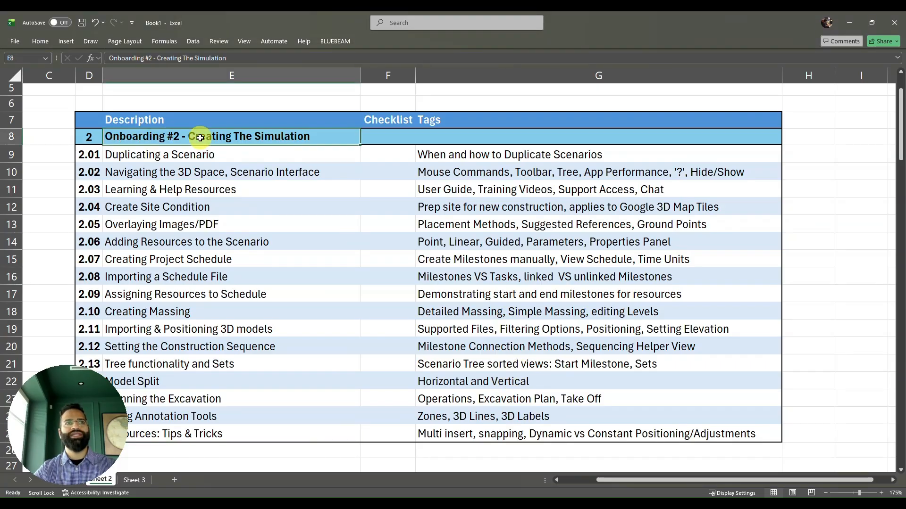
{"action": "left_click", "coordinate": [265, 154]}
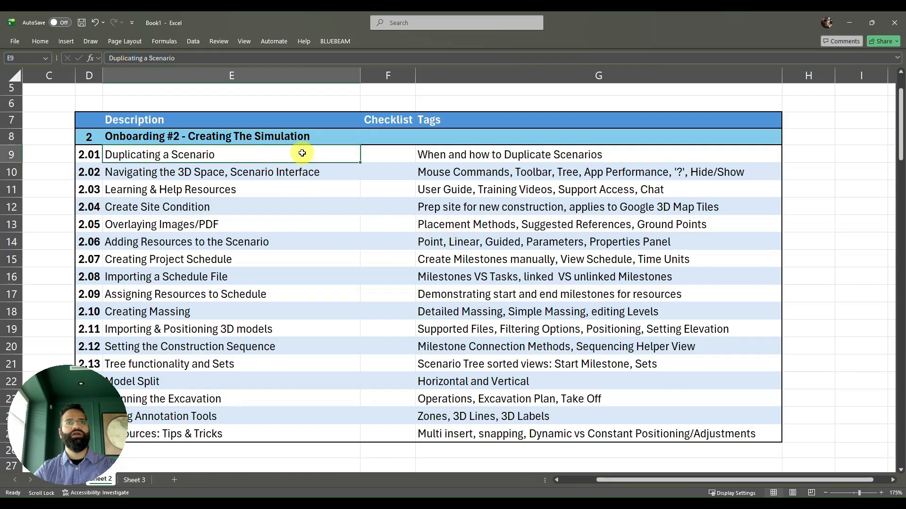
{"action": "left_click", "coordinate": [283, 170]}
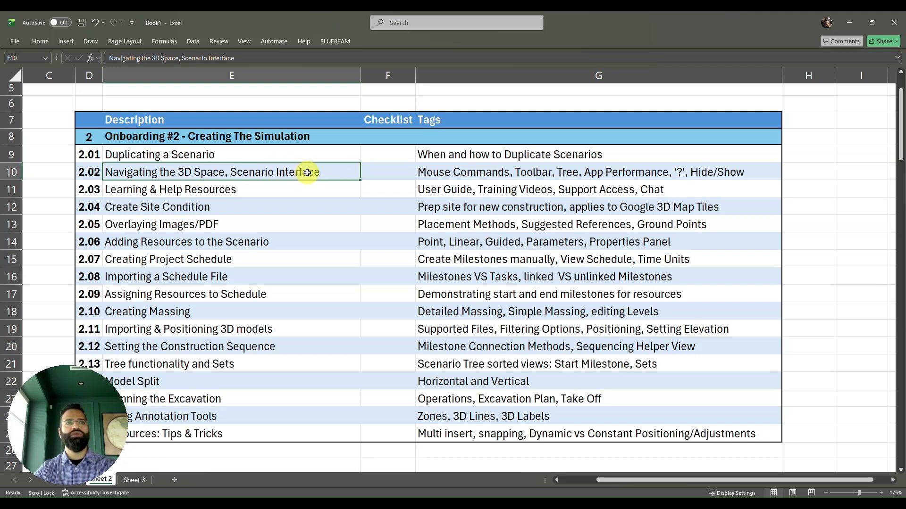
{"action": "left_click", "coordinate": [283, 191]}
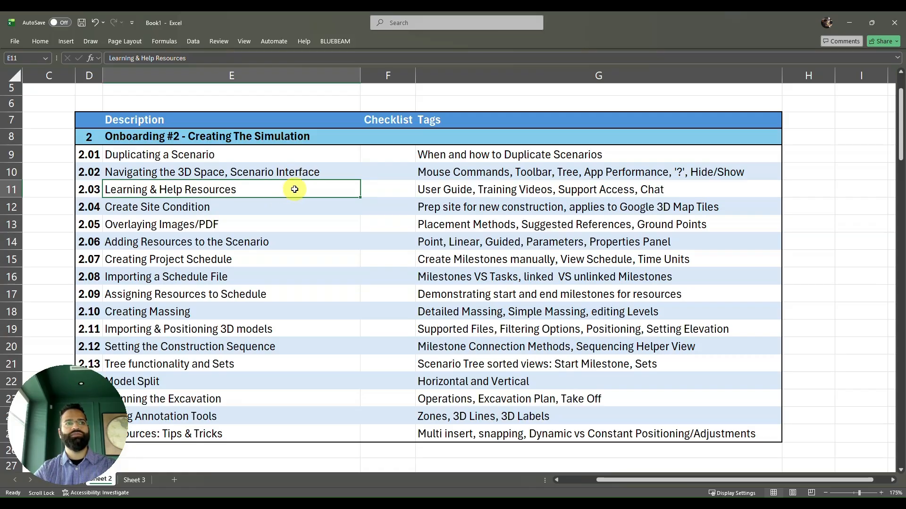
{"action": "left_click", "coordinate": [277, 204]}
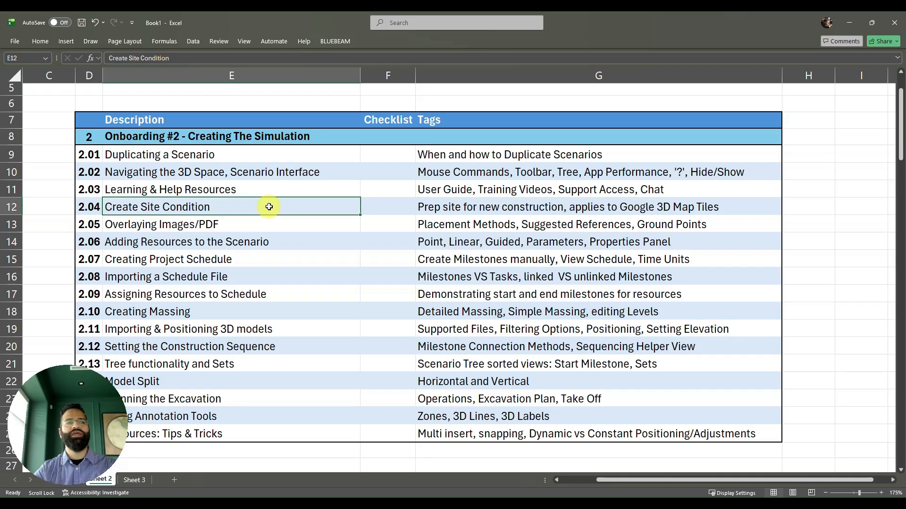
{"action": "left_click", "coordinate": [268, 228]}
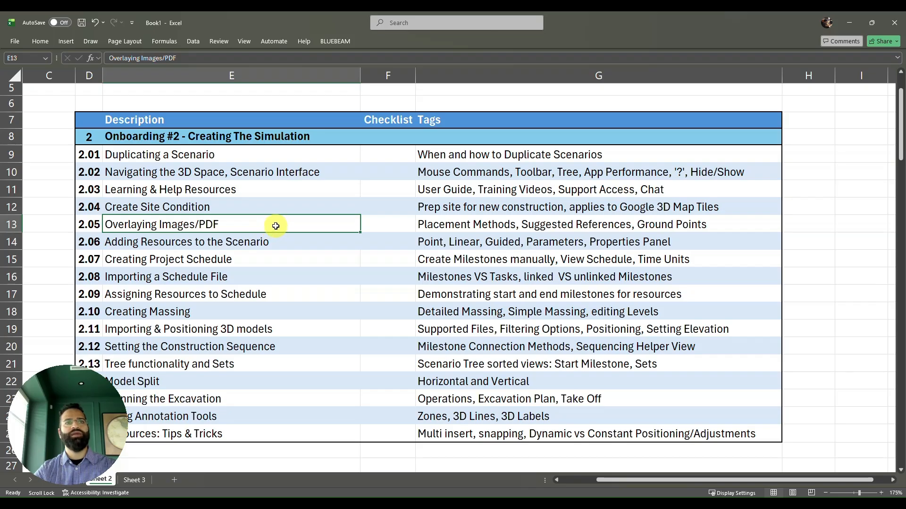
{"action": "left_click", "coordinate": [276, 240]}
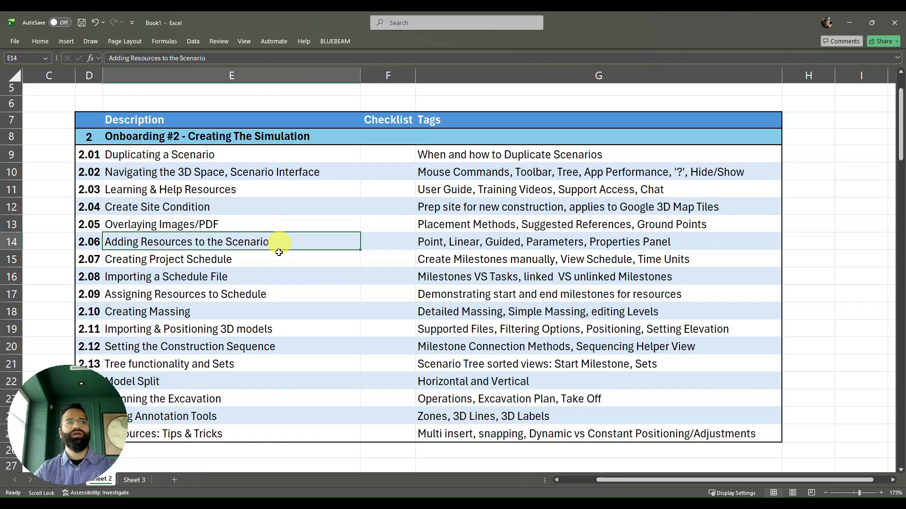
{"action": "left_click", "coordinate": [277, 260]}
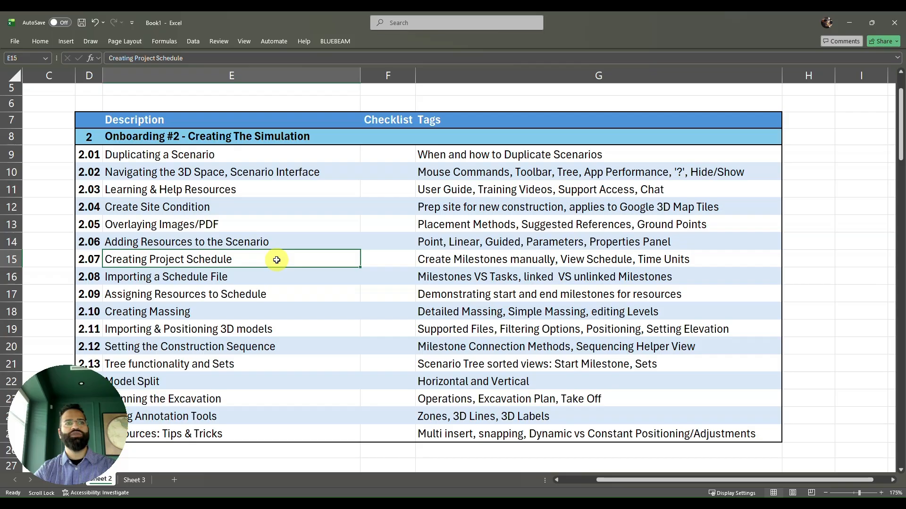
{"action": "left_click", "coordinate": [279, 274]}
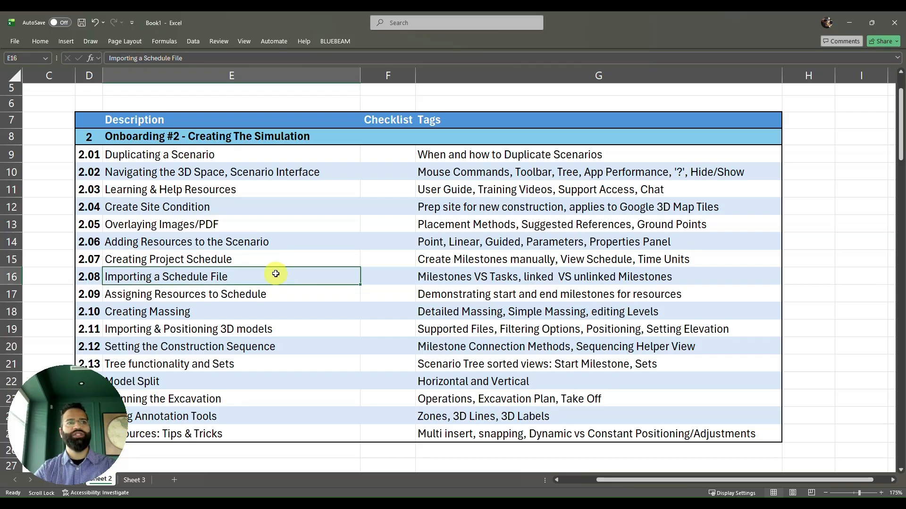
{"action": "left_click", "coordinate": [279, 293]}
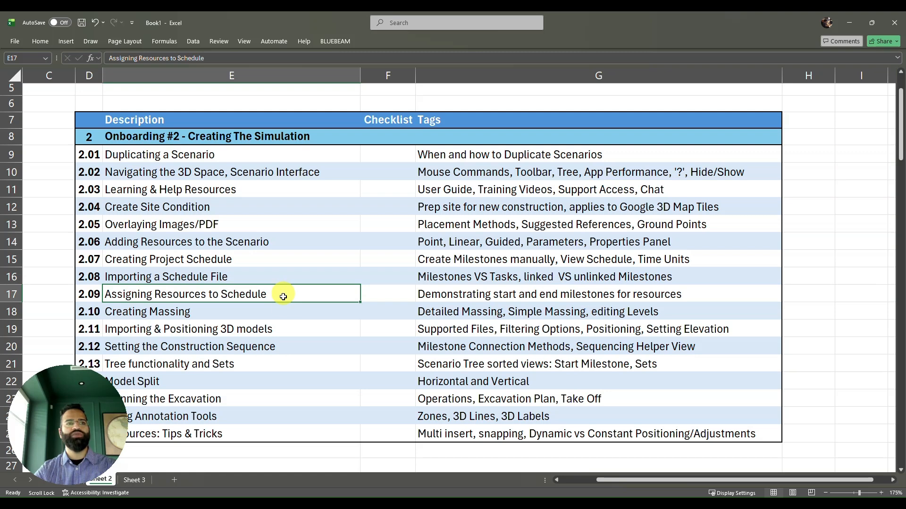
{"action": "left_click", "coordinate": [290, 312]}
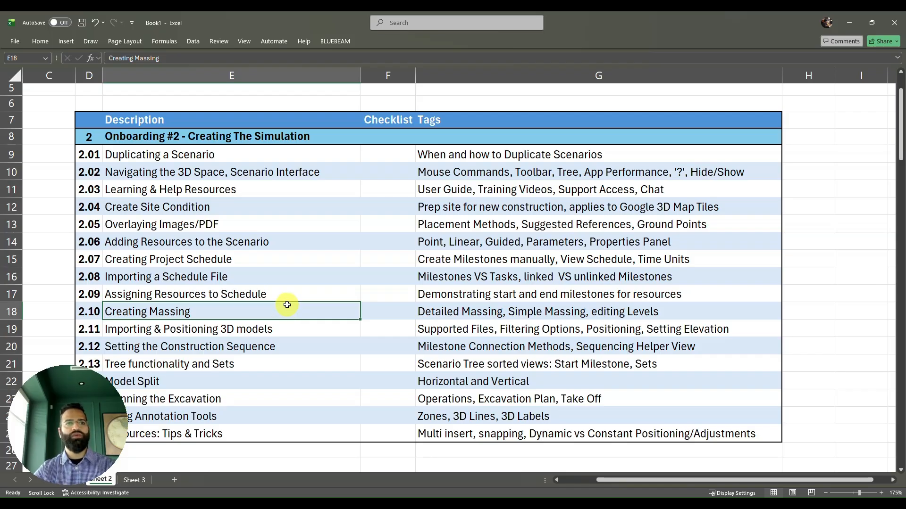
{"action": "left_click", "coordinate": [286, 328]}
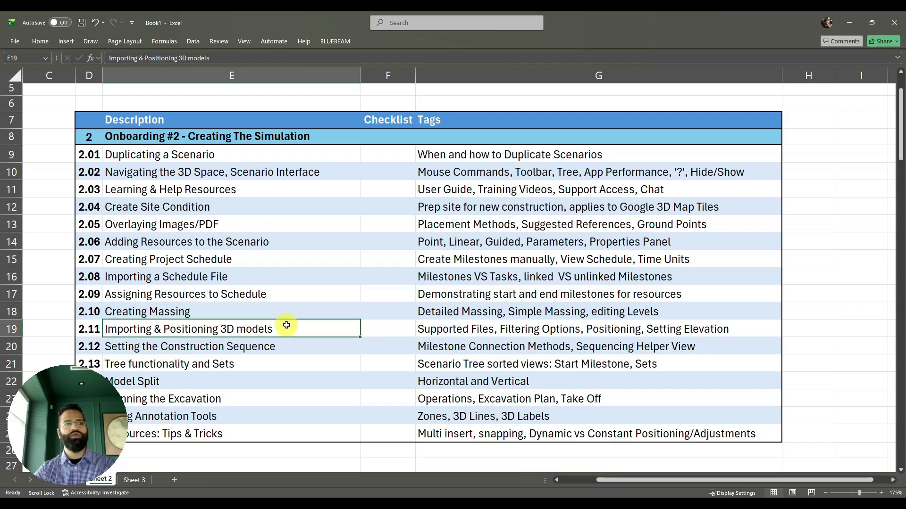
{"action": "scroll", "coordinate": [285, 326], "scroll_direction": "down", "scroll_amount": 2}
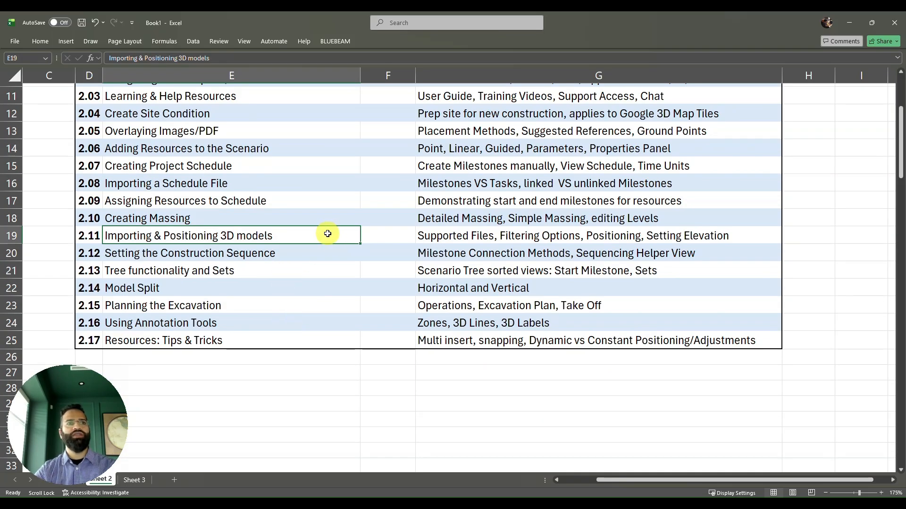
{"action": "left_click", "coordinate": [321, 254]}
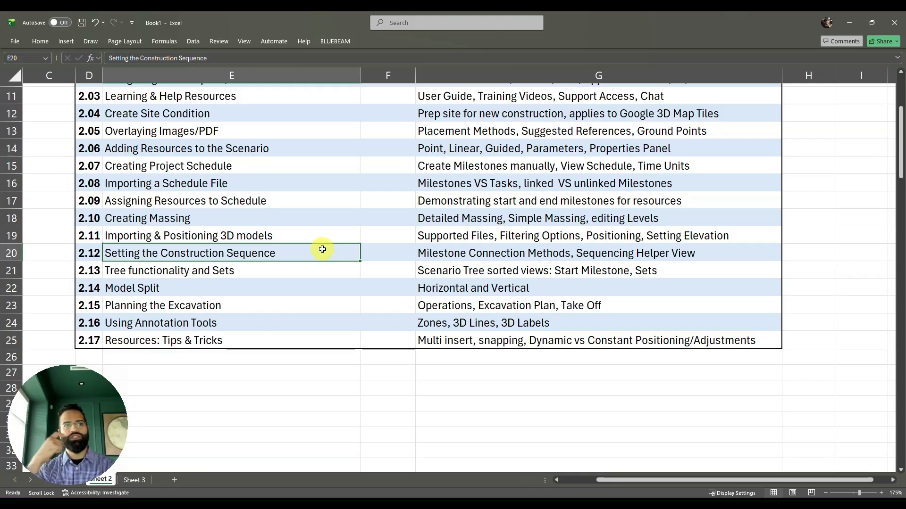
{"action": "left_click_drag", "start_coordinate": [315, 272], "coordinate": [309, 289]}
{"action": "left_click", "coordinate": [302, 309]}
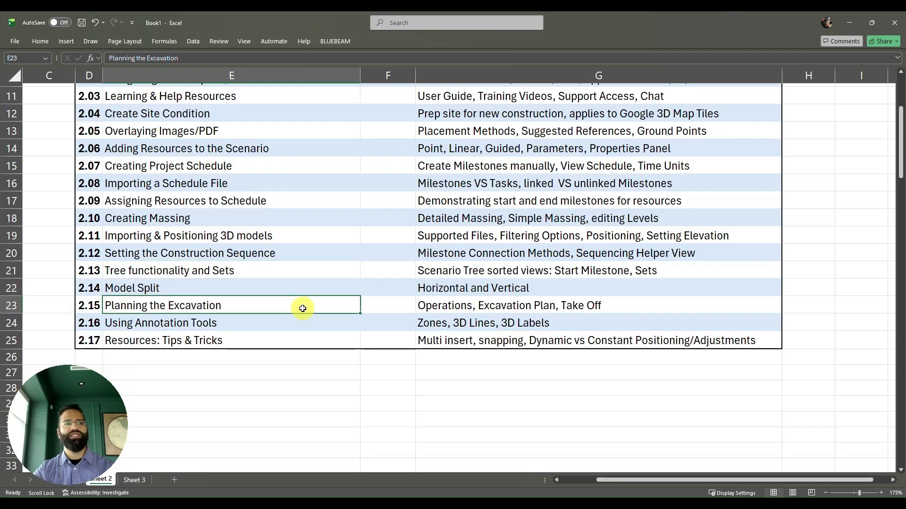
{"action": "left_click", "coordinate": [301, 324]}
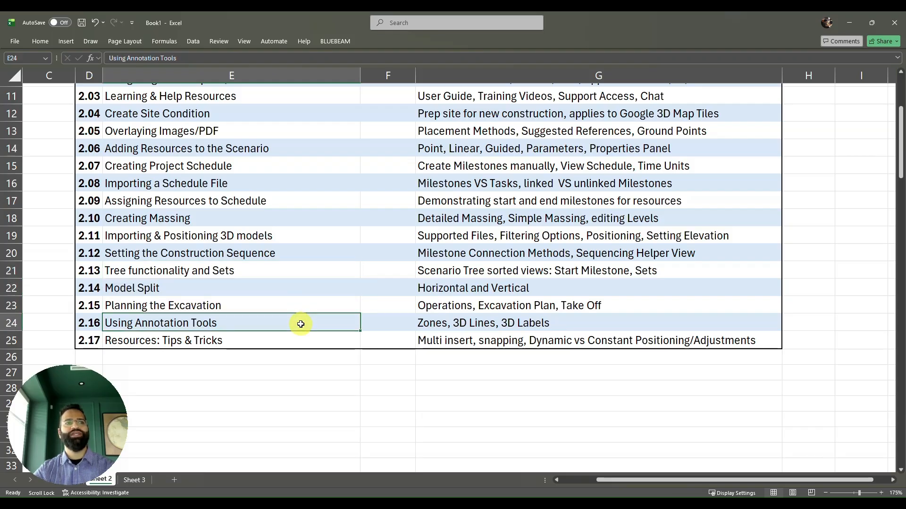
{"action": "left_click", "coordinate": [297, 335]}
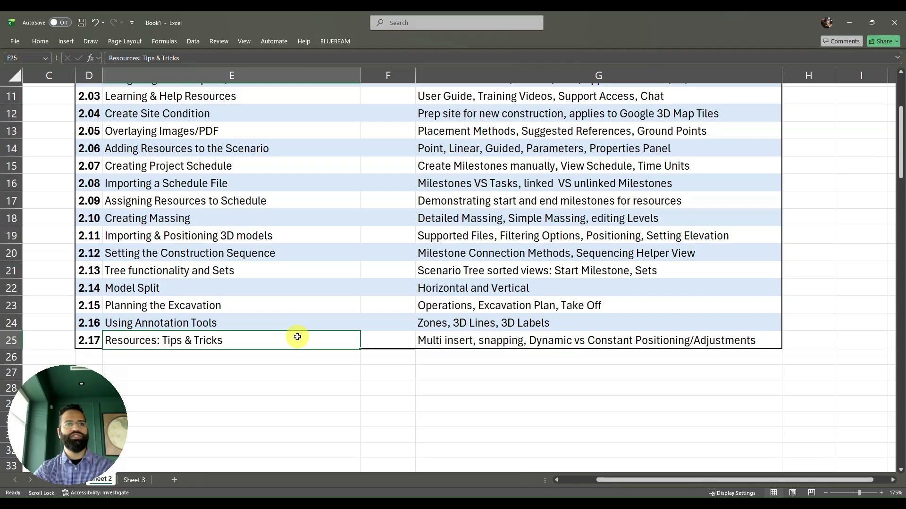
{"action": "scroll", "coordinate": [298, 340], "scroll_direction": "up", "scroll_amount": 2}
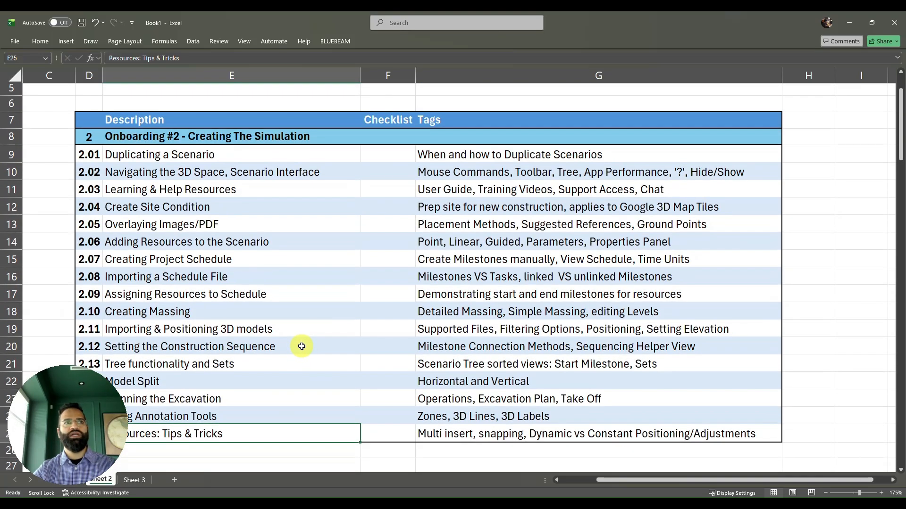
Switch back to cmBuilder and duplicate the "Duplicate me!" scenario with all its content, naming the copy "Duplicate me! (JK Onboarding)".
{"action": "key", "text": "alt+Tab"}
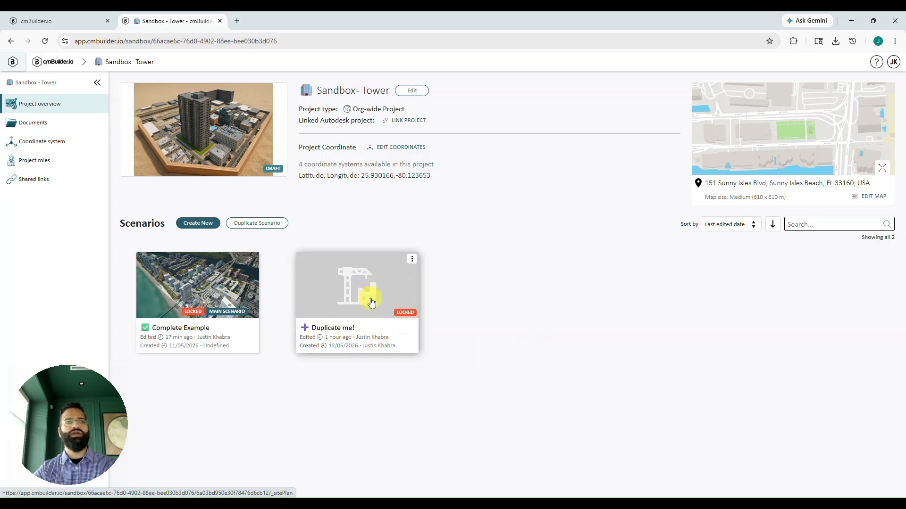
{"action": "left_click", "coordinate": [412, 262]}
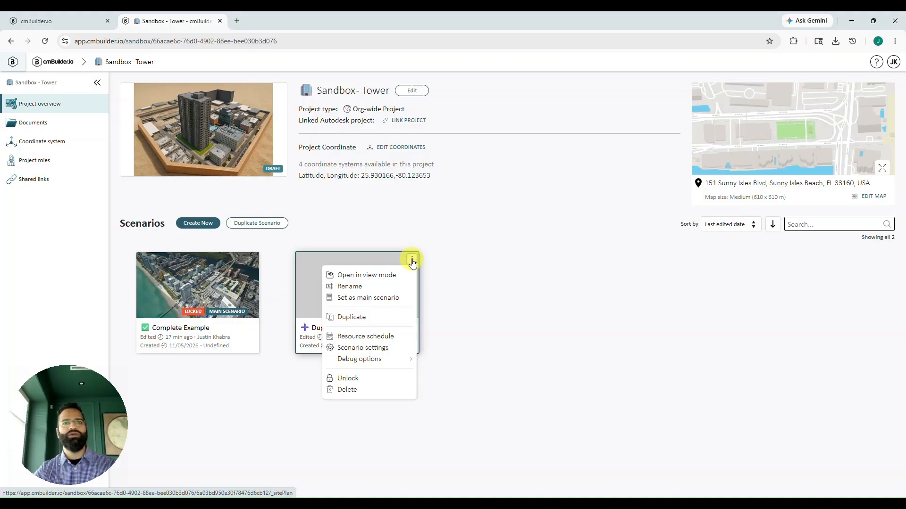
{"action": "left_click", "coordinate": [370, 317]}
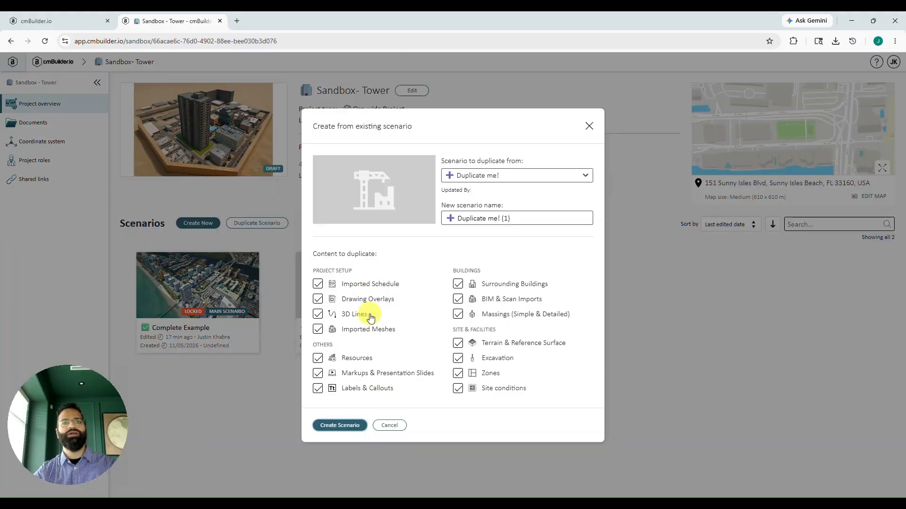
{"action": "left_click", "coordinate": [505, 218]}
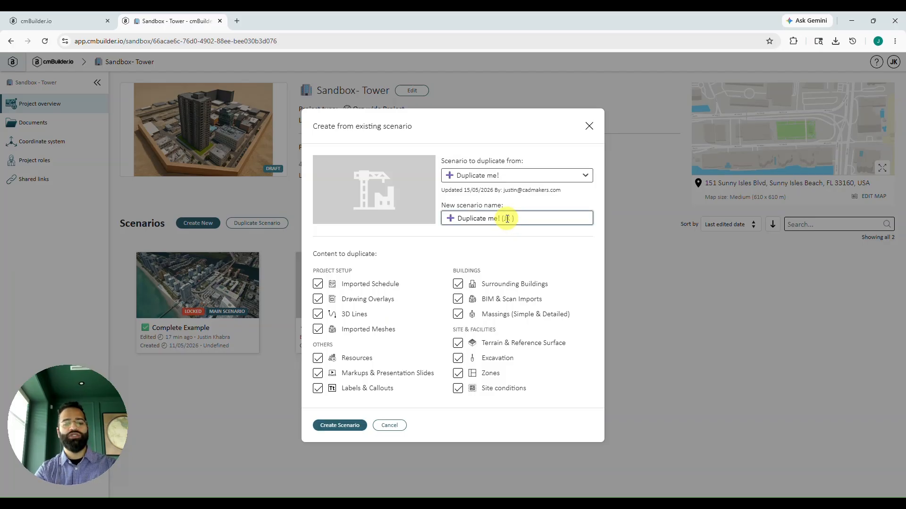
{"action": "type", "text": "ding"}
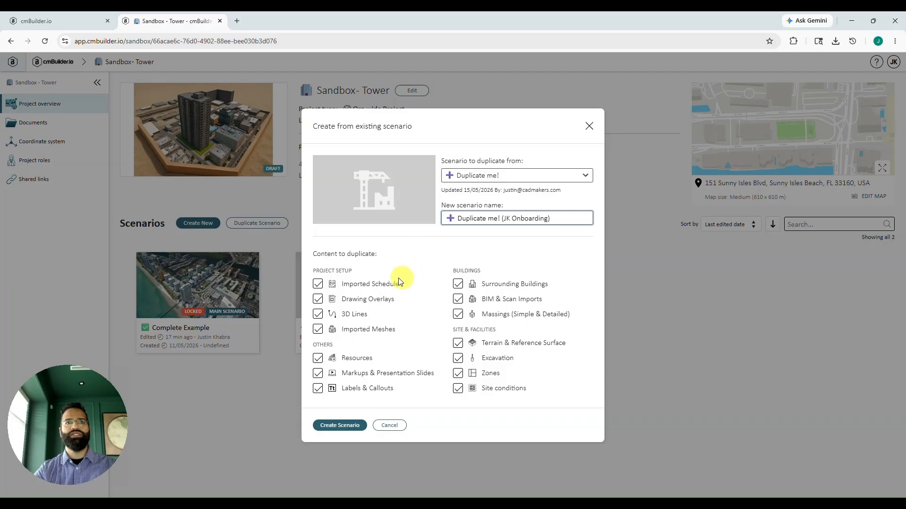
{"action": "left_click_drag", "start_coordinate": [313, 258], "coordinate": [376, 254]}
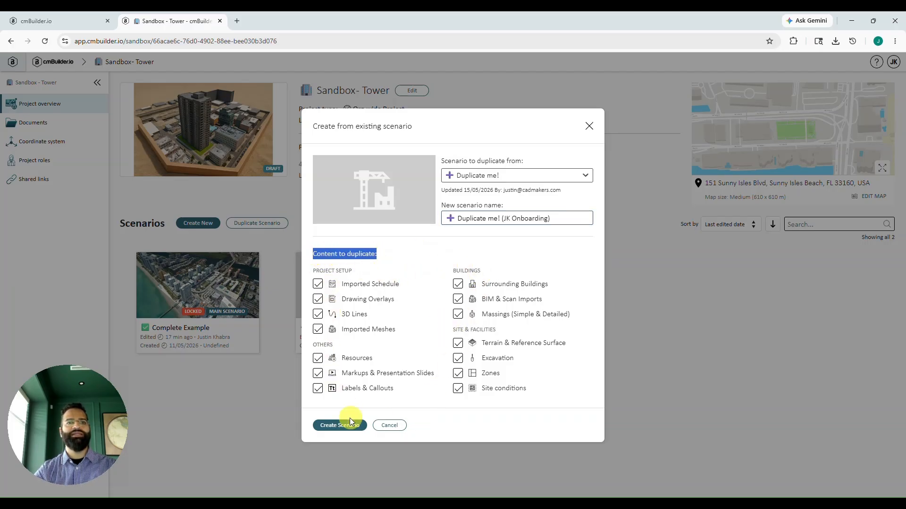
{"action": "left_click", "coordinate": [332, 426]}
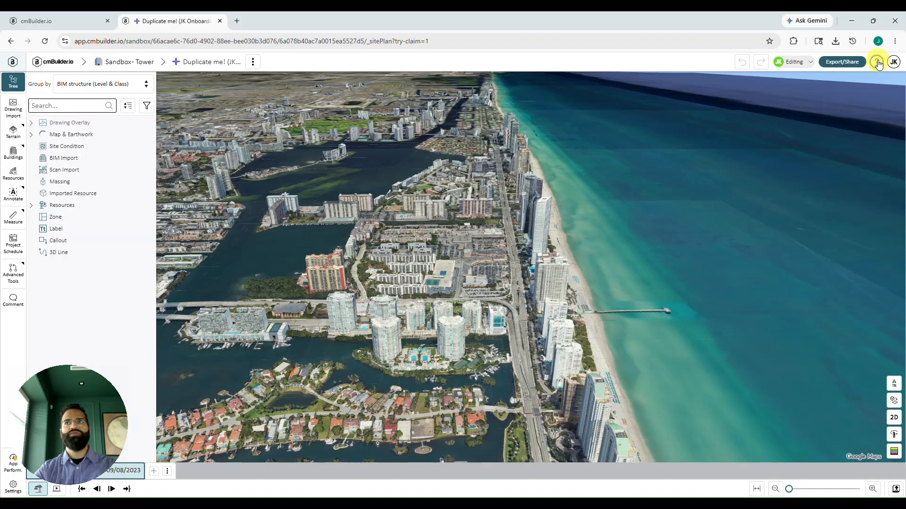
Open the key shortcuts help for Navigation Mode (Scene/Camera) and try the Orbit mode Pan control on the site view.
{"action": "left_click", "coordinate": [877, 63]}
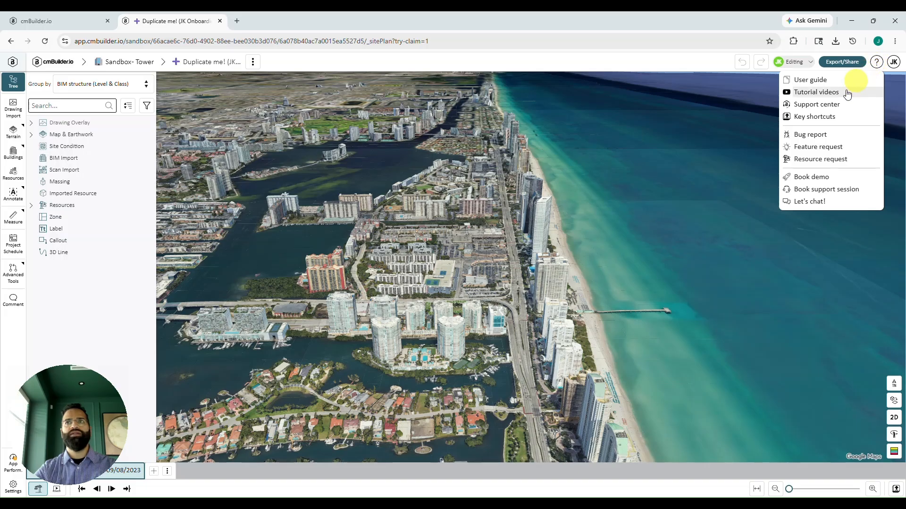
{"action": "left_click", "coordinate": [817, 117]}
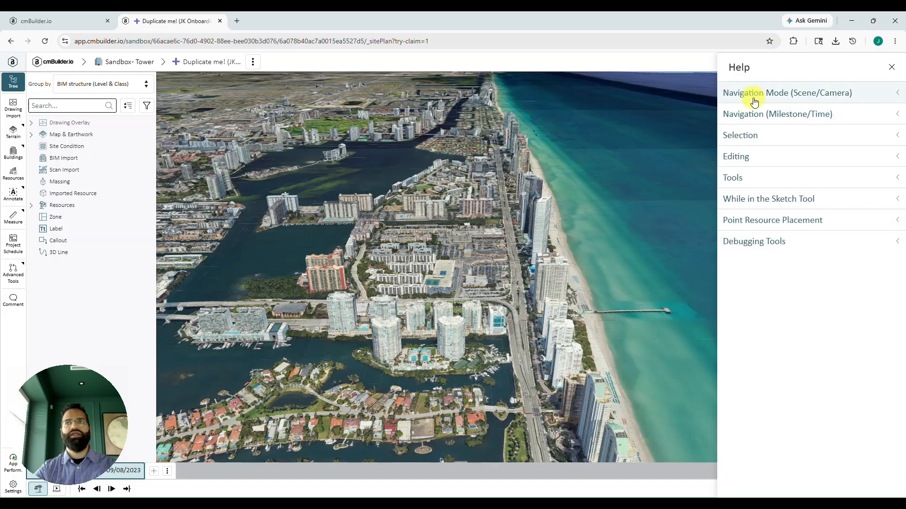
{"action": "left_click", "coordinate": [751, 97]}
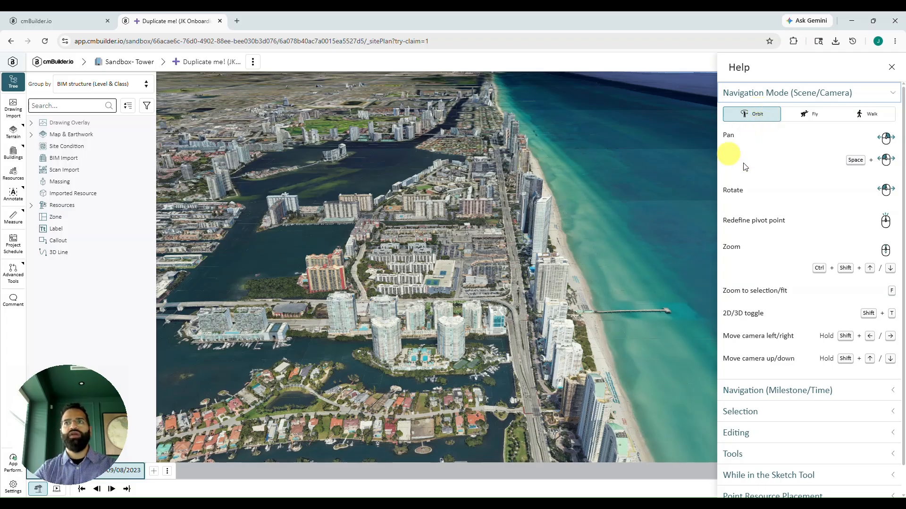
{"action": "double_click", "coordinate": [729, 135]}
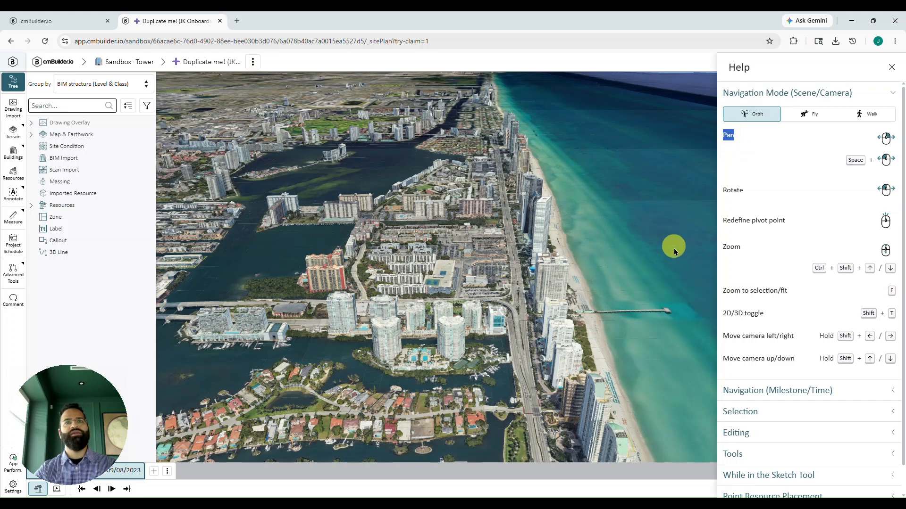
{"action": "scroll", "coordinate": [440, 297], "scroll_direction": "up", "scroll_amount": 2}
{"action": "scroll", "coordinate": [440, 297], "scroll_direction": "up", "scroll_amount": 5}
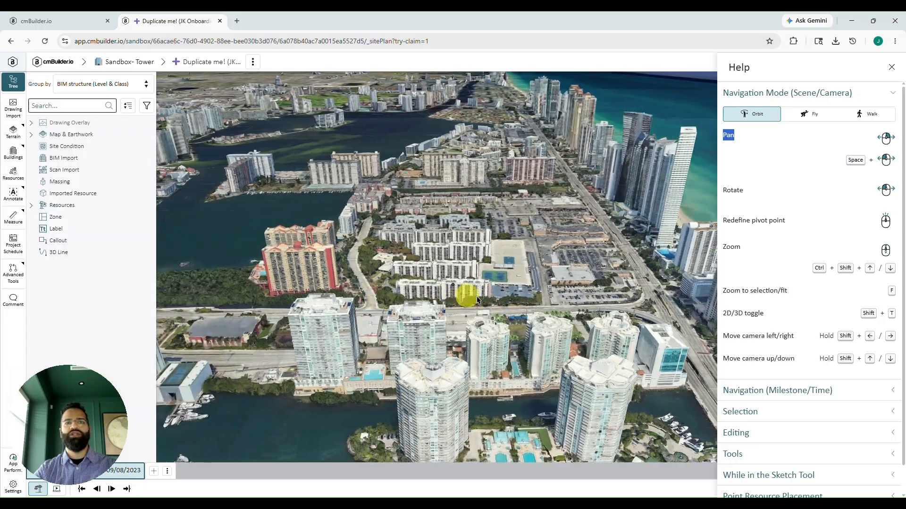
{"action": "mouse_move", "coordinate": [477, 300]}
{"action": "left_mouse_down"}
{"action": "mouse_move", "coordinate": [621, 298]}
{"action": "mouse_move", "coordinate": [324, 299]}
{"action": "mouse_move", "coordinate": [518, 299]}
{"action": "mouse_move", "coordinate": [491, 253]}
{"action": "mouse_move", "coordinate": [485, 207]}
{"action": "mouse_move", "coordinate": [469, 299]}
{"action": "left_mouse_up"}
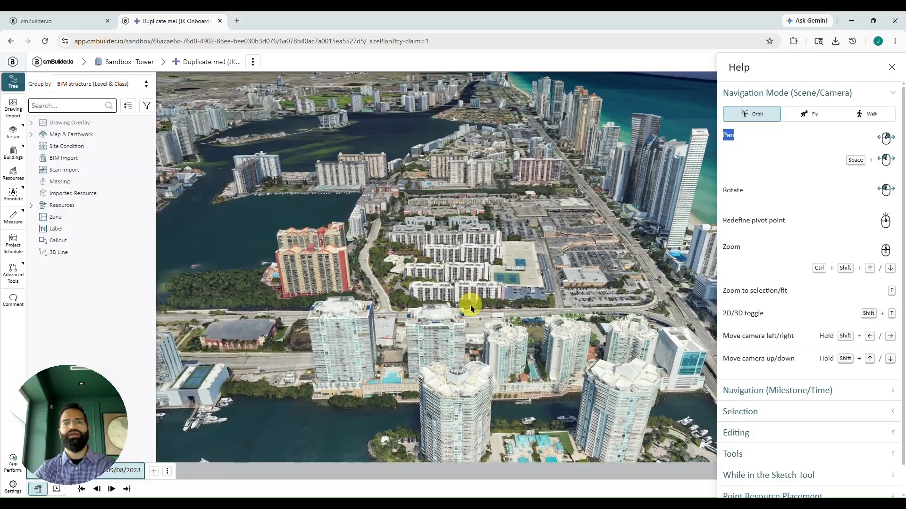
Try the Rotate and Zoom controls listed in the help on the 3D site view, zooming in and back out.
{"action": "double_click", "coordinate": [734, 190]}
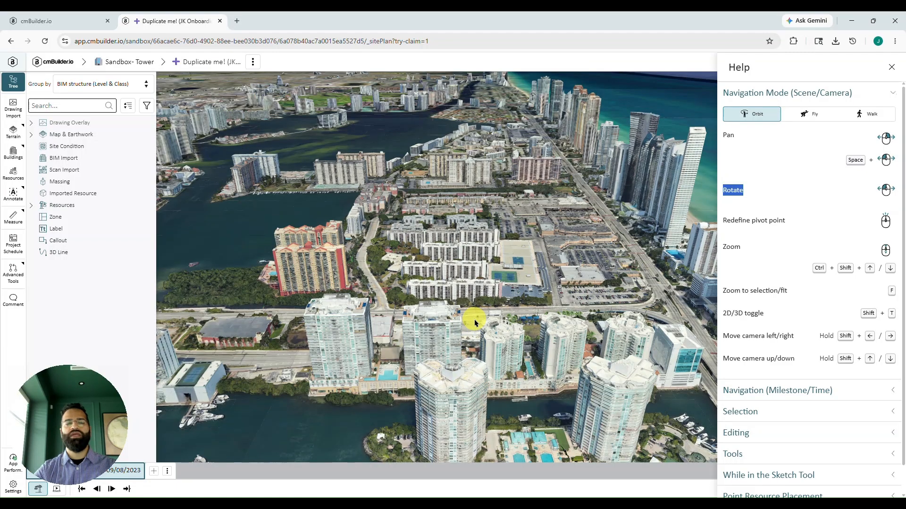
{"action": "right_click_drag", "start_coordinate": [474, 319], "coordinate": [561, 312]}
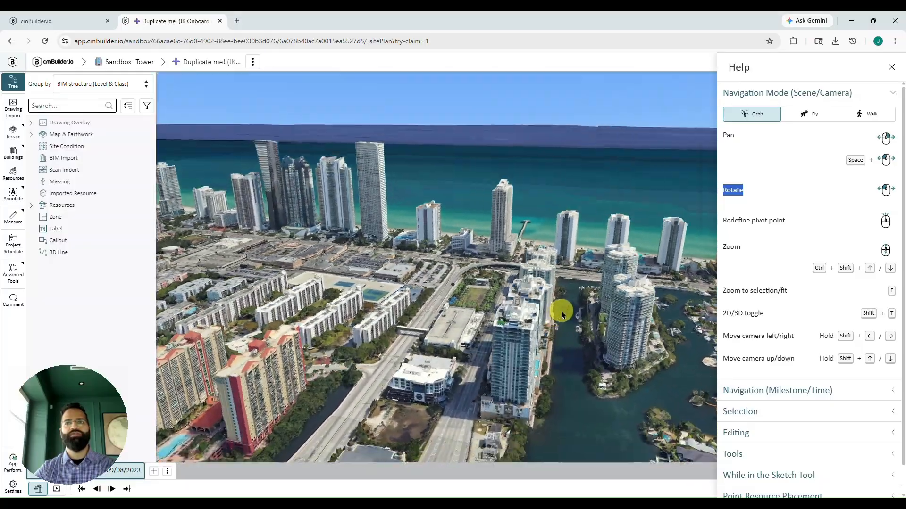
{"action": "double_click", "coordinate": [729, 247]}
{"action": "scroll", "coordinate": [457, 335], "scroll_direction": "up", "scroll_amount": 5}
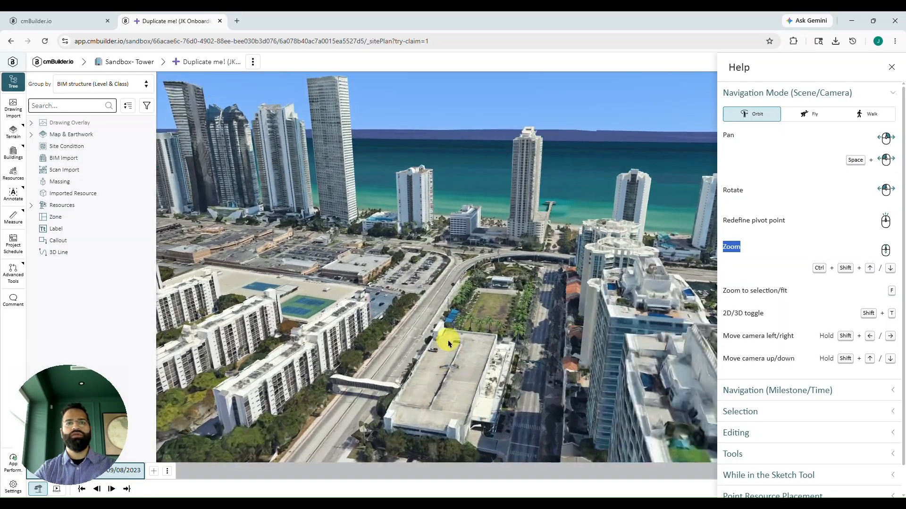
{"action": "scroll", "coordinate": [439, 335], "scroll_direction": "down", "scroll_amount": 5}
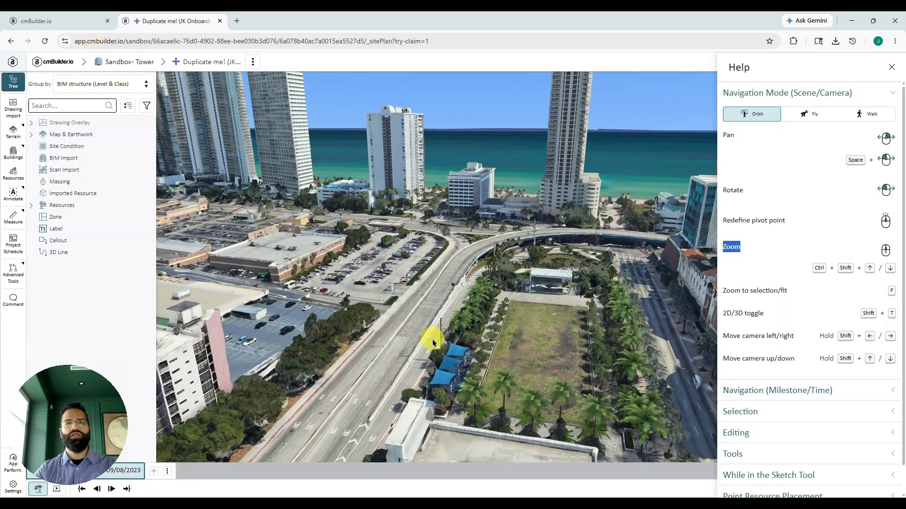
{"action": "scroll", "coordinate": [432, 337], "scroll_direction": "down", "scroll_amount": 5}
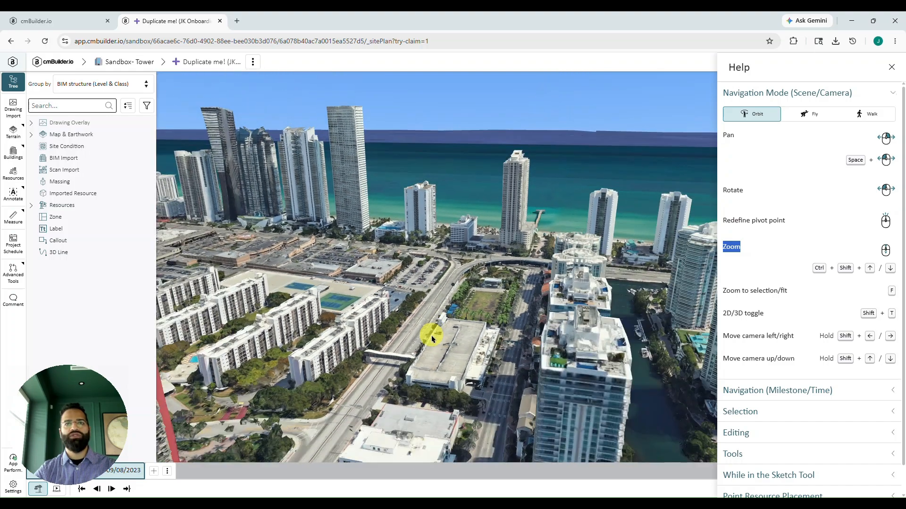
Redefine the pivot point on the grass lawn beside the elevated road, and zoom and orbit around it.
{"action": "left_click", "coordinate": [725, 220]}
{"action": "left_click_drag", "start_coordinate": [725, 220], "coordinate": [777, 221]}
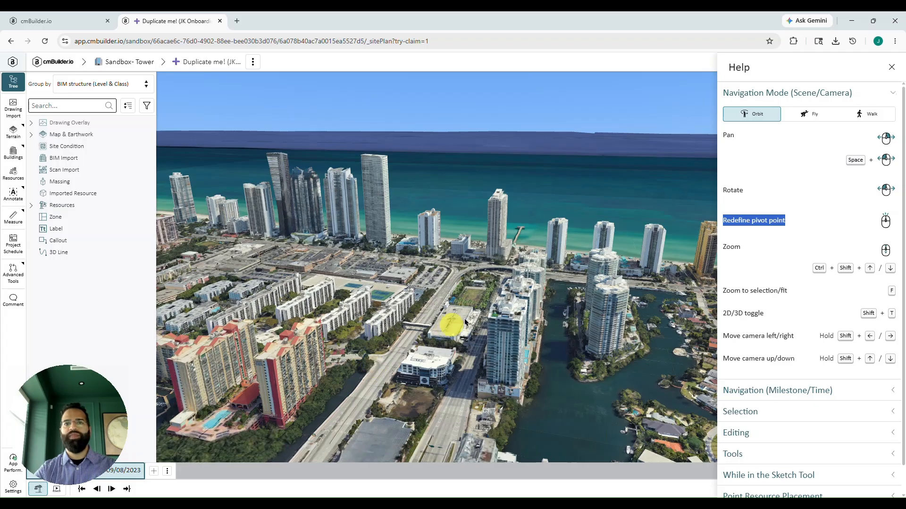
{"action": "middle_click", "coordinate": [470, 296]}
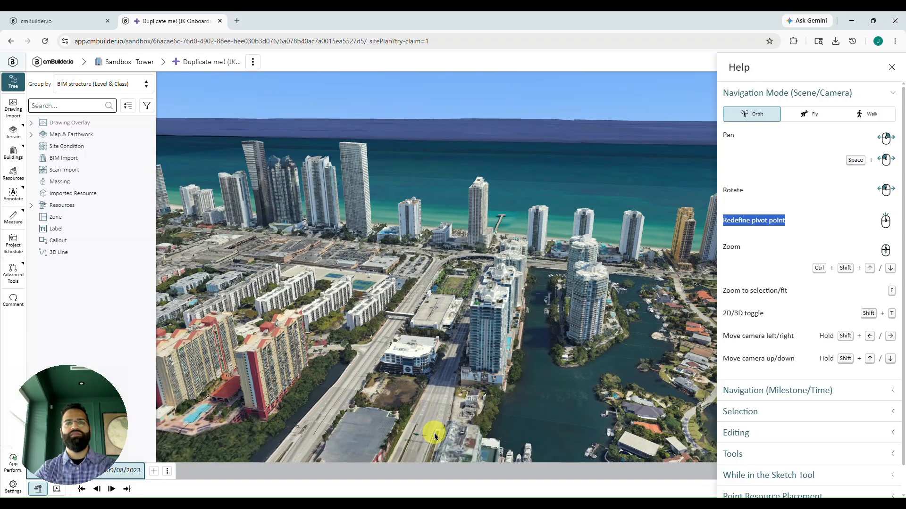
{"action": "scroll", "coordinate": [434, 310], "scroll_direction": "up", "scroll_amount": 5}
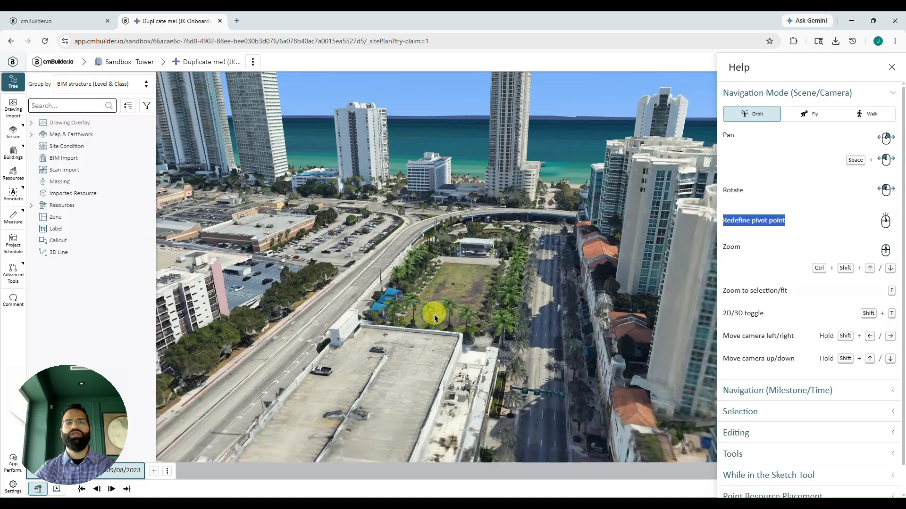
{"action": "scroll", "coordinate": [435, 315], "scroll_direction": "up", "scroll_amount": 5}
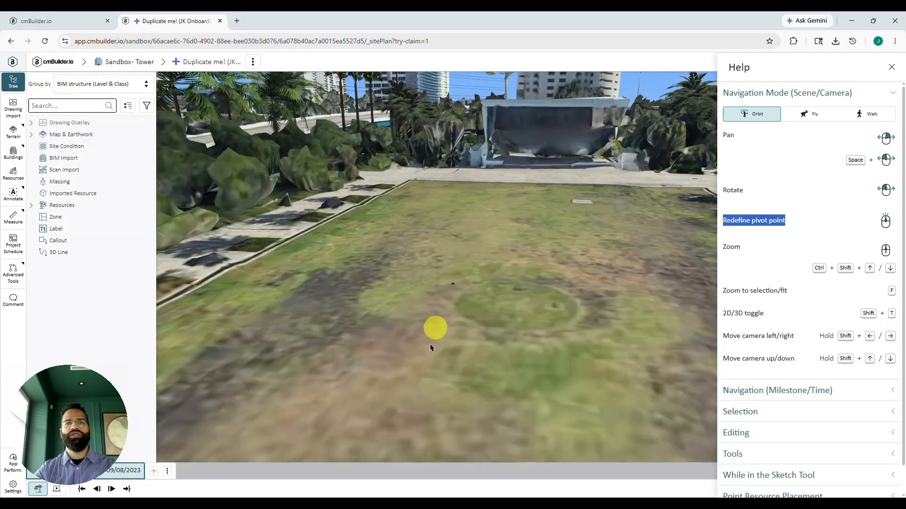
{"action": "left_click_drag", "start_coordinate": [428, 380], "coordinate": [661, 388]}
{"action": "scroll", "coordinate": [661, 387], "scroll_direction": "down", "scroll_amount": 10}
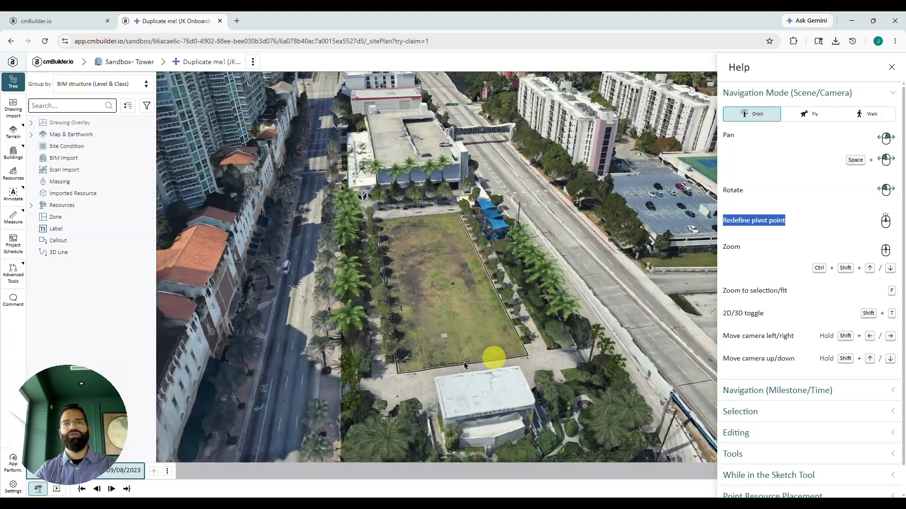
{"action": "scroll", "coordinate": [449, 356], "scroll_direction": "down", "scroll_amount": 3}
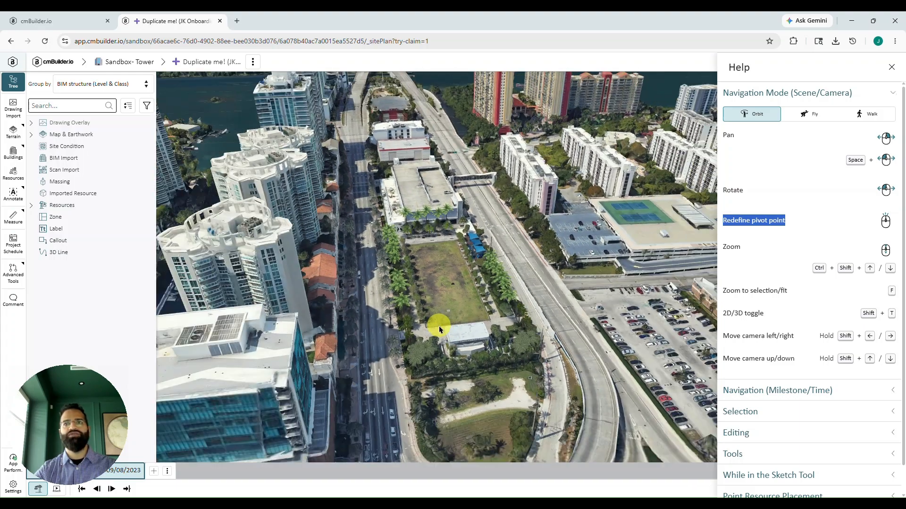
Redefine the pivot point on the rooftop tennis courts, bring the grass lawn back into close view, and close the help.
{"action": "middle_click", "coordinate": [635, 212]}
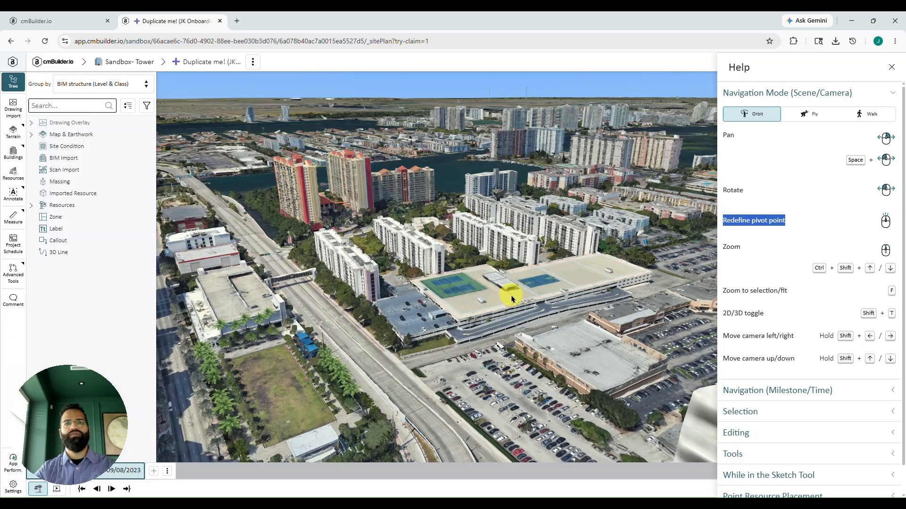
{"action": "scroll", "coordinate": [511, 296], "scroll_direction": "up", "scroll_amount": 10}
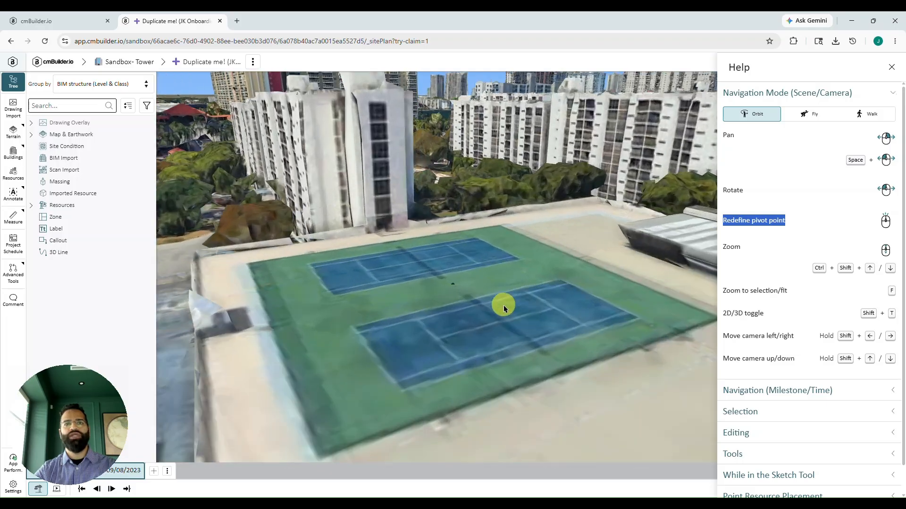
{"action": "scroll", "coordinate": [503, 305], "scroll_direction": "down", "scroll_amount": 10}
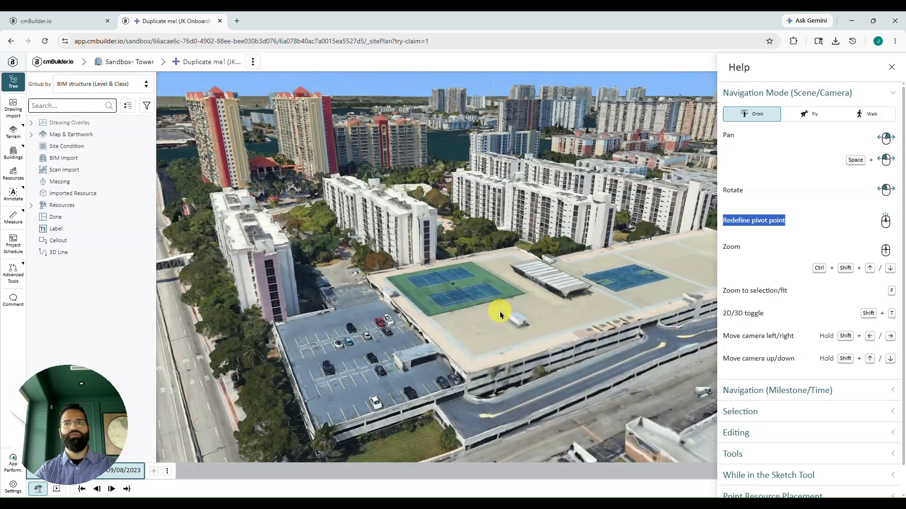
{"action": "left_click_drag", "start_coordinate": [499, 311], "coordinate": [334, 152]}
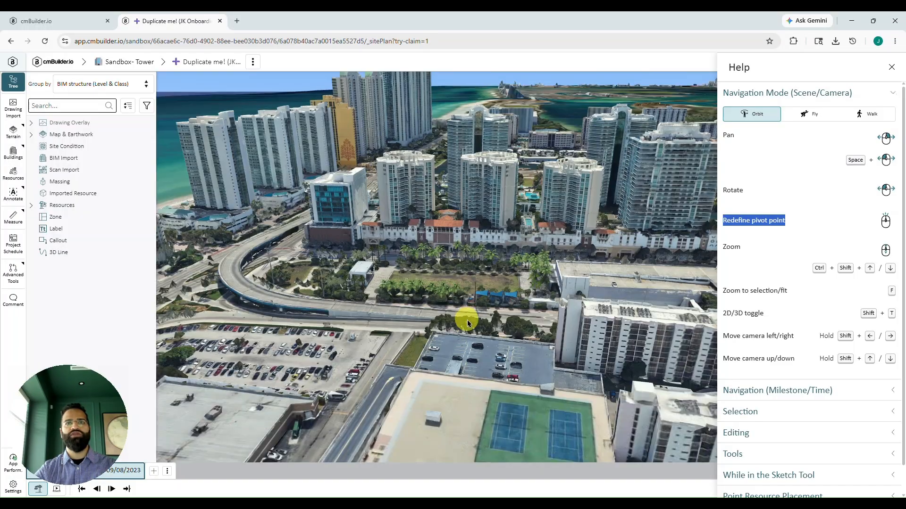
{"action": "scroll", "coordinate": [467, 320], "scroll_direction": "up", "scroll_amount": 10}
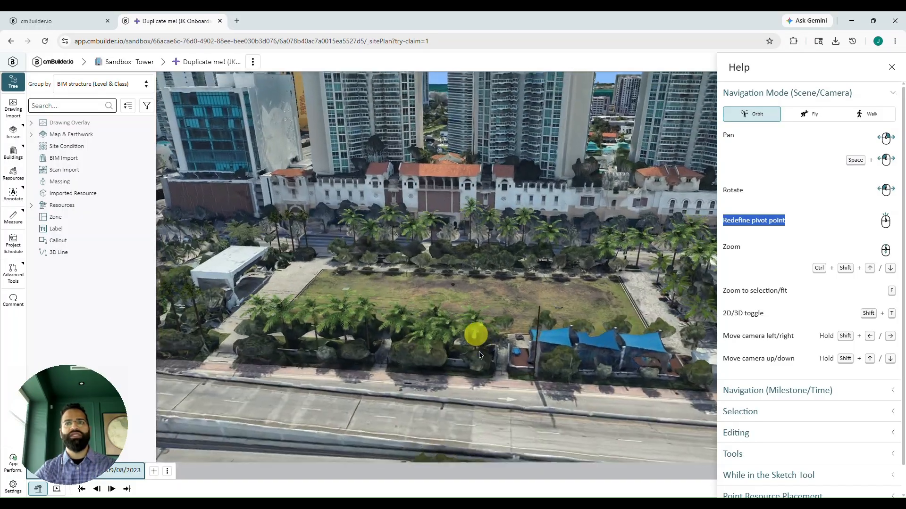
{"action": "right_click_drag", "start_coordinate": [479, 352], "coordinate": [461, 374]}
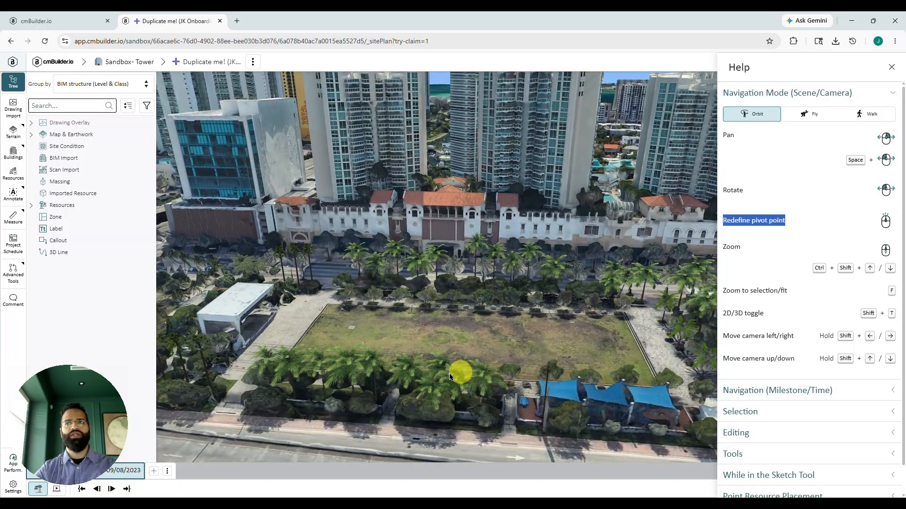
{"action": "left_click", "coordinate": [893, 69]}
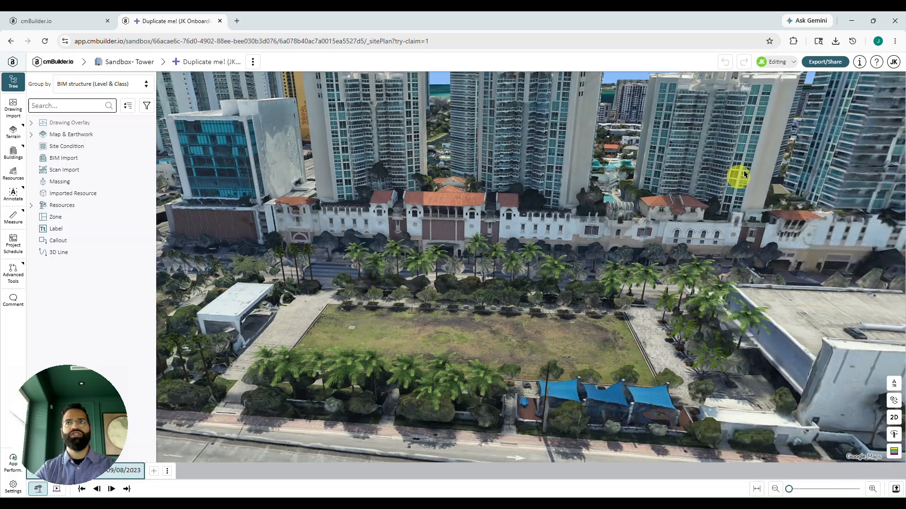
Review the scenario's Editing, Viewing and Lock scenario options without changing them, and toggle the object tree off and back on.
{"action": "left_click", "coordinate": [789, 65]}
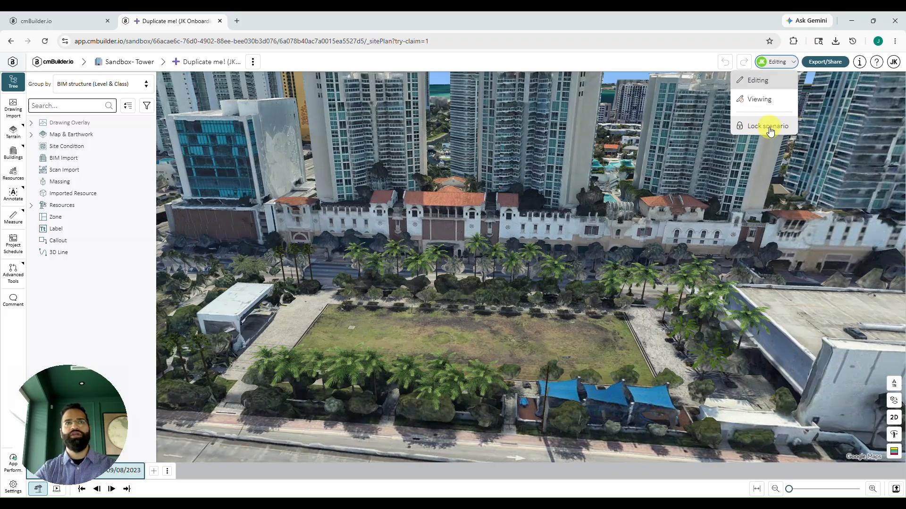
{"action": "left_click", "coordinate": [478, 330]}
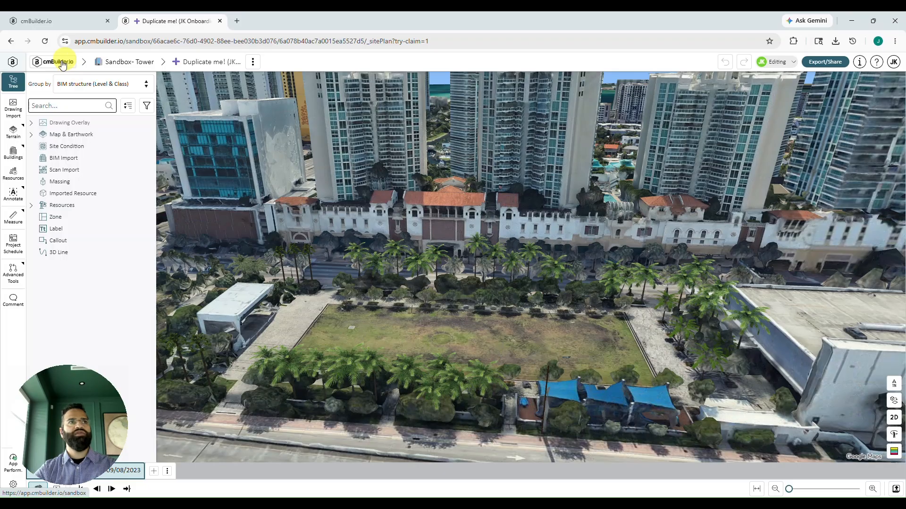
{"action": "left_click", "coordinate": [21, 89]}
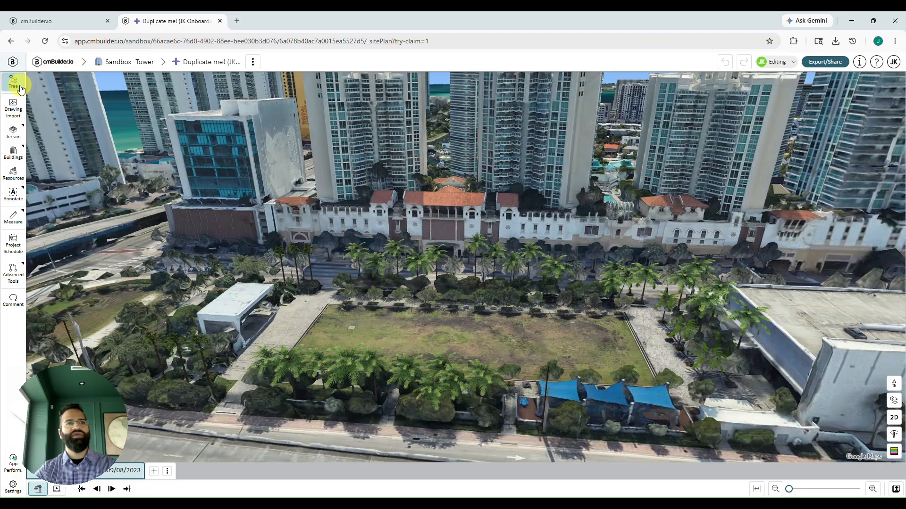
{"action": "left_click", "coordinate": [21, 89]}
{"action": "left_click", "coordinate": [21, 88]}
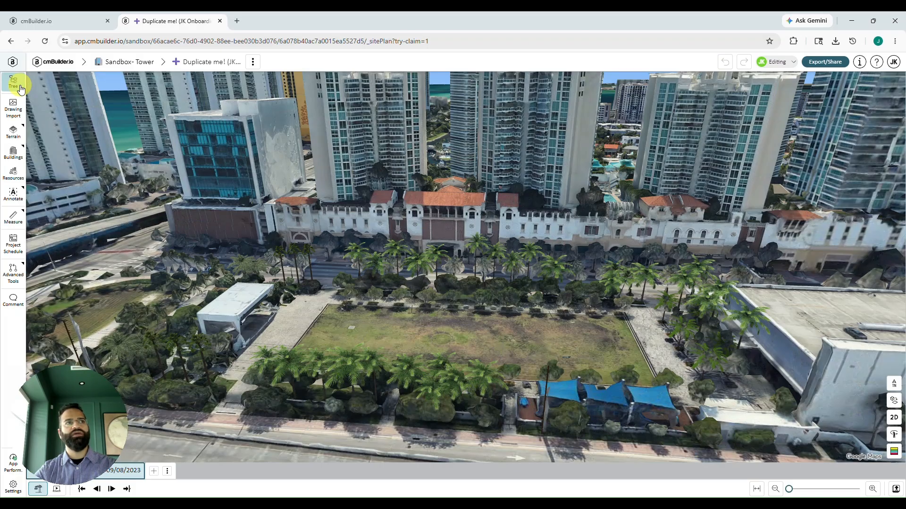
{"action": "left_click", "coordinate": [21, 89]}
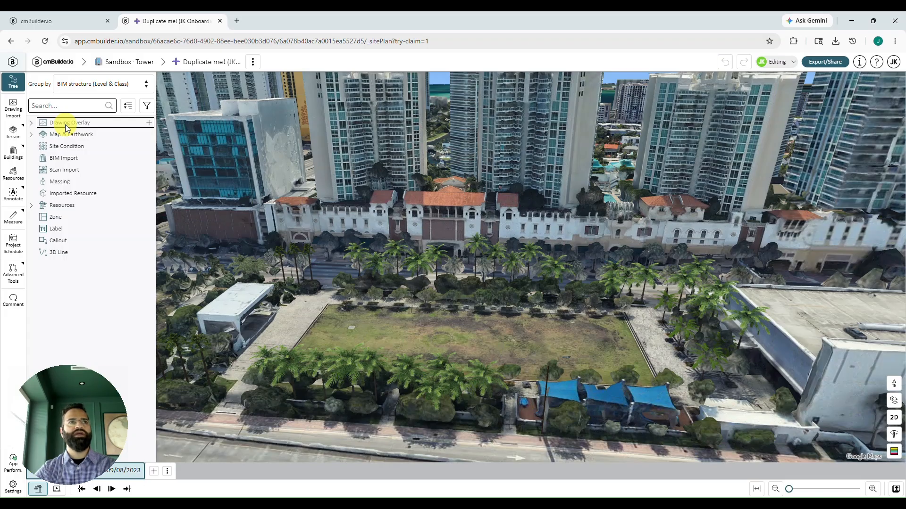
Expand the Drawing Overlay group and temporarily show its site logistics drawing over the map.
{"action": "left_click", "coordinate": [32, 124]}
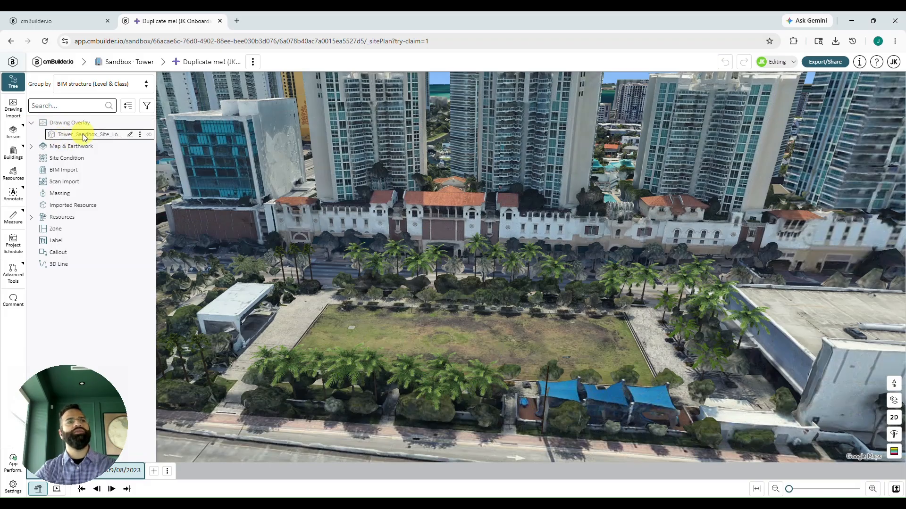
{"action": "right_click", "coordinate": [101, 137]}
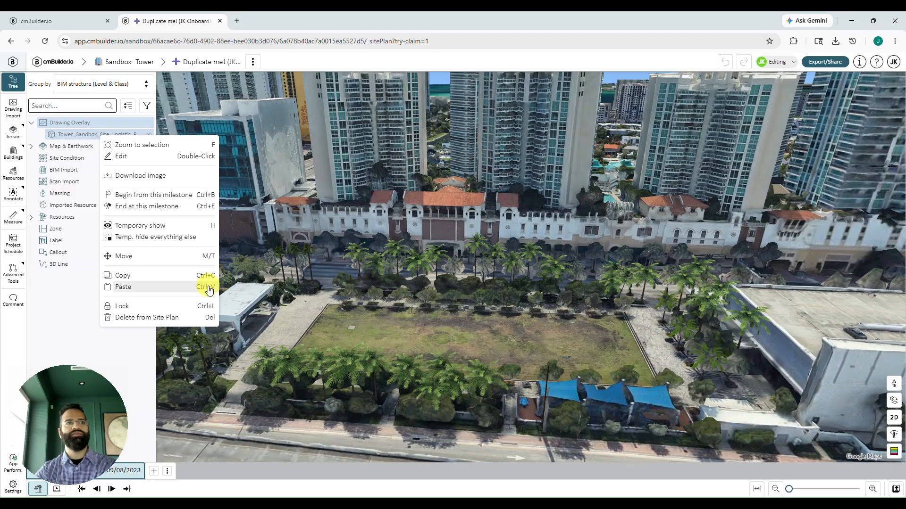
{"action": "left_click", "coordinate": [167, 227]}
{"action": "scroll", "coordinate": [318, 244], "scroll_direction": "down", "scroll_amount": 5}
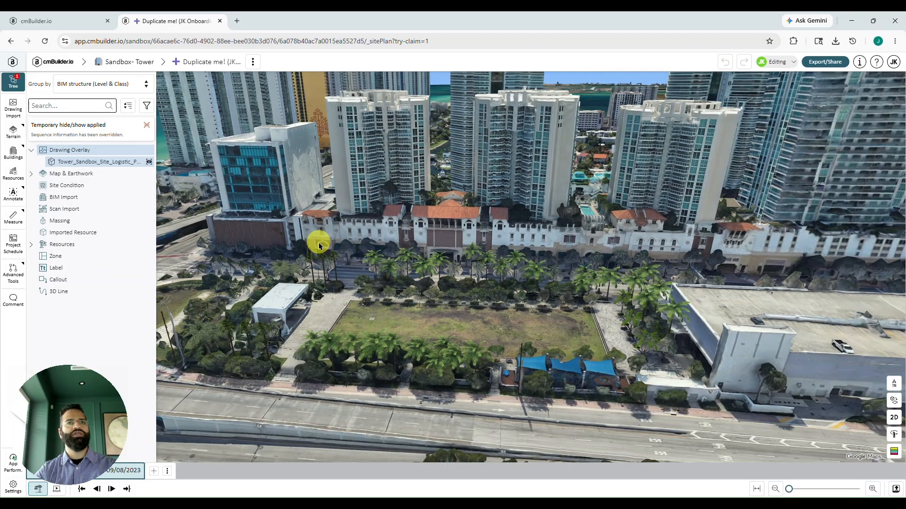
{"action": "scroll", "coordinate": [319, 244], "scroll_direction": "down", "scroll_amount": 10}
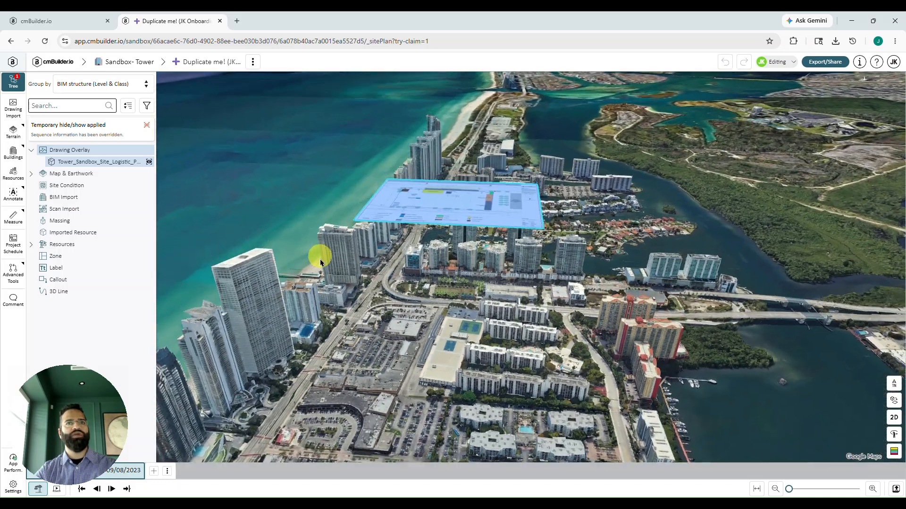
{"action": "right_click_drag", "start_coordinate": [320, 262], "coordinate": [320, 279]}
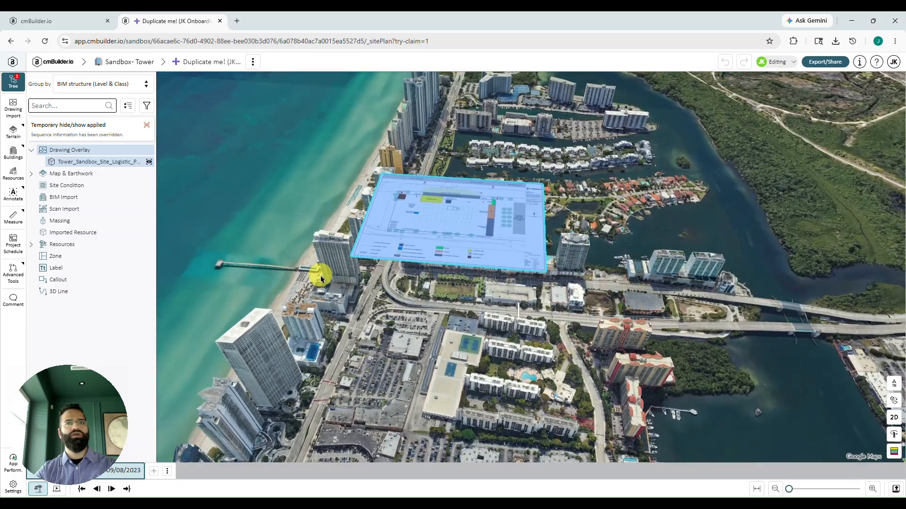
Temporarily hide the site logistics drawing lying over the map.
{"action": "right_click", "coordinate": [458, 210]}
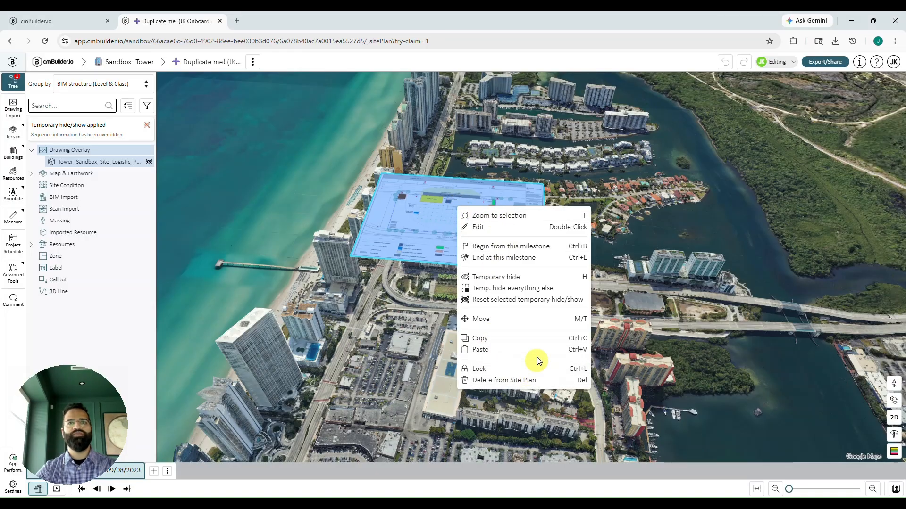
{"action": "left_click", "coordinate": [544, 280]}
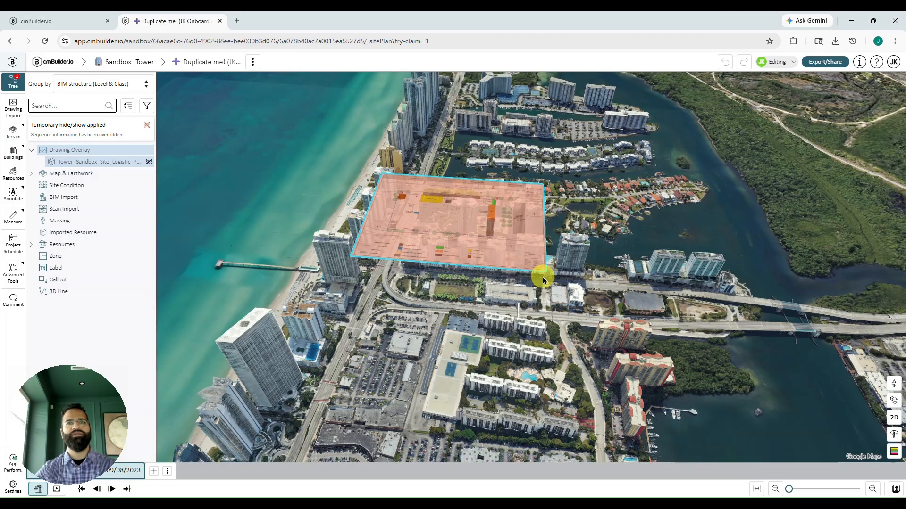
Locate a palm tree beside the grass lawn in the object tree, then collapse all tree levels and clear the selection.
{"action": "scroll", "coordinate": [457, 286], "scroll_direction": "up", "scroll_amount": 10}
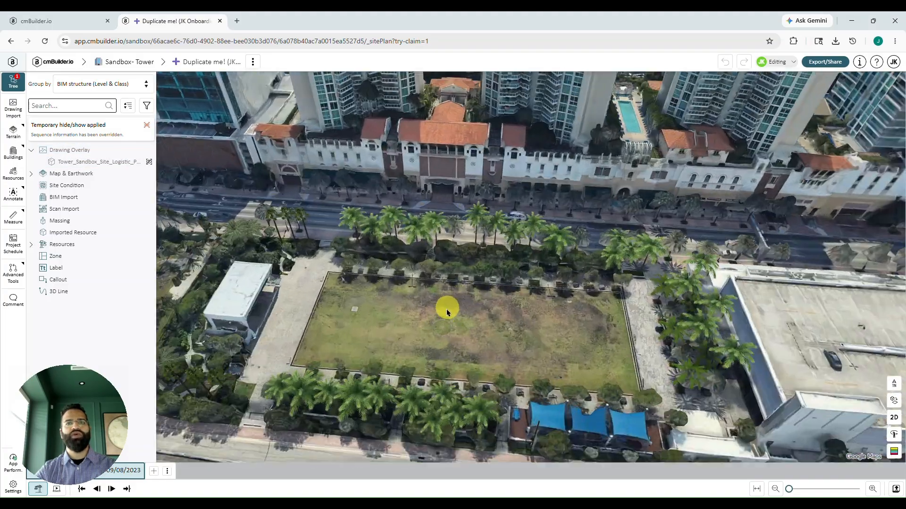
{"action": "left_click_drag", "start_coordinate": [446, 310], "coordinate": [451, 252]}
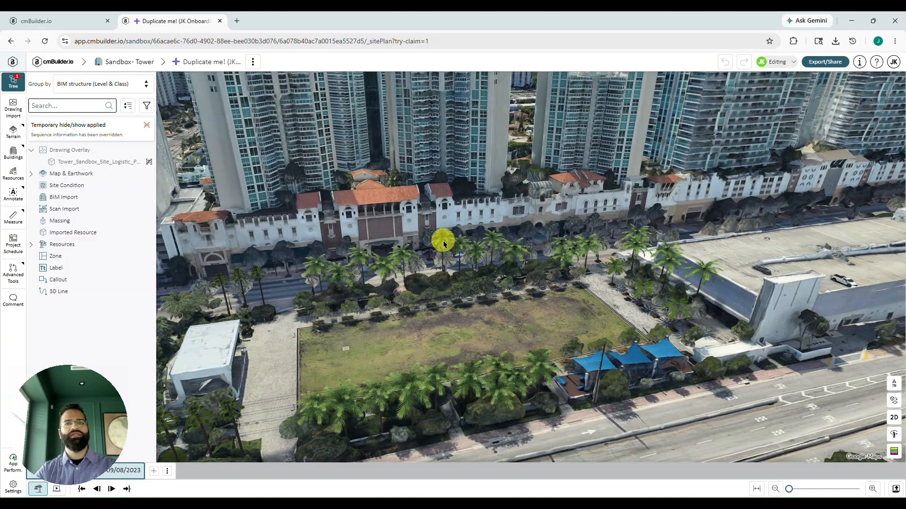
{"action": "left_click", "coordinate": [443, 240]}
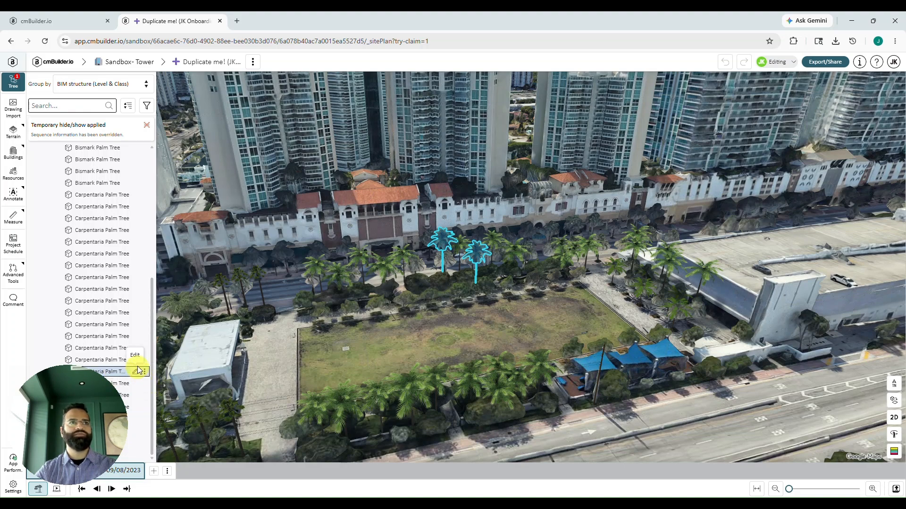
{"action": "left_click", "coordinate": [128, 107]}
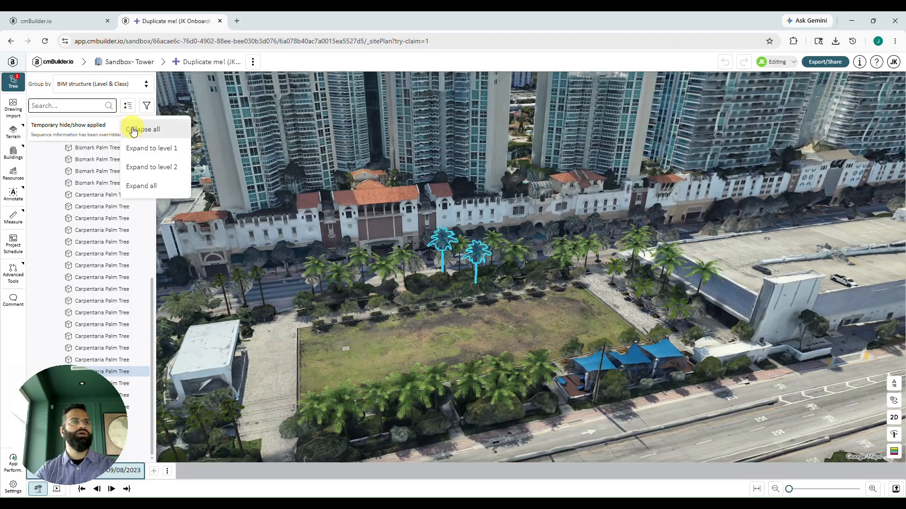
{"action": "left_click", "coordinate": [134, 129]}
{"action": "left_click", "coordinate": [238, 127]}
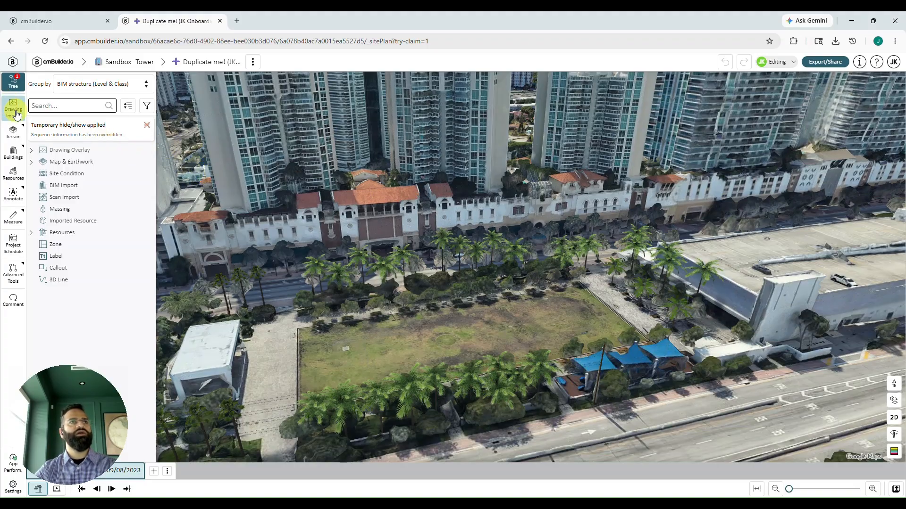
Open the app performance check and expand its Browser and platform details.
{"action": "left_click", "coordinate": [13, 143]}
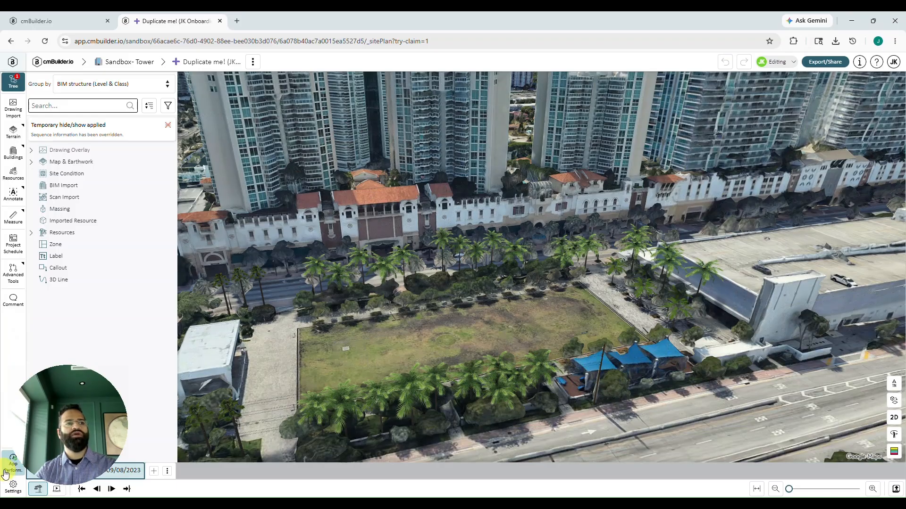
{"action": "left_click", "coordinate": [11, 465]}
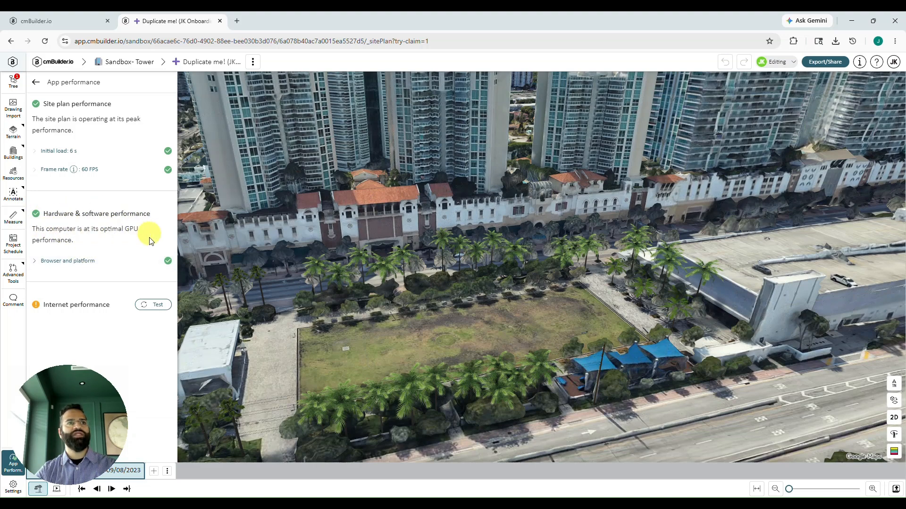
{"action": "left_click", "coordinate": [35, 262]}
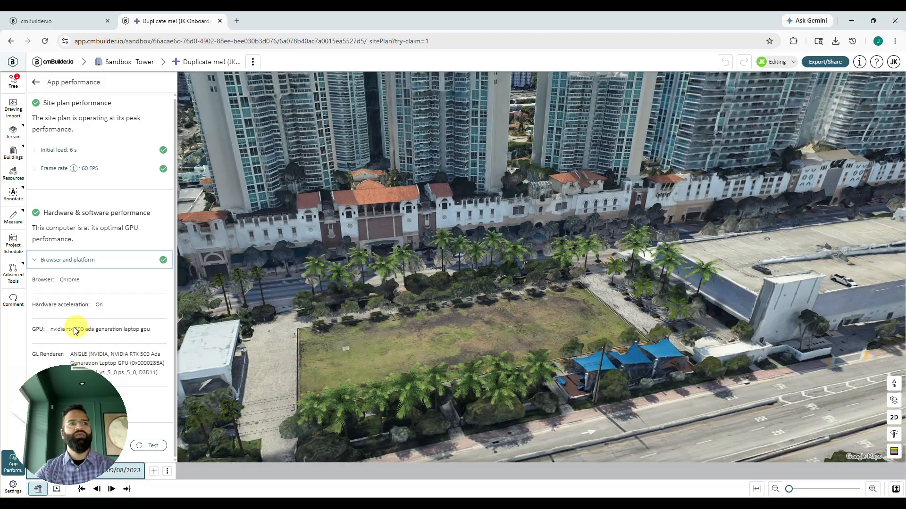
Search the user guide for "edit browser", read through the Edit Browser GPU Settings article, and close the help and the performance check.
{"action": "left_click", "coordinate": [876, 63]}
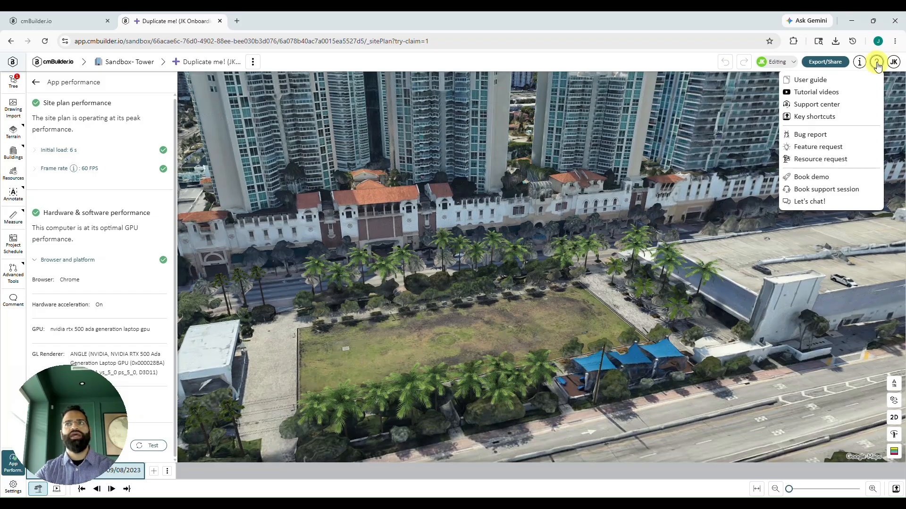
{"action": "left_click", "coordinate": [827, 79]}
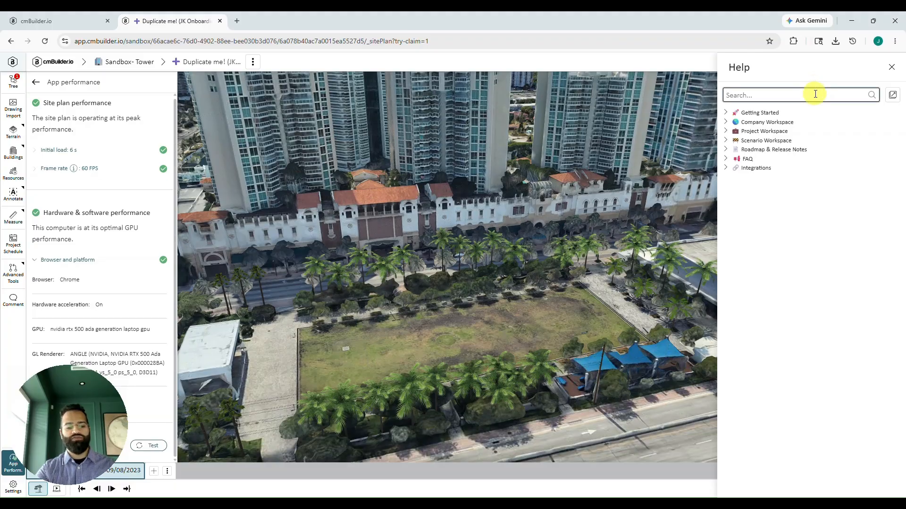
{"action": "type", "text": "edit browser"}
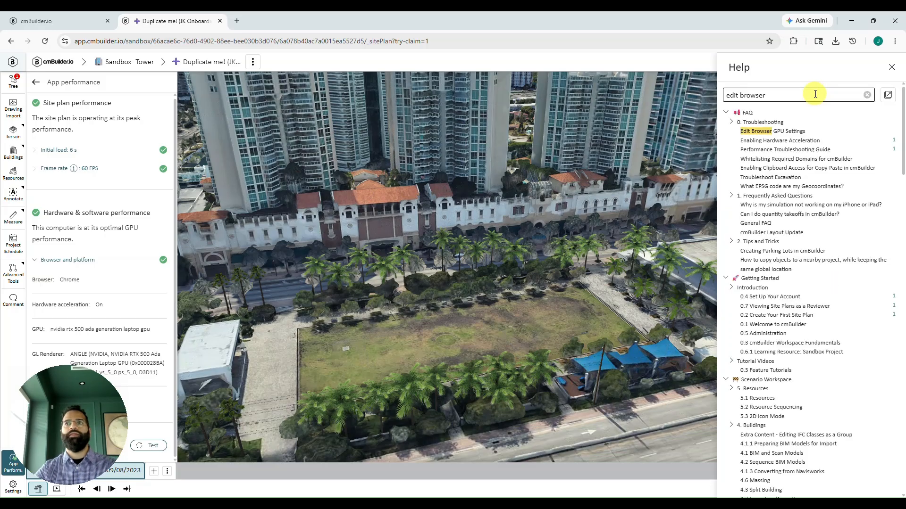
{"action": "left_click", "coordinate": [803, 131]}
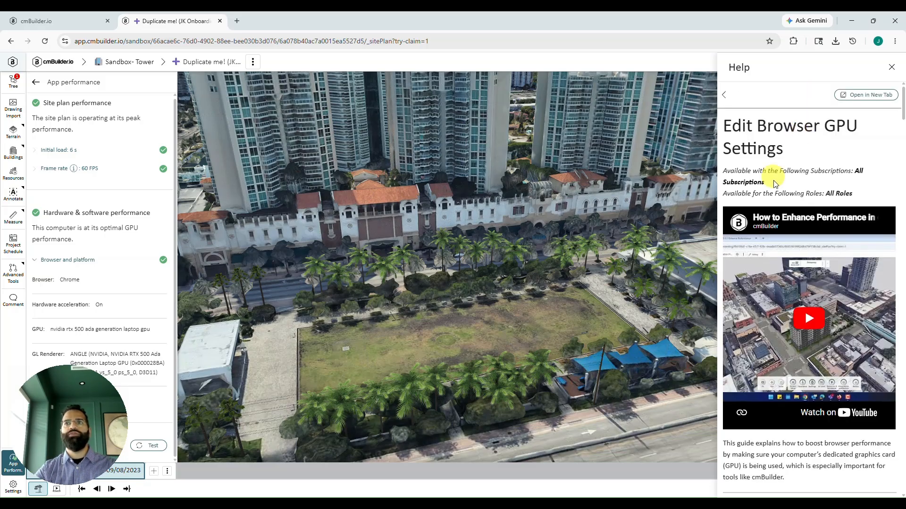
{"action": "scroll", "coordinate": [788, 182], "scroll_direction": "down", "scroll_amount": 4}
{"action": "scroll", "coordinate": [789, 184], "scroll_direction": "down", "scroll_amount": 10}
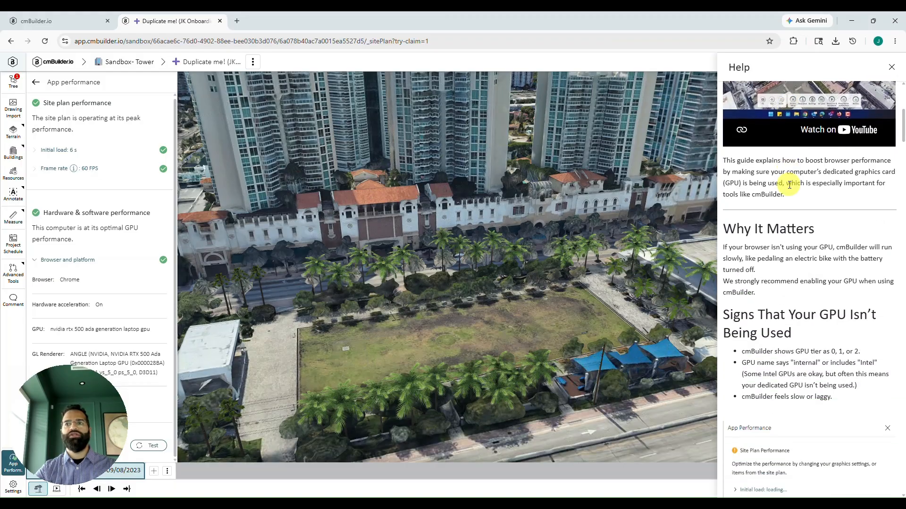
{"action": "scroll", "coordinate": [790, 190], "scroll_direction": "down", "scroll_amount": 10}
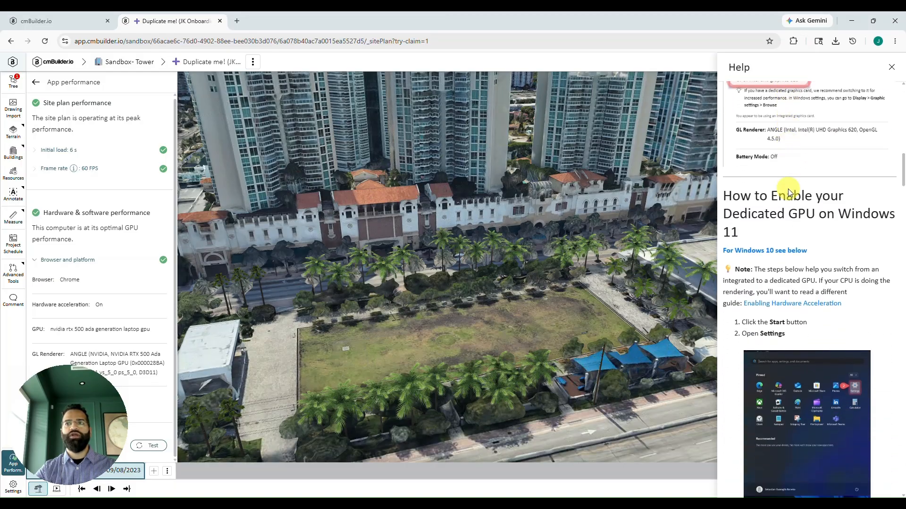
{"action": "scroll", "coordinate": [787, 189], "scroll_direction": "down", "scroll_amount": 9}
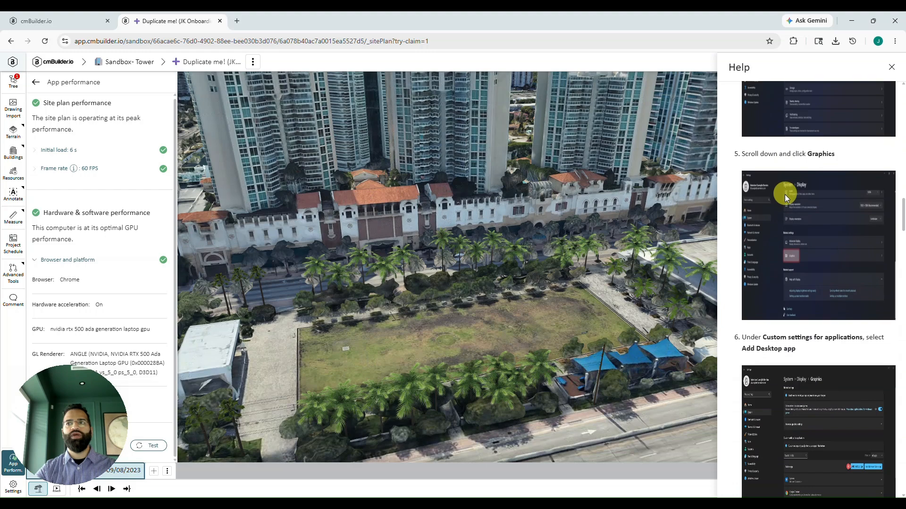
{"action": "left_click", "coordinate": [890, 68]}
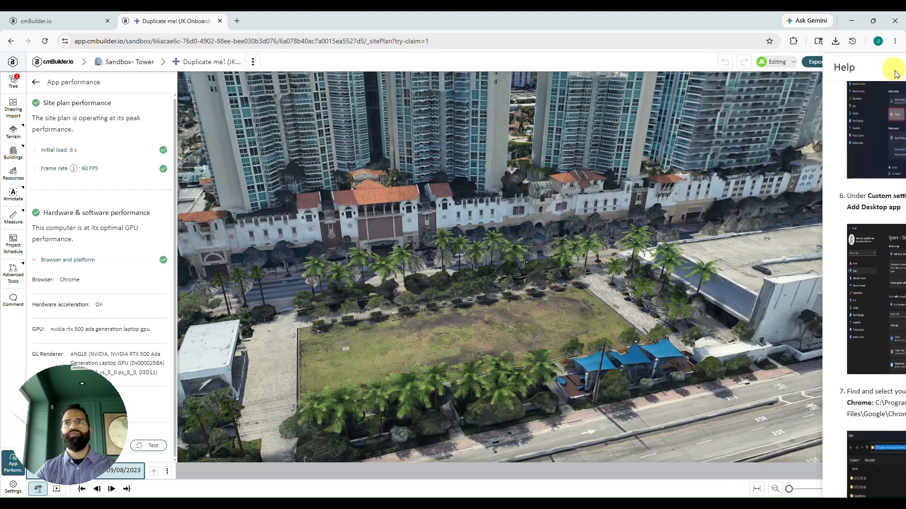
{"action": "left_click", "coordinate": [37, 83]}
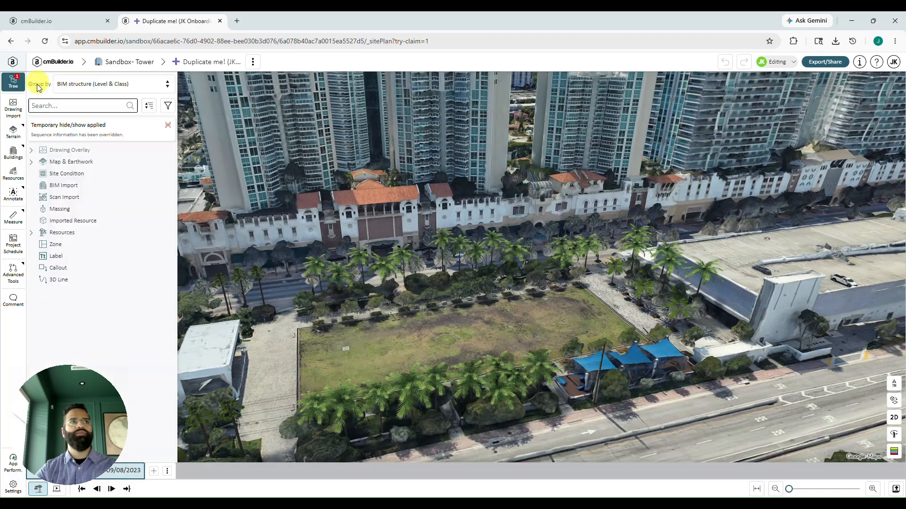
Open the display settings and turn on environmental lighting.
{"action": "left_click", "coordinate": [6, 493]}
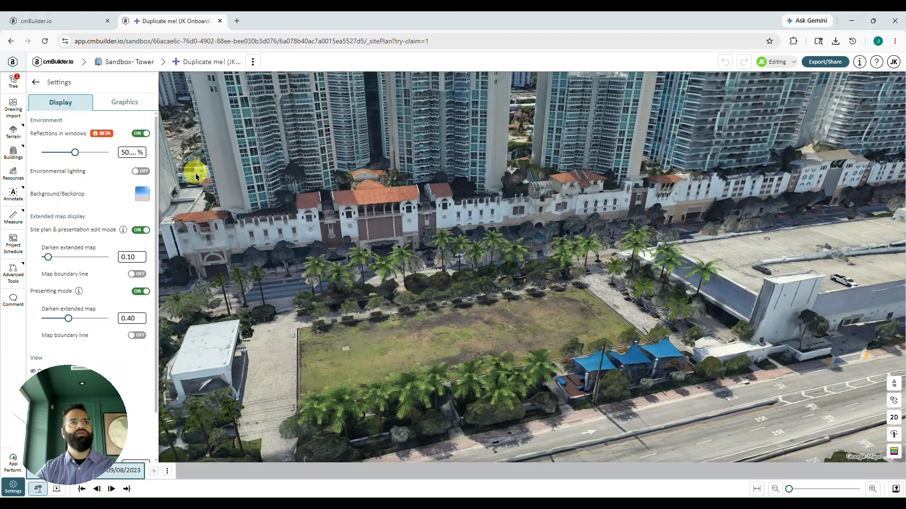
{"action": "left_click", "coordinate": [140, 171]}
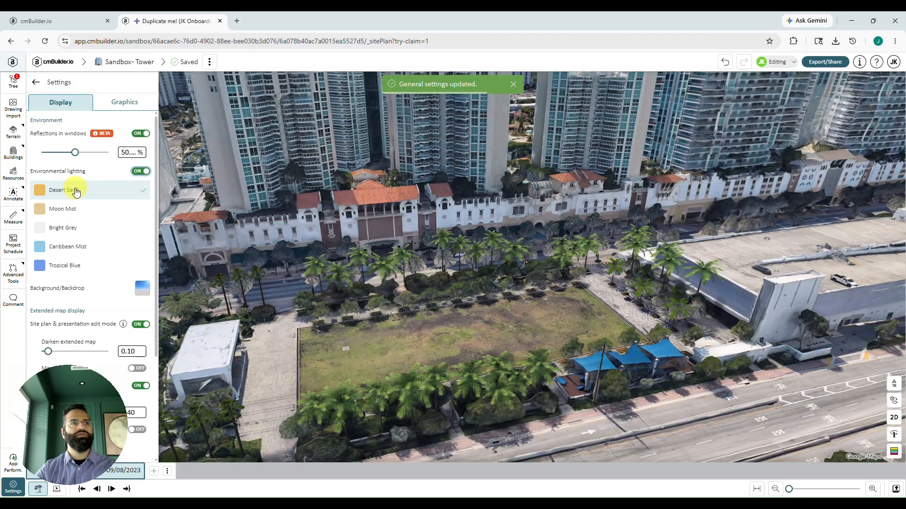
Turn the extended map off for site plan & presentation edit mode, view the cropped site, and turn it back on.
{"action": "scroll", "coordinate": [84, 207], "scroll_direction": "down", "scroll_amount": 1}
{"action": "scroll", "coordinate": [75, 237], "scroll_direction": "down", "scroll_amount": 2}
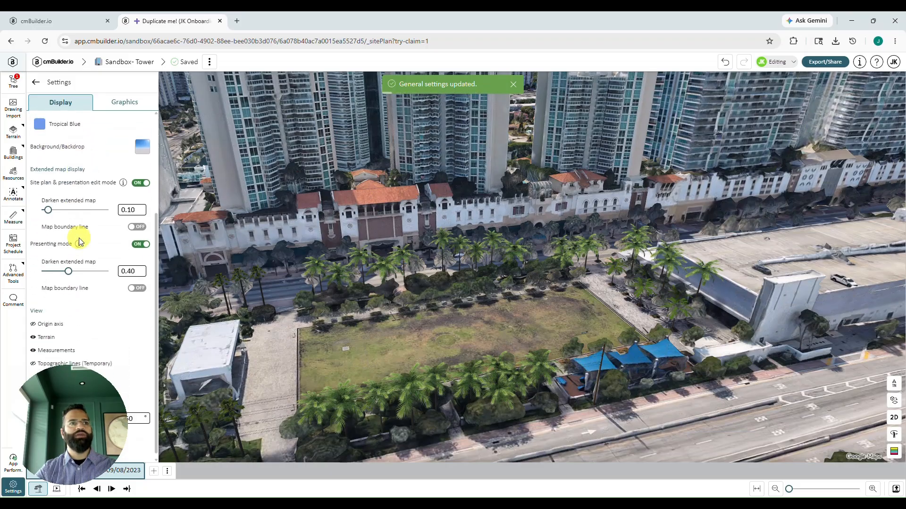
{"action": "scroll", "coordinate": [389, 217], "scroll_direction": "down", "scroll_amount": 7}
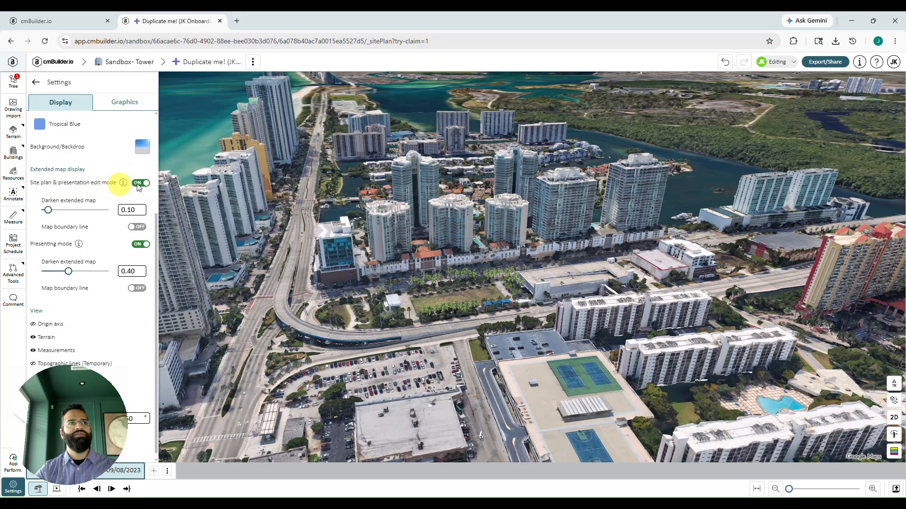
{"action": "left_click", "coordinate": [142, 183]}
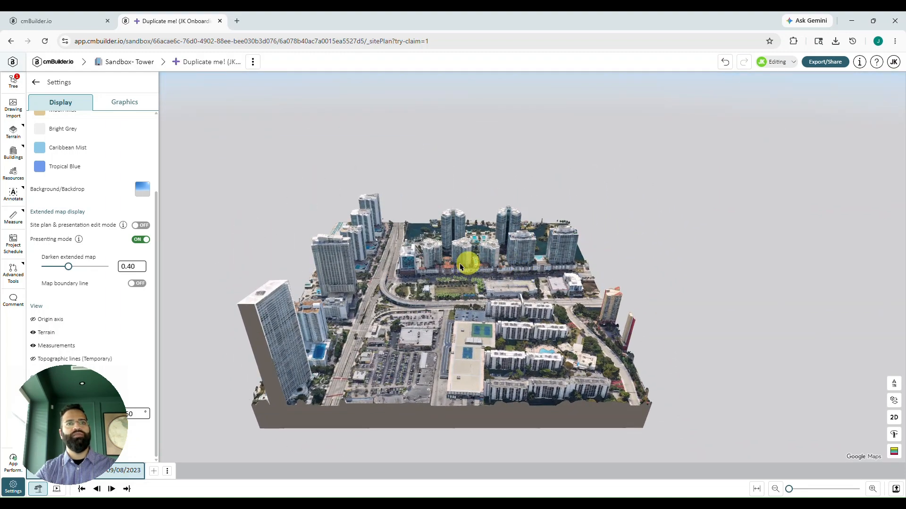
{"action": "left_click", "coordinate": [139, 228]}
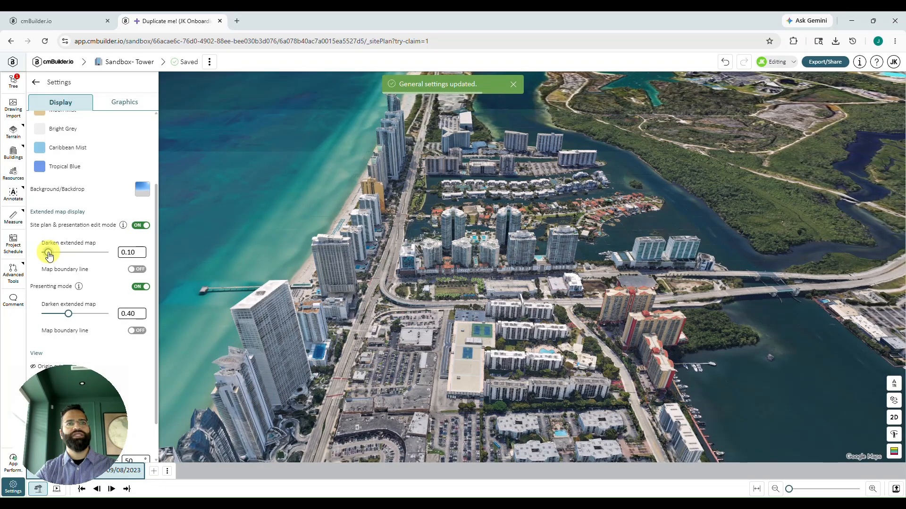
Set Darken extended map to 1.00 for site plan & presentation edit mode and examine the surroundings.
{"action": "left_click_drag", "start_coordinate": [48, 254], "coordinate": [110, 253]}
{"action": "scroll", "coordinate": [558, 287], "scroll_direction": "down", "scroll_amount": 5}
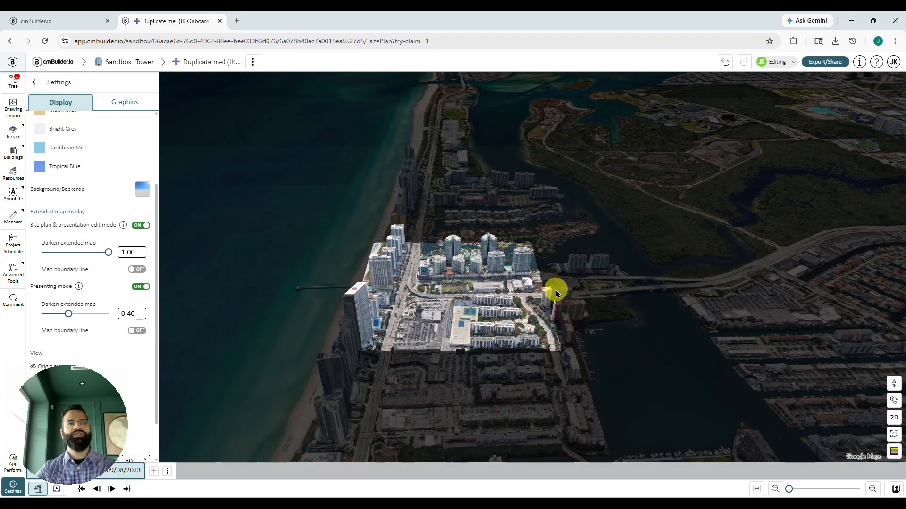
{"action": "scroll", "coordinate": [556, 290], "scroll_direction": "down", "scroll_amount": 10}
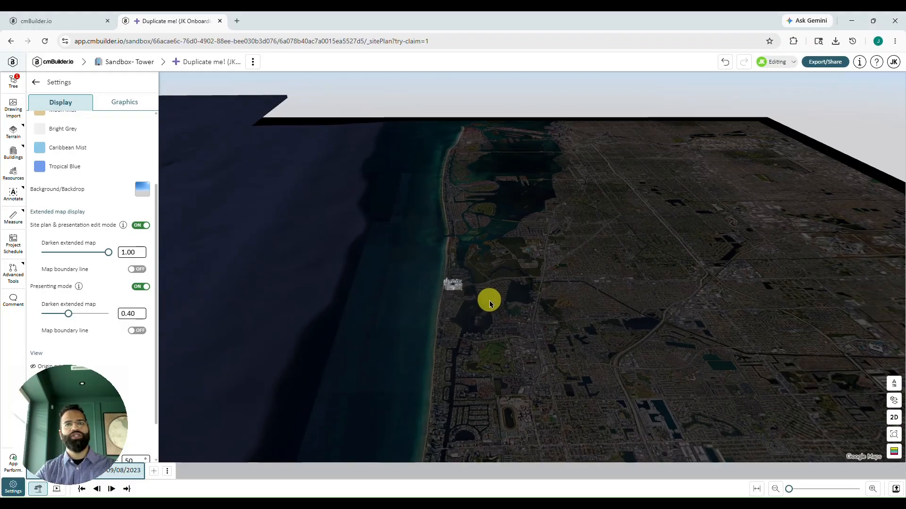
Lower the extended map darkening and turn off the extended map for site plan & presentation edit mode.
{"action": "left_click_drag", "start_coordinate": [88, 253], "coordinate": [29, 264]}
{"action": "left_click", "coordinate": [140, 226]}
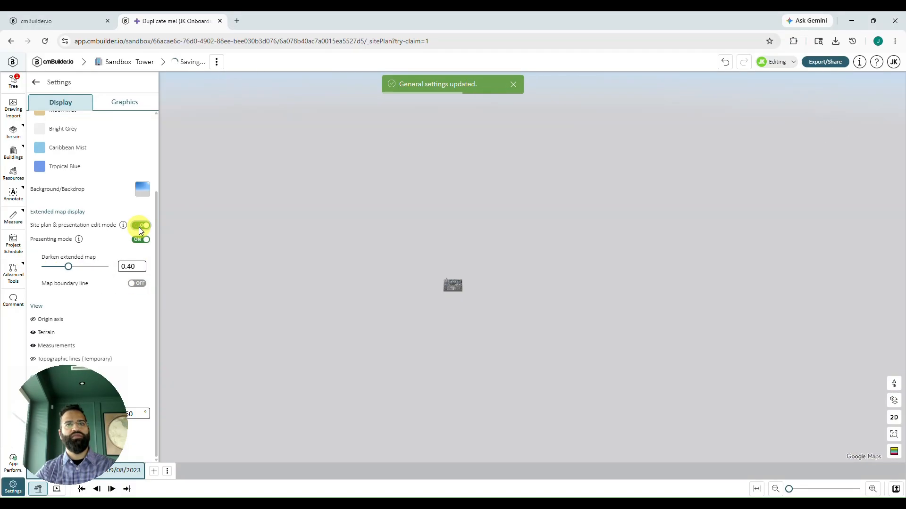
{"action": "scroll", "coordinate": [444, 318], "scroll_direction": "up", "scroll_amount": 5}
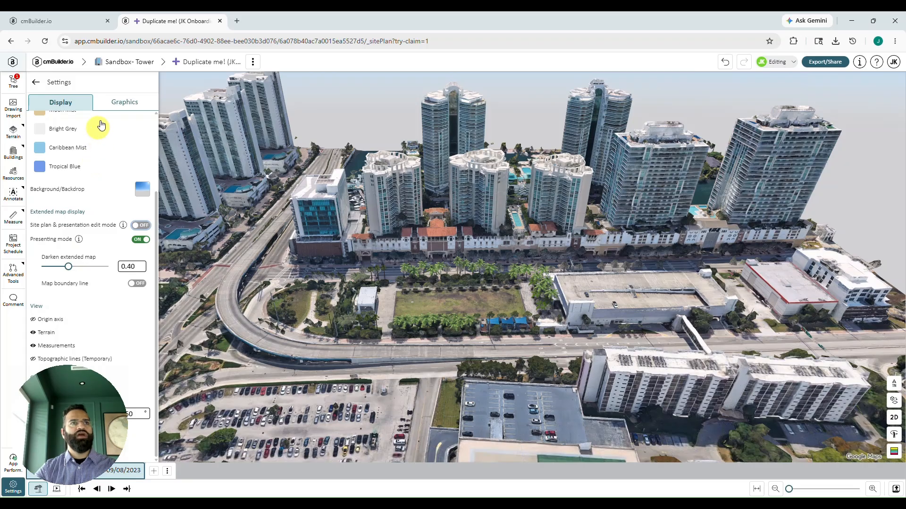
Review the graphics quality presets and options without changing them, and close the settings.
{"action": "left_click", "coordinate": [112, 107]}
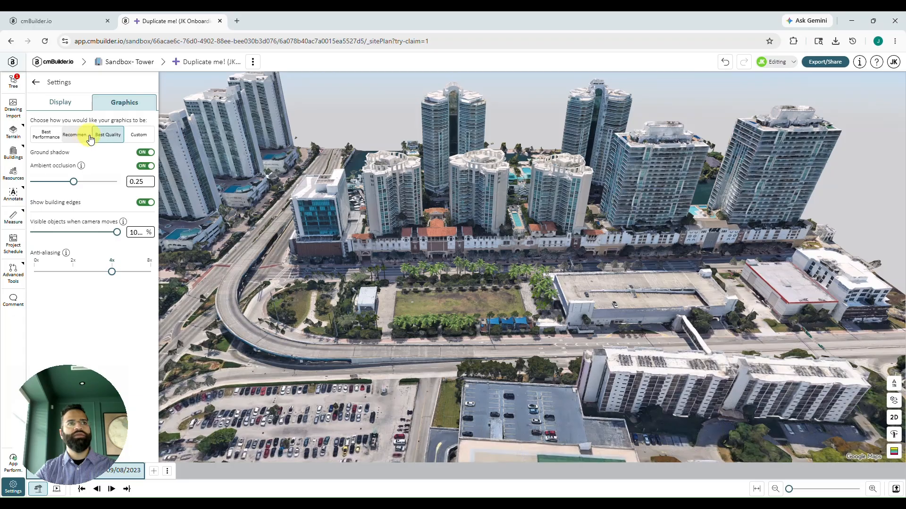
{"action": "left_click", "coordinate": [37, 83]}
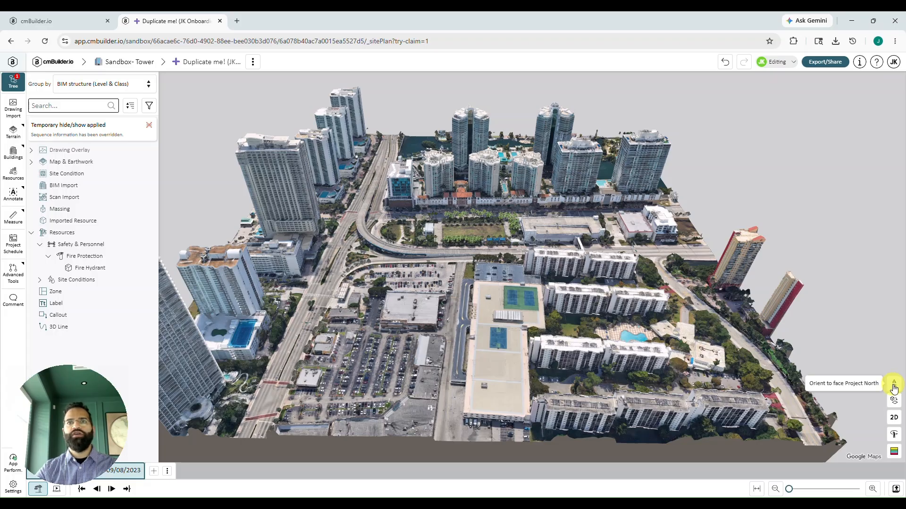
Orient the view to face Project North, switch to the alternate north orientation, and return to Project North.
{"action": "left_click", "coordinate": [894, 386]}
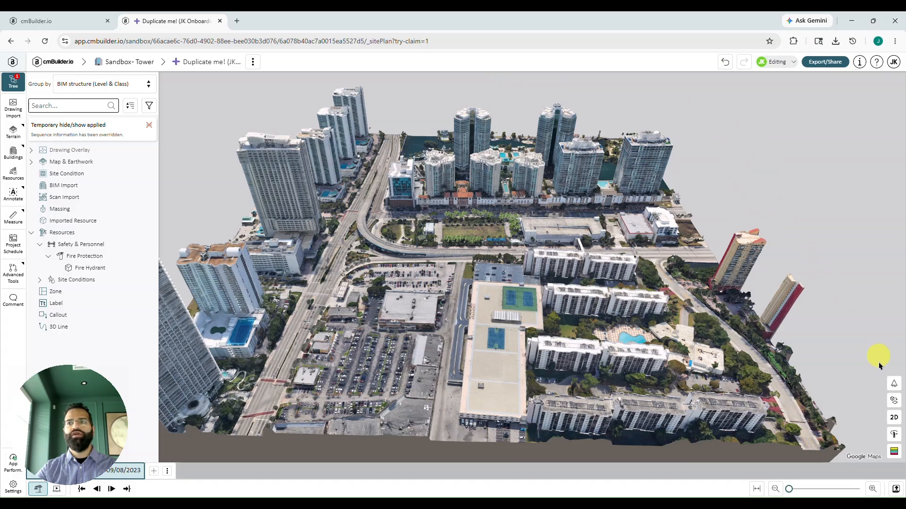
{"action": "left_click", "coordinate": [893, 384]}
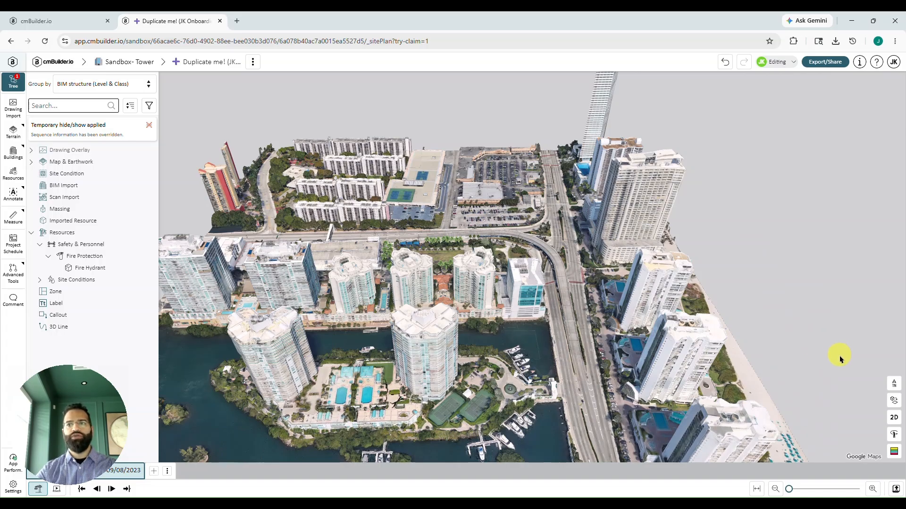
{"action": "left_click", "coordinate": [896, 386]}
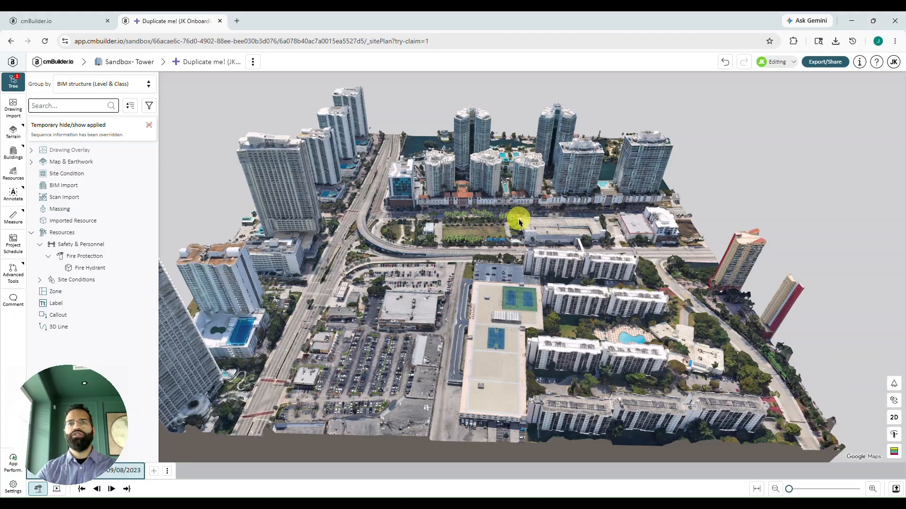
{"action": "scroll", "coordinate": [518, 219], "scroll_direction": "up", "scroll_amount": 10}
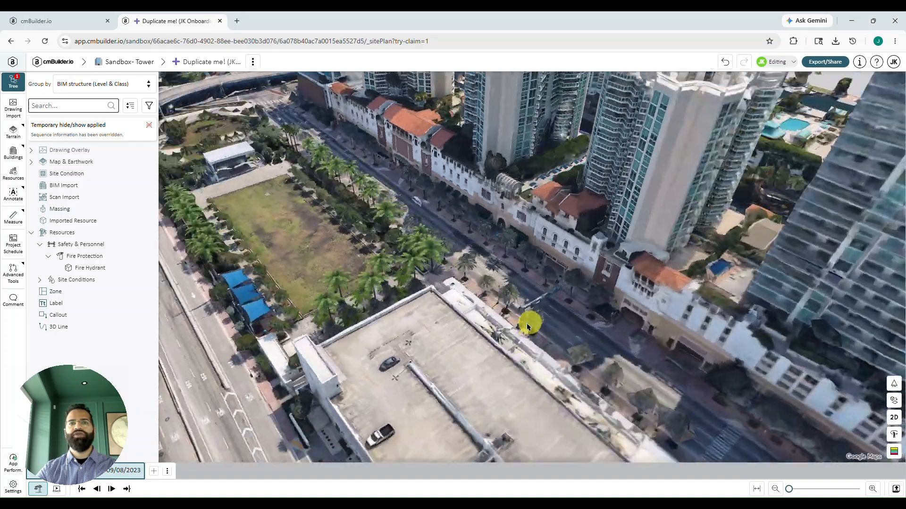
Focus on the fire hydrant by the sidewalk, show resources as 2D symbols instead of 3D models, and examine the hydrant's symbol from farther away.
{"action": "left_click_drag", "start_coordinate": [526, 324], "coordinate": [475, 324]}
{"action": "scroll", "coordinate": [478, 290], "scroll_direction": "up", "scroll_amount": 6}
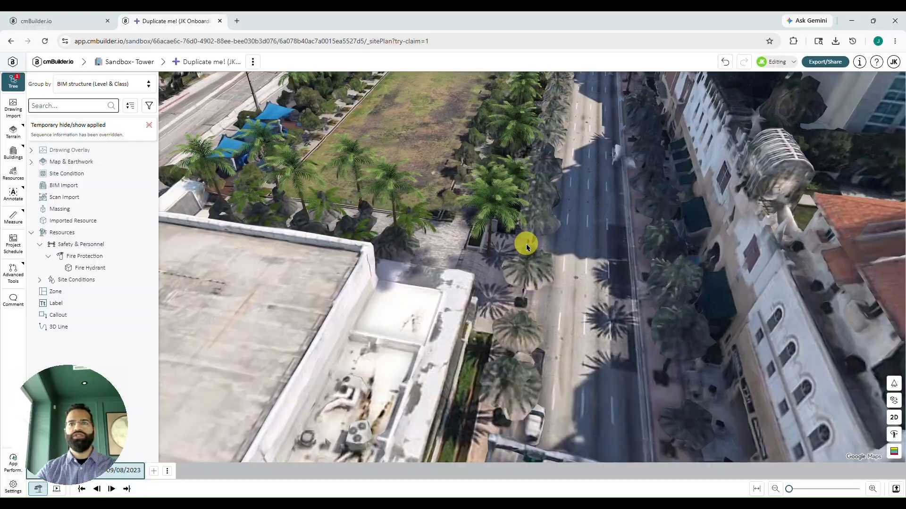
{"action": "scroll", "coordinate": [552, 292], "scroll_direction": "up", "scroll_amount": 8}
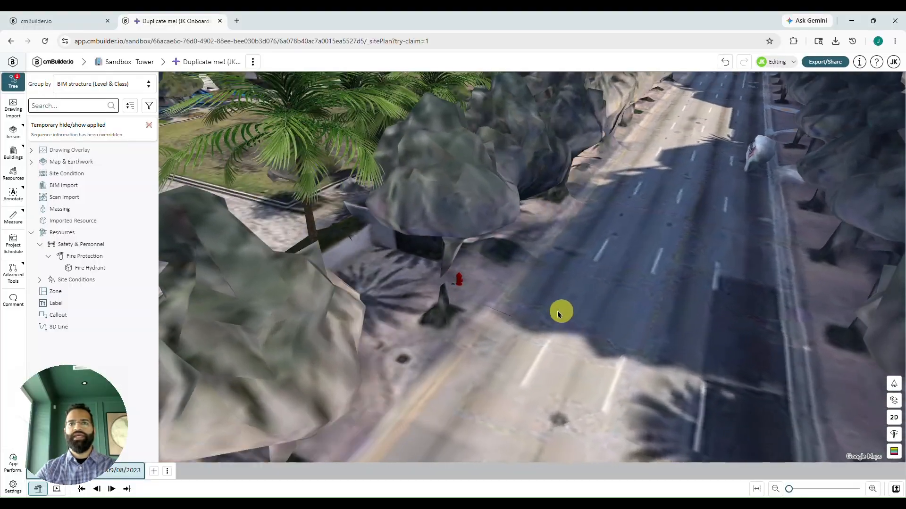
{"action": "scroll", "coordinate": [537, 309], "scroll_direction": "up", "scroll_amount": 10}
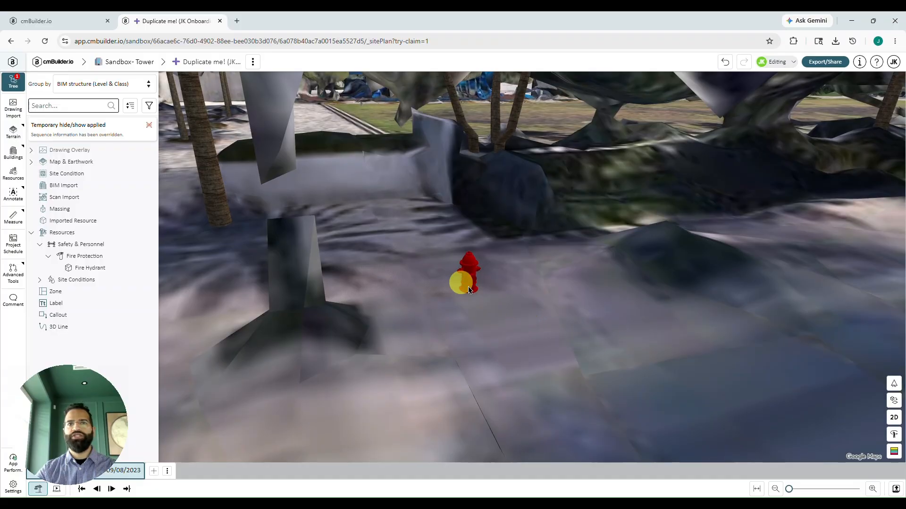
{"action": "left_click", "coordinate": [894, 402]}
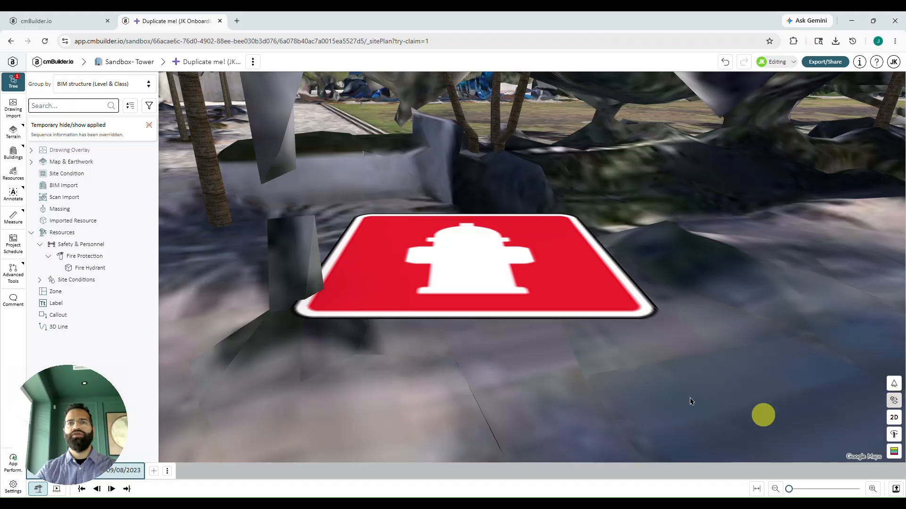
{"action": "scroll", "coordinate": [601, 375], "scroll_direction": "down", "scroll_amount": 8}
{"action": "scroll", "coordinate": [576, 367], "scroll_direction": "down", "scroll_amount": 5}
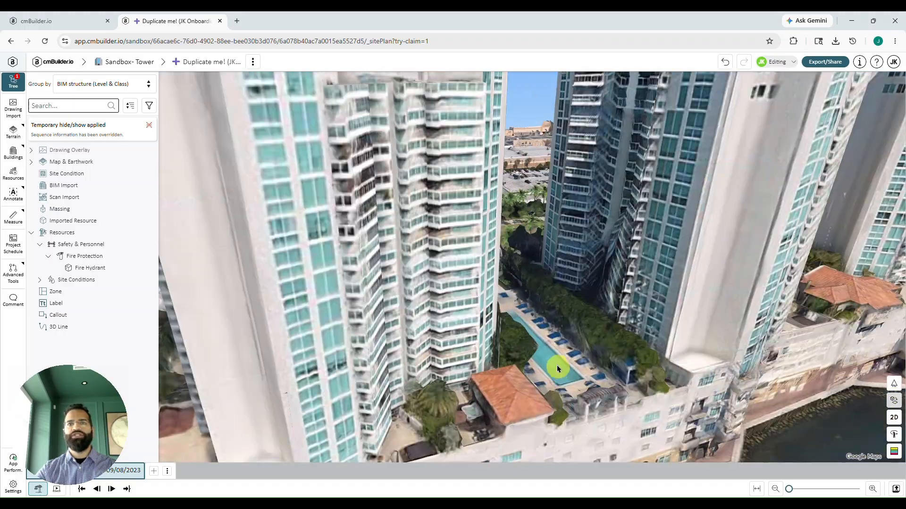
{"action": "left_click_drag", "start_coordinate": [557, 365], "coordinate": [310, 376]}
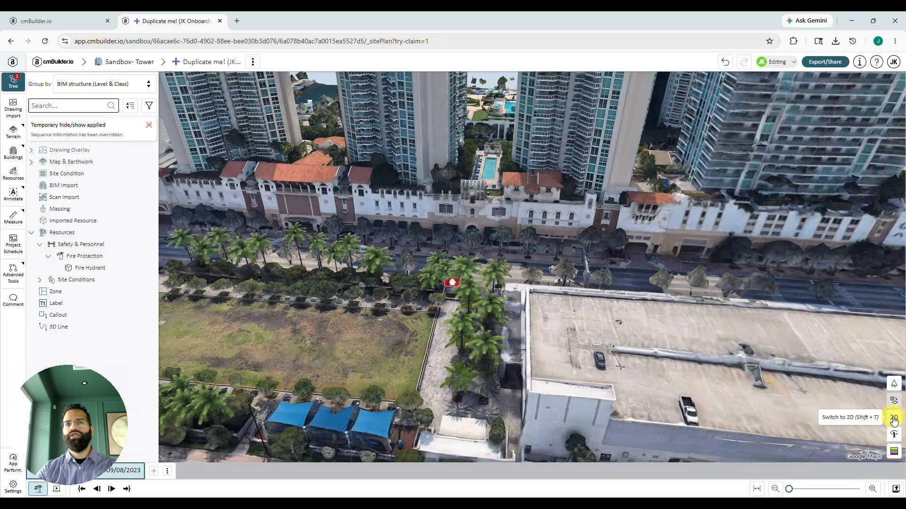
Switch the whole-site view to 2D and examine the flat plan at different rotations and scales.
{"action": "scroll", "coordinate": [534, 357], "scroll_direction": "down", "scroll_amount": 6}
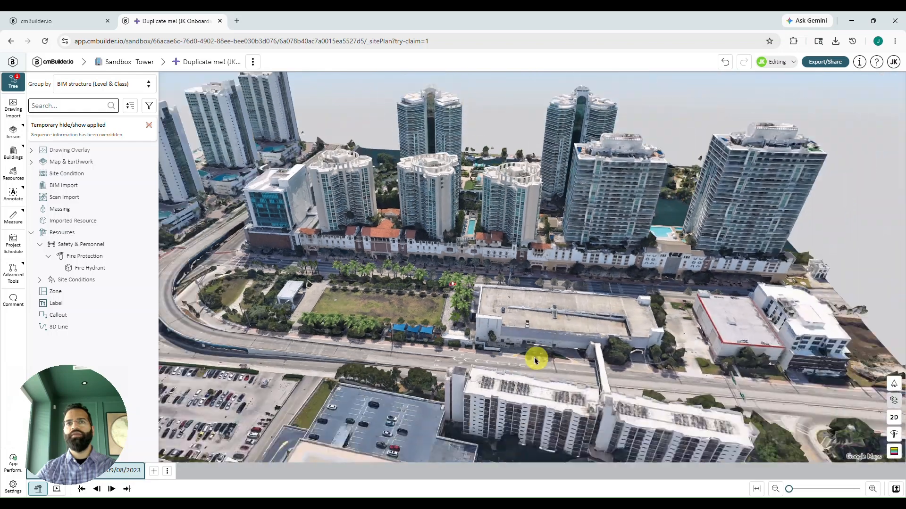
{"action": "right_click_drag", "start_coordinate": [508, 354], "coordinate": [556, 322]}
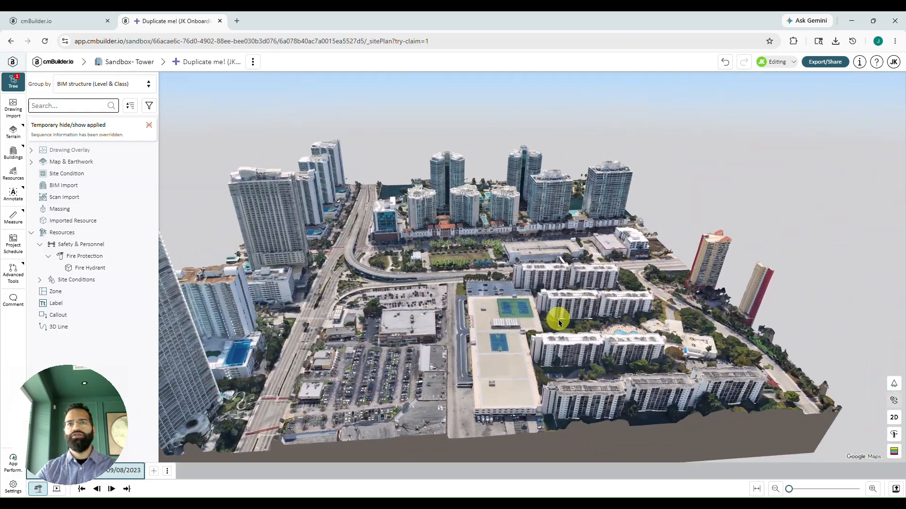
{"action": "left_click_drag", "start_coordinate": [530, 344], "coordinate": [699, 347]}
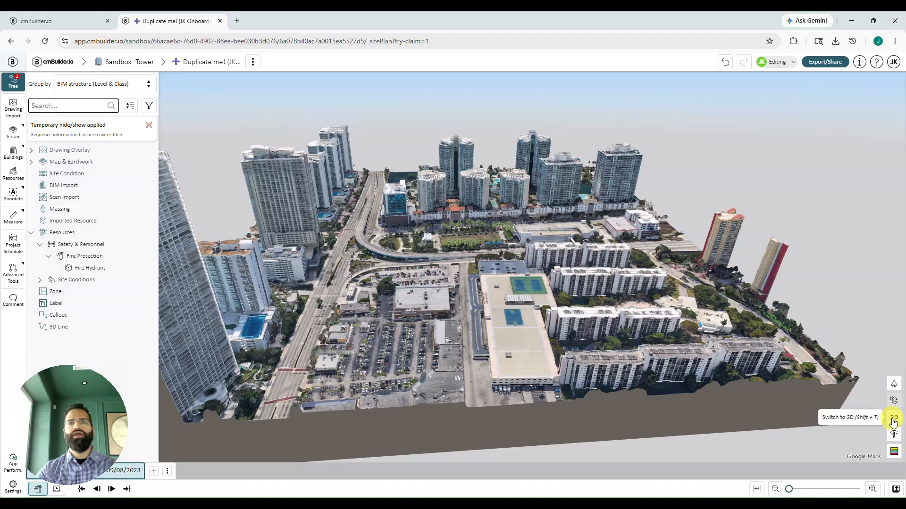
{"action": "left_click", "coordinate": [893, 420]}
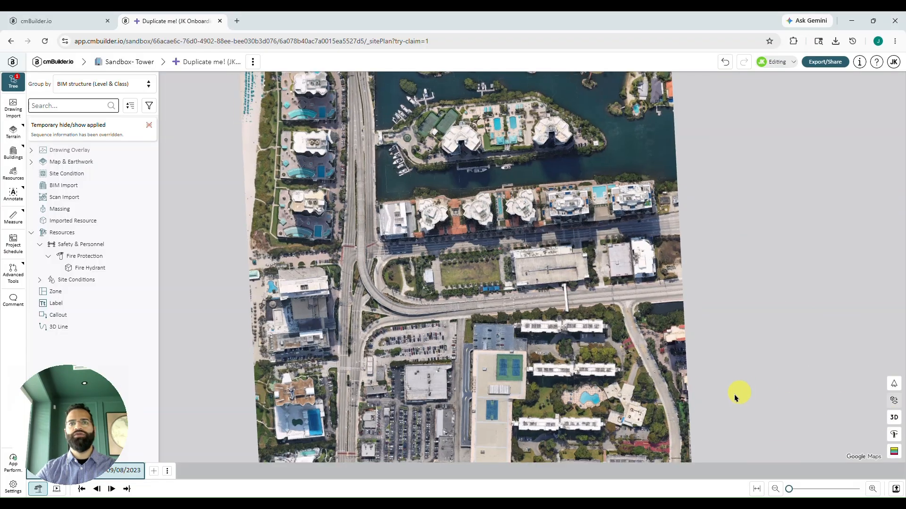
{"action": "left_click_drag", "start_coordinate": [733, 395], "coordinate": [718, 376]}
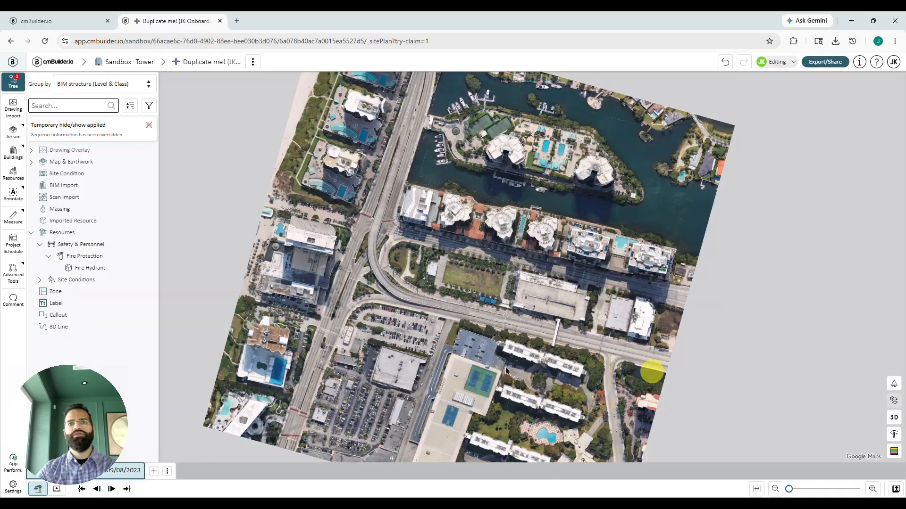
{"action": "scroll", "coordinate": [491, 364], "scroll_direction": "up", "scroll_amount": 3}
{"action": "scroll", "coordinate": [487, 366], "scroll_direction": "down", "scroll_amount": 6}
{"action": "mouse_move", "coordinate": [483, 370]}
{"action": "left_mouse_down"}
{"action": "mouse_move", "coordinate": [501, 355]}
{"action": "mouse_move", "coordinate": [501, 369]}
{"action": "left_mouse_up"}
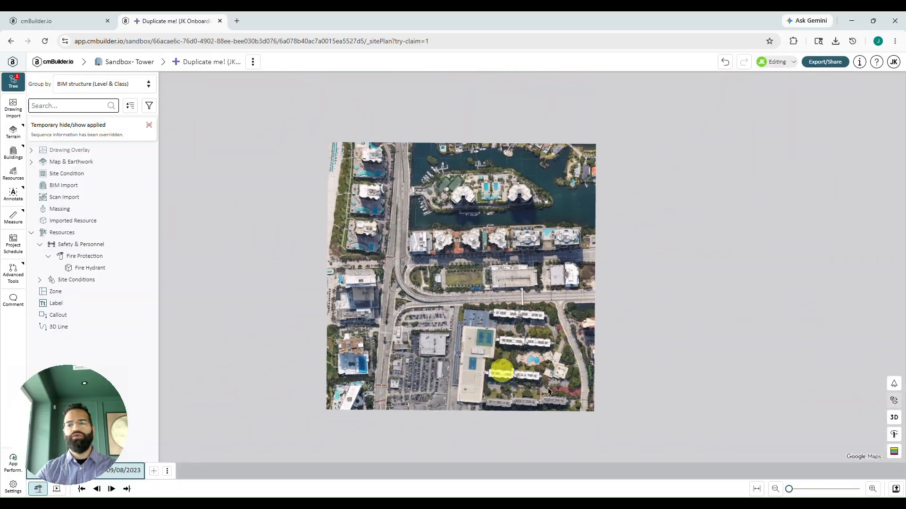
Return to 3D, focus on the central park block, and compare it in 2D and 3D, ending in 2D.
{"action": "left_click", "coordinate": [895, 418]}
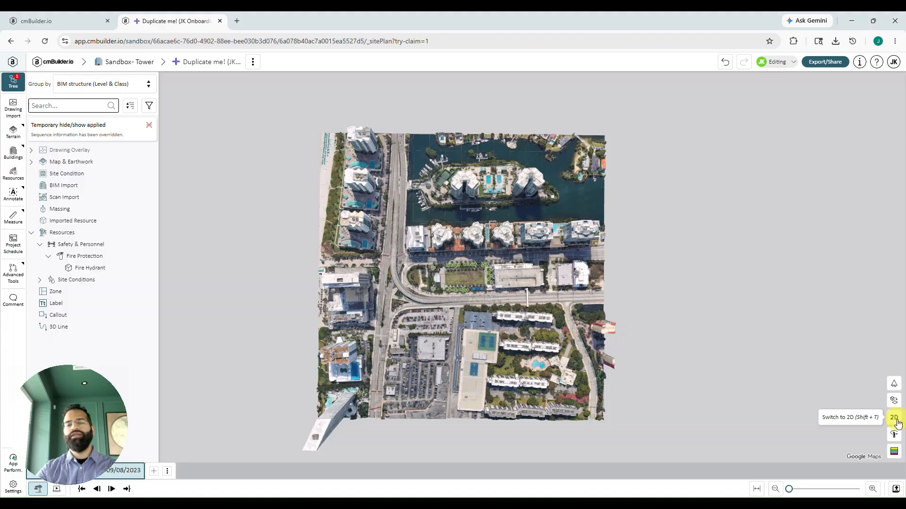
{"action": "scroll", "coordinate": [465, 297], "scroll_direction": "up", "scroll_amount": 5}
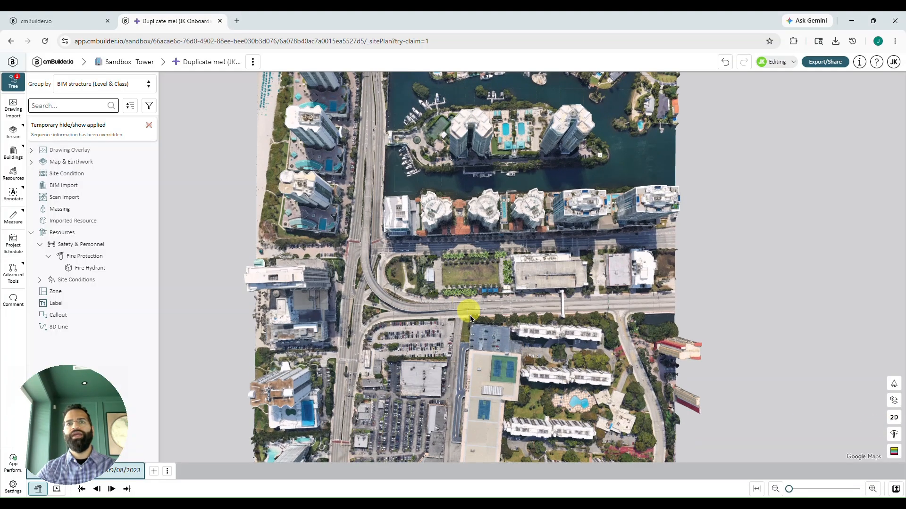
{"action": "scroll", "coordinate": [475, 320], "scroll_direction": "up", "scroll_amount": 2}
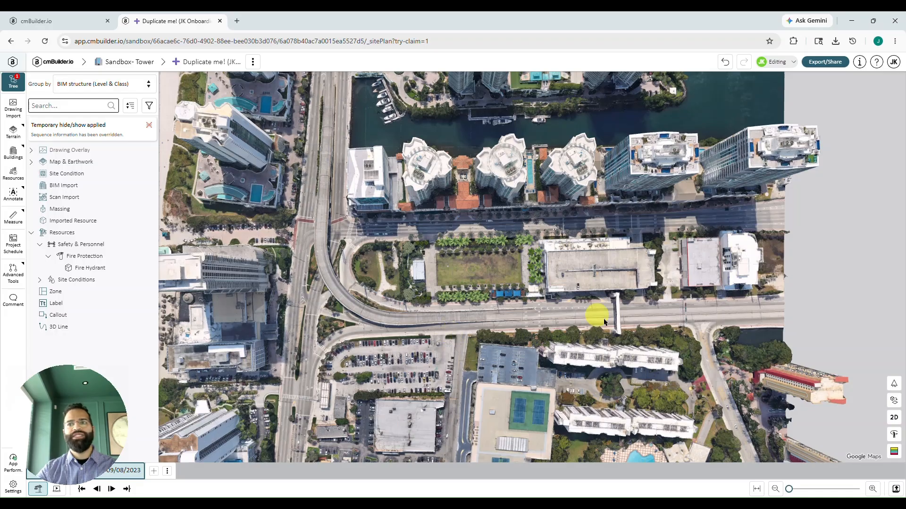
{"action": "scroll", "coordinate": [469, 319], "scroll_direction": "up", "scroll_amount": 2}
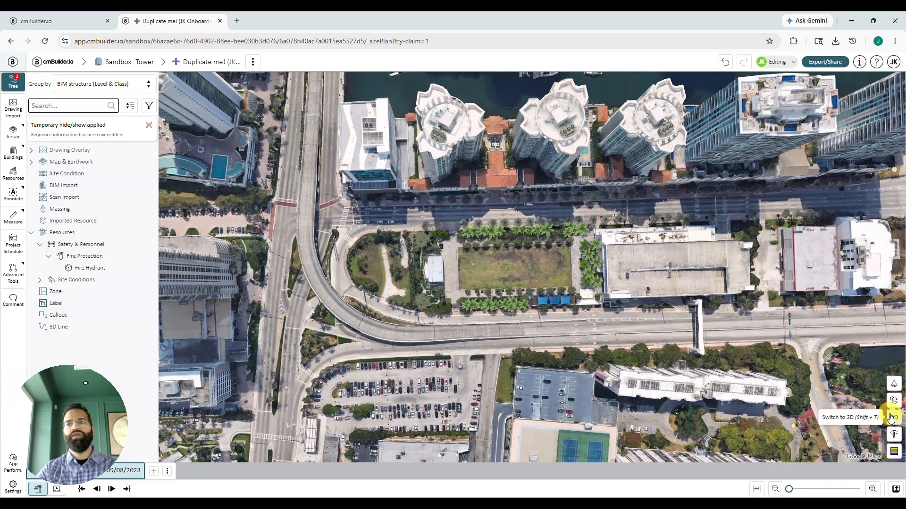
{"action": "left_click", "coordinate": [894, 419]}
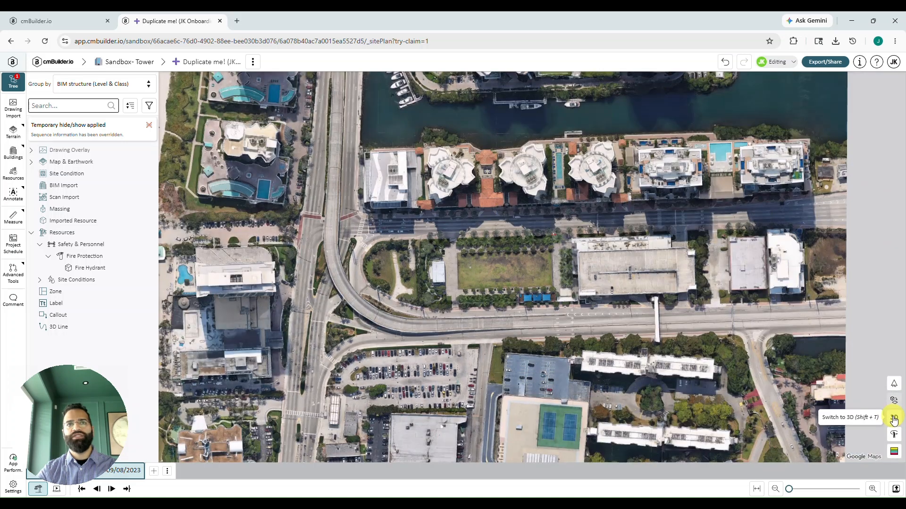
{"action": "left_click", "coordinate": [893, 420]}
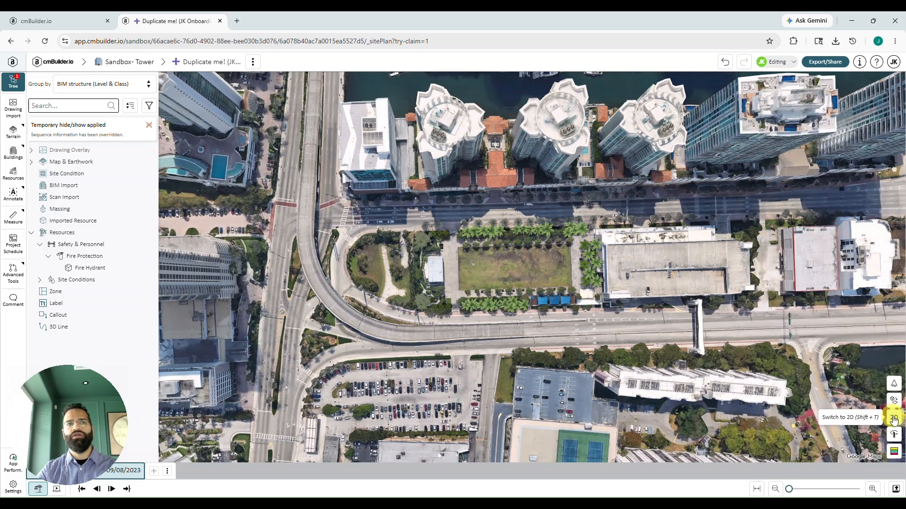
{"action": "left_click", "coordinate": [894, 419]}
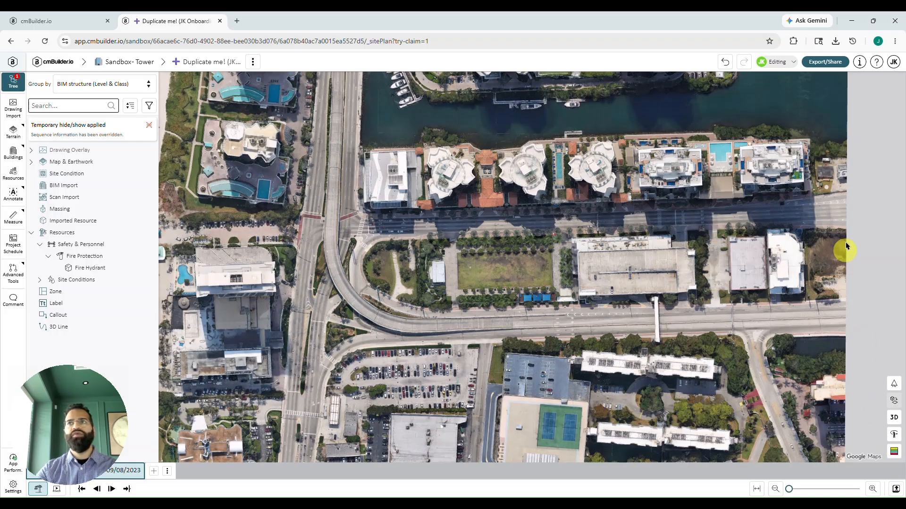
Open the user settings and review the general preferences for date, time, milestone display, navigation and resource positioning.
{"action": "left_click", "coordinate": [893, 64]}
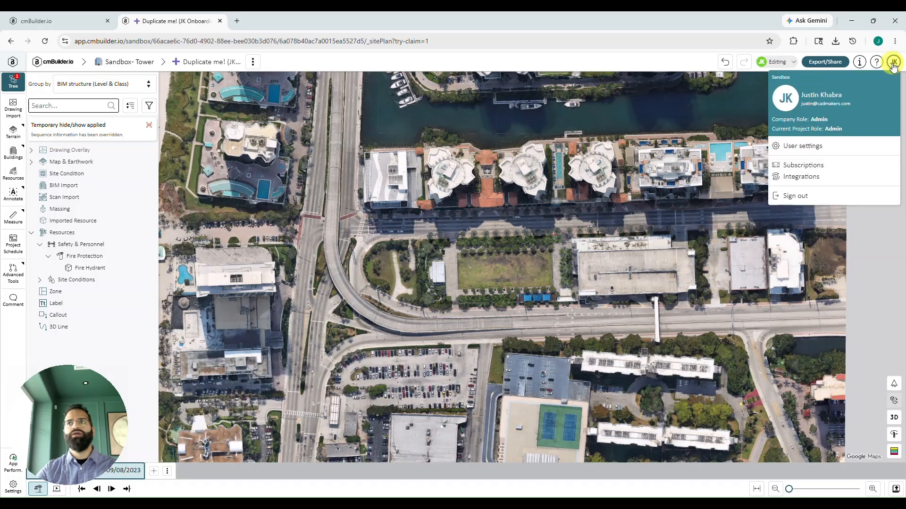
{"action": "left_click", "coordinate": [804, 149]}
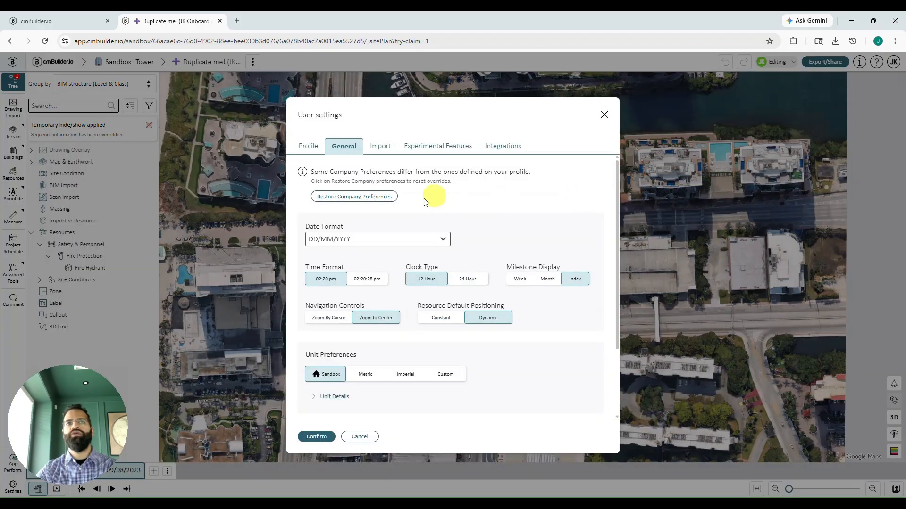
{"action": "scroll", "coordinate": [424, 198], "scroll_direction": "down", "scroll_amount": 3}
{"action": "scroll", "coordinate": [504, 320], "scroll_direction": "up", "scroll_amount": 1}
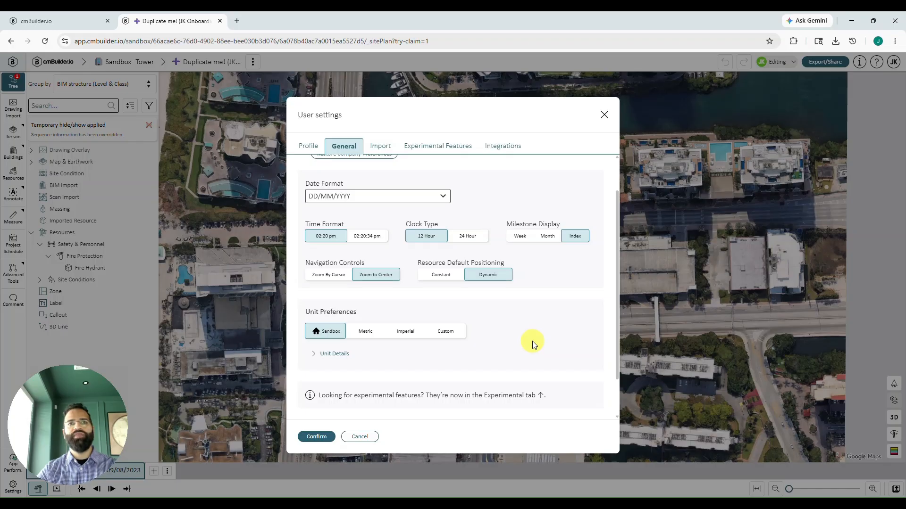
Expand the unit details, review the unit and precision options, and confirm the user settings without changing them.
{"action": "left_click", "coordinate": [325, 353]}
{"action": "scroll", "coordinate": [532, 354], "scroll_direction": "down", "scroll_amount": 1}
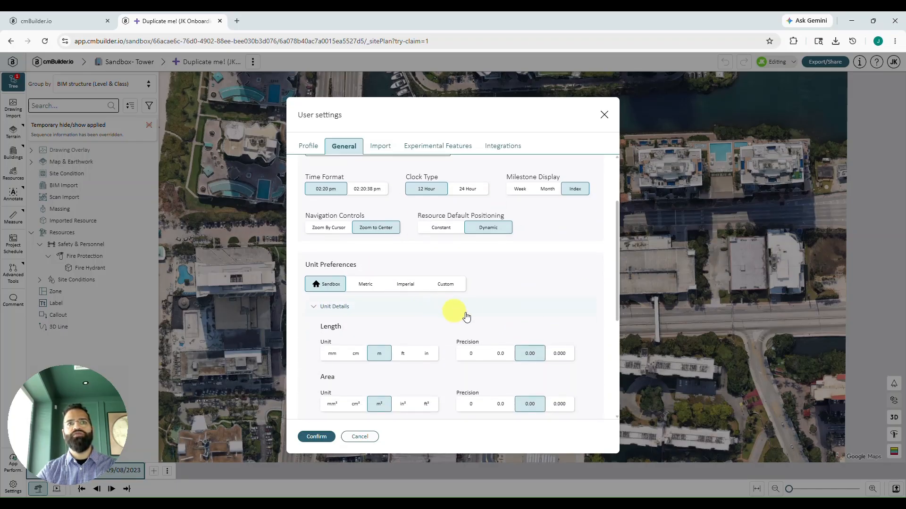
{"action": "scroll", "coordinate": [418, 285], "scroll_direction": "up", "scroll_amount": 1}
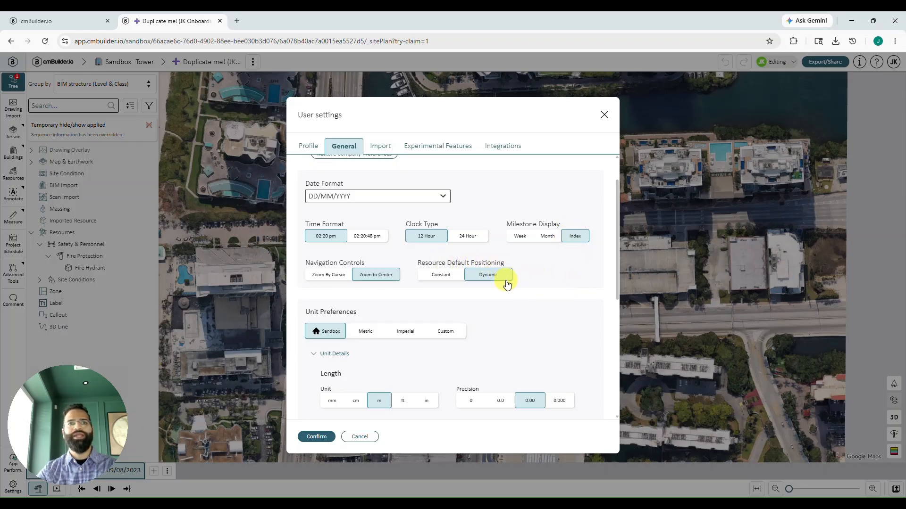
{"action": "scroll", "coordinate": [505, 283], "scroll_direction": "down", "scroll_amount": 2}
{"action": "scroll", "coordinate": [519, 255], "scroll_direction": "down", "scroll_amount": 1}
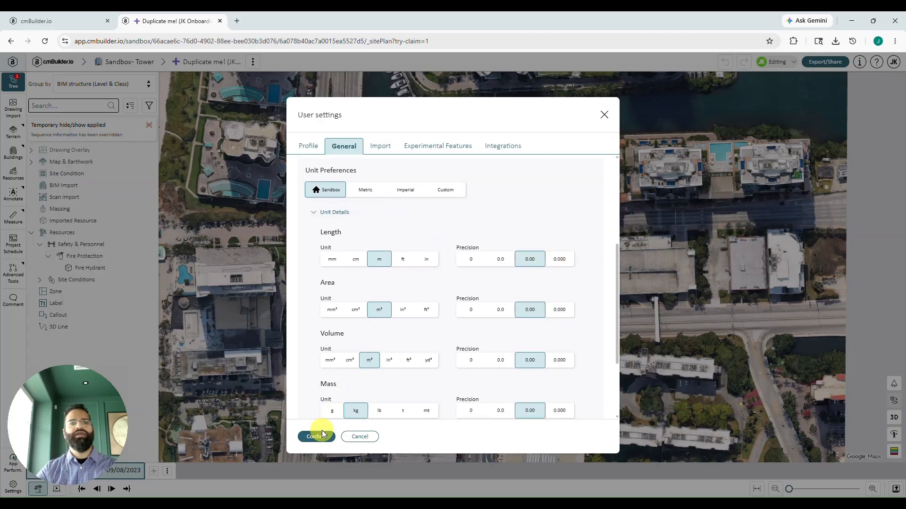
{"action": "scroll", "coordinate": [352, 321], "scroll_direction": "up", "scroll_amount": 3}
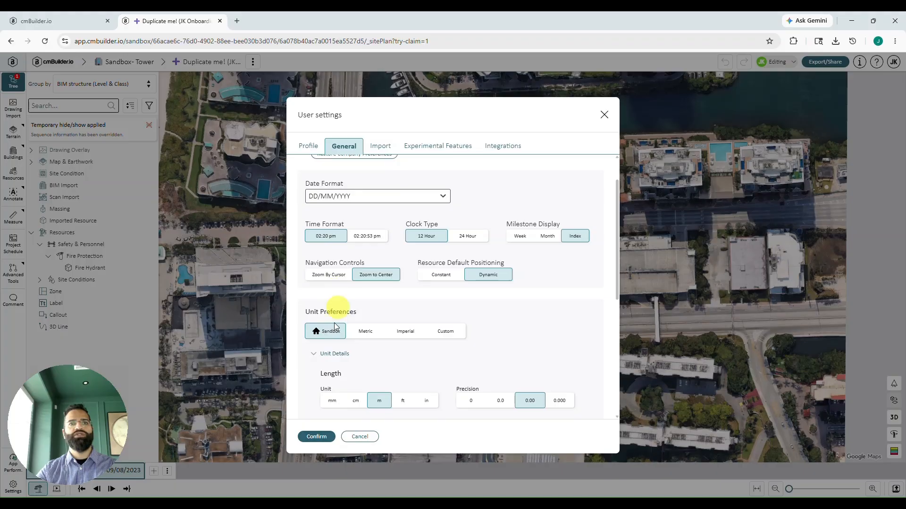
{"action": "left_click", "coordinate": [316, 437]}
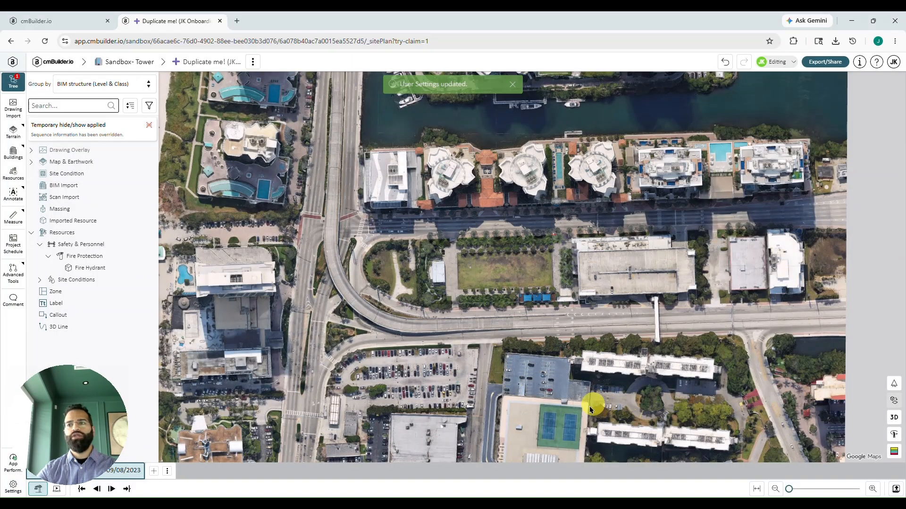
Open the user guide from the help options and expand its Scenario Workspace section.
{"action": "left_click", "coordinate": [876, 66]}
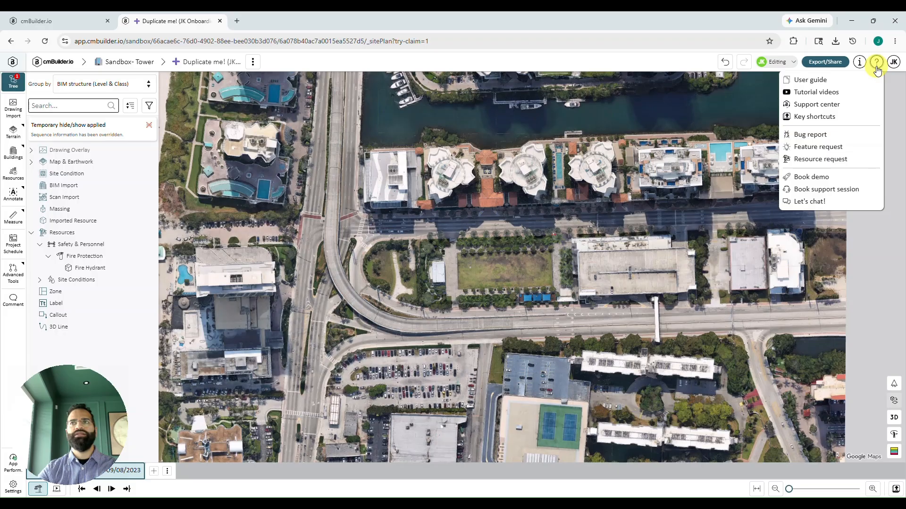
{"action": "left_click", "coordinate": [836, 83]}
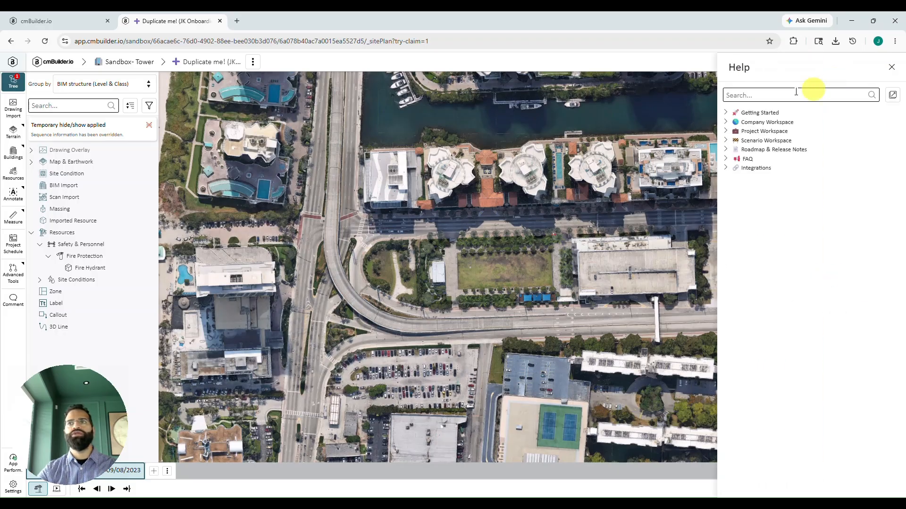
{"action": "left_click", "coordinate": [725, 141]}
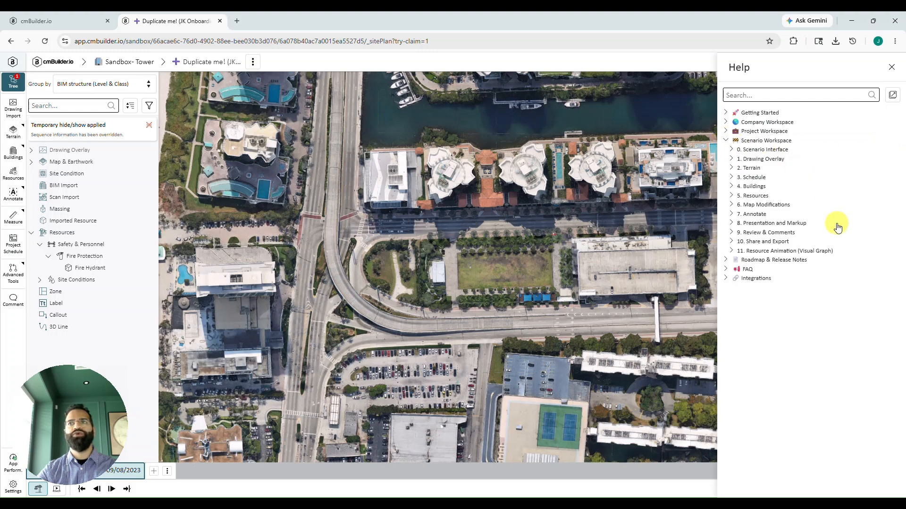
Search the user guide for "drone", open the article 4.7 Importing Drone Scans, and read through its instructions.
{"action": "left_click", "coordinate": [818, 100]}
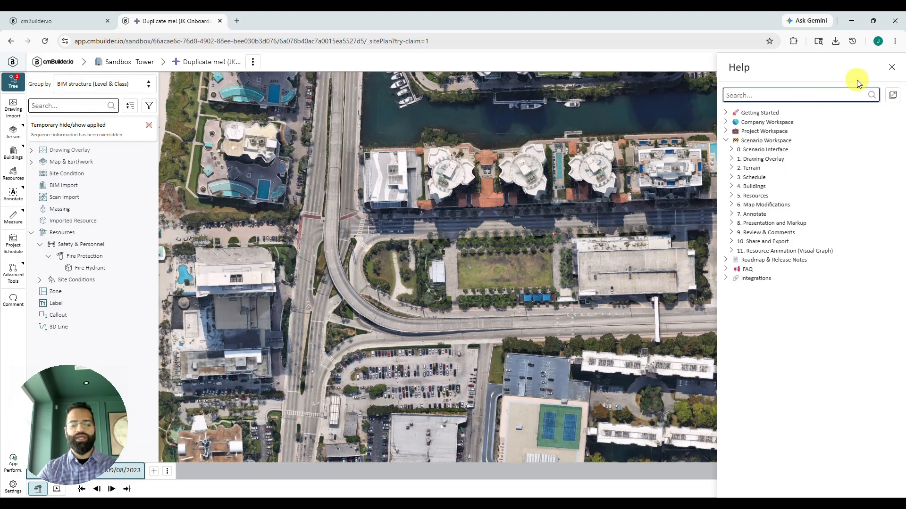
{"action": "type", "text": "drone"}
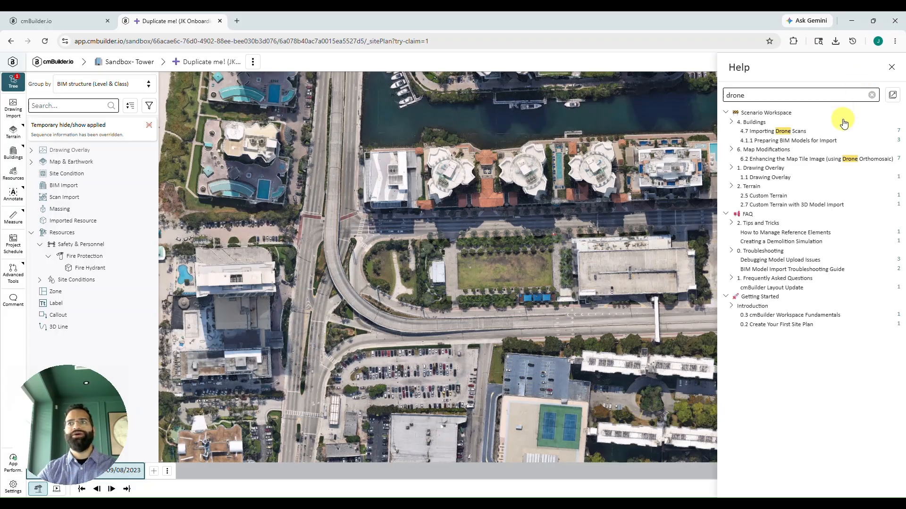
{"action": "left_click", "coordinate": [775, 131]}
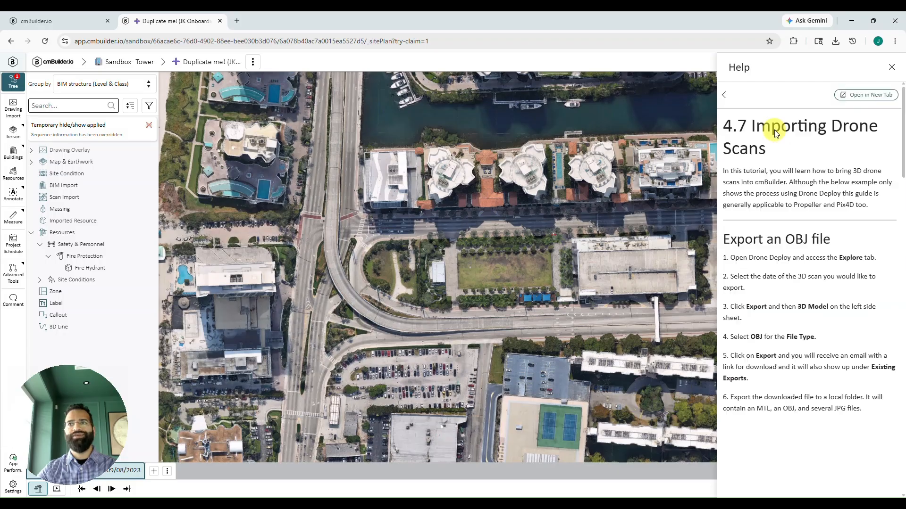
{"action": "scroll", "coordinate": [793, 165], "scroll_direction": "down", "scroll_amount": 1}
{"action": "scroll", "coordinate": [793, 166], "scroll_direction": "down", "scroll_amount": 2}
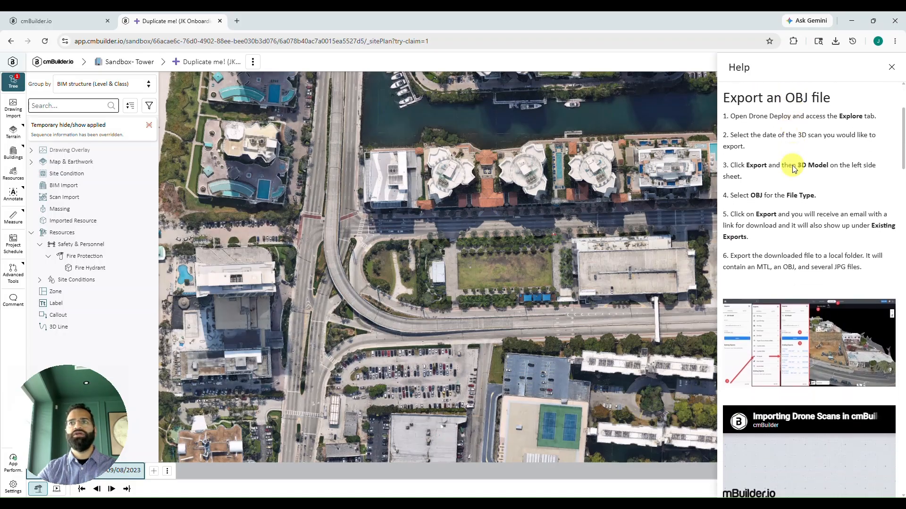
{"action": "scroll", "coordinate": [793, 165], "scroll_direction": "down", "scroll_amount": 4}
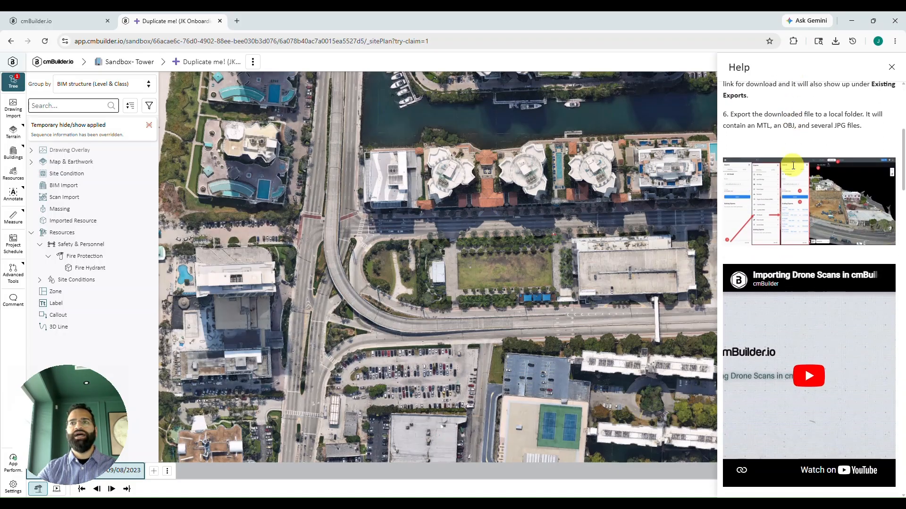
Play the Importing Drone Scans video embedded in the help article and return to the start of the article.
{"action": "scroll", "coordinate": [793, 168], "scroll_direction": "down", "scroll_amount": 1}
{"action": "left_click", "coordinate": [815, 286]}
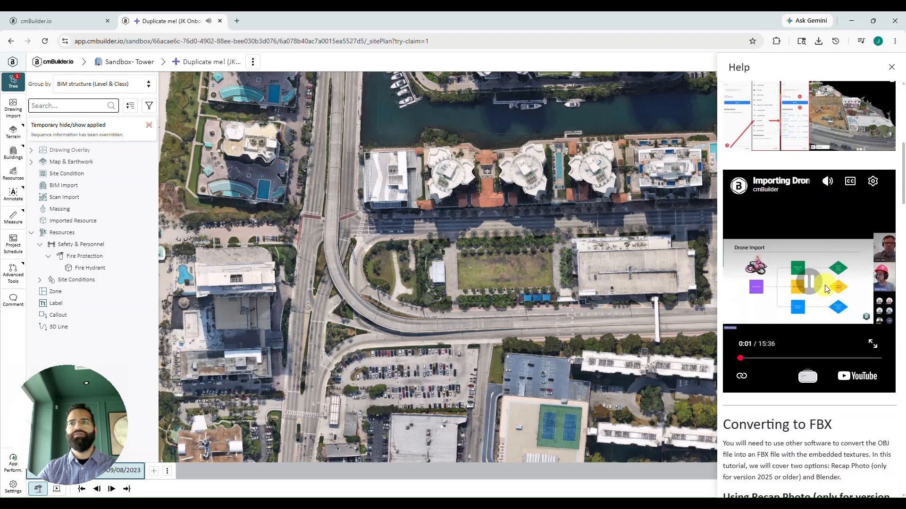
{"action": "scroll", "coordinate": [812, 287], "scroll_direction": "up", "scroll_amount": 8}
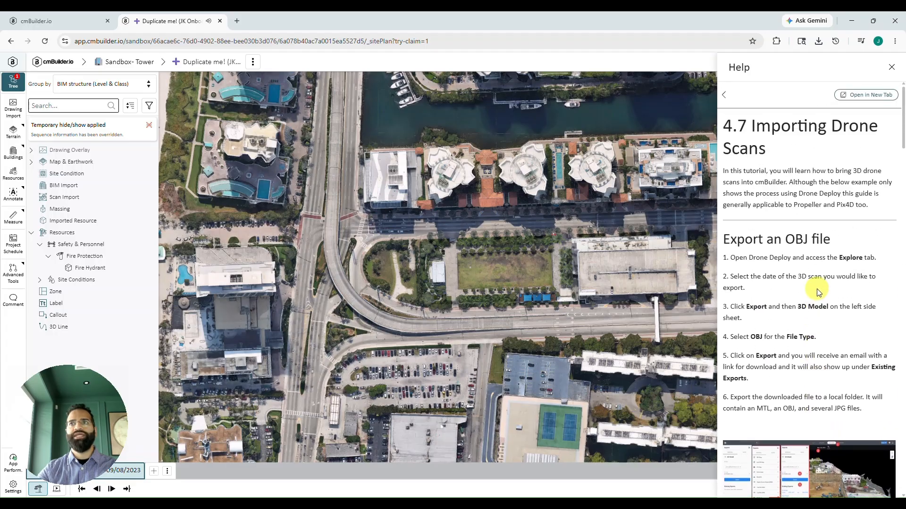
Open the drone scans article in its own browser tab, read through the OBJ export and FBX conversion instructions, and close the article and help.
{"action": "left_click", "coordinate": [868, 104]}
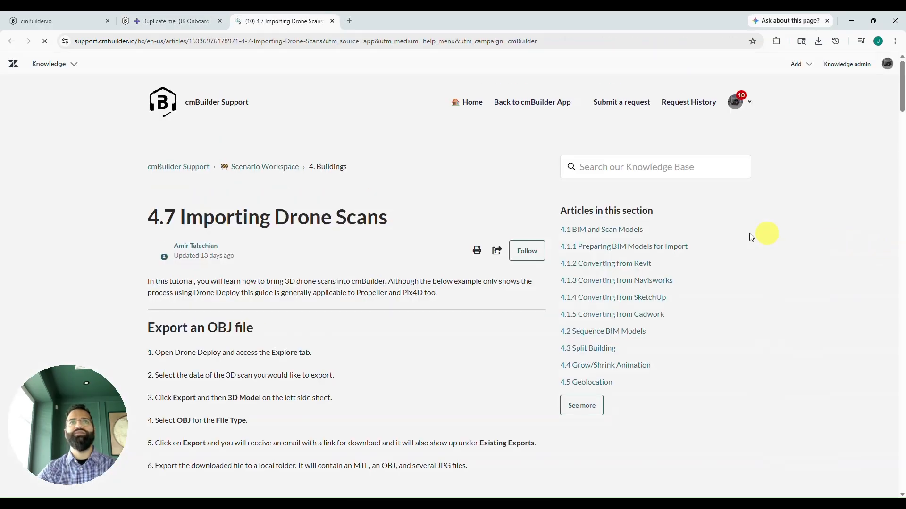
{"action": "scroll", "coordinate": [566, 239], "scroll_direction": "down", "scroll_amount": 3}
{"action": "scroll", "coordinate": [565, 242], "scroll_direction": "down", "scroll_amount": 10}
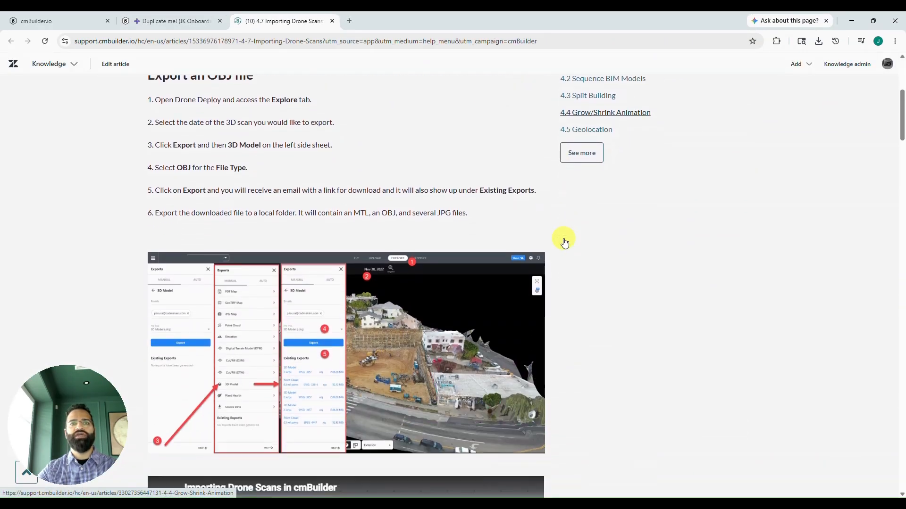
{"action": "scroll", "coordinate": [563, 240], "scroll_direction": "down", "scroll_amount": 8}
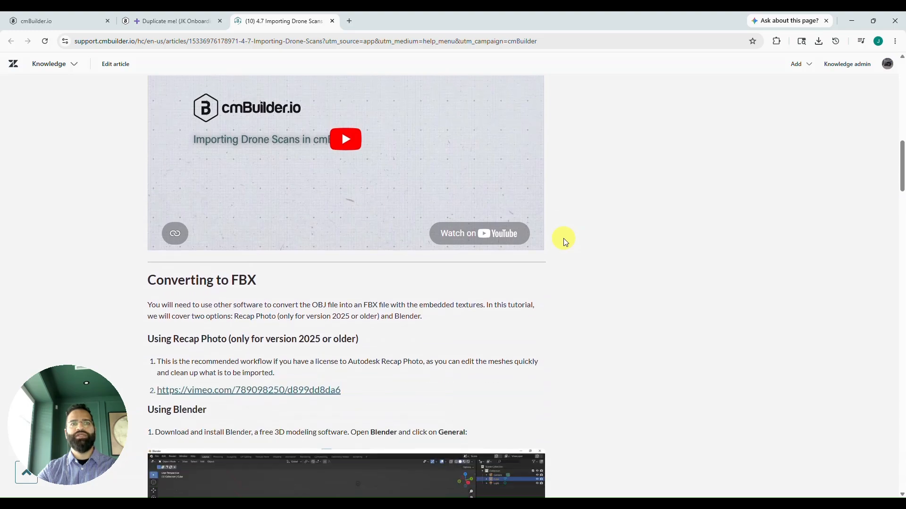
{"action": "middle_click", "coordinate": [296, 21]}
{"action": "left_click", "coordinate": [891, 68]}
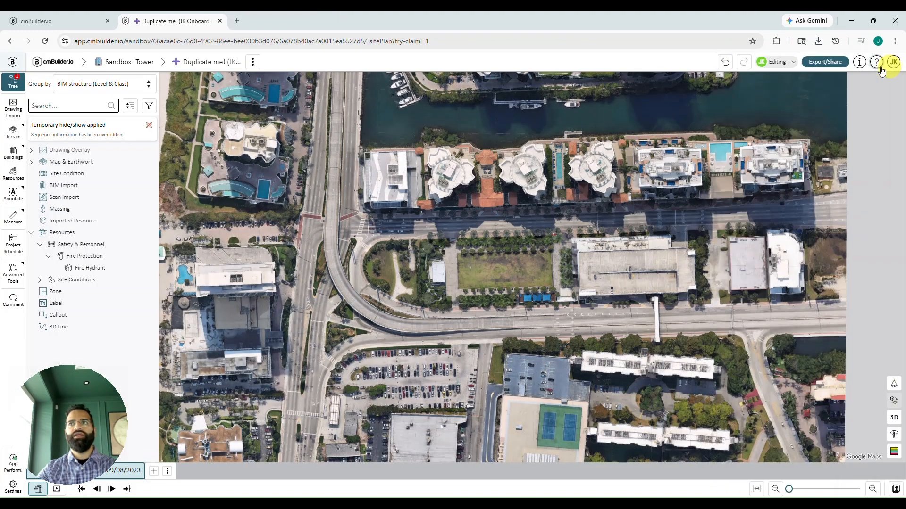
Open the tutorial videos from the help options, browse the cmBuilder playlist on YouTube, and close it.
{"action": "left_click", "coordinate": [876, 62]}
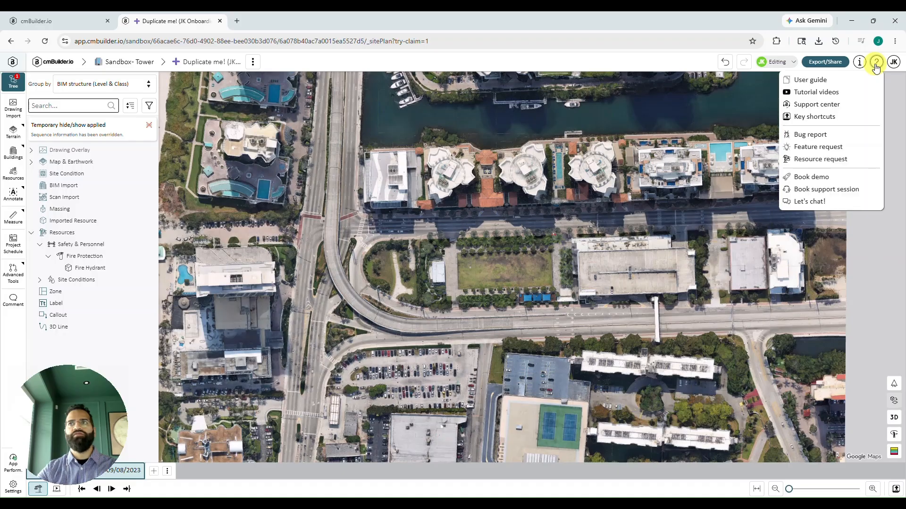
{"action": "left_click", "coordinate": [835, 95]}
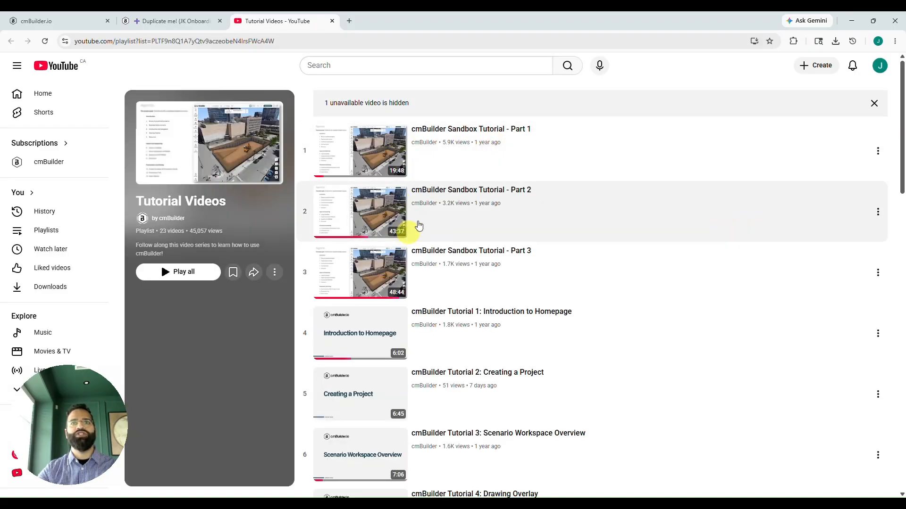
{"action": "scroll", "coordinate": [461, 184], "scroll_direction": "down", "scroll_amount": 3}
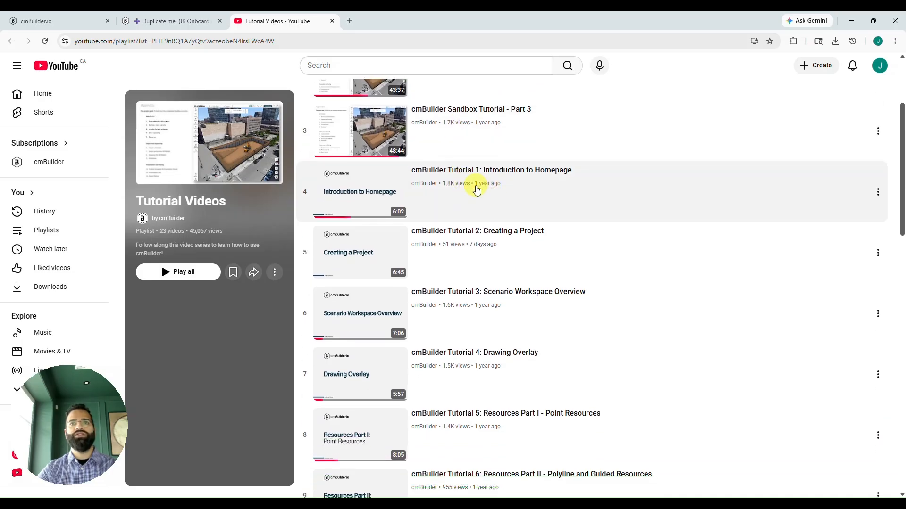
{"action": "scroll", "coordinate": [477, 189], "scroll_direction": "down", "scroll_amount": 8}
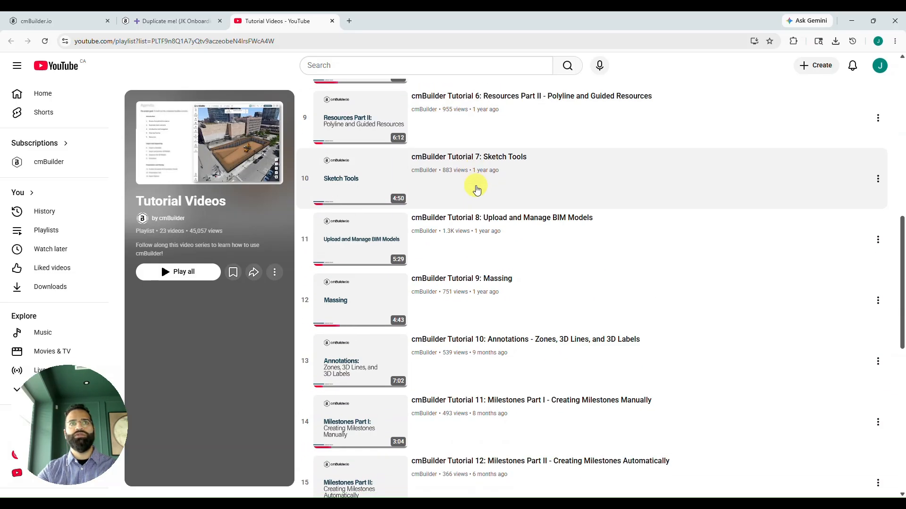
{"action": "scroll", "coordinate": [477, 189], "scroll_direction": "down", "scroll_amount": 2}
{"action": "middle_click", "coordinate": [275, 22]}
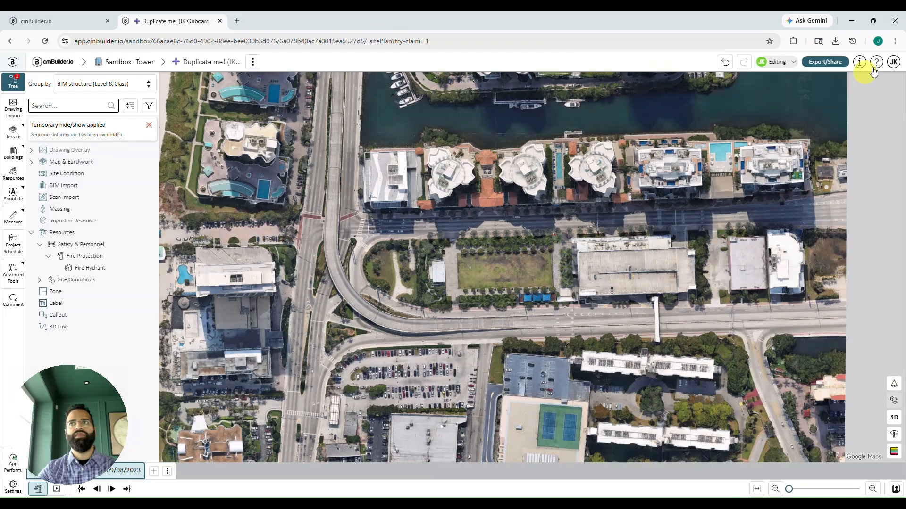
Open the key shortcuts help and expand its sections, from Debugging Tools up to Navigation Mode (Scene/Camera).
{"action": "left_click", "coordinate": [876, 61]}
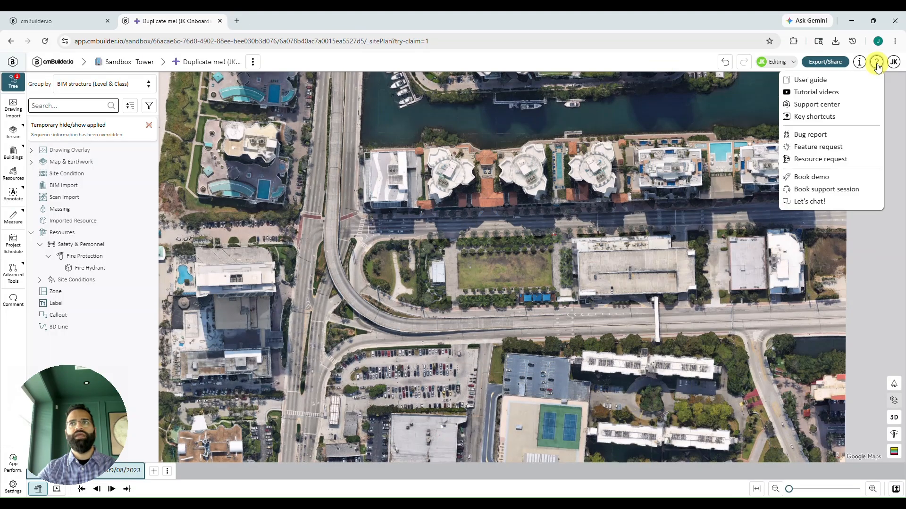
{"action": "left_click", "coordinate": [841, 118]}
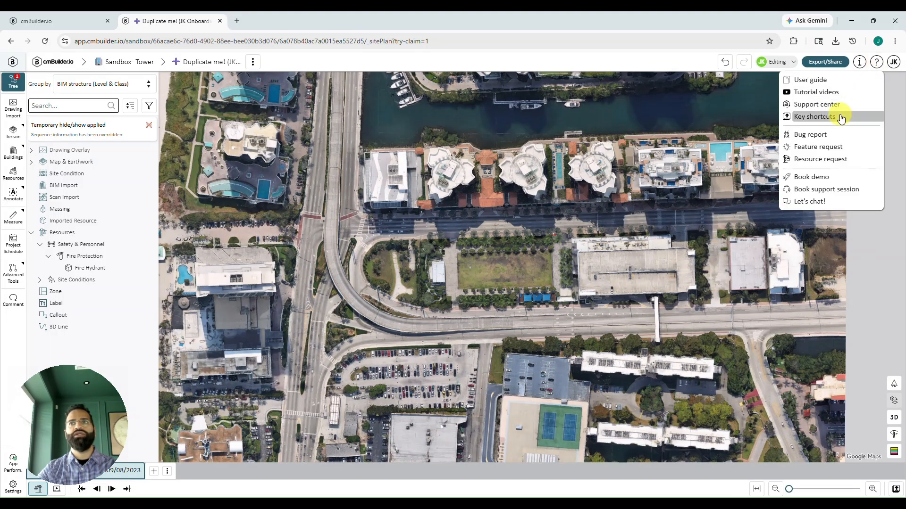
{"action": "left_click", "coordinate": [803, 242]}
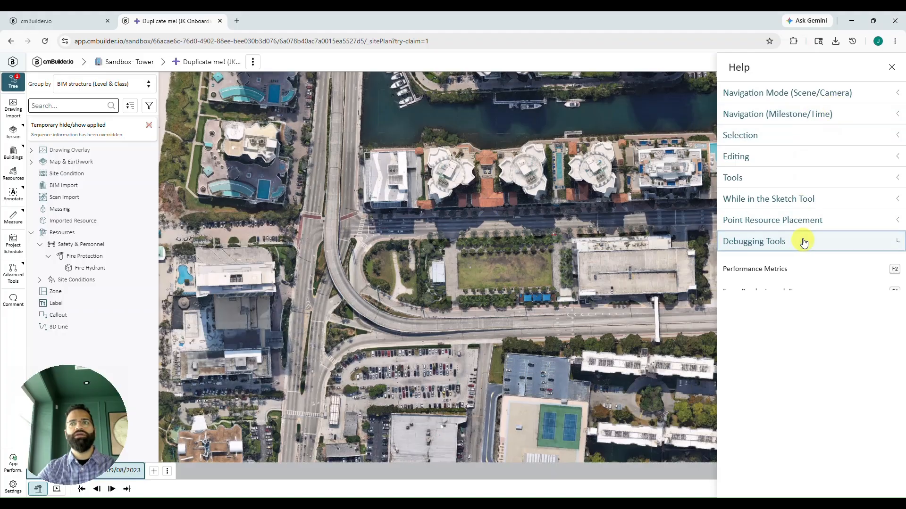
{"action": "left_click", "coordinate": [807, 224]}
{"action": "left_click", "coordinate": [816, 205]}
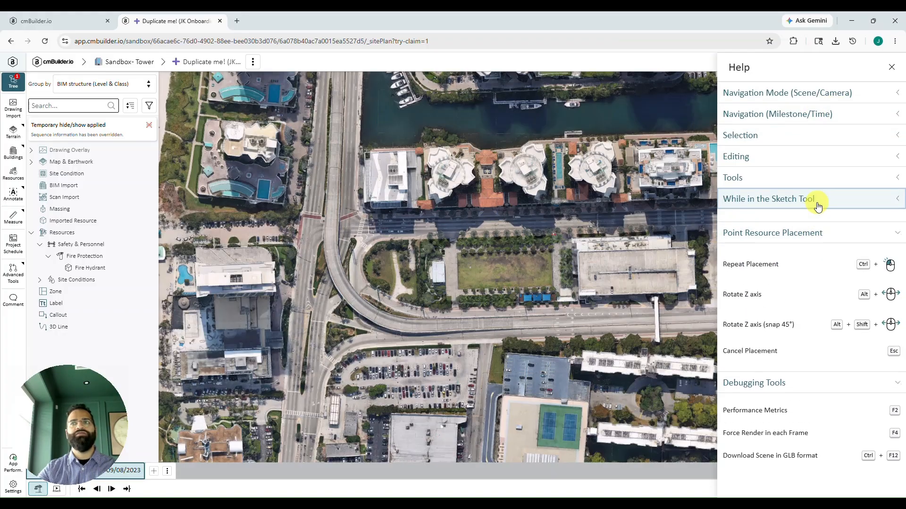
{"action": "left_click", "coordinate": [825, 179]}
{"action": "left_click", "coordinate": [824, 160]}
{"action": "left_click", "coordinate": [828, 135]}
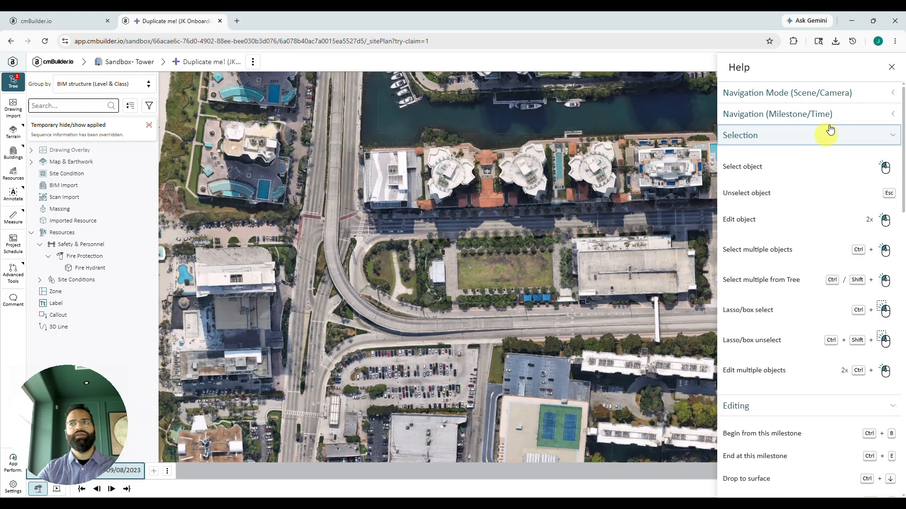
{"action": "left_click", "coordinate": [860, 115]}
{"action": "left_click", "coordinate": [869, 93]}
Read through the expanded navigation, selection, editing and tool shortcuts, and close the help.
{"action": "scroll", "coordinate": [835, 139], "scroll_direction": "down", "scroll_amount": 10}
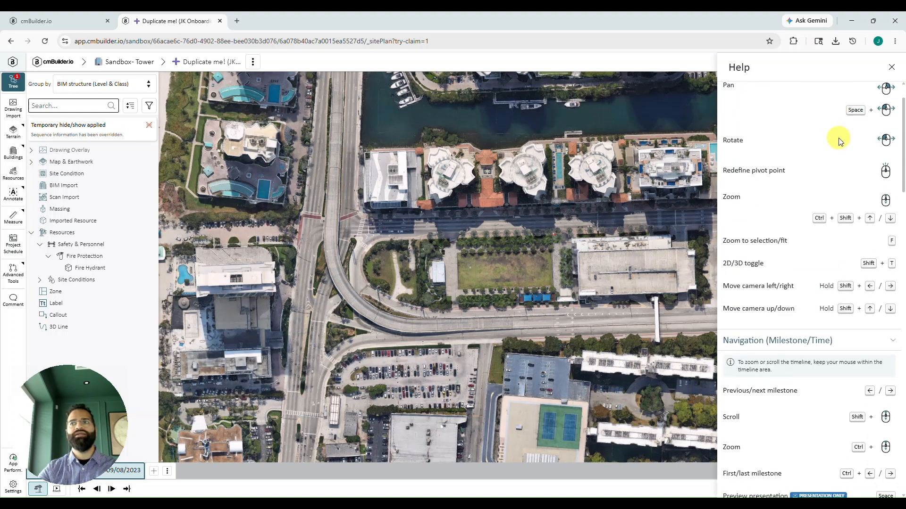
{"action": "scroll", "coordinate": [833, 147], "scroll_direction": "down", "scroll_amount": 10}
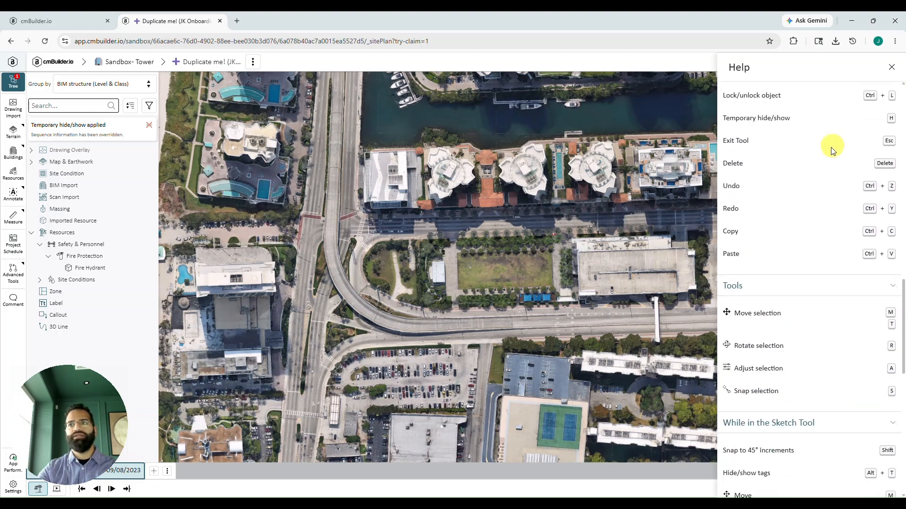
{"action": "left_click", "coordinate": [892, 68]}
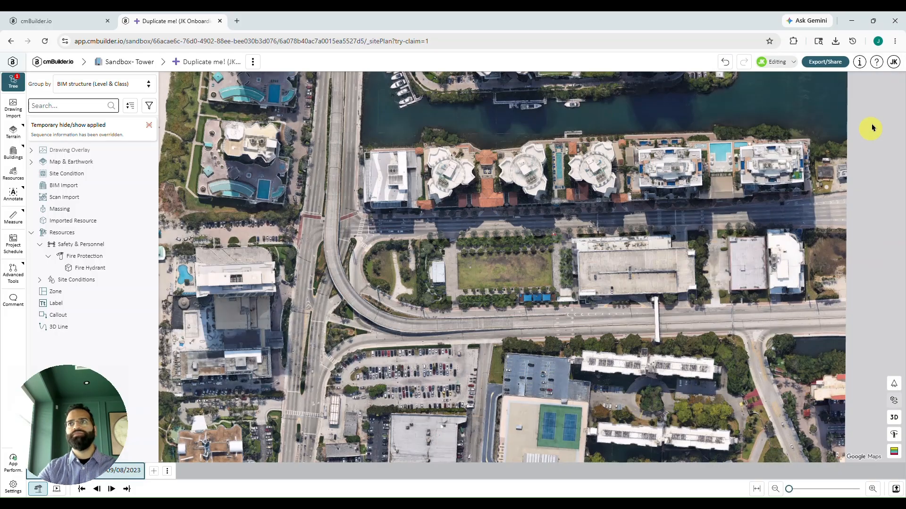
Start a bug report and fill its optional error link with the current scenario's web address.
{"action": "left_click", "coordinate": [876, 62]}
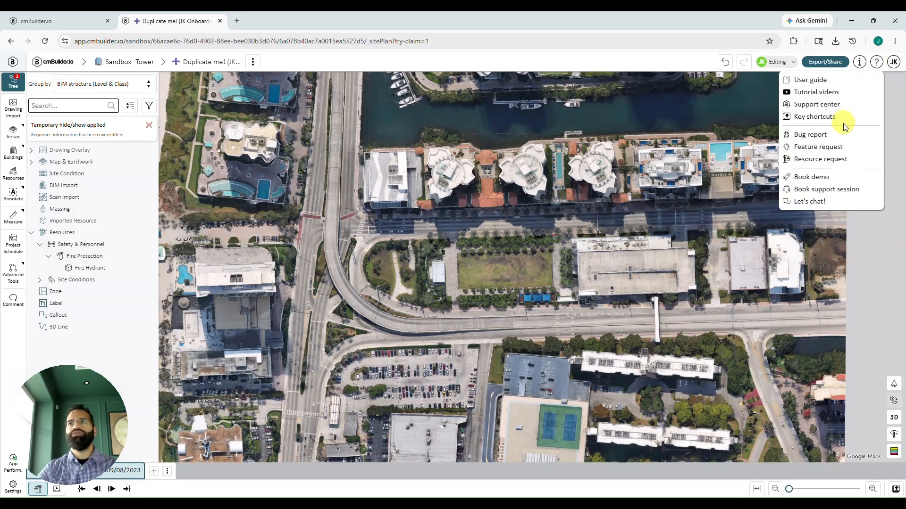
{"action": "left_click", "coordinate": [807, 135]}
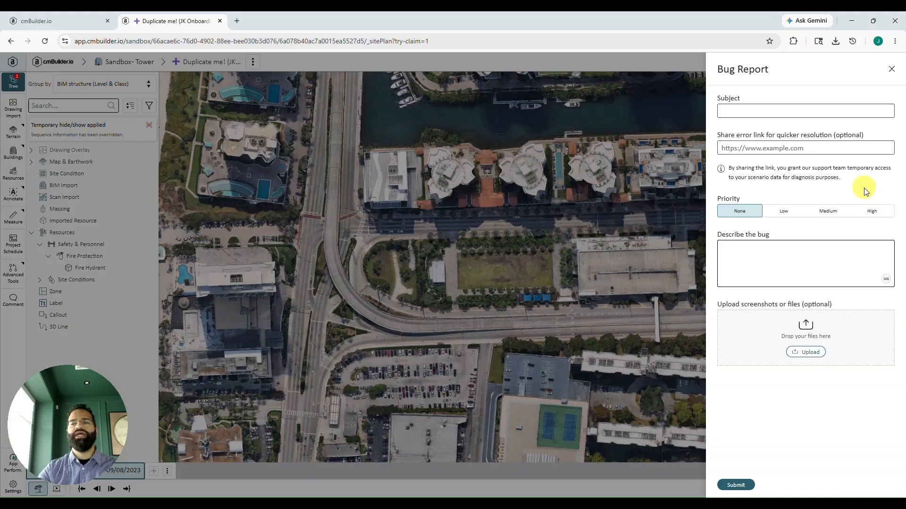
{"action": "left_click", "coordinate": [455, 36]}
{"action": "key", "text": "ctrl+a"}
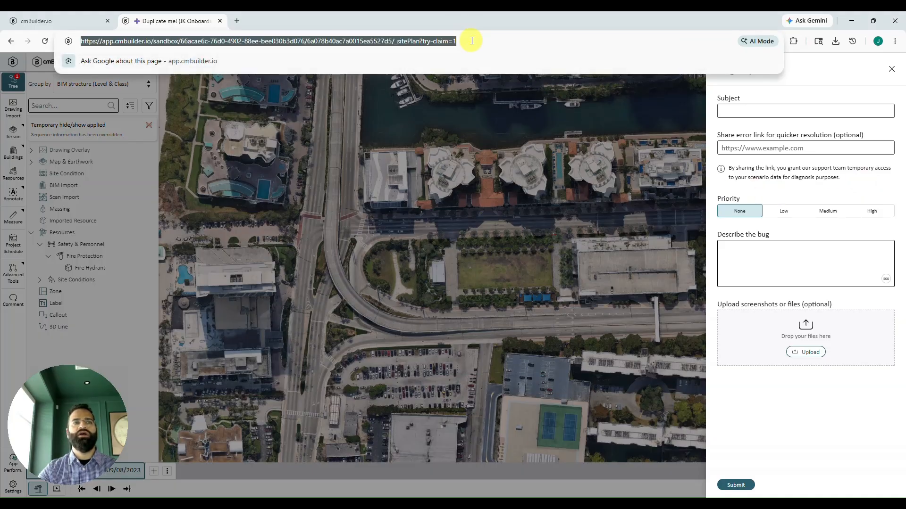
{"action": "key", "text": "ctrl+c"}
{"action": "left_click", "coordinate": [801, 148]}
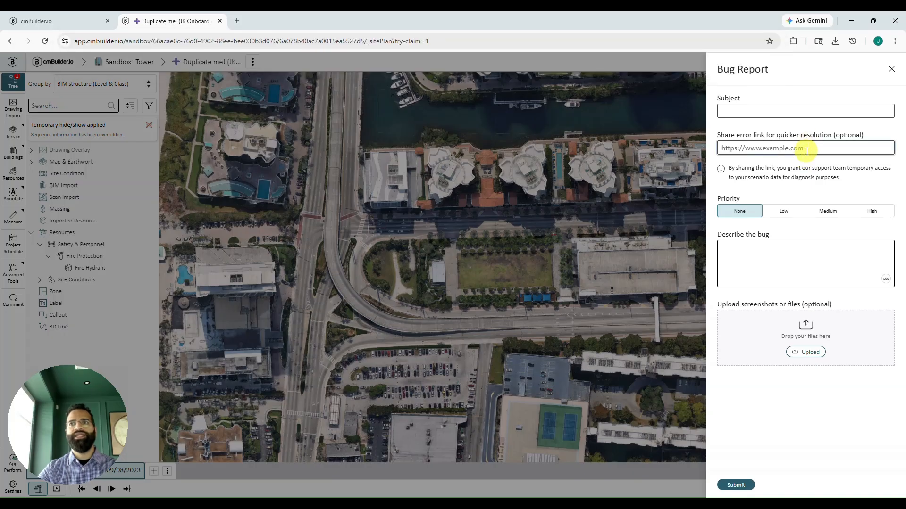
{"action": "key", "text": "ctrl+v"}
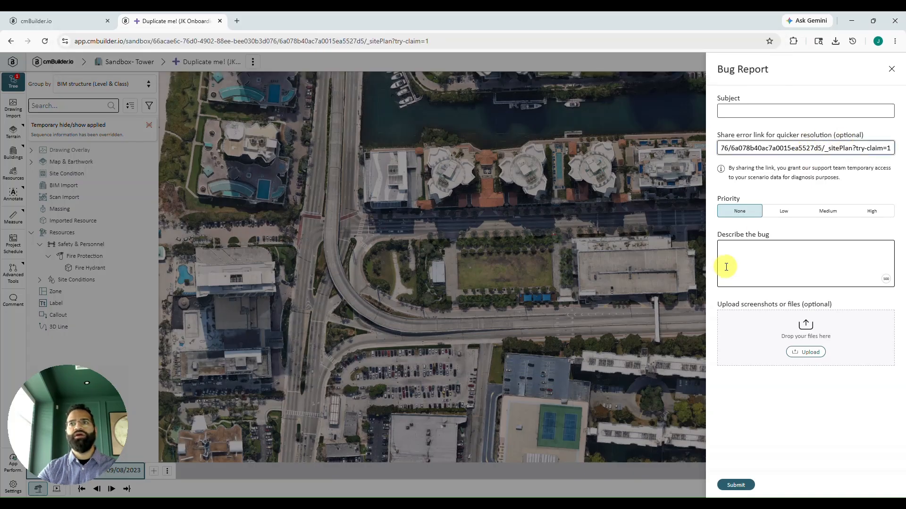
Review the bug description field and close the bug report without submitting it.
{"action": "left_click", "coordinate": [729, 250]}
{"action": "left_click", "coordinate": [776, 266]}
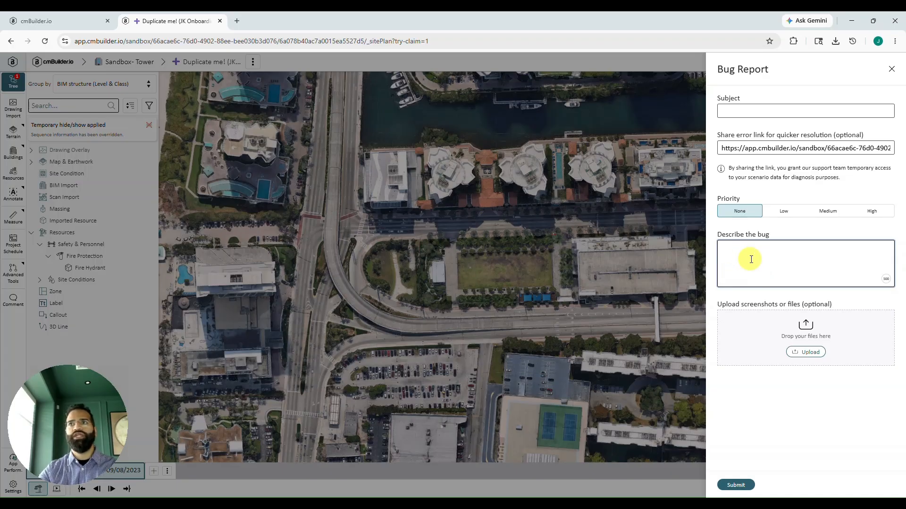
{"action": "left_click", "coordinate": [893, 71]}
{"action": "left_click", "coordinate": [413, 300]}
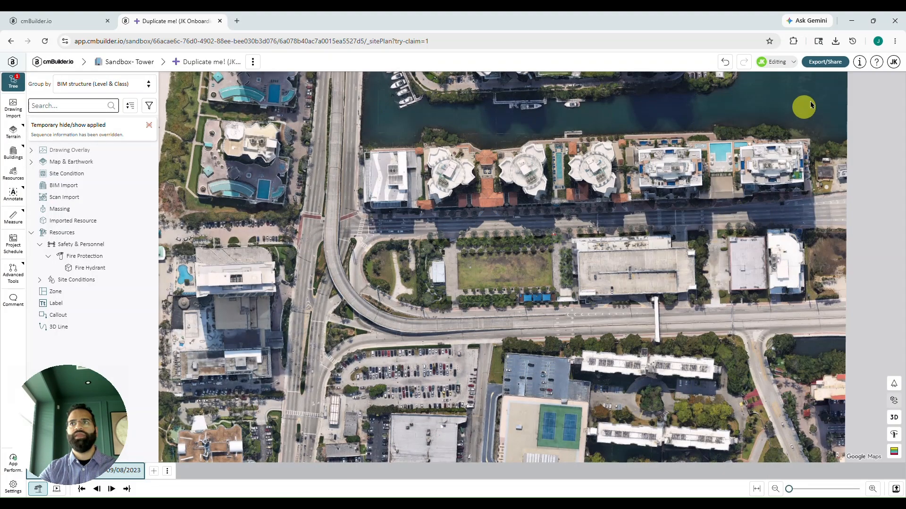
Open the feature request form, review its description, priority and upload fields, and close it without submitting.
{"action": "left_click", "coordinate": [877, 62]}
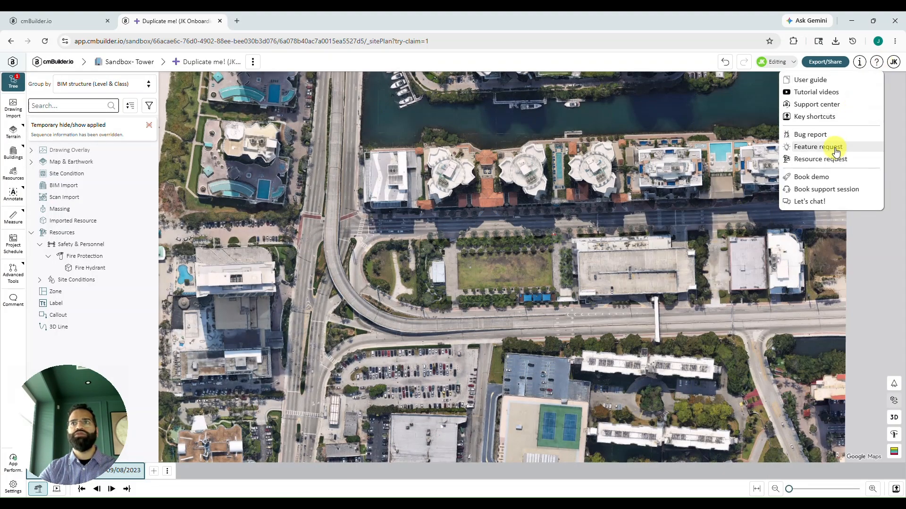
{"action": "left_click", "coordinate": [836, 149]}
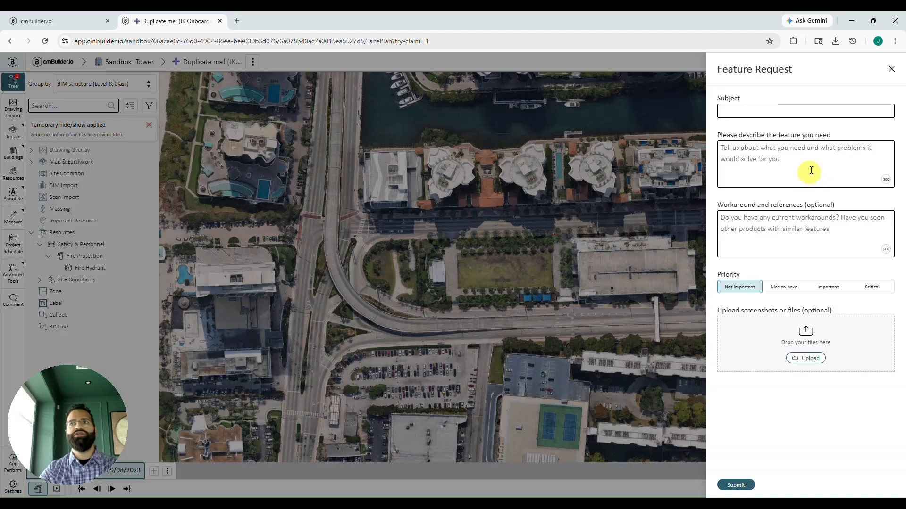
{"action": "left_click", "coordinate": [811, 167]}
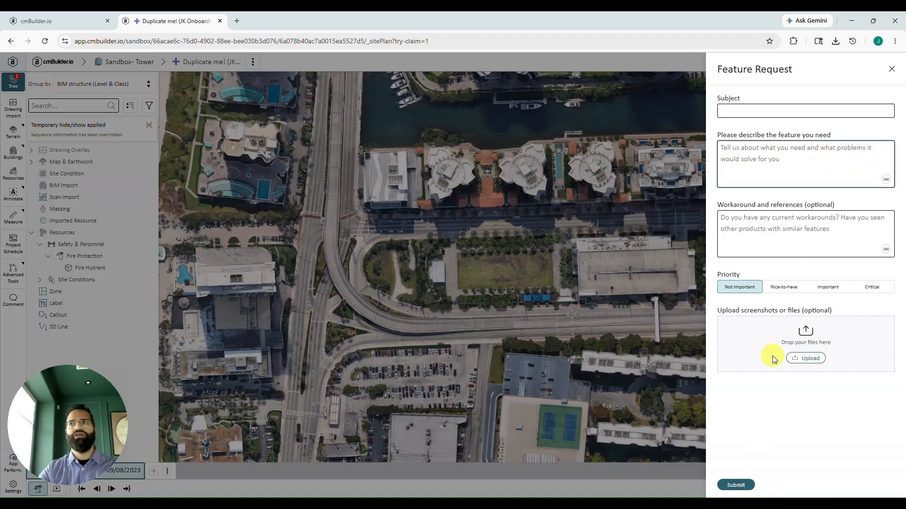
{"action": "left_click", "coordinate": [891, 70]}
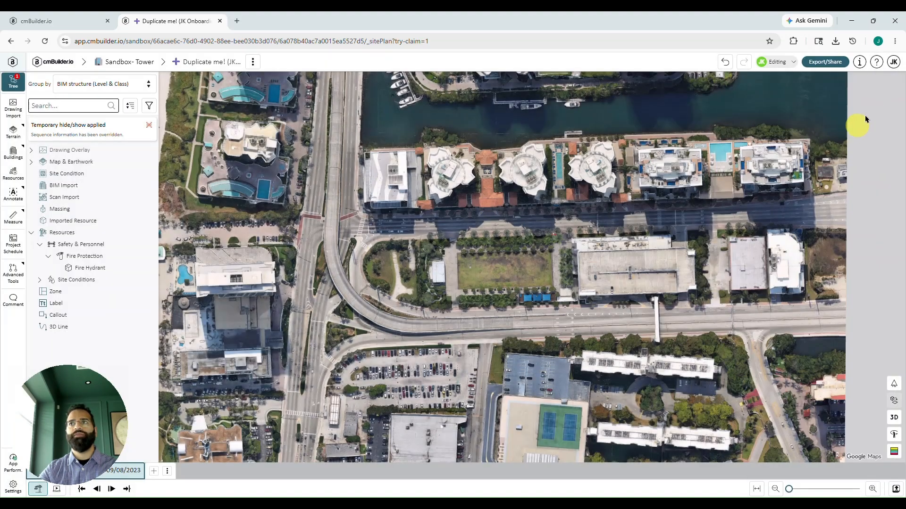
Open the support session booking from the help options, choose Support Session, and select a time slot on May 20, 2026.
{"action": "left_click", "coordinate": [877, 62]}
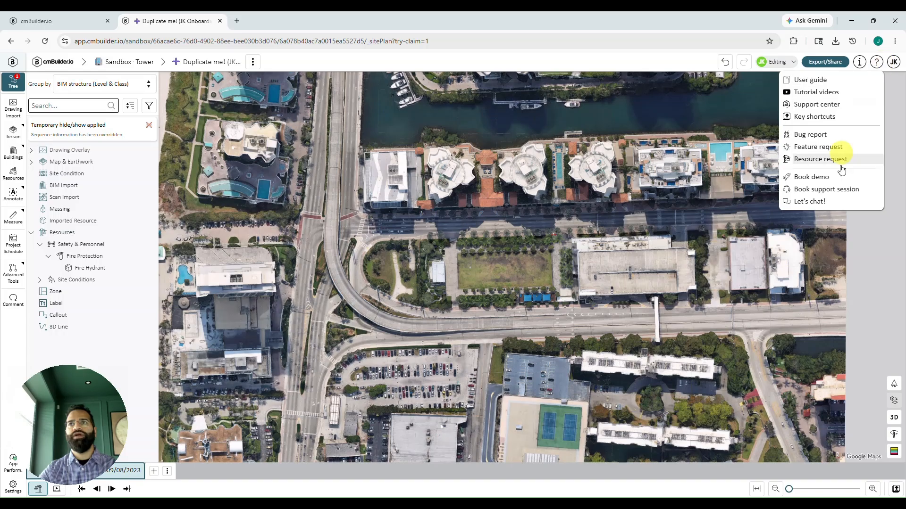
{"action": "left_click", "coordinate": [817, 194]}
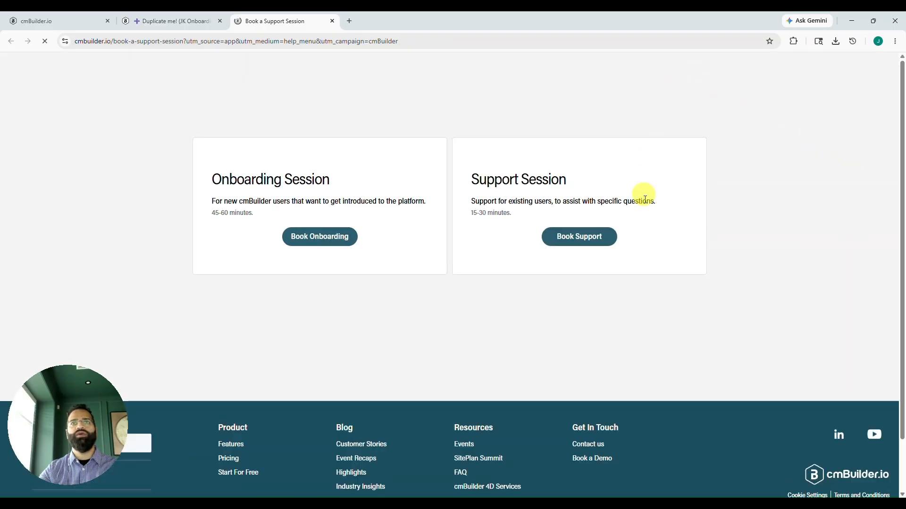
{"action": "left_click", "coordinate": [593, 241]}
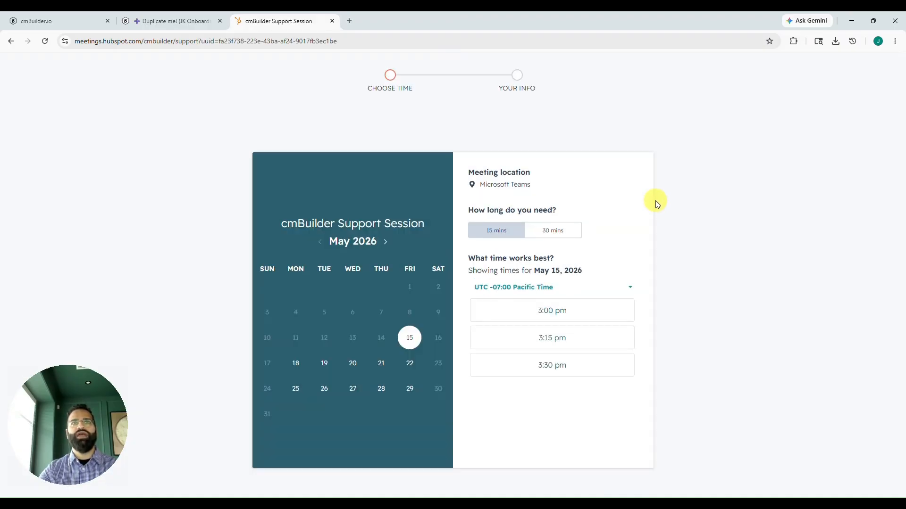
{"action": "left_click", "coordinate": [357, 376]}
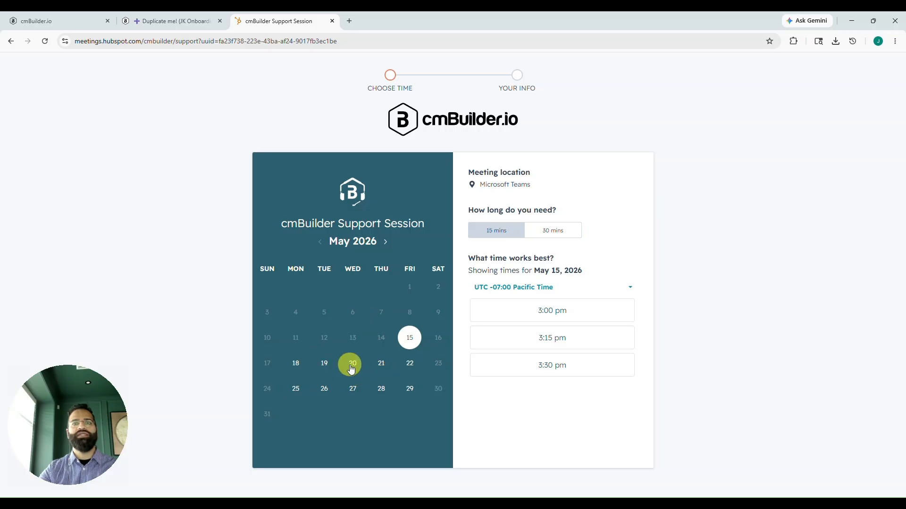
{"action": "scroll", "coordinate": [530, 346], "scroll_direction": "down", "scroll_amount": 1}
{"action": "left_click", "coordinate": [532, 351]}
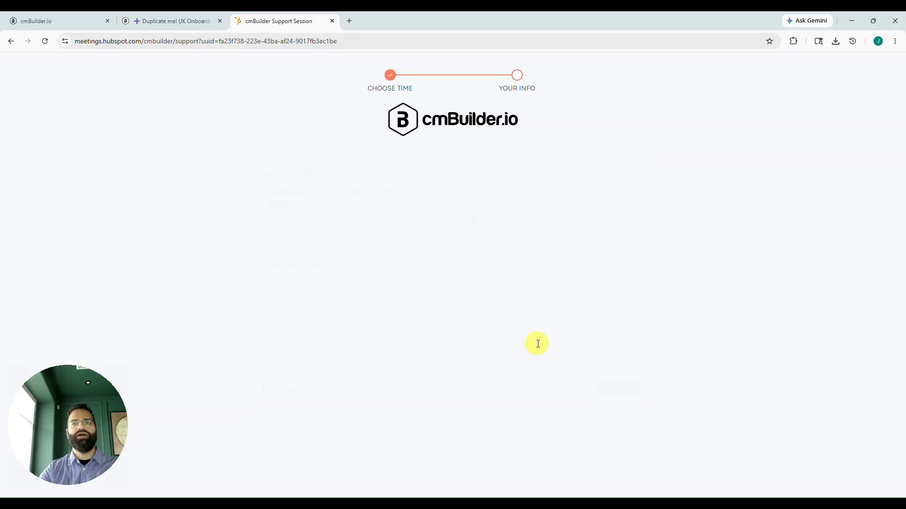
Review the support needs question on the support session booking form and close the booking page without confirming.
{"action": "left_click_drag", "start_coordinate": [297, 317], "coordinate": [515, 312]}
{"action": "left_click", "coordinate": [519, 333]}
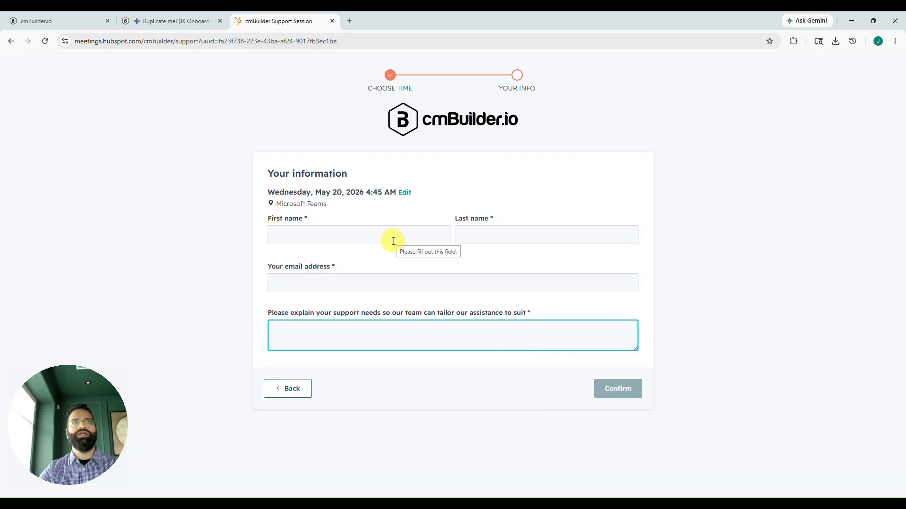
{"action": "middle_click", "coordinate": [293, 25]}
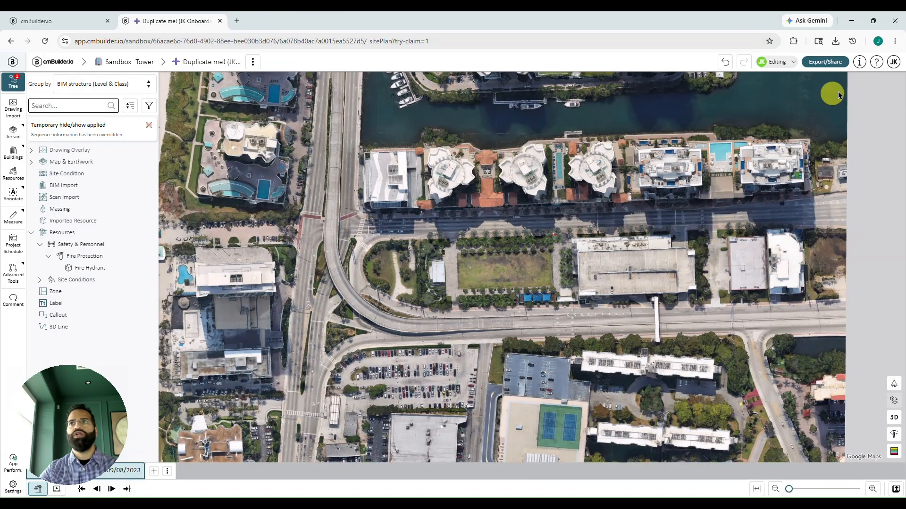
Open the live chat from the help options, review cmBot's greeting and the message field, and collapse the chat.
{"action": "left_click", "coordinate": [876, 62]}
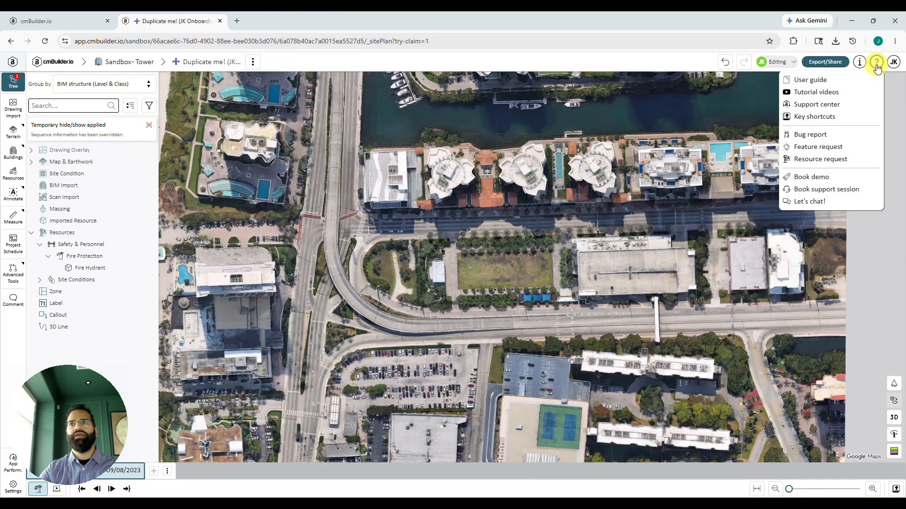
{"action": "left_click", "coordinate": [820, 203]}
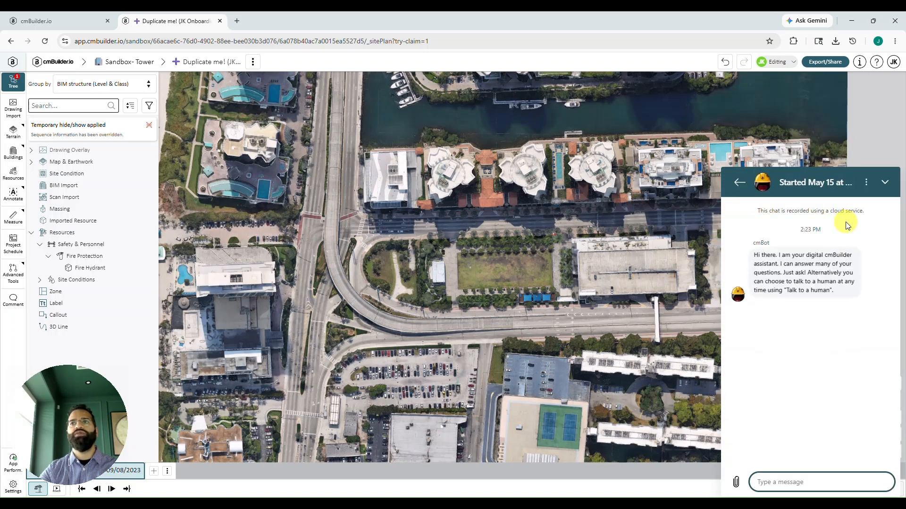
{"action": "left_click_drag", "start_coordinate": [754, 255], "coordinate": [863, 303]}
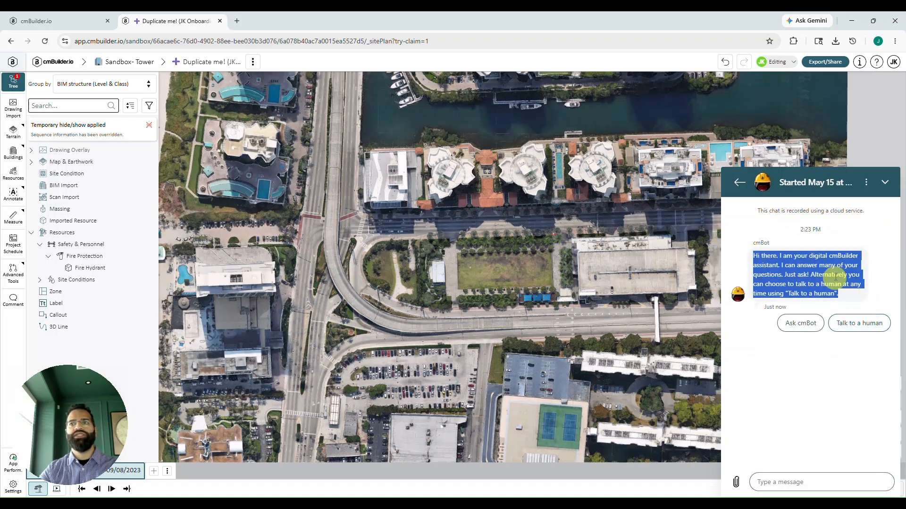
{"action": "left_click", "coordinate": [881, 291]}
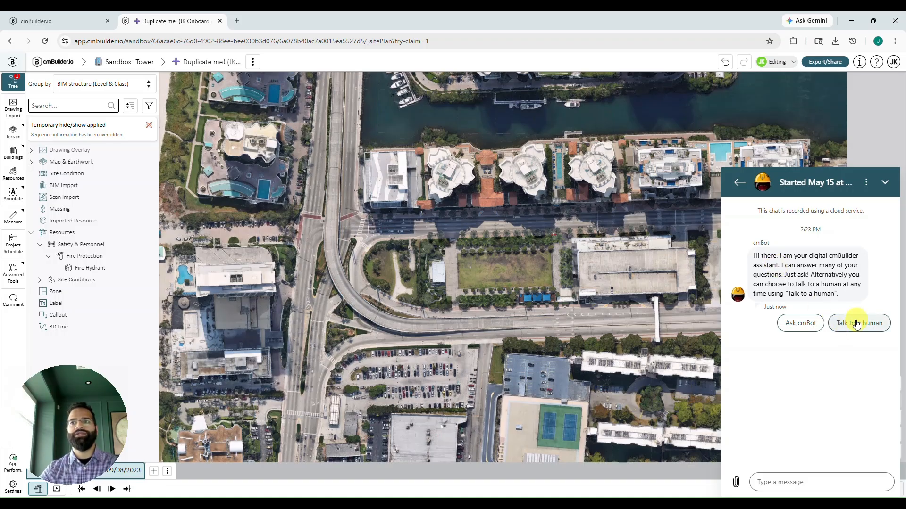
{"action": "left_click", "coordinate": [776, 482]}
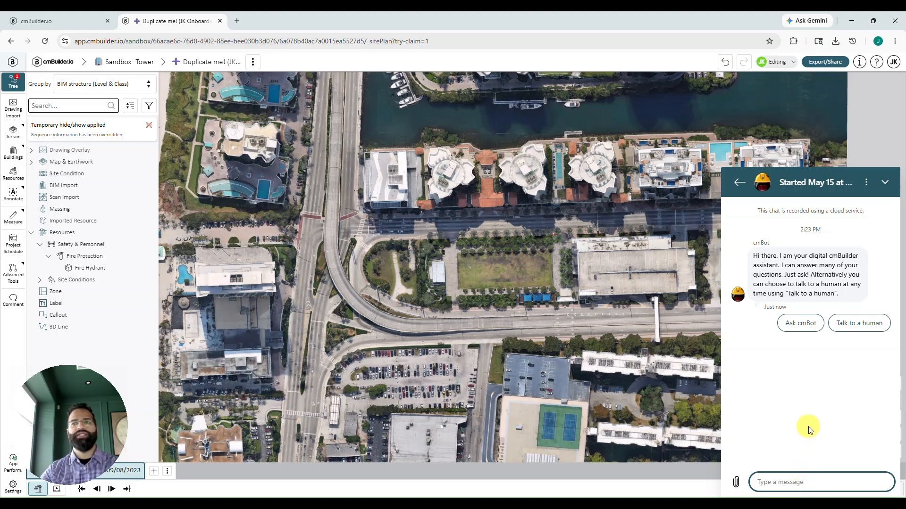
{"action": "left_click", "coordinate": [884, 182]}
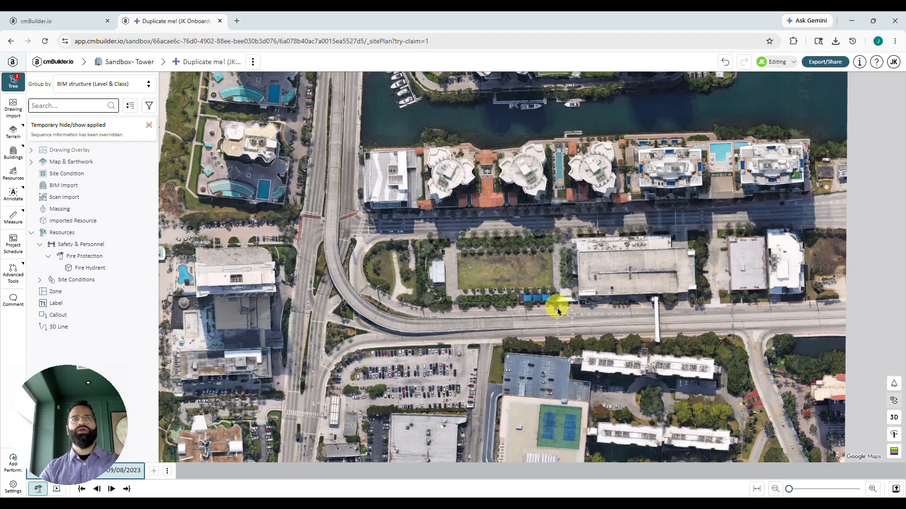
Switch to the Excel onboarding checklist, highlight the row for 2.04 Create Site Condition, and return to cmBuilder.
{"action": "key", "text": "alt+Tab"}
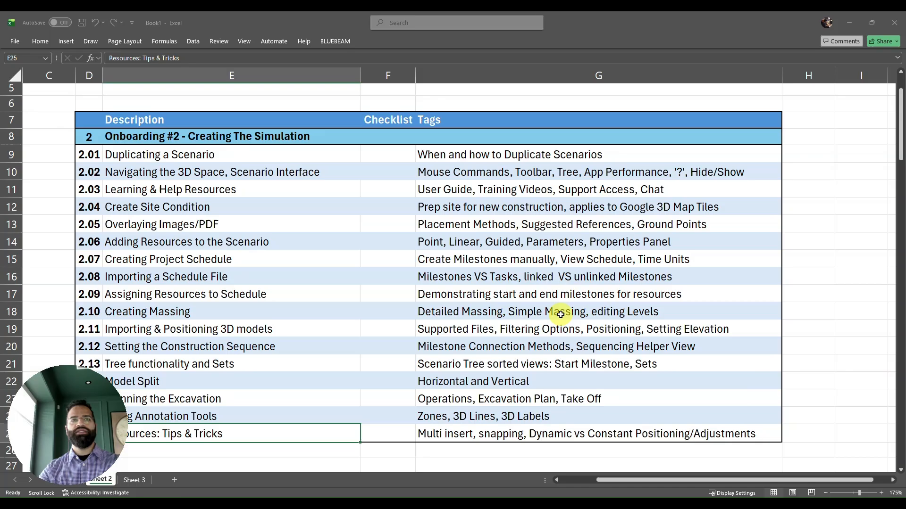
{"action": "scroll", "coordinate": [290, 232], "scroll_direction": "down", "scroll_amount": 1}
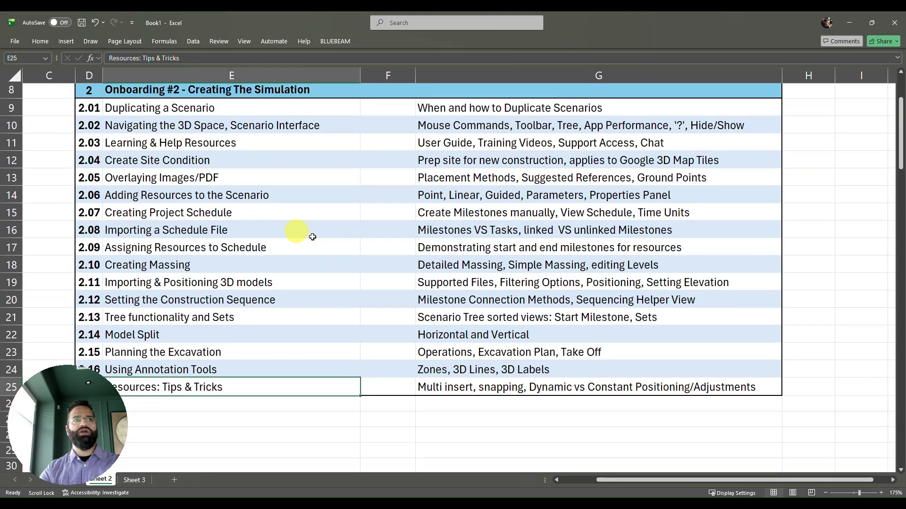
{"action": "left_click", "coordinate": [3, 158]}
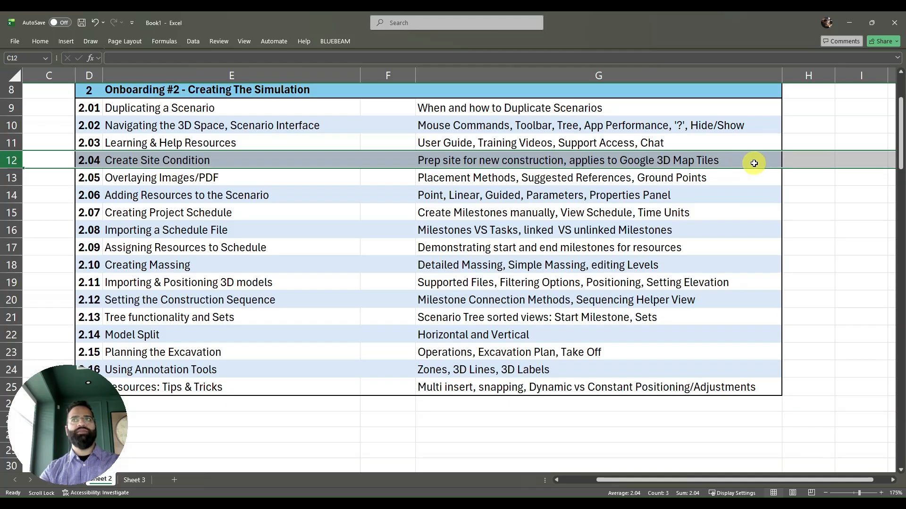
{"action": "key", "text": "alt+Tab"}
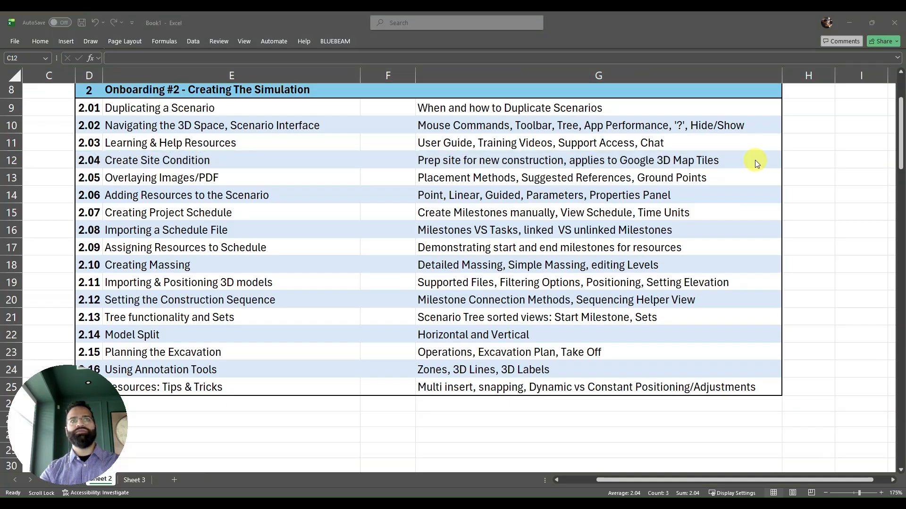
In 3D, start extracting a site condition and place its Z plane sketch origin on the rectangular lawn.
{"action": "left_click_drag", "start_coordinate": [586, 289], "coordinate": [602, 256]}
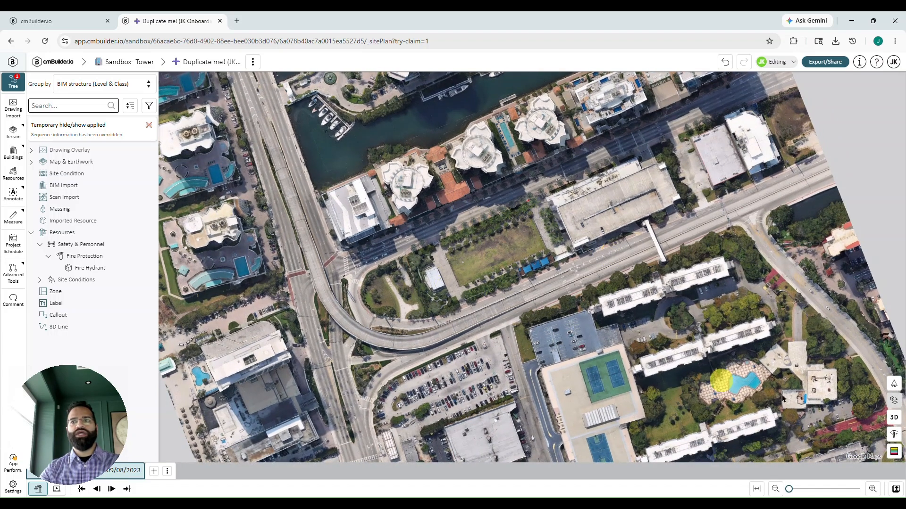
{"action": "left_click", "coordinate": [893, 417]}
{"action": "scroll", "coordinate": [561, 346], "scroll_direction": "up", "scroll_amount": 10}
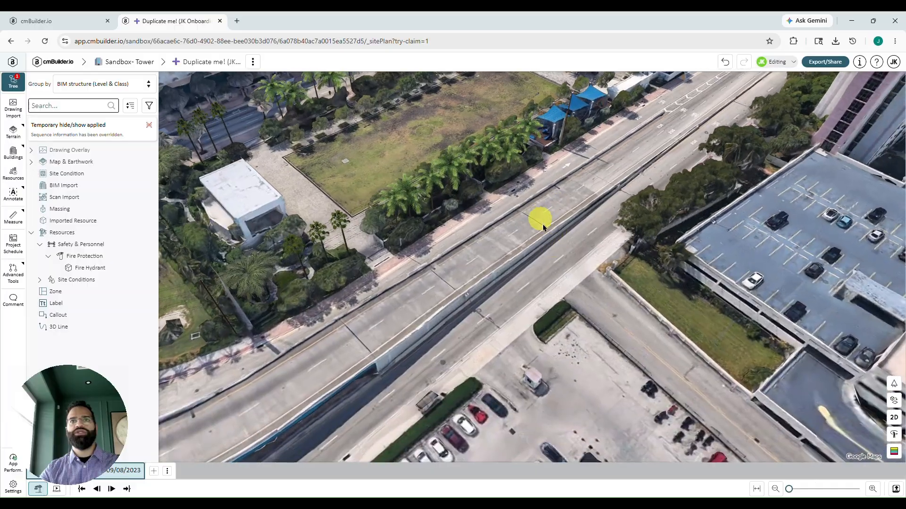
{"action": "right_click_drag", "start_coordinate": [510, 188], "coordinate": [559, 274]}
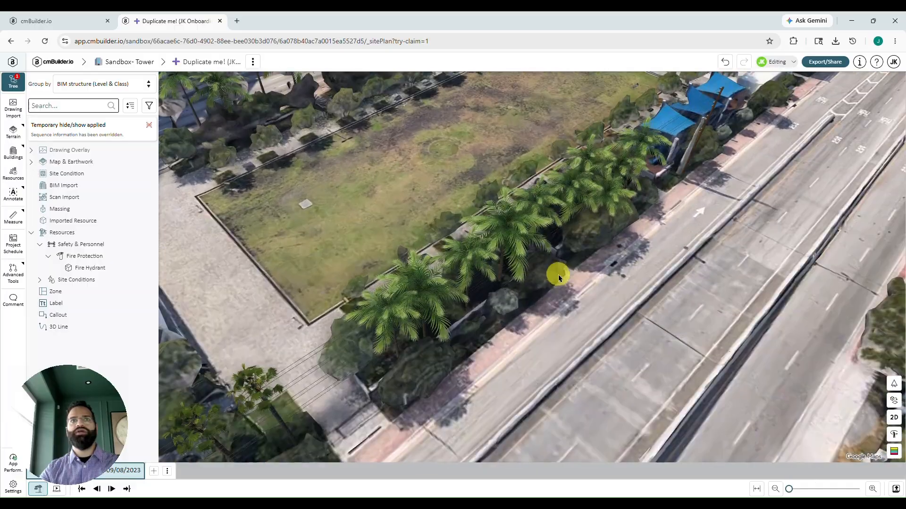
{"action": "right_click_drag", "start_coordinate": [401, 240], "coordinate": [434, 286]}
{"action": "left_click_drag", "start_coordinate": [434, 286], "coordinate": [452, 306]}
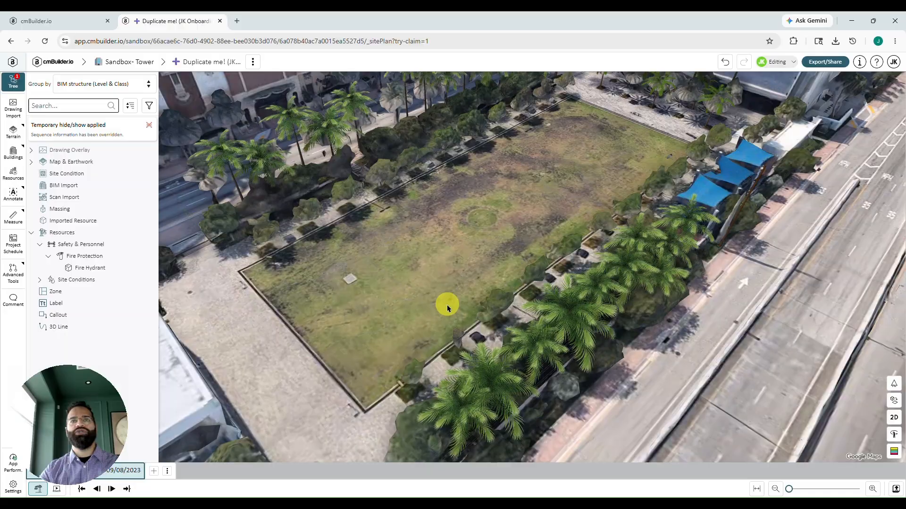
{"action": "scroll", "coordinate": [446, 278], "scroll_direction": "down", "scroll_amount": 3}
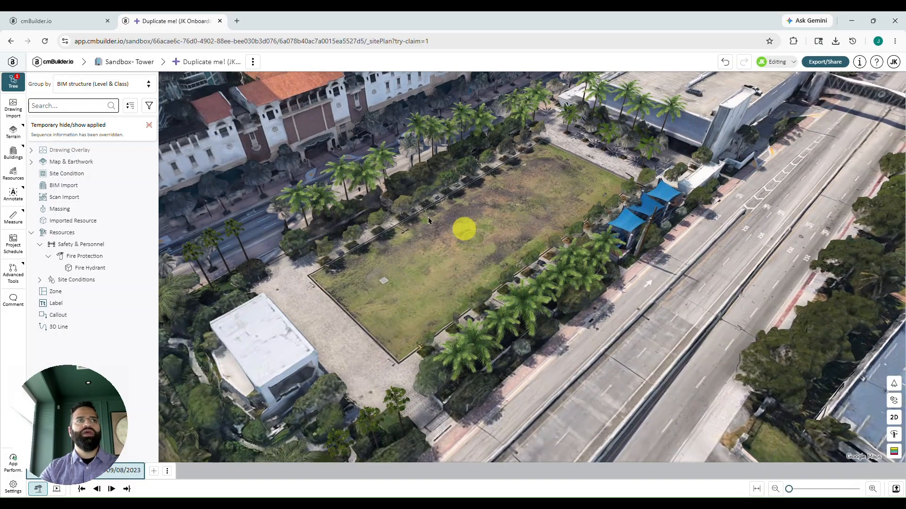
{"action": "left_click", "coordinate": [10, 132]}
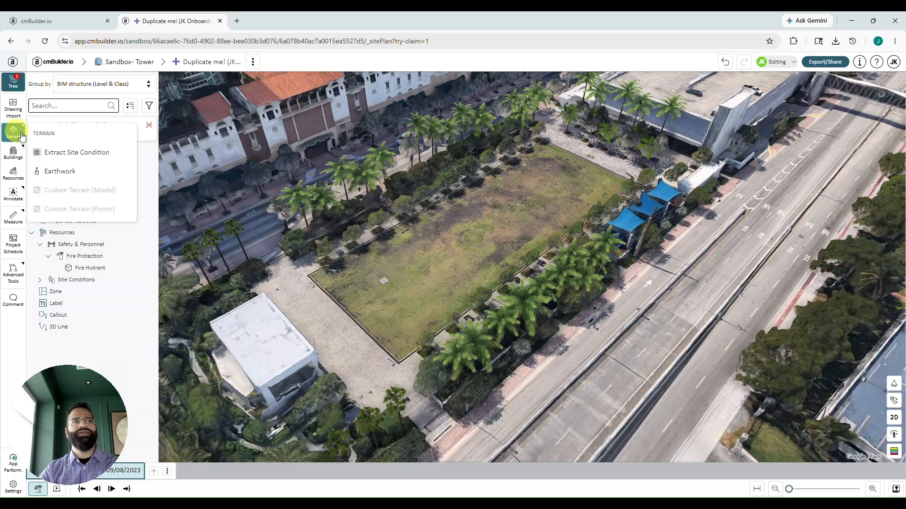
{"action": "left_click", "coordinate": [73, 161]}
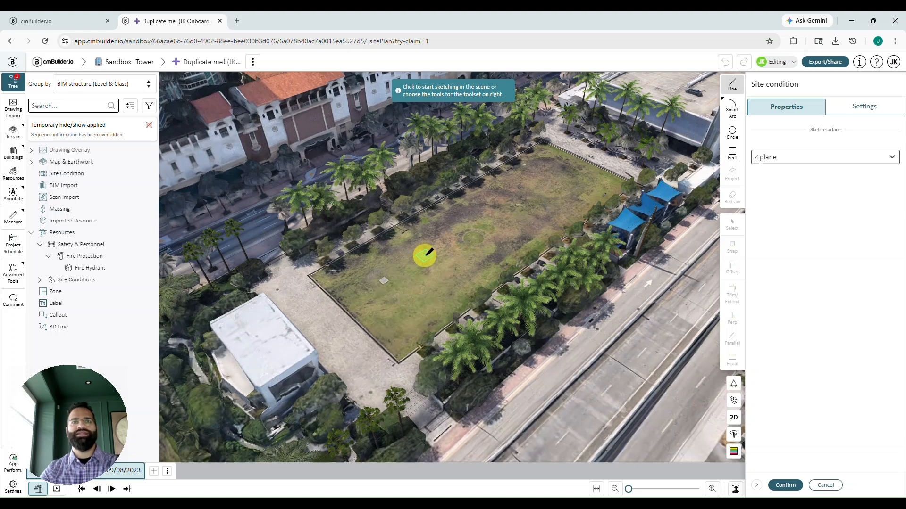
{"action": "left_click", "coordinate": [424, 256]}
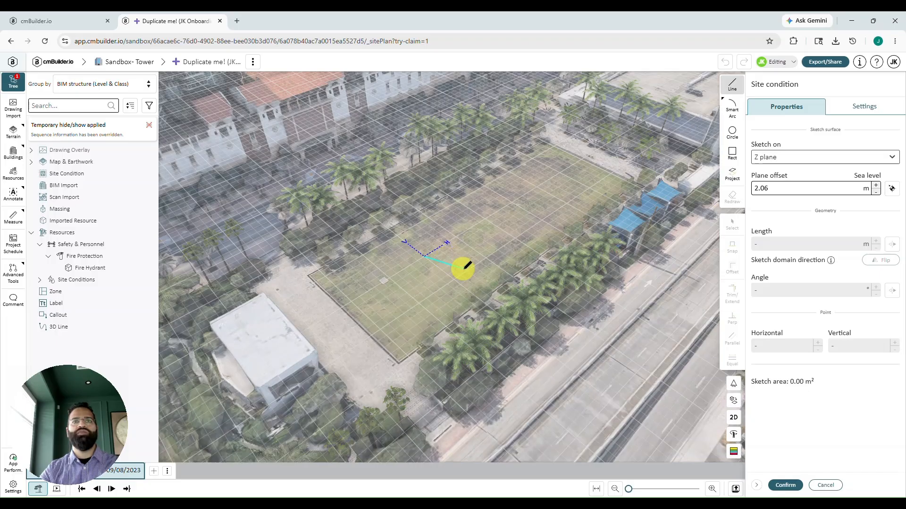
In 2D, sketch the site condition's first boundary line along the road beyond the lawn, between the tower block and the lot.
{"action": "scroll", "coordinate": [462, 268], "scroll_direction": "down", "scroll_amount": 3}
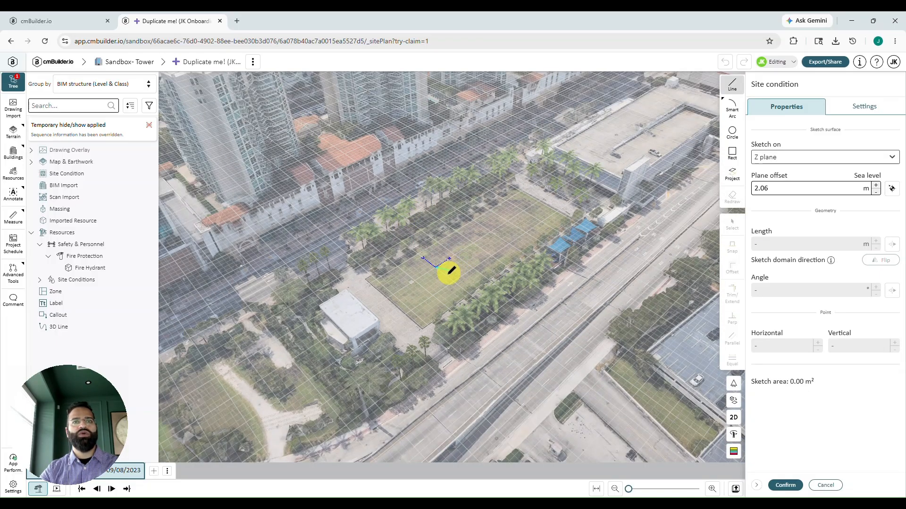
{"action": "scroll", "coordinate": [426, 284], "scroll_direction": "up", "scroll_amount": 3}
{"action": "right_click_drag", "start_coordinate": [425, 286], "coordinate": [406, 302]}
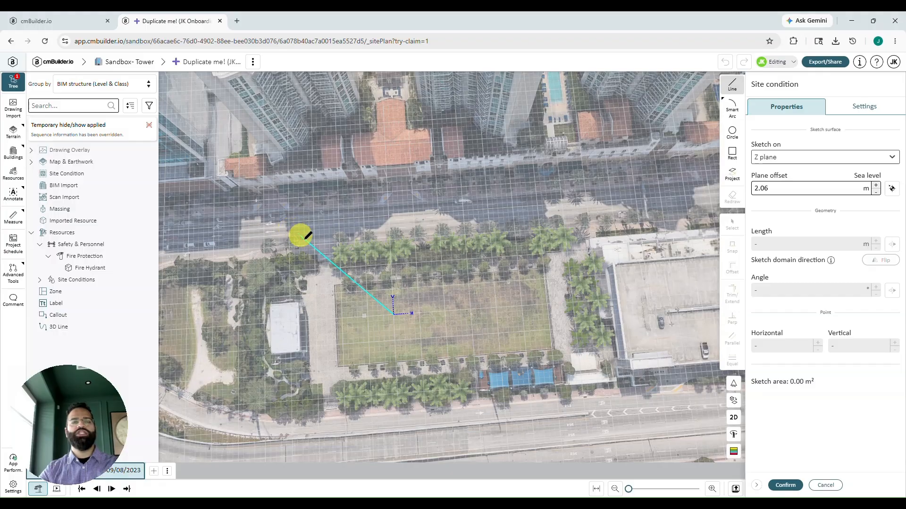
{"action": "right_click_drag", "start_coordinate": [497, 308], "coordinate": [491, 316]}
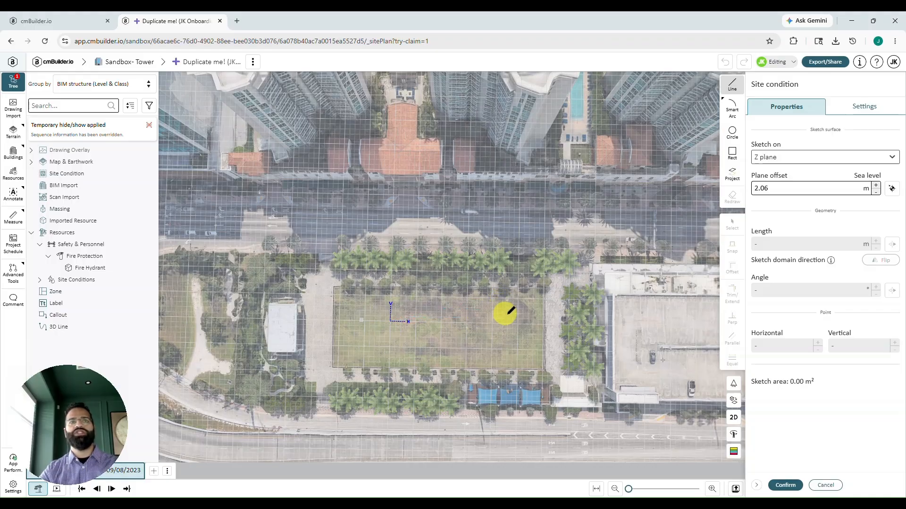
{"action": "left_click", "coordinate": [735, 419]}
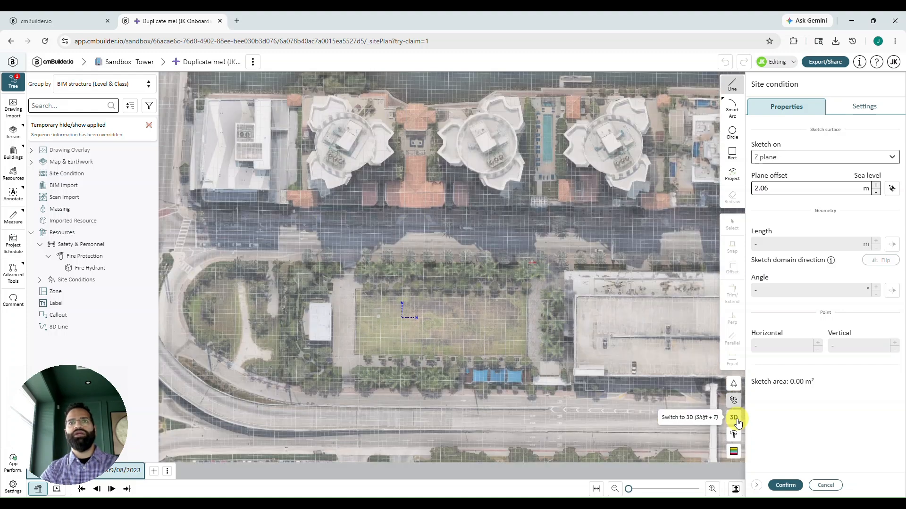
{"action": "scroll", "coordinate": [496, 374], "scroll_direction": "up", "scroll_amount": 1}
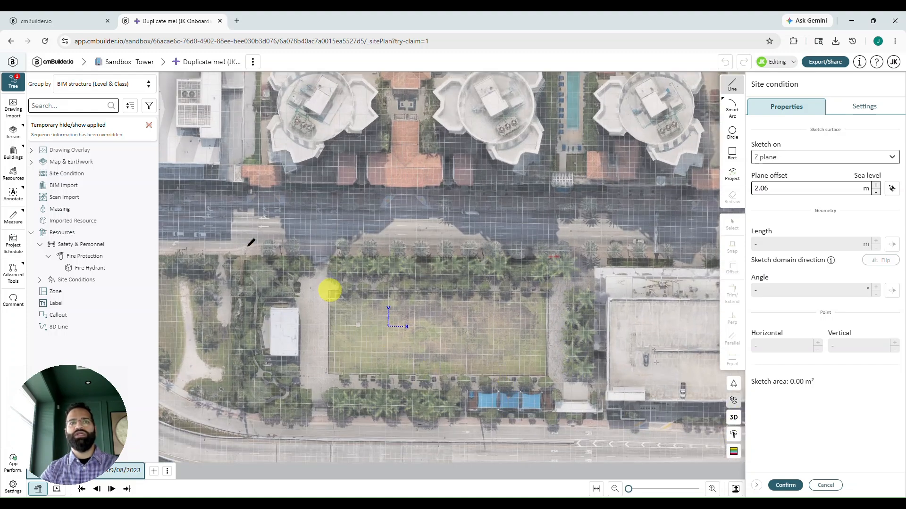
{"action": "scroll", "coordinate": [217, 222], "scroll_direction": "up", "scroll_amount": 2}
{"action": "scroll", "coordinate": [190, 201], "scroll_direction": "up", "scroll_amount": 1}
{"action": "right_click_drag", "start_coordinate": [239, 203], "coordinate": [472, 225]}
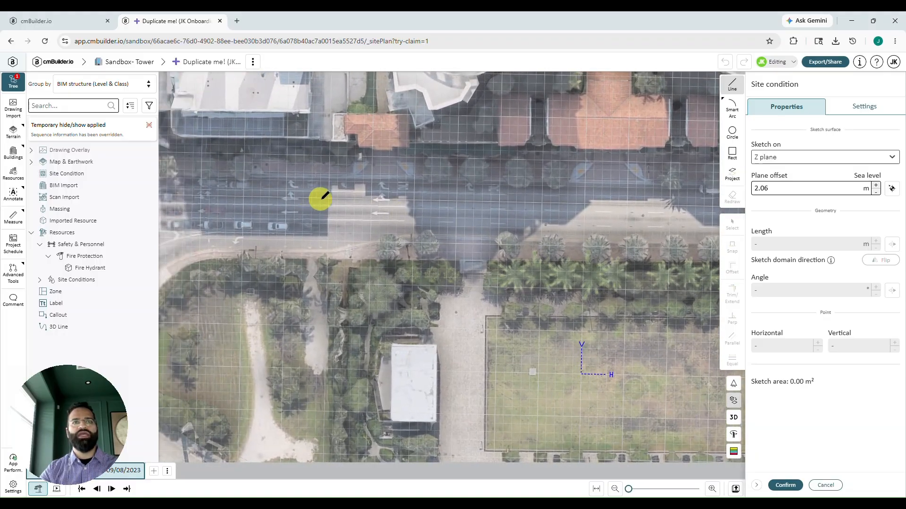
{"action": "scroll", "coordinate": [315, 189], "scroll_direction": "up", "scroll_amount": 1}
{"action": "left_click", "coordinate": [312, 184]}
{"action": "middle_click_drag", "start_coordinate": [543, 196], "coordinate": [368, 196]}
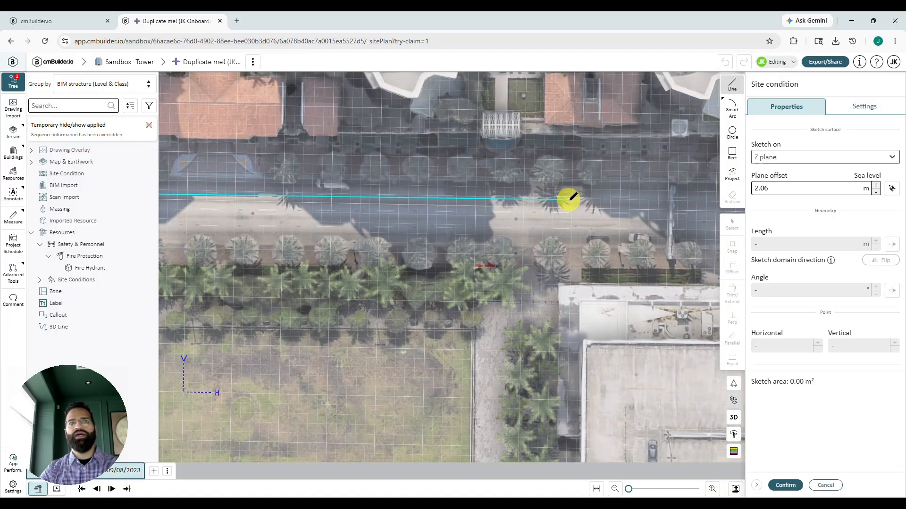
{"action": "left_click", "coordinate": [564, 201]}
Continue the boundary around the lawn, trees and small white building, closing it at the first point to enclose about 11,516 m².
{"action": "scroll", "coordinate": [561, 217], "scroll_direction": "down", "scroll_amount": 2}
{"action": "scroll", "coordinate": [547, 238], "scroll_direction": "down", "scroll_amount": 1}
{"action": "middle_click_drag", "start_coordinate": [518, 274], "coordinate": [608, 201]}
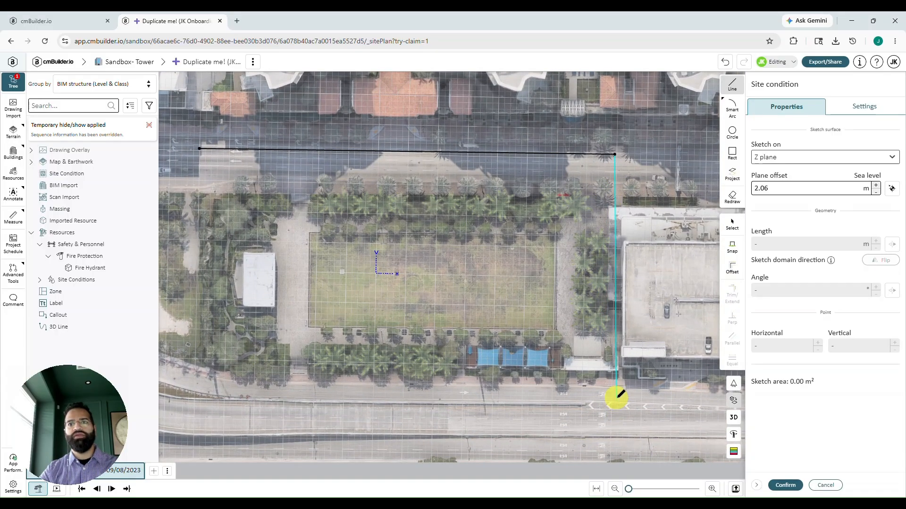
{"action": "left_click", "coordinate": [616, 398]}
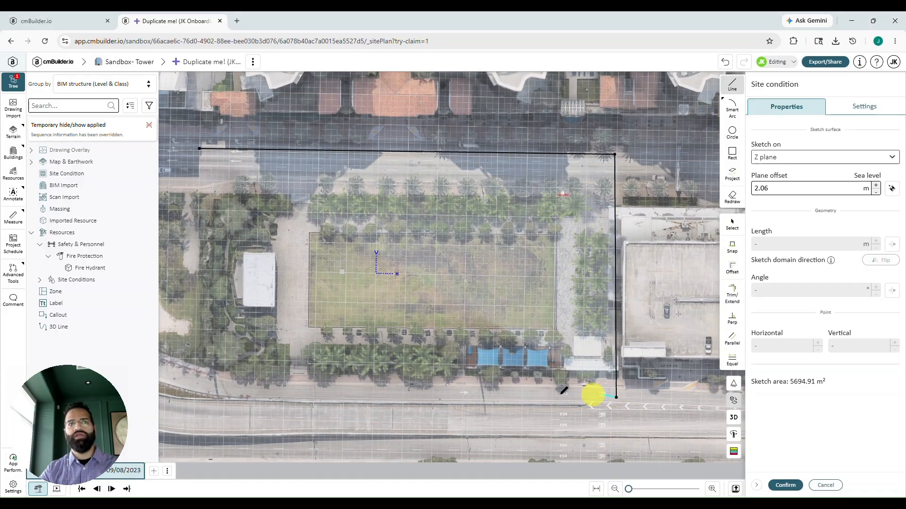
{"action": "left_click", "coordinate": [260, 394]}
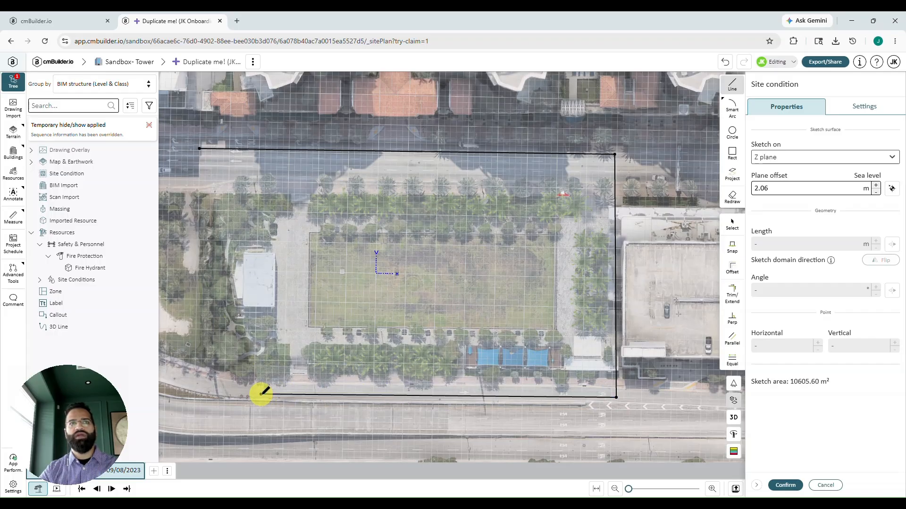
{"action": "left_click", "coordinate": [191, 380]}
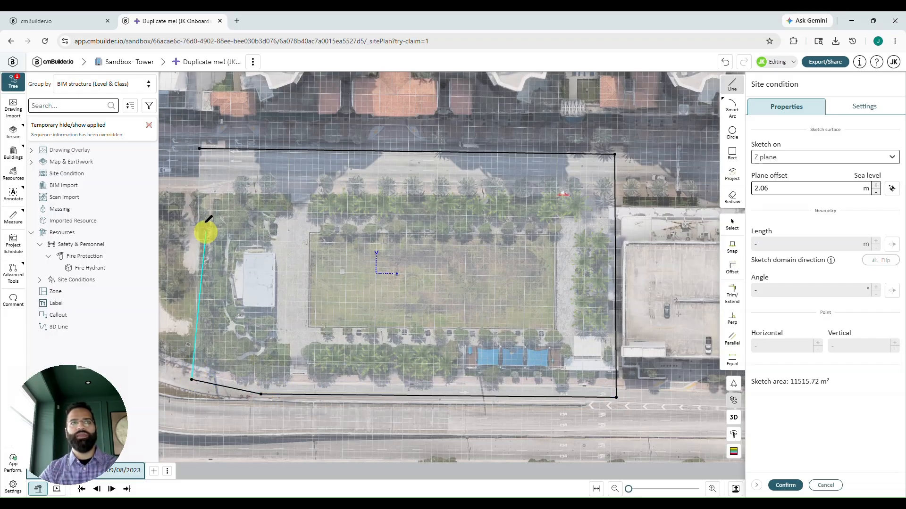
{"action": "left_click", "coordinate": [200, 149]}
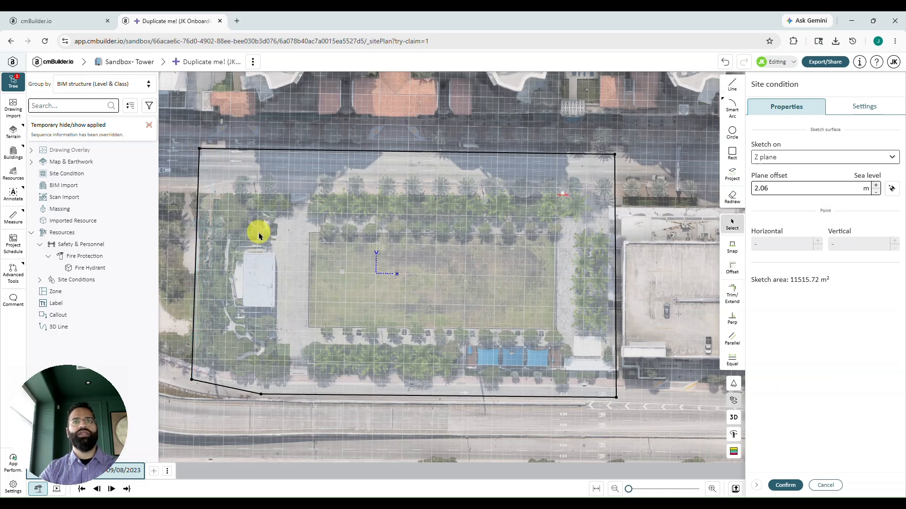
Check the closed boundary in 3D and confirm the sketch to create the site condition.
{"action": "left_click", "coordinate": [735, 418]}
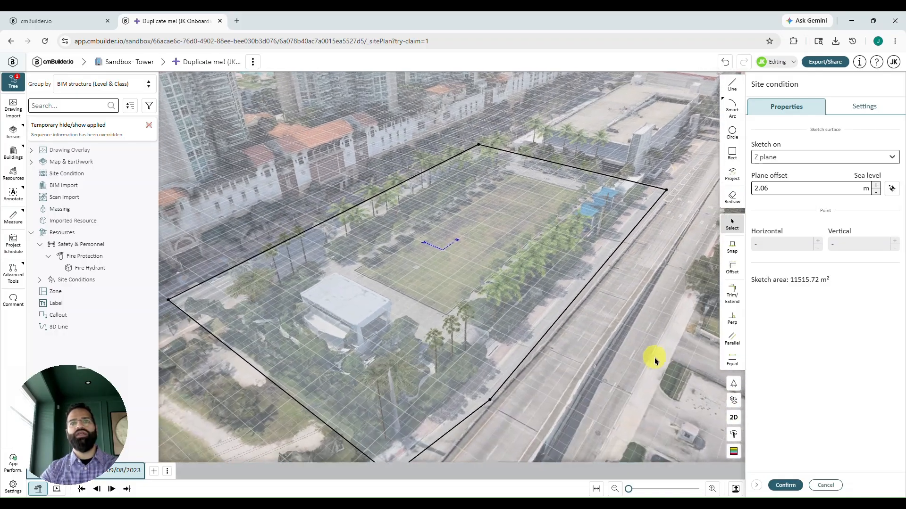
{"action": "left_click", "coordinate": [783, 485]}
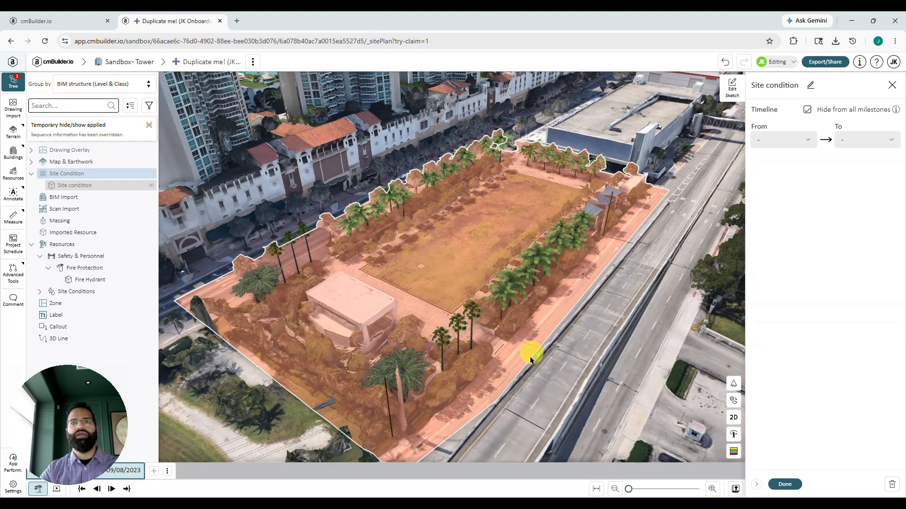
{"action": "mouse_move", "coordinate": [601, 361]}
{"action": "left_mouse_down"}
{"action": "mouse_move", "coordinate": [649, 346]}
{"action": "mouse_move", "coordinate": [613, 346]}
{"action": "mouse_move", "coordinate": [595, 362]}
{"action": "left_mouse_up"}
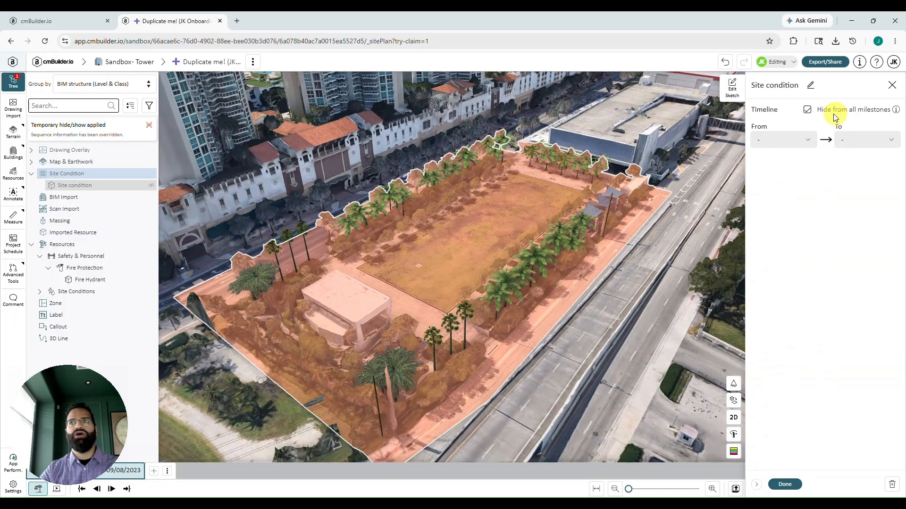
Turn off Hide from all milestones so the site condition runs from Beginning to End, and finish editing it.
{"action": "left_click", "coordinate": [807, 111]}
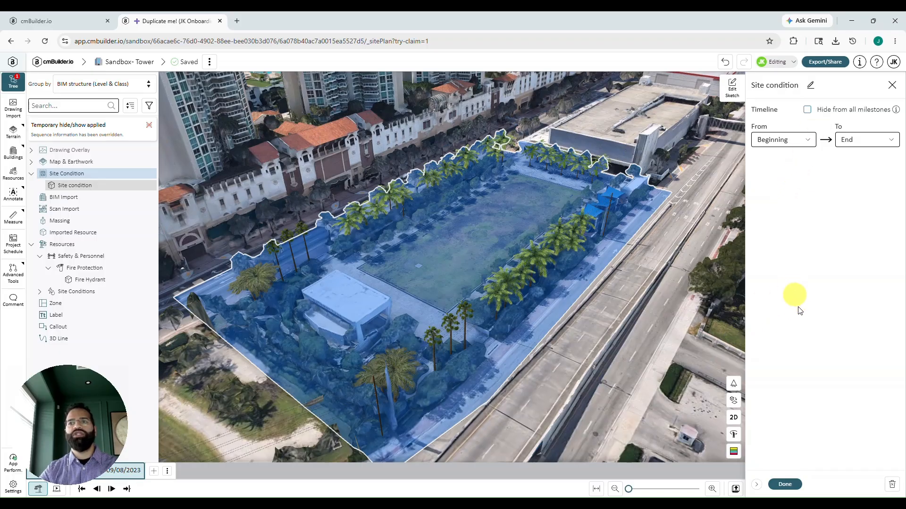
{"action": "left_click", "coordinate": [784, 485]}
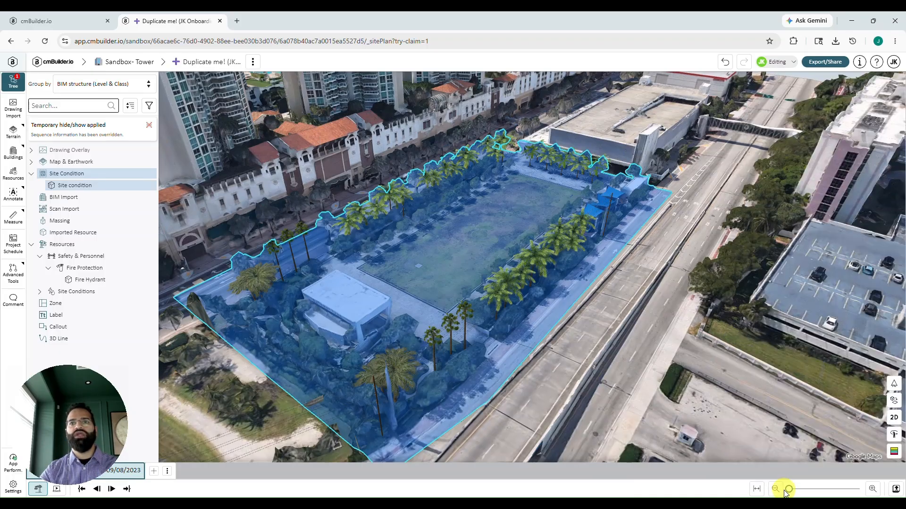
{"action": "left_click", "coordinate": [599, 349]}
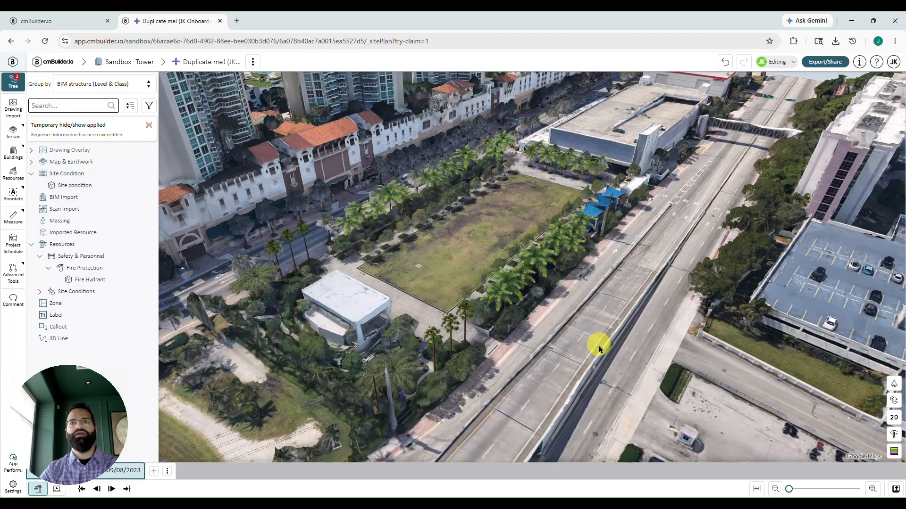
{"action": "scroll", "coordinate": [575, 373], "scroll_direction": "down", "scroll_amount": 2}
{"action": "scroll", "coordinate": [585, 382], "scroll_direction": "up", "scroll_amount": 3}
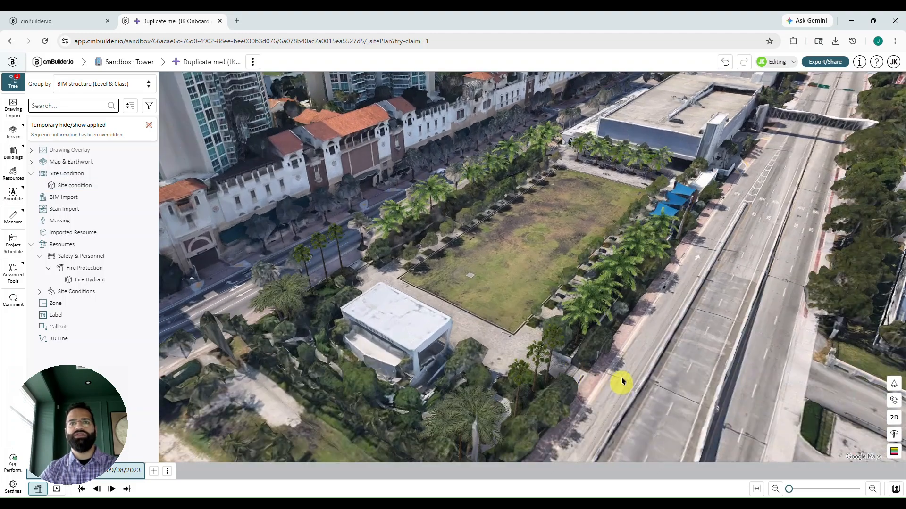
{"action": "scroll", "coordinate": [622, 377], "scroll_direction": "down", "scroll_amount": 3}
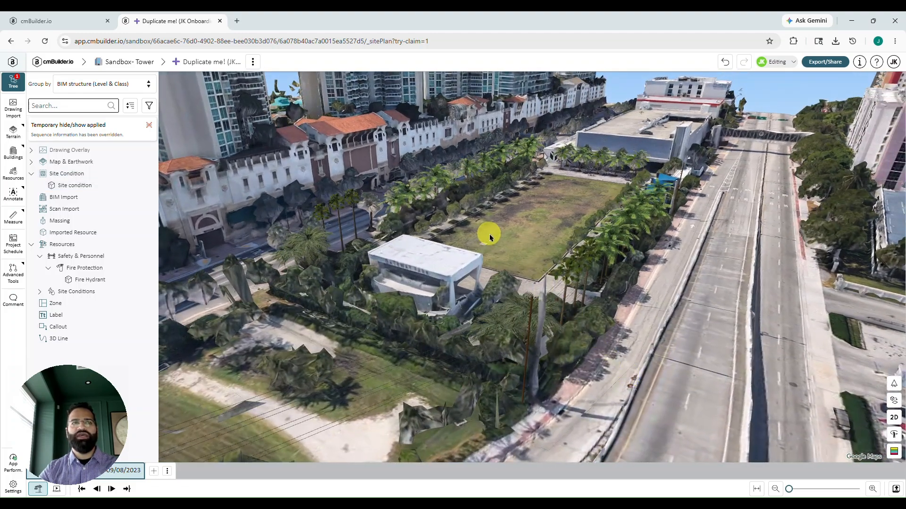
Temporarily hide the site condition around the park lot and inspect the lot from above.
{"action": "left_click", "coordinate": [489, 234]}
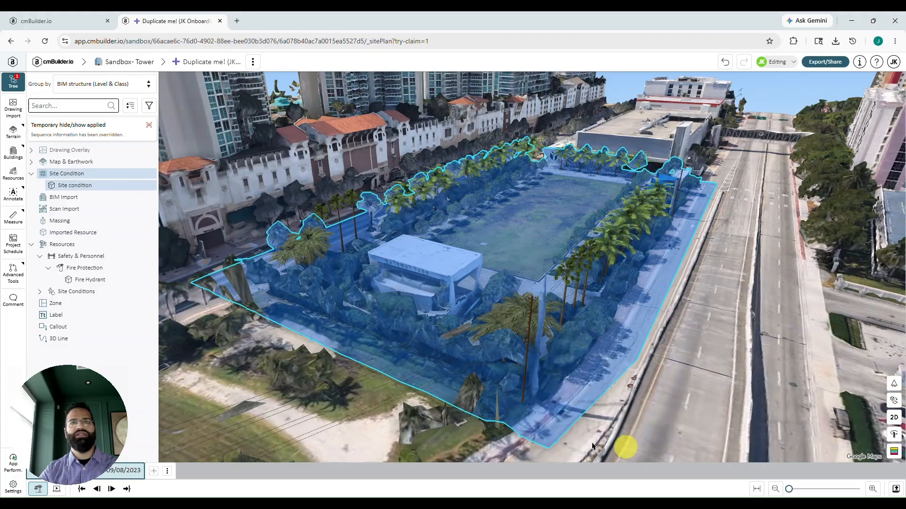
{"action": "right_click", "coordinate": [479, 245]}
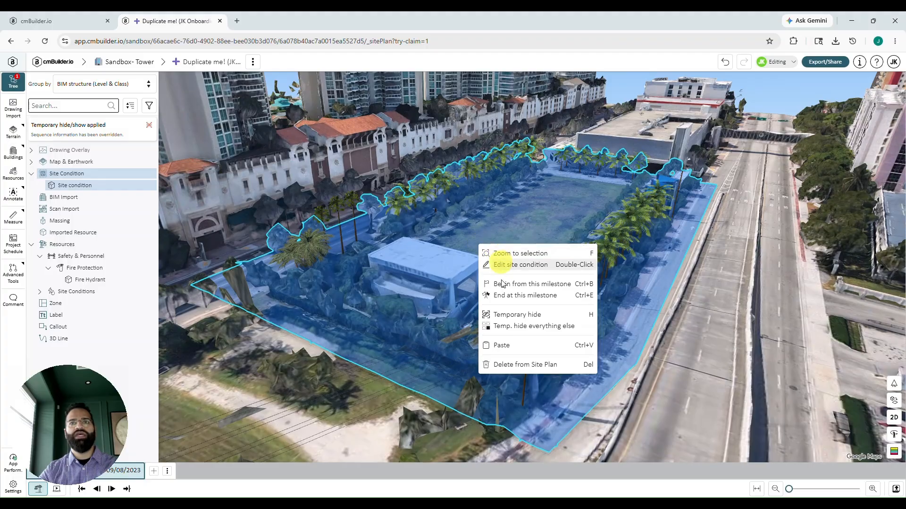
{"action": "left_click", "coordinate": [506, 316]}
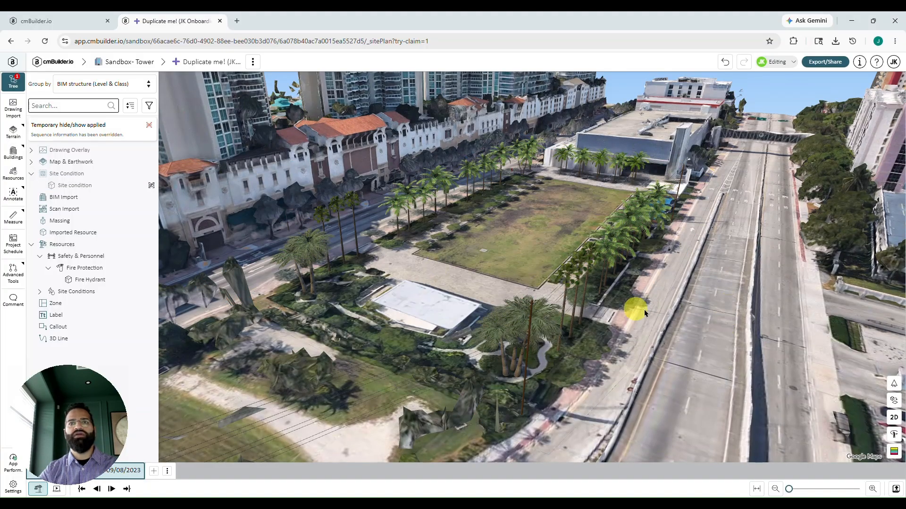
{"action": "left_click_drag", "start_coordinate": [644, 310], "coordinate": [648, 336]}
{"action": "scroll", "coordinate": [619, 335], "scroll_direction": "down", "scroll_amount": 1}
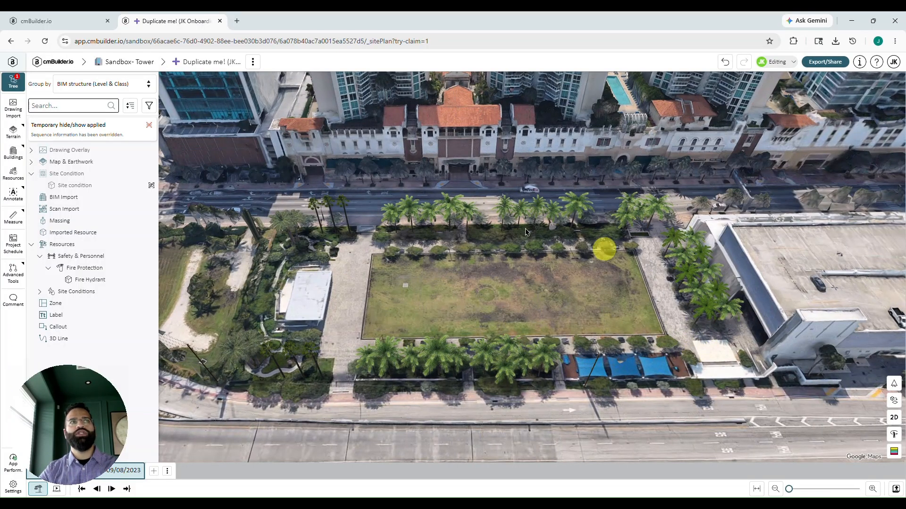
View the drawing file import options and open the existing Tower_Sandbox_Site_Logistic drawing overlay for editing.
{"action": "left_click", "coordinate": [20, 113]}
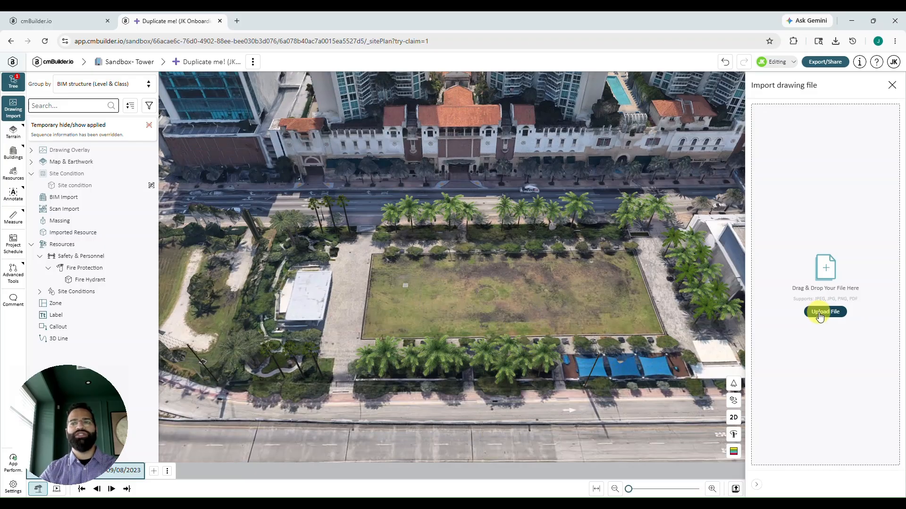
{"action": "left_click", "coordinate": [892, 85]}
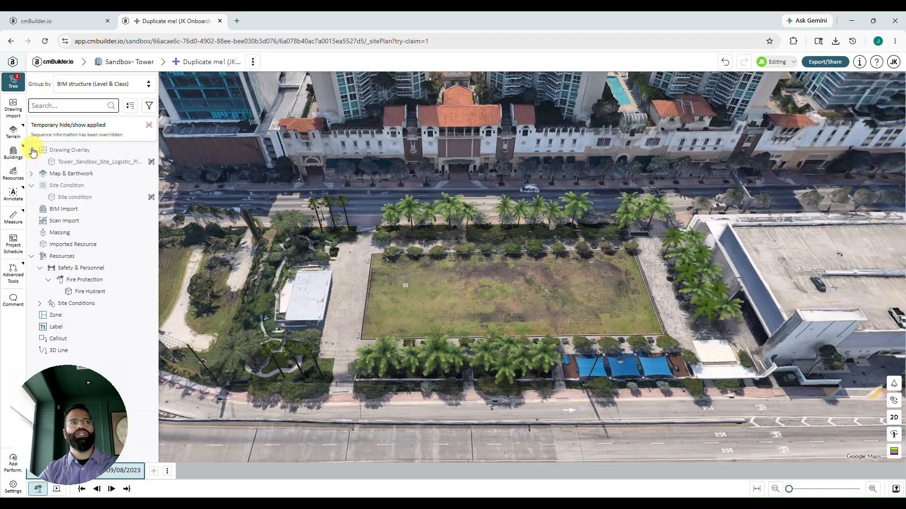
{"action": "left_click", "coordinate": [31, 150]}
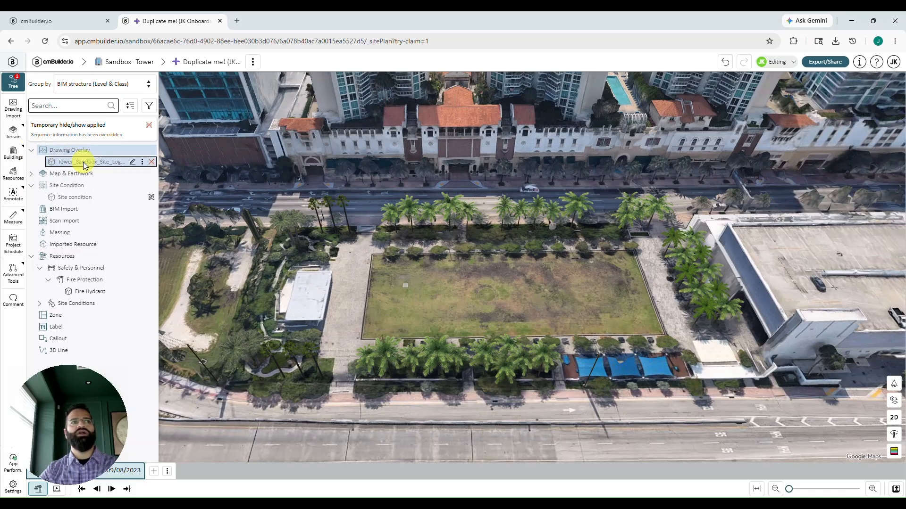
{"action": "right_click", "coordinate": [84, 162]}
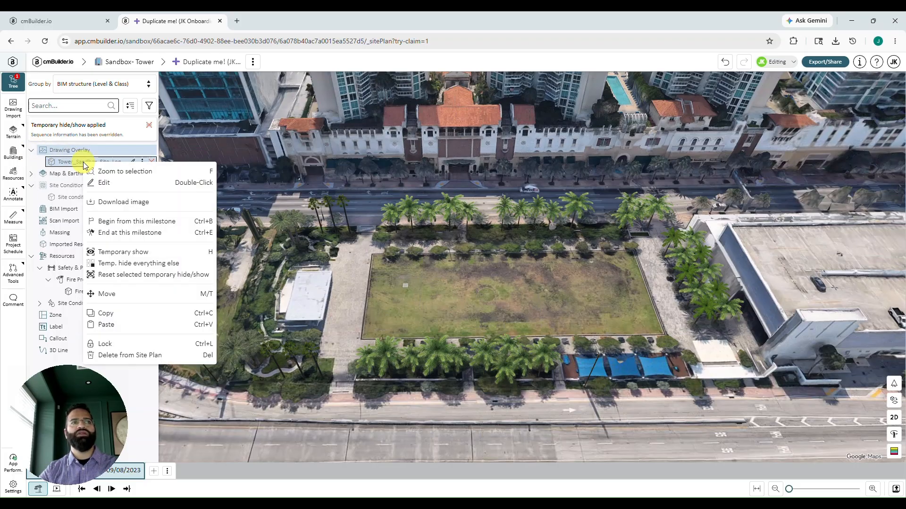
{"action": "left_click", "coordinate": [105, 183]}
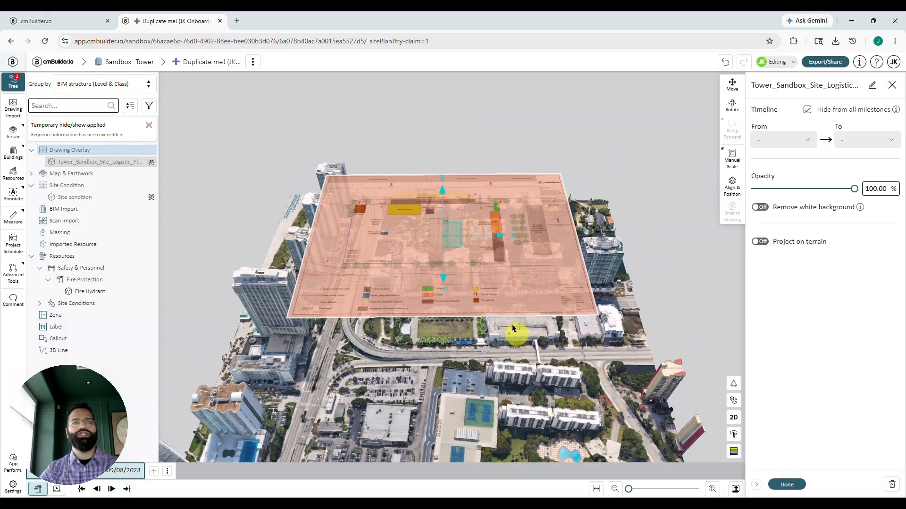
Temporarily show the site logistics drawing overlay above the map.
{"action": "right_click", "coordinate": [476, 217]}
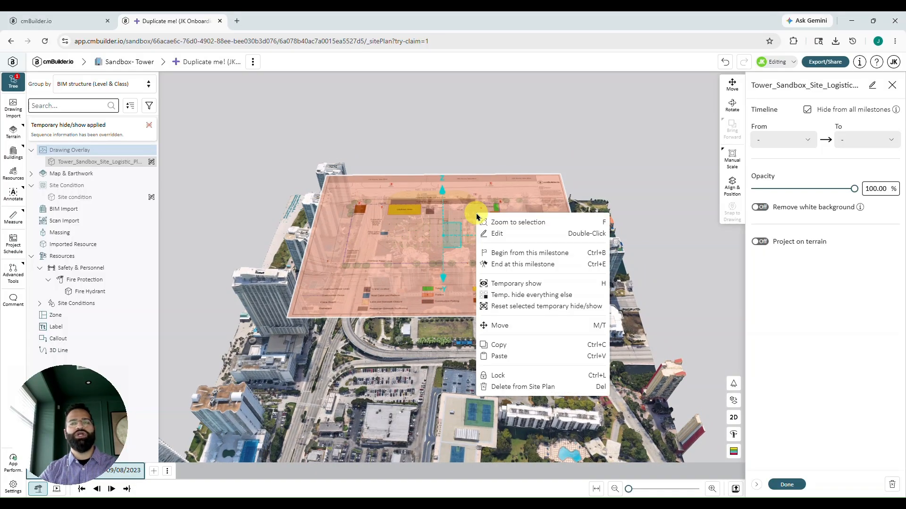
{"action": "left_click", "coordinate": [499, 283]}
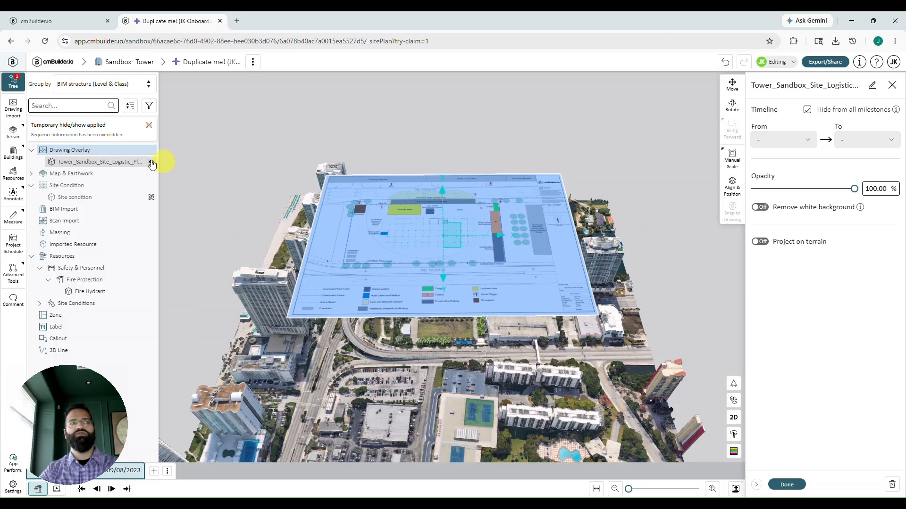
{"action": "right_click", "coordinate": [99, 161]}
{"action": "left_click", "coordinate": [506, 143]}
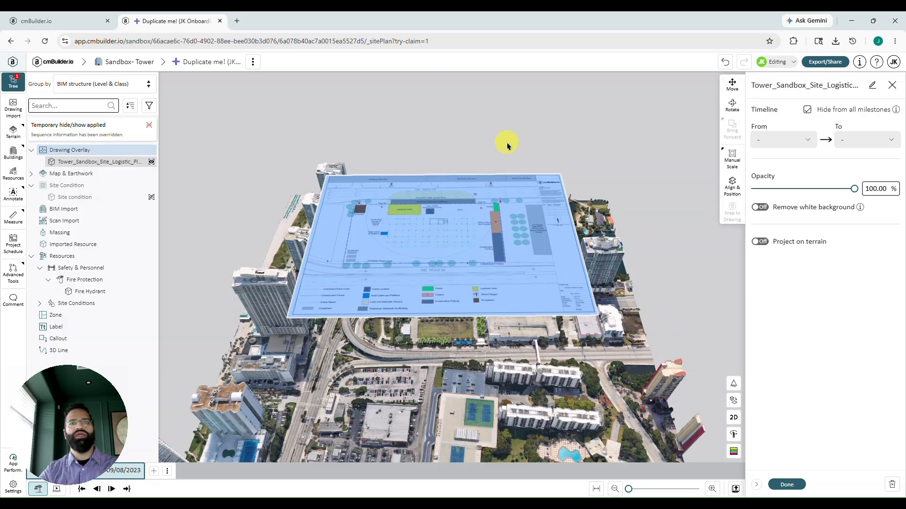
{"action": "scroll", "coordinate": [567, 259], "scroll_direction": "up", "scroll_amount": 3}
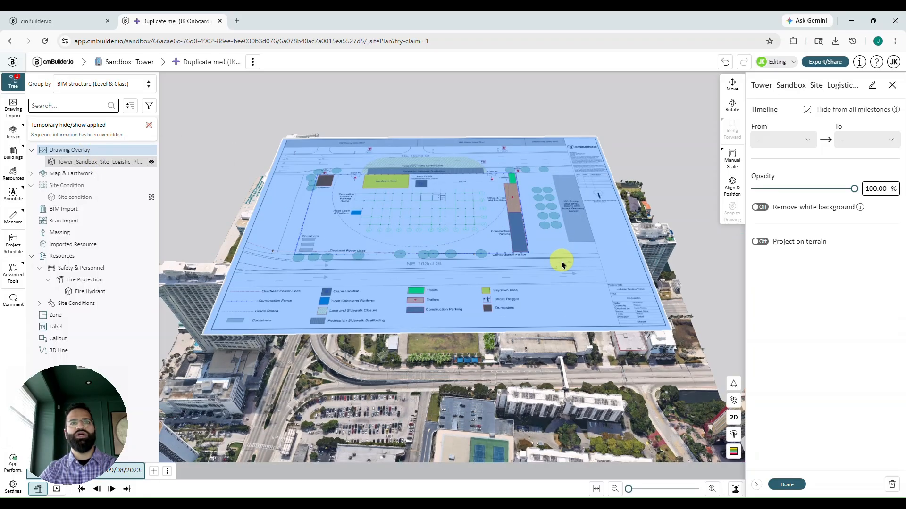
Start Align & Position for the drawing and place point D1 on the circular end of the leftmost streetlight symbol below 150 Sunny Isles Blvd.
{"action": "left_click", "coordinate": [731, 188]}
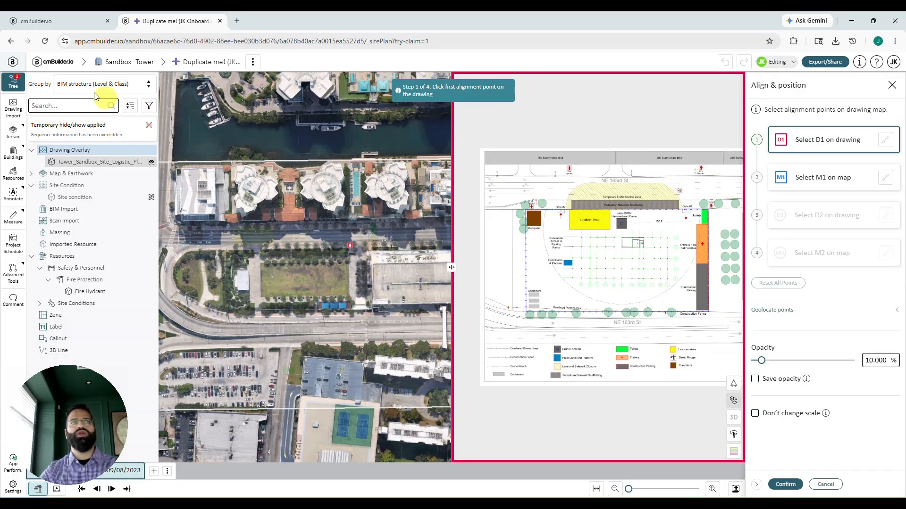
{"action": "left_click", "coordinate": [12, 84]}
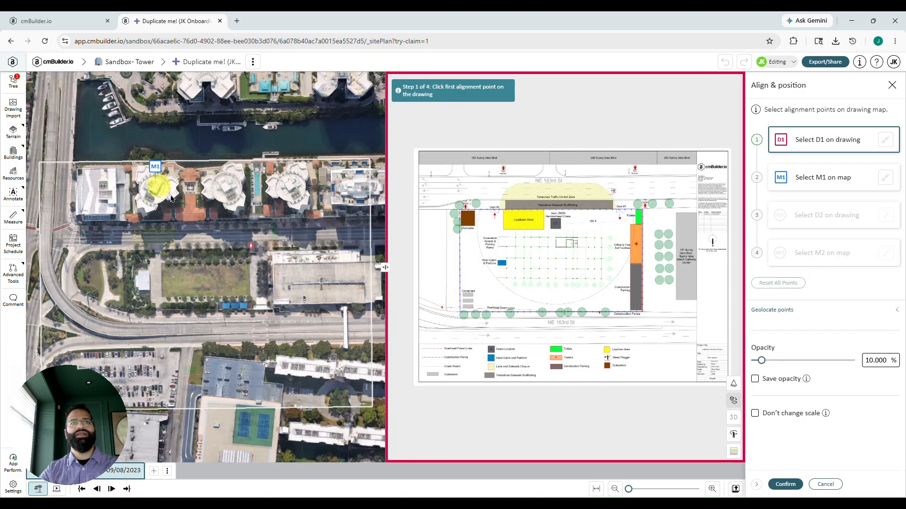
{"action": "left_click_drag", "start_coordinate": [251, 211], "coordinate": [222, 174]}
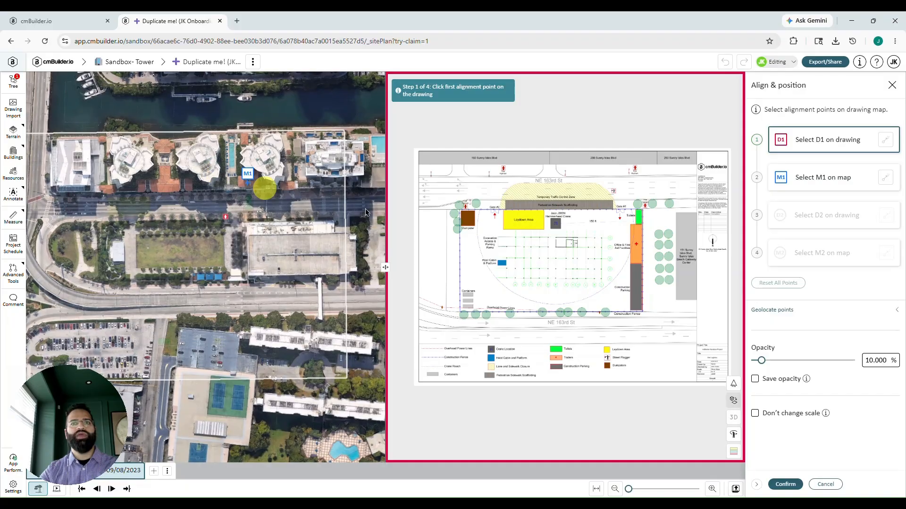
{"action": "left_click_drag", "start_coordinate": [594, 242], "coordinate": [583, 242]}
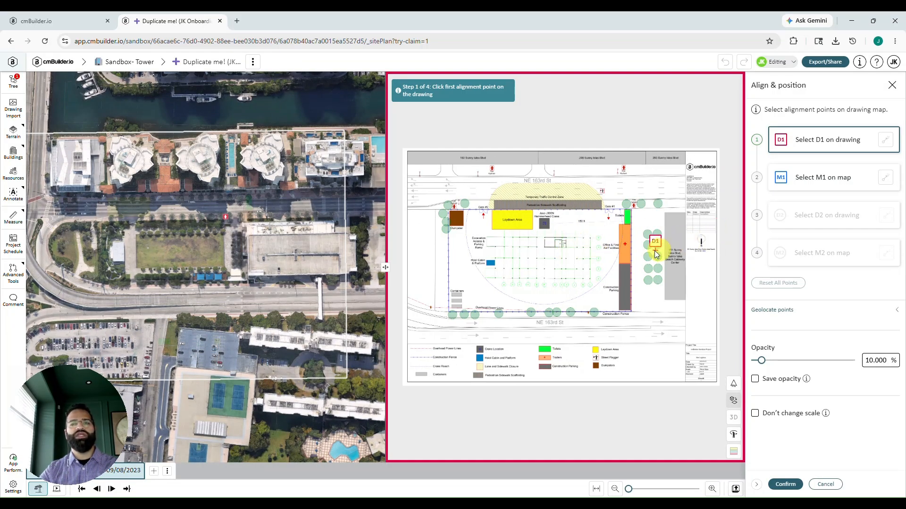
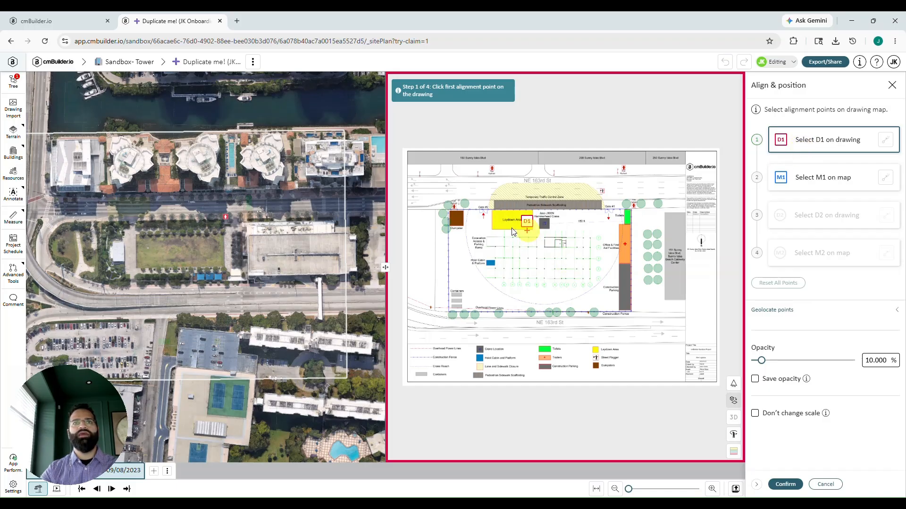
{"action": "scroll", "coordinate": [513, 231], "scroll_direction": "up", "scroll_amount": 5}
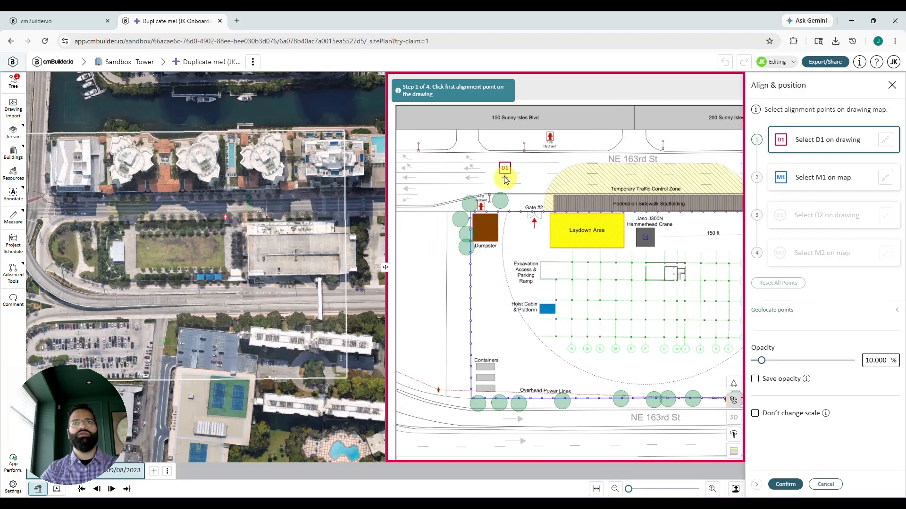
{"action": "scroll", "coordinate": [505, 179], "scroll_direction": "up", "scroll_amount": 5}
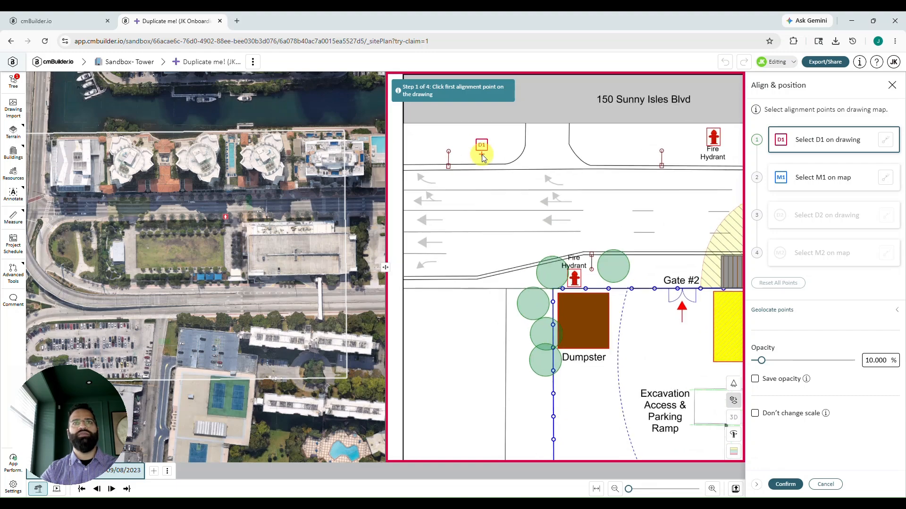
{"action": "scroll", "coordinate": [482, 157], "scroll_direction": "up", "scroll_amount": 10}
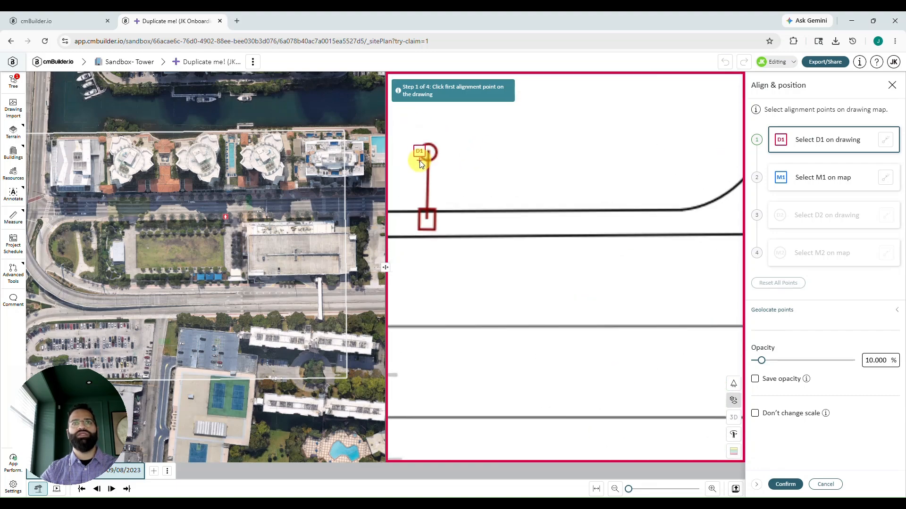
{"action": "scroll", "coordinate": [421, 164], "scroll_direction": "up", "scroll_amount": 10}
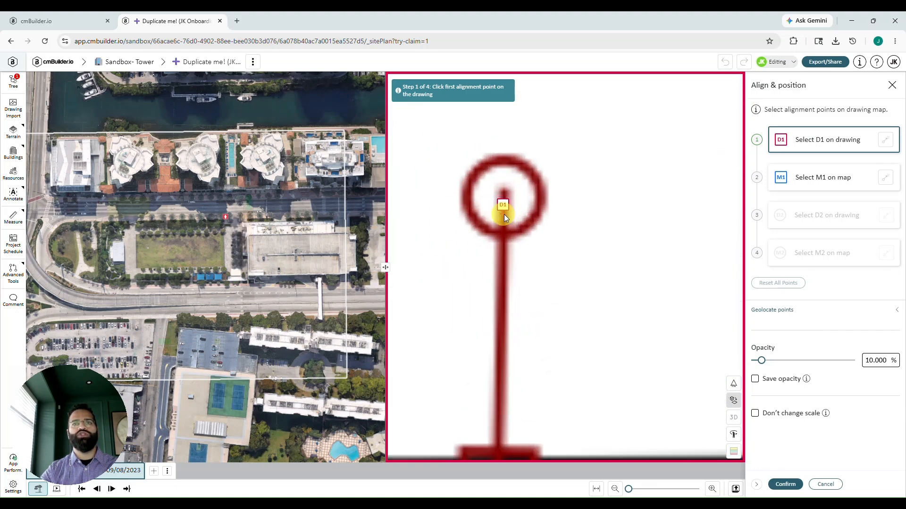
{"action": "scroll", "coordinate": [575, 220], "scroll_direction": "up", "scroll_amount": 2}
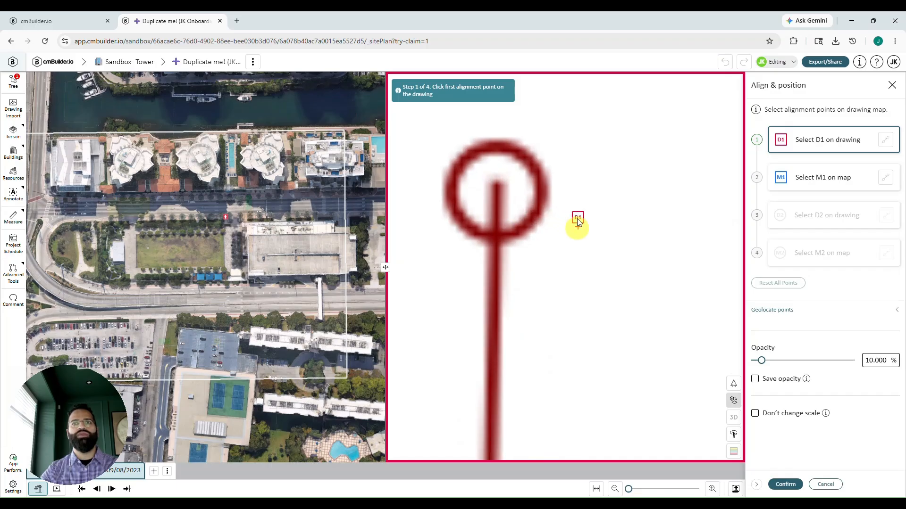
{"action": "left_click", "coordinate": [496, 187]}
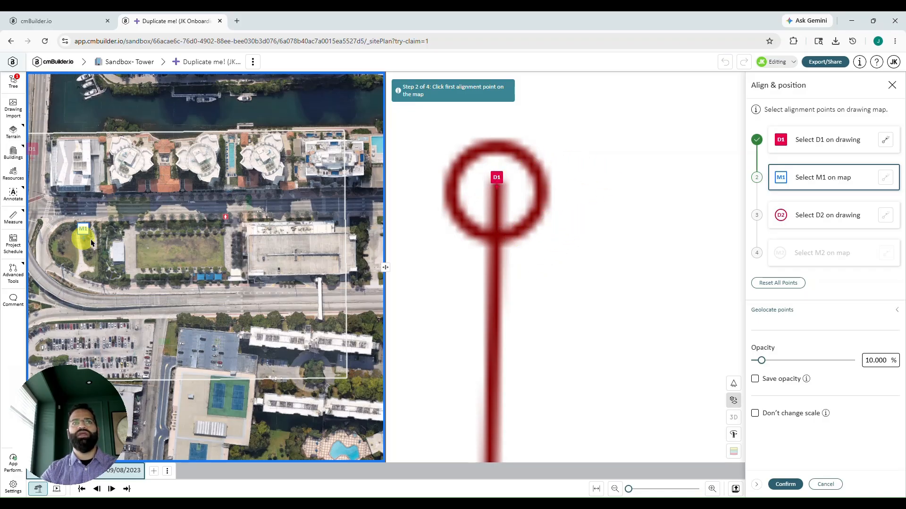
Place alignment point M1 on the map at the circular top of the streetlight on the north side of the road, matching D1.
{"action": "left_click", "coordinate": [167, 266]}
{"action": "left_click", "coordinate": [226, 294]}
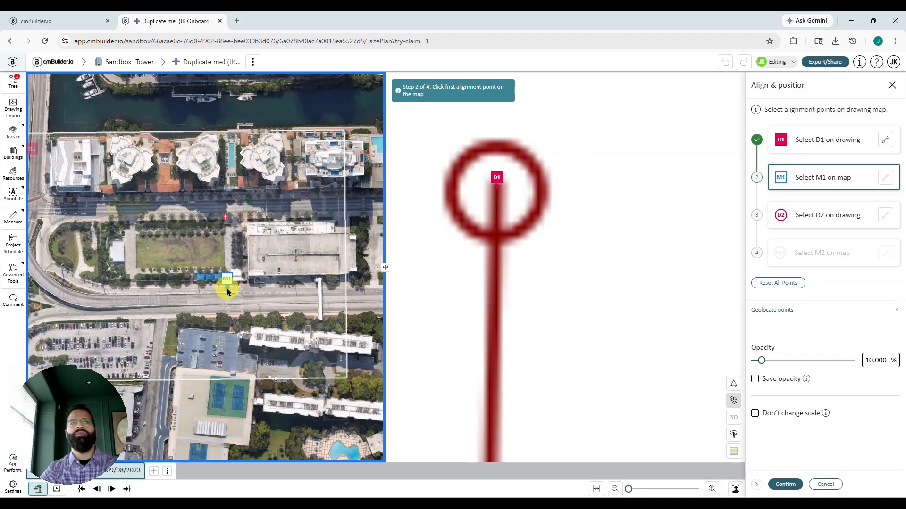
{"action": "scroll", "coordinate": [482, 273], "scroll_direction": "down", "scroll_amount": 3}
{"action": "scroll", "coordinate": [497, 283], "scroll_direction": "down", "scroll_amount": 6}
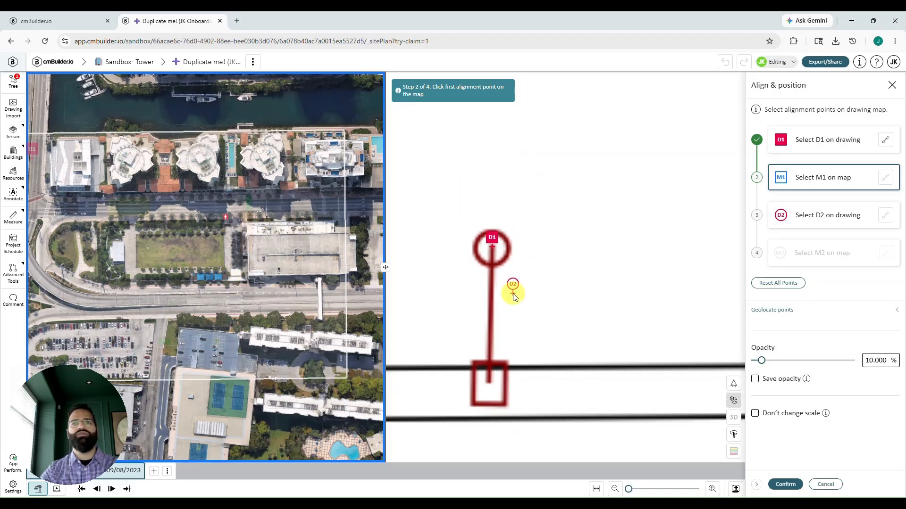
{"action": "left_click_drag", "start_coordinate": [576, 334], "coordinate": [535, 259]}
{"action": "scroll", "coordinate": [224, 230], "scroll_direction": "up", "scroll_amount": 5}
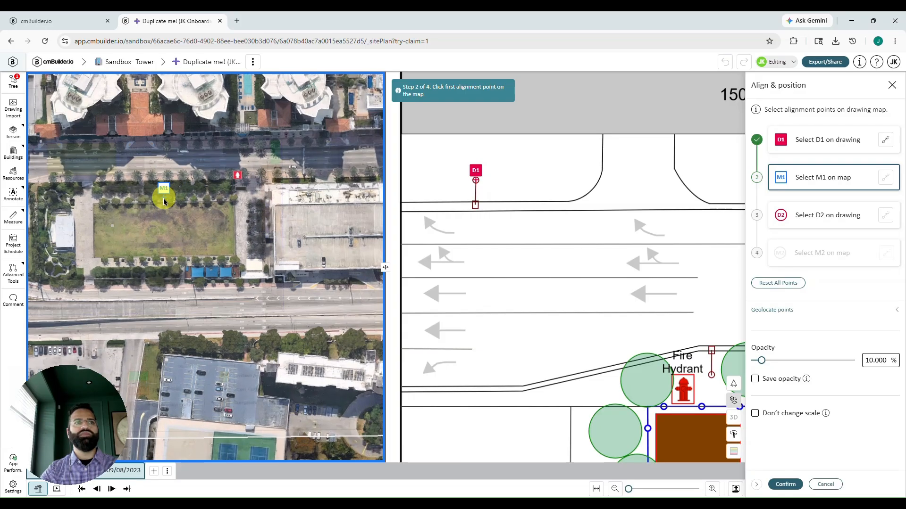
{"action": "left_click_drag", "start_coordinate": [121, 140], "coordinate": [188, 216]}
{"action": "scroll", "coordinate": [179, 198], "scroll_direction": "up", "scroll_amount": 2}
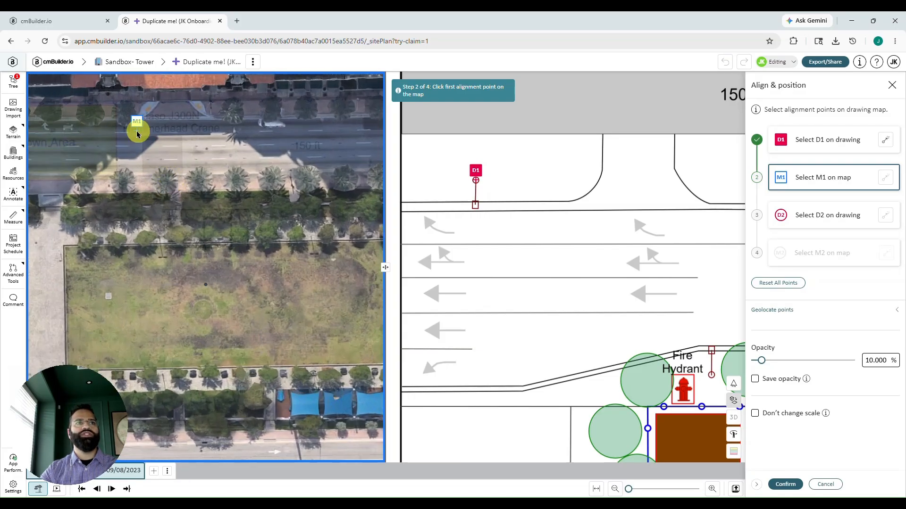
{"action": "left_click_drag", "start_coordinate": [137, 127], "coordinate": [208, 199]}
{"action": "left_click_drag", "start_coordinate": [226, 210], "coordinate": [270, 250]}
{"action": "left_click_drag", "start_coordinate": [155, 247], "coordinate": [279, 248]}
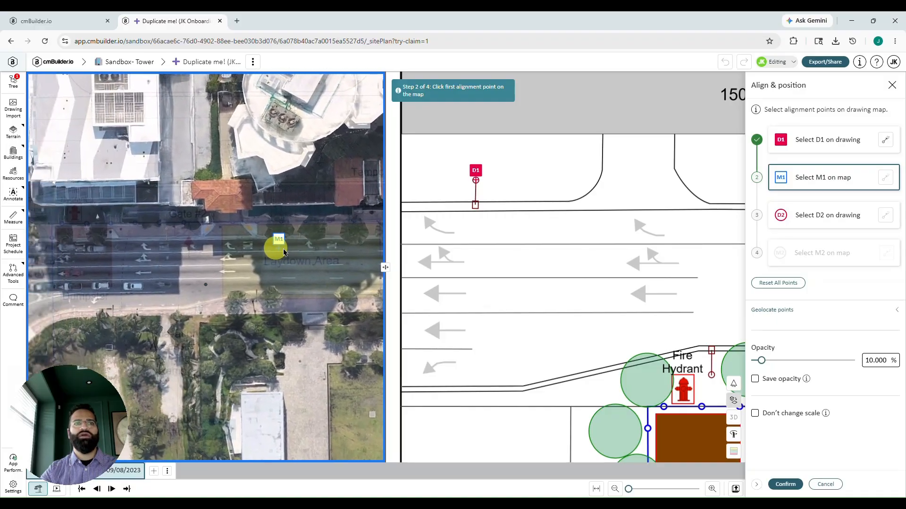
{"action": "scroll", "coordinate": [263, 232], "scroll_direction": "up", "scroll_amount": 3}
{"action": "scroll", "coordinate": [305, 178], "scroll_direction": "up", "scroll_amount": 2}
{"action": "left_click_drag", "start_coordinate": [306, 174], "coordinate": [295, 231]}
{"action": "scroll", "coordinate": [155, 175], "scroll_direction": "up", "scroll_amount": 2}
{"action": "left_click_drag", "start_coordinate": [174, 198], "coordinate": [255, 248]}
{"action": "scroll", "coordinate": [227, 210], "scroll_direction": "up", "scroll_amount": 3}
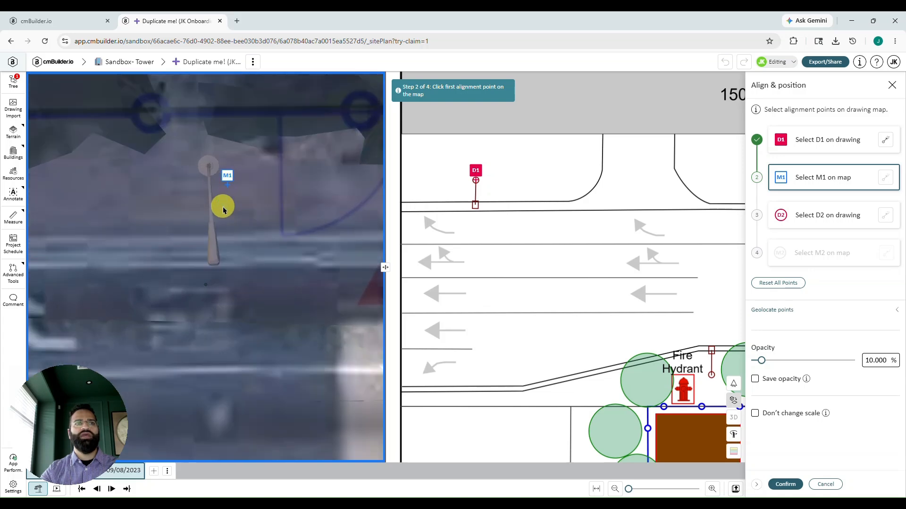
{"action": "left_click_drag", "start_coordinate": [264, 207], "coordinate": [298, 245]}
{"action": "scroll", "coordinate": [298, 245], "scroll_direction": "up", "scroll_amount": 2}
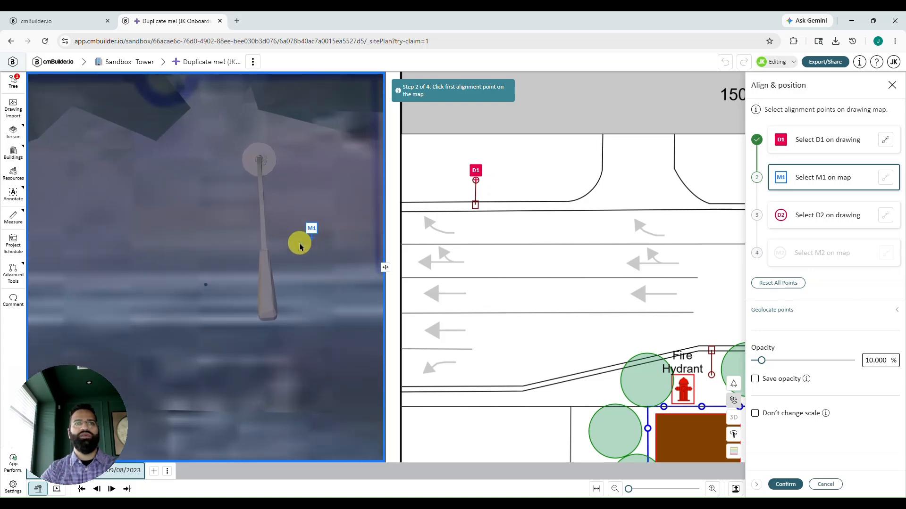
{"action": "left_click", "coordinate": [260, 162]}
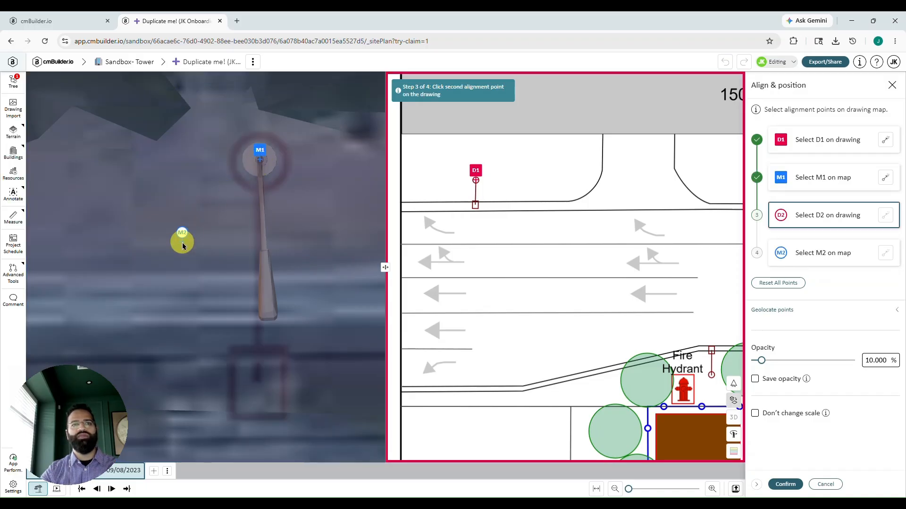
Place point D2 on the brown pole symbol at the right end of the overhead power lines, along the construction fence above NE 163rd St.
{"action": "scroll", "coordinate": [249, 217], "scroll_direction": "down", "scroll_amount": 5}
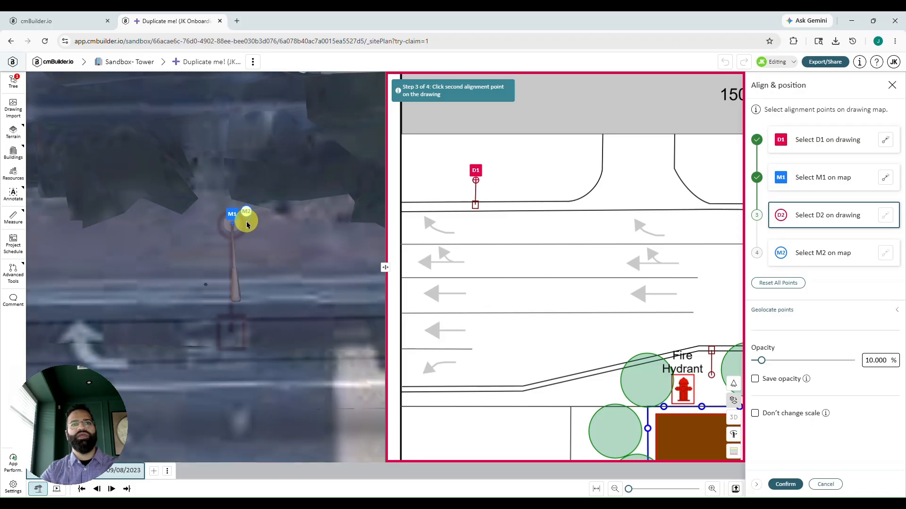
{"action": "scroll", "coordinate": [248, 229], "scroll_direction": "down", "scroll_amount": 8}
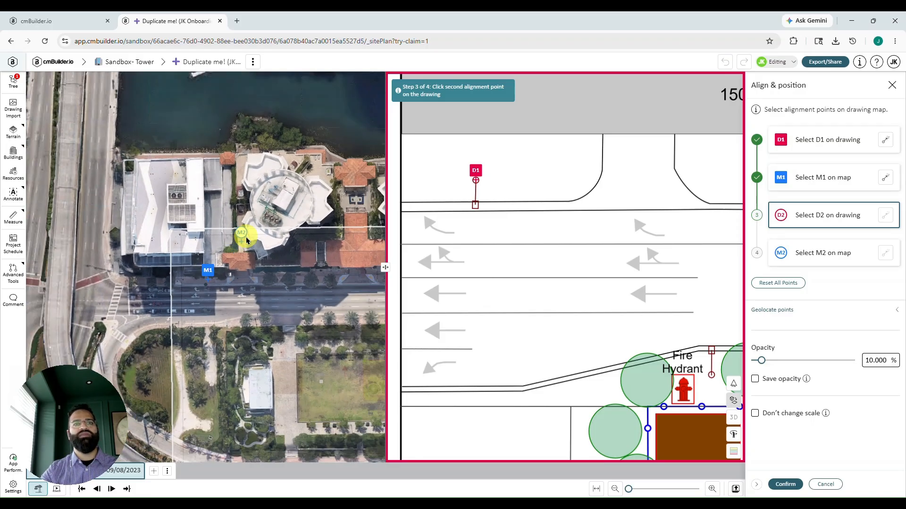
{"action": "scroll", "coordinate": [243, 240], "scroll_direction": "down", "scroll_amount": 5}
{"action": "scroll", "coordinate": [483, 234], "scroll_direction": "down", "scroll_amount": 10}
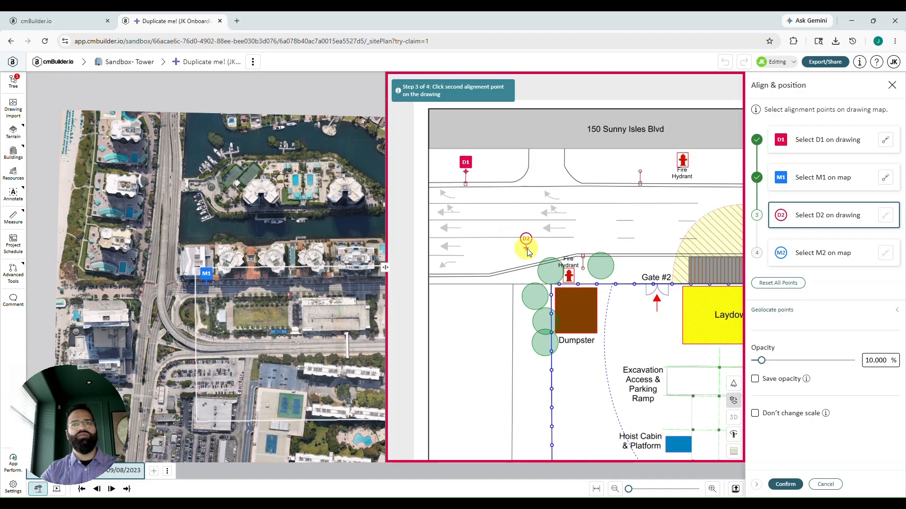
{"action": "scroll", "coordinate": [528, 252], "scroll_direction": "down", "scroll_amount": 8}
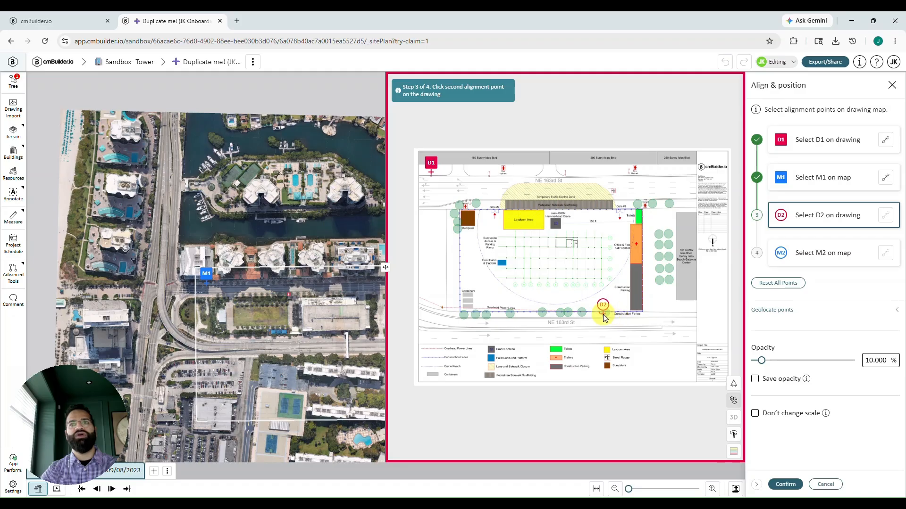
{"action": "scroll", "coordinate": [603, 331], "scroll_direction": "up", "scroll_amount": 8}
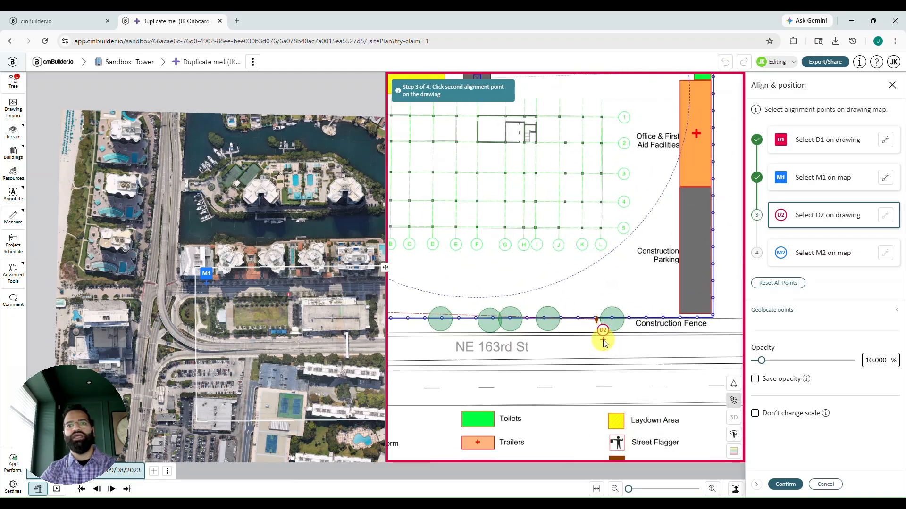
{"action": "scroll", "coordinate": [605, 340], "scroll_direction": "up", "scroll_amount": 8}
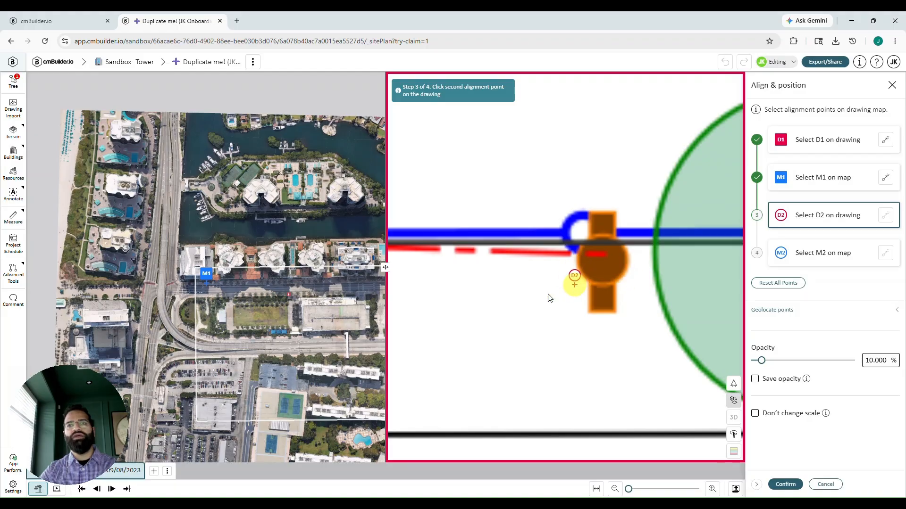
{"action": "scroll", "coordinate": [549, 300], "scroll_direction": "up", "scroll_amount": 4}
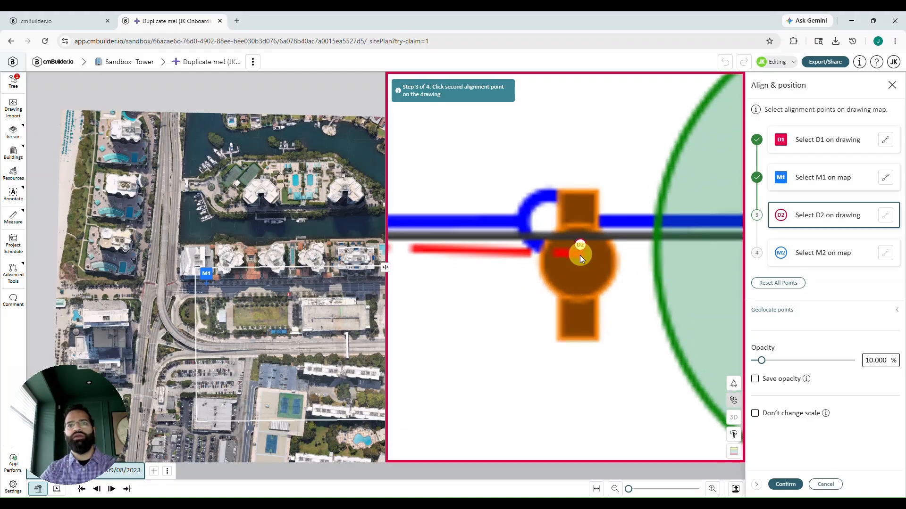
{"action": "scroll", "coordinate": [579, 258], "scroll_direction": "down", "scroll_amount": 5}
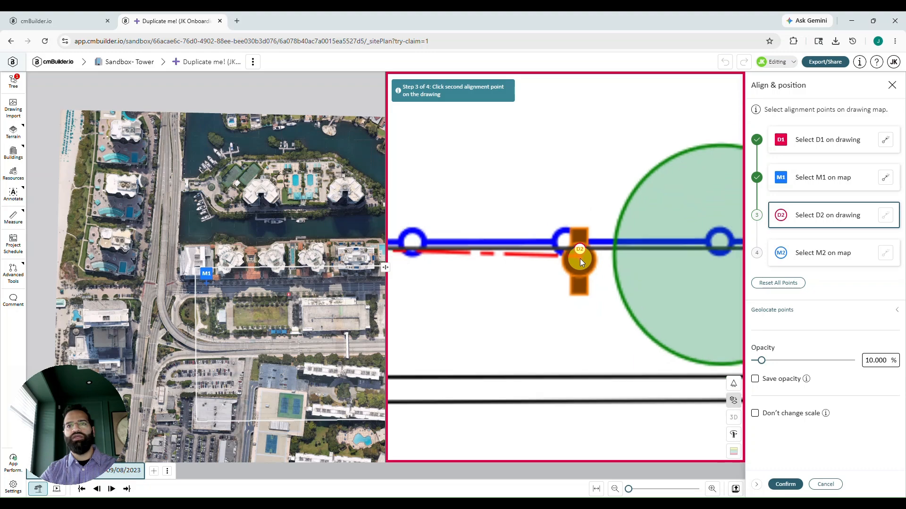
{"action": "scroll", "coordinate": [579, 259], "scroll_direction": "down", "scroll_amount": 2}
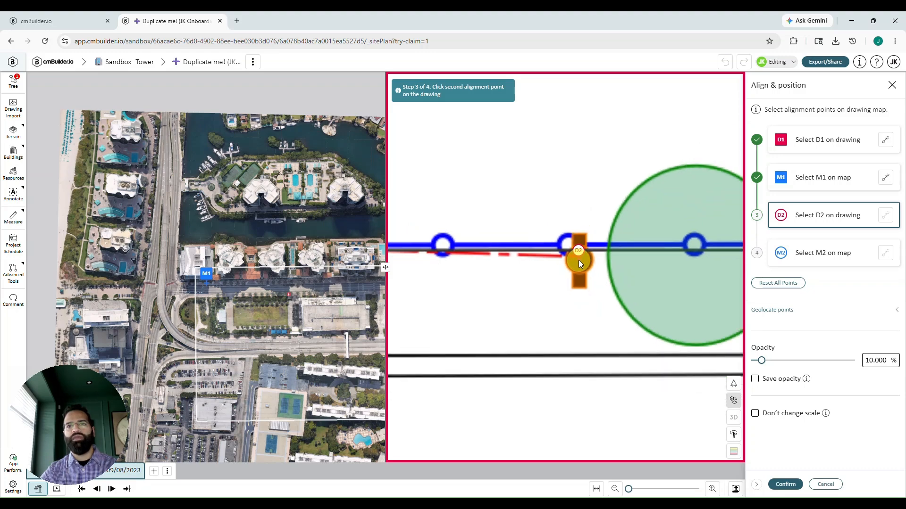
{"action": "left_click", "coordinate": [579, 260]}
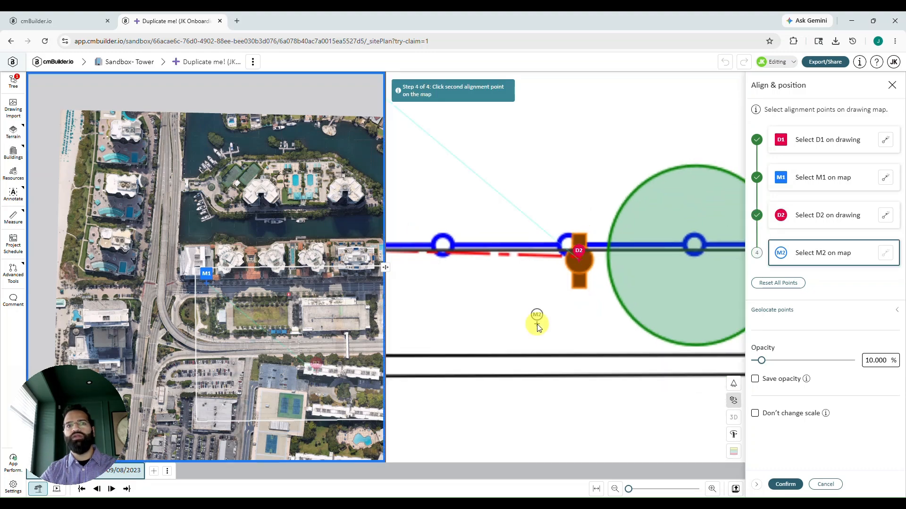
Place point M2 on the map at the matching utility pole, between the two small wire ends just south of the blue canopies.
{"action": "left_click_drag", "start_coordinate": [309, 322], "coordinate": [250, 295]}
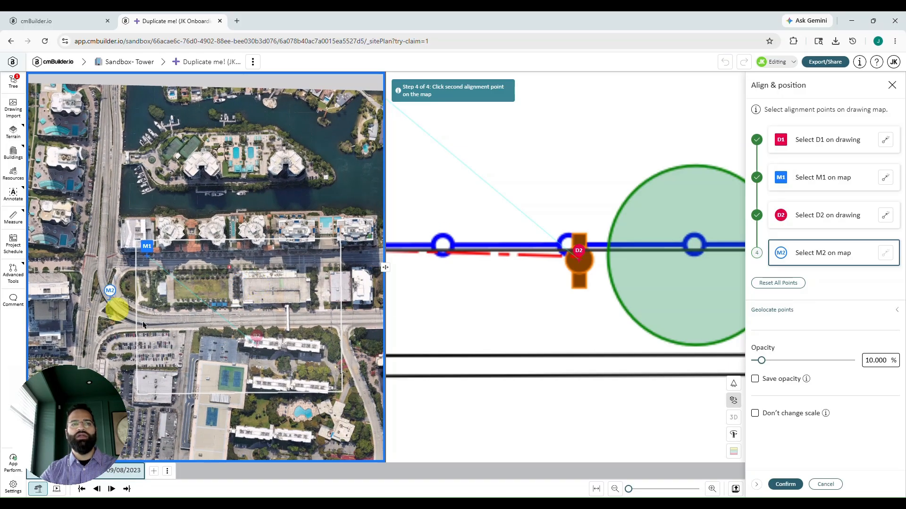
{"action": "scroll", "coordinate": [228, 325], "scroll_direction": "up", "scroll_amount": 6}
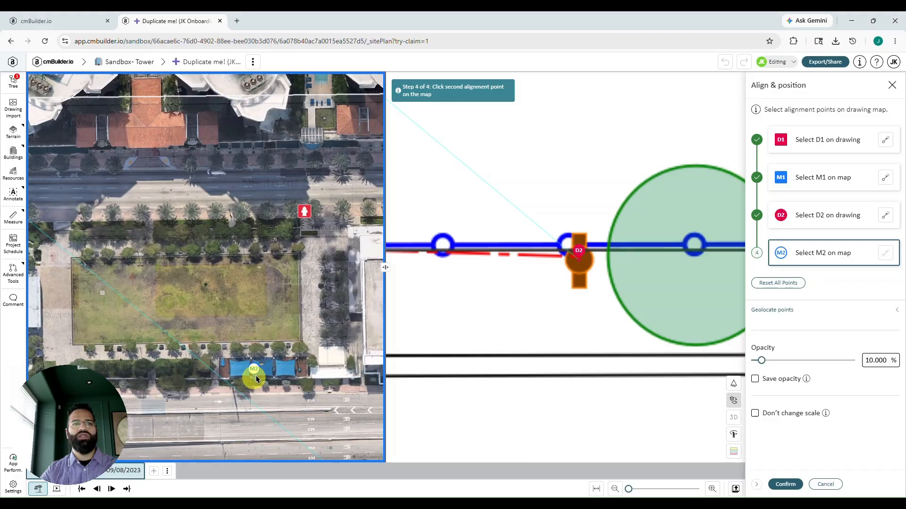
{"action": "scroll", "coordinate": [277, 330], "scroll_direction": "up", "scroll_amount": 5}
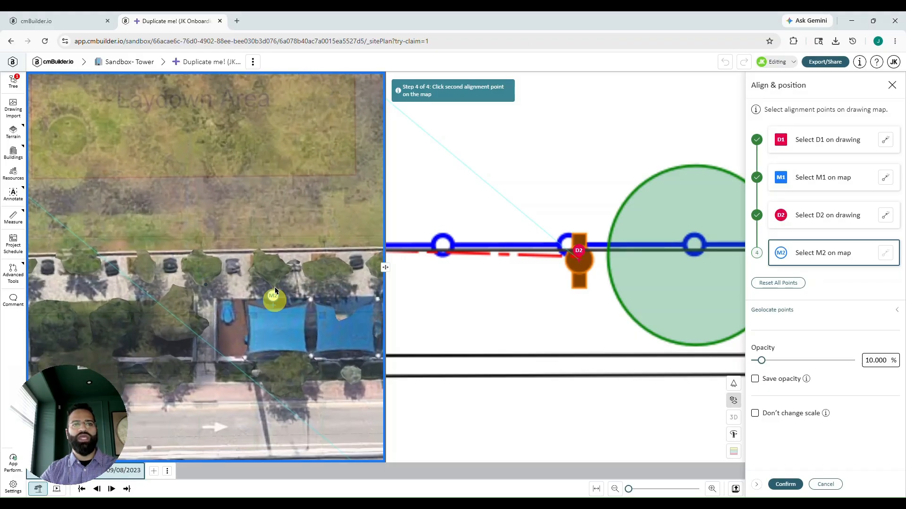
{"action": "scroll", "coordinate": [283, 279], "scroll_direction": "up", "scroll_amount": 5}
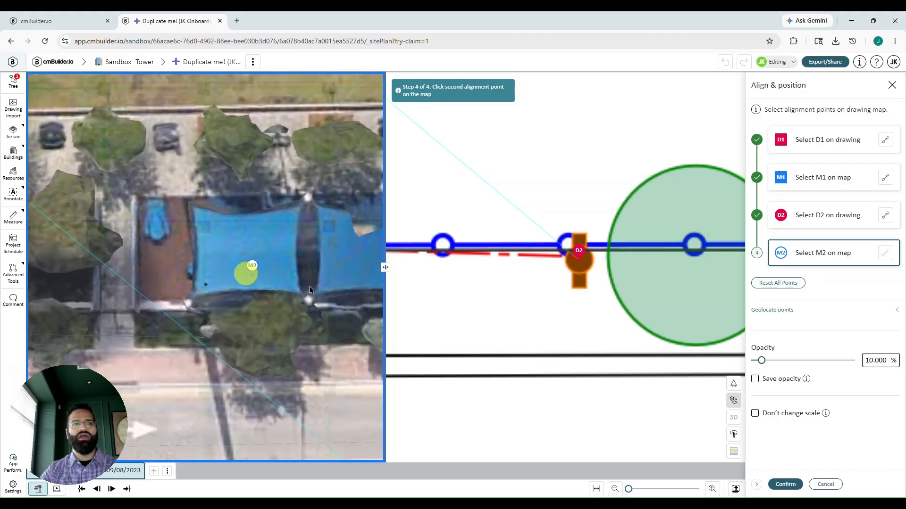
{"action": "scroll", "coordinate": [287, 270], "scroll_direction": "up", "scroll_amount": 6}
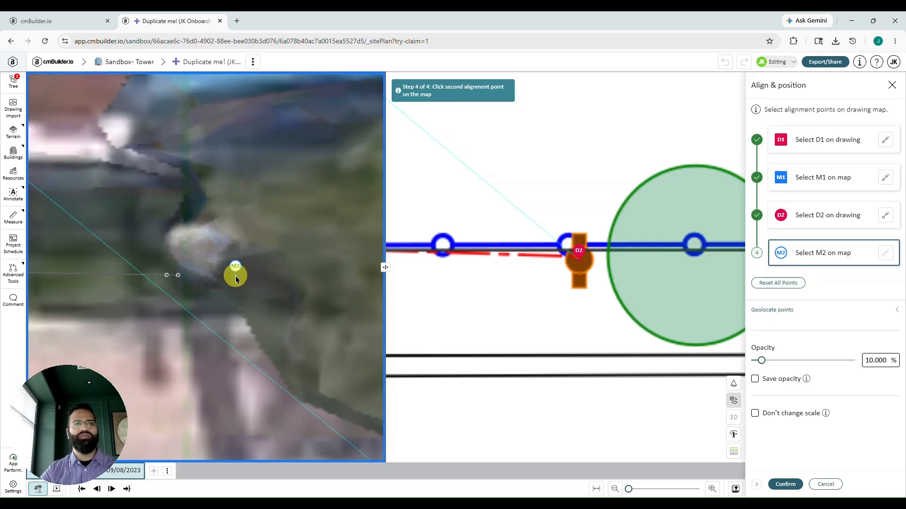
{"action": "left_click_drag", "start_coordinate": [205, 272], "coordinate": [330, 266]}
{"action": "scroll", "coordinate": [238, 270], "scroll_direction": "up", "scroll_amount": 1}
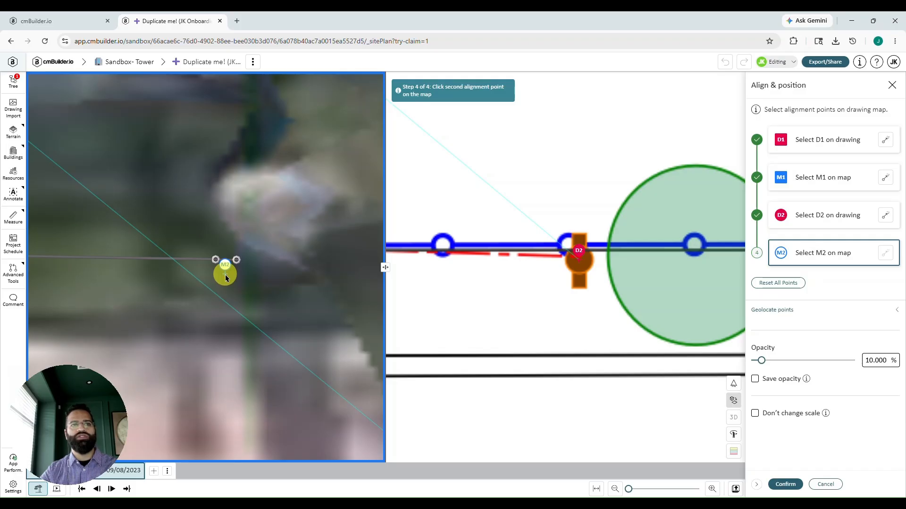
{"action": "left_click", "coordinate": [225, 278]}
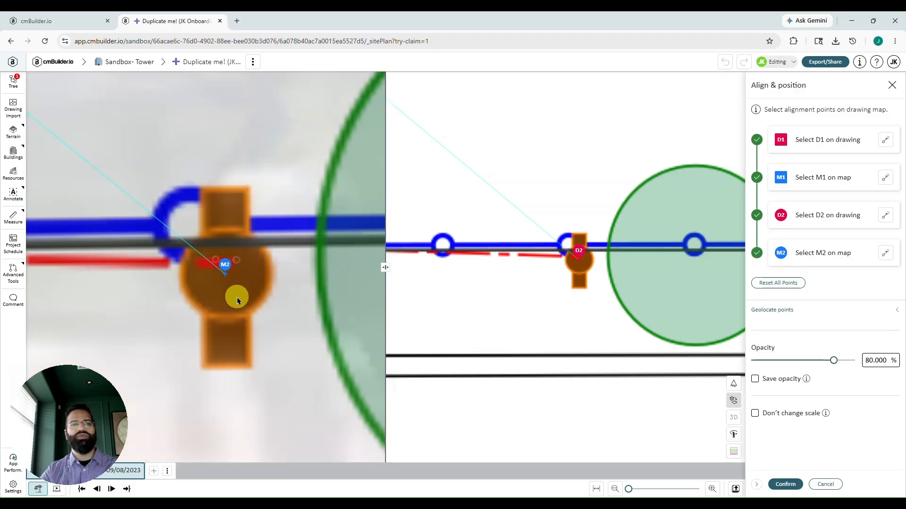
Widen the map pane over most of the drawing pane and reduce the aligned drawing's opacity to about 69%.
{"action": "scroll", "coordinate": [235, 300], "scroll_direction": "down", "scroll_amount": 5}
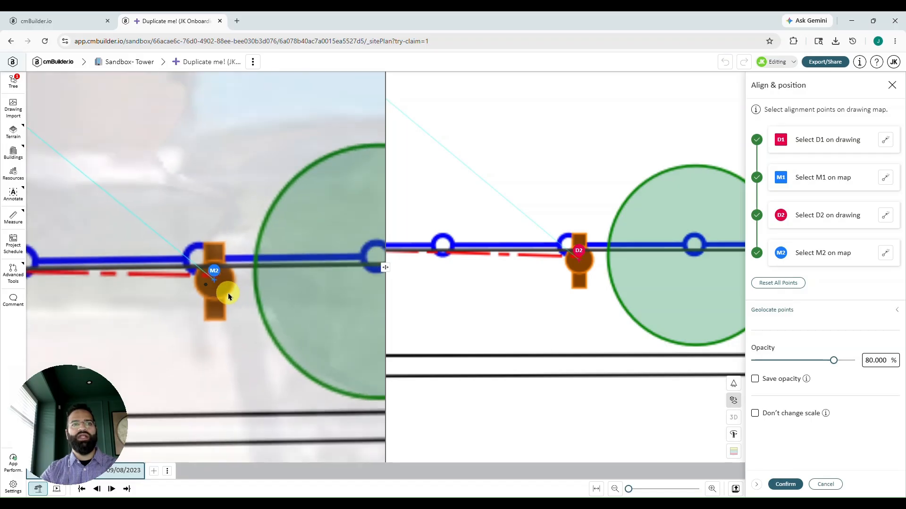
{"action": "left_click_drag", "start_coordinate": [385, 270], "coordinate": [717, 255]}
{"action": "scroll", "coordinate": [616, 254], "scroll_direction": "down", "scroll_amount": 3}
{"action": "scroll", "coordinate": [599, 260], "scroll_direction": "down", "scroll_amount": 2}
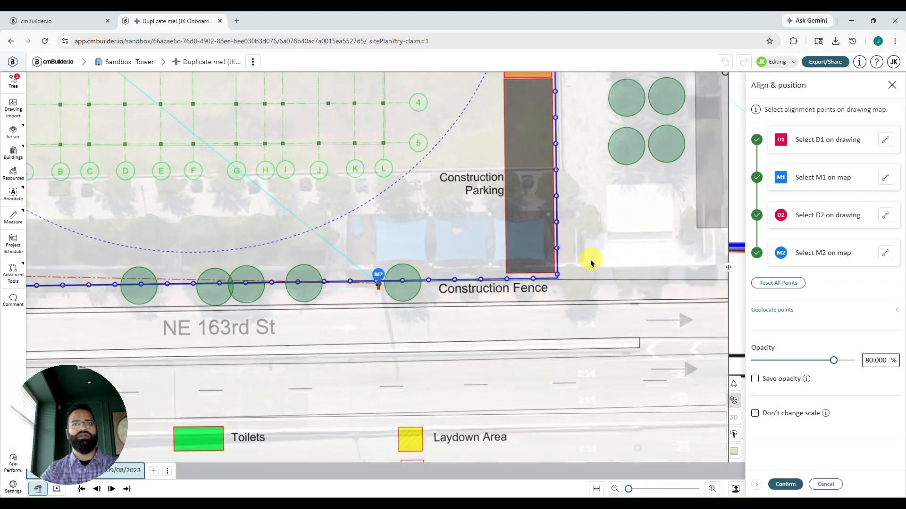
{"action": "left_click_drag", "start_coordinate": [312, 181], "coordinate": [514, 314]}
{"action": "scroll", "coordinate": [514, 314], "scroll_direction": "down", "scroll_amount": 1}
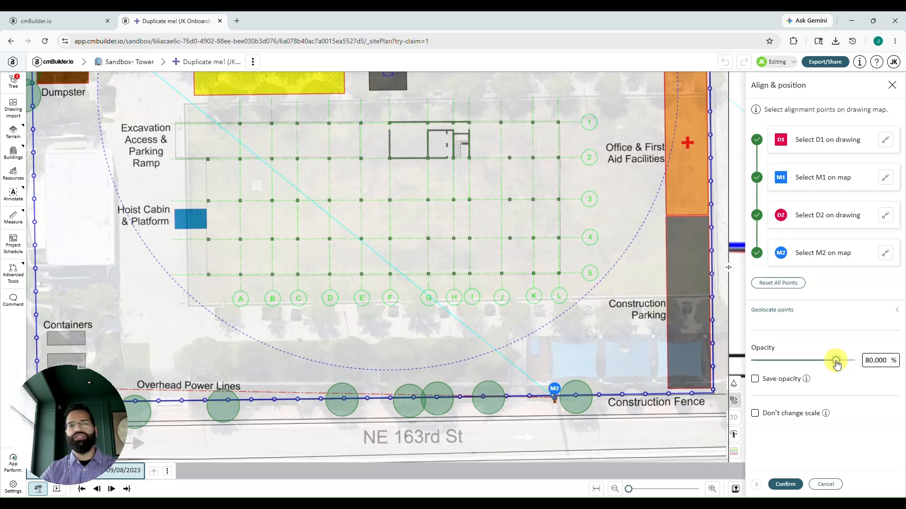
{"action": "mouse_move", "coordinate": [836, 361]}
{"action": "left_mouse_down"}
{"action": "mouse_move", "coordinate": [747, 362]}
{"action": "mouse_move", "coordinate": [821, 354]}
{"action": "left_mouse_up"}
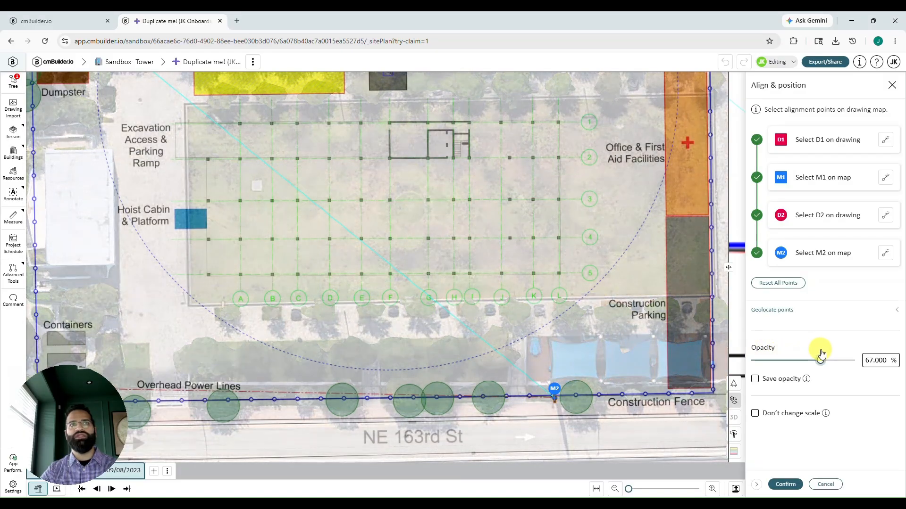
Reduce the drawing's opacity to 49% and compare its streetlights, driveways and trees with the map along NE 163rd St.
{"action": "scroll", "coordinate": [558, 289], "scroll_direction": "down", "scroll_amount": 5}
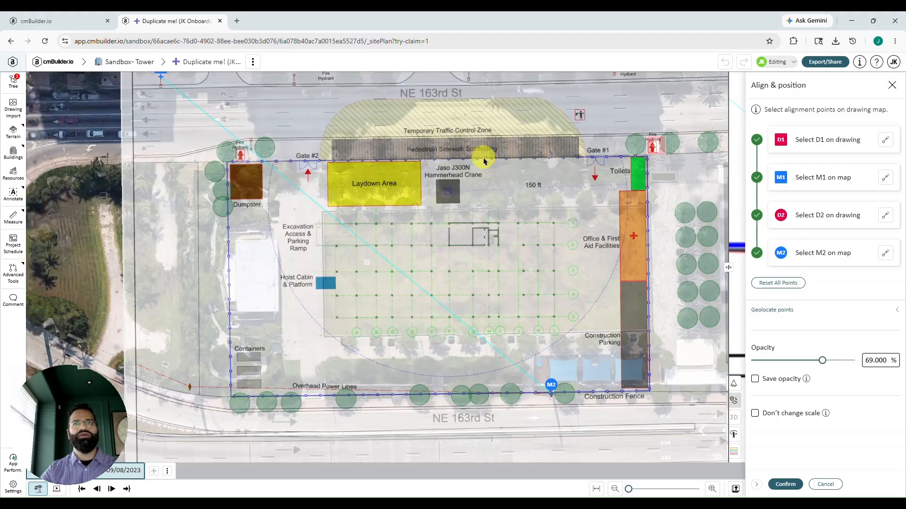
{"action": "scroll", "coordinate": [483, 161], "scroll_direction": "up", "scroll_amount": 3}
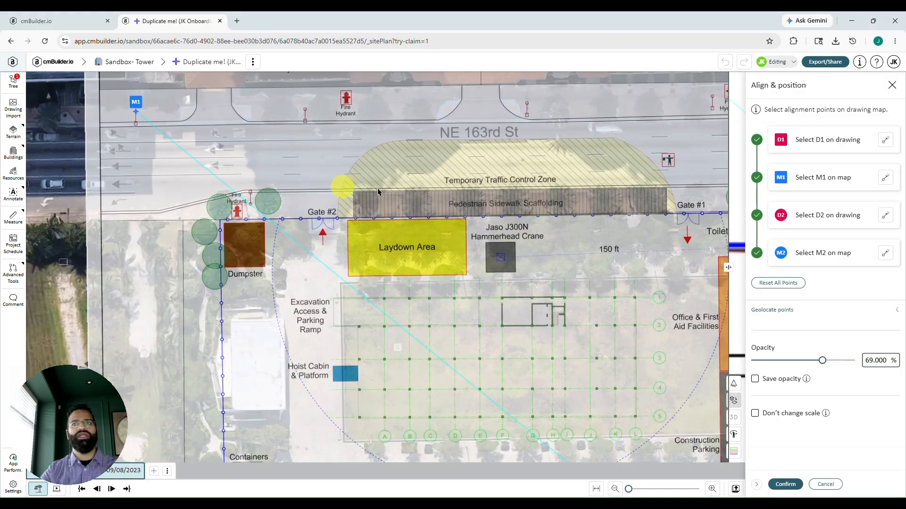
{"action": "scroll", "coordinate": [632, 191], "scroll_direction": "up", "scroll_amount": 4}
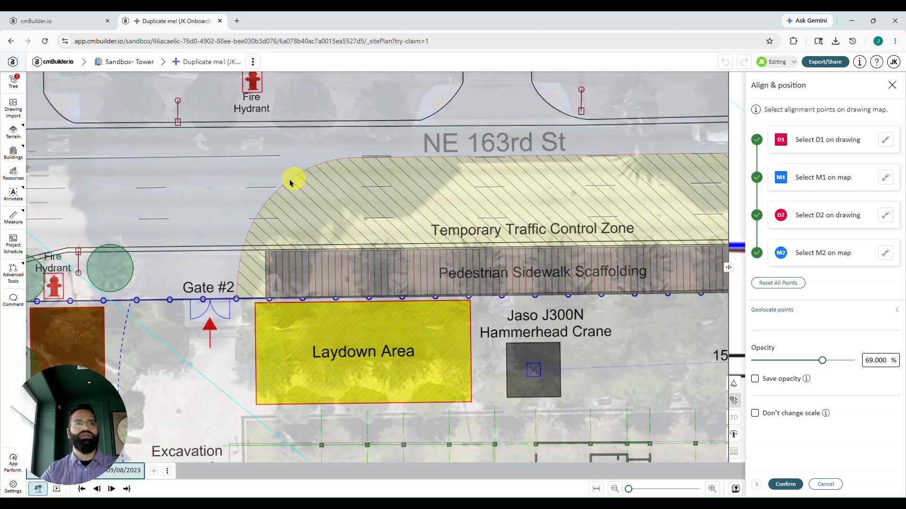
{"action": "left_click_drag", "start_coordinate": [290, 183], "coordinate": [360, 243]}
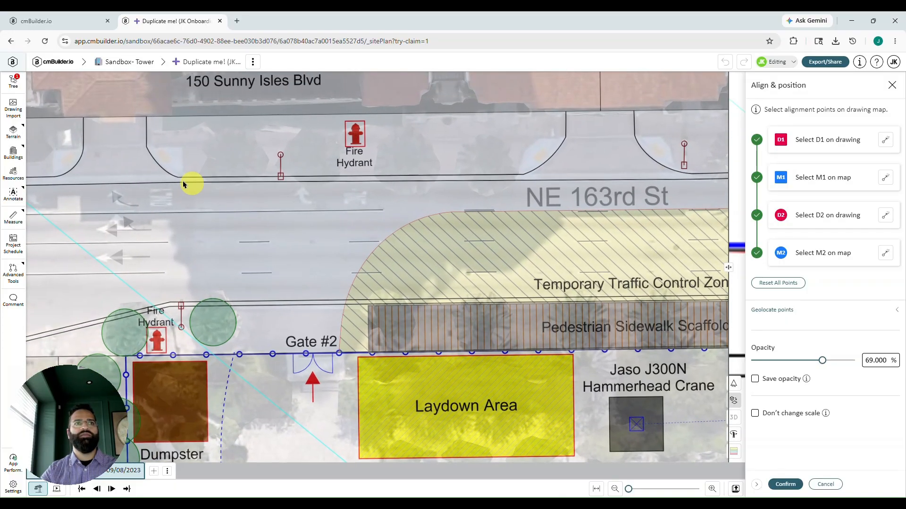
{"action": "mouse_move", "coordinate": [823, 361]}
{"action": "left_mouse_down"}
{"action": "mouse_move", "coordinate": [771, 361]}
{"action": "mouse_move", "coordinate": [848, 356]}
{"action": "mouse_move", "coordinate": [790, 357]}
{"action": "mouse_move", "coordinate": [829, 356]}
{"action": "mouse_move", "coordinate": [803, 360]}
{"action": "left_mouse_up"}
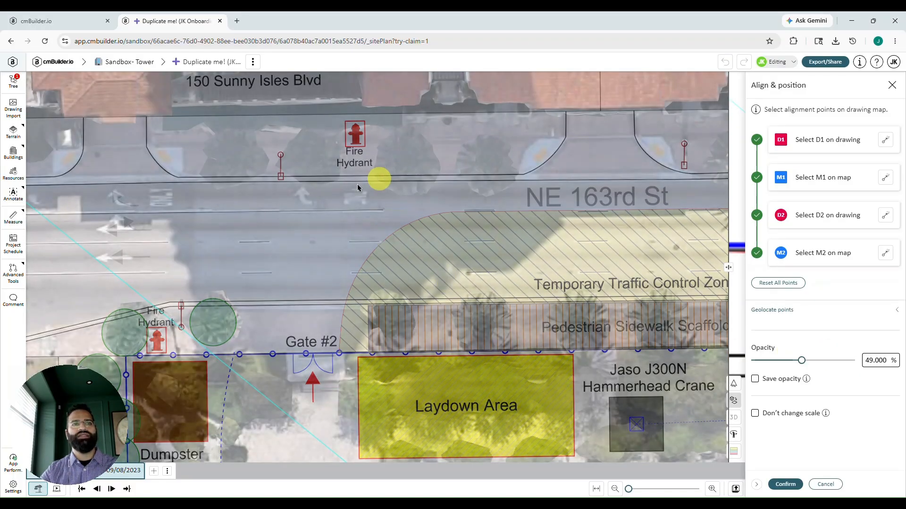
{"action": "scroll", "coordinate": [363, 193], "scroll_direction": "down", "scroll_amount": 3}
{"action": "left_click_drag", "start_coordinate": [530, 274], "coordinate": [358, 196]}
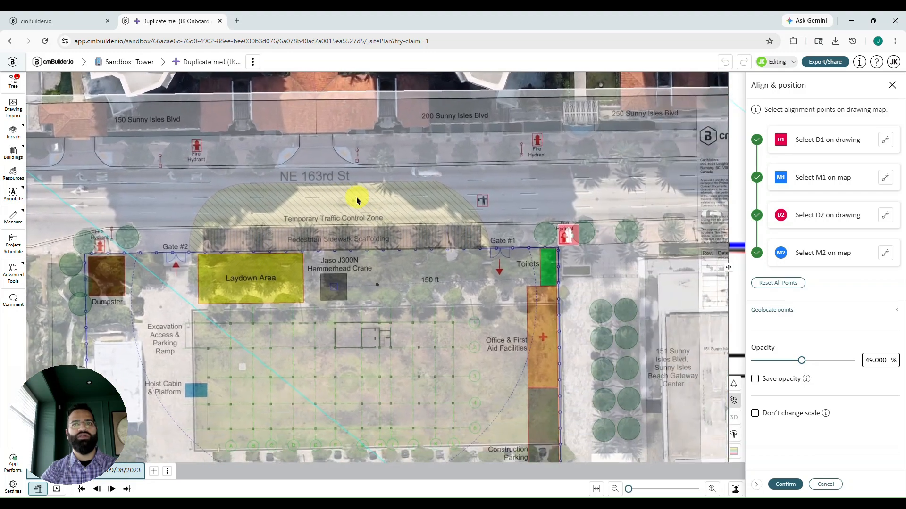
Set the drawing's opacity to 45% and compare its construction fence, trees and parking area with the map around the park lot.
{"action": "mouse_move", "coordinate": [632, 348]}
{"action": "left_mouse_down"}
{"action": "mouse_move", "coordinate": [606, 283]}
{"action": "mouse_move", "coordinate": [626, 247]}
{"action": "mouse_move", "coordinate": [586, 219]}
{"action": "mouse_move", "coordinate": [515, 203]}
{"action": "mouse_move", "coordinate": [481, 212]}
{"action": "left_mouse_up"}
{"action": "scroll", "coordinate": [461, 242], "scroll_direction": "up", "scroll_amount": 2}
{"action": "scroll", "coordinate": [500, 258], "scroll_direction": "up", "scroll_amount": 2}
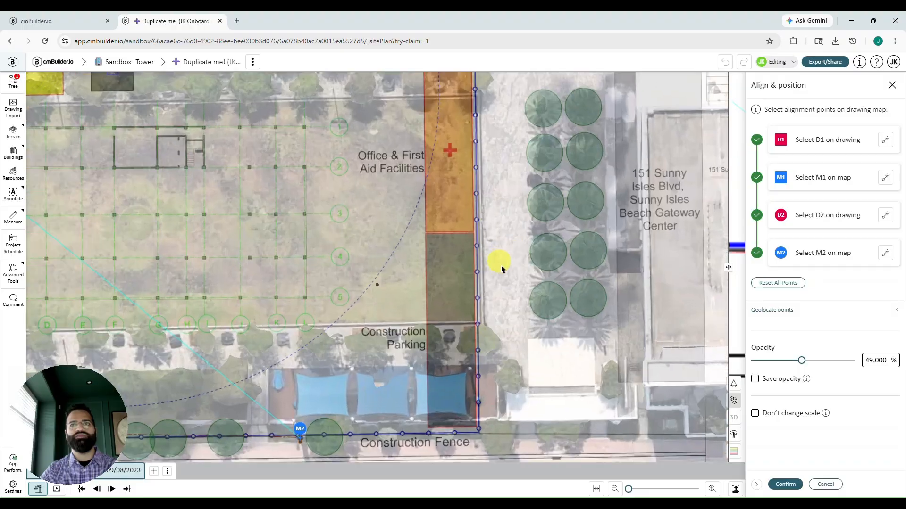
{"action": "left_click_drag", "start_coordinate": [540, 278], "coordinate": [427, 271]}
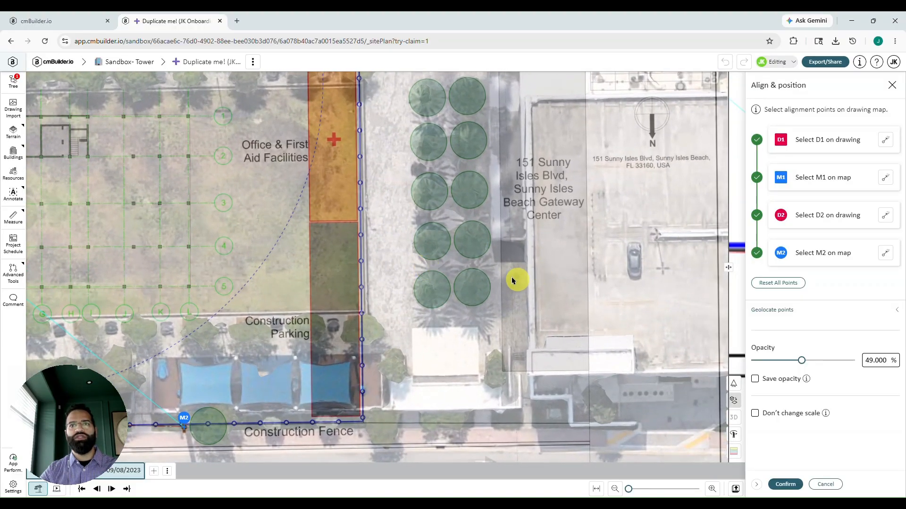
{"action": "left_click_drag", "start_coordinate": [512, 279], "coordinate": [498, 343]}
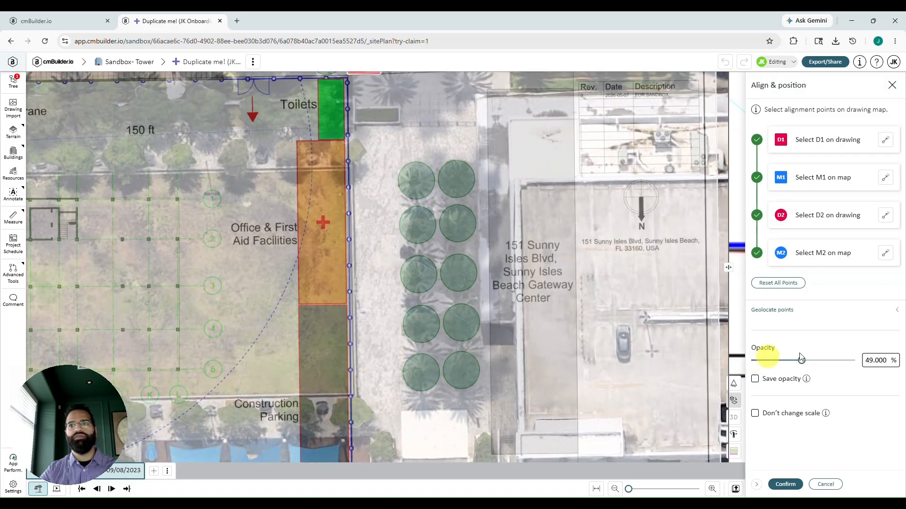
{"action": "mouse_move", "coordinate": [801, 363]}
{"action": "left_mouse_down"}
{"action": "mouse_move", "coordinate": [753, 361]}
{"action": "mouse_move", "coordinate": [830, 361]}
{"action": "mouse_move", "coordinate": [767, 358]}
{"action": "mouse_move", "coordinate": [794, 350]}
{"action": "mouse_move", "coordinate": [798, 360]}
{"action": "left_mouse_up"}
{"action": "mouse_move", "coordinate": [434, 313]}
{"action": "left_mouse_down"}
{"action": "mouse_move", "coordinate": [657, 317]}
{"action": "mouse_move", "coordinate": [766, 289]}
{"action": "left_mouse_up"}
{"action": "right_click", "coordinate": [767, 290]}
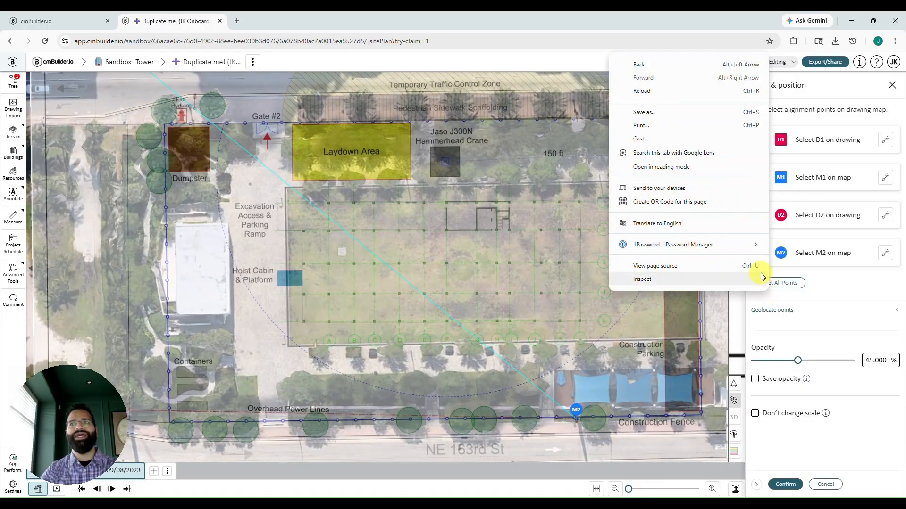
{"action": "left_click", "coordinate": [544, 61]}
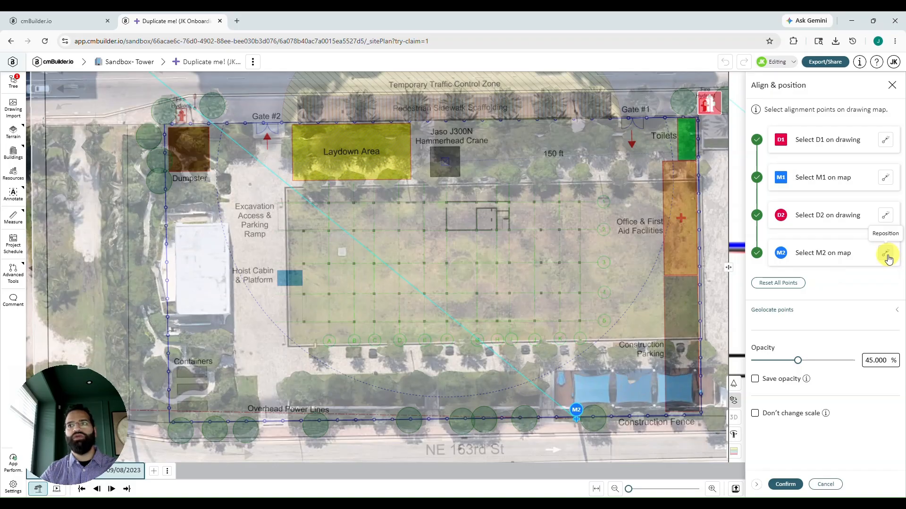
Reposition alignment point M1 on the map to a spot in the NE 163rd St roadway, just north of the dumpster.
{"action": "left_click", "coordinate": [887, 180]}
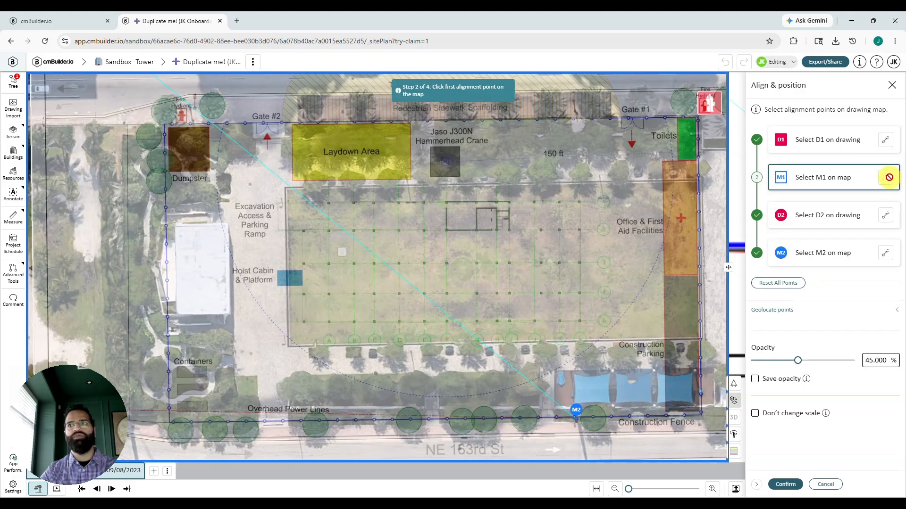
{"action": "left_click_drag", "start_coordinate": [178, 136], "coordinate": [281, 234]}
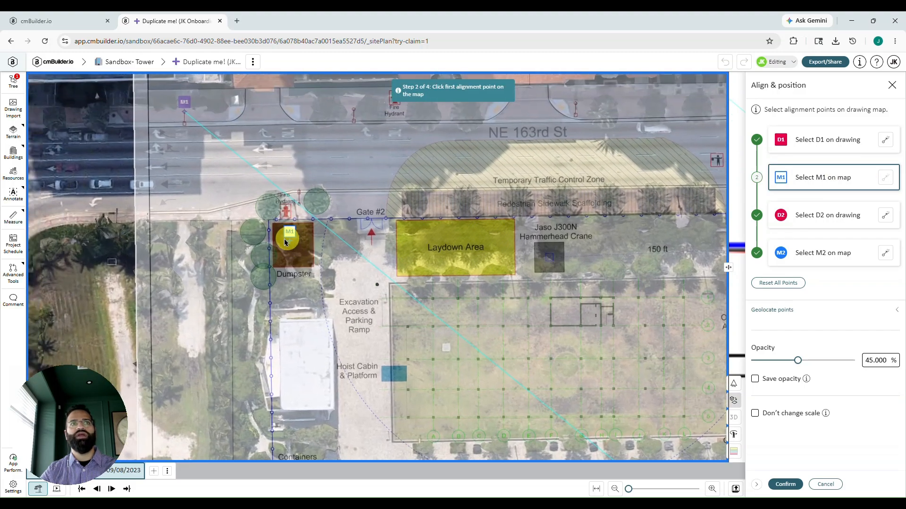
{"action": "left_click", "coordinate": [304, 123]}
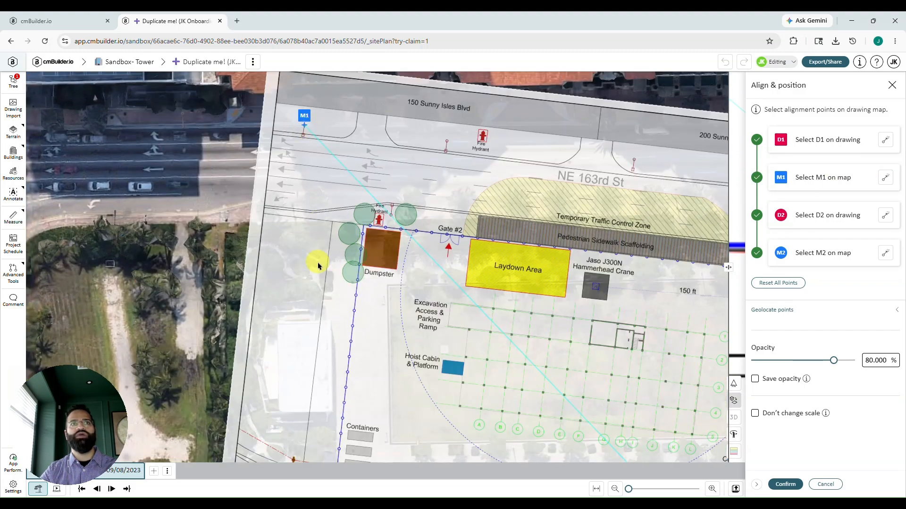
Move point M1 back to the streetlight on the far sidewalk of NE 163rd St, just west of the 150 Sunny Isles Blvd driveway.
{"action": "scroll", "coordinate": [207, 191], "scroll_direction": "up", "scroll_amount": 5}
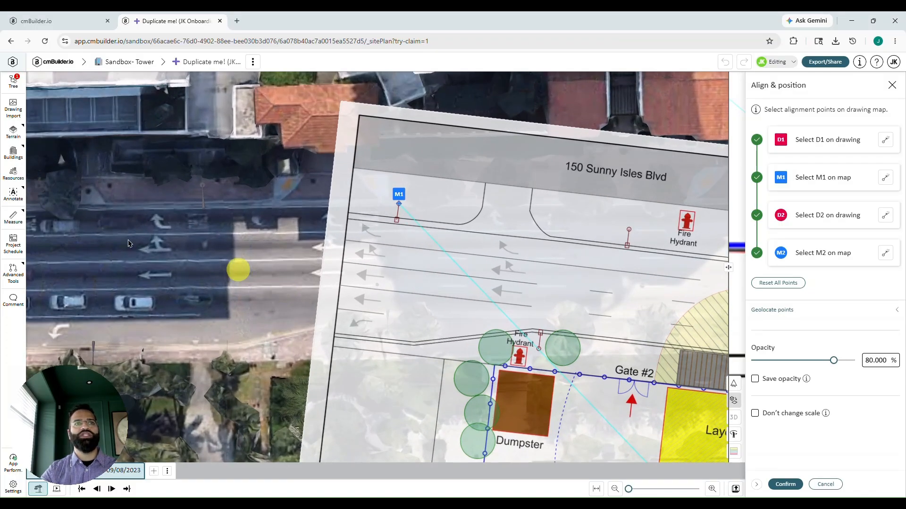
{"action": "scroll", "coordinate": [226, 269], "scroll_direction": "up", "scroll_amount": 3}
{"action": "left_click_drag", "start_coordinate": [191, 268], "coordinate": [292, 335]}
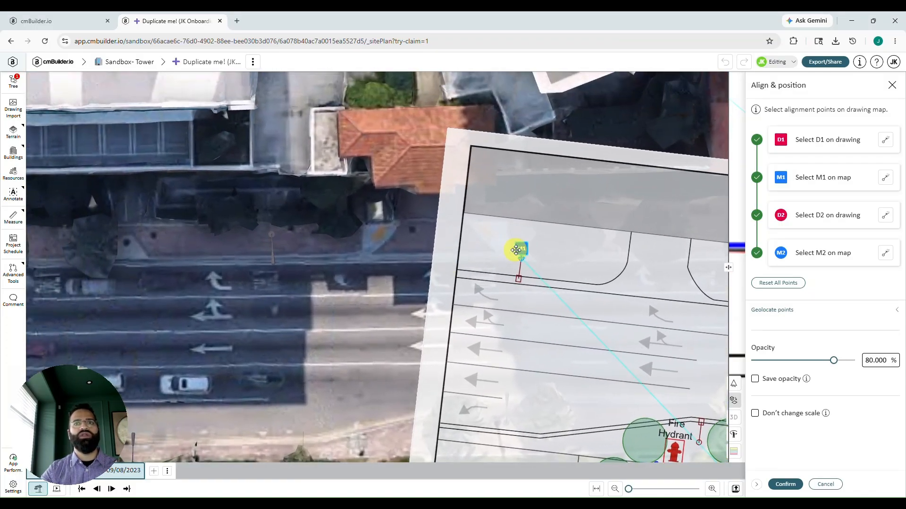
{"action": "left_click_drag", "start_coordinate": [513, 247], "coordinate": [269, 226]}
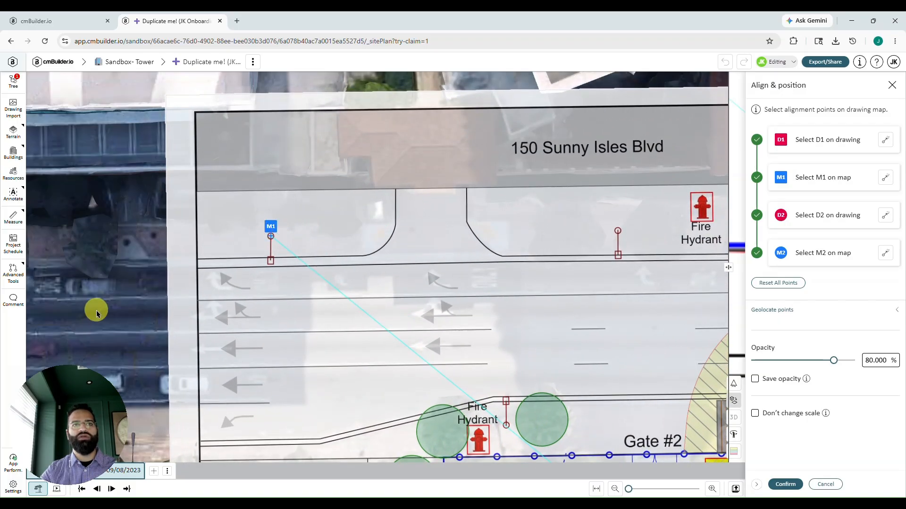
Reduce the realigned drawing's opacity to 45%, check its overall fit on the map and confirm the alignment.
{"action": "left_click_drag", "start_coordinate": [833, 361], "coordinate": [801, 361]}
{"action": "scroll", "coordinate": [531, 357], "scroll_direction": "down", "scroll_amount": 5}
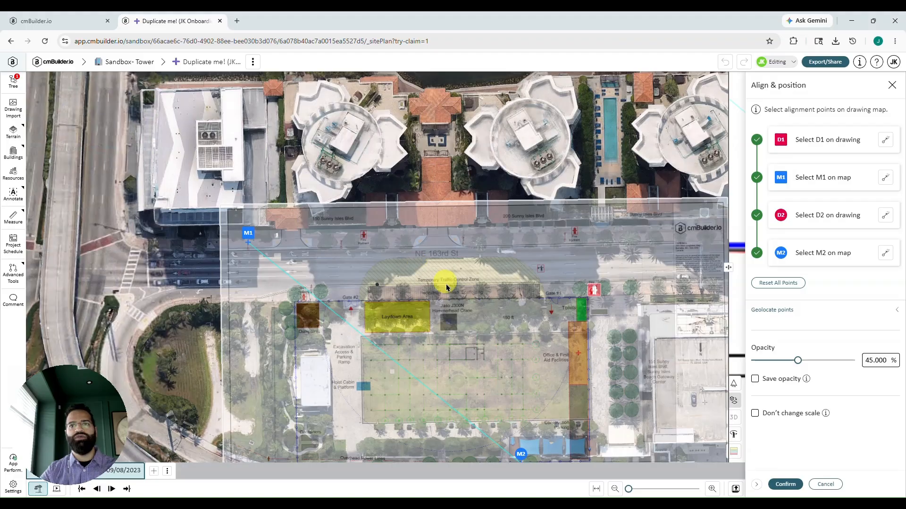
{"action": "mouse_move", "coordinate": [482, 275]}
{"action": "left_mouse_down"}
{"action": "mouse_move", "coordinate": [420, 235]}
{"action": "mouse_move", "coordinate": [443, 202]}
{"action": "left_mouse_up"}
{"action": "scroll", "coordinate": [443, 202], "scroll_direction": "down", "scroll_amount": 1}
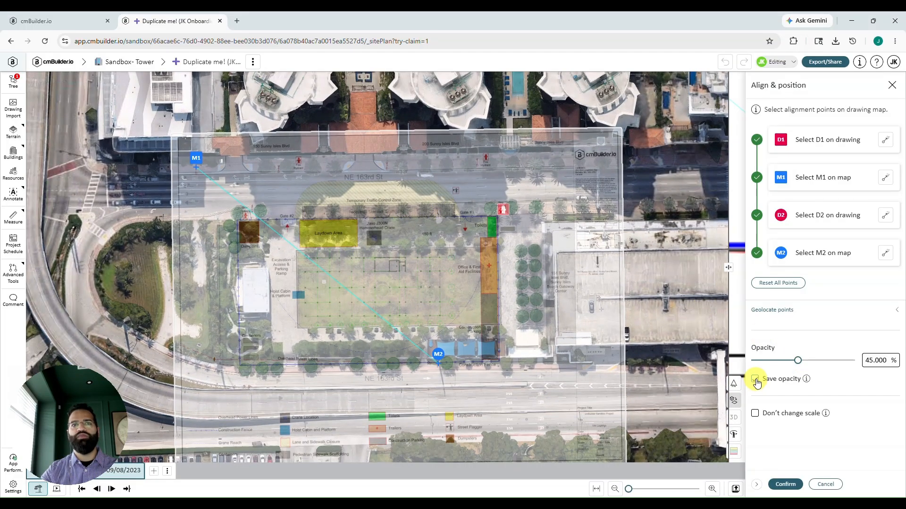
{"action": "left_click", "coordinate": [784, 485]}
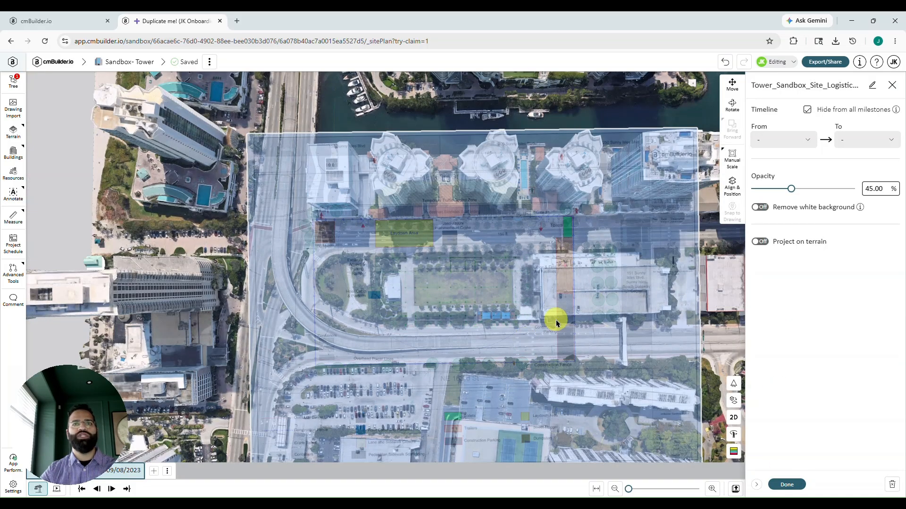
Tilt the site into a 3D view and project the site logistics drawing onto the terrain.
{"action": "scroll", "coordinate": [556, 321], "scroll_direction": "down", "scroll_amount": 1}
{"action": "mouse_move", "coordinate": [230, 402]}
{"action": "right_mouse_down"}
{"action": "mouse_move", "coordinate": [400, 318]}
{"action": "mouse_move", "coordinate": [355, 403]}
{"action": "mouse_move", "coordinate": [355, 270]}
{"action": "mouse_move", "coordinate": [486, 356]}
{"action": "mouse_move", "coordinate": [469, 349]}
{"action": "mouse_move", "coordinate": [475, 355]}
{"action": "mouse_move", "coordinate": [461, 384]}
{"action": "mouse_move", "coordinate": [398, 391]}
{"action": "right_mouse_up"}
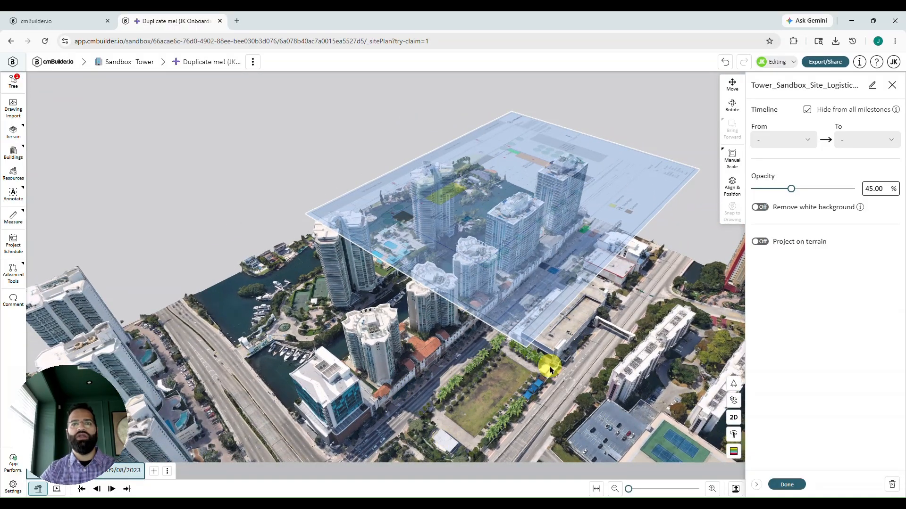
{"action": "left_click", "coordinate": [759, 241]}
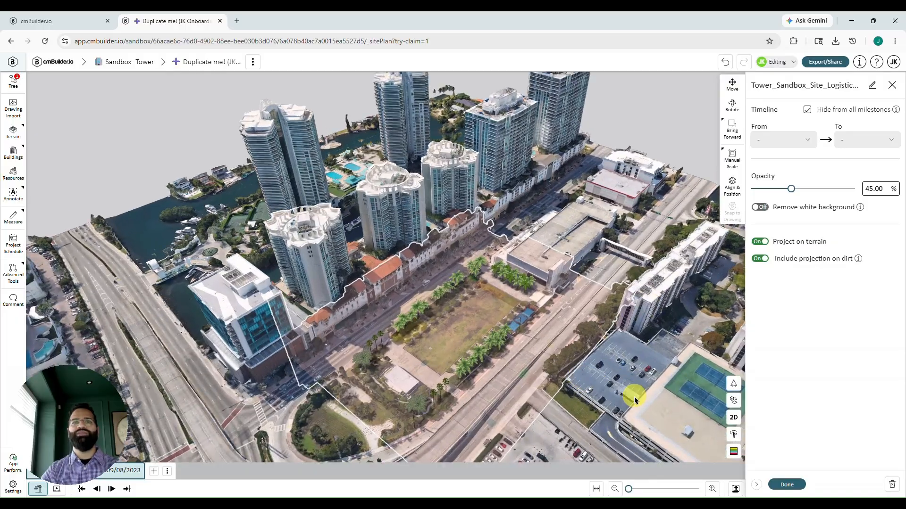
{"action": "left_click_drag", "start_coordinate": [634, 397], "coordinate": [545, 356]}
{"action": "scroll", "coordinate": [544, 356], "scroll_direction": "up", "scroll_amount": 3}
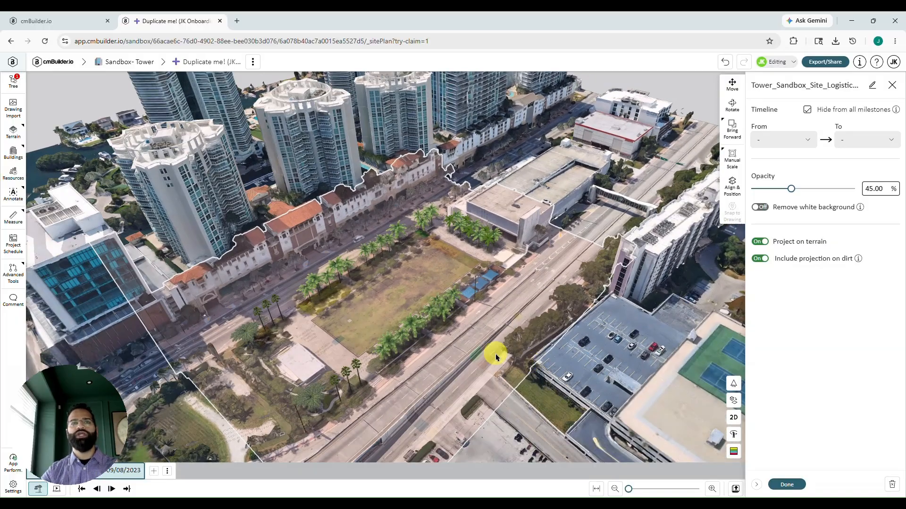
{"action": "right_click_drag", "start_coordinate": [592, 379], "coordinate": [530, 387]}
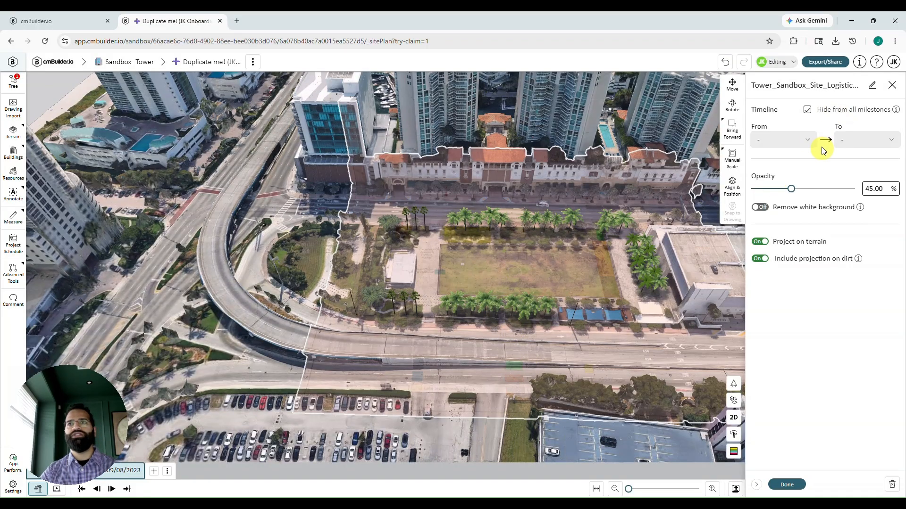
Temporarily show the site logistics drawing on the terrain, finish editing it and deselect it.
{"action": "right_click", "coordinate": [482, 260]}
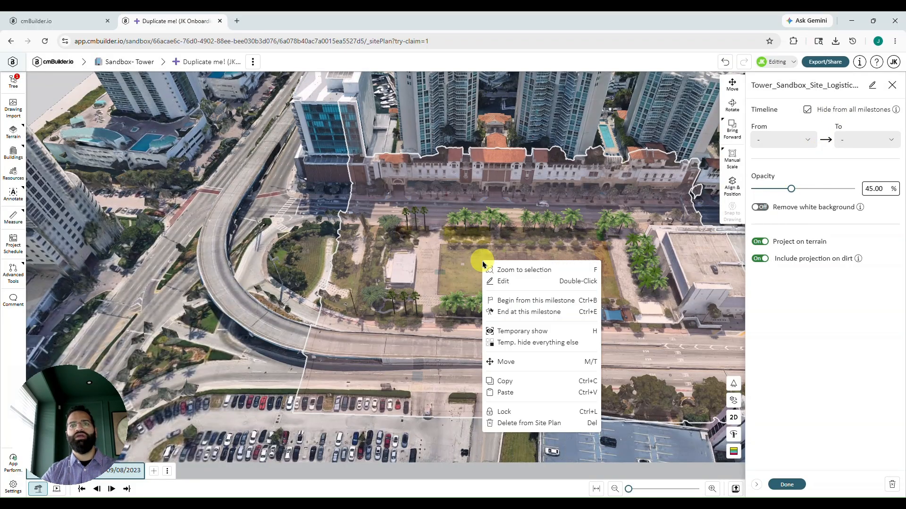
{"action": "left_click", "coordinate": [500, 332]}
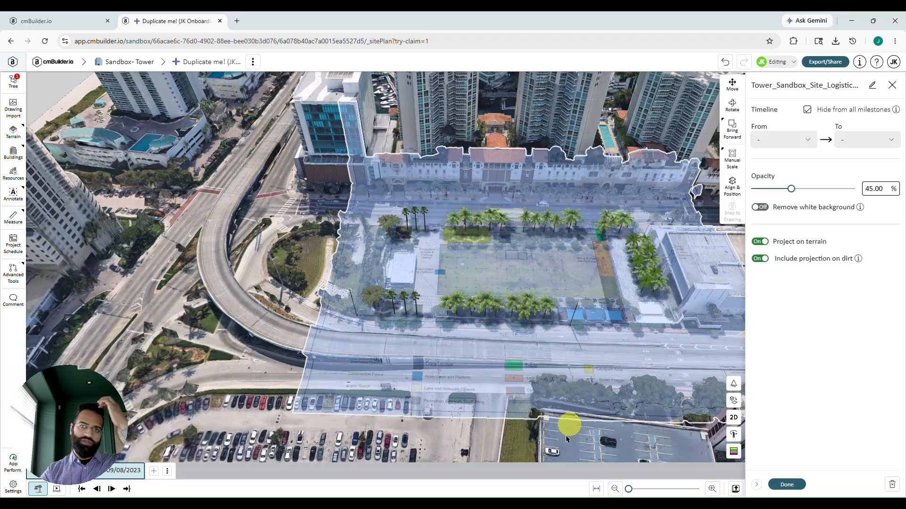
{"action": "left_click_drag", "start_coordinate": [555, 432], "coordinate": [484, 433]}
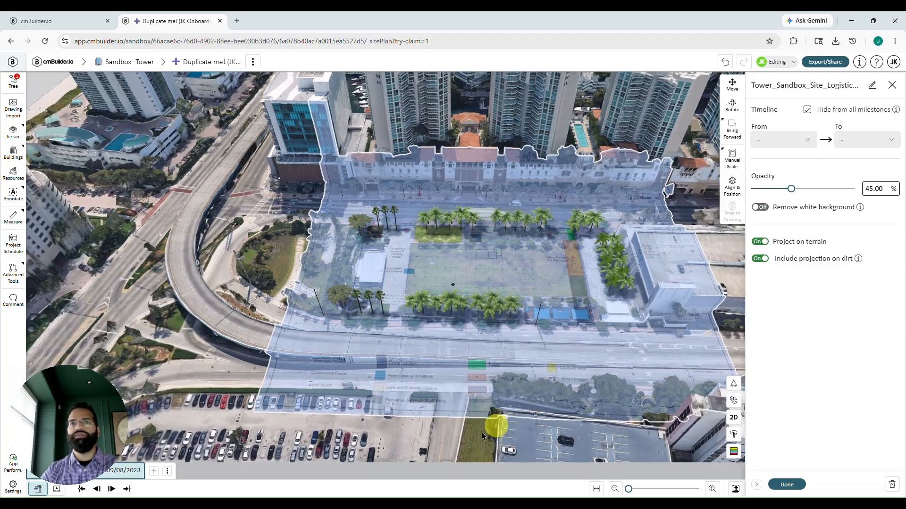
{"action": "scroll", "coordinate": [485, 434], "scroll_direction": "up", "scroll_amount": 4}
{"action": "right_click_drag", "start_coordinate": [463, 418], "coordinate": [468, 400]}
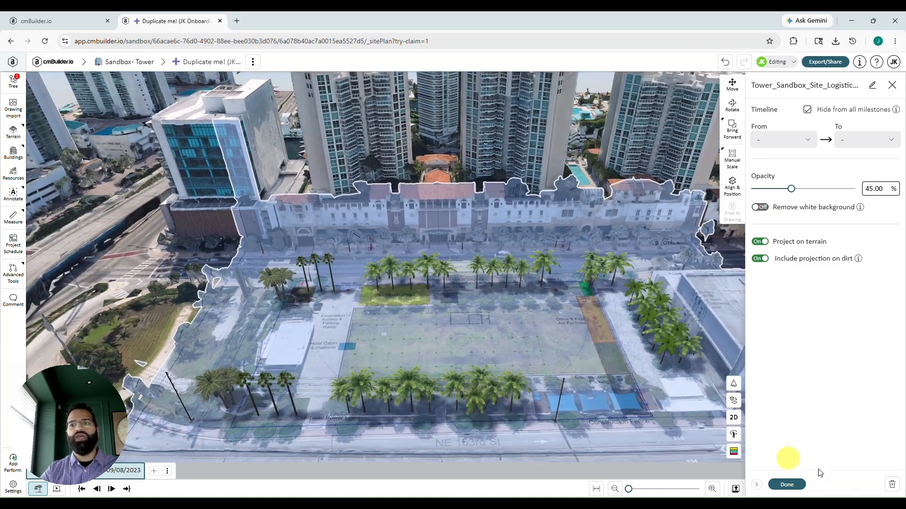
{"action": "left_click", "coordinate": [787, 486]}
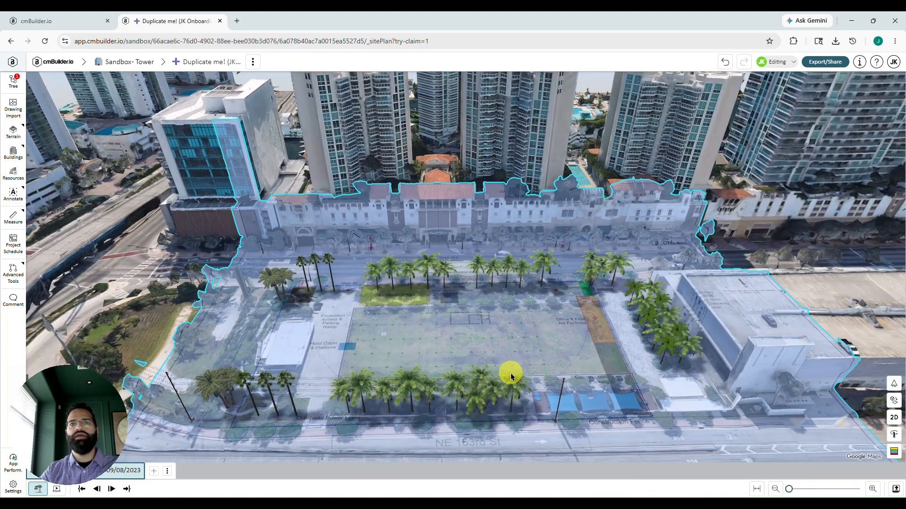
{"action": "left_click", "coordinate": [769, 249]}
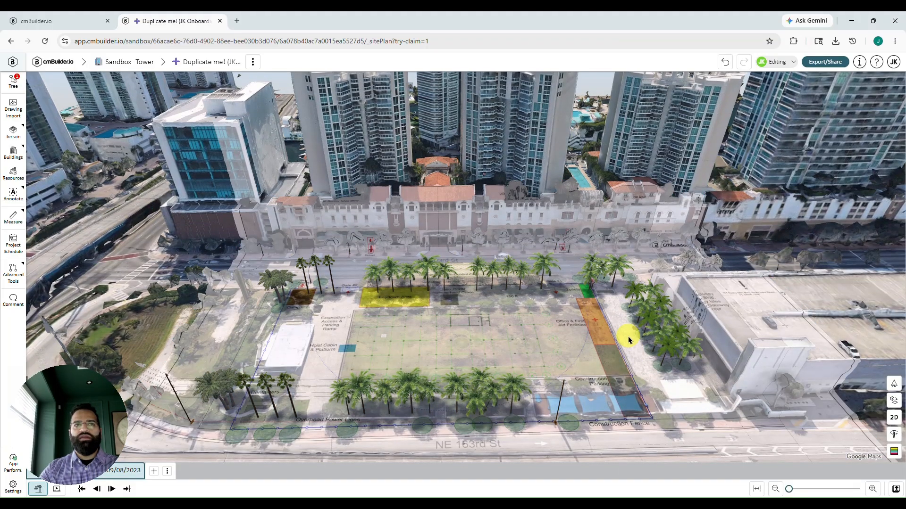
Lock the site logistics drawing against accidental changes and deselect it.
{"action": "left_click", "coordinate": [450, 348]}
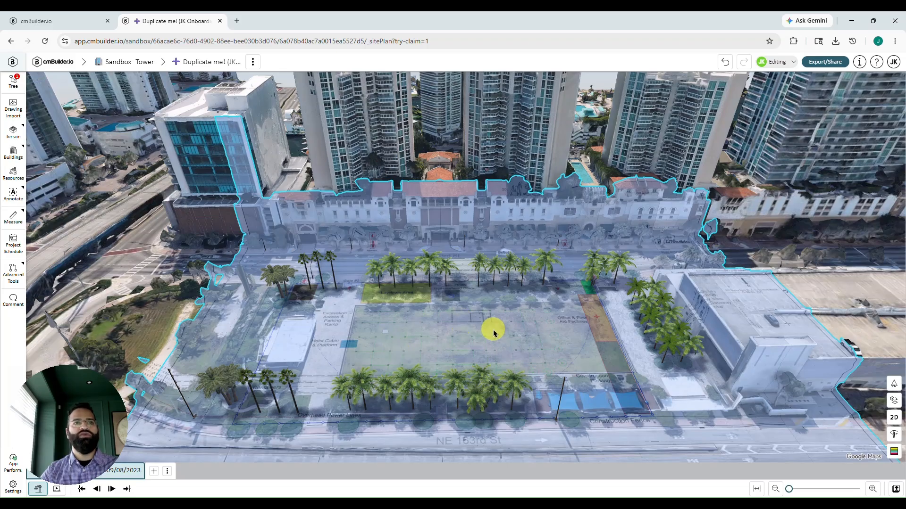
{"action": "right_click", "coordinate": [448, 321]}
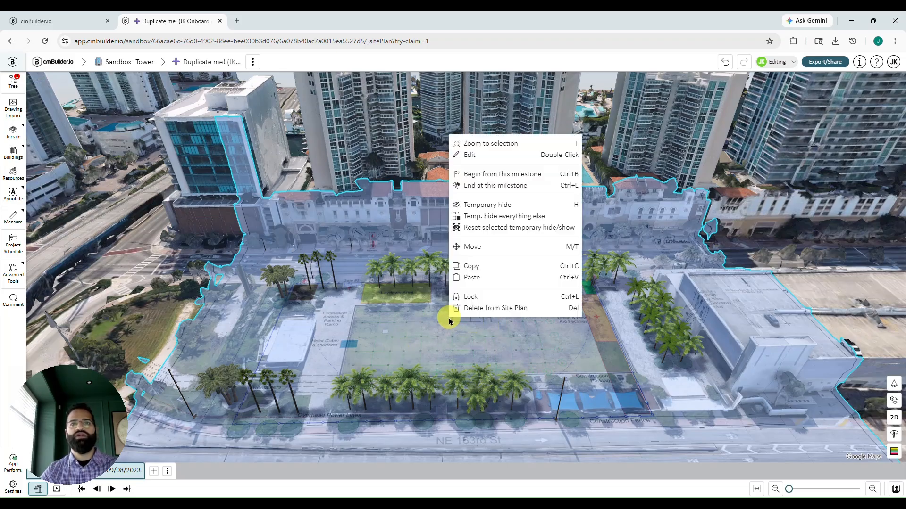
{"action": "left_click", "coordinate": [483, 301]}
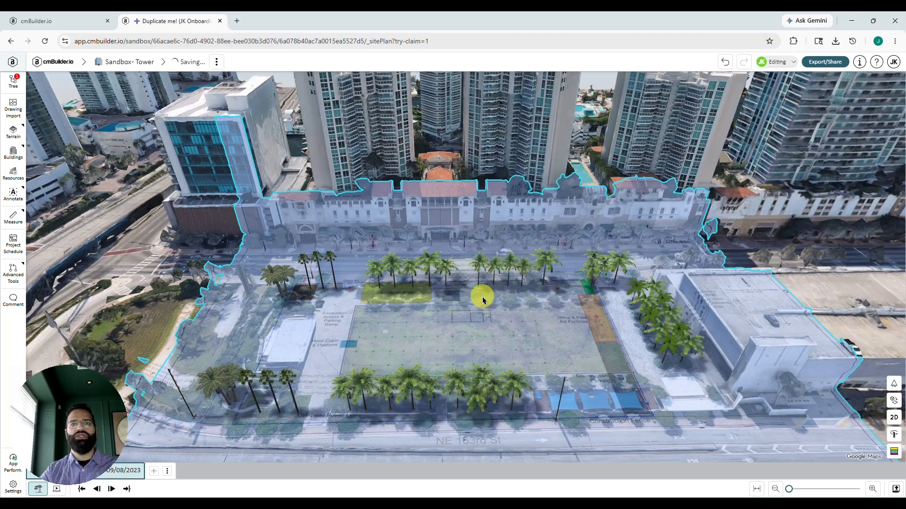
{"action": "left_click", "coordinate": [739, 248]}
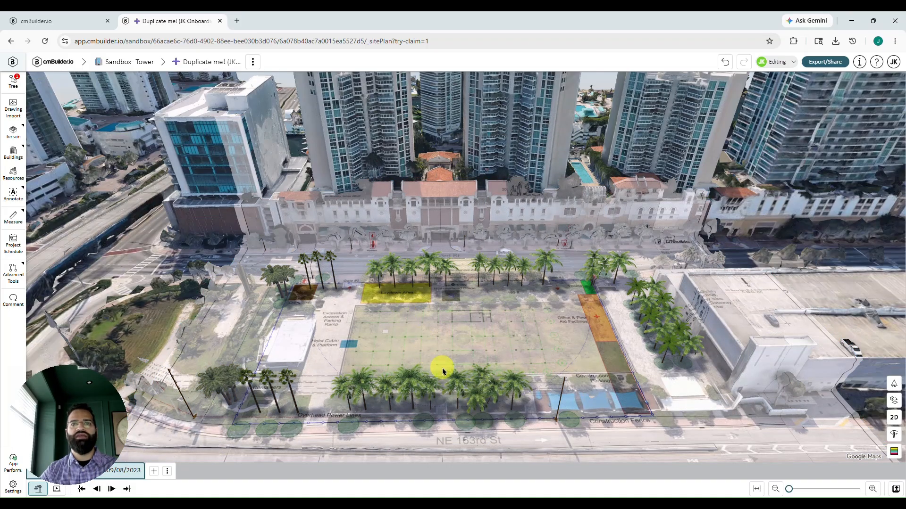
Temporarily hide the locked site logistics drawing and collapse all groups in the object tree.
{"action": "right_click", "coordinate": [434, 298]}
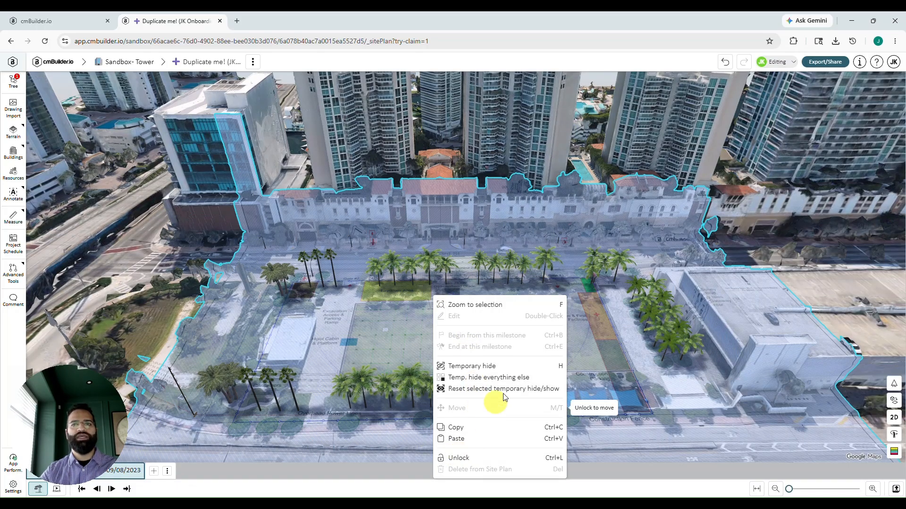
{"action": "left_click", "coordinate": [509, 366]}
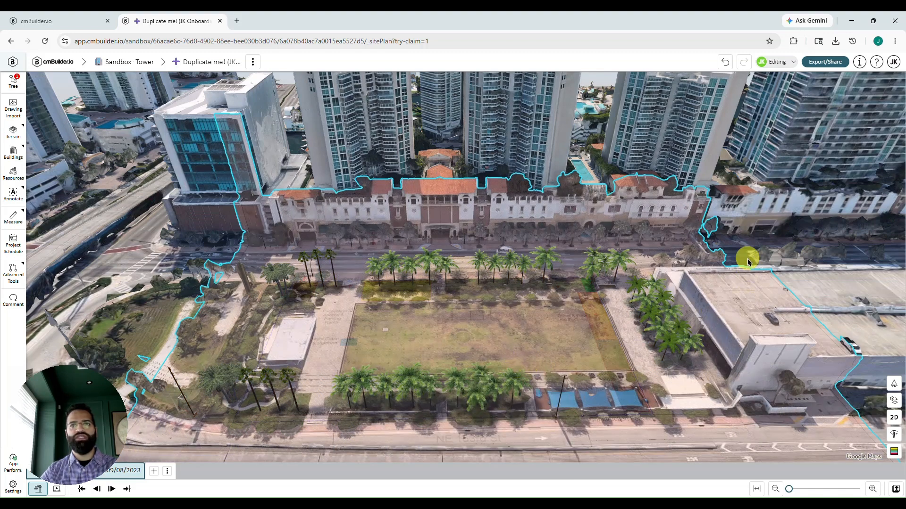
{"action": "left_click", "coordinate": [13, 85]}
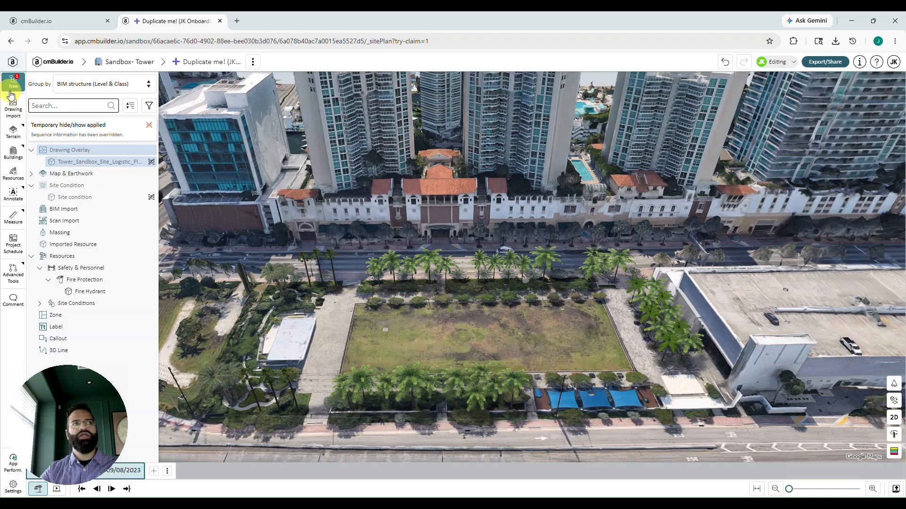
{"action": "left_click", "coordinate": [130, 106]}
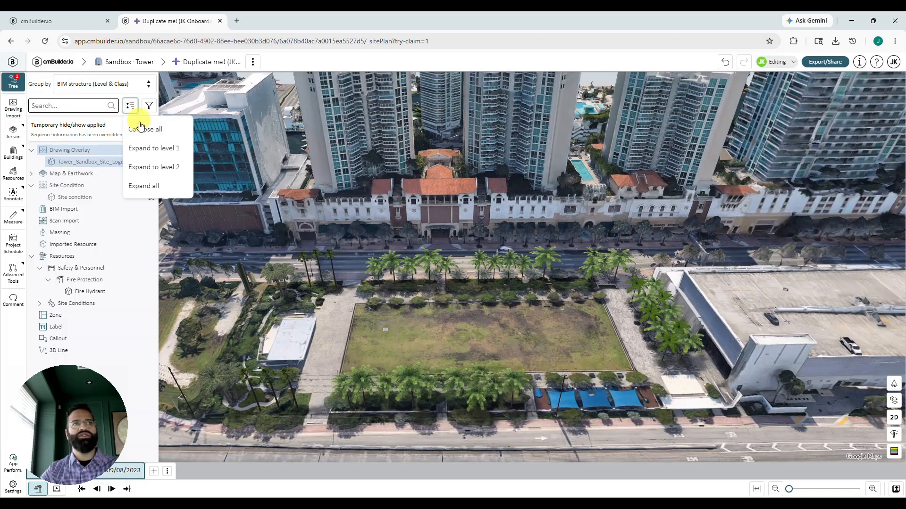
{"action": "left_click", "coordinate": [150, 129]}
{"action": "left_click", "coordinate": [13, 81]}
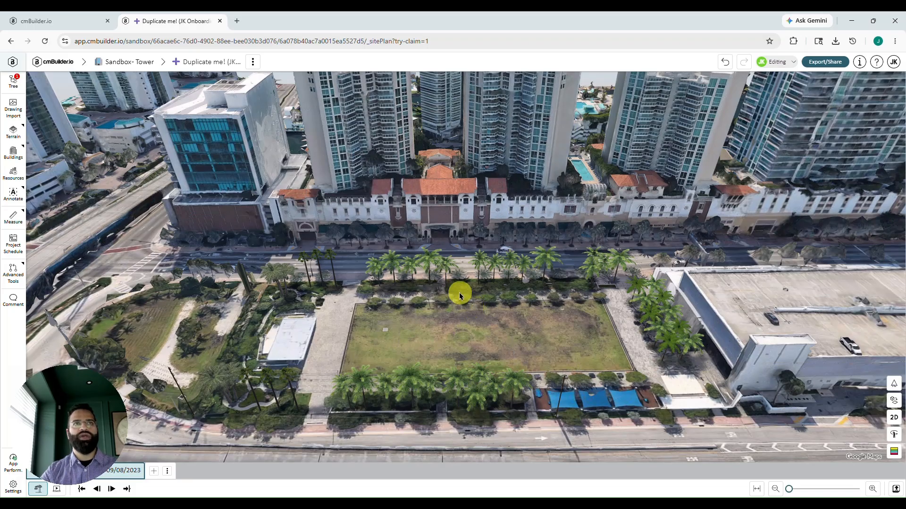
Show the Tower_Sandbox_Site_Logistic_Plan.pdf drawing again through the scenario's drawing visibility options.
{"action": "left_click", "coordinate": [255, 63]}
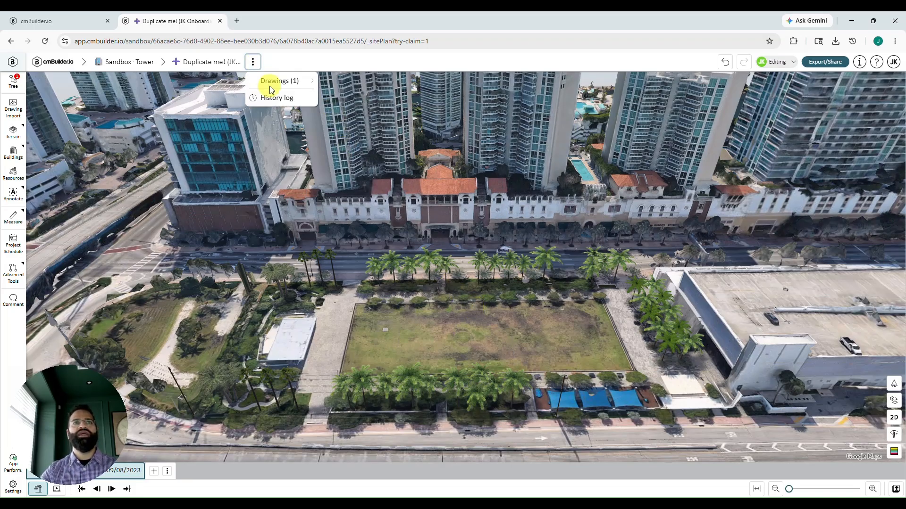
{"action": "mouse_move", "coordinate": [271, 86]}
{"action": "left_click", "coordinate": [367, 92]}
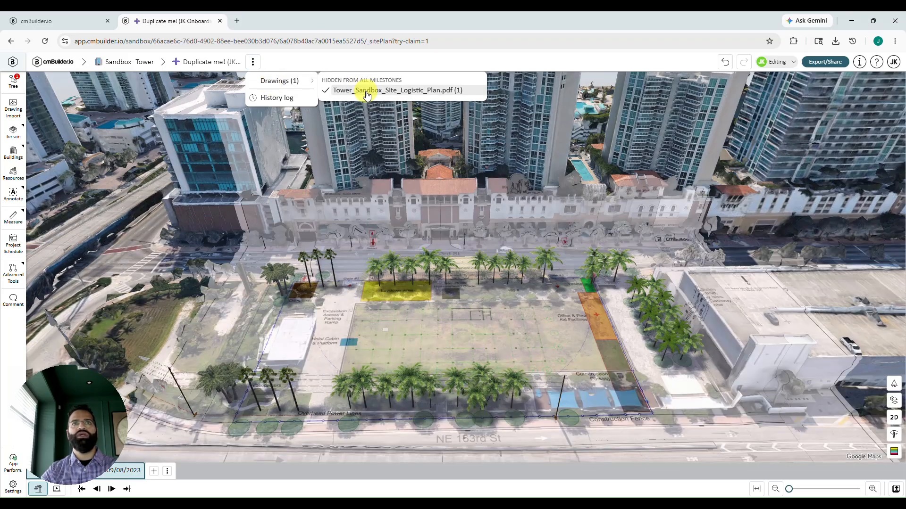
Toggle the visibility of the Tower_Sandbox_Site_Logistic_Plan.pdf drawing off and on repeatedly, leaving it shown.
{"action": "left_click", "coordinate": [367, 92]}
{"action": "left_click", "coordinate": [367, 93]}
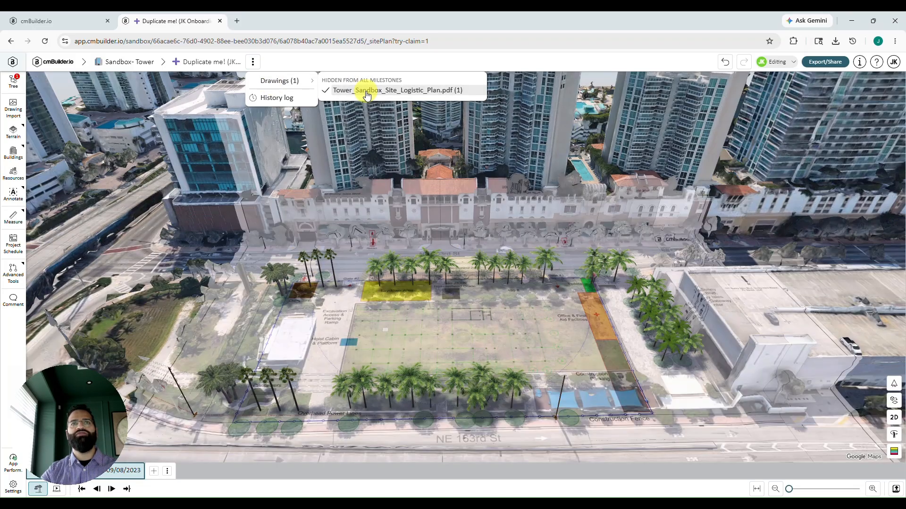
{"action": "left_click", "coordinate": [367, 93]}
{"action": "left_click", "coordinate": [367, 93]}
Expand the Drawing Overlay group in the object tree, check the drawing's context options and inspect the drawing on the terrain.
{"action": "left_click", "coordinate": [13, 81]}
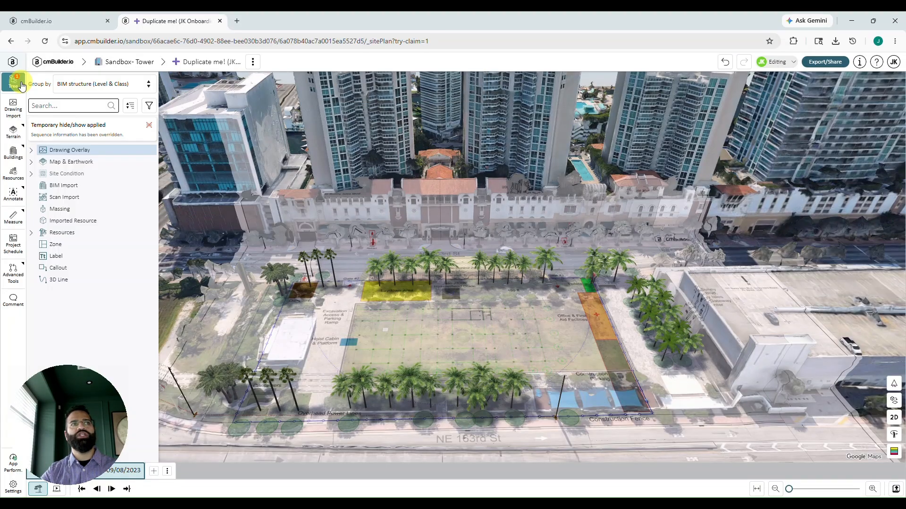
{"action": "left_click", "coordinate": [31, 150]}
{"action": "right_click", "coordinate": [77, 163]}
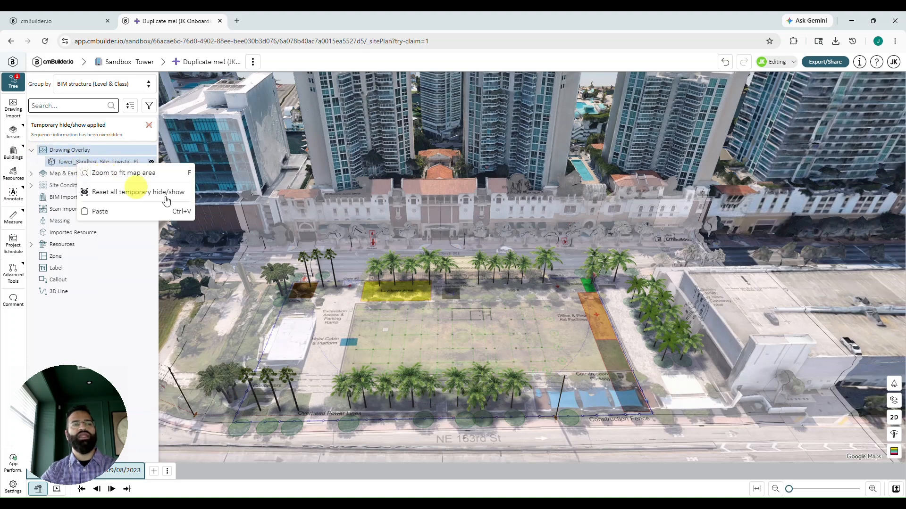
{"action": "left_click", "coordinate": [422, 163]}
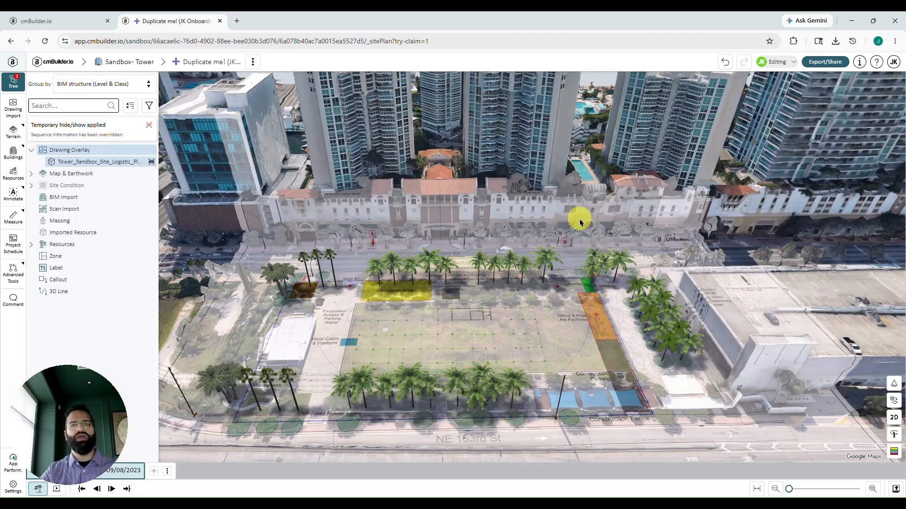
{"action": "scroll", "coordinate": [574, 222], "scroll_direction": "down", "scroll_amount": 1}
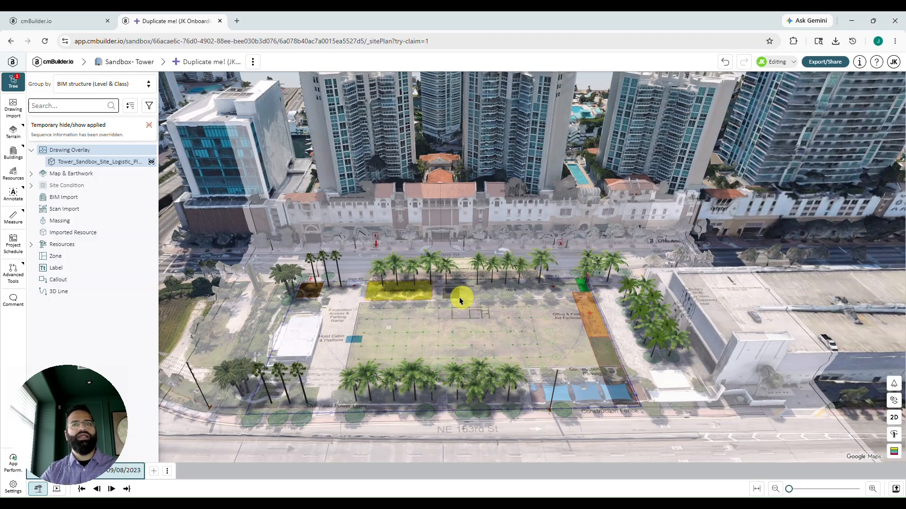
{"action": "scroll", "coordinate": [472, 334], "scroll_direction": "up", "scroll_amount": 2}
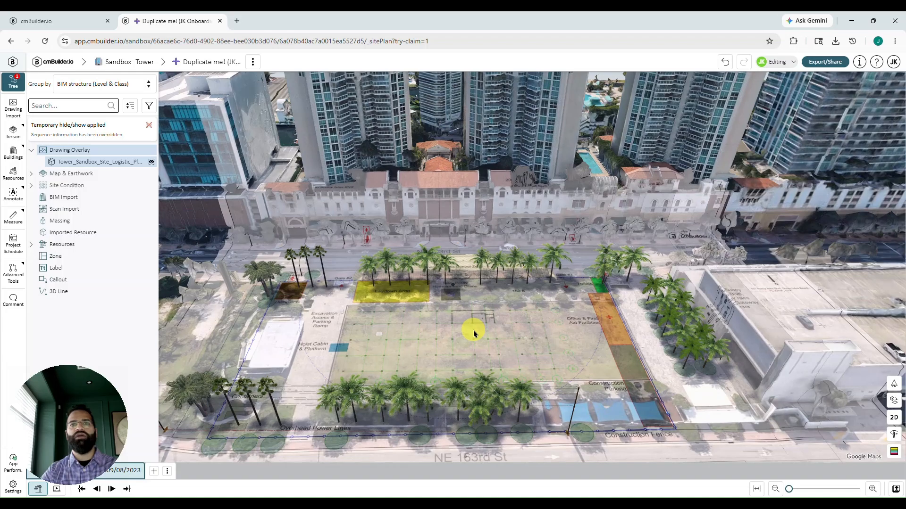
{"action": "scroll", "coordinate": [471, 338], "scroll_direction": "up", "scroll_amount": 3}
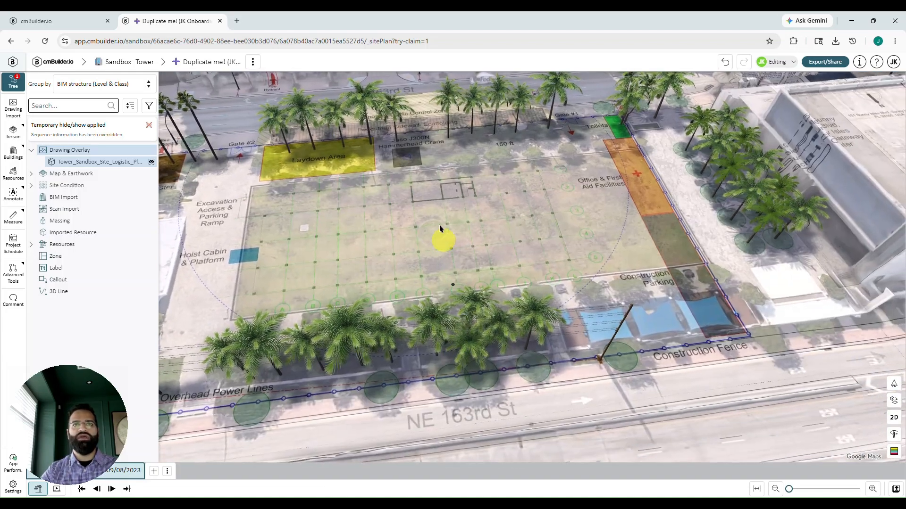
{"action": "left_click_drag", "start_coordinate": [440, 229], "coordinate": [400, 155]}
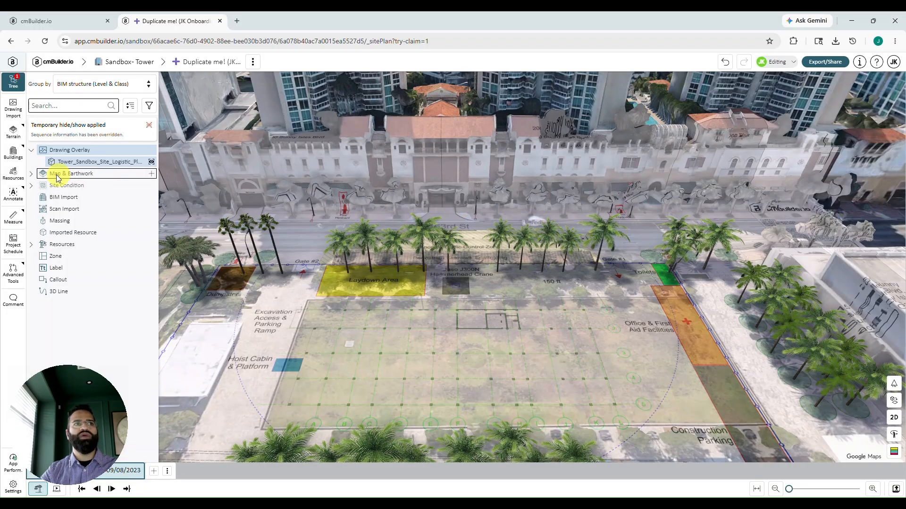
Open the resource library and list the Fixed Cranes within the Equipment & Vehicles category.
{"action": "left_click", "coordinate": [13, 173]}
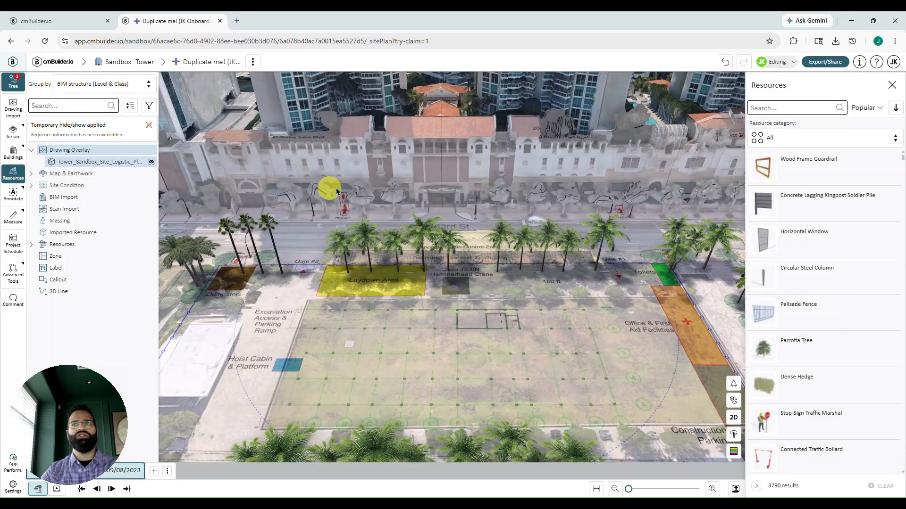
{"action": "left_click", "coordinate": [766, 137]}
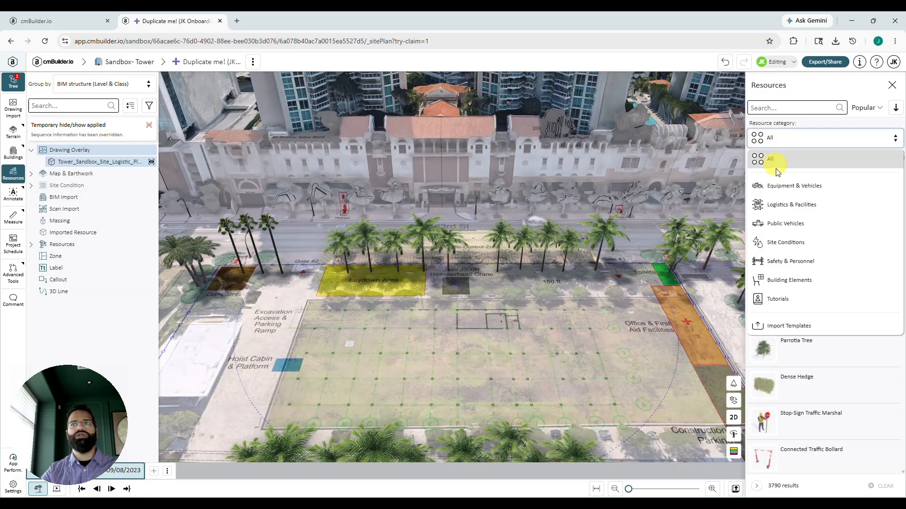
{"action": "left_click", "coordinate": [778, 185]}
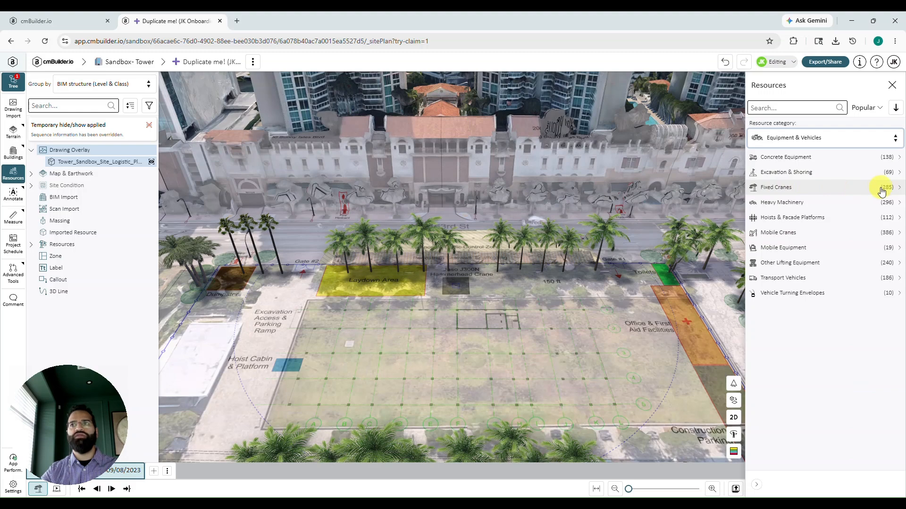
{"action": "left_click", "coordinate": [852, 188]}
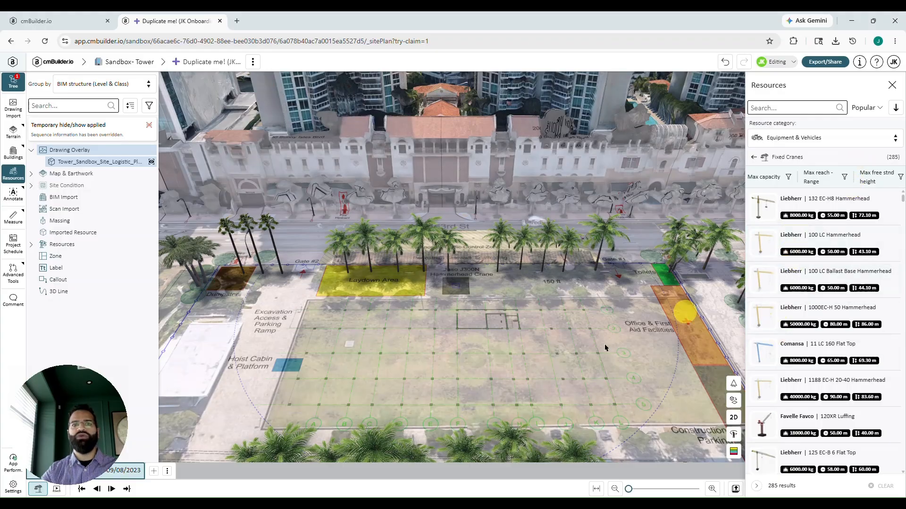
Check the hammerhead crane's planned reach on the drawing and filter the fixed cranes to a maximum reach of 25.50 to 62.00 m.
{"action": "mouse_move", "coordinate": [513, 381]}
{"action": "left_mouse_down"}
{"action": "mouse_move", "coordinate": [384, 314]}
{"action": "mouse_move", "coordinate": [433, 313]}
{"action": "mouse_move", "coordinate": [435, 370]}
{"action": "mouse_move", "coordinate": [572, 186]}
{"action": "left_mouse_up"}
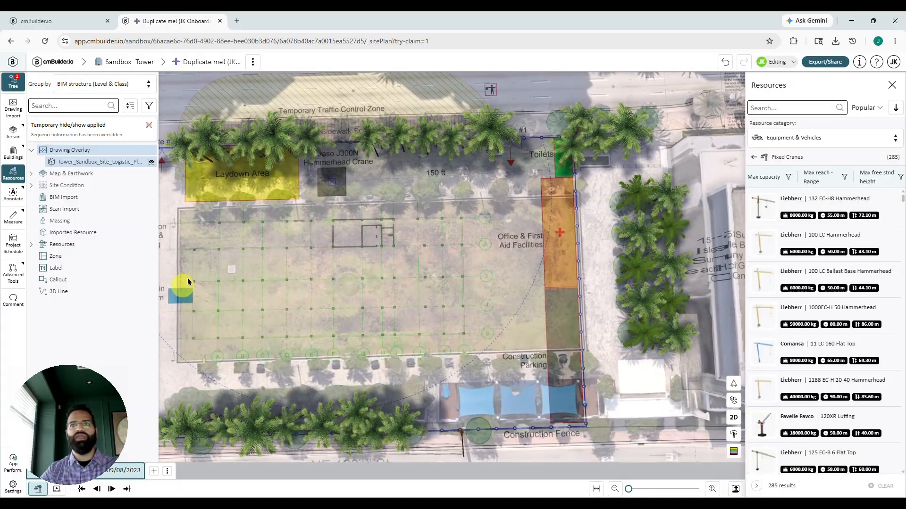
{"action": "left_click_drag", "start_coordinate": [188, 282], "coordinate": [226, 249]}
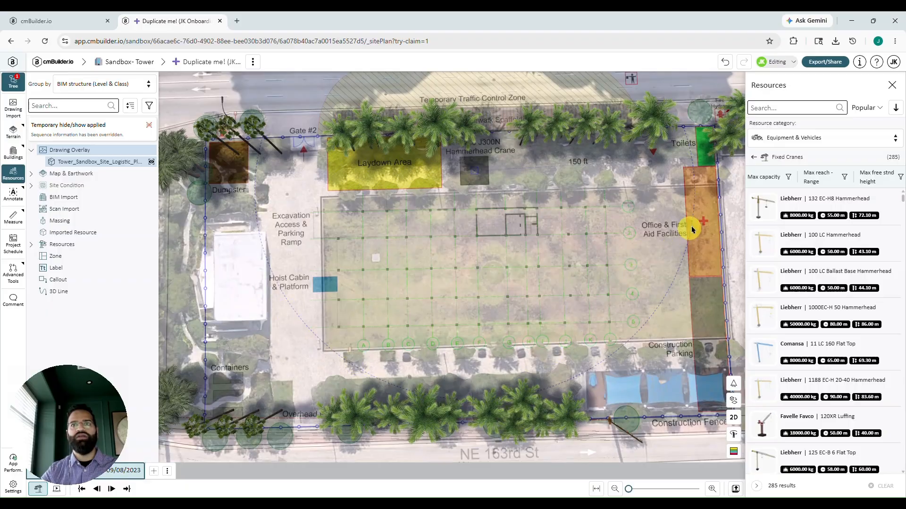
{"action": "scroll", "coordinate": [605, 232], "scroll_direction": "up", "scroll_amount": 3}
{"action": "left_click_drag", "start_coordinate": [605, 233], "coordinate": [508, 272]}
{"action": "scroll", "coordinate": [509, 275], "scroll_direction": "up", "scroll_amount": 1}
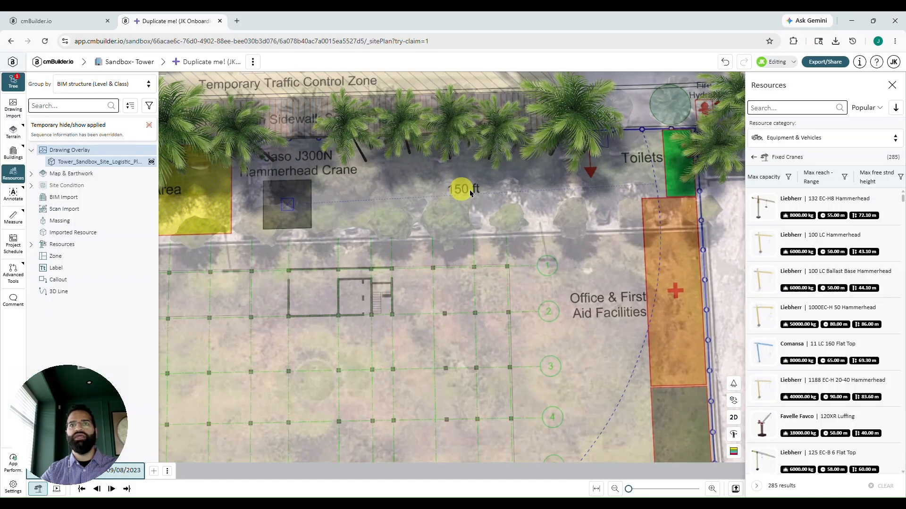
{"action": "scroll", "coordinate": [468, 195], "scroll_direction": "down", "scroll_amount": 1}
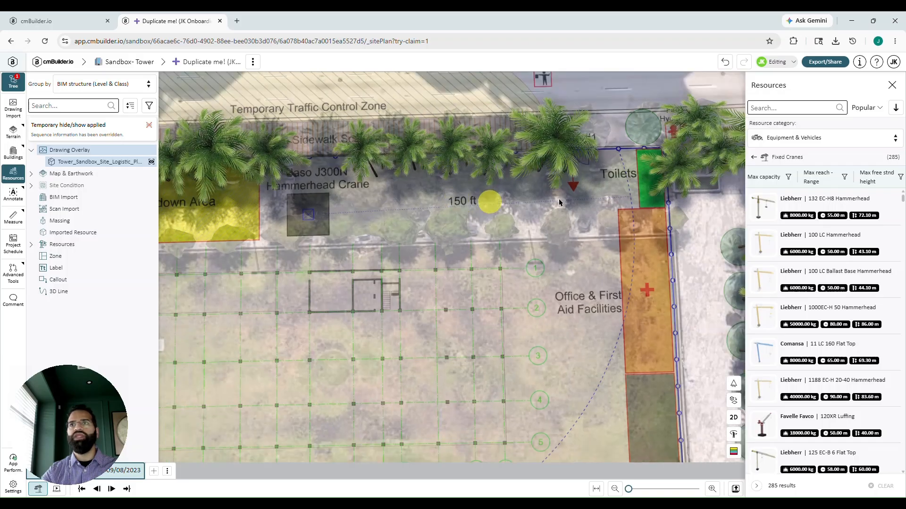
{"action": "left_click", "coordinate": [844, 178]}
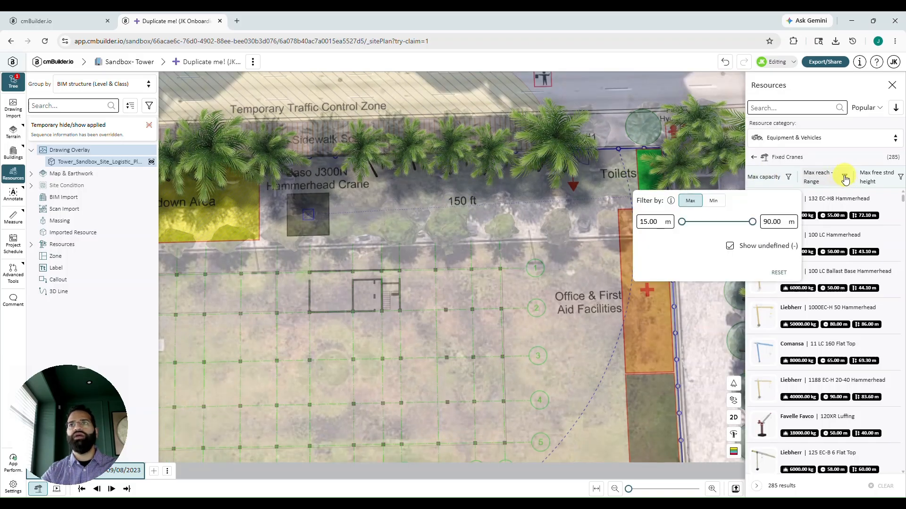
{"action": "left_click_drag", "start_coordinate": [682, 222], "coordinate": [690, 227]}
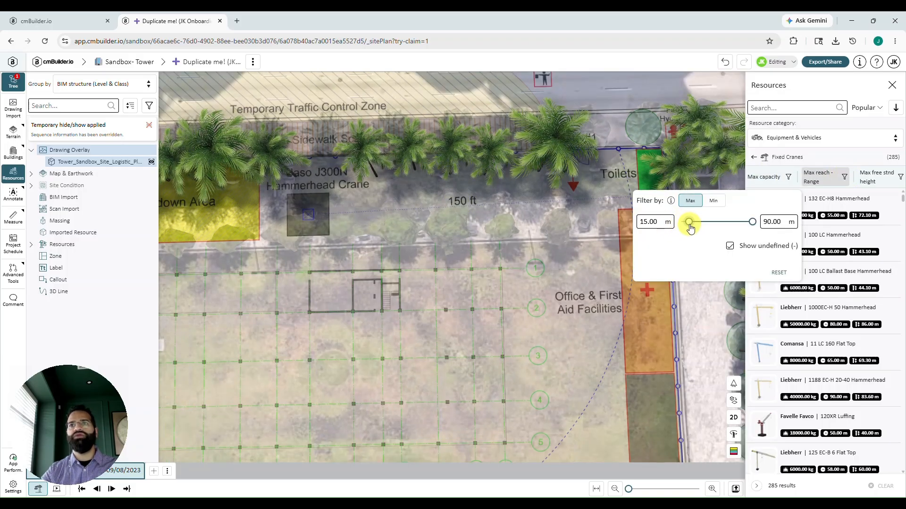
{"action": "left_click_drag", "start_coordinate": [752, 222], "coordinate": [726, 222]}
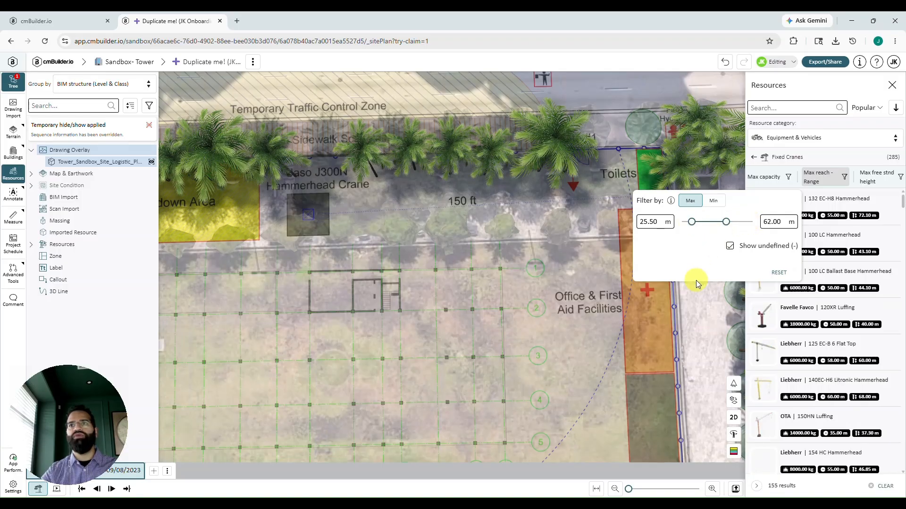
{"action": "left_click", "coordinate": [855, 152]}
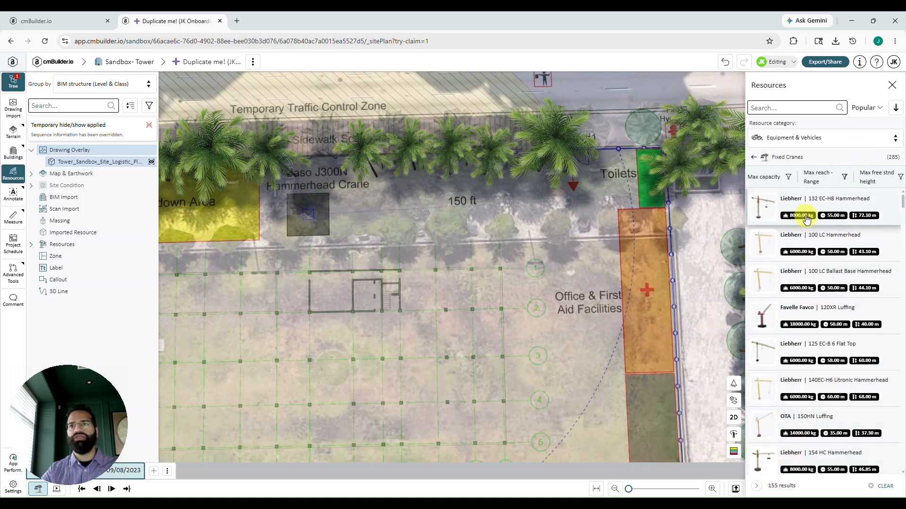
Look through the filtered fixed cranes and reset the maximum reach filter.
{"action": "scroll", "coordinate": [819, 217], "scroll_direction": "down", "scroll_amount": 6}
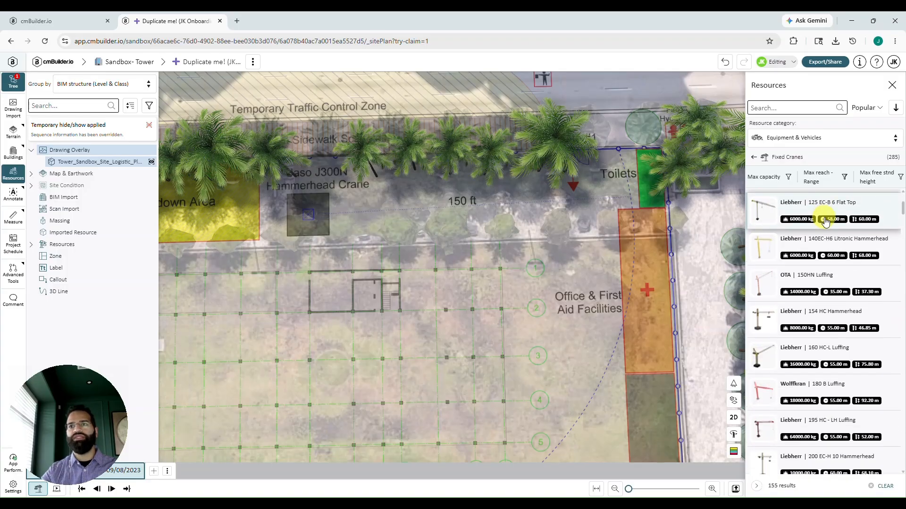
{"action": "scroll", "coordinate": [826, 225], "scroll_direction": "down", "scroll_amount": 8}
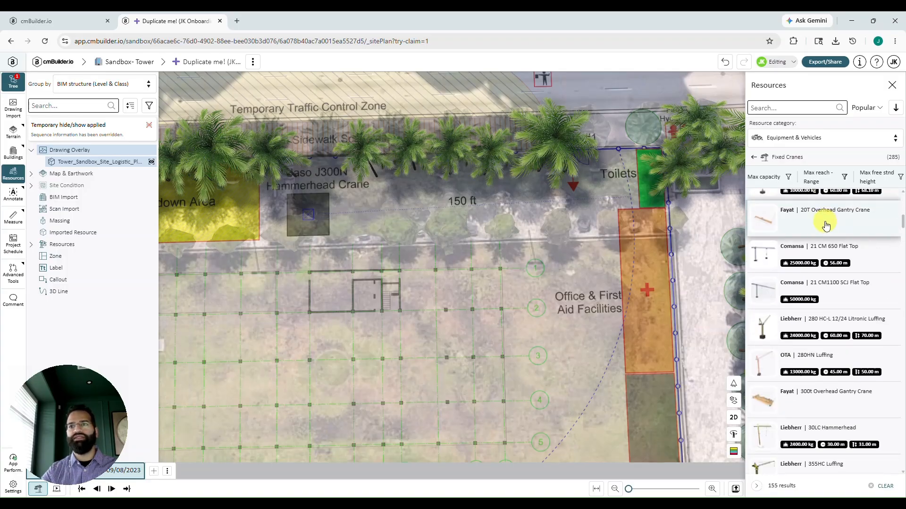
{"action": "scroll", "coordinate": [826, 225], "scroll_direction": "down", "scroll_amount": 4}
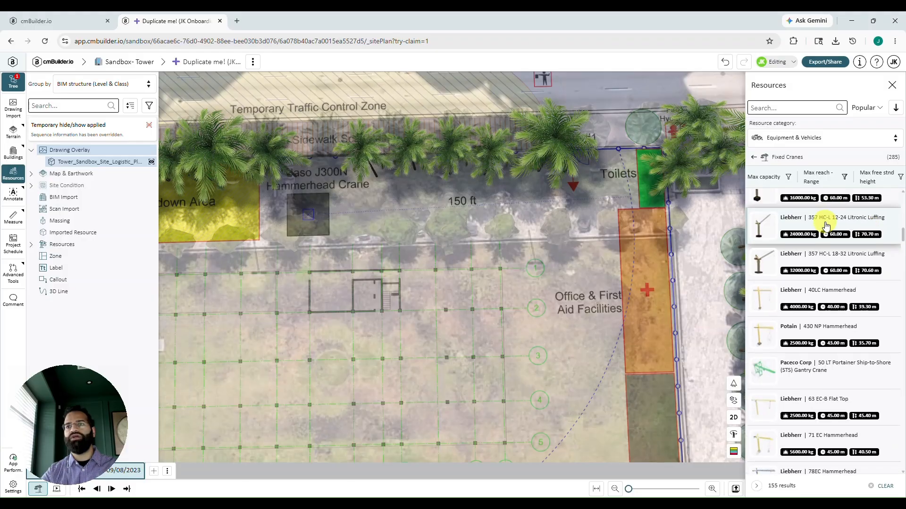
{"action": "left_click", "coordinate": [844, 177]}
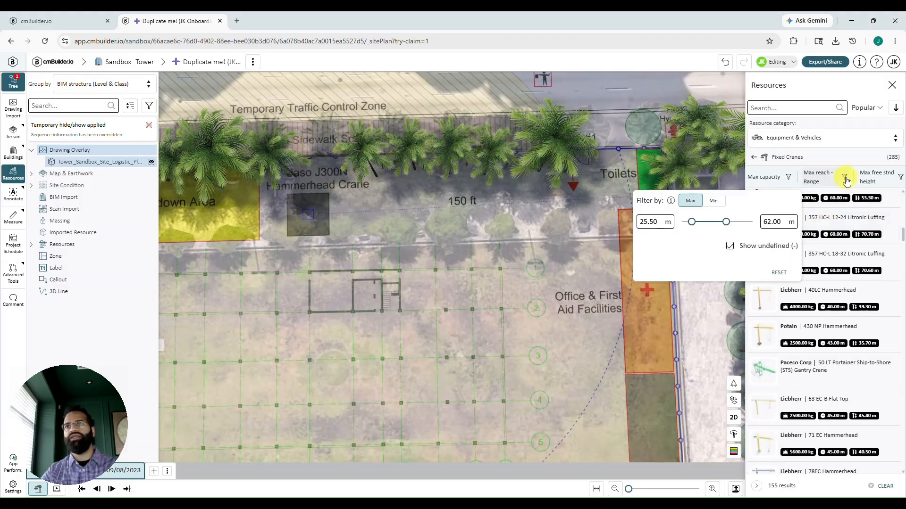
{"action": "left_click", "coordinate": [778, 272]}
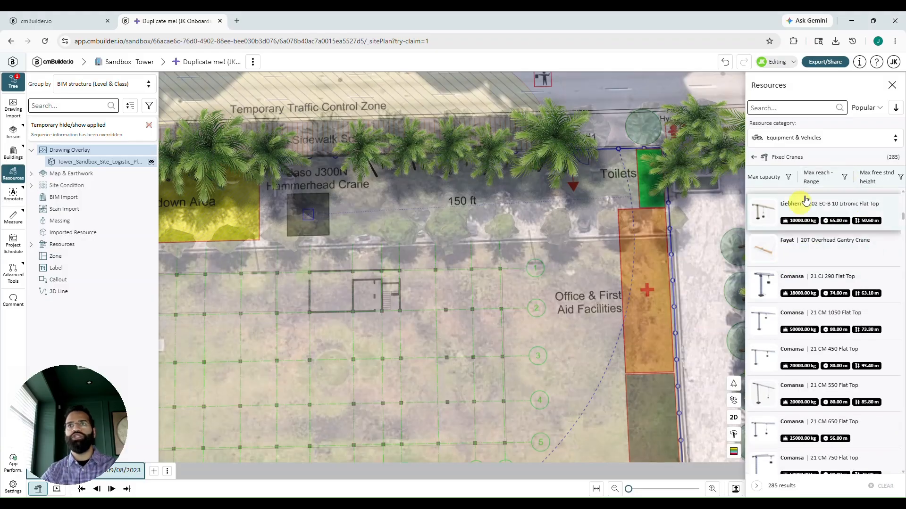
Search the fixed cranes for "gen" and place a Generic - Medium Hammerhead at the building footprint's edge opposite the Laydown Area.
{"action": "left_click", "coordinate": [786, 112]}
{"action": "type", "text": "gen"}
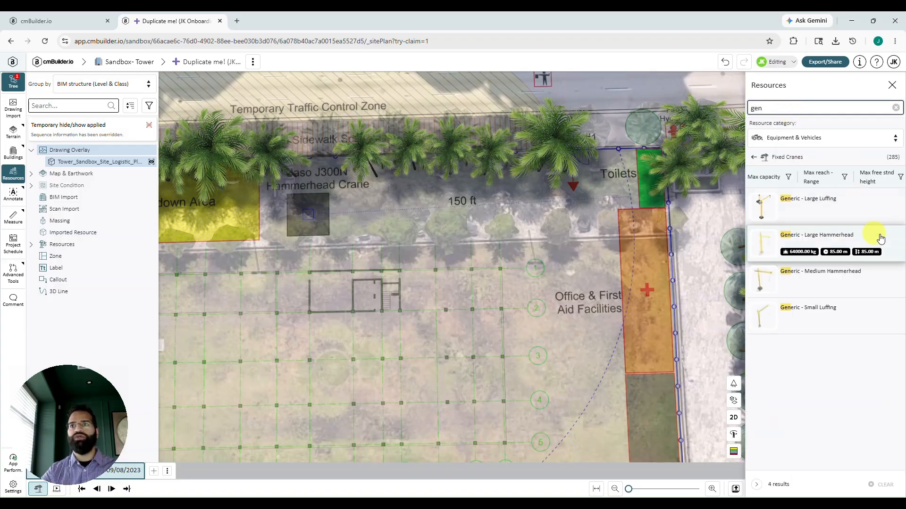
{"action": "left_click", "coordinate": [836, 280]}
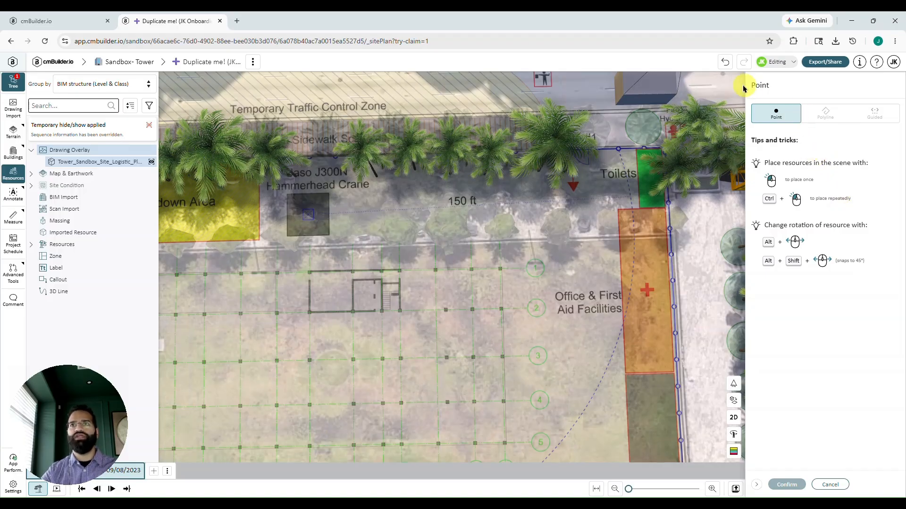
{"action": "scroll", "coordinate": [448, 288], "scroll_direction": "down", "scroll_amount": 3}
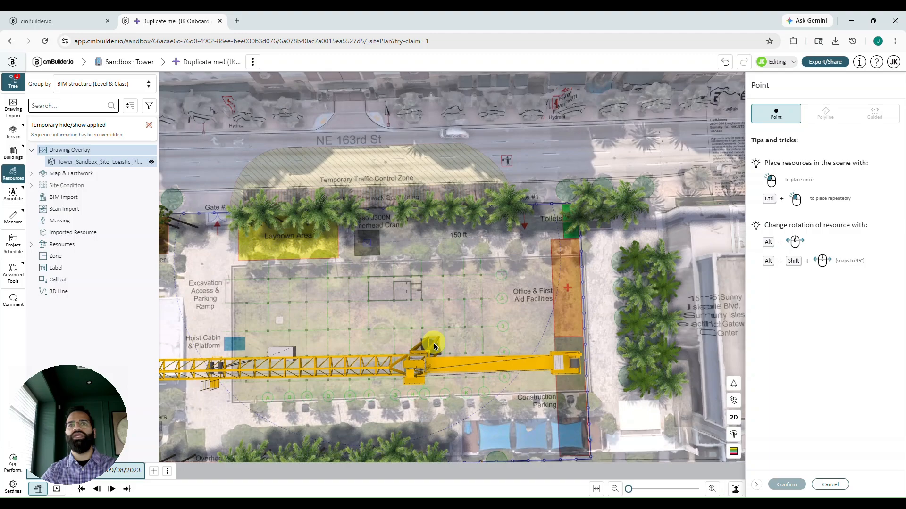
{"action": "right_click_drag", "start_coordinate": [432, 348], "coordinate": [510, 275]}
{"action": "scroll", "coordinate": [485, 293], "scroll_direction": "down", "scroll_amount": 2}
{"action": "scroll", "coordinate": [483, 296], "scroll_direction": "up", "scroll_amount": 1}
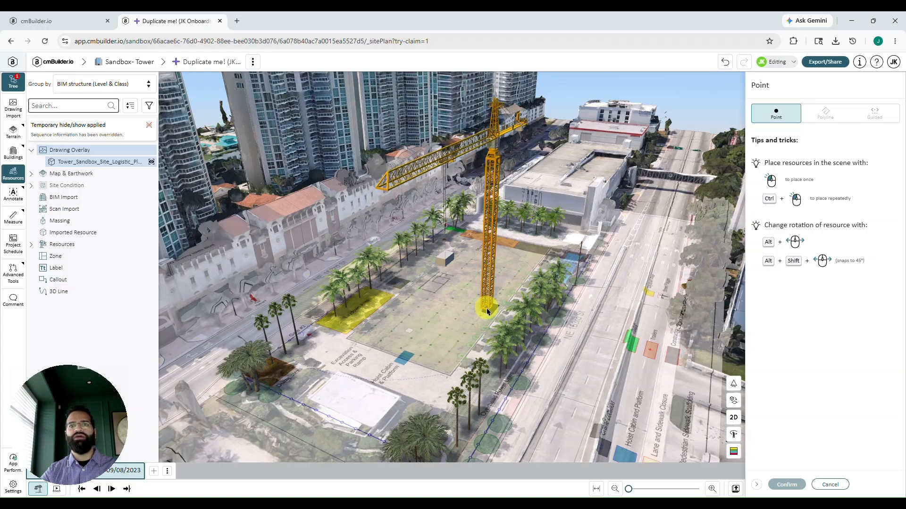
{"action": "left_click", "coordinate": [473, 342]}
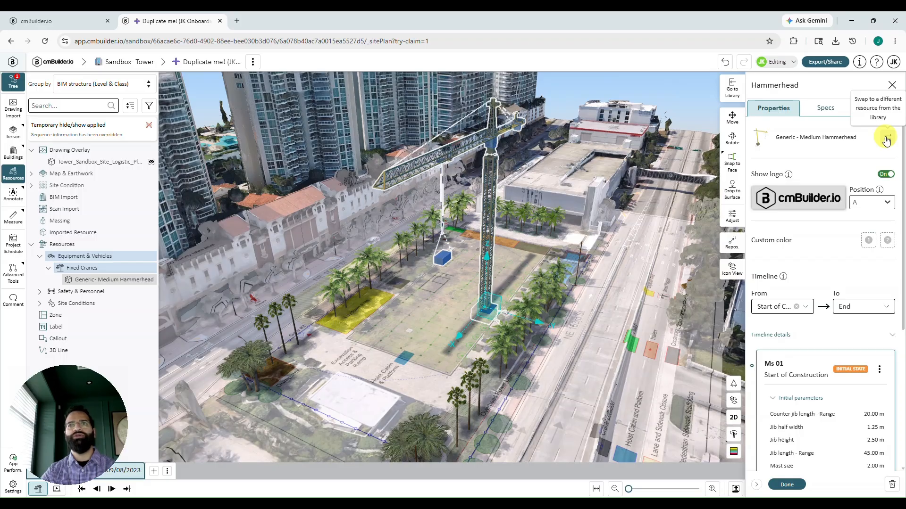
Turn the crane's logo off and back on, and view the replacement logos in the company library.
{"action": "left_click", "coordinate": [884, 176]}
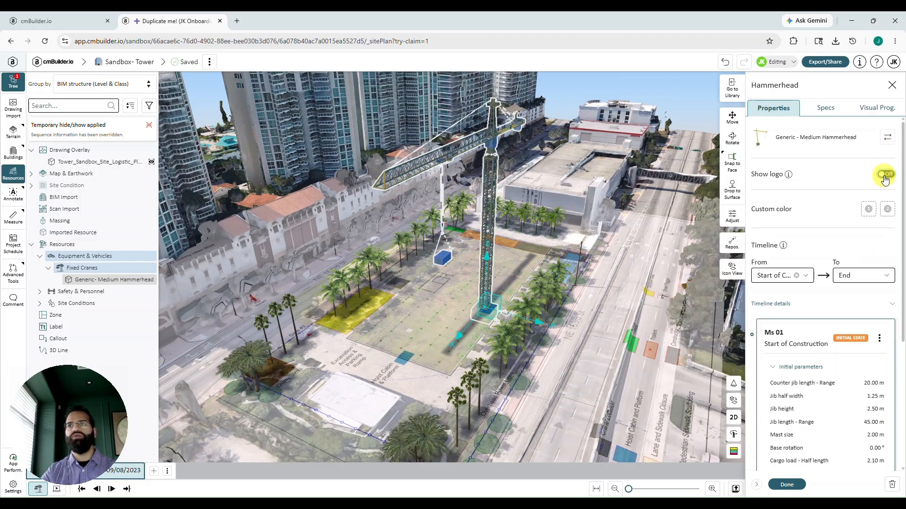
{"action": "left_click", "coordinate": [884, 175]}
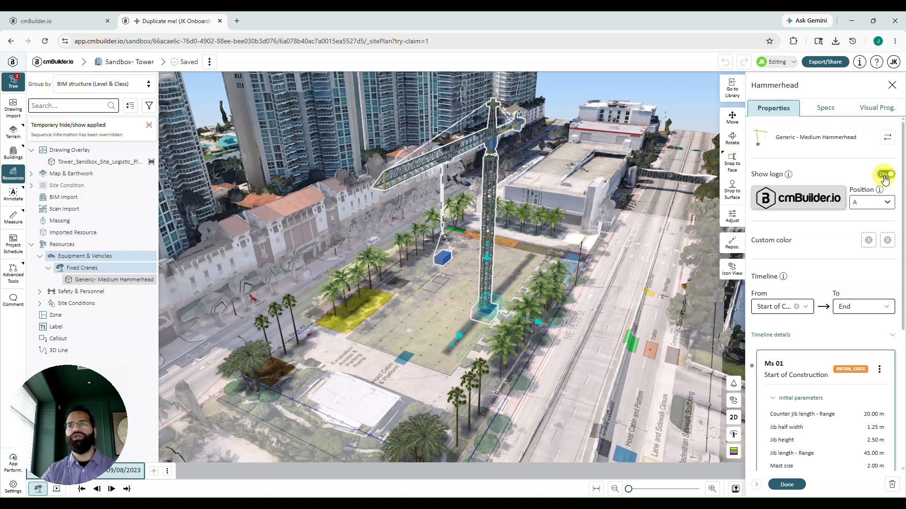
{"action": "left_click", "coordinate": [810, 200]}
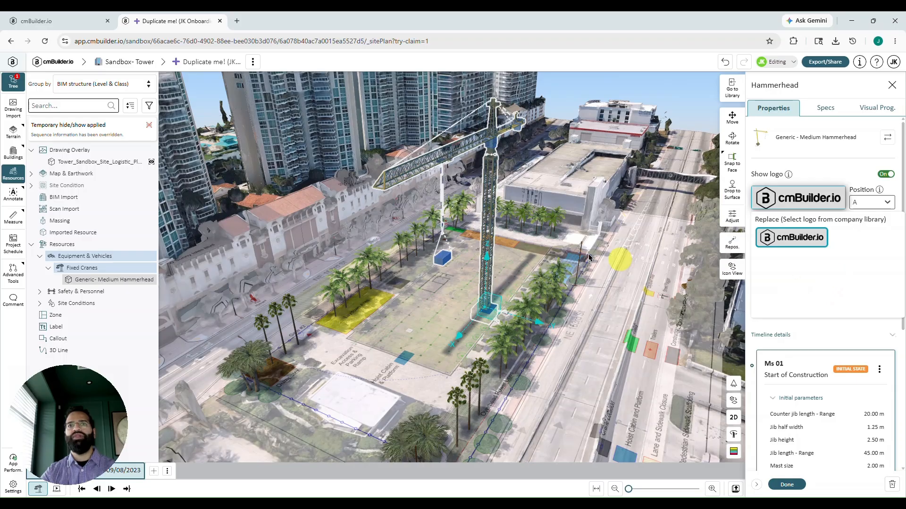
{"action": "left_click", "coordinate": [813, 182]}
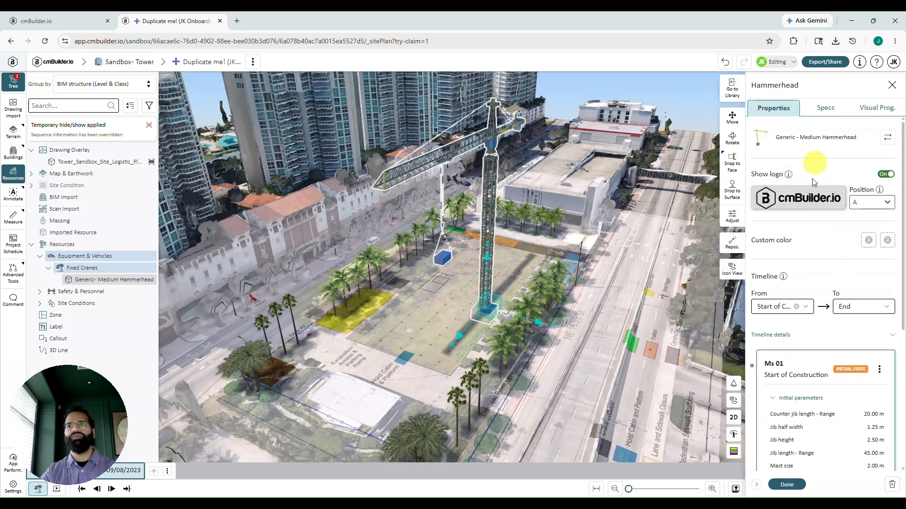
Set the crane's logo position to B and check the logo's placement on the mast.
{"action": "left_click", "coordinate": [887, 204]}
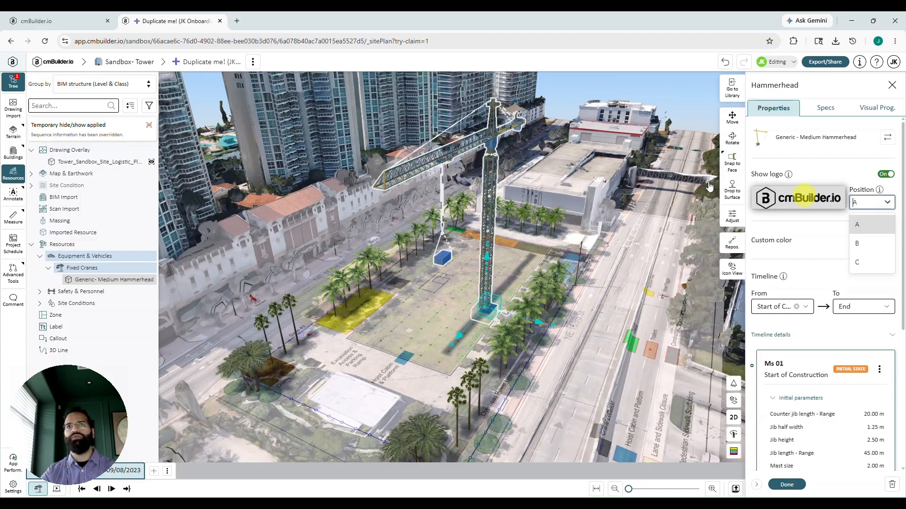
{"action": "left_click_drag", "start_coordinate": [499, 138], "coordinate": [501, 140]}
{"action": "scroll", "coordinate": [545, 309], "scroll_direction": "up", "scroll_amount": 2}
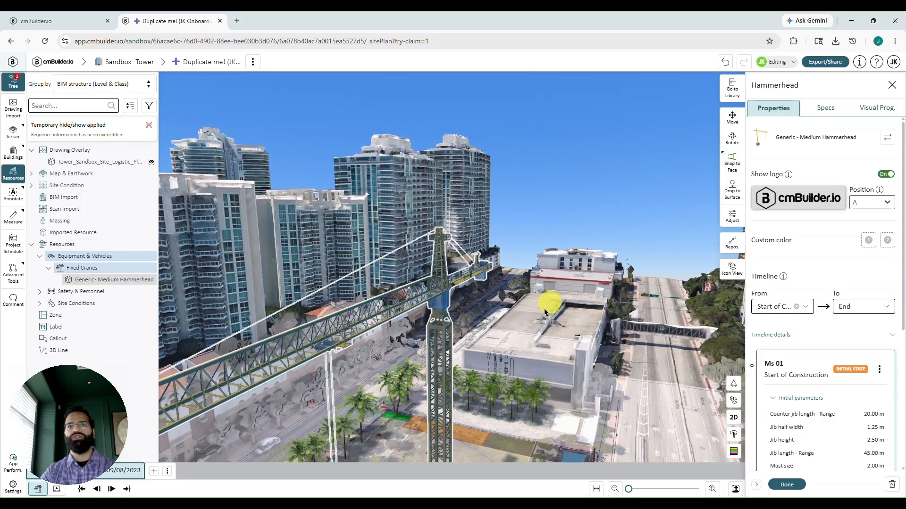
{"action": "left_click_drag", "start_coordinate": [549, 305], "coordinate": [496, 303]}
{"action": "scroll", "coordinate": [531, 312], "scroll_direction": "up", "scroll_amount": 3}
{"action": "scroll", "coordinate": [544, 309], "scroll_direction": "up", "scroll_amount": 4}
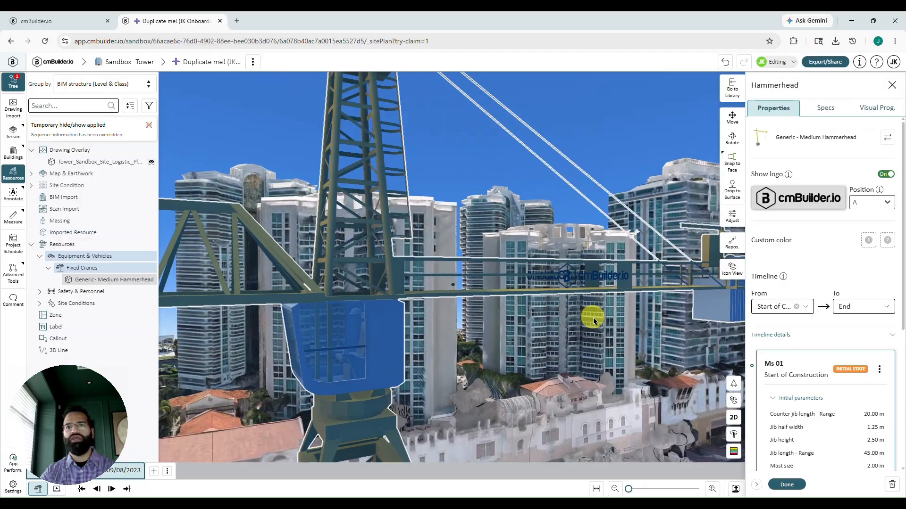
{"action": "left_click_drag", "start_coordinate": [593, 318], "coordinate": [489, 322]}
{"action": "left_click", "coordinate": [882, 202]}
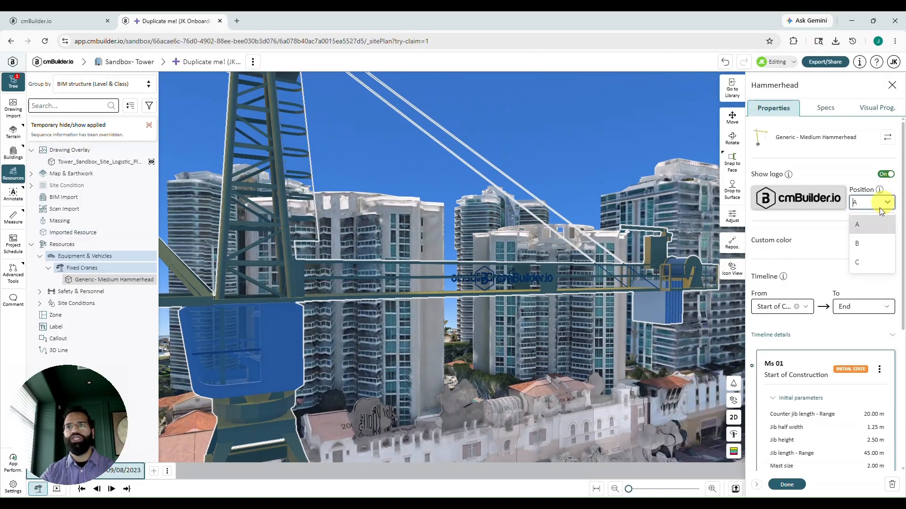
{"action": "scroll", "coordinate": [474, 333], "scroll_direction": "down", "scroll_amount": 3}
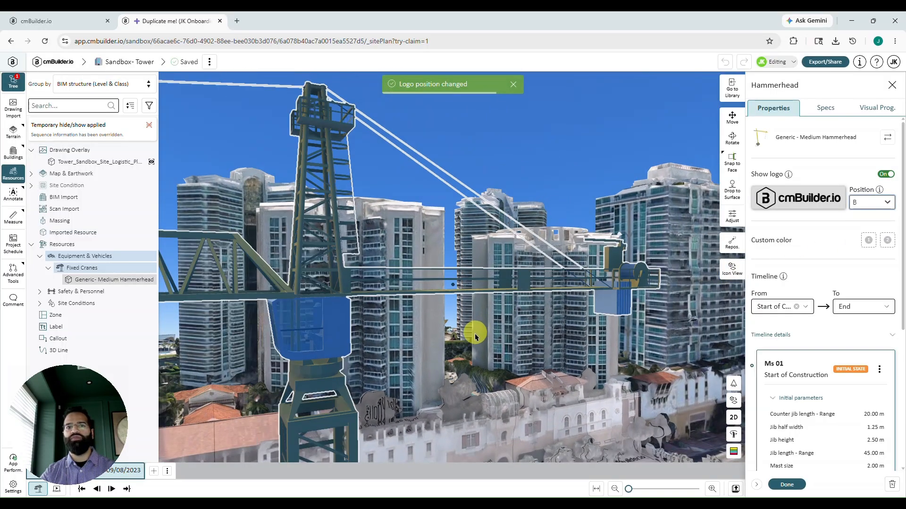
{"action": "right_click_drag", "start_coordinate": [440, 364], "coordinate": [469, 199]}
{"action": "right_click_drag", "start_coordinate": [424, 320], "coordinate": [434, 267]}
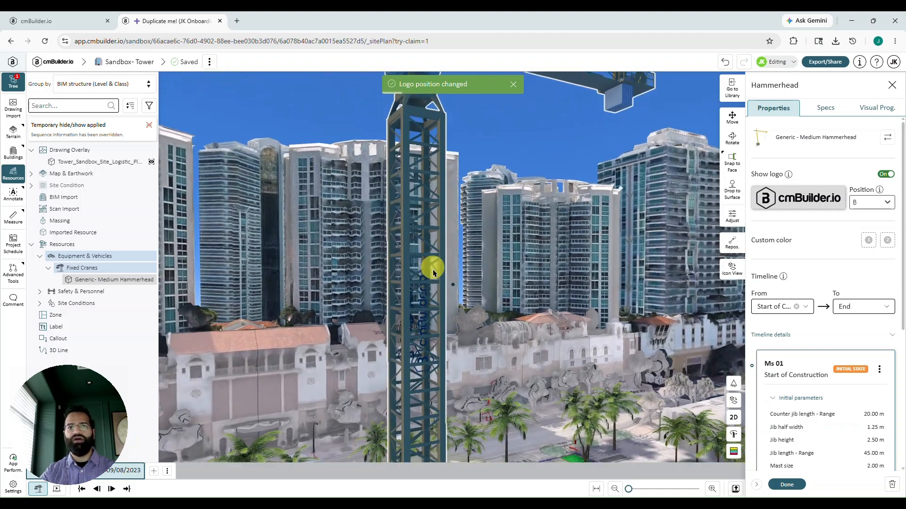
{"action": "scroll", "coordinate": [446, 345], "scroll_direction": "down", "scroll_amount": 3}
{"action": "right_click_drag", "start_coordinate": [451, 339], "coordinate": [471, 302]}
Check again which company logos can replace the one on the crane.
{"action": "left_click", "coordinate": [821, 198]}
{"action": "left_click", "coordinate": [804, 247]}
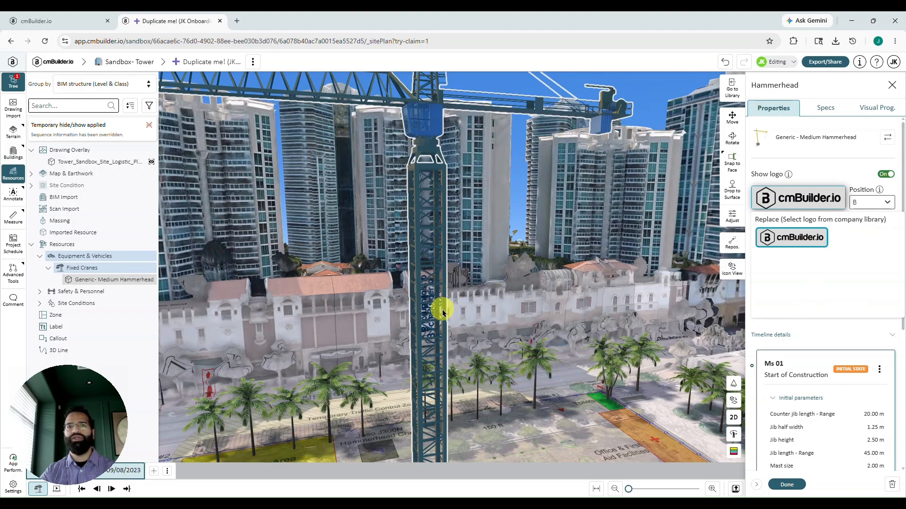
{"action": "left_click", "coordinate": [830, 170]}
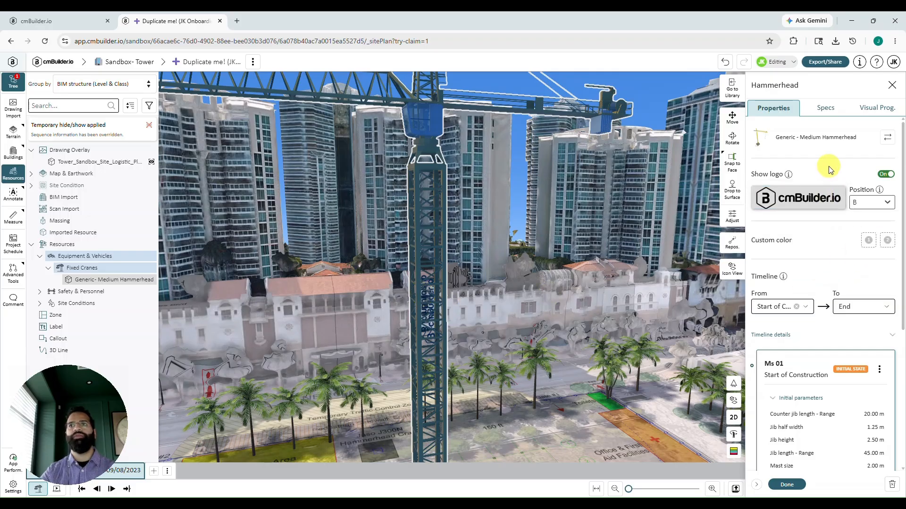
Create the blue custom color #0B95F3 and apply it to both of the crane's custom color slots.
{"action": "left_click", "coordinate": [868, 240]}
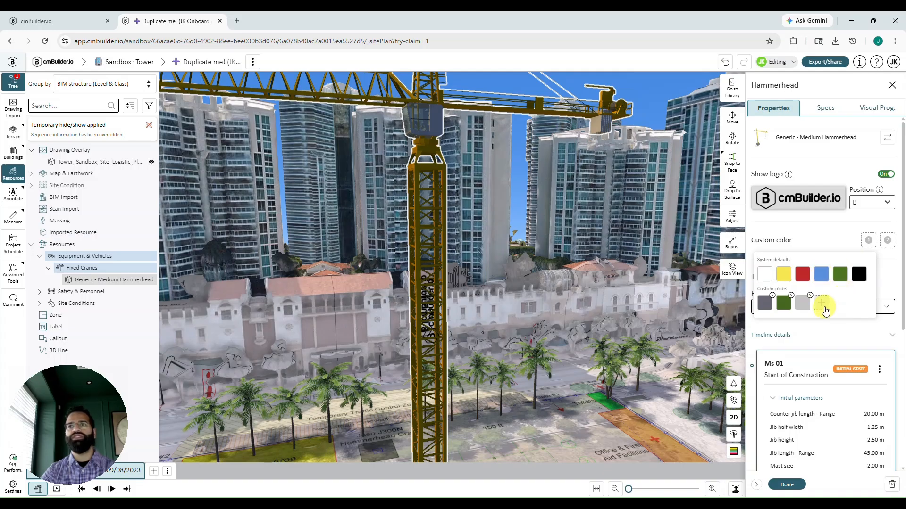
{"action": "left_click", "coordinate": [823, 305]}
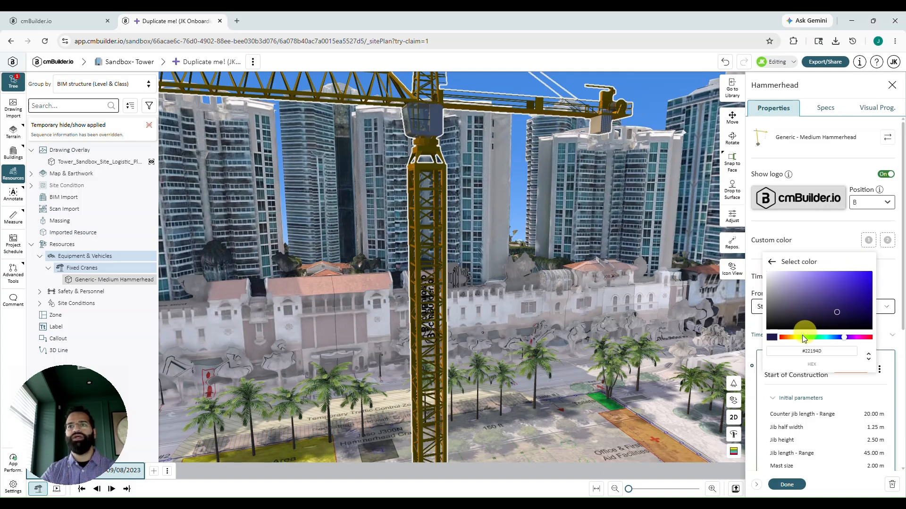
{"action": "left_click_drag", "start_coordinate": [792, 338], "coordinate": [832, 339]}
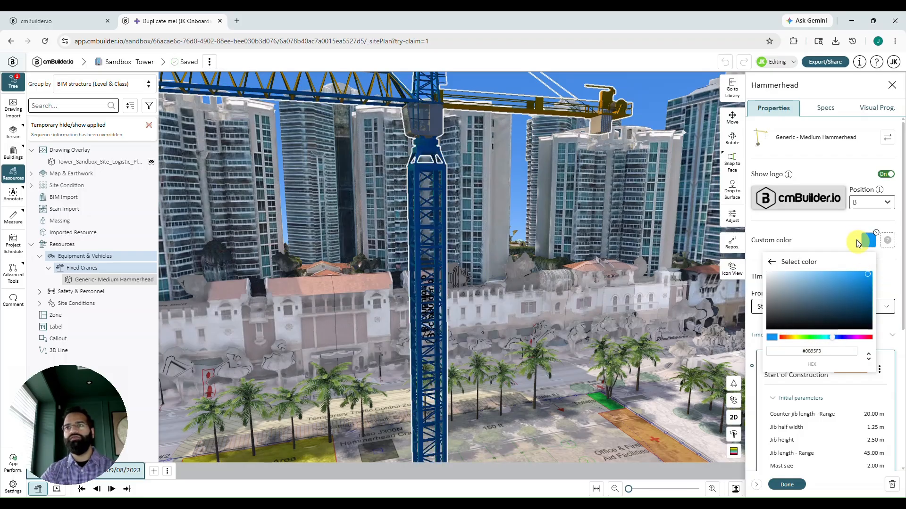
{"action": "left_click", "coordinate": [867, 240]}
{"action": "left_click", "coordinate": [887, 242]}
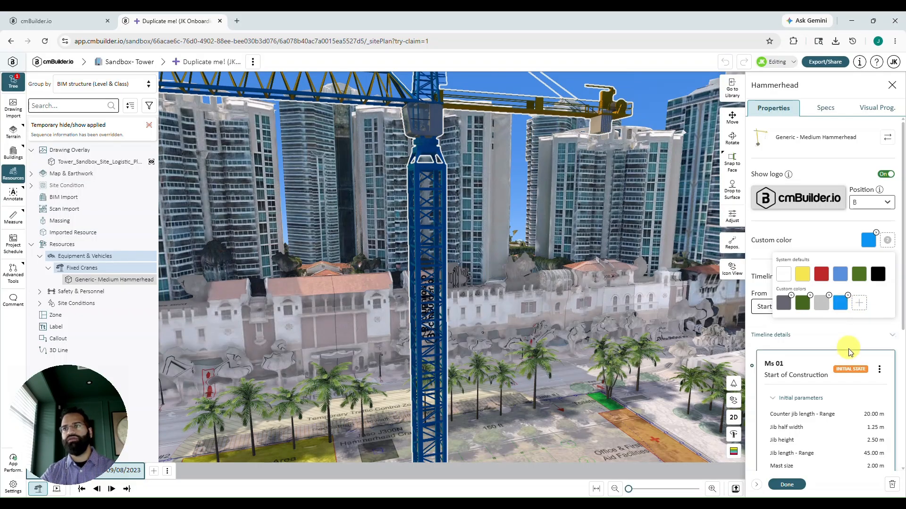
{"action": "left_click", "coordinate": [840, 302]}
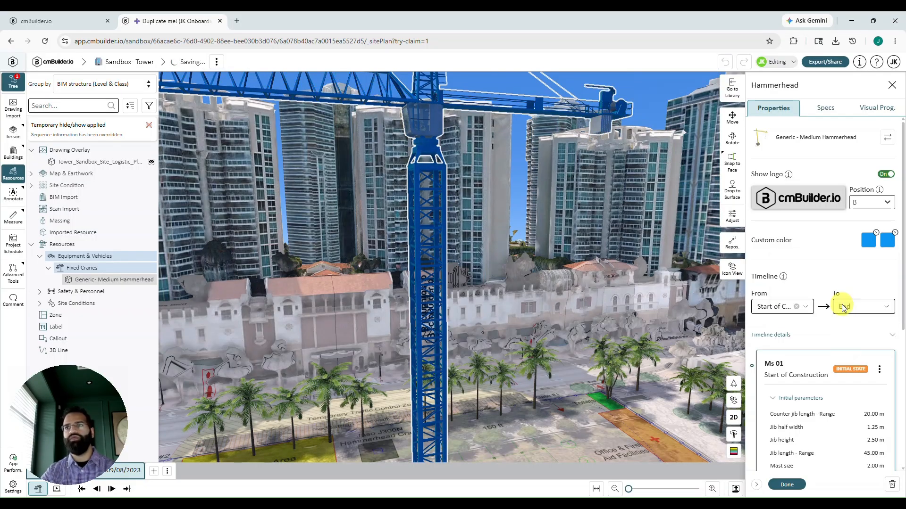
Lower the hammerhead crane's base by setting its global Z position to -10 m.
{"action": "left_click_drag", "start_coordinate": [629, 239], "coordinate": [566, 236]}
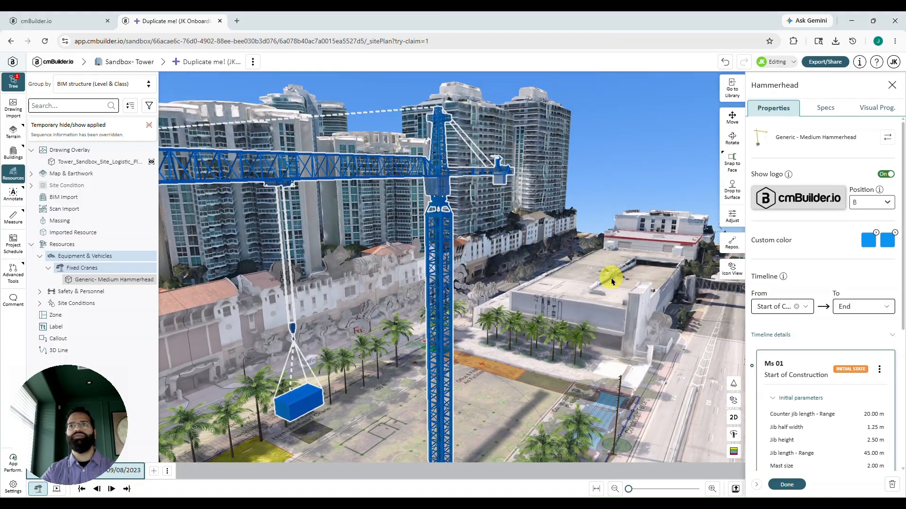
{"action": "left_click_drag", "start_coordinate": [607, 270], "coordinate": [548, 319]}
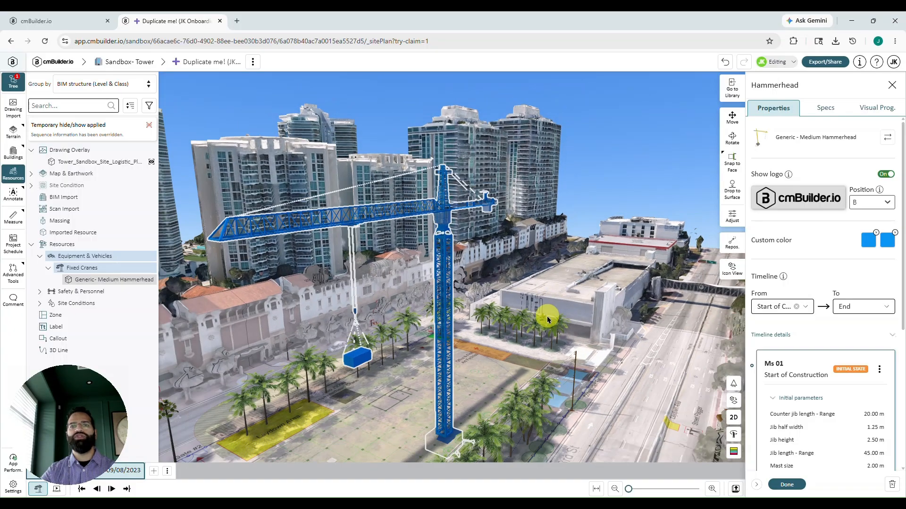
{"action": "left_click_drag", "start_coordinate": [415, 414], "coordinate": [501, 361]}
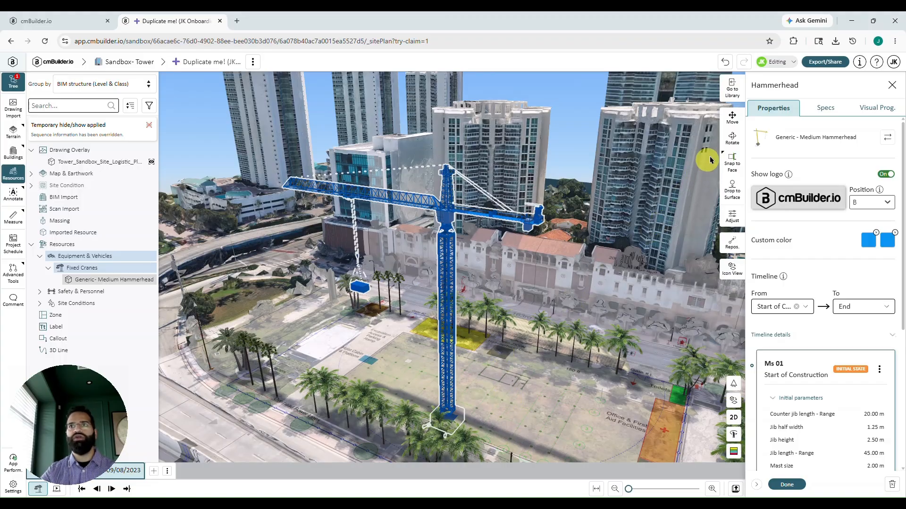
{"action": "left_click", "coordinate": [732, 119]}
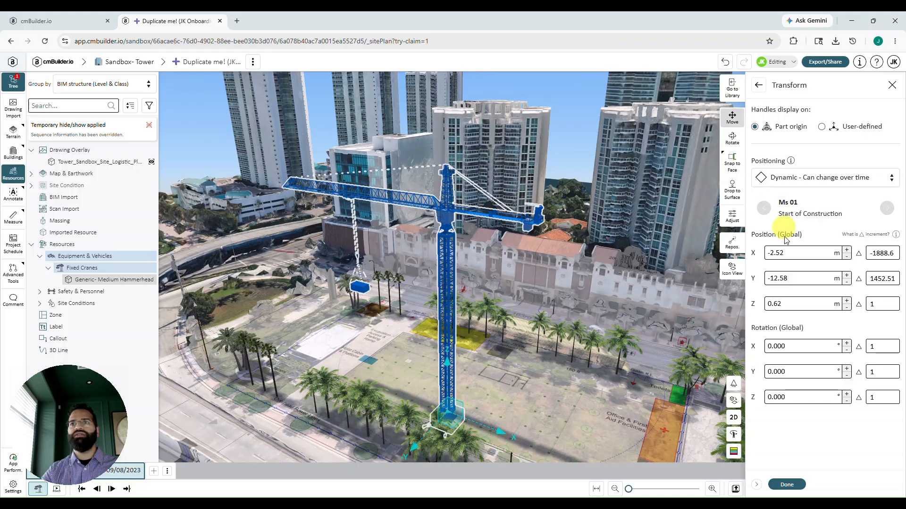
{"action": "left_click", "coordinate": [794, 346]}
{"action": "left_click_drag", "start_coordinate": [561, 405], "coordinate": [495, 420]}
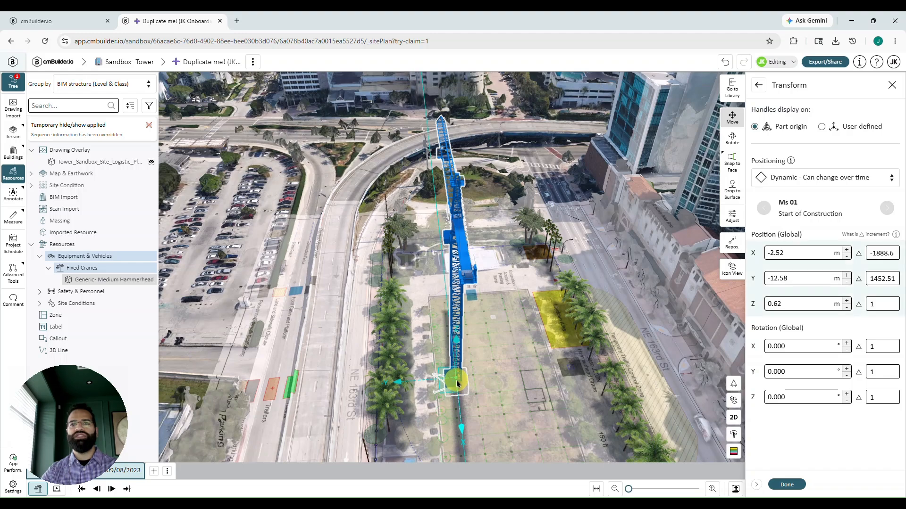
{"action": "left_click_drag", "start_coordinate": [515, 398], "coordinate": [471, 385]}
{"action": "double_click", "coordinate": [478, 381]}
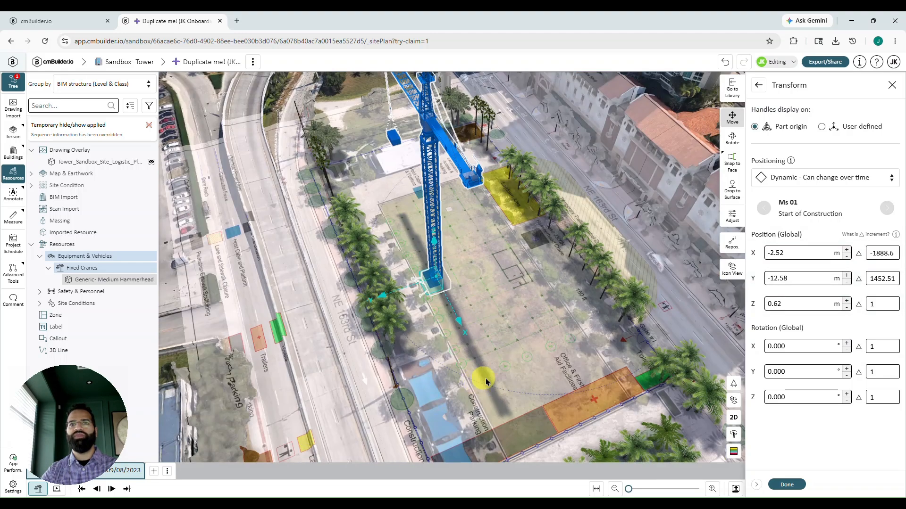
{"action": "scroll", "coordinate": [486, 378], "scroll_direction": "up", "scroll_amount": 5}
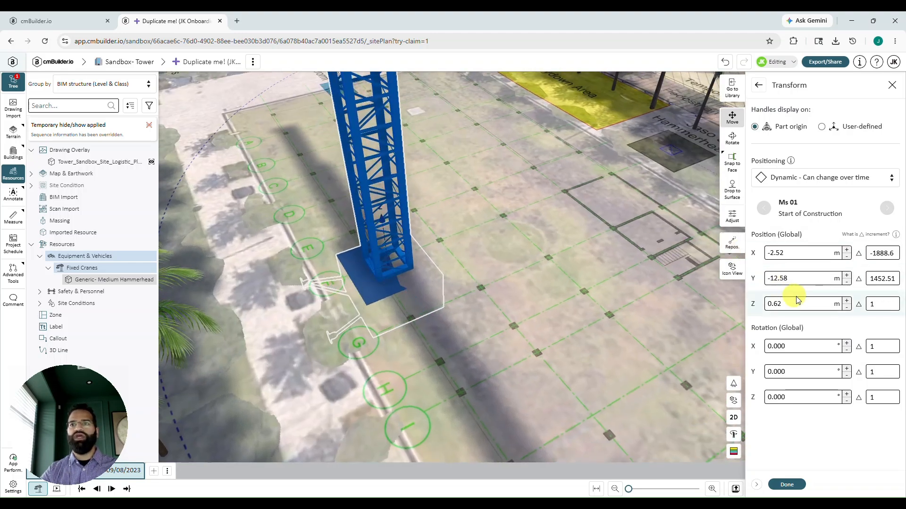
{"action": "double_click", "coordinate": [774, 304]}
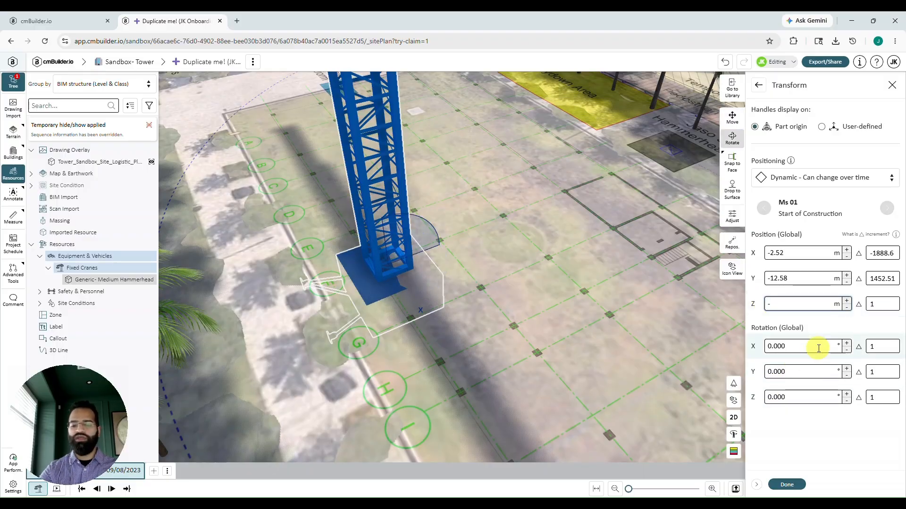
{"action": "type", "text": "-10"}
{"action": "key", "text": "Return"}
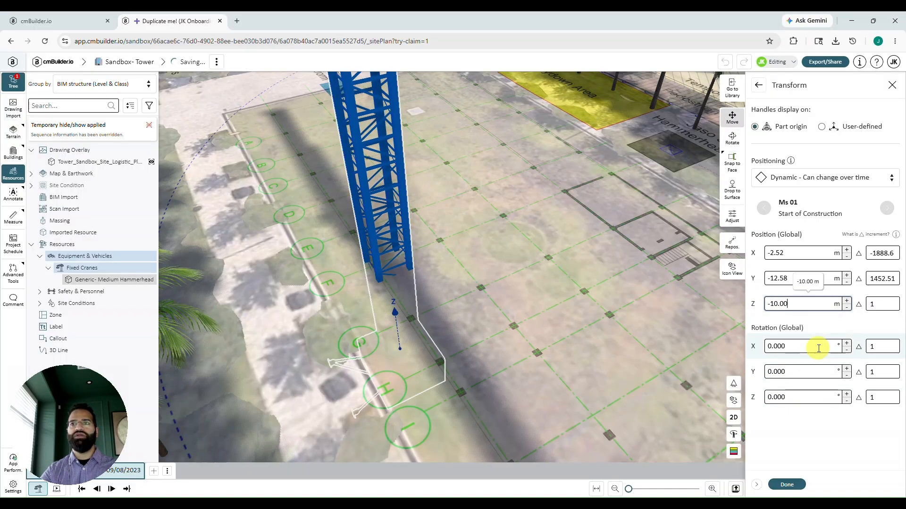
Move the crane across the building footprint to the Jaso J300N Hammerhead Crane pad, at about X -3.07 m and Y 18.82 m.
{"action": "scroll", "coordinate": [501, 255], "scroll_direction": "down", "scroll_amount": 1}
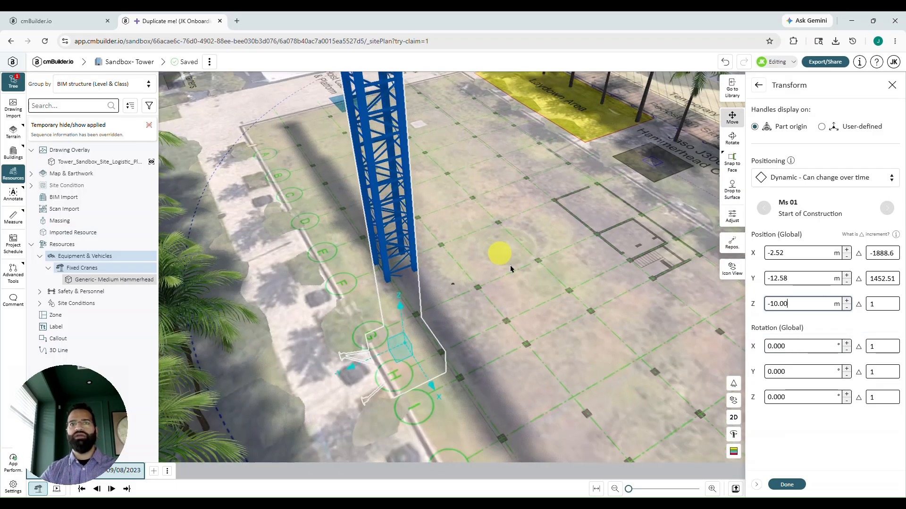
{"action": "left_click_drag", "start_coordinate": [532, 324], "coordinate": [514, 321]}
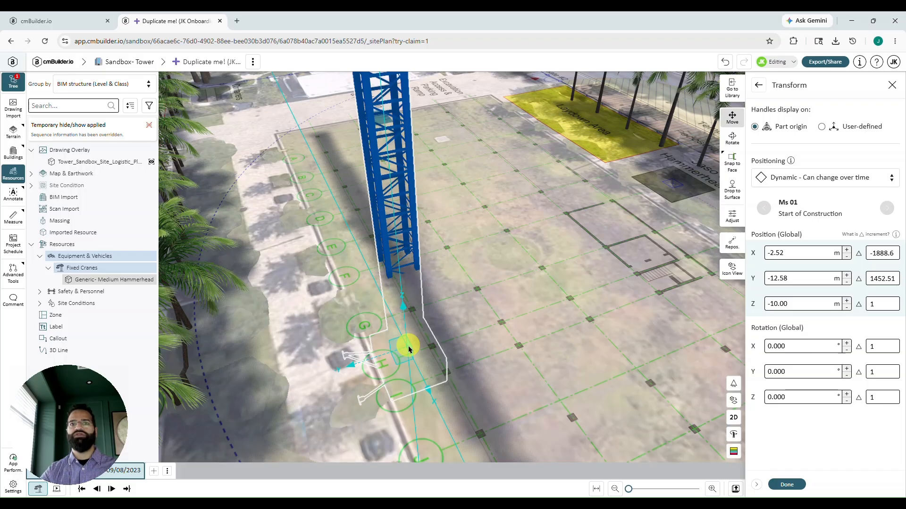
{"action": "scroll", "coordinate": [409, 349], "scroll_direction": "down", "scroll_amount": 2}
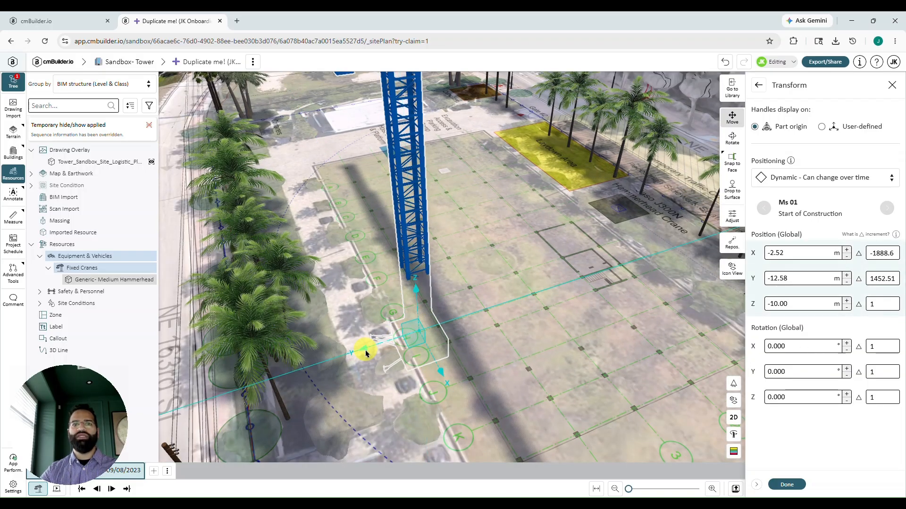
{"action": "left_click_drag", "start_coordinate": [366, 353], "coordinate": [576, 297]}
{"action": "left_click_drag", "start_coordinate": [649, 307], "coordinate": [643, 304]}
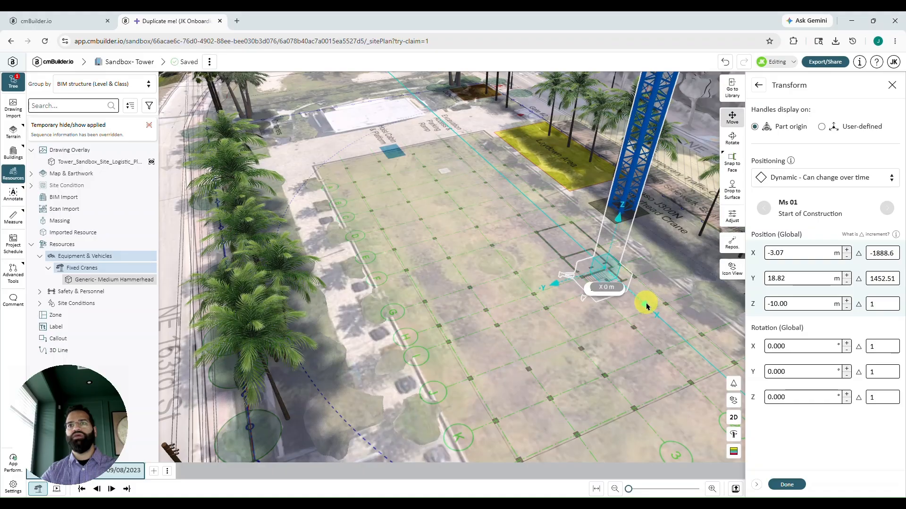
Fine-tune the crane's mast position on the pad to about X -2.96 m and Y 18.38 m.
{"action": "double_click", "coordinate": [621, 203]}
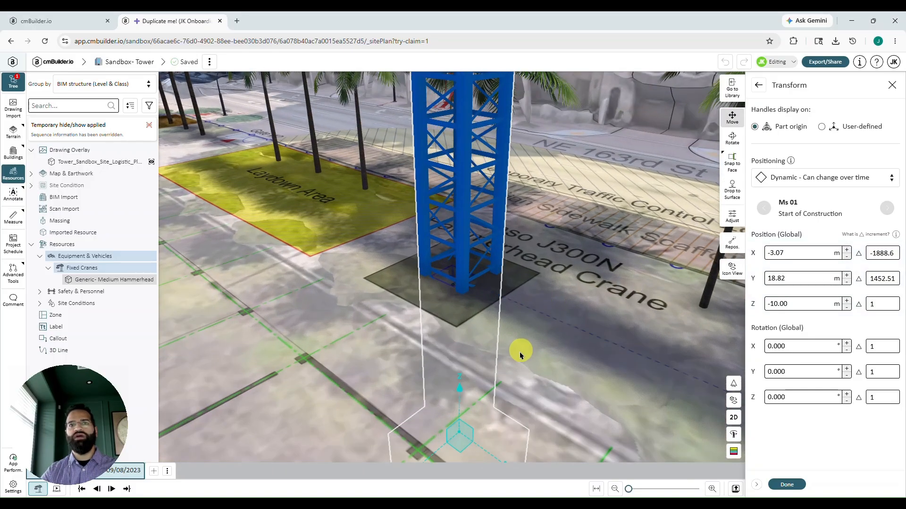
{"action": "left_click_drag", "start_coordinate": [566, 339], "coordinate": [468, 378]}
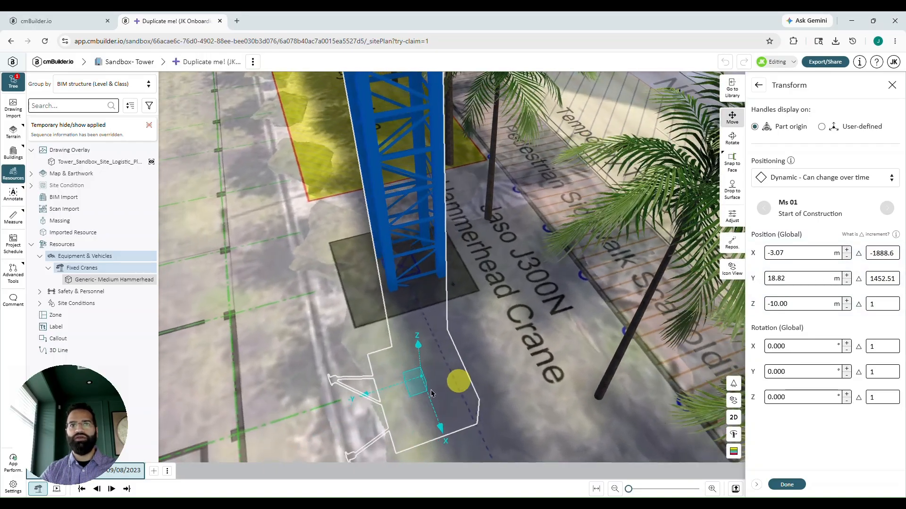
{"action": "left_click_drag", "start_coordinate": [367, 395], "coordinate": [359, 397]}
{"action": "left_click_drag", "start_coordinate": [439, 446], "coordinate": [449, 408]}
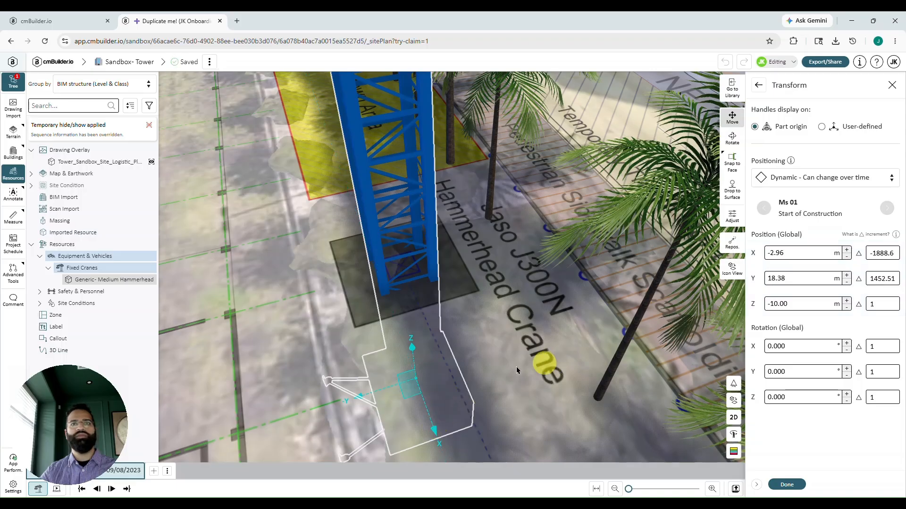
Switch the hammerhead crane to its Rotate handles and view them around the crane's base.
{"action": "left_click_drag", "start_coordinate": [516, 366], "coordinate": [620, 352]}
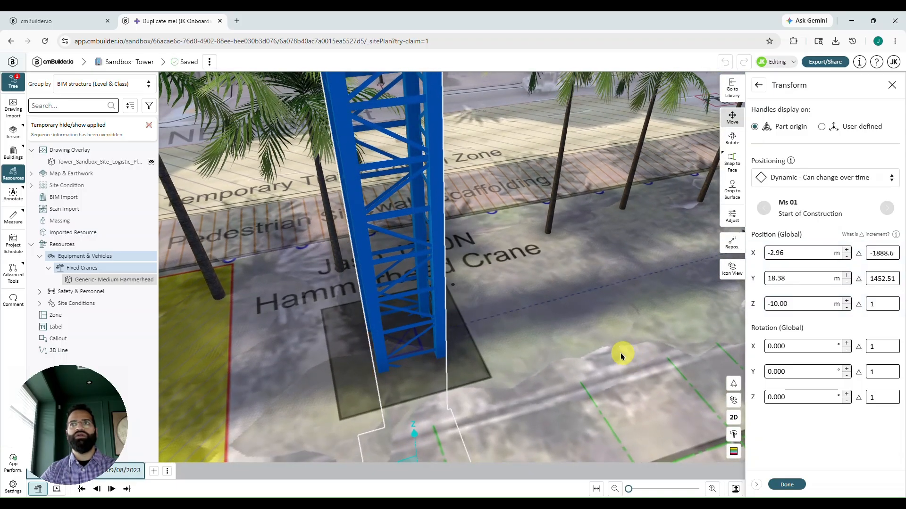
{"action": "left_click", "coordinate": [733, 138]}
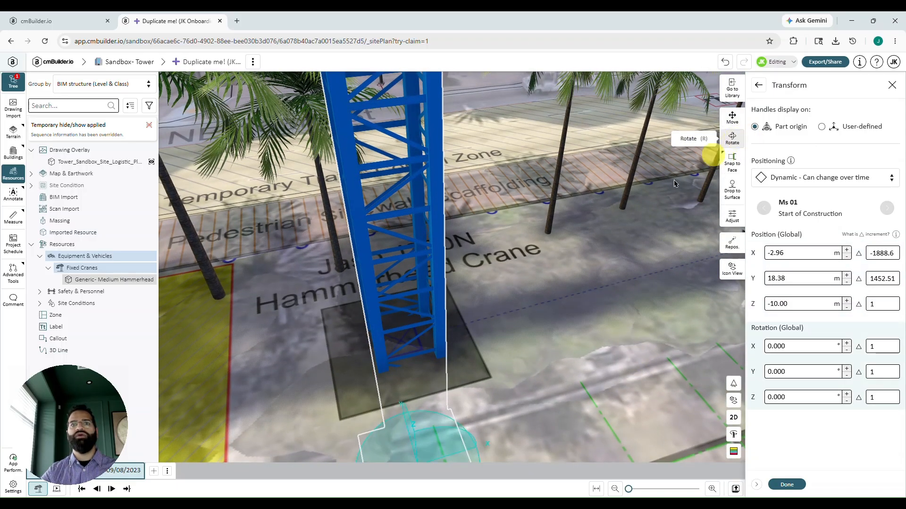
{"action": "left_click_drag", "start_coordinate": [580, 255], "coordinate": [542, 268]}
{"action": "mouse_move", "coordinate": [540, 358]}
{"action": "left_mouse_down"}
{"action": "mouse_move", "coordinate": [576, 343]}
{"action": "mouse_move", "coordinate": [554, 369]}
{"action": "left_mouse_up"}
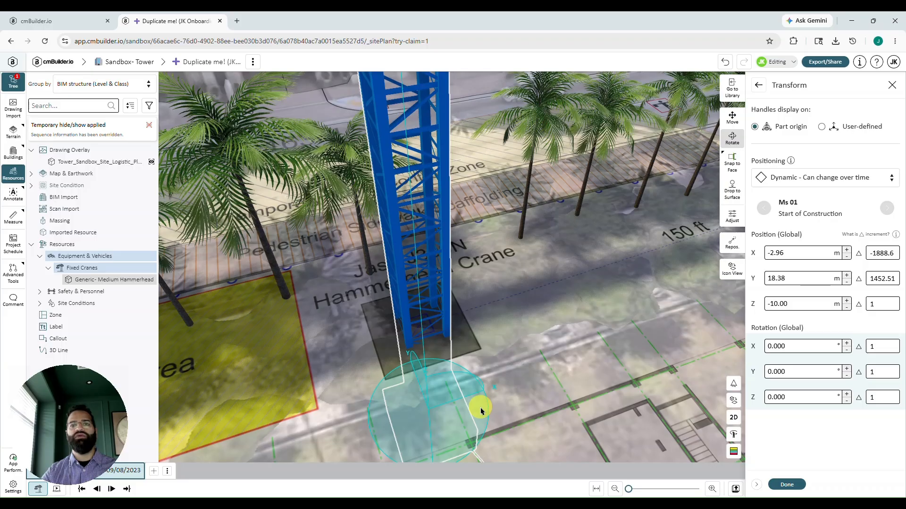
{"action": "left_click_drag", "start_coordinate": [482, 412], "coordinate": [516, 398]}
{"action": "scroll", "coordinate": [530, 359], "scroll_direction": "down", "scroll_amount": 3}
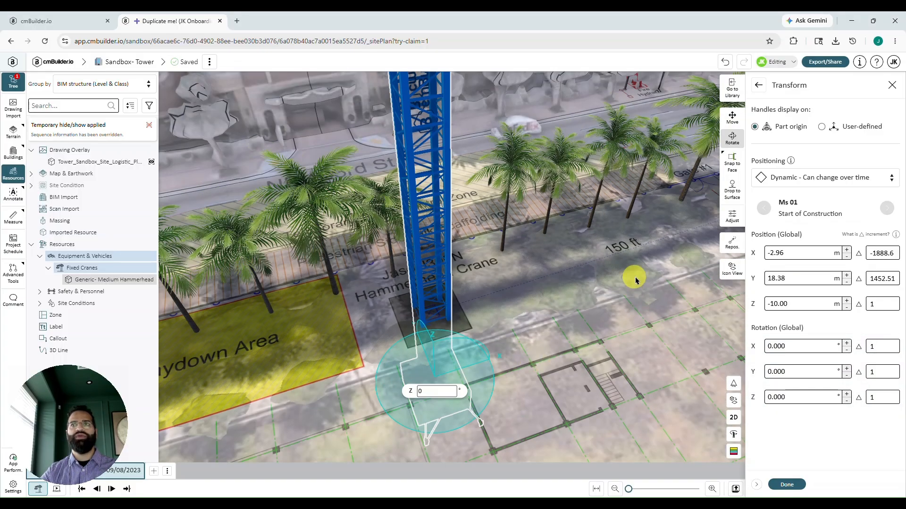
Drop the hammerhead crane onto the ground surface at its pad and finish the transform.
{"action": "left_click", "coordinate": [729, 197]}
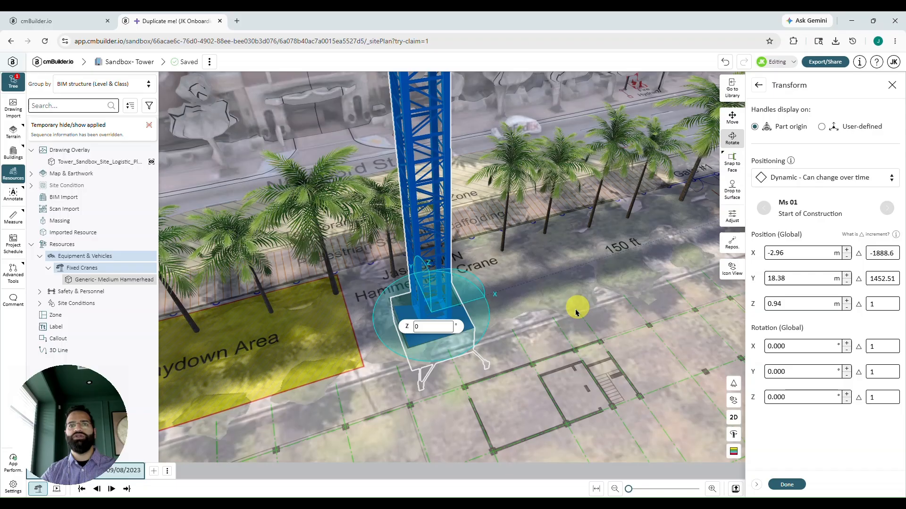
{"action": "left_click_drag", "start_coordinate": [546, 381], "coordinate": [587, 354]}
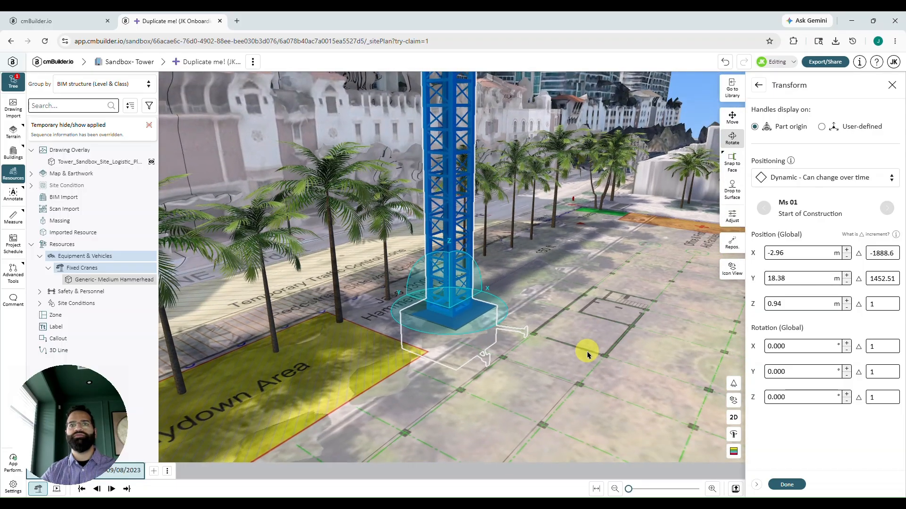
{"action": "scroll", "coordinate": [582, 353], "scroll_direction": "down", "scroll_amount": 5}
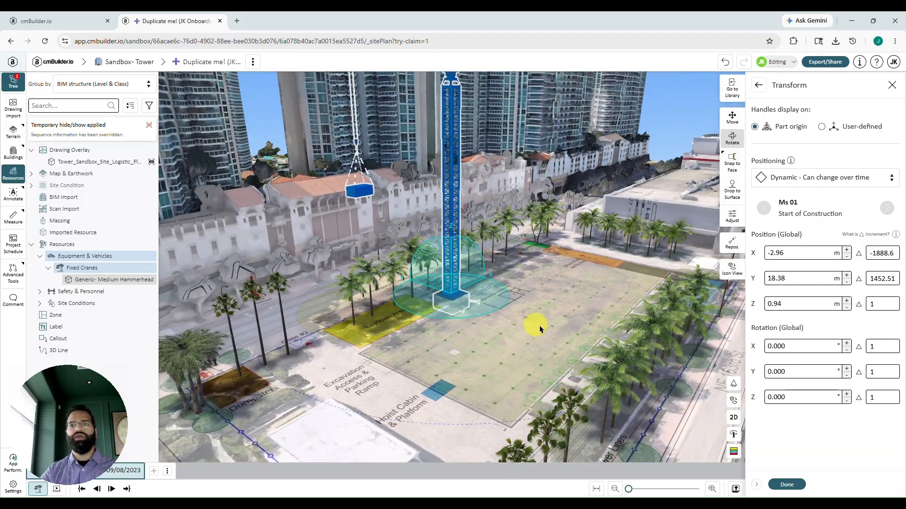
{"action": "left_click", "coordinate": [787, 485]}
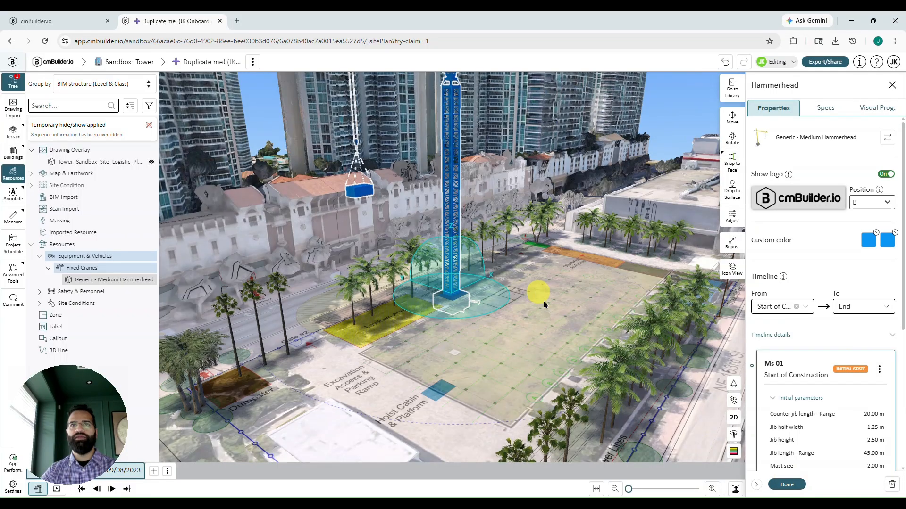
{"action": "left_click_drag", "start_coordinate": [540, 293], "coordinate": [556, 344]}
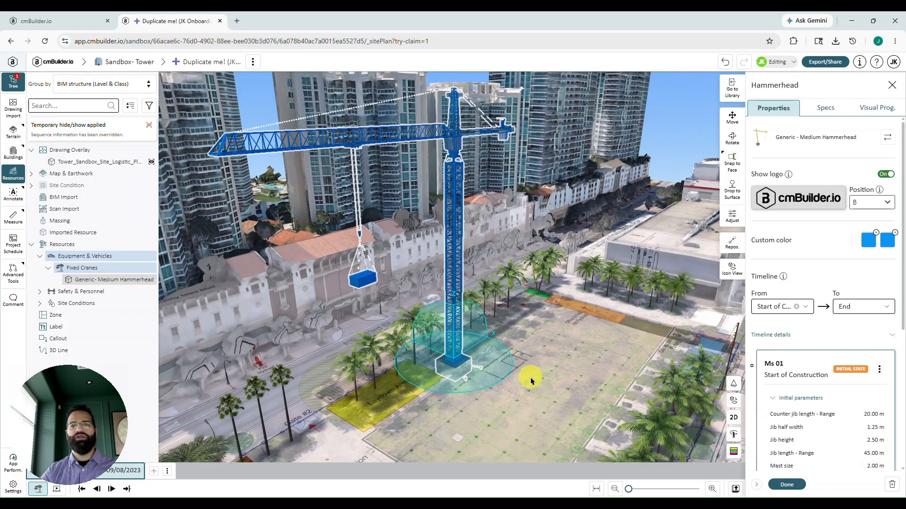
Start swapping the generic medium hammerhead crane and search the fixed cranes in the resource library for jaso j300.
{"action": "left_click_drag", "start_coordinate": [530, 381], "coordinate": [436, 390]}
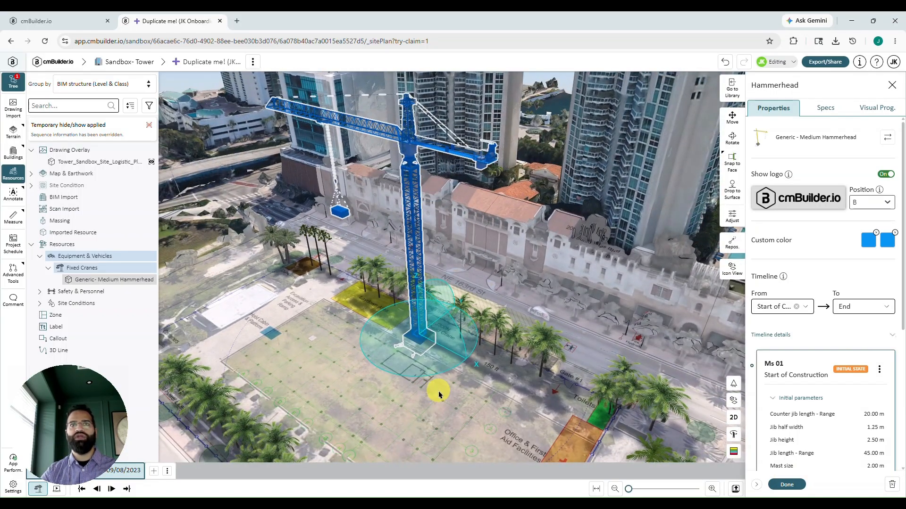
{"action": "scroll", "coordinate": [396, 425], "scroll_direction": "up", "scroll_amount": 6}
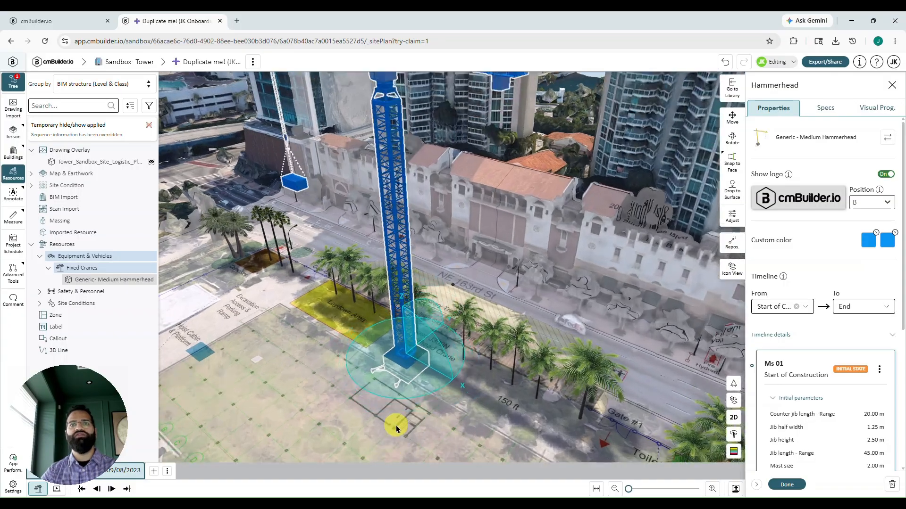
{"action": "scroll", "coordinate": [439, 420], "scroll_direction": "up", "scroll_amount": 5}
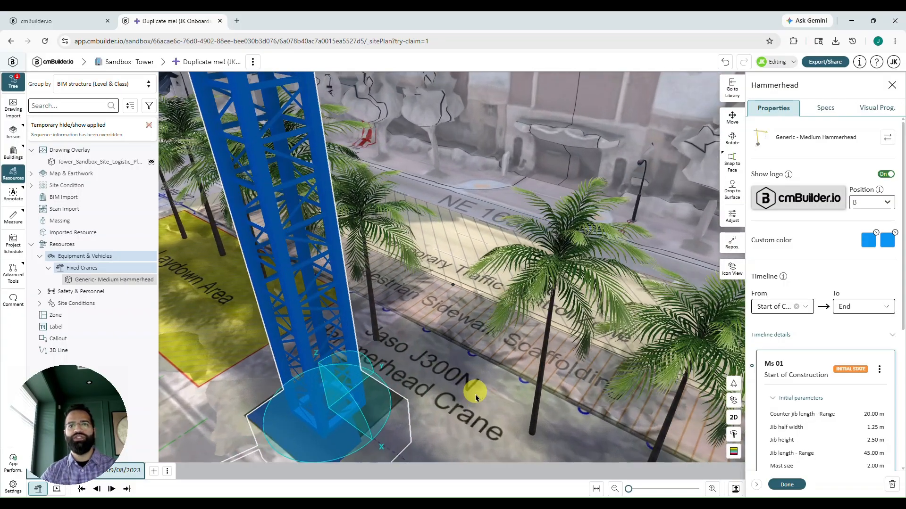
{"action": "left_click_drag", "start_coordinate": [474, 394], "coordinate": [446, 403]}
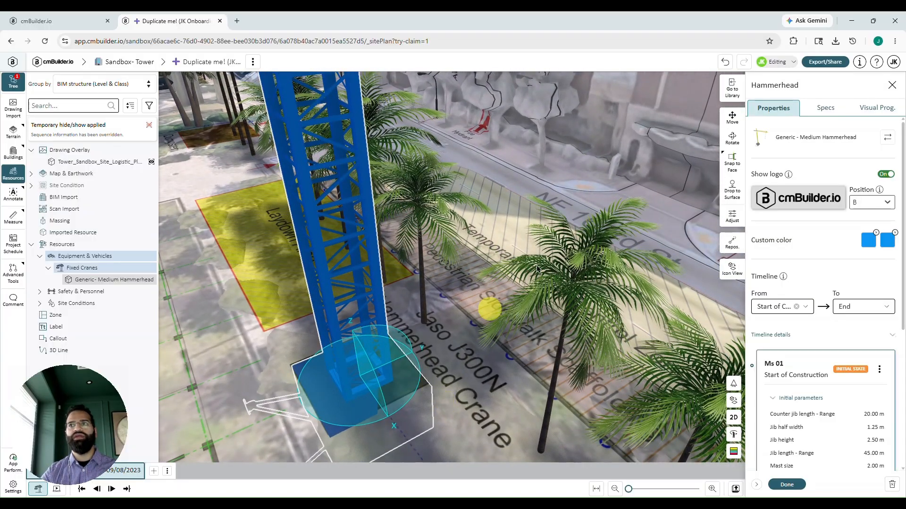
{"action": "left_click", "coordinate": [887, 140]}
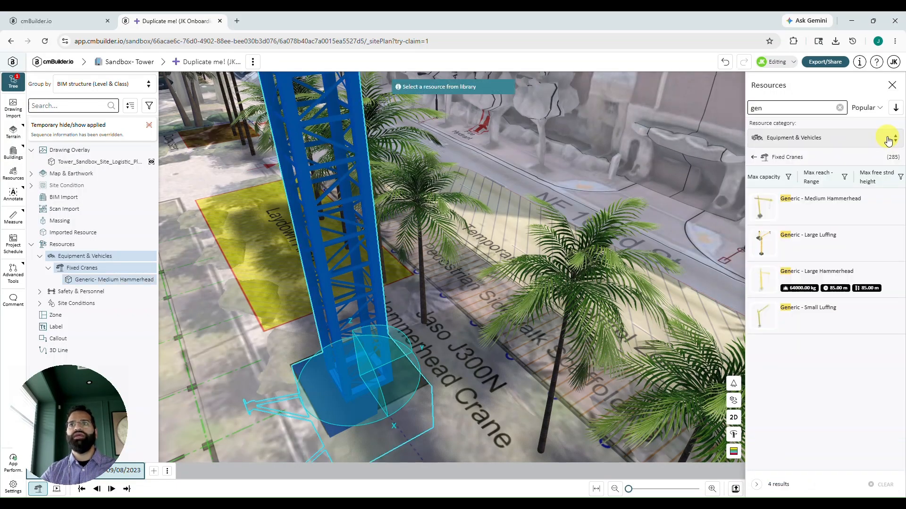
{"action": "left_click", "coordinate": [841, 111]}
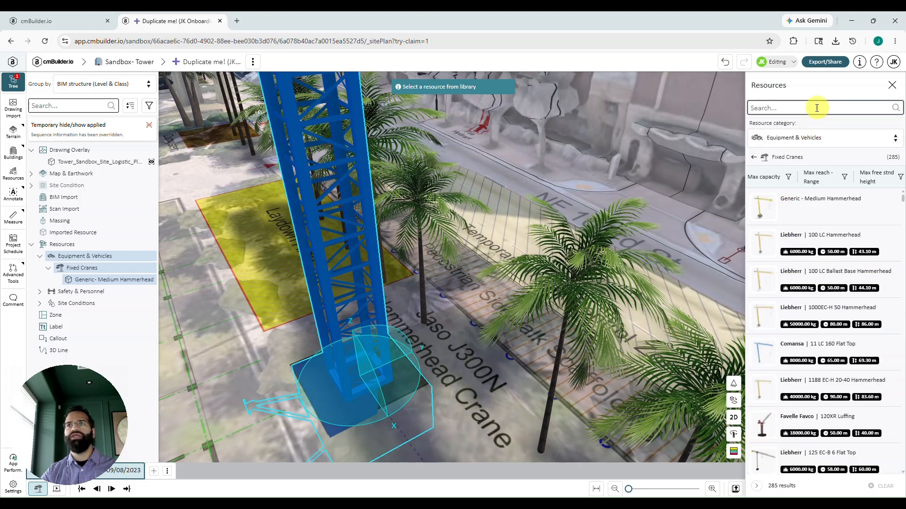
{"action": "type", "text": "j"}
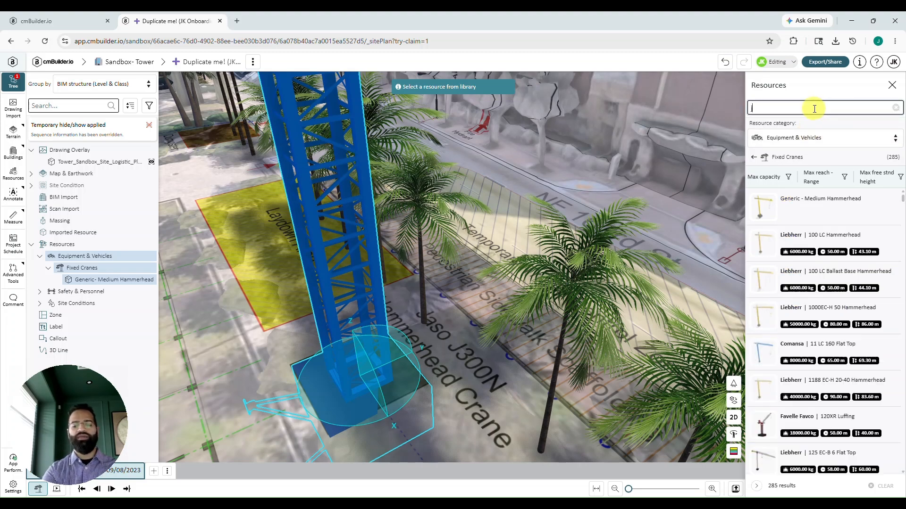
{"action": "type", "text": "aso j300"}
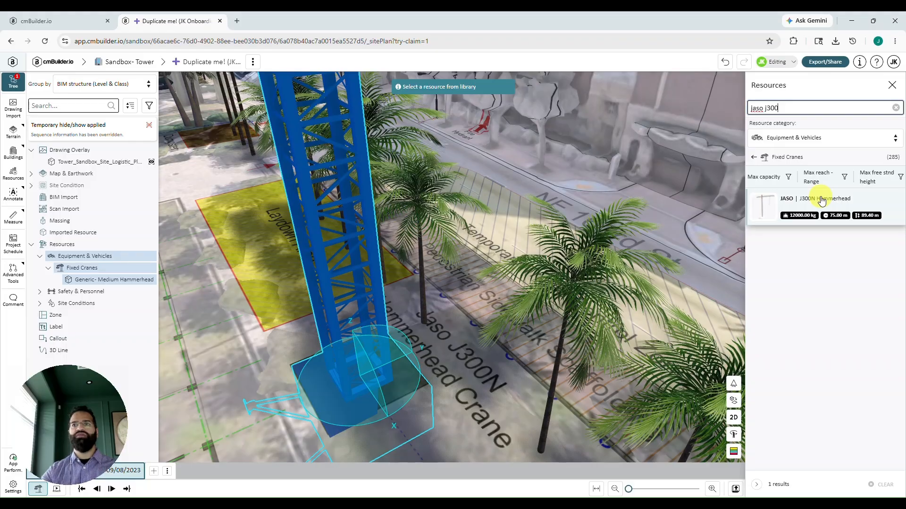
Replace the generic crane with the JASO J300N Hammerhead and confirm the resource swap.
{"action": "scroll", "coordinate": [319, 281], "scroll_direction": "down", "scroll_amount": 10}
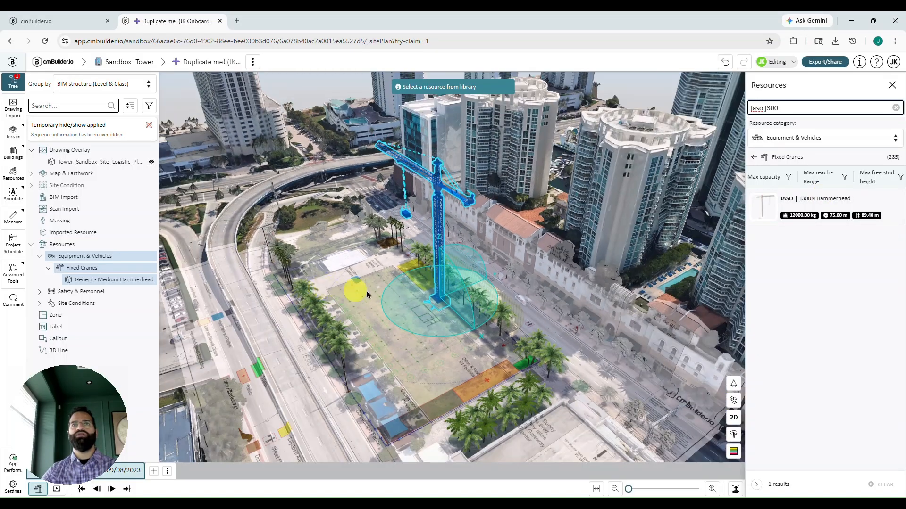
{"action": "left_click_drag", "start_coordinate": [367, 292], "coordinate": [527, 263]}
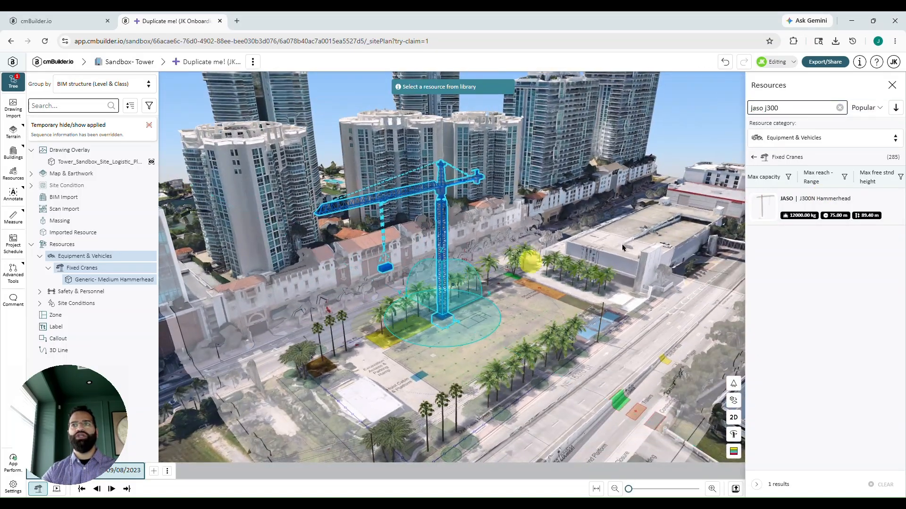
{"action": "left_click", "coordinate": [797, 204]}
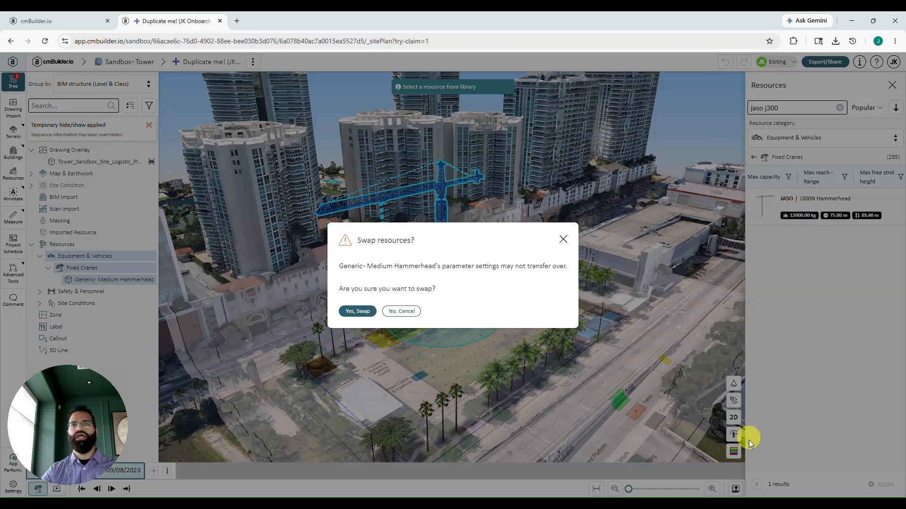
{"action": "left_click", "coordinate": [360, 311]}
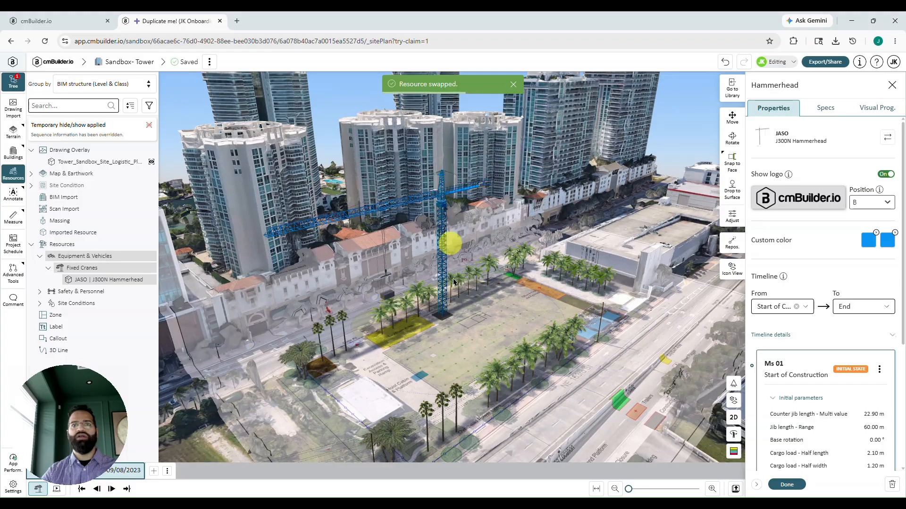
Bring up the JASO crane's specs and preview the document j300n-a-fem-1001-en.pdf at 125% zoom.
{"action": "scroll", "coordinate": [434, 354], "scroll_direction": "up", "scroll_amount": 2}
{"action": "scroll", "coordinate": [536, 334], "scroll_direction": "up", "scroll_amount": 1}
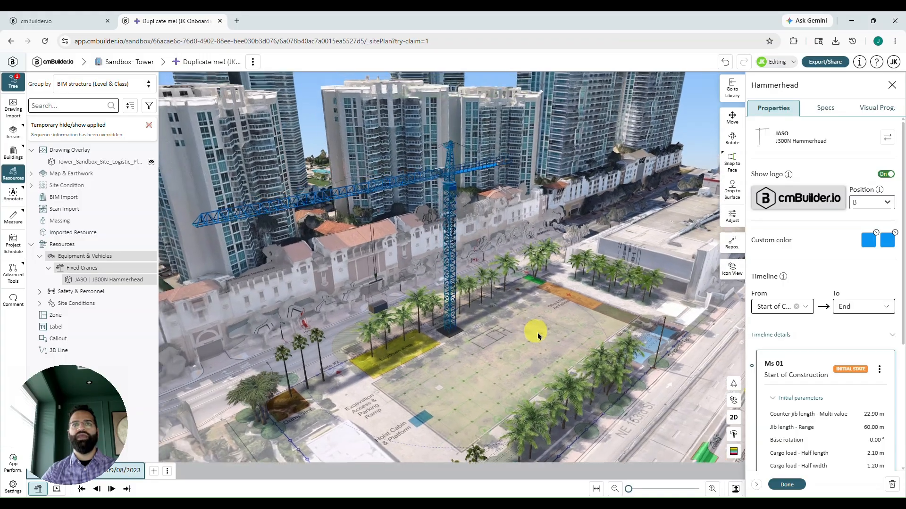
{"action": "left_click_drag", "start_coordinate": [537, 332], "coordinate": [527, 377]}
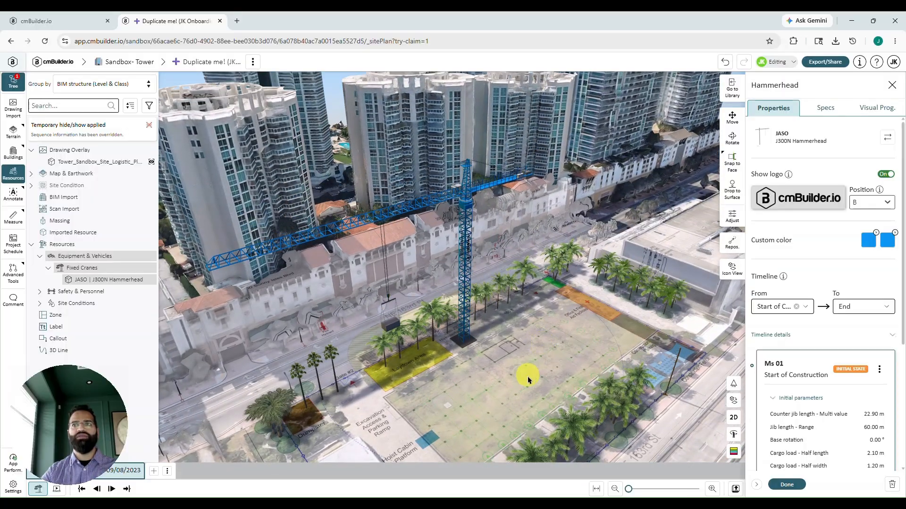
{"action": "left_click", "coordinate": [826, 109]}
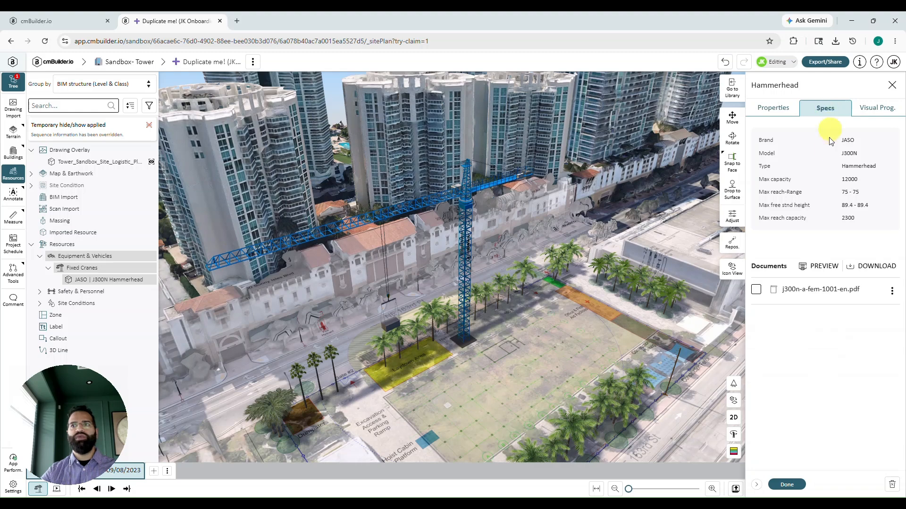
{"action": "left_click", "coordinate": [832, 270]}
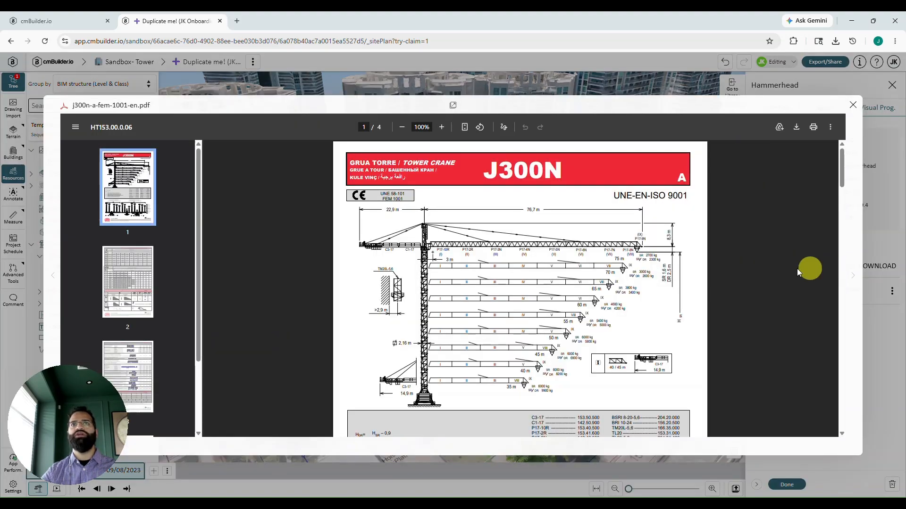
{"action": "left_click", "coordinate": [445, 128]}
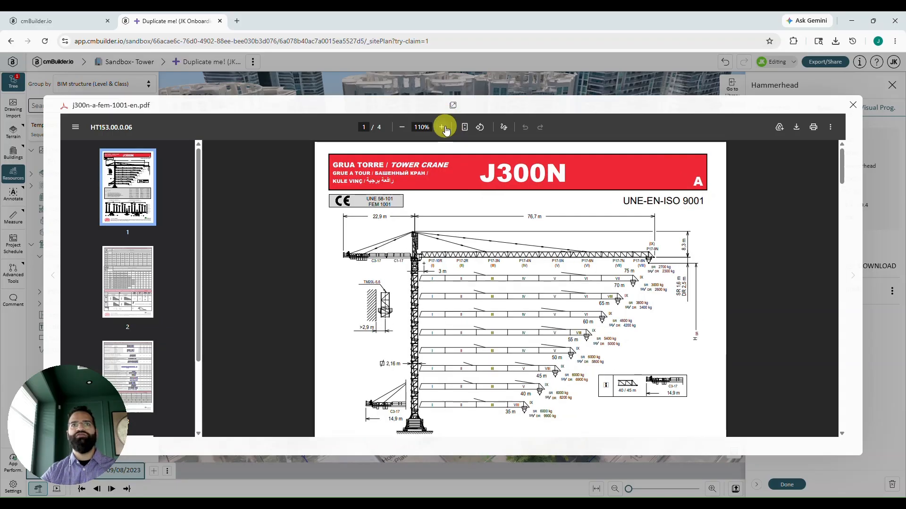
{"action": "left_click", "coordinate": [445, 128]}
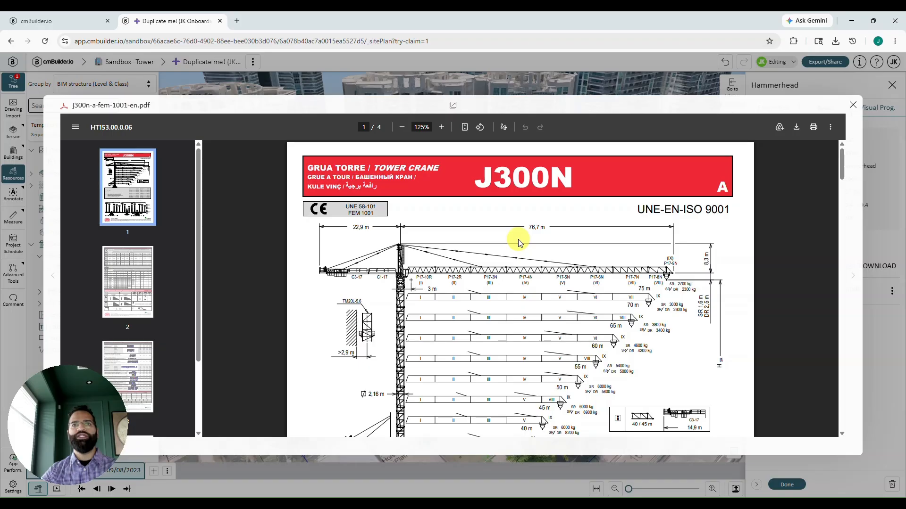
Read the jib dimensions, tower heights, load tables and mechanism features in the crane's data sheet, and close the preview.
{"action": "scroll", "coordinate": [520, 242], "scroll_direction": "down", "scroll_amount": 1}
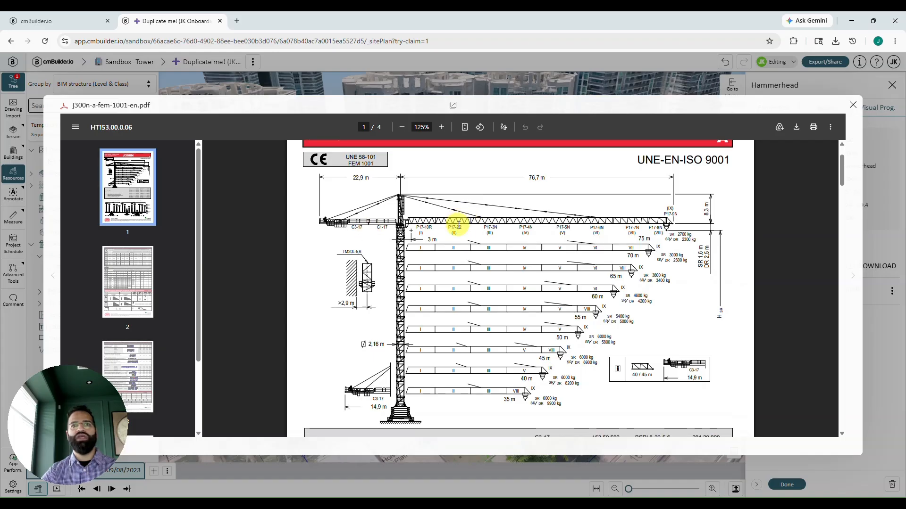
{"action": "scroll", "coordinate": [461, 223], "scroll_direction": "down", "scroll_amount": 10}
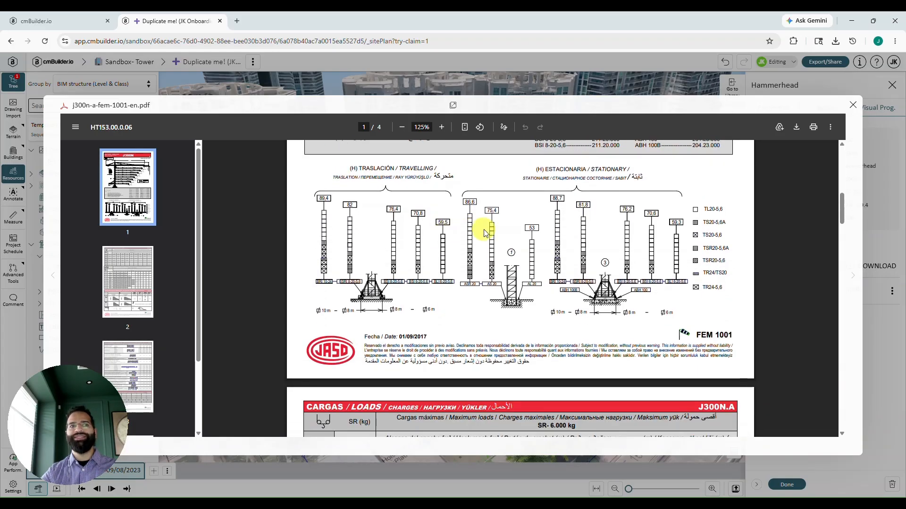
{"action": "scroll", "coordinate": [467, 230], "scroll_direction": "down", "scroll_amount": 10}
{"action": "scroll", "coordinate": [485, 235], "scroll_direction": "down", "scroll_amount": 8}
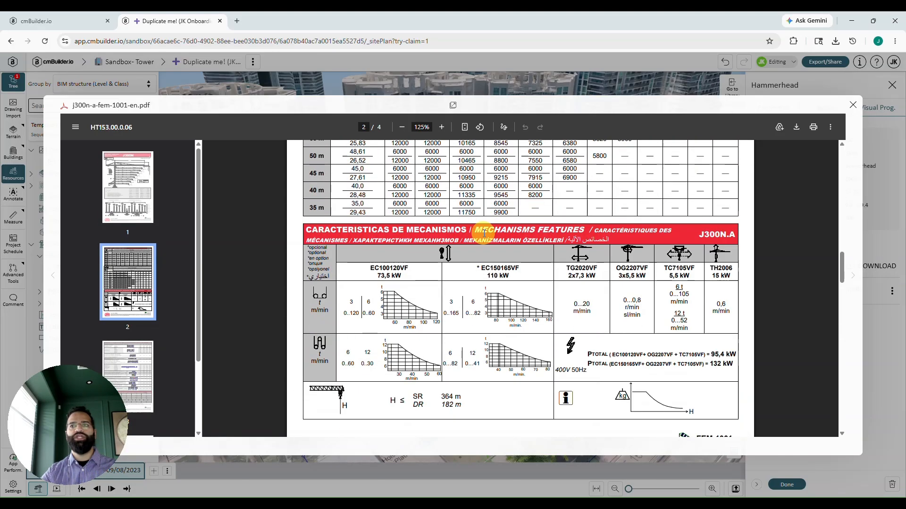
{"action": "scroll", "coordinate": [482, 242], "scroll_direction": "up", "scroll_amount": 20}
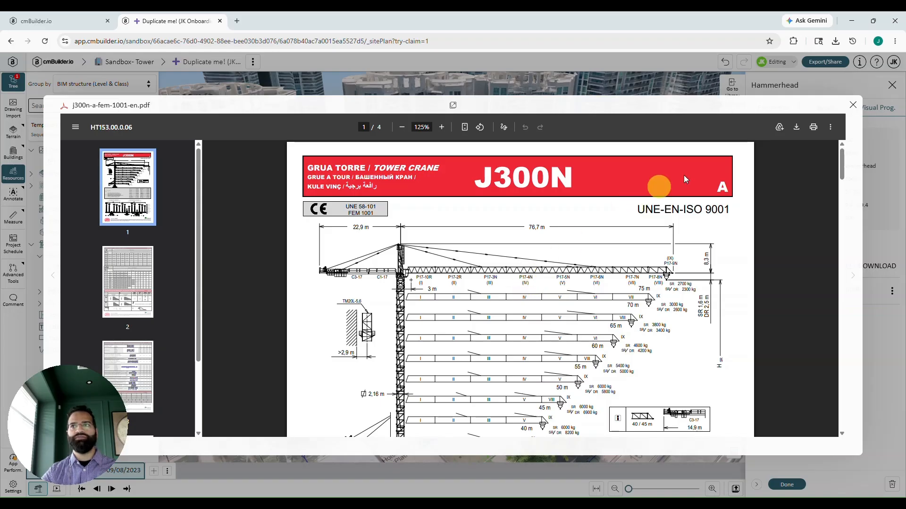
{"action": "left_click", "coordinate": [852, 106]}
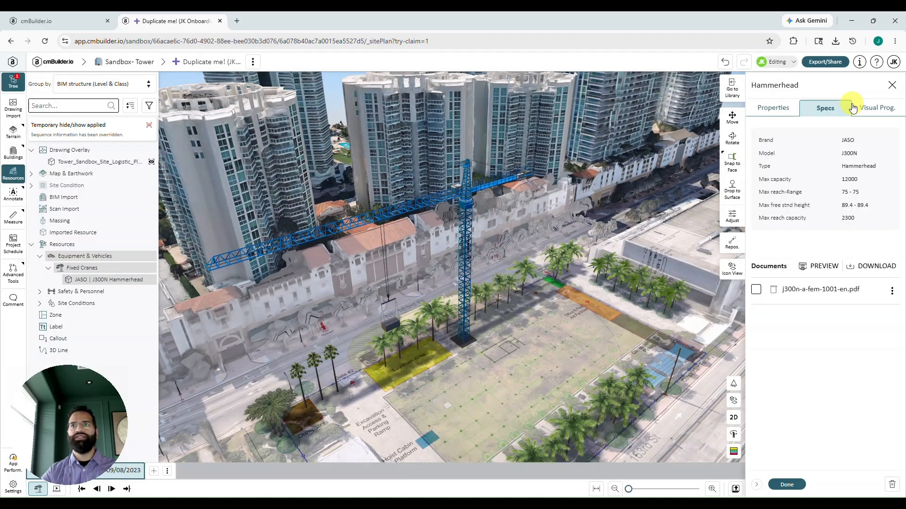
Display the JASO crane's adjustable parameters and set the hook height to 2 m using its handle in the model.
{"action": "left_click", "coordinate": [732, 217]}
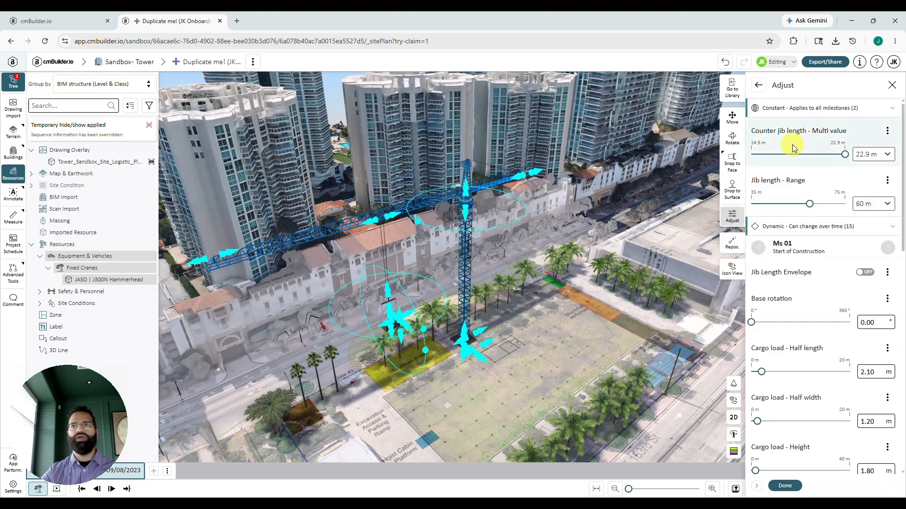
{"action": "scroll", "coordinate": [797, 203], "scroll_direction": "down", "scroll_amount": 7}
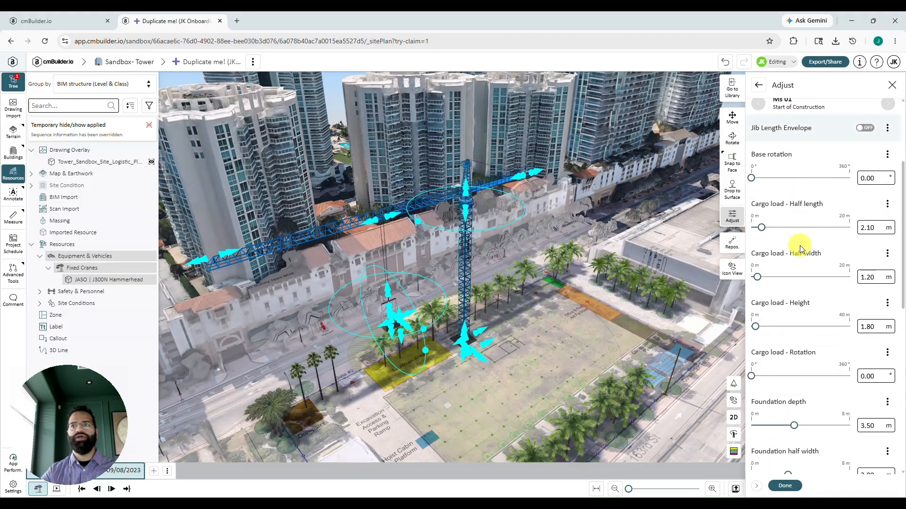
{"action": "scroll", "coordinate": [799, 245], "scroll_direction": "down", "scroll_amount": 1}
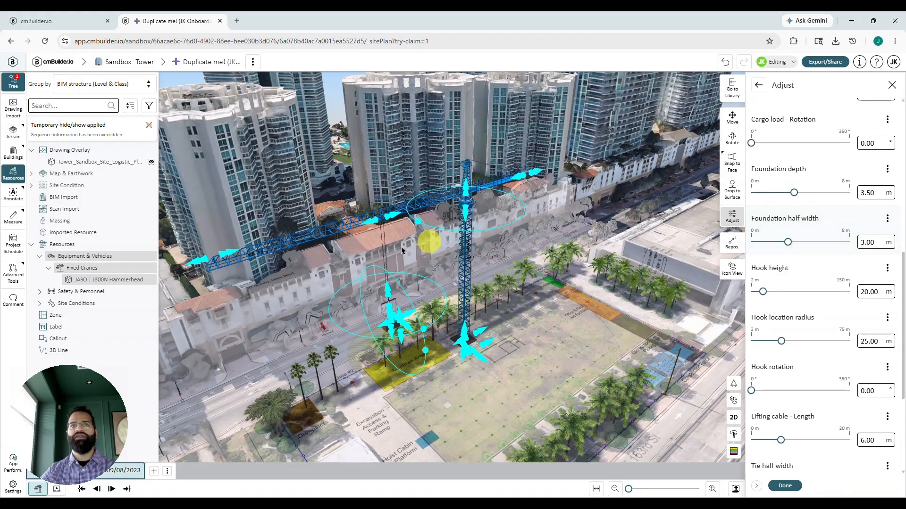
{"action": "mouse_move", "coordinate": [319, 282]}
{"action": "left_mouse_down"}
{"action": "mouse_move", "coordinate": [361, 263]}
{"action": "mouse_move", "coordinate": [326, 283]}
{"action": "left_mouse_up"}
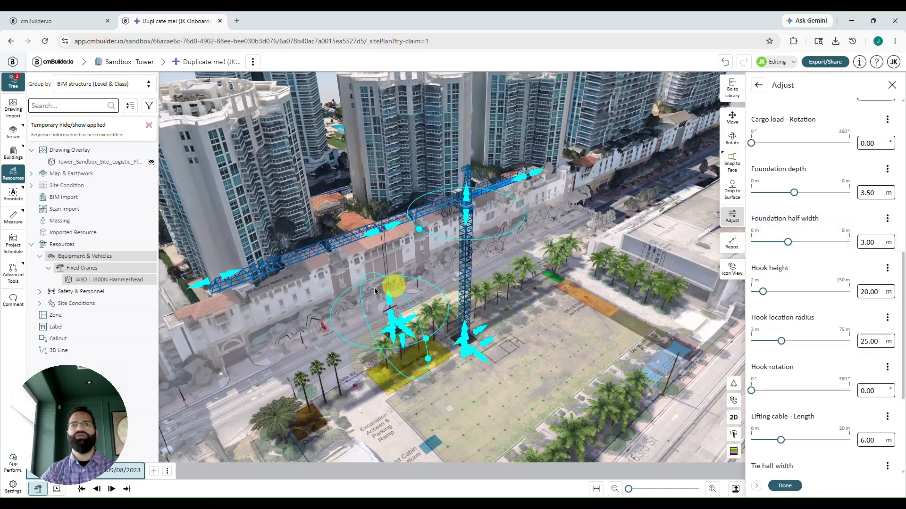
{"action": "left_click_drag", "start_coordinate": [392, 302], "coordinate": [375, 187]}
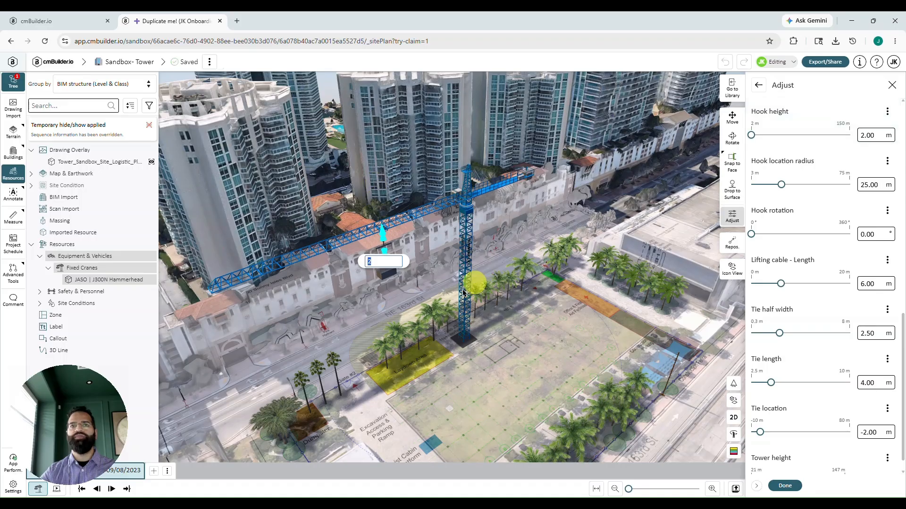
{"action": "left_click", "coordinate": [446, 294]}
Stretch the cargo load on the hook to a half length of about 3.35 m and a height of about 7.28 m.
{"action": "left_click", "coordinate": [387, 279]}
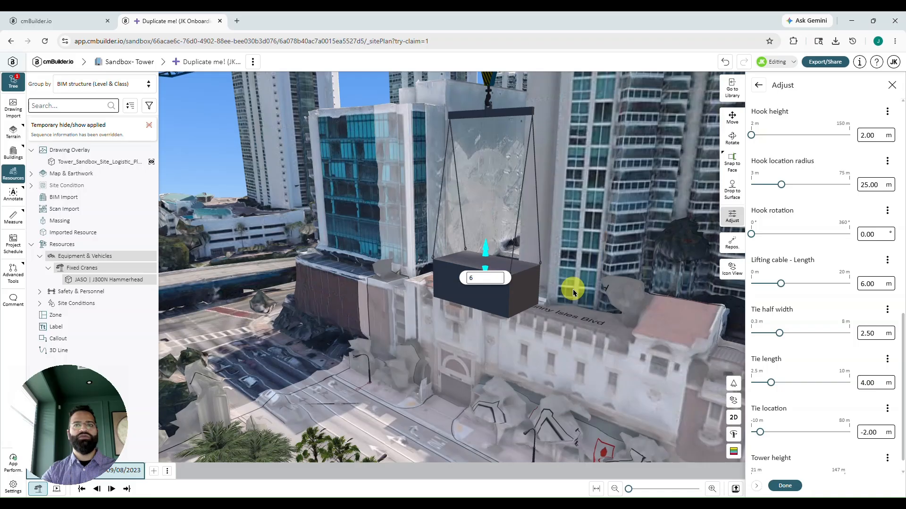
{"action": "left_click_drag", "start_coordinate": [541, 267], "coordinate": [565, 276]}
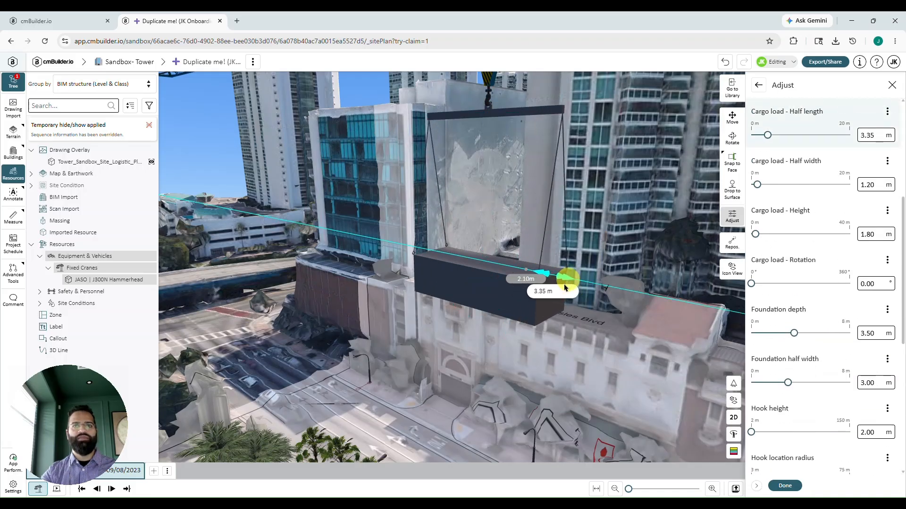
{"action": "left_click_drag", "start_coordinate": [532, 339], "coordinate": [505, 457]}
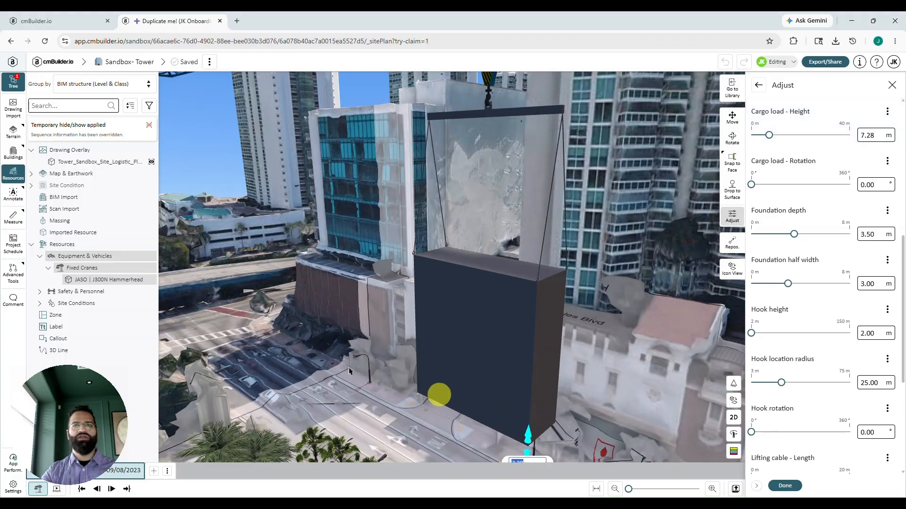
Shrink the cargo load's height and half length to 0 m with its handles in the model.
{"action": "left_click_drag", "start_coordinate": [438, 394], "coordinate": [306, 367]}
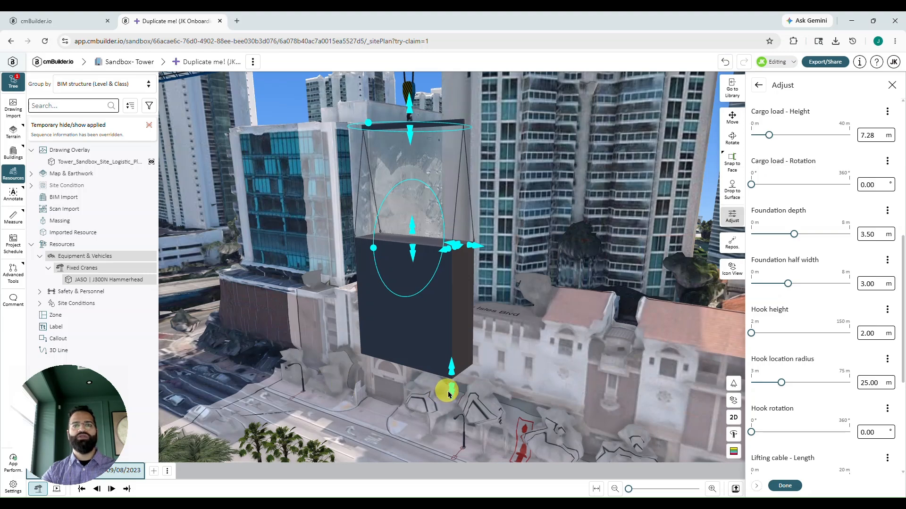
{"action": "left_click_drag", "start_coordinate": [451, 394], "coordinate": [492, 255]}
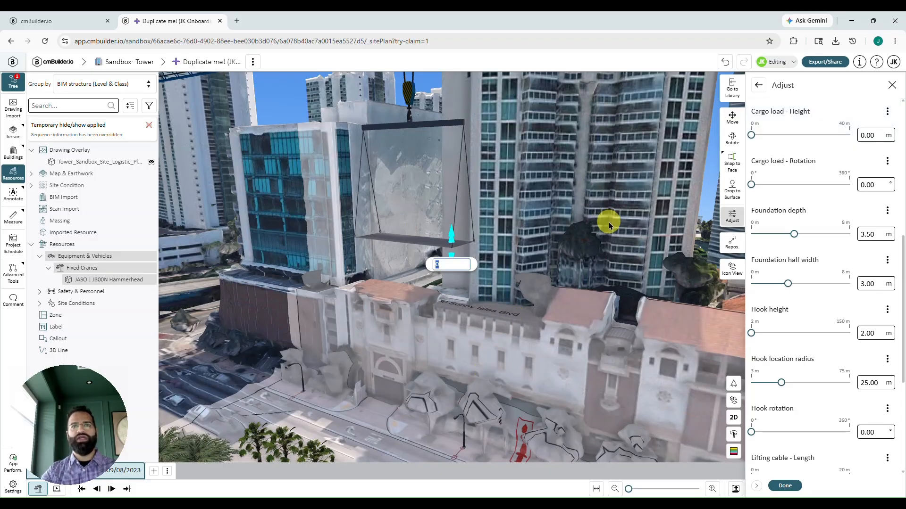
{"action": "left_click", "coordinate": [632, 214]}
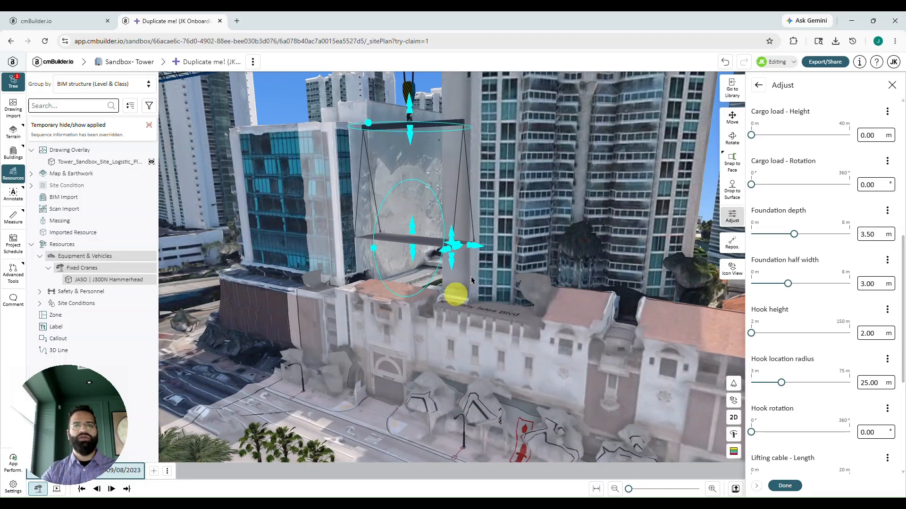
{"action": "left_click_drag", "start_coordinate": [474, 250], "coordinate": [420, 243]}
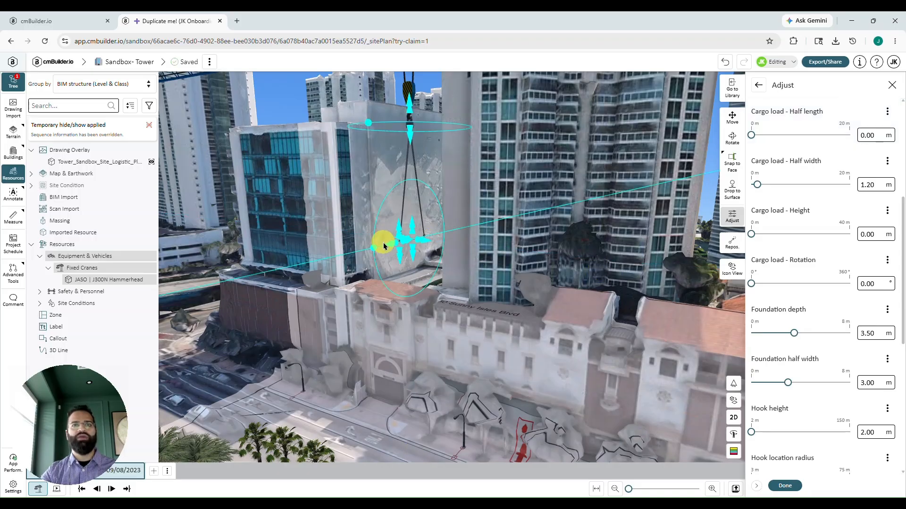
Shrink the cargo load's half width to about 0.04 m with its handle in the model.
{"action": "left_click_drag", "start_coordinate": [390, 245], "coordinate": [405, 251]}
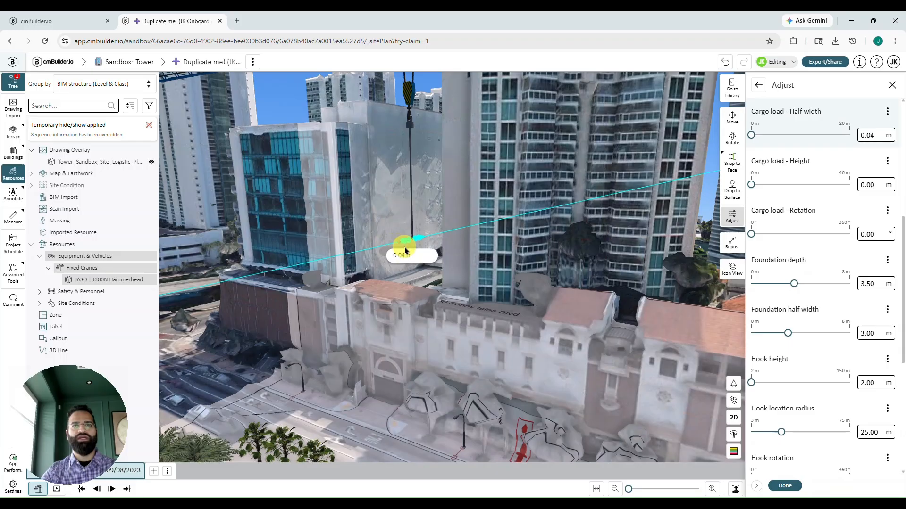
{"action": "scroll", "coordinate": [363, 399], "scroll_direction": "down", "scroll_amount": 3}
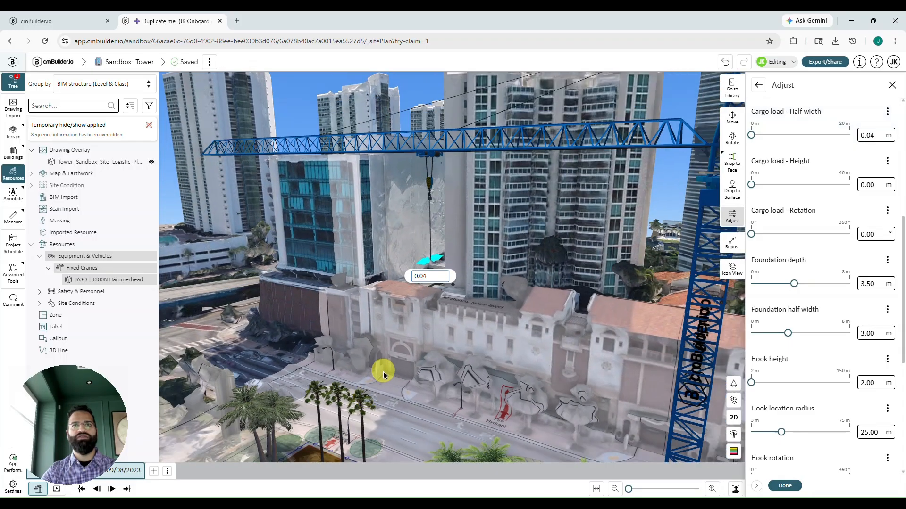
{"action": "left_click_drag", "start_coordinate": [383, 374], "coordinate": [340, 340]}
{"action": "left_click", "coordinate": [330, 308]}
{"action": "scroll", "coordinate": [332, 311], "scroll_direction": "down", "scroll_amount": 2}
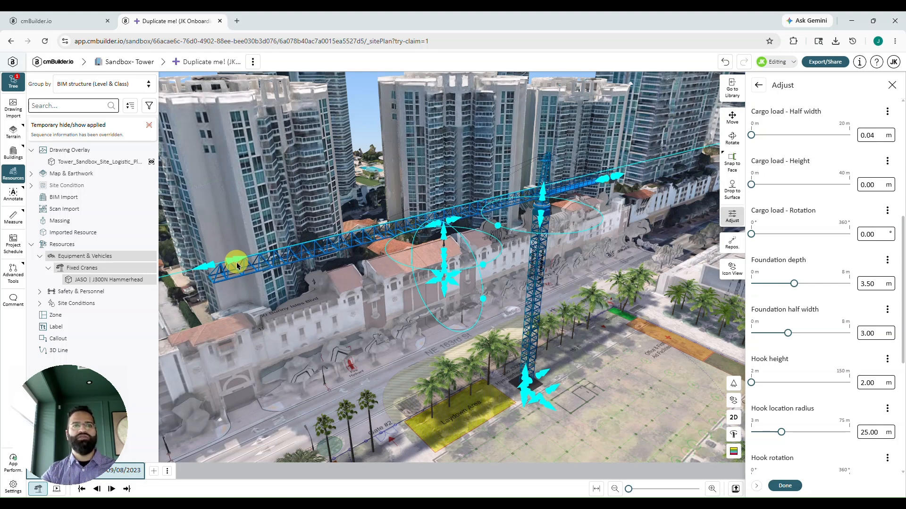
Shorten the crane's jib to 35 m with the handle at the jib's tip.
{"action": "left_click_drag", "start_coordinate": [237, 265], "coordinate": [430, 222]}
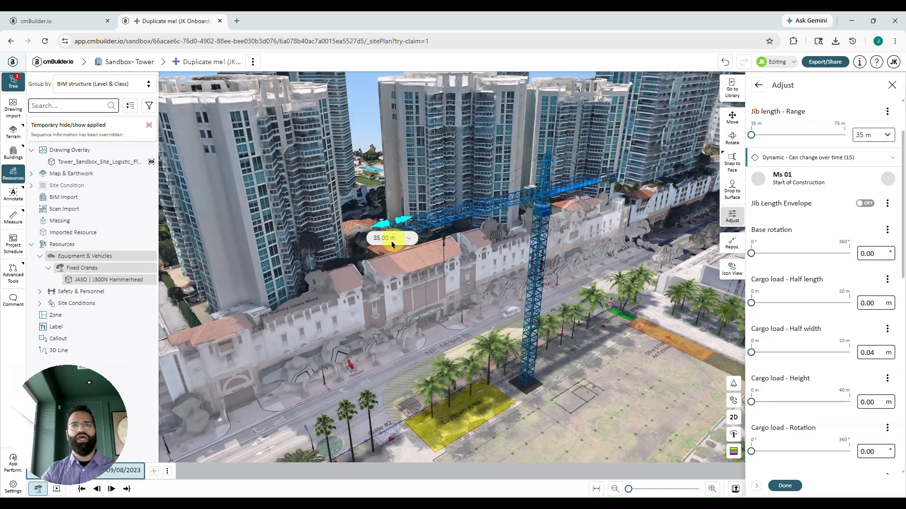
{"action": "left_click", "coordinate": [493, 270]}
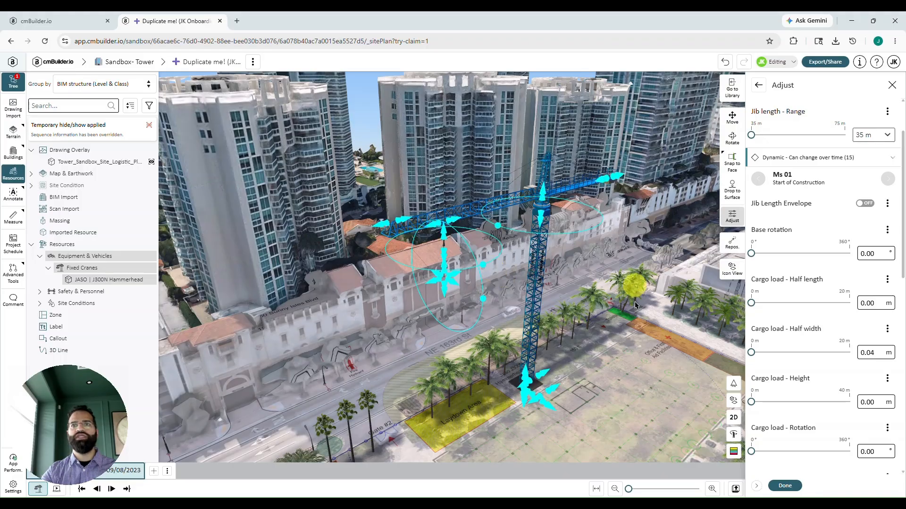
{"action": "left_click_drag", "start_coordinate": [635, 305], "coordinate": [450, 311]}
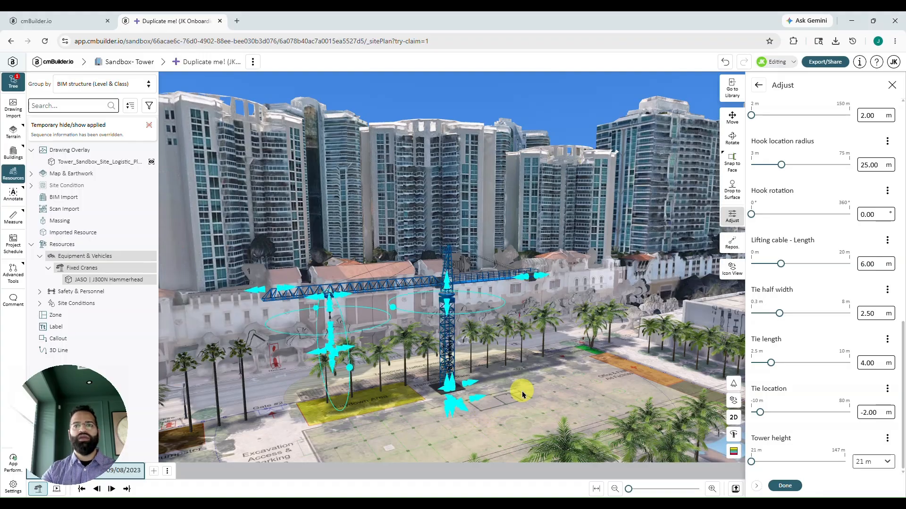
{"action": "left_click_drag", "start_coordinate": [528, 386], "coordinate": [528, 417]}
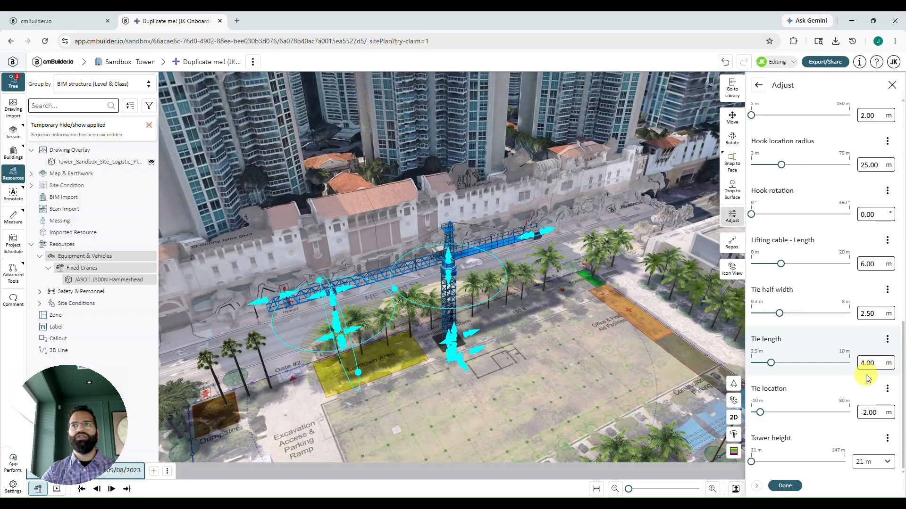
Turn on the crane's Jib Length Envelope and view its reach over the site from above.
{"action": "scroll", "coordinate": [866, 378], "scroll_direction": "up", "scroll_amount": 12}
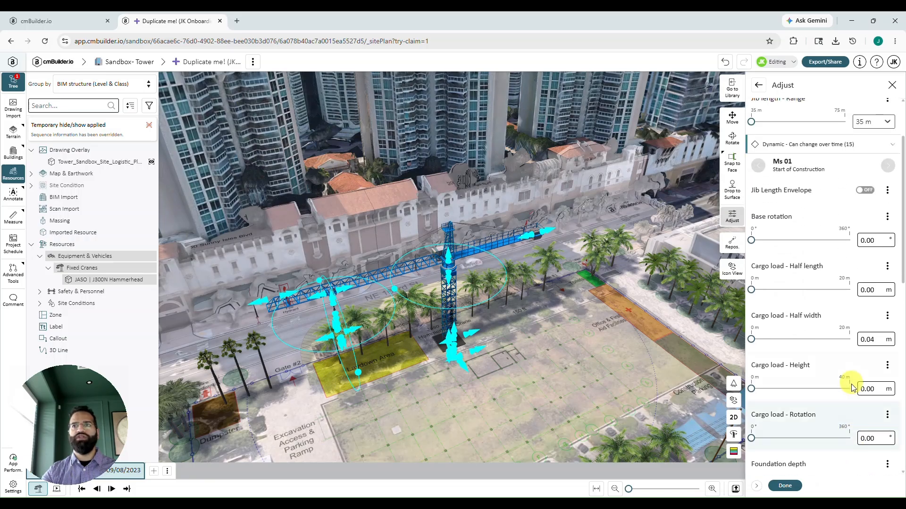
{"action": "scroll", "coordinate": [868, 382], "scroll_direction": "up", "scroll_amount": 2}
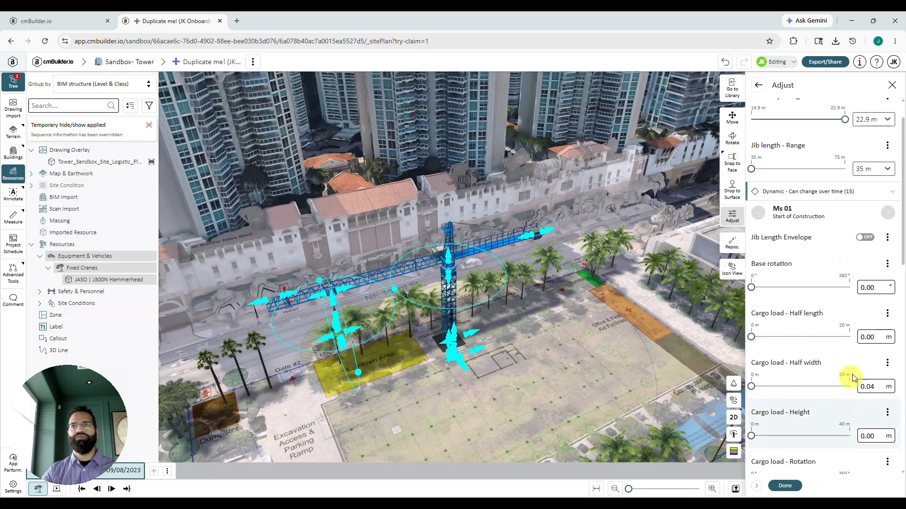
{"action": "left_click", "coordinate": [865, 237]}
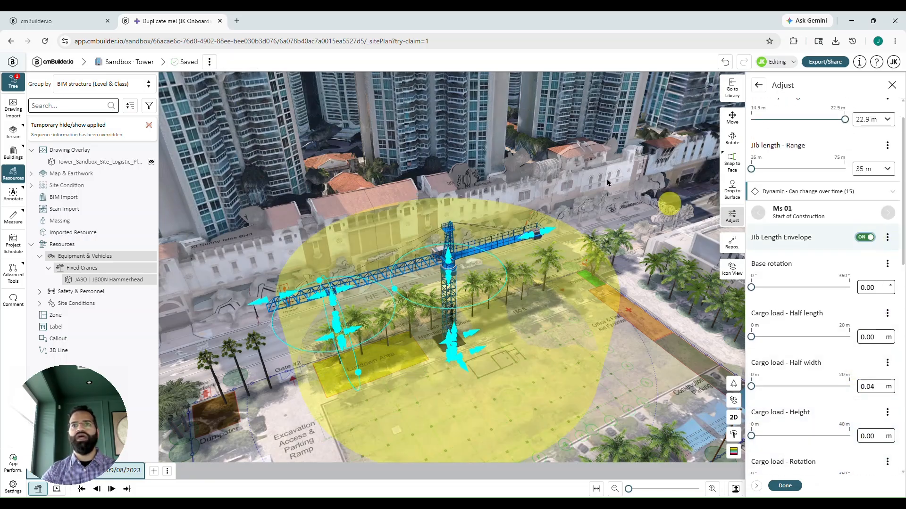
{"action": "scroll", "coordinate": [568, 137], "scroll_direction": "up", "scroll_amount": 3}
{"action": "left_click_drag", "start_coordinate": [613, 134], "coordinate": [609, 268]}
{"action": "scroll", "coordinate": [570, 255], "scroll_direction": "down", "scroll_amount": 5}
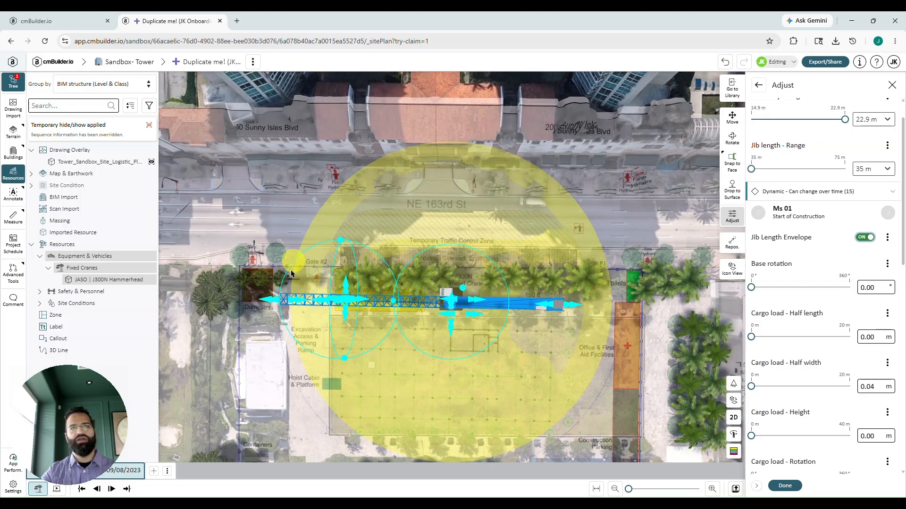
Extend the jib to 40 m and check the envelope's coverage of the site in the 2D plan before returning to 3D.
{"action": "left_click_drag", "start_coordinate": [278, 300], "coordinate": [247, 300]}
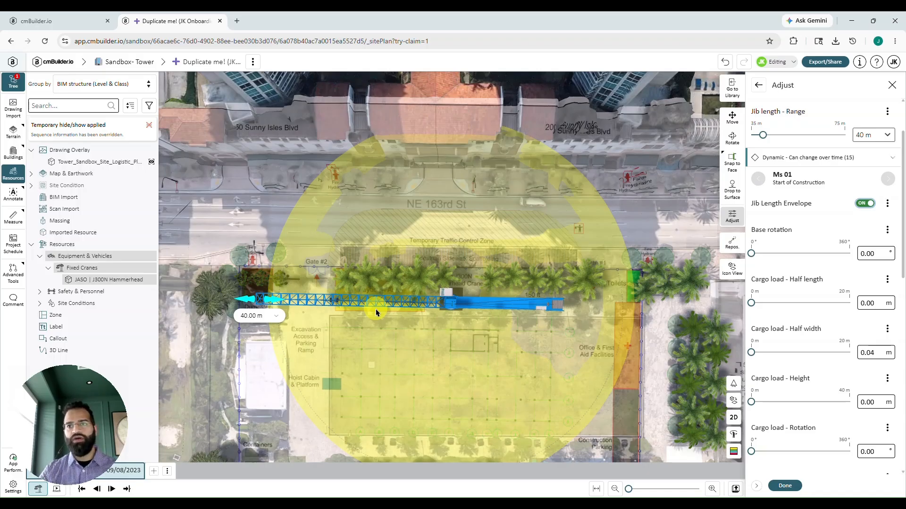
{"action": "left_click", "coordinate": [729, 417]}
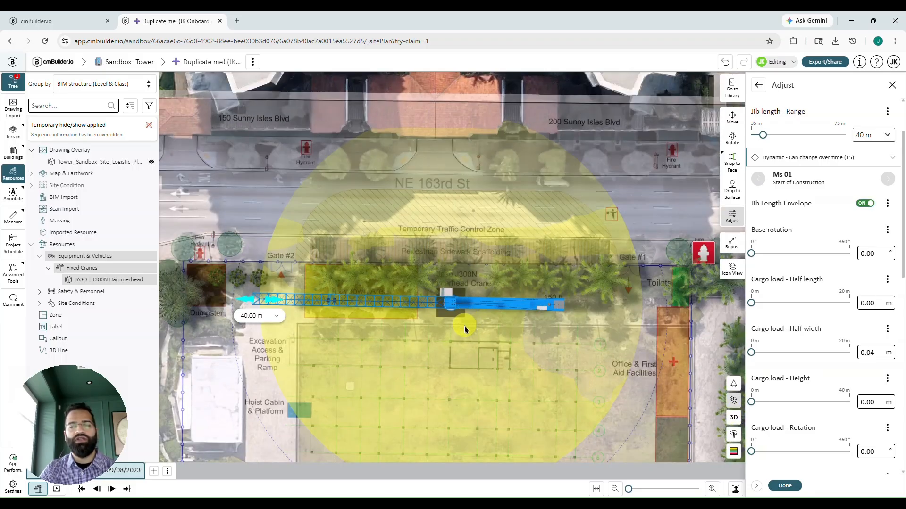
{"action": "scroll", "coordinate": [464, 325], "scroll_direction": "down", "scroll_amount": 3}
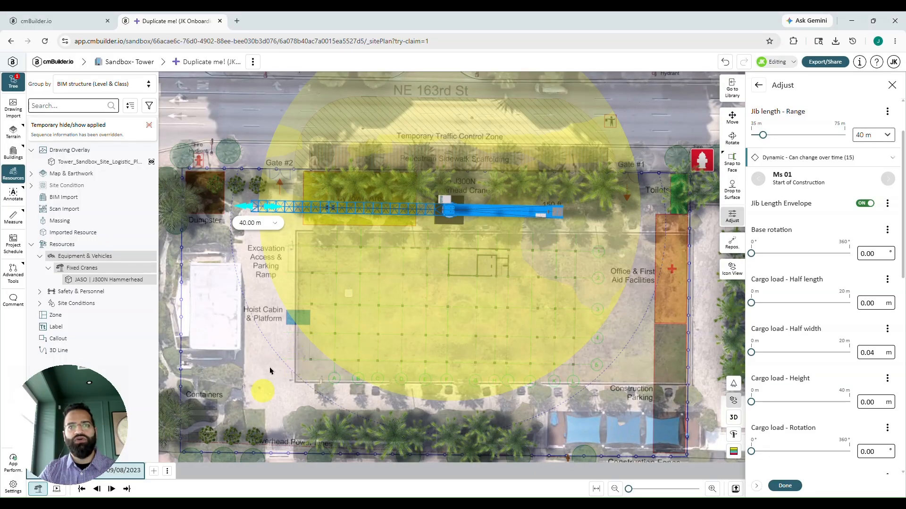
{"action": "scroll", "coordinate": [460, 210], "scroll_direction": "down", "scroll_amount": 3}
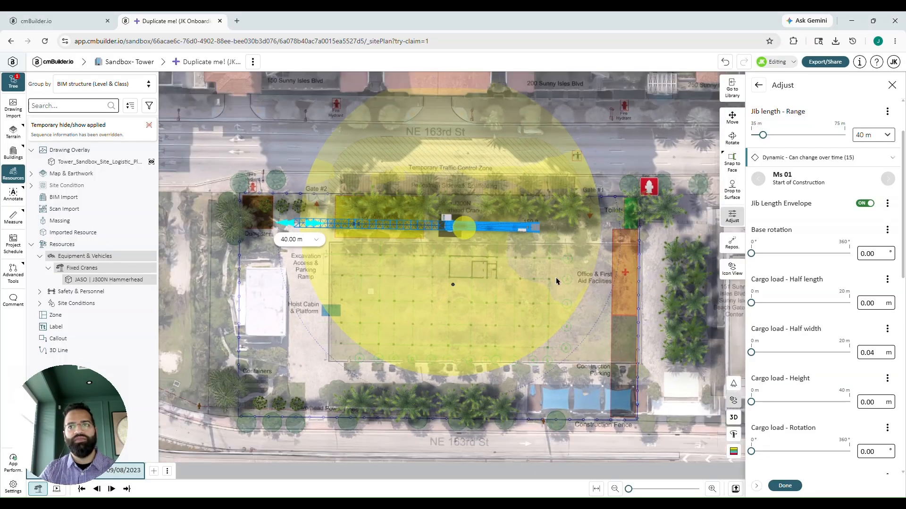
{"action": "left_click", "coordinate": [733, 418]}
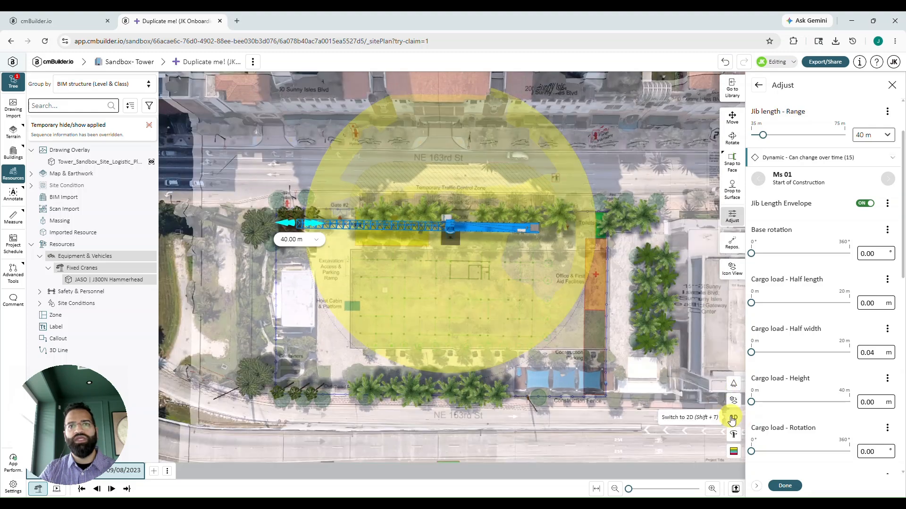
{"action": "left_click", "coordinate": [733, 420]}
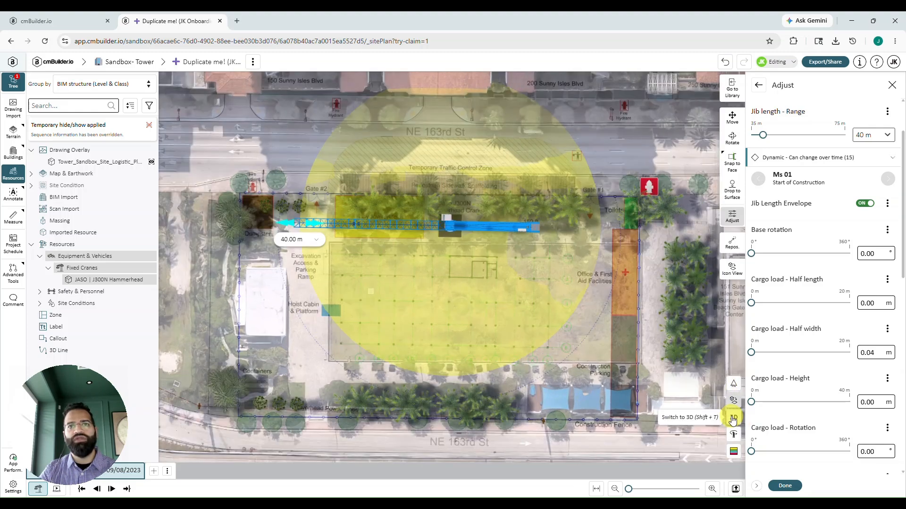
{"action": "left_click", "coordinate": [733, 419]}
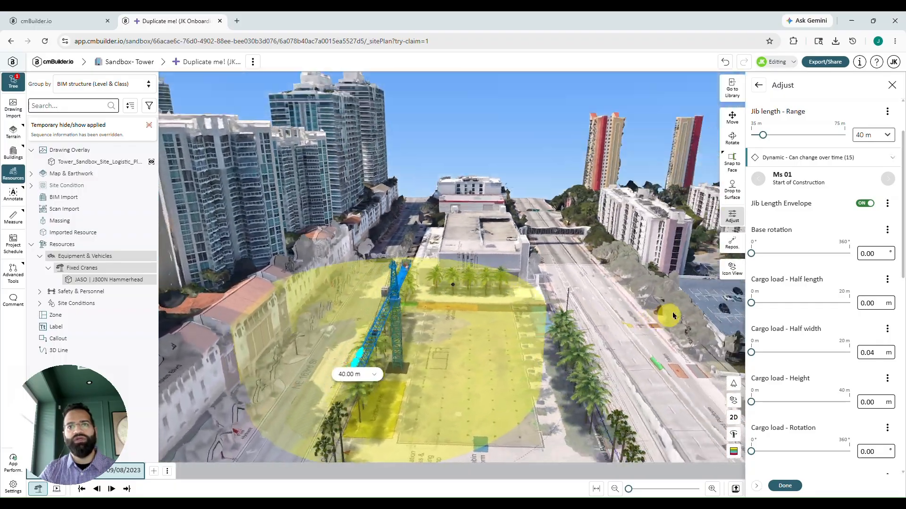
Extend the jib to 50 m with its tip handle and finish editing the crane.
{"action": "left_click_drag", "start_coordinate": [672, 312], "coordinate": [633, 312]}
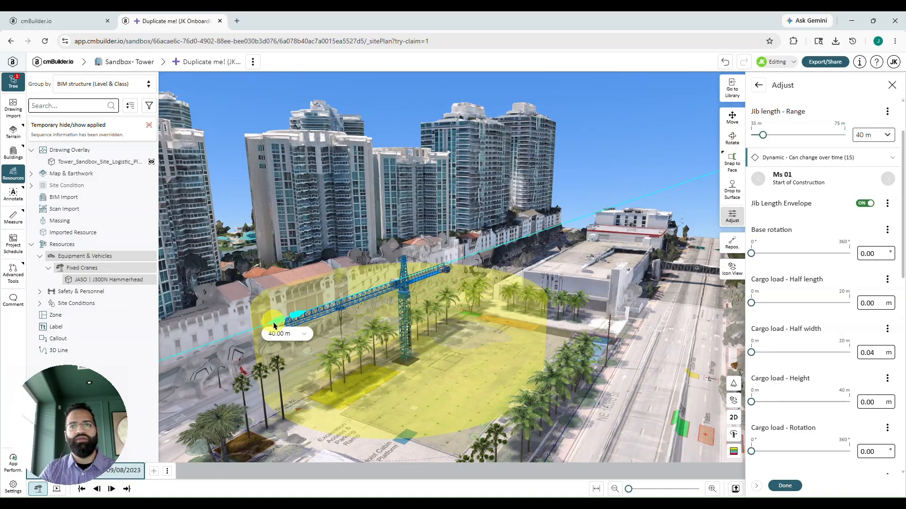
{"action": "left_click_drag", "start_coordinate": [274, 325], "coordinate": [220, 340]}
{"action": "left_click_drag", "start_coordinate": [636, 386], "coordinate": [537, 398]}
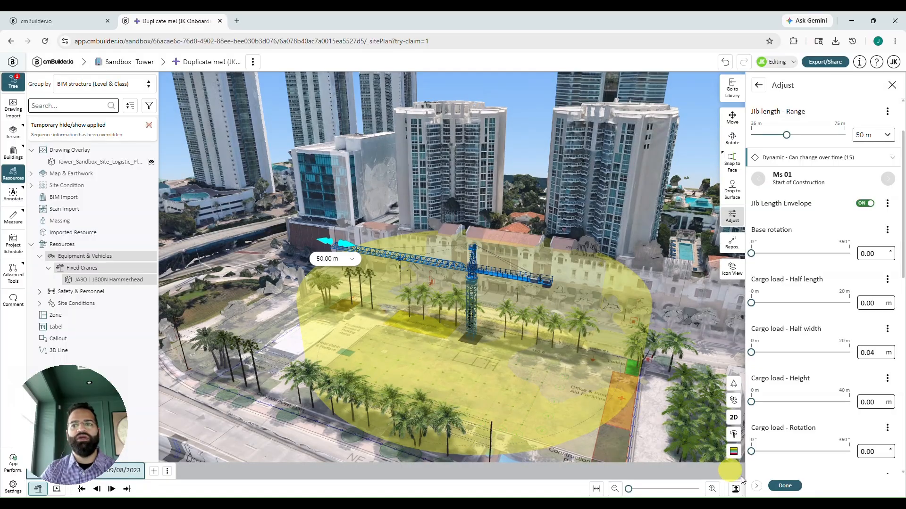
{"action": "left_click", "coordinate": [783, 486]}
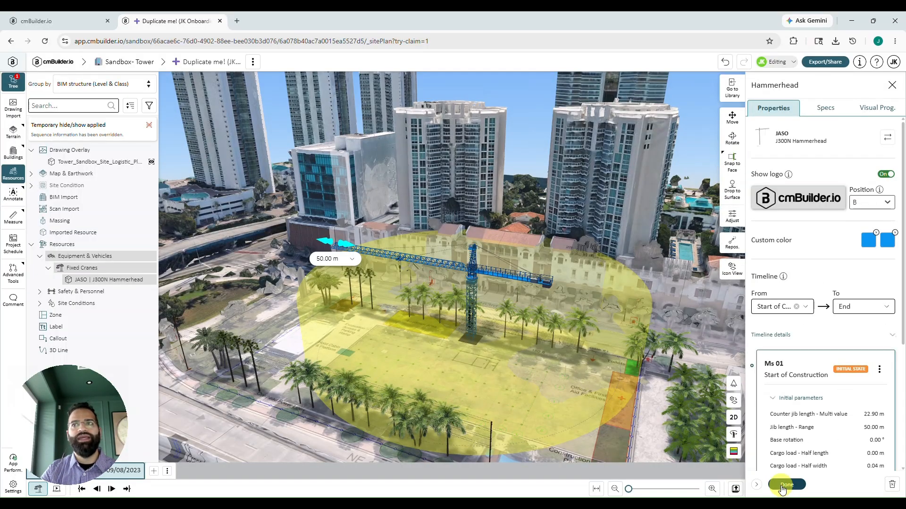
{"action": "left_click", "coordinate": [785, 485]}
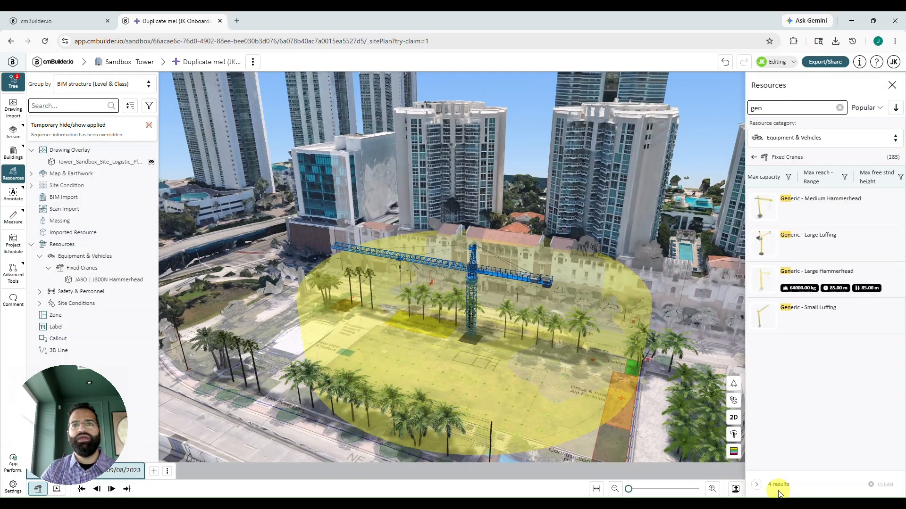
Clear the crane search in the resource library and close the library.
{"action": "left_click", "coordinate": [841, 108]}
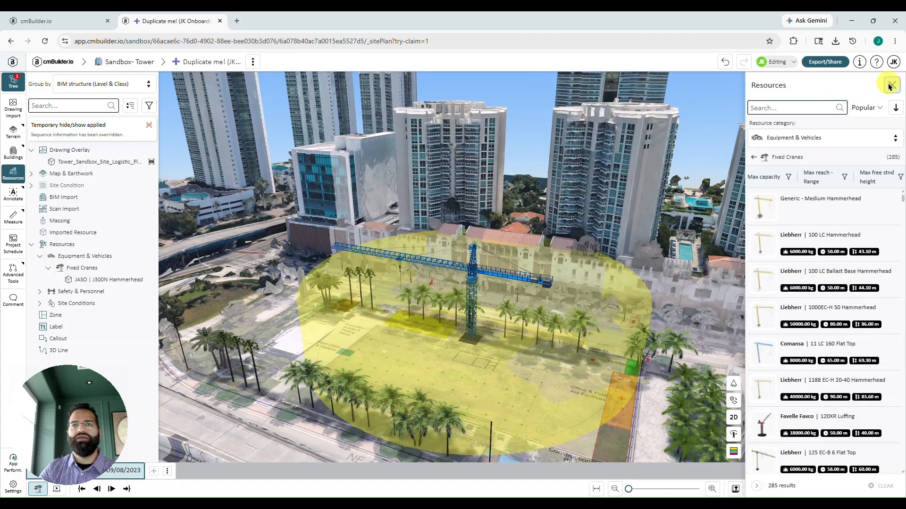
{"action": "left_click", "coordinate": [892, 85]}
{"action": "scroll", "coordinate": [606, 331], "scroll_direction": "up", "scroll_amount": 3}
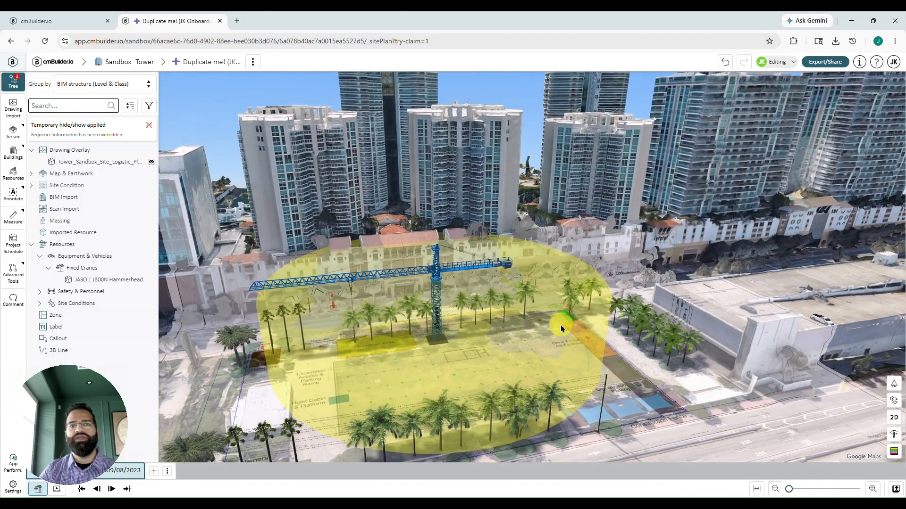
Turn off the JASO crane's Jib Length Envelope, leave its adjustments and deselect the crane.
{"action": "left_click", "coordinate": [431, 279]}
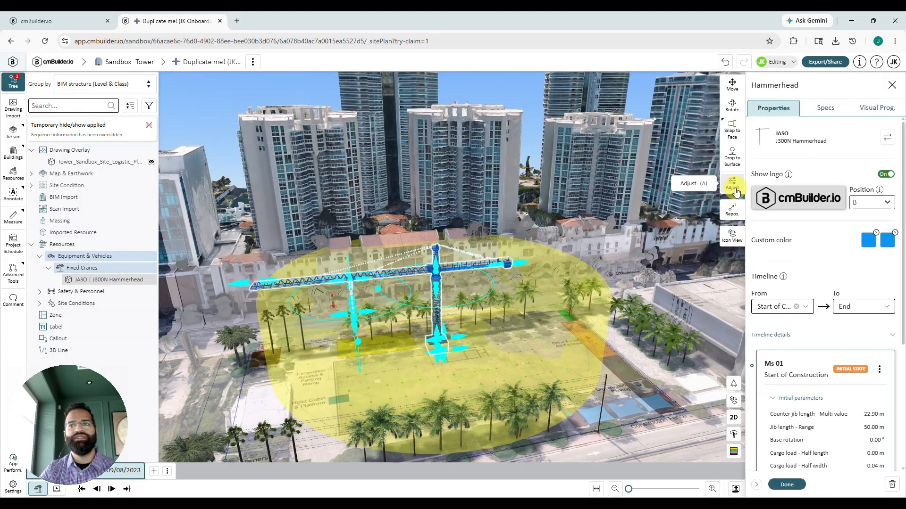
{"action": "left_click", "coordinate": [737, 185]}
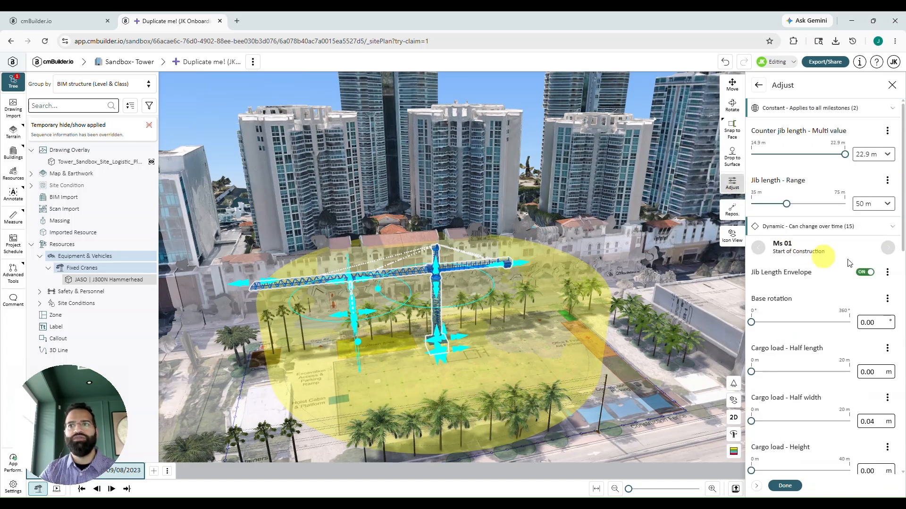
{"action": "left_click", "coordinate": [865, 271]}
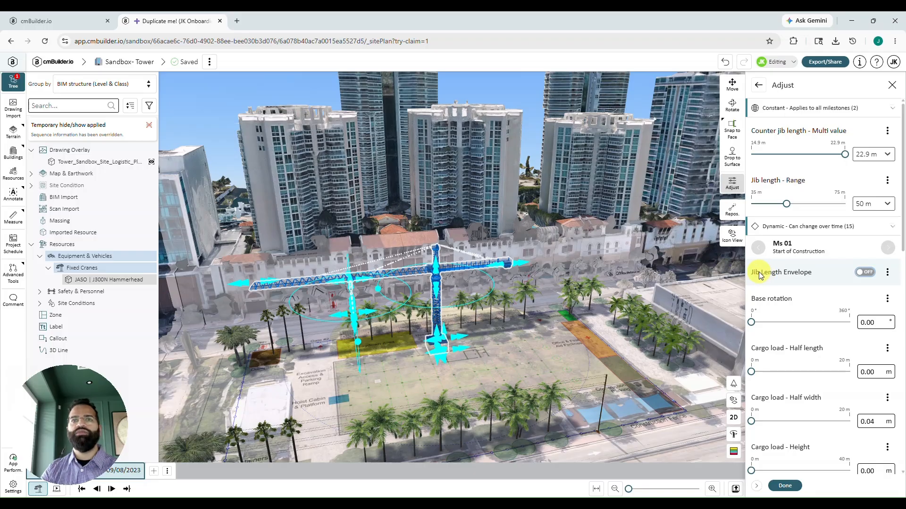
{"action": "left_click", "coordinate": [892, 85]}
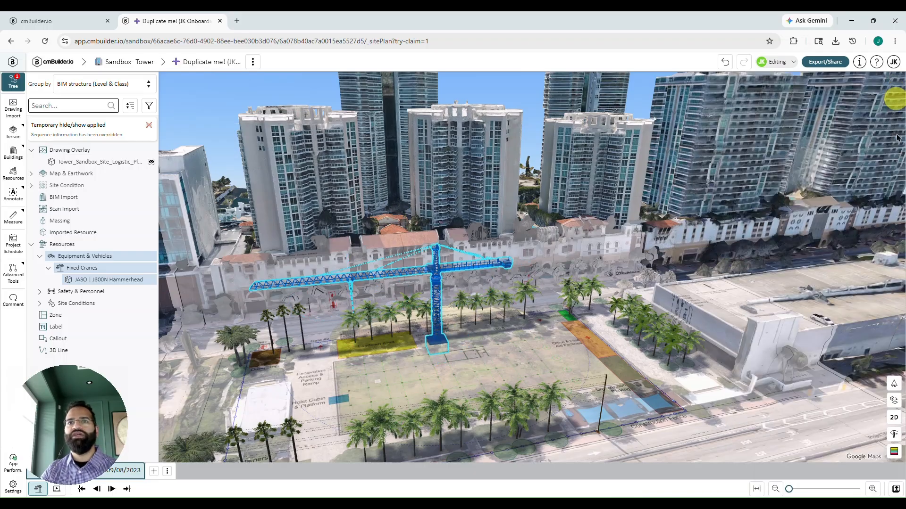
{"action": "left_click", "coordinate": [525, 142]}
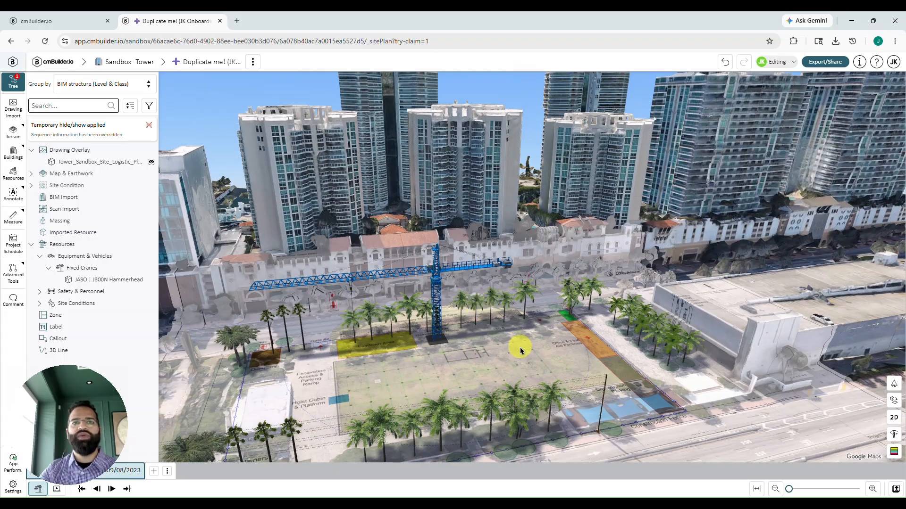
Choose the Chain Link with A-Screen Fence from the Fences group under Logistics & Facilities in the resource library.
{"action": "left_click_drag", "start_coordinate": [520, 348], "coordinate": [505, 379]}
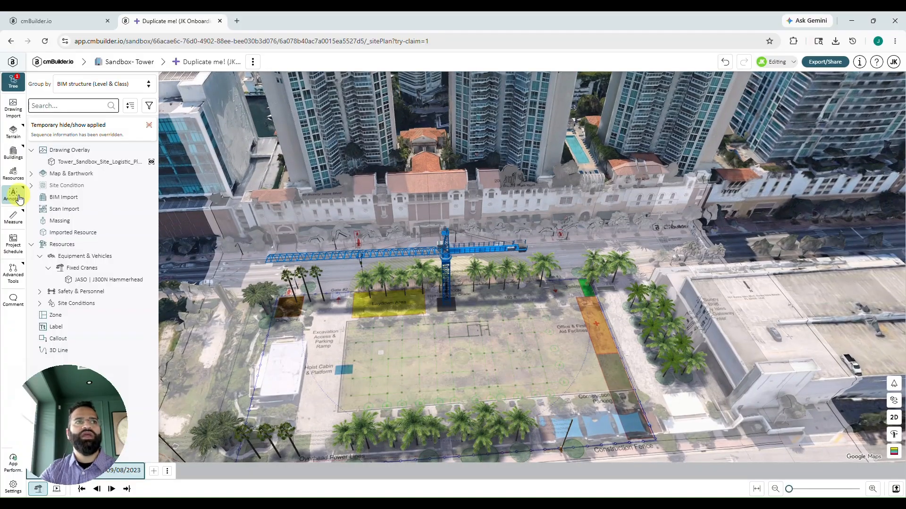
{"action": "left_click", "coordinate": [13, 173]}
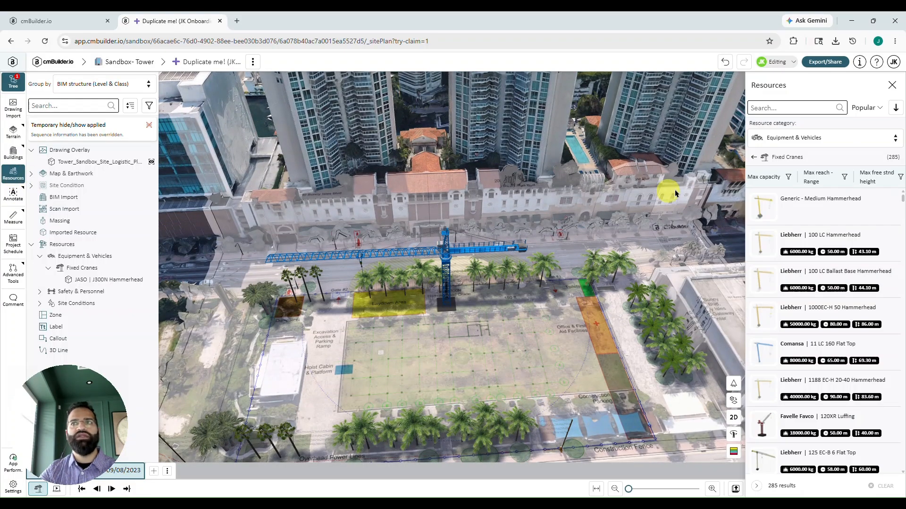
{"action": "left_click", "coordinate": [805, 139]}
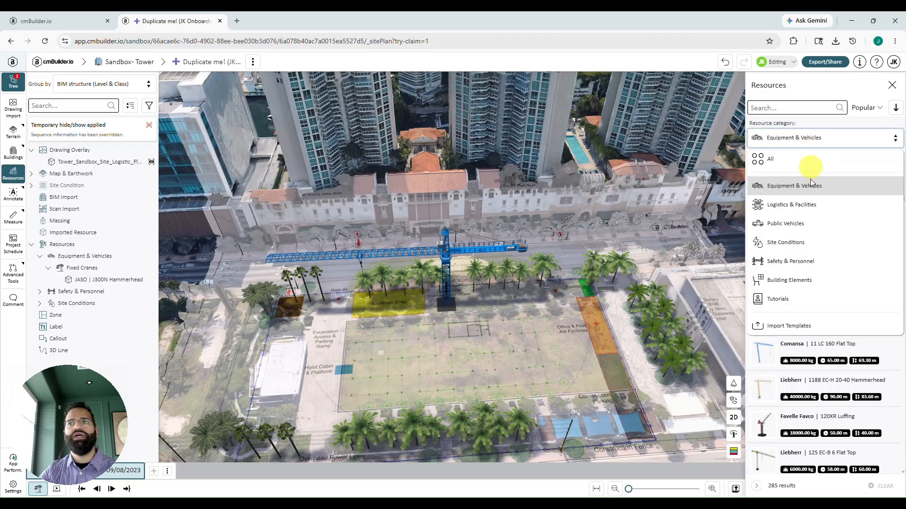
{"action": "left_click", "coordinate": [800, 205]}
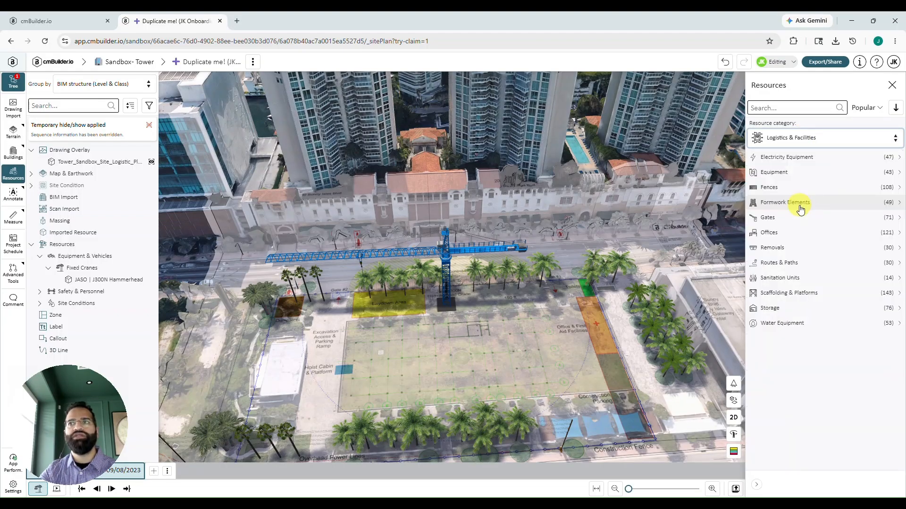
{"action": "left_click", "coordinate": [870, 193]}
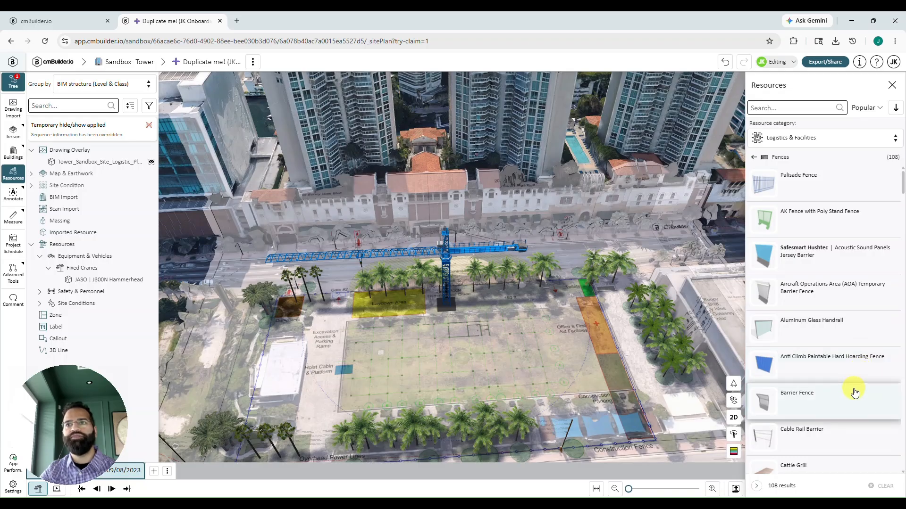
{"action": "scroll", "coordinate": [844, 387], "scroll_direction": "down", "scroll_amount": 3}
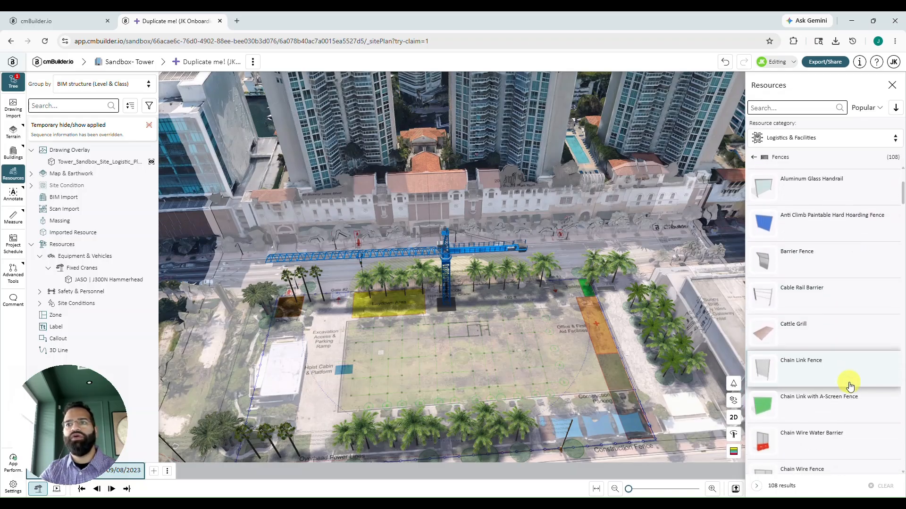
{"action": "left_click", "coordinate": [824, 406]}
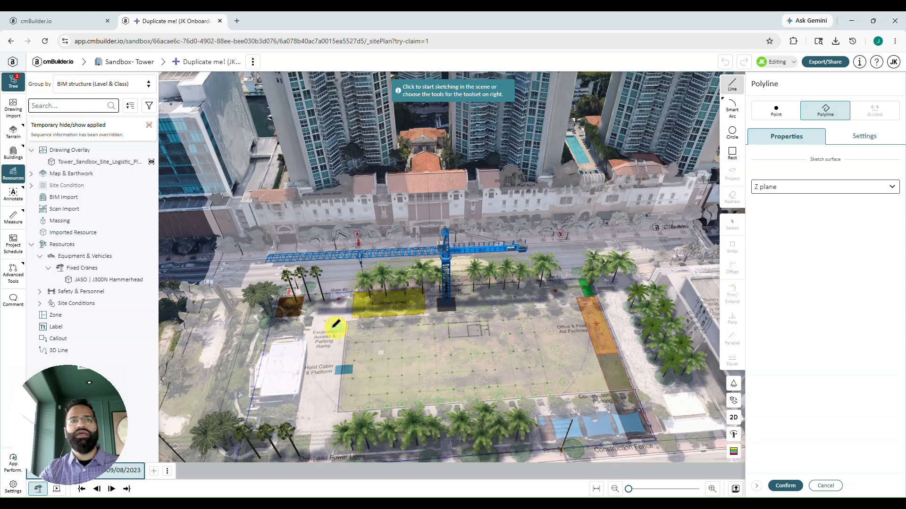
Start the fence polyline at the construction fence corner beside the blue construction parking area.
{"action": "middle_click_drag", "start_coordinate": [299, 323], "coordinate": [302, 285]}
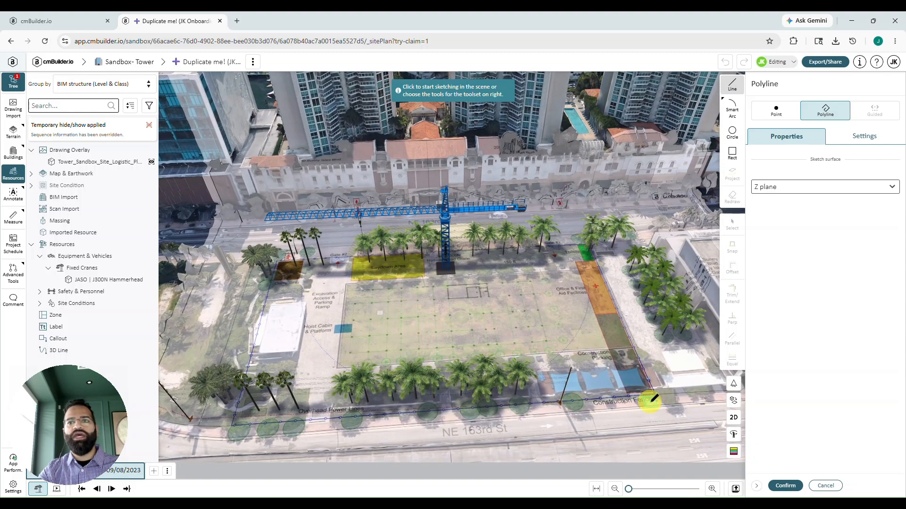
{"action": "middle_click_drag", "start_coordinate": [655, 391], "coordinate": [485, 335]}
{"action": "scroll", "coordinate": [485, 335], "scroll_direction": "up", "scroll_amount": 3}
{"action": "scroll", "coordinate": [458, 291], "scroll_direction": "up", "scroll_amount": 8}
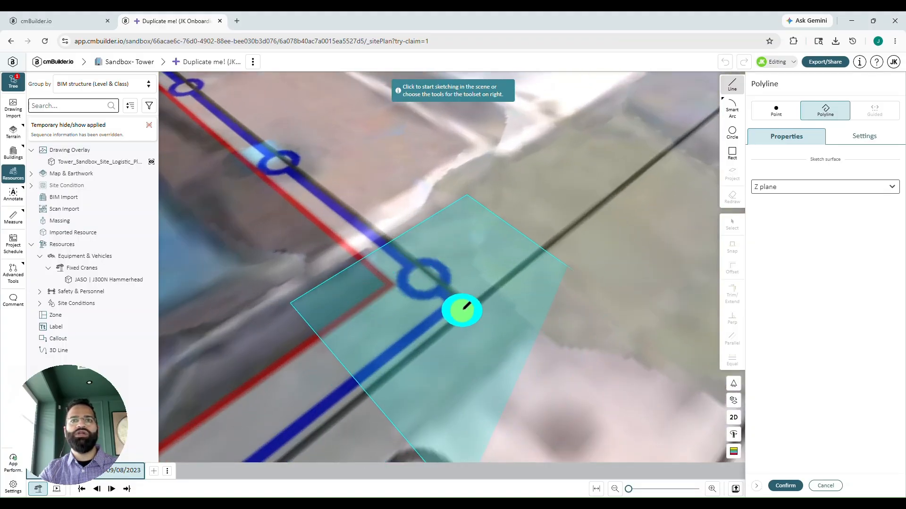
{"action": "left_click", "coordinate": [460, 304]}
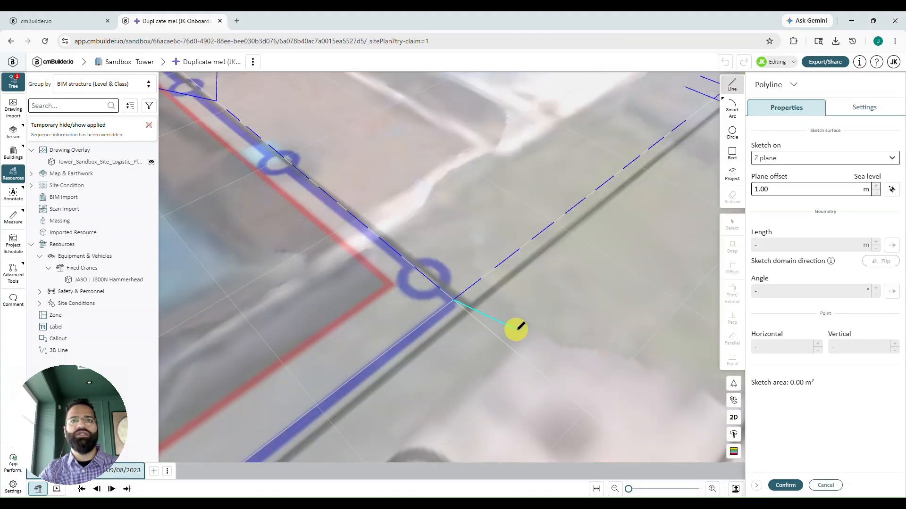
Switch the sketch to the 2D plan view and orient it so the site plan's labels read upright.
{"action": "scroll", "coordinate": [517, 325], "scroll_direction": "down", "scroll_amount": 4}
{"action": "middle_click_drag", "start_coordinate": [484, 348], "coordinate": [599, 184]}
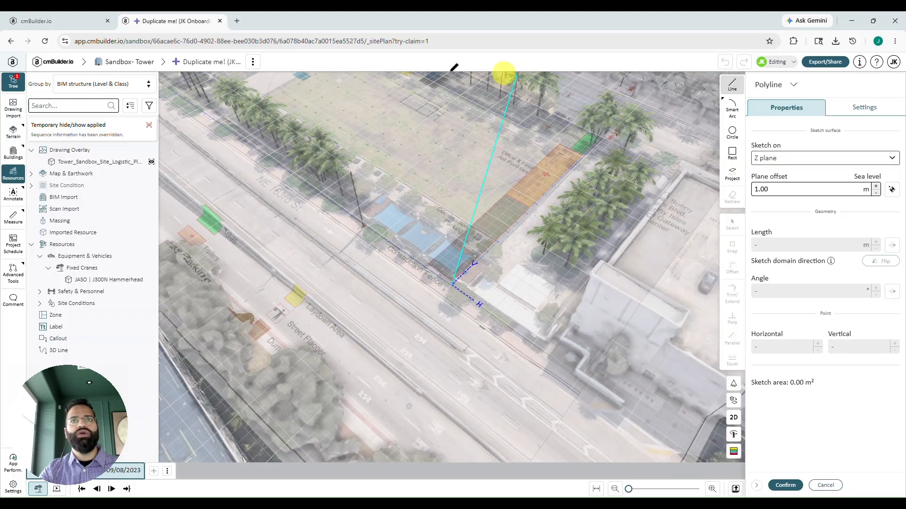
{"action": "left_click", "coordinate": [732, 417]}
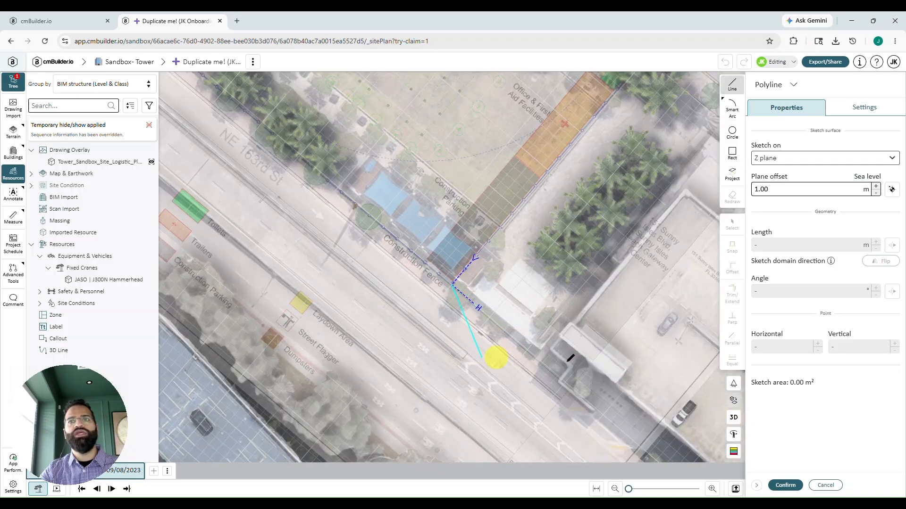
{"action": "left_click", "coordinate": [733, 384]}
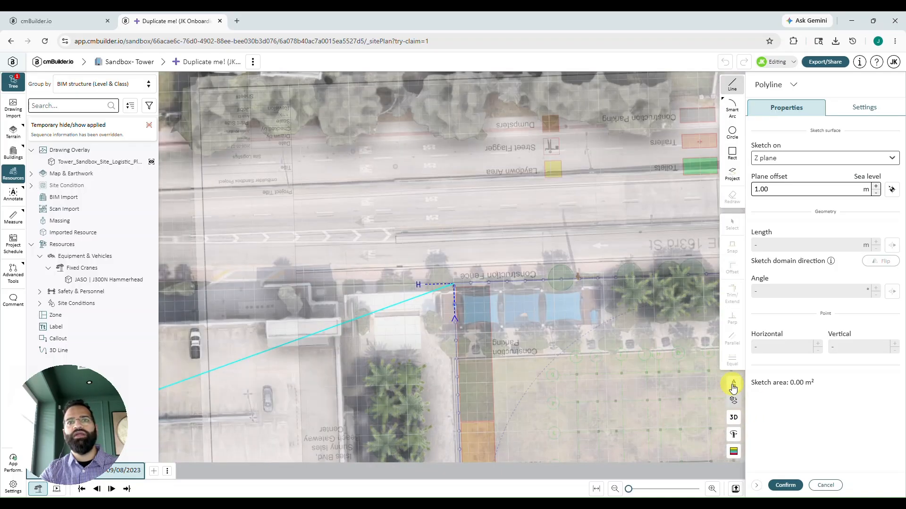
{"action": "left_click", "coordinate": [733, 388]}
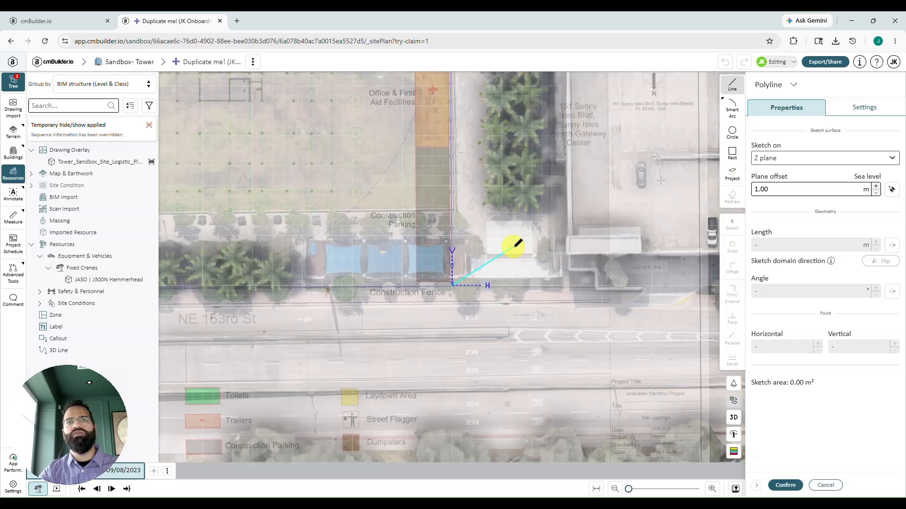
Draw the first fence segment past the office and first aid facilities to the corner beside the toilets and fire hydrant.
{"action": "middle_click_drag", "start_coordinate": [514, 247], "coordinate": [558, 383]}
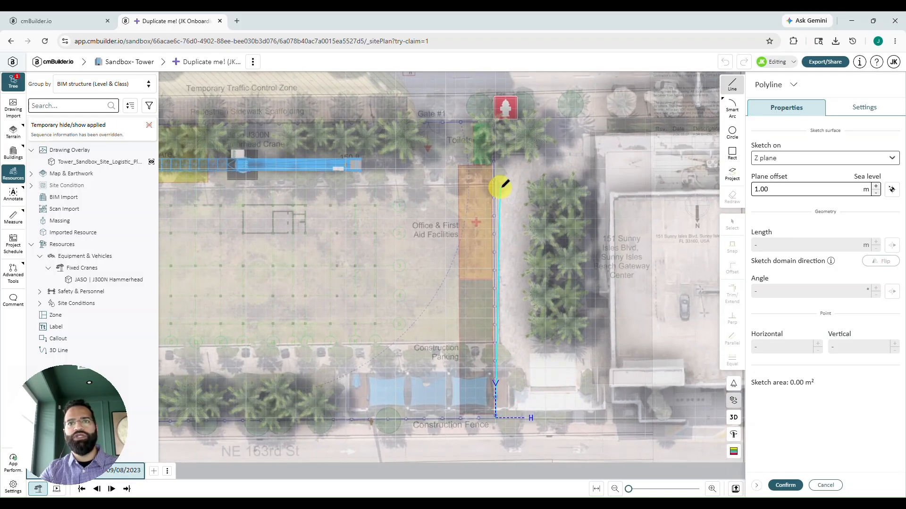
{"action": "middle_click_drag", "start_coordinate": [502, 188], "coordinate": [507, 311]}
{"action": "scroll", "coordinate": [514, 292], "scroll_direction": "up", "scroll_amount": 5}
{"action": "middle_click_drag", "start_coordinate": [562, 241], "coordinate": [496, 329]}
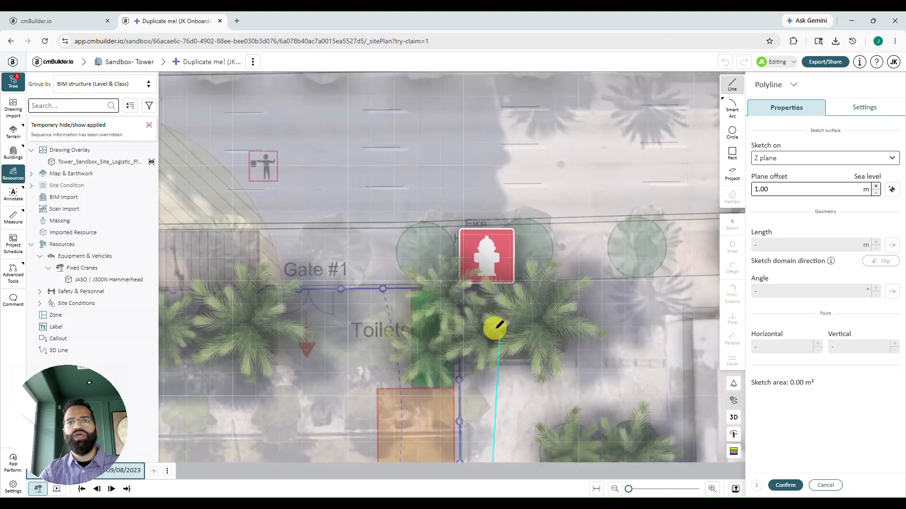
{"action": "scroll", "coordinate": [495, 327], "scroll_direction": "up", "scroll_amount": 2}
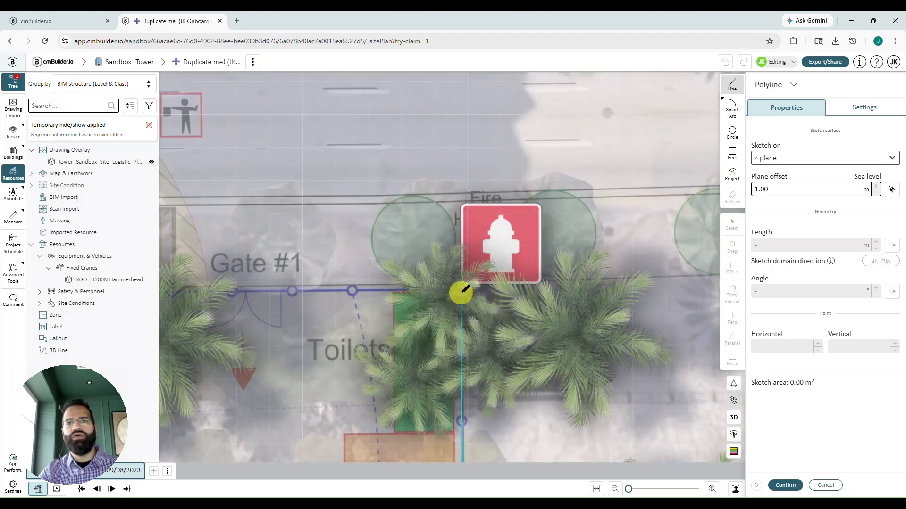
{"action": "left_click", "coordinate": [464, 290]}
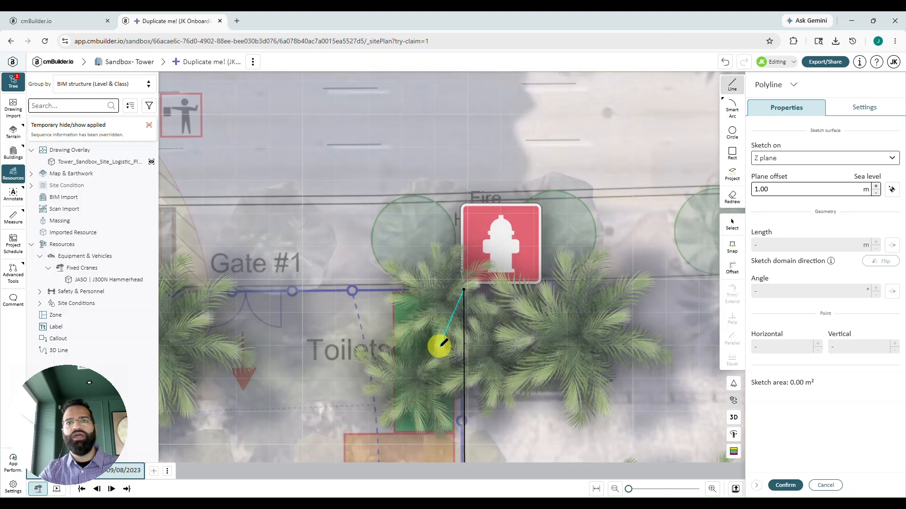
Draw the second fence segment along Gate #1 and Gate #2 to the plan corner above the dumpsters.
{"action": "scroll", "coordinate": [438, 346], "scroll_direction": "down", "scroll_amount": 3}
{"action": "middle_click_drag", "start_coordinate": [329, 352], "coordinate": [596, 334]}
{"action": "middle_click_drag", "start_coordinate": [329, 319], "coordinate": [394, 305]}
{"action": "scroll", "coordinate": [398, 263], "scroll_direction": "up", "scroll_amount": 2}
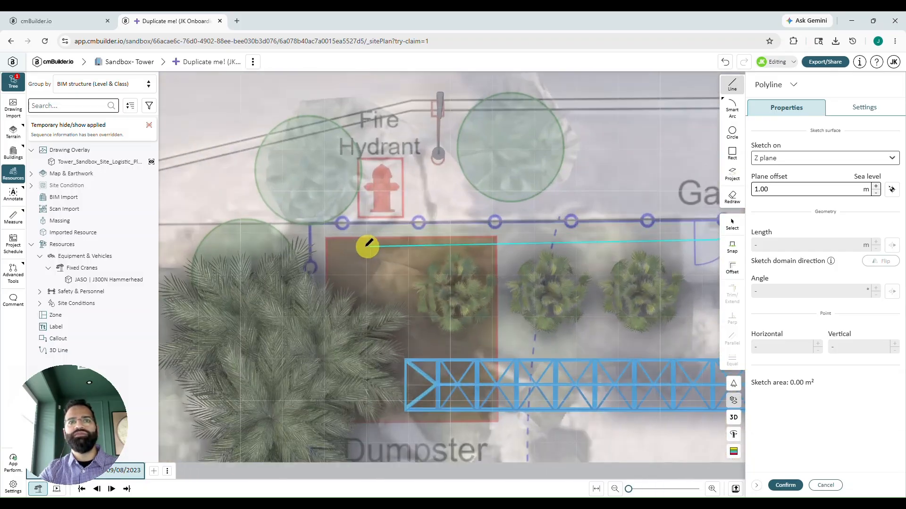
{"action": "left_click", "coordinate": [310, 225]}
{"action": "scroll", "coordinate": [323, 329], "scroll_direction": "down", "scroll_amount": 3}
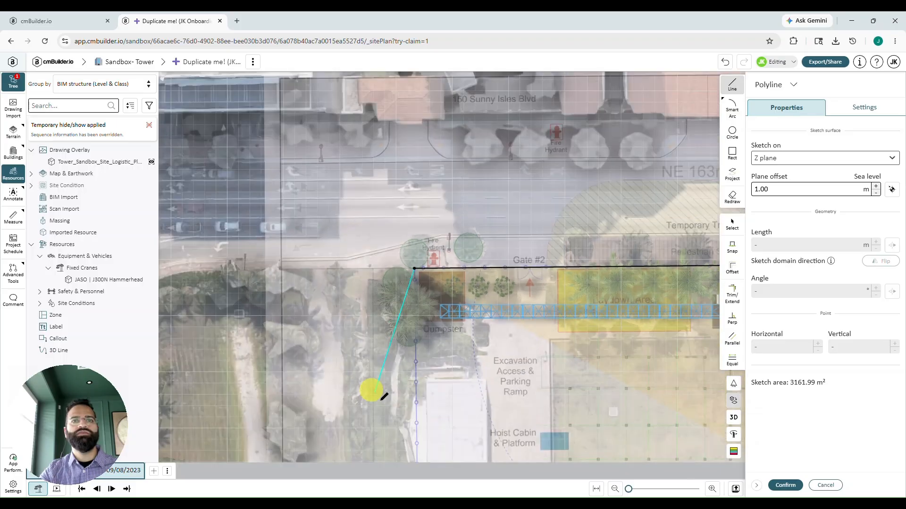
Draw the third fence segment down past the containers to the site corner along the street.
{"action": "middle_click_drag", "start_coordinate": [381, 403], "coordinate": [404, 283]}
{"action": "middle_click_drag", "start_coordinate": [415, 359], "coordinate": [387, 206]}
{"action": "scroll", "coordinate": [384, 259], "scroll_direction": "up", "scroll_amount": 2}
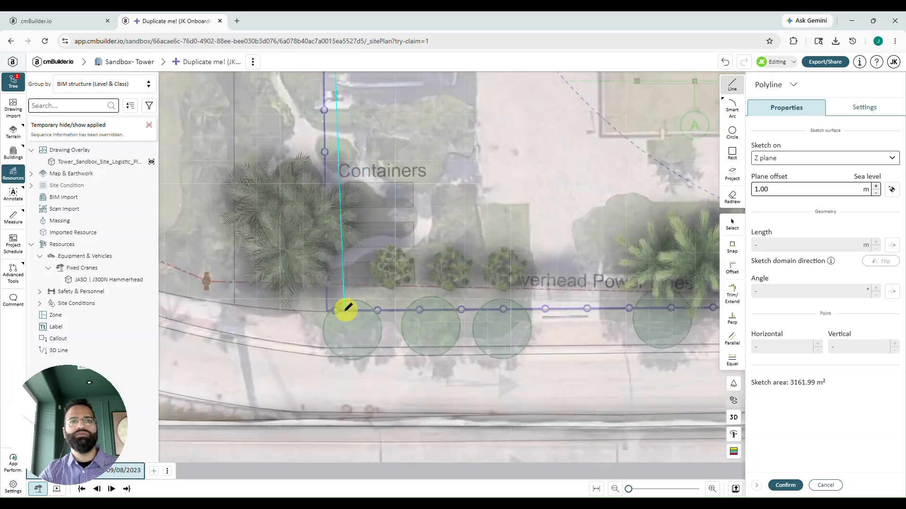
{"action": "left_click", "coordinate": [327, 311]}
{"action": "scroll", "coordinate": [424, 302], "scroll_direction": "down", "scroll_amount": 2}
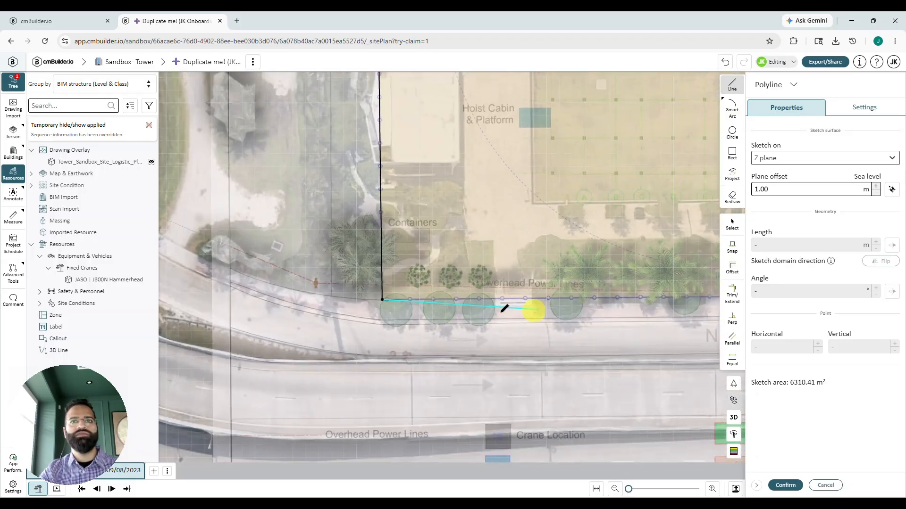
Close the fence polyline along NE 163rd St at its starting point, return to 3D and confirm the sketch.
{"action": "middle_click_drag", "start_coordinate": [613, 310], "coordinate": [269, 311]}
{"action": "middle_click_drag", "start_coordinate": [566, 311], "coordinate": [321, 312]}
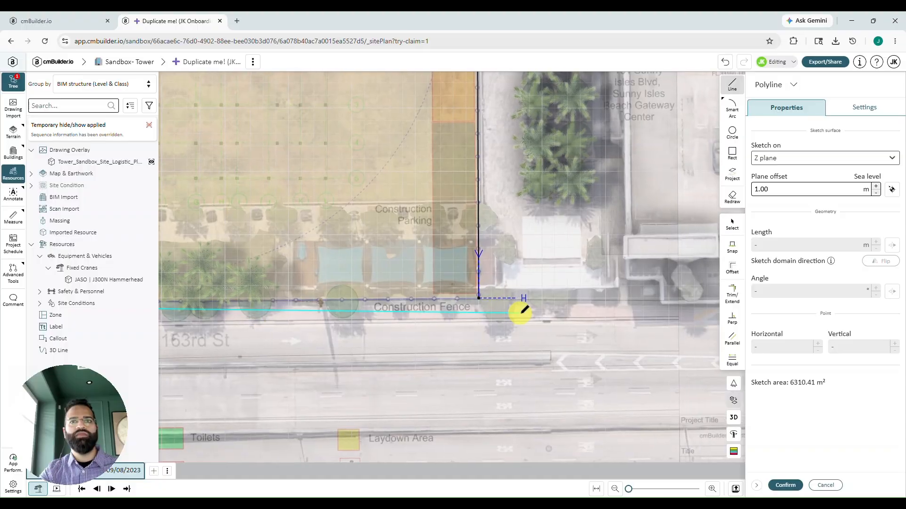
{"action": "left_click", "coordinate": [479, 296]}
{"action": "scroll", "coordinate": [460, 310], "scroll_direction": "down", "scroll_amount": 3}
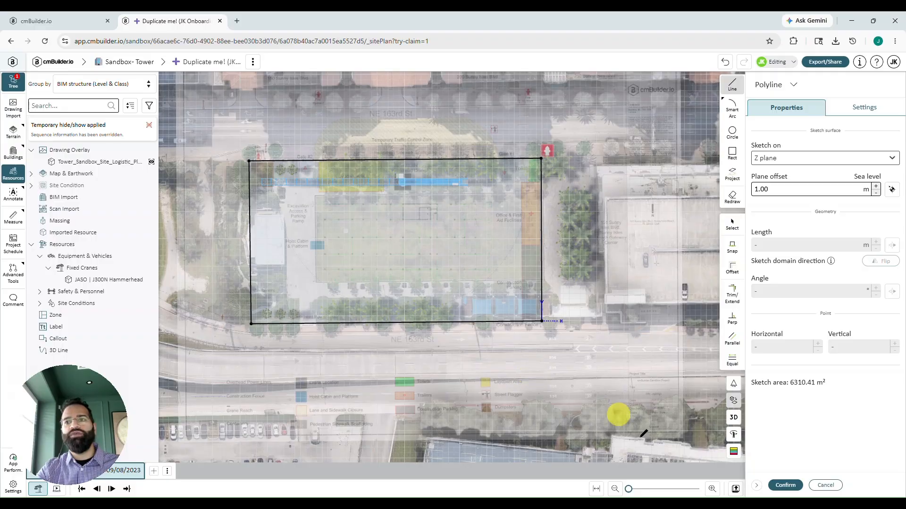
{"action": "left_click", "coordinate": [733, 418]}
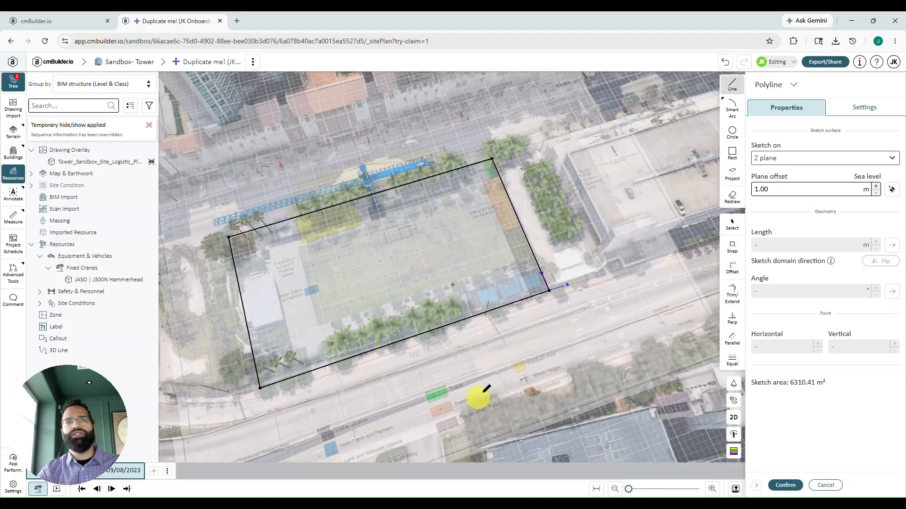
{"action": "middle_click_drag", "start_coordinate": [486, 388], "coordinate": [598, 379]}
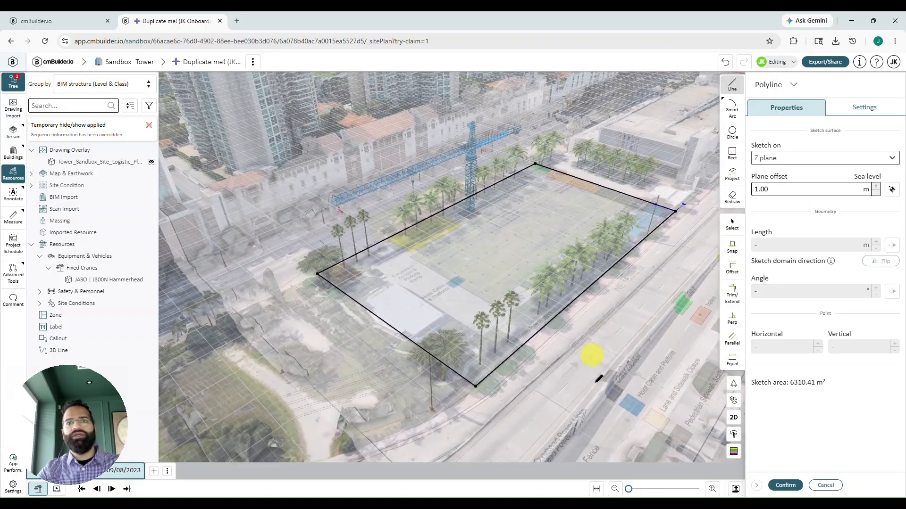
{"action": "left_click", "coordinate": [785, 485]}
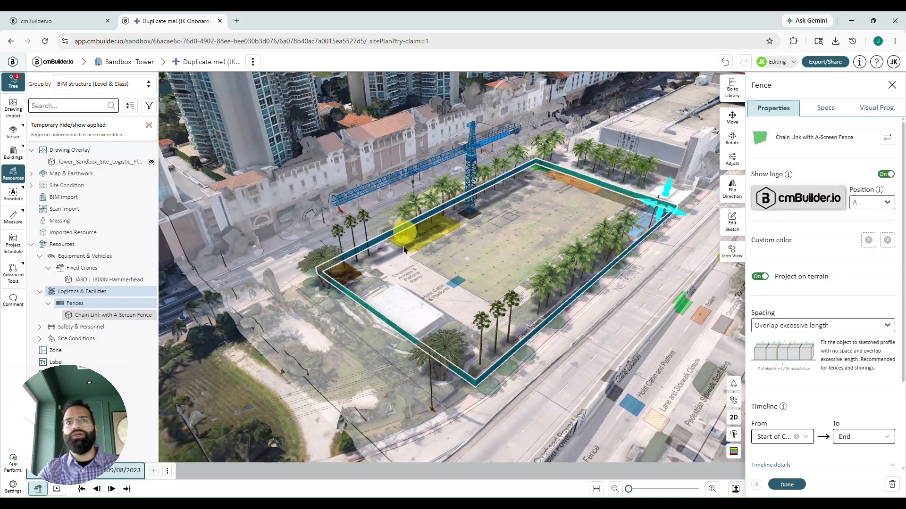
Examine the logo on the fence panels near the containers and view the available logo position options.
{"action": "scroll", "coordinate": [484, 375], "scroll_direction": "up", "scroll_amount": 10}
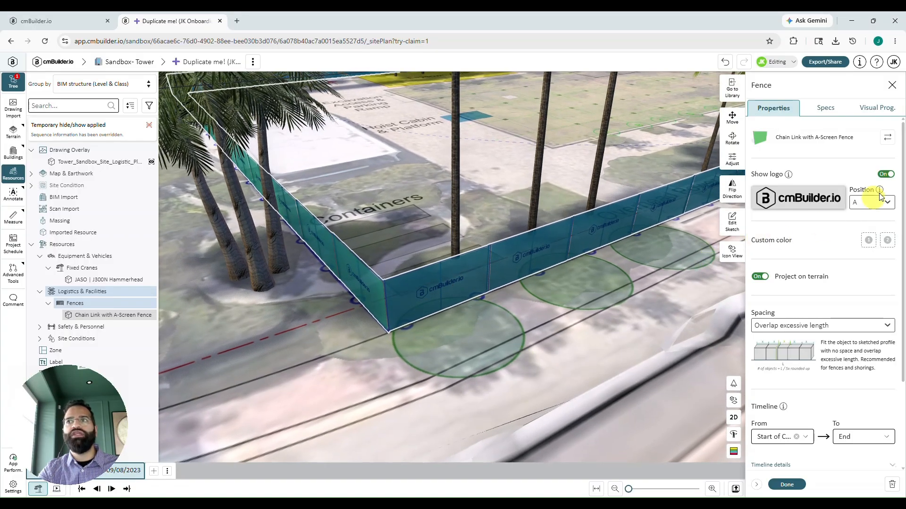
{"action": "left_click", "coordinate": [887, 204]}
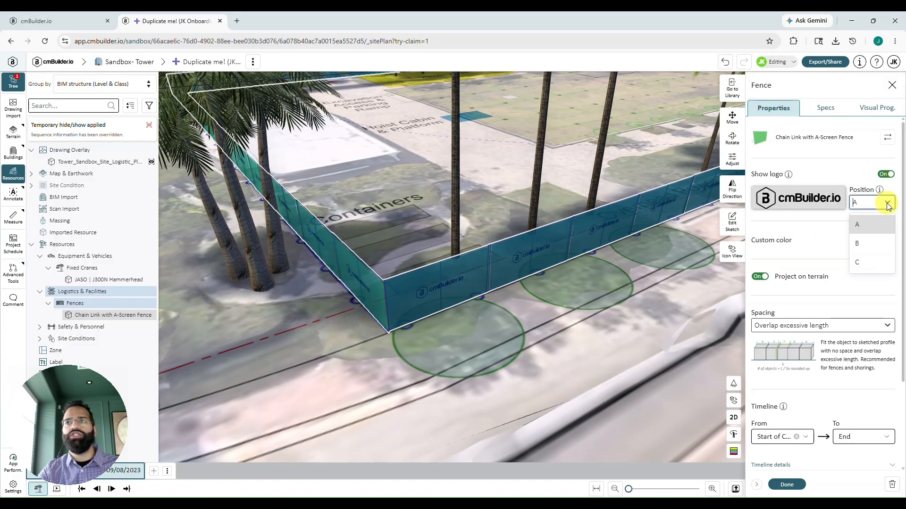
{"action": "left_click", "coordinate": [761, 232]}
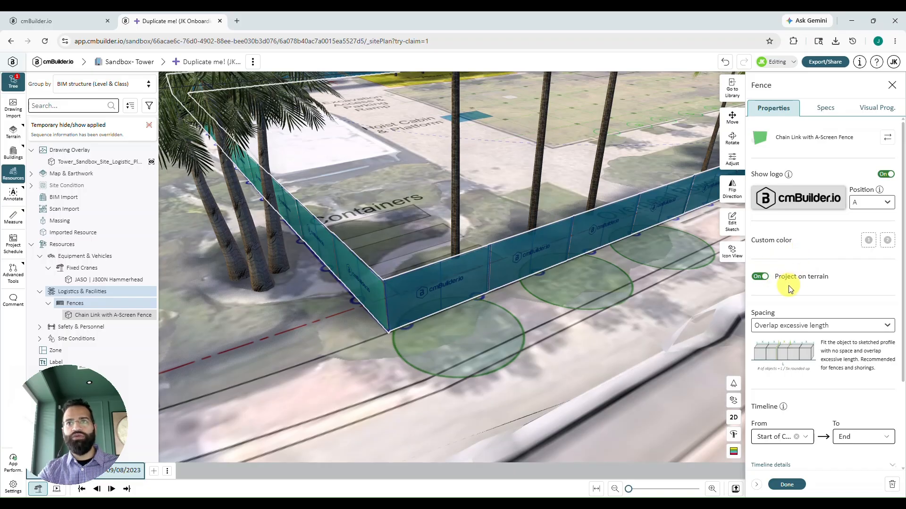
Turn Project on terrain off to compare how the fence's base meets the ground, and turn it back on.
{"action": "left_click", "coordinate": [765, 278]}
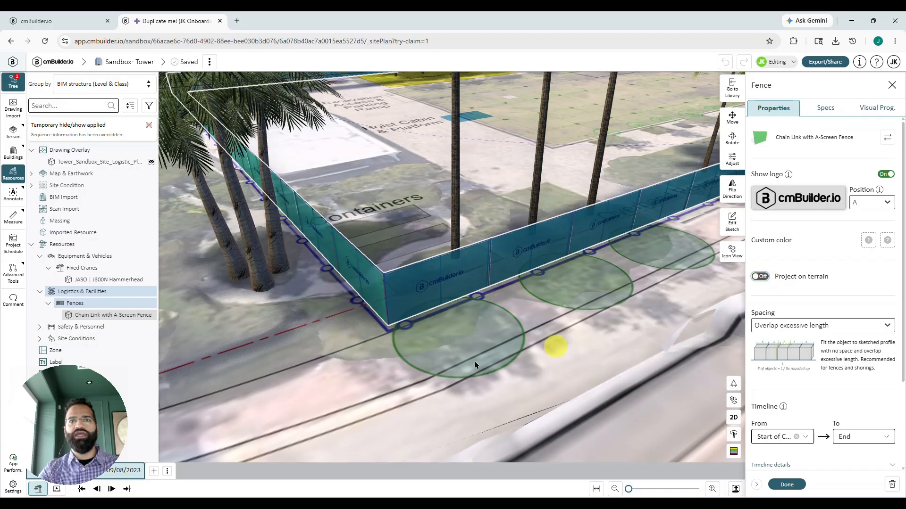
{"action": "scroll", "coordinate": [417, 324], "scroll_direction": "up", "scroll_amount": 4}
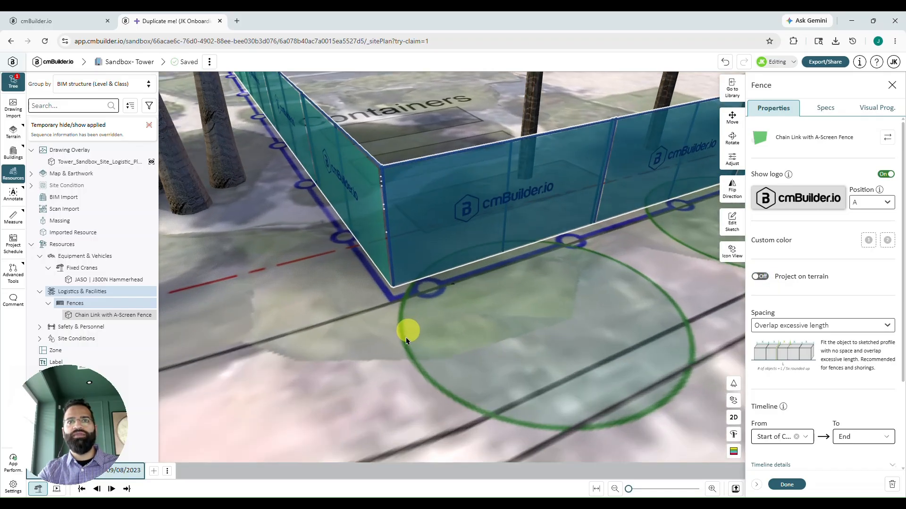
{"action": "left_click_drag", "start_coordinate": [406, 336], "coordinate": [476, 317]}
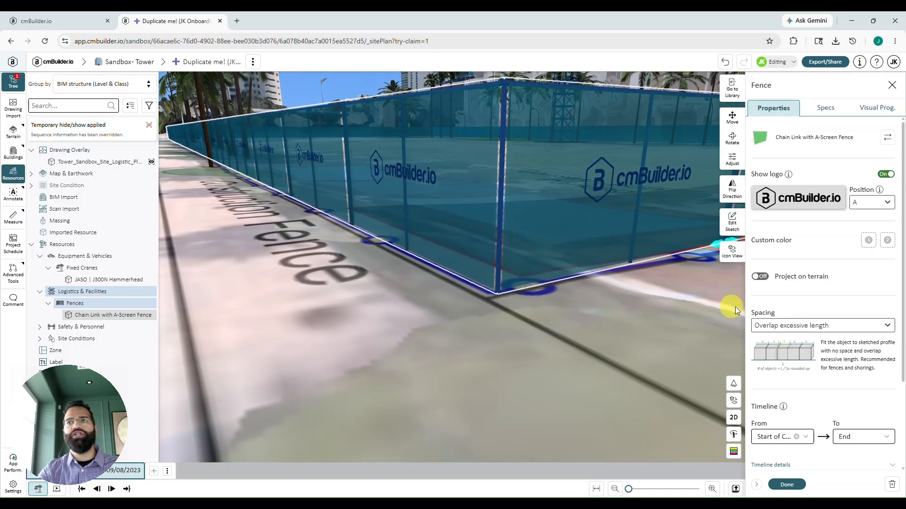
{"action": "left_click", "coordinate": [764, 278]}
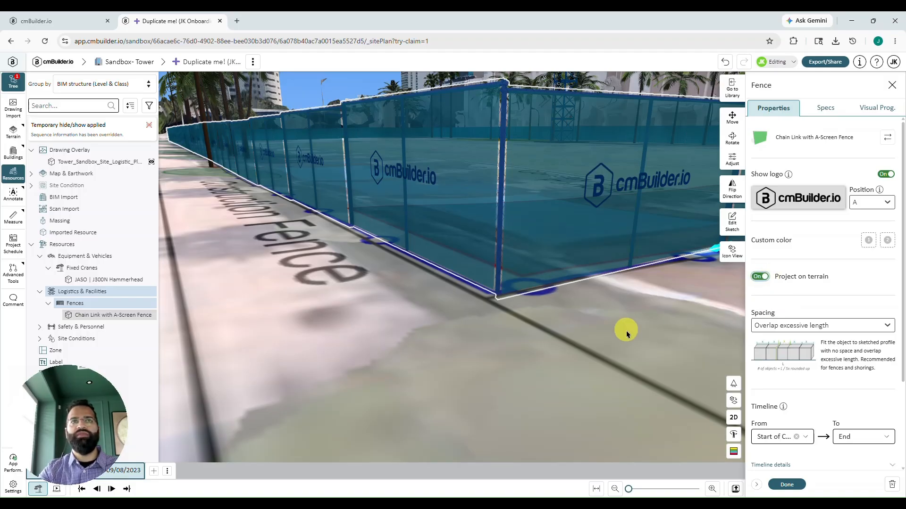
{"action": "scroll", "coordinate": [566, 330], "scroll_direction": "down", "scroll_amount": 2}
{"action": "scroll", "coordinate": [525, 329], "scroll_direction": "down", "scroll_amount": 5}
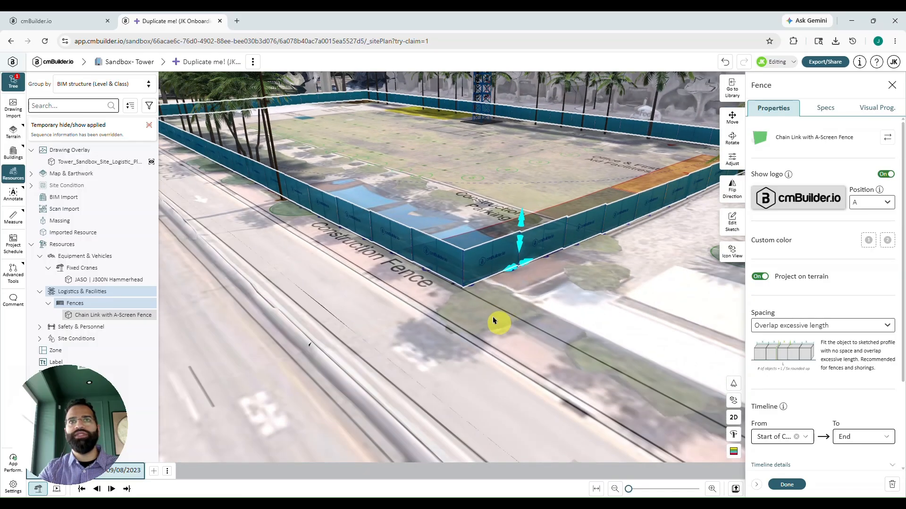
Try the fence at 15 m height and panel length, and reduce it to about 1.7 m high with 2.3 m panels.
{"action": "left_click_drag", "start_coordinate": [441, 318], "coordinate": [545, 356]}
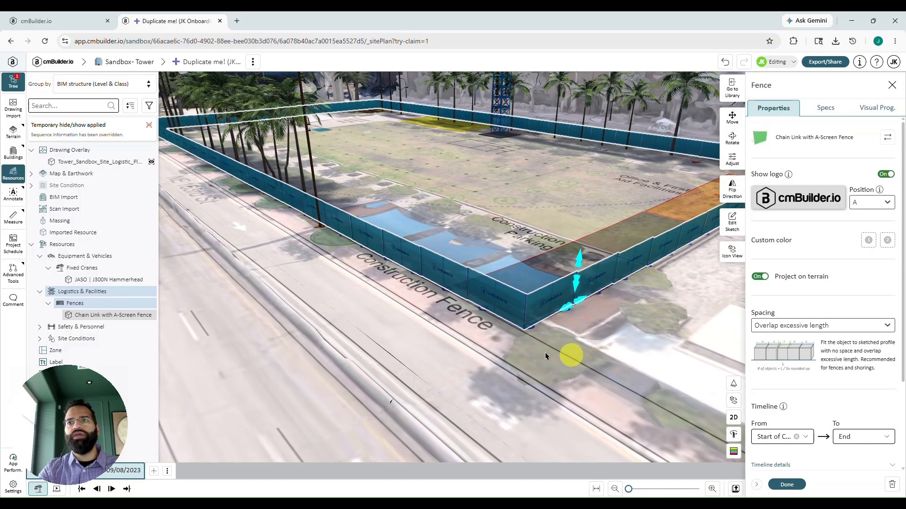
{"action": "left_click", "coordinate": [731, 159]}
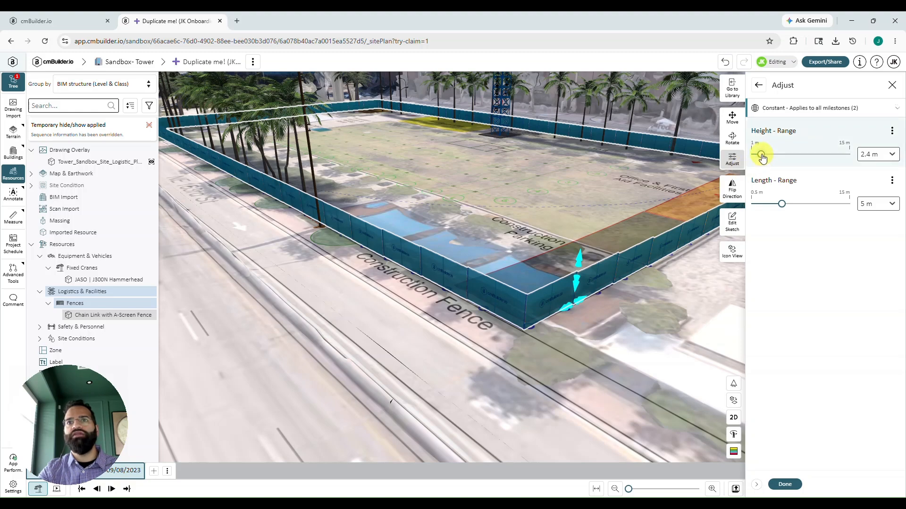
{"action": "left_click_drag", "start_coordinate": [762, 157], "coordinate": [849, 154]}
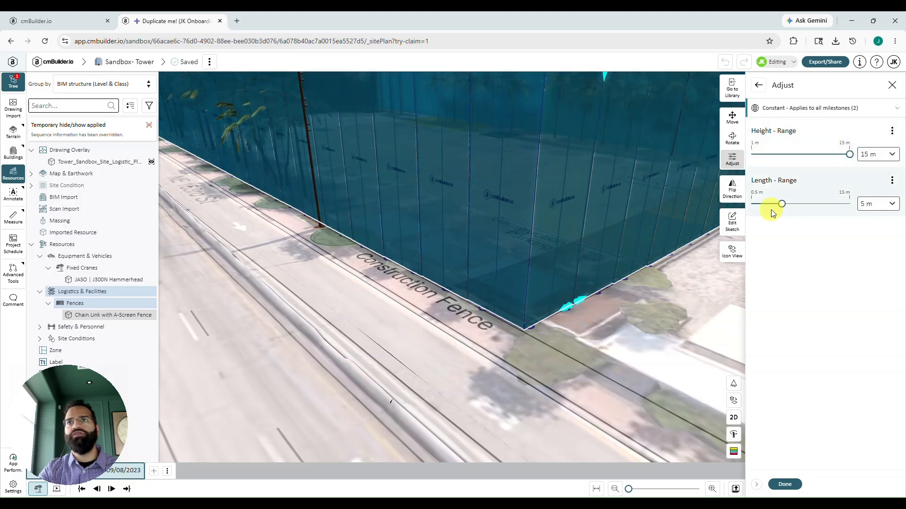
{"action": "left_click_drag", "start_coordinate": [783, 206], "coordinate": [891, 201]}
{"action": "scroll", "coordinate": [582, 279], "scroll_direction": "down", "scroll_amount": 3}
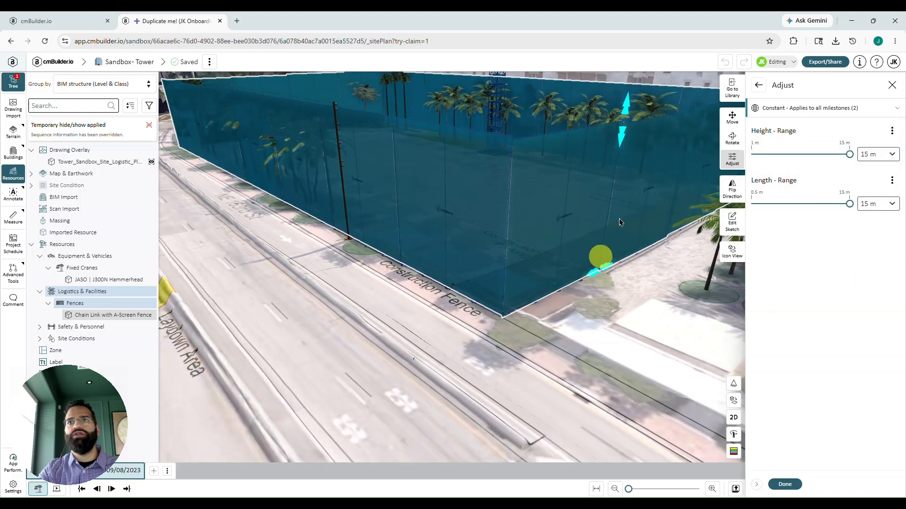
{"action": "left_click_drag", "start_coordinate": [629, 103], "coordinate": [515, 309]}
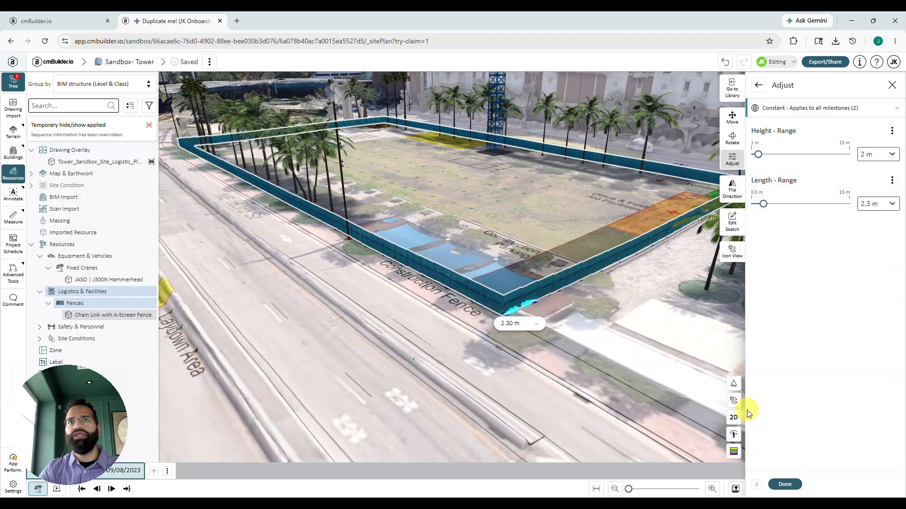
{"action": "left_click", "coordinate": [783, 485]}
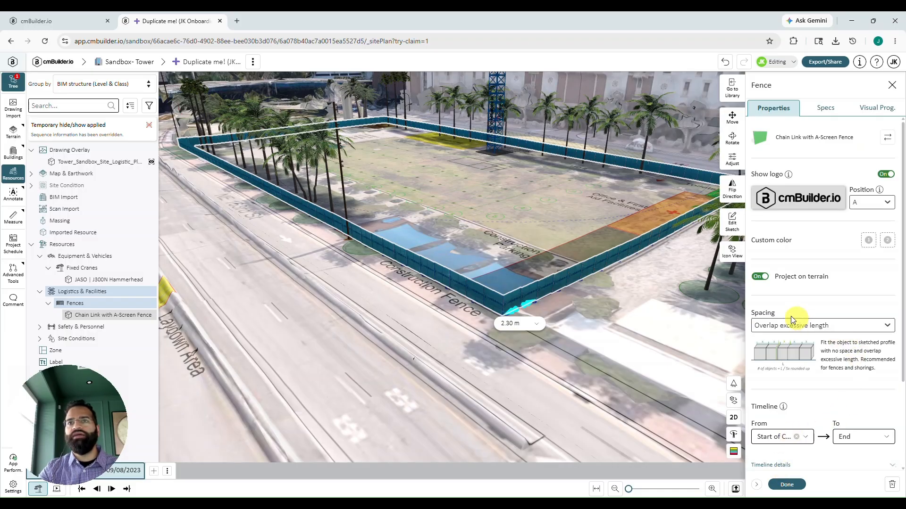
Review the fence's spacing options, keep Overlap excessive length, and finish editing the fence.
{"action": "scroll", "coordinate": [842, 329], "scroll_direction": "down", "scroll_amount": 1}
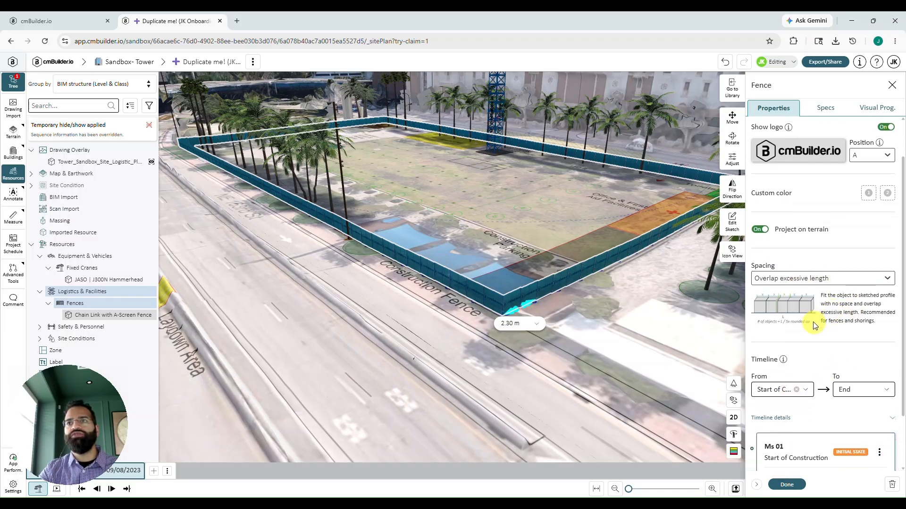
{"action": "left_click", "coordinate": [842, 278]}
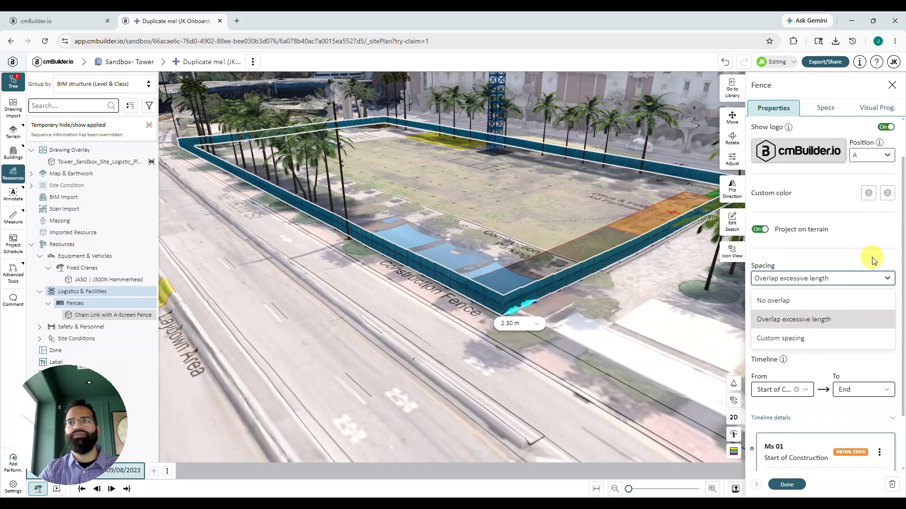
{"action": "left_click", "coordinate": [870, 279]}
{"action": "scroll", "coordinate": [847, 282], "scroll_direction": "down", "scroll_amount": 2}
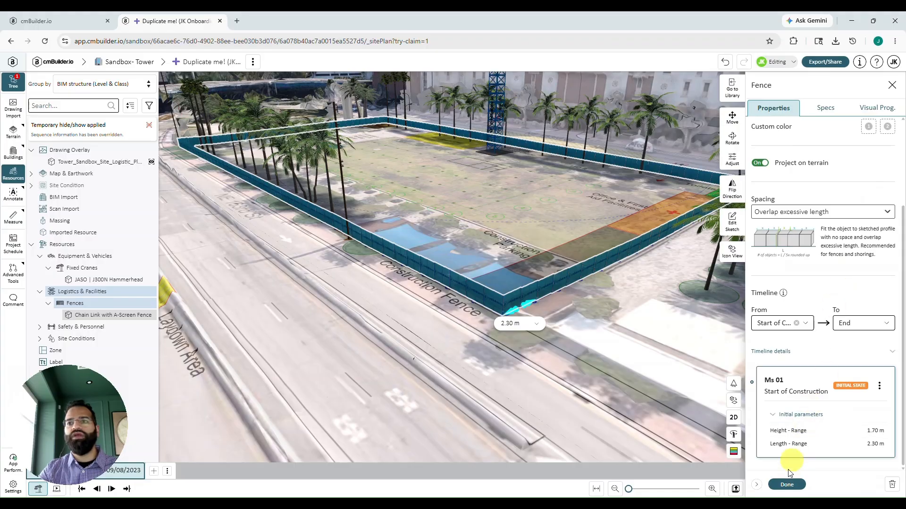
{"action": "left_click", "coordinate": [785, 485]}
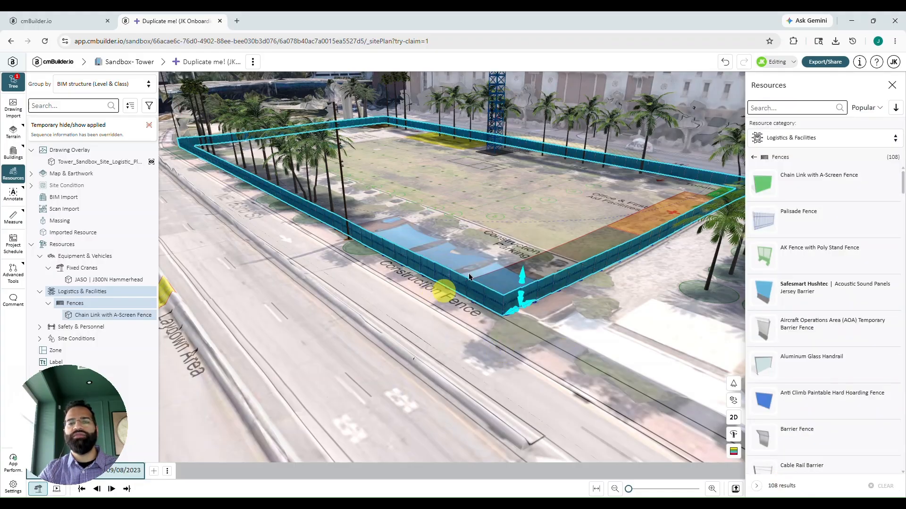
{"action": "left_click", "coordinate": [514, 230]}
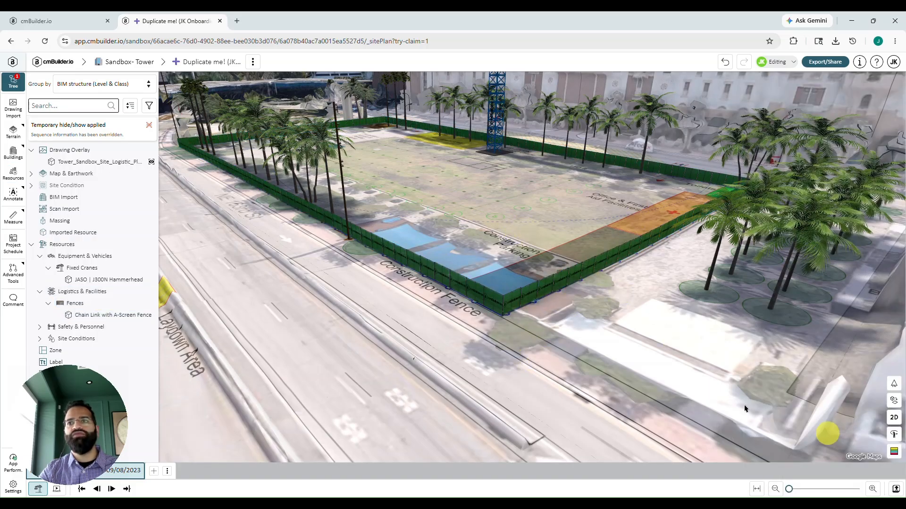
Find swing gates in the Gates category of the Logistics & Facilities resources by searching for "swing".
{"action": "mouse_move", "coordinate": [466, 239]}
{"action": "left_mouse_down"}
{"action": "mouse_move", "coordinate": [536, 305]}
{"action": "mouse_move", "coordinate": [454, 249]}
{"action": "left_mouse_up"}
{"action": "scroll", "coordinate": [454, 249], "scroll_direction": "down", "scroll_amount": 3}
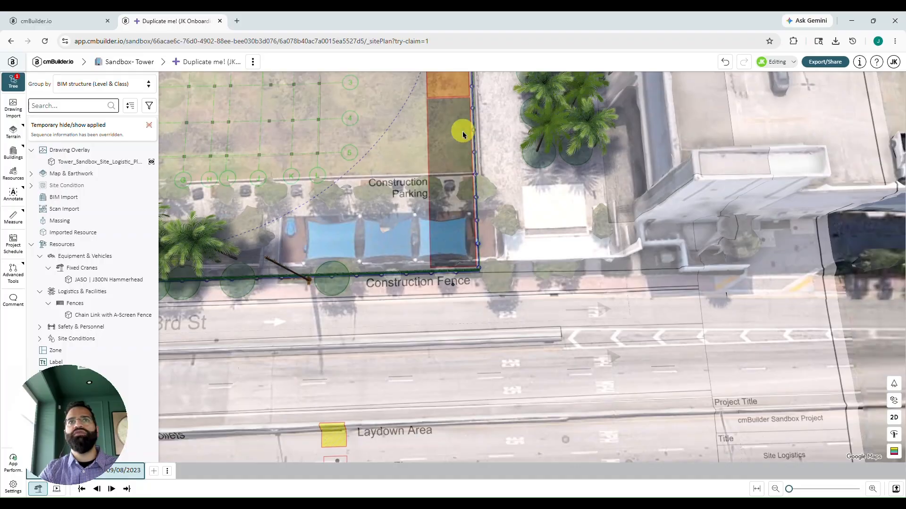
{"action": "right_click_drag", "start_coordinate": [458, 136], "coordinate": [550, 373]}
{"action": "right_click_drag", "start_coordinate": [464, 246], "coordinate": [448, 426]}
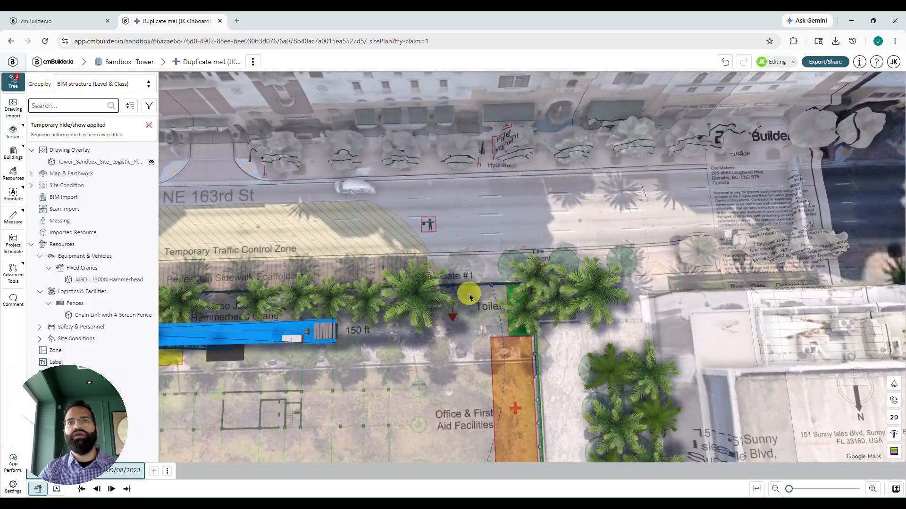
{"action": "right_click_drag", "start_coordinate": [384, 320], "coordinate": [601, 324]}
{"action": "right_click_drag", "start_coordinate": [330, 304], "coordinate": [492, 297]}
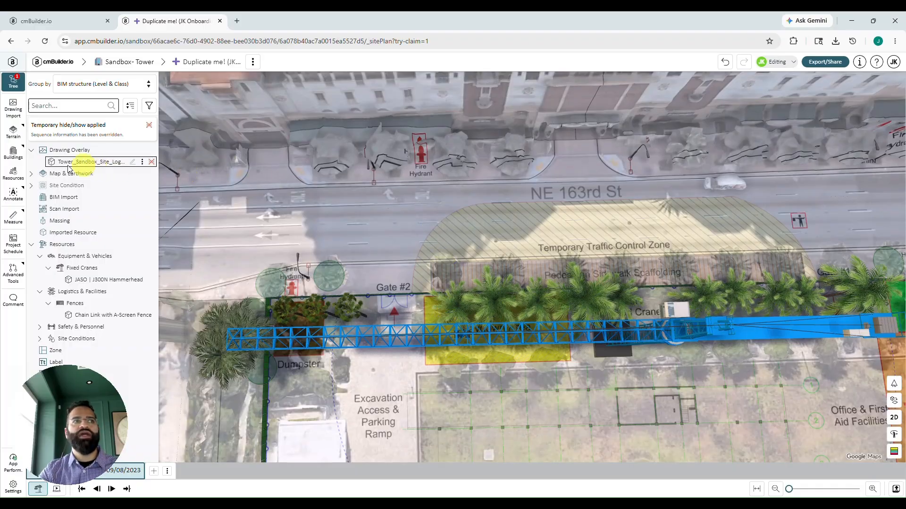
{"action": "left_click", "coordinate": [14, 174]}
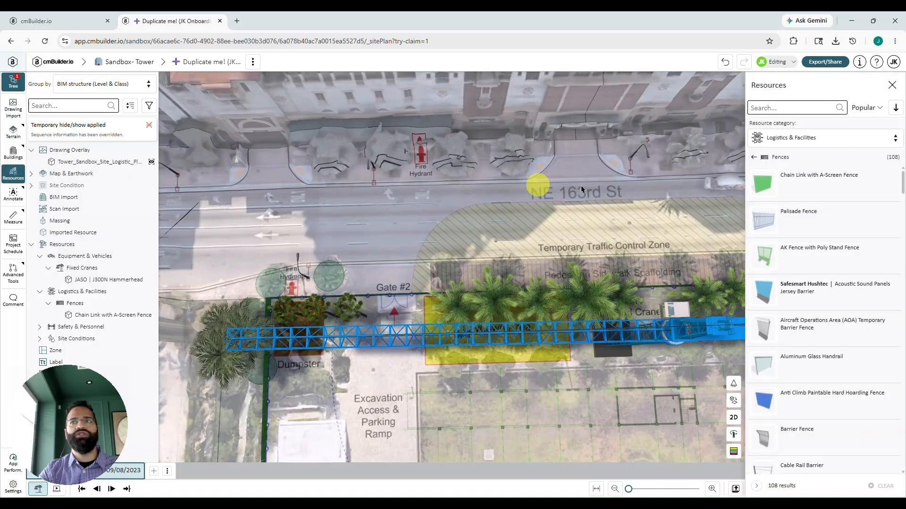
{"action": "left_click", "coordinate": [756, 158]}
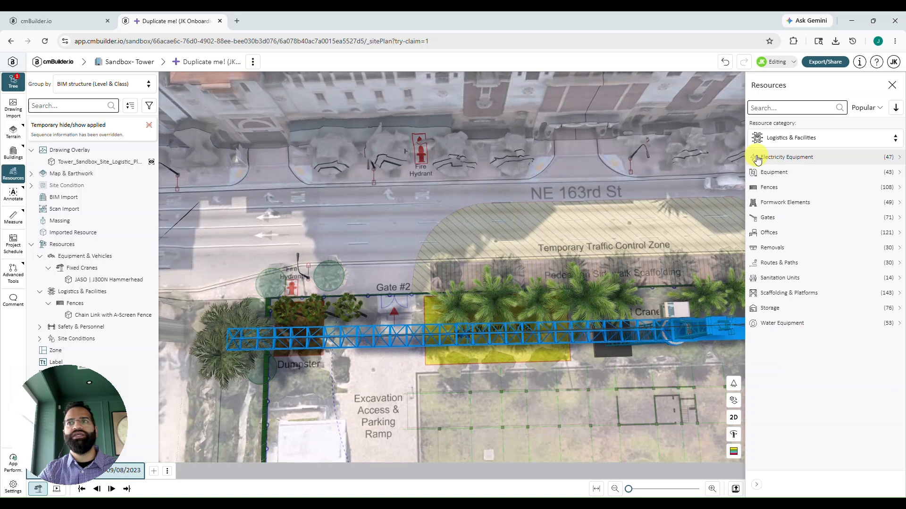
{"action": "left_click", "coordinate": [786, 221]}
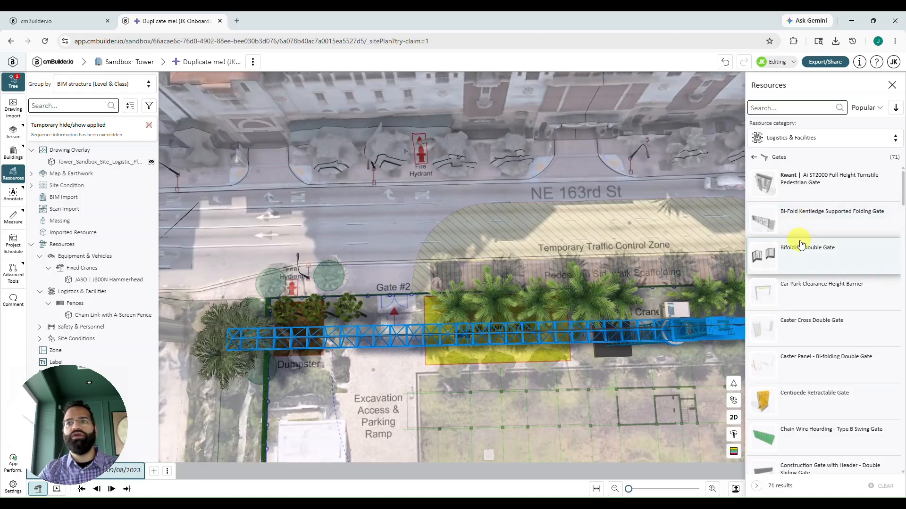
{"action": "left_click", "coordinate": [773, 109]}
{"action": "type", "text": "swing"}
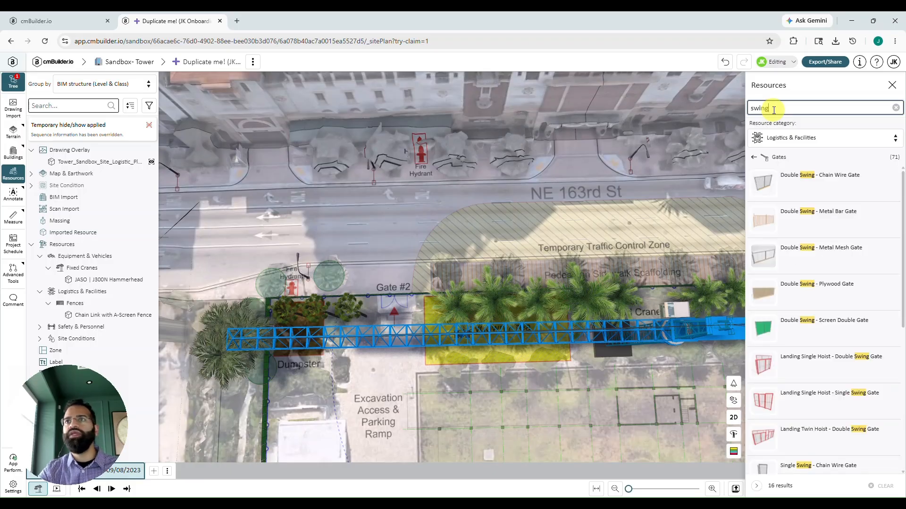
Place a Double Swing - Chain Wire Gate on the existing fence at the Gate #1 mark, using guided placement.
{"action": "left_click", "coordinate": [837, 189]}
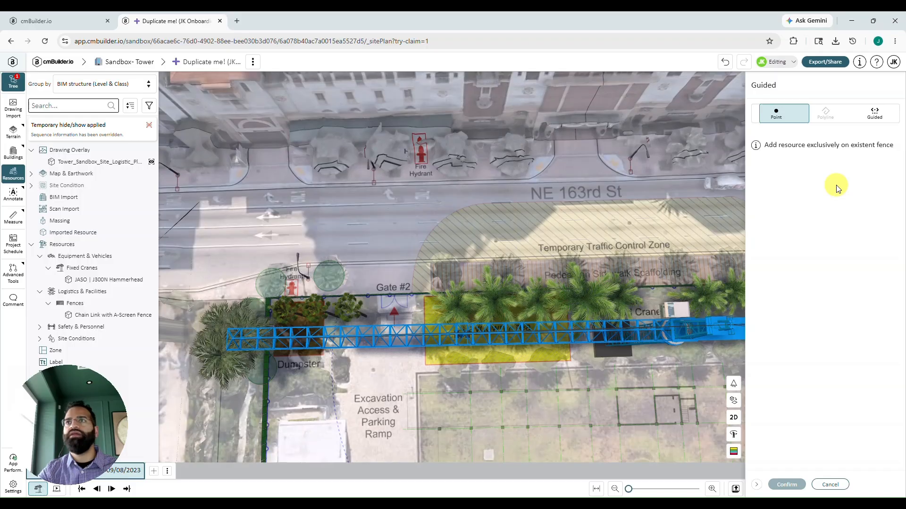
{"action": "left_click_drag", "start_coordinate": [568, 222], "coordinate": [349, 192]}
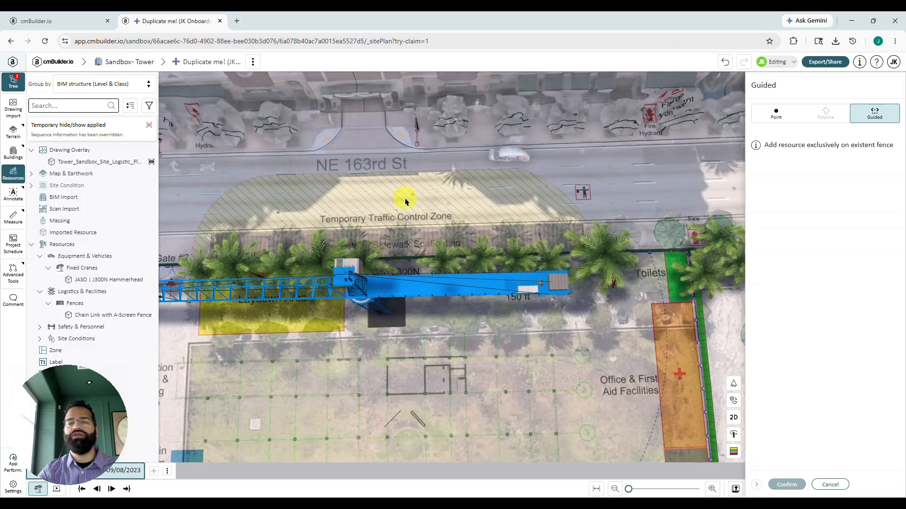
{"action": "right_click_drag", "start_coordinate": [504, 201], "coordinate": [365, 208]}
{"action": "left_click_drag", "start_coordinate": [366, 210], "coordinate": [507, 152]}
{"action": "scroll", "coordinate": [507, 154], "scroll_direction": "up", "scroll_amount": 5}
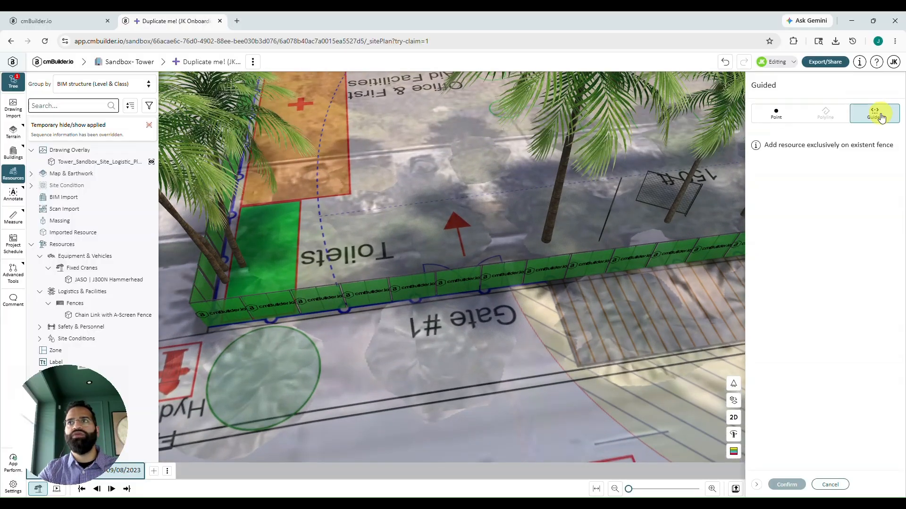
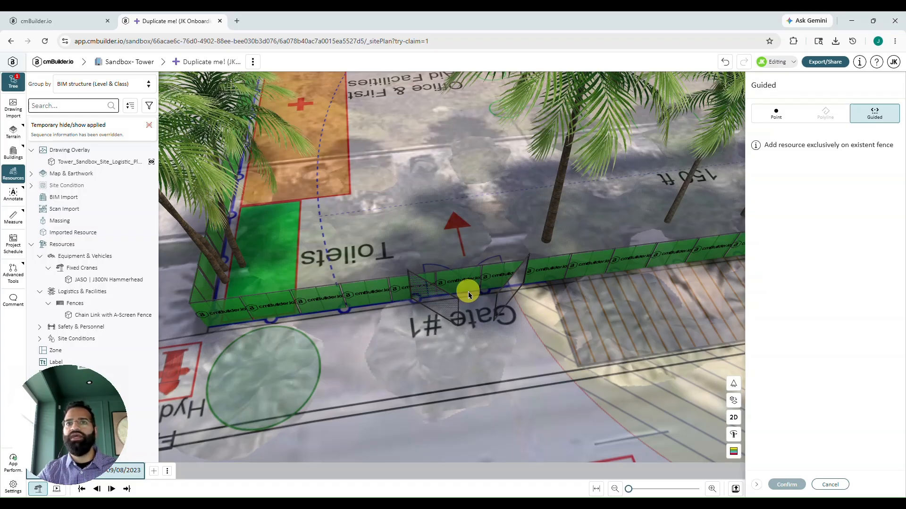
{"action": "left_click", "coordinate": [468, 291]}
Adjust the Gate #1 gate to about 1.94 m height and 2.35 m half width, with its leaves opened inward about 90.73°.
{"action": "scroll", "coordinate": [472, 340], "scroll_direction": "up", "scroll_amount": 5}
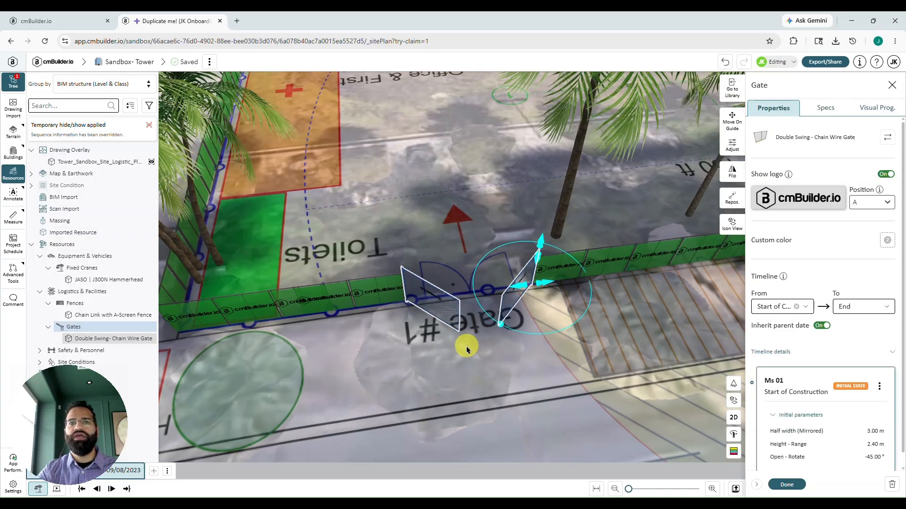
{"action": "left_click_drag", "start_coordinate": [451, 398], "coordinate": [468, 361]}
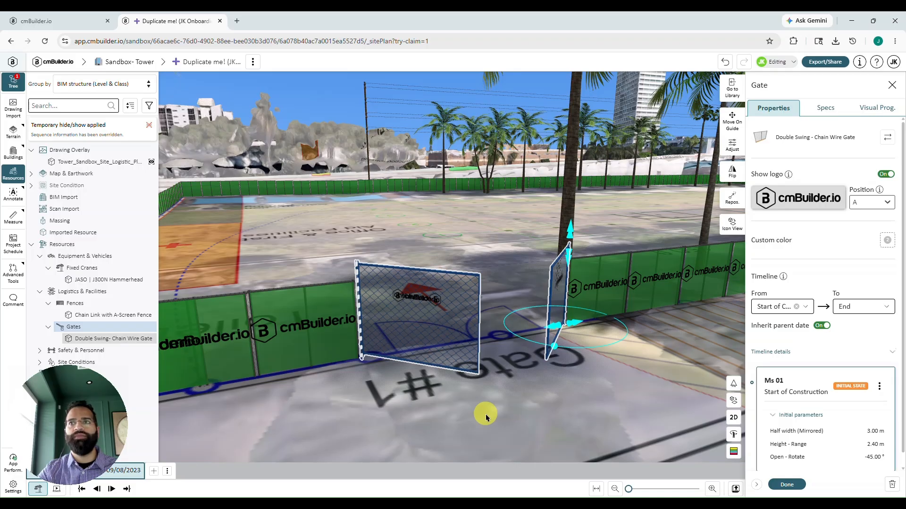
{"action": "left_click_drag", "start_coordinate": [570, 230], "coordinate": [572, 245]}
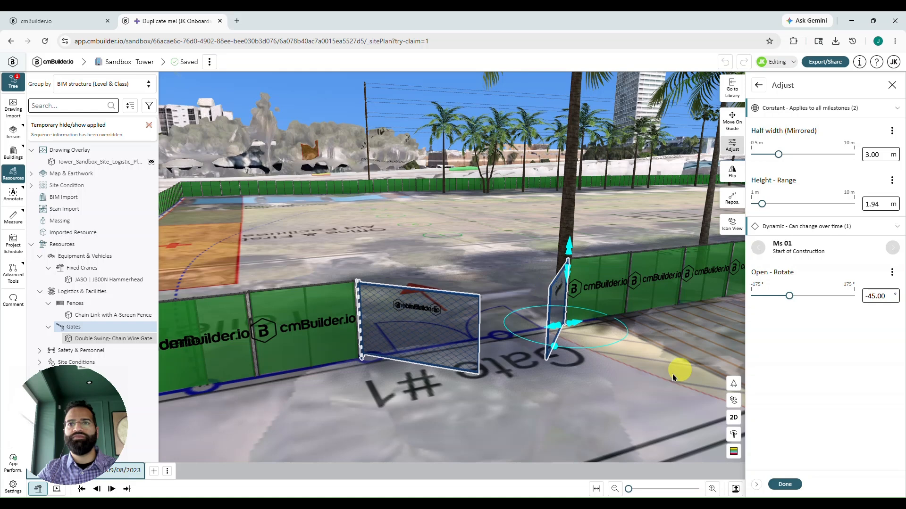
{"action": "left_click_drag", "start_coordinate": [578, 323], "coordinate": [561, 327]}
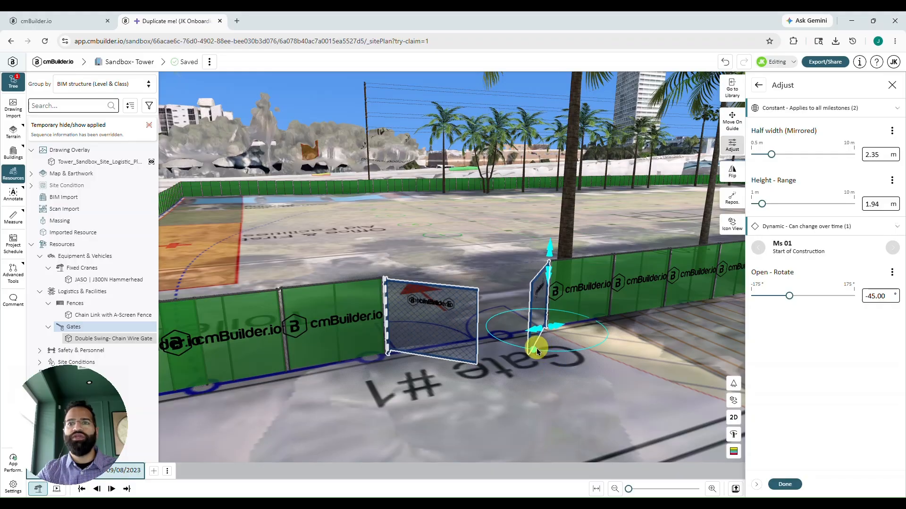
{"action": "left_click_drag", "start_coordinate": [536, 350], "coordinate": [503, 308]}
{"action": "scroll", "coordinate": [485, 419], "scroll_direction": "down", "scroll_amount": 3}
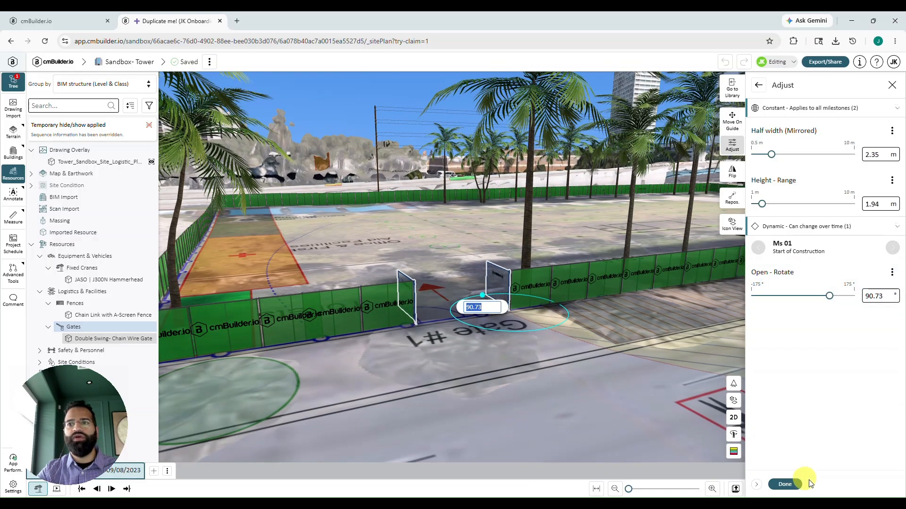
{"action": "left_click", "coordinate": [793, 484]}
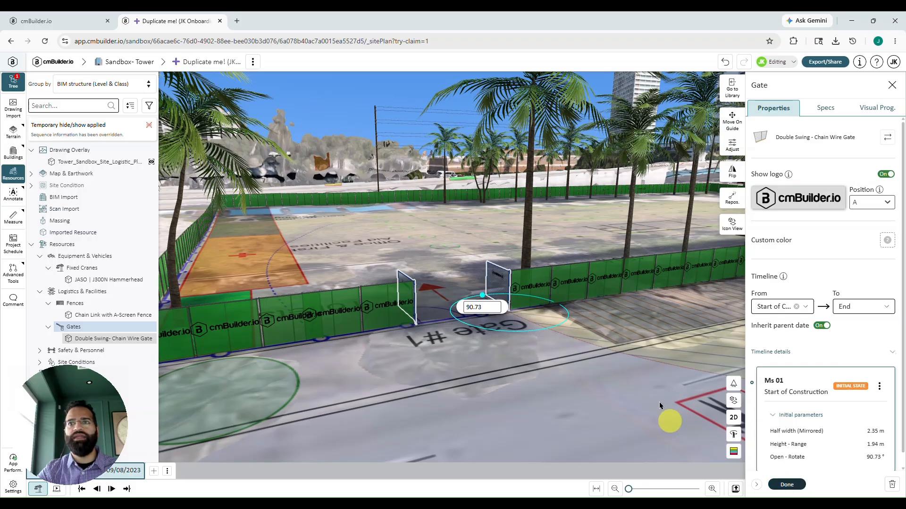
Place a second Double Swing - Chain Wire Gate on the fence at the Gate #2 mark.
{"action": "left_click_drag", "start_coordinate": [705, 339], "coordinate": [208, 459]}
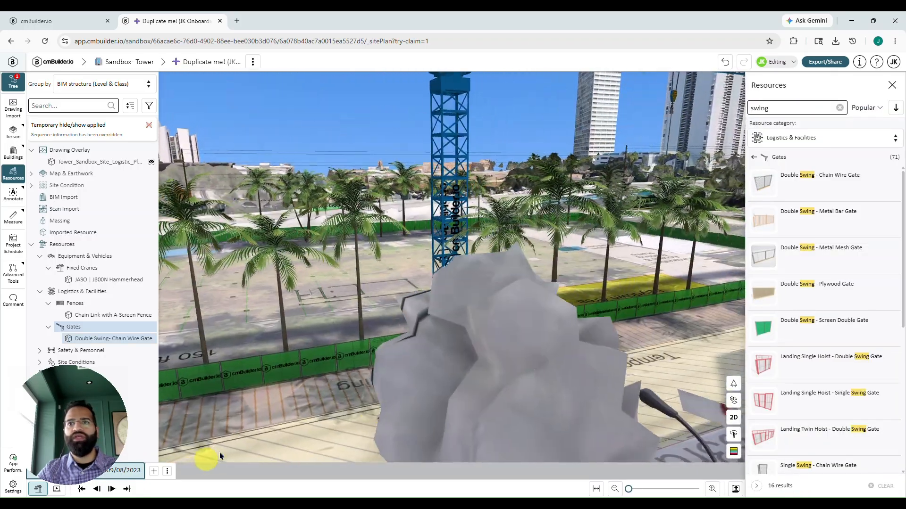
{"action": "left_click_drag", "start_coordinate": [687, 320], "coordinate": [424, 387]}
{"action": "left_click_drag", "start_coordinate": [684, 319], "coordinate": [458, 387]}
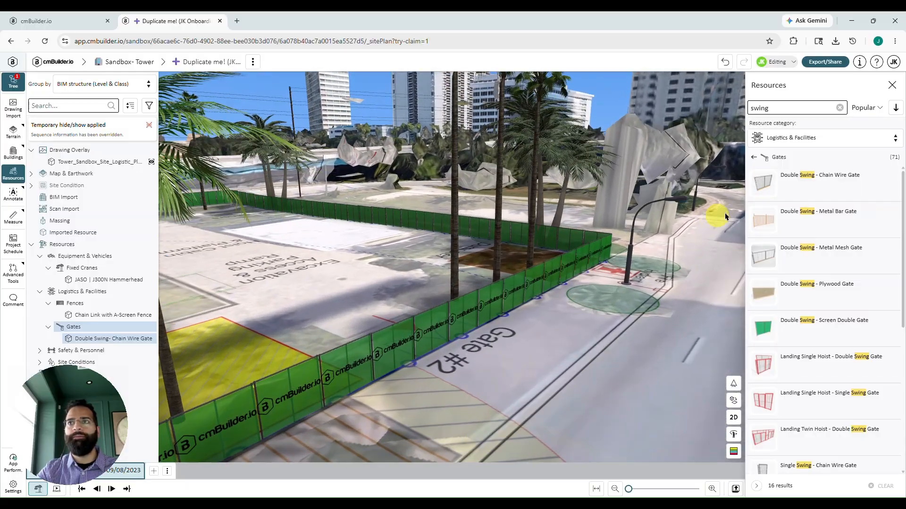
{"action": "left_click", "coordinate": [764, 182]}
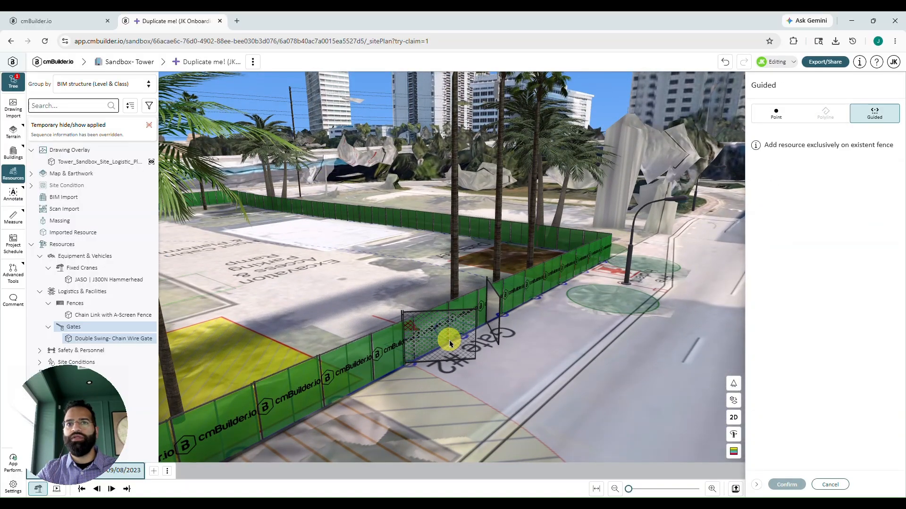
{"action": "left_click", "coordinate": [449, 341]}
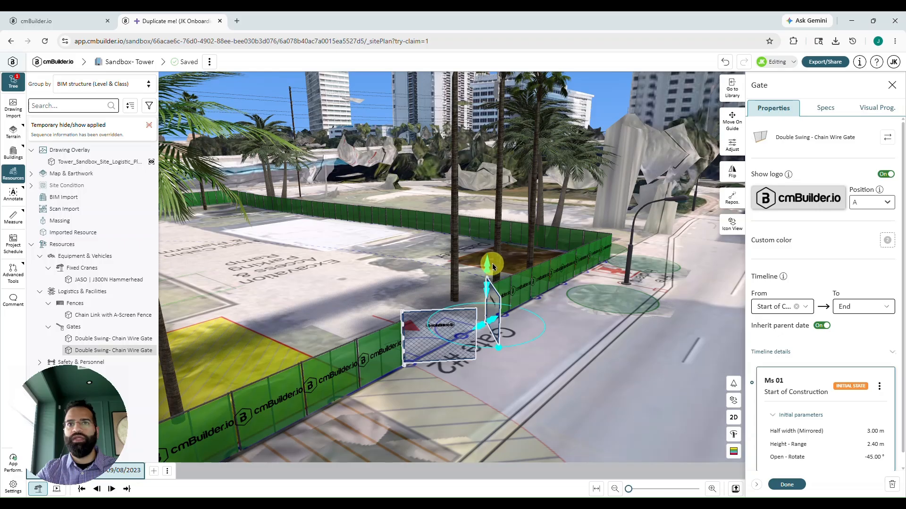
Resize the Gate #2 gate to about 1.87 m height and 2.13 m half width.
{"action": "left_click_drag", "start_coordinate": [492, 265], "coordinate": [488, 279]}
{"action": "left_click_drag", "start_coordinate": [550, 350], "coordinate": [529, 348]}
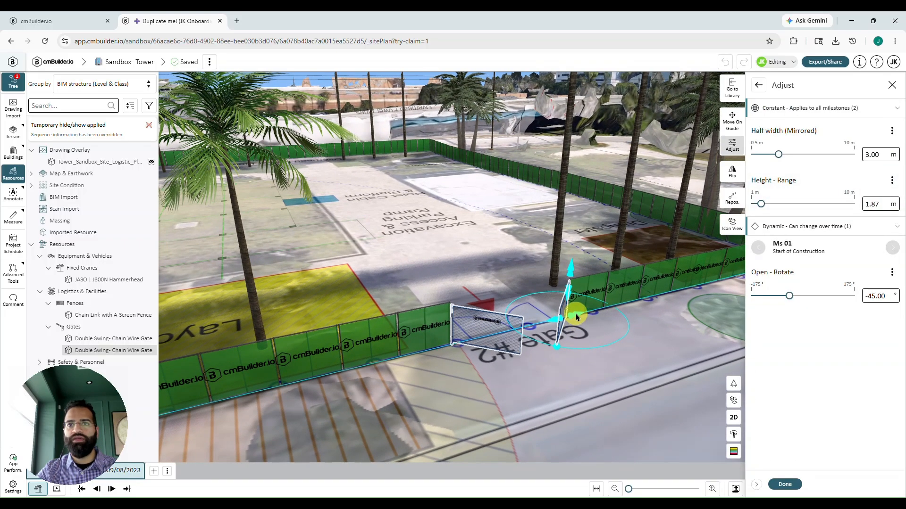
{"action": "left_click_drag", "start_coordinate": [577, 317], "coordinate": [549, 344]}
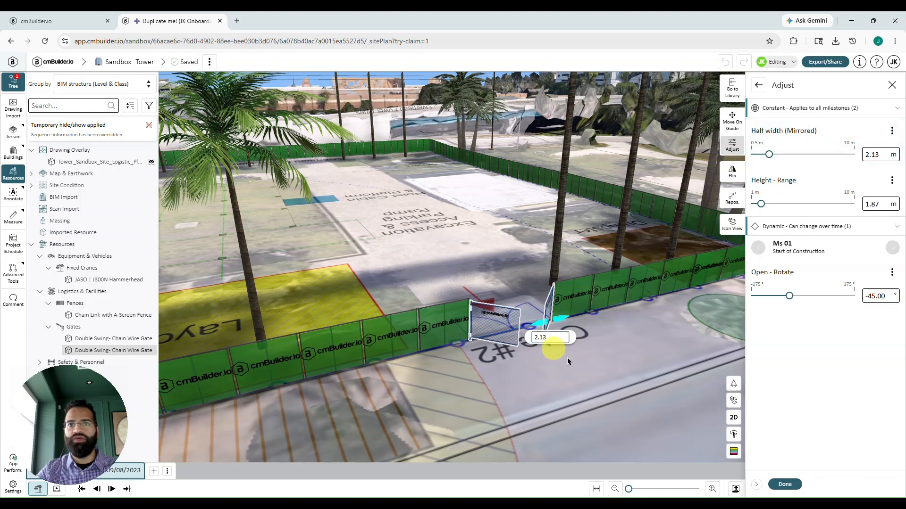
{"action": "left_click", "coordinate": [682, 318]}
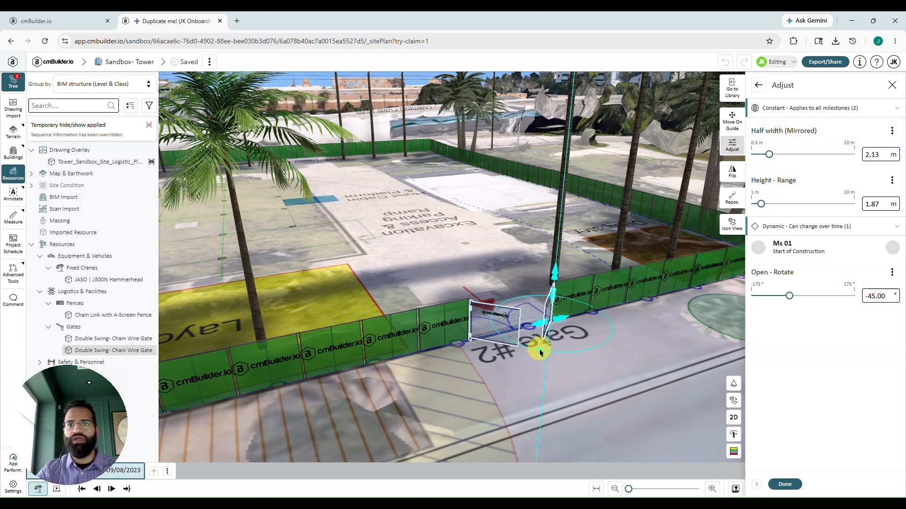
Swing the Gate #2 gate's leaves open inward to about 92.56° and finish adjusting the gate.
{"action": "left_click_drag", "start_coordinate": [539, 352], "coordinate": [520, 298]}
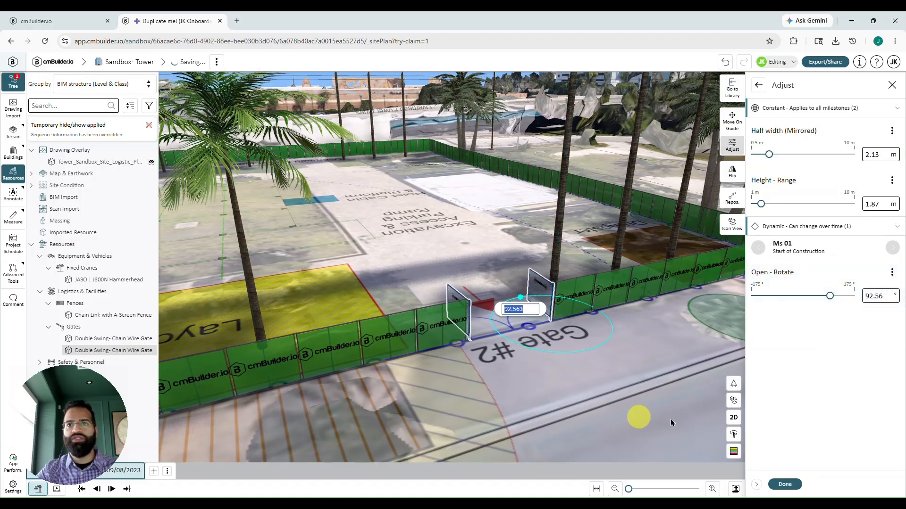
{"action": "left_click", "coordinate": [787, 484]}
{"action": "left_click", "coordinate": [786, 486]}
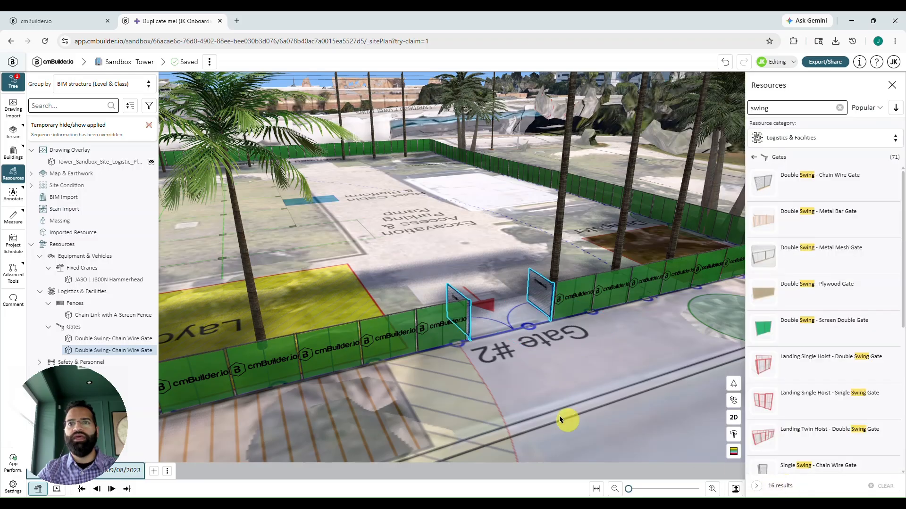
Close the resource library and the project tree to clear the view of the whole site.
{"action": "scroll", "coordinate": [564, 403], "scroll_direction": "down", "scroll_amount": 3}
{"action": "left_click_drag", "start_coordinate": [564, 403], "coordinate": [325, 396]}
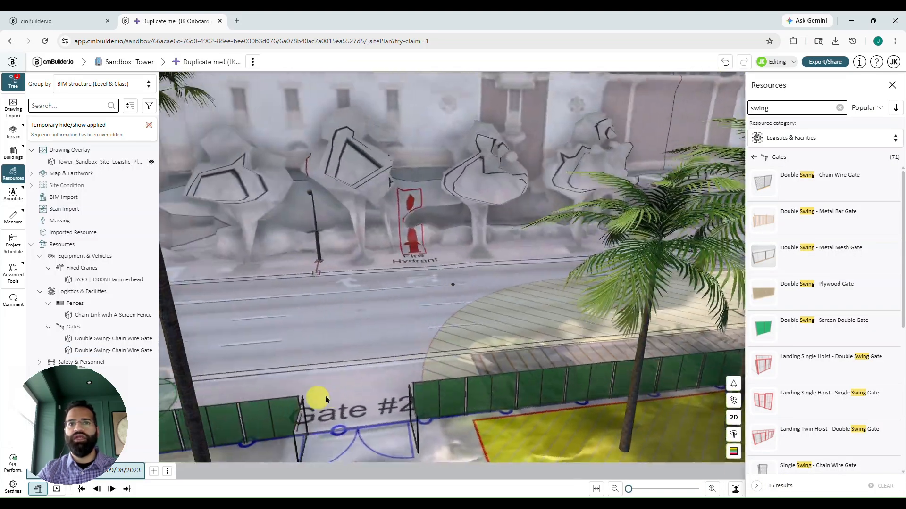
{"action": "scroll", "coordinate": [497, 380], "scroll_direction": "down", "scroll_amount": 4}
{"action": "right_click_drag", "start_coordinate": [625, 372], "coordinate": [463, 387]}
{"action": "scroll", "coordinate": [530, 392], "scroll_direction": "down", "scroll_amount": 5}
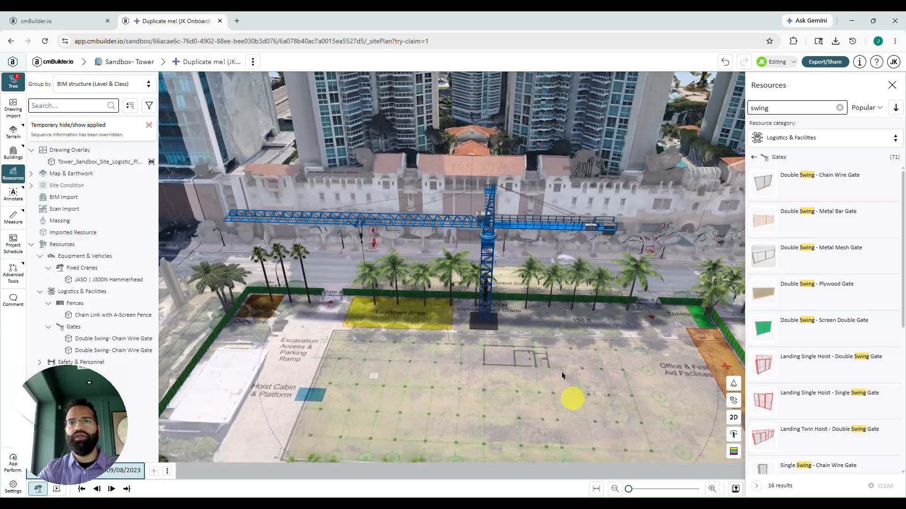
{"action": "right_click_drag", "start_coordinate": [562, 375], "coordinate": [550, 337]}
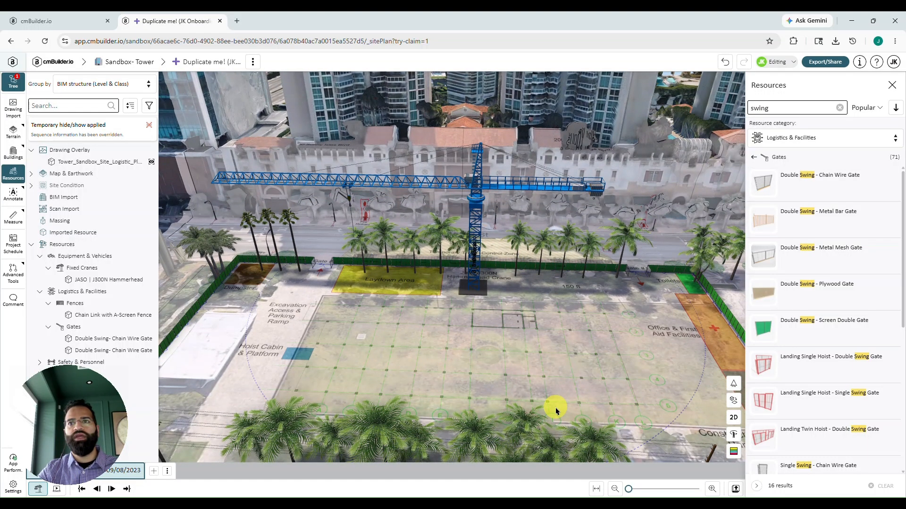
{"action": "left_click", "coordinate": [891, 85]}
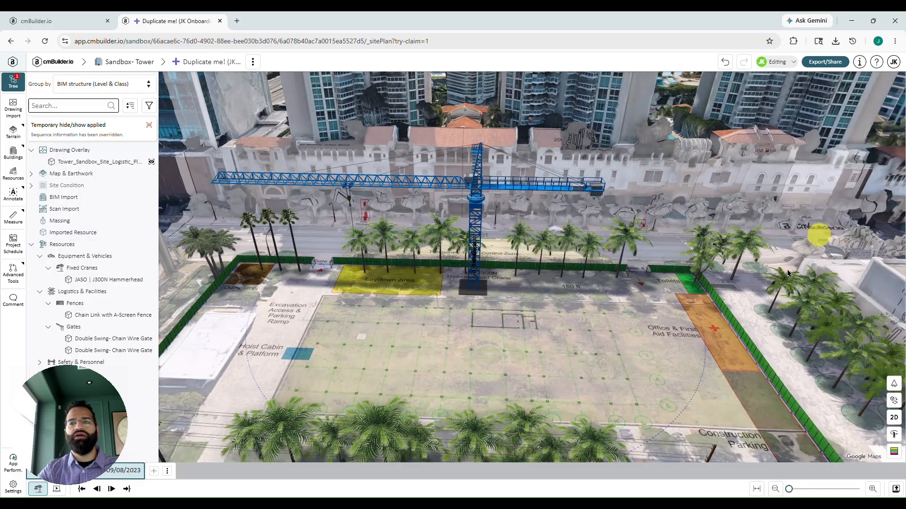
{"action": "left_click", "coordinate": [14, 81]}
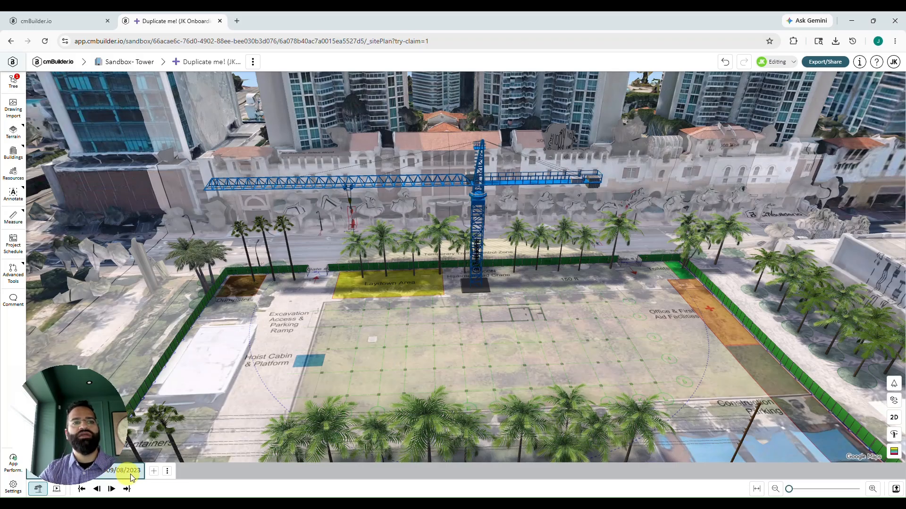
Add a milestone after Start of Construction on the timeline and name it Test 1.
{"action": "left_click", "coordinate": [154, 471]}
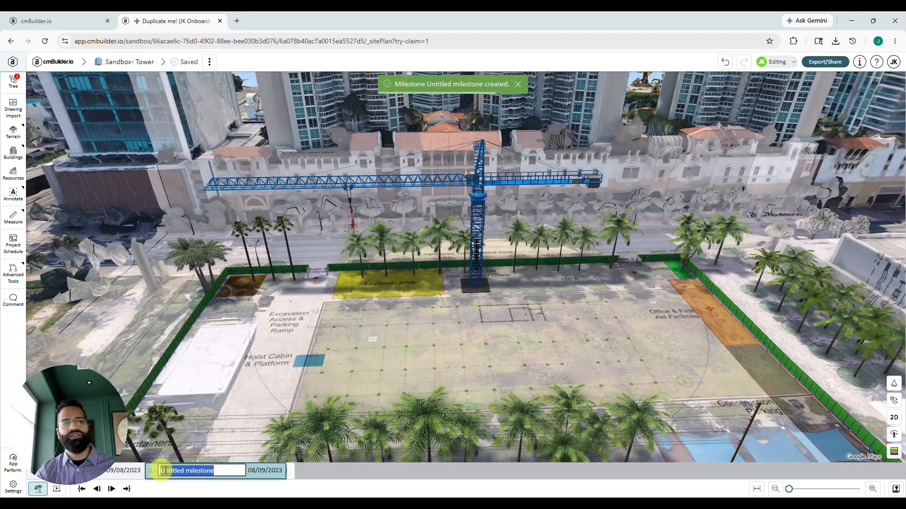
{"action": "type", "text": "Test 1"}
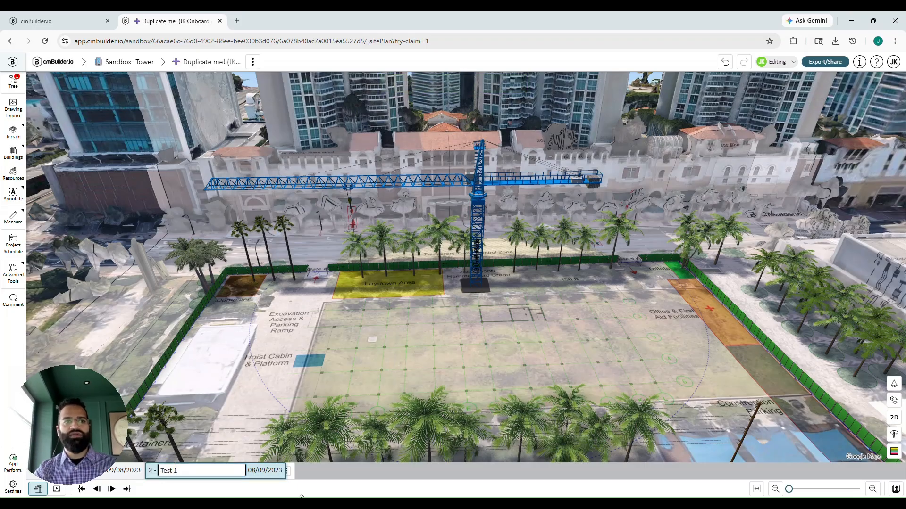
{"action": "left_click", "coordinate": [333, 397]}
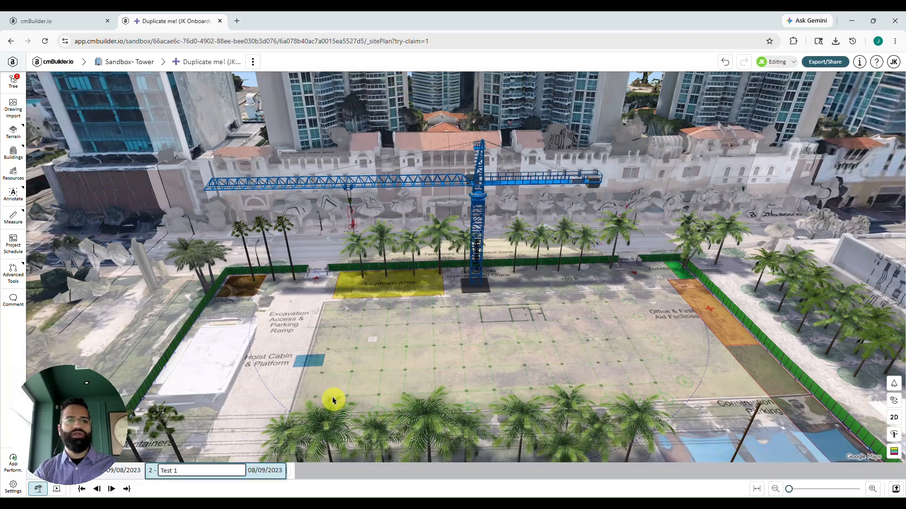
{"action": "left_click", "coordinate": [298, 402]}
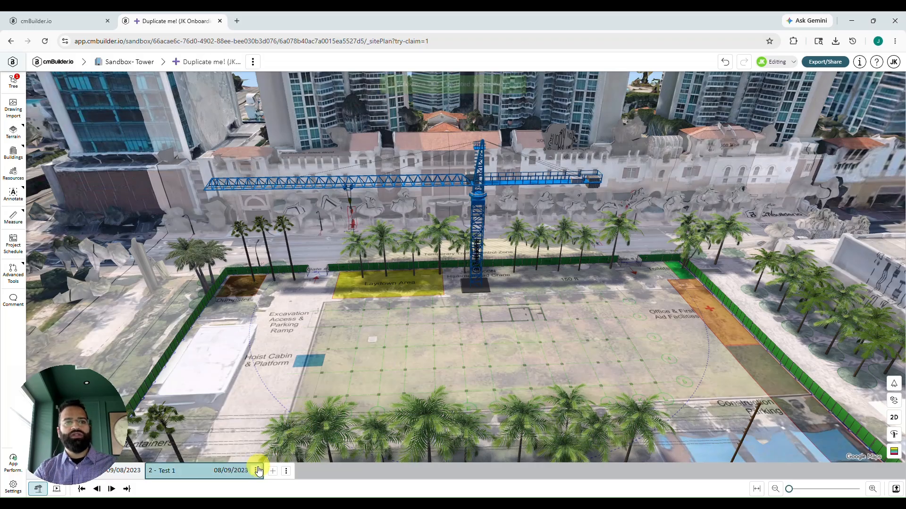
Review the Test 1 milestone's options and open the project schedule.
{"action": "left_click", "coordinate": [256, 471]}
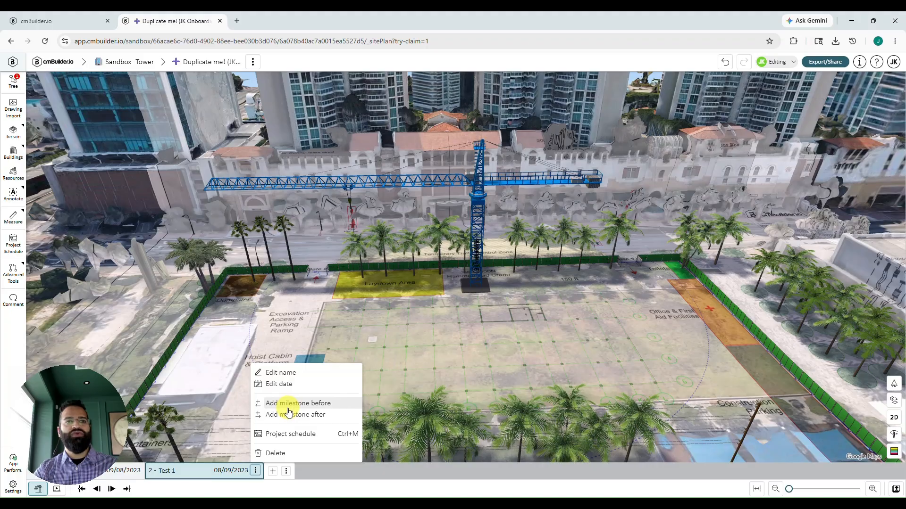
{"action": "left_click", "coordinate": [400, 377]}
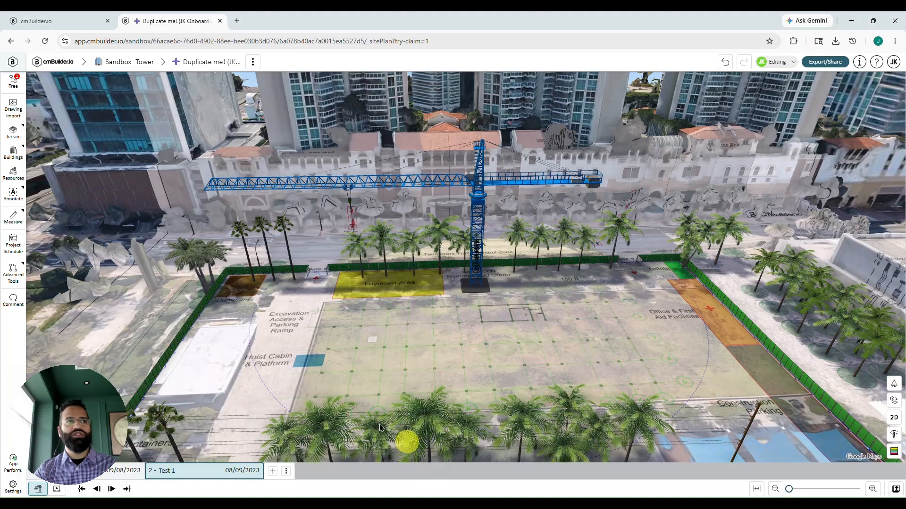
{"action": "left_click", "coordinate": [17, 246]}
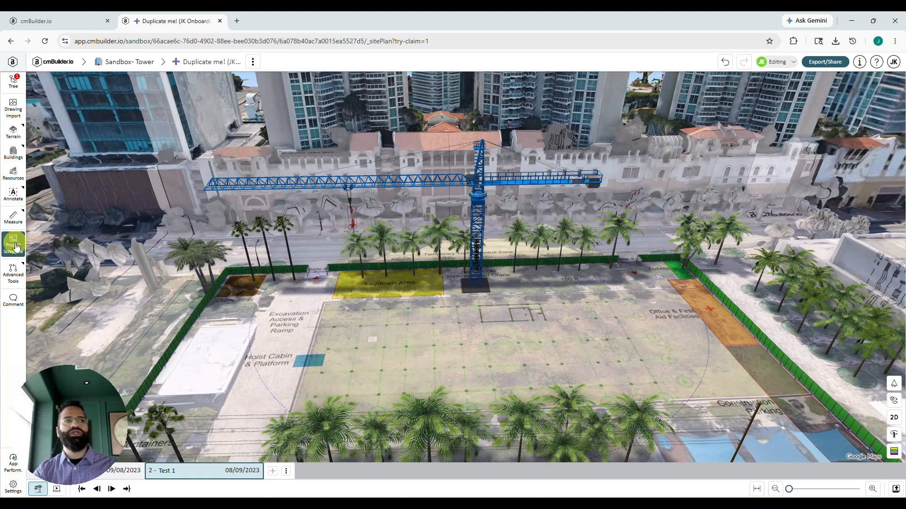
{"action": "right_click", "coordinate": [209, 469]}
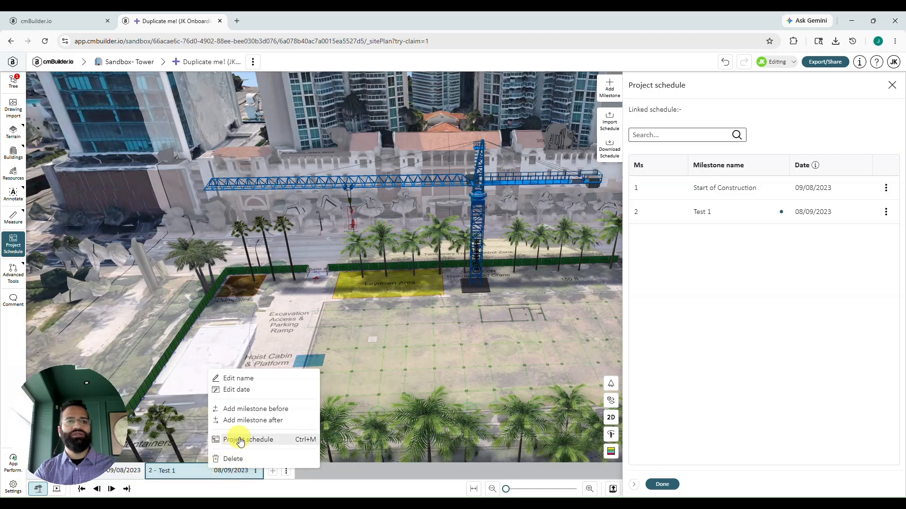
{"action": "left_click", "coordinate": [722, 298]}
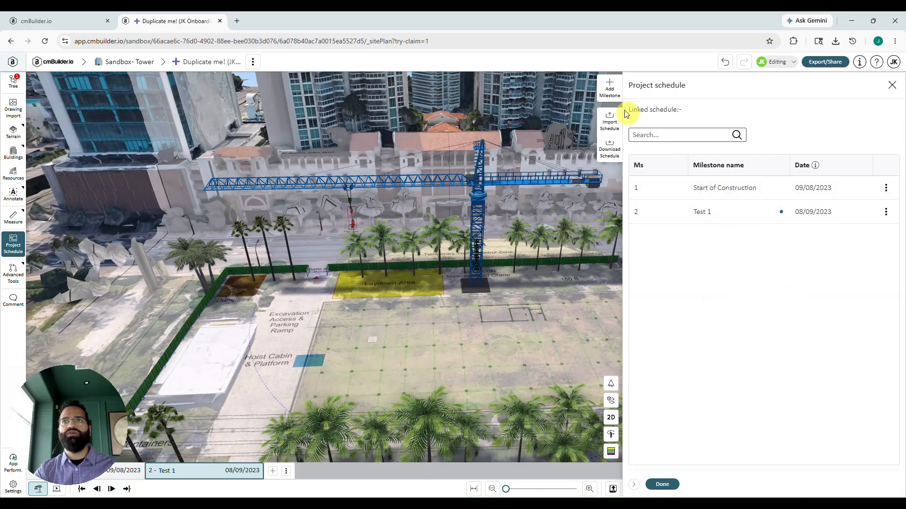
Add a milestone before Test 1 in the project schedule and name it Test 2.
{"action": "left_click", "coordinate": [885, 212]}
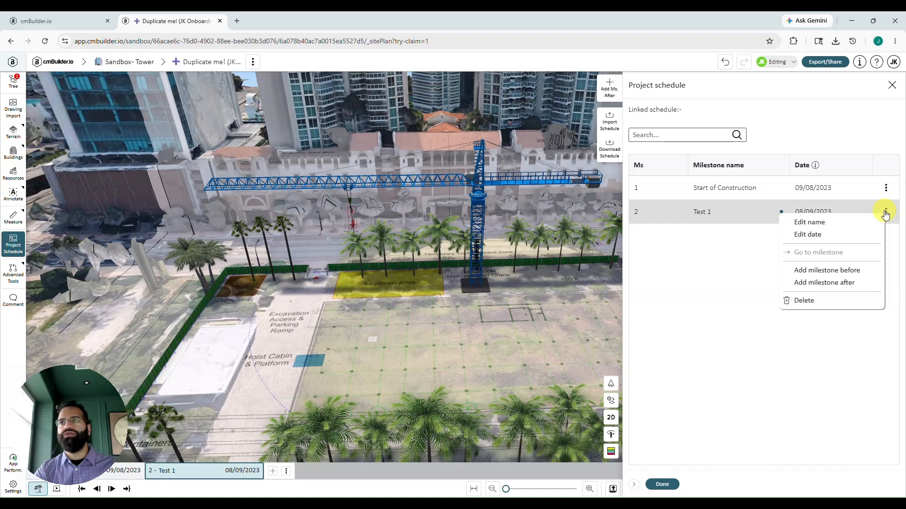
{"action": "left_click", "coordinate": [852, 272]}
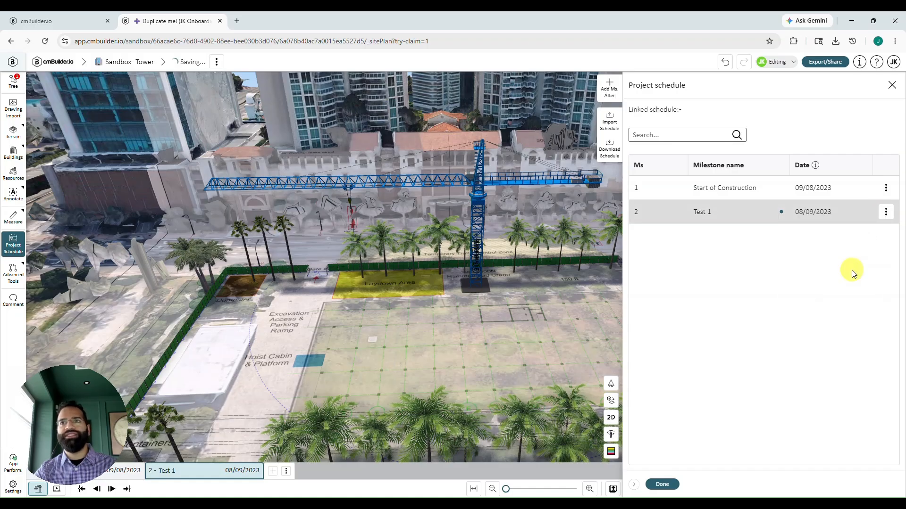
{"action": "type", "text": "Te"}
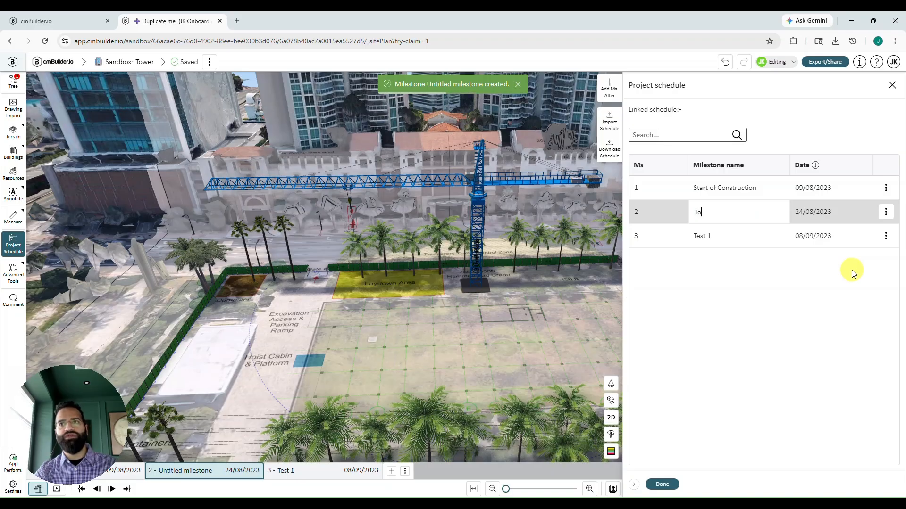
{"action": "type", "text": "st 2"}
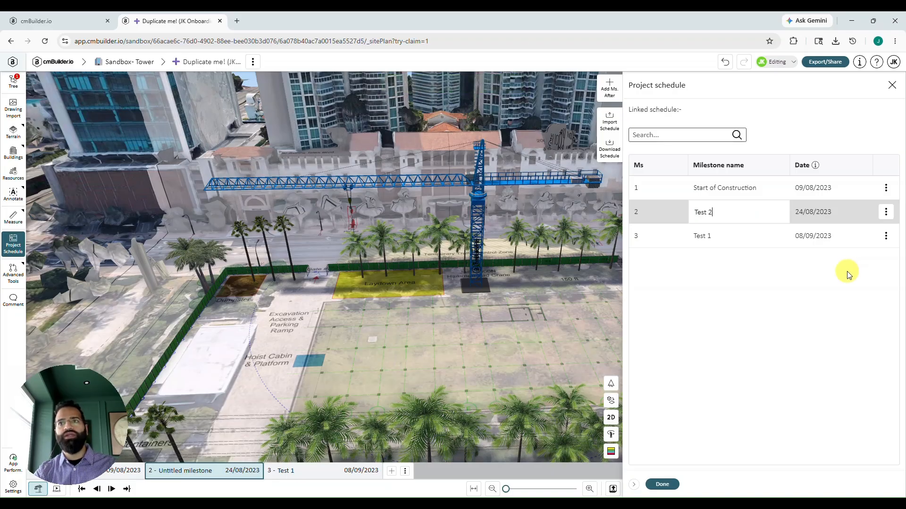
{"action": "key", "text": "Return"}
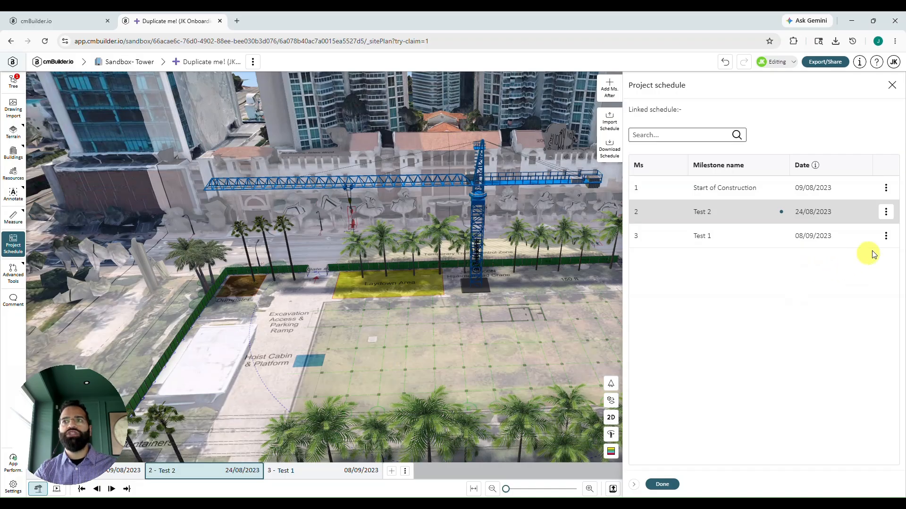
Move the Test 1 milestone's date to 24/08/2023 and set its order on that shared date to 1.
{"action": "left_click", "coordinate": [886, 237]}
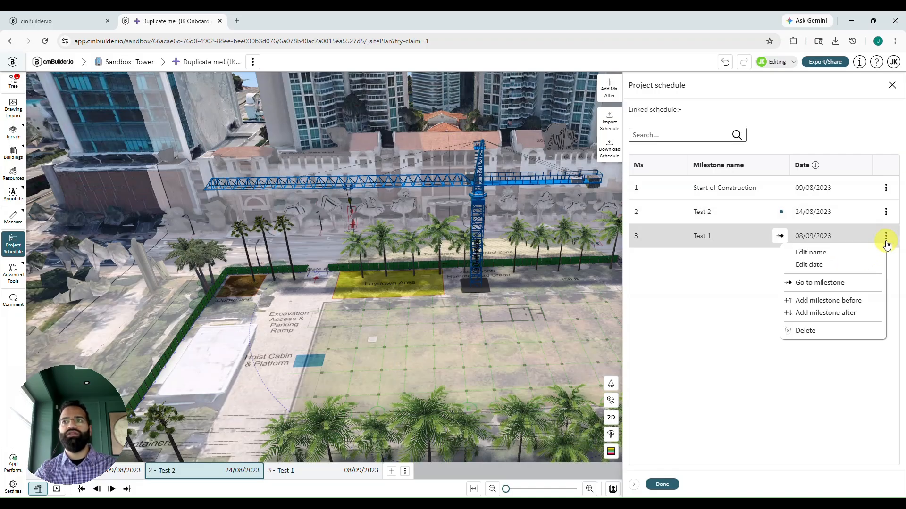
{"action": "left_click", "coordinate": [821, 267]}
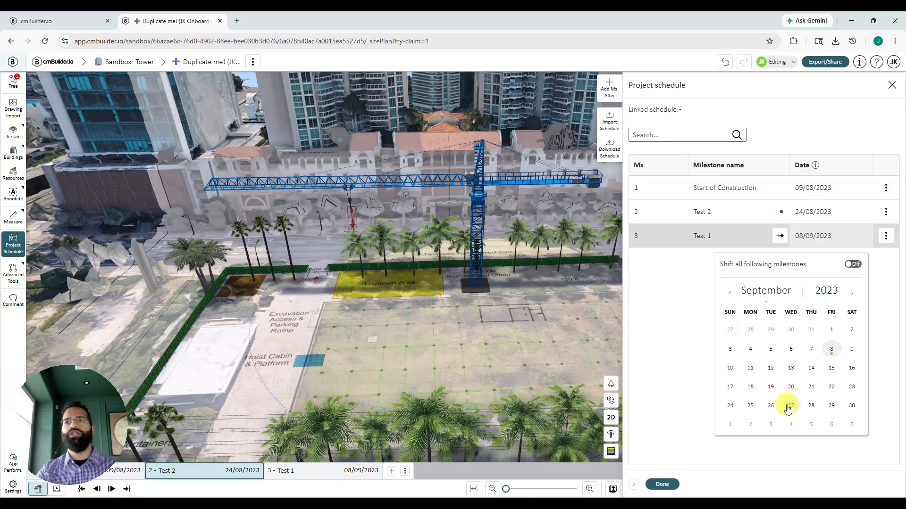
{"action": "left_click", "coordinate": [731, 297]}
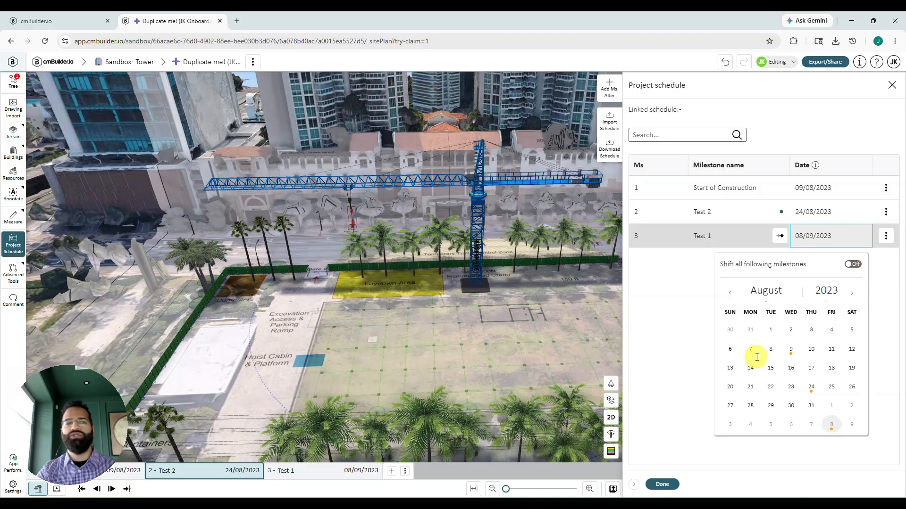
{"action": "left_click", "coordinate": [813, 393]}
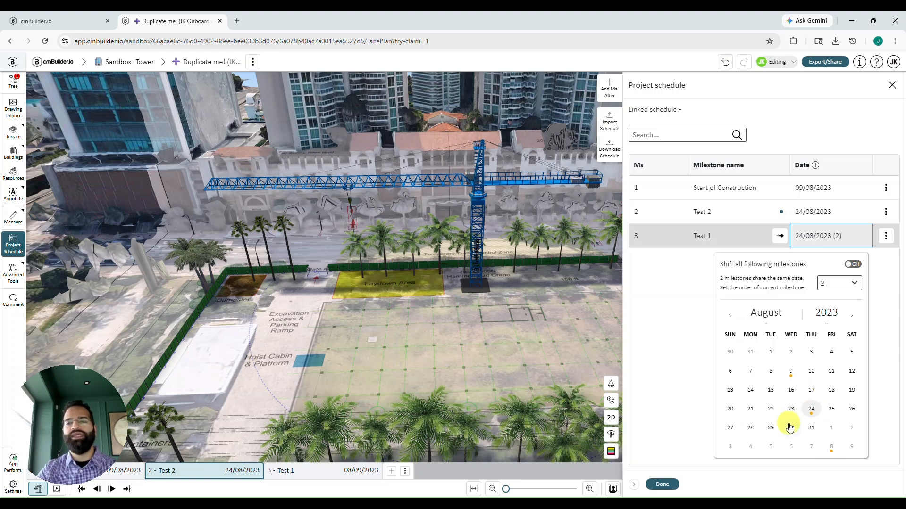
{"action": "left_click", "coordinate": [855, 284]}
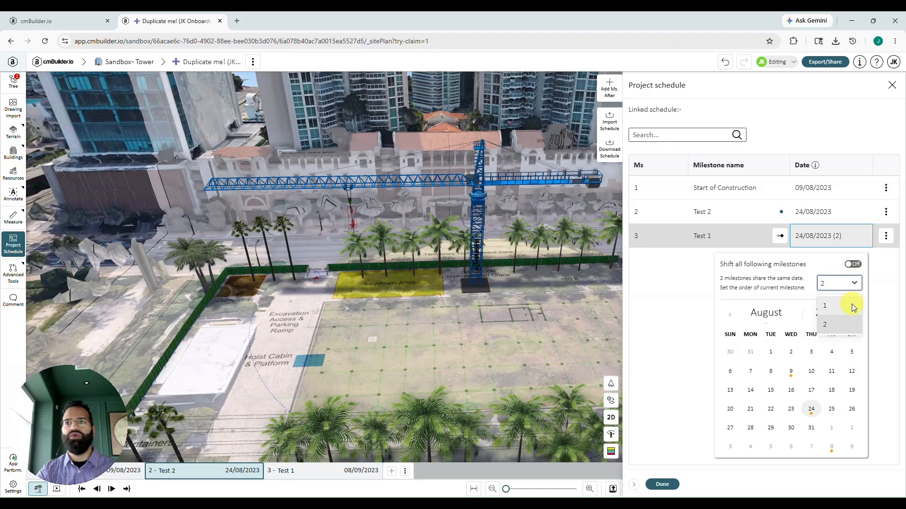
{"action": "left_click", "coordinate": [851, 305]}
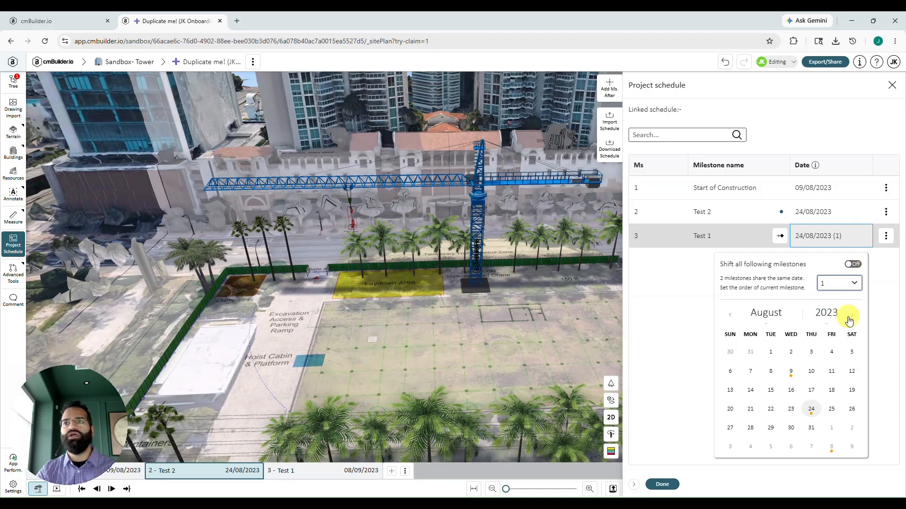
{"action": "left_click", "coordinate": [885, 293]}
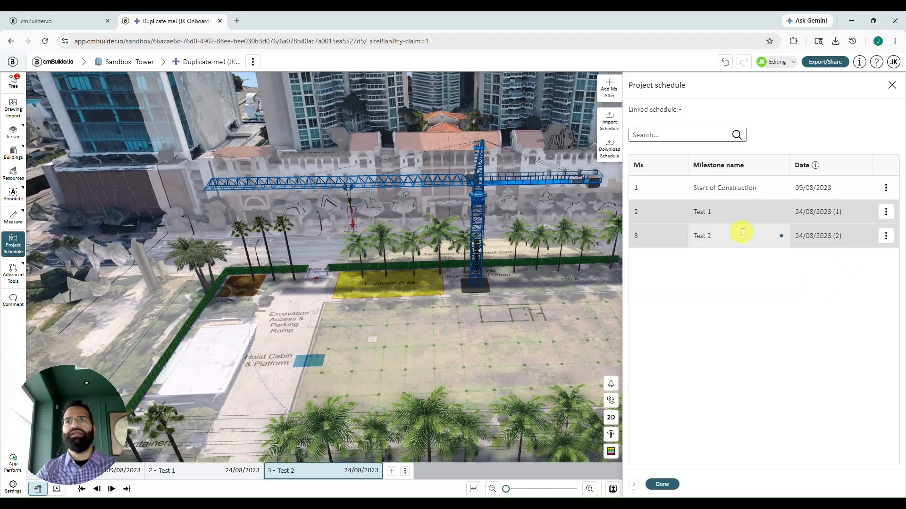
Delete the Test 1 and Test 2 milestones together from the project schedule.
{"action": "left_click", "coordinate": [886, 237]}
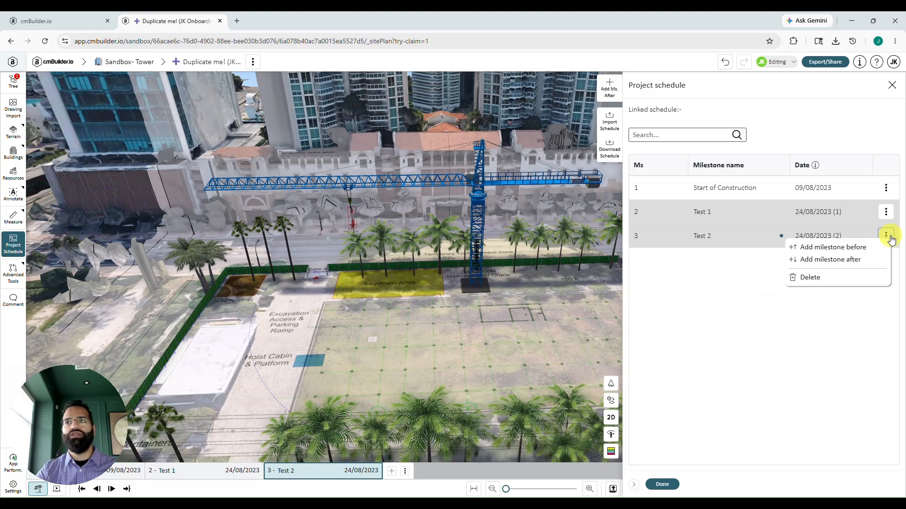
{"action": "left_click", "coordinate": [827, 279]}
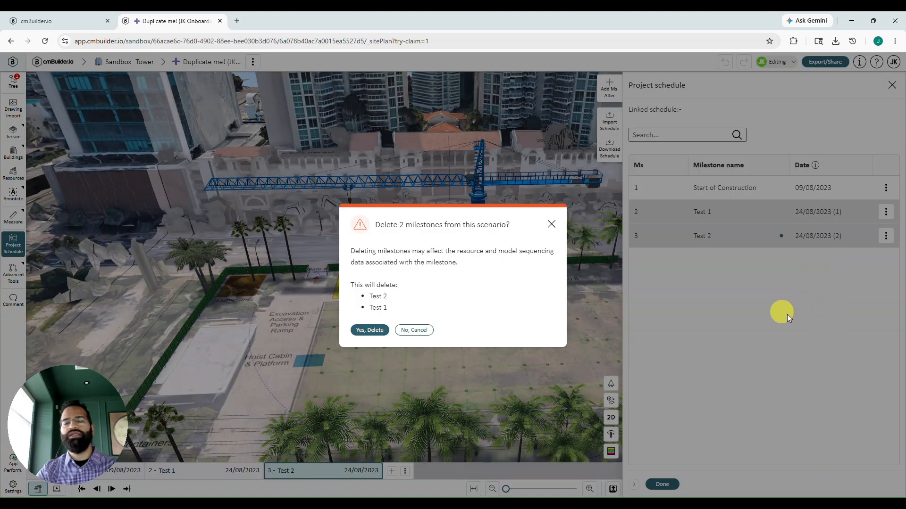
{"action": "left_click", "coordinate": [369, 331]}
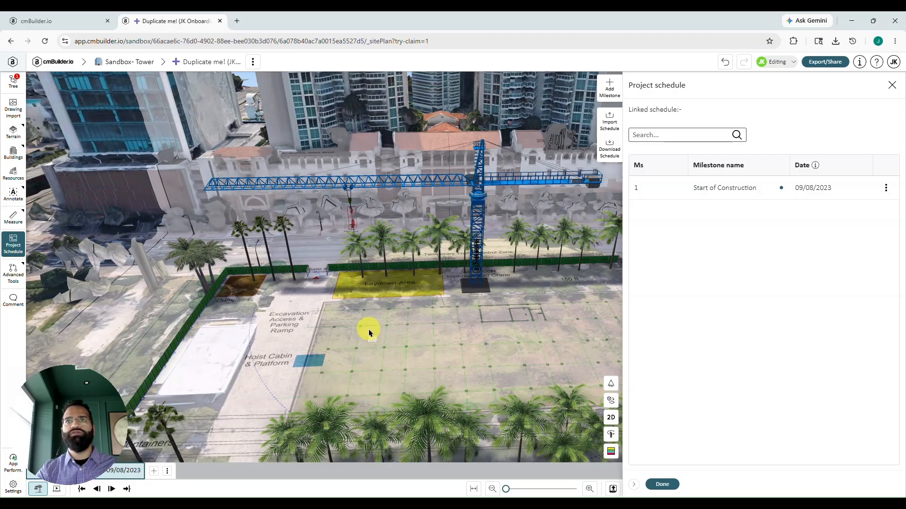
Import the schedule file 20260507_Tower_Sandbox_Schedule Sample and load its tasks for linking.
{"action": "left_click", "coordinate": [609, 118]}
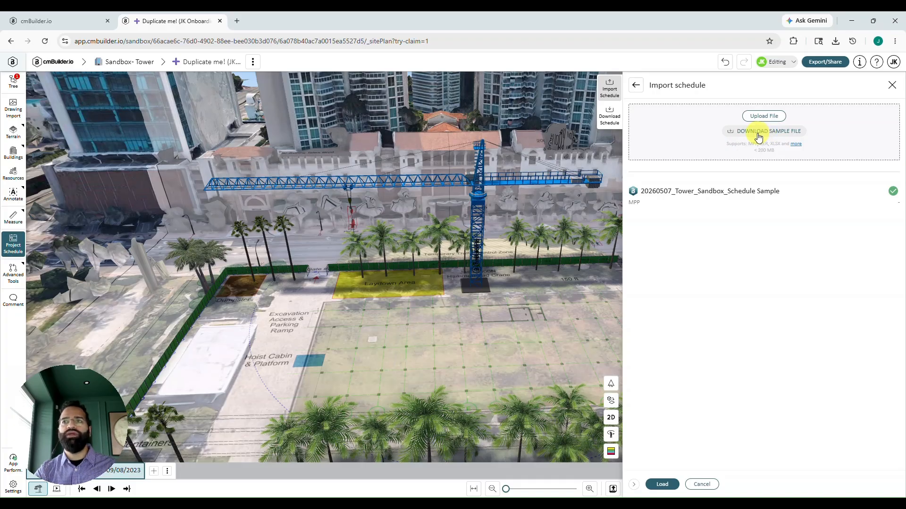
{"action": "left_click", "coordinate": [742, 202]}
{"action": "left_click", "coordinate": [661, 484]}
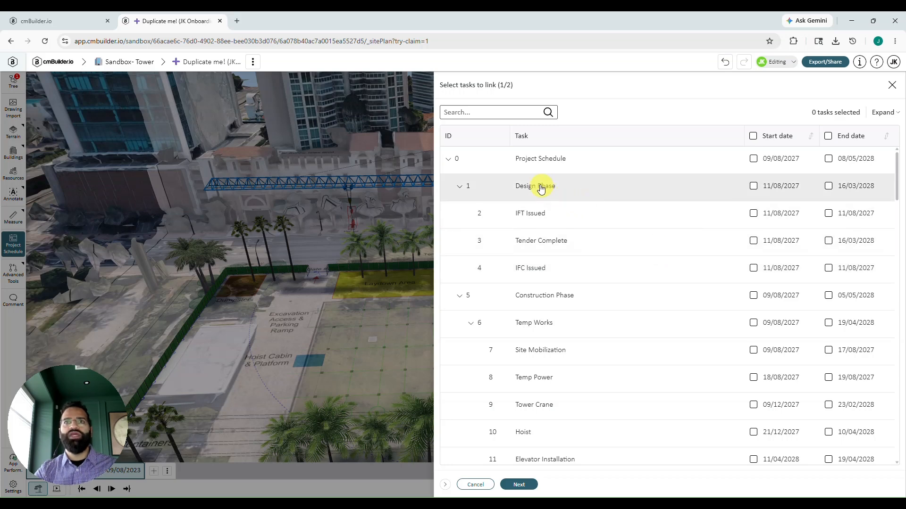
Collapse the Design Phase group and select the end date of Site Mobilization for linking.
{"action": "left_click", "coordinate": [459, 188]}
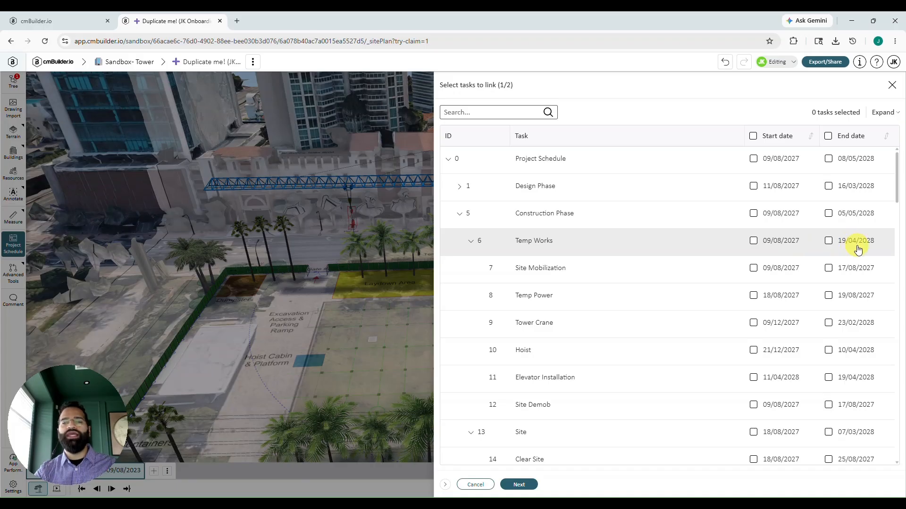
{"action": "scroll", "coordinate": [844, 319], "scroll_direction": "down", "scroll_amount": 1}
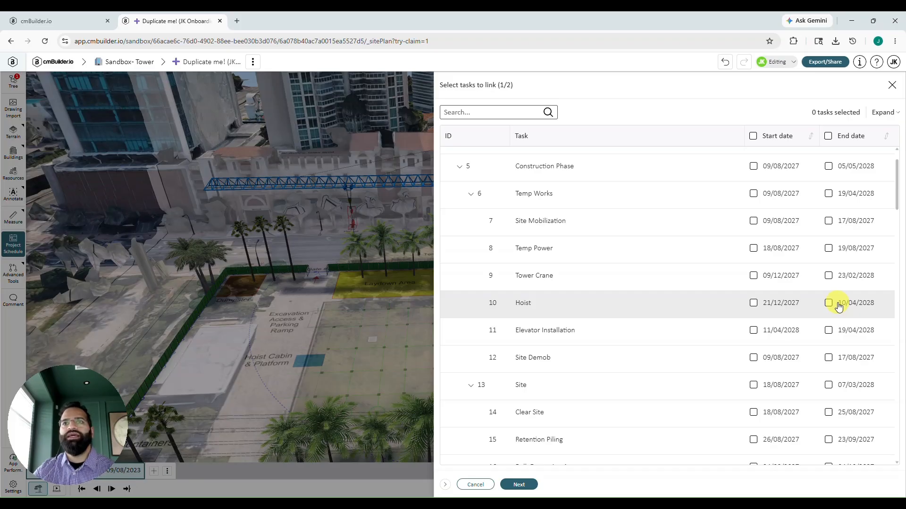
{"action": "left_click", "coordinate": [829, 222]}
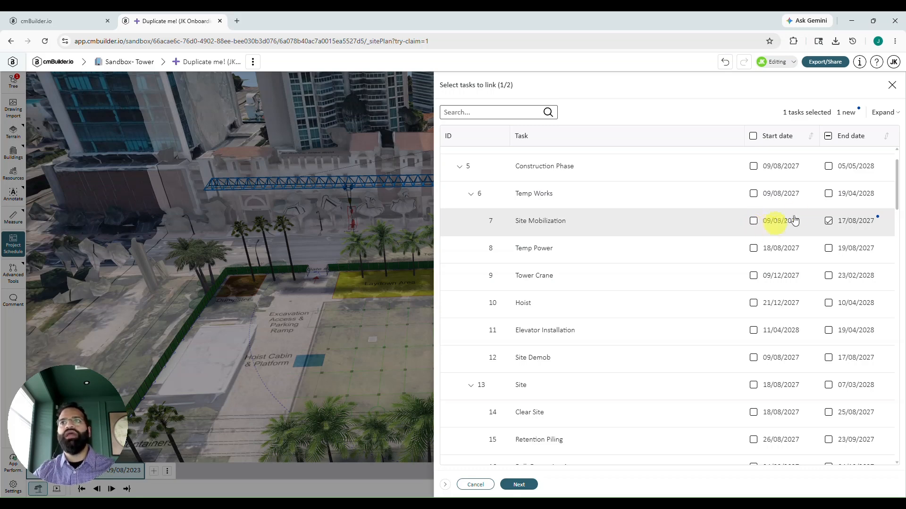
Select the end dates of Clear Site, Retention Piling, Bulk Excavation 1, Bulk Excavation 2, Detailed Excavation and Backfill Foundation together for linking.
{"action": "scroll", "coordinate": [816, 254], "scroll_direction": "down", "scroll_amount": 3}
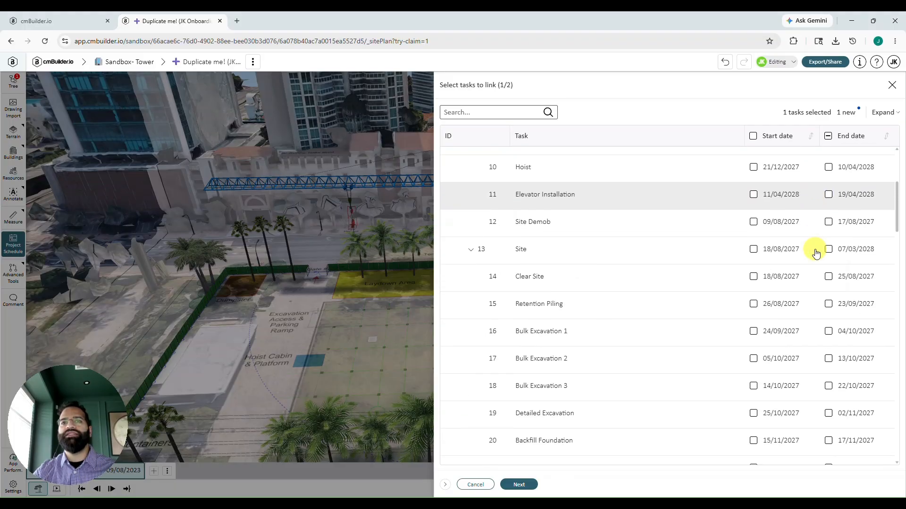
{"action": "left_click", "coordinate": [645, 278]}
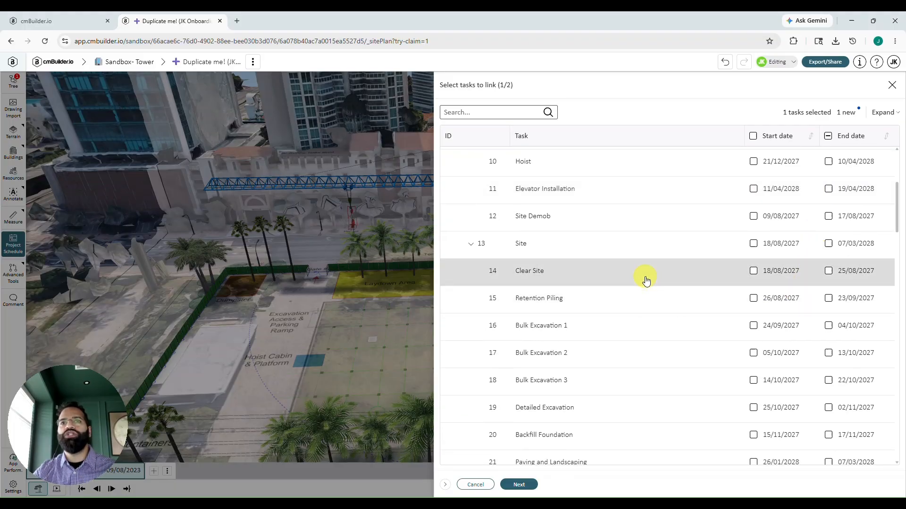
{"action": "left_click", "coordinate": [618, 307]}
{"action": "left_click", "coordinate": [624, 330]}
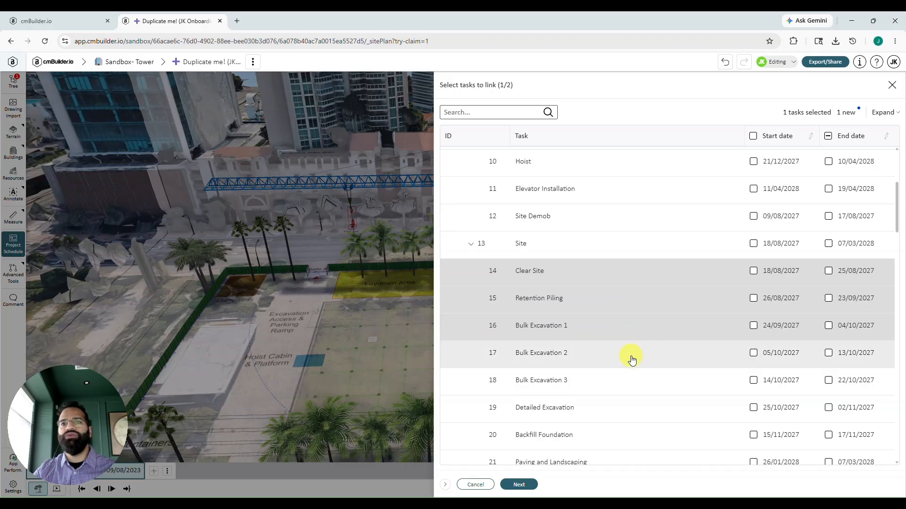
{"action": "left_click", "coordinate": [632, 359]}
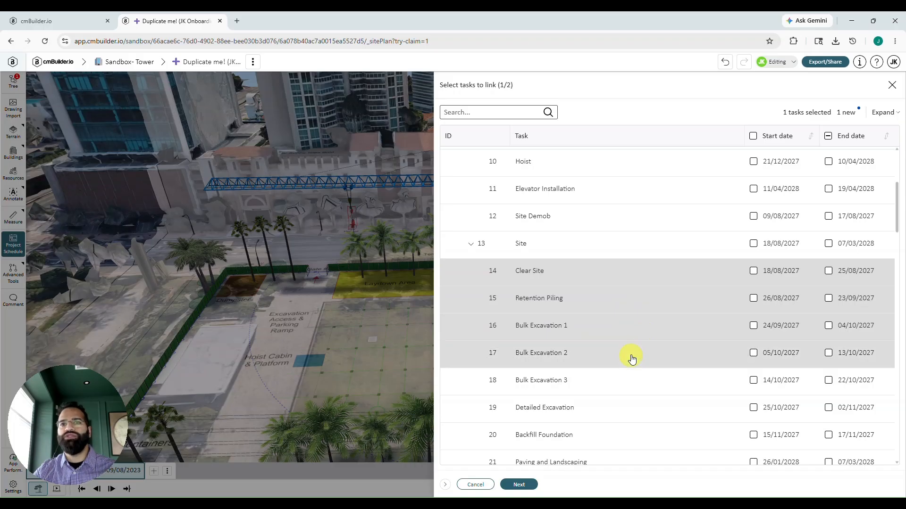
{"action": "left_click", "coordinate": [608, 404]}
{"action": "left_click", "coordinate": [623, 428]}
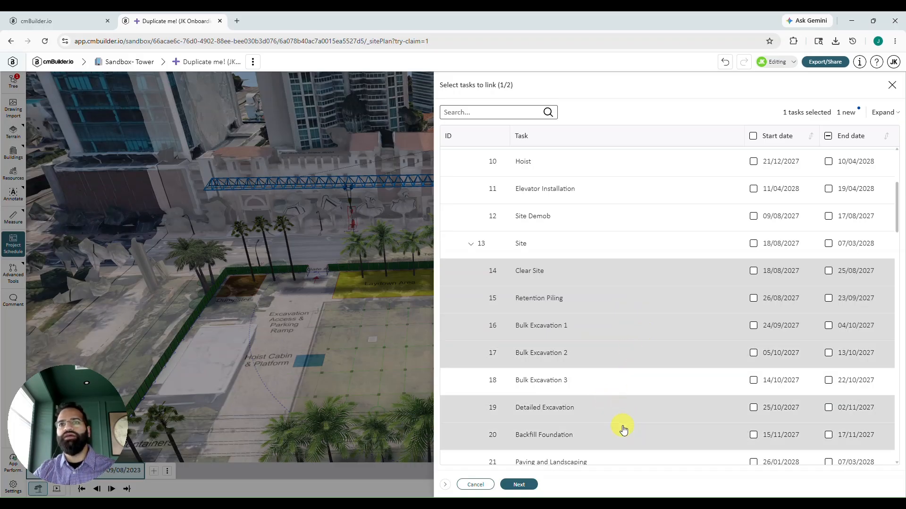
{"action": "scroll", "coordinate": [623, 429], "scroll_direction": "down", "scroll_amount": 1}
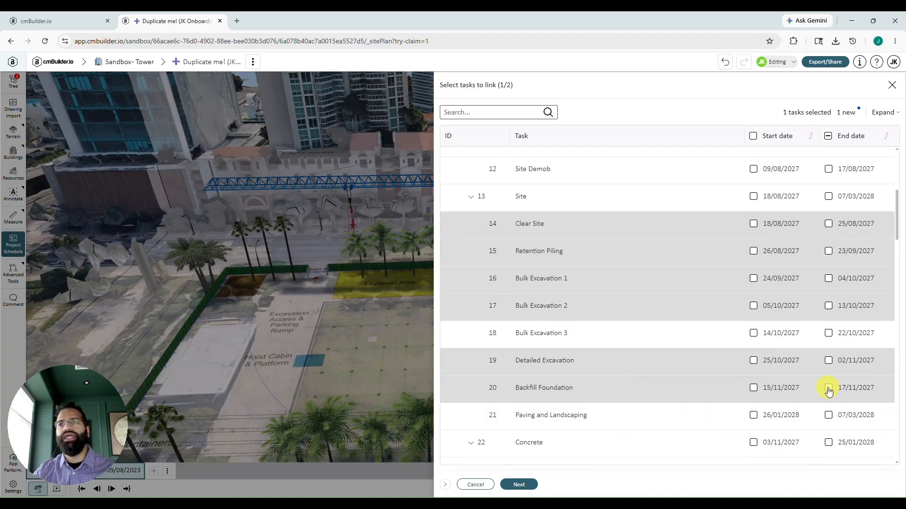
{"action": "left_click", "coordinate": [829, 388]}
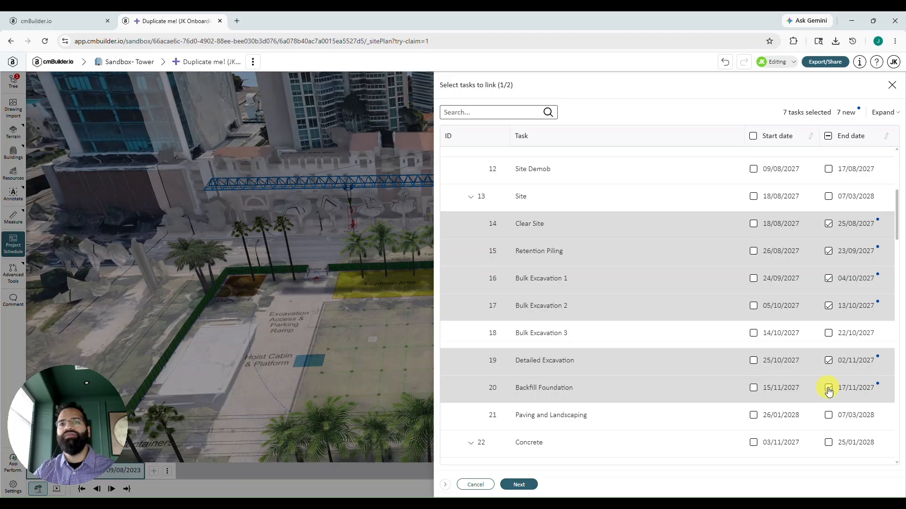
Select the end dates of all Concrete tasks from Pour Concrete Footings through Pour L3 Columns for linking.
{"action": "scroll", "coordinate": [828, 390], "scroll_direction": "down", "scroll_amount": 5}
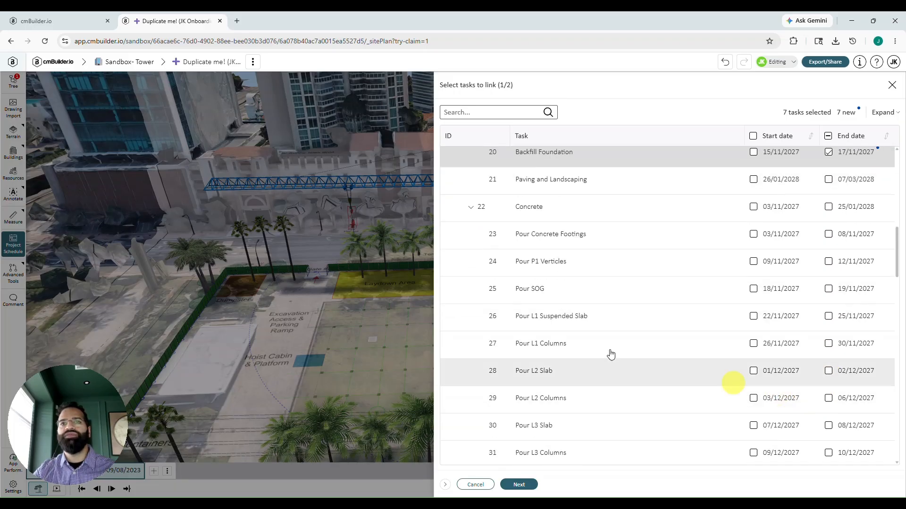
{"action": "scroll", "coordinate": [615, 243], "scroll_direction": "down", "scroll_amount": 1}
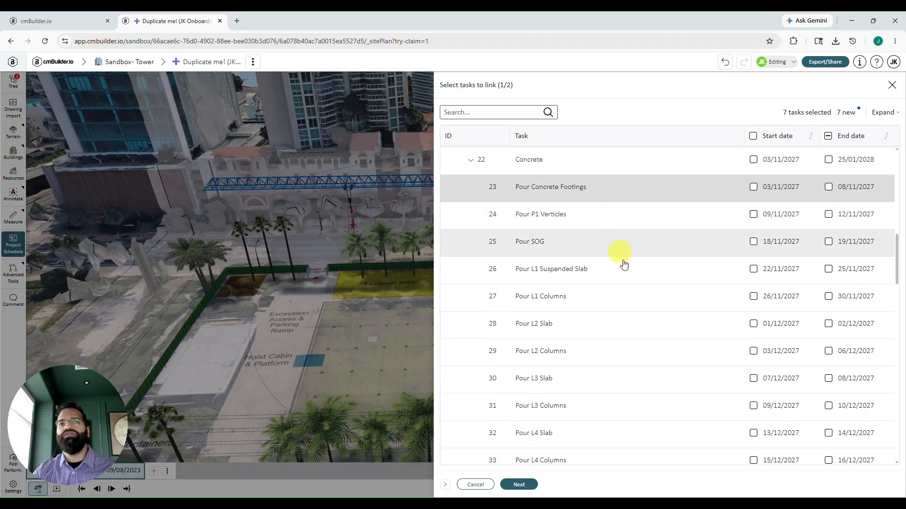
{"action": "left_click", "coordinate": [604, 407], "text": "shift"}
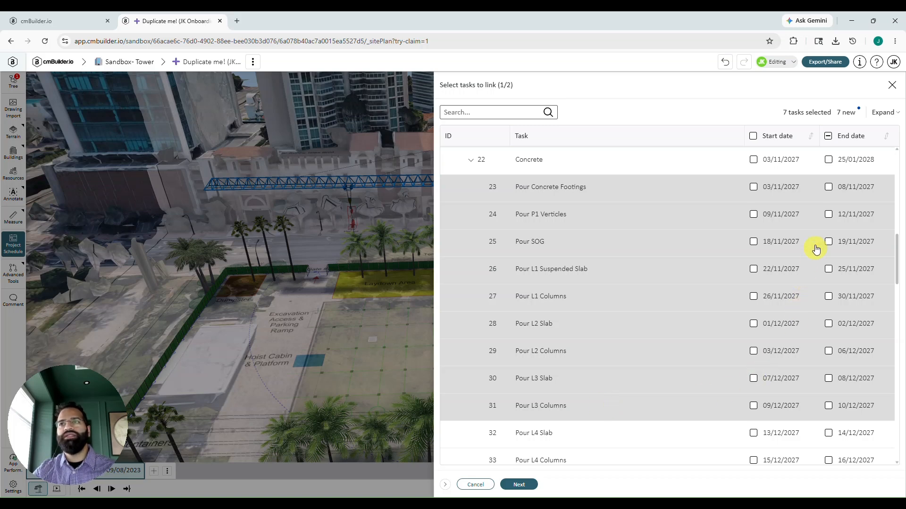
{"action": "left_click", "coordinate": [828, 188]}
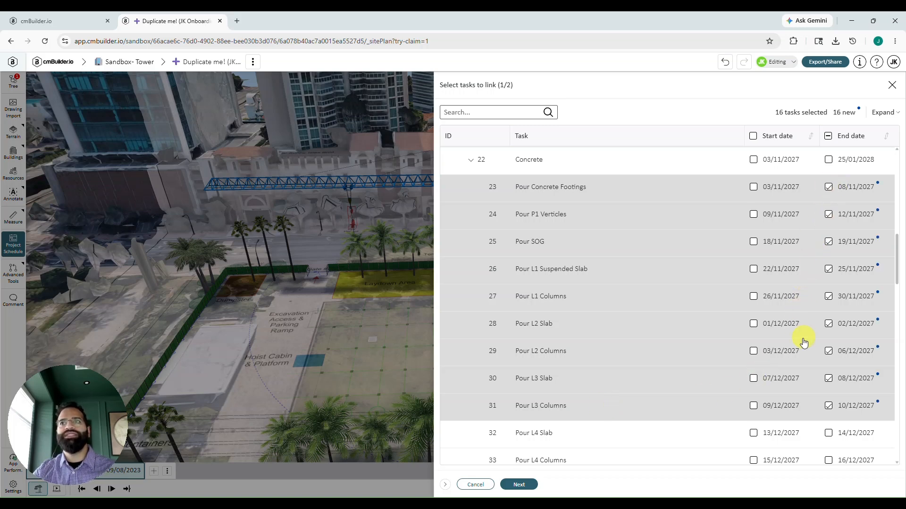
Select the end dates of Pour L6 Columns, Pour L10 Columns, Pour Elevetor Overrun, and Envelope Levels 1, 2, 3, 6 and 10 for linking.
{"action": "scroll", "coordinate": [800, 339], "scroll_direction": "down", "scroll_amount": 3}
{"action": "scroll", "coordinate": [800, 342], "scroll_direction": "down", "scroll_amount": 3}
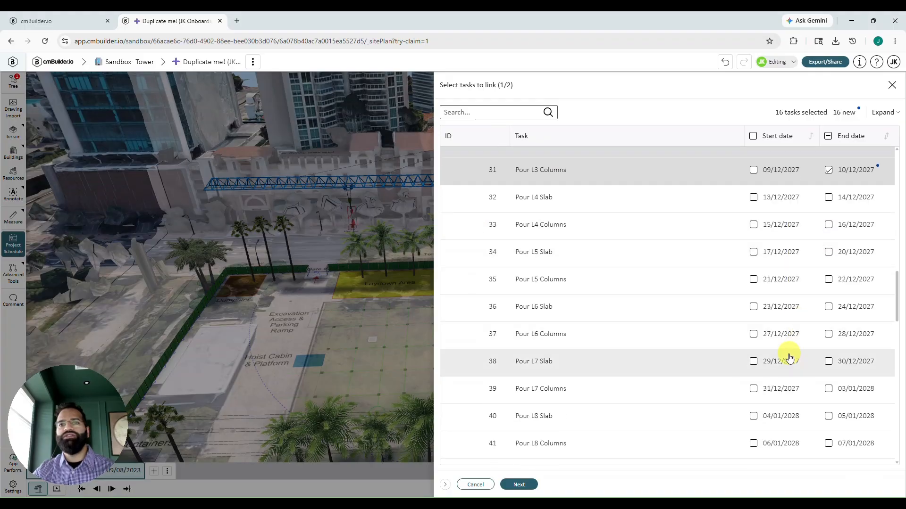
{"action": "scroll", "coordinate": [612, 339], "scroll_direction": "down", "scroll_amount": 3}
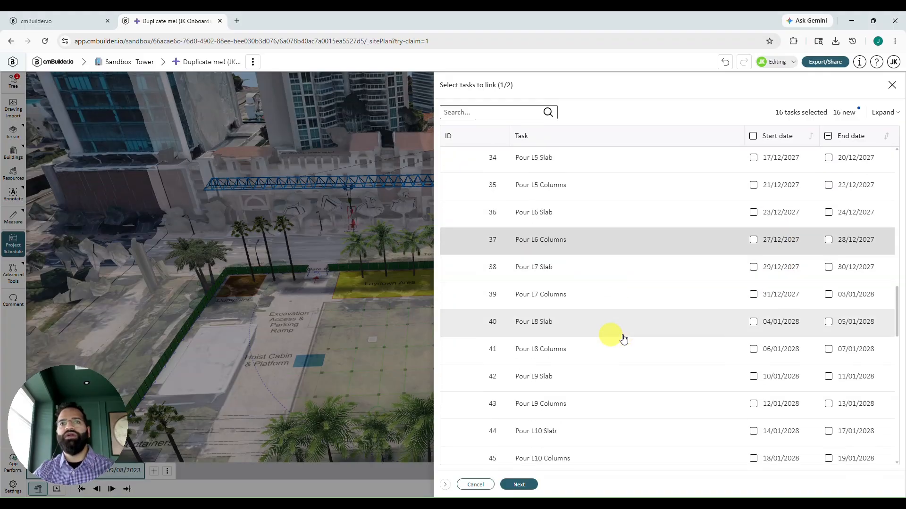
{"action": "scroll", "coordinate": [647, 270], "scroll_direction": "down", "scroll_amount": 1}
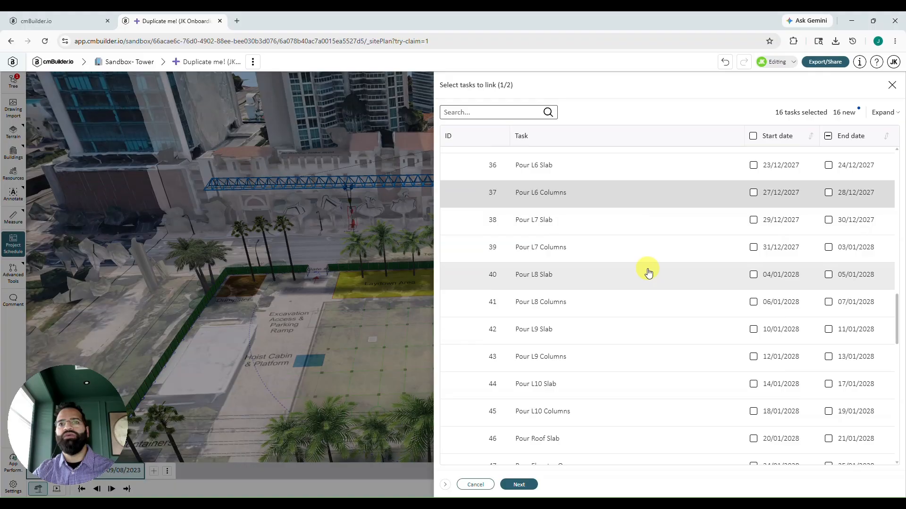
{"action": "scroll", "coordinate": [615, 407], "scroll_direction": "down", "scroll_amount": 1}
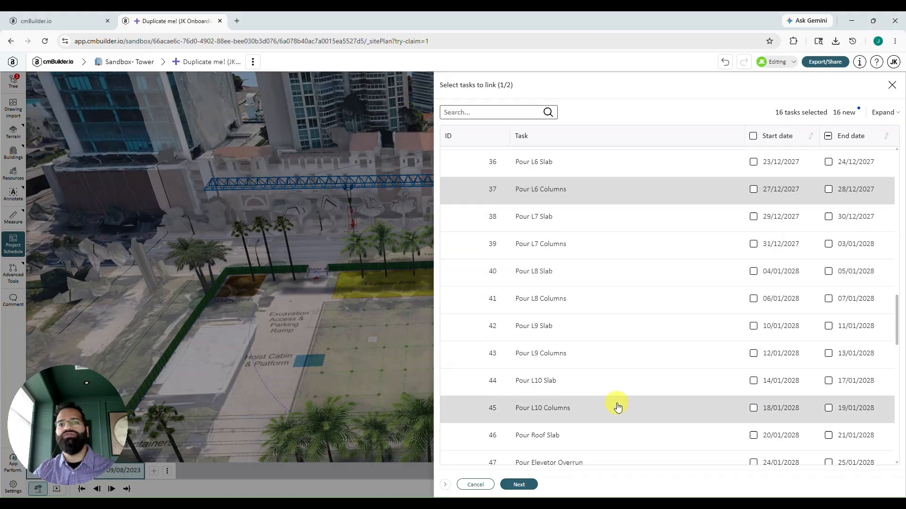
{"action": "scroll", "coordinate": [617, 417], "scroll_direction": "down", "scroll_amount": 4}
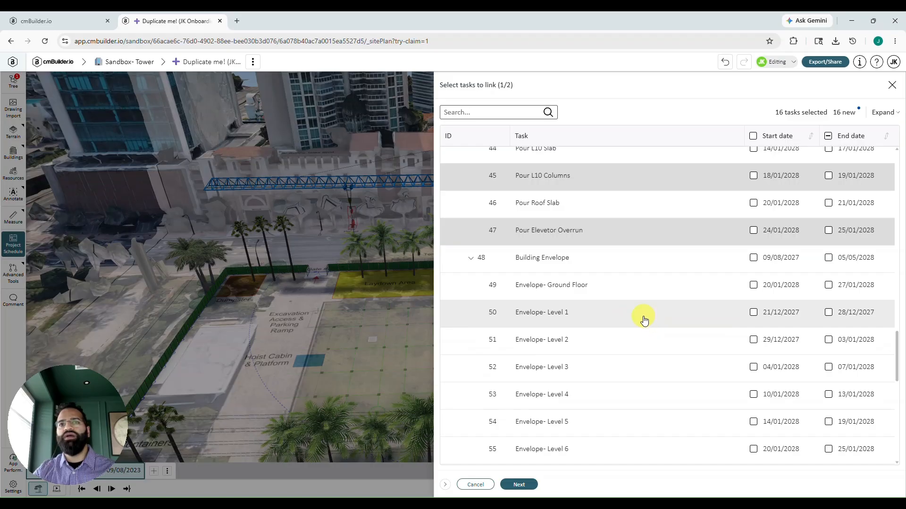
{"action": "left_click", "coordinate": [644, 314]}
{"action": "left_click", "coordinate": [654, 346]}
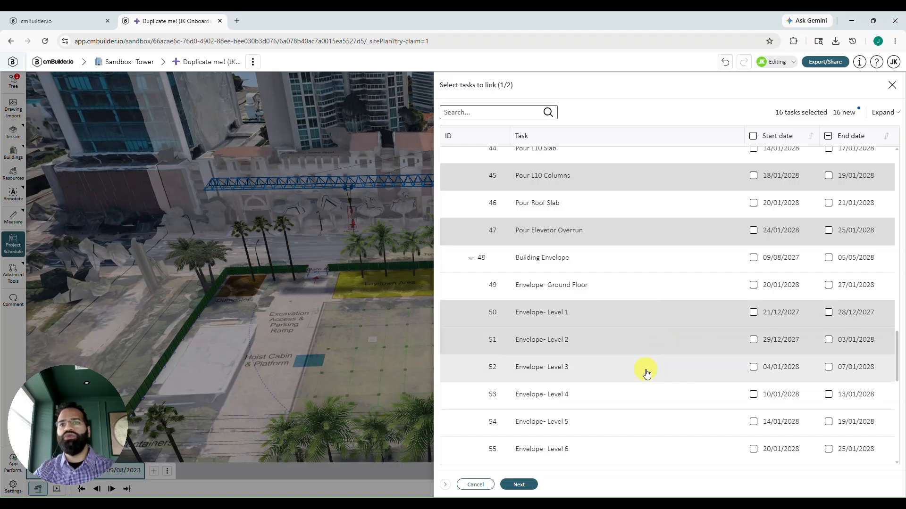
{"action": "left_click", "coordinate": [645, 369]}
{"action": "scroll", "coordinate": [645, 368], "scroll_direction": "down", "scroll_amount": 2}
{"action": "left_click", "coordinate": [642, 360]}
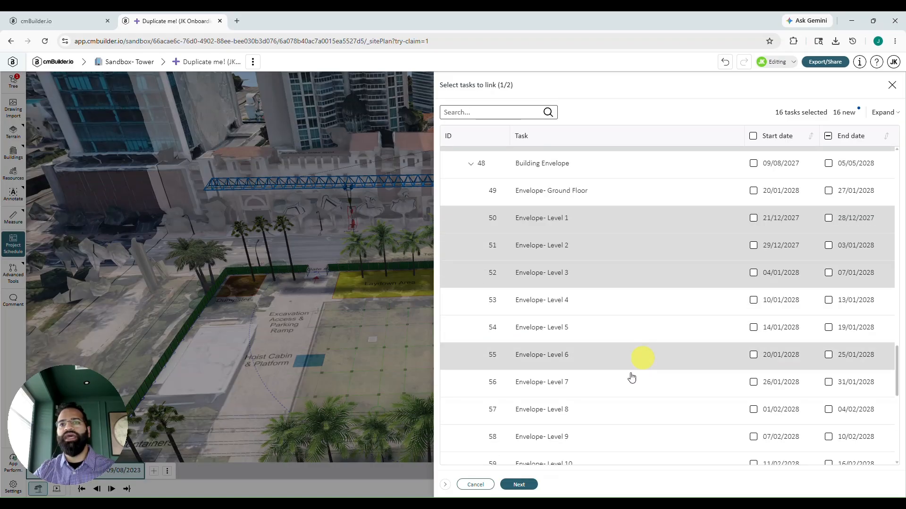
{"action": "left_click", "coordinate": [578, 463]}
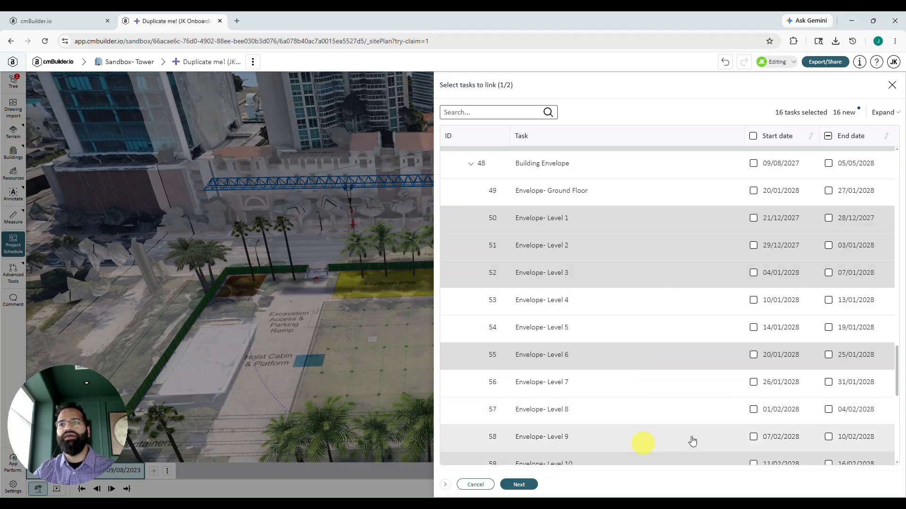
{"action": "left_click", "coordinate": [829, 358]}
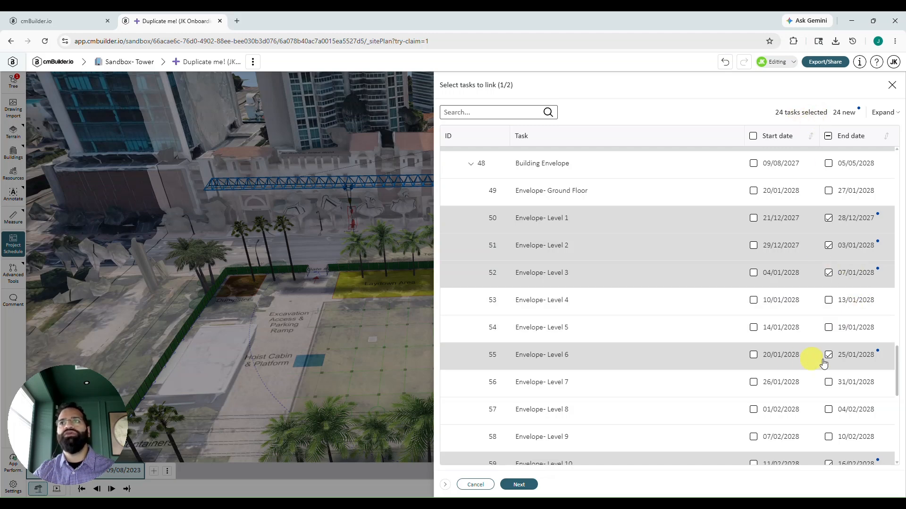
Select the start and end dates of Construction Phase and Tower Crane for linking, and proceed to the milestone review.
{"action": "scroll", "coordinate": [838, 366], "scroll_direction": "up", "scroll_amount": 1}
{"action": "scroll", "coordinate": [838, 366], "scroll_direction": "up", "scroll_amount": 15}
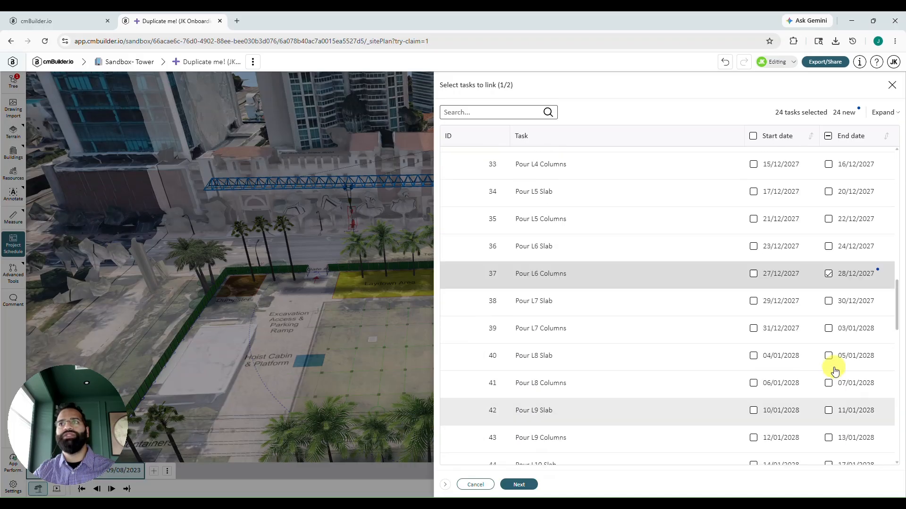
{"action": "scroll", "coordinate": [834, 373], "scroll_direction": "up", "scroll_amount": 10}
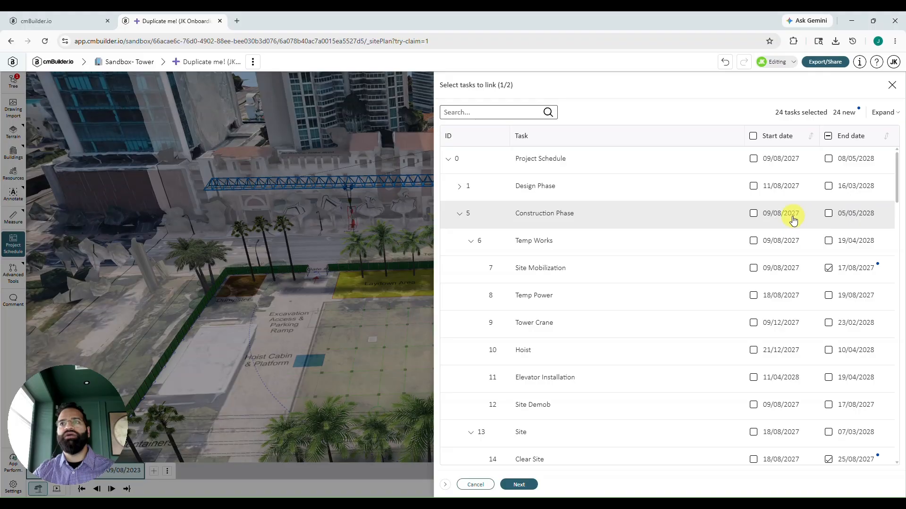
{"action": "left_click", "coordinate": [753, 214]}
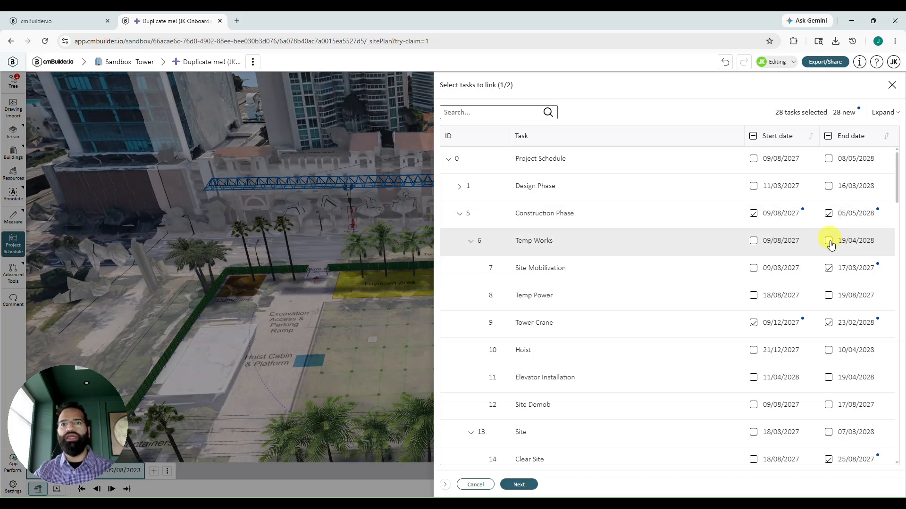
{"action": "left_click", "coordinate": [528, 487]}
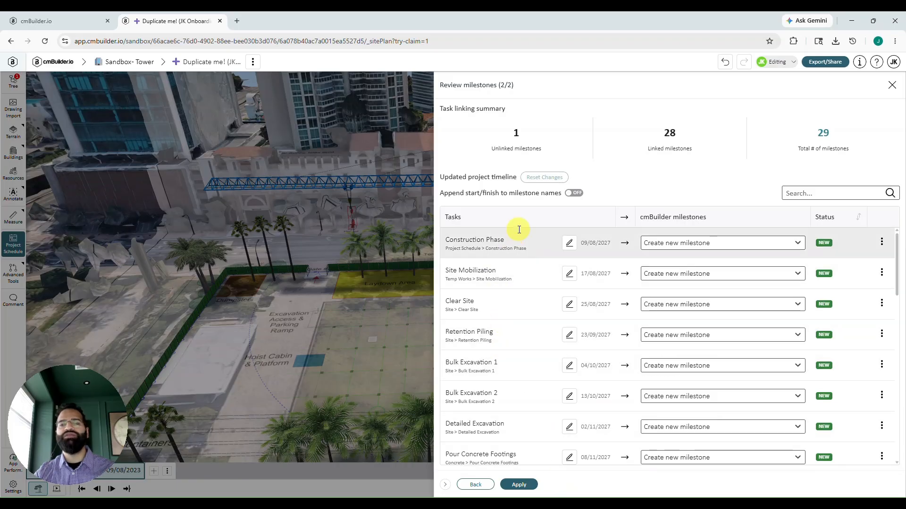
Look through the milestone review and link the Construction Phase task dated 09/08/2027 to the existing Start of Construction milestone.
{"action": "scroll", "coordinate": [519, 234], "scroll_direction": "down", "scroll_amount": 9}
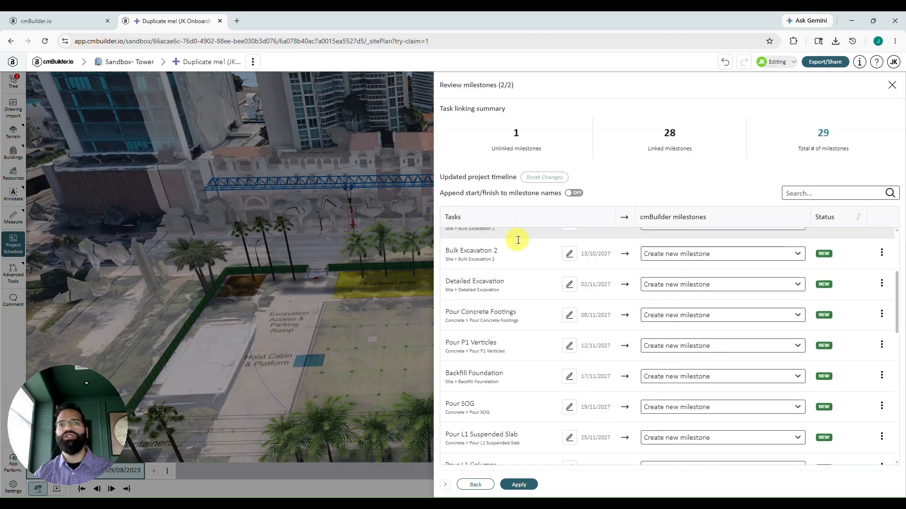
{"action": "scroll", "coordinate": [518, 244], "scroll_direction": "down", "scroll_amount": 8}
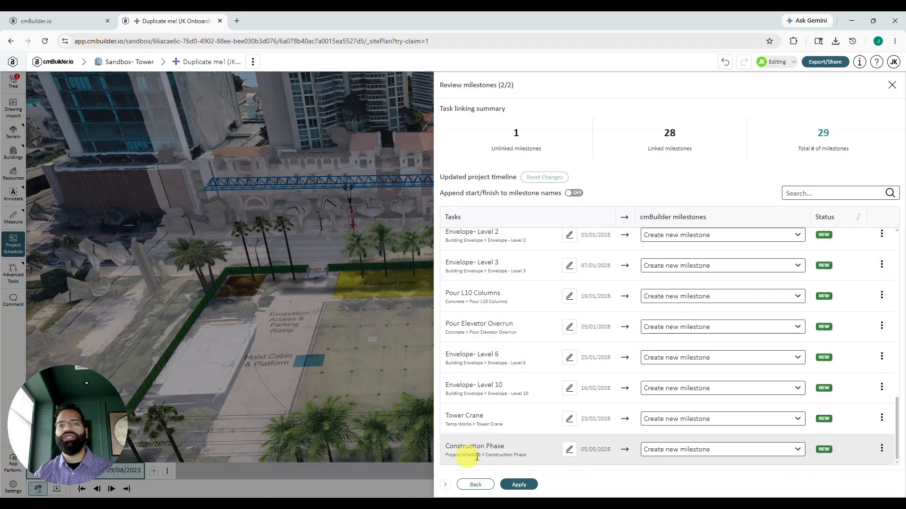
{"action": "scroll", "coordinate": [512, 432], "scroll_direction": "up", "scroll_amount": 15}
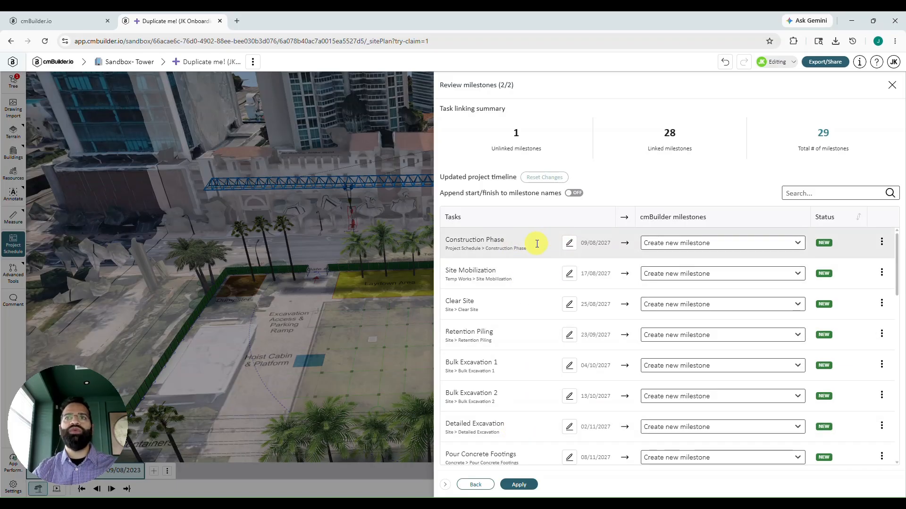
{"action": "left_click", "coordinate": [769, 249]}
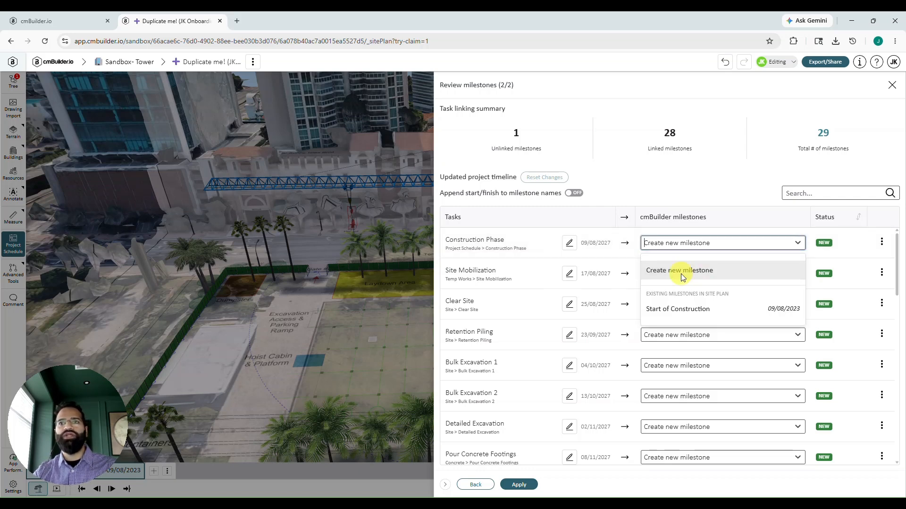
{"action": "left_click", "coordinate": [723, 308]}
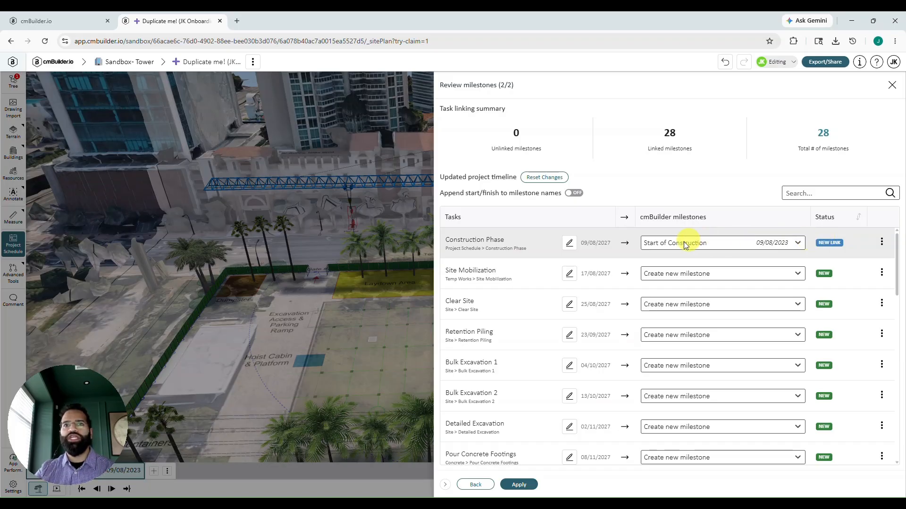
Rename the Construction Phase task dated 09/08/2027 as Start of Construction Phase in the milestone review.
{"action": "left_click", "coordinate": [568, 246]}
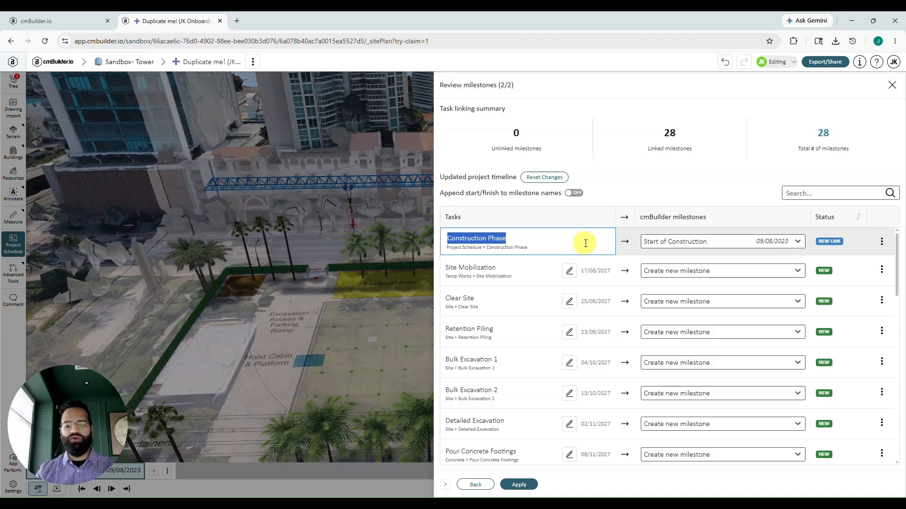
{"action": "key", "text": "Home"}
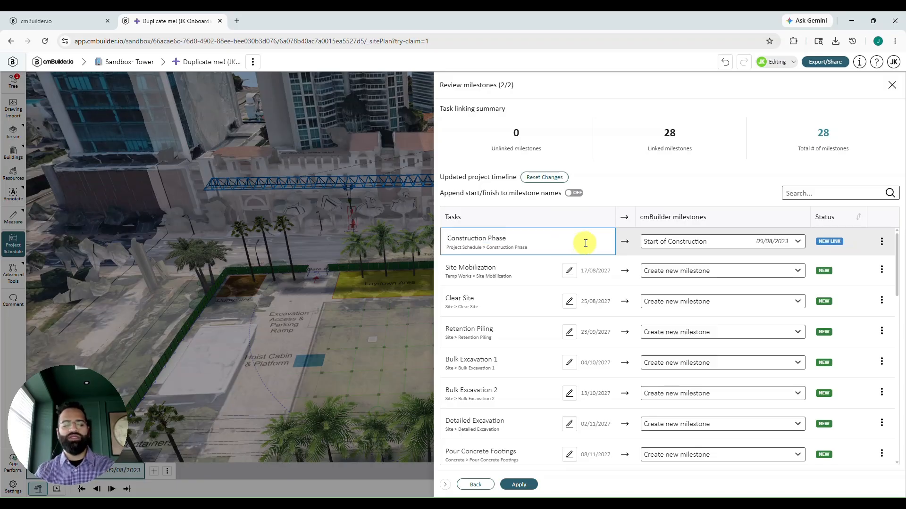
{"action": "type", "text": "Start of"}
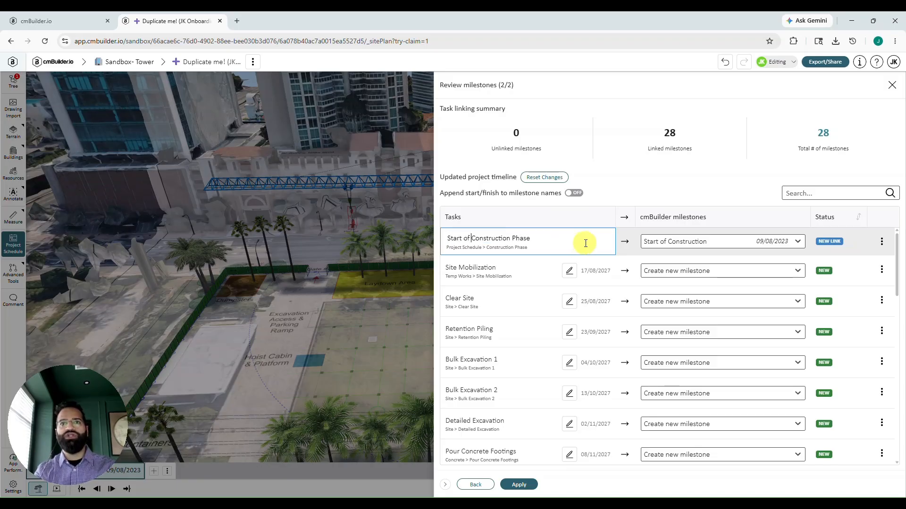
{"action": "key", "text": "Return"}
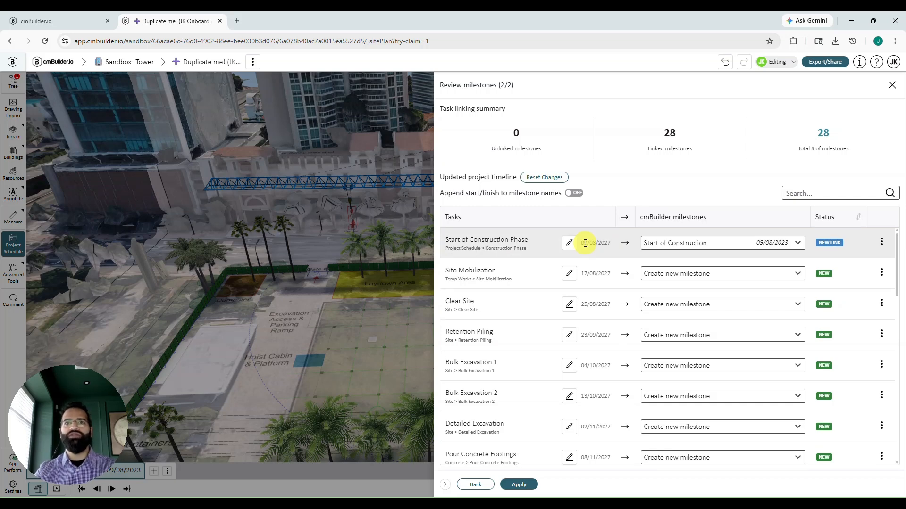
Rename the Construction Phase task dated 05/05/2028 as End of Construction Phase.
{"action": "scroll", "coordinate": [519, 326], "scroll_direction": "down", "scroll_amount": 5}
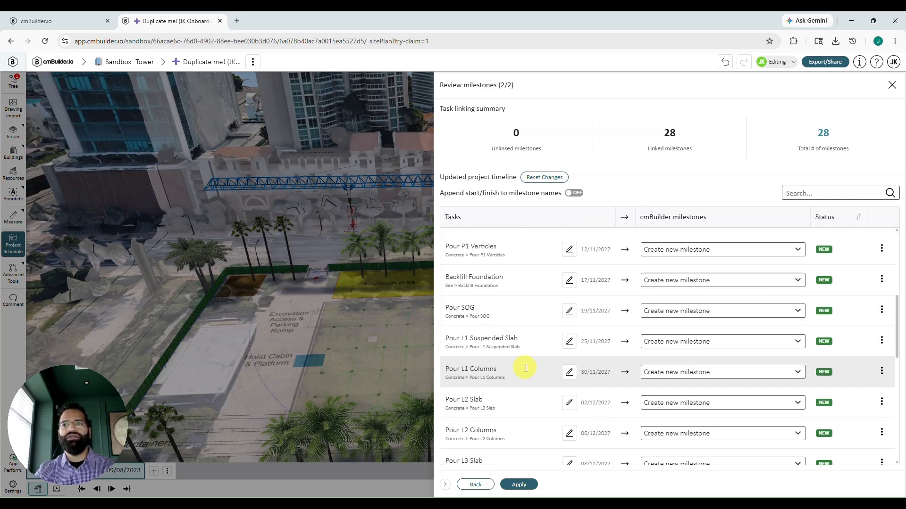
{"action": "scroll", "coordinate": [524, 368], "scroll_direction": "down", "scroll_amount": 10}
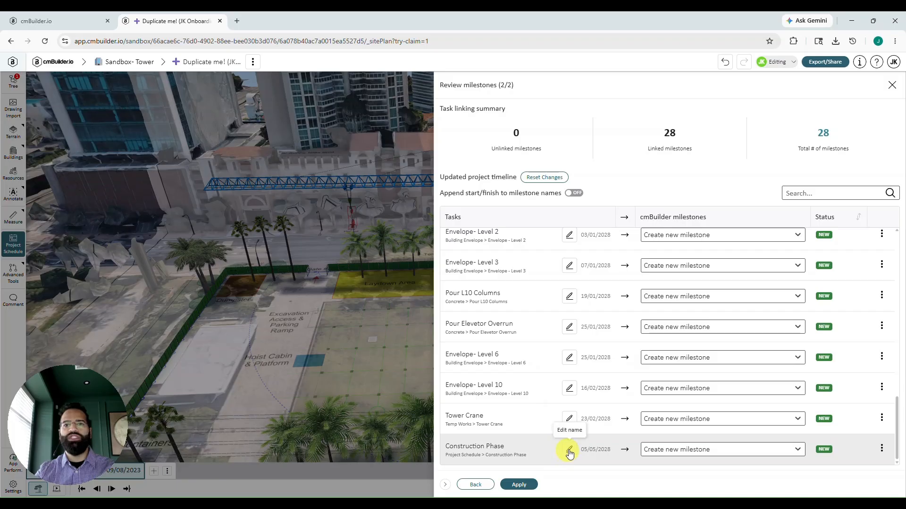
{"action": "left_click", "coordinate": [569, 450]}
{"action": "key", "text": "Home"}
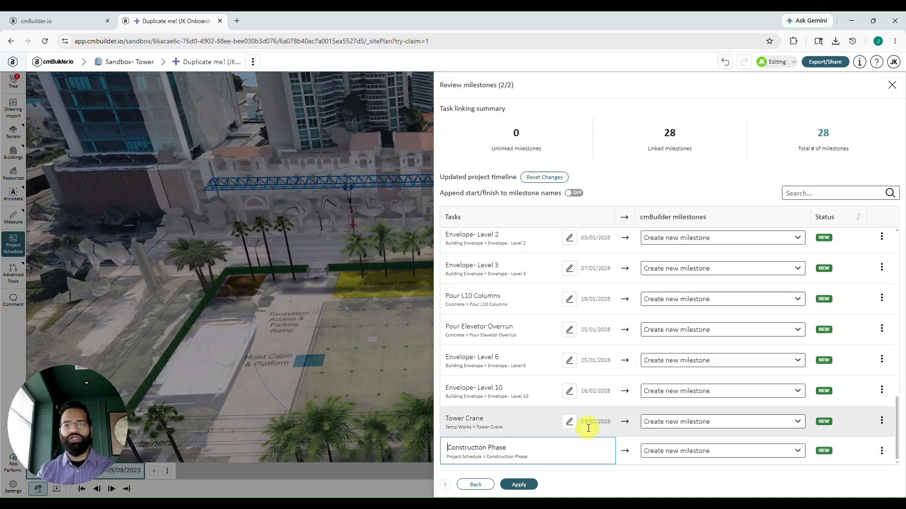
{"action": "type", "text": "End o"}
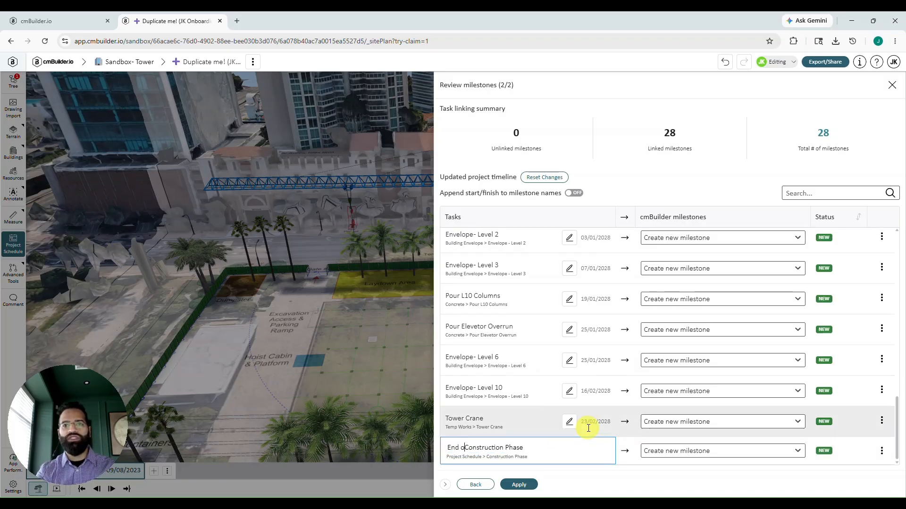
{"action": "type", "text": "f"}
{"action": "key", "text": "Return"}
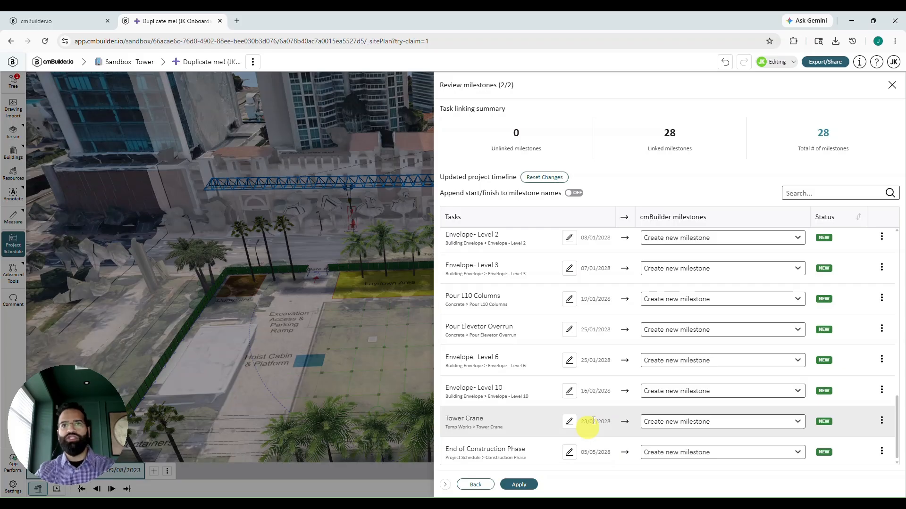
Rename the Tower Crane task dated 09/12/2027 as Mobilize Tower Crane.
{"action": "scroll", "coordinate": [517, 392], "scroll_direction": "up", "scroll_amount": 3}
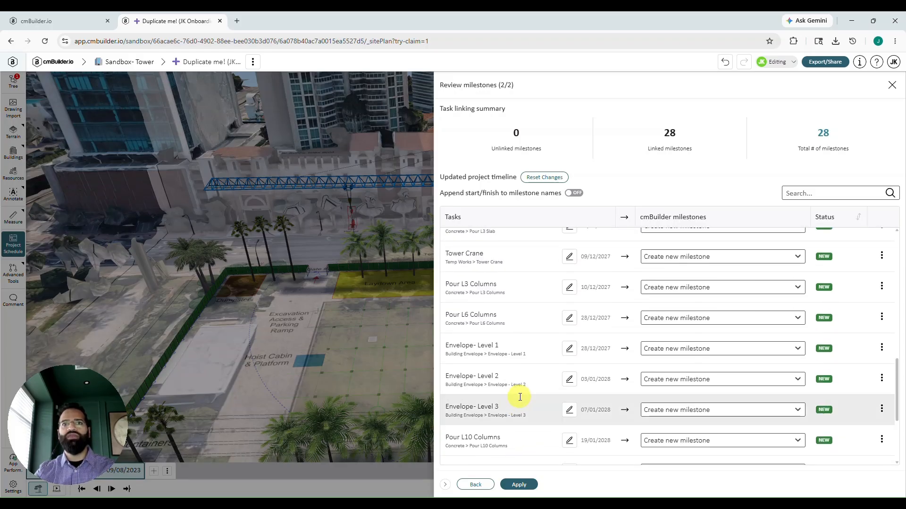
{"action": "left_click", "coordinate": [569, 256]}
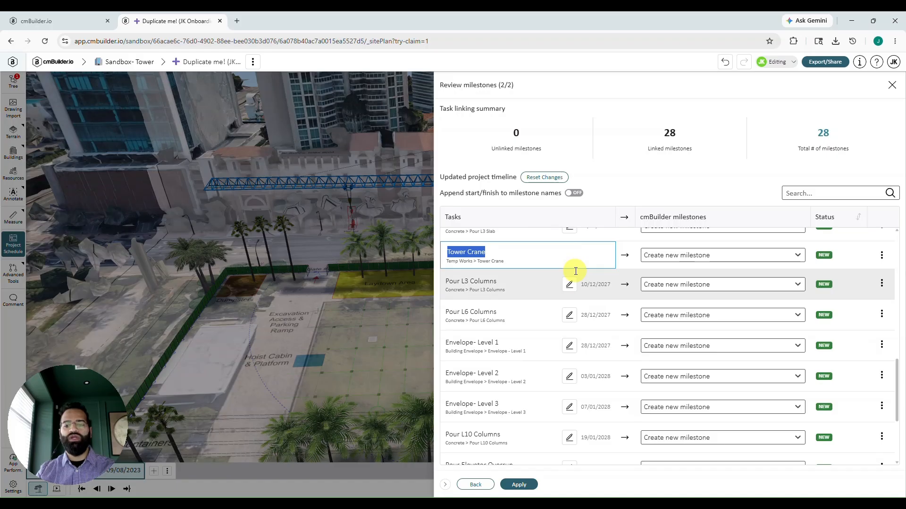
{"action": "key", "text": "Home"}
{"action": "type", "text": "Mo"}
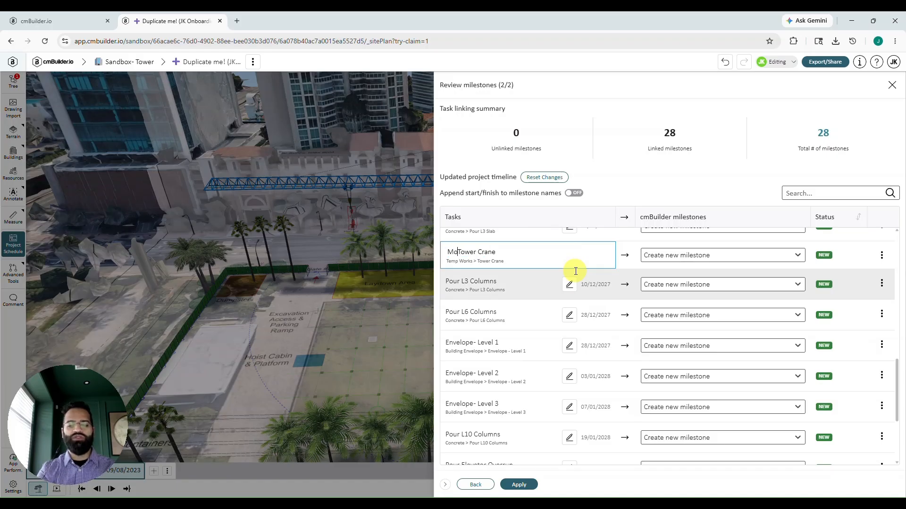
{"action": "type", "text": "bilize"}
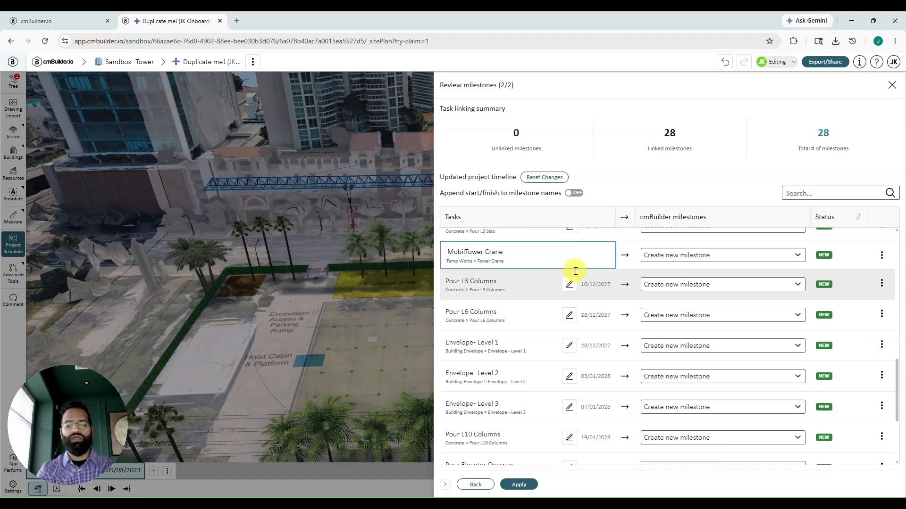
{"action": "key", "text": "Return"}
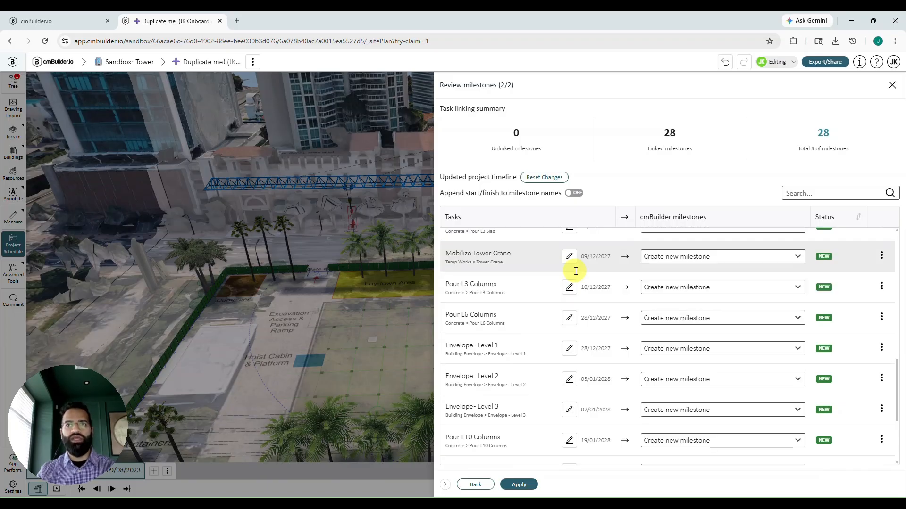
Rename the Tower Crane task dated 23/02/2028 as Demobilize Tower Crane.
{"action": "scroll", "coordinate": [561, 293], "scroll_direction": "down", "scroll_amount": 3}
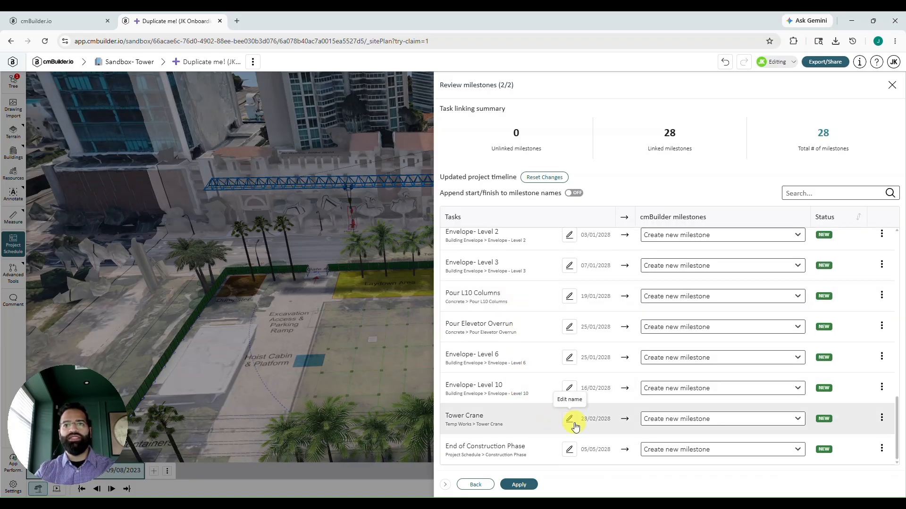
{"action": "left_click", "coordinate": [574, 424]}
{"action": "key", "text": "Home"}
{"action": "type", "text": "D"}
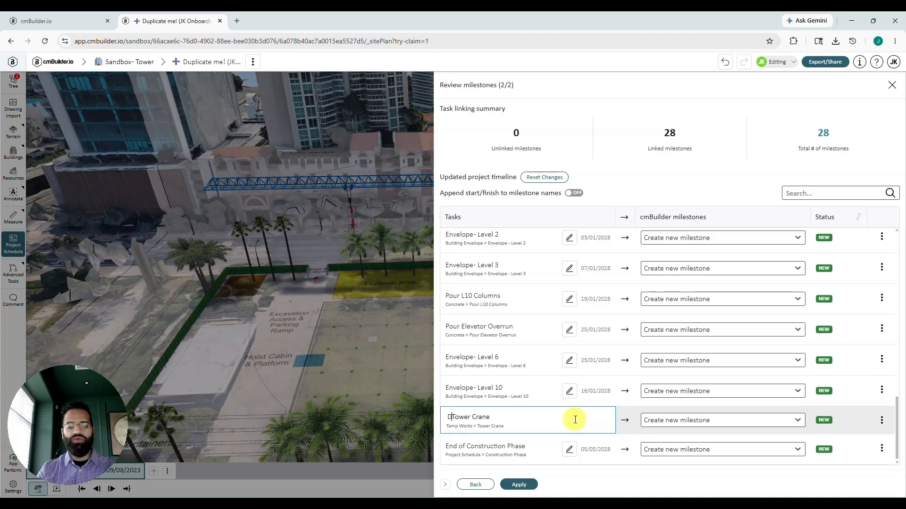
{"action": "type", "text": "emobil"}
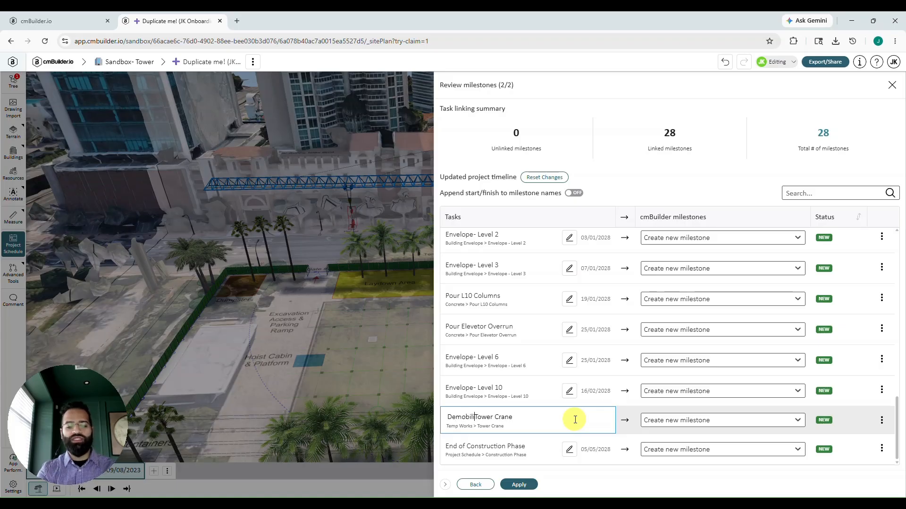
{"action": "type", "text": "ize"}
{"action": "key", "text": "Return"}
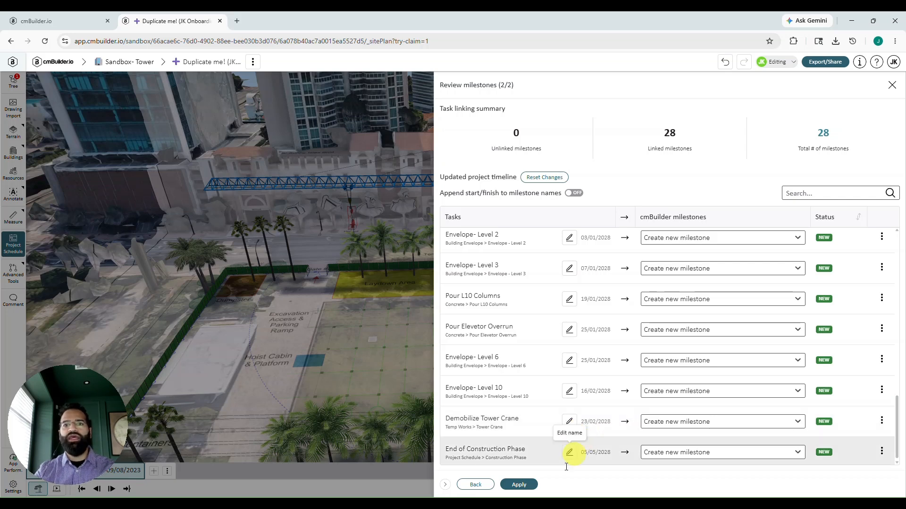
Apply the reviewed milestones to the project, check the resulting schedule list and finish the project schedule setup.
{"action": "left_click", "coordinate": [529, 488]}
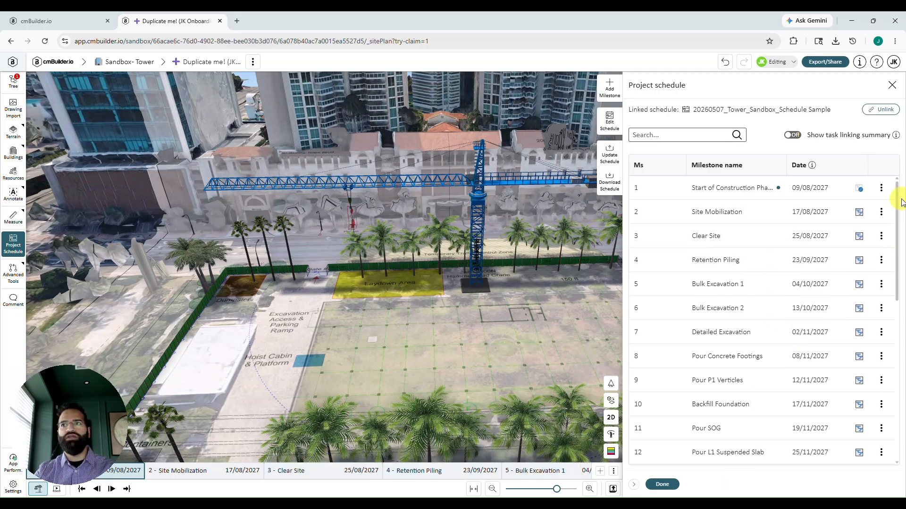
{"action": "left_click_drag", "start_coordinate": [901, 200], "coordinate": [902, 166]}
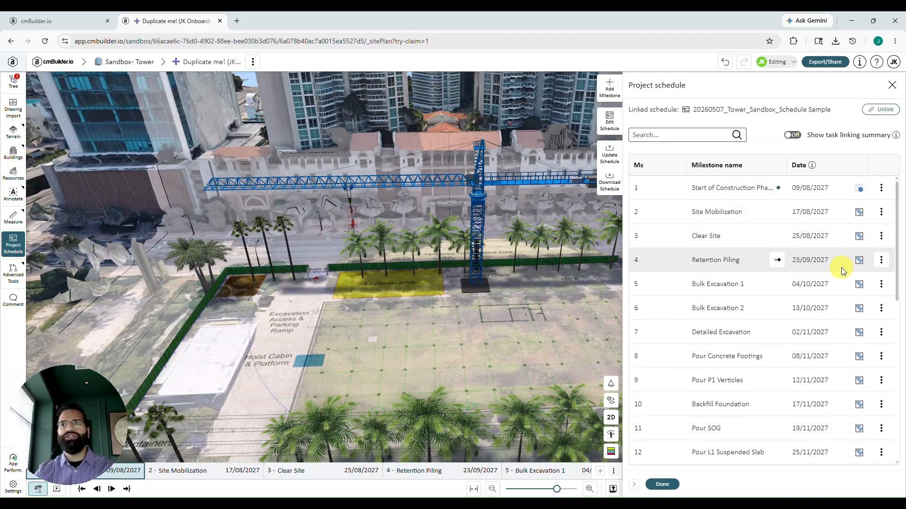
{"action": "mouse_move", "coordinate": [861, 214]}
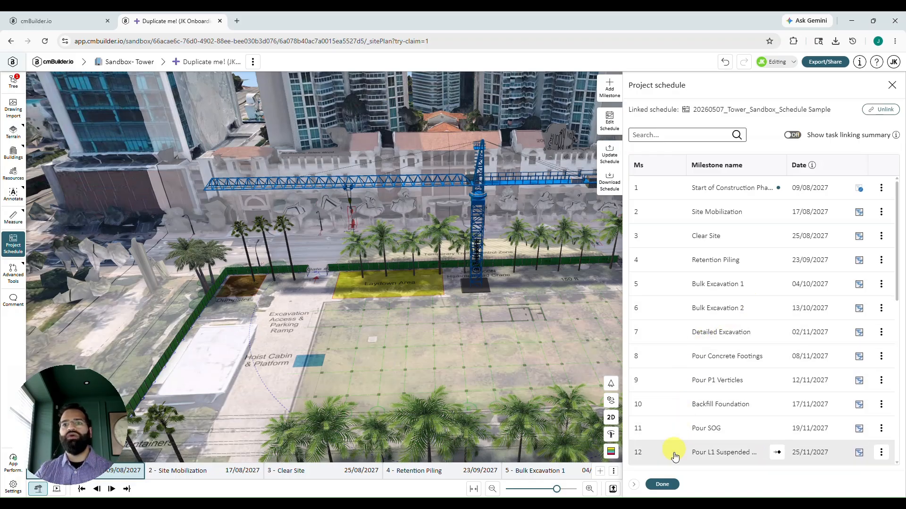
{"action": "left_click", "coordinate": [663, 485]}
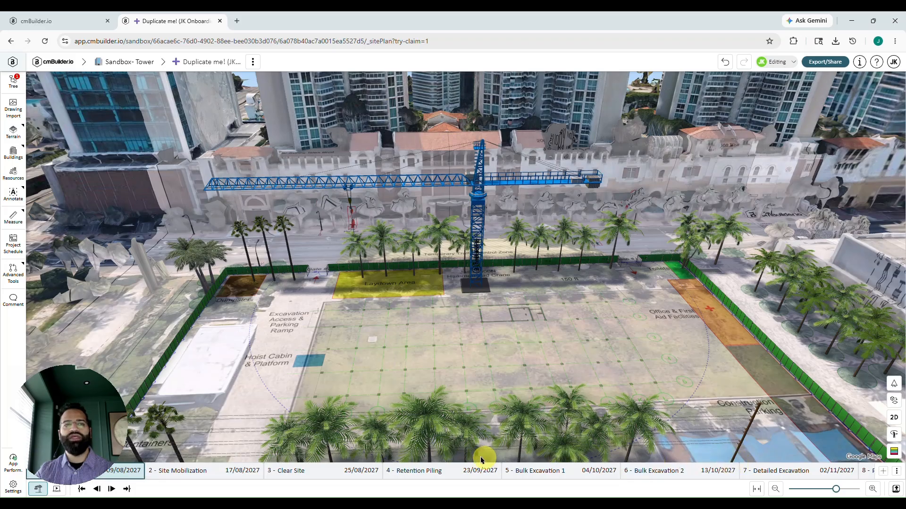
View the site at the Retention Piling milestone, and jump to the first and last milestones of the timeline.
{"action": "left_click", "coordinate": [420, 472]}
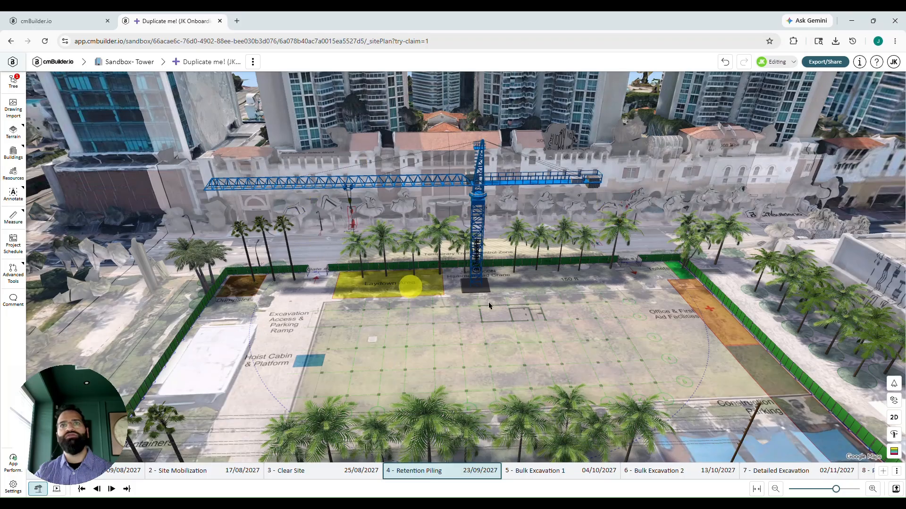
{"action": "left_click_drag", "start_coordinate": [522, 324], "coordinate": [556, 323]}
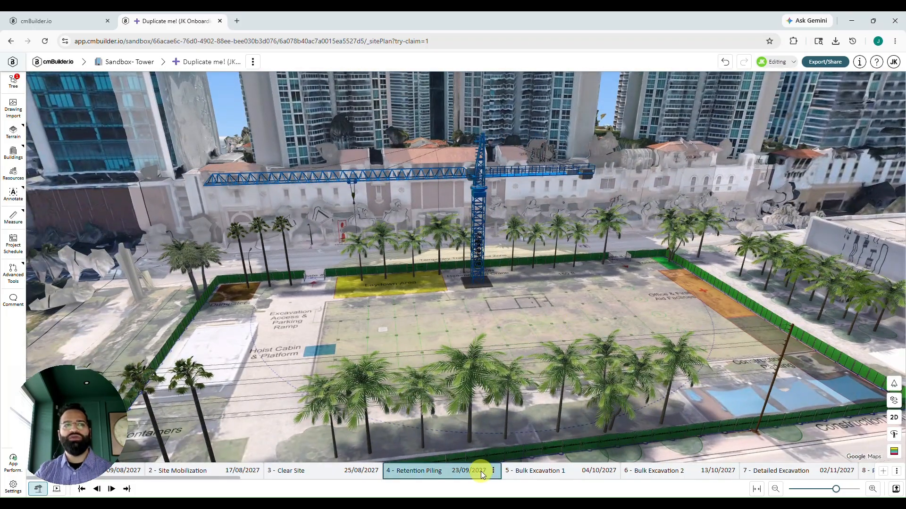
{"action": "left_click", "coordinate": [82, 489]}
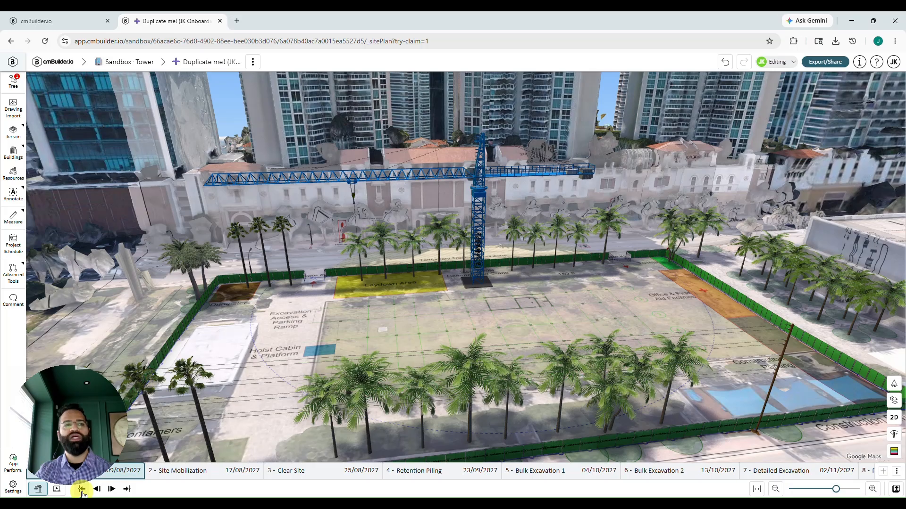
{"action": "left_click", "coordinate": [126, 490]}
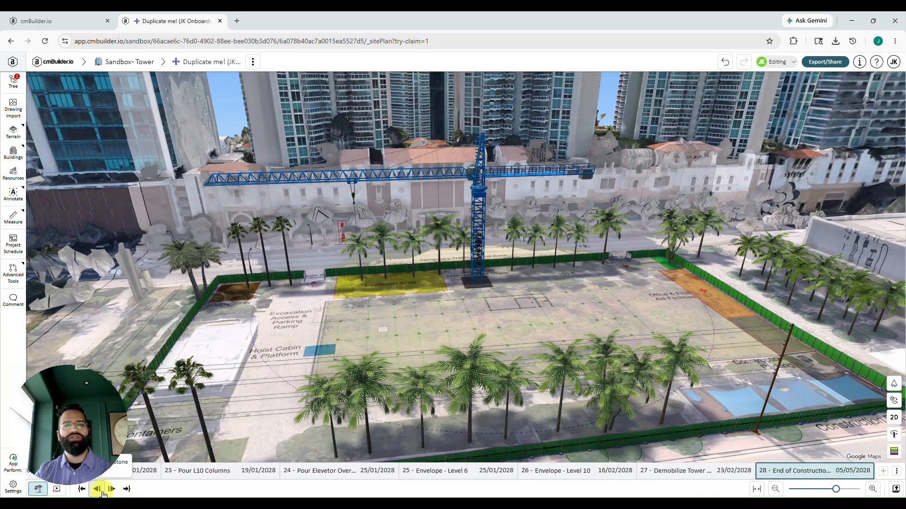
Step back from the End of Construction Phase milestone to Pour L10 Columns and forward to Envelope - Level 10.
{"action": "left_click", "coordinate": [102, 491]}
{"action": "left_click", "coordinate": [103, 492]}
{"action": "left_click", "coordinate": [102, 492]}
{"action": "left_click", "coordinate": [103, 492]}
{"action": "left_click", "coordinate": [103, 491]}
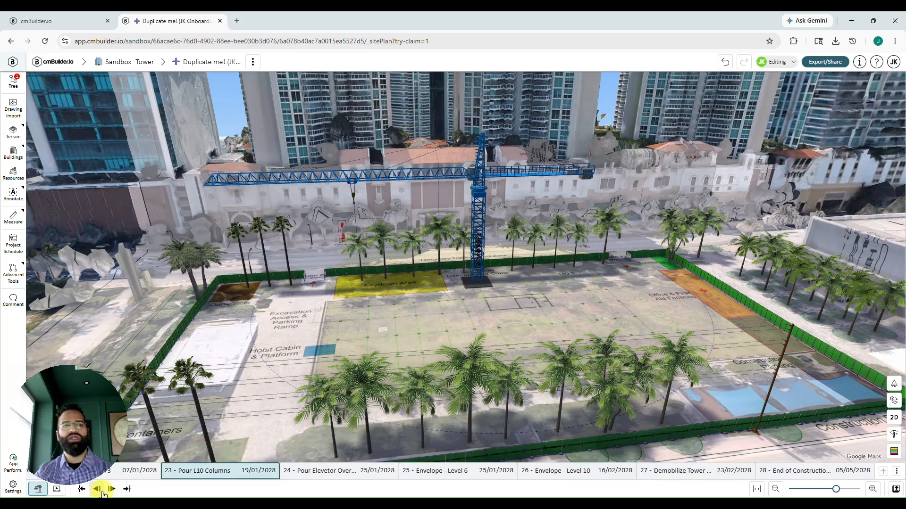
{"action": "left_click", "coordinate": [111, 490]}
{"action": "left_click", "coordinate": [111, 489]}
{"action": "left_click", "coordinate": [111, 489]}
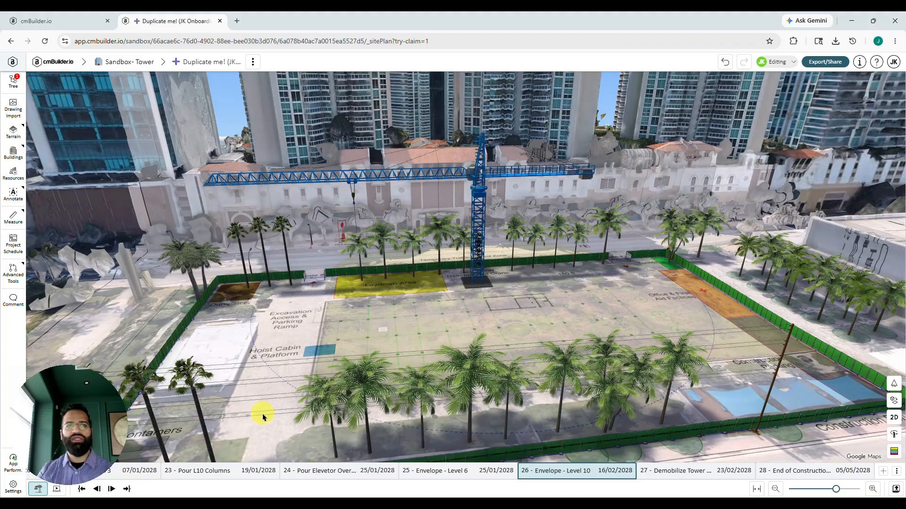
Step through the timeline from Envelope - Level 10 back to Pour L10 Columns and return to Envelope - Level 10.
{"action": "key", "text": "Left"}
{"action": "key", "text": "Right"}
{"action": "key", "text": "Left"}
{"action": "key", "text": "Left"}
{"action": "key", "text": "Left"}
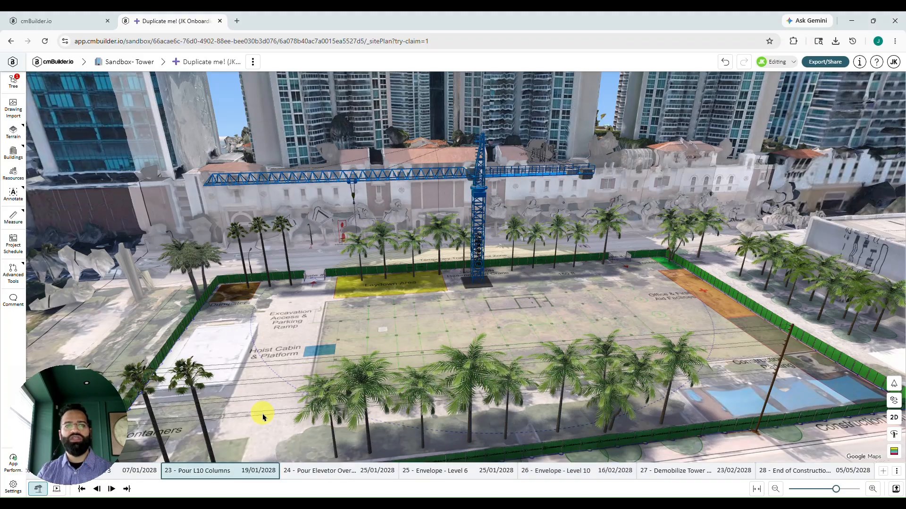
{"action": "key", "text": "Right"}
{"action": "key", "text": "Right"}
{"action": "key", "text": "Right"}
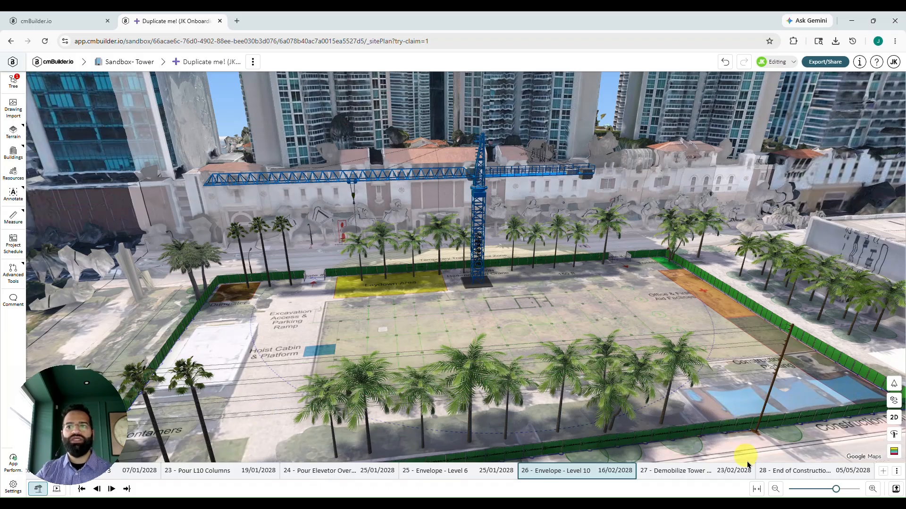
Fit the milestone timeline to the window and enlarge it until the full milestone names and dates are readable.
{"action": "left_click", "coordinate": [757, 490]}
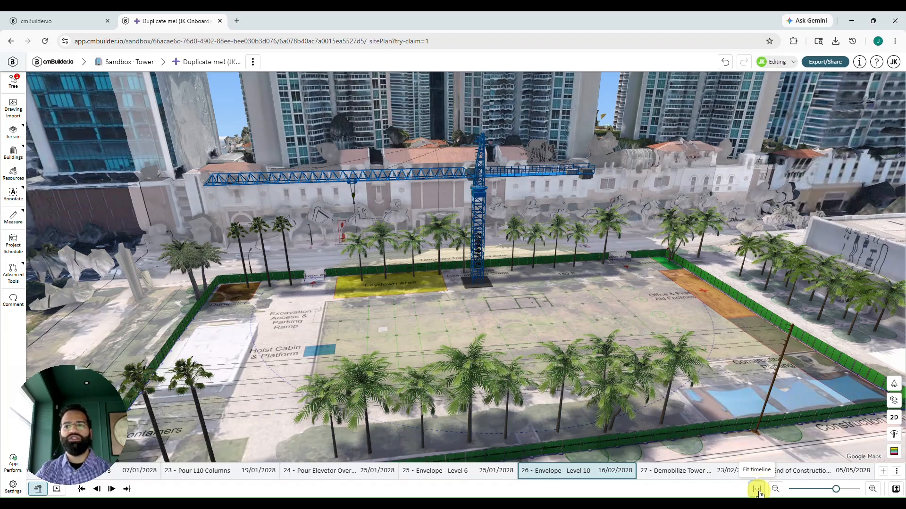
{"action": "left_click", "coordinate": [757, 491]}
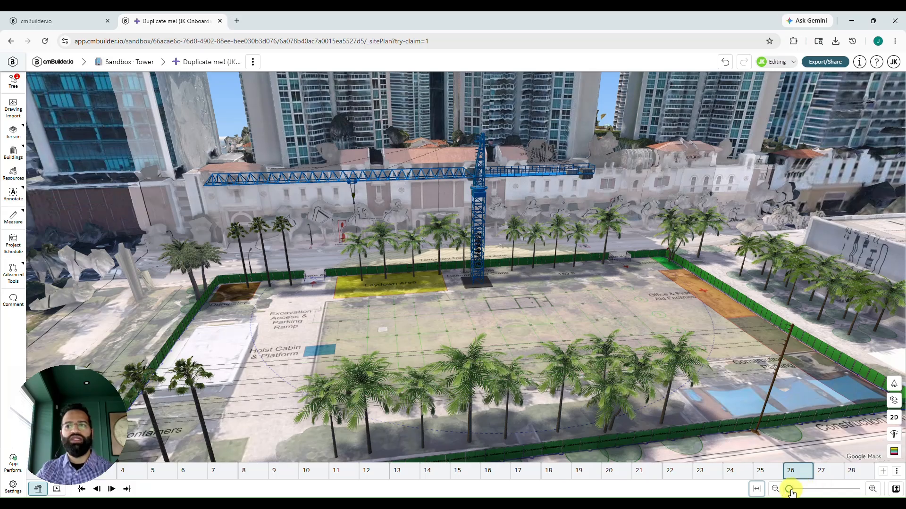
{"action": "left_click_drag", "start_coordinate": [790, 492], "coordinate": [836, 492]}
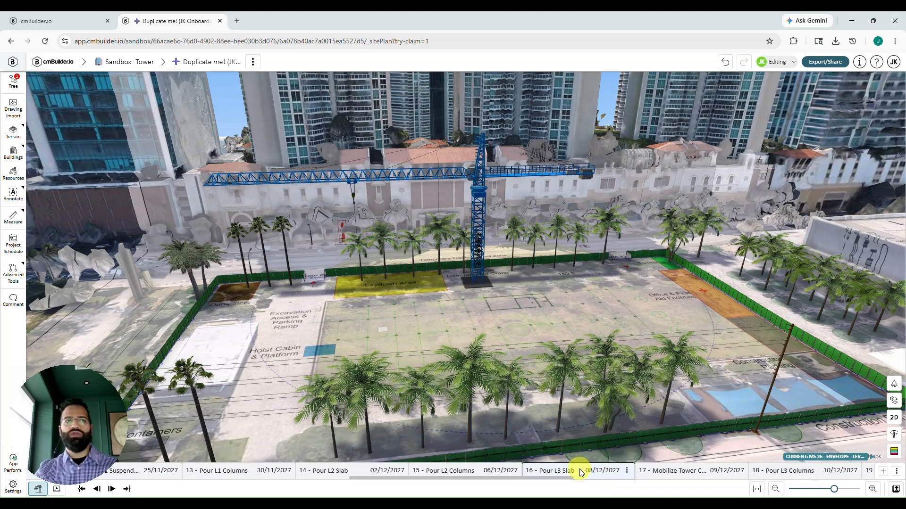
{"action": "scroll", "coordinate": [579, 469], "scroll_direction": "up", "scroll_amount": 5}
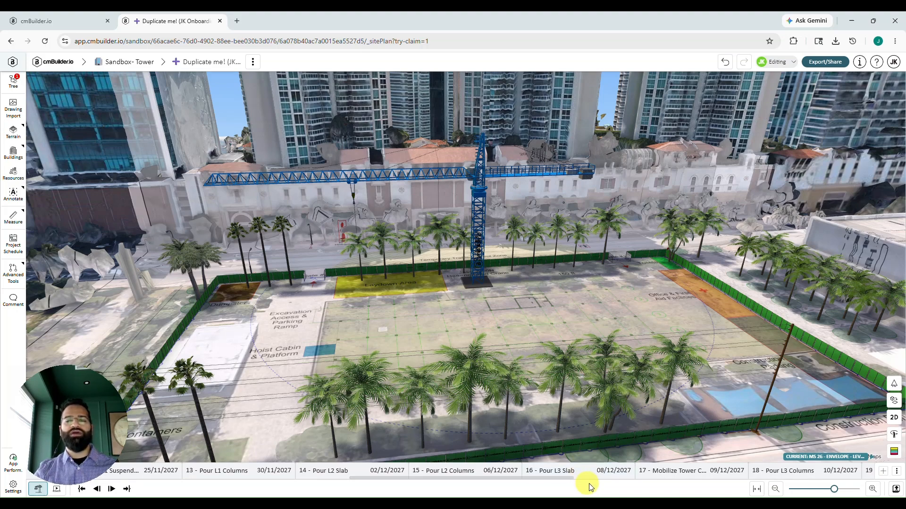
{"action": "scroll", "coordinate": [606, 474], "scroll_direction": "up", "scroll_amount": 3}
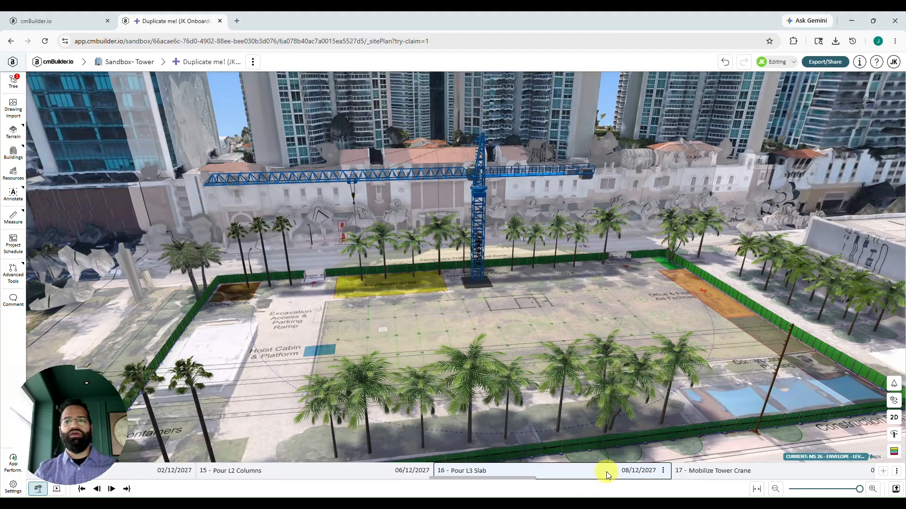
Shrink the enlarged milestone timeline and fit all its milestones to the window.
{"action": "scroll", "coordinate": [606, 474], "scroll_direction": "down", "scroll_amount": 6}
{"action": "scroll", "coordinate": [607, 473], "scroll_direction": "up", "scroll_amount": 3}
{"action": "scroll", "coordinate": [607, 475], "scroll_direction": "down", "scroll_amount": 2}
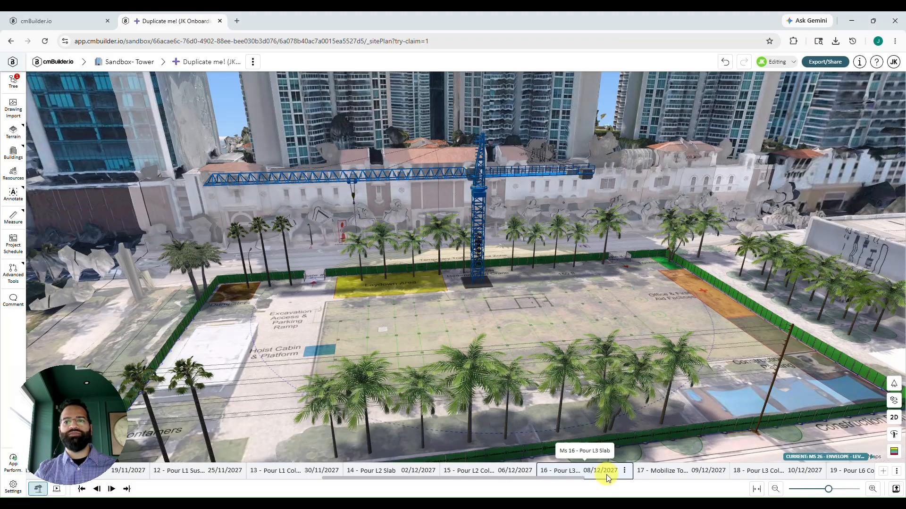
{"action": "left_click", "coordinate": [756, 490]}
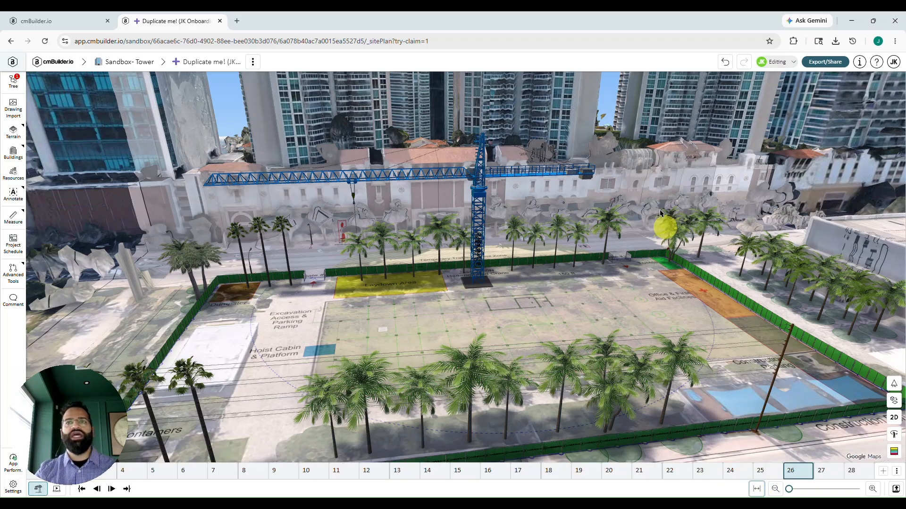
Open the hammerhead tower crane for editing and set its timeline start to the Mobilize Tower Crane milestone.
{"action": "mouse_move", "coordinate": [598, 302]}
{"action": "left_mouse_down"}
{"action": "mouse_move", "coordinate": [570, 295]}
{"action": "mouse_move", "coordinate": [584, 307]}
{"action": "mouse_move", "coordinate": [599, 312]}
{"action": "mouse_move", "coordinate": [532, 257]}
{"action": "mouse_move", "coordinate": [532, 330]}
{"action": "mouse_move", "coordinate": [545, 332]}
{"action": "left_mouse_up"}
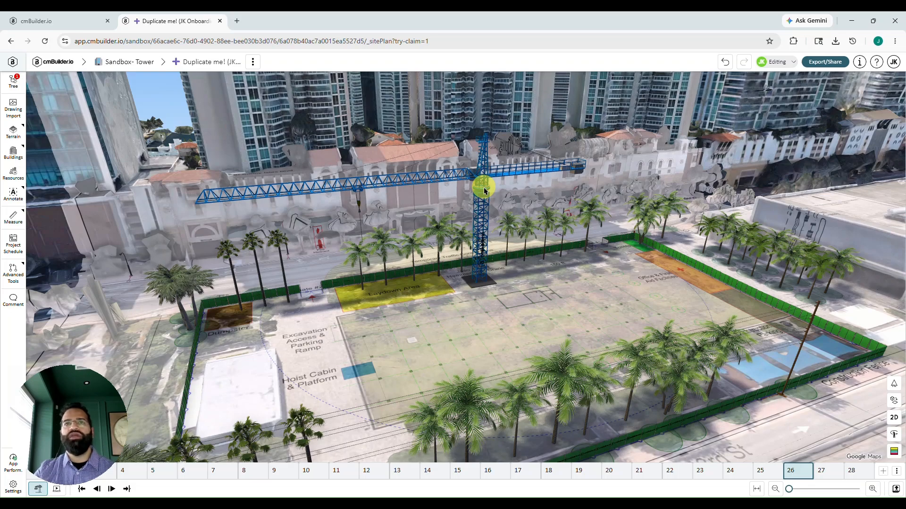
{"action": "right_click", "coordinate": [484, 190]}
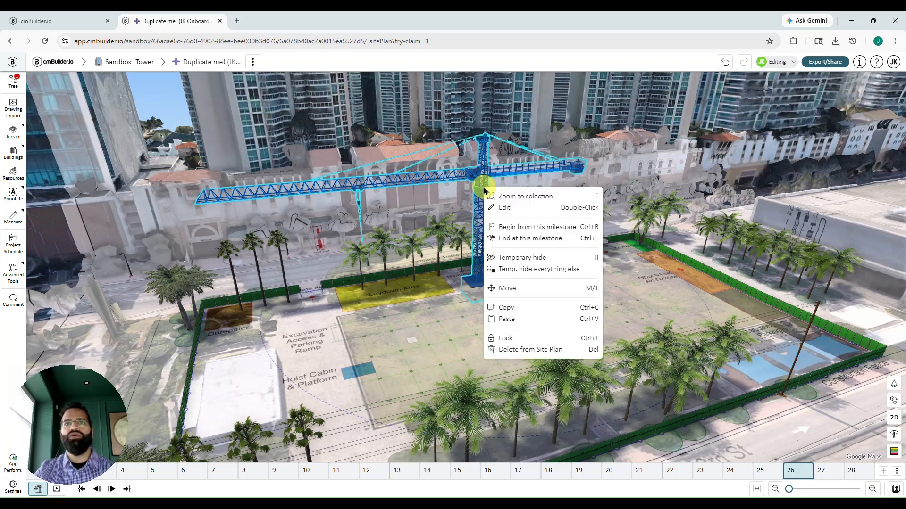
{"action": "left_click", "coordinate": [525, 209]}
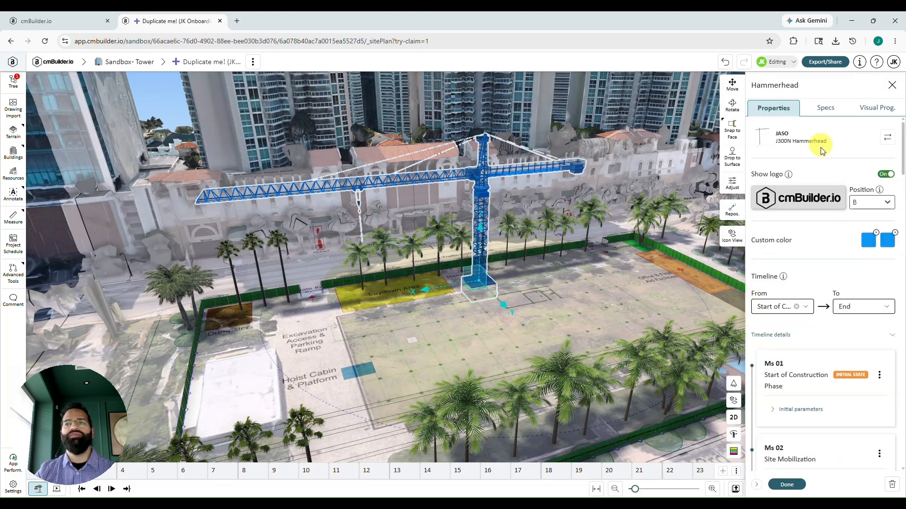
{"action": "scroll", "coordinate": [800, 221], "scroll_direction": "down", "scroll_amount": 1}
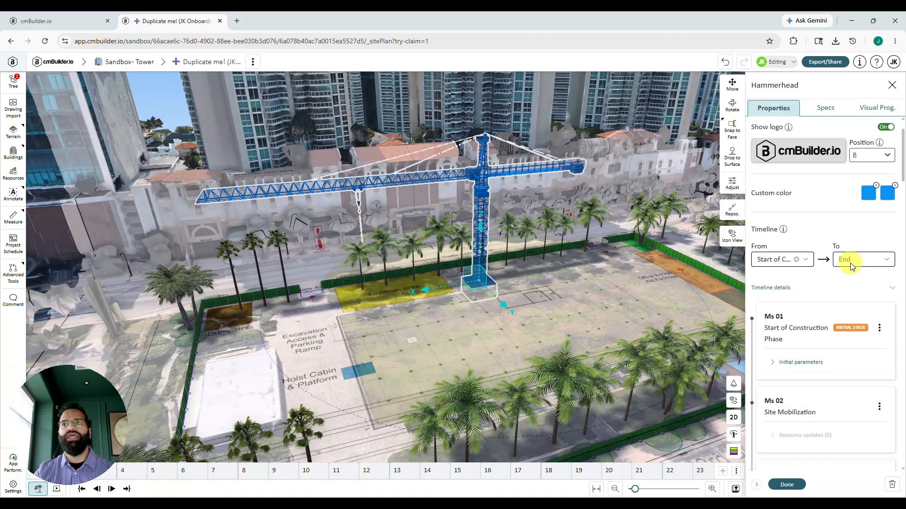
{"action": "left_click", "coordinate": [806, 260]}
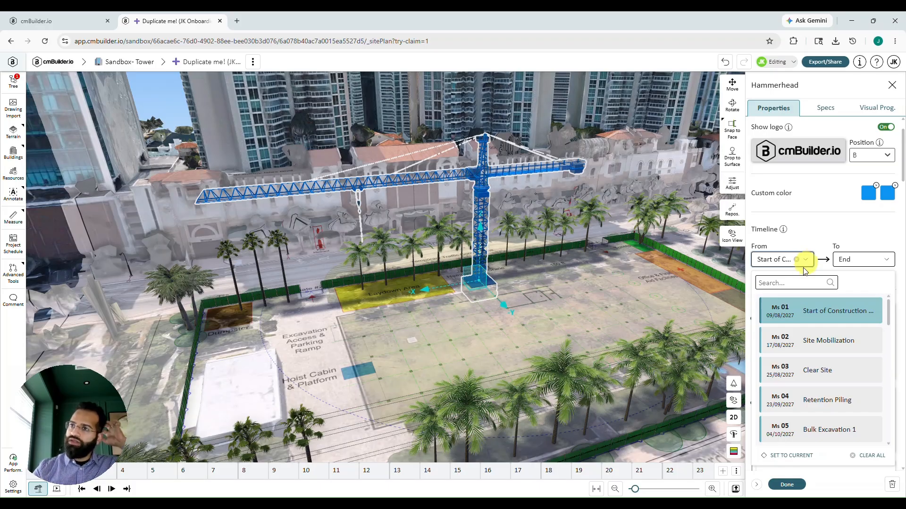
{"action": "scroll", "coordinate": [805, 347], "scroll_direction": "down", "scroll_amount": 8}
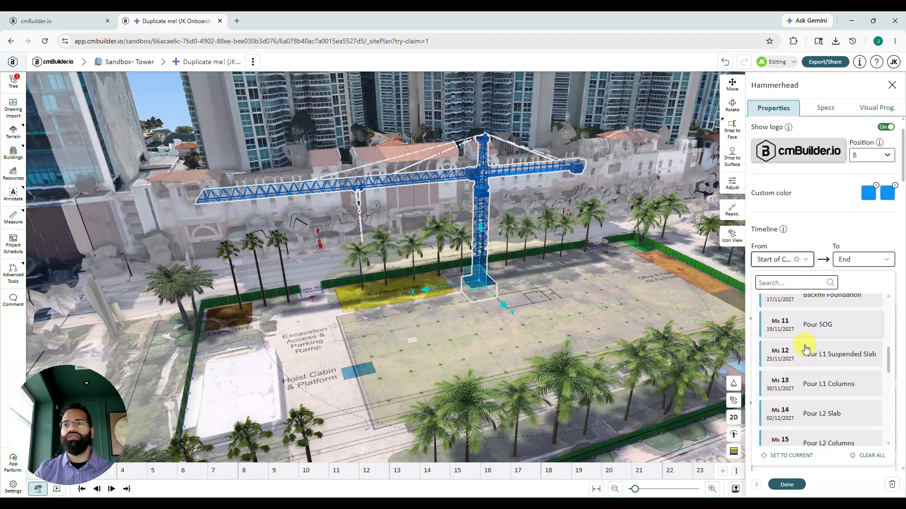
{"action": "scroll", "coordinate": [803, 353], "scroll_direction": "down", "scroll_amount": 1}
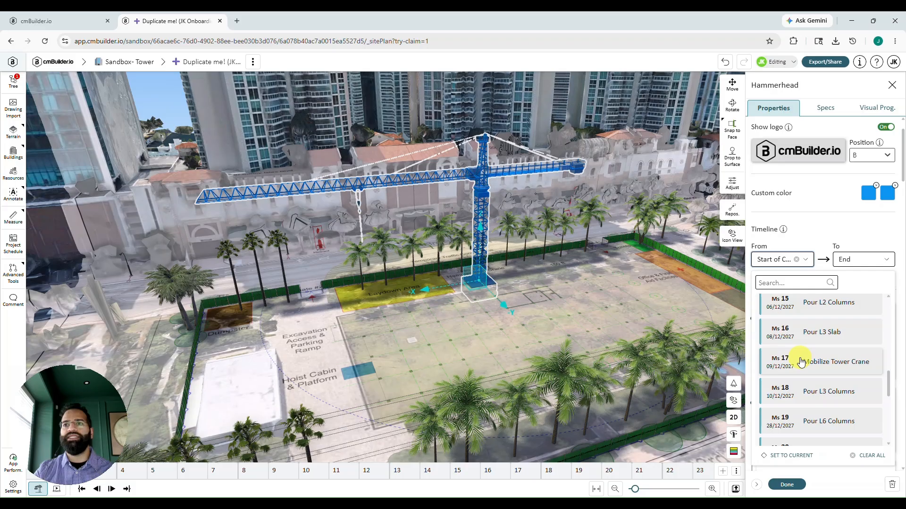
{"action": "left_click", "coordinate": [801, 362]}
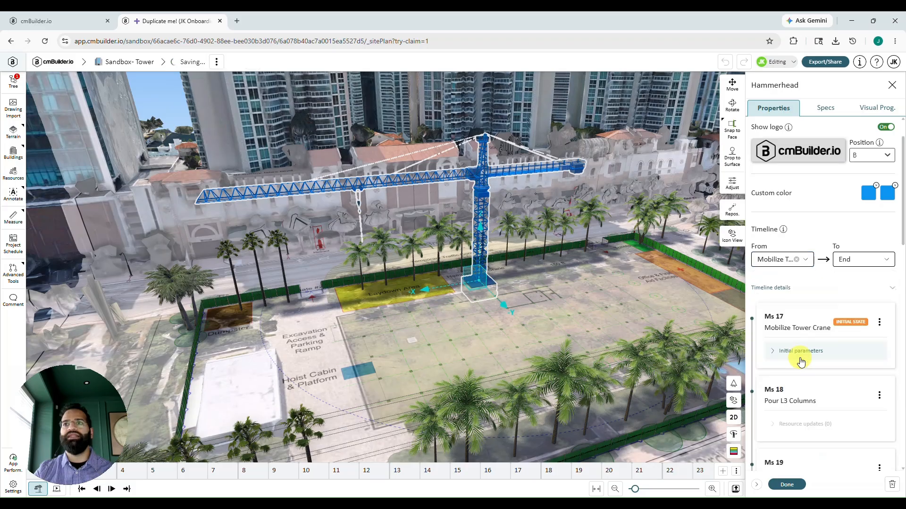
Set the crane's timeline end to the Demobilize Tower Crane milestone and finish editing it.
{"action": "left_click", "coordinate": [866, 260]}
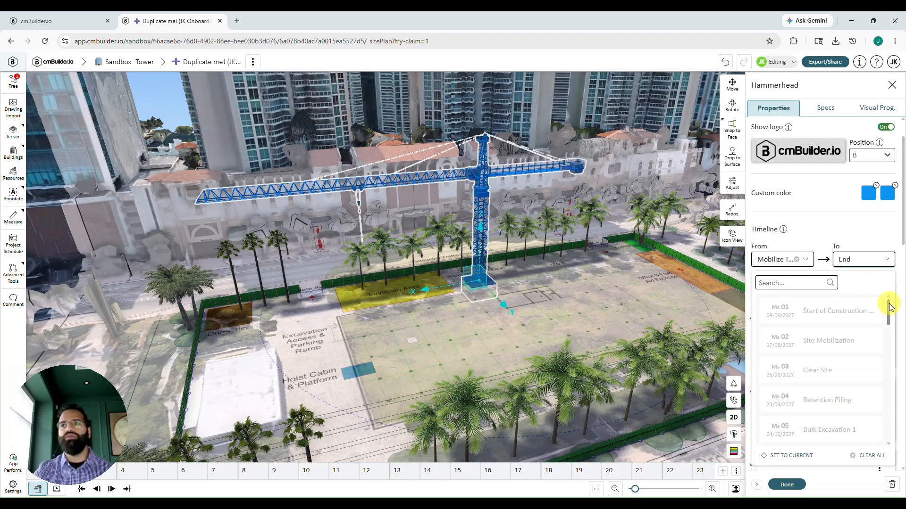
{"action": "left_click_drag", "start_coordinate": [889, 307], "coordinate": [879, 420]}
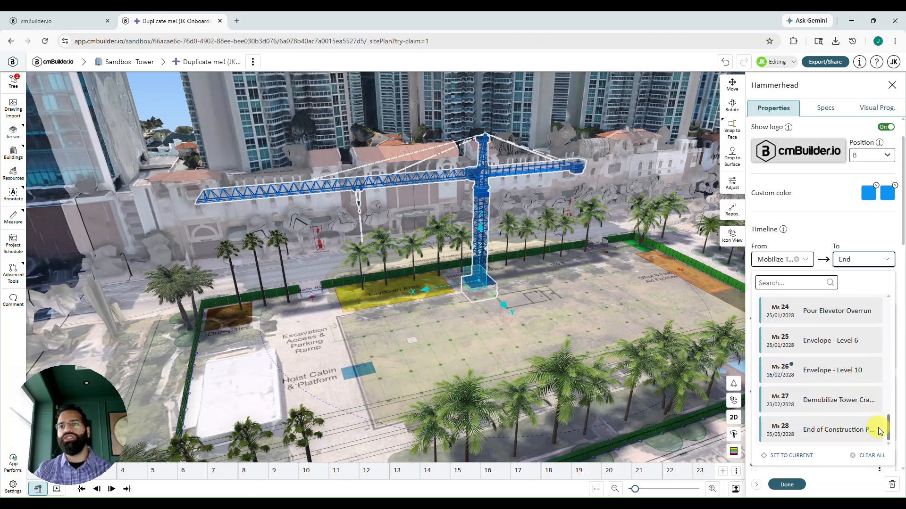
{"action": "left_click", "coordinate": [856, 405]}
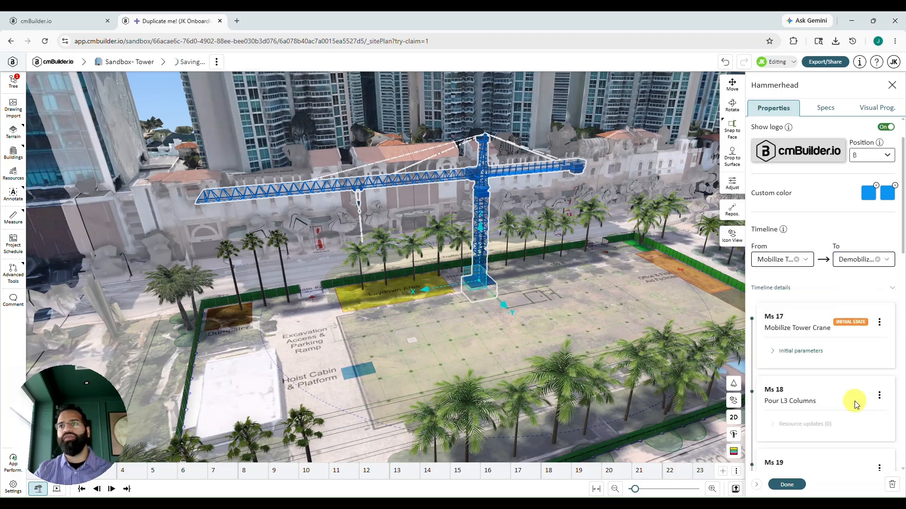
{"action": "left_click", "coordinate": [786, 485]}
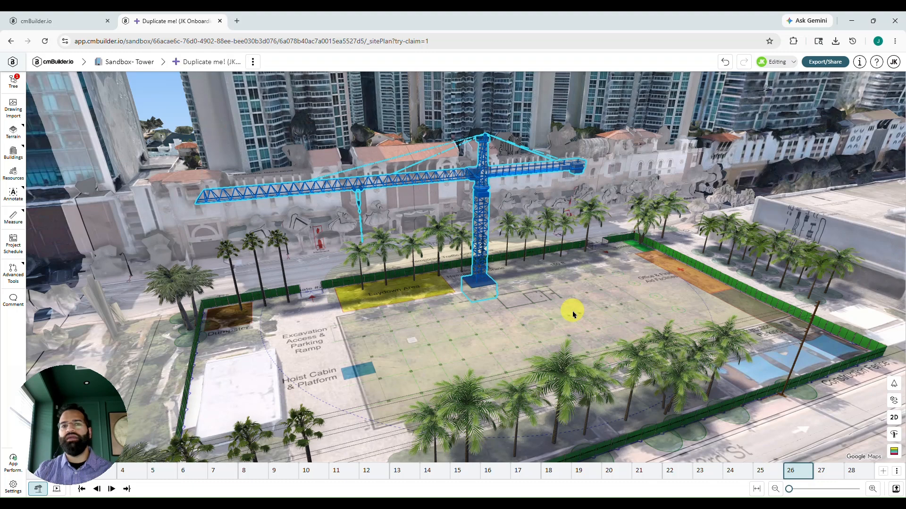
Review the whole site from the first milestone forward to milestone 17, Mobilize Tower Crane.
{"action": "left_click", "coordinate": [81, 491]}
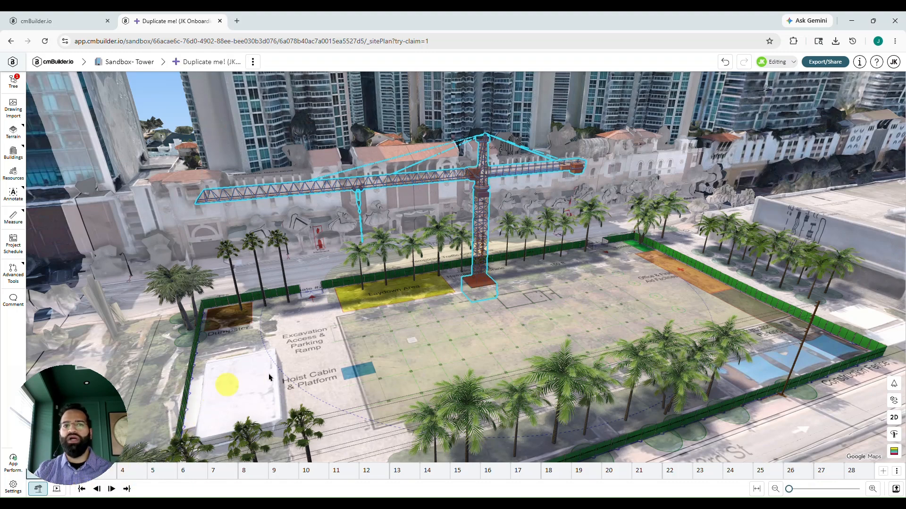
{"action": "scroll", "coordinate": [295, 373], "scroll_direction": "down", "scroll_amount": 5}
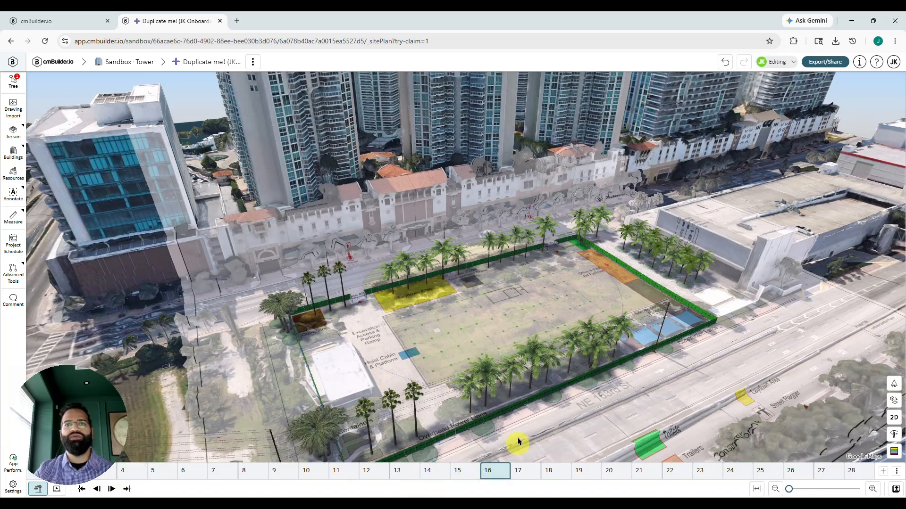
{"action": "left_click", "coordinate": [111, 490]}
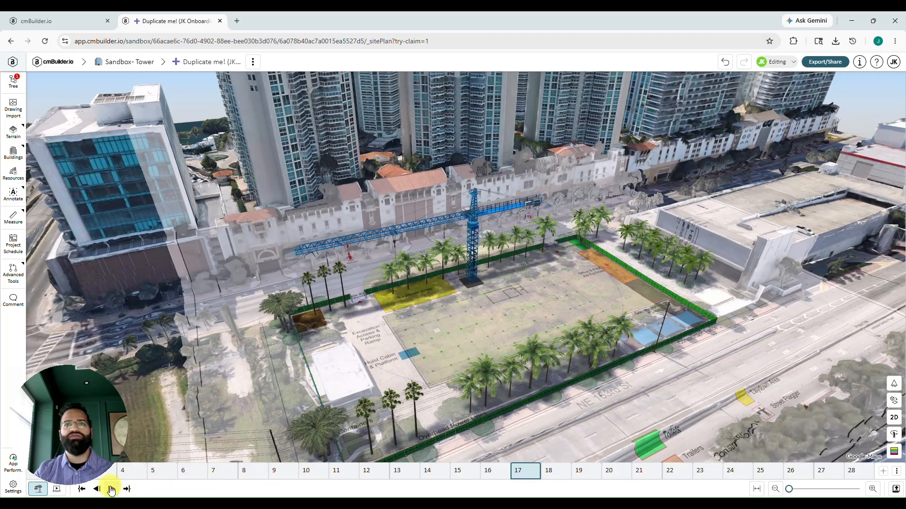
Step forward through the milestones from 17 to 28 to check the crane's presence on site.
{"action": "left_click", "coordinate": [112, 490]}
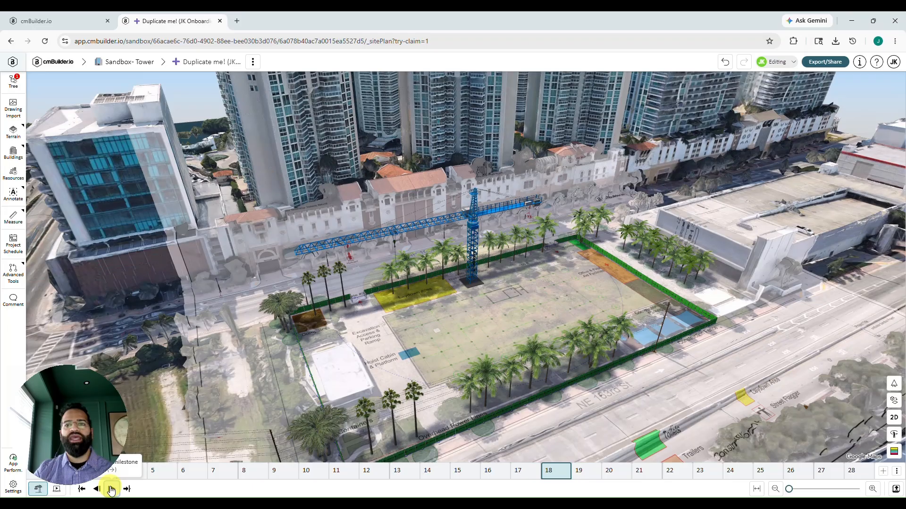
{"action": "left_click", "coordinate": [112, 490]}
{"action": "left_click", "coordinate": [111, 490]}
{"action": "left_click", "coordinate": [111, 490]}
{"action": "double_click", "coordinate": [111, 490]}
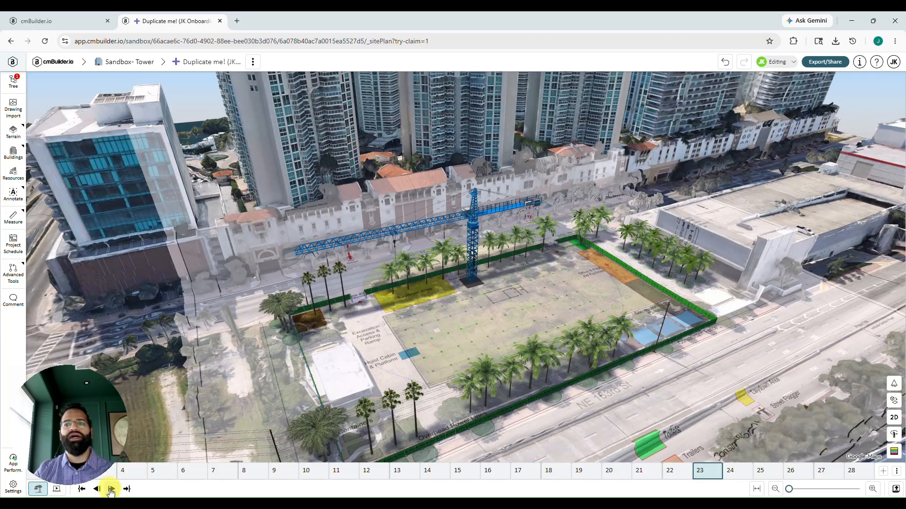
{"action": "left_click", "coordinate": [111, 491]}
{"action": "left_click", "coordinate": [111, 490]}
{"action": "left_click", "coordinate": [112, 490]}
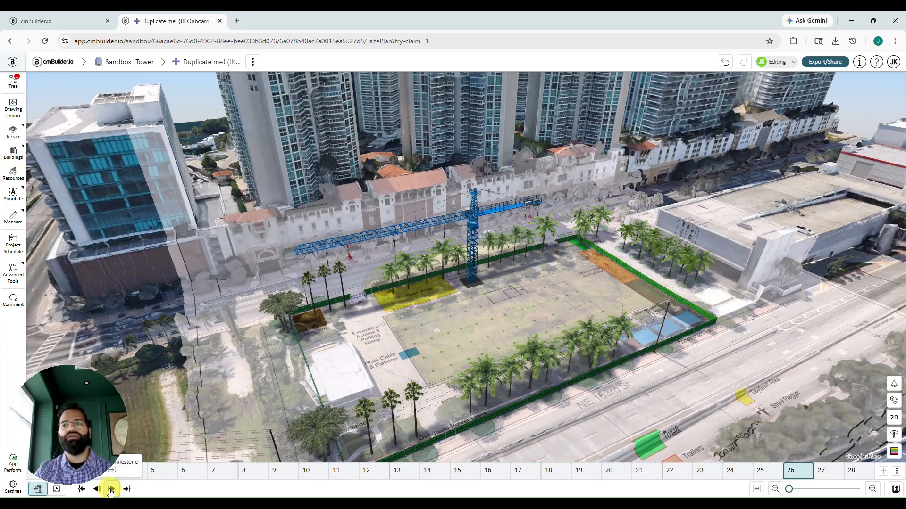
{"action": "left_click", "coordinate": [111, 490]}
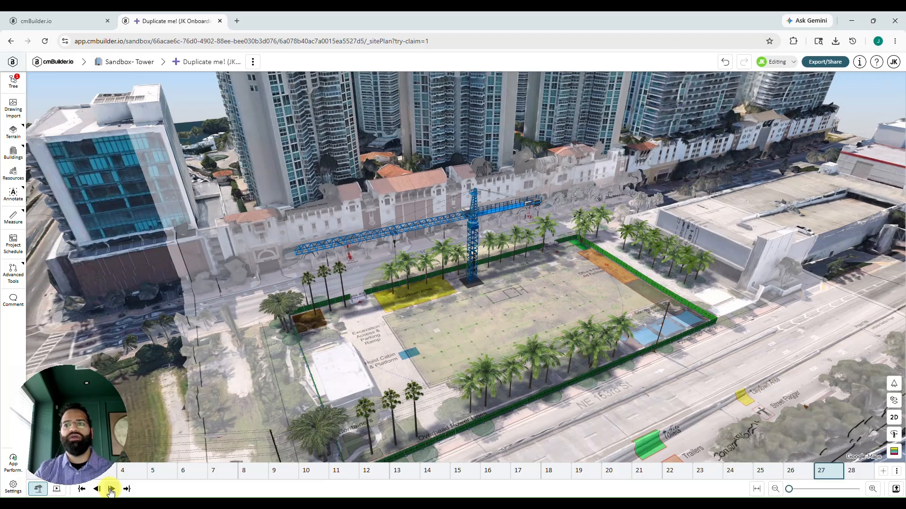
{"action": "left_click", "coordinate": [111, 490]}
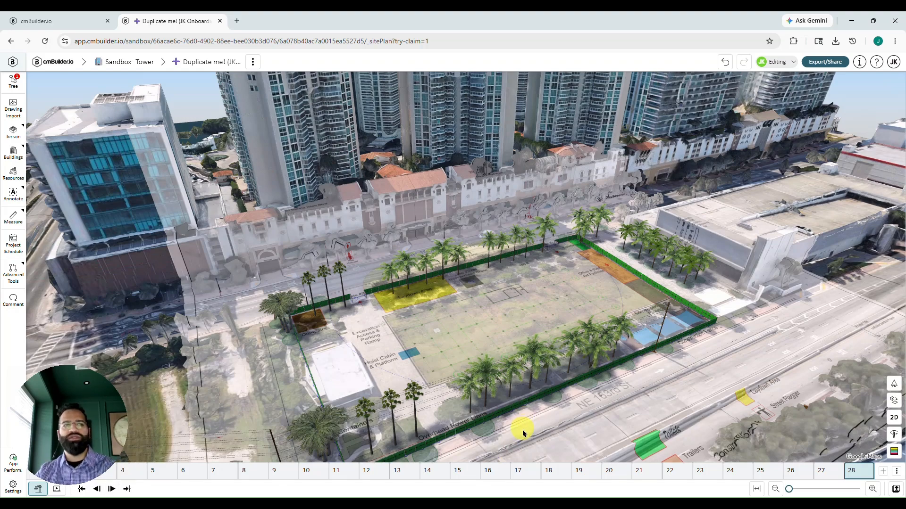
Edit the perimeter fence and its two gates together, setting their timeline start to the Site Mobilization milestone.
{"action": "scroll", "coordinate": [472, 302], "scroll_direction": "up", "scroll_amount": 5}
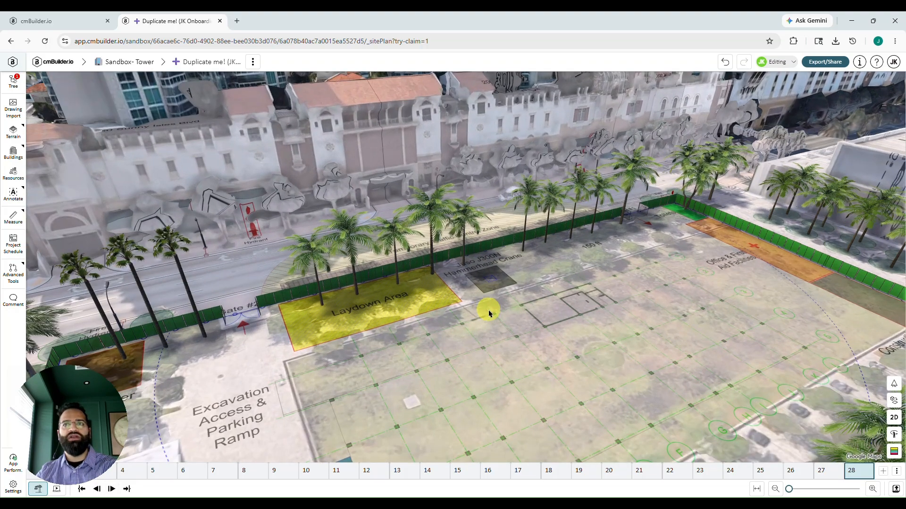
{"action": "left_click_drag", "start_coordinate": [430, 333], "coordinate": [440, 330]}
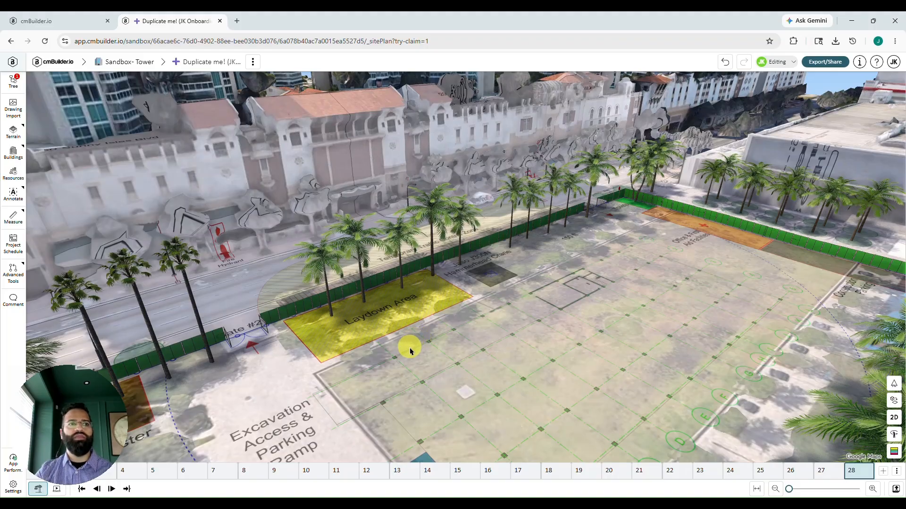
{"action": "left_click", "coordinate": [297, 313]}
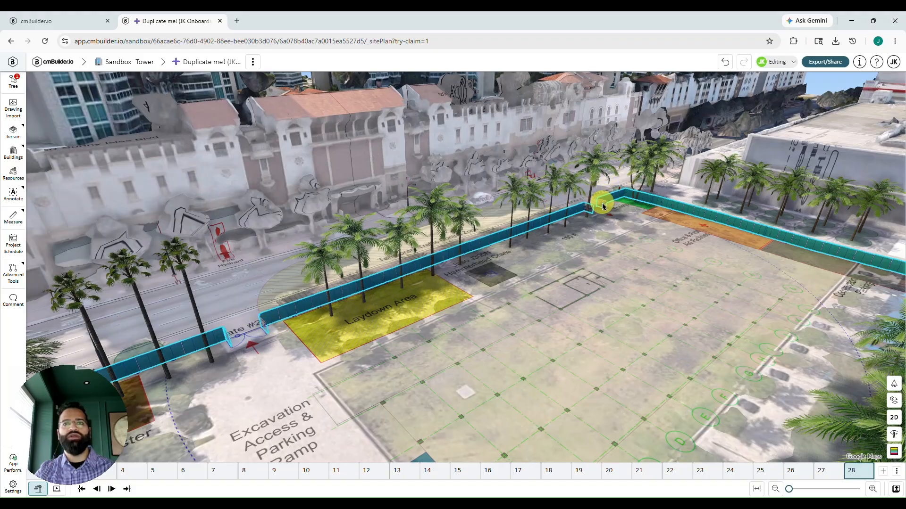
{"action": "right_click", "coordinate": [568, 258]}
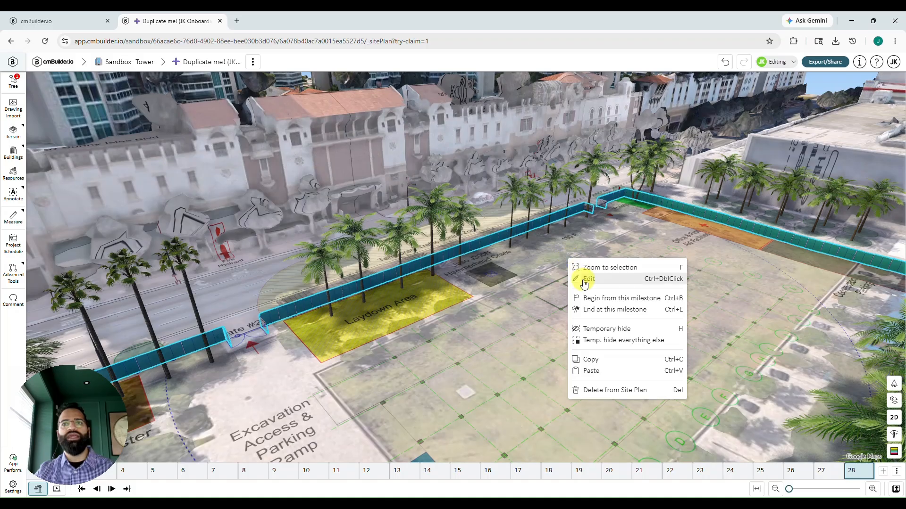
{"action": "left_click", "coordinate": [584, 281]}
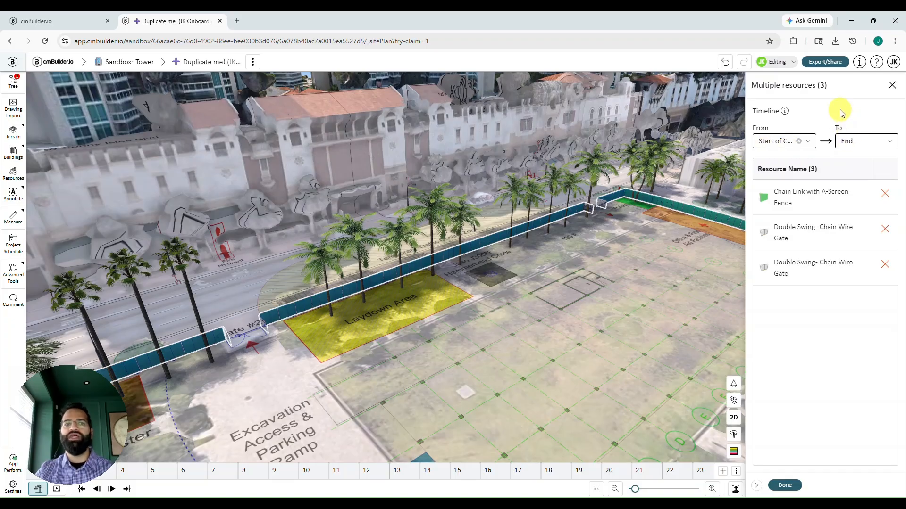
{"action": "left_click", "coordinate": [808, 142]}
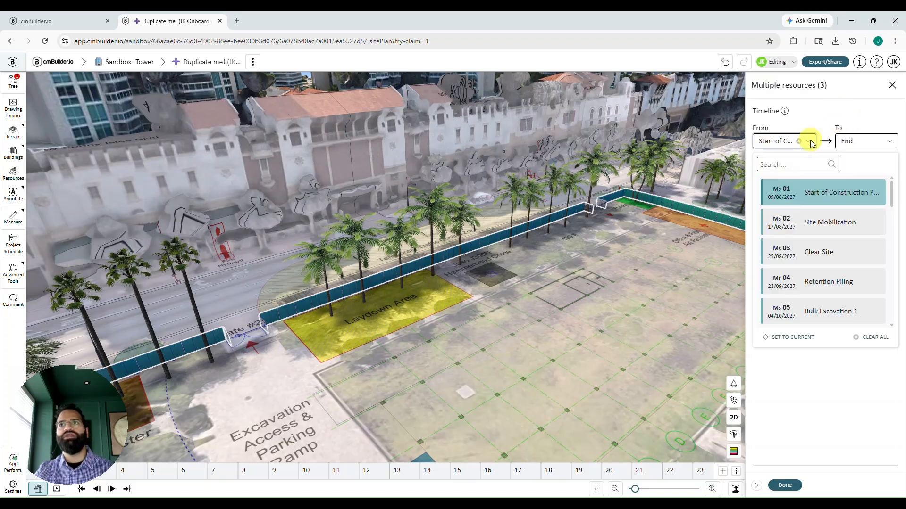
{"action": "left_click", "coordinate": [798, 221]}
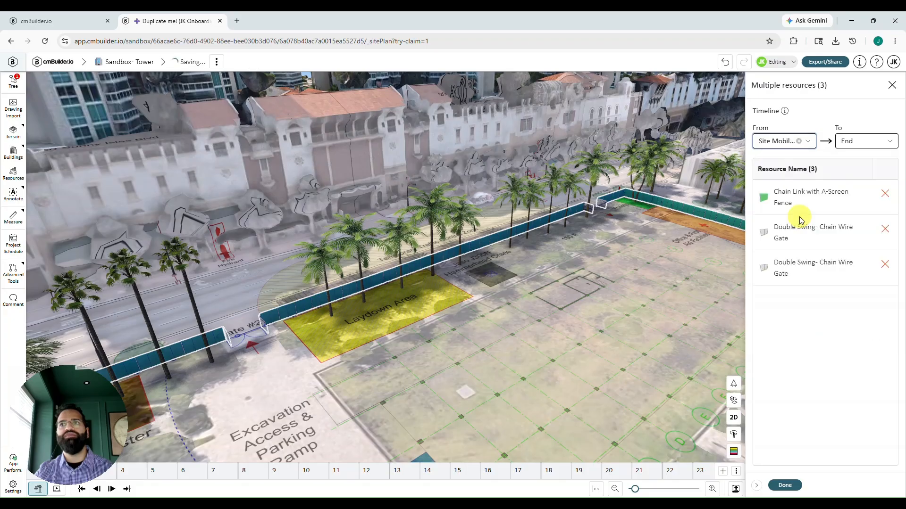
{"action": "left_click", "coordinate": [783, 485]}
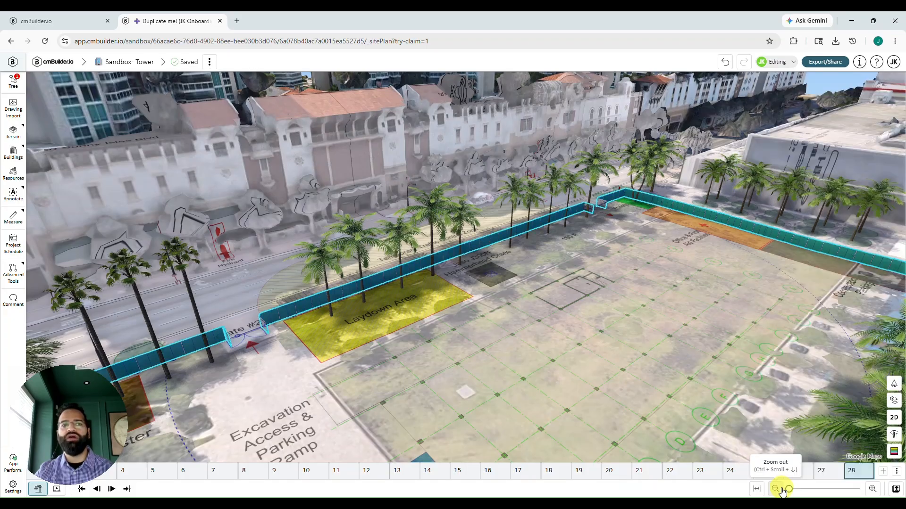
{"action": "left_click", "coordinate": [566, 293]}
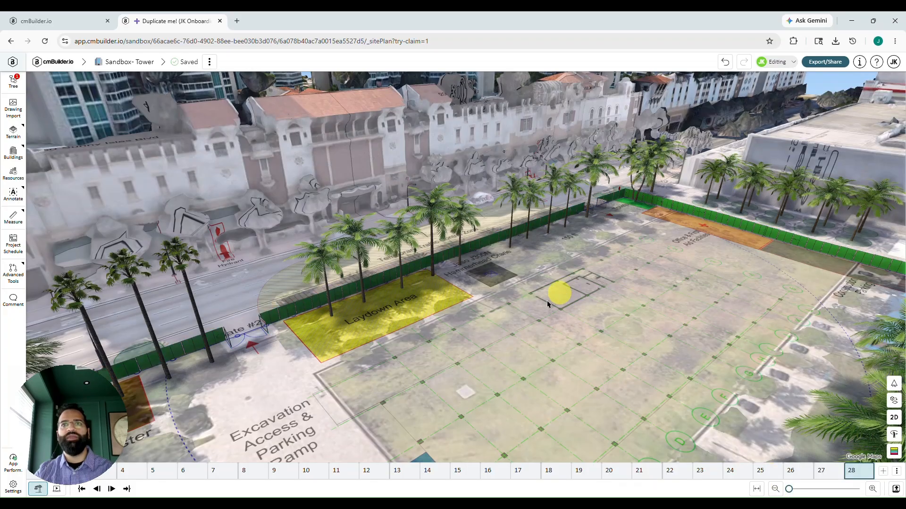
Return to the first milestone, temporarily hide the locked site drawing overlay, and step forward to milestone 10 to check the fence.
{"action": "left_click", "coordinate": [80, 489]}
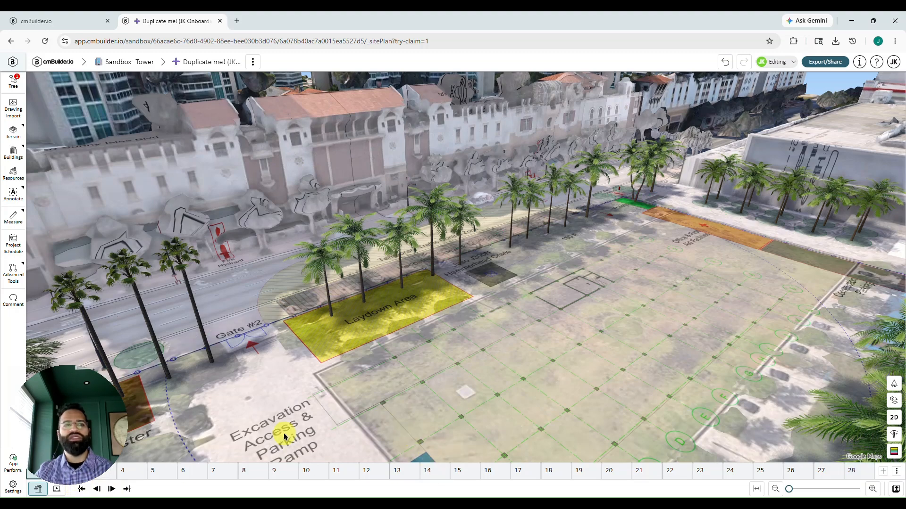
{"action": "right_click", "coordinate": [343, 380]}
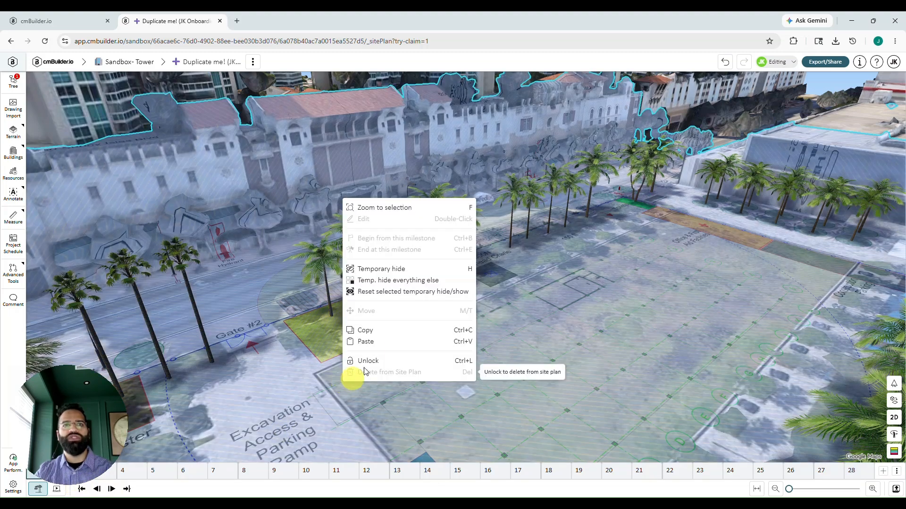
{"action": "left_click", "coordinate": [382, 270]}
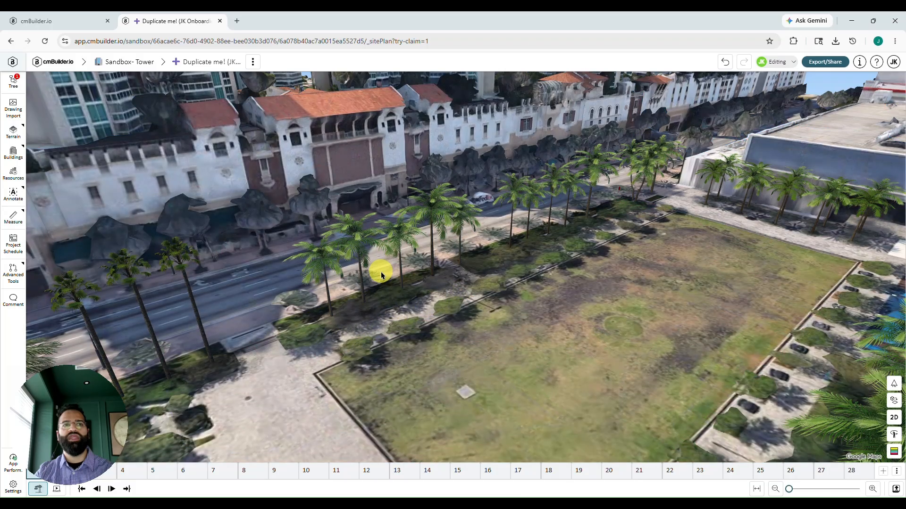
{"action": "left_click", "coordinate": [111, 489]}
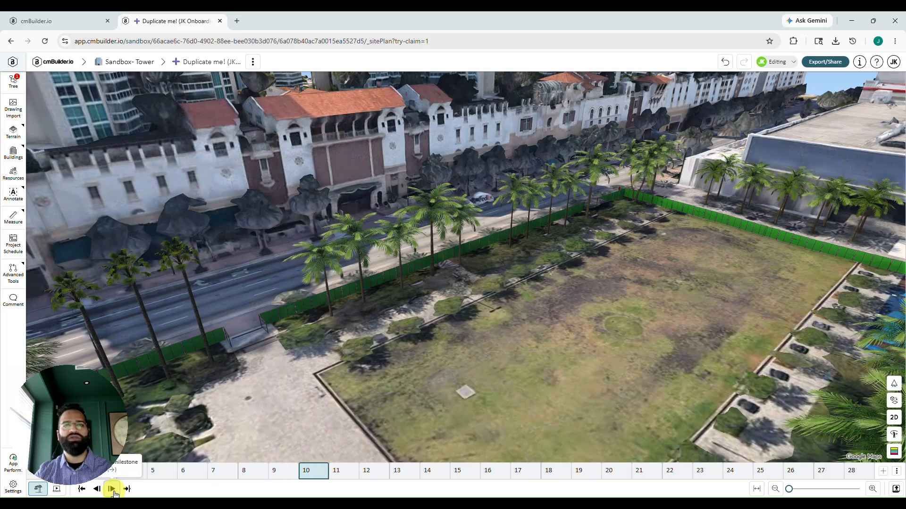
Step forward to milestone 13 and check the perimeter fence around the site.
{"action": "left_click", "coordinate": [113, 490]}
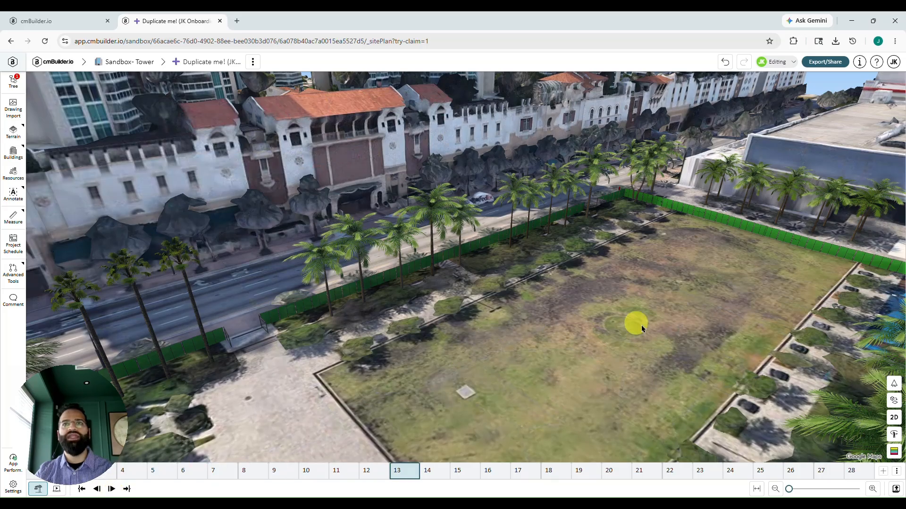
{"action": "middle_click_drag", "start_coordinate": [642, 328], "coordinate": [591, 330]}
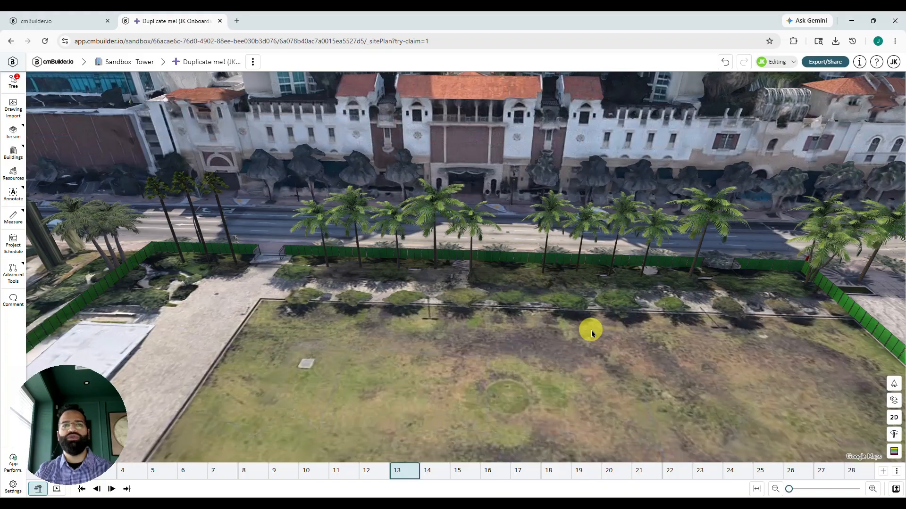
{"action": "scroll", "coordinate": [592, 331], "scroll_direction": "down", "scroll_amount": 2}
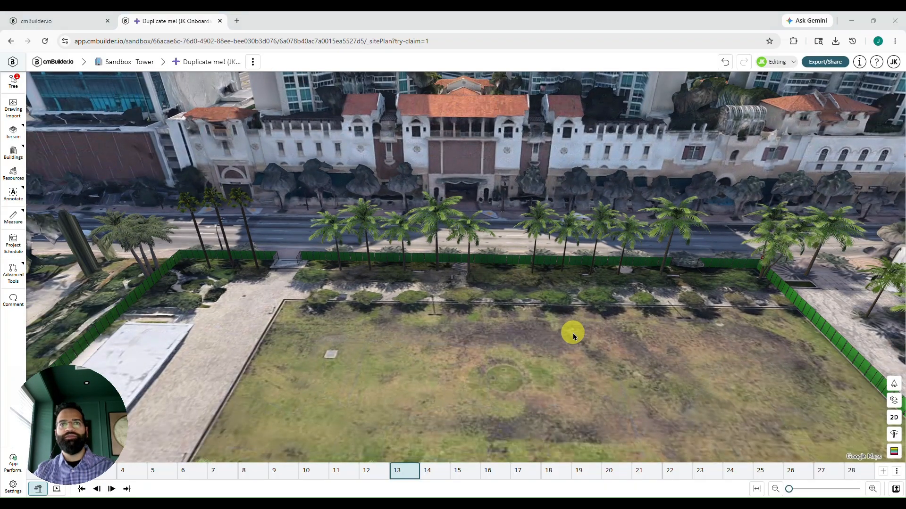
Switch to the Excel onboarding outline, review topics 2.10 Creating Massing through 2.12 Setting the Construction Sequence, and return to the site plan.
{"action": "key", "text": "alt+Tab"}
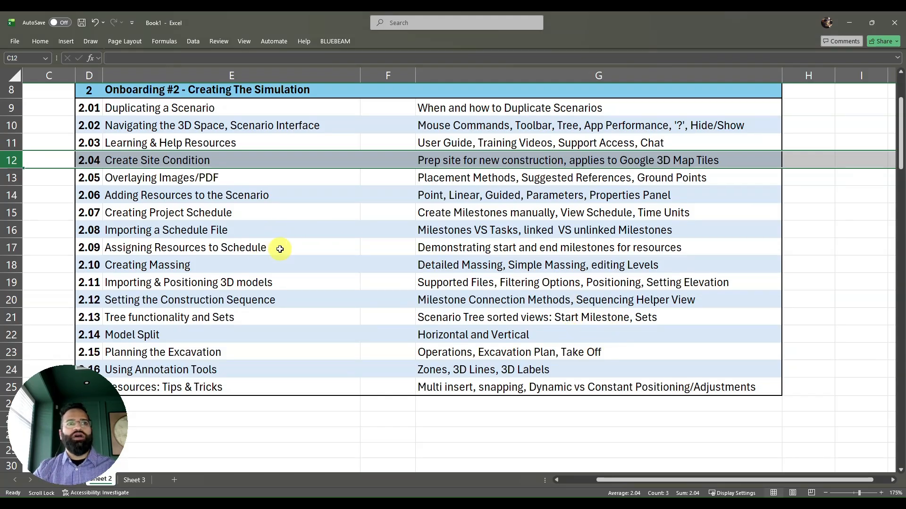
{"action": "left_click", "coordinate": [276, 265]}
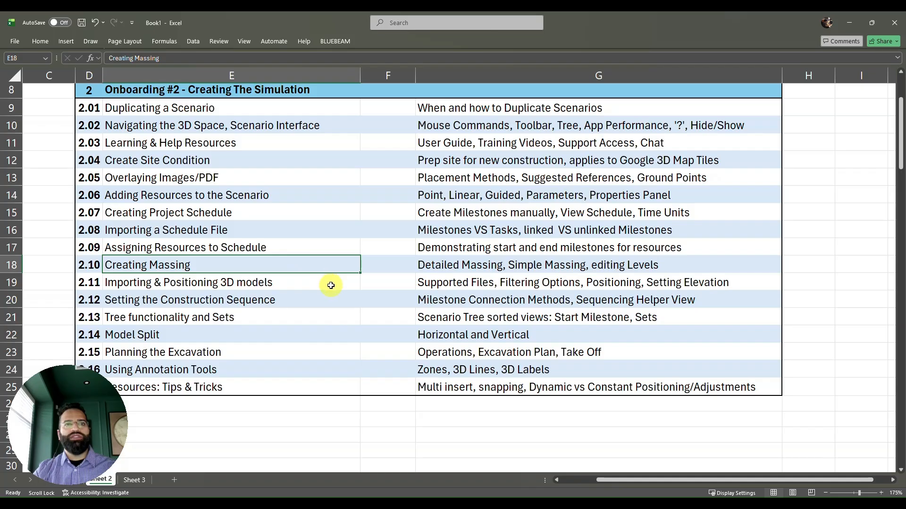
{"action": "left_click", "coordinate": [279, 283]}
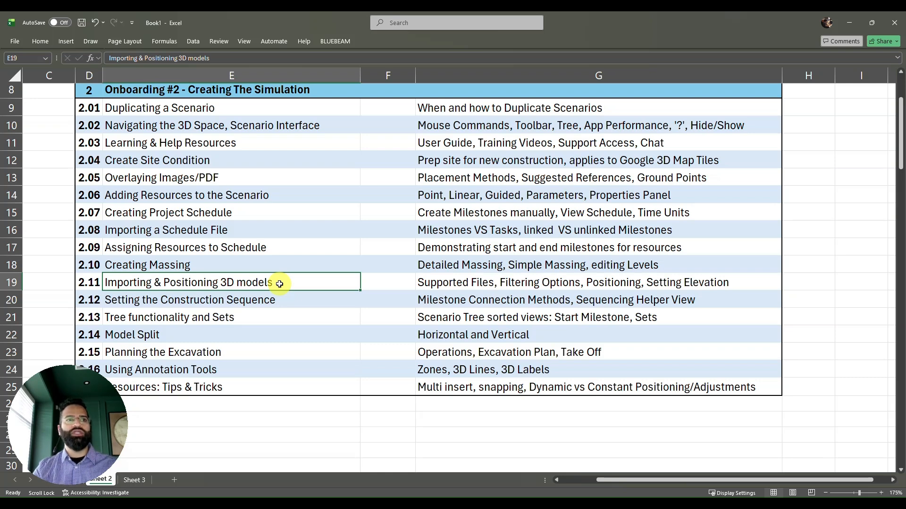
{"action": "left_click", "coordinate": [290, 301]}
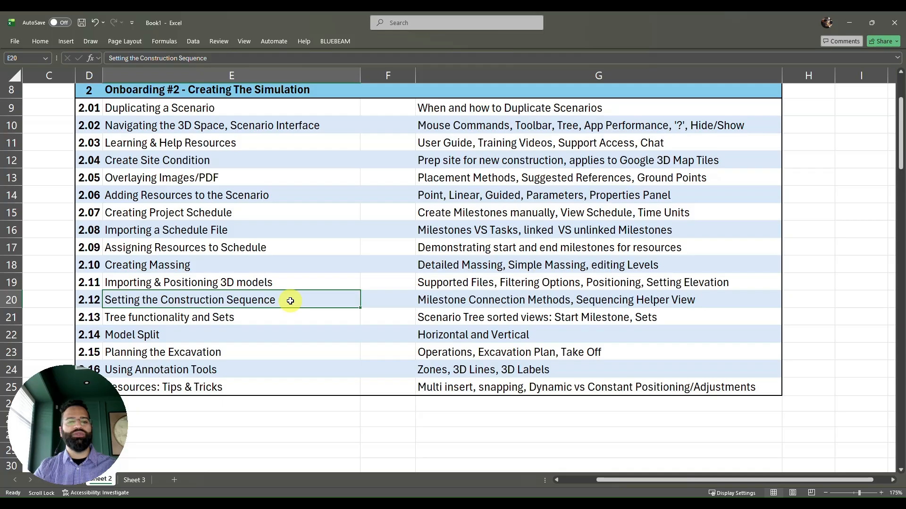
{"action": "key", "text": "alt+Tab"}
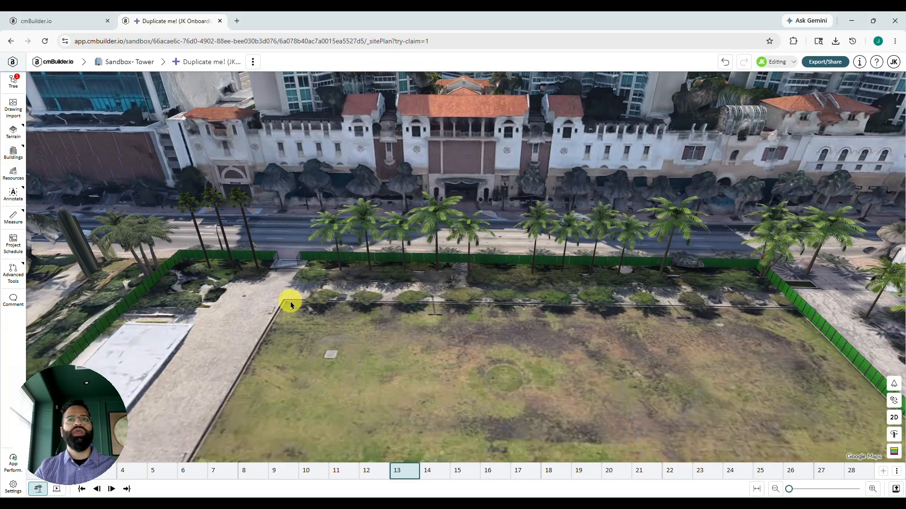
Show the hidden Tower_Sandbox_Site_Logistic_Plan.pdf drawing over the site again.
{"action": "left_click_drag", "start_coordinate": [460, 362], "coordinate": [463, 315]}
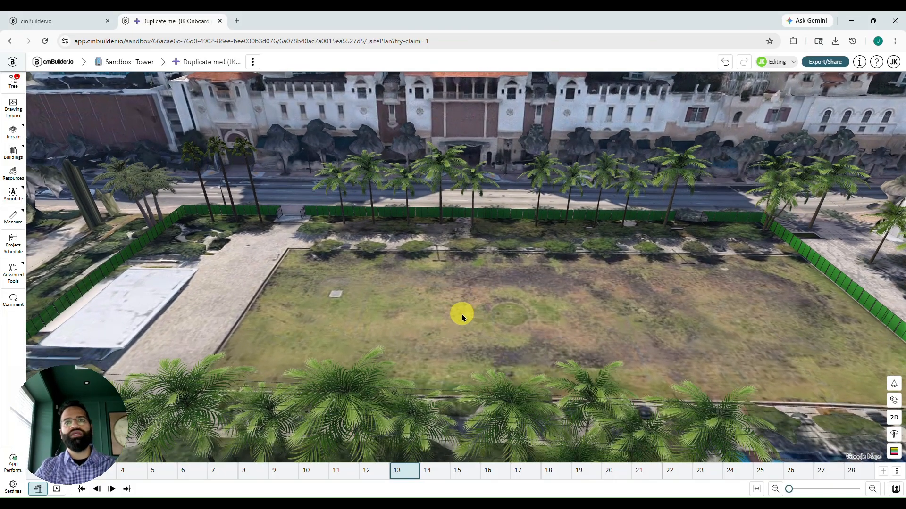
{"action": "right_click_drag", "start_coordinate": [463, 316], "coordinate": [531, 366]}
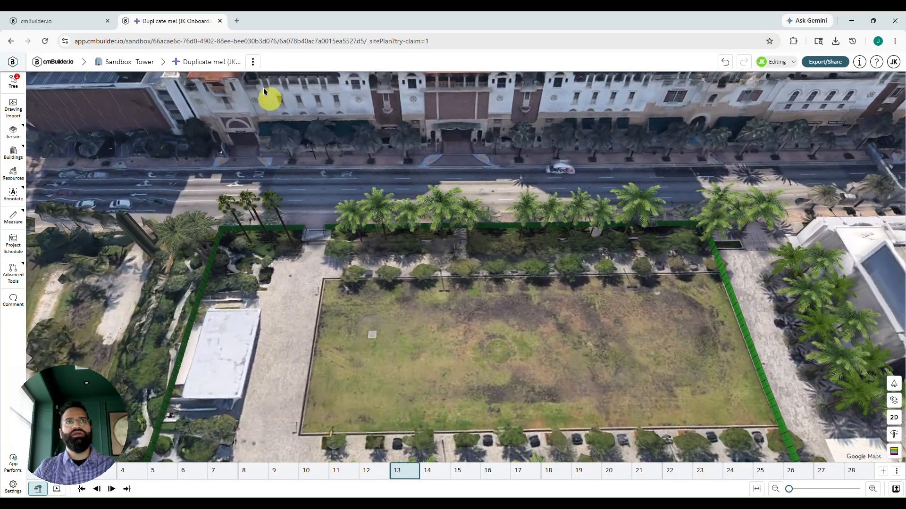
{"action": "left_click", "coordinate": [252, 62]}
{"action": "mouse_move", "coordinate": [273, 80]}
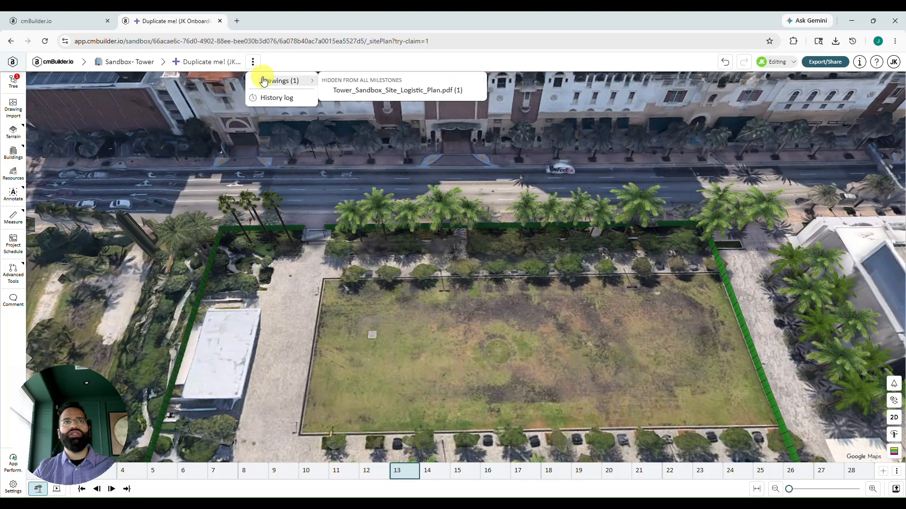
{"action": "left_click", "coordinate": [335, 91]}
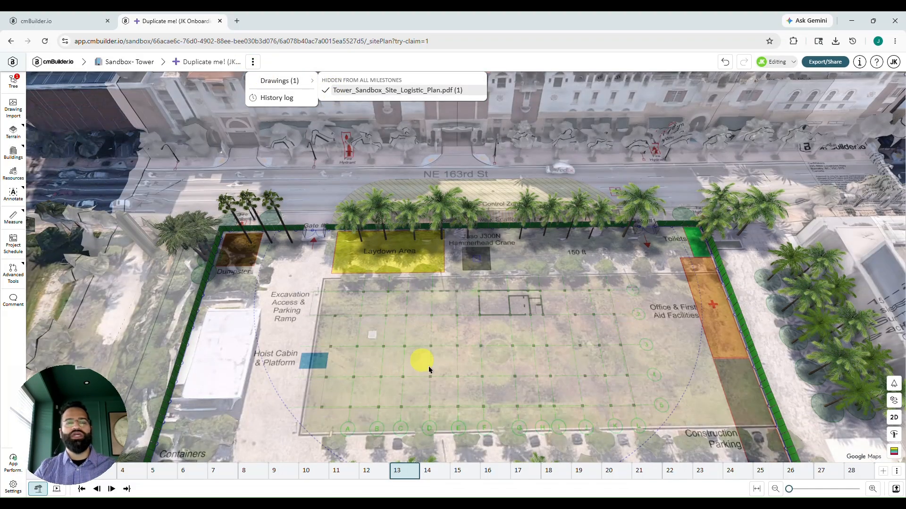
{"action": "mouse_move", "coordinate": [477, 378]}
{"action": "right_mouse_down"}
{"action": "mouse_move", "coordinate": [471, 398]}
{"action": "mouse_move", "coordinate": [471, 380]}
{"action": "right_mouse_up"}
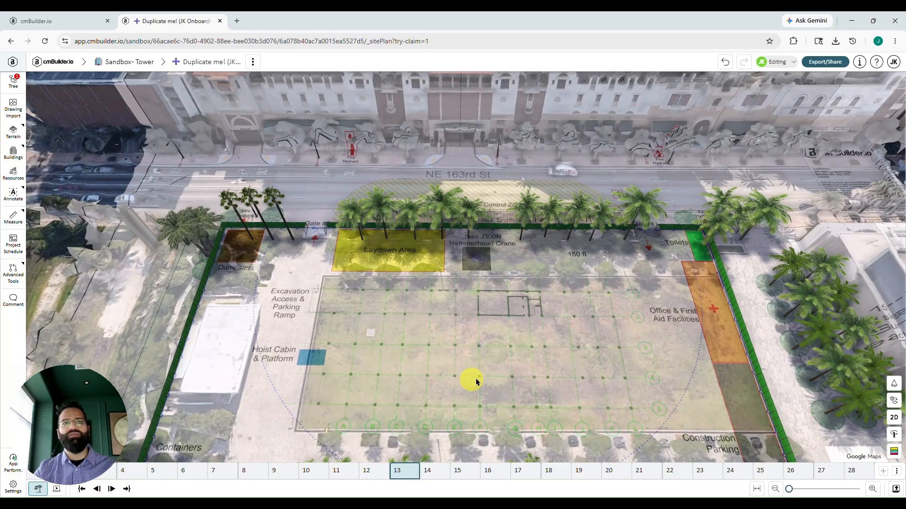
Start a massing on the Z plane in 2D view and sketch its first edge along gridline L, from gridline 1 to 5.
{"action": "left_click", "coordinate": [14, 153]}
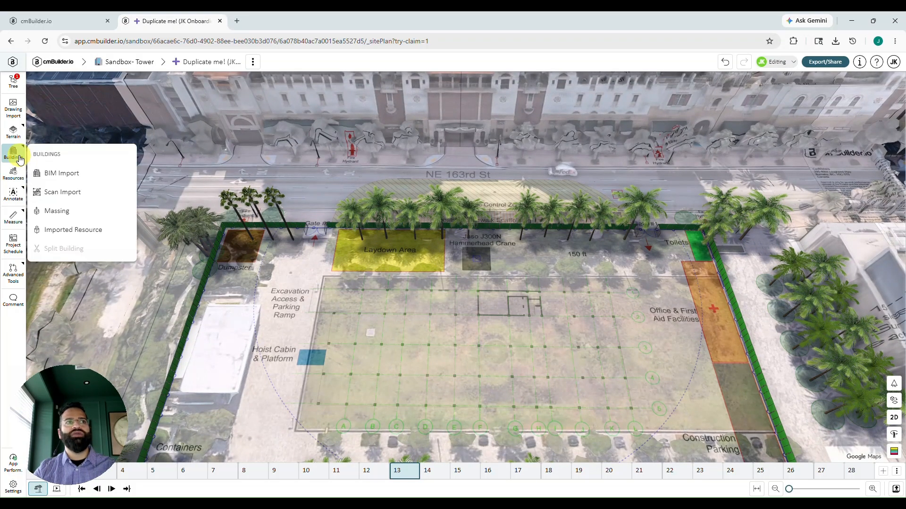
{"action": "left_click", "coordinate": [57, 212]}
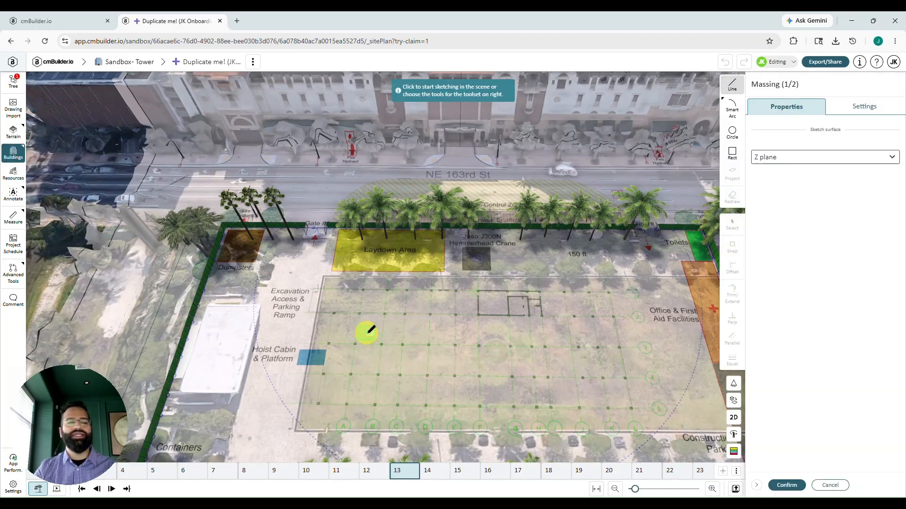
{"action": "left_click", "coordinate": [733, 419]}
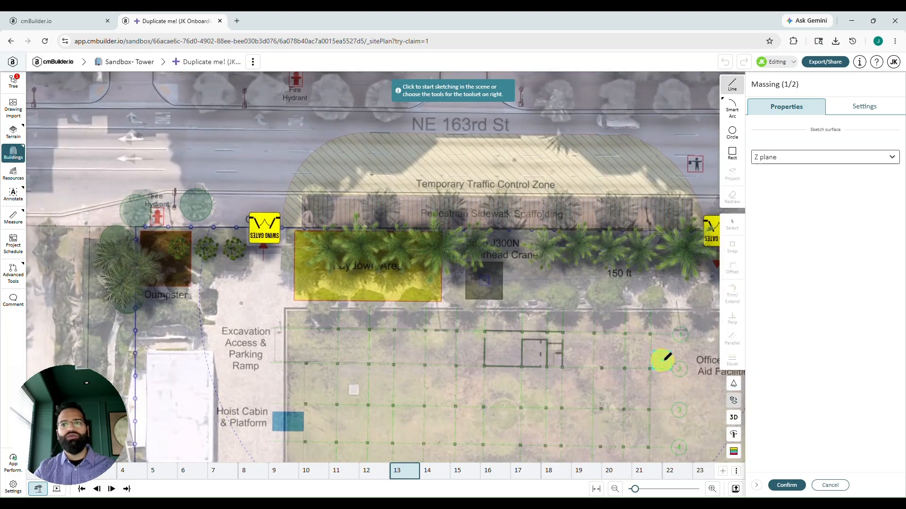
{"action": "scroll", "coordinate": [395, 335], "scroll_direction": "up", "scroll_amount": 3}
{"action": "scroll", "coordinate": [477, 349], "scroll_direction": "up", "scroll_amount": 8}
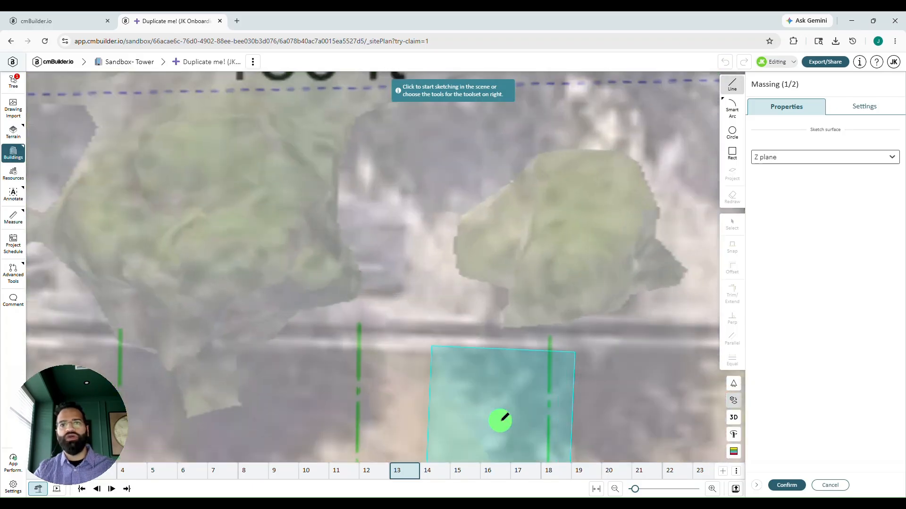
{"action": "scroll", "coordinate": [474, 273], "scroll_direction": "up", "scroll_amount": 2}
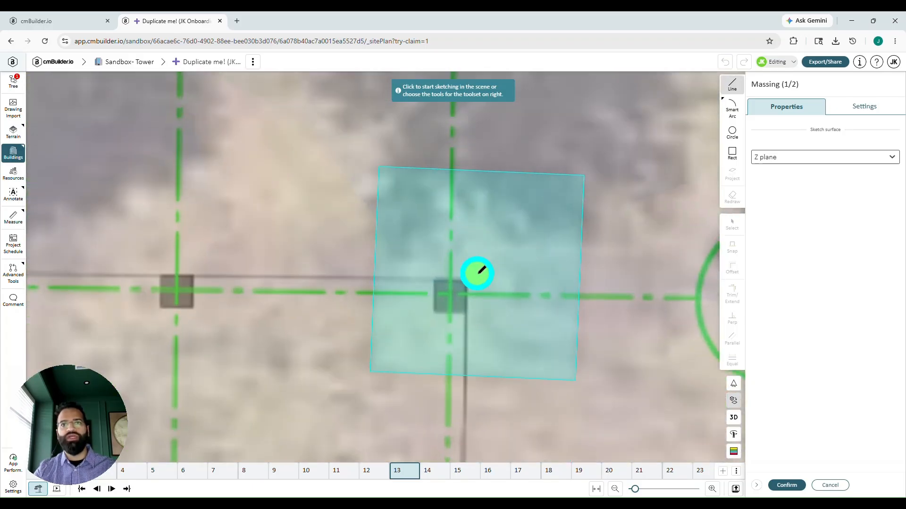
{"action": "left_click", "coordinate": [466, 280]}
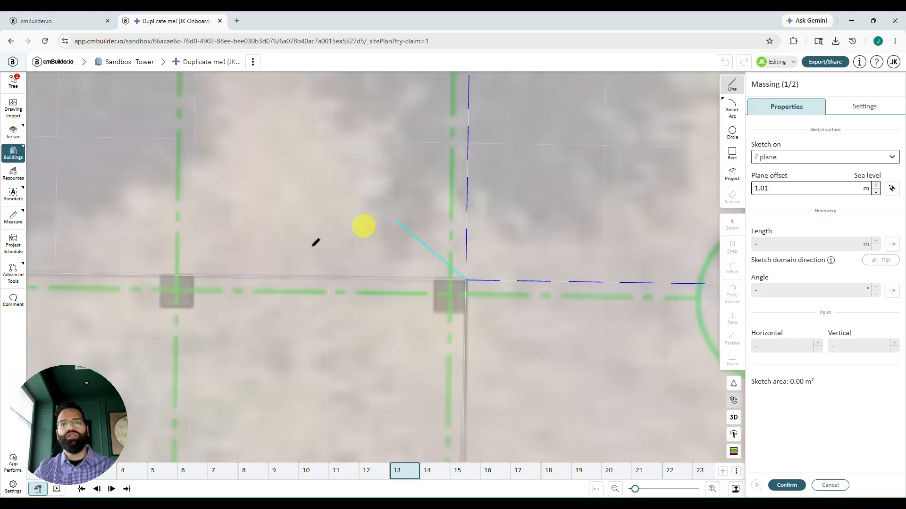
{"action": "scroll", "coordinate": [542, 385], "scroll_direction": "down", "scroll_amount": 8}
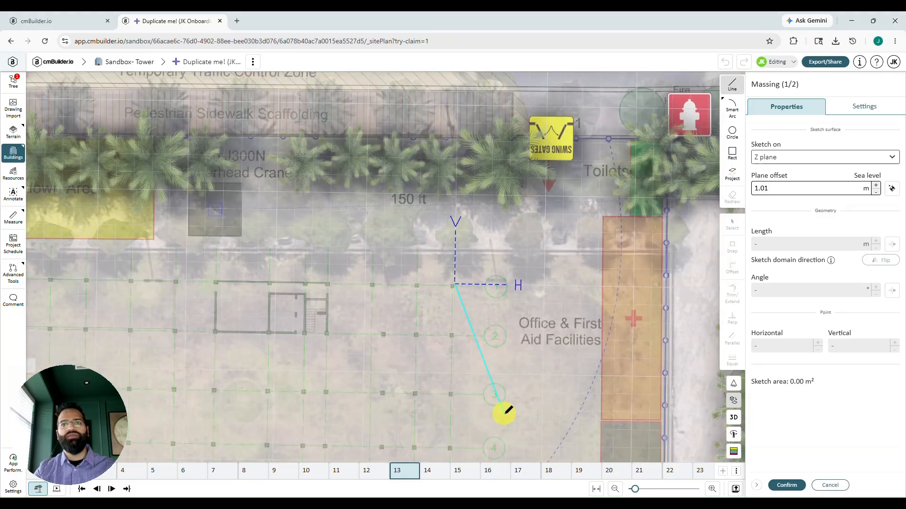
{"action": "scroll", "coordinate": [496, 285], "scroll_direction": "up", "scroll_amount": 10}
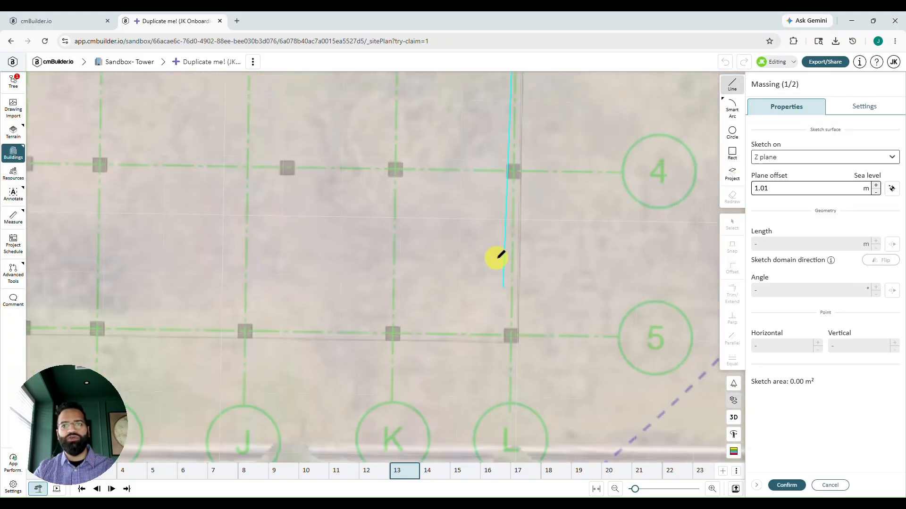
{"action": "left_click", "coordinate": [560, 333]}
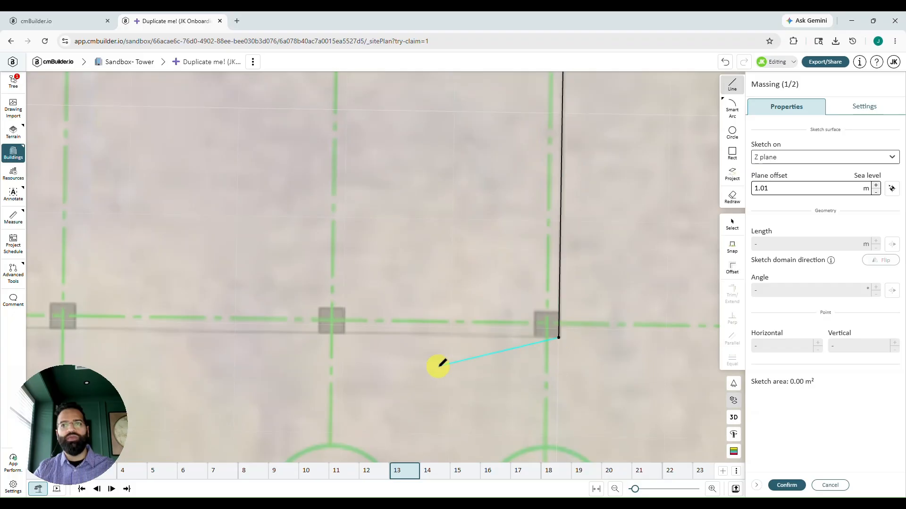
Continue the massing outline along gridline 5 to the end column beyond A, up to gridline 2, and around the notch to gridline 1.
{"action": "scroll", "coordinate": [434, 344], "scroll_direction": "down", "scroll_amount": 5}
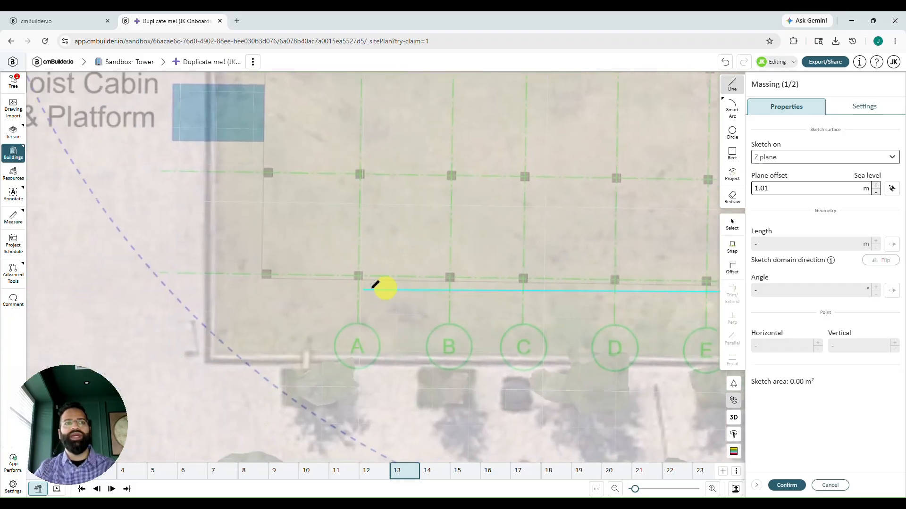
{"action": "scroll", "coordinate": [380, 287], "scroll_direction": "up", "scroll_amount": 4}
{"action": "left_click", "coordinate": [105, 267]}
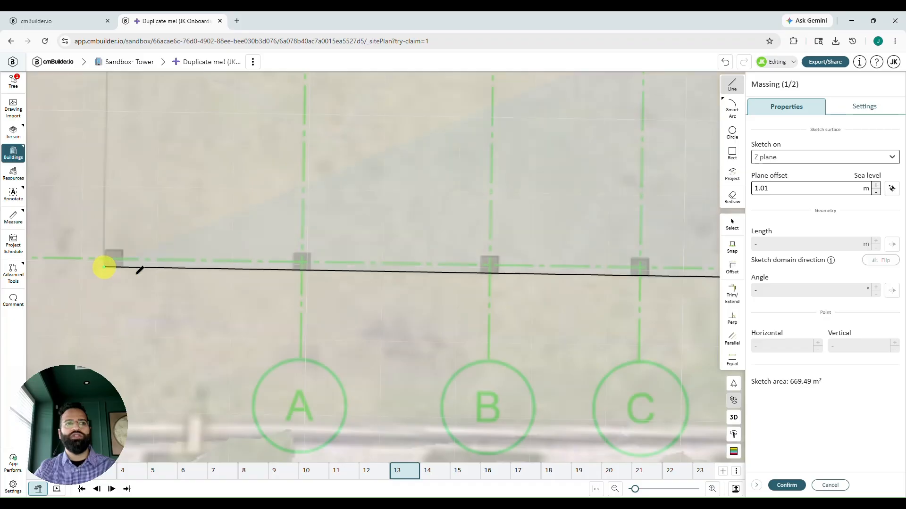
{"action": "scroll", "coordinate": [299, 158], "scroll_direction": "down", "scroll_amount": 3}
{"action": "scroll", "coordinate": [313, 206], "scroll_direction": "up", "scroll_amount": 5}
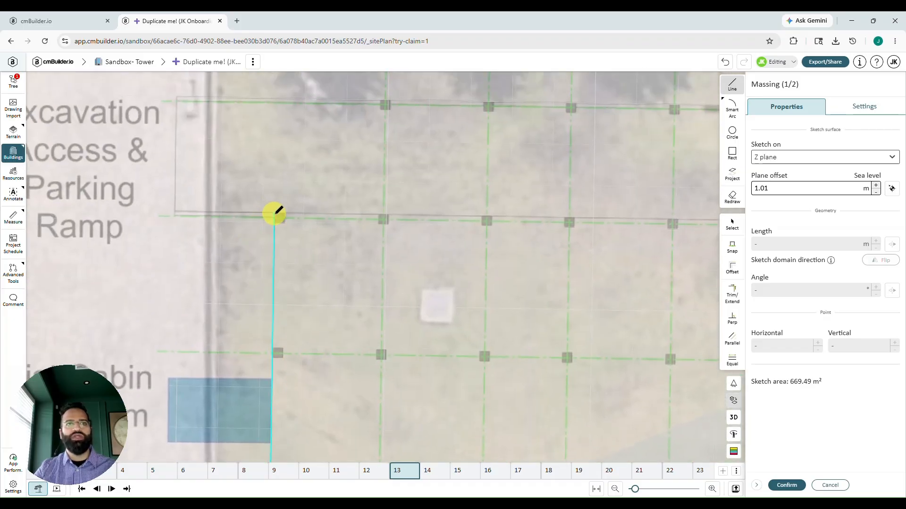
{"action": "left_click", "coordinate": [274, 214]}
{"action": "left_click", "coordinate": [380, 214]}
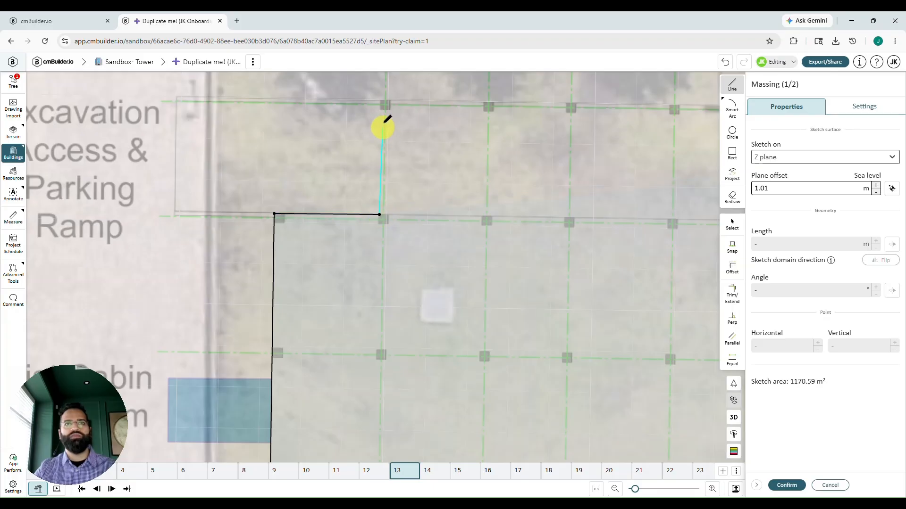
{"action": "left_click", "coordinate": [380, 100]}
Close the footprint at its starting corner on gridlines 1 and L, about 1310 m², and confirm the sketch in 3D view.
{"action": "scroll", "coordinate": [466, 174], "scroll_direction": "down", "scroll_amount": 3}
{"action": "middle_click_drag", "start_coordinate": [566, 188], "coordinate": [196, 198]}
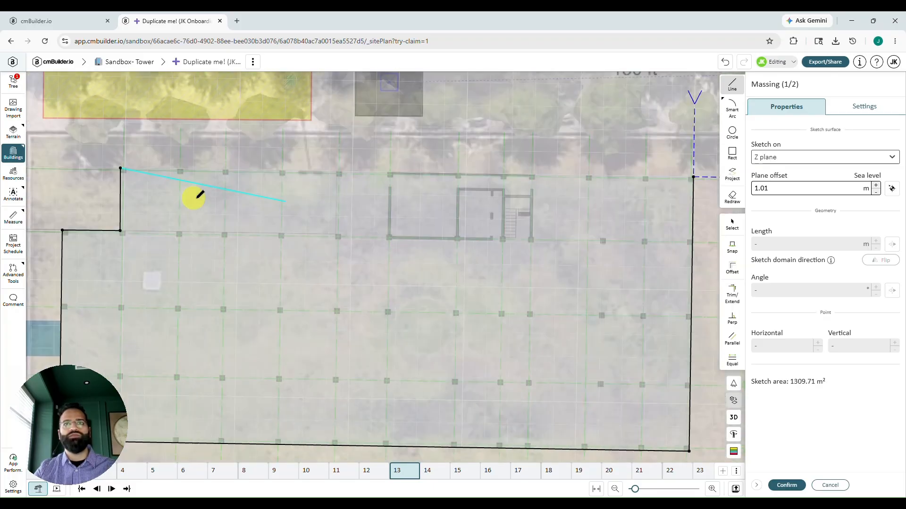
{"action": "left_click", "coordinate": [602, 172]}
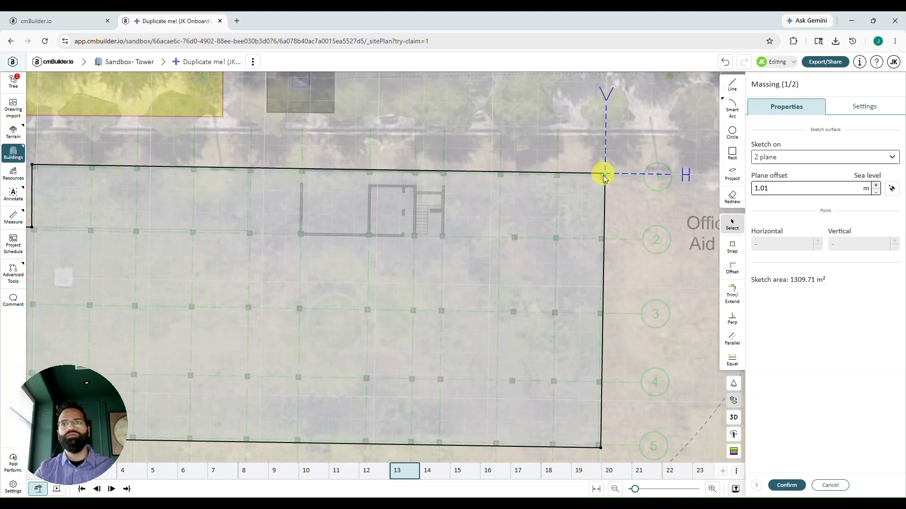
{"action": "scroll", "coordinate": [447, 256], "scroll_direction": "down", "scroll_amount": 3}
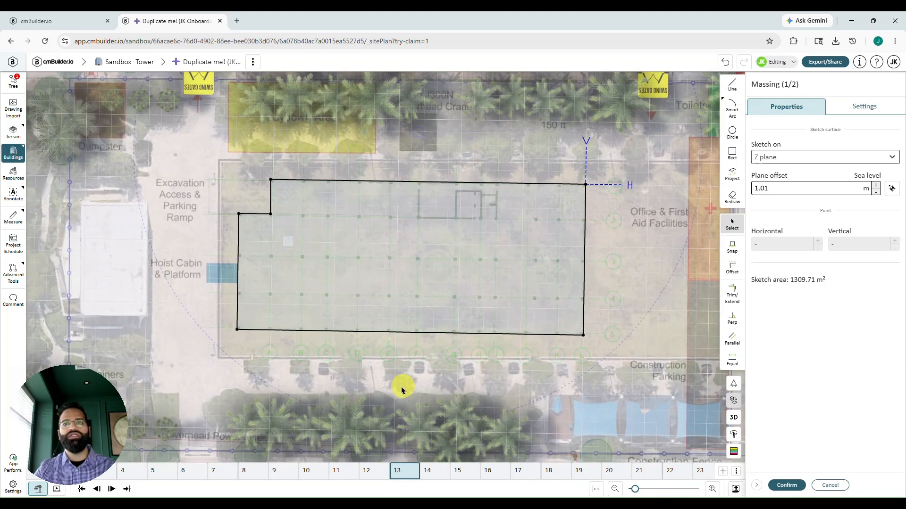
{"action": "left_click", "coordinate": [733, 418]}
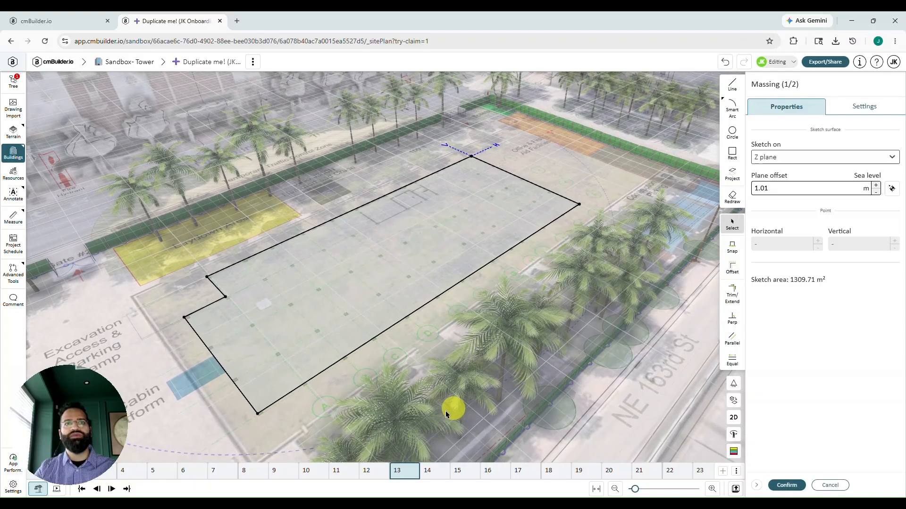
{"action": "right_click_drag", "start_coordinate": [442, 410], "coordinate": [510, 394]}
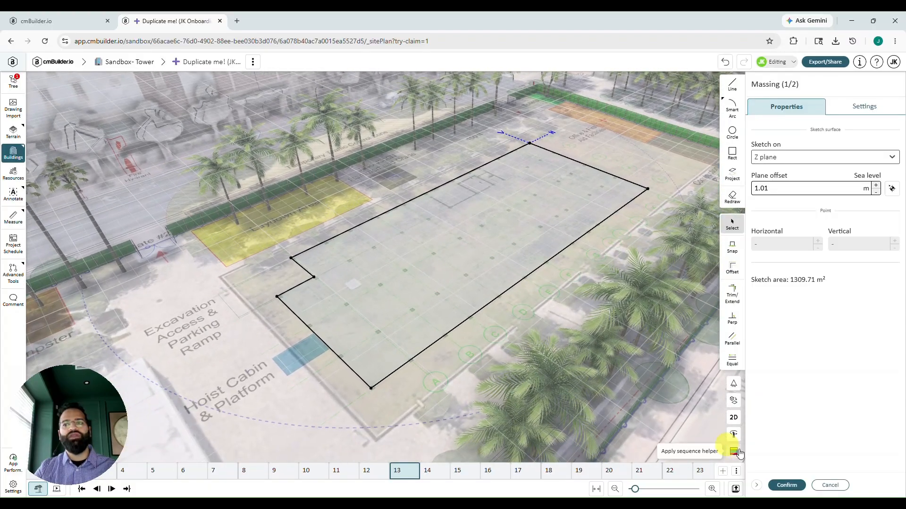
{"action": "left_click", "coordinate": [787, 486]}
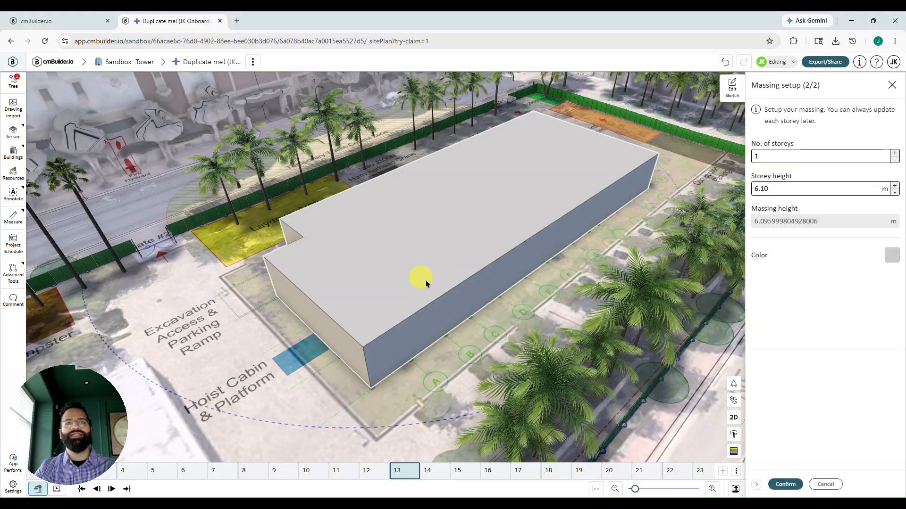
Set the massing to 12 storeys with a storey height of 3.51 m and confirm the setup.
{"action": "scroll", "coordinate": [425, 280], "scroll_direction": "down", "scroll_amount": 2}
{"action": "right_click_drag", "start_coordinate": [537, 264], "coordinate": [505, 335]}
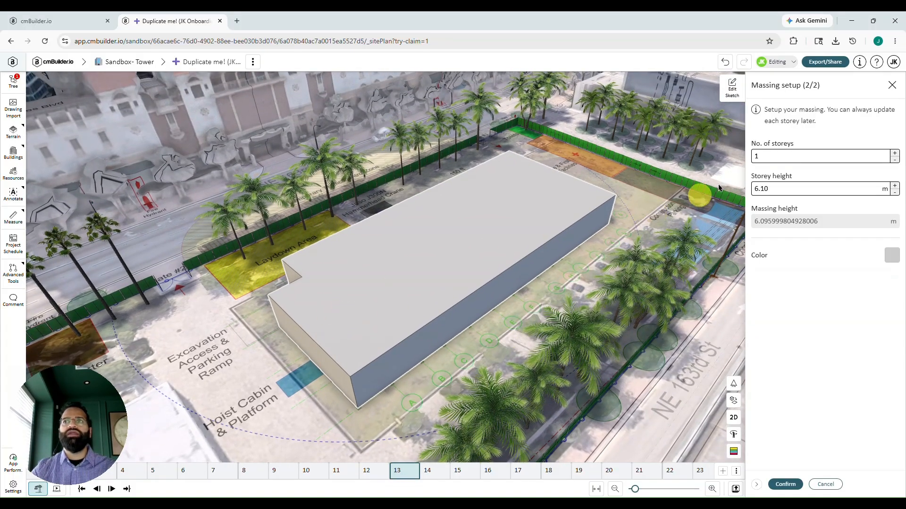
{"action": "left_click", "coordinate": [770, 153]}
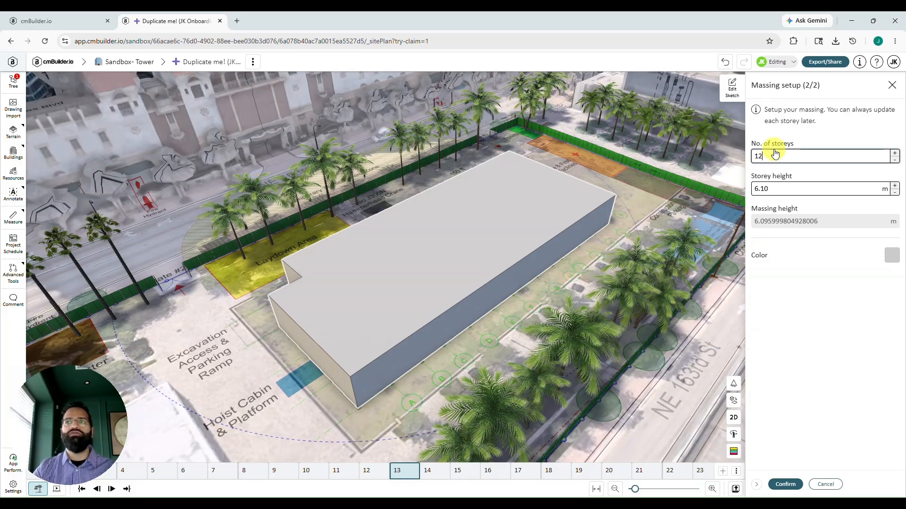
{"action": "type", "text": "2"}
{"action": "left_click", "coordinate": [807, 190]}
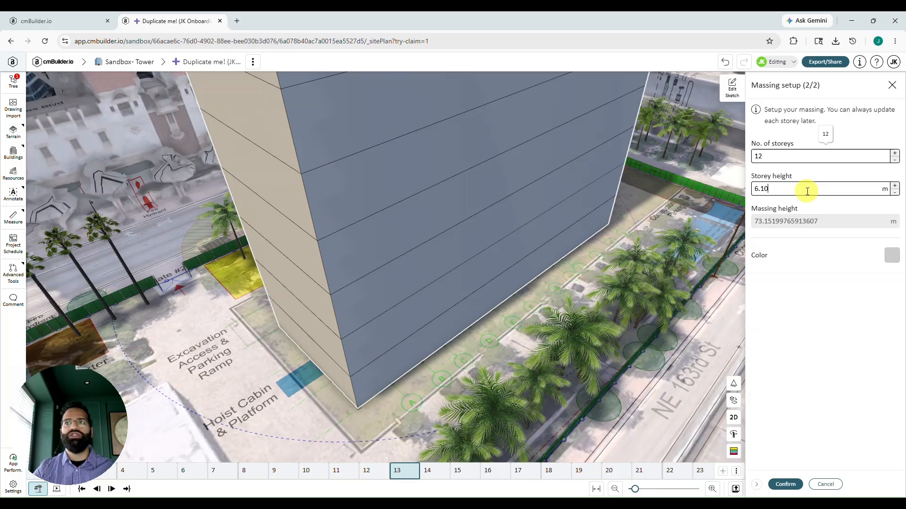
{"action": "double_click", "coordinate": [807, 190]}
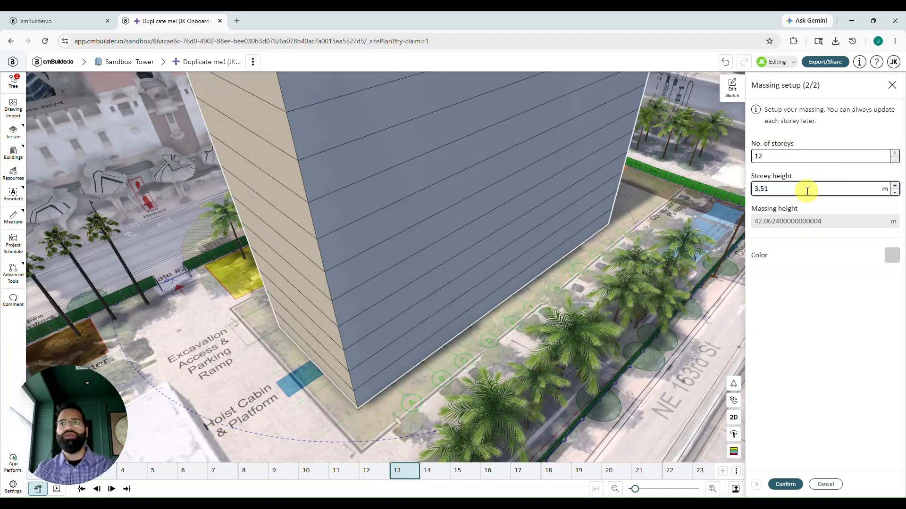
{"action": "scroll", "coordinate": [601, 206], "scroll_direction": "down", "scroll_amount": 3}
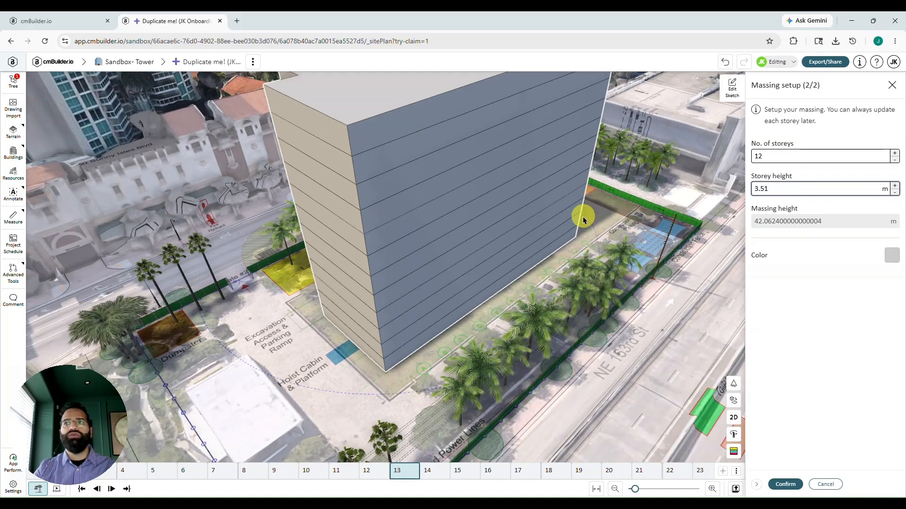
{"action": "right_click_drag", "start_coordinate": [582, 216], "coordinate": [568, 272]}
{"action": "left_click_drag", "start_coordinate": [569, 272], "coordinate": [545, 282]}
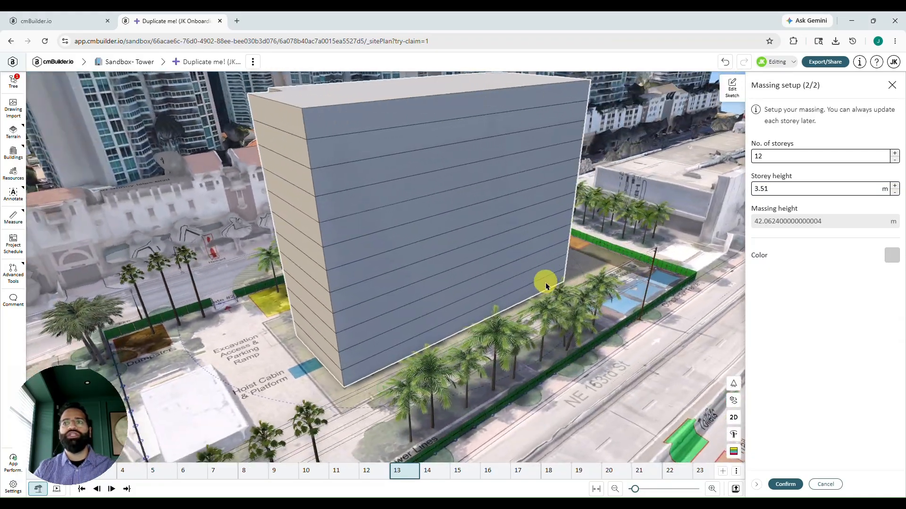
{"action": "left_click", "coordinate": [779, 488]}
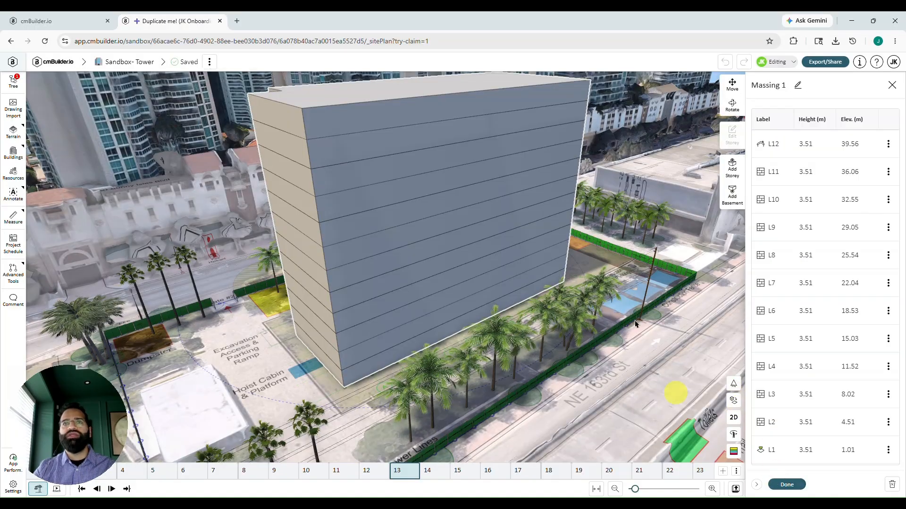
Rename the massing as My Massing and expand its storeys in the project tree.
{"action": "left_click", "coordinate": [797, 85]}
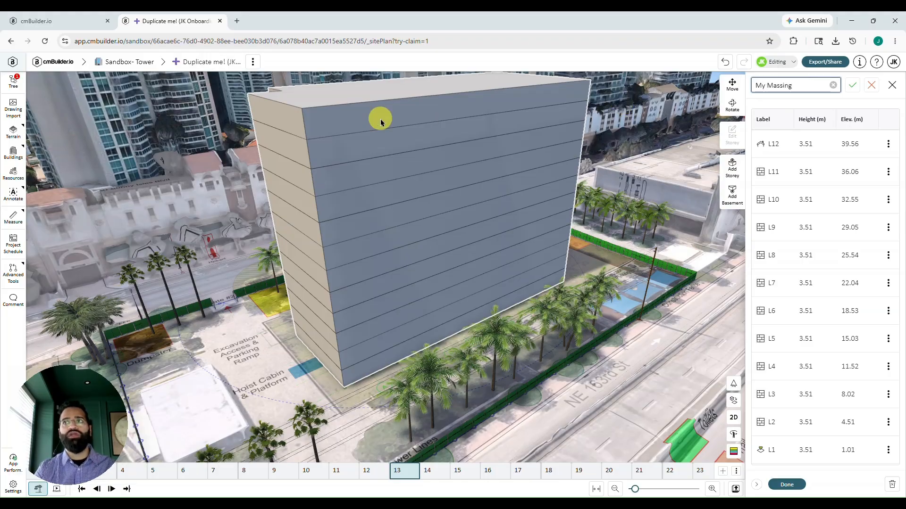
{"action": "left_click", "coordinate": [852, 85]}
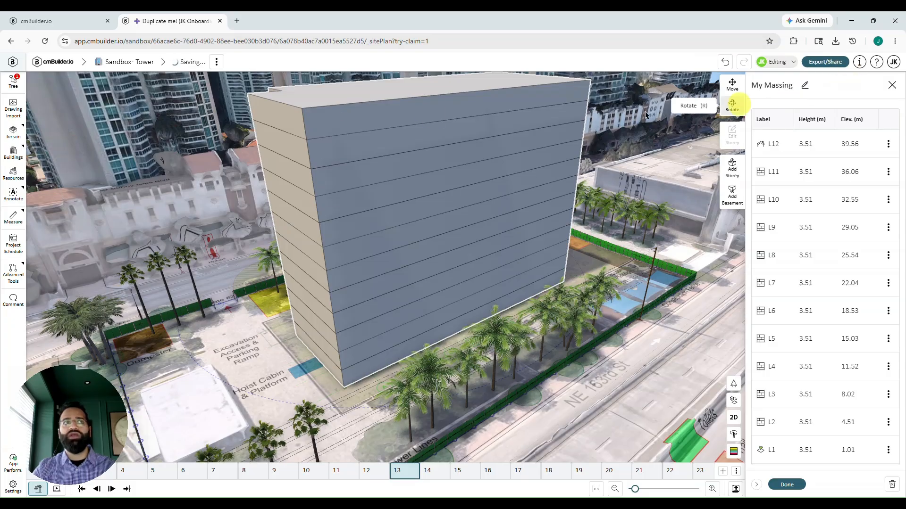
{"action": "left_click", "coordinate": [12, 82]}
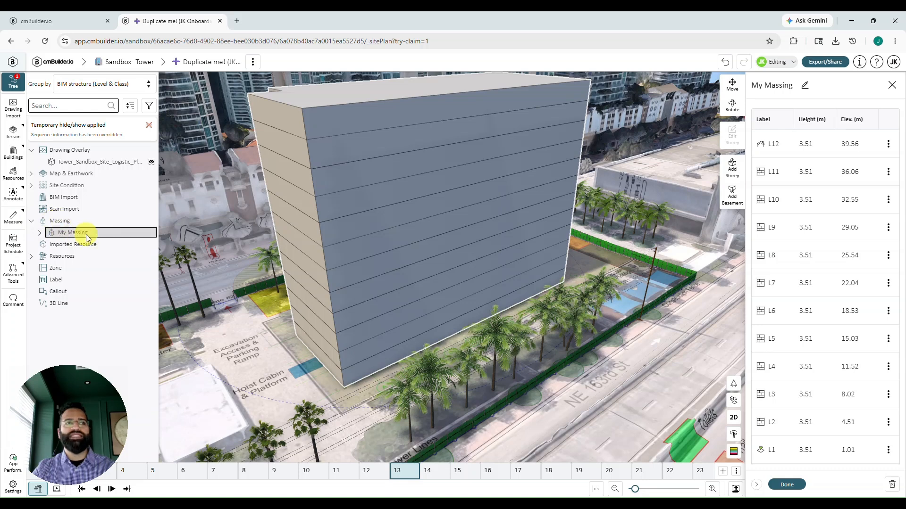
{"action": "left_click", "coordinate": [39, 236]}
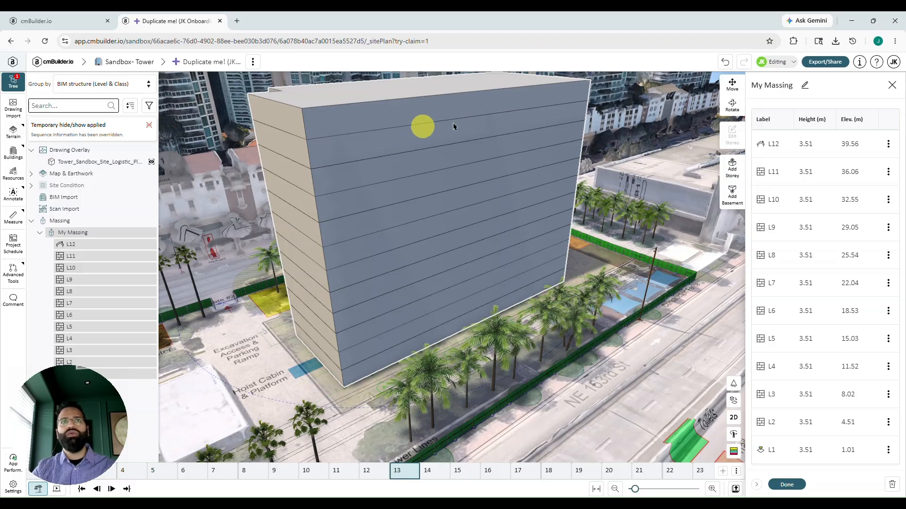
Add a basement storey below L1 of My Massing.
{"action": "left_click_drag", "start_coordinate": [415, 157], "coordinate": [574, 172]}
{"action": "left_click_drag", "start_coordinate": [573, 223], "coordinate": [621, 292]}
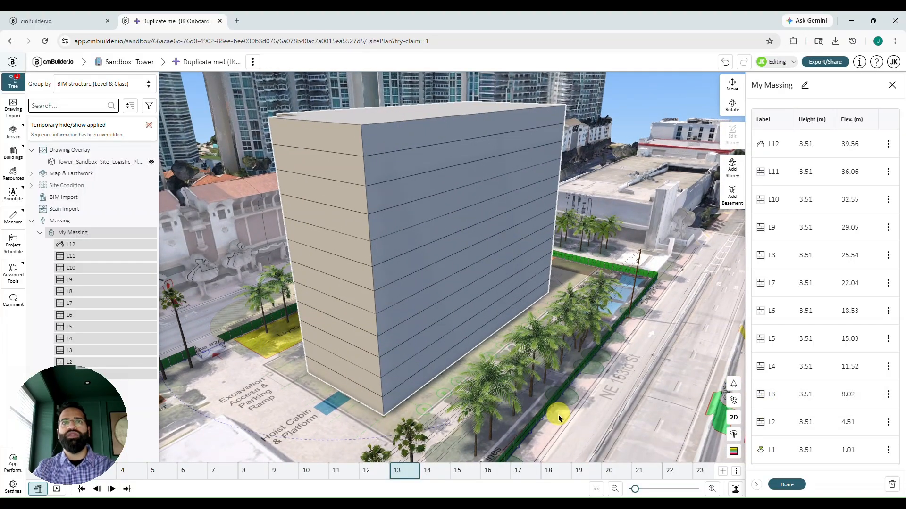
{"action": "left_click_drag", "start_coordinate": [559, 414], "coordinate": [448, 295]}
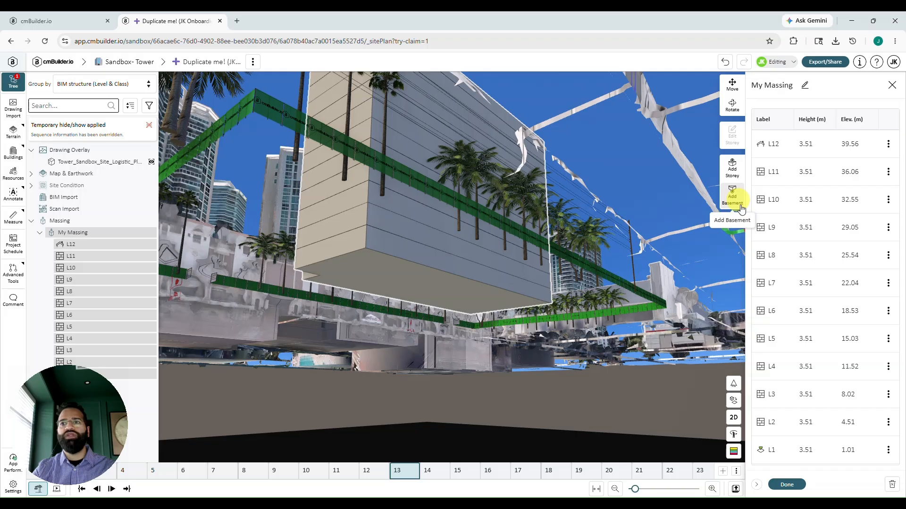
{"action": "left_click", "coordinate": [829, 451]}
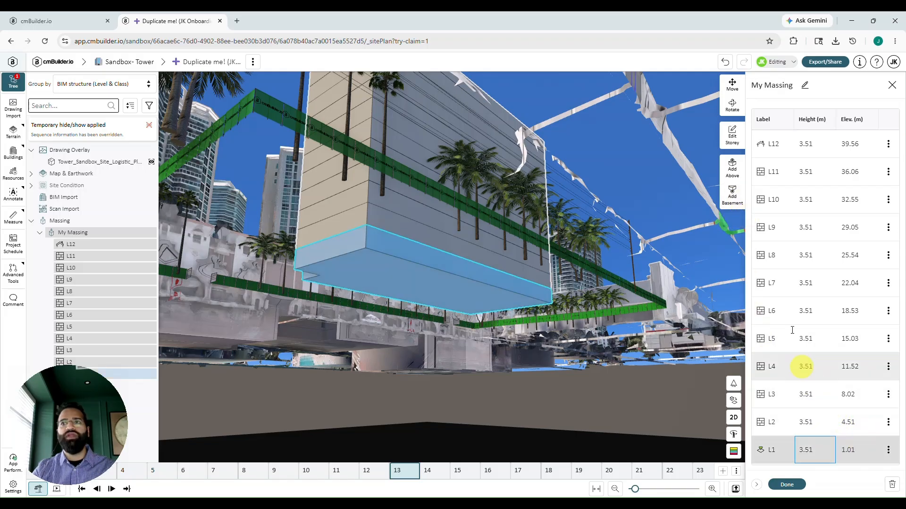
{"action": "left_click", "coordinate": [732, 198]}
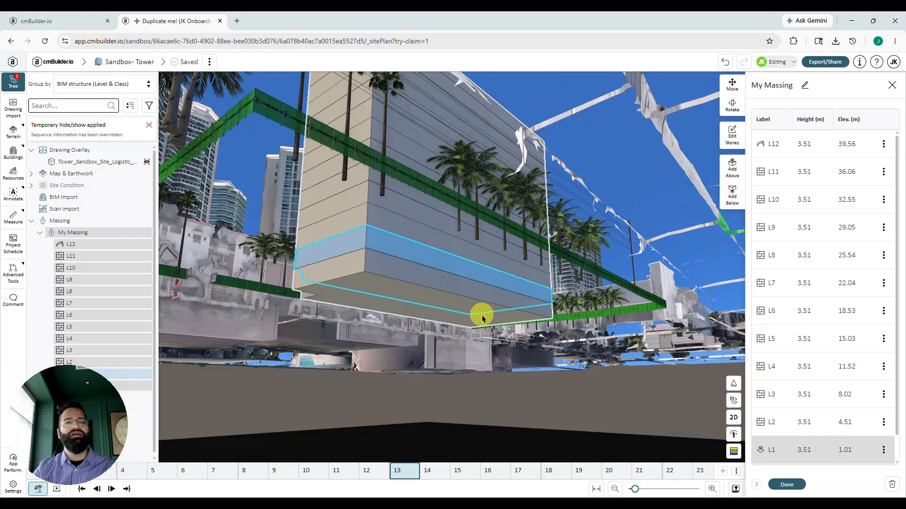
Open the top storey L12's sketch for editing in 2D view, oriented to project north.
{"action": "left_click_drag", "start_coordinate": [474, 312], "coordinate": [454, 348]}
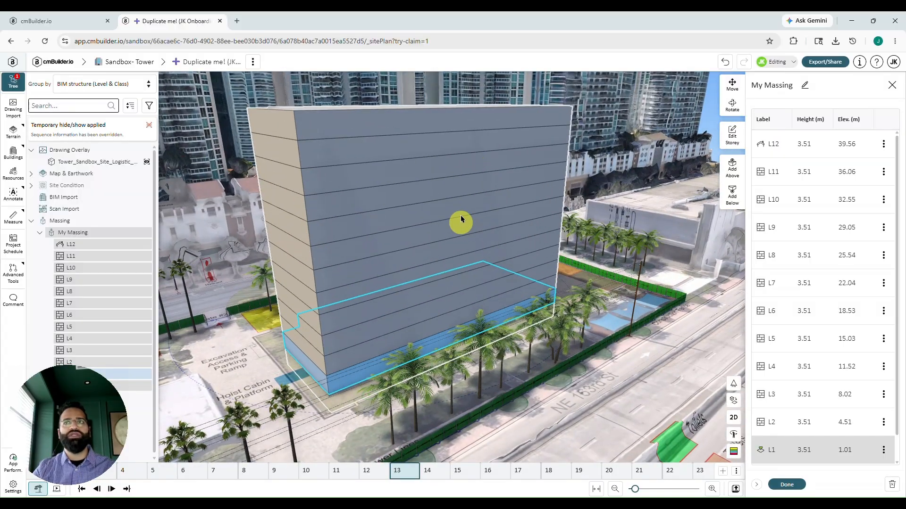
{"action": "left_click", "coordinate": [392, 134]}
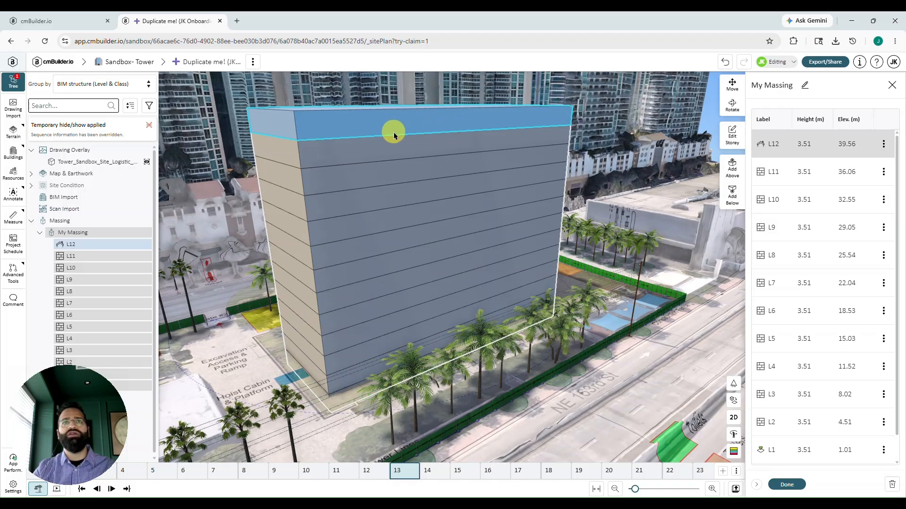
{"action": "left_click_drag", "start_coordinate": [454, 121], "coordinate": [497, 199]}
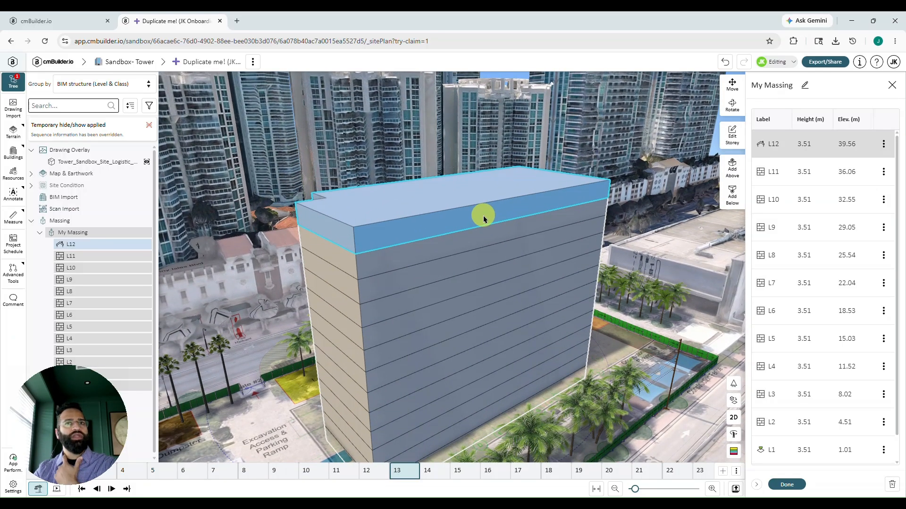
{"action": "left_click", "coordinate": [483, 214]}
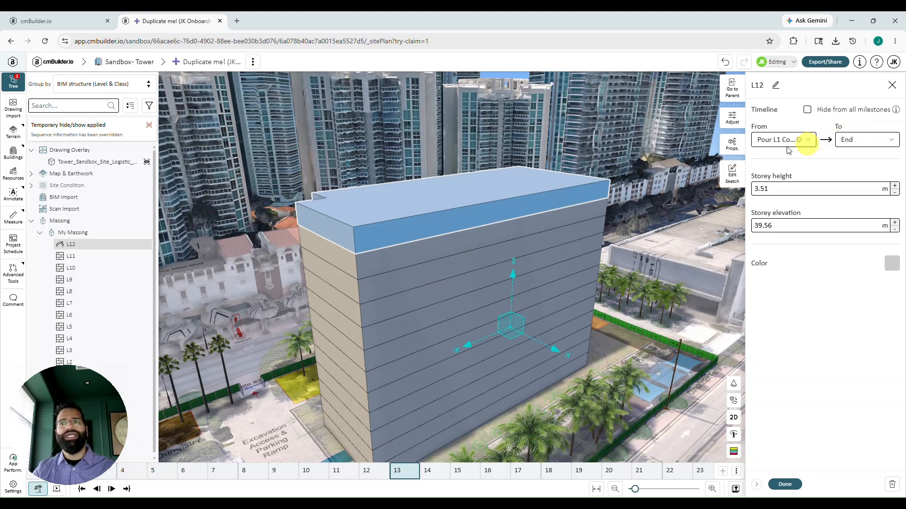
{"action": "left_click", "coordinate": [732, 177]}
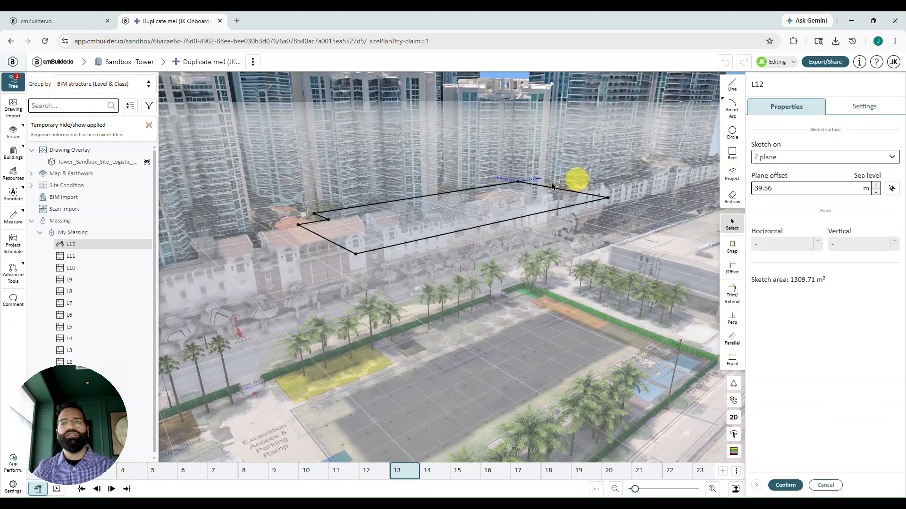
{"action": "left_click", "coordinate": [733, 418]}
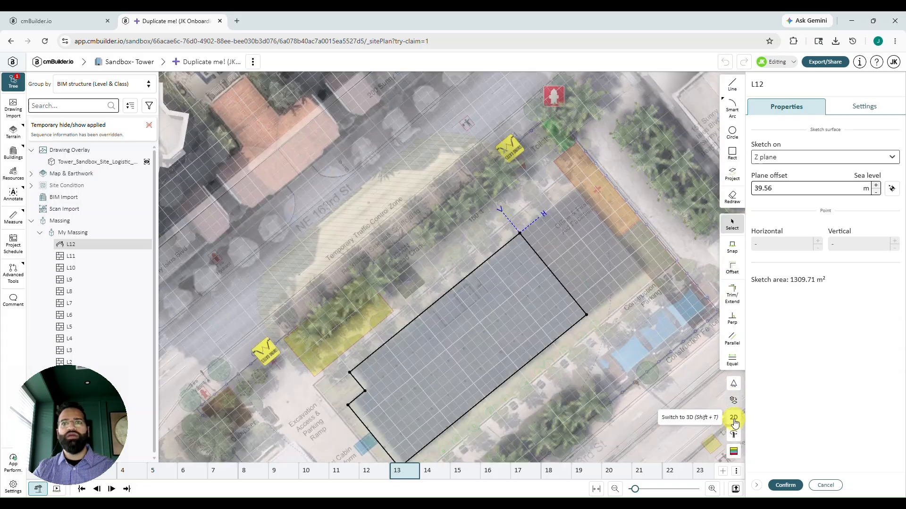
{"action": "left_click", "coordinate": [733, 384]}
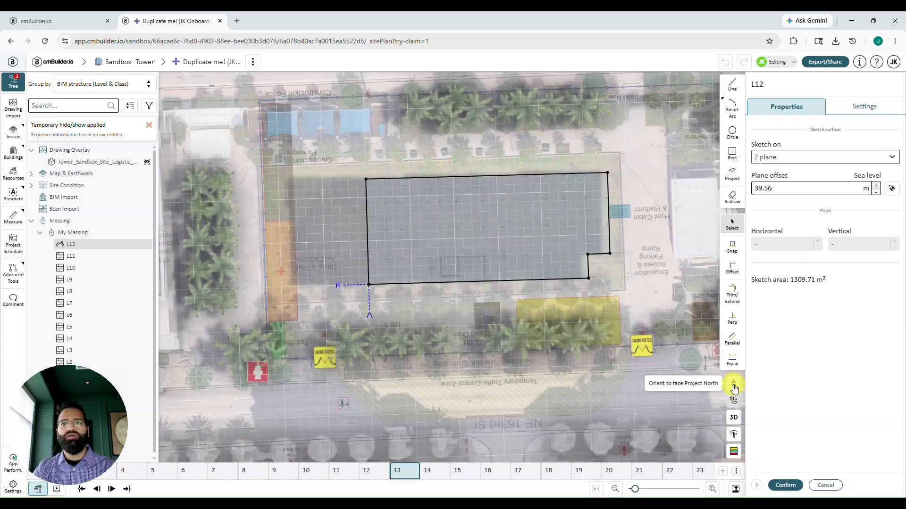
{"action": "left_click", "coordinate": [733, 385]}
{"action": "scroll", "coordinate": [590, 361], "scroll_direction": "up", "scroll_amount": 5}
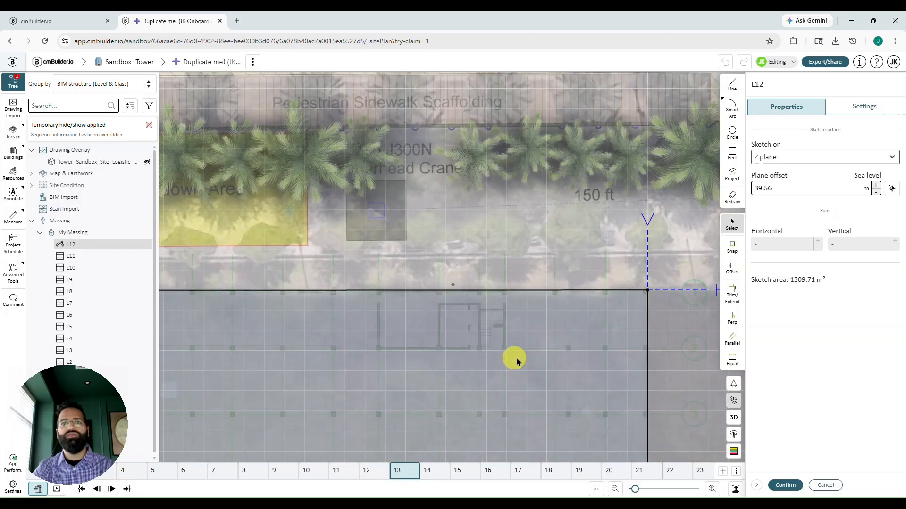
{"action": "middle_click_drag", "start_coordinate": [588, 254], "coordinate": [603, 234]}
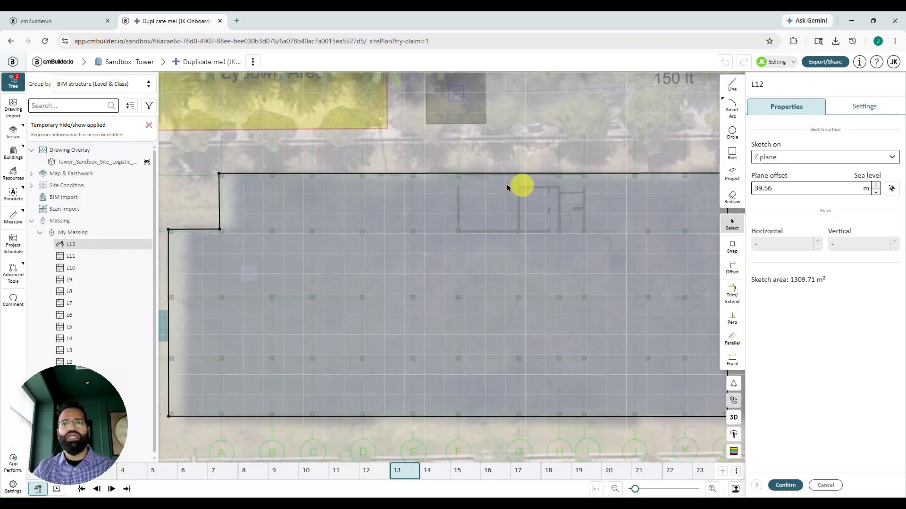
{"action": "scroll", "coordinate": [491, 239], "scroll_direction": "down", "scroll_amount": 1}
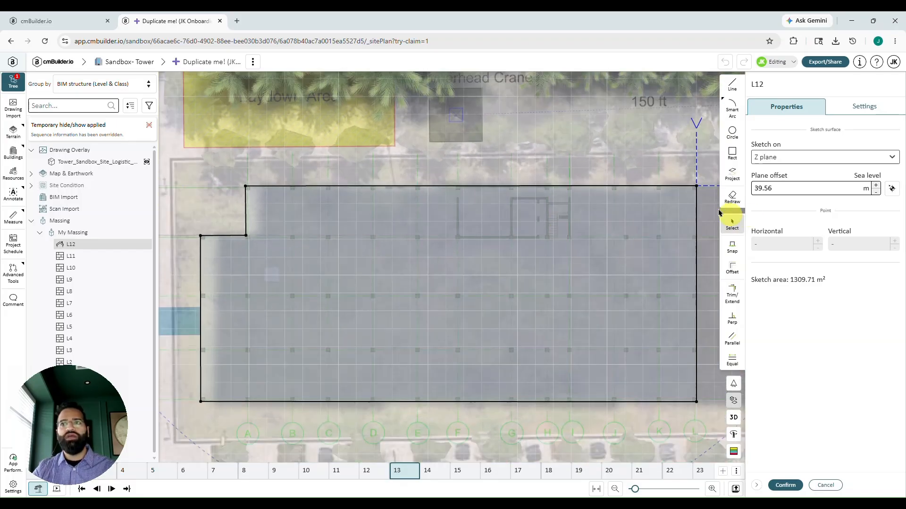
Redraw L12 as a rectangle of about 163 m² around the stair core, from gridlines F and 1 to I and 3, and confirm the sketch.
{"action": "left_click", "coordinate": [733, 205]}
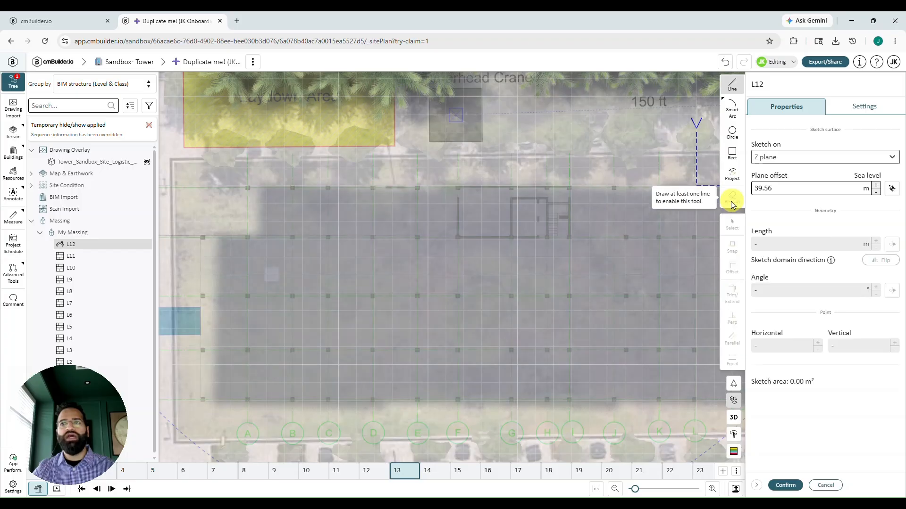
{"action": "left_click", "coordinate": [732, 152]}
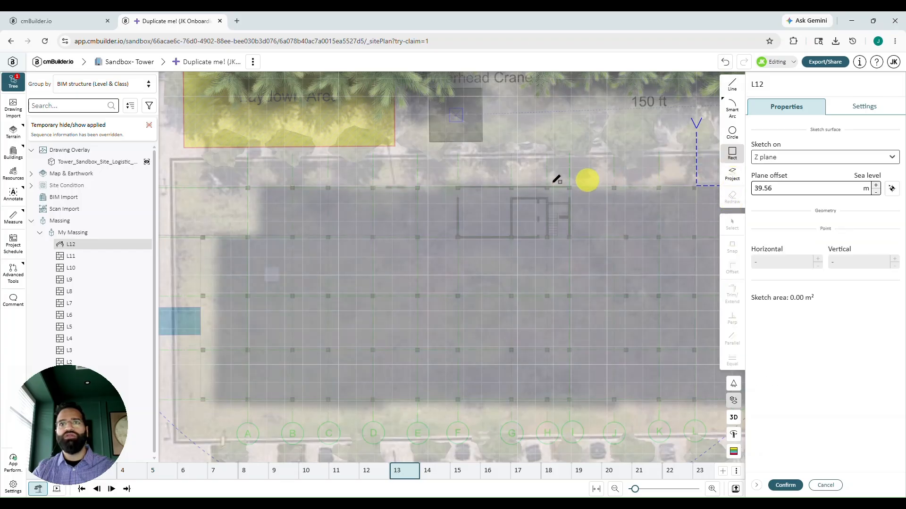
{"action": "left_click", "coordinate": [454, 188]}
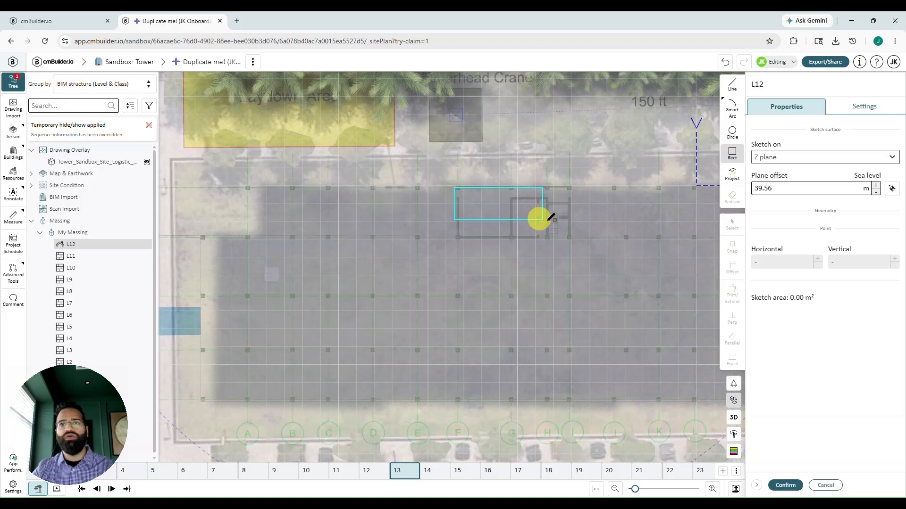
{"action": "left_click", "coordinate": [571, 299]}
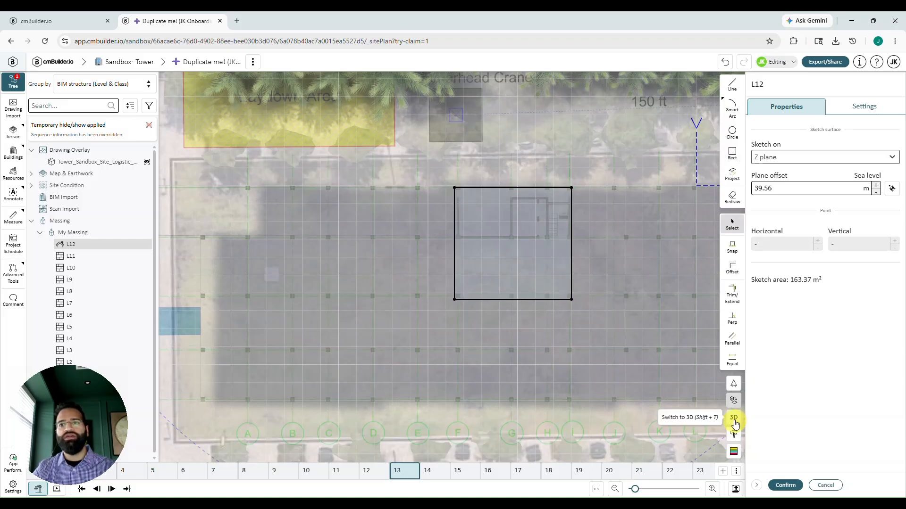
{"action": "left_click", "coordinate": [734, 419]}
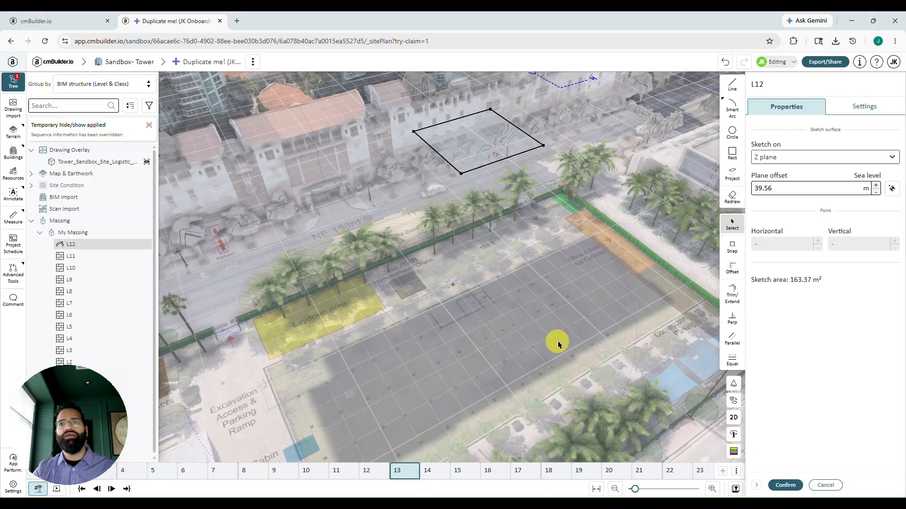
{"action": "left_click", "coordinate": [792, 488]}
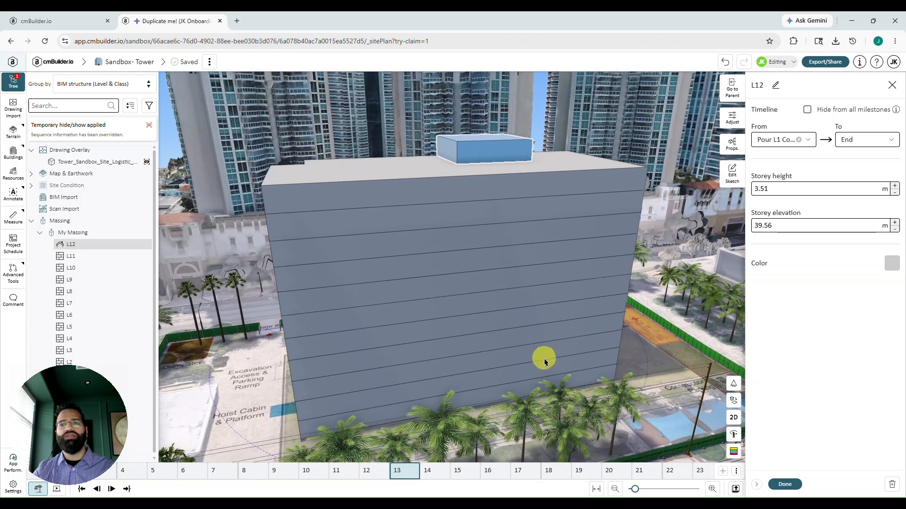
Set L12's storey height to 5.00 m and finish editing the storey.
{"action": "left_click", "coordinate": [758, 189]}
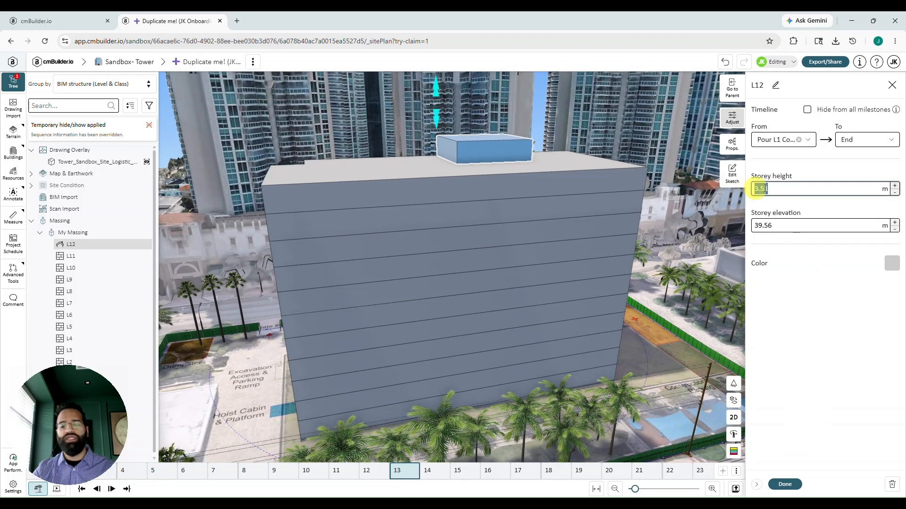
{"action": "type", "text": "5.00"}
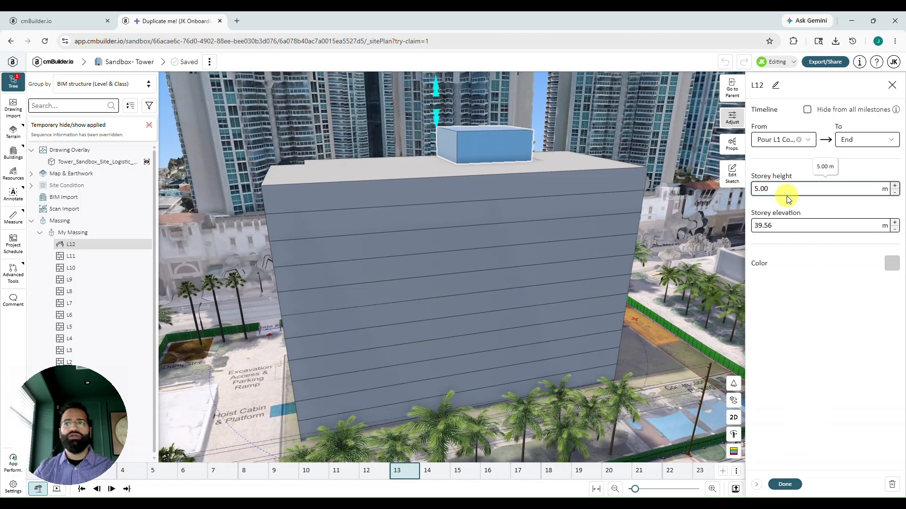
{"action": "left_click_drag", "start_coordinate": [598, 193], "coordinate": [630, 205]}
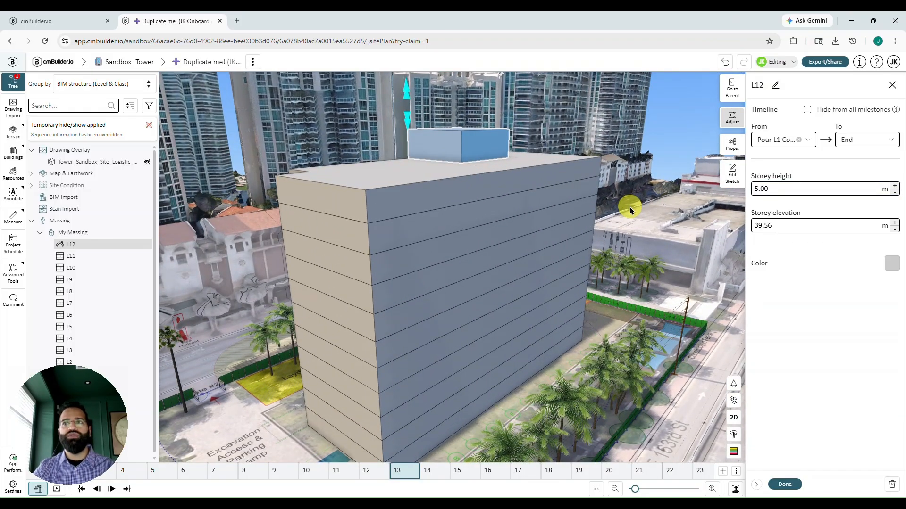
{"action": "left_click", "coordinate": [783, 485]}
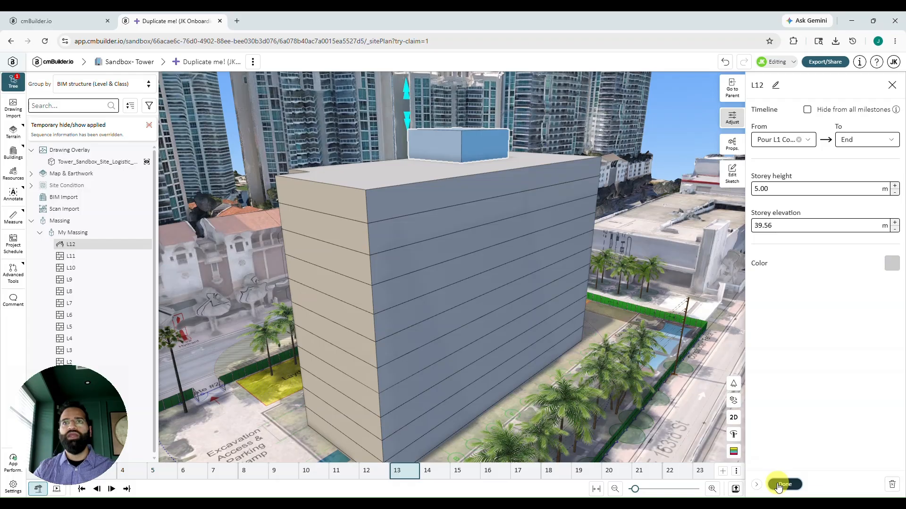
Hide storeys L2, L4, L6, L8 and L10 of My Massing from all milestones in one multi-storey edit.
{"action": "left_click_drag", "start_coordinate": [568, 198], "coordinate": [679, 236]}
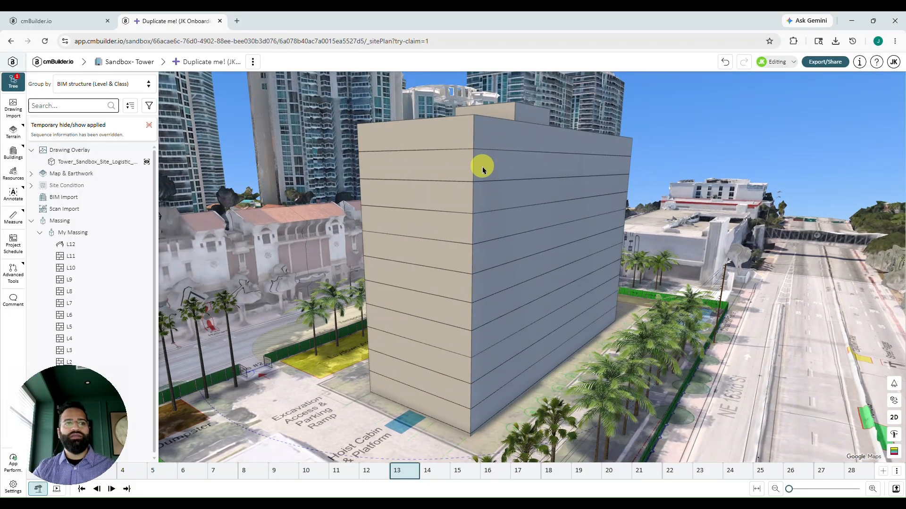
{"action": "left_click", "coordinate": [475, 397]}
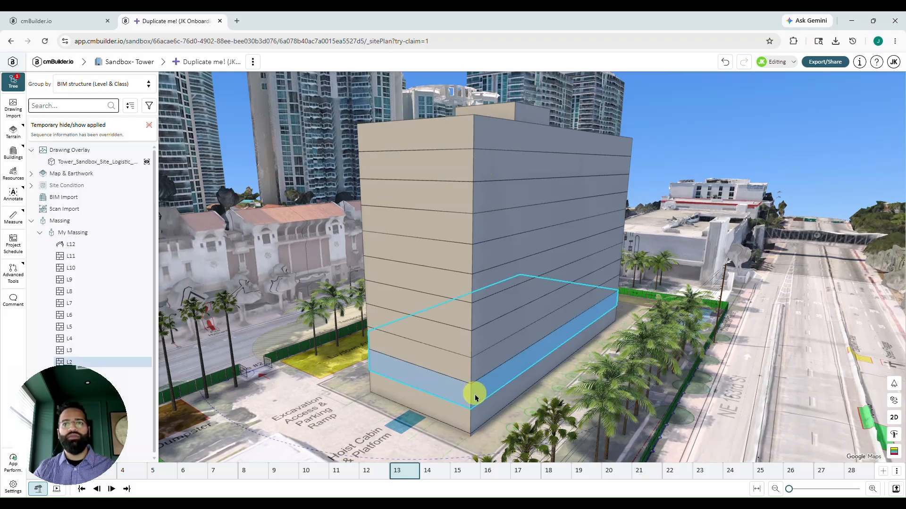
{"action": "left_click", "coordinate": [481, 335], "text": "ctrl"}
{"action": "left_click", "coordinate": [488, 283], "text": "ctrl"}
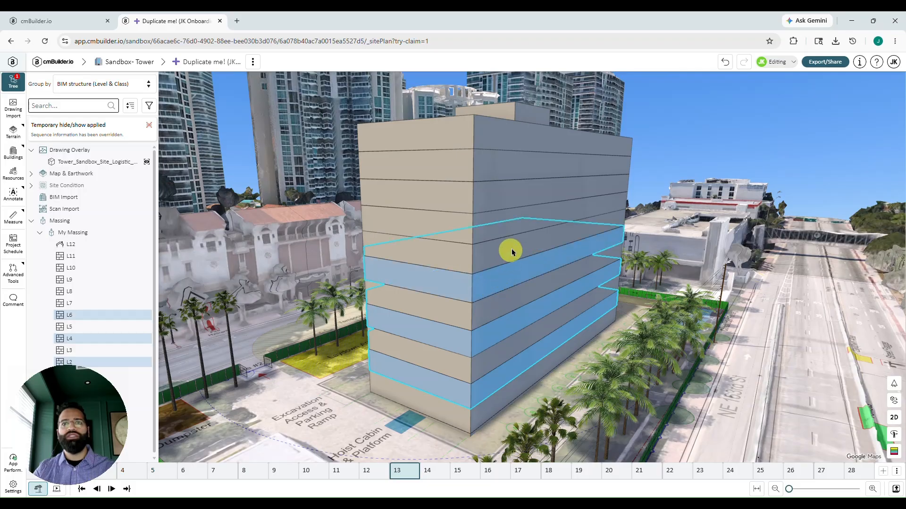
{"action": "left_click", "coordinate": [522, 212], "text": "ctrl"}
{"action": "left_click", "coordinate": [509, 166], "text": "ctrl"}
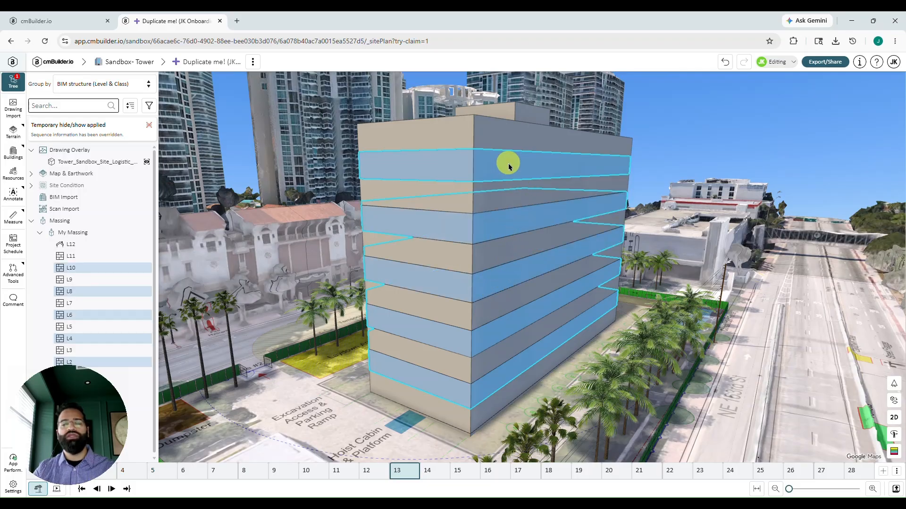
{"action": "right_click", "coordinate": [509, 166]}
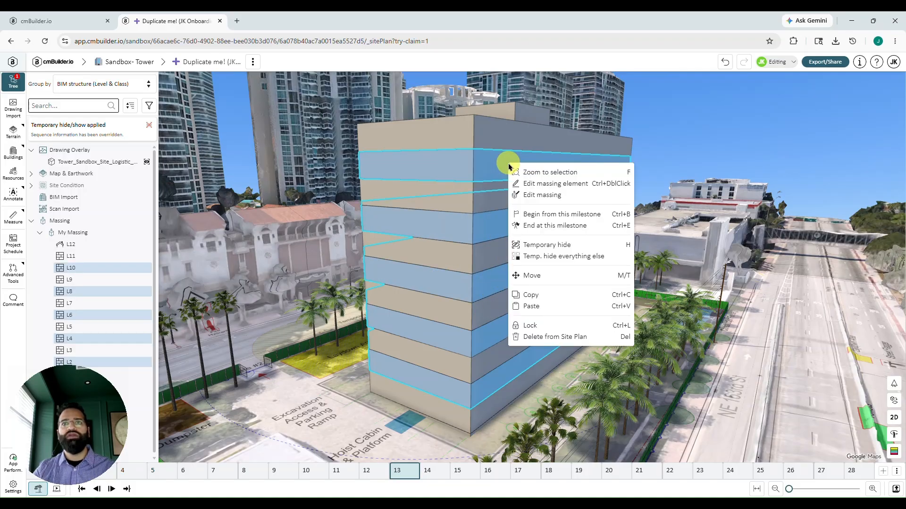
{"action": "left_click", "coordinate": [544, 183]}
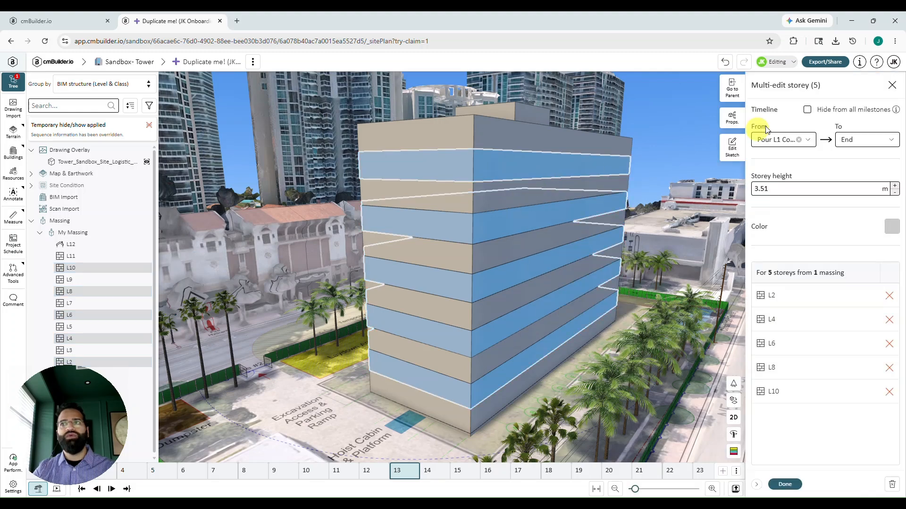
{"action": "left_click", "coordinate": [807, 110]}
{"action": "left_click", "coordinate": [785, 484]}
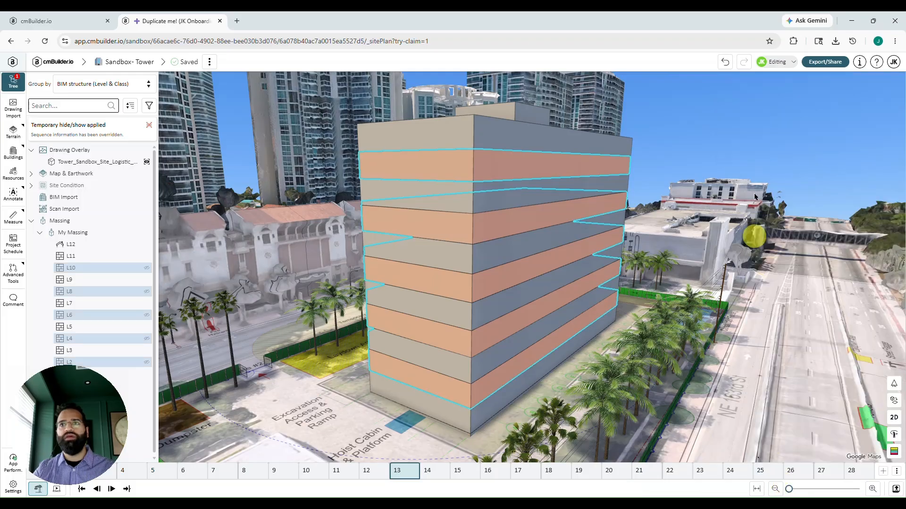
Set the storey height of L1, L3, L5, L7, L9 and L11 to 0.50 m in one multi-storey edit.
{"action": "left_click", "coordinate": [489, 391]}
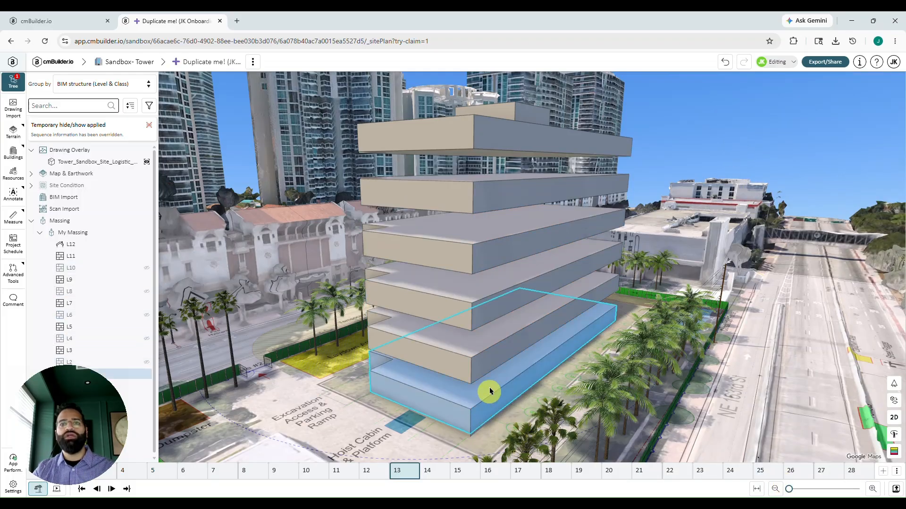
{"action": "left_click", "coordinate": [482, 363], "text": "shift"}
{"action": "left_click", "coordinate": [484, 287], "text": "shift"}
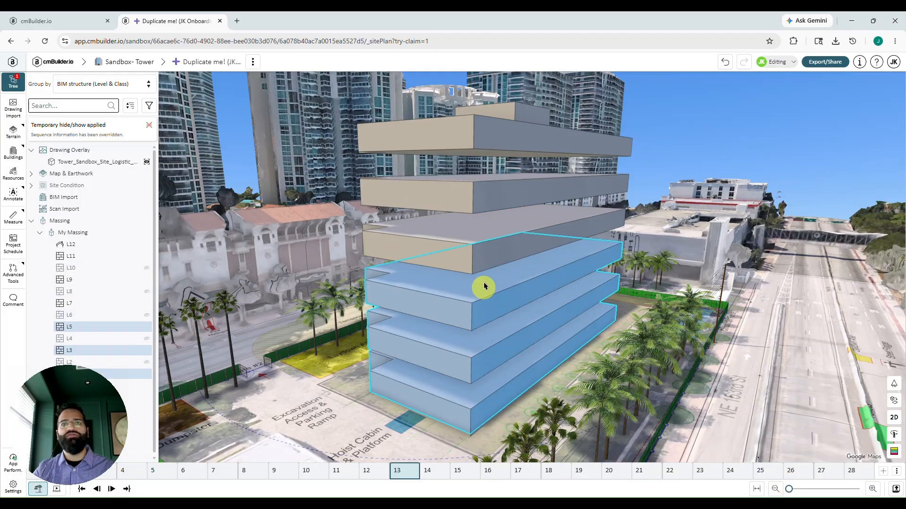
{"action": "left_click", "coordinate": [481, 255], "text": "shift"}
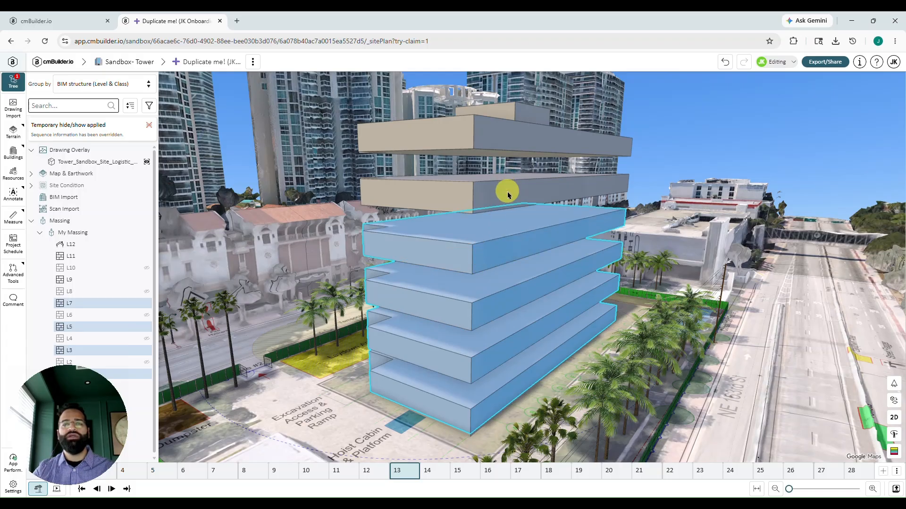
{"action": "left_click", "coordinate": [508, 195], "text": "shift"}
{"action": "left_click", "coordinate": [512, 144], "text": "shift"}
{"action": "right_click", "coordinate": [512, 147]}
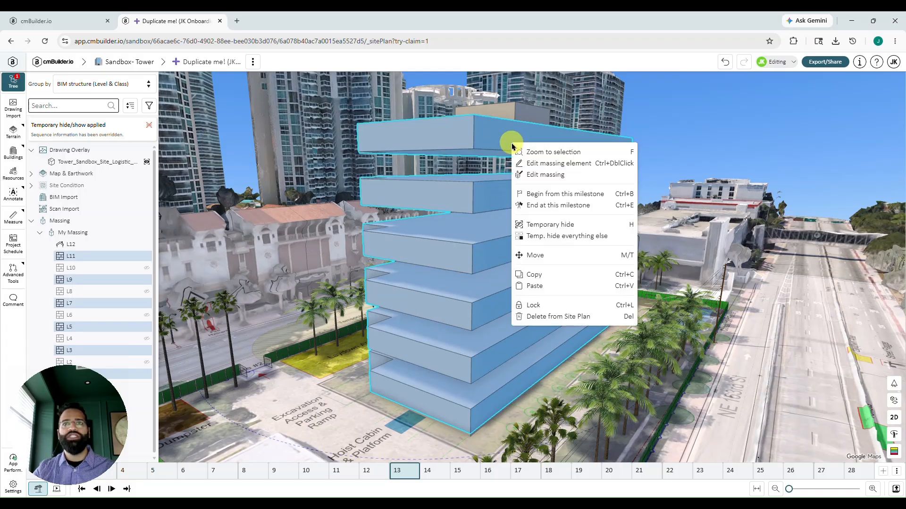
{"action": "left_click", "coordinate": [549, 165]}
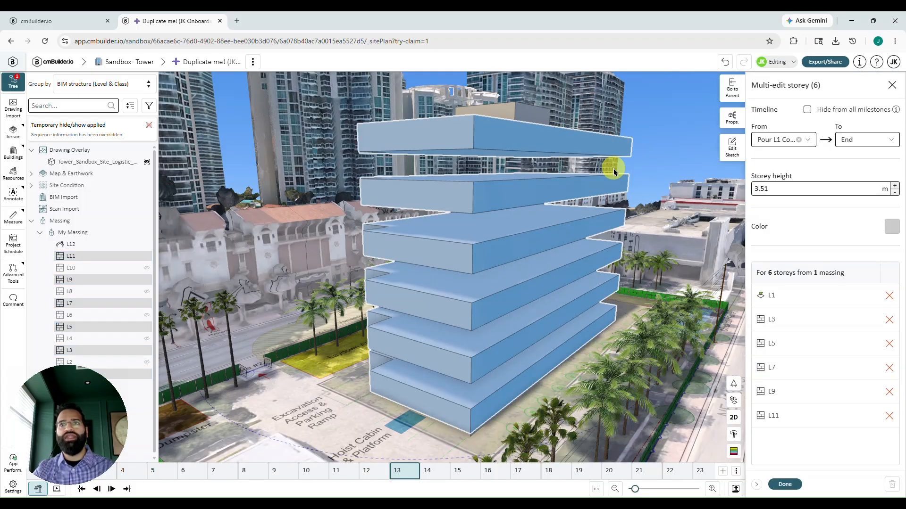
{"action": "double_click", "coordinate": [793, 186]}
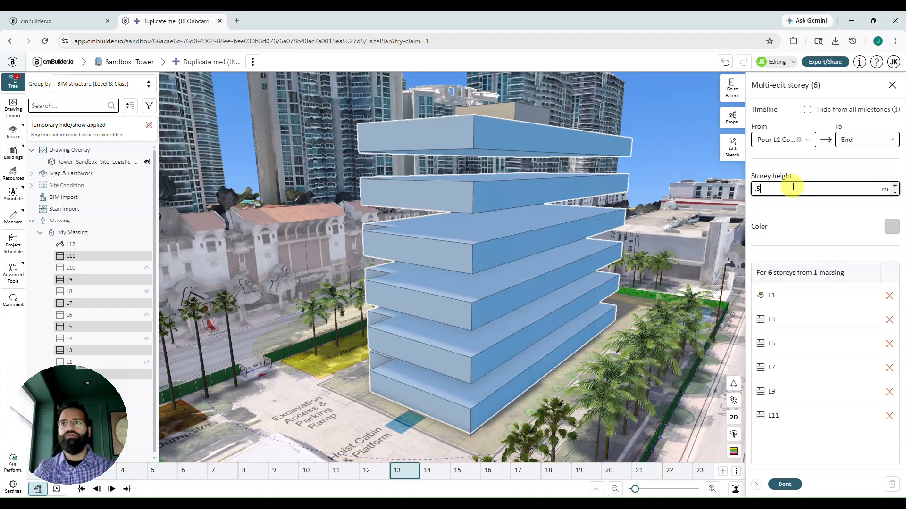
{"action": "type", "text": ".5"}
{"action": "key", "text": "Return"}
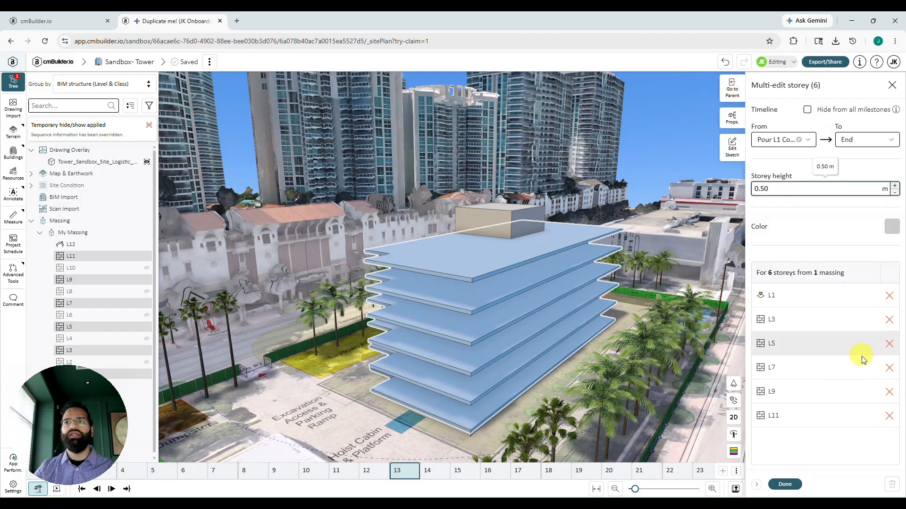
{"action": "left_click", "coordinate": [785, 485]}
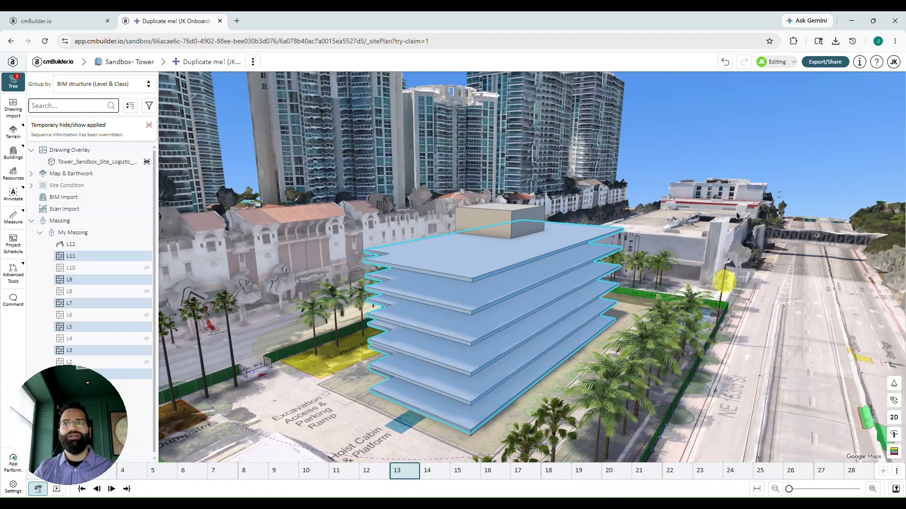
Clear the resource search and choose the Circular Steel Column from the structural building elements for placement.
{"action": "scroll", "coordinate": [643, 344], "scroll_direction": "up", "scroll_amount": 2}
{"action": "right_click_drag", "start_coordinate": [618, 370], "coordinate": [635, 337]}
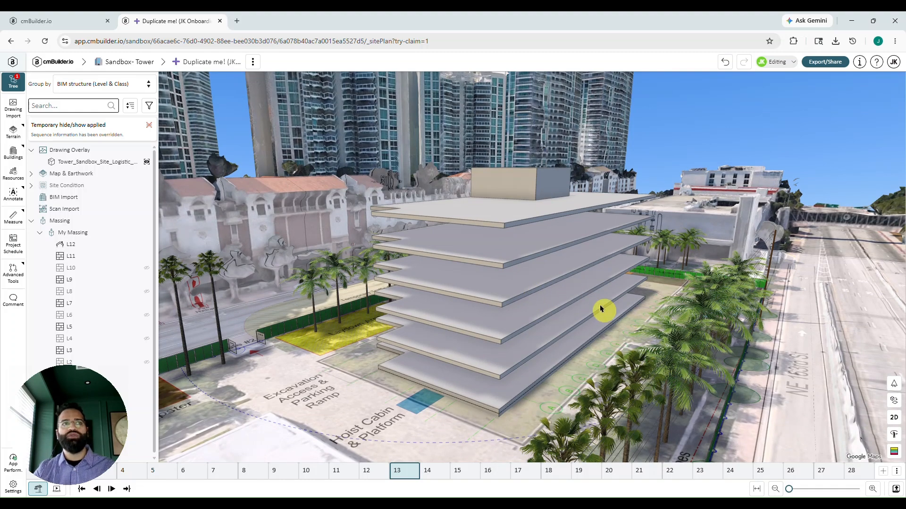
{"action": "left_click", "coordinate": [13, 173]}
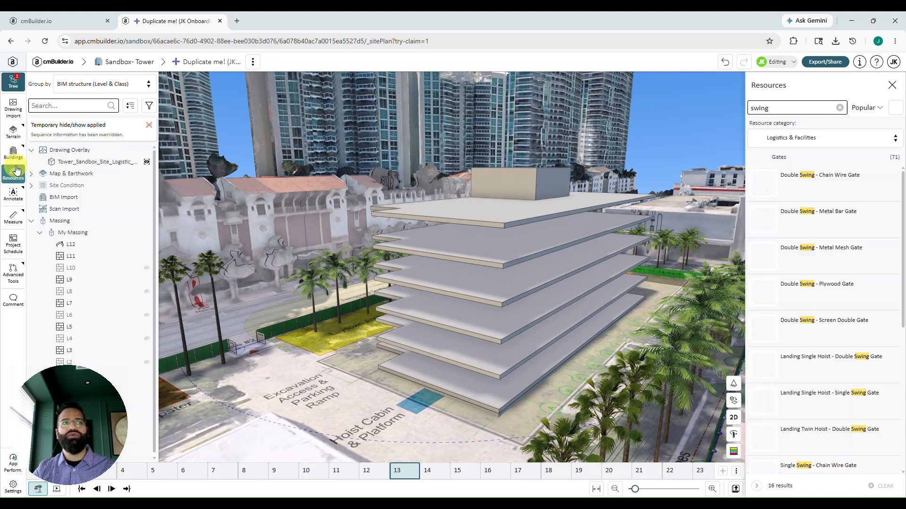
{"action": "left_click", "coordinate": [839, 108]}
{"action": "left_click", "coordinate": [805, 137]}
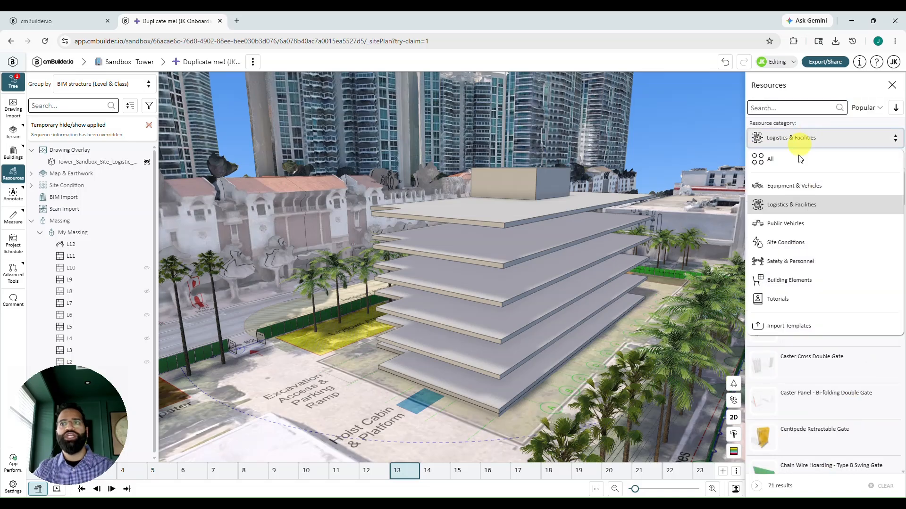
{"action": "left_click", "coordinate": [783, 283]}
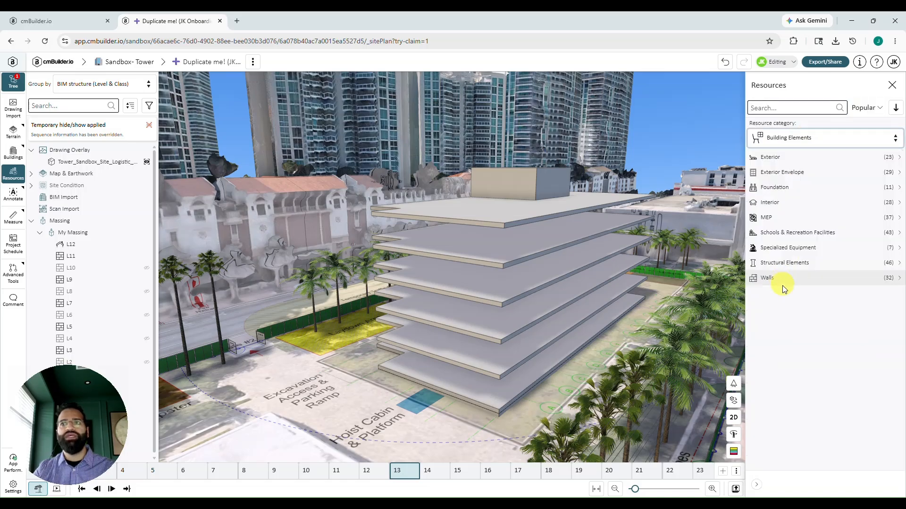
{"action": "left_click", "coordinate": [787, 263]}
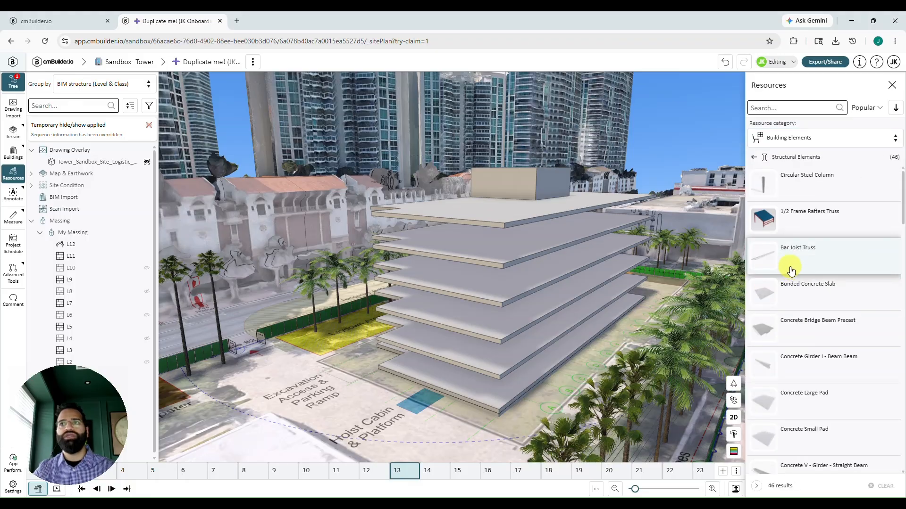
{"action": "left_click", "coordinate": [805, 190]}
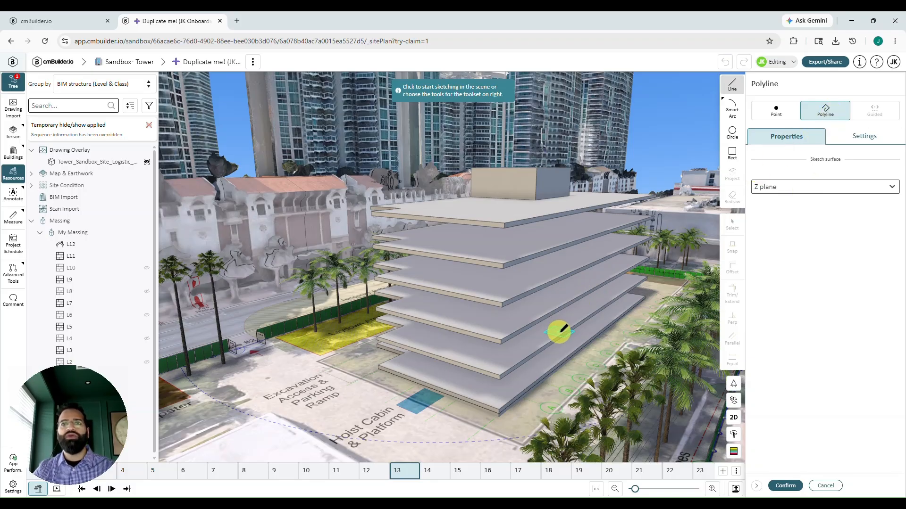
Start the column sketch on top of the L9 slab and project that slab's outline onto the sketch plane.
{"action": "left_click", "coordinate": [500, 251]}
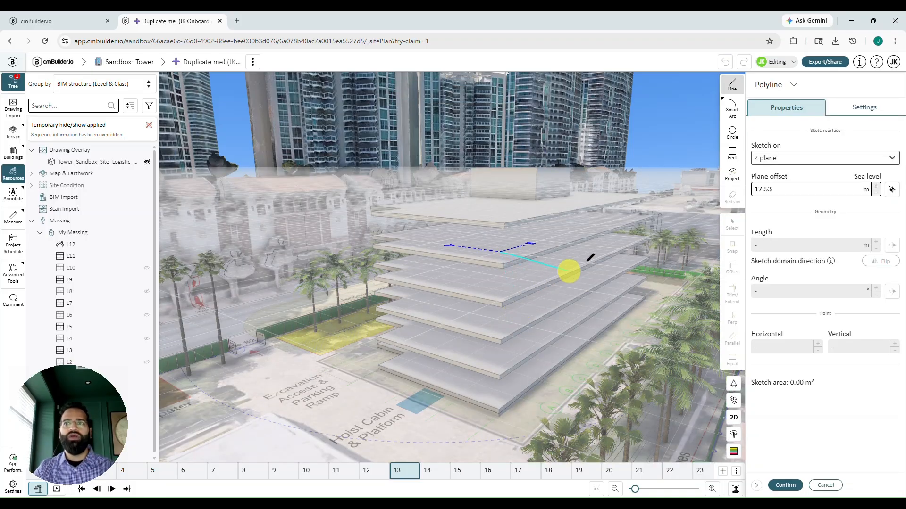
{"action": "left_click", "coordinate": [734, 180]}
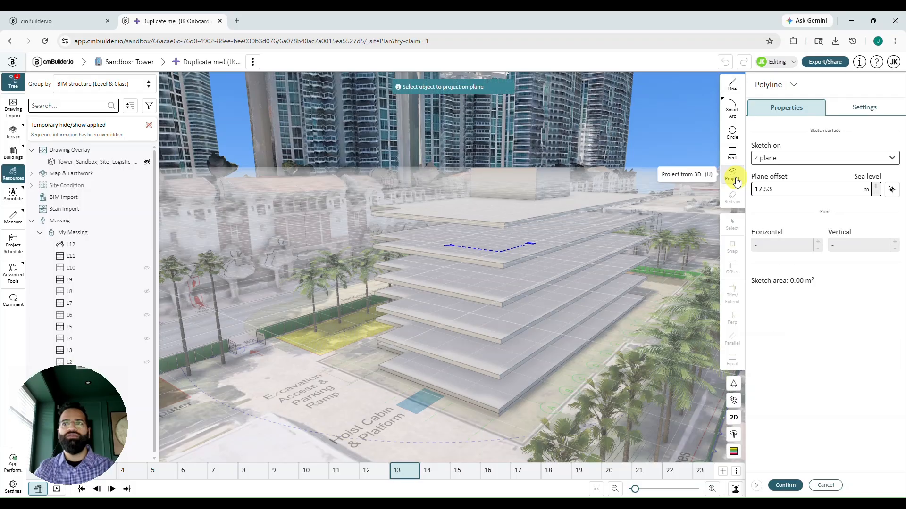
{"action": "left_click", "coordinate": [598, 224]}
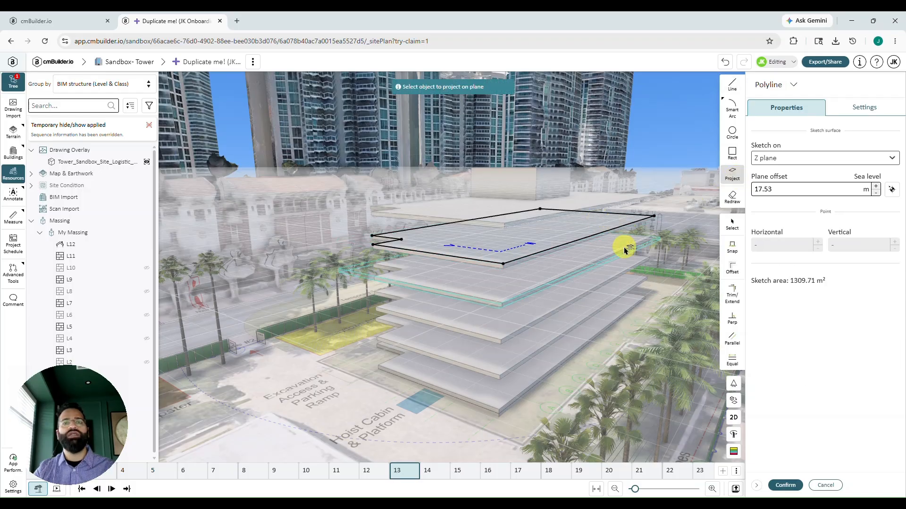
{"action": "scroll", "coordinate": [624, 247], "scroll_direction": "up", "scroll_amount": 5}
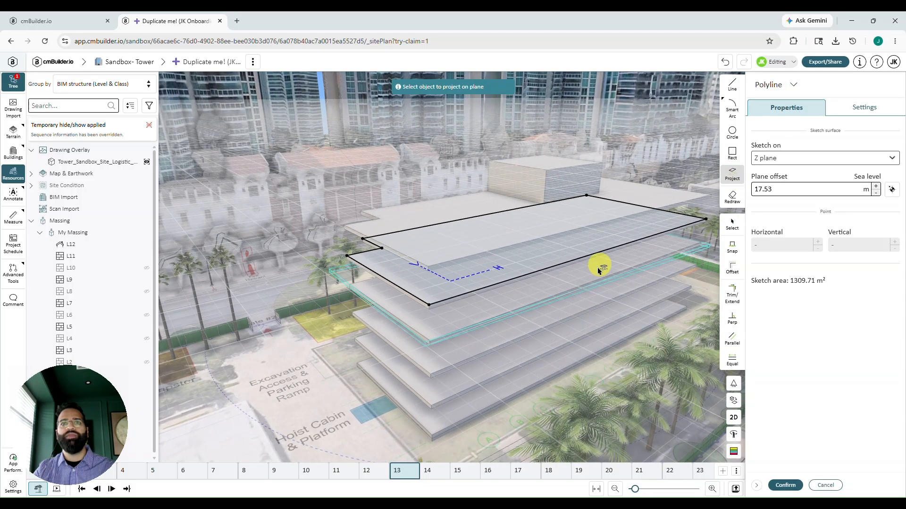
{"action": "scroll", "coordinate": [594, 274], "scroll_direction": "up", "scroll_amount": 1}
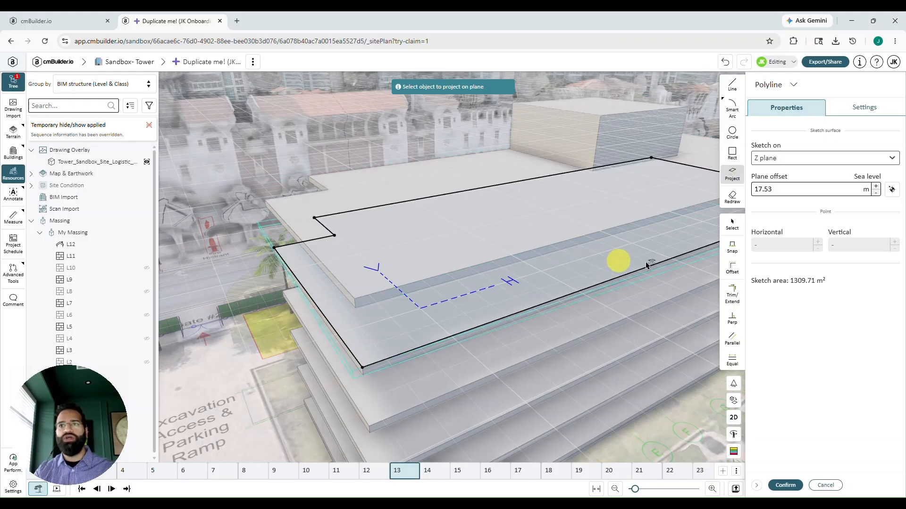
Offset the projected slab outline inward by -0.5 m without keeping the original line, and confirm the column sketch.
{"action": "left_click", "coordinate": [732, 268]}
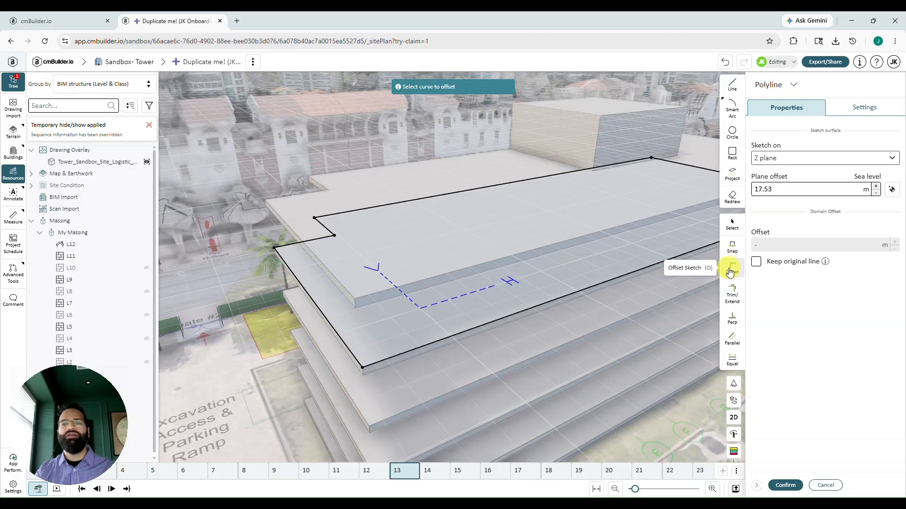
{"action": "left_click", "coordinate": [603, 284]}
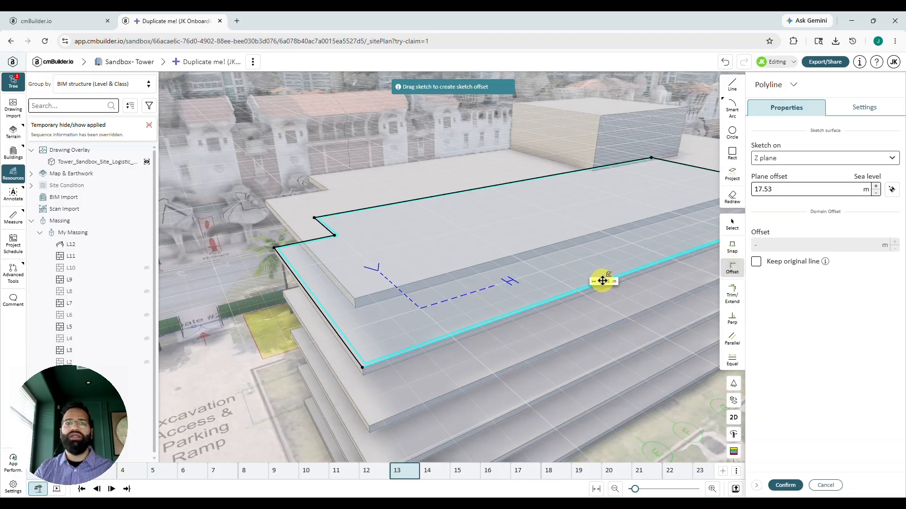
{"action": "left_click_drag", "start_coordinate": [603, 281], "coordinate": [600, 280]}
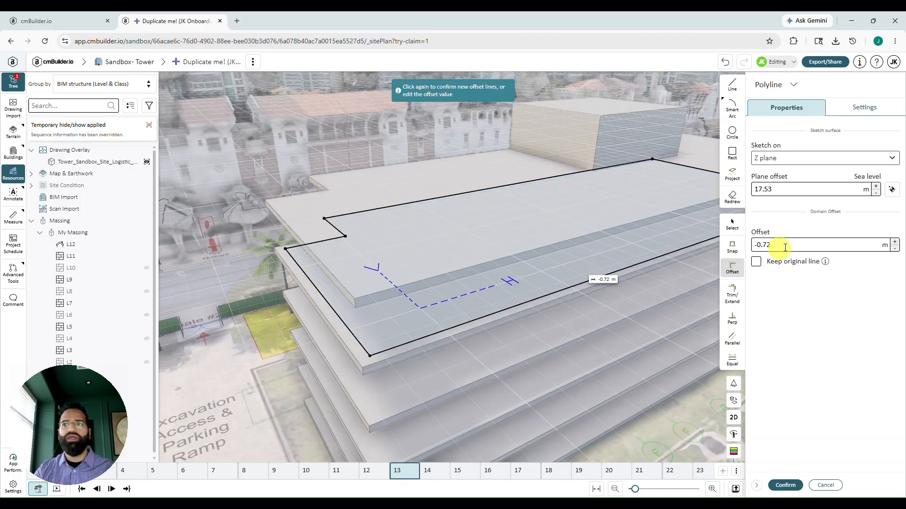
{"action": "double_click", "coordinate": [768, 245]}
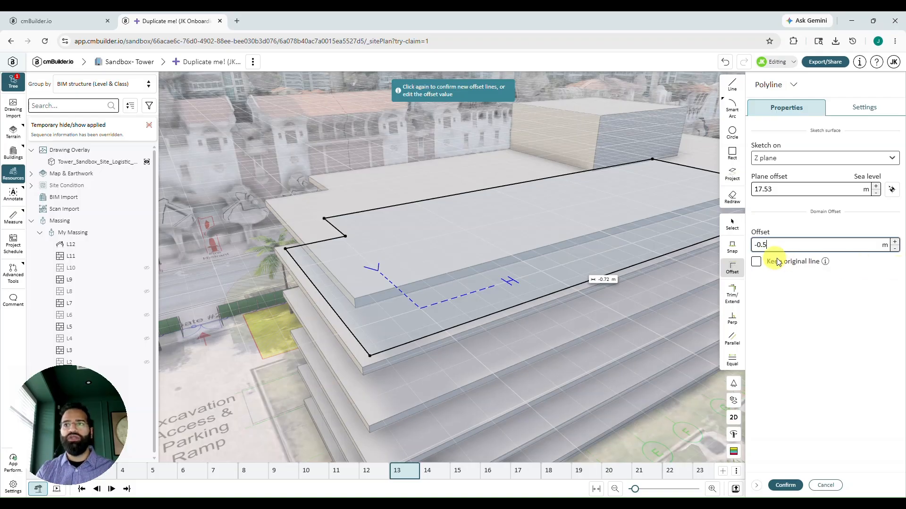
{"action": "key", "text": "Return"}
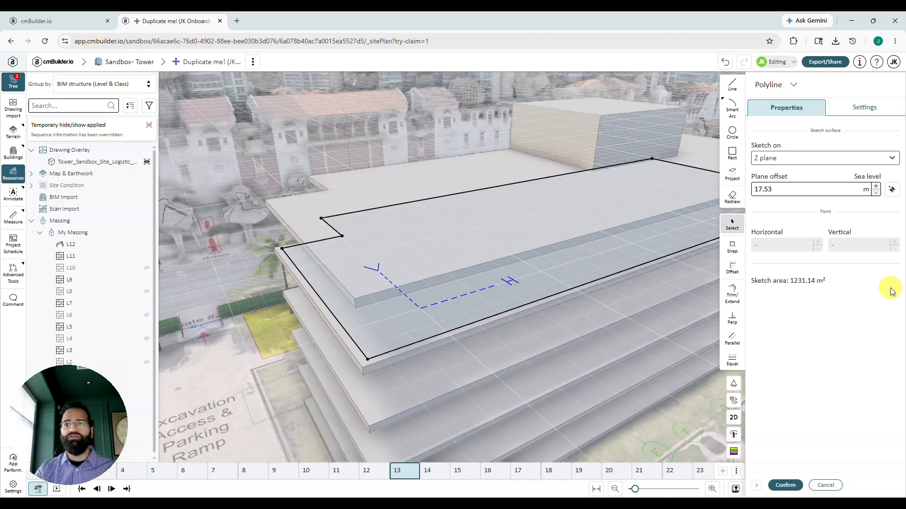
{"action": "left_click", "coordinate": [785, 486]}
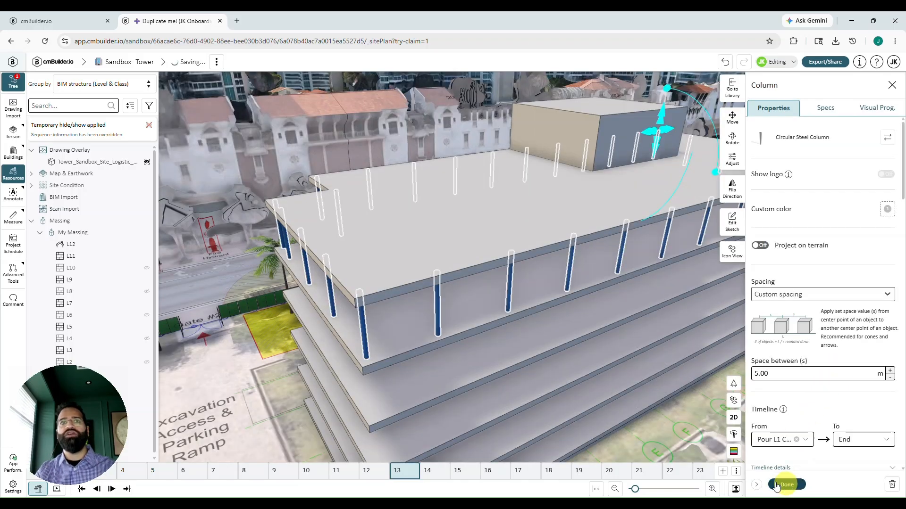
Adjust the new circular steel columns around the slab perimeter to a radius of 0.40 m.
{"action": "left_click_drag", "start_coordinate": [542, 394], "coordinate": [585, 343]}
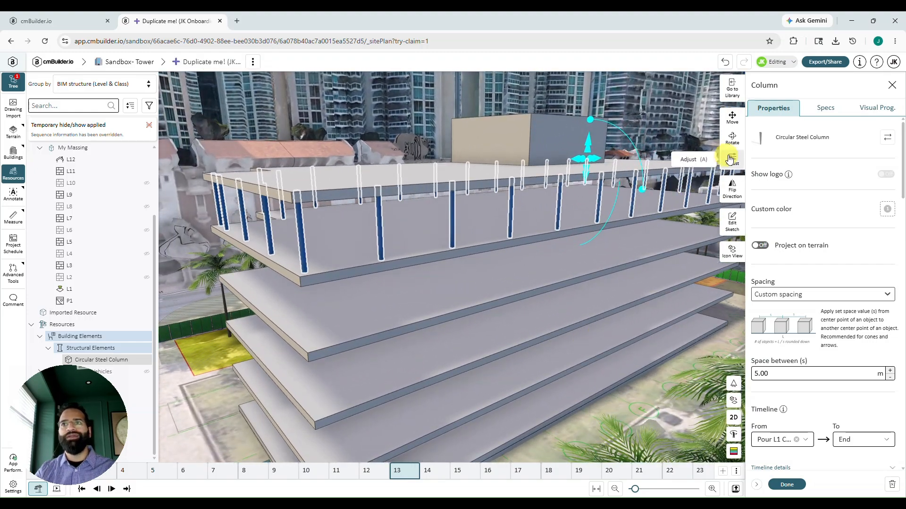
{"action": "left_click", "coordinate": [731, 158]}
{"action": "left_click_drag", "start_coordinate": [590, 141], "coordinate": [595, 147]}
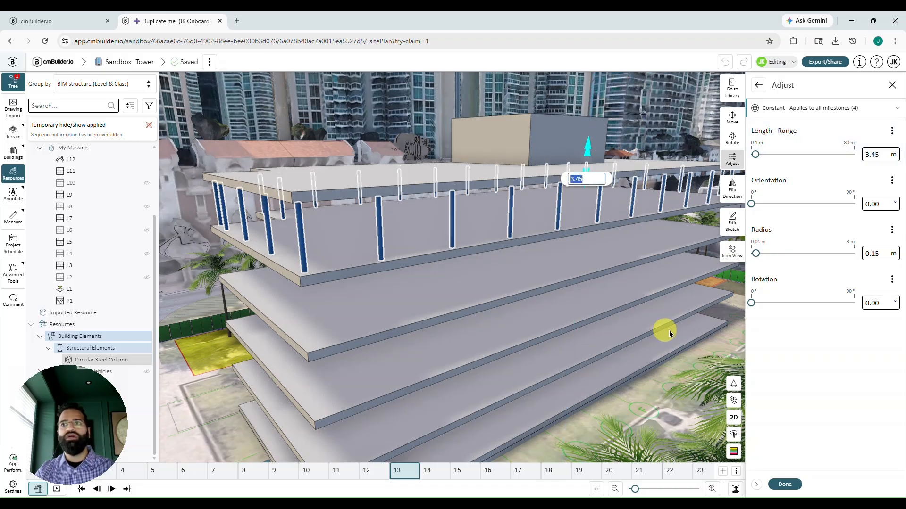
{"action": "left_click", "coordinate": [870, 254]}
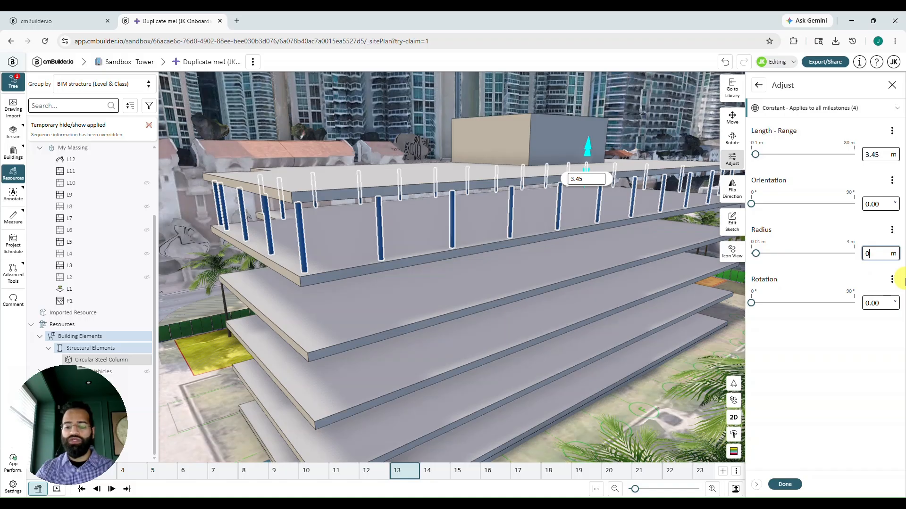
{"action": "type", "text": "0.40"}
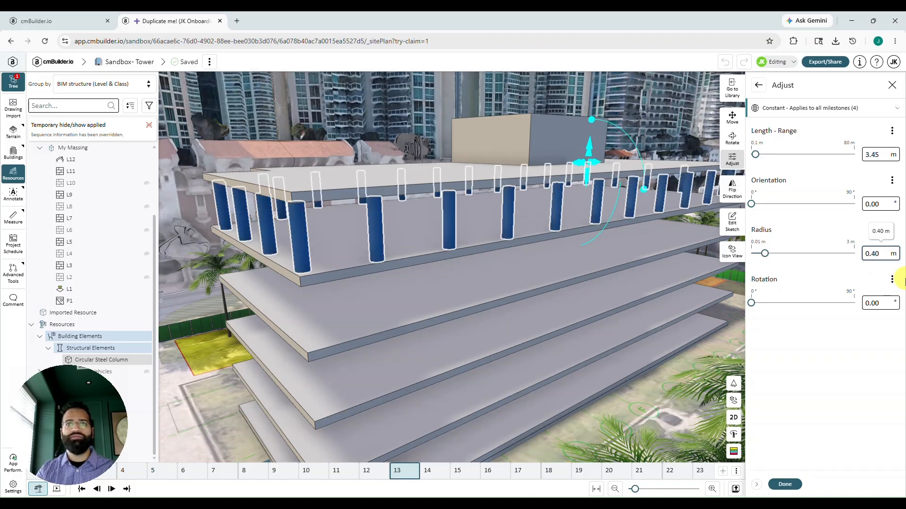
{"action": "left_click", "coordinate": [786, 484]}
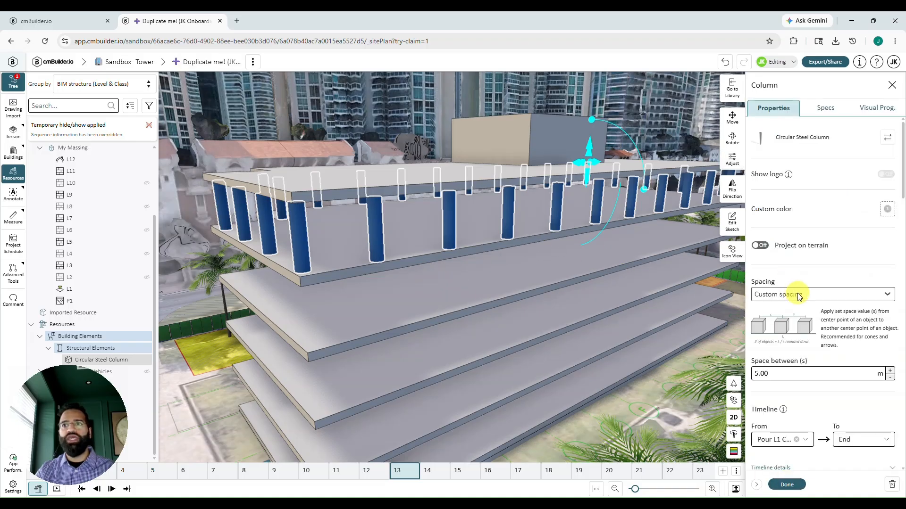
Keep custom spacing for the circular steel columns, set the space between them to 6.00 m, and finish the column edit.
{"action": "left_click", "coordinate": [797, 294]}
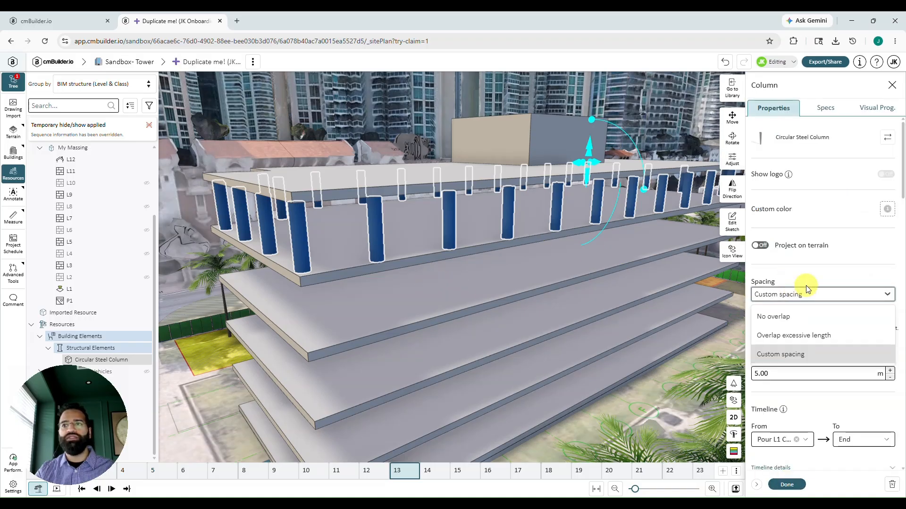
{"action": "left_click", "coordinate": [806, 285]}
{"action": "left_click_drag", "start_coordinate": [794, 374], "coordinate": [748, 375]}
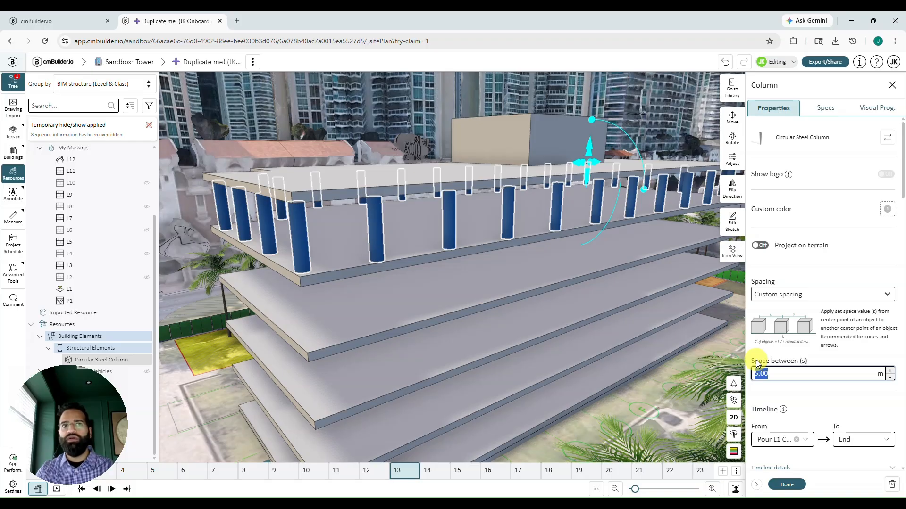
{"action": "type", "text": "6"}
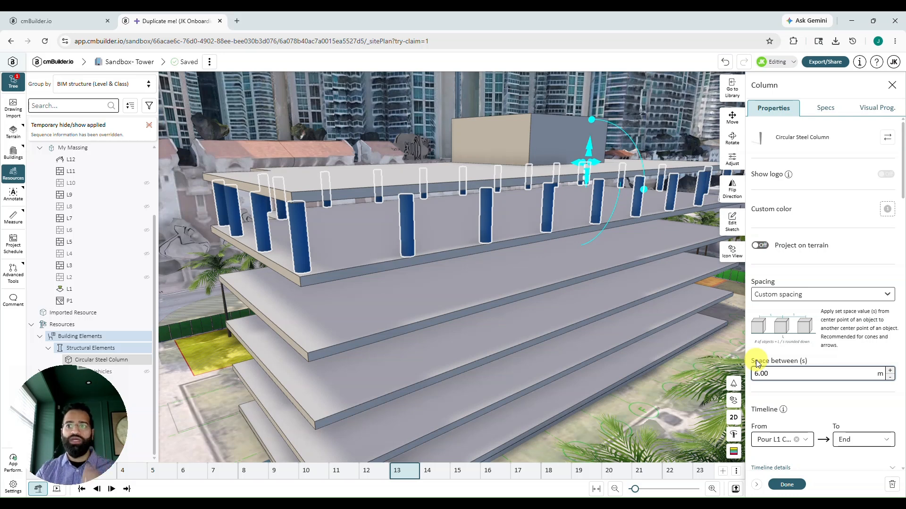
{"action": "left_click", "coordinate": [785, 485]}
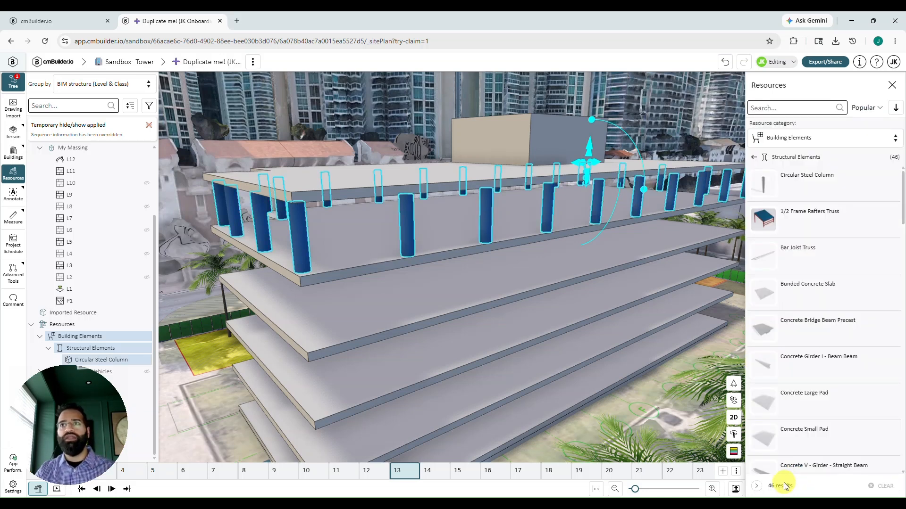
Choose the Horizontal Window from the exterior envelope building elements for placement.
{"action": "left_click", "coordinate": [753, 160]}
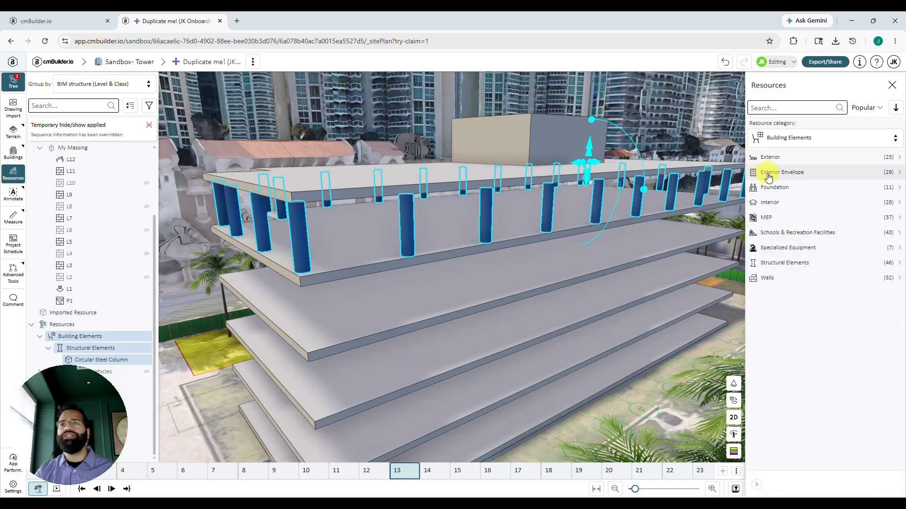
{"action": "left_click", "coordinate": [768, 175]}
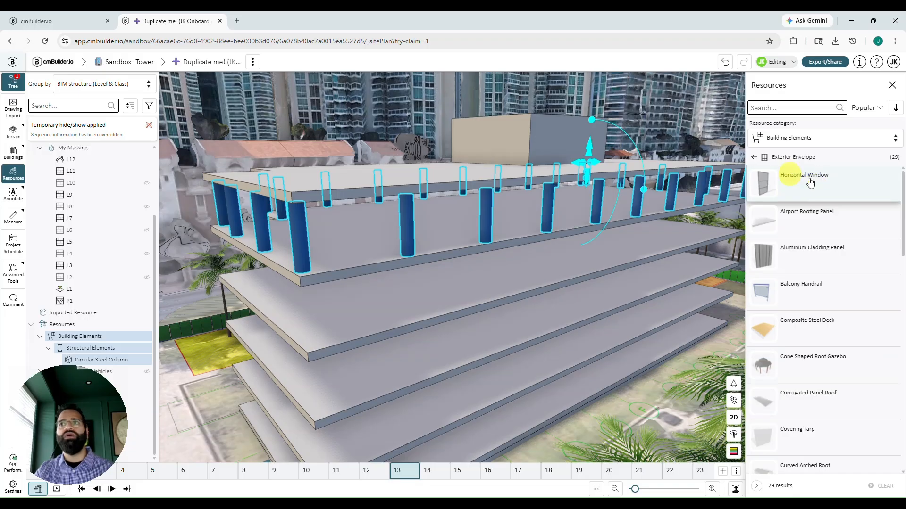
{"action": "left_click", "coordinate": [816, 181]}
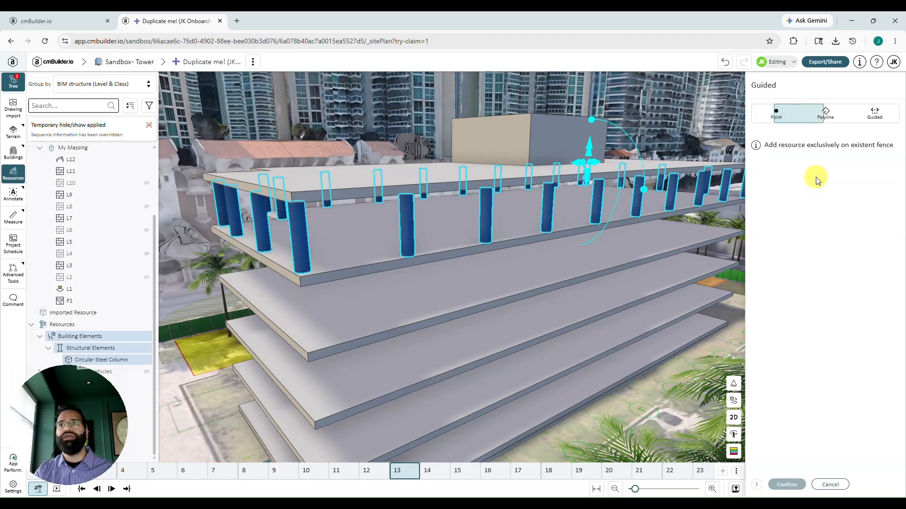
Place horizontal windows along a polyline projected from the outline of the floor slab beneath the columns.
{"action": "left_click", "coordinate": [826, 122]}
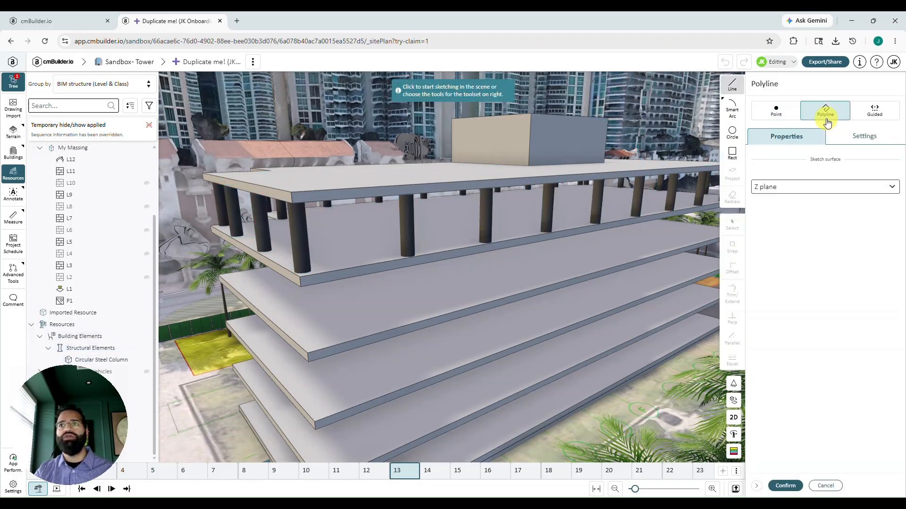
{"action": "left_click", "coordinate": [366, 244]}
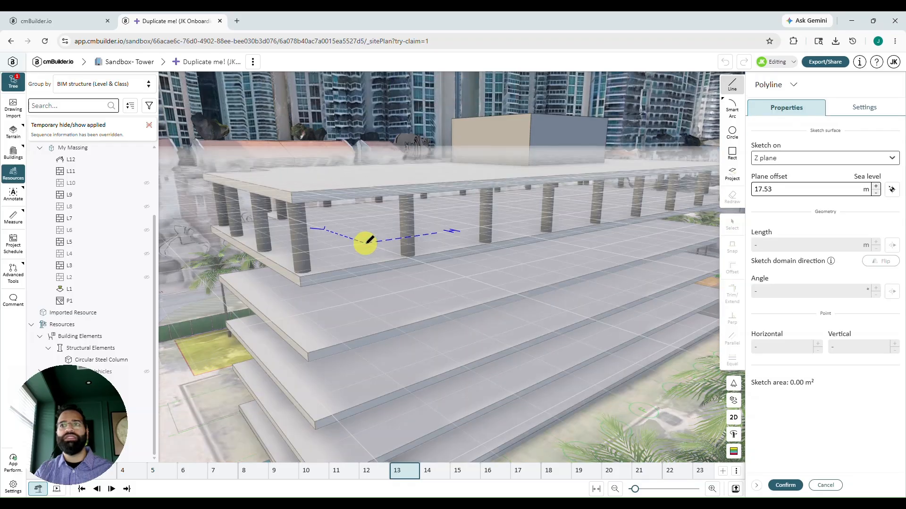
{"action": "left_click", "coordinate": [731, 178]}
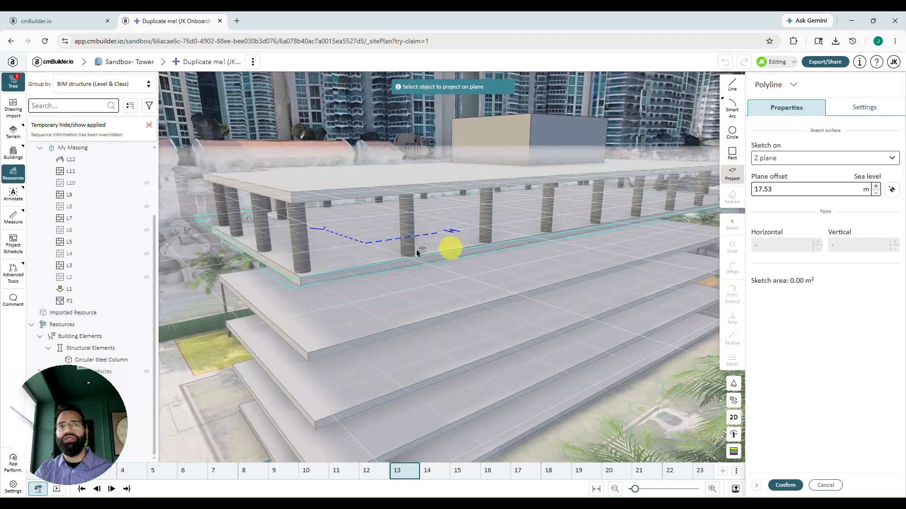
{"action": "left_click", "coordinate": [363, 240]}
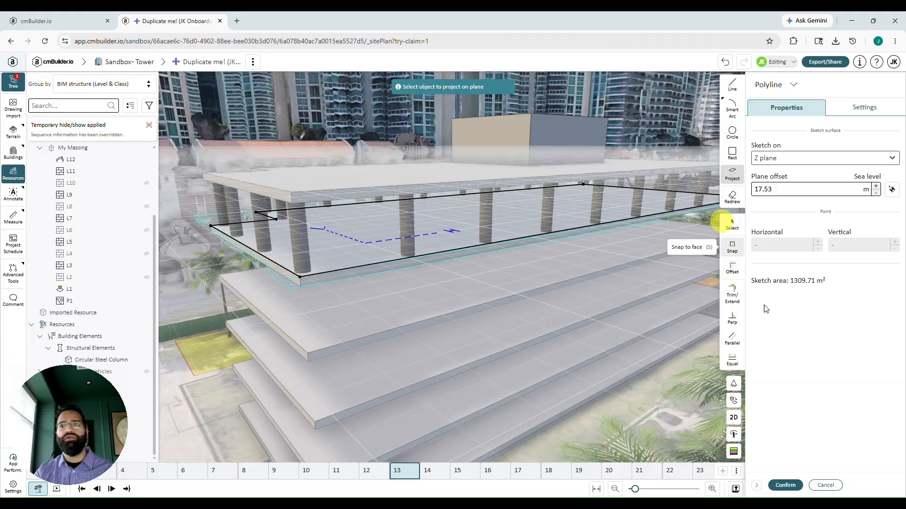
{"action": "left_click", "coordinate": [776, 486]}
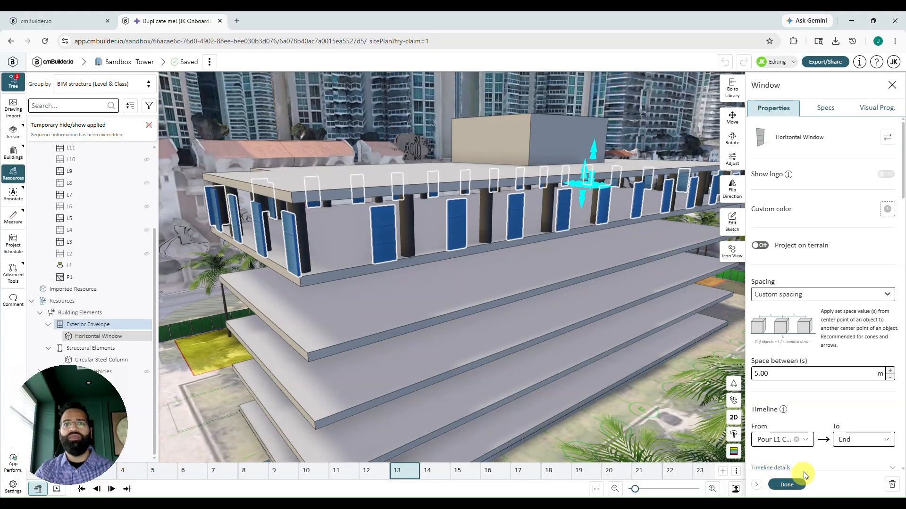
Set the windows' spacing to Overlap excessive length and their height to 4.3 m.
{"action": "left_click", "coordinate": [781, 296]}
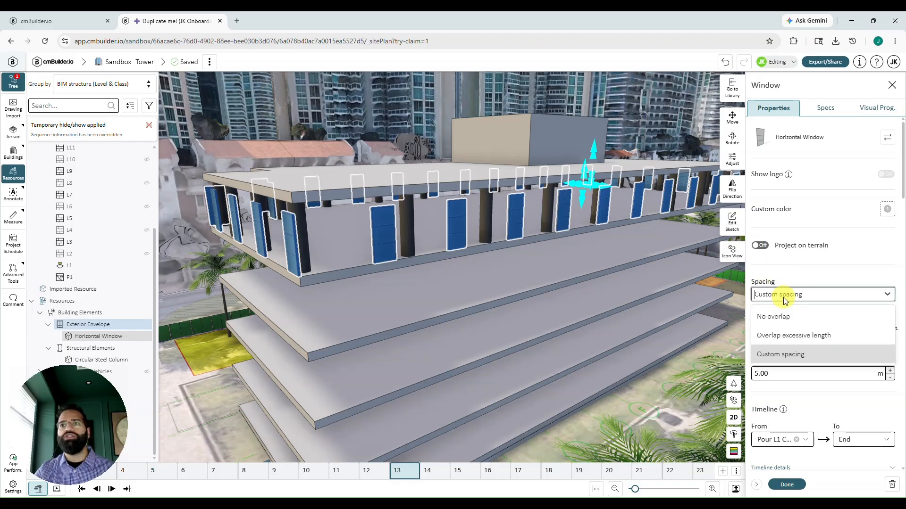
{"action": "left_click", "coordinate": [780, 335]}
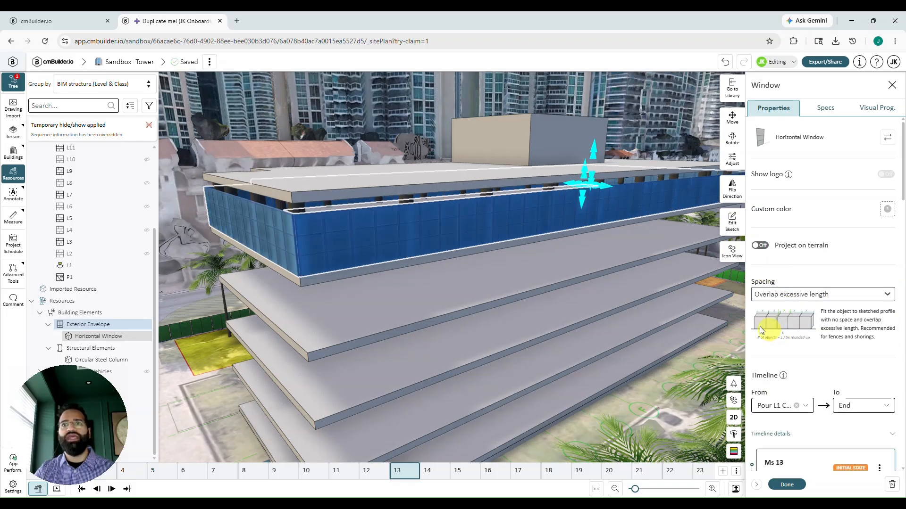
{"action": "left_click", "coordinate": [732, 159]}
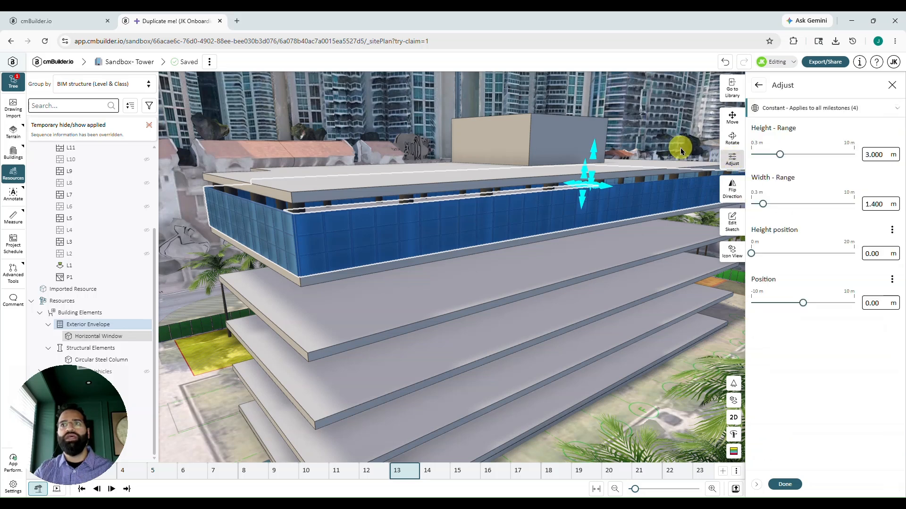
{"action": "left_click_drag", "start_coordinate": [778, 154], "coordinate": [791, 158]}
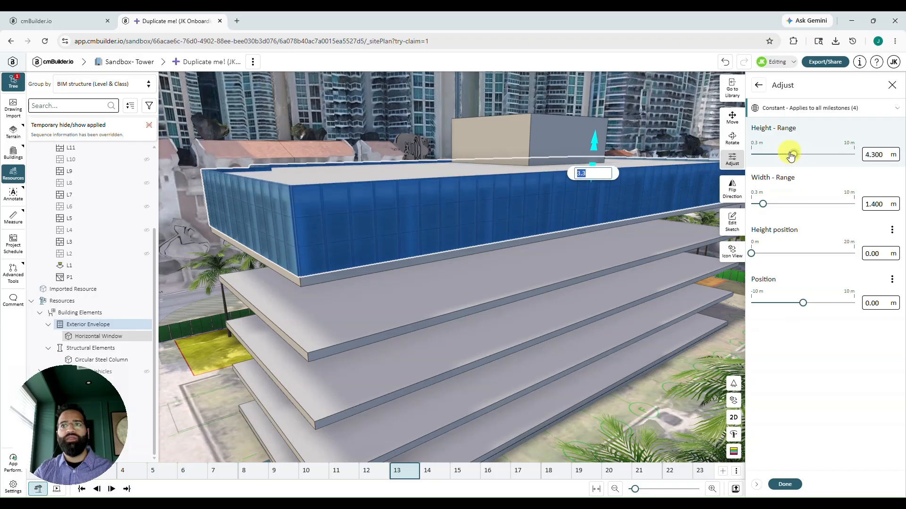
{"action": "left_click", "coordinate": [779, 486]}
{"action": "left_click", "coordinate": [778, 485]}
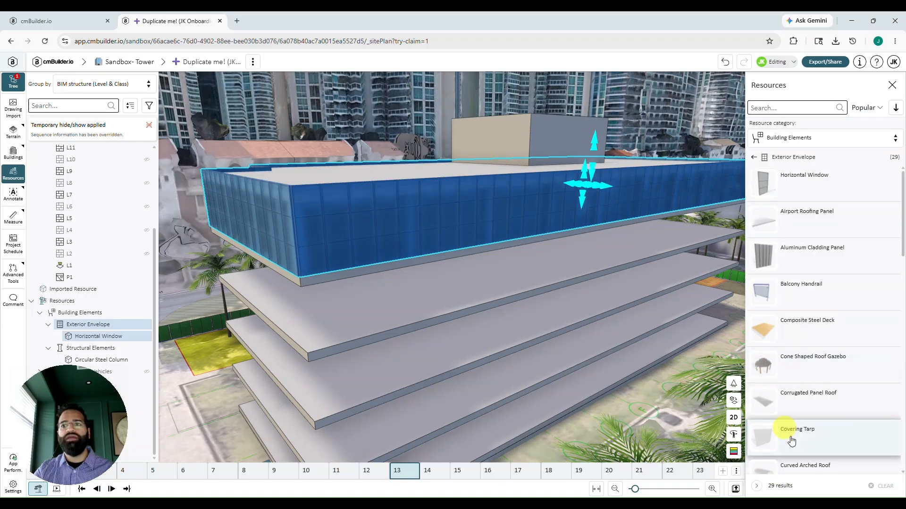
{"action": "left_click", "coordinate": [888, 86]}
{"action": "left_click", "coordinate": [842, 141]}
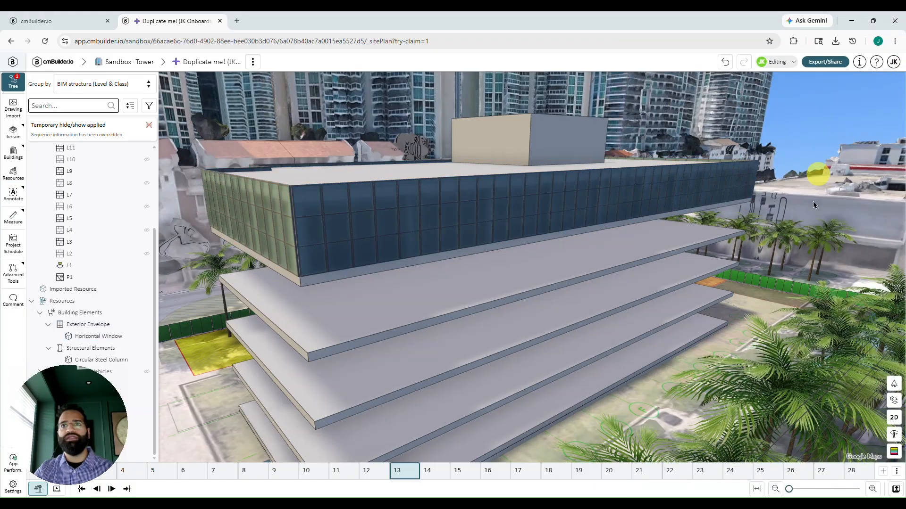
Delete the horizontal windows and the circular steel columns from the scenario.
{"action": "scroll", "coordinate": [768, 202], "scroll_direction": "up", "scroll_amount": 5}
{"action": "left_click_drag", "start_coordinate": [707, 215], "coordinate": [448, 257]}
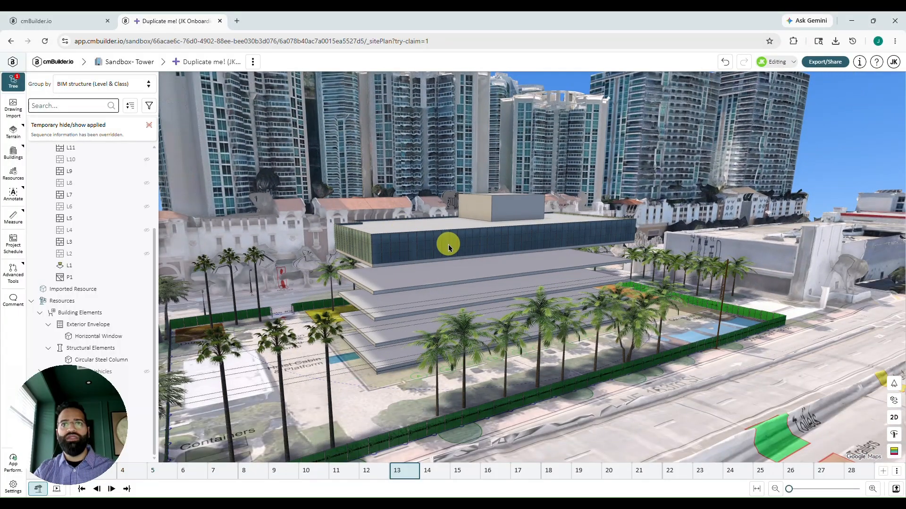
{"action": "left_click", "coordinate": [448, 244]}
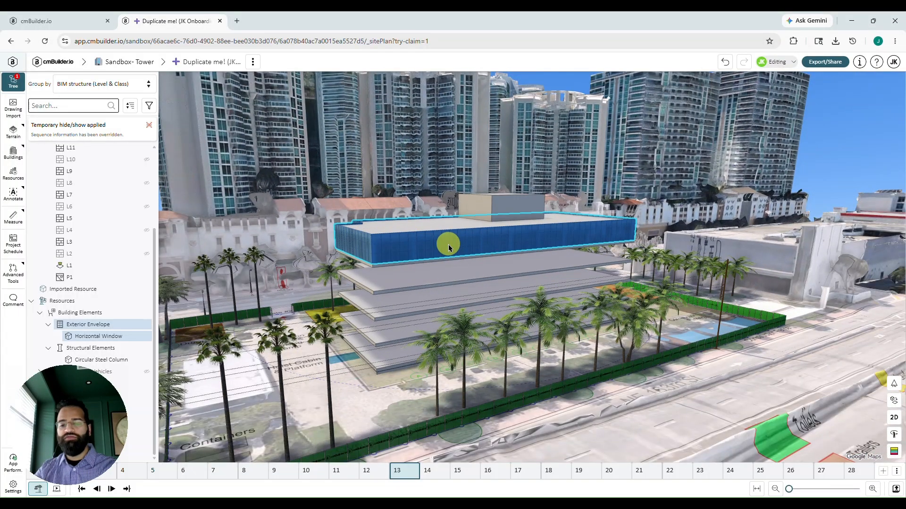
{"action": "key", "text": "Delete"}
{"action": "left_click", "coordinate": [366, 308]}
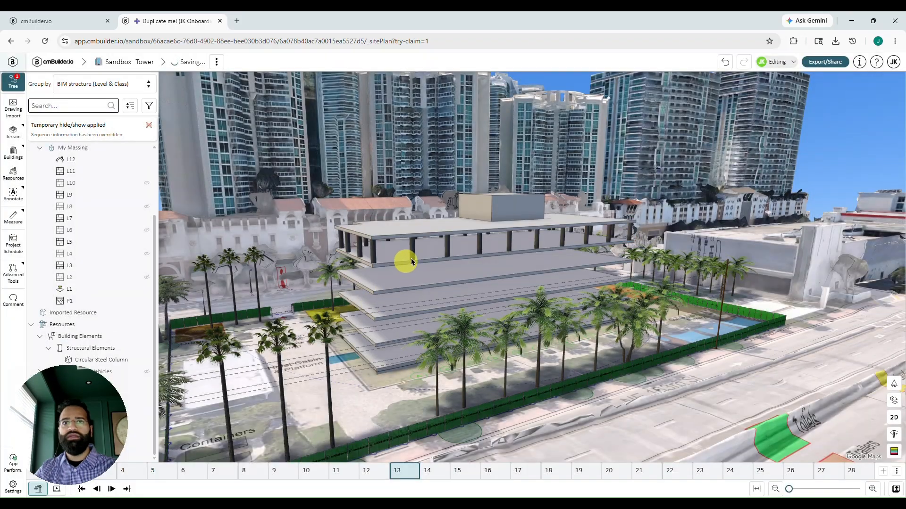
{"action": "left_click", "coordinate": [416, 251]}
{"action": "key", "text": "Delete"}
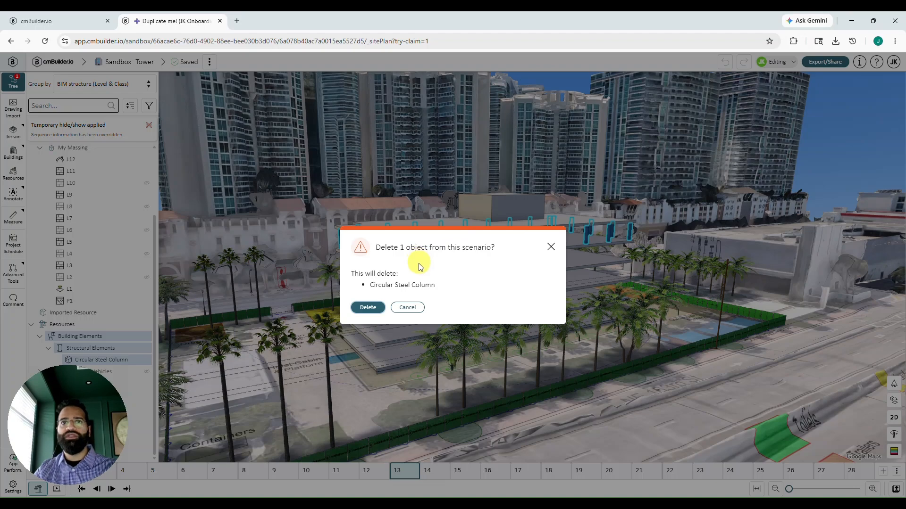
{"action": "left_click", "coordinate": [367, 308]}
Delete the entire My Massing building from the scenario.
{"action": "right_click", "coordinate": [456, 226]}
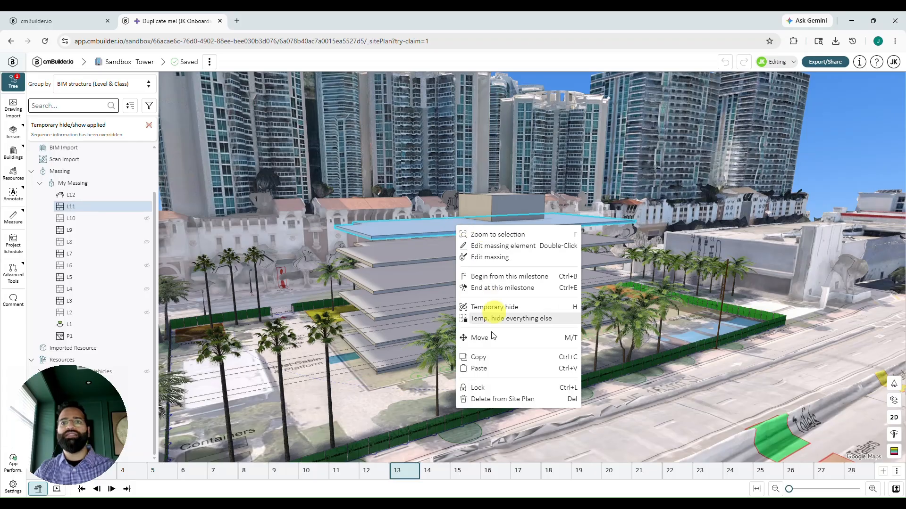
{"action": "right_click", "coordinate": [81, 184]}
{"action": "left_click", "coordinate": [129, 359]}
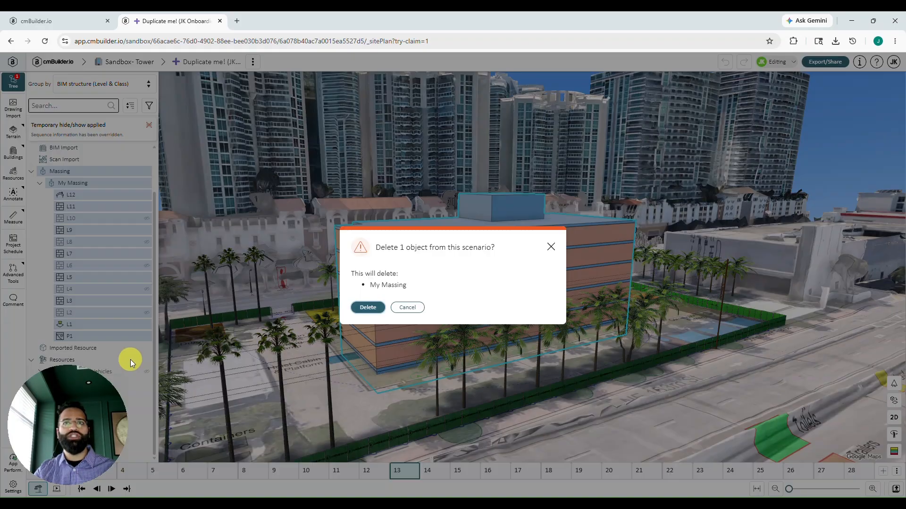
{"action": "left_click", "coordinate": [375, 308]}
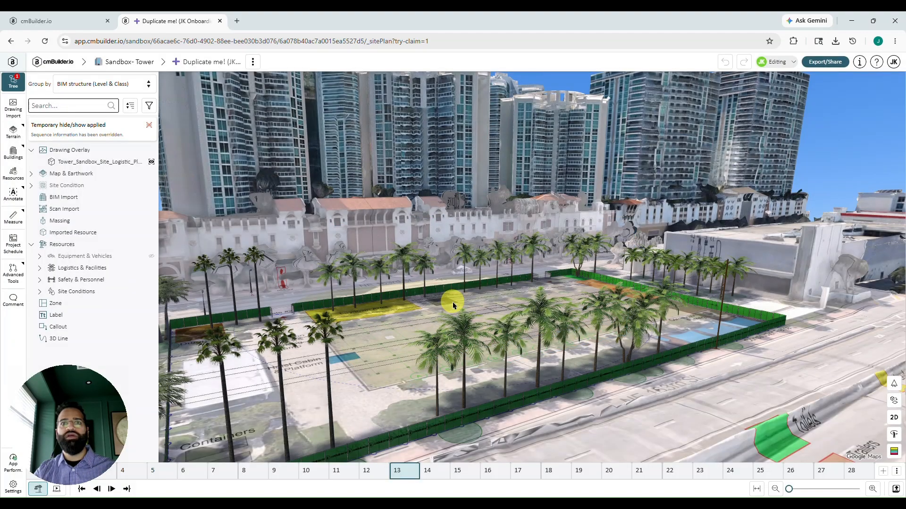
Import the project's BIM file 2026-05-04_STRU_Geo_V25 into the site plan.
{"action": "scroll", "coordinate": [454, 305], "scroll_direction": "up", "scroll_amount": 5}
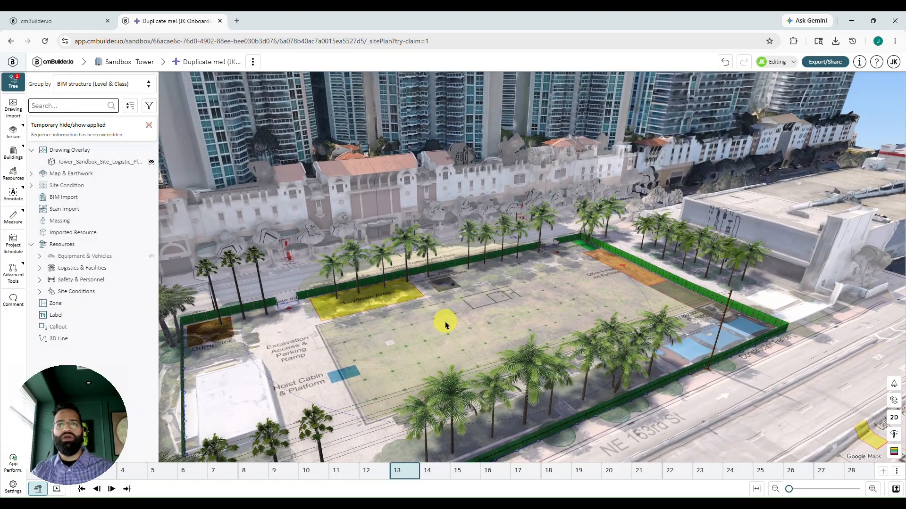
{"action": "scroll", "coordinate": [453, 314], "scroll_direction": "up", "scroll_amount": 3}
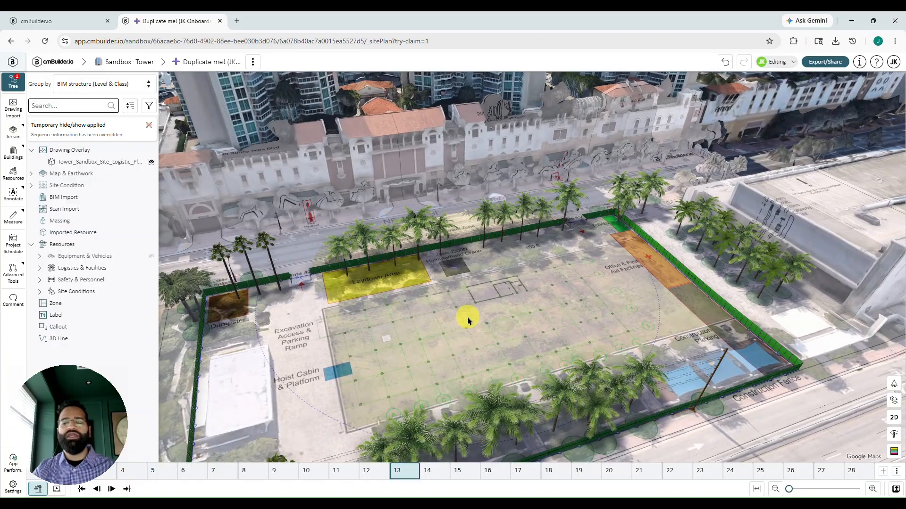
{"action": "scroll", "coordinate": [486, 297], "scroll_direction": "down", "scroll_amount": 3}
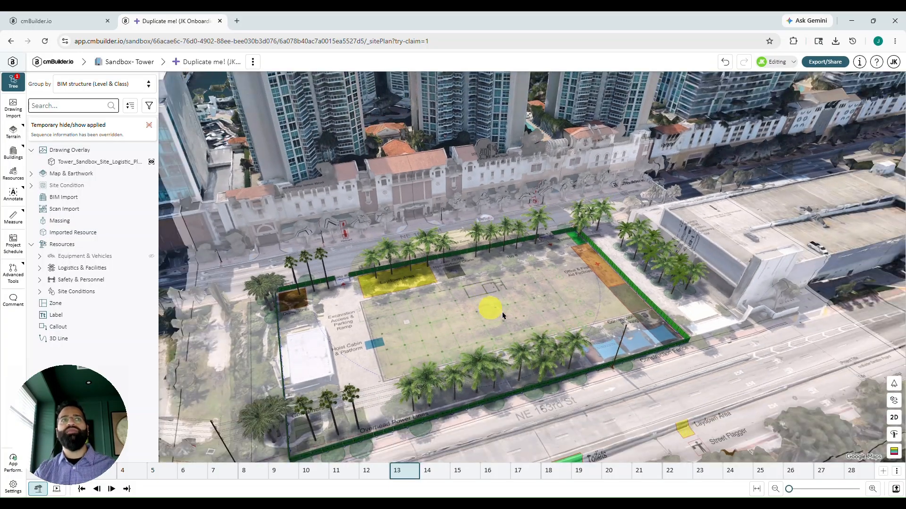
{"action": "left_click", "coordinate": [14, 155]}
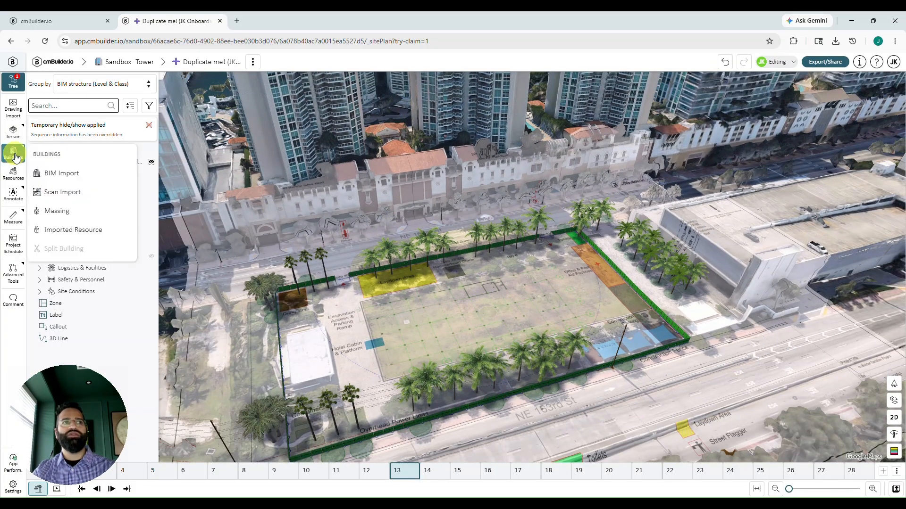
{"action": "left_click", "coordinate": [53, 175]}
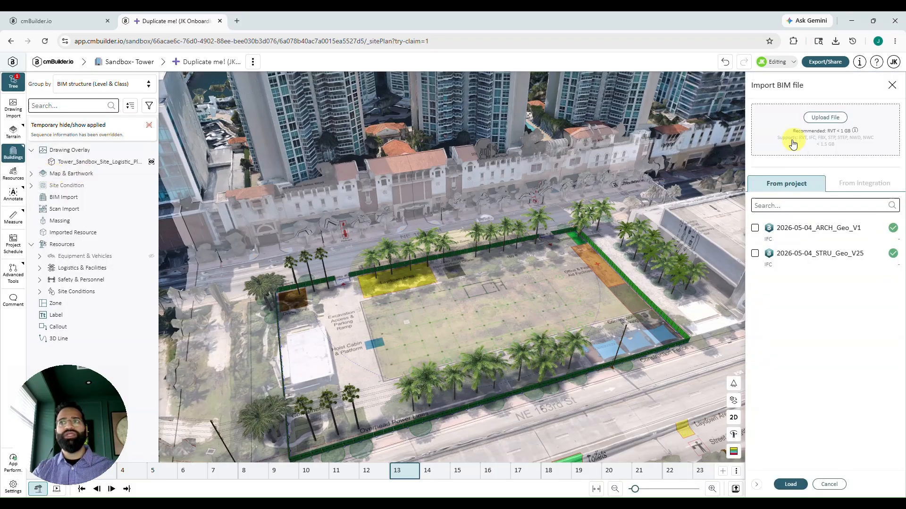
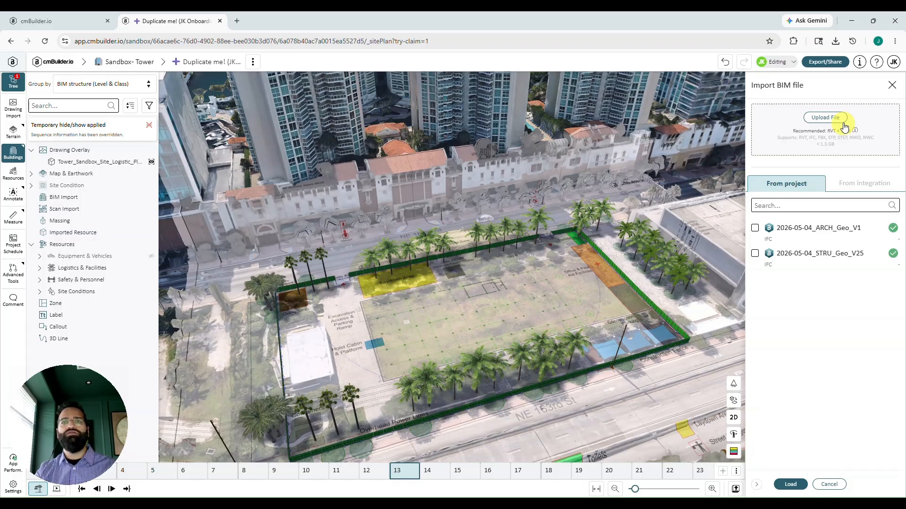
{"action": "left_click", "coordinate": [843, 122]}
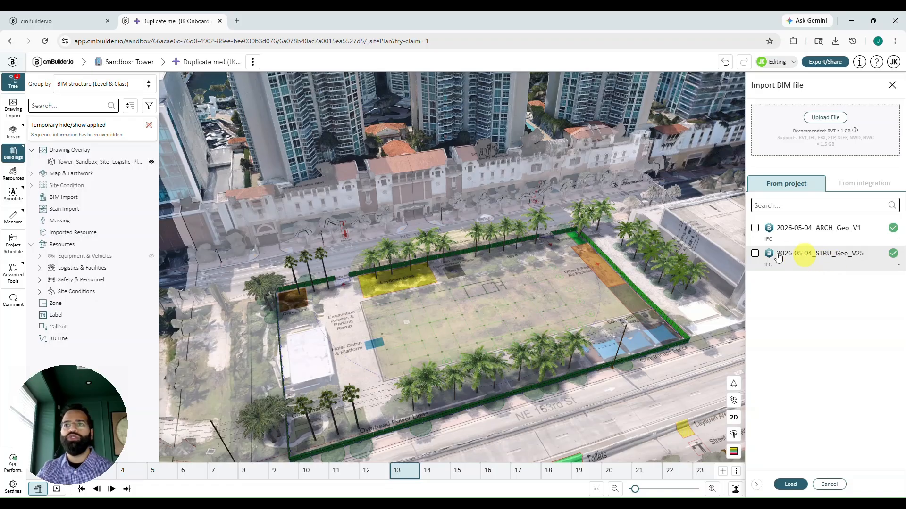
{"action": "left_click", "coordinate": [755, 256]}
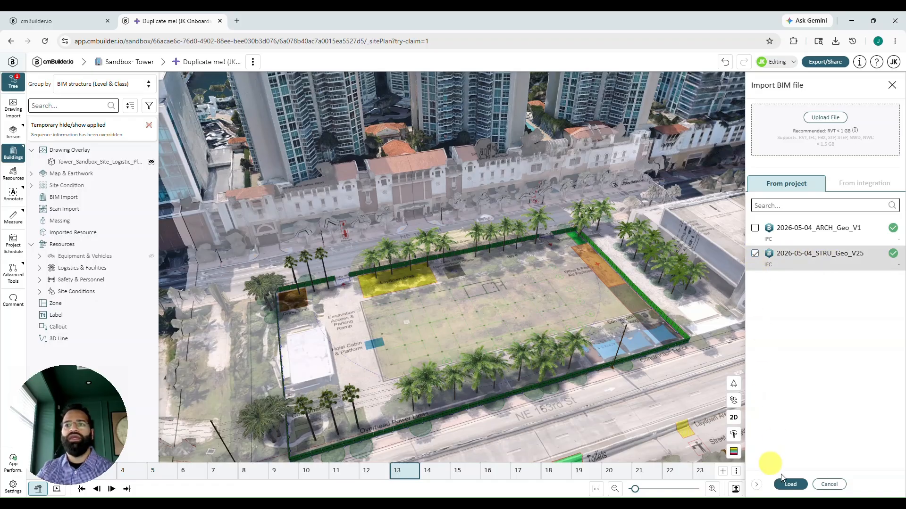
{"action": "left_click", "coordinate": [791, 485]}
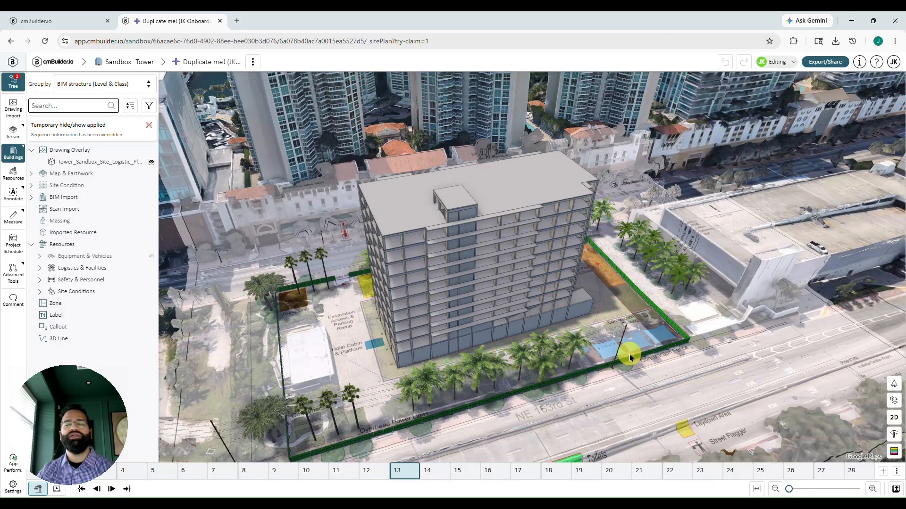
Open the whole imported structural BIM model for editing and bring up its Move and Rotate controls.
{"action": "scroll", "coordinate": [630, 355], "scroll_direction": "down", "scroll_amount": 5}
{"action": "left_click_drag", "start_coordinate": [622, 367], "coordinate": [584, 353]}
{"action": "scroll", "coordinate": [583, 353], "scroll_direction": "up", "scroll_amount": 5}
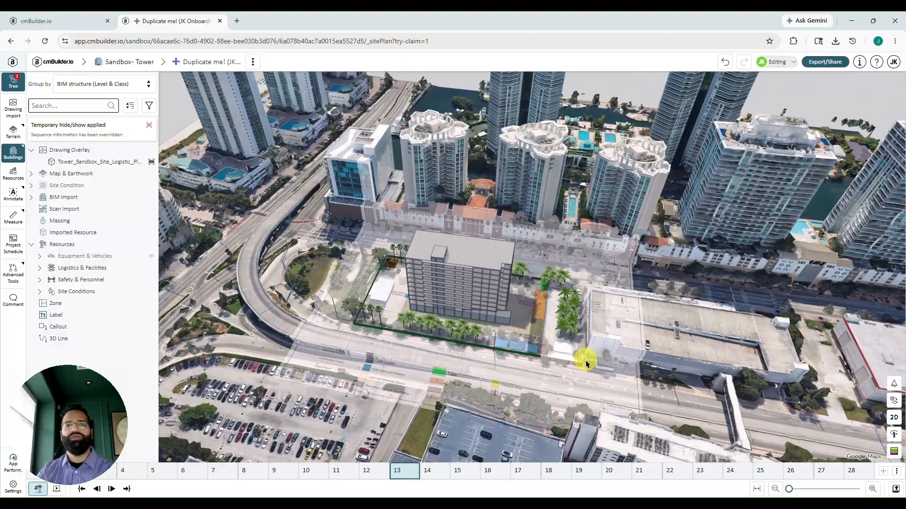
{"action": "scroll", "coordinate": [538, 417], "scroll_direction": "up", "scroll_amount": 3}
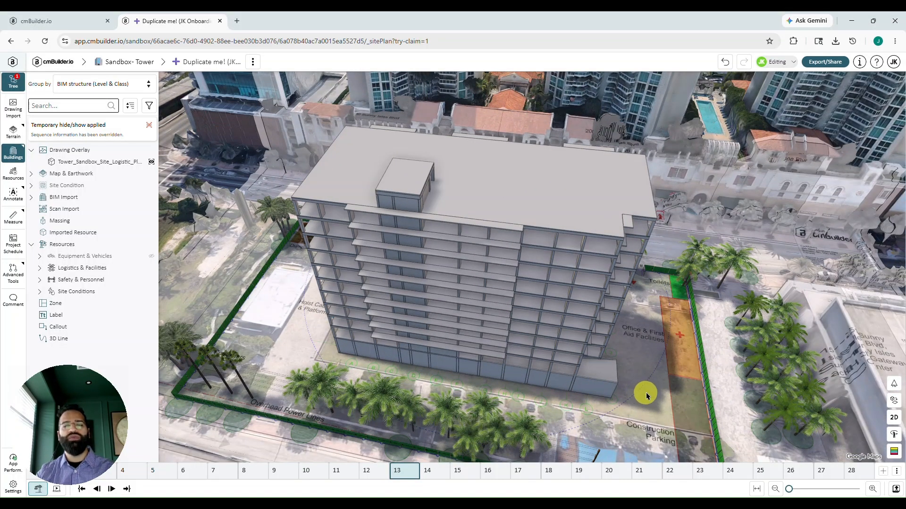
{"action": "left_click_drag", "start_coordinate": [661, 375], "coordinate": [715, 352]}
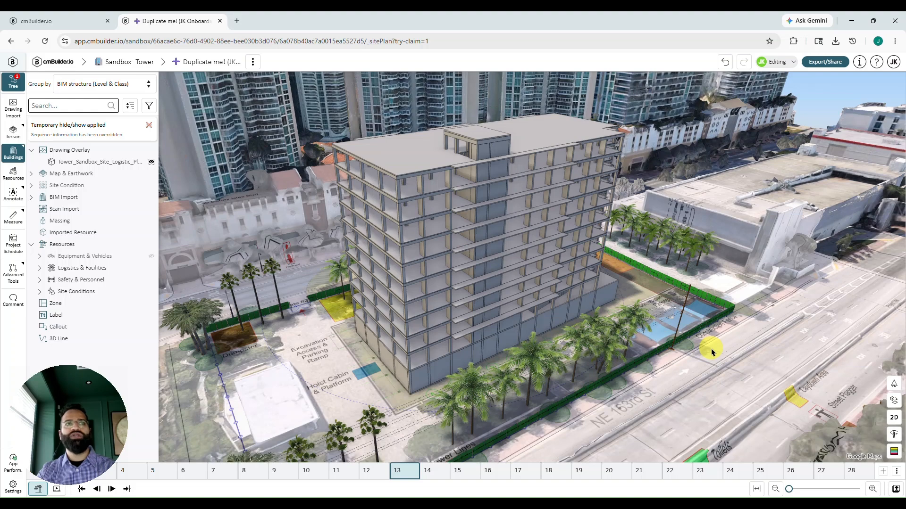
{"action": "right_click", "coordinate": [426, 158]}
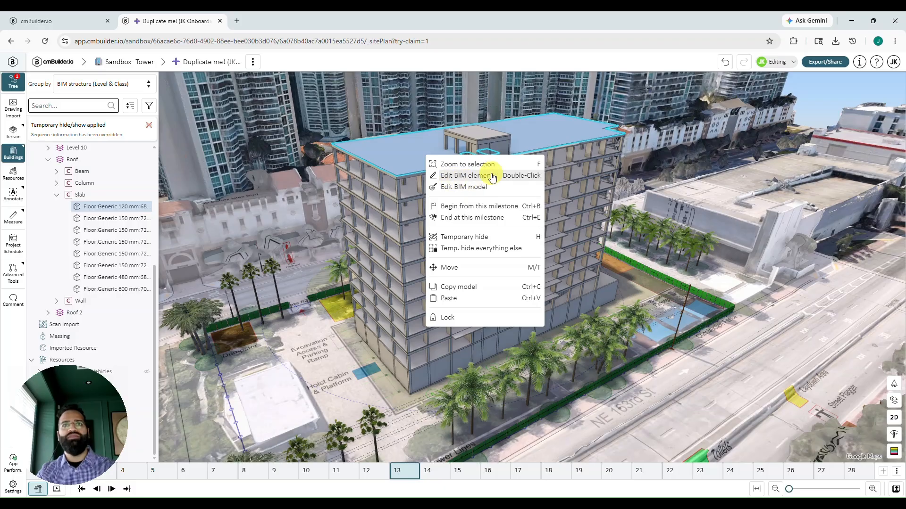
{"action": "left_click", "coordinate": [452, 188]}
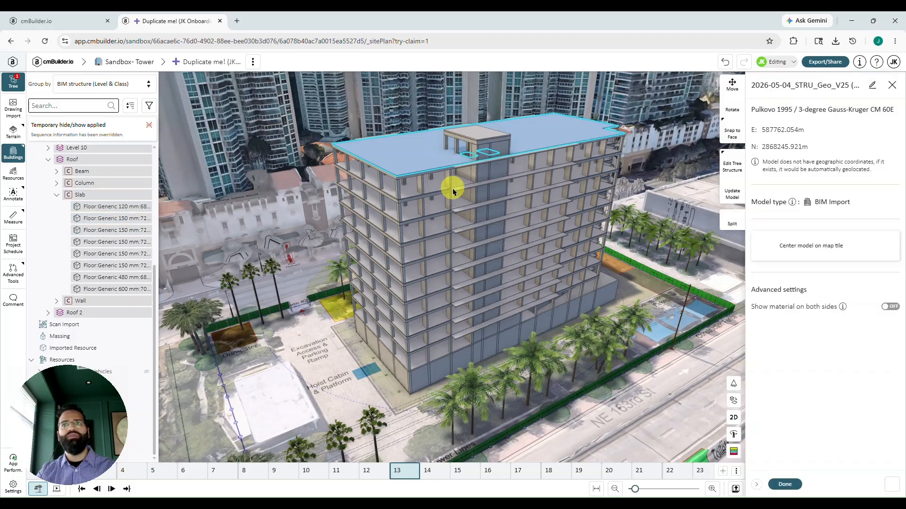
{"action": "left_click", "coordinate": [732, 90]}
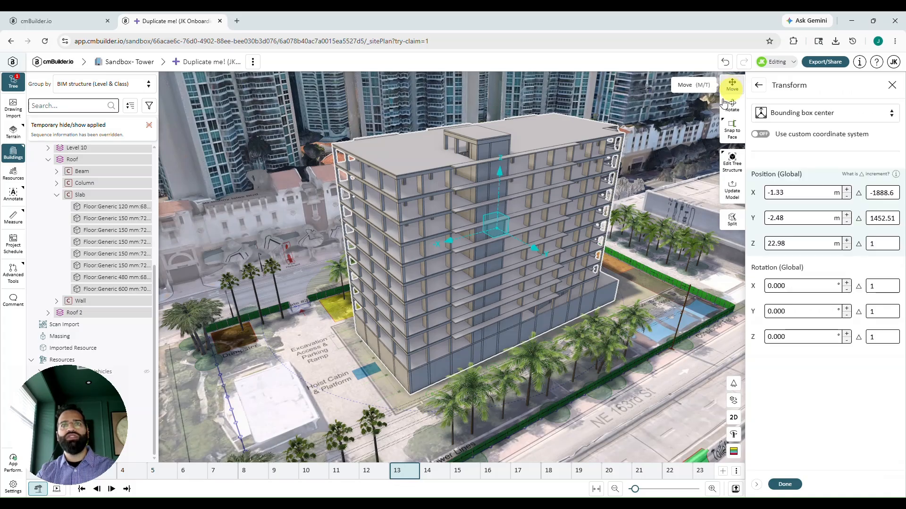
{"action": "left_click_drag", "start_coordinate": [548, 255], "coordinate": [583, 270]}
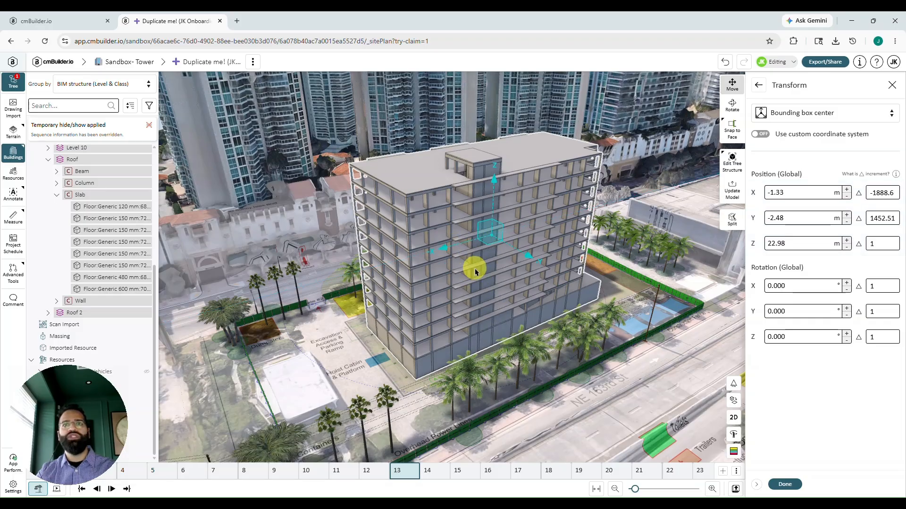
{"action": "left_click", "coordinate": [731, 104]}
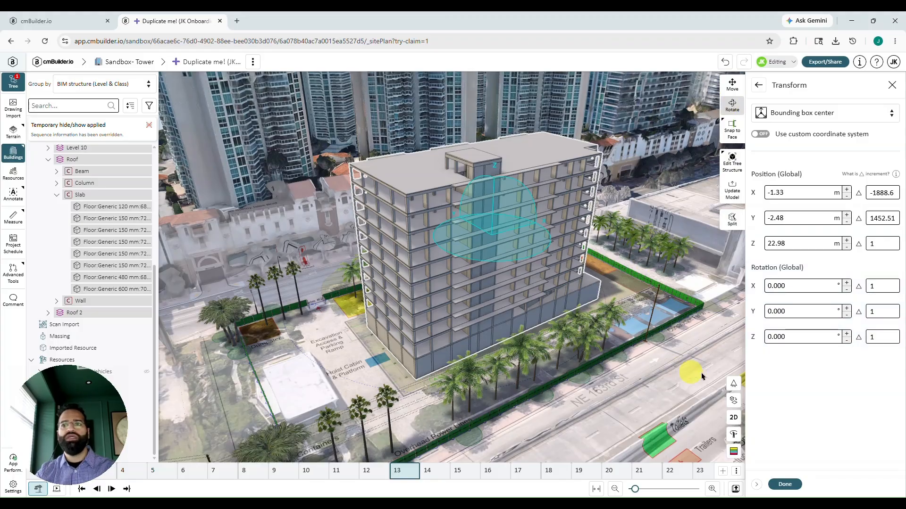
Rotate the structural BIM model about 178° around the Z axis in plan view.
{"action": "left_click", "coordinate": [732, 418]}
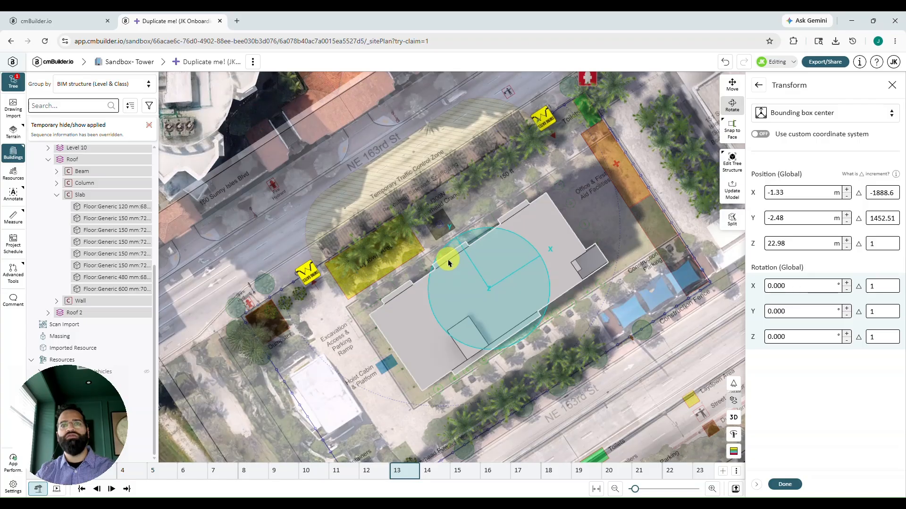
{"action": "left_click_drag", "start_coordinate": [447, 257], "coordinate": [644, 413]}
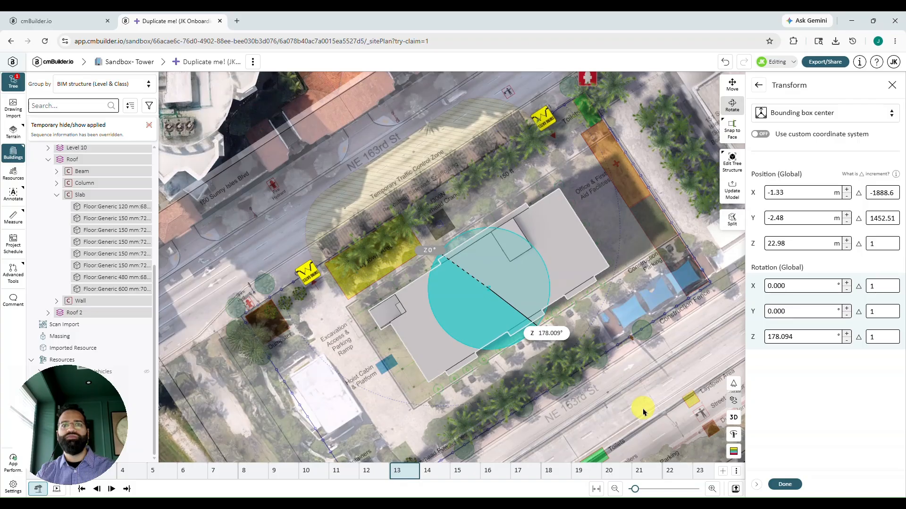
{"action": "left_click_drag", "start_coordinate": [644, 413], "coordinate": [644, 412]}
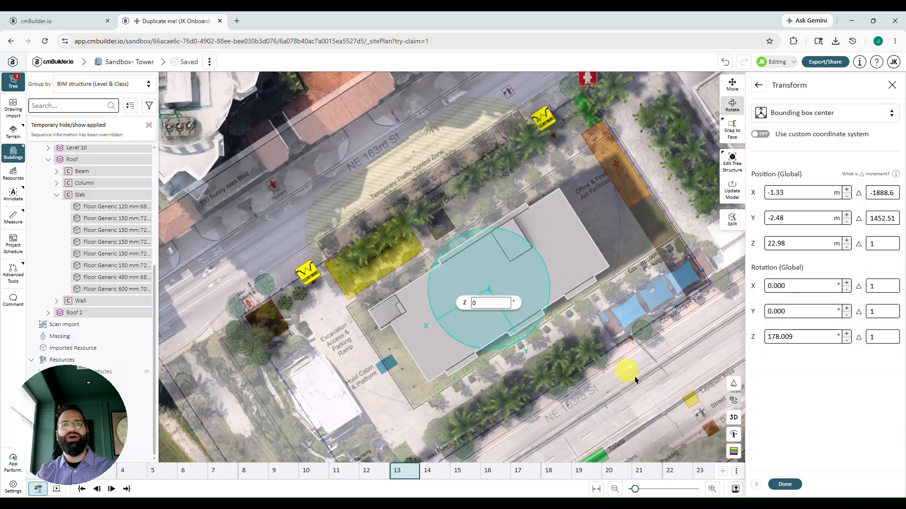
Align the model with the plan's grid in project-north plan view by moving it to about X -5.33 m and Y -1.58 m.
{"action": "left_click", "coordinate": [734, 390]}
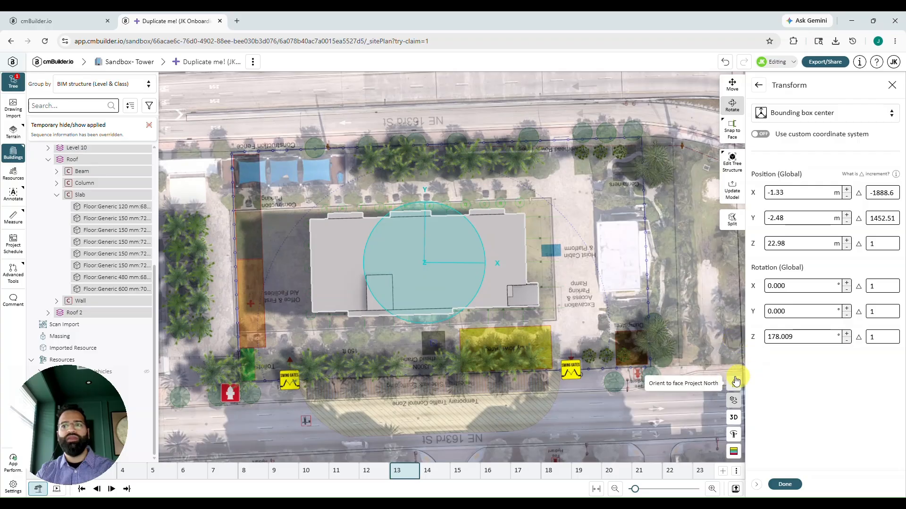
{"action": "left_click", "coordinate": [736, 388]}
{"action": "scroll", "coordinate": [612, 344], "scroll_direction": "up", "scroll_amount": 5}
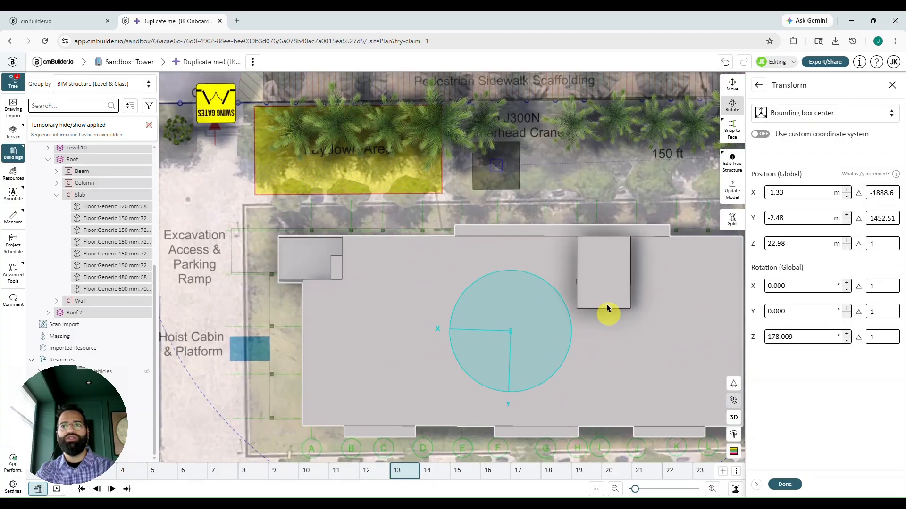
{"action": "left_click", "coordinate": [732, 85]}
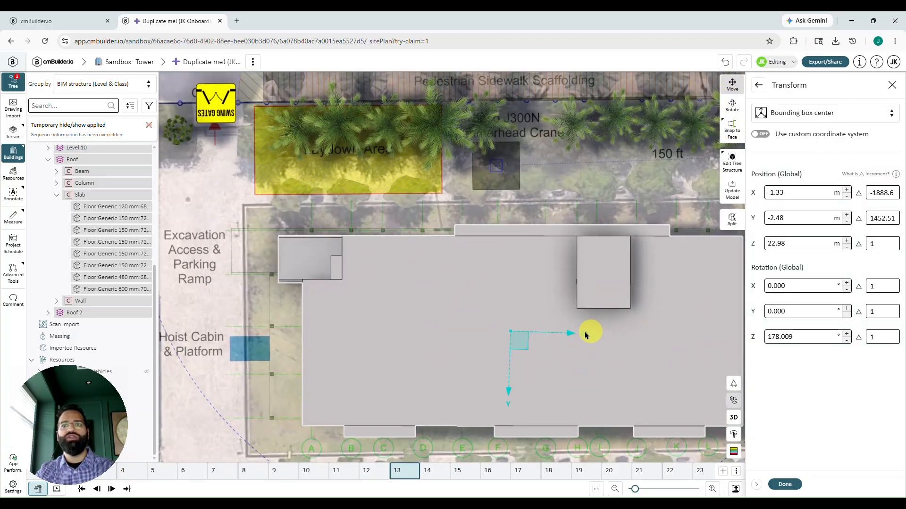
{"action": "left_click_drag", "start_coordinate": [575, 336], "coordinate": [541, 338]}
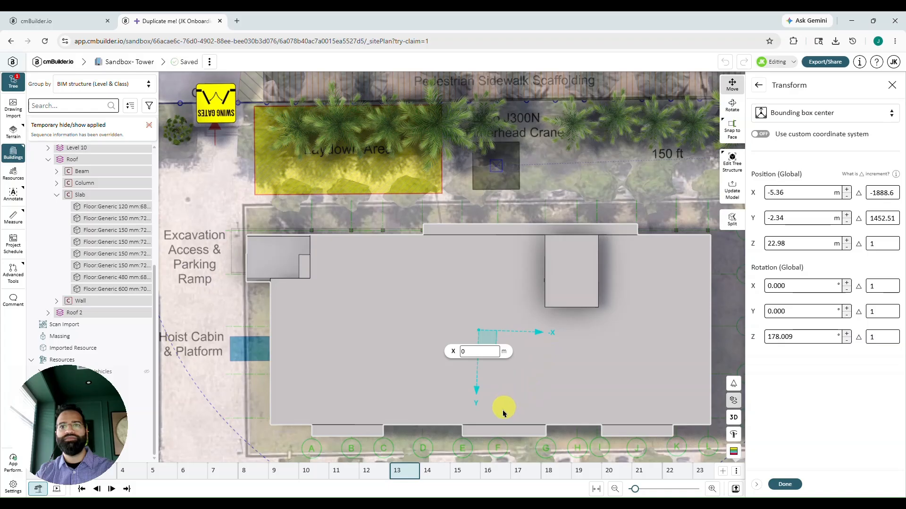
{"action": "left_click_drag", "start_coordinate": [479, 386], "coordinate": [479, 379]}
{"action": "scroll", "coordinate": [653, 332], "scroll_direction": "down", "scroll_amount": 1}
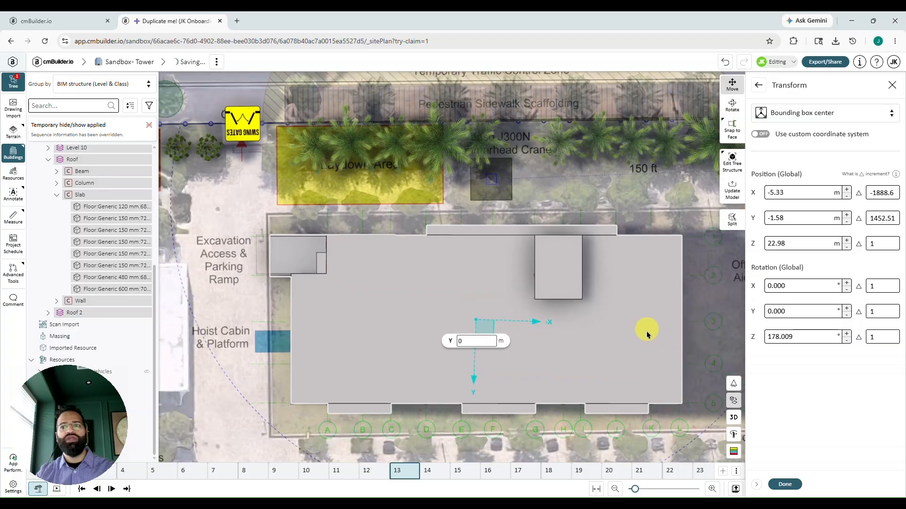
Shift the model vertically in 3D view, down to about Z 17.53 m and back up to about Z 26.17 m.
{"action": "left_click", "coordinate": [735, 419]}
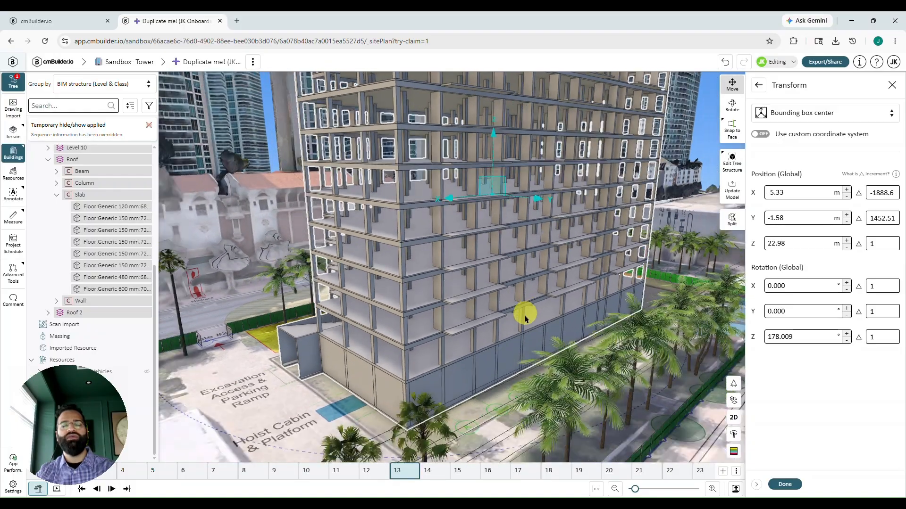
{"action": "right_click_drag", "start_coordinate": [622, 306], "coordinate": [622, 360]}
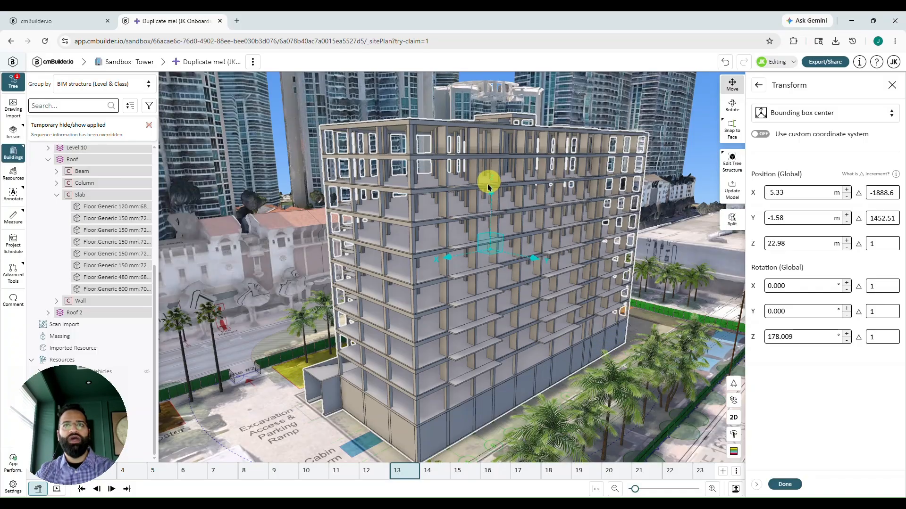
{"action": "left_click_drag", "start_coordinate": [490, 194], "coordinate": [500, 229]}
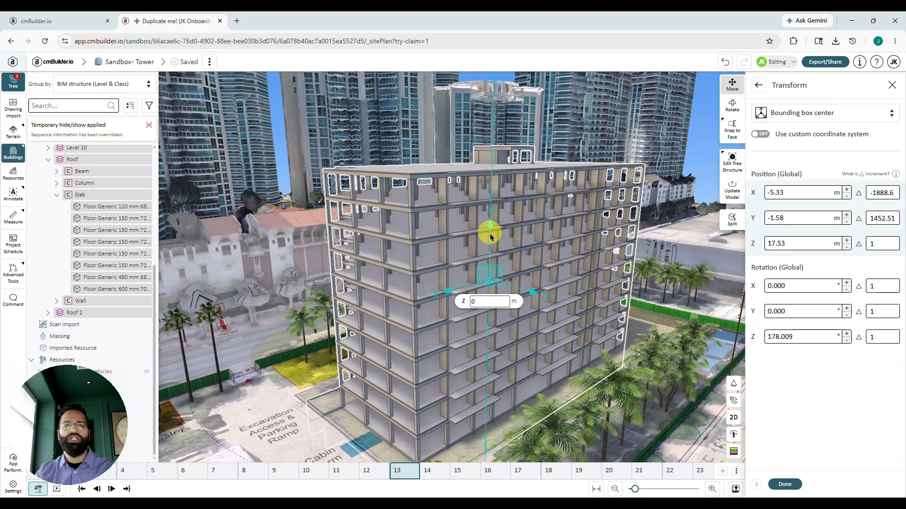
{"action": "left_click_drag", "start_coordinate": [491, 236], "coordinate": [508, 198]}
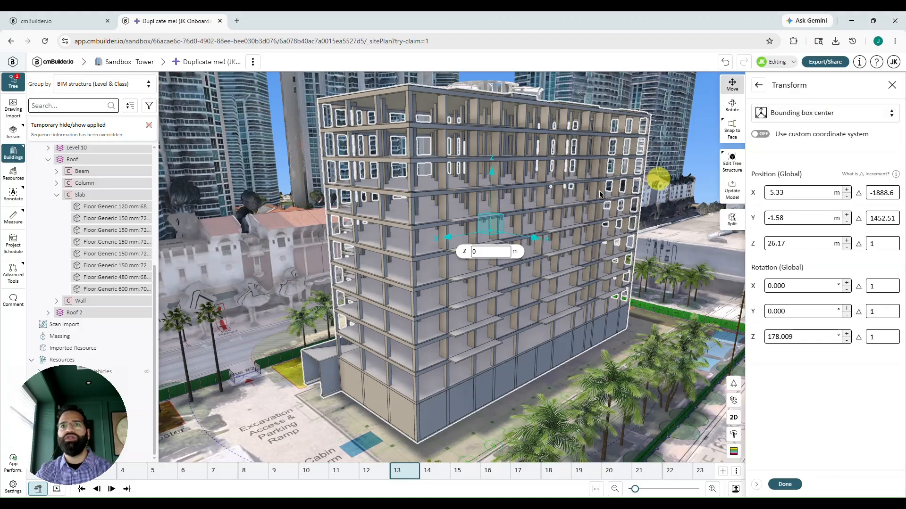
Switch the transform reference to User origin and relocate the handles to a slab edge near the building's lower front corner.
{"action": "left_click_drag", "start_coordinate": [675, 302], "coordinate": [627, 292]}
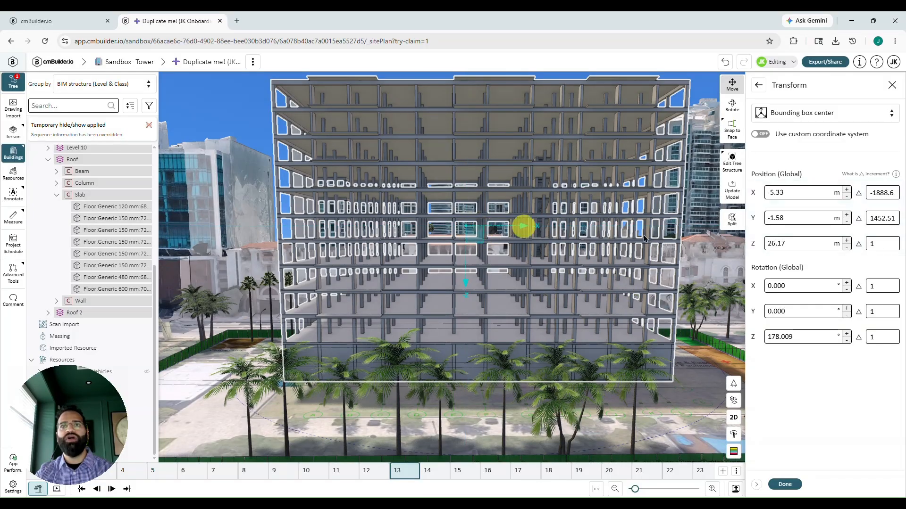
{"action": "left_click", "coordinate": [796, 115]}
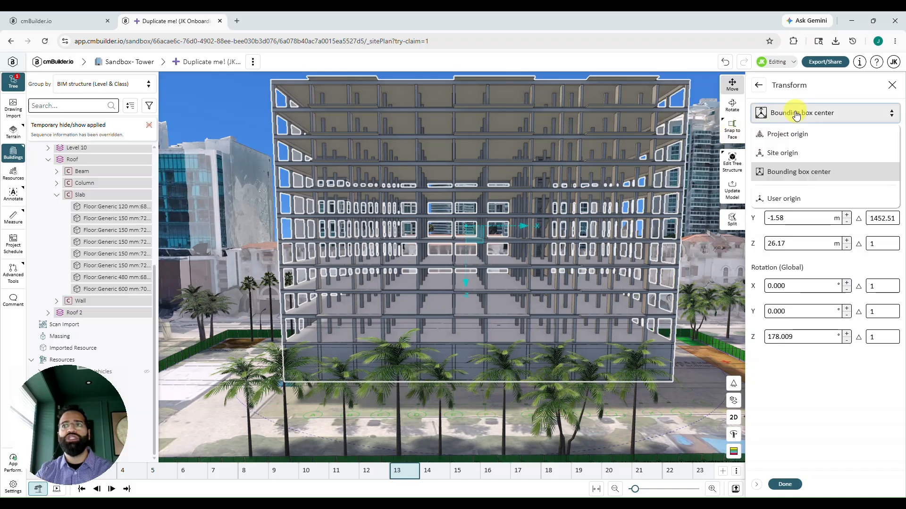
{"action": "left_click", "coordinate": [775, 202]}
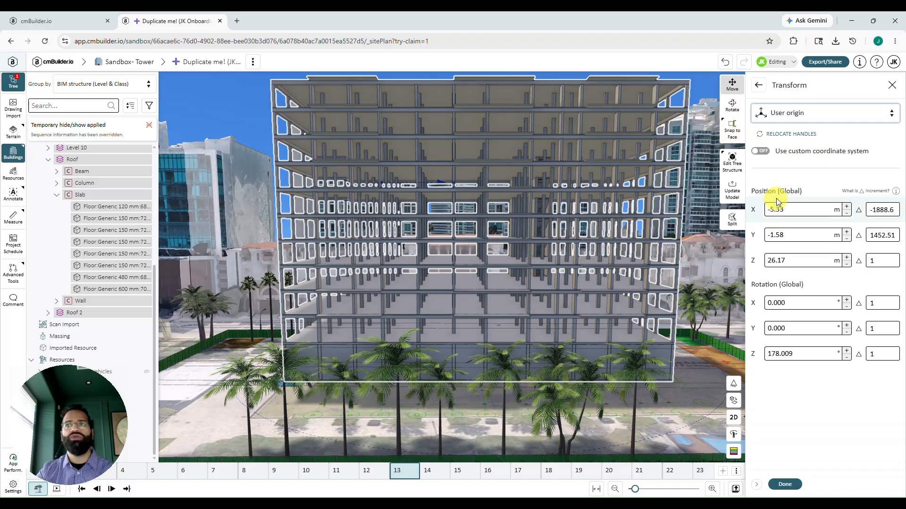
{"action": "left_click", "coordinate": [783, 135]}
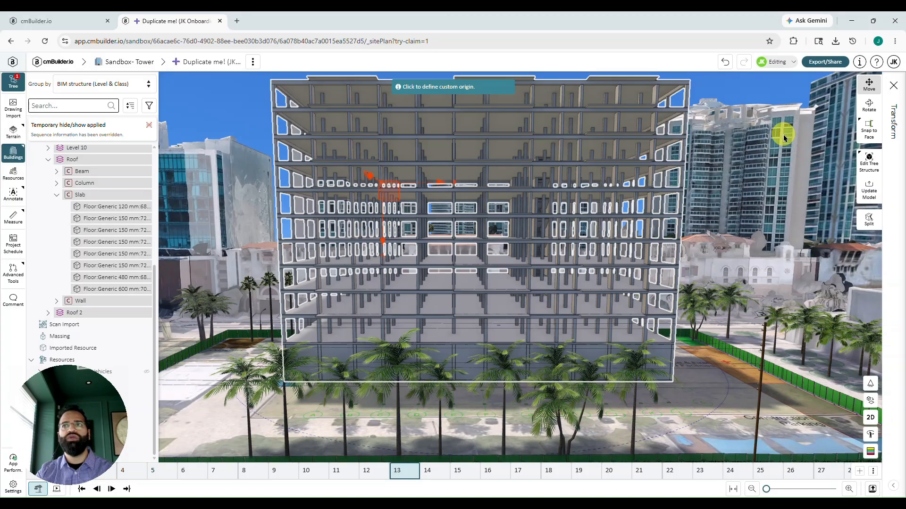
{"action": "left_click_drag", "start_coordinate": [355, 257], "coordinate": [384, 323]}
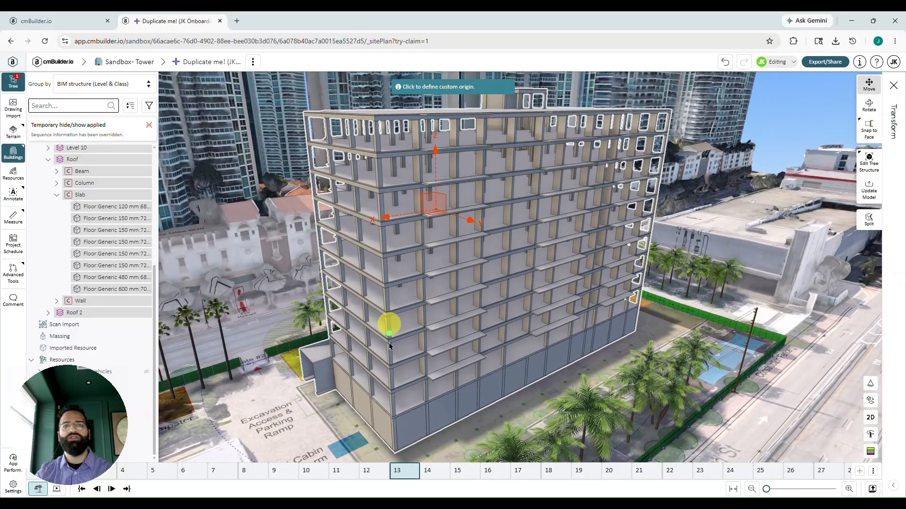
{"action": "left_click", "coordinate": [405, 400]}
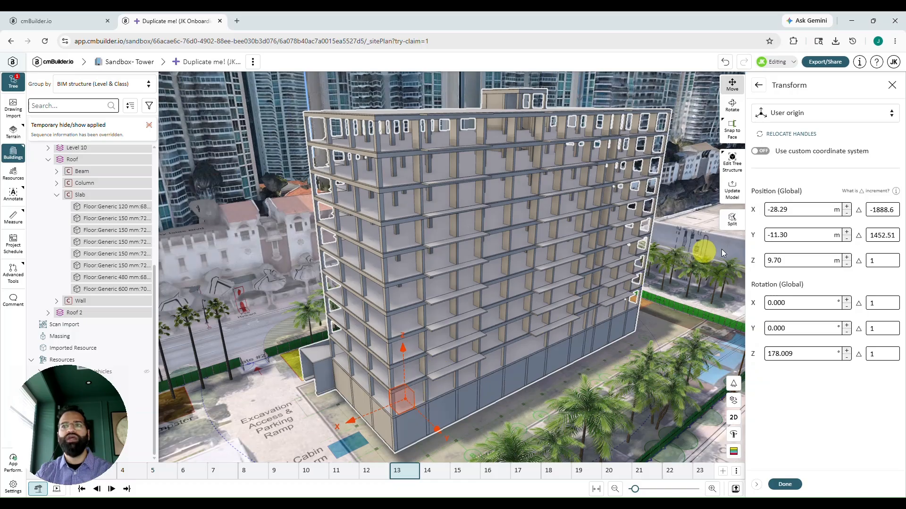
Set the model's Z position to 0.75 m and finish editing the BIM model.
{"action": "left_click_drag", "start_coordinate": [790, 261], "coordinate": [771, 261]}
{"action": "key", "text": "ctrl+z"}
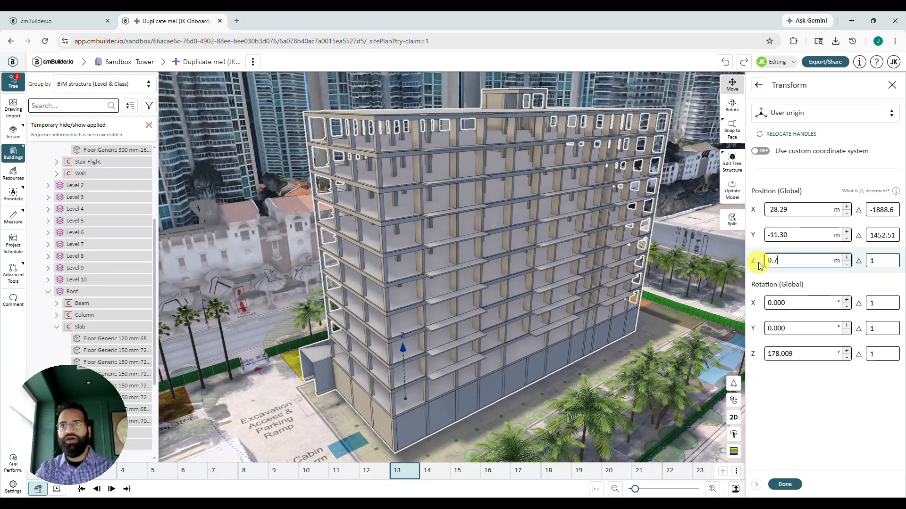
{"action": "key", "text": "Return"}
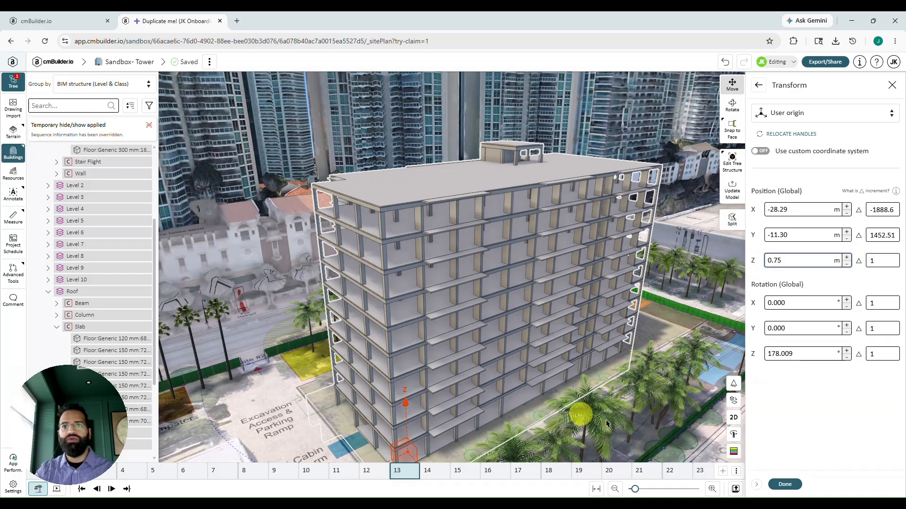
{"action": "left_click", "coordinate": [784, 486]}
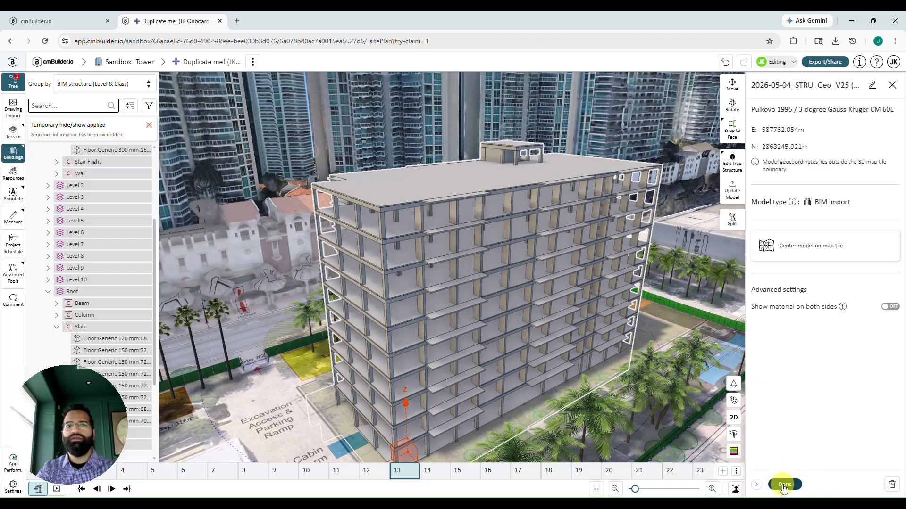
{"action": "left_click", "coordinate": [784, 486]}
Open the roof's Generic 120 mm floor slab as a BIM element to view its timeline and color settings, and close it.
{"action": "left_click_drag", "start_coordinate": [648, 375], "coordinate": [546, 290]}
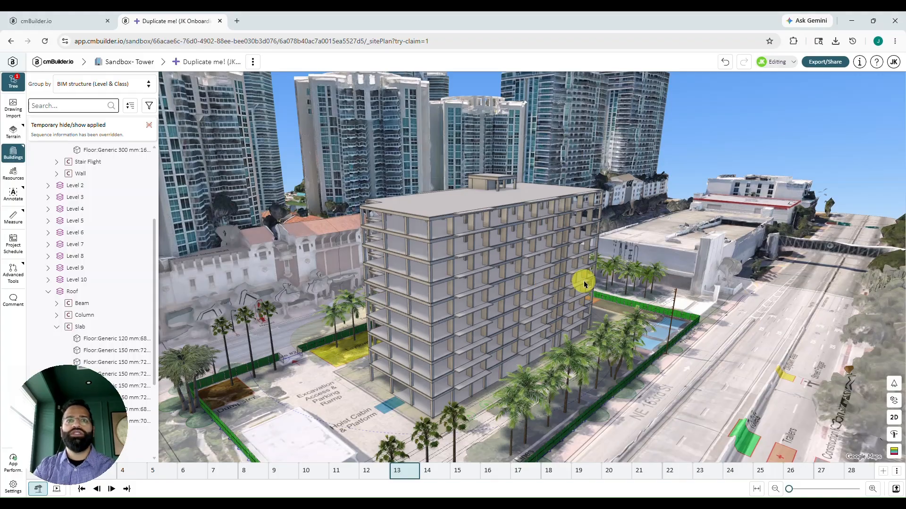
{"action": "left_click", "coordinate": [430, 211]}
{"action": "right_click", "coordinate": [431, 210]}
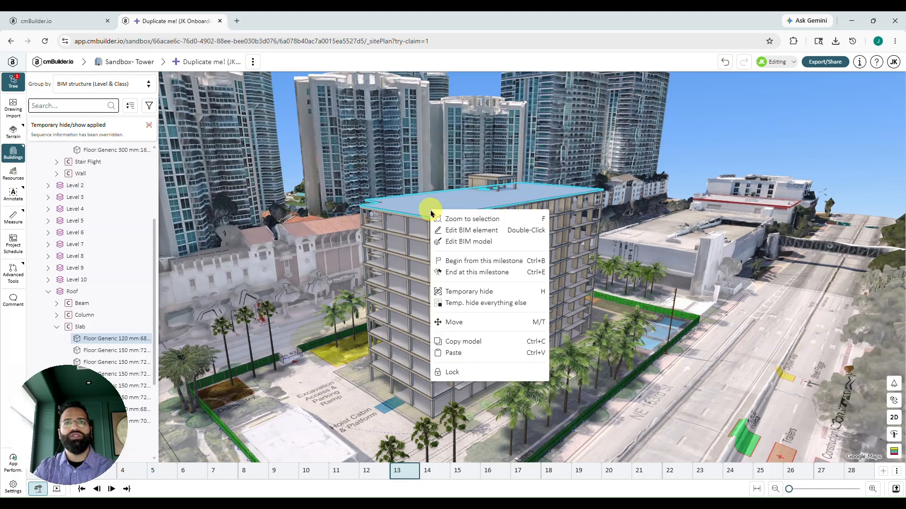
{"action": "left_click", "coordinate": [478, 231]}
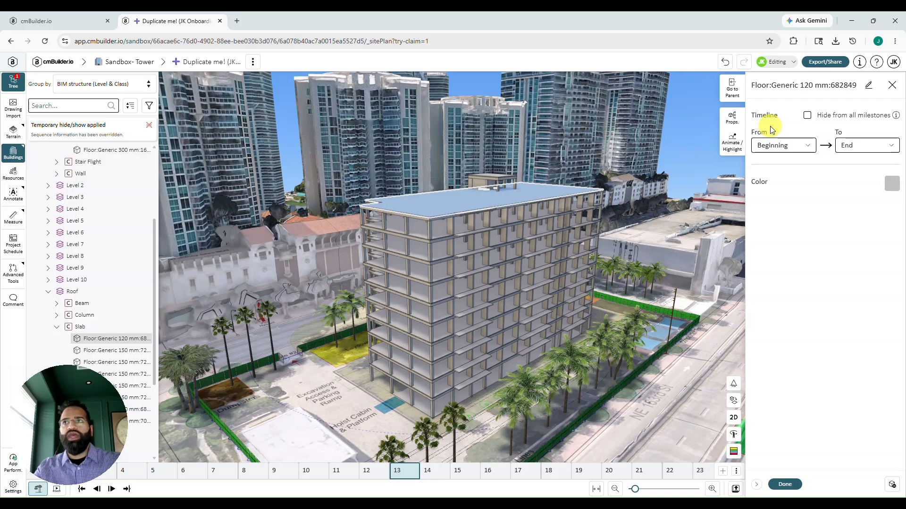
{"action": "left_click", "coordinate": [891, 85]}
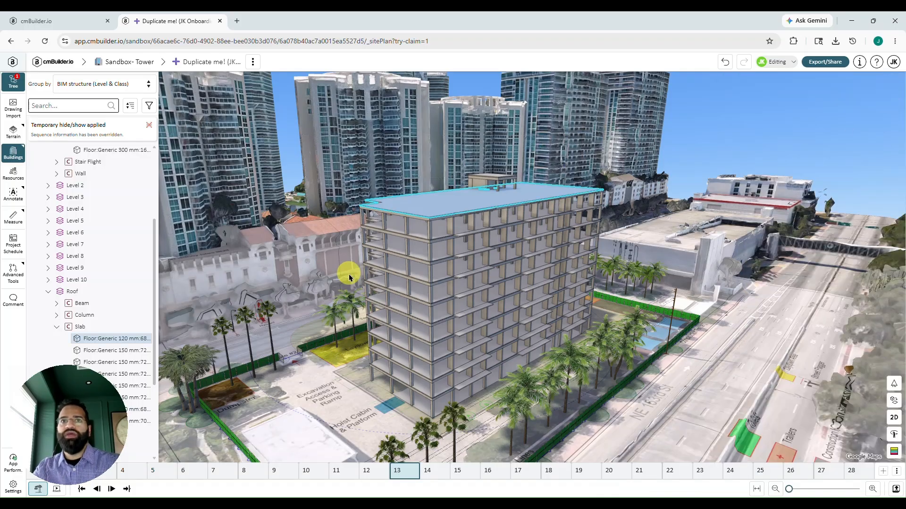
Select the building's floor slabs one by one from the upper levels down to Level 5, and clear the selection.
{"action": "left_click", "coordinate": [442, 238]}
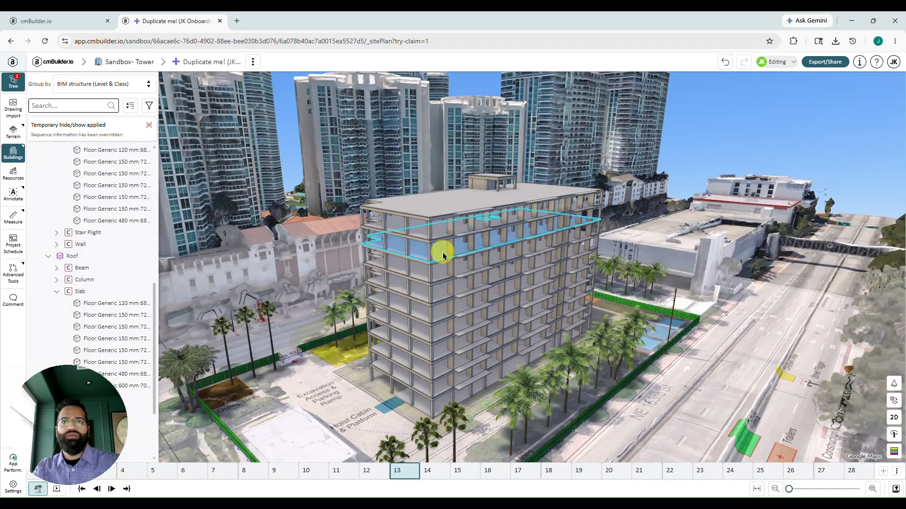
{"action": "left_click", "coordinate": [438, 270]}
{"action": "left_click", "coordinate": [439, 290]}
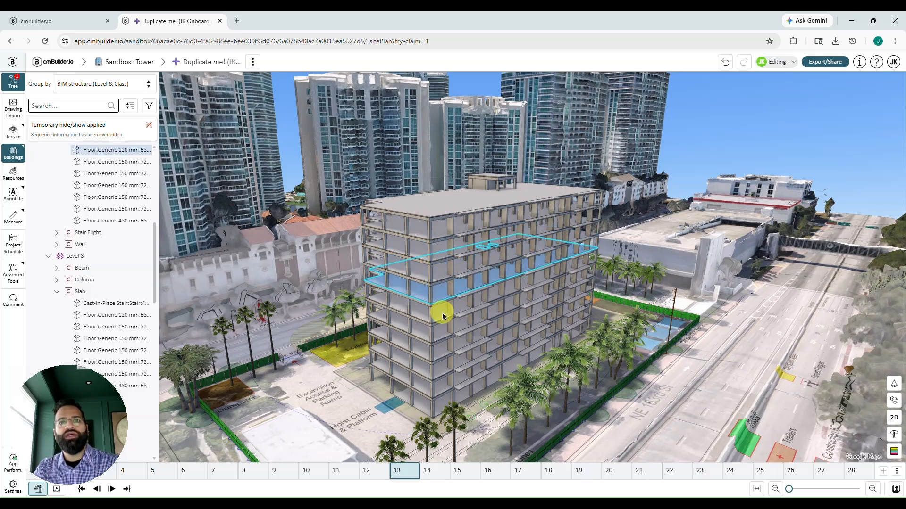
{"action": "left_click", "coordinate": [440, 311]}
{"action": "left_click", "coordinate": [438, 334]}
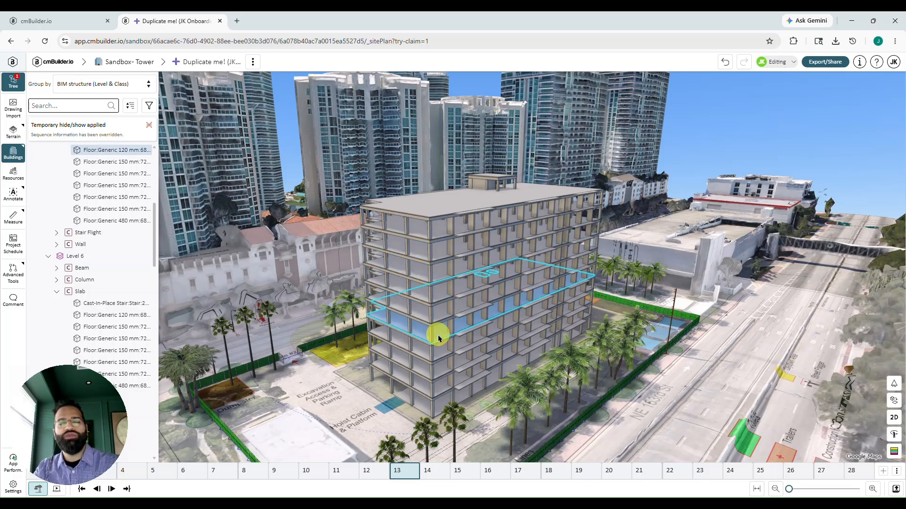
{"action": "left_click", "coordinate": [439, 346]}
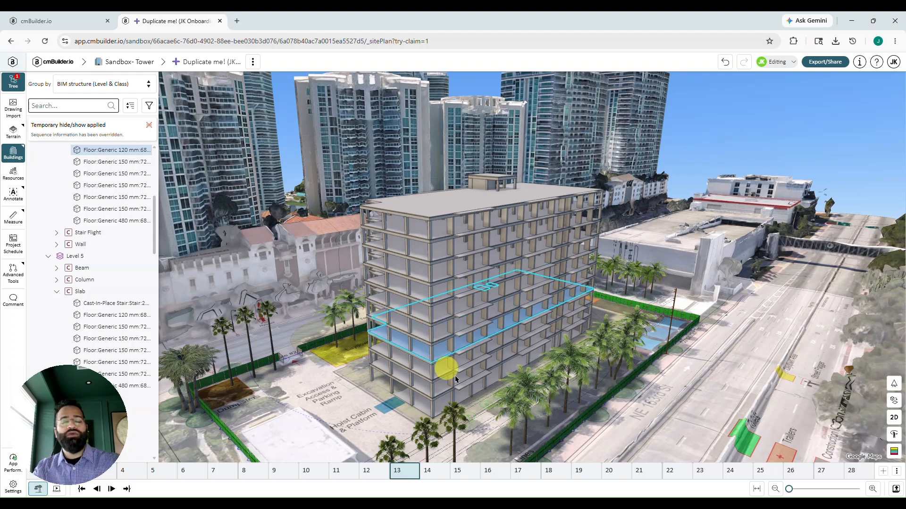
{"action": "left_click_drag", "start_coordinate": [453, 235], "coordinate": [394, 241]}
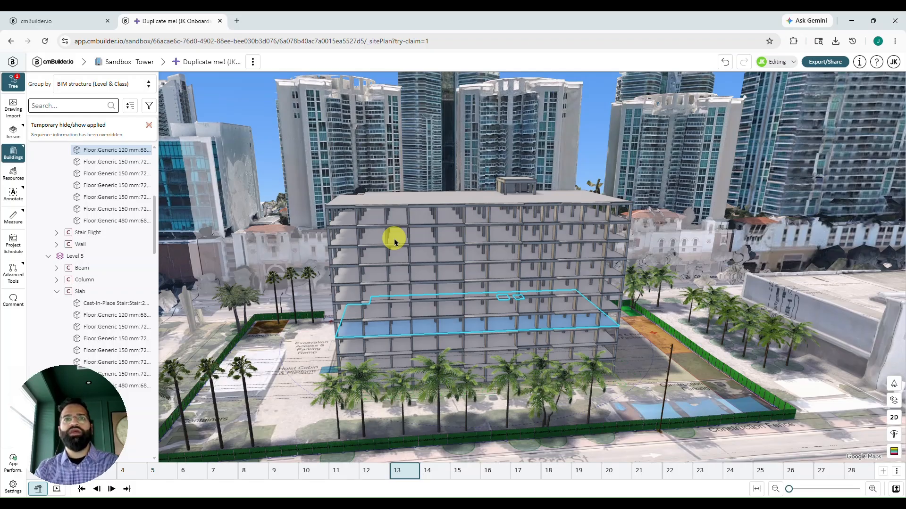
{"action": "key", "text": "Escape"}
Select the roof slab in the model and collapse the entire project tree.
{"action": "left_click_drag", "start_coordinate": [443, 305], "coordinate": [484, 307]}
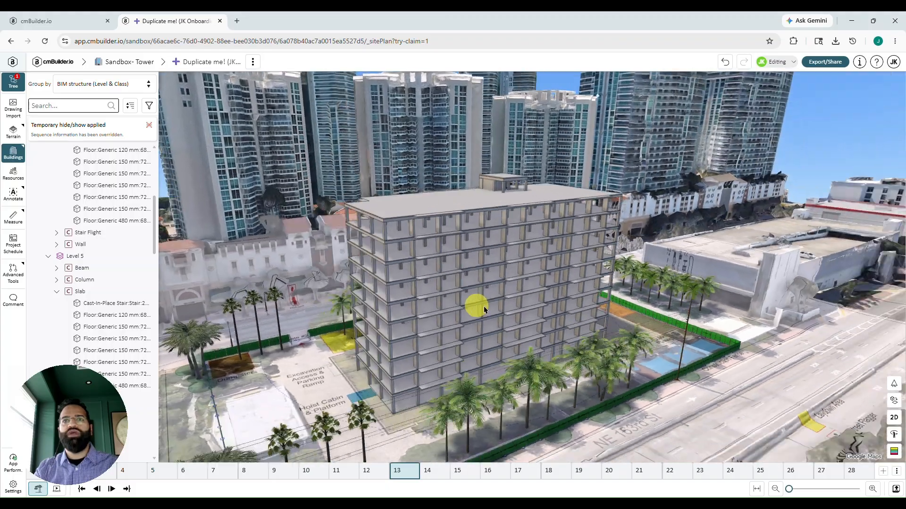
{"action": "scroll", "coordinate": [484, 306], "scroll_direction": "down", "scroll_amount": 2}
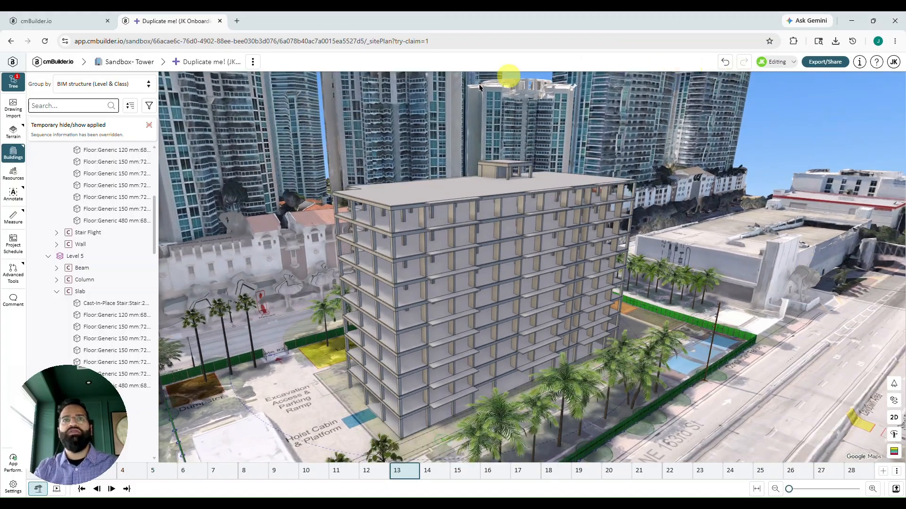
{"action": "scroll", "coordinate": [671, 245], "scroll_direction": "up", "scroll_amount": 3}
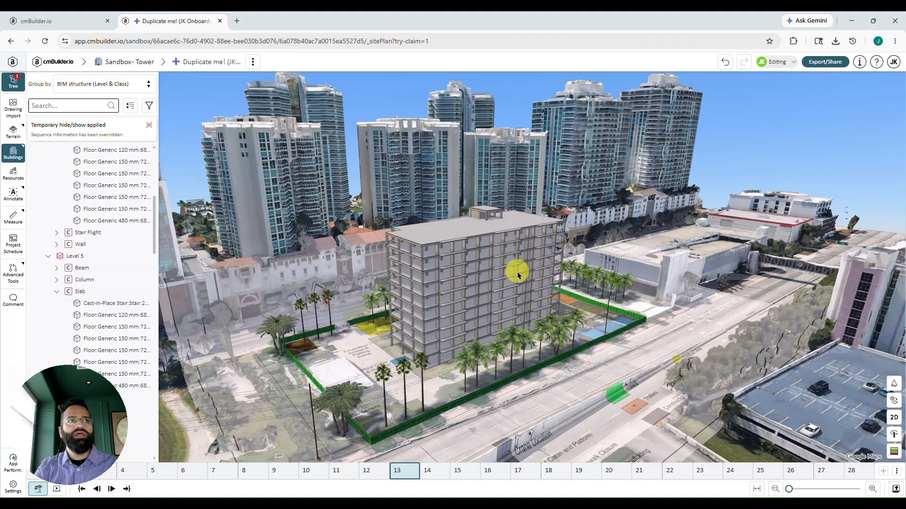
{"action": "left_click", "coordinate": [463, 228]}
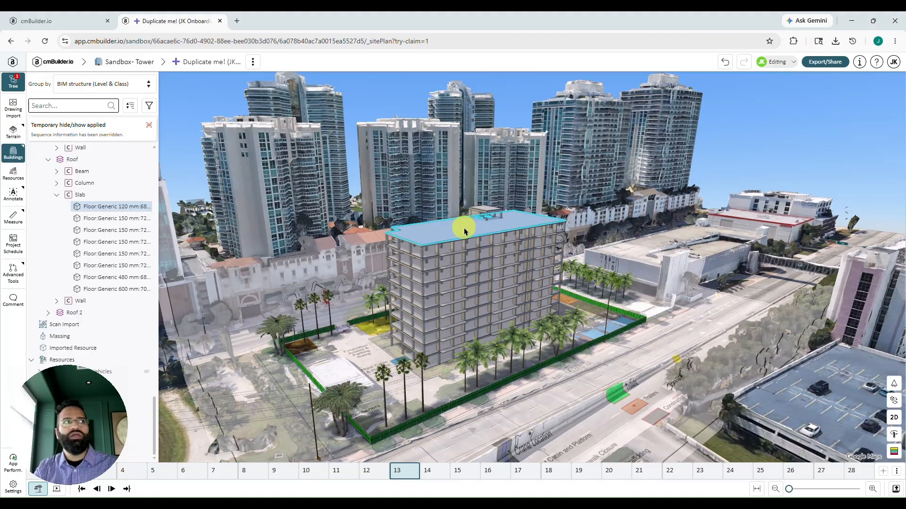
{"action": "left_click", "coordinate": [128, 107]}
{"action": "left_click", "coordinate": [134, 128]}
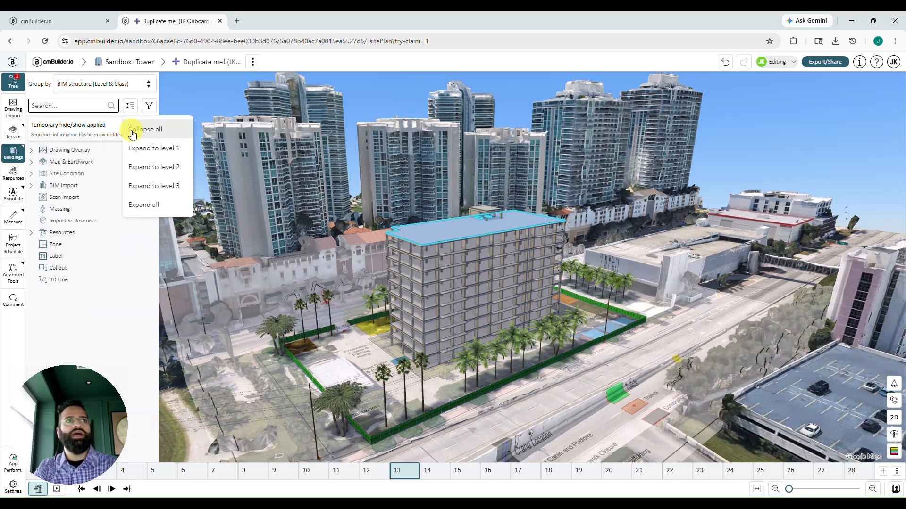
Temporarily hide everything except the 2026-05-04_STRU_Geo_V25 BIM import and clear the selection.
{"action": "left_click", "coordinate": [32, 187]}
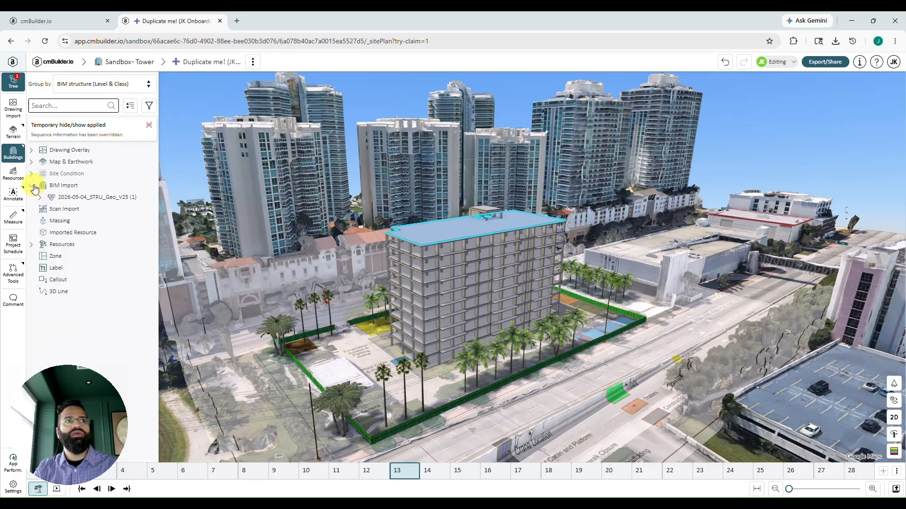
{"action": "right_click", "coordinate": [73, 201]}
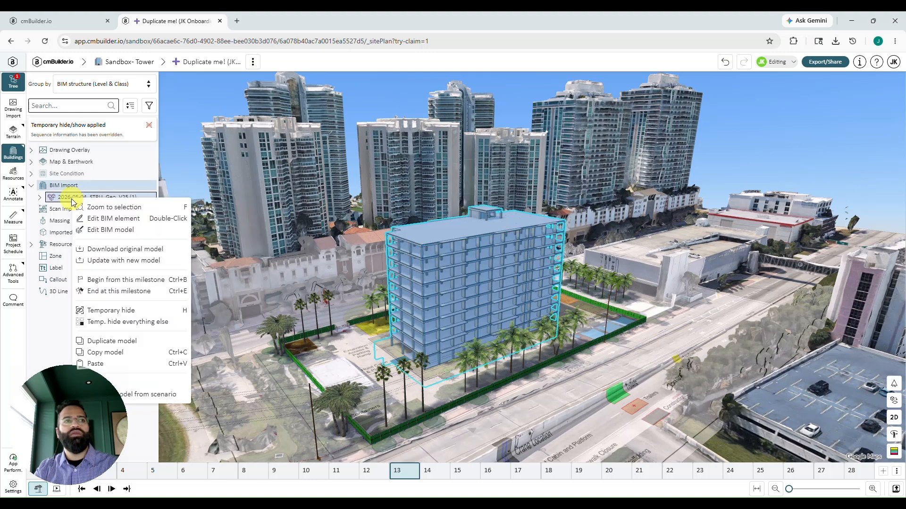
{"action": "left_click", "coordinate": [131, 323]}
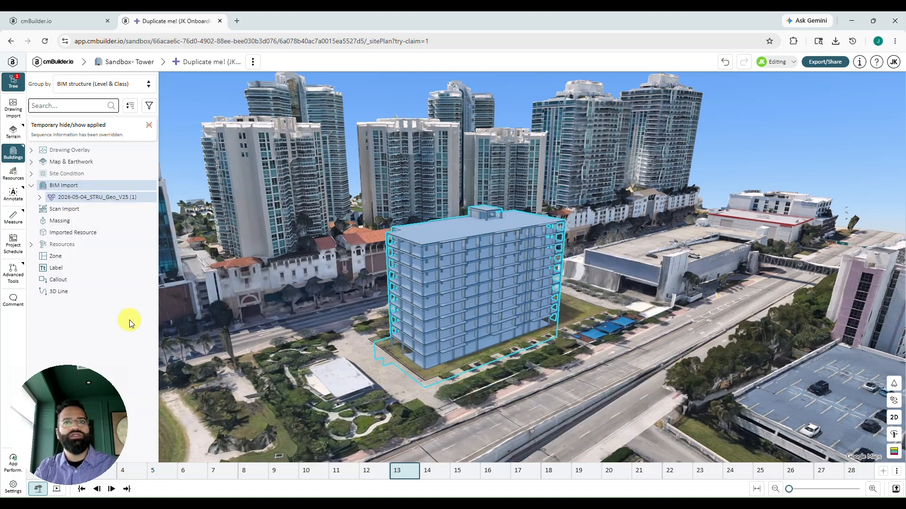
{"action": "left_click", "coordinate": [793, 160]}
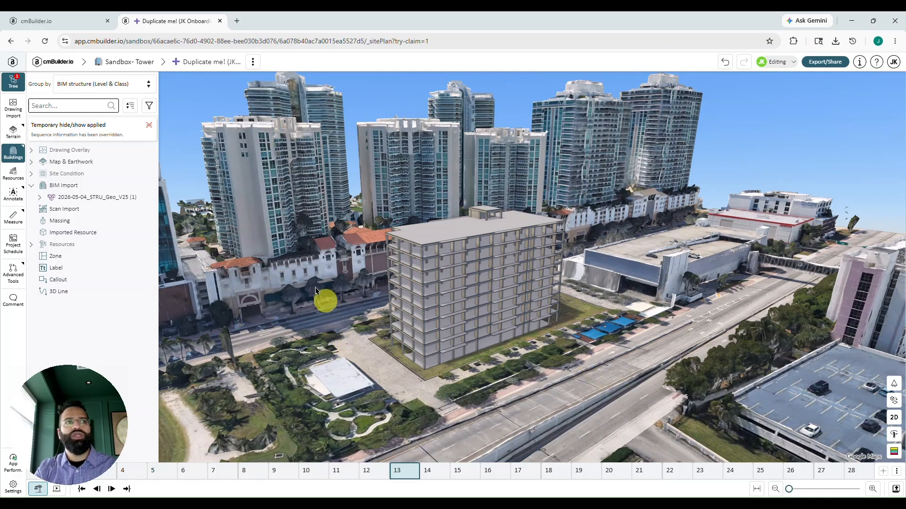
Hide the Earthwork under Map & Earthwork and view the building from below.
{"action": "left_click", "coordinate": [31, 163]}
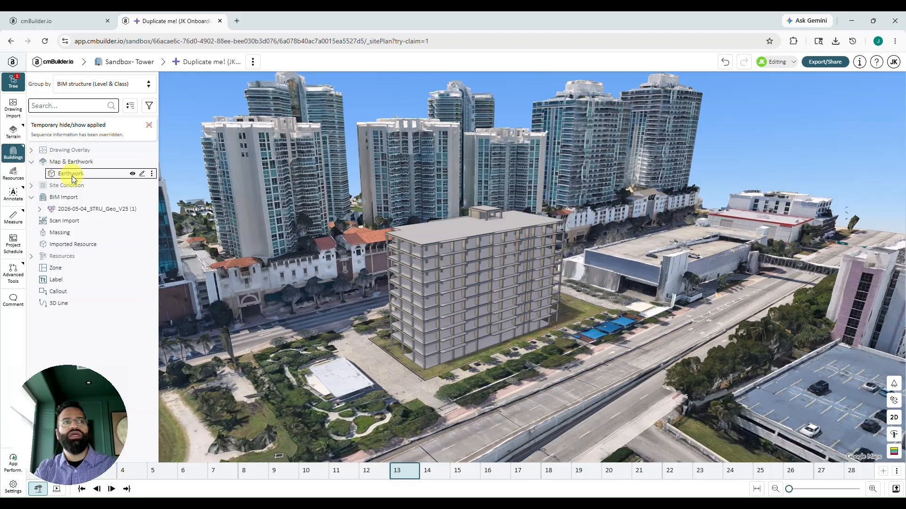
{"action": "left_click", "coordinate": [132, 174]}
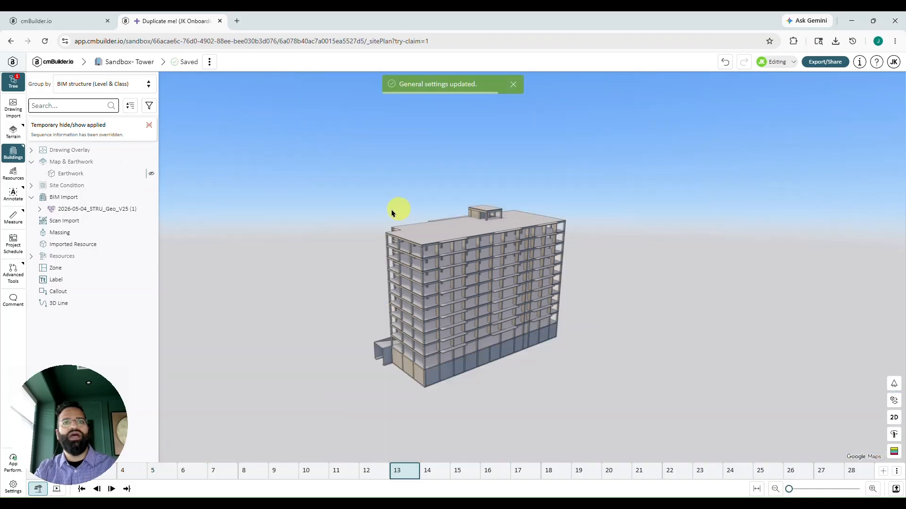
{"action": "left_click_drag", "start_coordinate": [419, 239], "coordinate": [380, 203]}
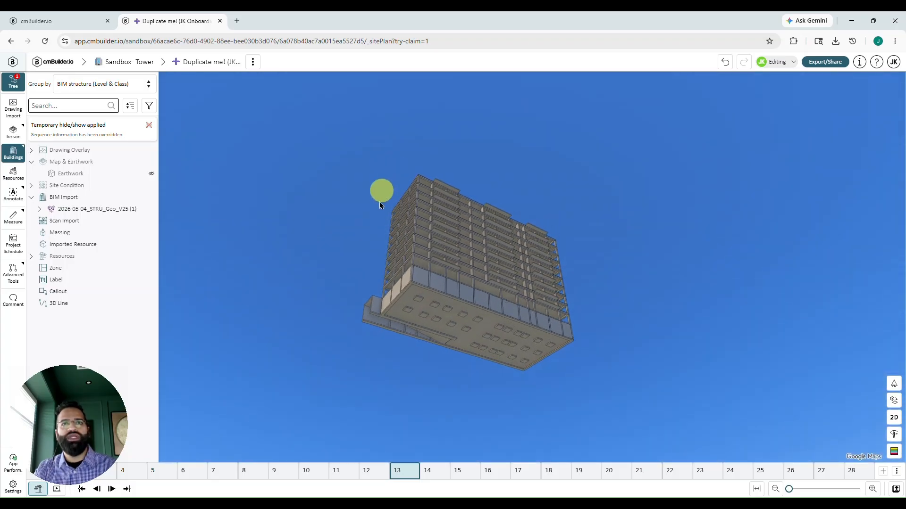
Switch to milestone 8 and select four of the rectangular footings on the building's underside.
{"action": "left_click", "coordinate": [244, 472]}
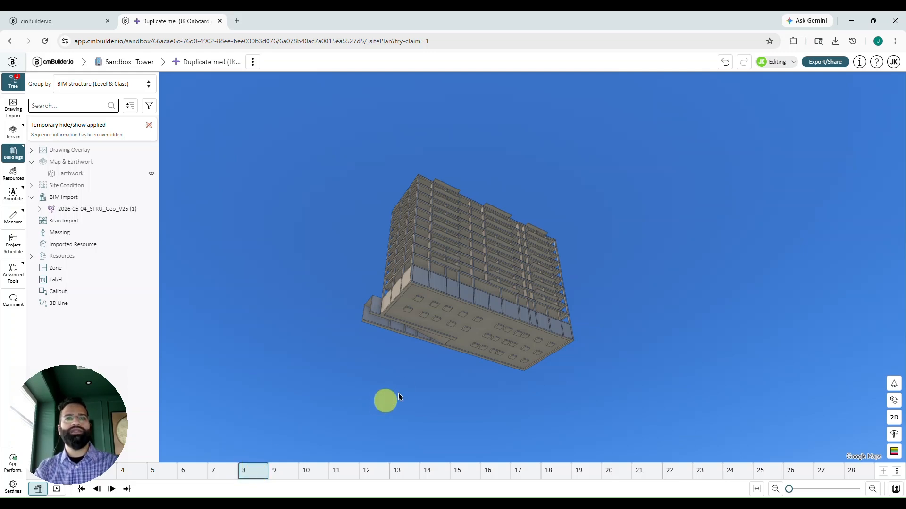
{"action": "scroll", "coordinate": [434, 384], "scroll_direction": "up", "scroll_amount": 5}
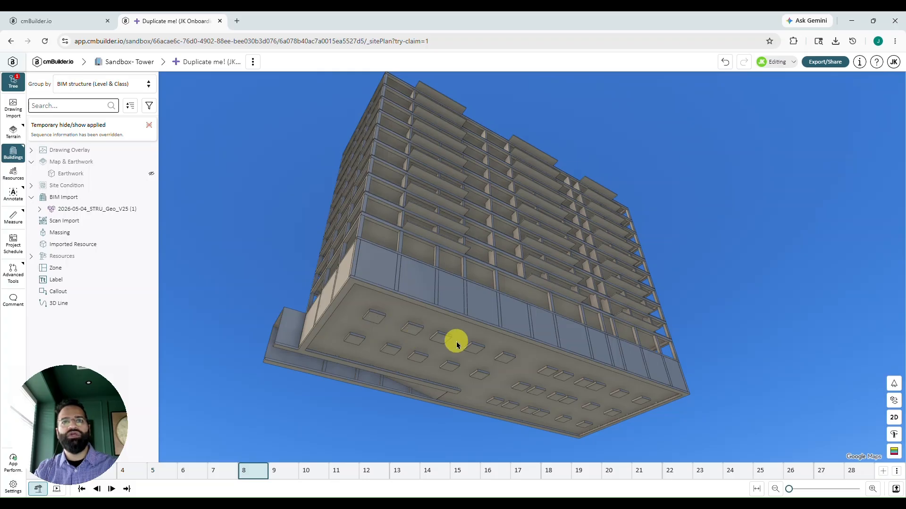
{"action": "left_click", "coordinate": [376, 321]}
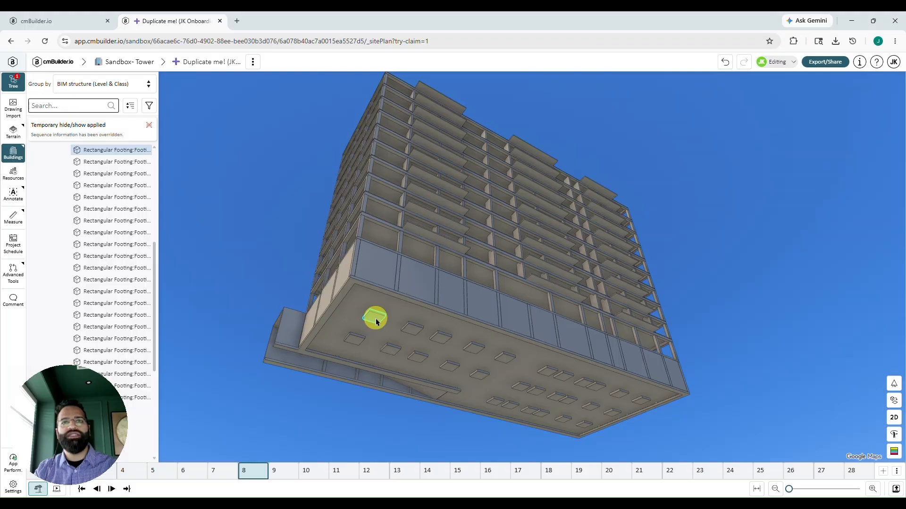
{"action": "left_click", "coordinate": [412, 329], "text": "ctrl"}
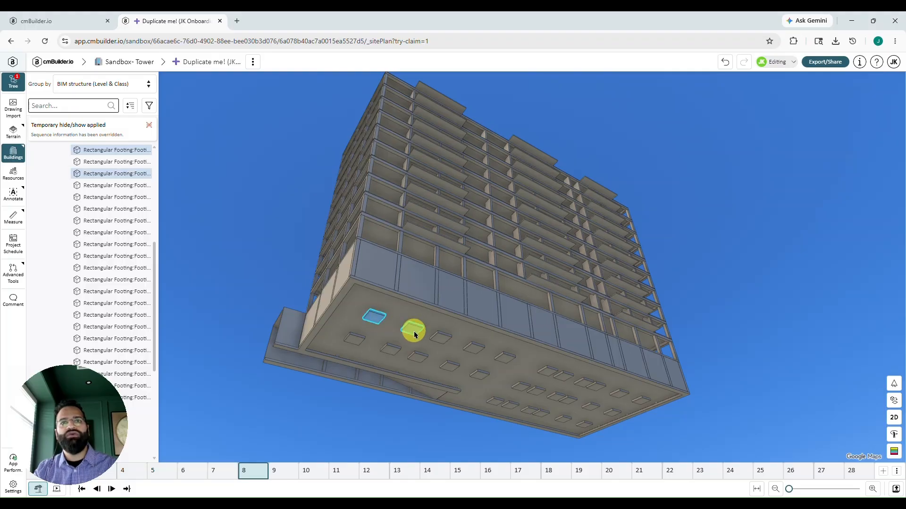
{"action": "left_click", "coordinate": [389, 350], "text": "ctrl"}
{"action": "left_click", "coordinate": [417, 357], "text": "ctrl"}
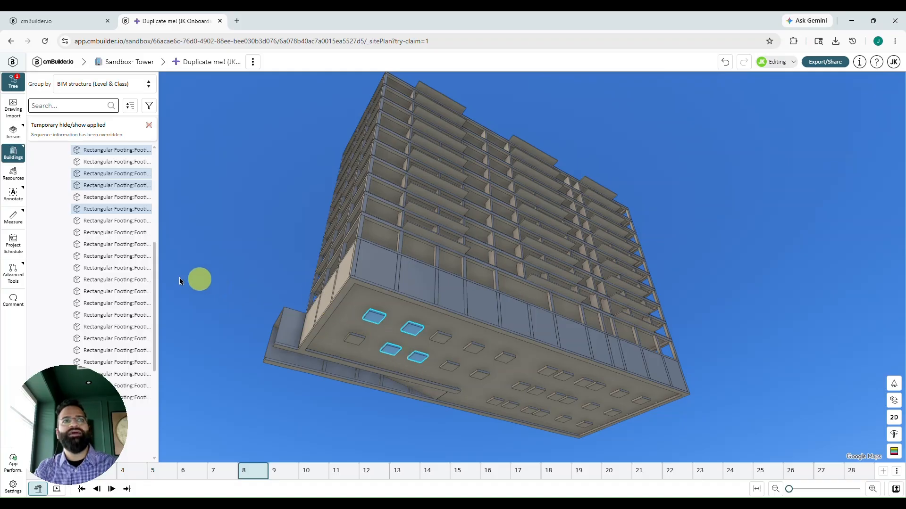
Multi-edit the whole Slab class containing the footings so it starts at the current milestone, Pour Concrete Footings.
{"action": "scroll", "coordinate": [130, 279], "scroll_direction": "up", "scroll_amount": 3}
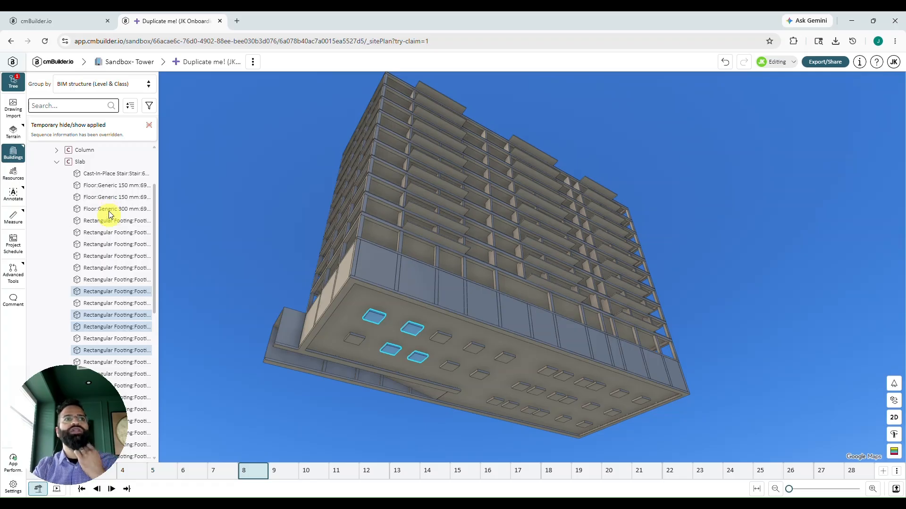
{"action": "left_click", "coordinate": [84, 163]}
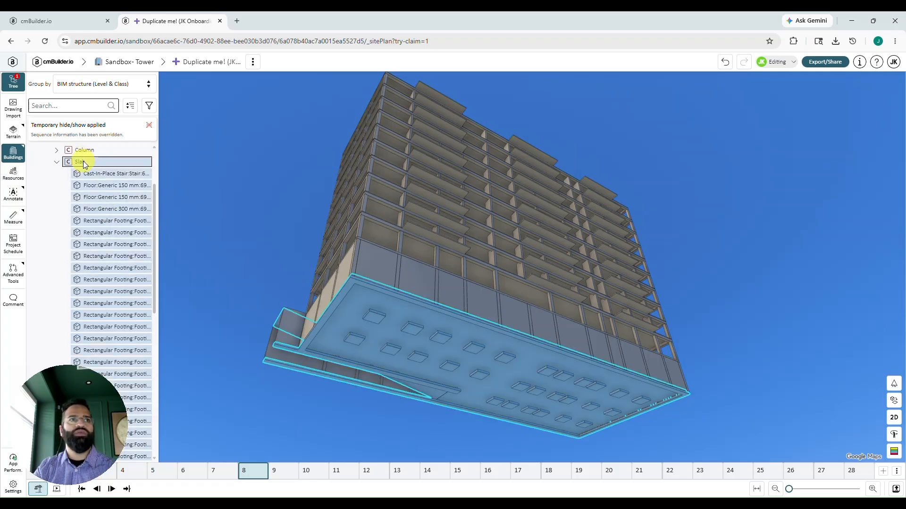
{"action": "right_click", "coordinate": [84, 164]}
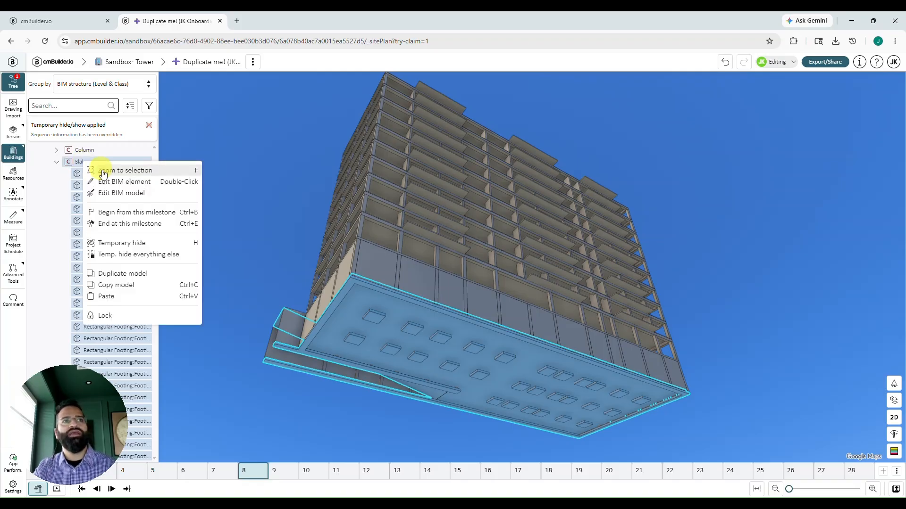
{"action": "left_click", "coordinate": [113, 182]}
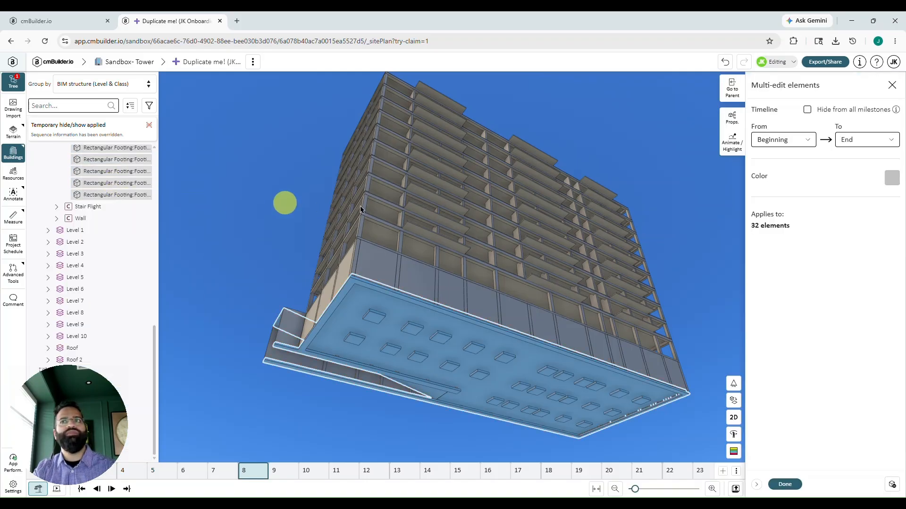
{"action": "left_click", "coordinate": [793, 142]}
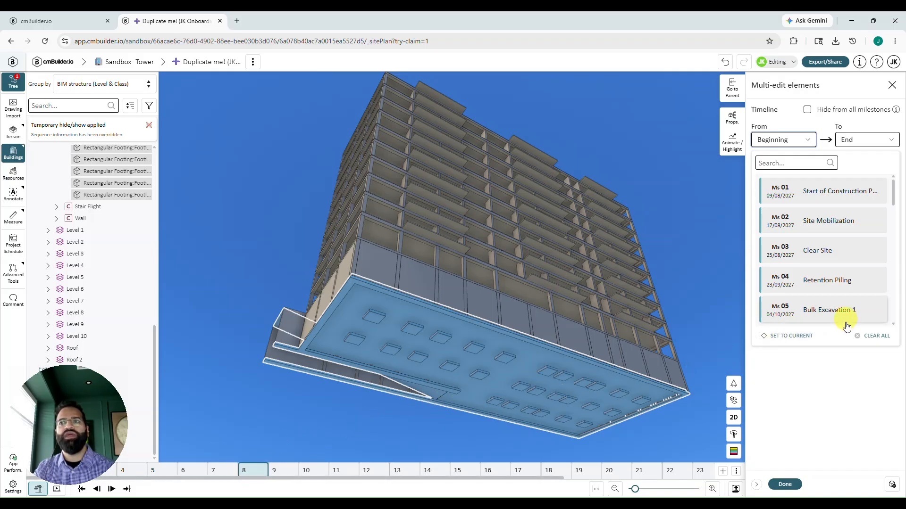
{"action": "left_click", "coordinate": [808, 341]}
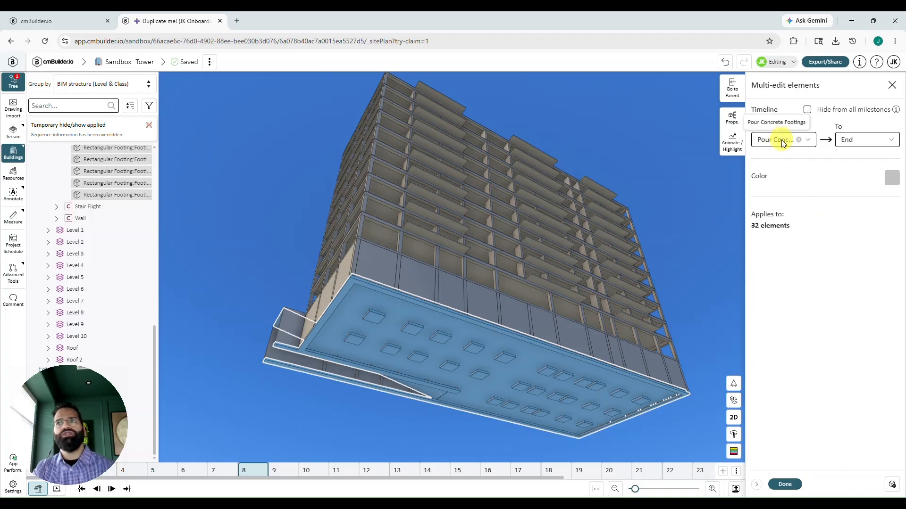
{"action": "left_click", "coordinate": [784, 485]}
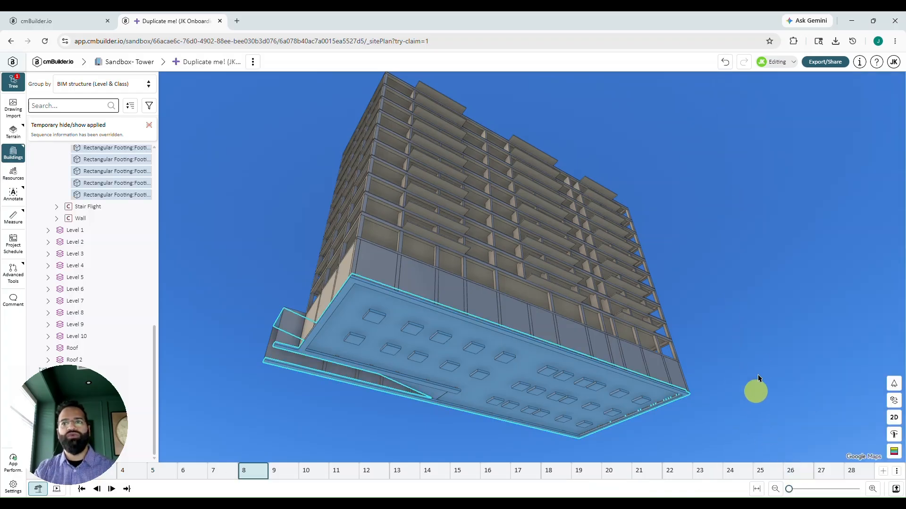
Clear the selection and compare the foundation at milestones 7 and 8.
{"action": "left_click", "coordinate": [759, 370]}
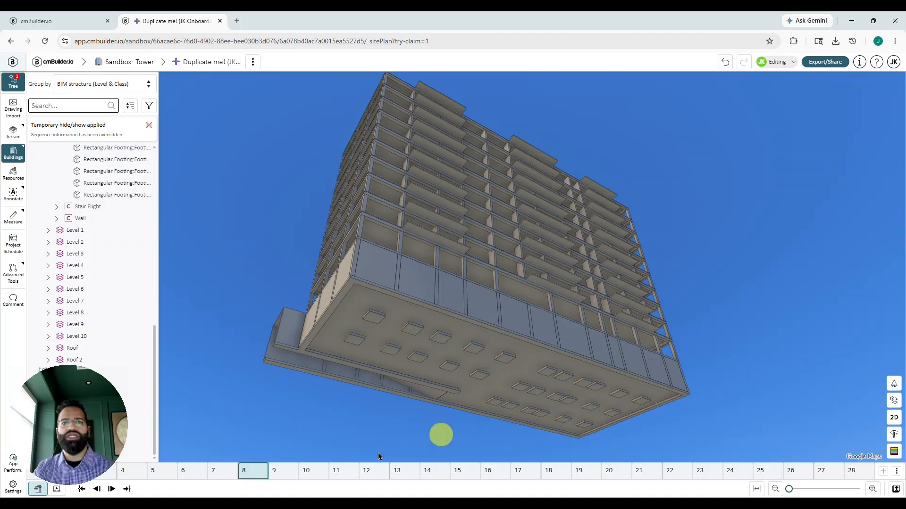
{"action": "left_click", "coordinate": [219, 472]}
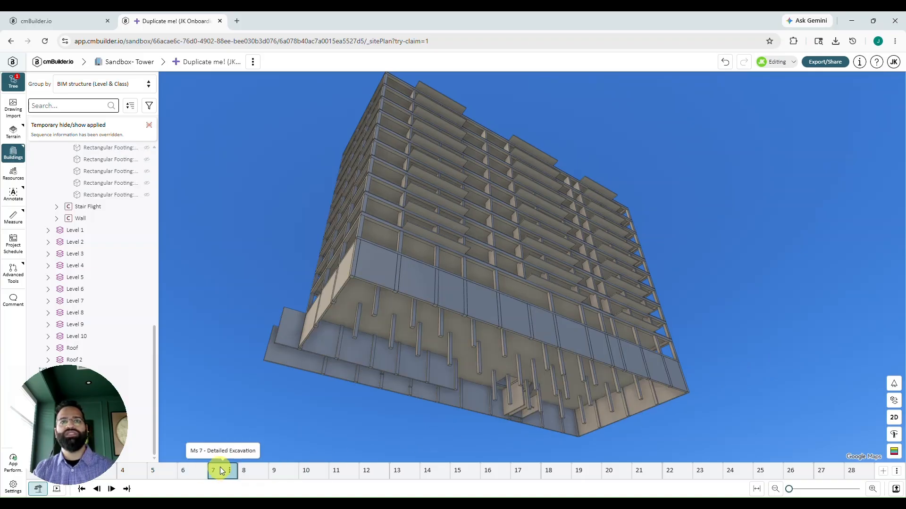
{"action": "left_click", "coordinate": [246, 472]}
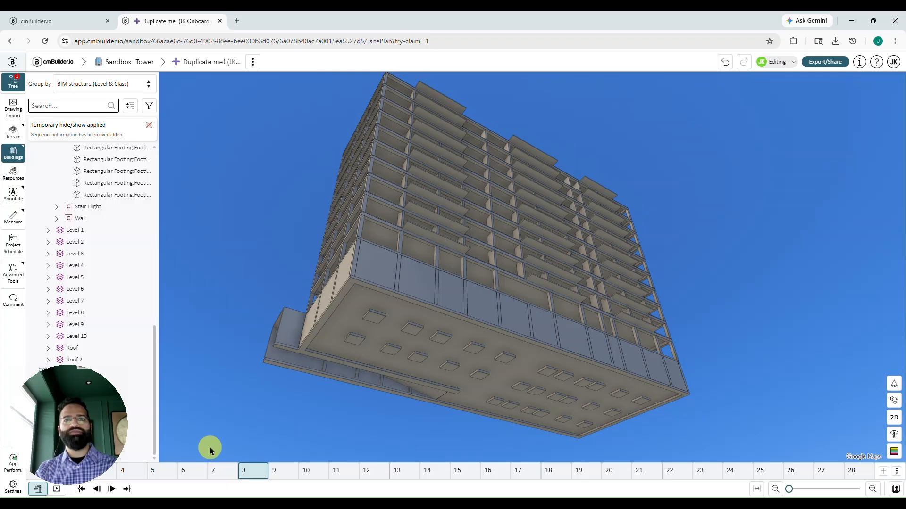
Select the two Floor:Generic 150 mm slabs and make them begin from milestone 11, Pour SOG.
{"action": "left_click", "coordinate": [434, 370]}
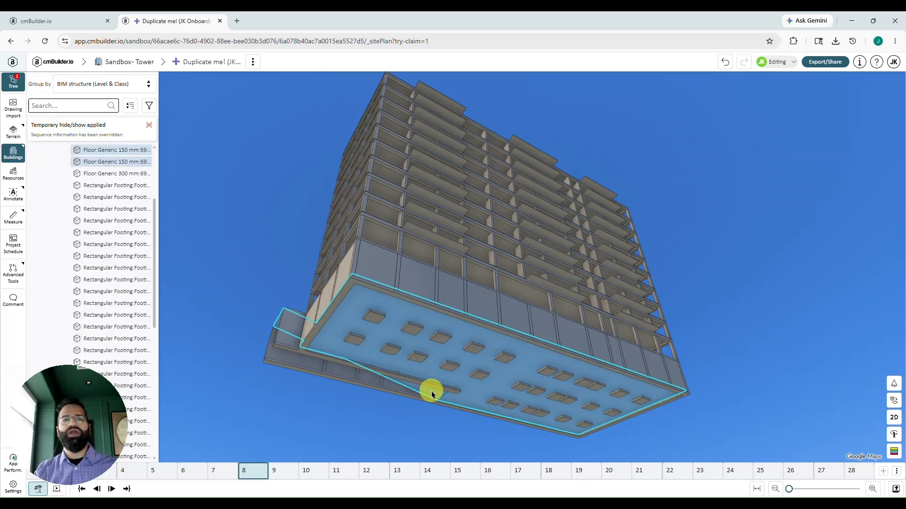
{"action": "left_click", "coordinate": [342, 471]}
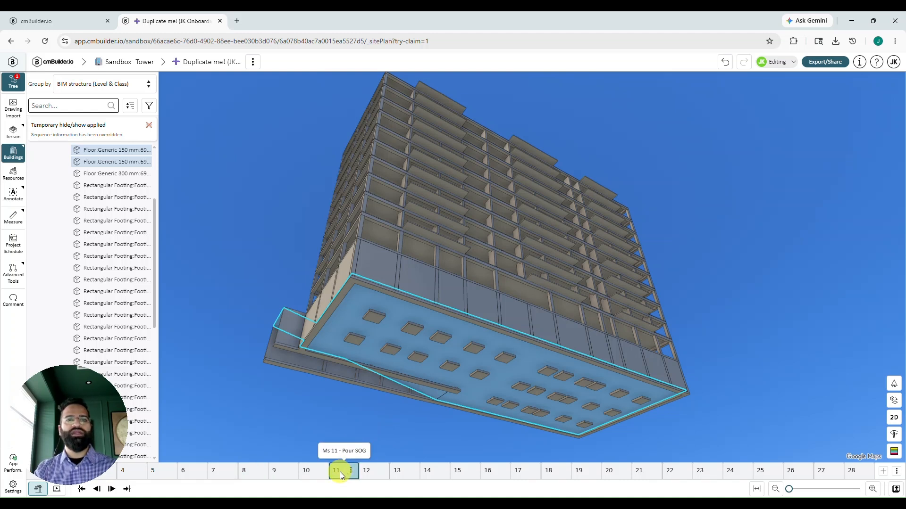
{"action": "right_click", "coordinate": [370, 419]}
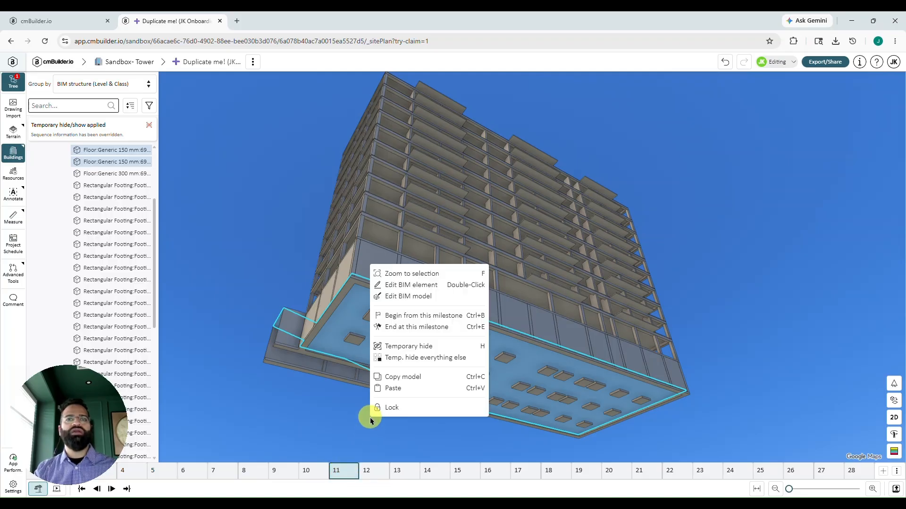
{"action": "left_click", "coordinate": [446, 316]}
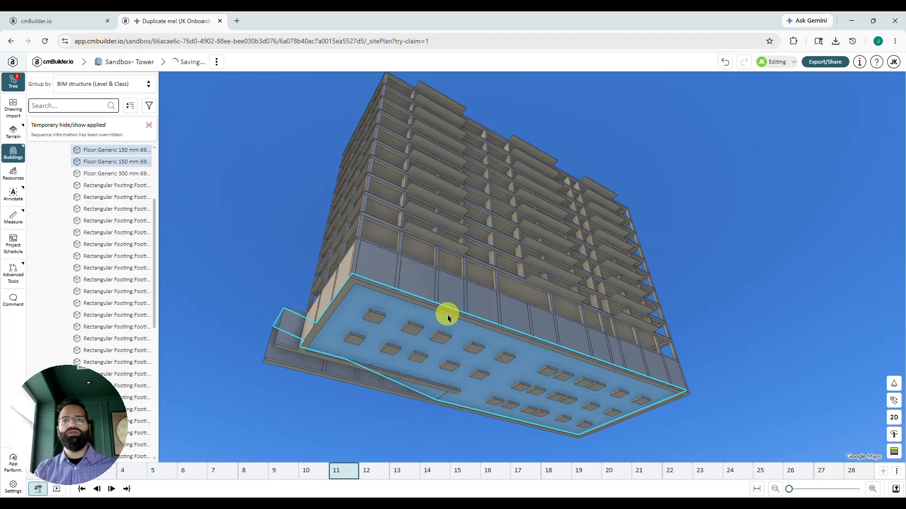
Open the two 150 mm floor slabs for multi-editing to check their starting milestone, and close the editor.
{"action": "right_click", "coordinate": [702, 278]}
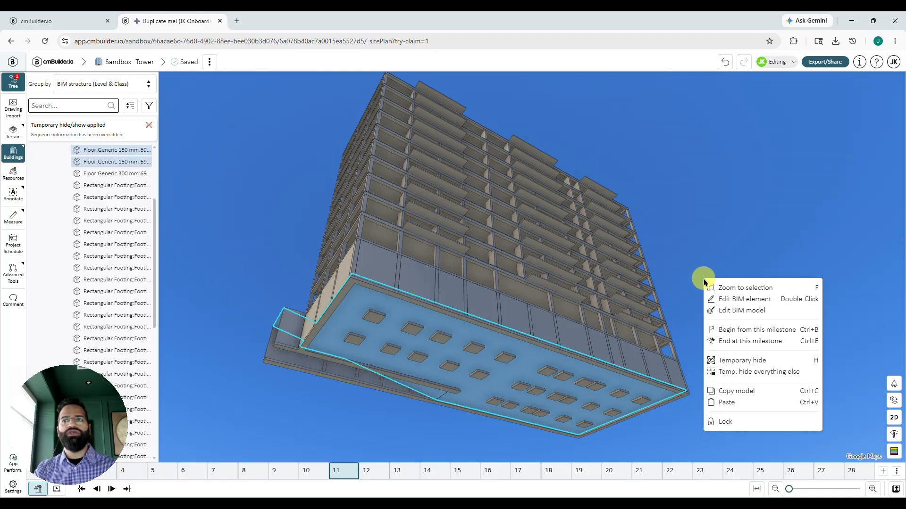
{"action": "left_click", "coordinate": [729, 300]}
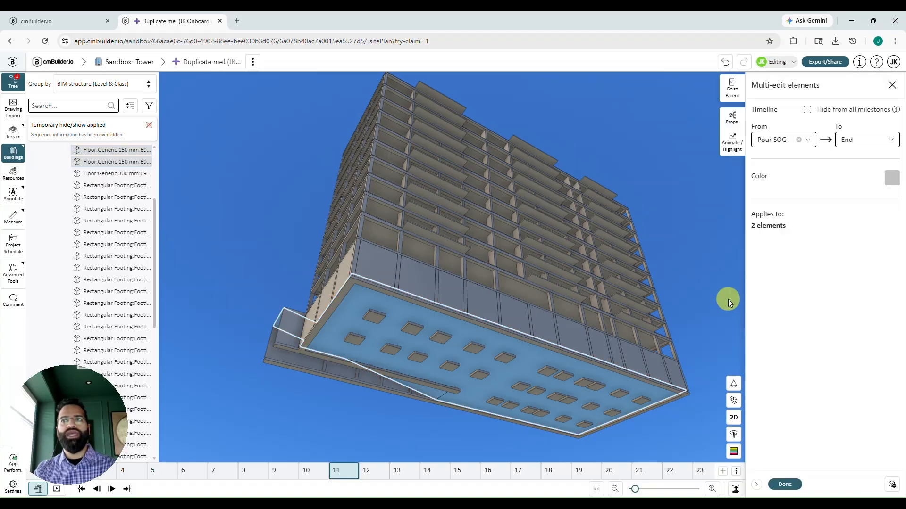
{"action": "left_click", "coordinate": [781, 147]}
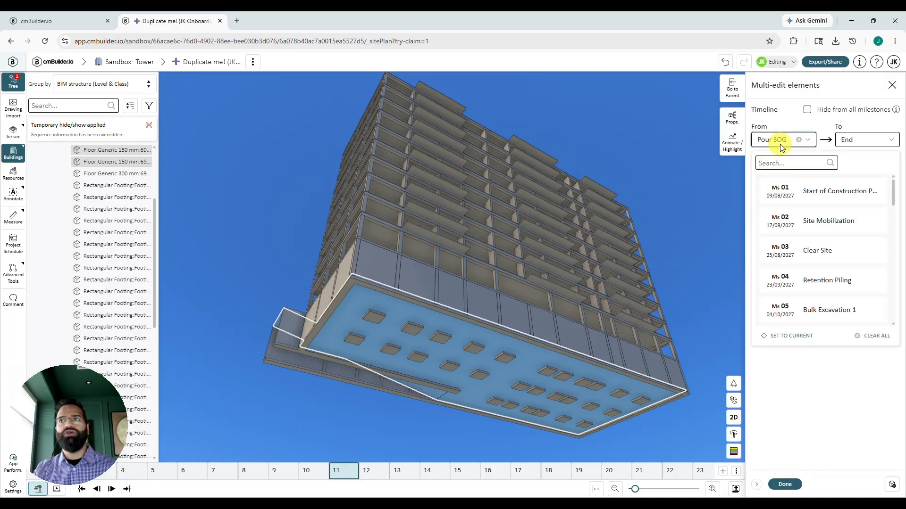
{"action": "left_click", "coordinate": [891, 85]}
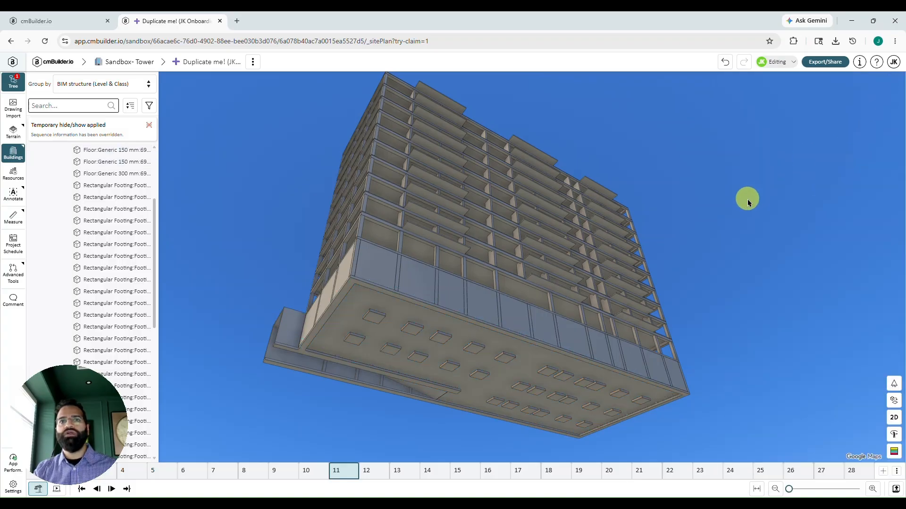
At milestone 9, select a concrete square column above a footing and the adjacent wall panel in turn, and clear the selection.
{"action": "left_click", "coordinate": [277, 475]}
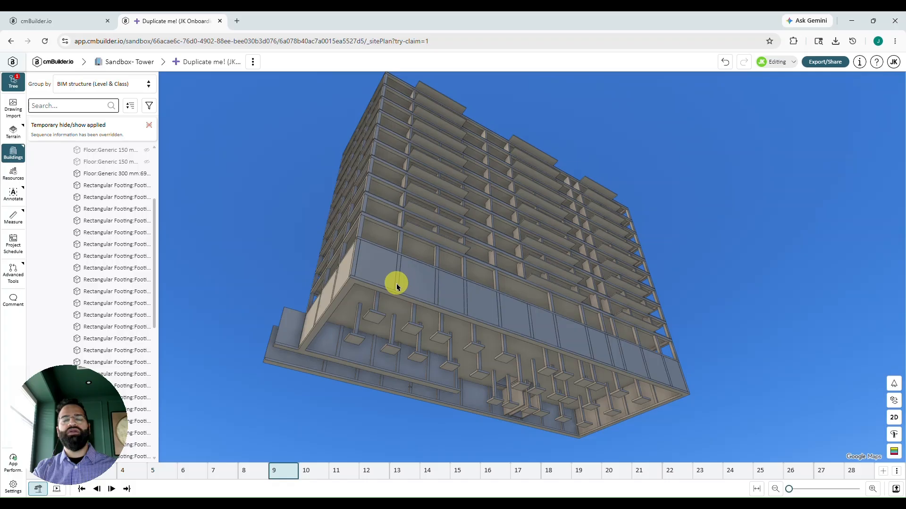
{"action": "left_click", "coordinate": [363, 267]}
{"action": "left_click", "coordinate": [376, 306]}
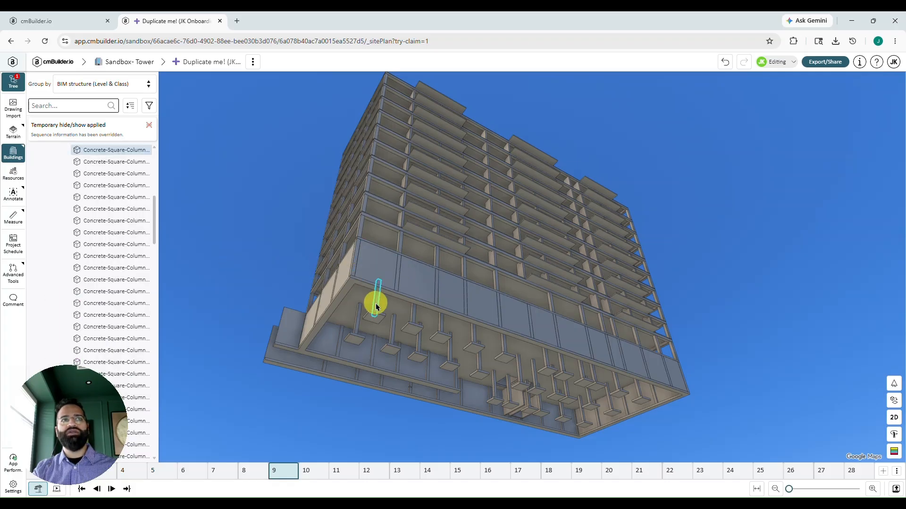
{"action": "left_click", "coordinate": [384, 277]}
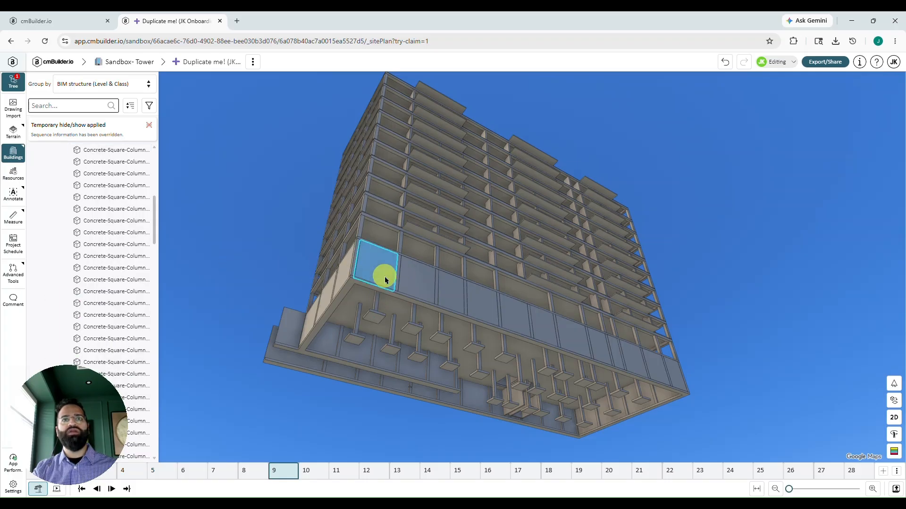
{"action": "left_click", "coordinate": [378, 301]}
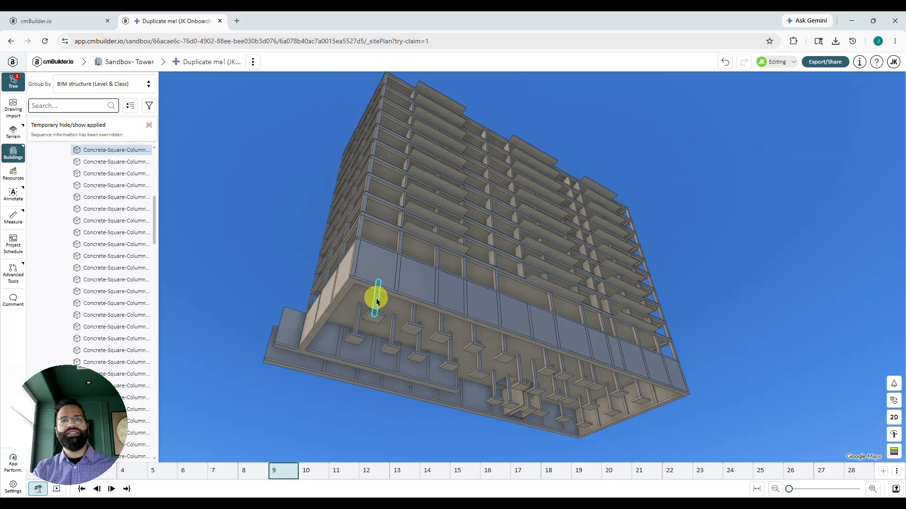
{"action": "scroll", "coordinate": [377, 302], "scroll_direction": "down", "scroll_amount": 5}
{"action": "left_click", "coordinate": [367, 364]}
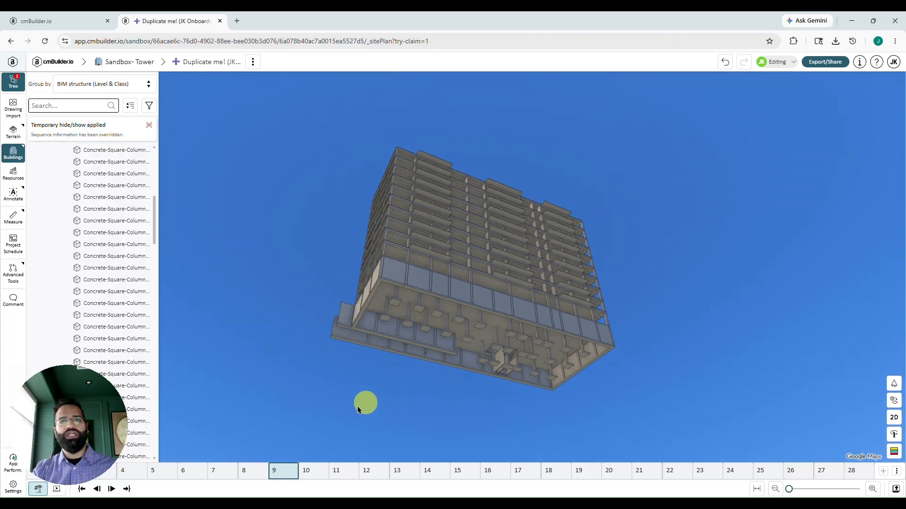
{"action": "left_click_drag", "start_coordinate": [357, 410], "coordinate": [346, 414]}
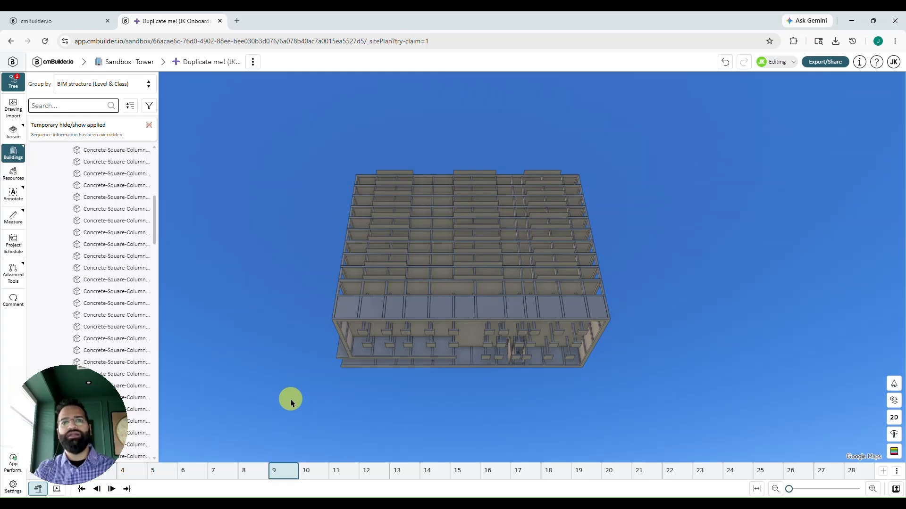
{"action": "left_click_drag", "start_coordinate": [290, 399], "coordinate": [369, 355]}
{"action": "left_click_drag", "start_coordinate": [387, 355], "coordinate": [643, 307]}
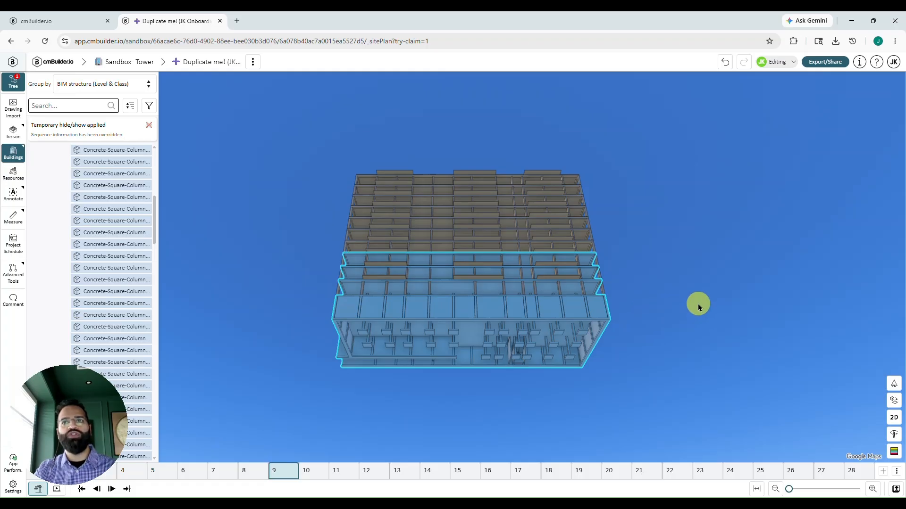
{"action": "left_click_drag", "start_coordinate": [699, 307], "coordinate": [508, 332]}
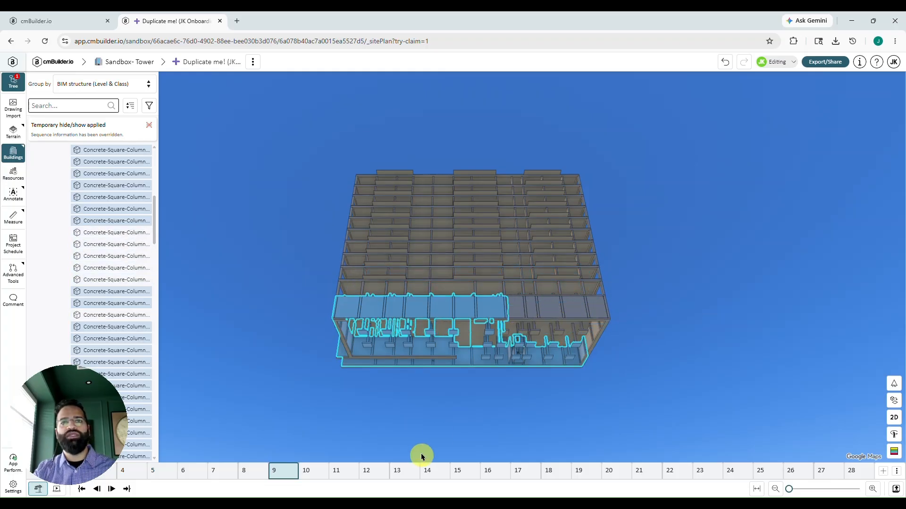
{"action": "left_click", "coordinate": [415, 424]}
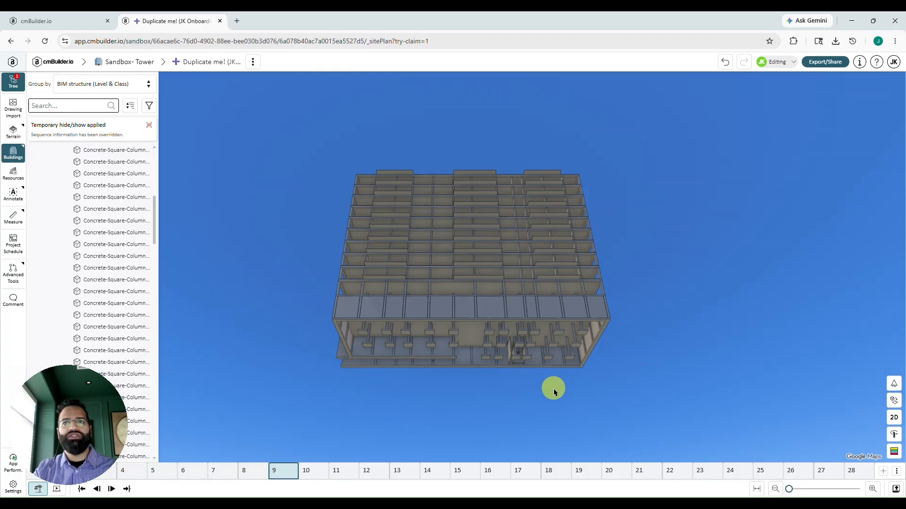
Switch the camera to Orthographic and square the view to the building's long side elevation.
{"action": "left_click_drag", "start_coordinate": [553, 390], "coordinate": [565, 406]}
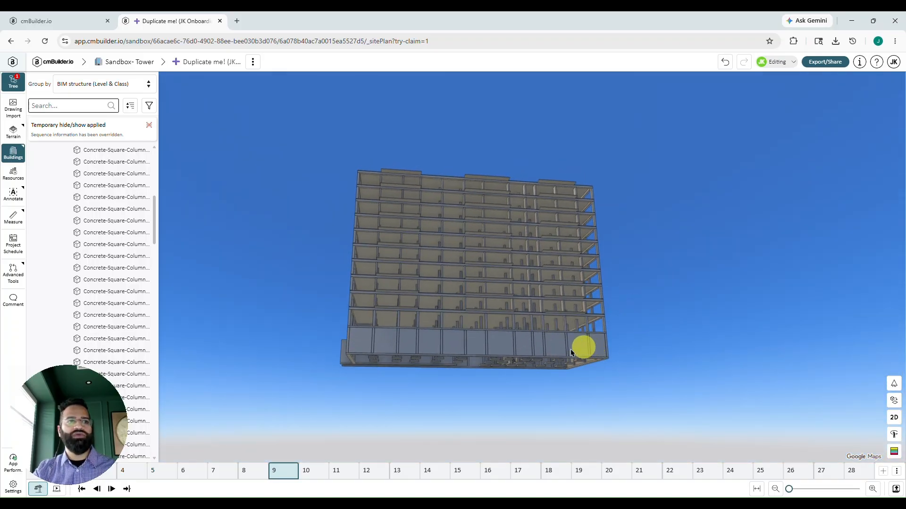
{"action": "left_click", "coordinate": [14, 489]}
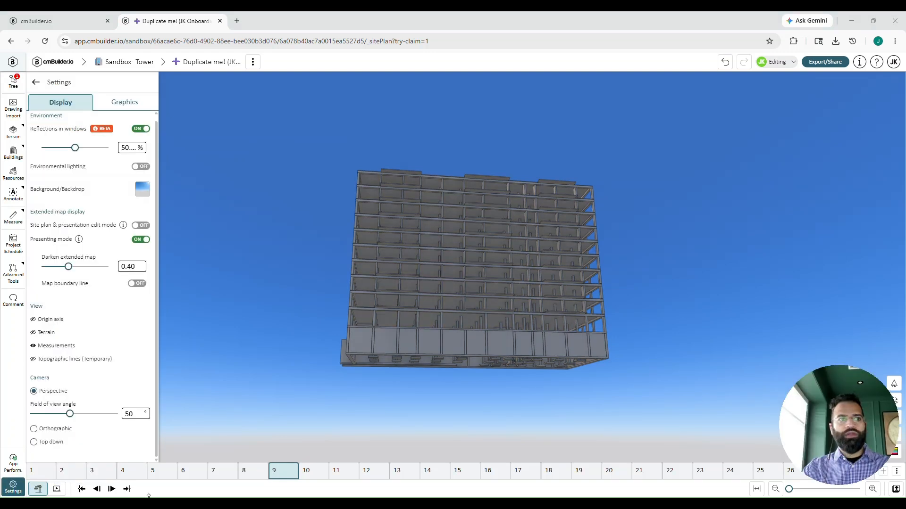
{"action": "left_click", "coordinate": [35, 430]}
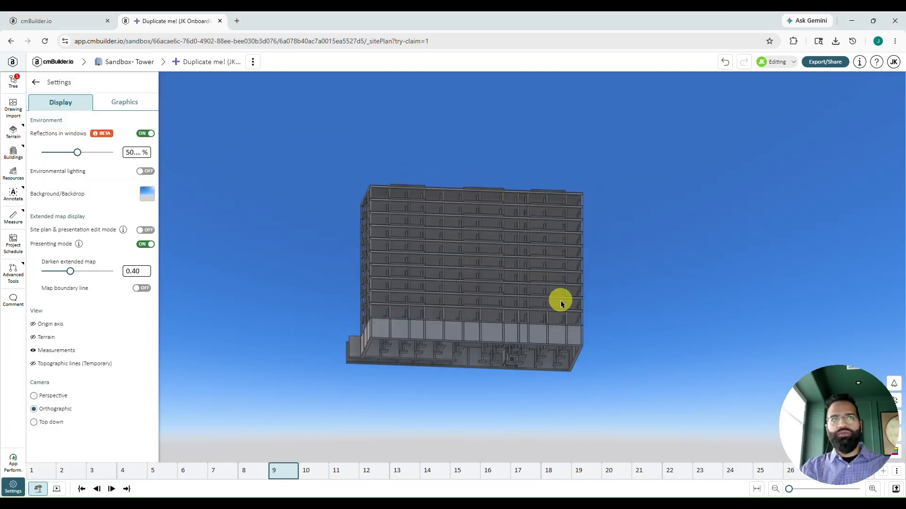
{"action": "left_click_drag", "start_coordinate": [560, 301], "coordinate": [552, 321]}
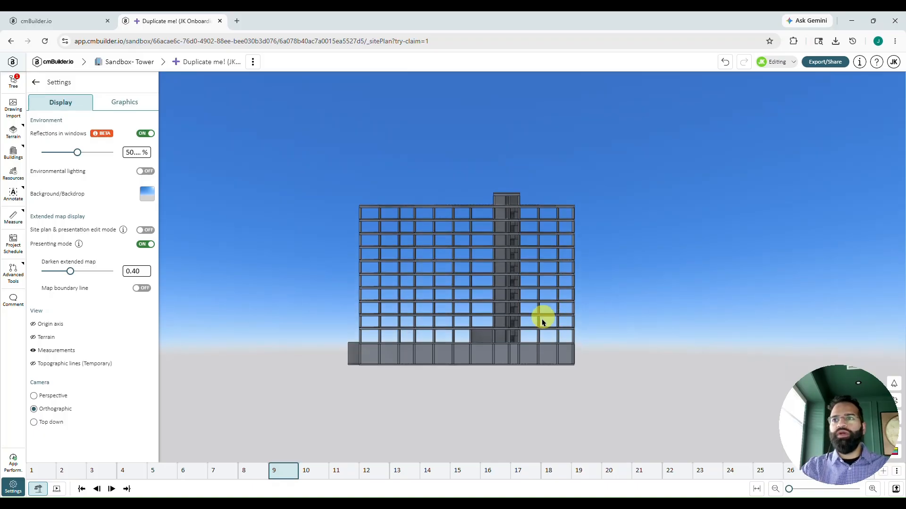
{"action": "scroll", "coordinate": [544, 339], "scroll_direction": "up", "scroll_amount": 3}
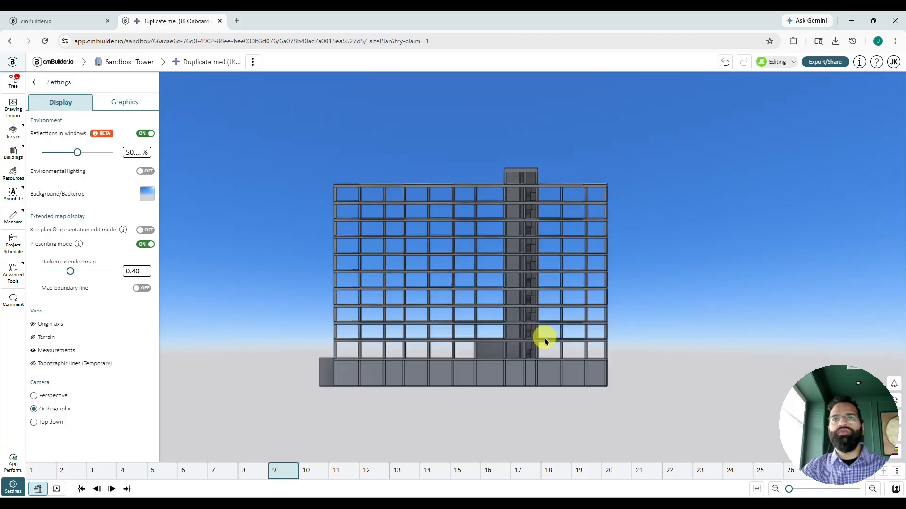
{"action": "scroll", "coordinate": [588, 374], "scroll_direction": "up", "scroll_amount": 1}
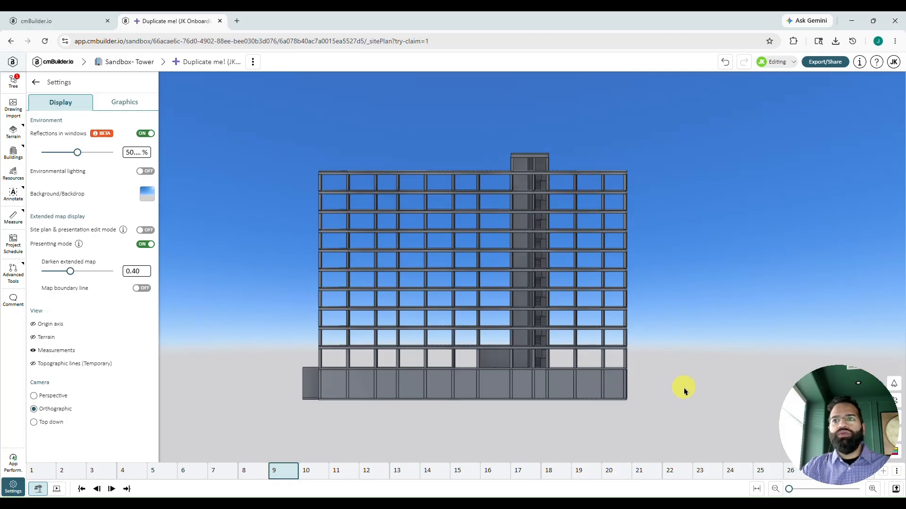
Select all foundation walls and columns of the lowest storey, make them begin from milestone 9, and clear the selection.
{"action": "left_click_drag", "start_coordinate": [684, 389], "coordinate": [280, 384]}
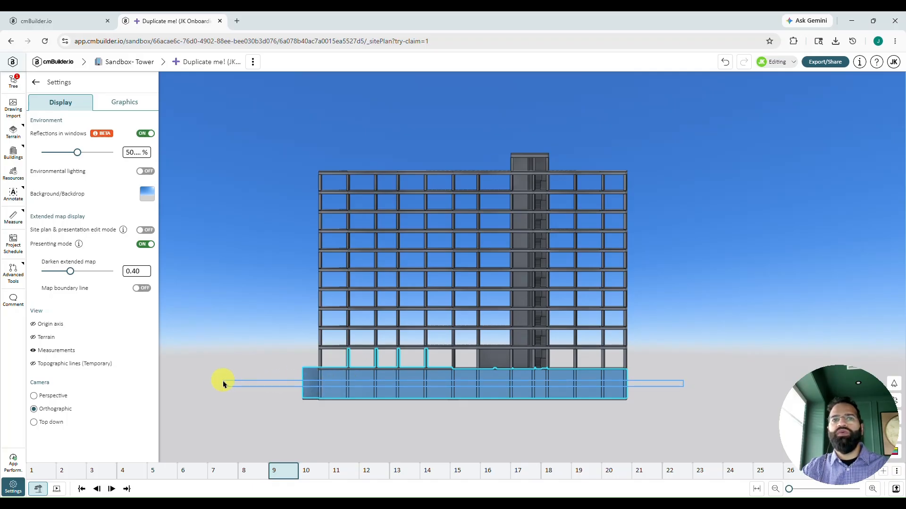
{"action": "left_click_drag", "start_coordinate": [222, 381], "coordinate": [223, 381]}
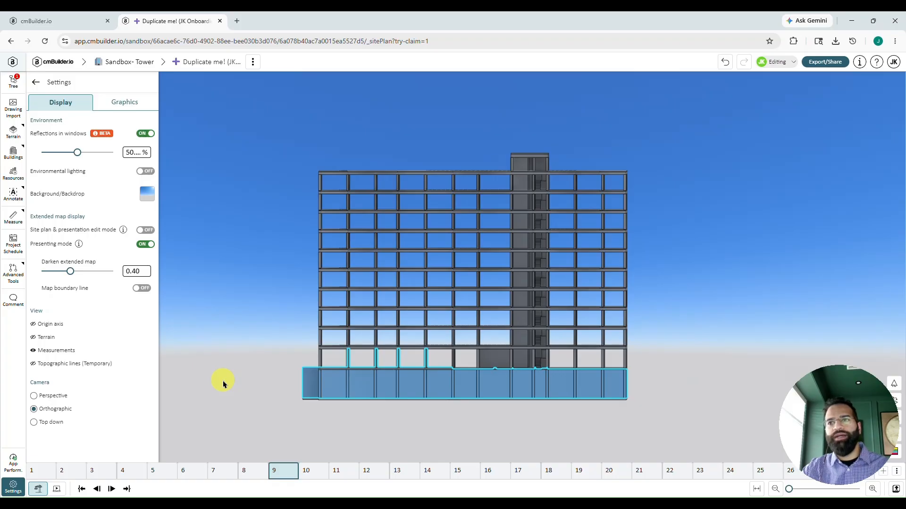
{"action": "left_click_drag", "start_coordinate": [223, 385], "coordinate": [407, 393]}
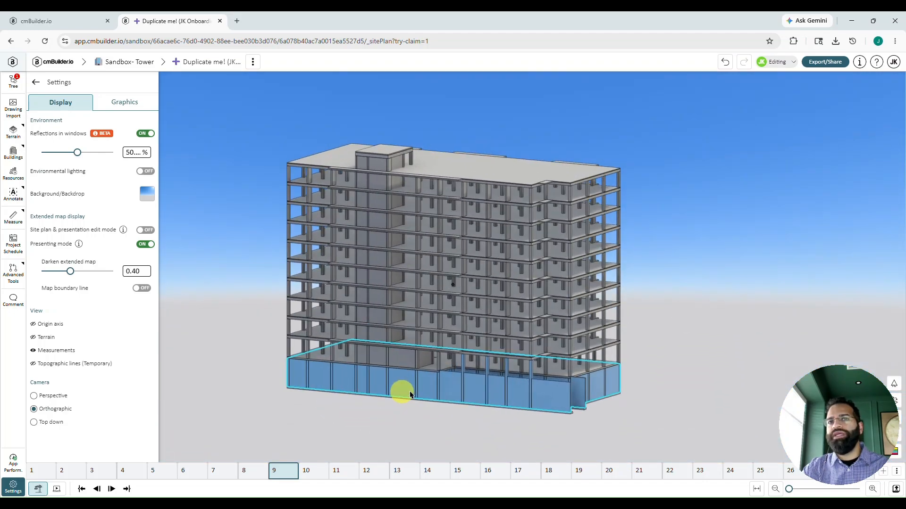
{"action": "left_click_drag", "start_coordinate": [685, 372], "coordinate": [493, 366]}
{"action": "right_click", "coordinate": [667, 323]}
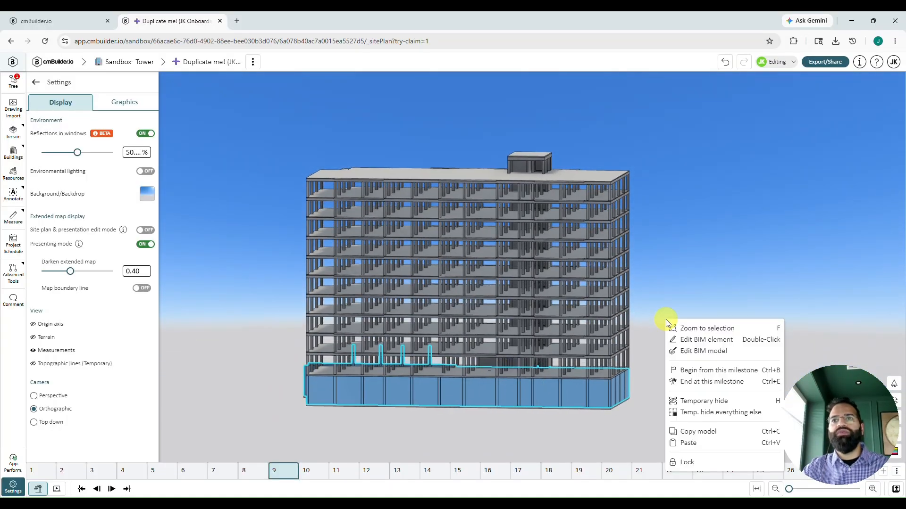
{"action": "left_click", "coordinate": [695, 371]}
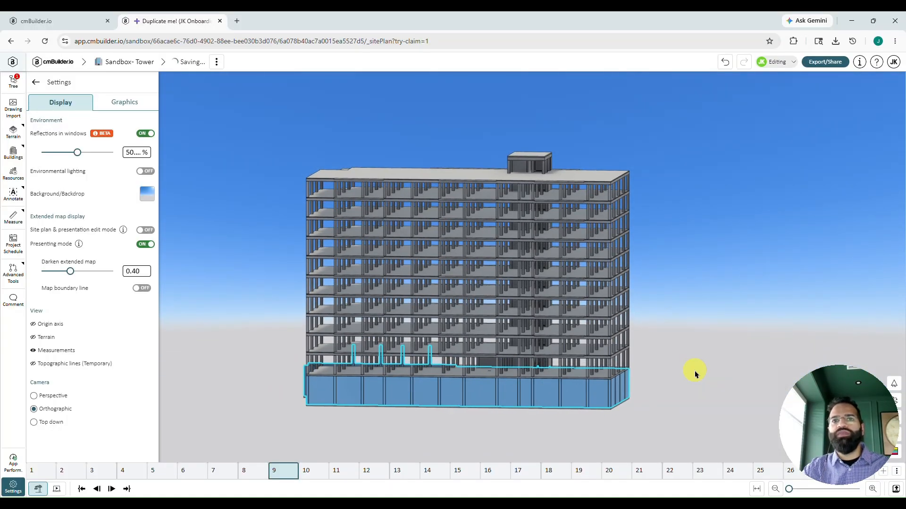
{"action": "left_click", "coordinate": [329, 430]}
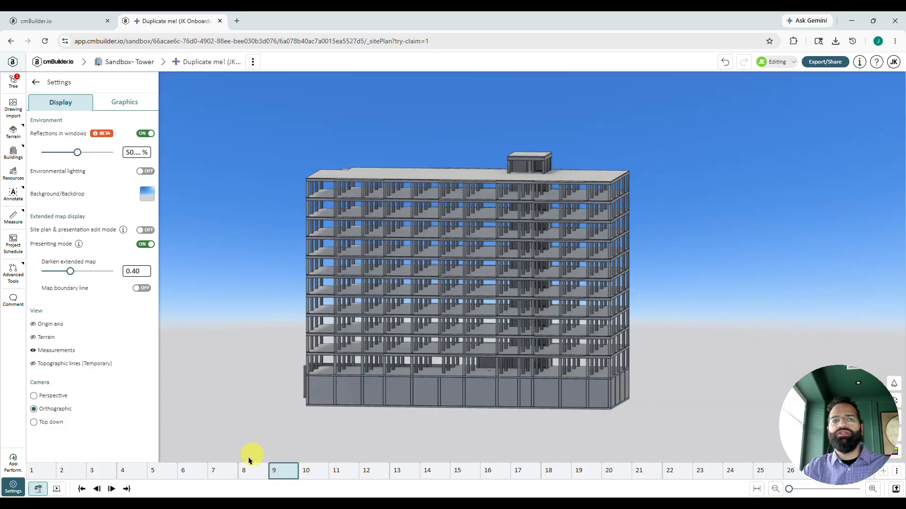
Review the foundation sequence from below by advancing one milestone at a time from 7 to 11.
{"action": "left_click", "coordinate": [234, 467]}
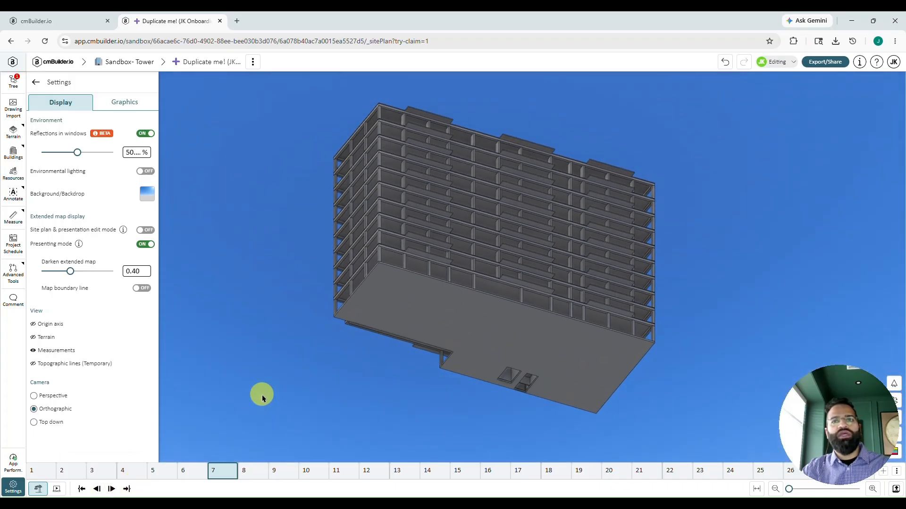
{"action": "left_click", "coordinate": [112, 489]}
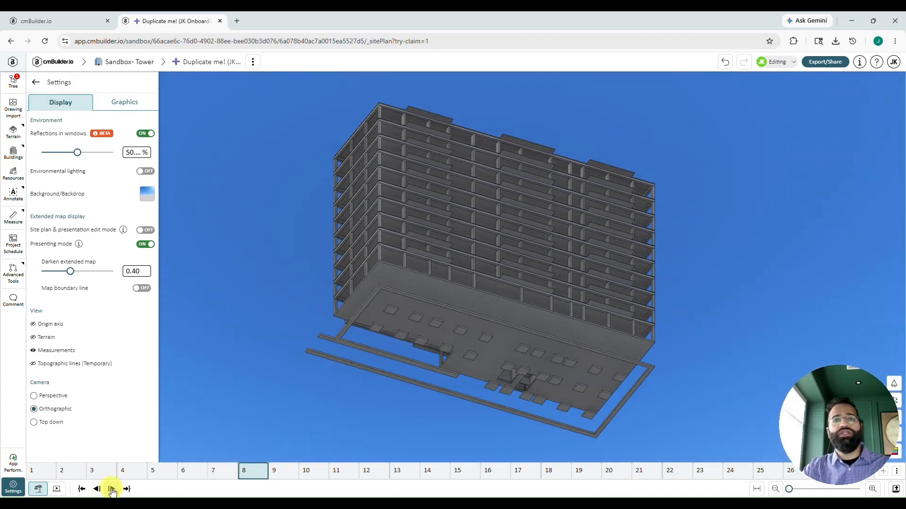
{"action": "left_click", "coordinate": [111, 489]}
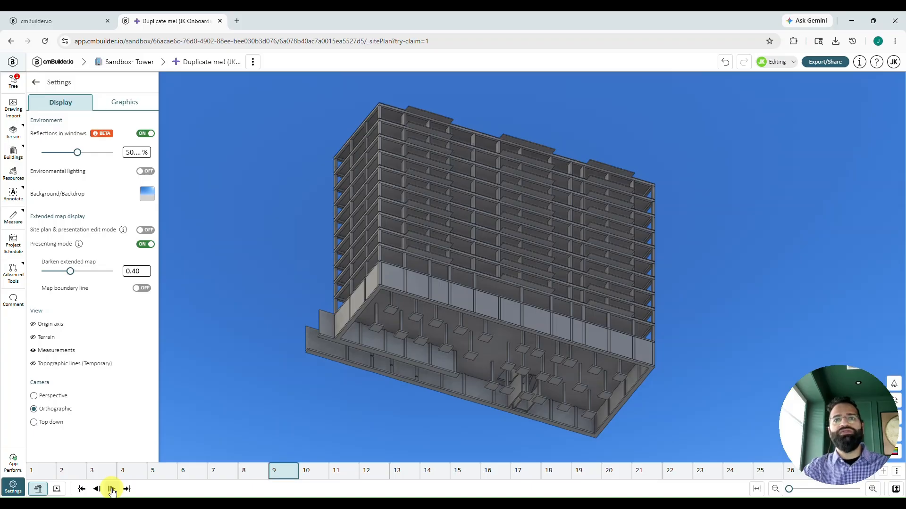
{"action": "left_click", "coordinate": [111, 489]}
{"action": "left_click", "coordinate": [111, 489]}
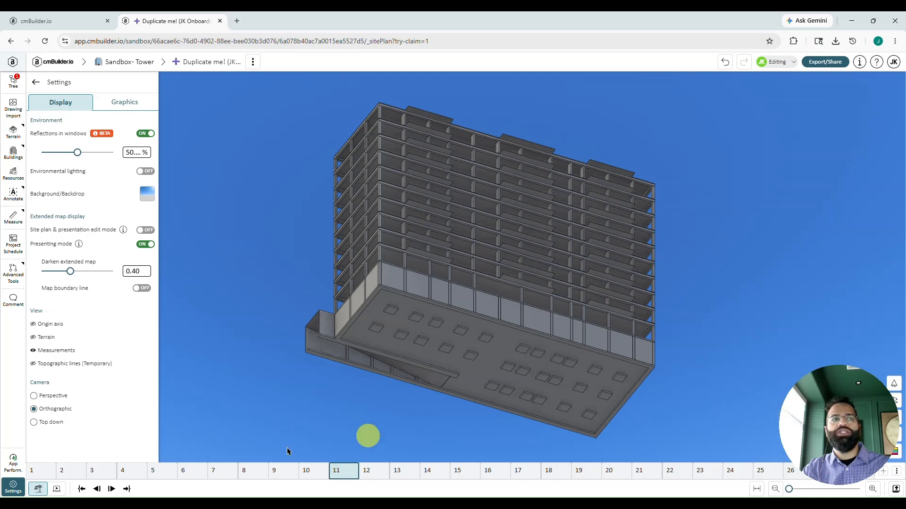
Reopen the model tree, colour the elements by sequence status, and examine the unsequenced elements at milestone 11.
{"action": "left_click", "coordinate": [6, 488]}
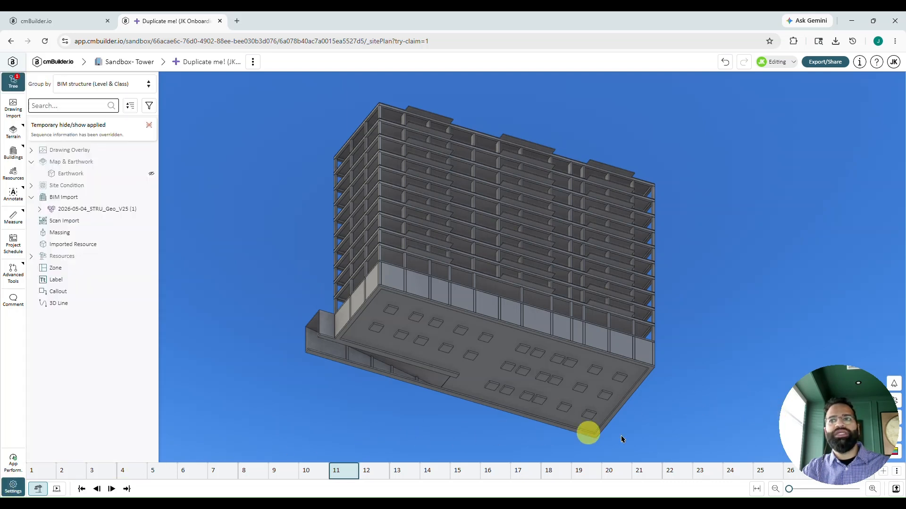
{"action": "left_click_drag", "start_coordinate": [838, 428], "coordinate": [83, 428]}
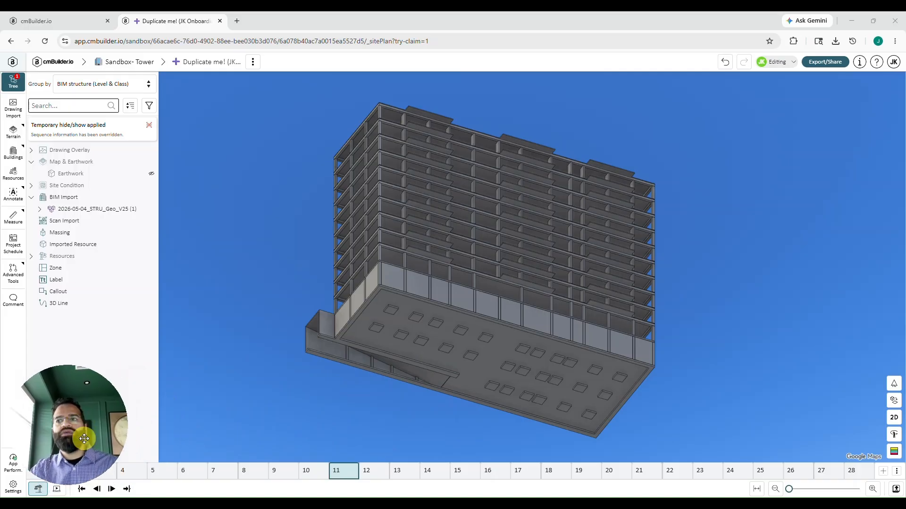
{"action": "left_click", "coordinate": [894, 452]}
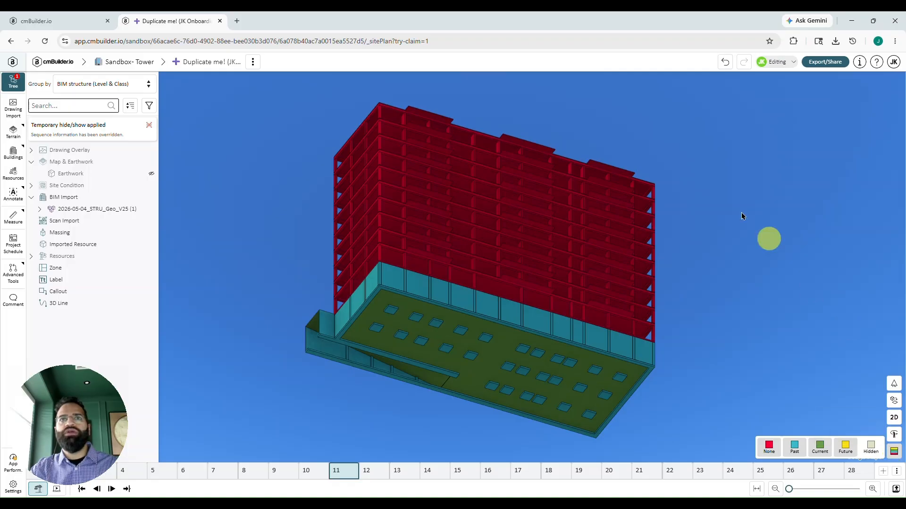
{"action": "mouse_move", "coordinate": [383, 364]}
{"action": "left_mouse_down"}
{"action": "mouse_move", "coordinate": [350, 373]}
{"action": "mouse_move", "coordinate": [368, 372]}
{"action": "left_mouse_up"}
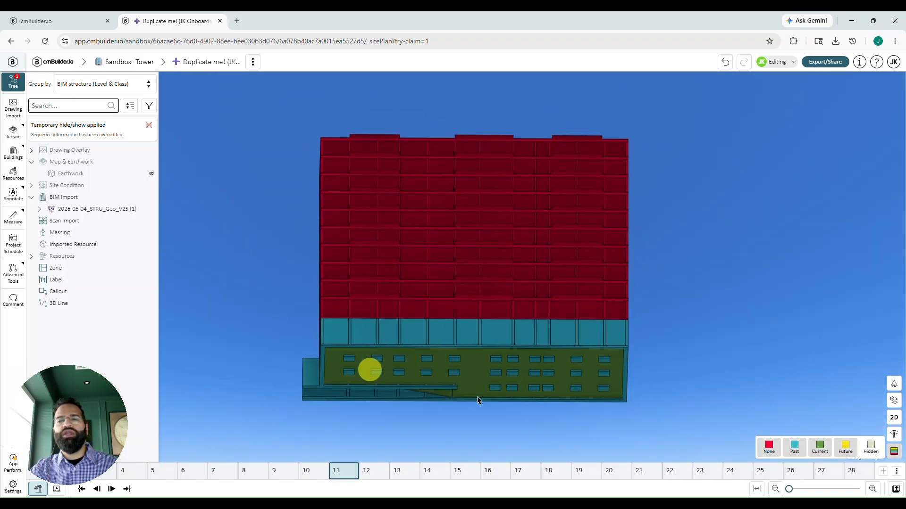
{"action": "left_click", "coordinate": [769, 447]}
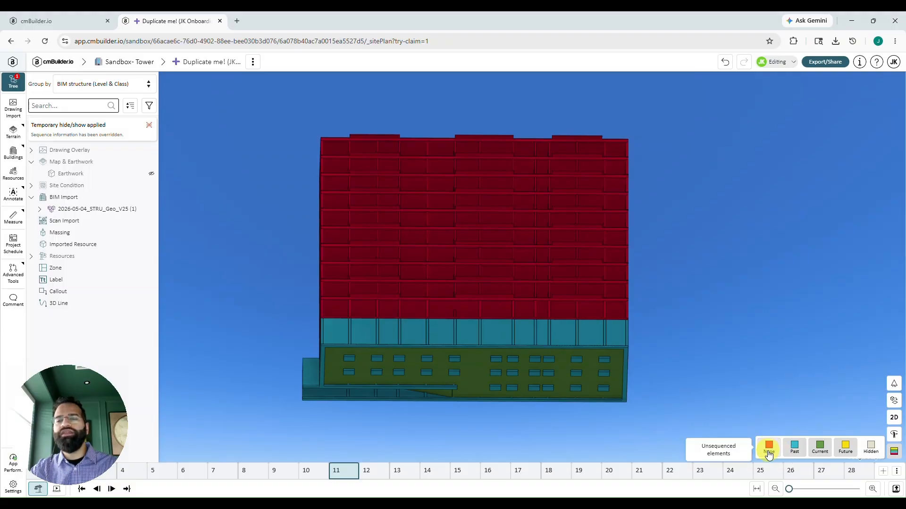
{"action": "left_click_drag", "start_coordinate": [717, 415], "coordinate": [689, 406]}
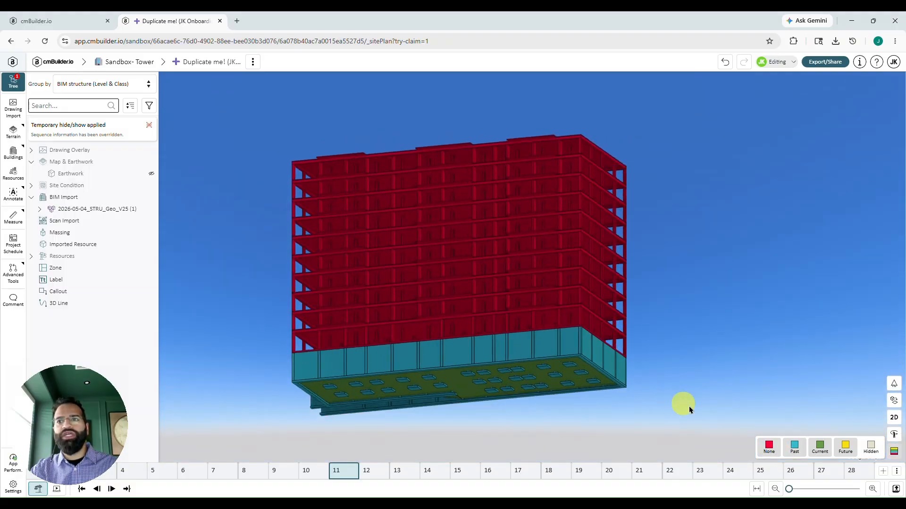
Go to milestone 9 and hide the Past and Future elements in the sequence colour view.
{"action": "left_click", "coordinate": [273, 474]}
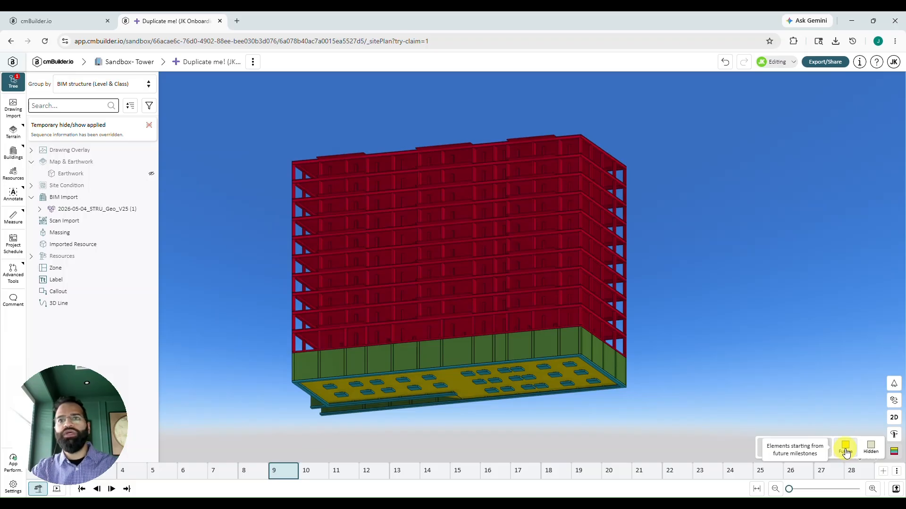
{"action": "left_click_drag", "start_coordinate": [711, 404], "coordinate": [724, 376]}
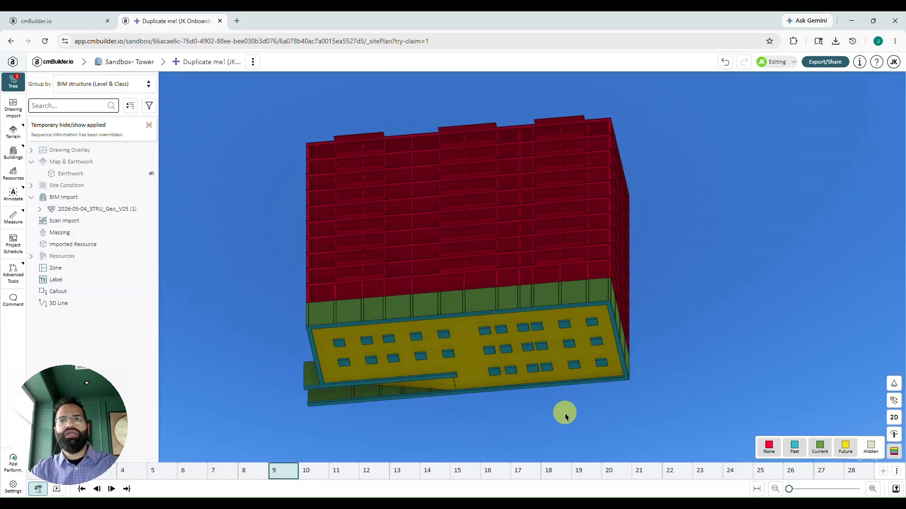
{"action": "left_click_drag", "start_coordinate": [567, 417], "coordinate": [580, 426]}
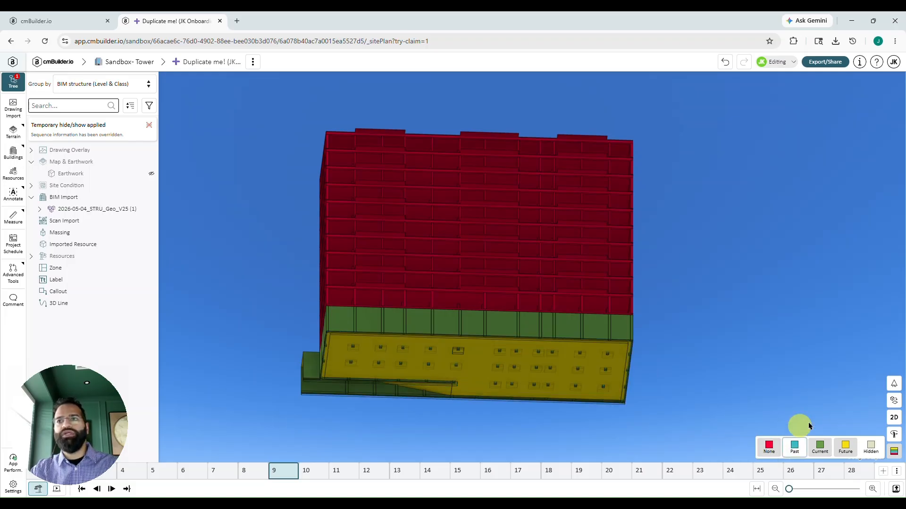
{"action": "left_click", "coordinate": [845, 448]}
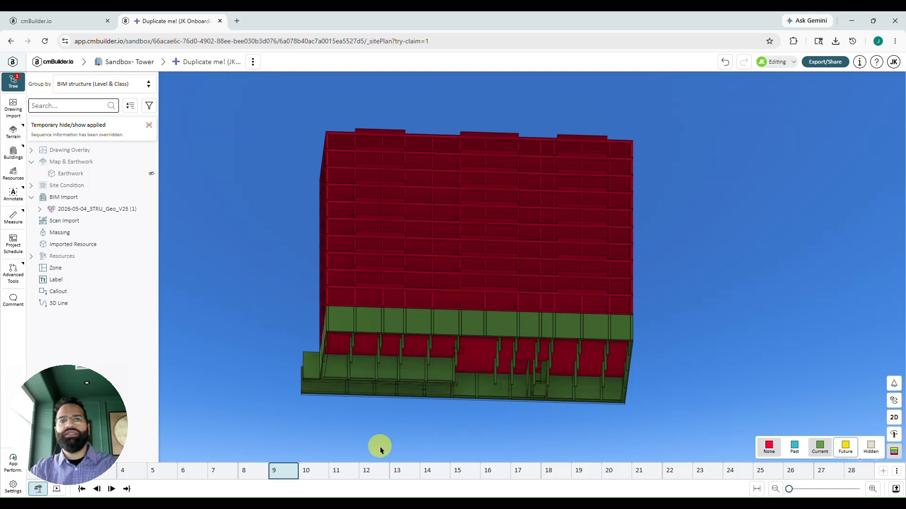
{"action": "left_click_drag", "start_coordinate": [376, 453], "coordinate": [369, 463]}
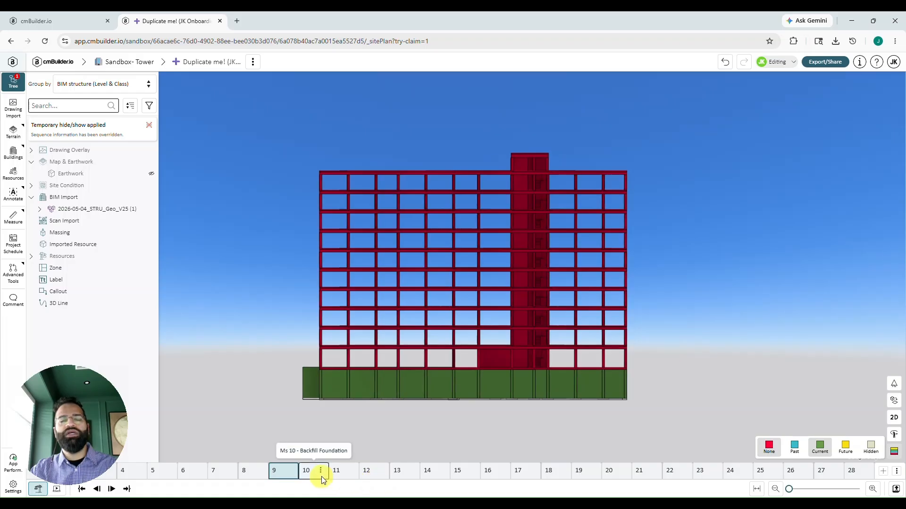
Go to milestone 12, select only the L1 suspended slab directly above the foundation storey, and make it begin from this milestone.
{"action": "left_click", "coordinate": [375, 472]}
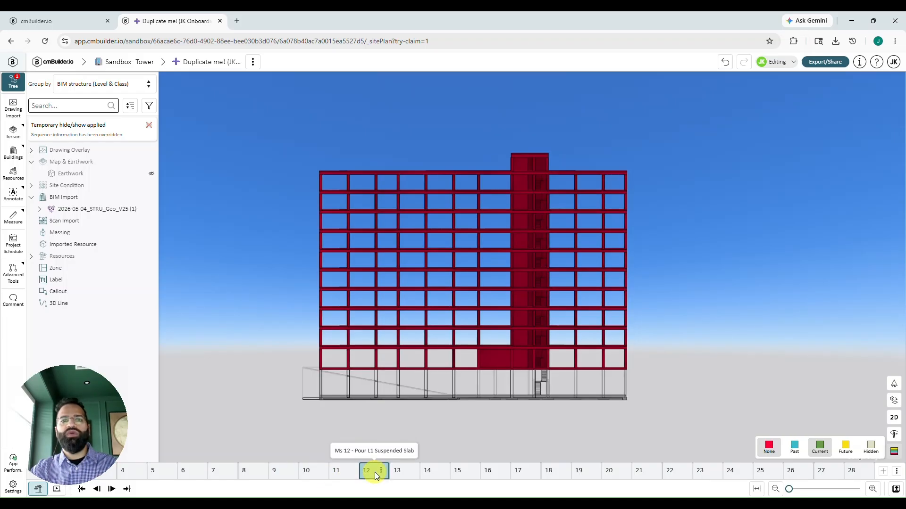
{"action": "scroll", "coordinate": [652, 422], "scroll_direction": "up", "scroll_amount": 2}
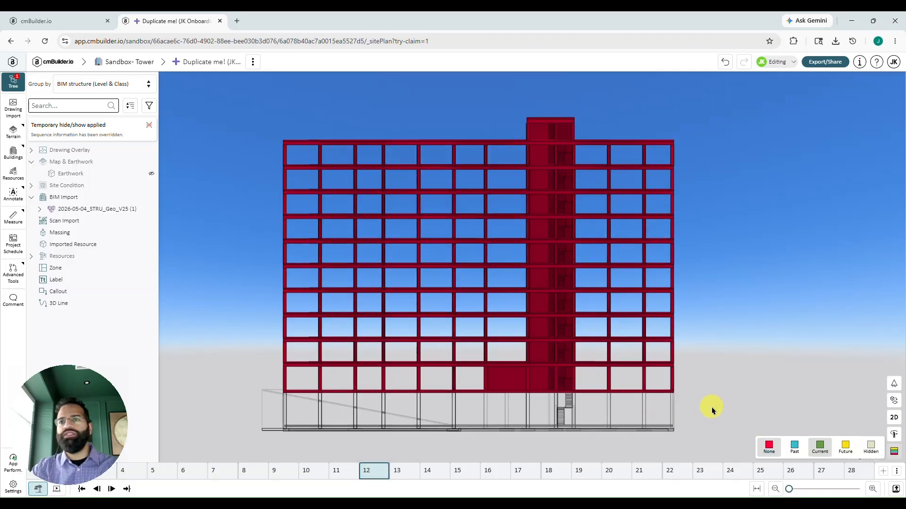
{"action": "left_click_drag", "start_coordinate": [711, 405], "coordinate": [253, 379]}
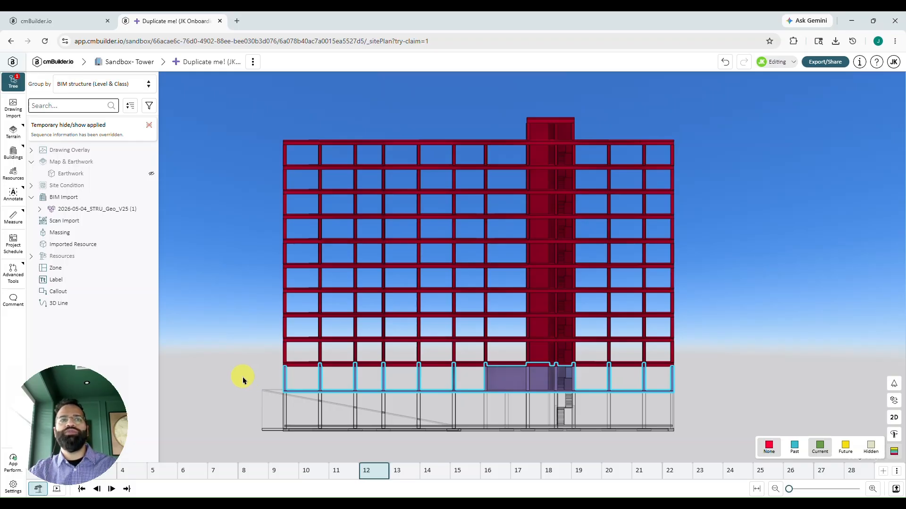
{"action": "left_click_drag", "start_coordinate": [243, 377], "coordinate": [763, 387]}
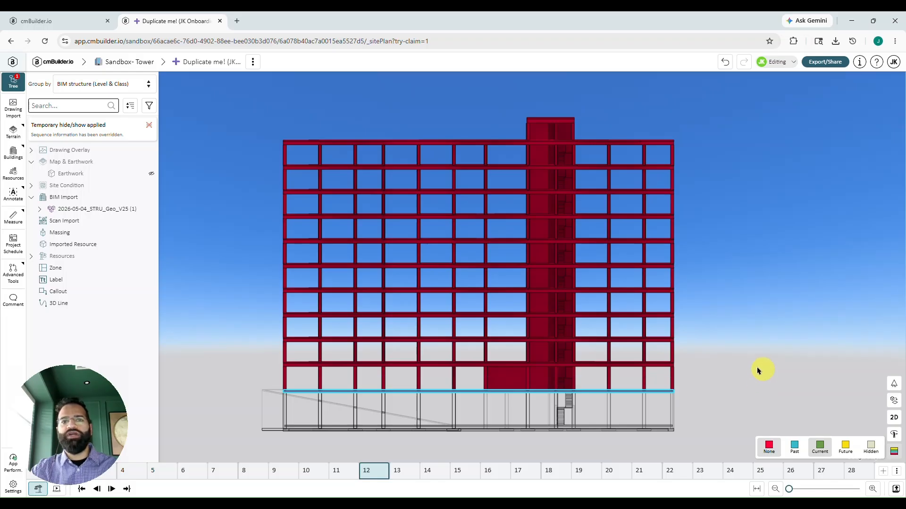
{"action": "right_click", "coordinate": [699, 325]}
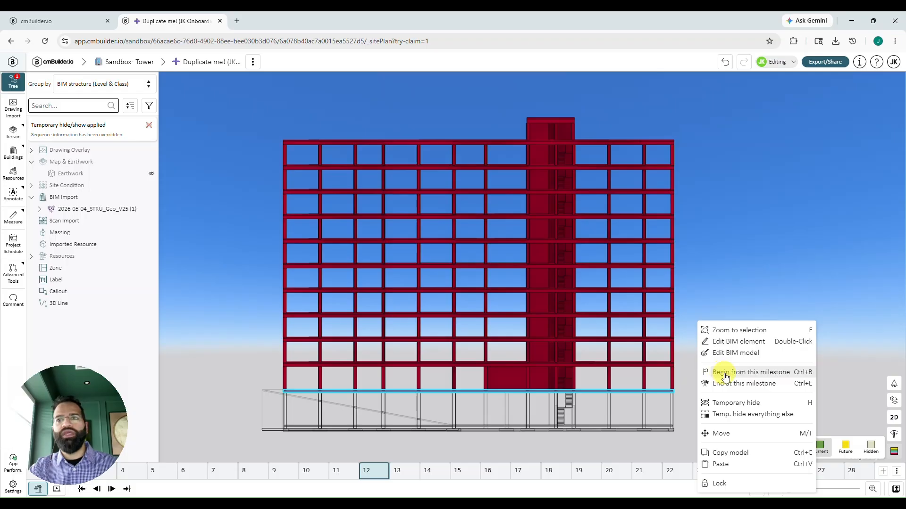
{"action": "left_click", "coordinate": [805, 377]}
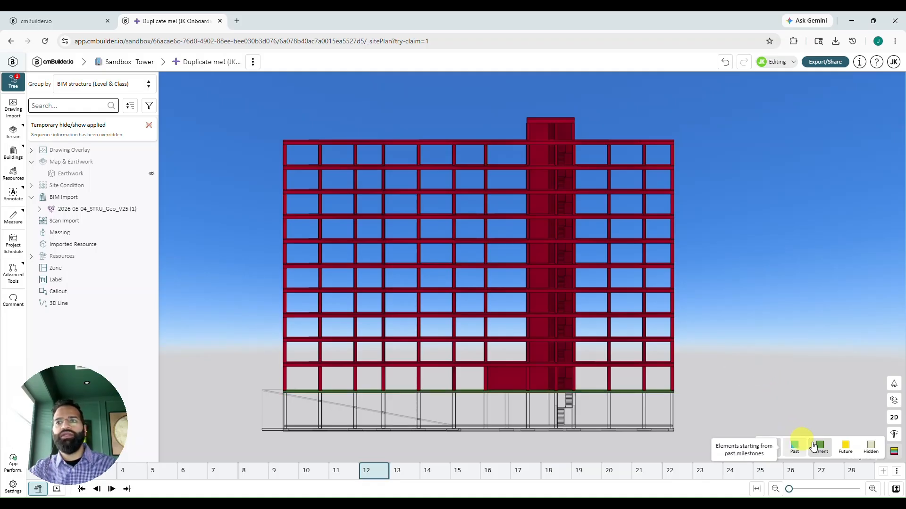
Make the columns and walls above the L1 slab begin from milestone 13, and the next slab up from milestone 14.
{"action": "left_click", "coordinate": [403, 471]}
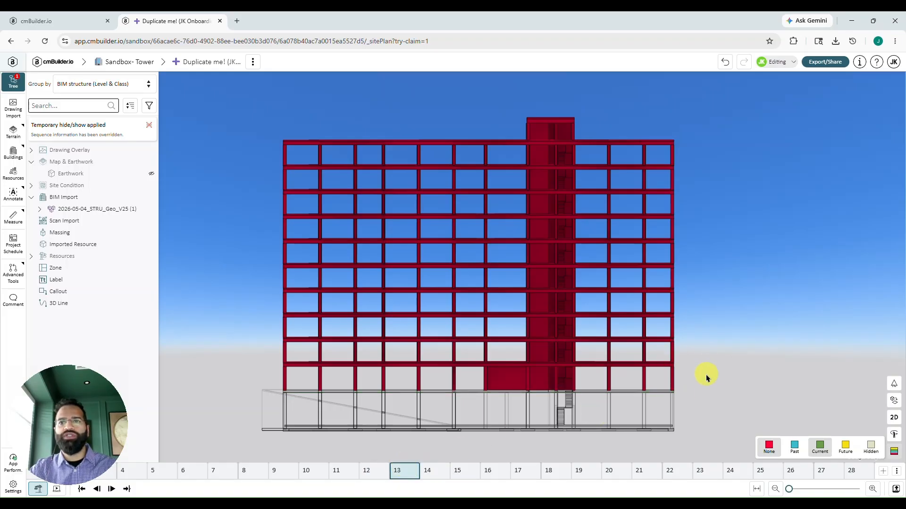
{"action": "left_click_drag", "start_coordinate": [706, 378], "coordinate": [241, 380]}
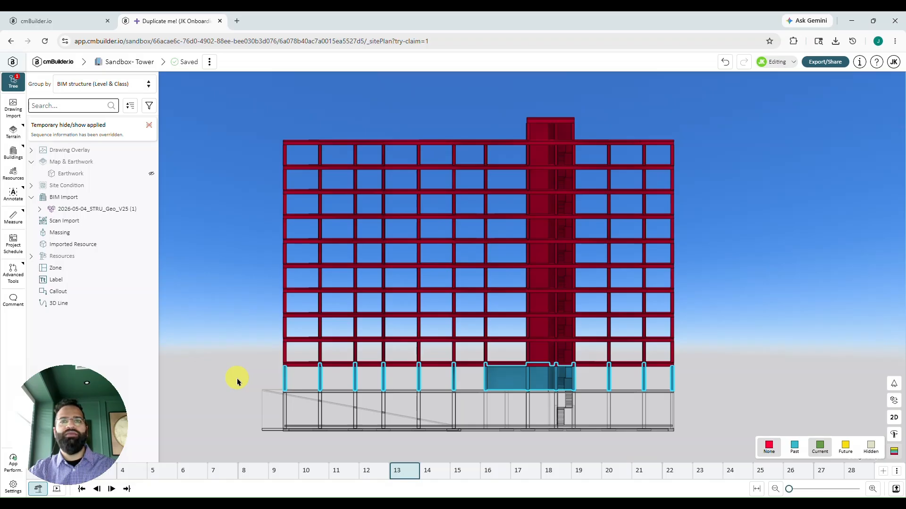
{"action": "key", "text": "Escape"}
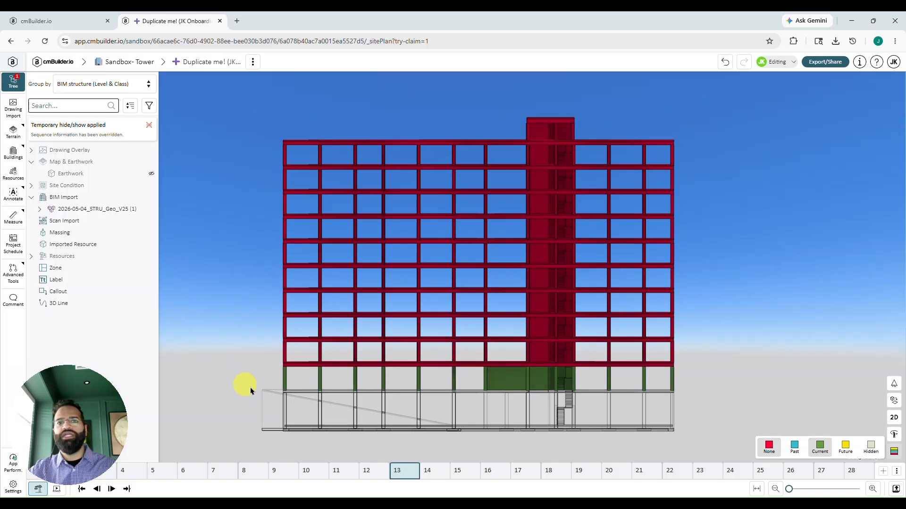
{"action": "left_click", "coordinate": [430, 473]}
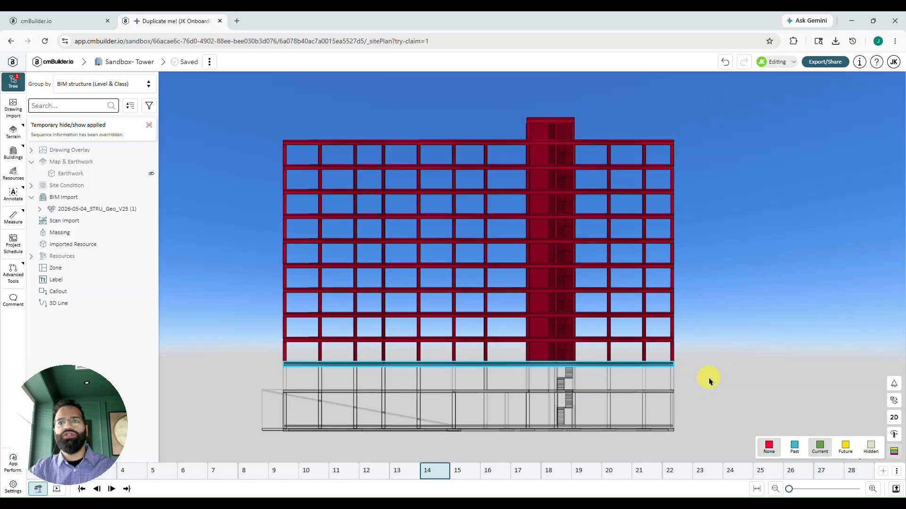
Make the next storey's columns and core walls begin from milestone 15, and only the slab above them from milestone 16.
{"action": "left_click", "coordinate": [457, 471]}
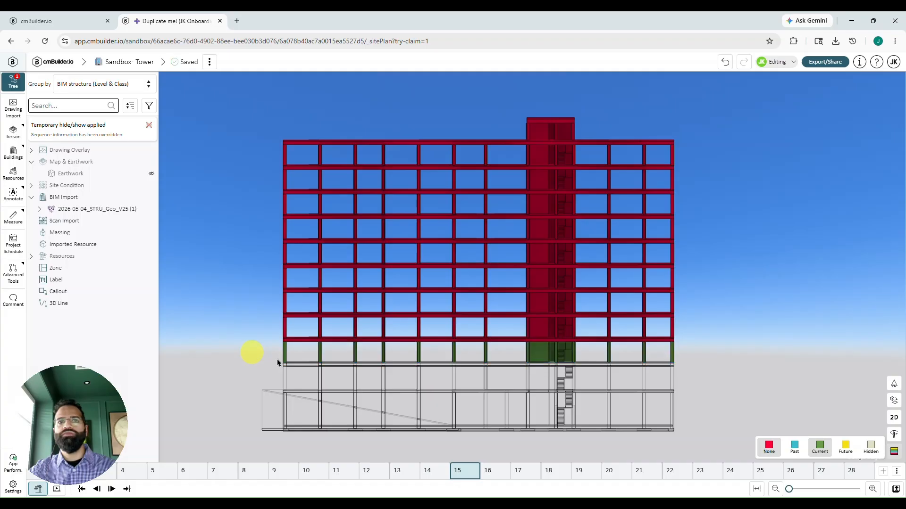
{"action": "left_click", "coordinate": [490, 472]}
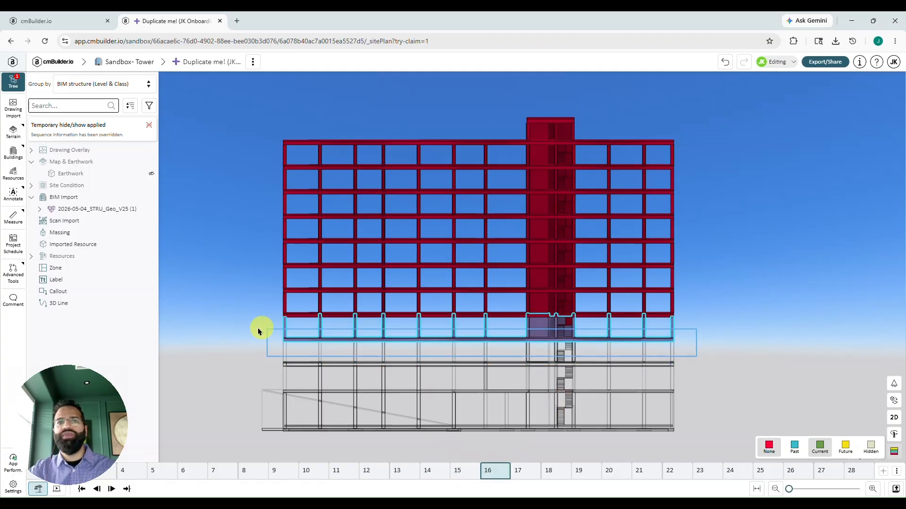
{"action": "left_click_drag", "start_coordinate": [245, 327], "coordinate": [743, 323]}
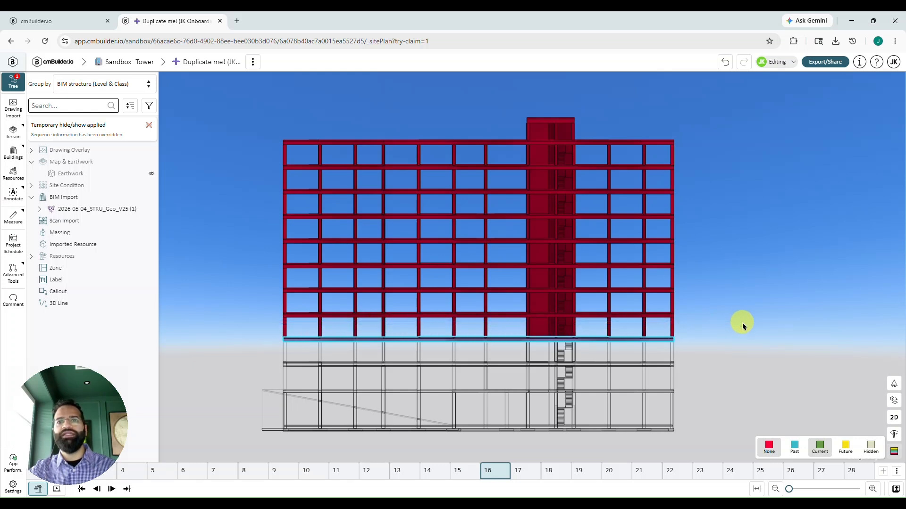
{"action": "left_click", "coordinate": [746, 354]}
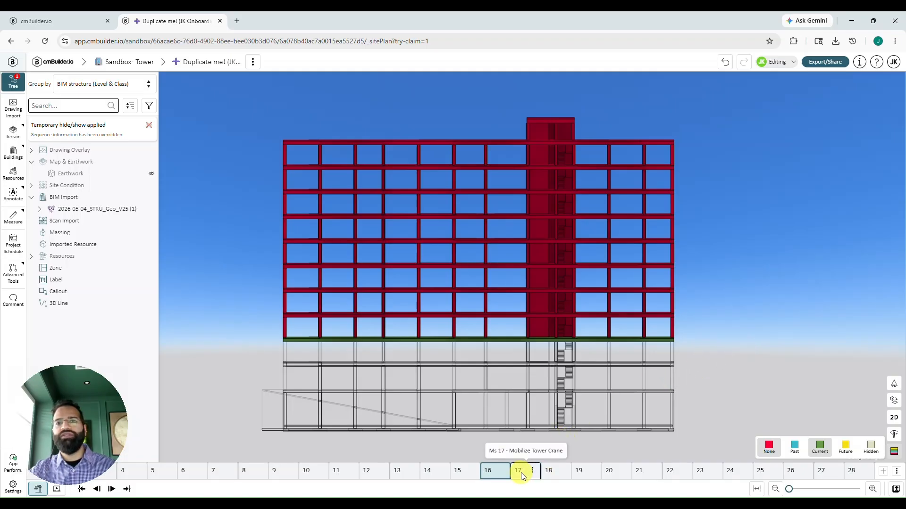
Make the next storey's columns and core walls begin from milestone 18, and the three storeys above with their slabs from milestone 19.
{"action": "left_click", "coordinate": [548, 470]}
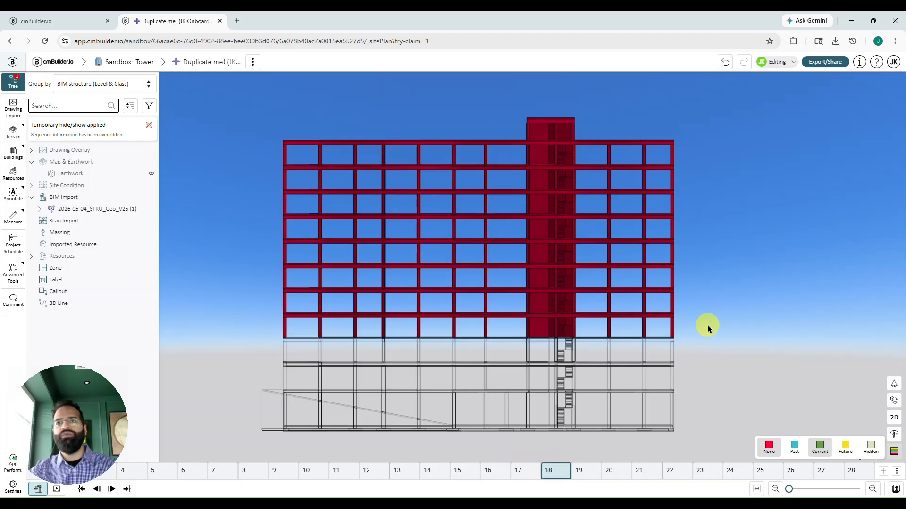
{"action": "left_click_drag", "start_coordinate": [401, 334], "coordinate": [231, 331]}
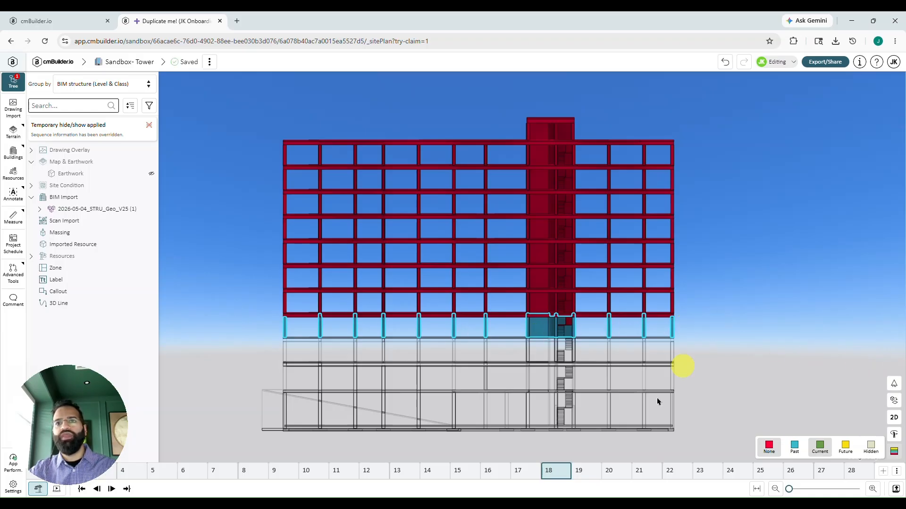
{"action": "left_click", "coordinate": [584, 472]}
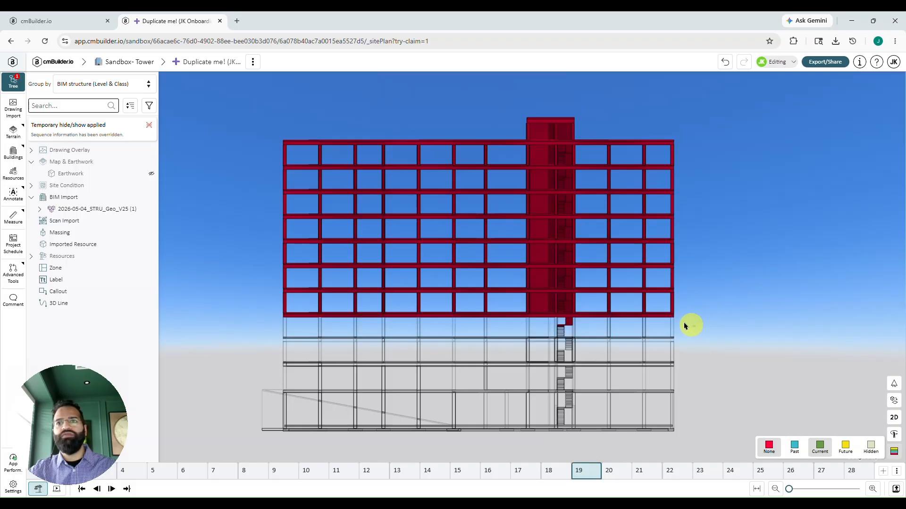
{"action": "left_click_drag", "start_coordinate": [685, 325], "coordinate": [262, 254]}
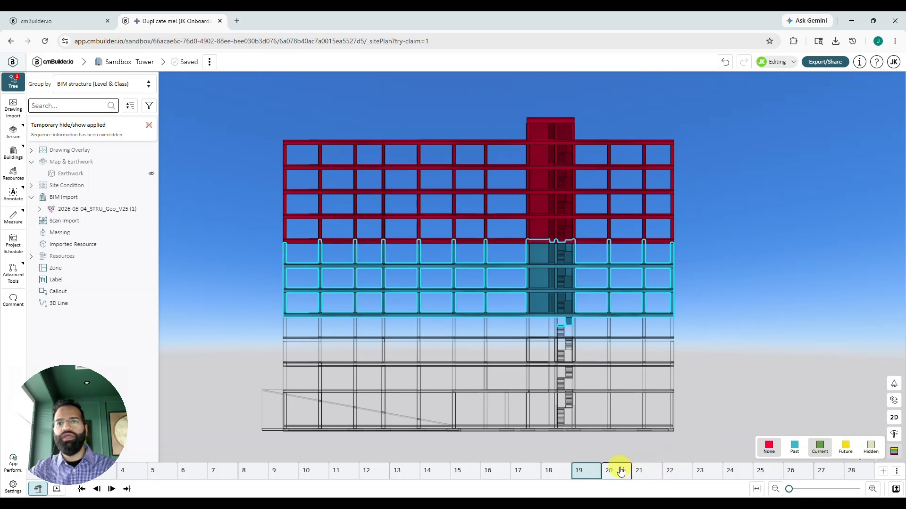
Make the four storeys below the roof slab, with their floor slabs, begin from milestone 23 and clear the selection.
{"action": "left_click", "coordinate": [700, 472]}
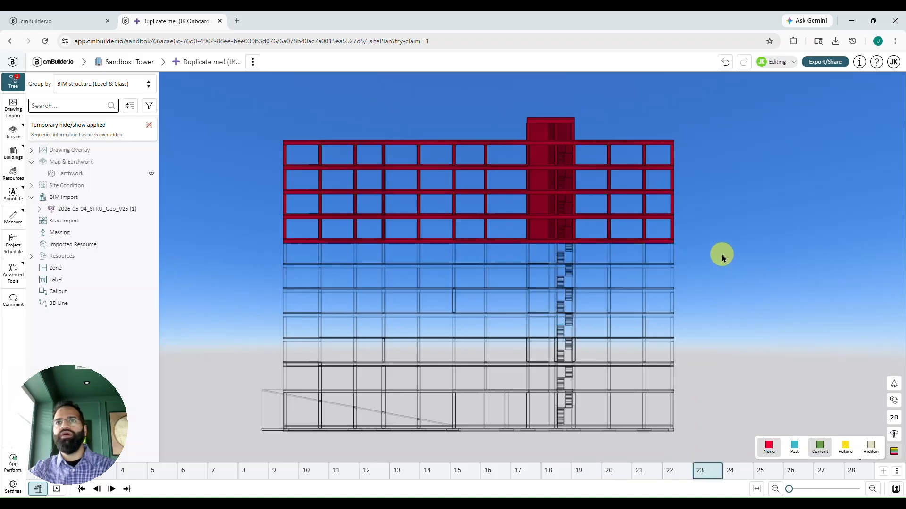
{"action": "left_click_drag", "start_coordinate": [740, 257], "coordinate": [242, 157]}
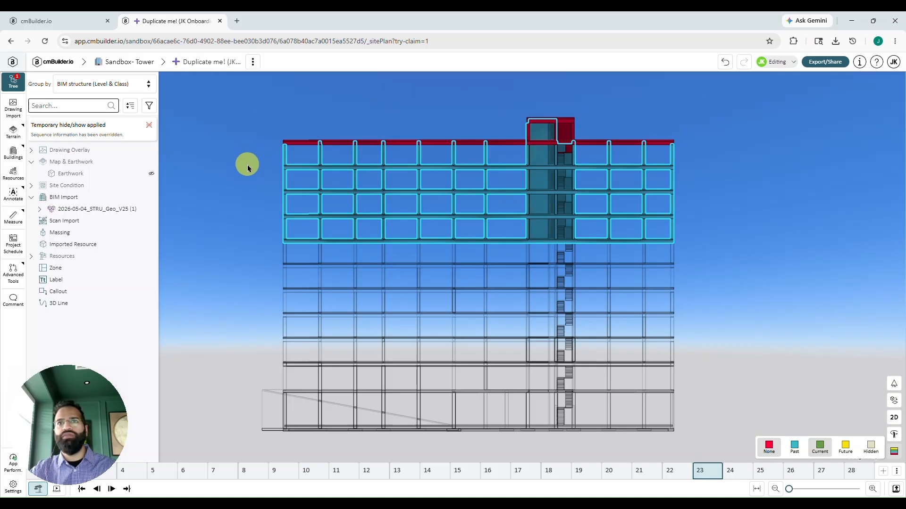
{"action": "left_click", "coordinate": [249, 170]}
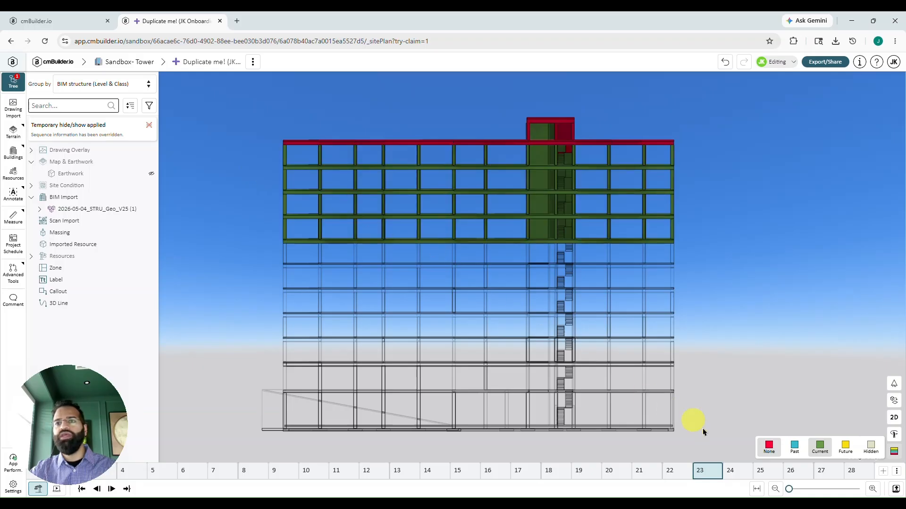
Make the roof slab, the elevator overrun and the remaining stair piece begin from milestone 24, and clear the selection.
{"action": "left_click", "coordinate": [730, 474]}
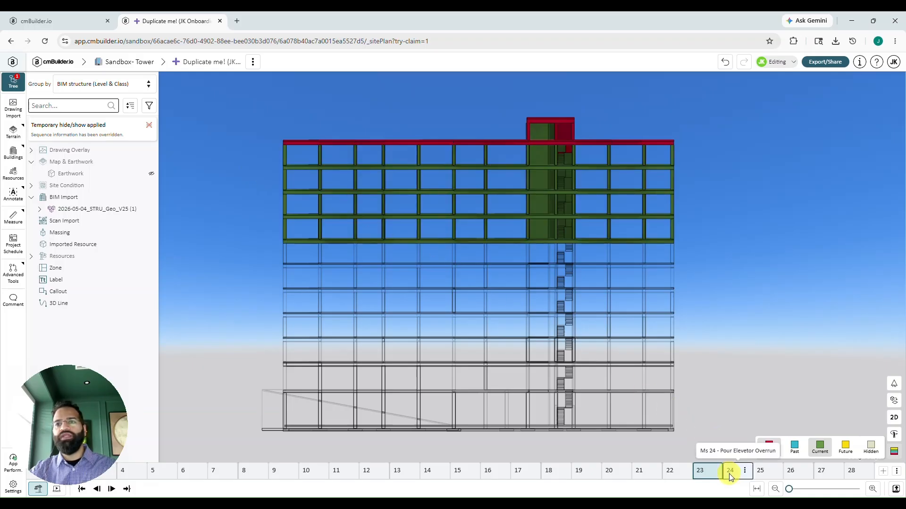
{"action": "left_click_drag", "start_coordinate": [689, 109], "coordinate": [261, 158]}
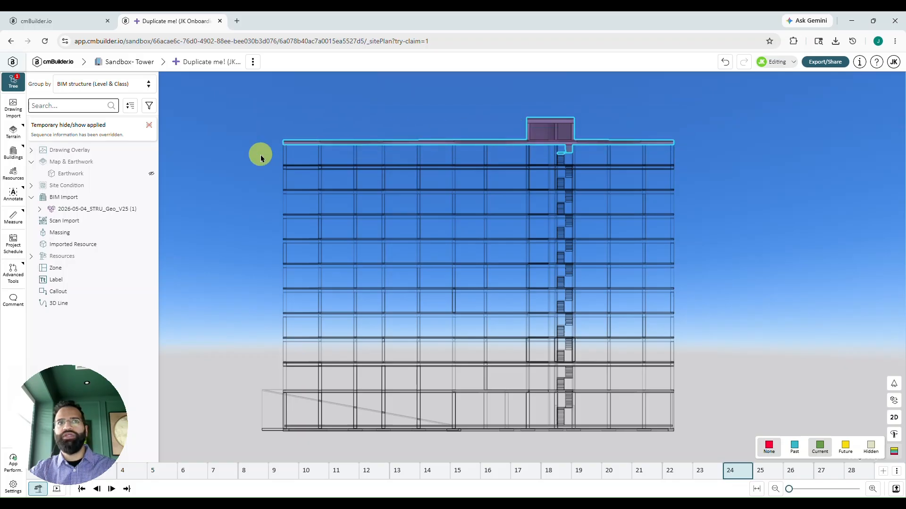
{"action": "right_click", "coordinate": [261, 158]}
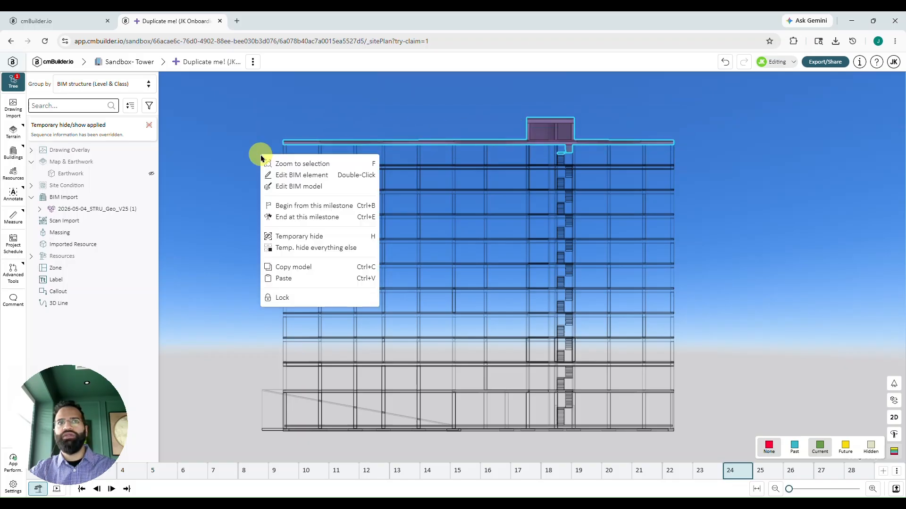
{"action": "left_click", "coordinate": [305, 209]}
{"action": "left_click", "coordinate": [769, 210]}
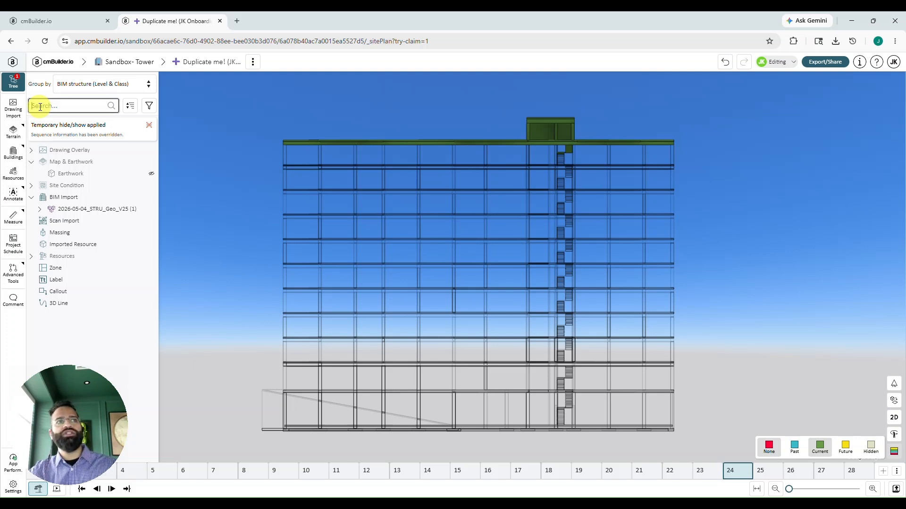
Collapse the BIM Import branch and search the model tree for "stair".
{"action": "left_click", "coordinate": [32, 197]}
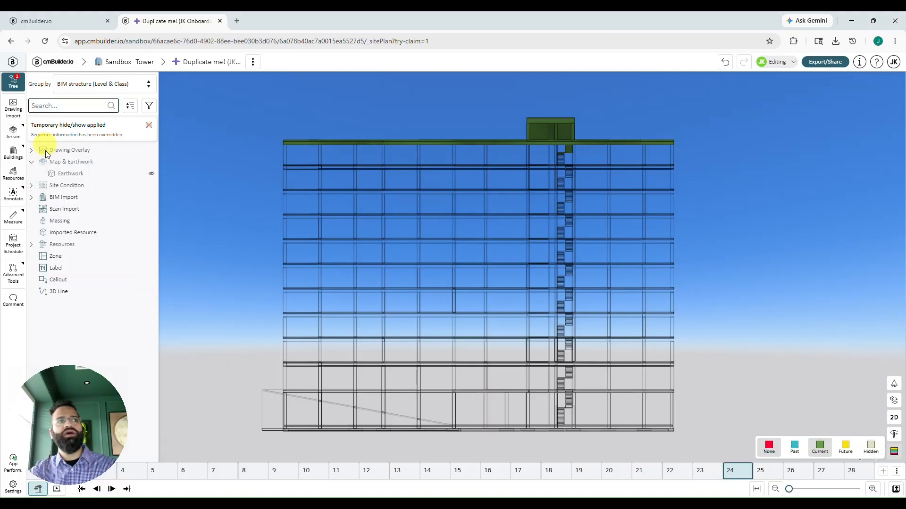
{"action": "left_click", "coordinate": [56, 106]}
{"action": "type", "text": "s"}
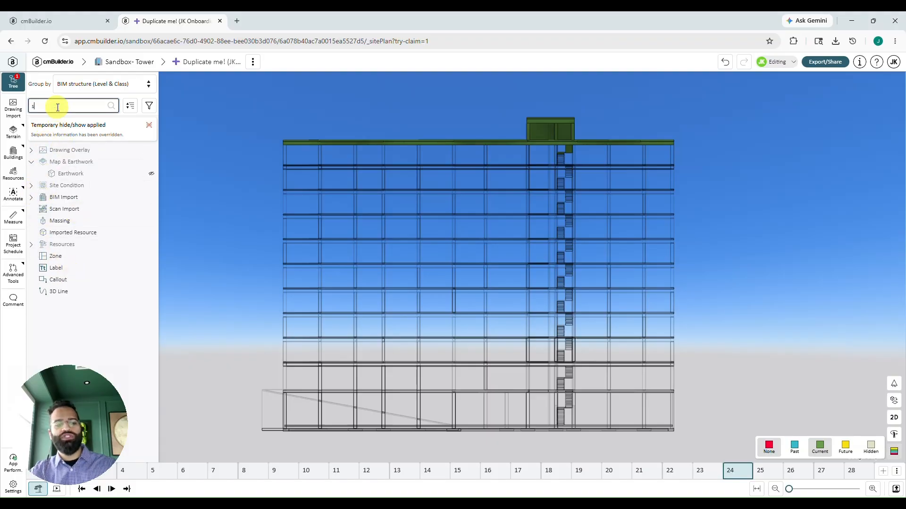
{"action": "type", "text": "tair"}
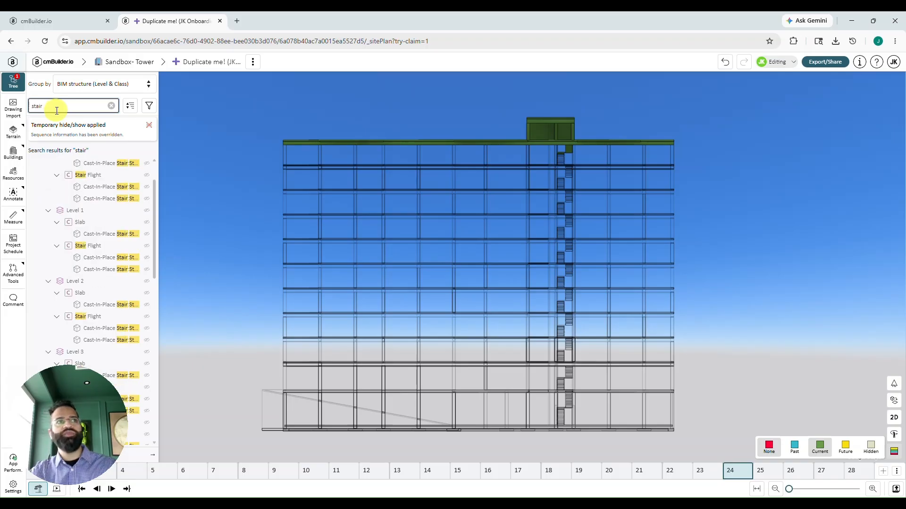
Collapse all the stair search results and expand the imported structural model to its list of levels.
{"action": "left_click", "coordinate": [130, 107]}
{"action": "left_click", "coordinate": [138, 129]}
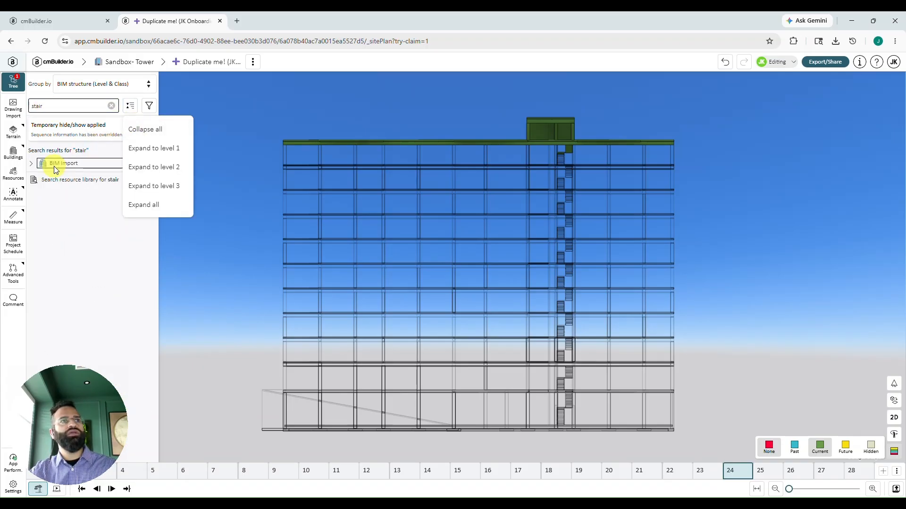
{"action": "left_click", "coordinate": [235, 262]}
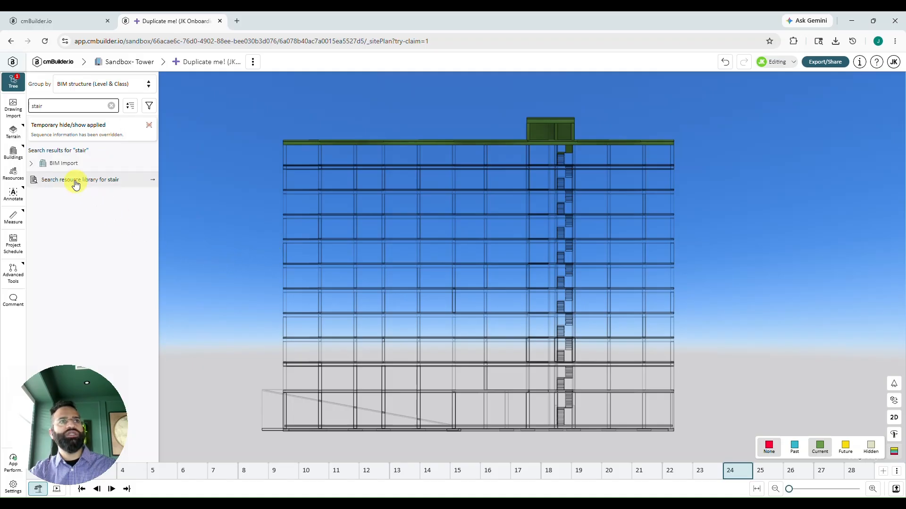
{"action": "left_click", "coordinate": [32, 163]}
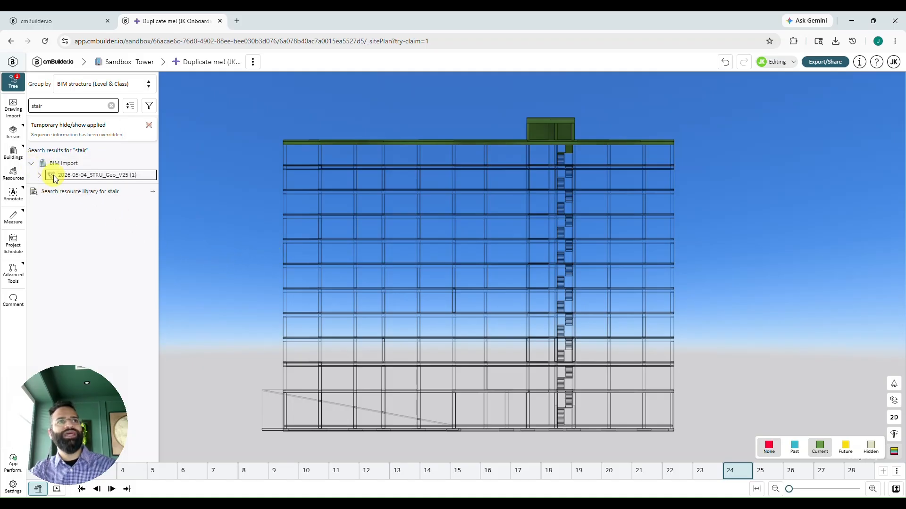
{"action": "left_click", "coordinate": [39, 175]}
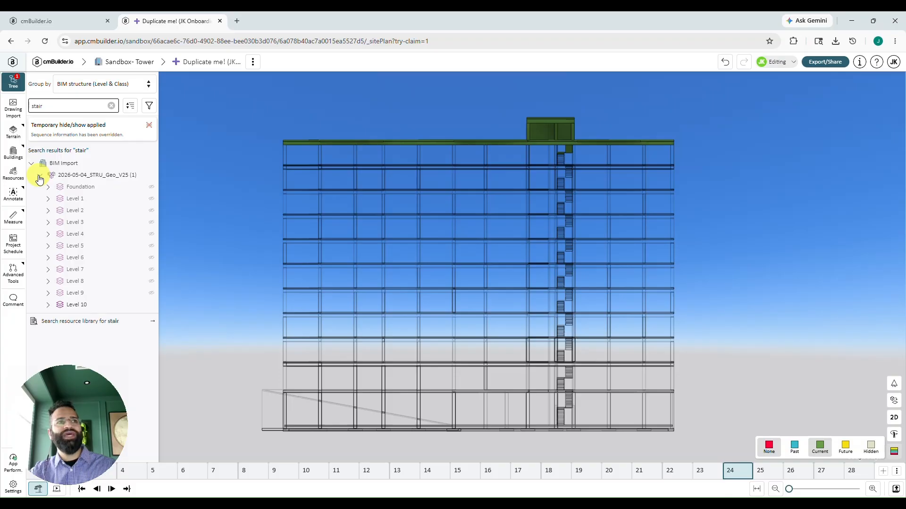
Expand all the stair search results and look through the stair elements listed under each level.
{"action": "left_click", "coordinate": [129, 108]}
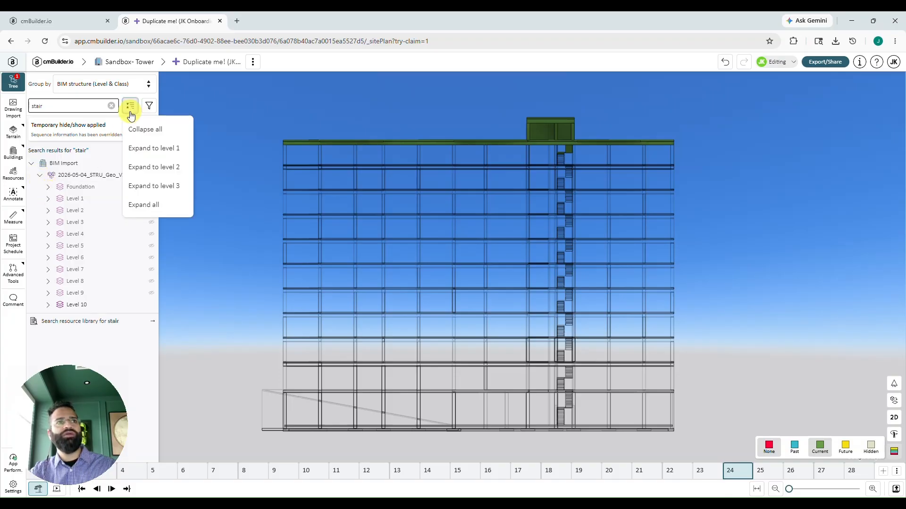
{"action": "left_click", "coordinate": [144, 205]}
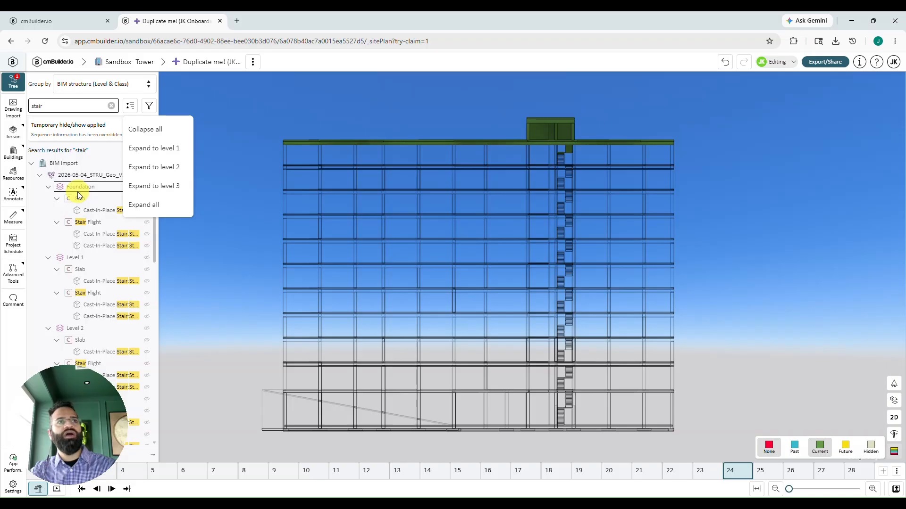
{"action": "left_click", "coordinate": [182, 241]}
{"action": "scroll", "coordinate": [117, 209], "scroll_direction": "down", "scroll_amount": 1}
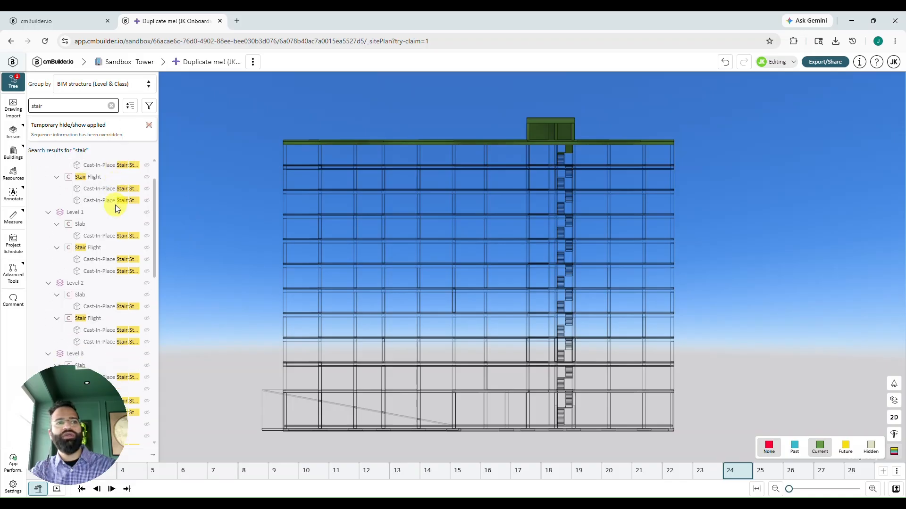
Select all stair slabs and stair flights on every level, make them begin from milestone 24, and clear the selection.
{"action": "scroll", "coordinate": [117, 209], "scroll_direction": "down", "scroll_amount": 2}
{"action": "scroll", "coordinate": [115, 208], "scroll_direction": "up", "scroll_amount": 3}
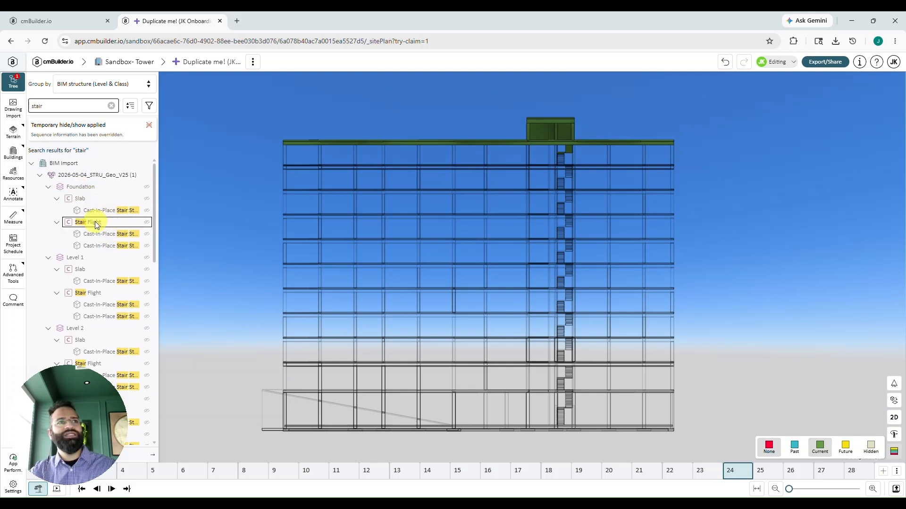
{"action": "left_click", "coordinate": [89, 199]}
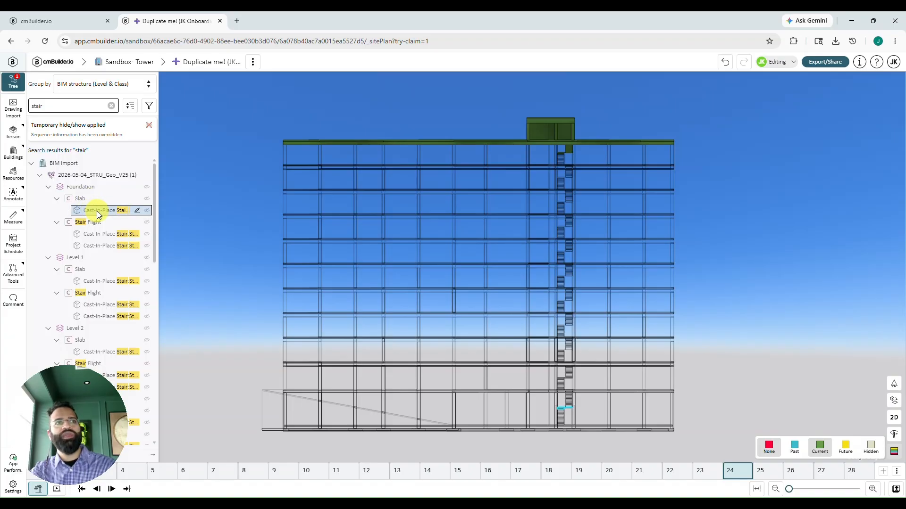
{"action": "left_click", "coordinate": [73, 177]}
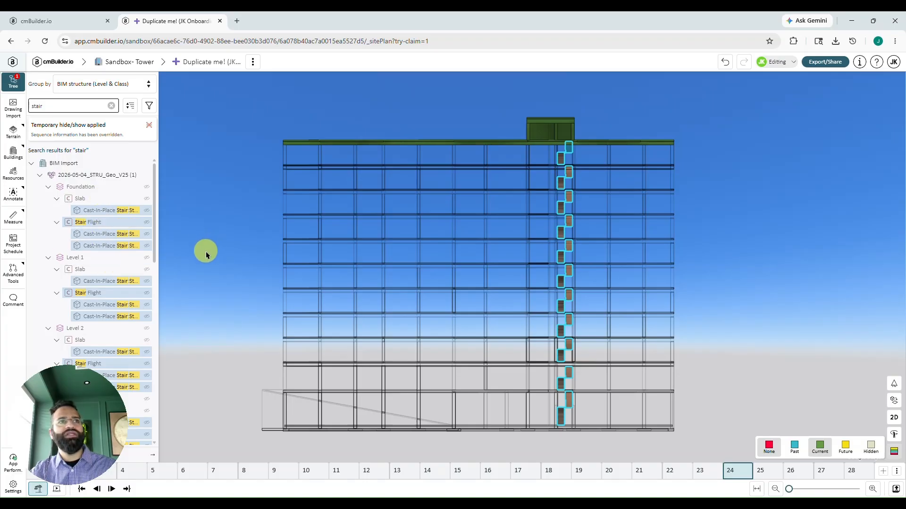
{"action": "right_click", "coordinate": [588, 231]}
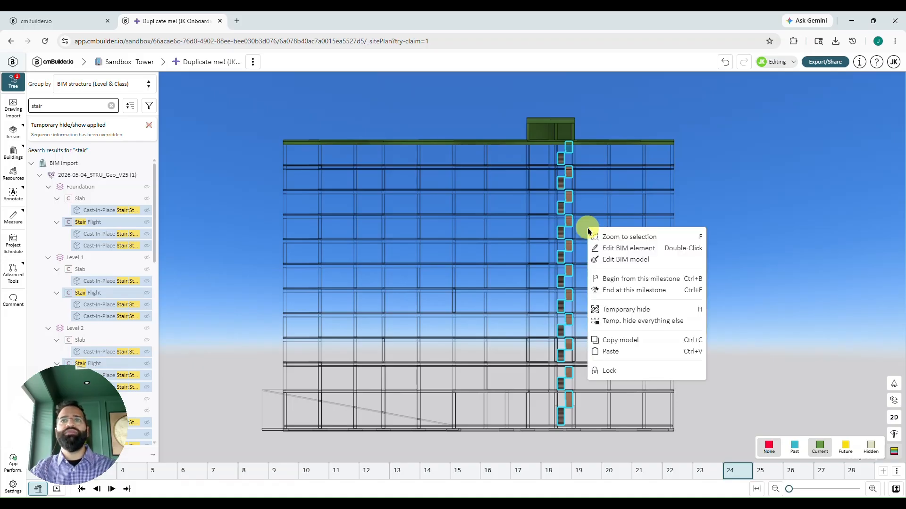
{"action": "left_click", "coordinate": [640, 280]}
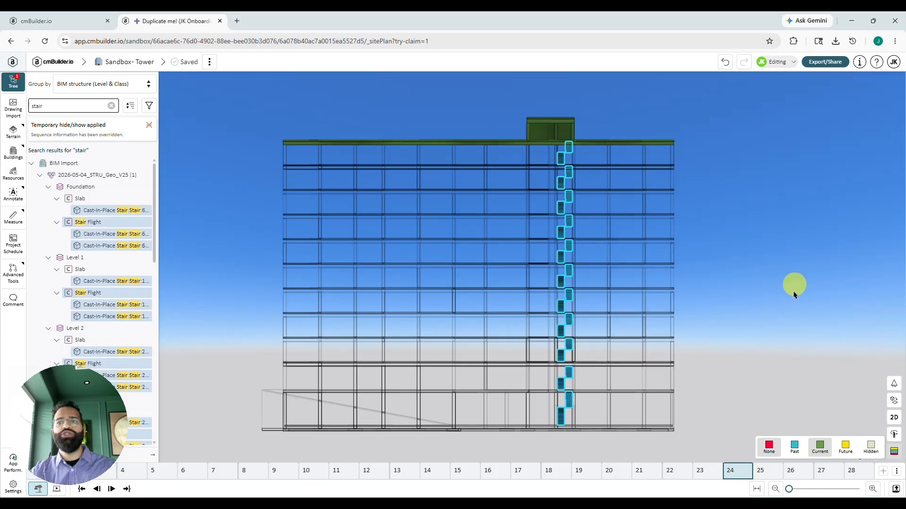
{"action": "left_click", "coordinate": [760, 298]}
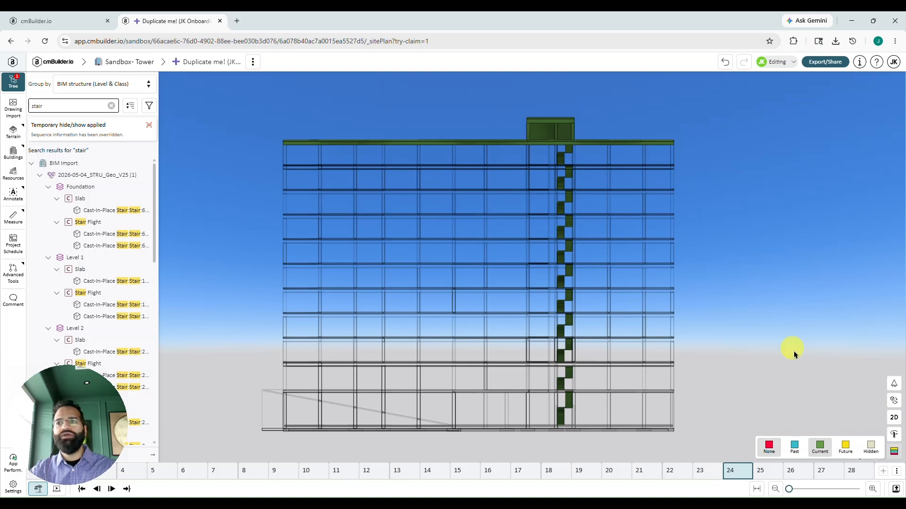
Turn off the sequence status colouring, and clear the stair search with milestone 7 active.
{"action": "left_click", "coordinate": [895, 456]}
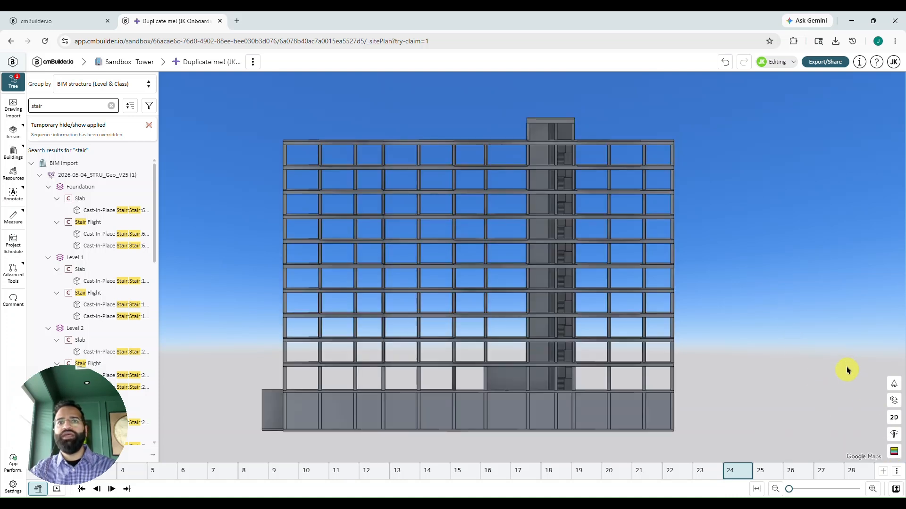
{"action": "left_click", "coordinate": [229, 471]}
{"action": "left_click", "coordinate": [219, 471]}
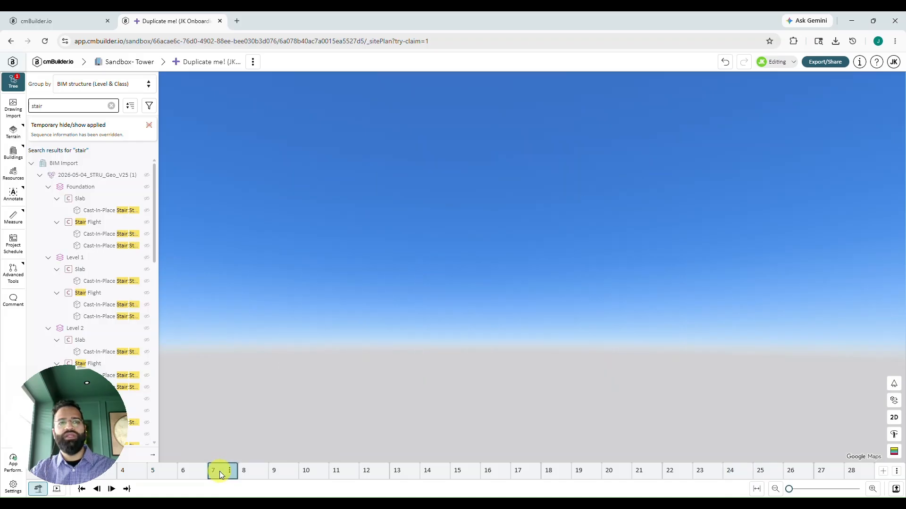
{"action": "left_click", "coordinate": [112, 108]}
Advance one milestone at a time from 7 to 24 and examine how the structural model is built up.
{"action": "left_click_drag", "start_coordinate": [267, 194], "coordinate": [281, 326]}
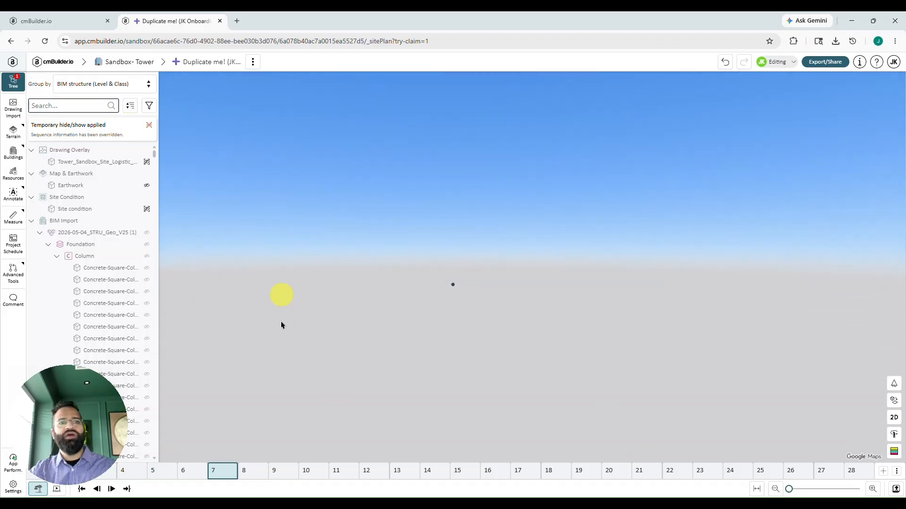
{"action": "left_click", "coordinate": [109, 490]}
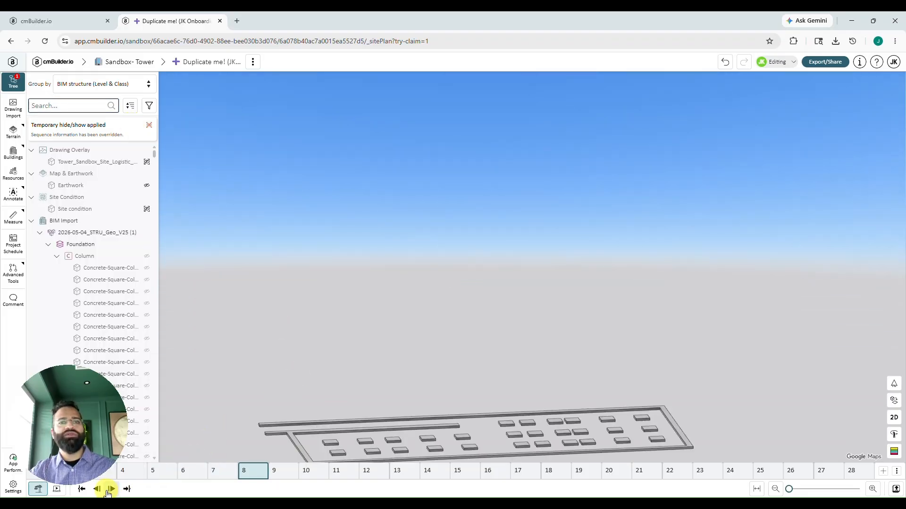
{"action": "left_click", "coordinate": [110, 489]}
{"action": "left_click", "coordinate": [110, 489]}
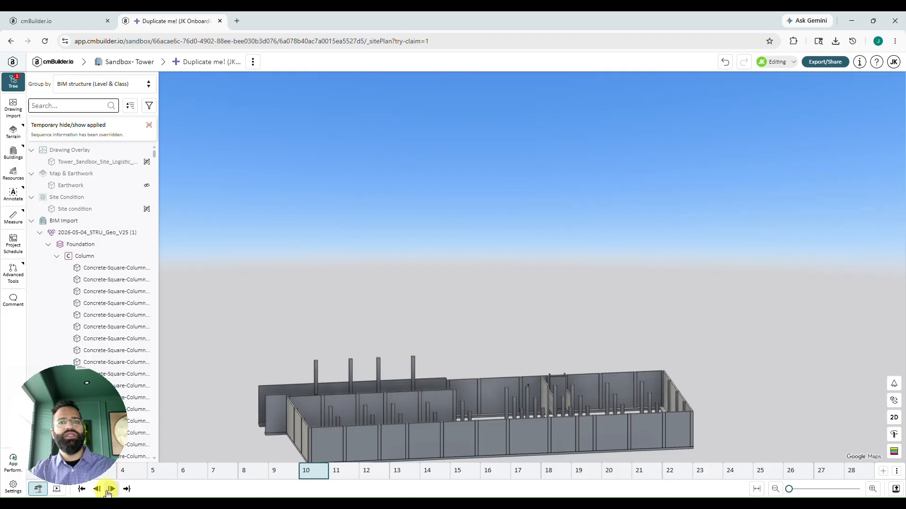
{"action": "left_click", "coordinate": [109, 489]}
{"action": "left_click", "coordinate": [109, 490]}
{"action": "left_click", "coordinate": [109, 490]}
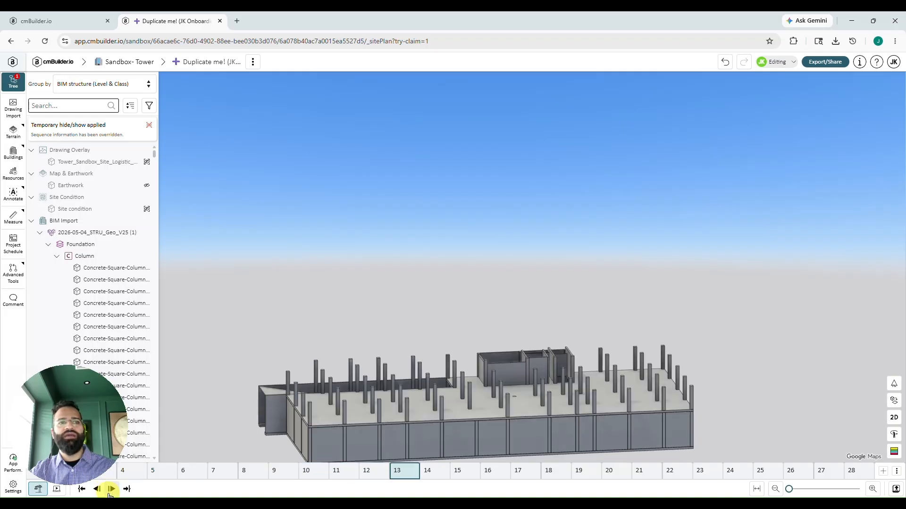
{"action": "left_click", "coordinate": [110, 490]}
{"action": "left_click", "coordinate": [111, 489]}
{"action": "left_click", "coordinate": [111, 489]}
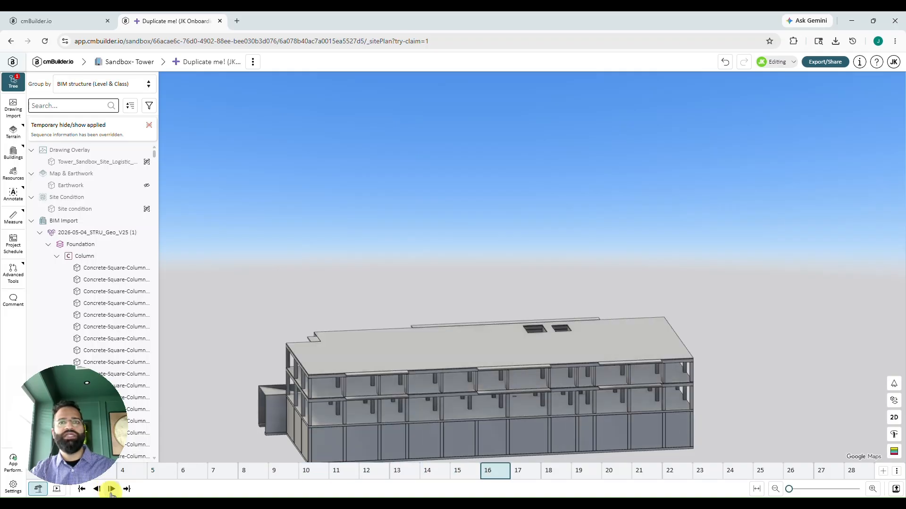
{"action": "left_click", "coordinate": [110, 490]}
{"action": "left_click", "coordinate": [112, 489]}
{"action": "left_click", "coordinate": [112, 490]}
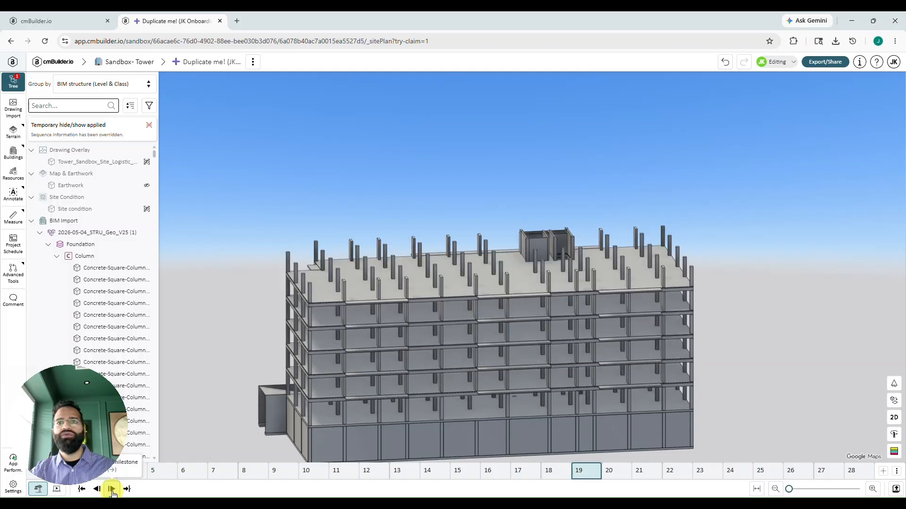
{"action": "left_click", "coordinate": [111, 490]}
{"action": "left_click", "coordinate": [111, 490]}
{"action": "left_click", "coordinate": [111, 490]}
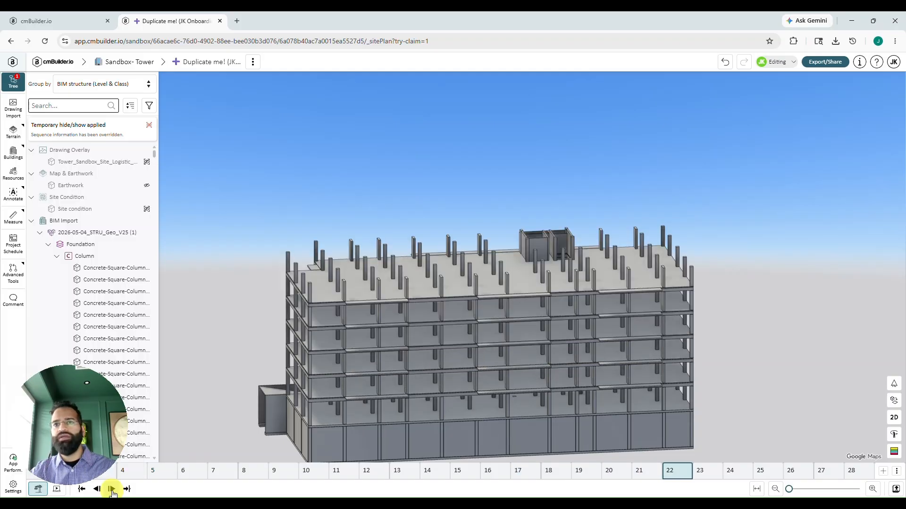
{"action": "left_click", "coordinate": [111, 489]}
{"action": "left_click", "coordinate": [111, 489]}
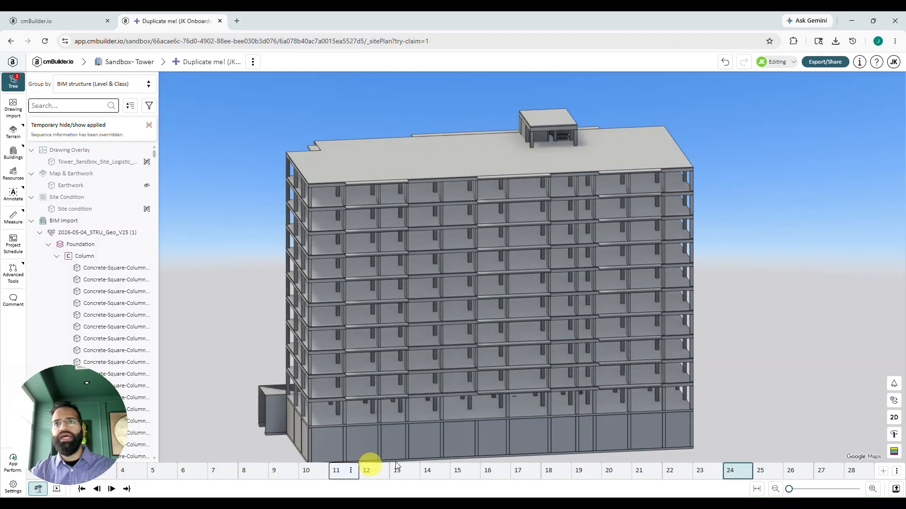
{"action": "scroll", "coordinate": [546, 325], "scroll_direction": "down", "scroll_amount": 1}
{"action": "left_click_drag", "start_coordinate": [500, 313], "coordinate": [529, 402]}
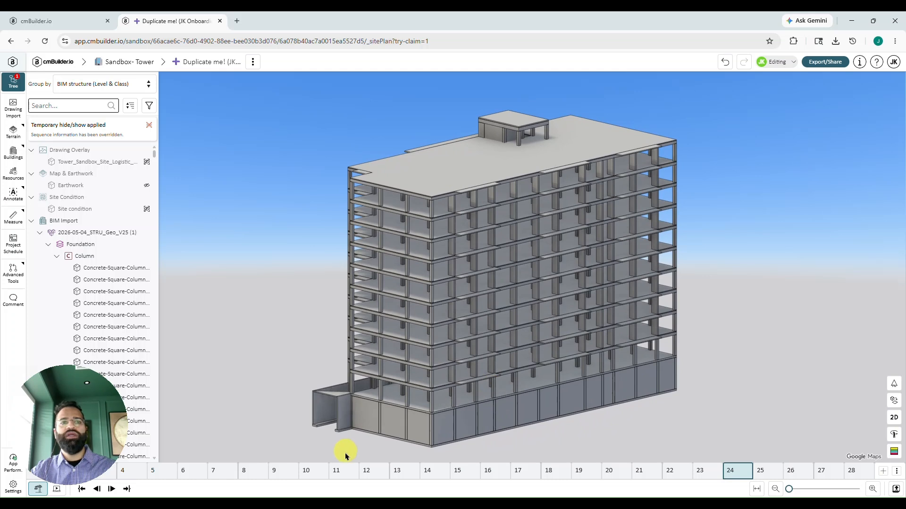
Return to milestone 7 and step forward to milestone 15 to review the foundation and lower-level sequence.
{"action": "left_click", "coordinate": [210, 471]}
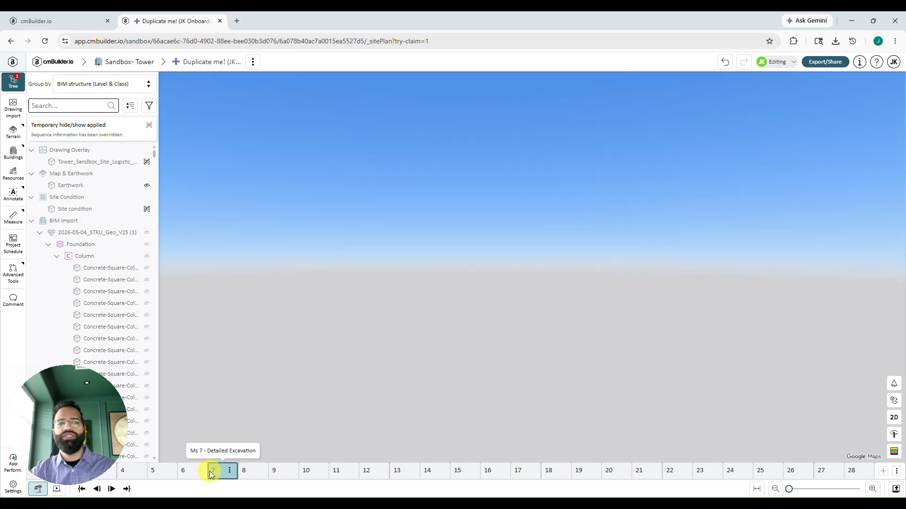
{"action": "left_click", "coordinate": [113, 491]}
{"action": "left_click", "coordinate": [114, 491]}
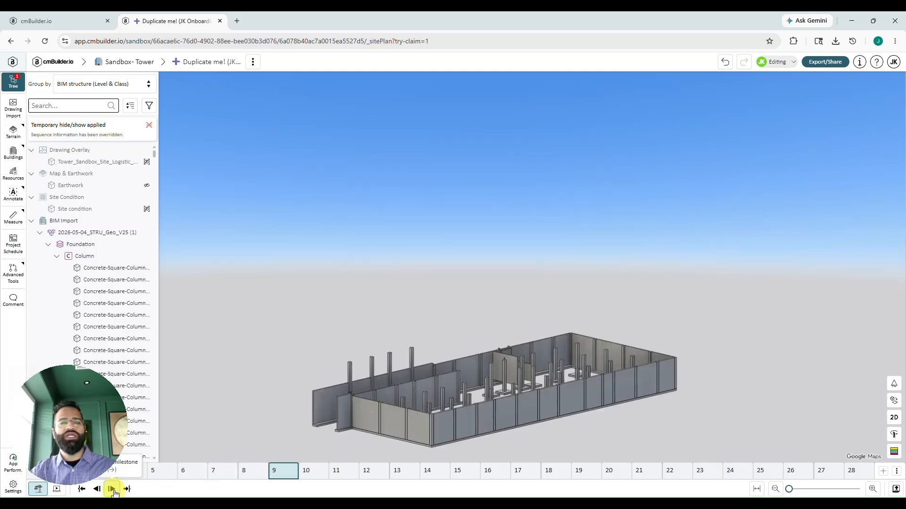
{"action": "left_click", "coordinate": [113, 491]}
{"action": "left_click", "coordinate": [113, 491]}
{"action": "left_click", "coordinate": [113, 491]}
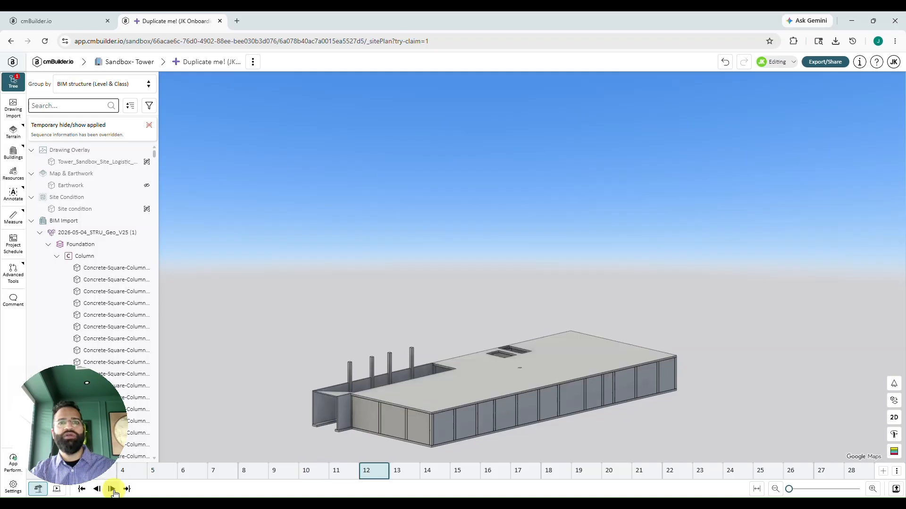
{"action": "left_click", "coordinate": [113, 491]}
{"action": "left_click", "coordinate": [113, 491]}
{"action": "left_click", "coordinate": [113, 491]}
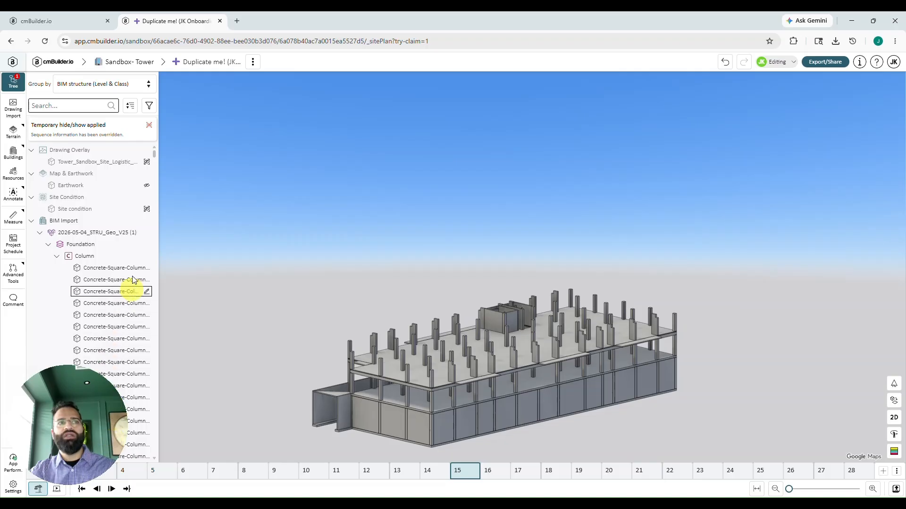
Highlight the whole imported structural model at milestone 15, clear the selection, and review the sequence up to milestone 19.
{"action": "left_click", "coordinate": [122, 233]}
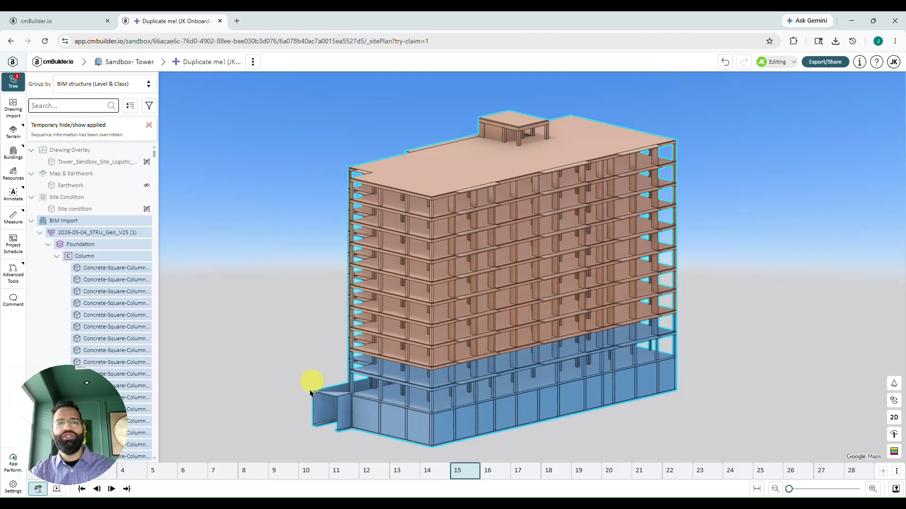
{"action": "left_click", "coordinate": [281, 437]}
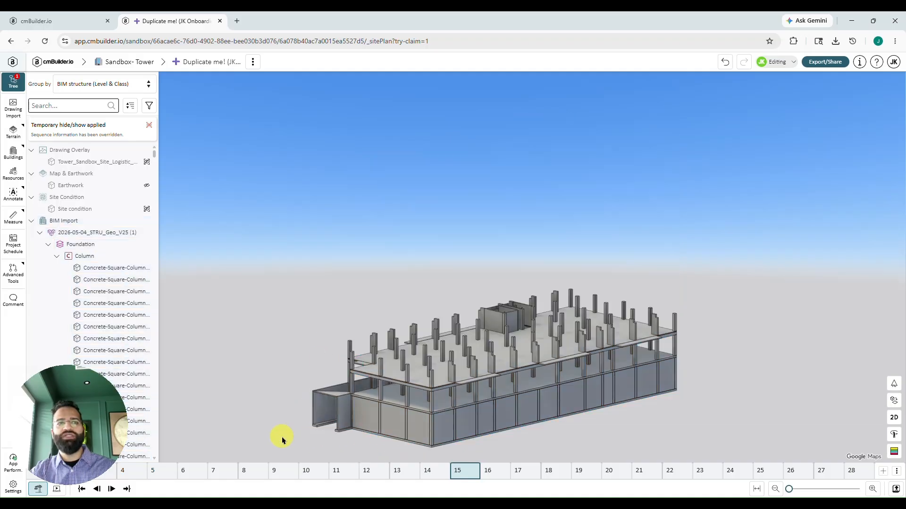
{"action": "left_click", "coordinate": [113, 489]}
{"action": "left_click", "coordinate": [113, 489]}
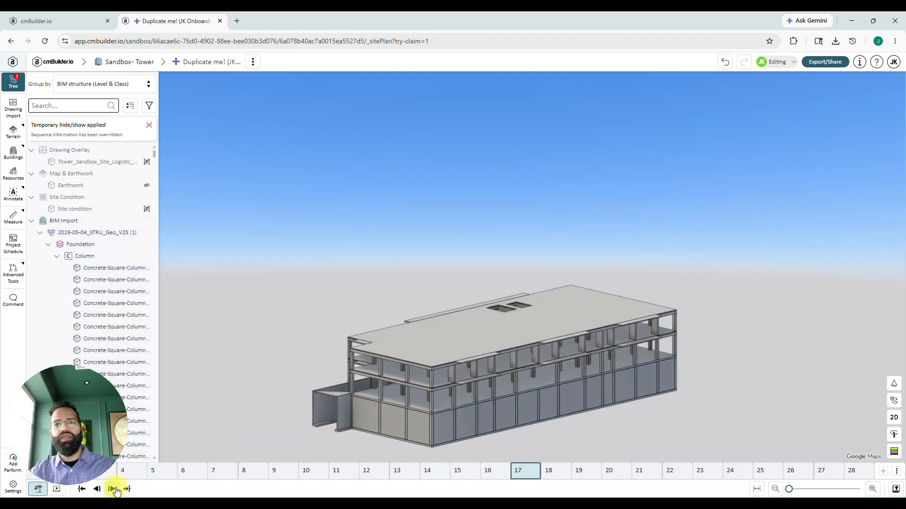
{"action": "left_click", "coordinate": [113, 490]}
{"action": "left_click", "coordinate": [113, 489]}
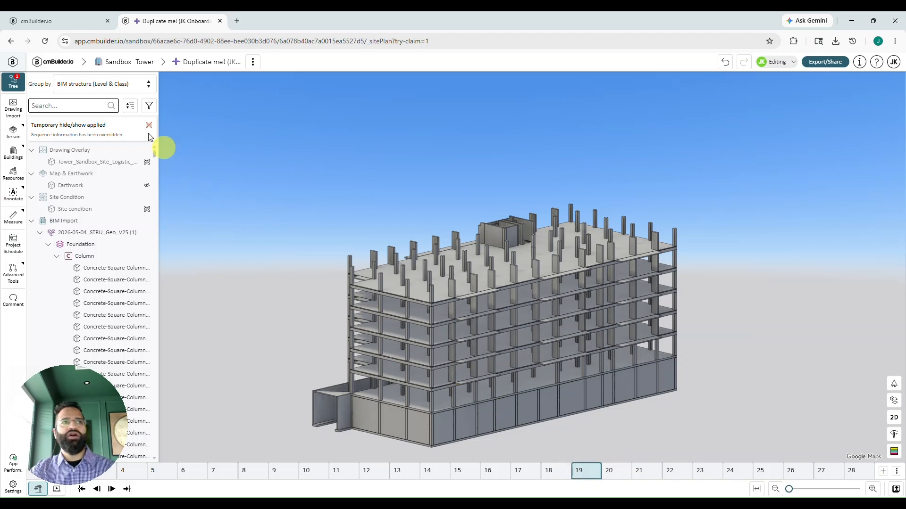
Collapse the entire model tree and expand the BIM Import branch to the structural model's list of levels.
{"action": "left_click", "coordinate": [129, 108]}
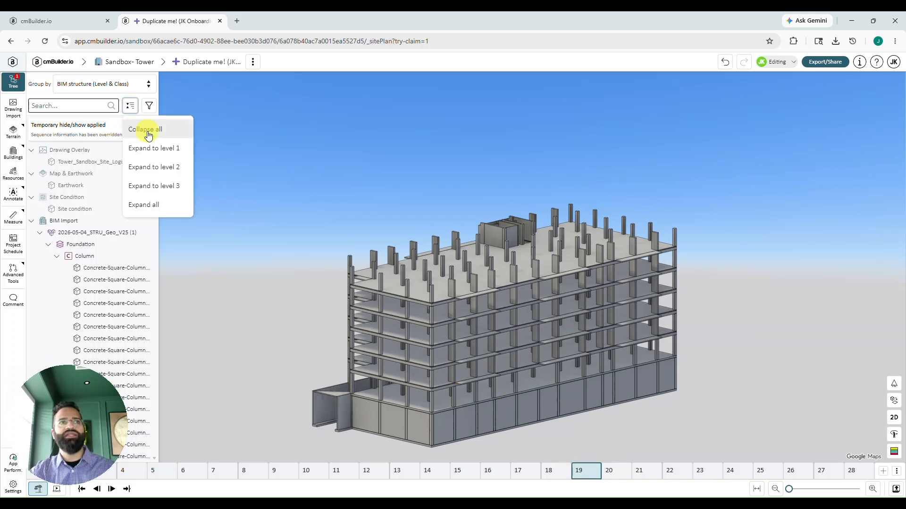
{"action": "left_click", "coordinate": [146, 130]}
{"action": "left_click", "coordinate": [344, 149]}
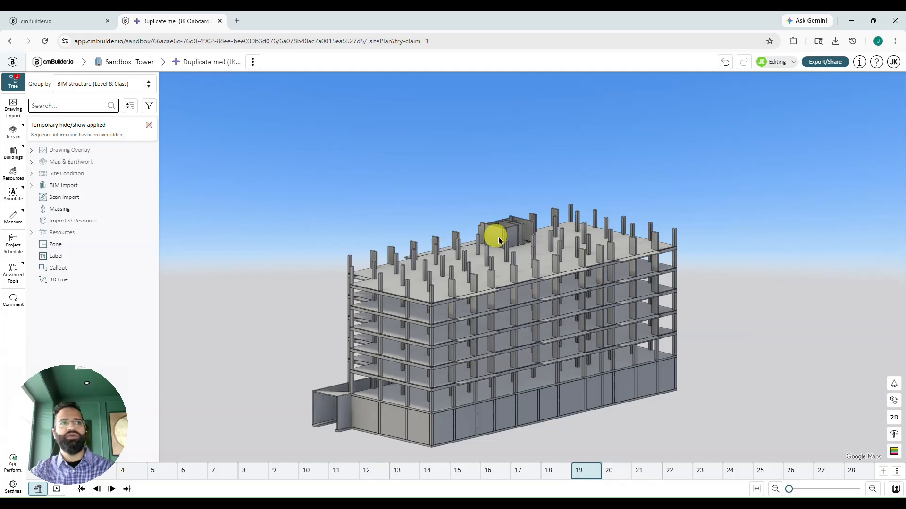
{"action": "left_click", "coordinate": [32, 186]}
{"action": "left_click", "coordinate": [40, 197]}
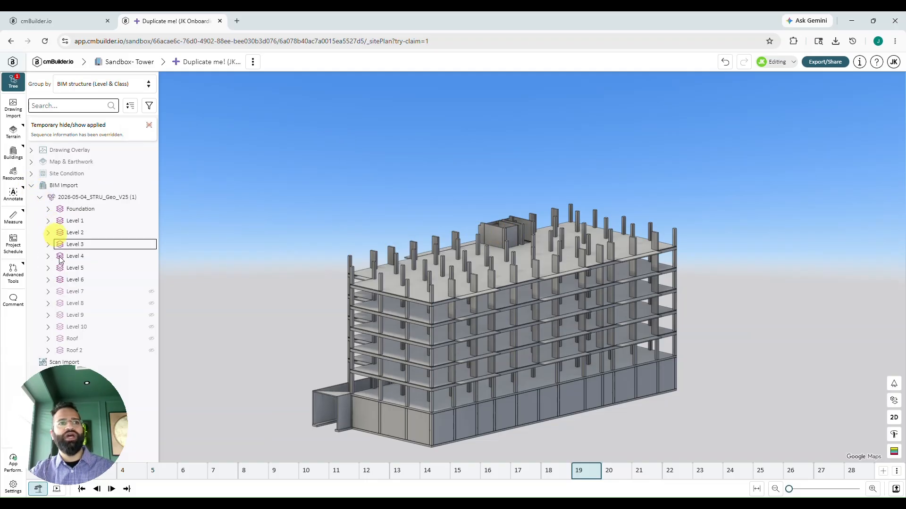
Temporarily show Level 10 at milestone 19, clear the selection, and view it from another angle.
{"action": "right_click", "coordinate": [105, 329]}
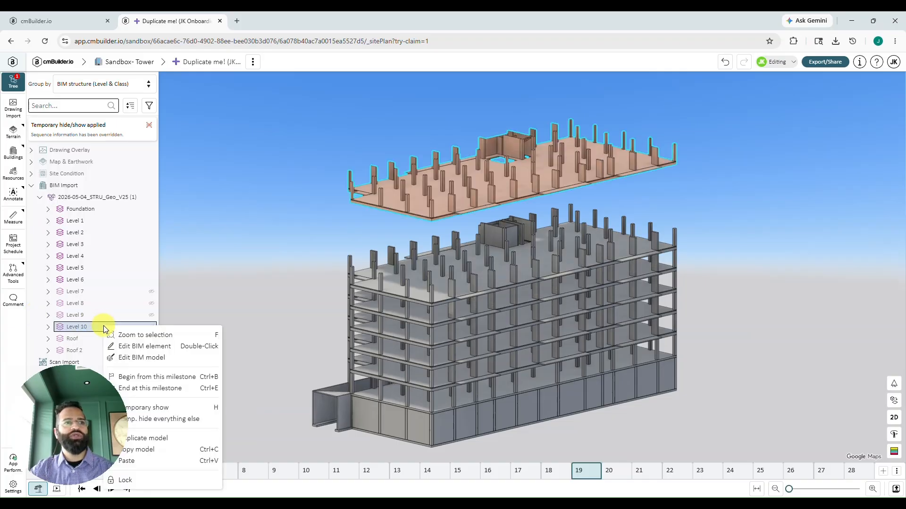
{"action": "left_click", "coordinate": [151, 407]}
{"action": "left_click", "coordinate": [412, 229]}
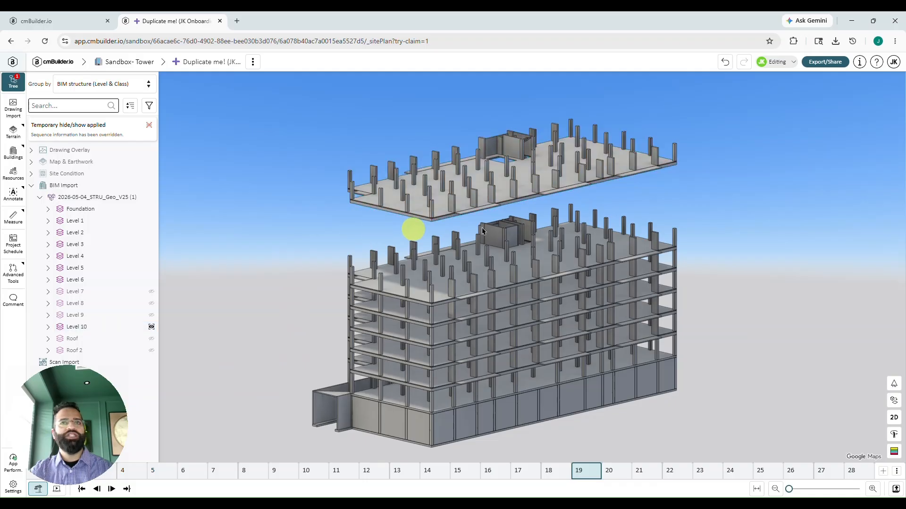
{"action": "left_click_drag", "start_coordinate": [721, 245], "coordinate": [699, 247]}
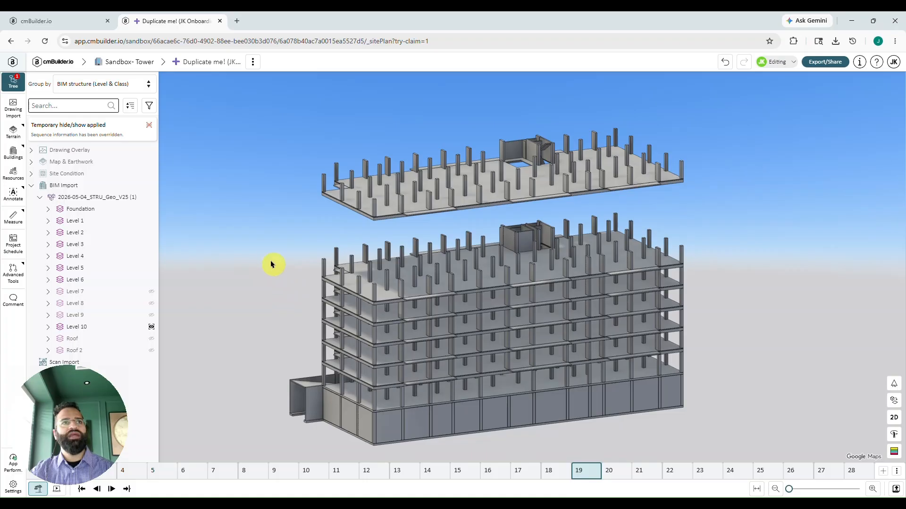
Remove the temporary hide/show overrides and make the Earthwork under Map & Earthwork visible.
{"action": "left_click", "coordinate": [149, 126]}
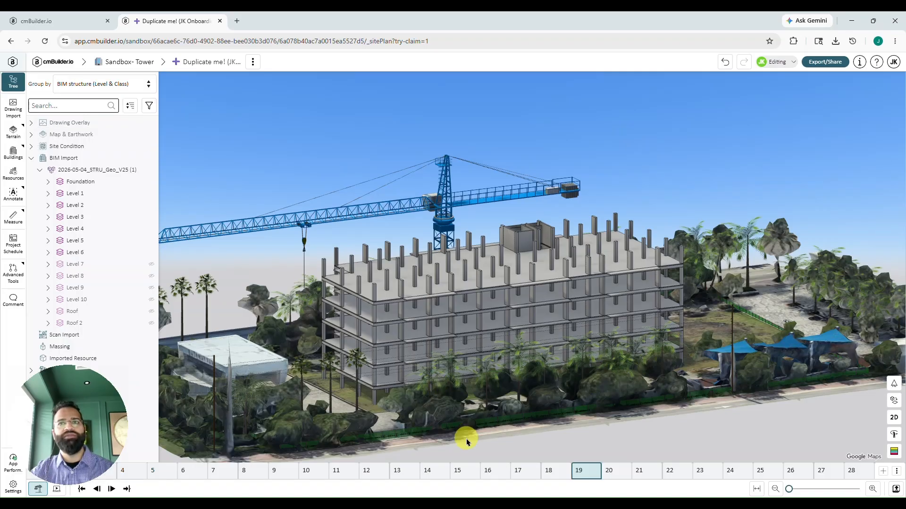
{"action": "left_click_drag", "start_coordinate": [467, 438], "coordinate": [512, 439]}
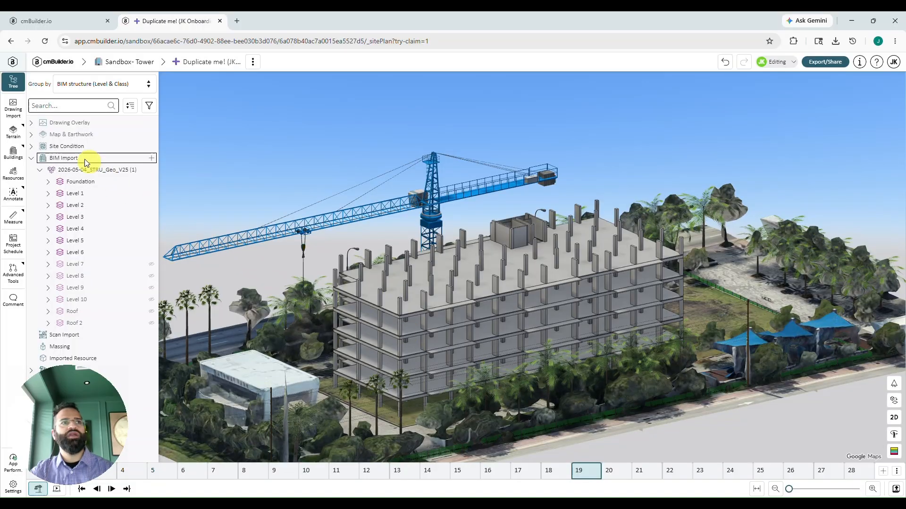
{"action": "left_click", "coordinate": [32, 137]}
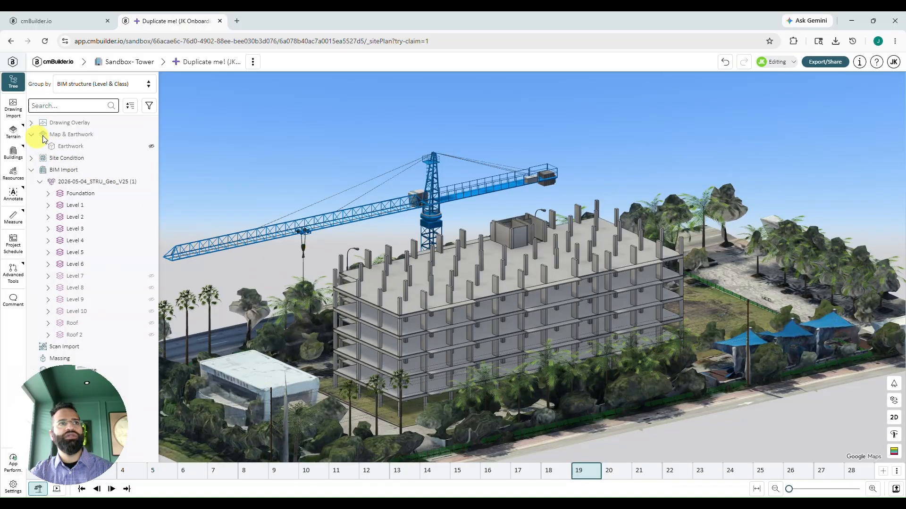
{"action": "left_click", "coordinate": [133, 147]}
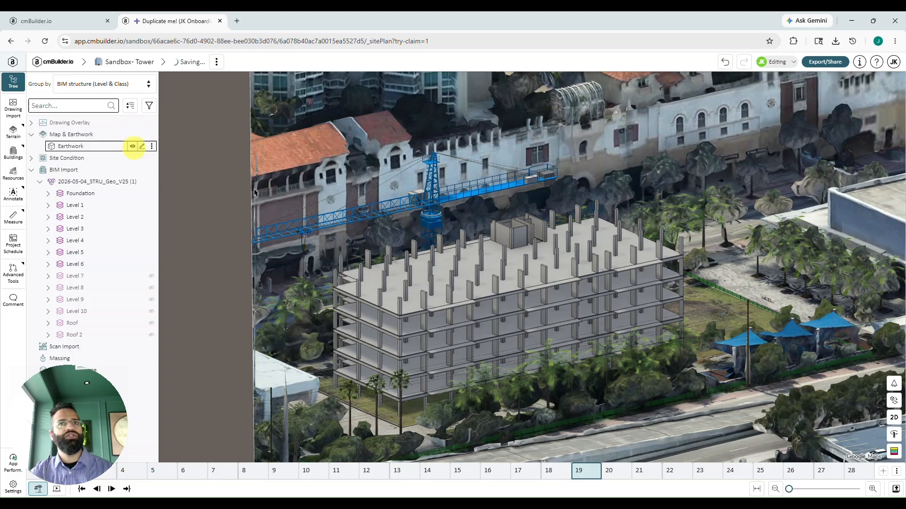
Switch the camera display from orthographic to Perspective and view the structural model within its surroundings.
{"action": "scroll", "coordinate": [630, 263], "scroll_direction": "down", "scroll_amount": 4}
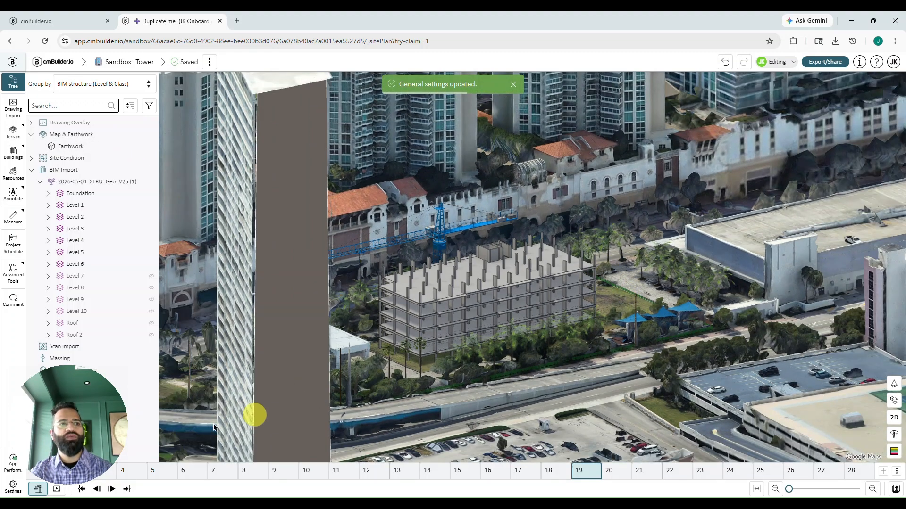
{"action": "left_click", "coordinate": [13, 486]}
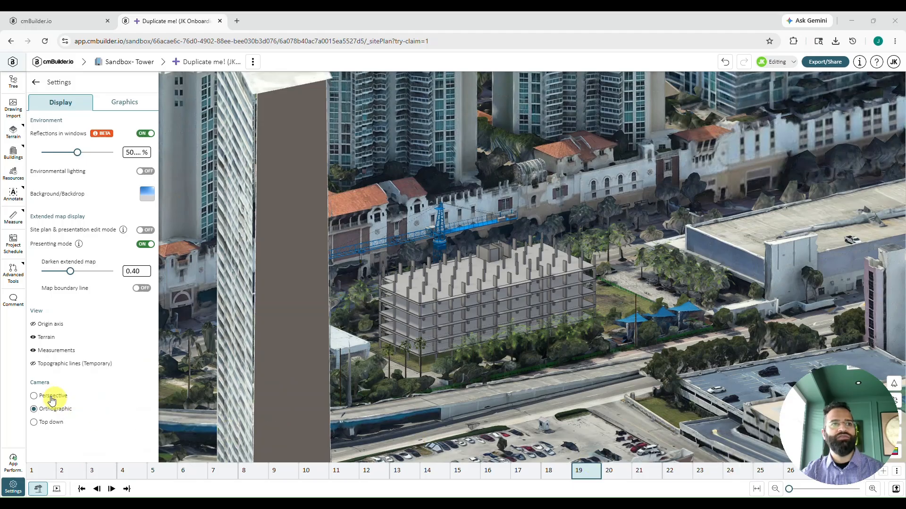
{"action": "left_click", "coordinate": [34, 395]}
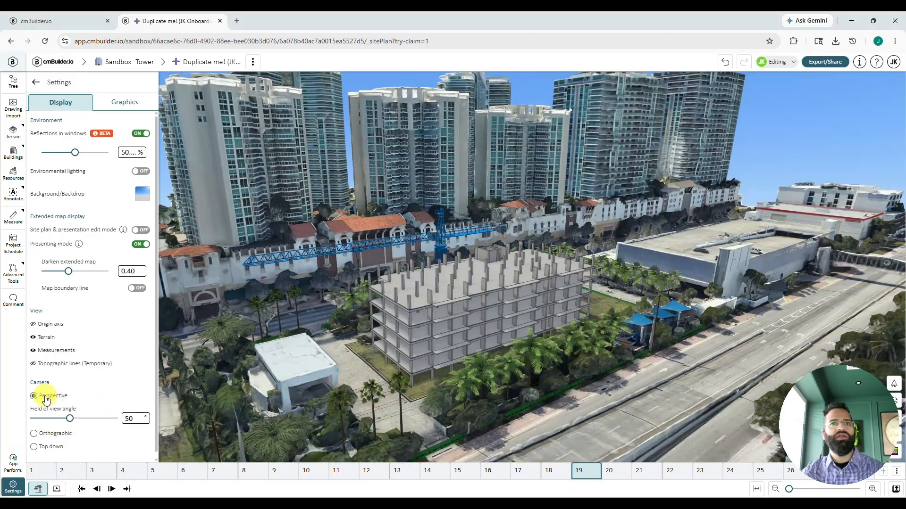
{"action": "left_click_drag", "start_coordinate": [364, 372], "coordinate": [358, 354]}
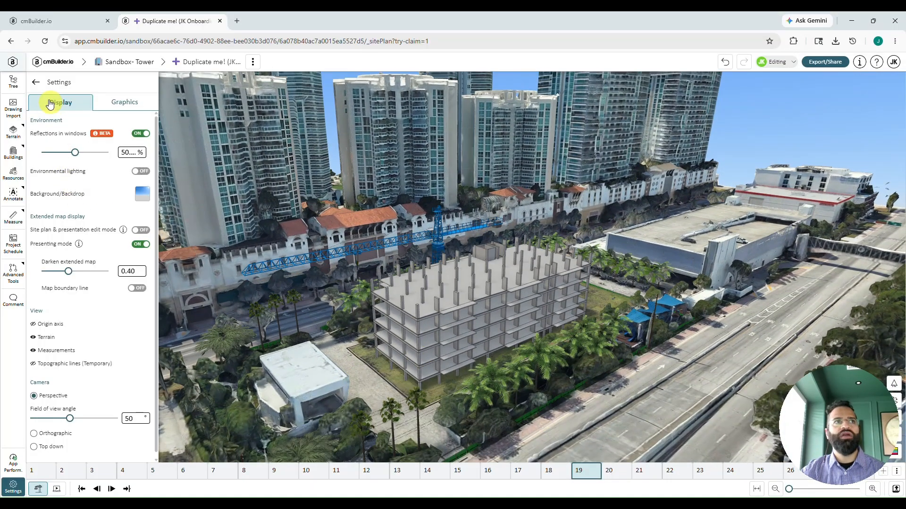
{"action": "left_click", "coordinate": [36, 83]}
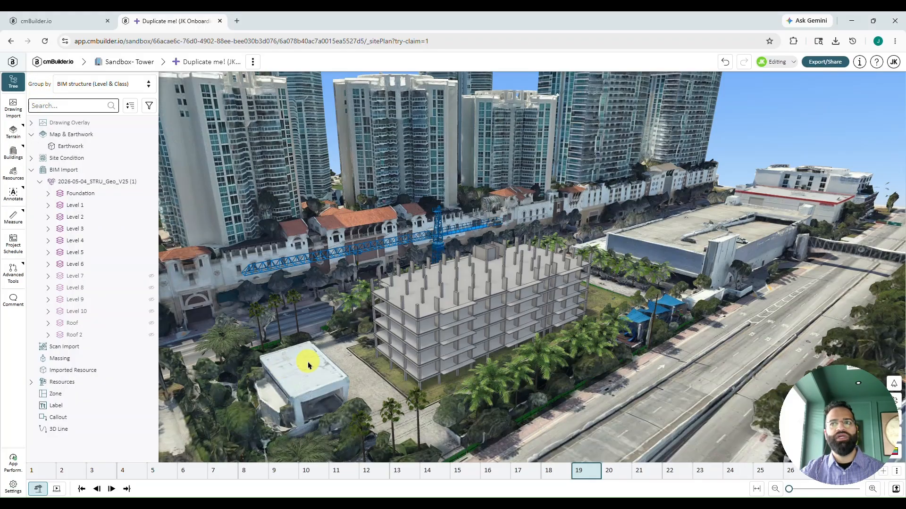
Edit the Site condition around the building so its timeline runs from Beginning to milestone 01, Start of Construction.
{"action": "left_click", "coordinate": [314, 381]}
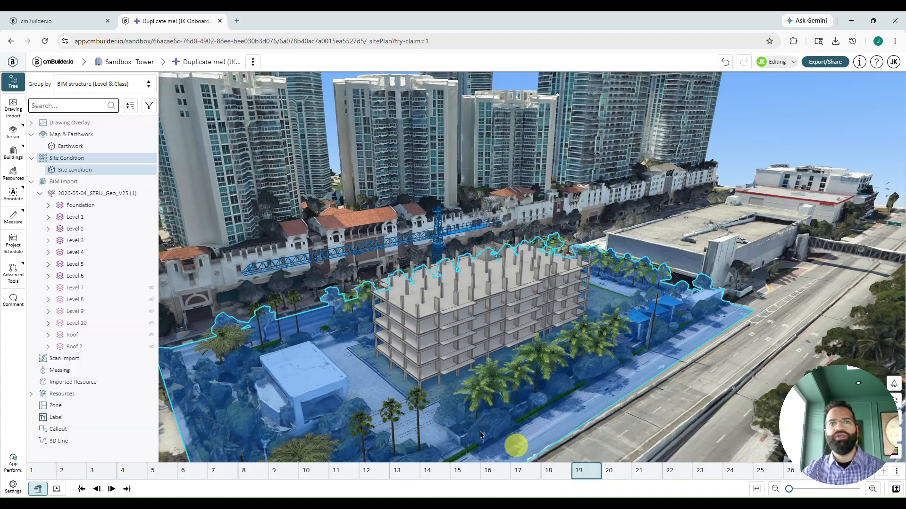
{"action": "right_click", "coordinate": [303, 375]}
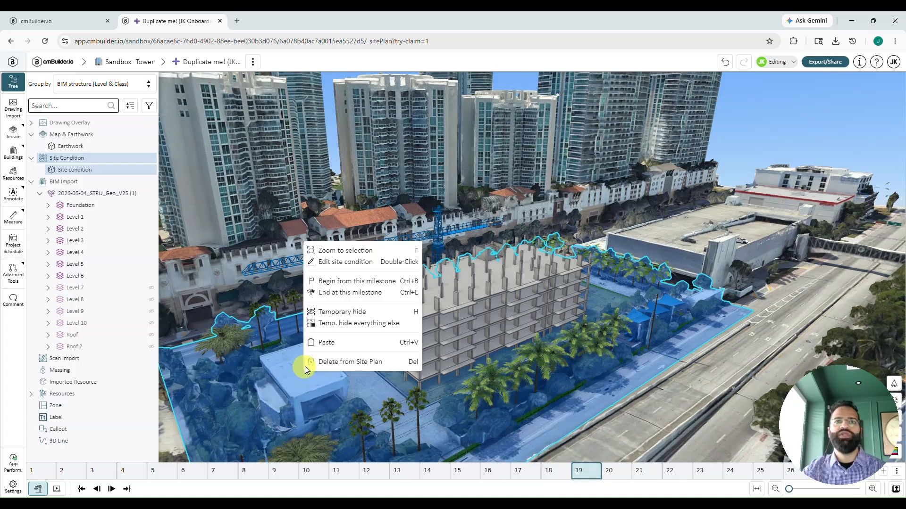
{"action": "left_click", "coordinate": [335, 263]}
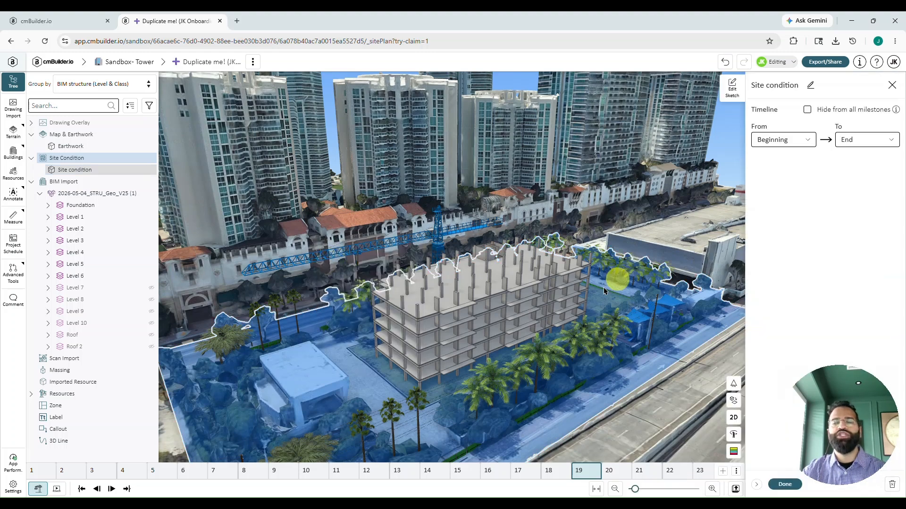
{"action": "left_click", "coordinate": [845, 141]}
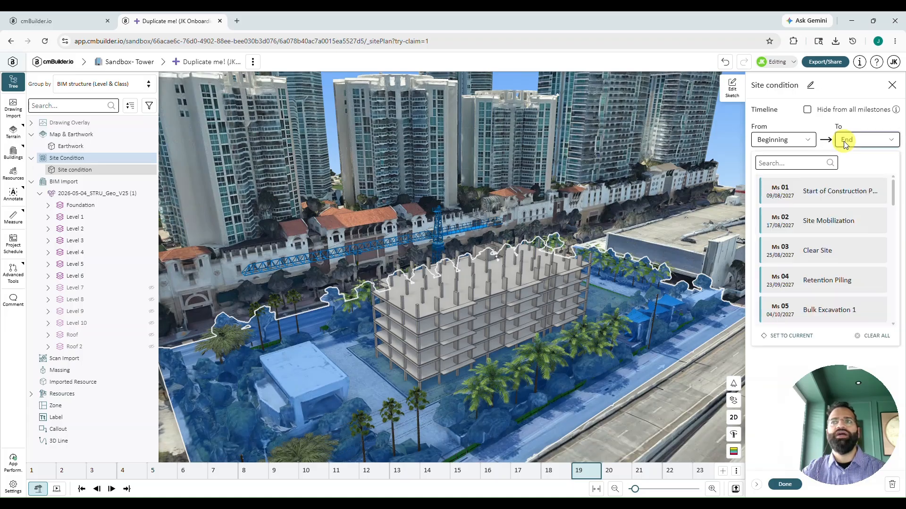
{"action": "left_click", "coordinate": [822, 185]}
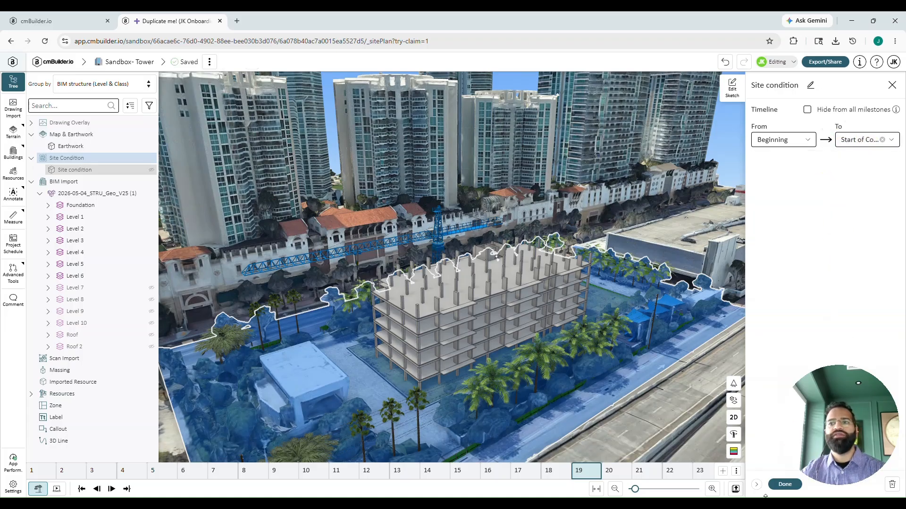
{"action": "left_click", "coordinate": [784, 485]}
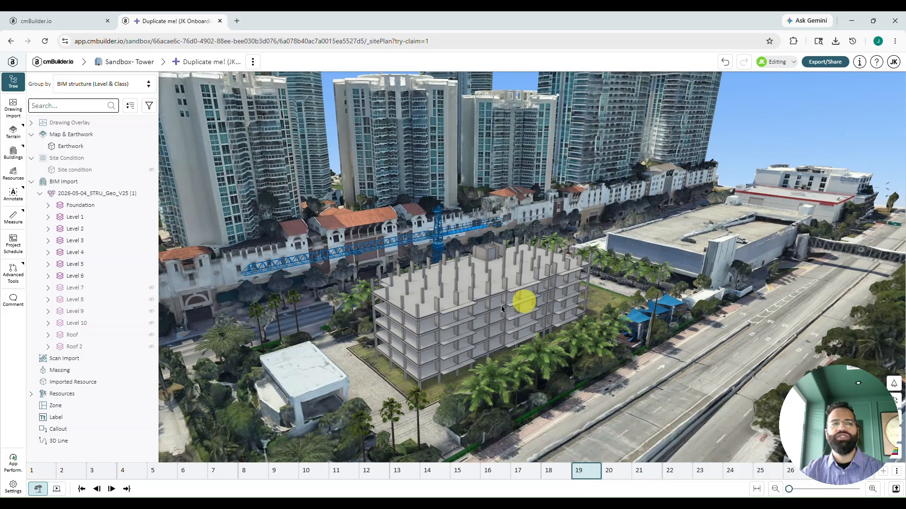
Review the construction sequence from milestone 1 through milestone 12, then at the last milestone.
{"action": "left_click", "coordinate": [34, 473]}
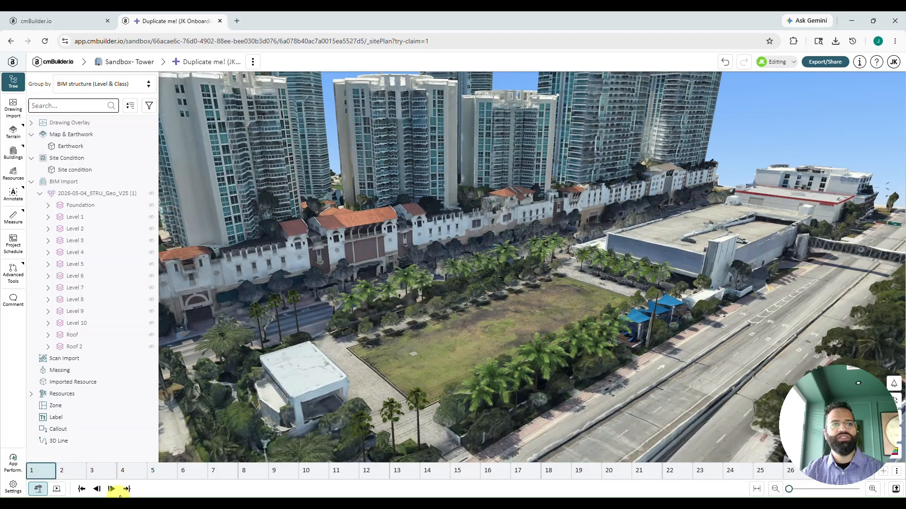
{"action": "left_click", "coordinate": [112, 489]}
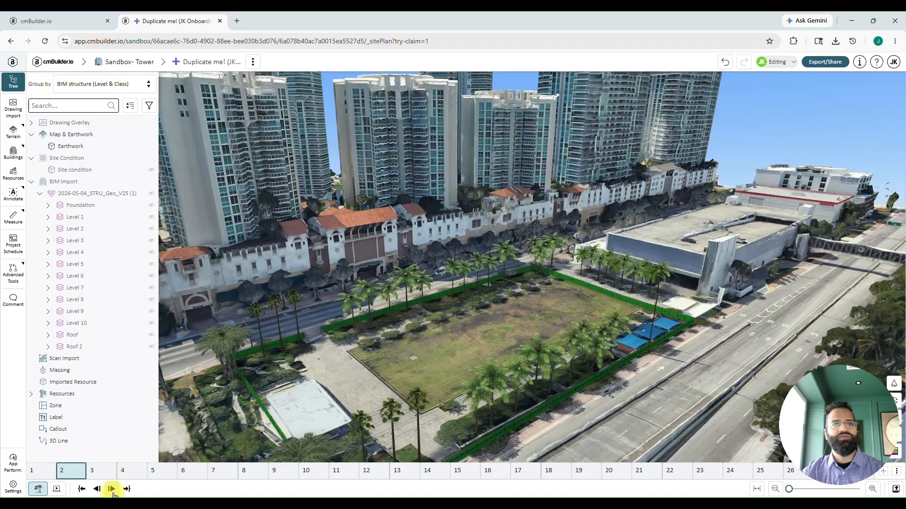
{"action": "left_click", "coordinate": [112, 489]}
{"action": "left_click", "coordinate": [112, 489]}
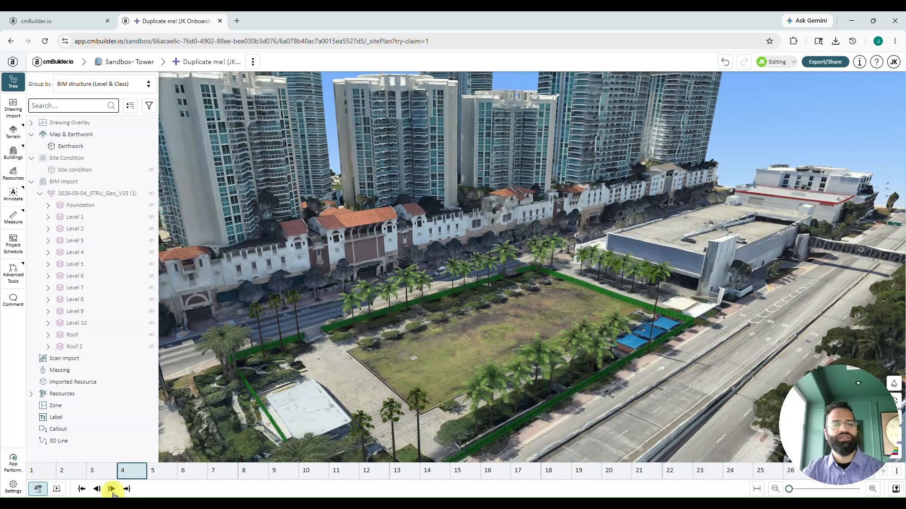
{"action": "left_click", "coordinate": [111, 489]}
{"action": "left_click", "coordinate": [111, 490]}
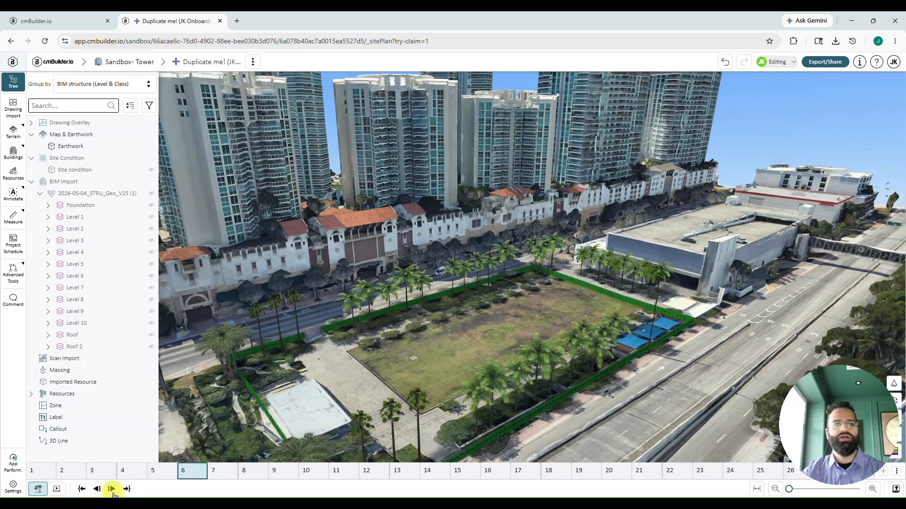
{"action": "left_click", "coordinate": [112, 489]}
{"action": "left_click", "coordinate": [112, 490]}
{"action": "left_click", "coordinate": [112, 490]}
{"action": "left_click", "coordinate": [112, 490]}
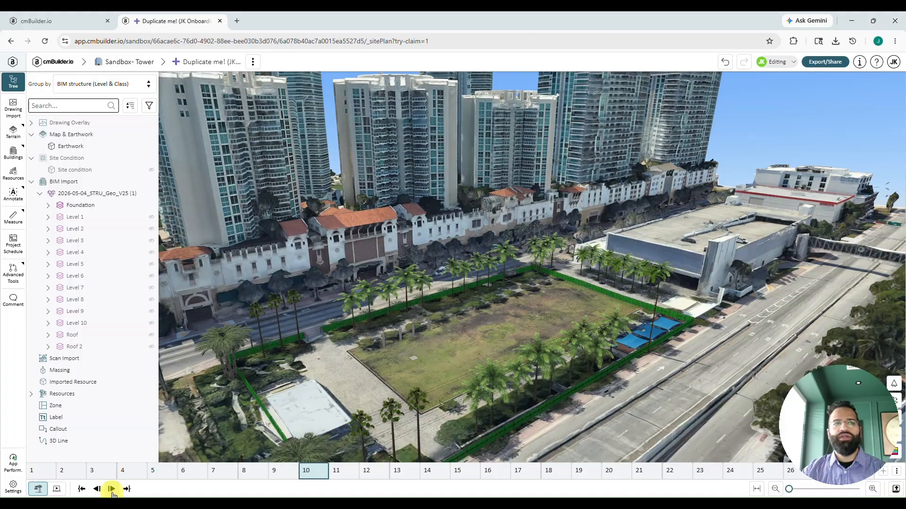
{"action": "left_click", "coordinate": [112, 490]}
{"action": "left_click", "coordinate": [112, 490]}
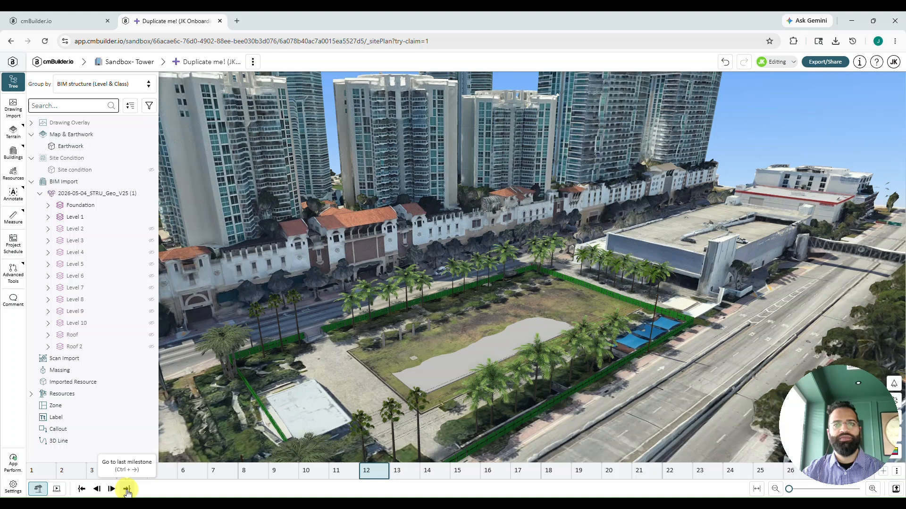
{"action": "left_click", "coordinate": [127, 489]}
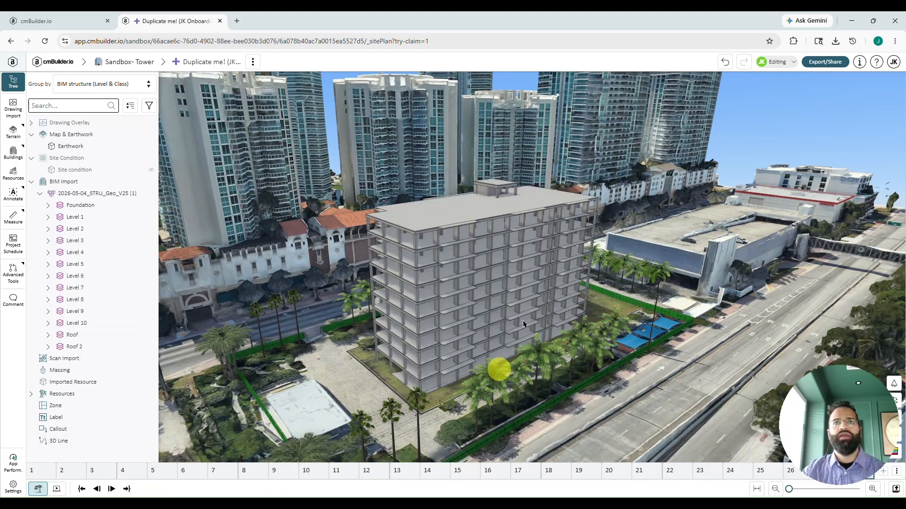
Inspect the rooftop core by highlighting its enclosure walls and a roof column from several angles, then clear the selection.
{"action": "scroll", "coordinate": [531, 301], "scroll_direction": "up", "scroll_amount": 5}
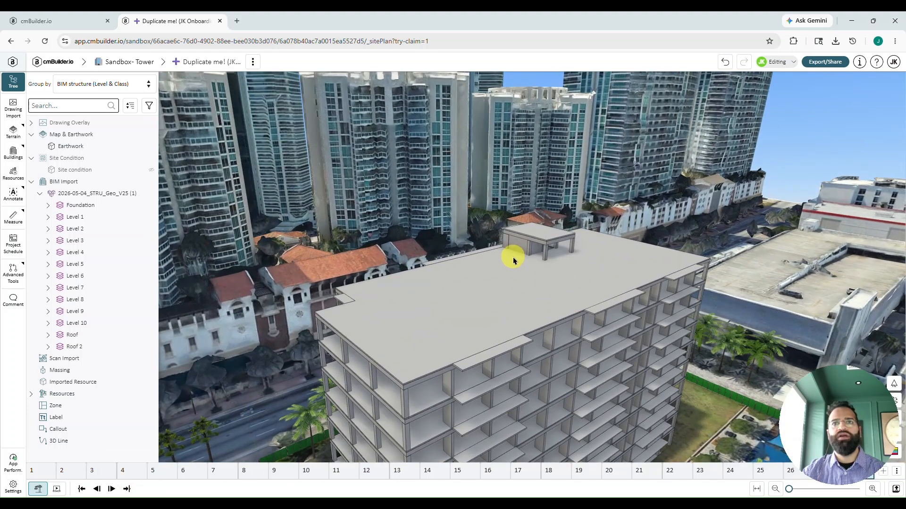
{"action": "left_click", "coordinate": [515, 250]}
{"action": "middle_click_drag", "start_coordinate": [455, 329], "coordinate": [426, 296]}
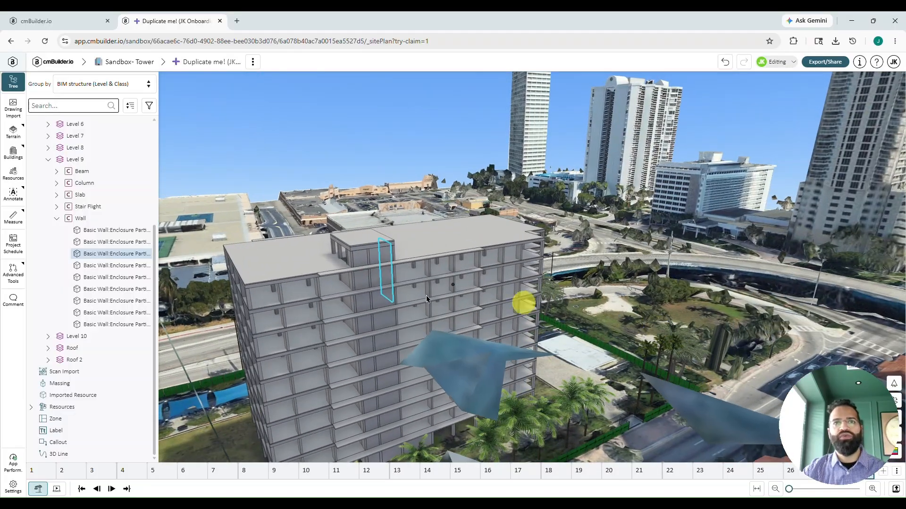
{"action": "left_click", "coordinate": [388, 257], "text": "shift"}
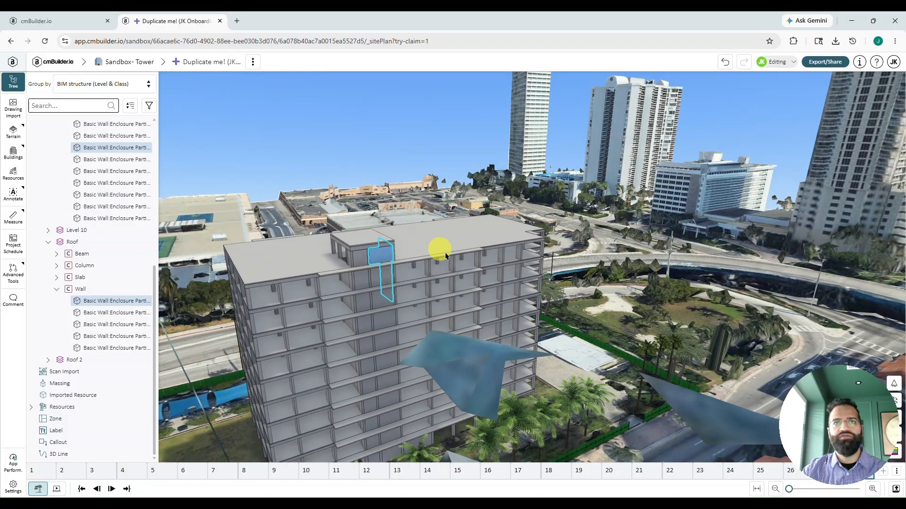
{"action": "middle_click_drag", "start_coordinate": [439, 251], "coordinate": [429, 276]}
{"action": "left_click", "coordinate": [405, 285], "text": "shift"}
{"action": "middle_click_drag", "start_coordinate": [355, 321], "coordinate": [575, 318]}
{"action": "left_click_drag", "start_coordinate": [610, 314], "coordinate": [473, 291]}
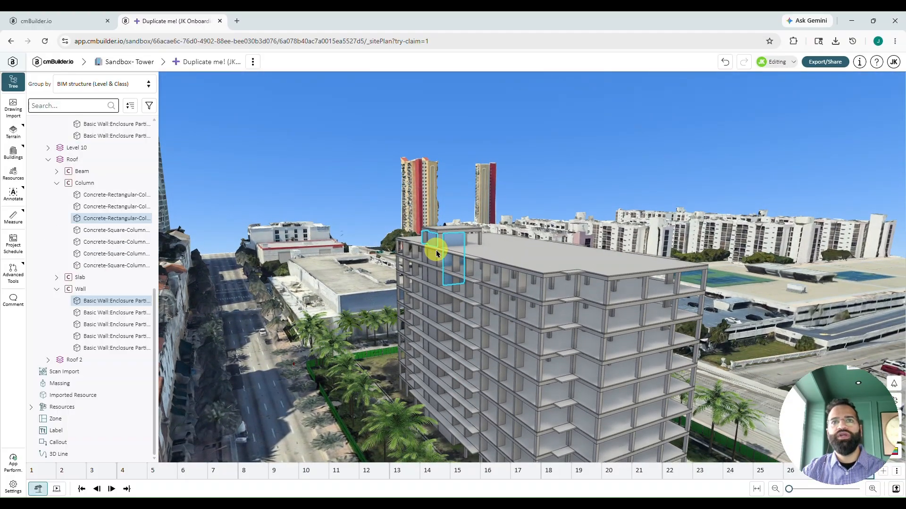
{"action": "left_click", "coordinate": [548, 169]}
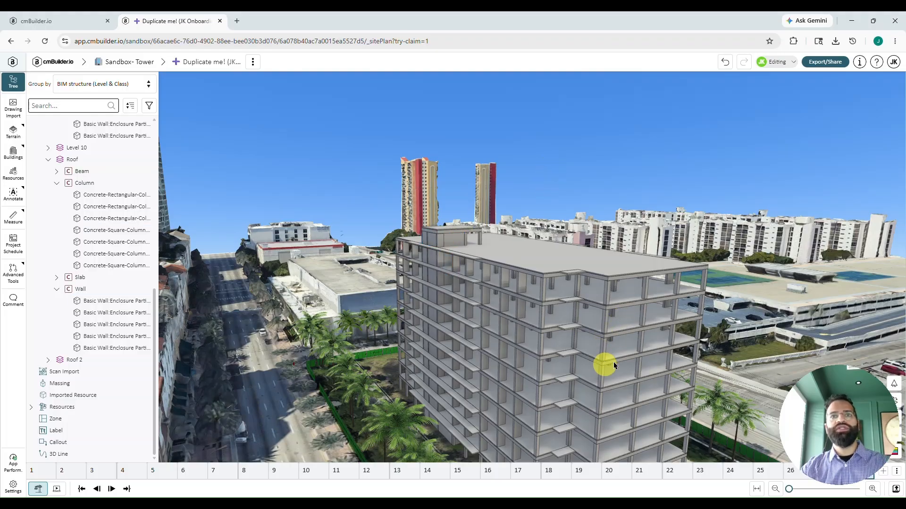
Start a new building split and add the roof slab and the core's enclosure partition wall 417260 as objects to split.
{"action": "left_click_drag", "start_coordinate": [614, 292], "coordinate": [519, 349]}
{"action": "right_click_drag", "start_coordinate": [519, 349], "coordinate": [503, 297]}
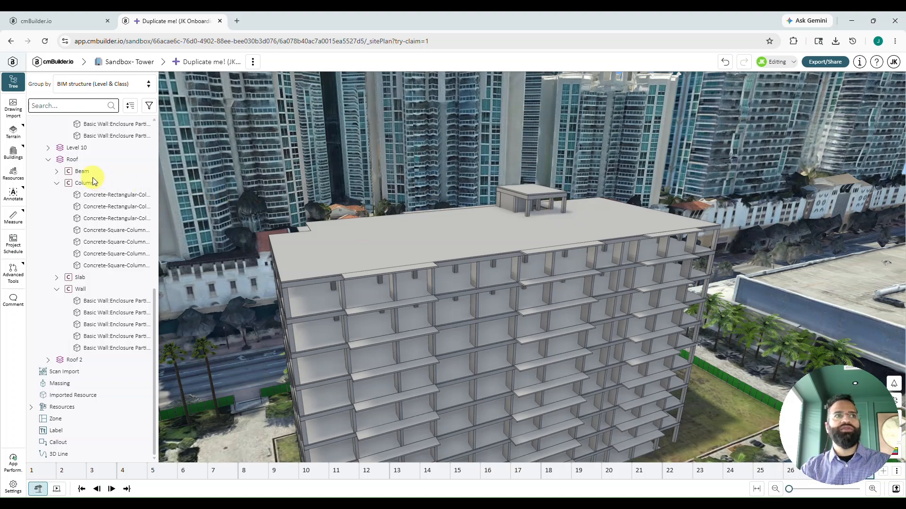
{"action": "left_click", "coordinate": [14, 153]}
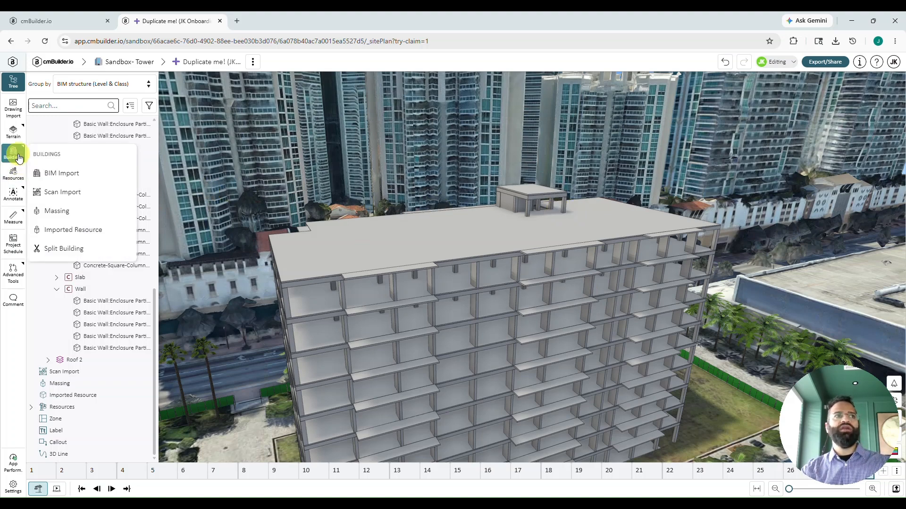
{"action": "left_click", "coordinate": [79, 249]}
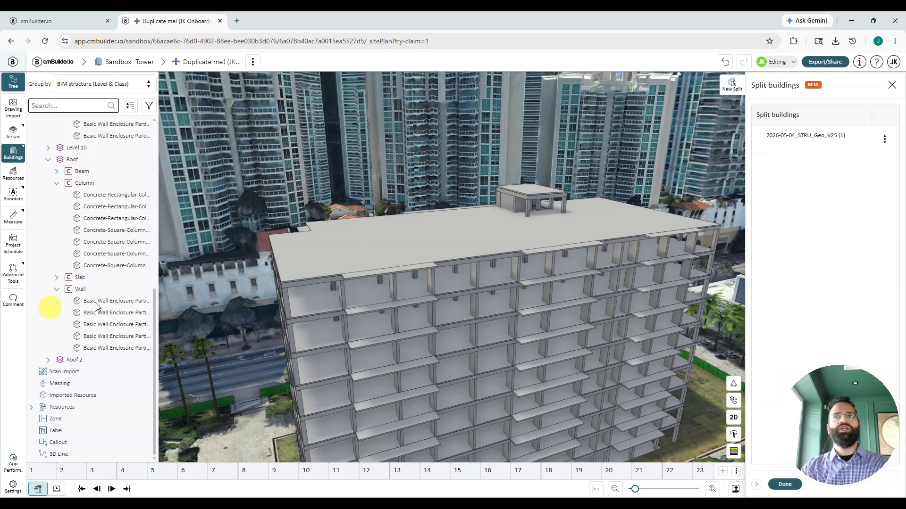
{"action": "left_click", "coordinate": [727, 87]}
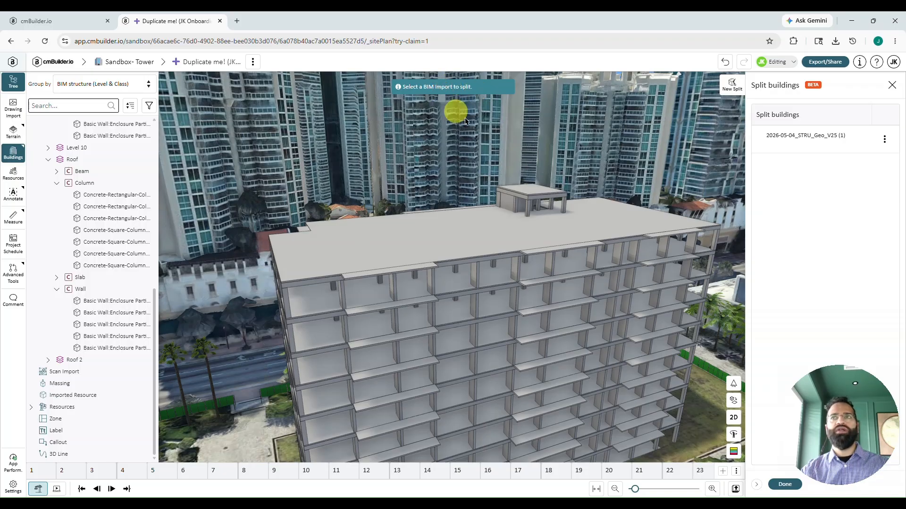
{"action": "left_click", "coordinate": [613, 220]}
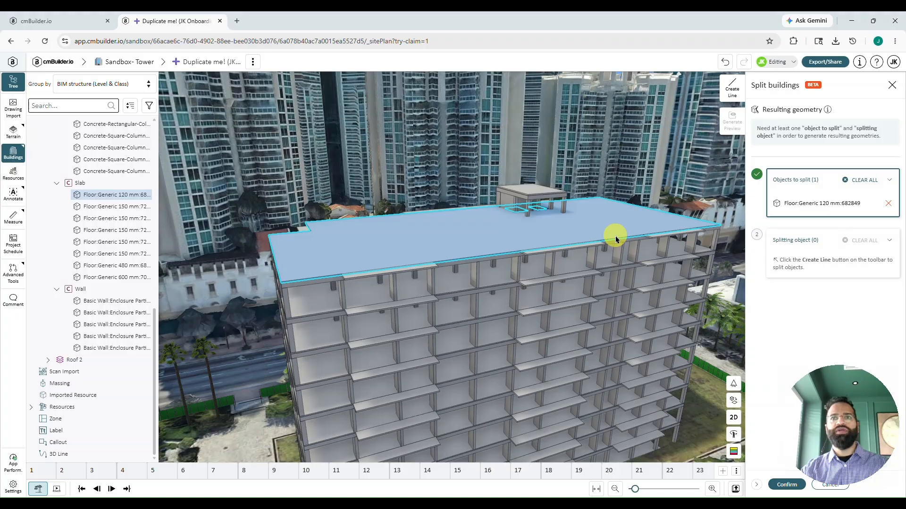
{"action": "middle_click_drag", "start_coordinate": [477, 257], "coordinate": [546, 253]}
{"action": "left_click", "coordinate": [432, 208]}
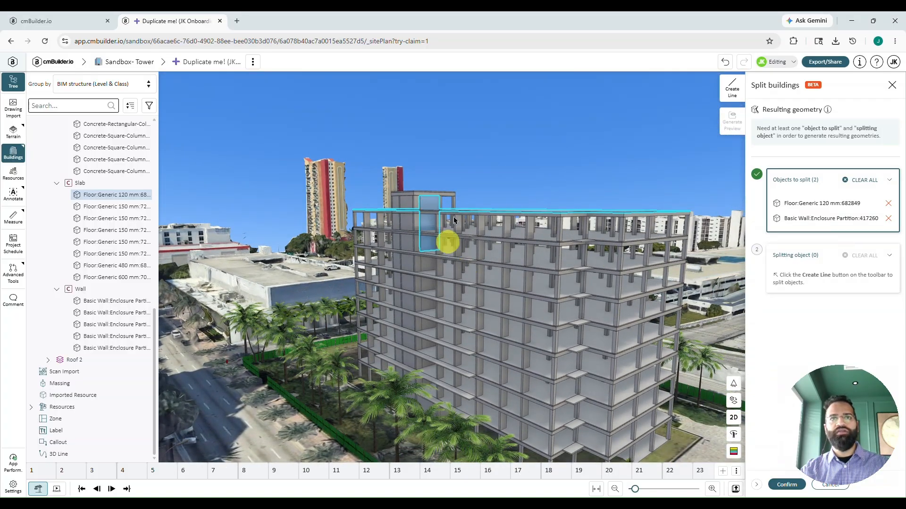
Remove the roof slab from the objects to split and add the adjoining core enclosure partition wall 417263.
{"action": "middle_click_drag", "start_coordinate": [447, 239], "coordinate": [499, 236]}
{"action": "left_click", "coordinate": [500, 238]}
{"action": "middle_click_drag", "start_coordinate": [532, 309], "coordinate": [481, 250]}
{"action": "scroll", "coordinate": [481, 250], "scroll_direction": "up", "scroll_amount": 3}
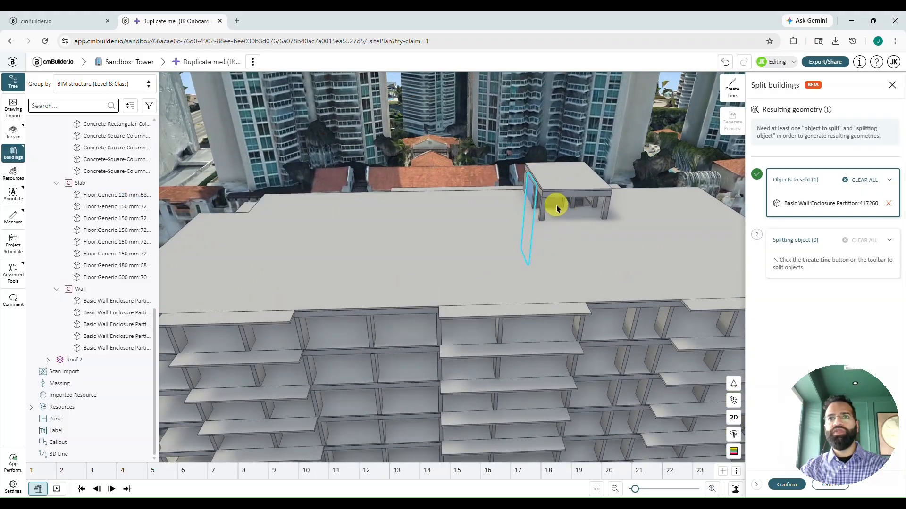
{"action": "left_click", "coordinate": [556, 209]}
{"action": "mouse_move", "coordinate": [615, 265]}
{"action": "middle_mouse_down"}
{"action": "mouse_move", "coordinate": [614, 249]}
{"action": "mouse_move", "coordinate": [621, 256]}
{"action": "middle_mouse_up"}
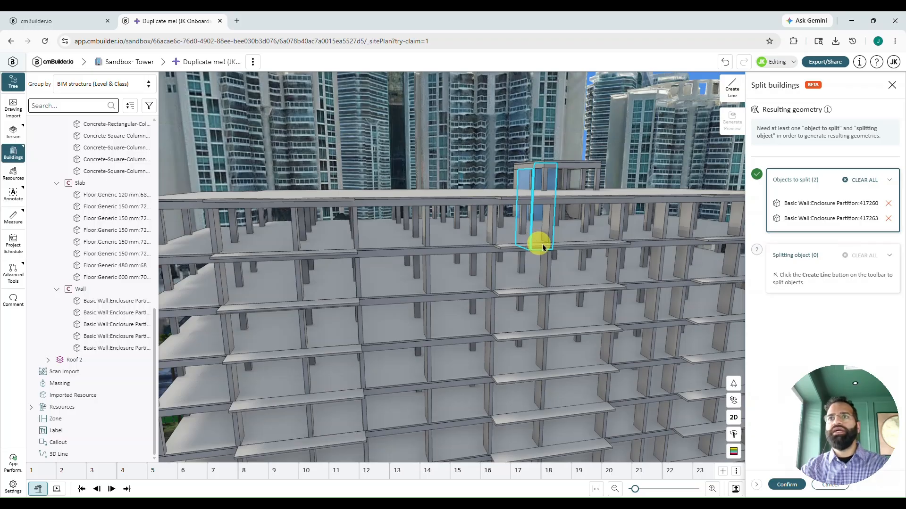
Start a splitting-line sketch on the core enclosure wall's face and draw a line about 7.52 m long across both walls below the roof slab.
{"action": "left_click", "coordinate": [799, 268]}
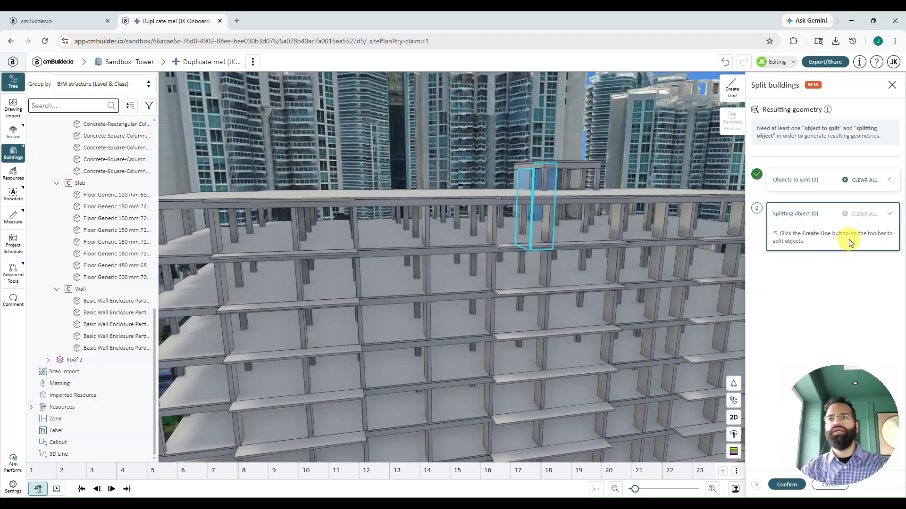
{"action": "left_click", "coordinate": [733, 91]}
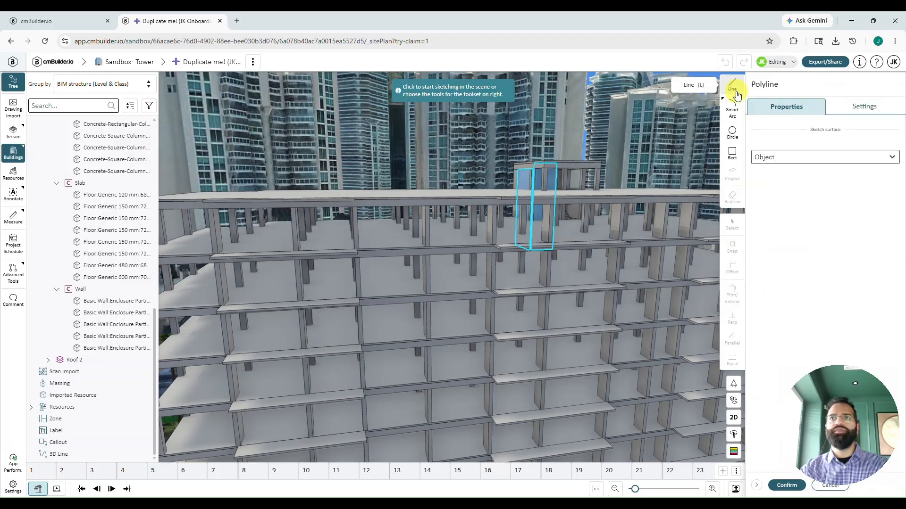
{"action": "left_click", "coordinate": [734, 92]}
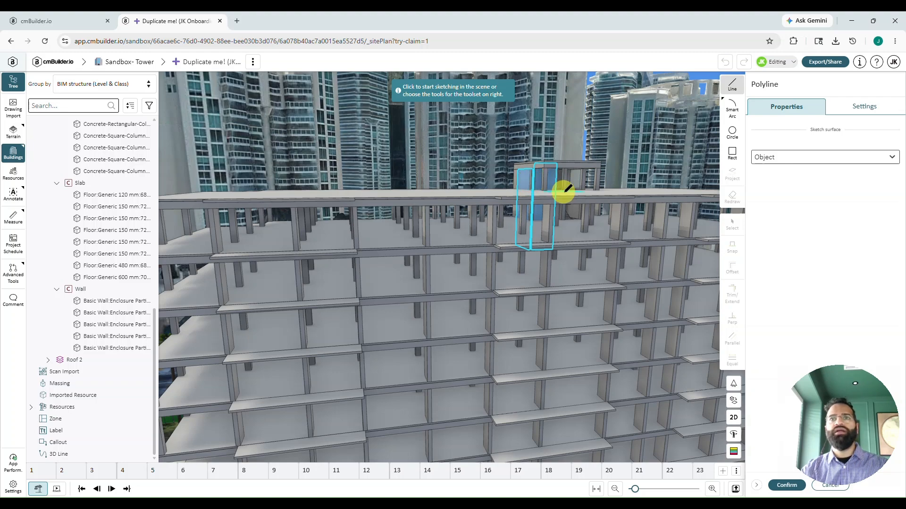
{"action": "left_click_drag", "start_coordinate": [564, 190], "coordinate": [548, 197]}
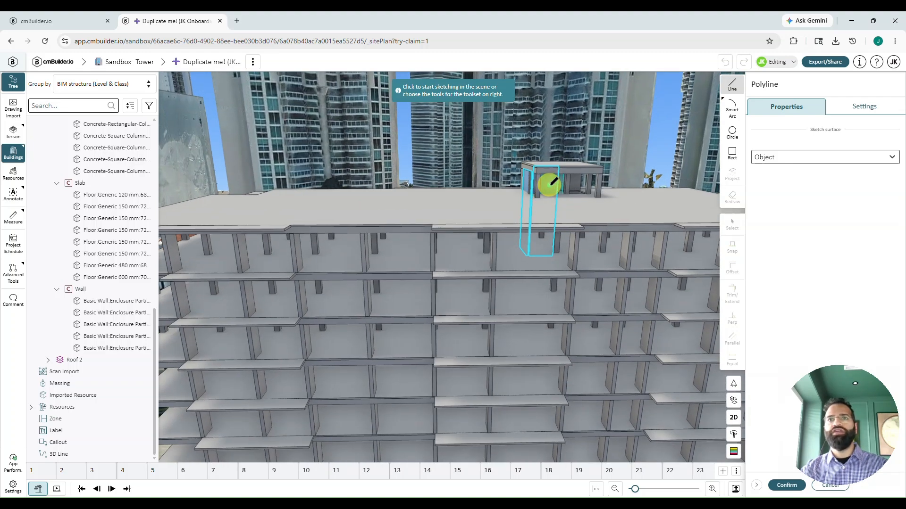
{"action": "left_click", "coordinate": [549, 184]}
{"action": "scroll", "coordinate": [518, 242], "scroll_direction": "down", "scroll_amount": 1}
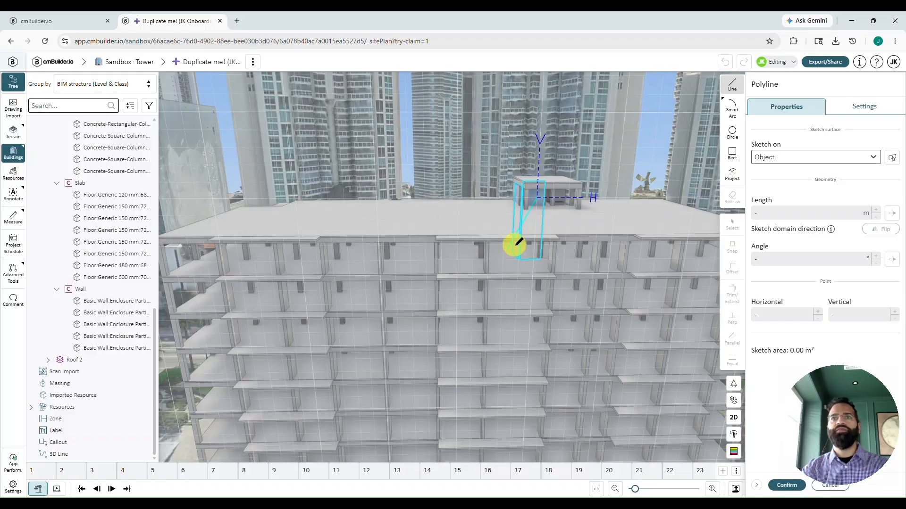
{"action": "mouse_move", "coordinate": [442, 292]}
{"action": "left_mouse_down"}
{"action": "mouse_move", "coordinate": [564, 287]}
{"action": "mouse_move", "coordinate": [522, 277]}
{"action": "mouse_move", "coordinate": [479, 291]}
{"action": "mouse_move", "coordinate": [438, 285]}
{"action": "left_mouse_up"}
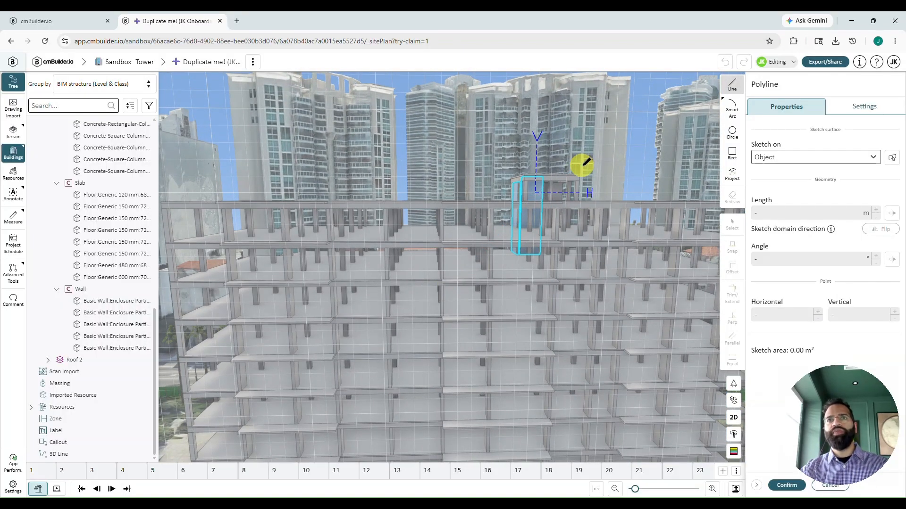
{"action": "scroll", "coordinate": [588, 203], "scroll_direction": "up", "scroll_amount": 4}
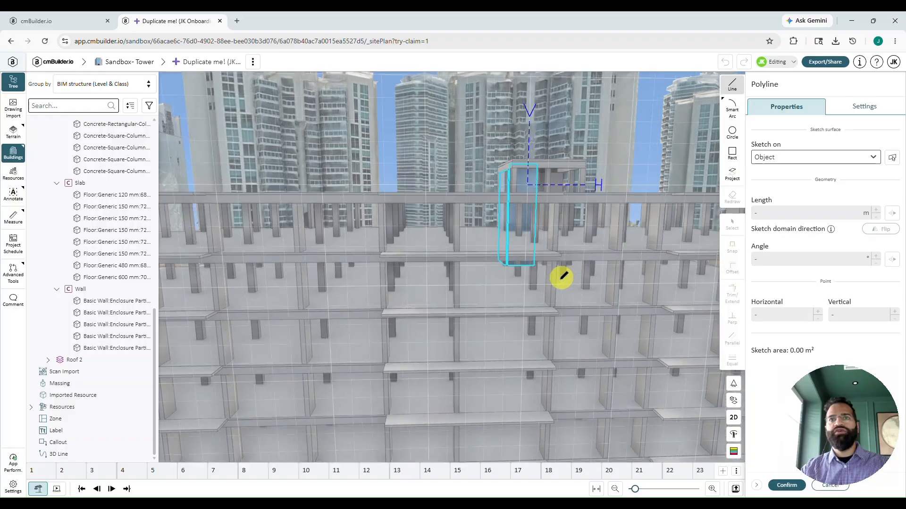
{"action": "scroll", "coordinate": [562, 278], "scroll_direction": "up", "scroll_amount": 2}
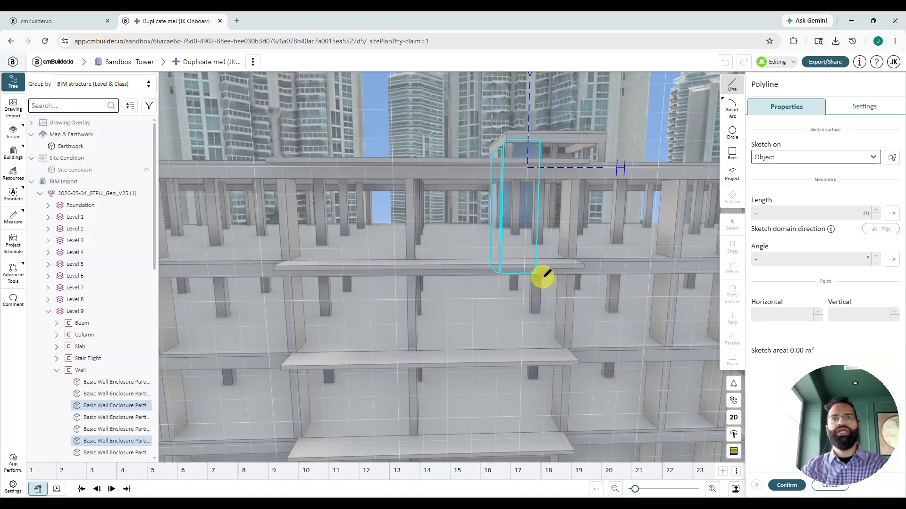
{"action": "middle_click_drag", "start_coordinate": [548, 240], "coordinate": [512, 230]}
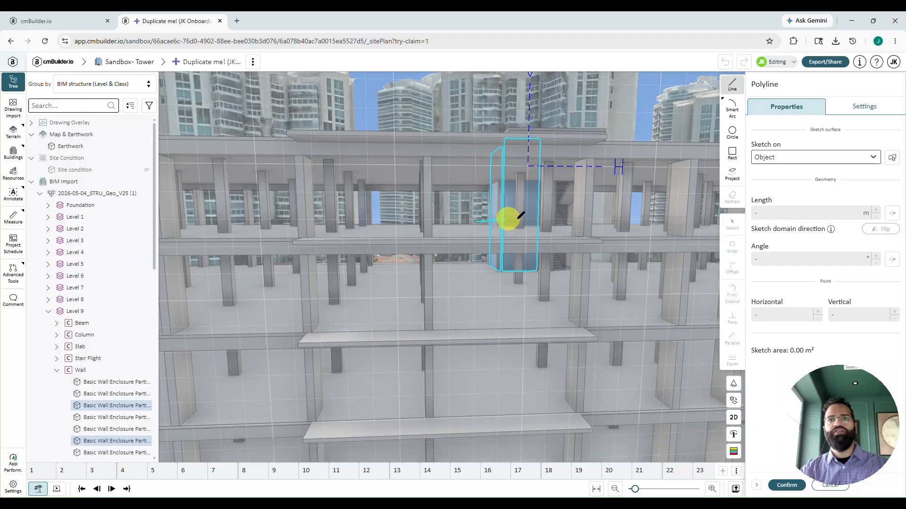
{"action": "left_click", "coordinate": [572, 218]}
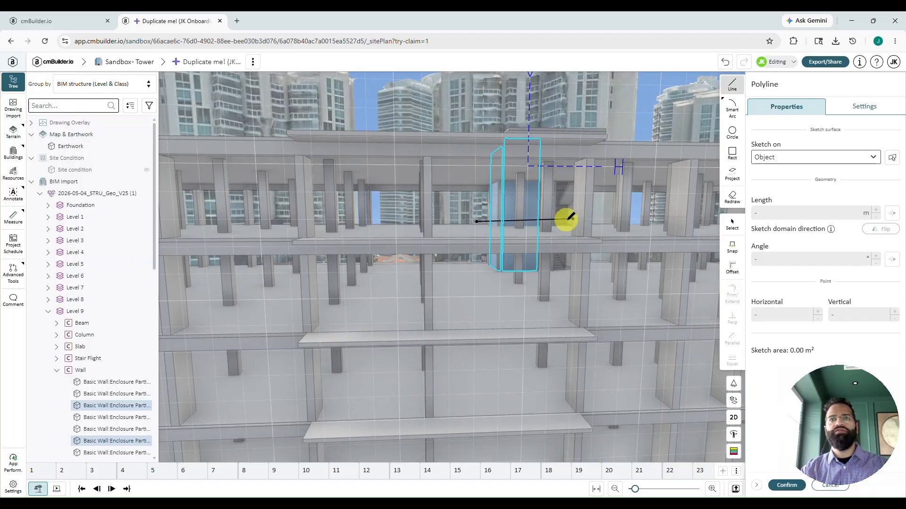
Sketch a second splitting line about 9.40 m long across both enclosure walls just above the roof slab.
{"action": "middle_click_drag", "start_coordinate": [591, 237], "coordinate": [560, 235]}
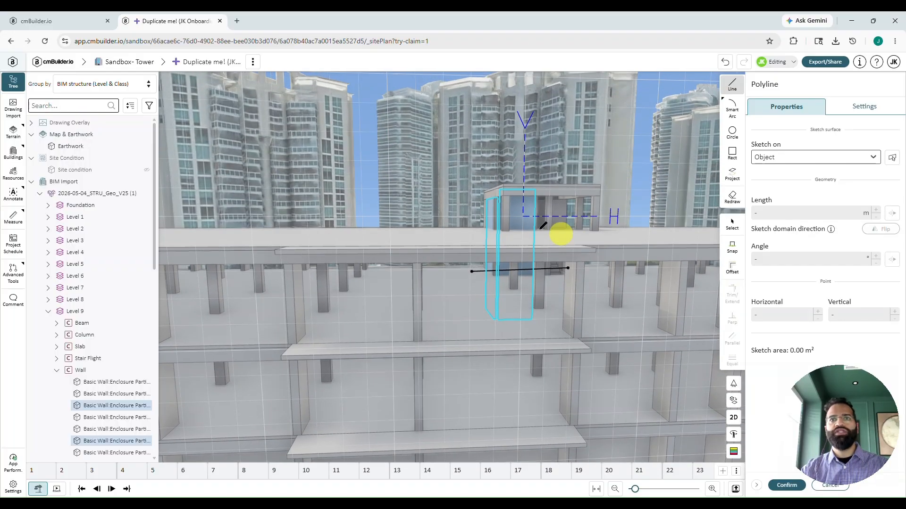
{"action": "left_click", "coordinate": [472, 220]}
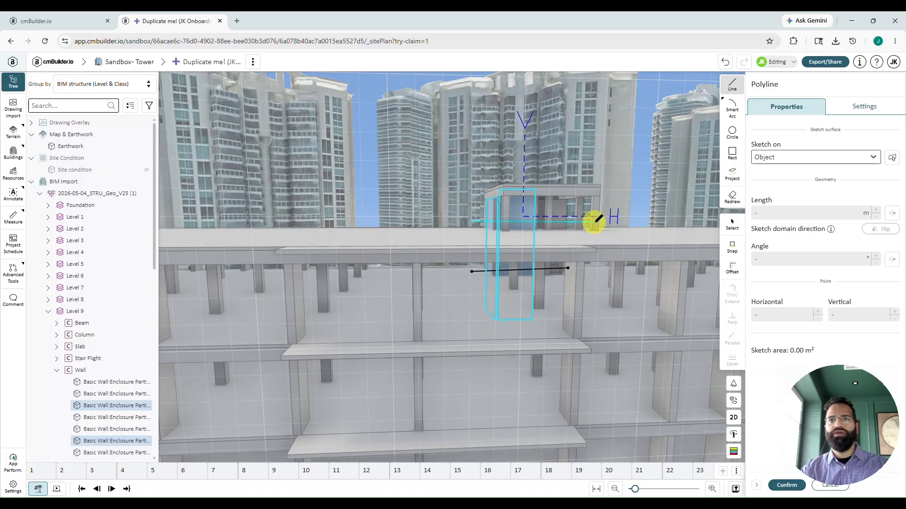
{"action": "left_click", "coordinate": [593, 221]}
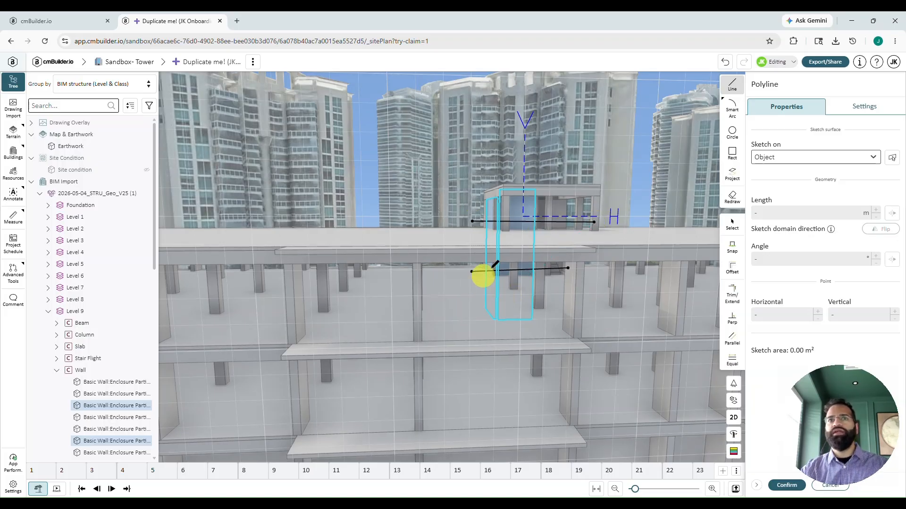
Snap the upper splitting line to the top face of the roof slab.
{"action": "mouse_move", "coordinate": [471, 253]}
{"action": "middle_mouse_down"}
{"action": "mouse_move", "coordinate": [495, 263]}
{"action": "mouse_move", "coordinate": [482, 259]}
{"action": "middle_mouse_up"}
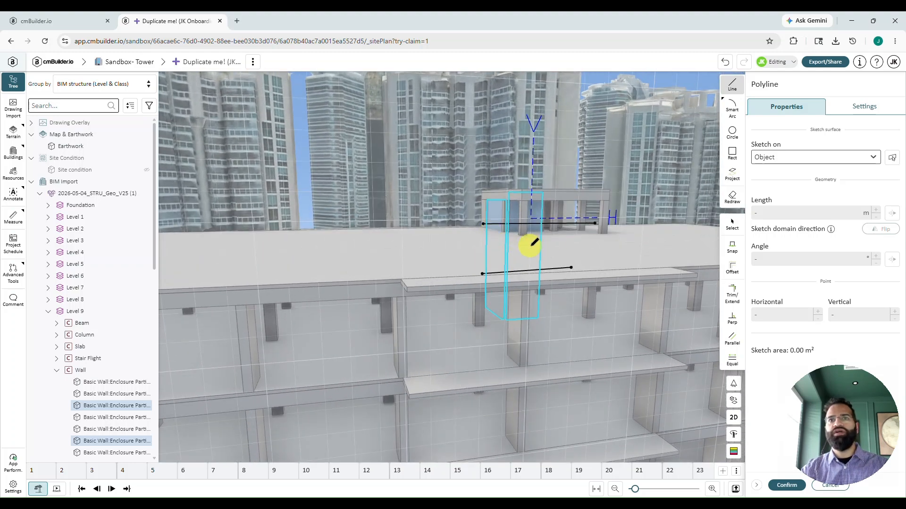
{"action": "left_click", "coordinate": [733, 251]}
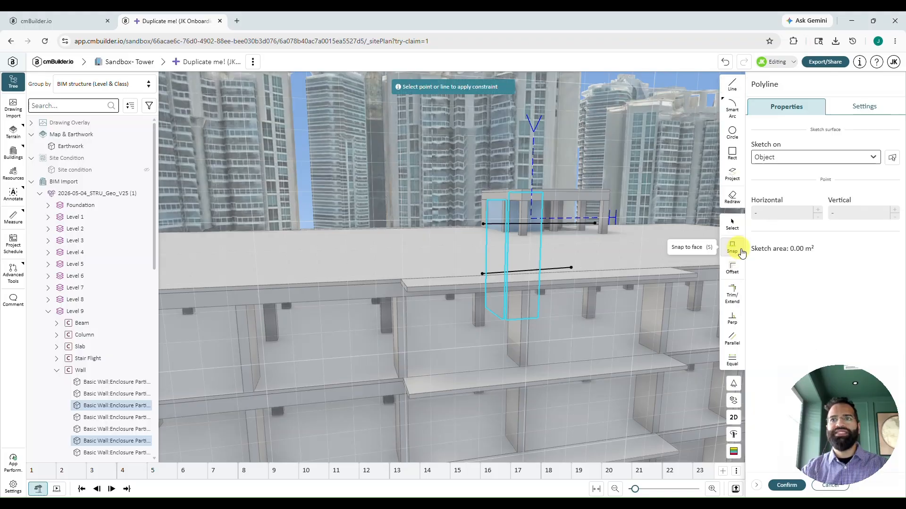
{"action": "left_click", "coordinate": [566, 224]}
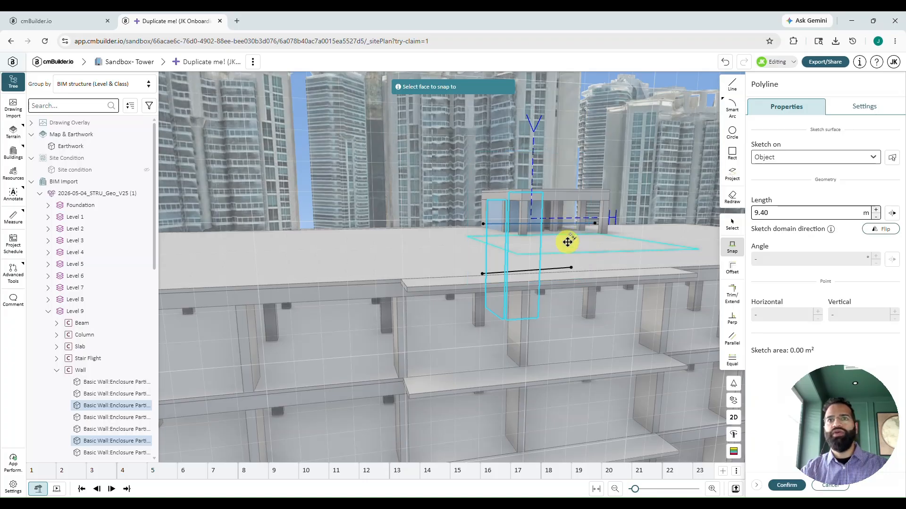
{"action": "left_click", "coordinate": [567, 242]}
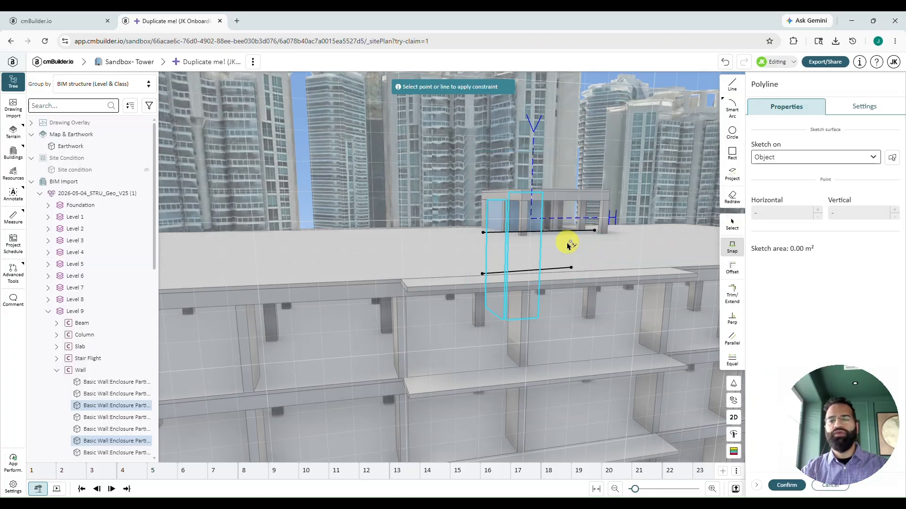
Snap the lower splitting line to the top face of the floor slab one storey below the roof.
{"action": "middle_click_drag", "start_coordinate": [577, 319], "coordinate": [576, 311]}
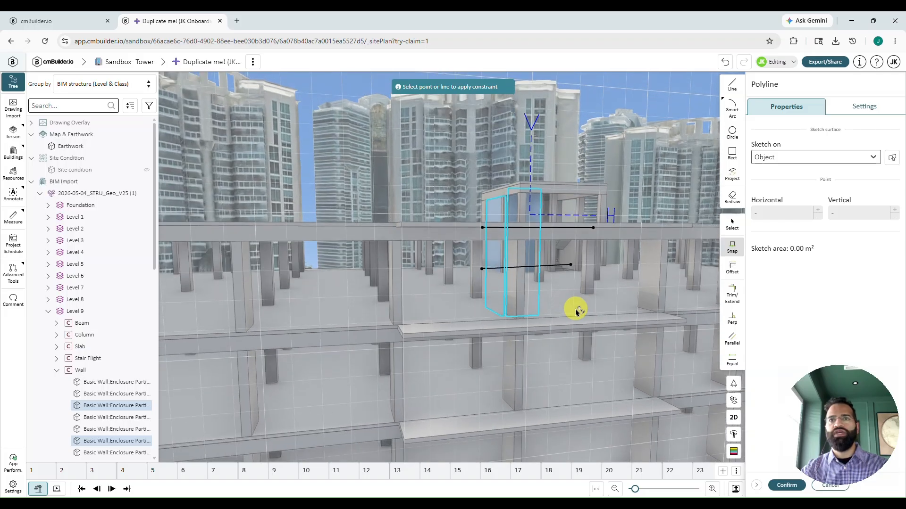
{"action": "left_click", "coordinate": [562, 268]}
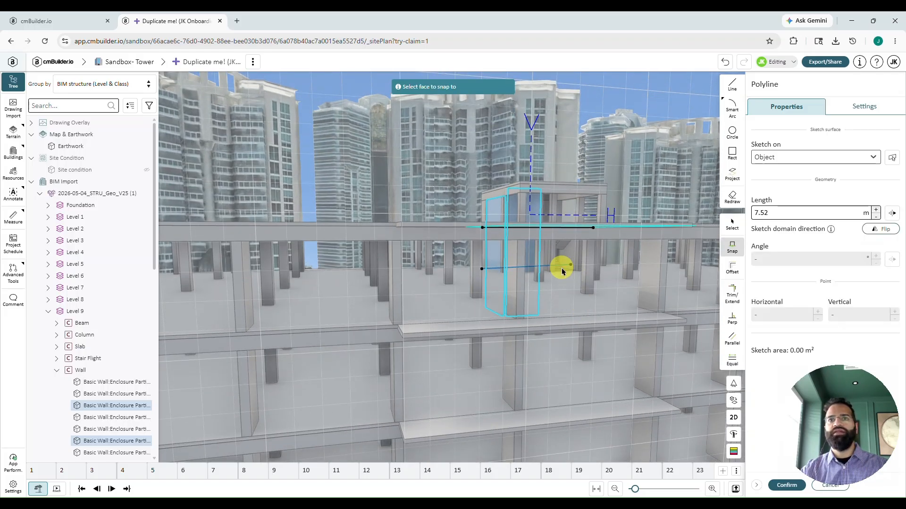
{"action": "scroll", "coordinate": [491, 289], "scroll_direction": "up", "scroll_amount": 5}
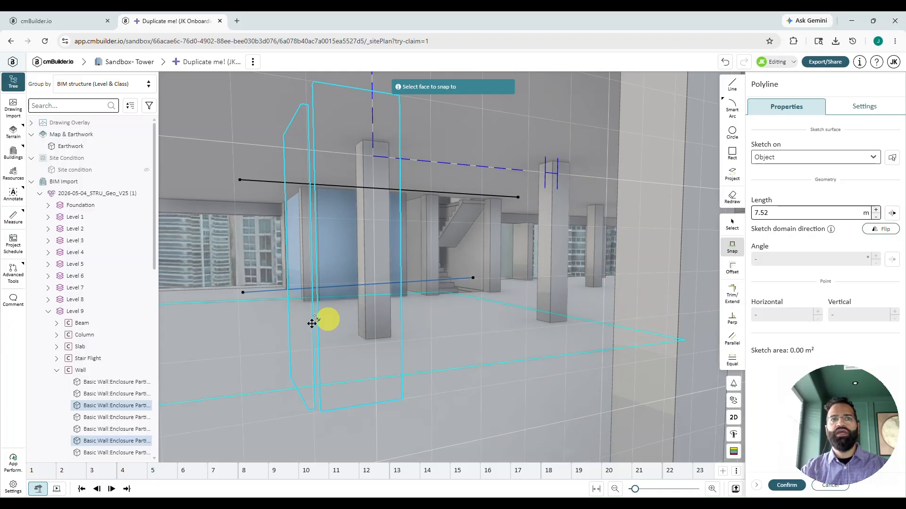
{"action": "middle_click_drag", "start_coordinate": [414, 349], "coordinate": [449, 352]}
{"action": "left_click", "coordinate": [467, 352]}
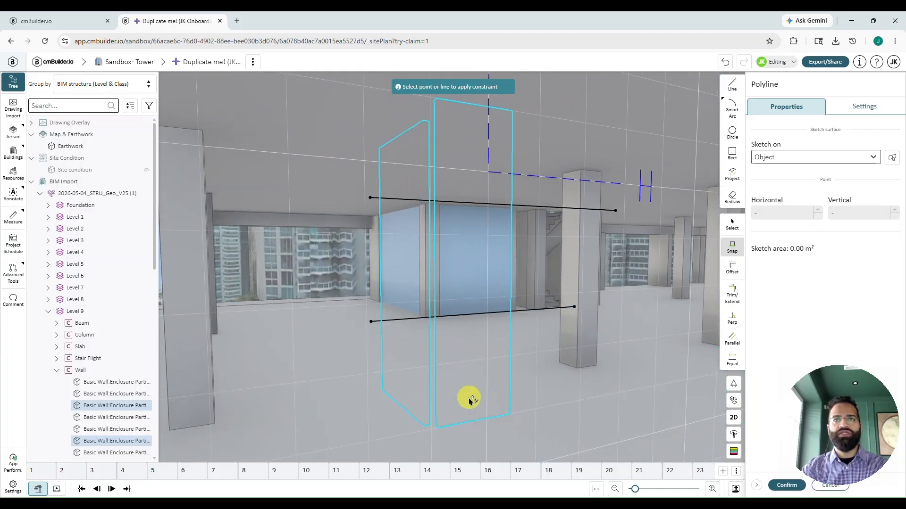
Confirm the two-line sketch, apply the split to both enclosure walls, and finish splitting buildings.
{"action": "left_click_drag", "start_coordinate": [511, 384], "coordinate": [732, 383]}
{"action": "left_click", "coordinate": [732, 383]}
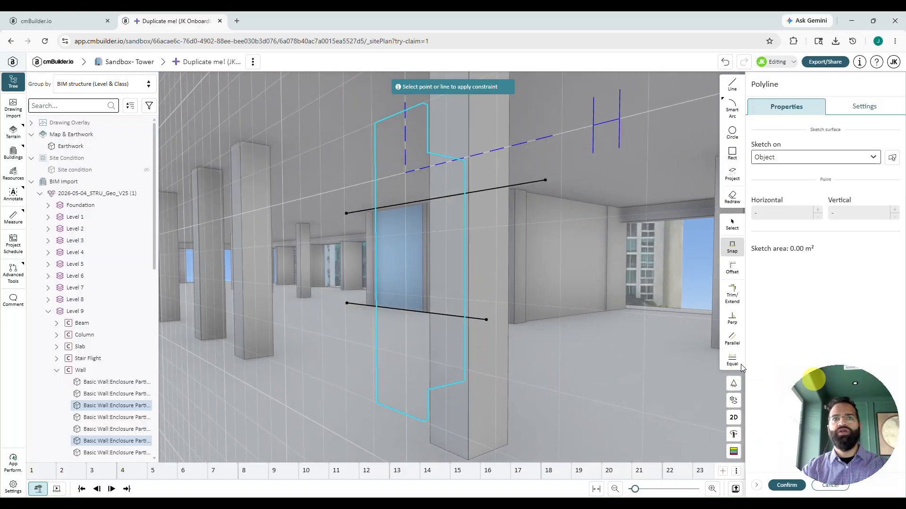
{"action": "left_click_drag", "start_coordinate": [555, 342], "coordinate": [733, 417]}
{"action": "left_click", "coordinate": [787, 485]}
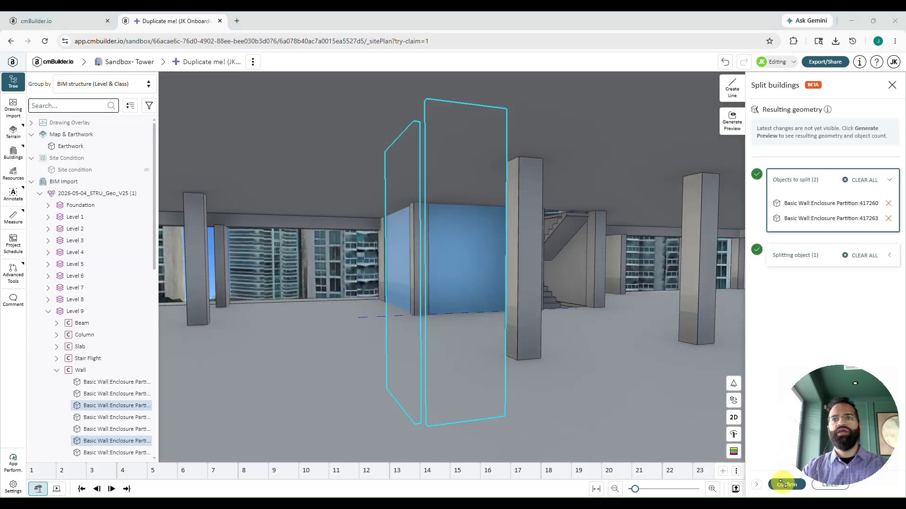
{"action": "left_click", "coordinate": [783, 484]}
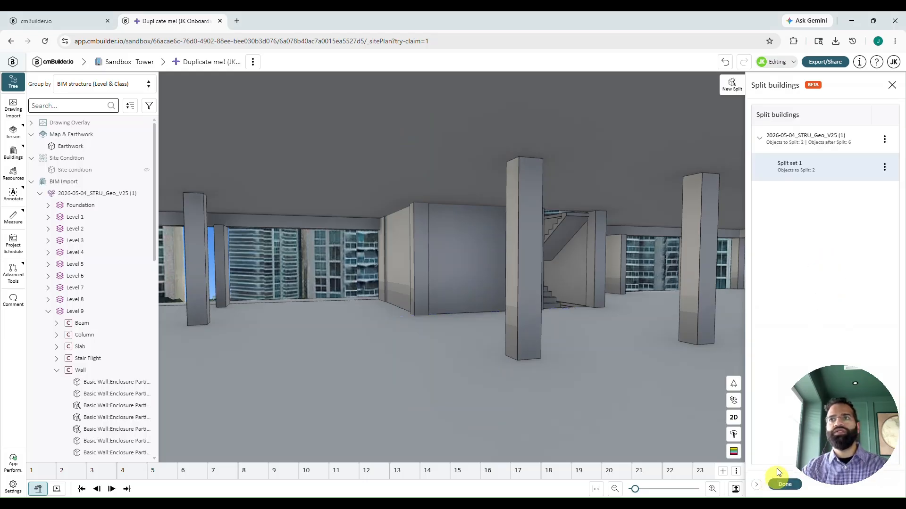
{"action": "left_click", "coordinate": [781, 137]}
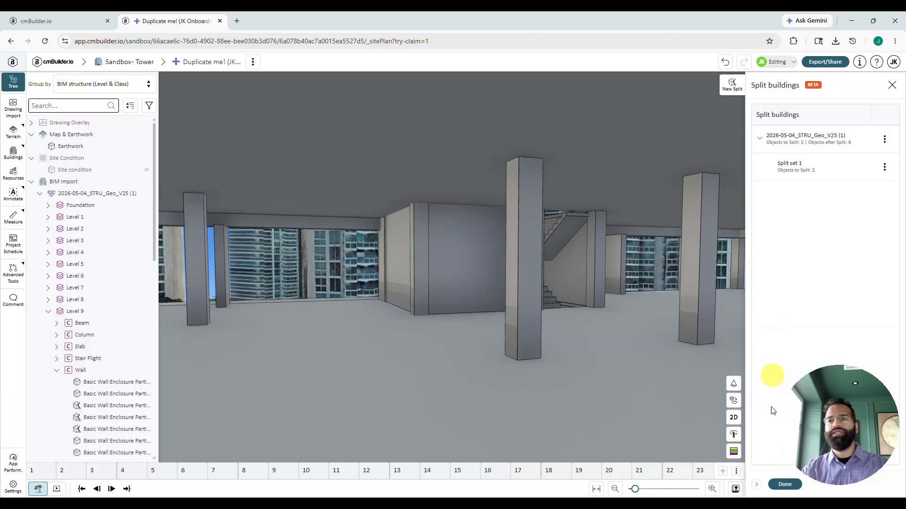
{"action": "left_click", "coordinate": [784, 485]}
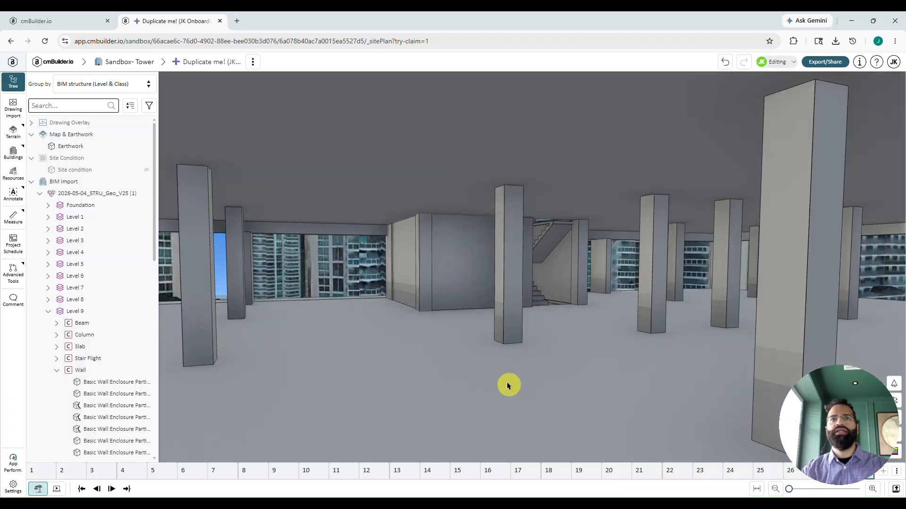
Select the upper, middle and lower pieces of both split core enclosure walls in the model to check the split.
{"action": "left_click", "coordinate": [454, 240]}
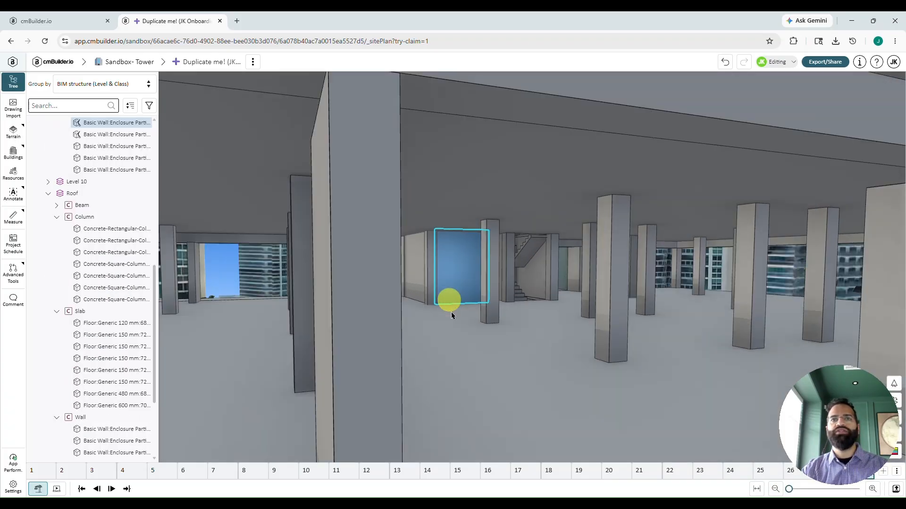
{"action": "left_click", "coordinate": [422, 274]}
{"action": "left_click_drag", "start_coordinate": [468, 368], "coordinate": [468, 345]}
{"action": "left_click", "coordinate": [415, 218], "text": "shift"}
{"action": "left_click", "coordinate": [473, 215], "text": "shift"}
{"action": "left_click", "coordinate": [457, 277], "text": "shift"}
{"action": "left_click", "coordinate": [455, 337], "text": "shift"}
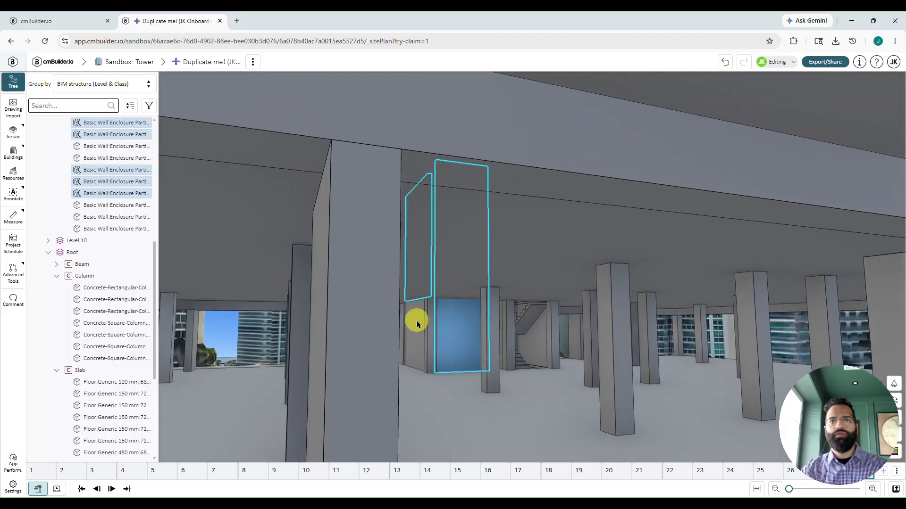
{"action": "left_click", "coordinate": [417, 339], "text": "shift"}
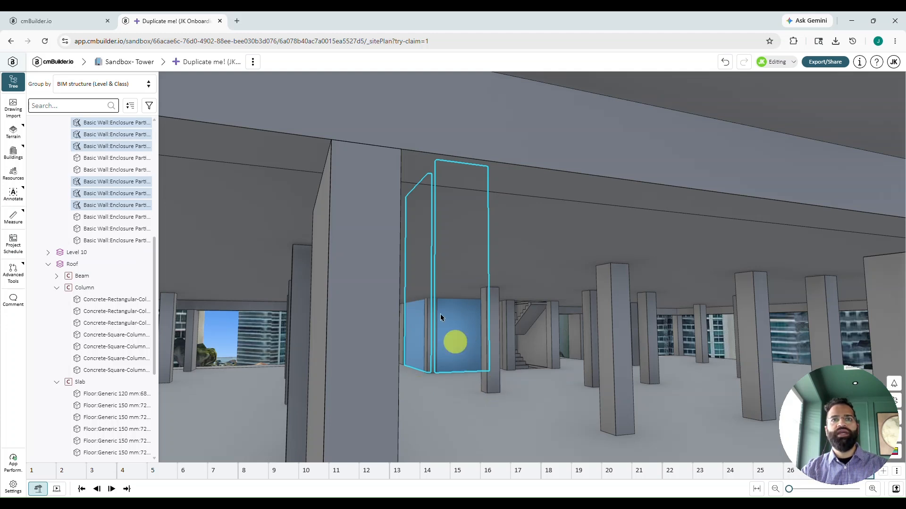
Highlight the split enclosure wall pieces listed under the Level 9 walls one by one to identify where each sits in the core.
{"action": "scroll", "coordinate": [85, 283], "scroll_direction": "up", "scroll_amount": 2}
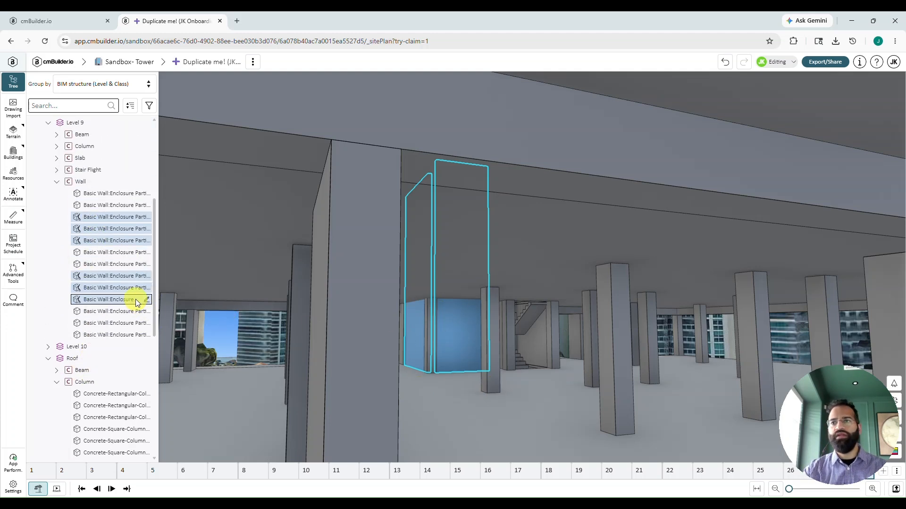
{"action": "left_click", "coordinate": [100, 220]}
{"action": "left_click", "coordinate": [99, 228]}
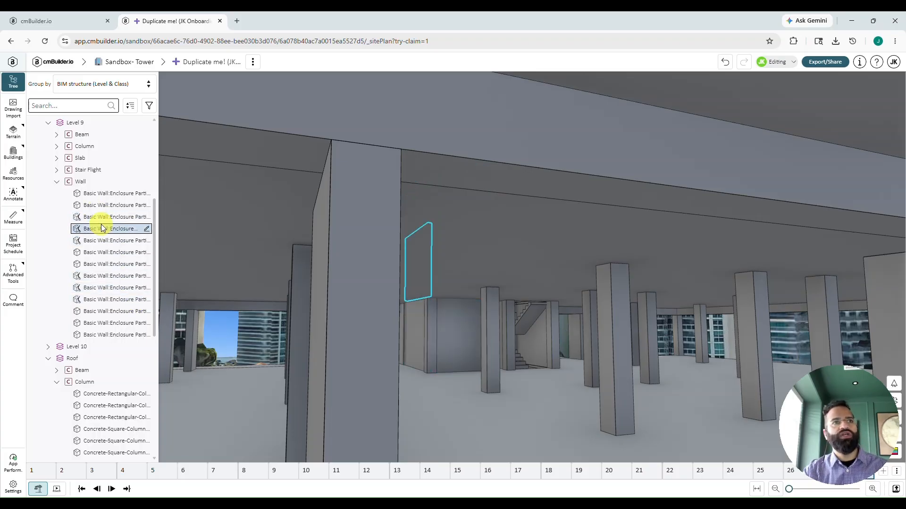
{"action": "left_click", "coordinate": [102, 240]}
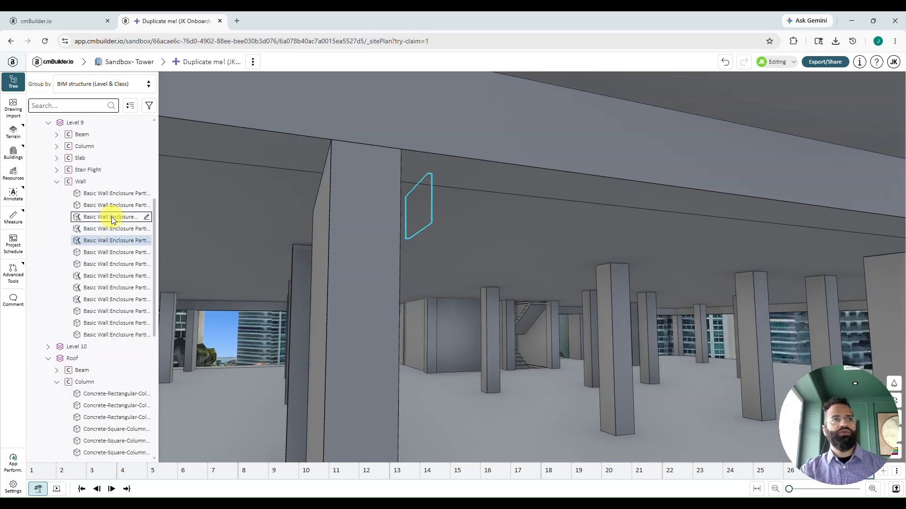
{"action": "left_click", "coordinate": [110, 229]}
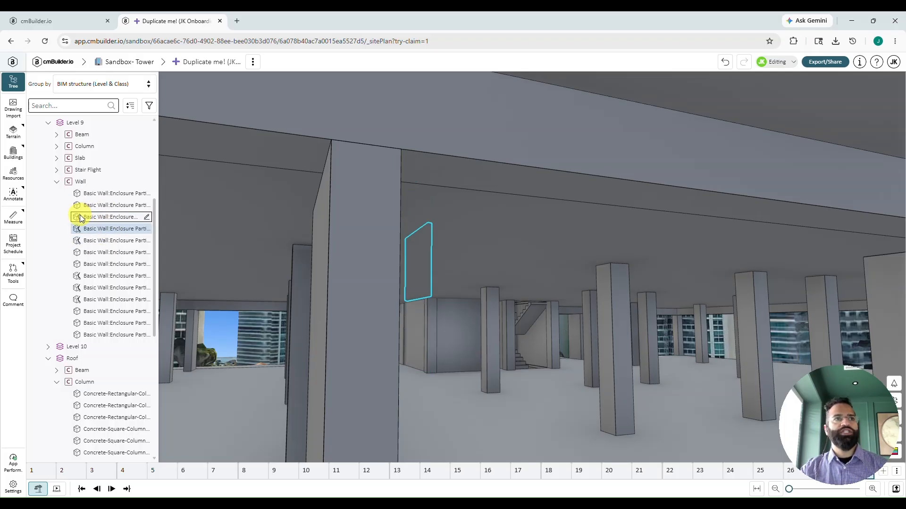
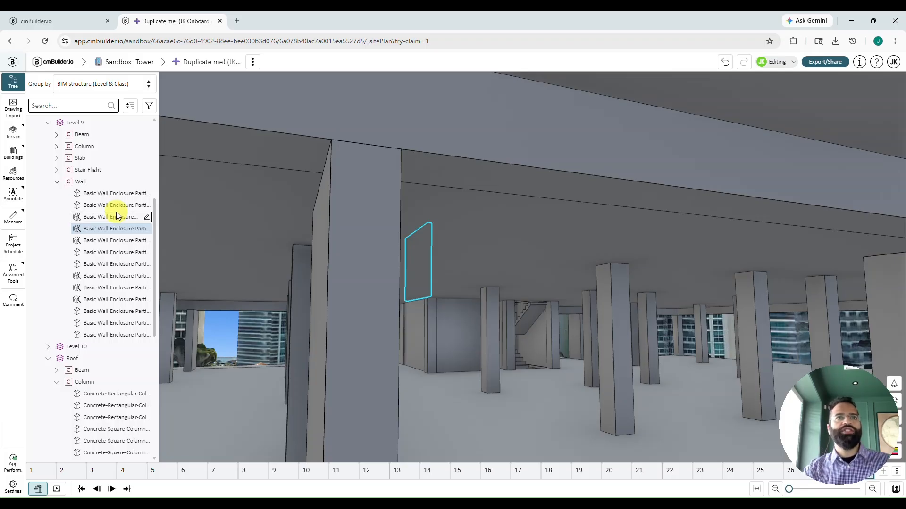
{"action": "left_click_drag", "start_coordinate": [505, 307], "coordinate": [644, 315]}
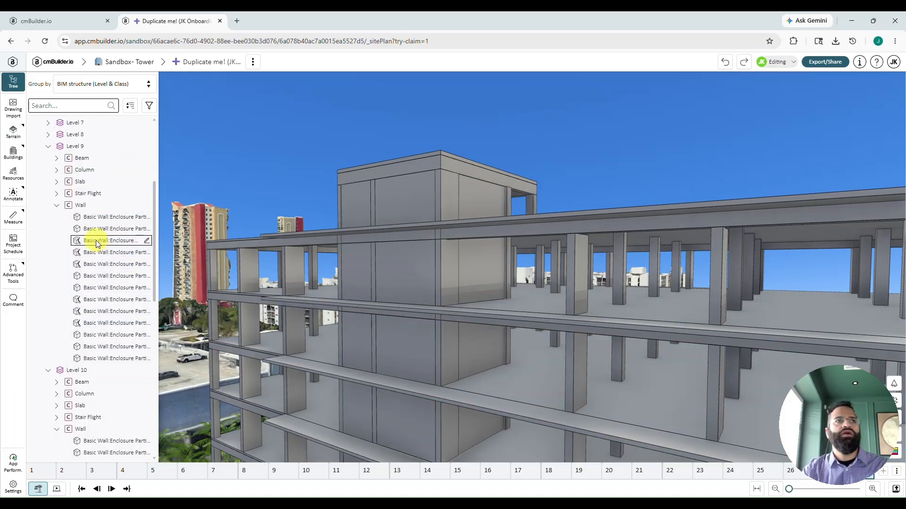
Highlight Level 9 and its split enclosure wall pieces in the model to find the middle pieces standing one storey higher.
{"action": "left_click", "coordinate": [79, 149]}
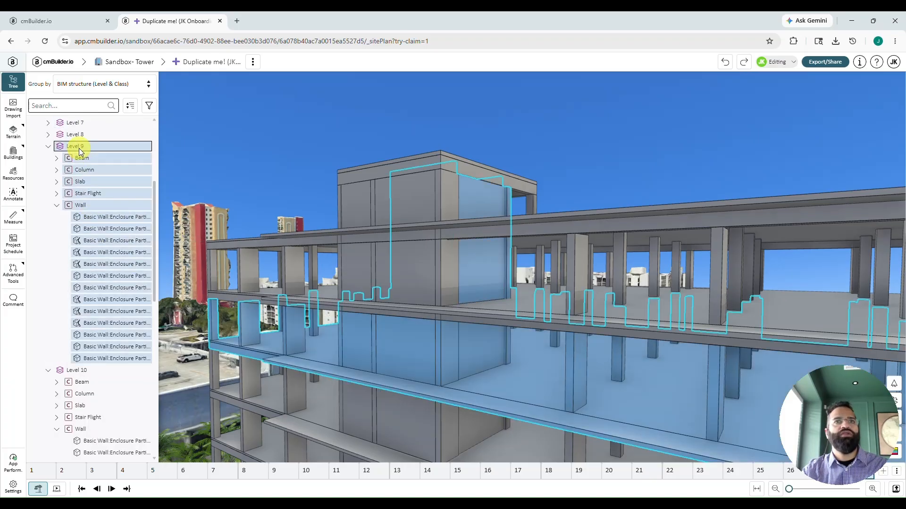
{"action": "left_click", "coordinate": [102, 240]}
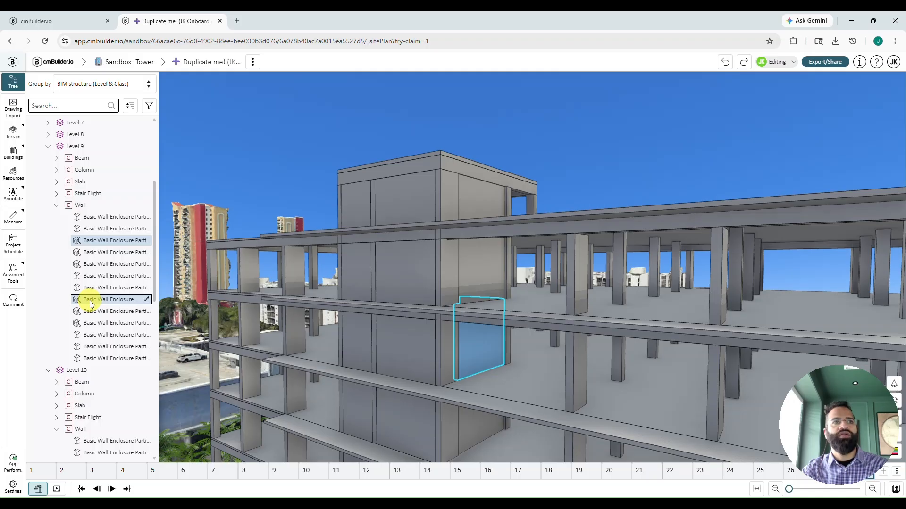
{"action": "key", "text": "Down"}
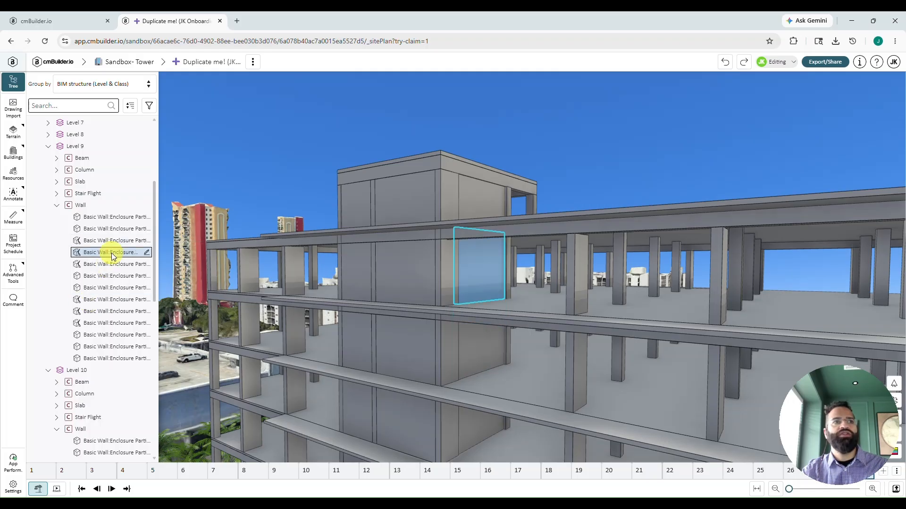
{"action": "left_click", "coordinate": [105, 312], "text": "ctrl"}
{"action": "scroll", "coordinate": [628, 334], "scroll_direction": "down", "scroll_amount": 5}
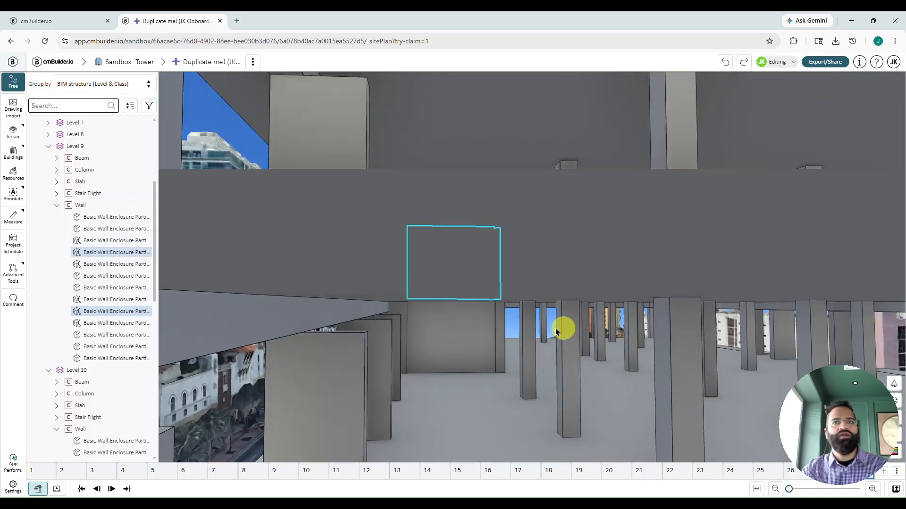
Set the Level property of the first split core wall's middle piece to Level 10.
{"action": "left_click", "coordinate": [105, 254]}
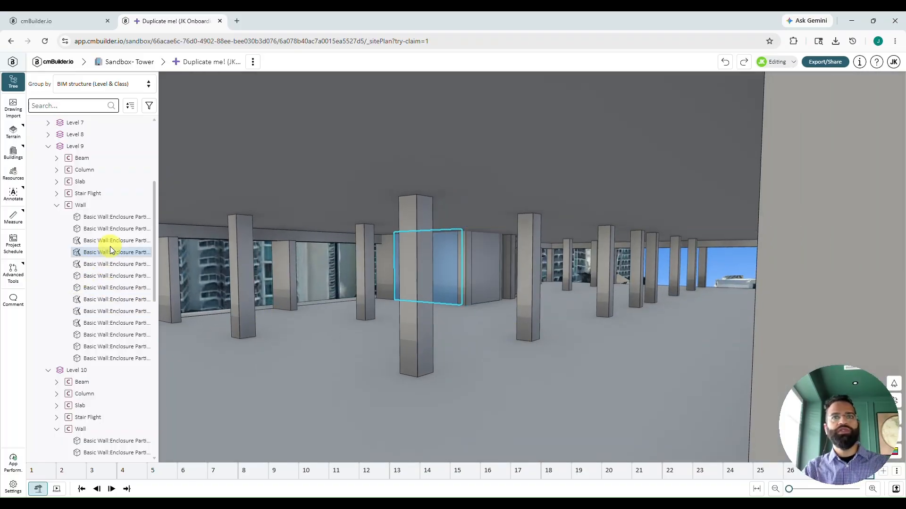
{"action": "right_click", "coordinate": [112, 255]}
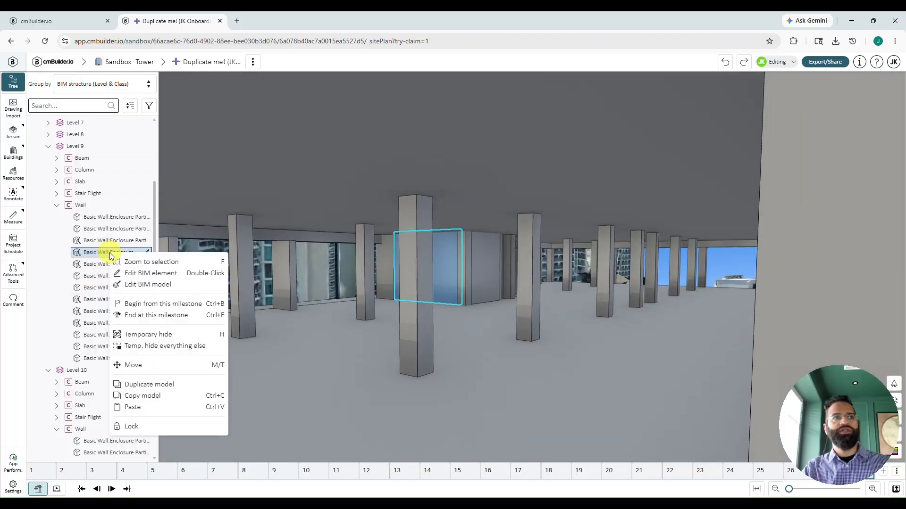
{"action": "left_click", "coordinate": [144, 273]}
{"action": "left_click", "coordinate": [731, 117]}
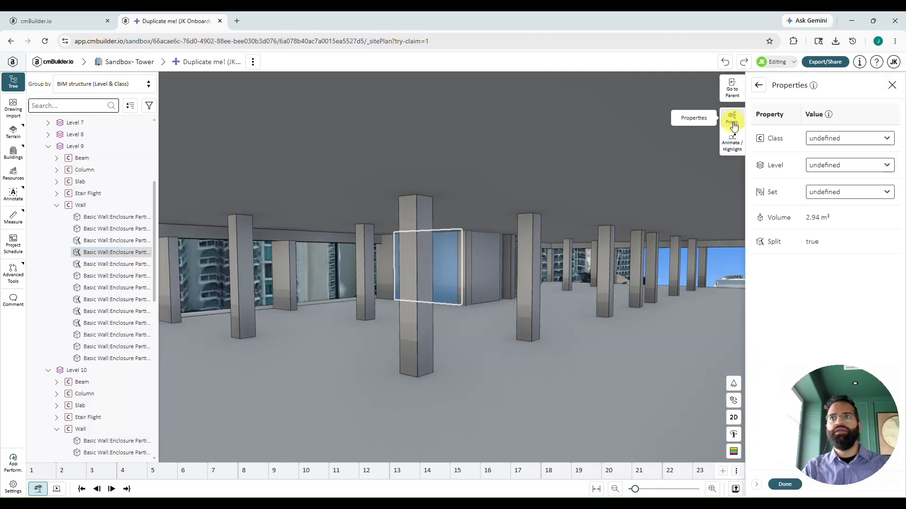
{"action": "left_click", "coordinate": [843, 166]}
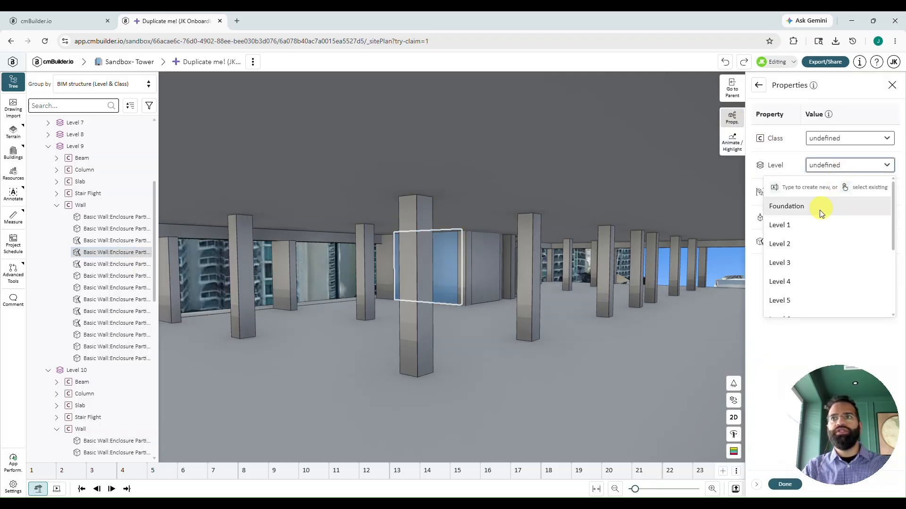
{"action": "scroll", "coordinate": [817, 227], "scroll_direction": "down", "scroll_amount": 2}
{"action": "scroll", "coordinate": [807, 250], "scroll_direction": "down", "scroll_amount": 1}
{"action": "left_click", "coordinate": [795, 267]}
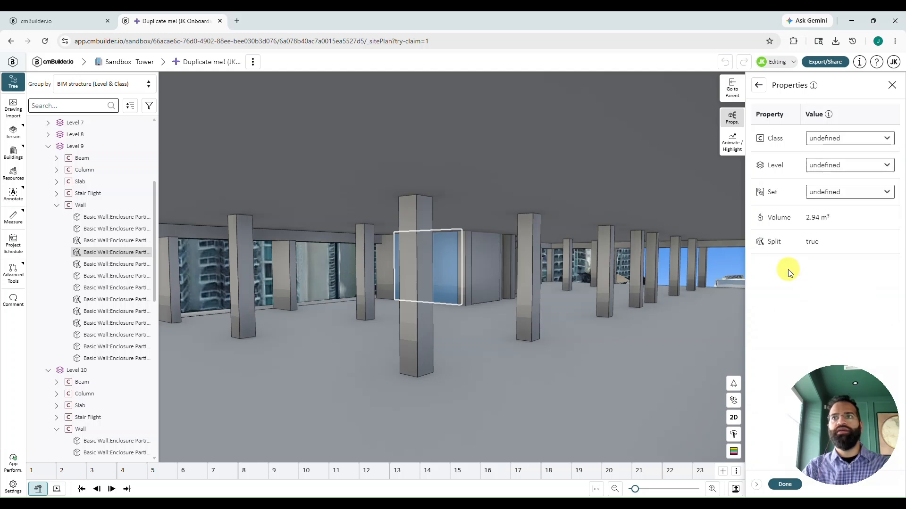
{"action": "left_click", "coordinate": [785, 486]}
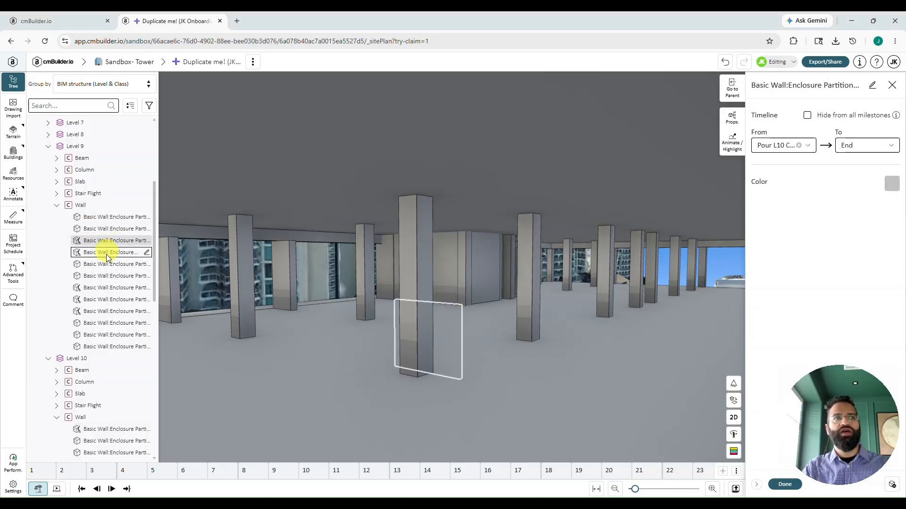
Assign the middle piece of the adjoining split core wall to Level 10 in its properties.
{"action": "right_click", "coordinate": [105, 301]}
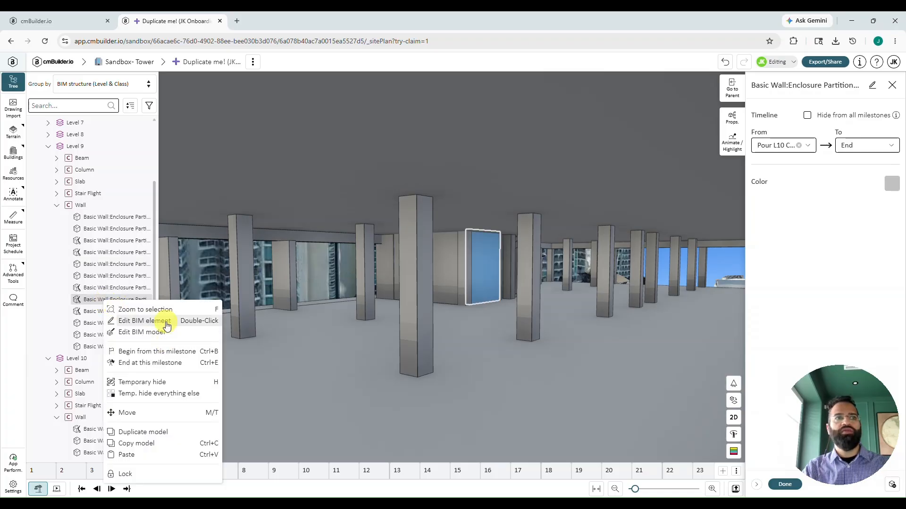
{"action": "left_click", "coordinate": [167, 326]}
{"action": "left_click", "coordinate": [731, 118]}
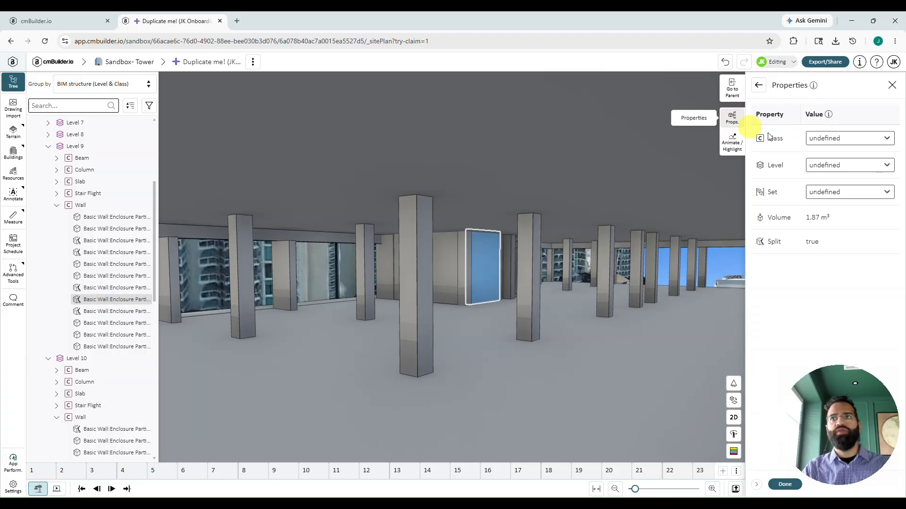
{"action": "left_click", "coordinate": [844, 165]}
{"action": "scroll", "coordinate": [795, 240], "scroll_direction": "down", "scroll_amount": 3}
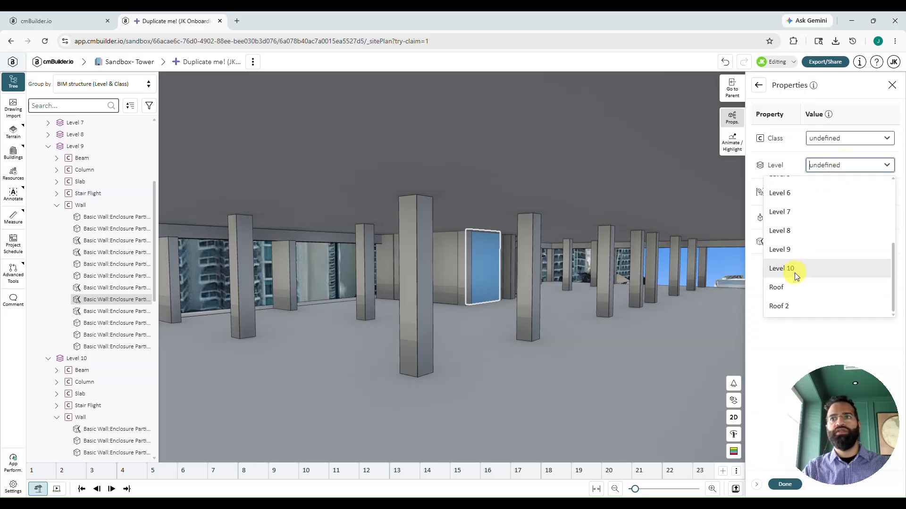
{"action": "left_click", "coordinate": [796, 270]}
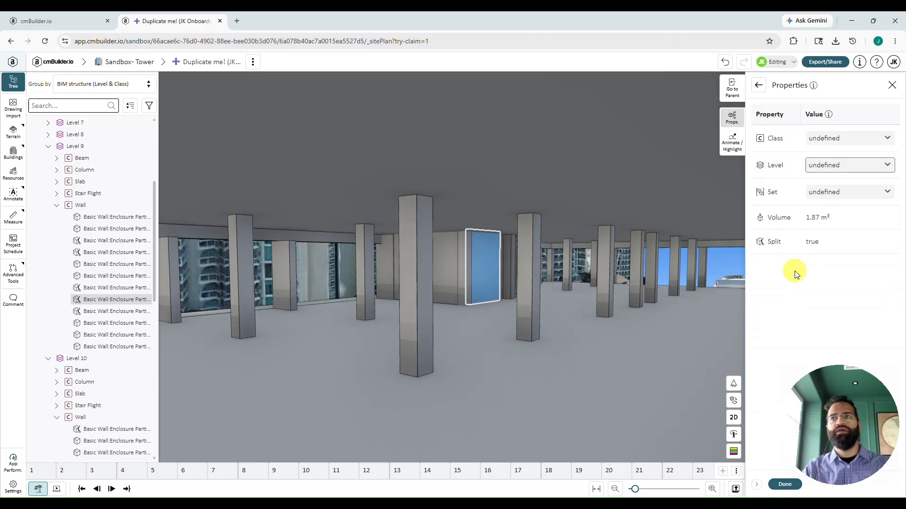
{"action": "left_click", "coordinate": [780, 485]}
Set the Level property of the first split core wall's upper piece, standing above the roof slab, to Roof.
{"action": "left_click", "coordinate": [99, 253]}
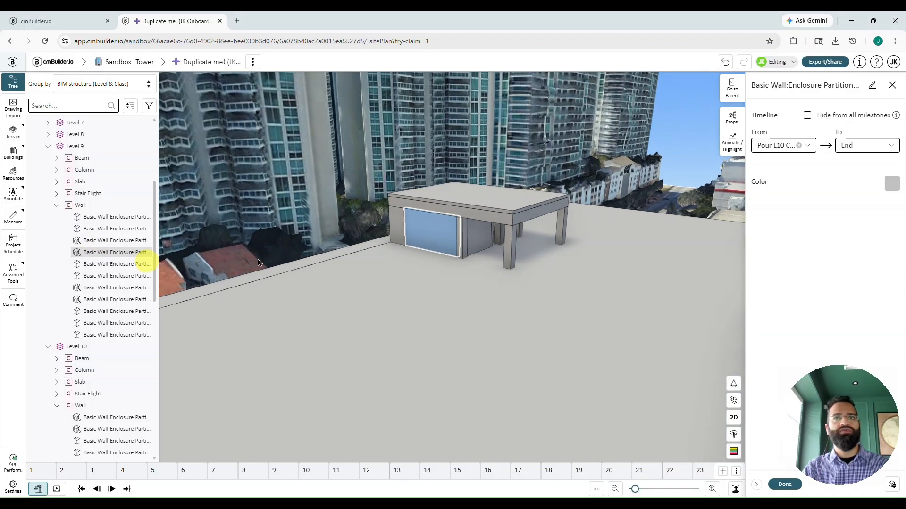
{"action": "right_click", "coordinate": [431, 236]}
{"action": "left_click", "coordinate": [520, 255]}
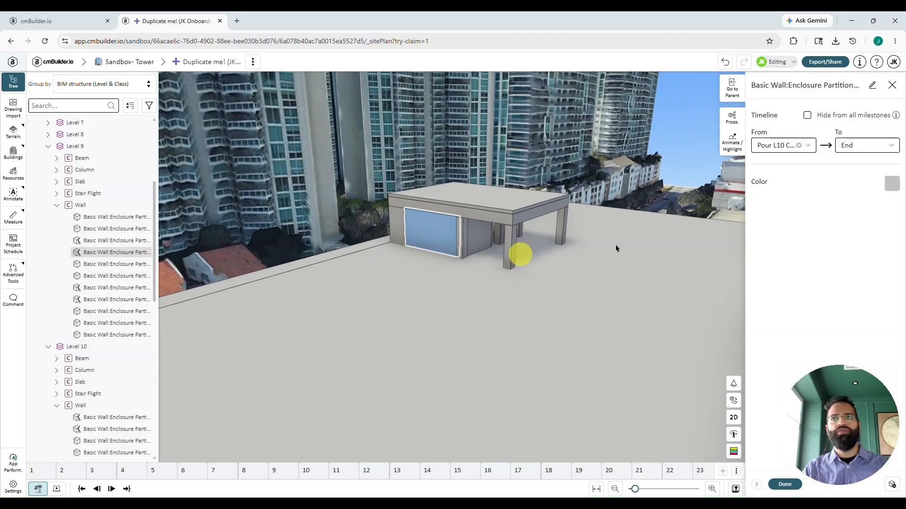
{"action": "left_click", "coordinate": [732, 118]}
{"action": "left_click", "coordinate": [835, 166]}
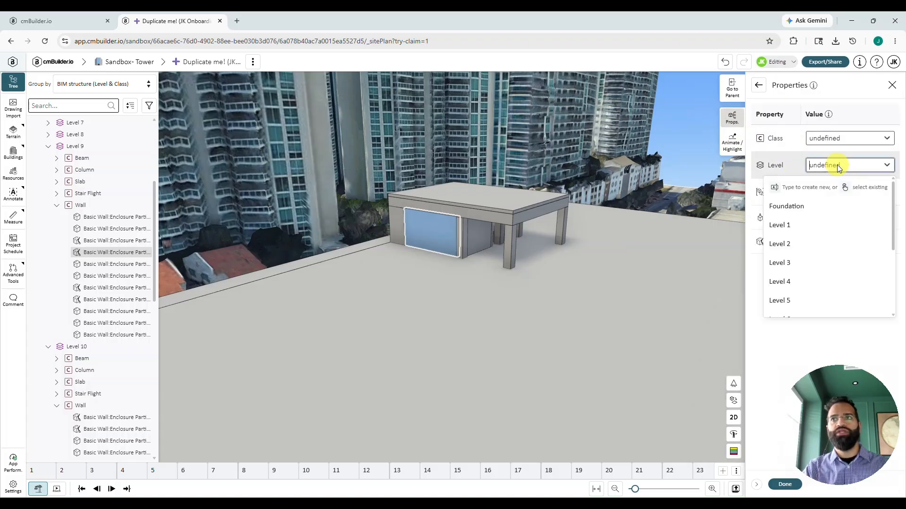
{"action": "scroll", "coordinate": [825, 271], "scroll_direction": "down", "scroll_amount": 3}
{"action": "left_click", "coordinate": [792, 287]}
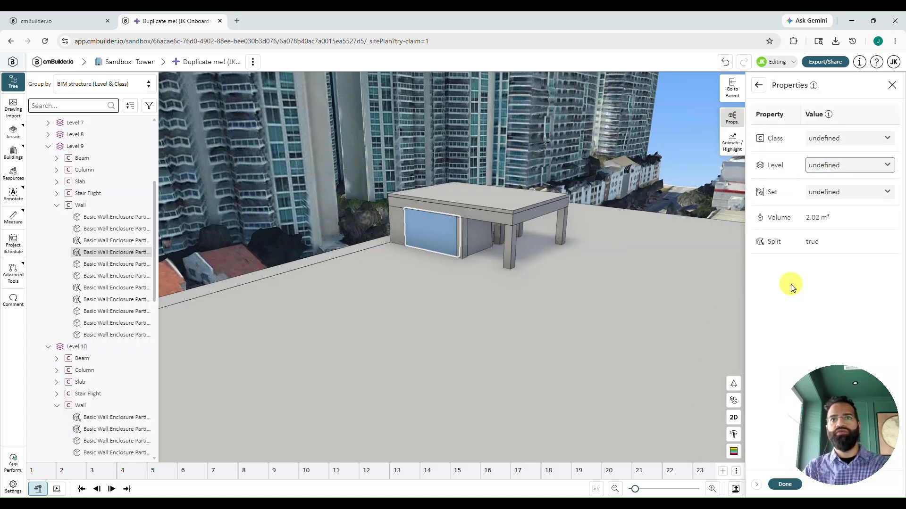
{"action": "left_click", "coordinate": [785, 484]}
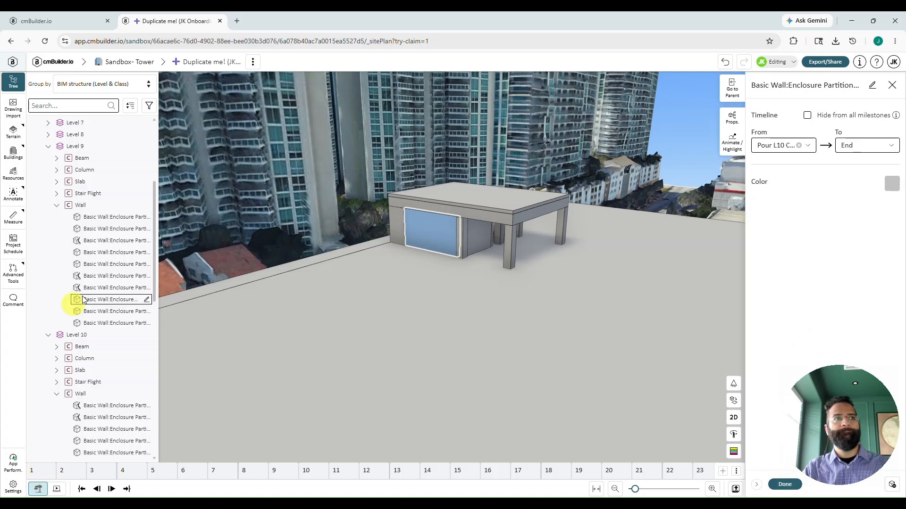
Assign the upper piece of the adjoining split core wall to the Roof level in its properties.
{"action": "left_click", "coordinate": [93, 289]}
{"action": "right_click", "coordinate": [95, 289]}
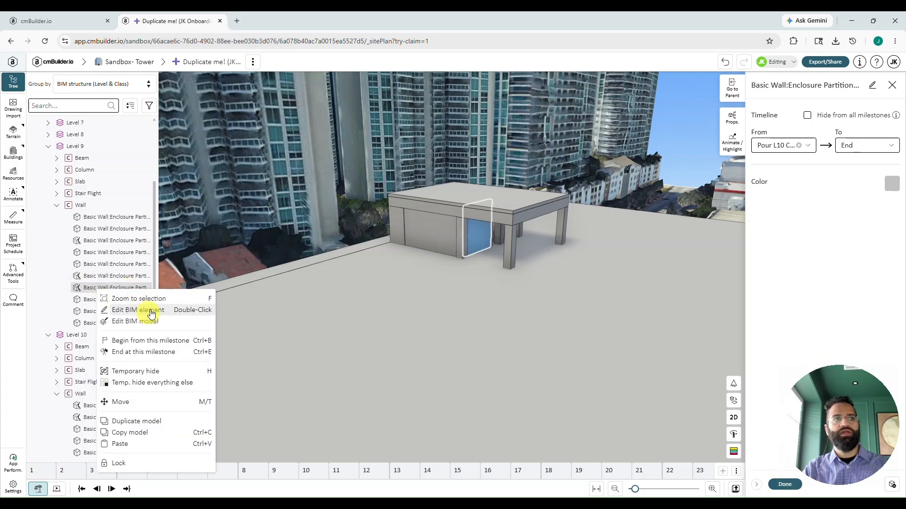
{"action": "left_click", "coordinate": [739, 124]}
{"action": "left_click", "coordinate": [860, 164]}
{"action": "scroll", "coordinate": [799, 279], "scroll_direction": "down", "scroll_amount": 5}
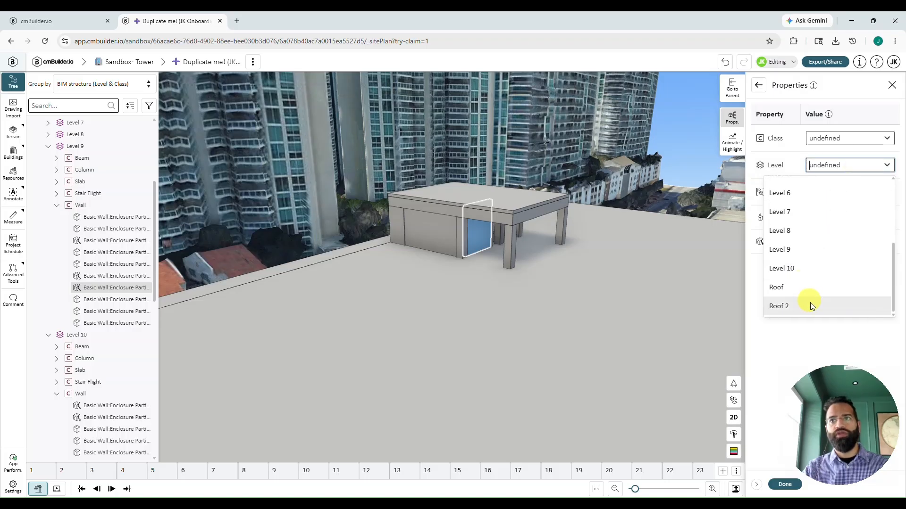
{"action": "left_click", "coordinate": [797, 285]}
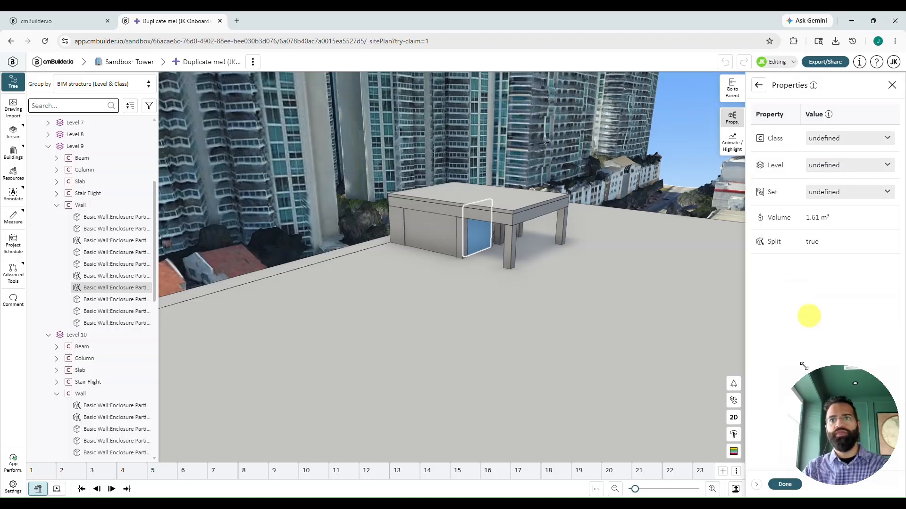
{"action": "left_click", "coordinate": [784, 485]}
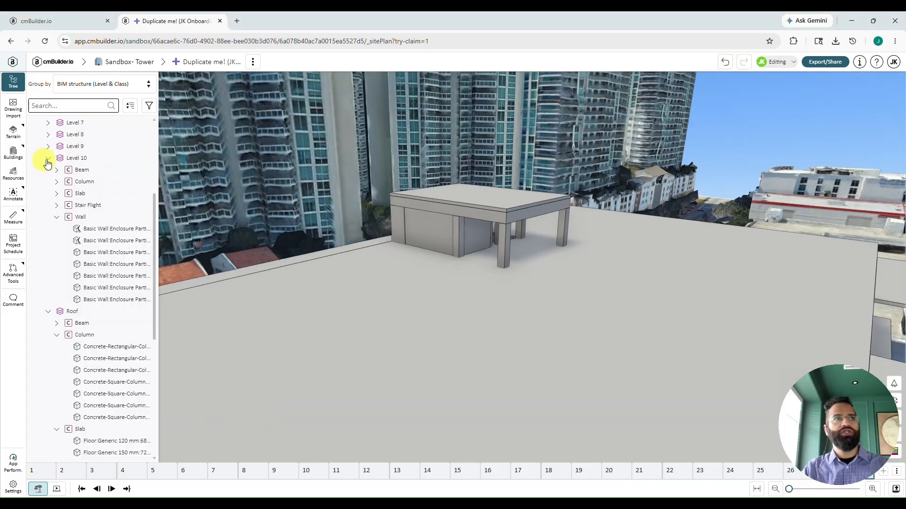
Collapse the Level 10 and Roof groups and highlight each level in the model to check the reassigned wall pieces.
{"action": "left_click", "coordinate": [47, 159]}
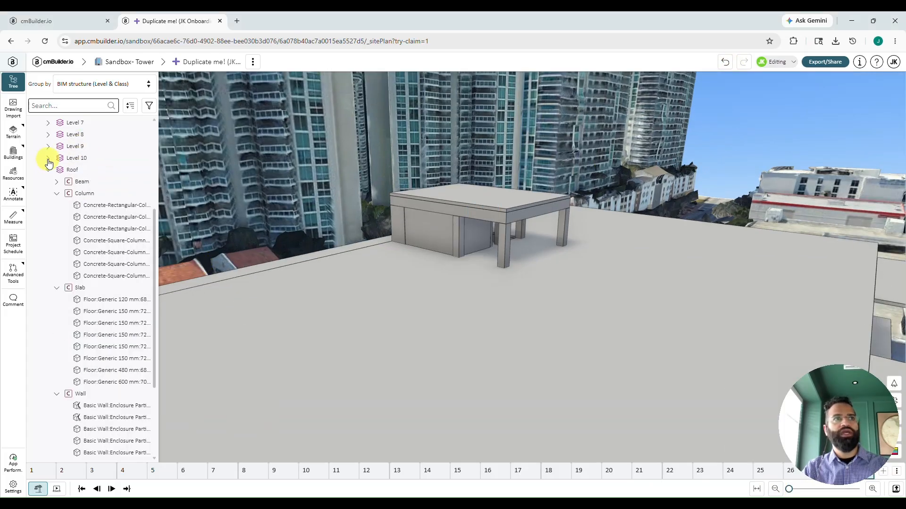
{"action": "left_click", "coordinate": [49, 170]}
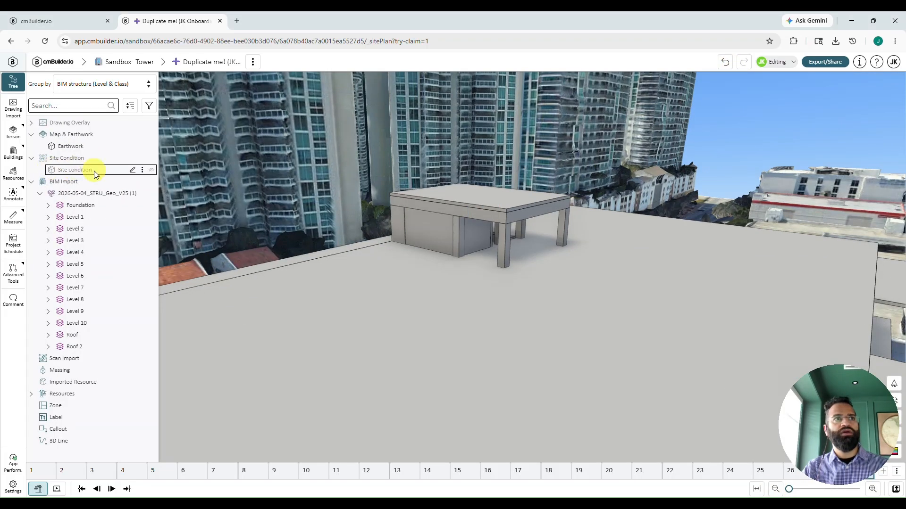
{"action": "left_click", "coordinate": [103, 335]}
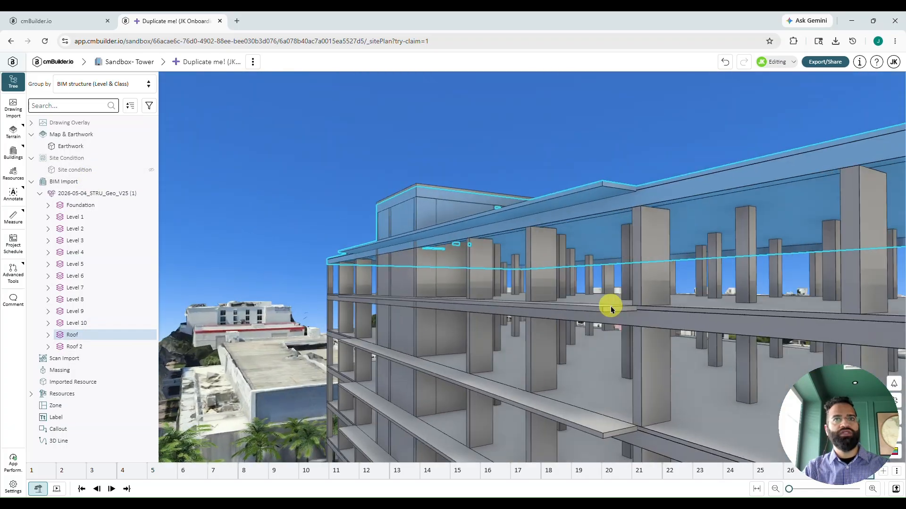
{"action": "left_click", "coordinate": [77, 323]}
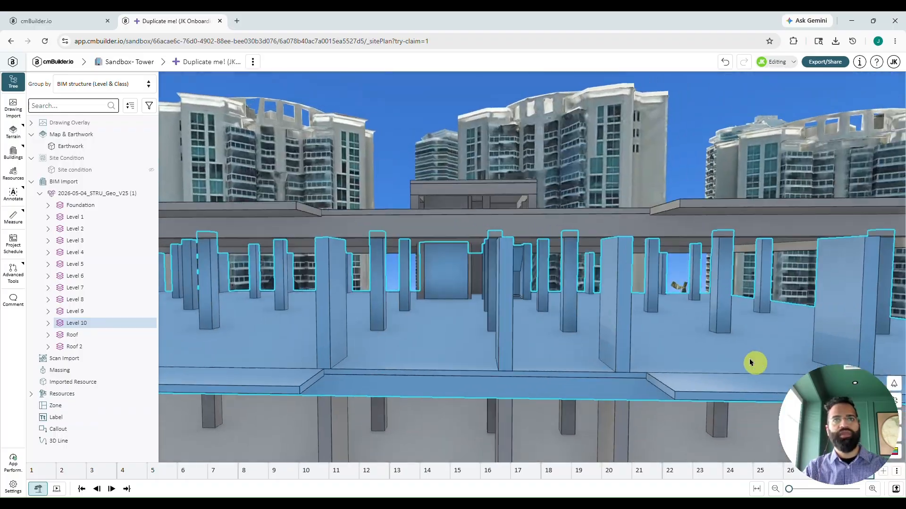
{"action": "scroll", "coordinate": [451, 322], "scroll_direction": "down", "scroll_amount": 3}
{"action": "left_click", "coordinate": [371, 133]}
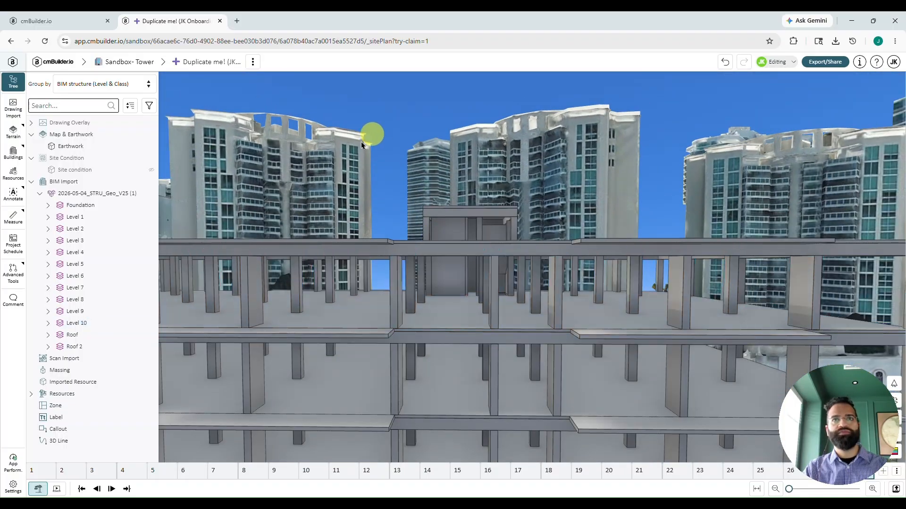
Review the BIM properties of the large roof slab and close them without editing.
{"action": "scroll", "coordinate": [381, 231], "scroll_direction": "down", "scroll_amount": 3}
{"action": "scroll", "coordinate": [425, 238], "scroll_direction": "down", "scroll_amount": 3}
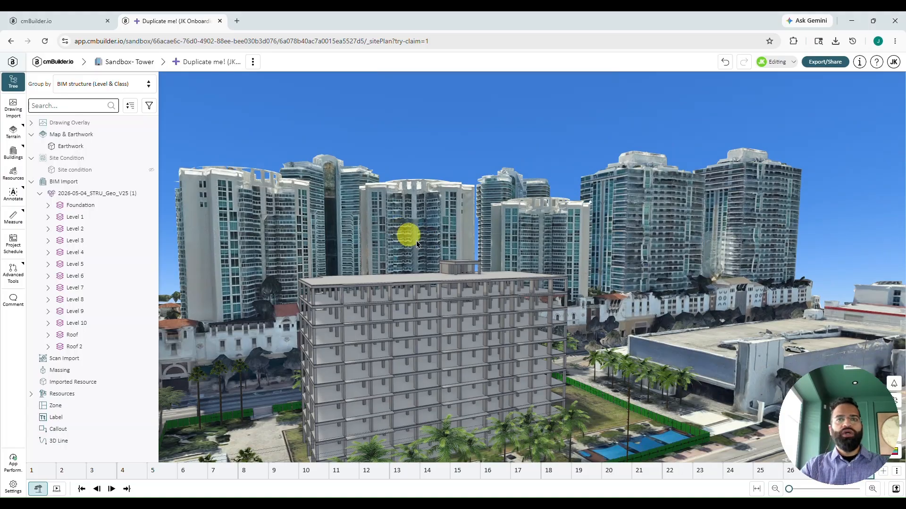
{"action": "left_click_drag", "start_coordinate": [453, 245], "coordinate": [460, 264]}
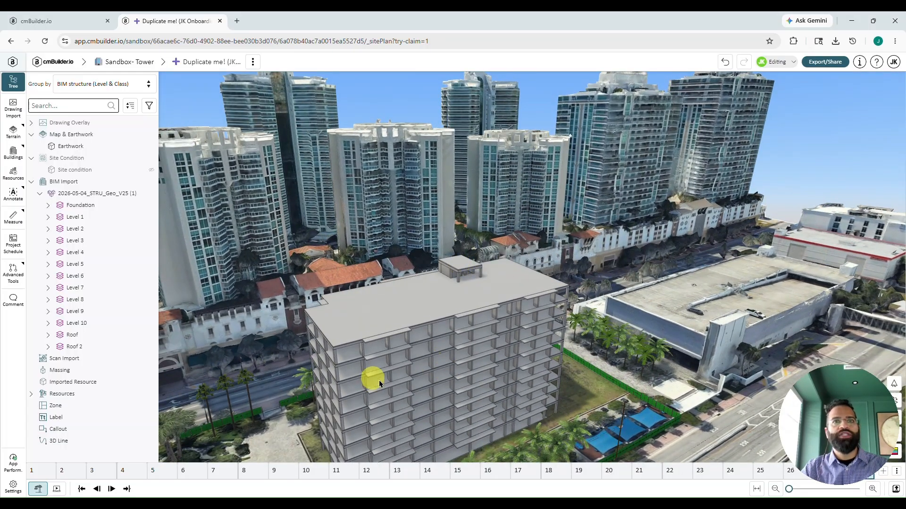
{"action": "left_click", "coordinate": [403, 315]}
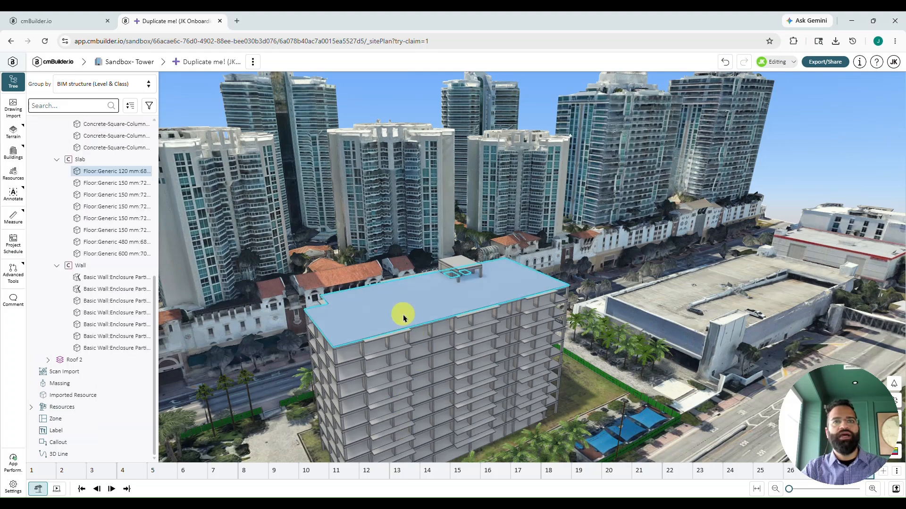
{"action": "right_click", "coordinate": [409, 310]}
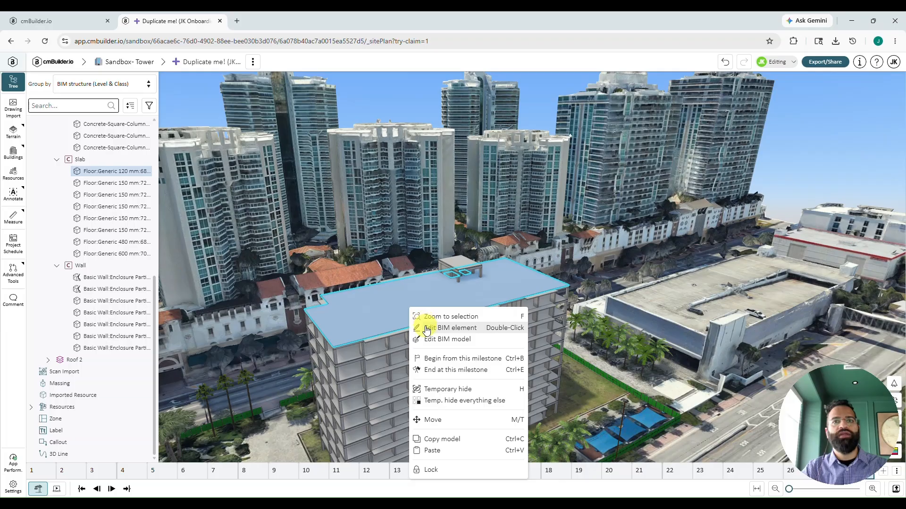
{"action": "left_click", "coordinate": [451, 329]}
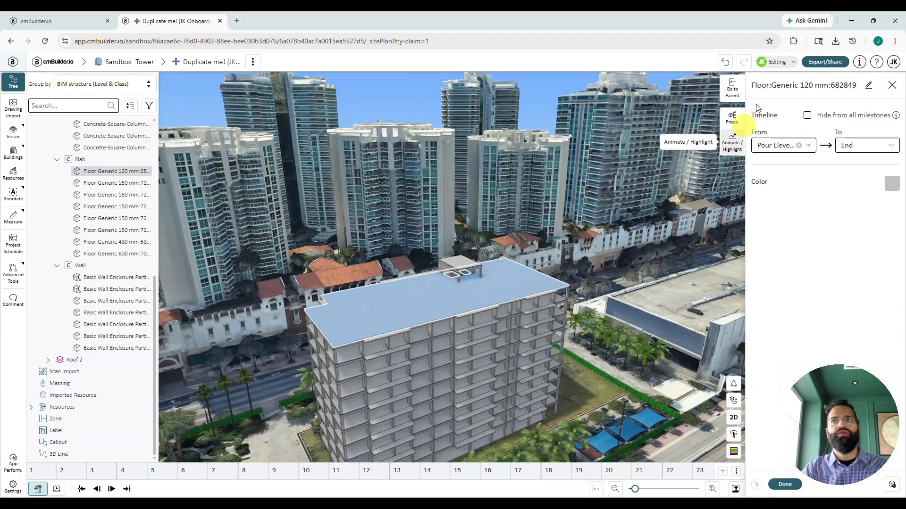
{"action": "left_click", "coordinate": [736, 119]}
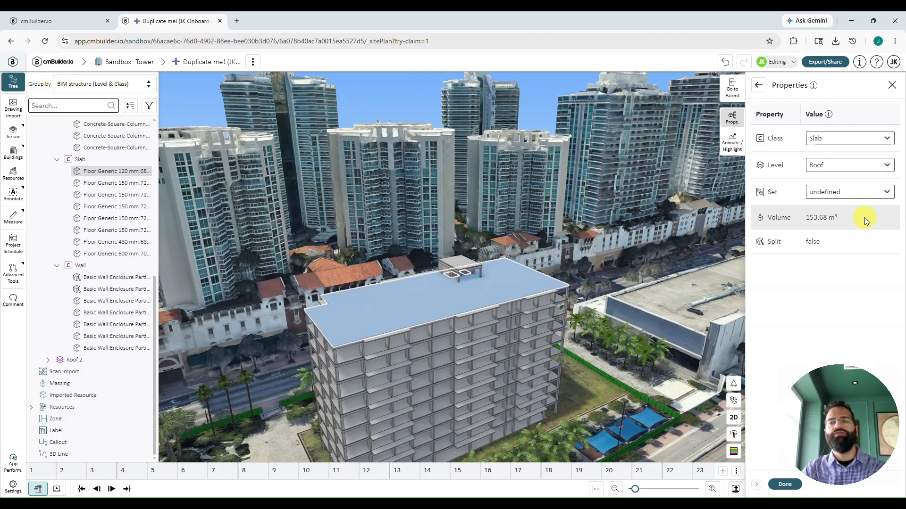
{"action": "left_click", "coordinate": [892, 85]}
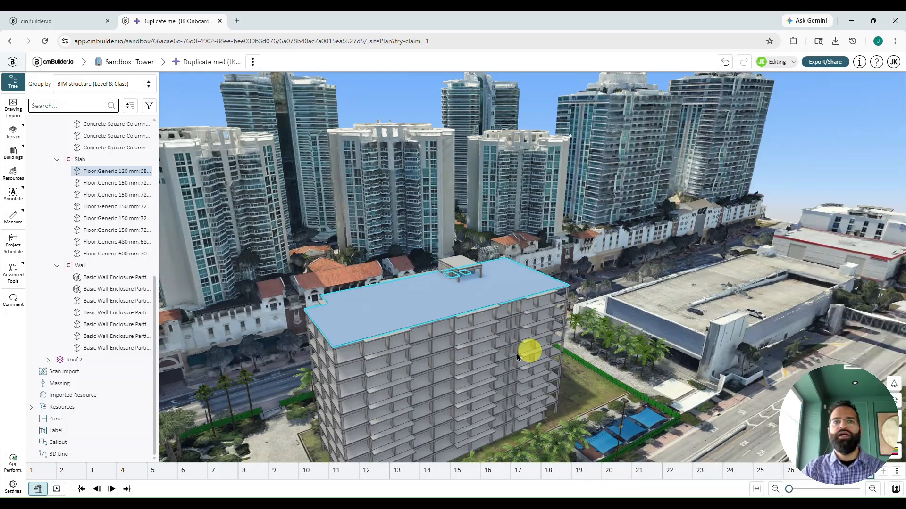
Add the slab below the roof slab to the selection, review both slabs' shared BIM properties, and close them without editing.
{"action": "left_click", "coordinate": [446, 332]}
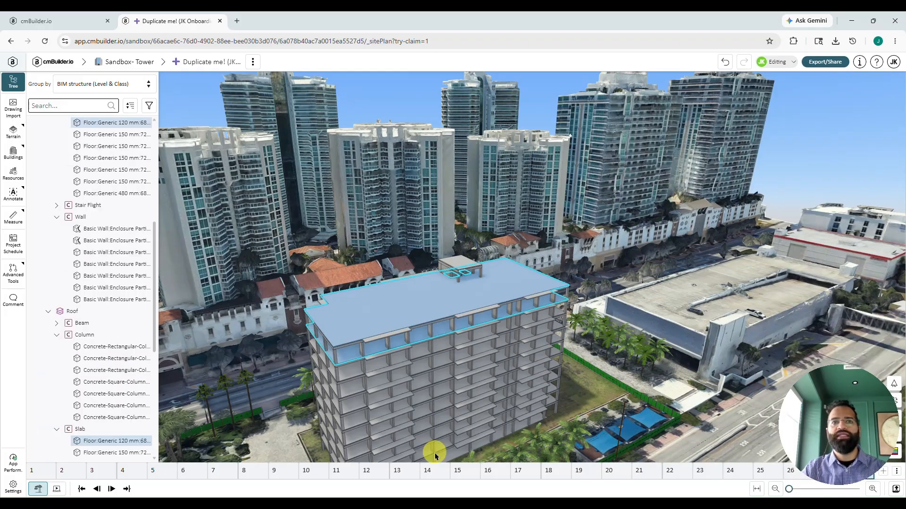
{"action": "right_click", "coordinate": [402, 287]}
{"action": "left_click", "coordinate": [445, 309]}
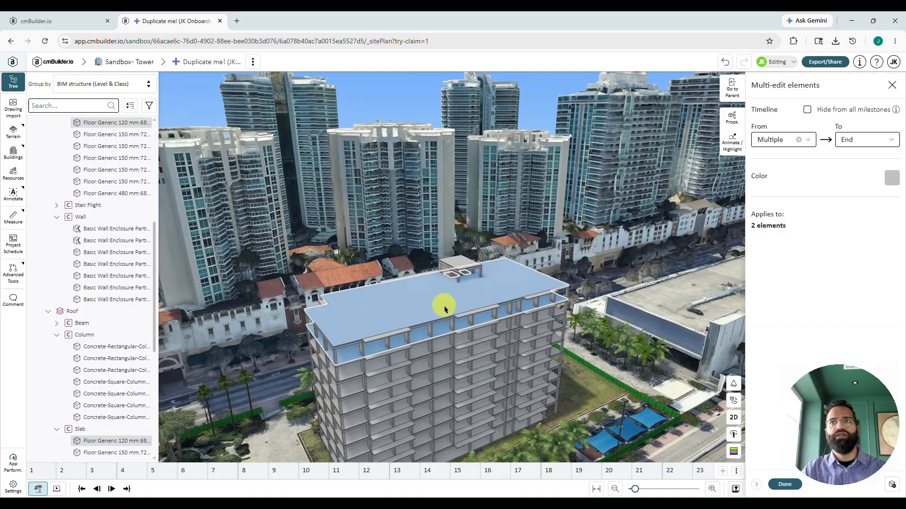
{"action": "left_click", "coordinate": [729, 121]}
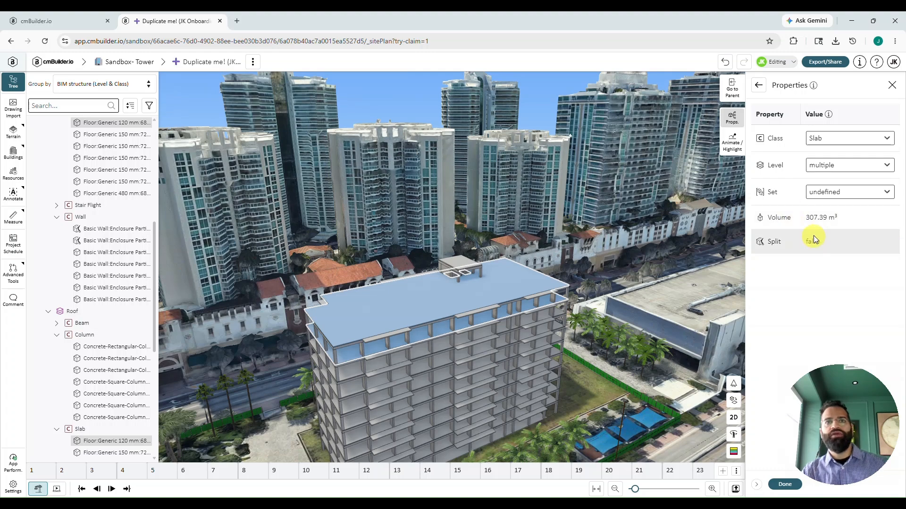
{"action": "left_click", "coordinate": [892, 85]}
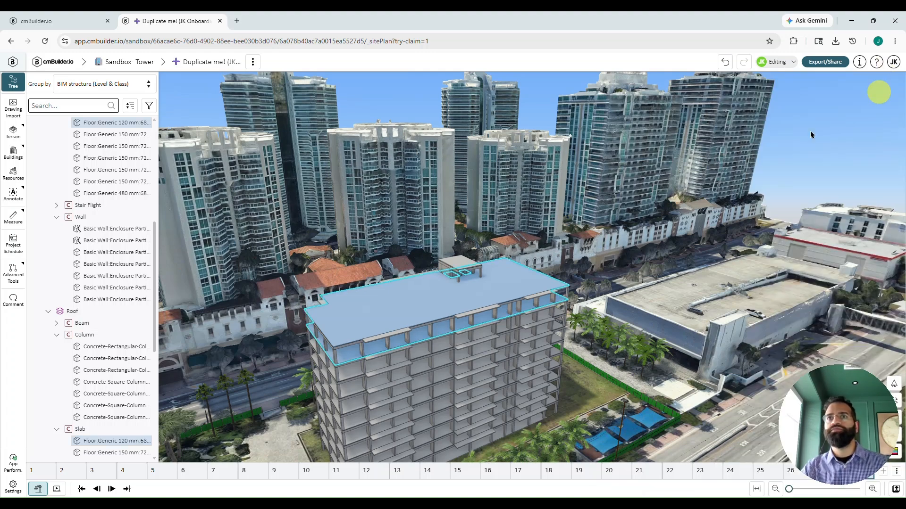
Open the properties of the roof slab alone, look at its Set property options, and close them without editing.
{"action": "right_click", "coordinate": [432, 304]}
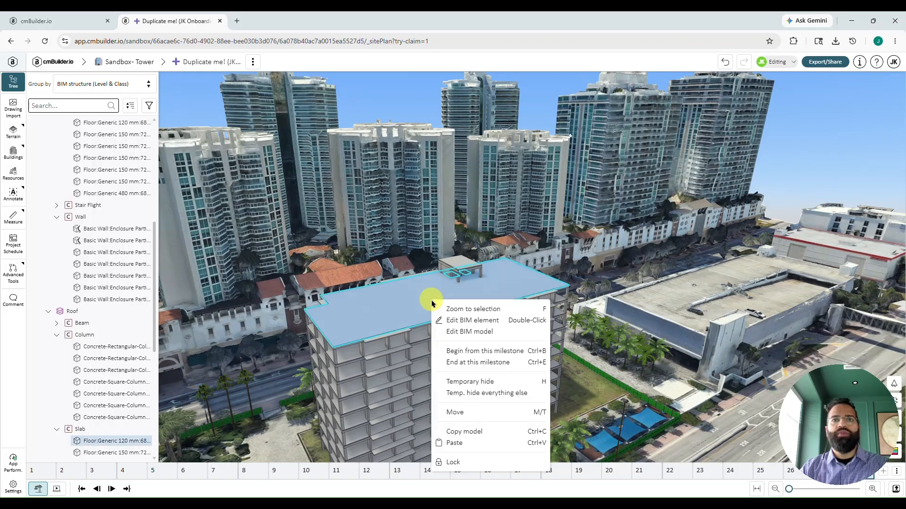
{"action": "left_click", "coordinate": [465, 320]}
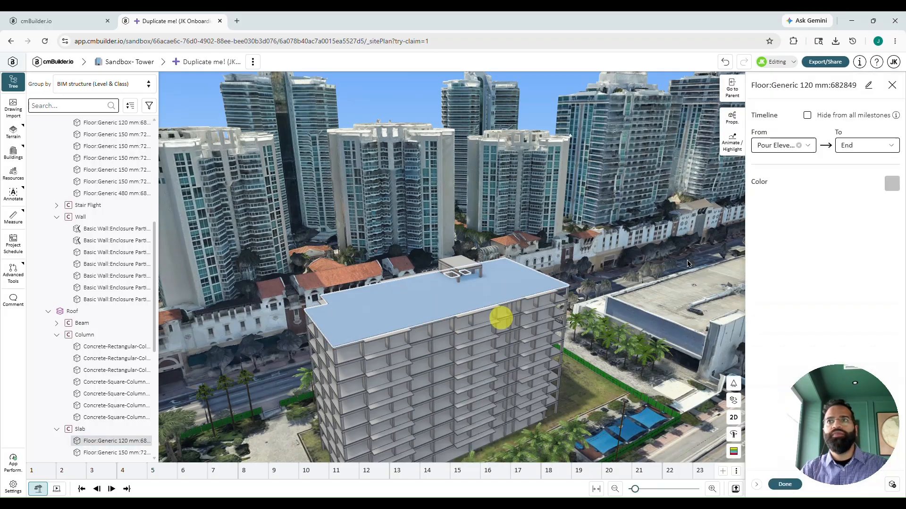
{"action": "left_click", "coordinate": [731, 117]}
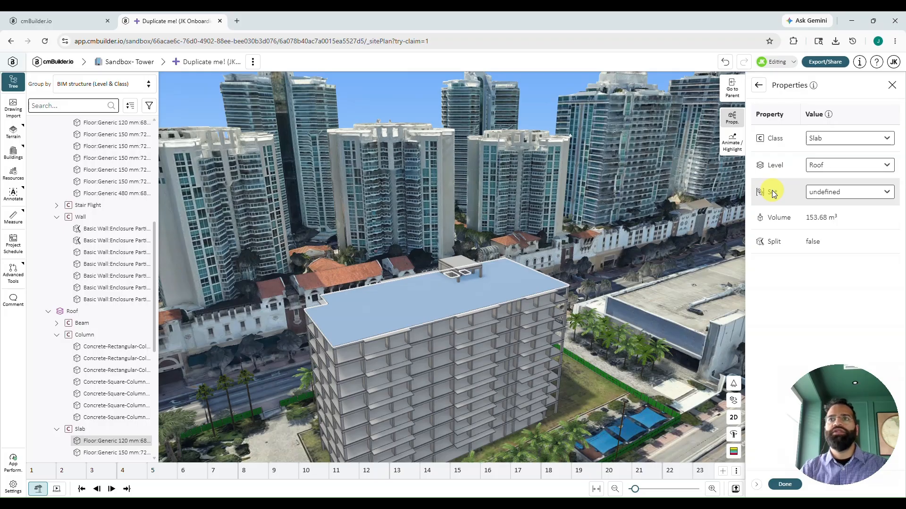
{"action": "left_click", "coordinate": [822, 193]}
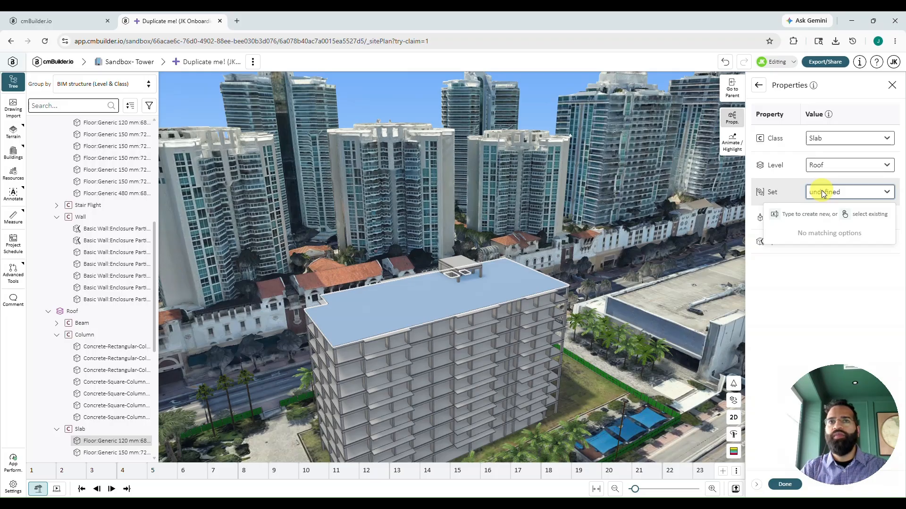
{"action": "left_click", "coordinate": [892, 85]}
Select the four lines of square concrete columns along the building's short end face, over all levels.
{"action": "left_click", "coordinate": [570, 348]}
{"action": "left_click_drag", "start_coordinate": [584, 367], "coordinate": [567, 230]}
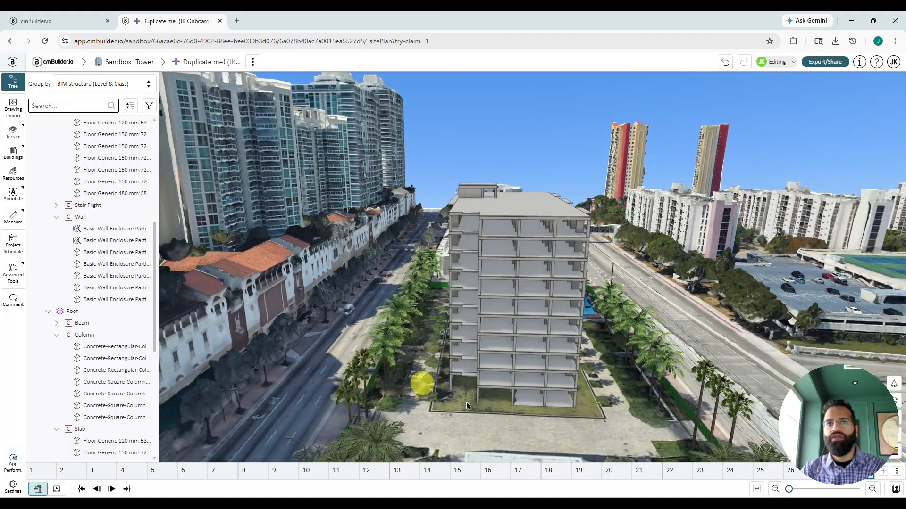
{"action": "left_click_drag", "start_coordinate": [533, 387], "coordinate": [557, 352]}
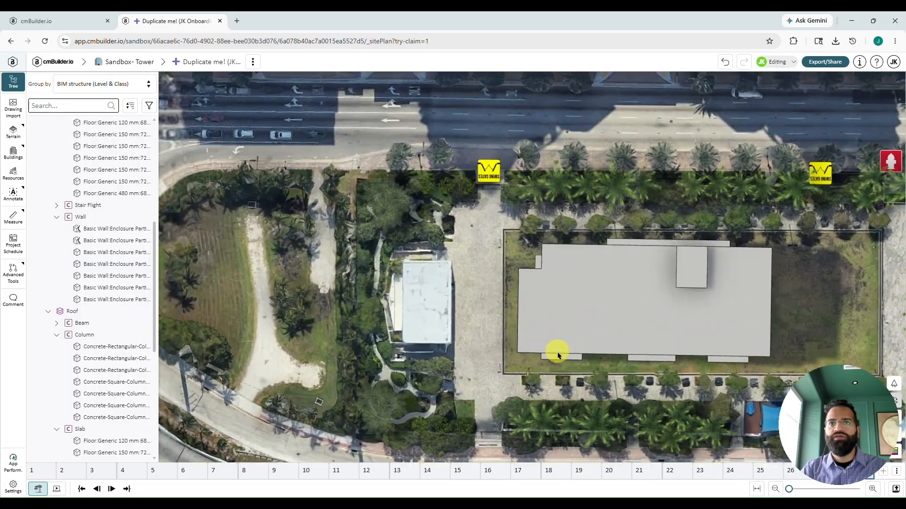
{"action": "scroll", "coordinate": [556, 352], "scroll_direction": "up", "scroll_amount": 5}
{"action": "right_click_drag", "start_coordinate": [644, 327], "coordinate": [643, 264]}
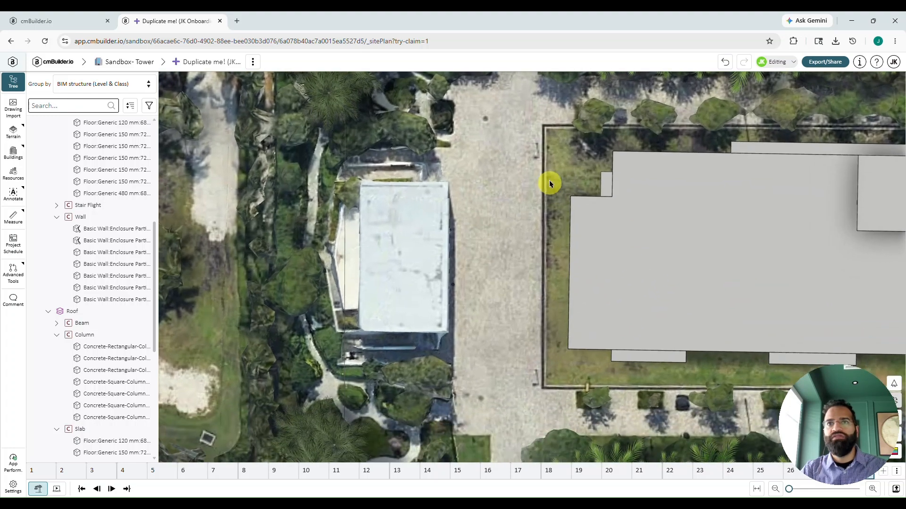
{"action": "left_click_drag", "start_coordinate": [545, 173], "coordinate": [625, 156]}
{"action": "left_click_drag", "start_coordinate": [618, 232], "coordinate": [595, 225], "text": "shift"}
{"action": "left_click_drag", "start_coordinate": [617, 279], "coordinate": [519, 280], "text": "shift"}
{"action": "left_click_drag", "start_coordinate": [494, 332], "coordinate": [552, 332], "text": "shift"}
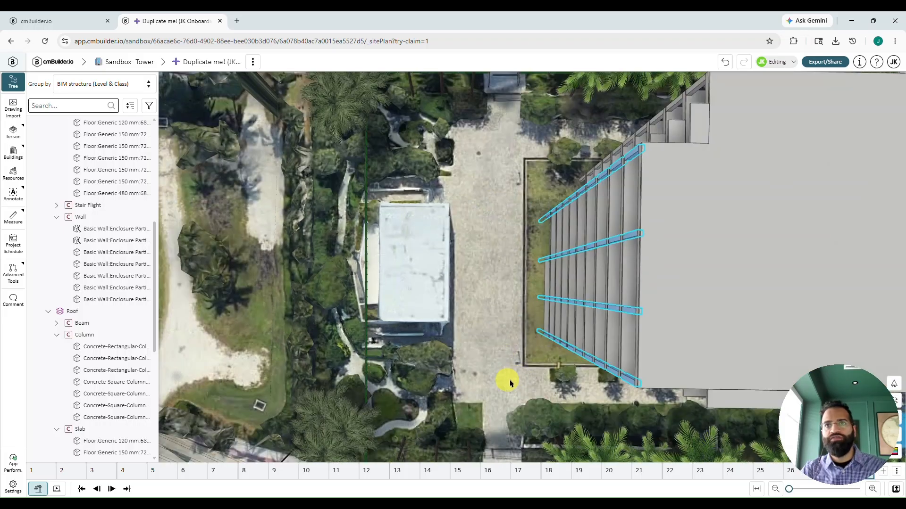
{"action": "middle_click_drag", "start_coordinate": [510, 380], "coordinate": [573, 332]}
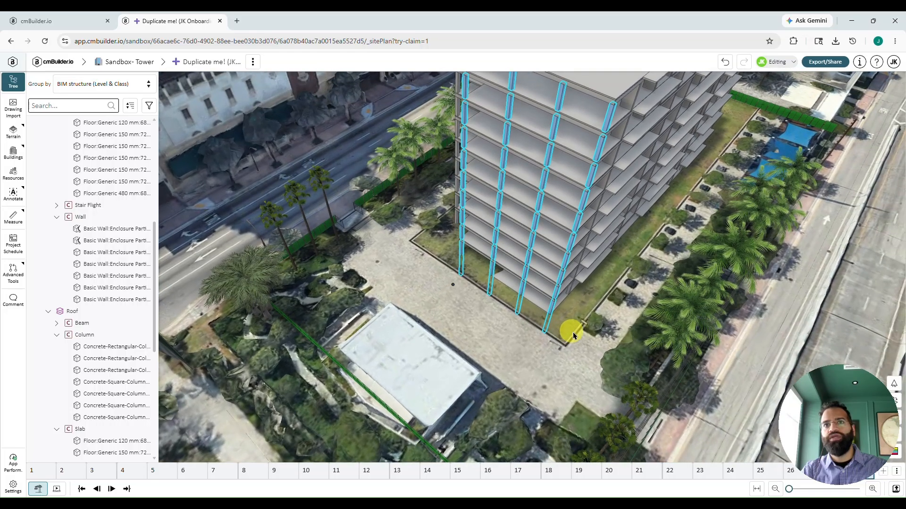
Assign the selected end-face columns to a new set named Group 1 in their BIM element properties.
{"action": "right_click", "coordinate": [619, 271]}
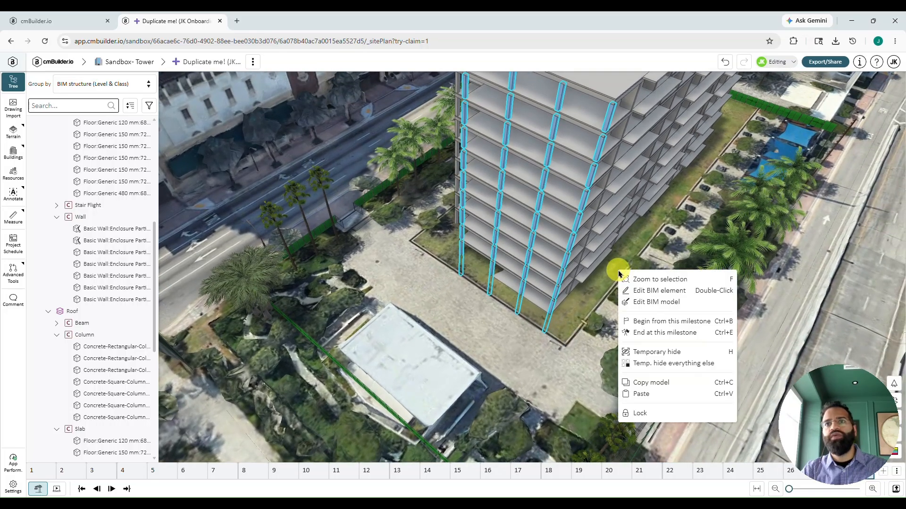
{"action": "left_click", "coordinate": [647, 289]}
{"action": "left_click", "coordinate": [732, 117]}
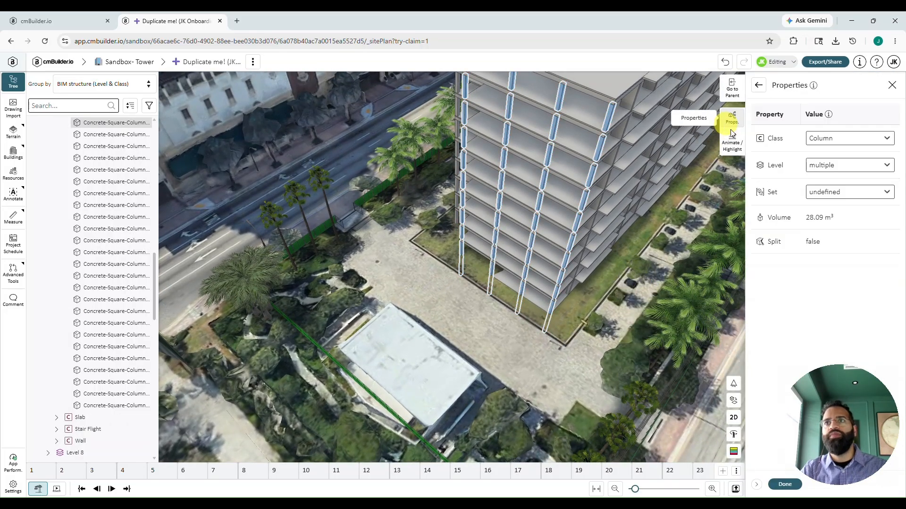
{"action": "left_click", "coordinate": [825, 193]}
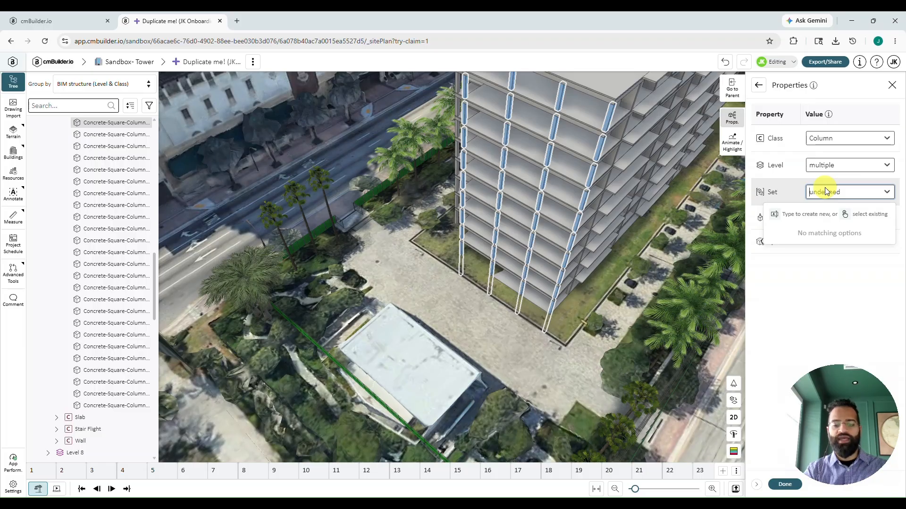
{"action": "type", "text": "Group 1"}
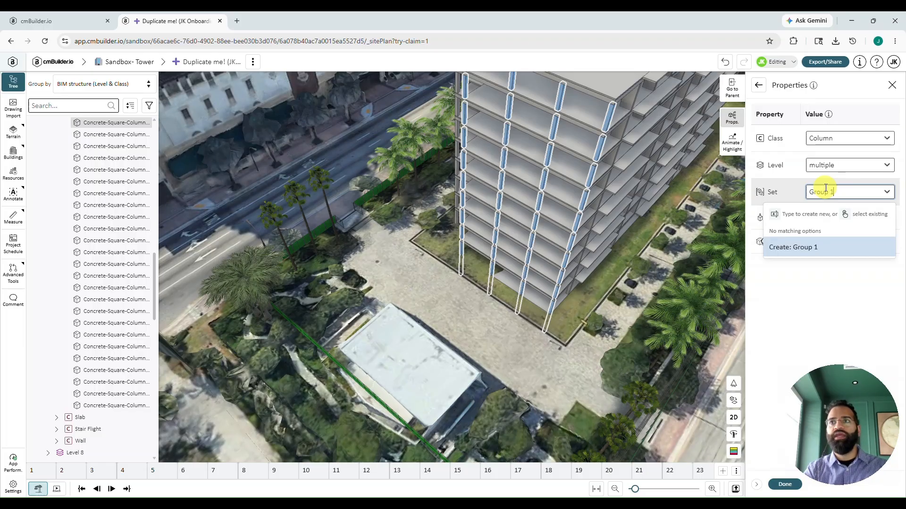
{"action": "key", "text": "Return"}
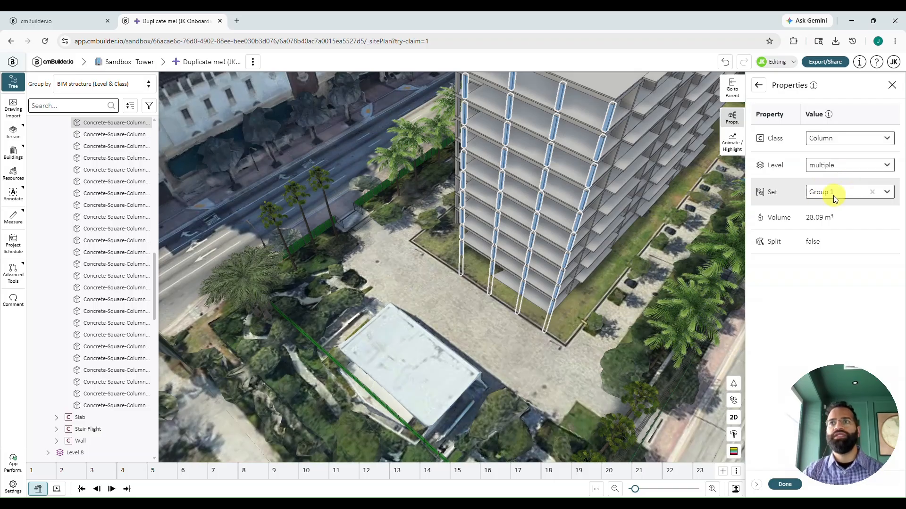
{"action": "left_click_drag", "start_coordinate": [630, 145], "coordinate": [713, 186]}
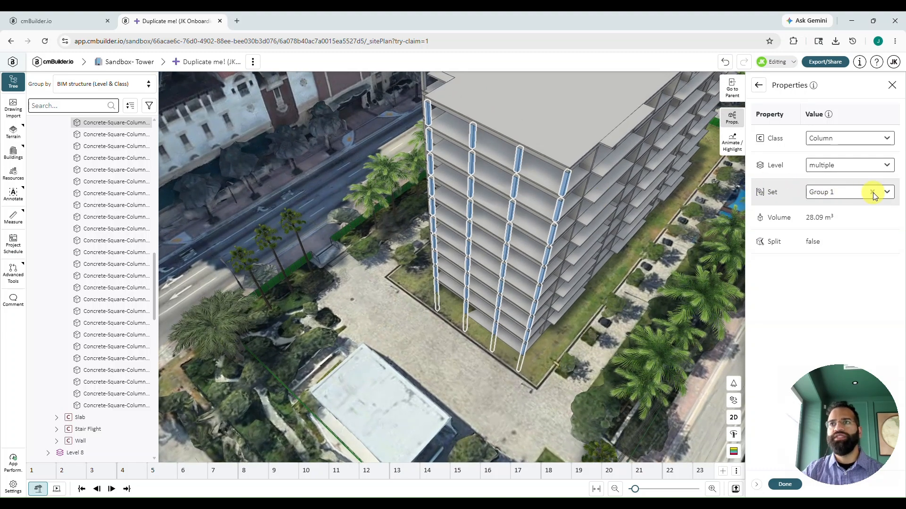
{"action": "left_click", "coordinate": [784, 485]}
{"action": "left_click", "coordinate": [784, 485]}
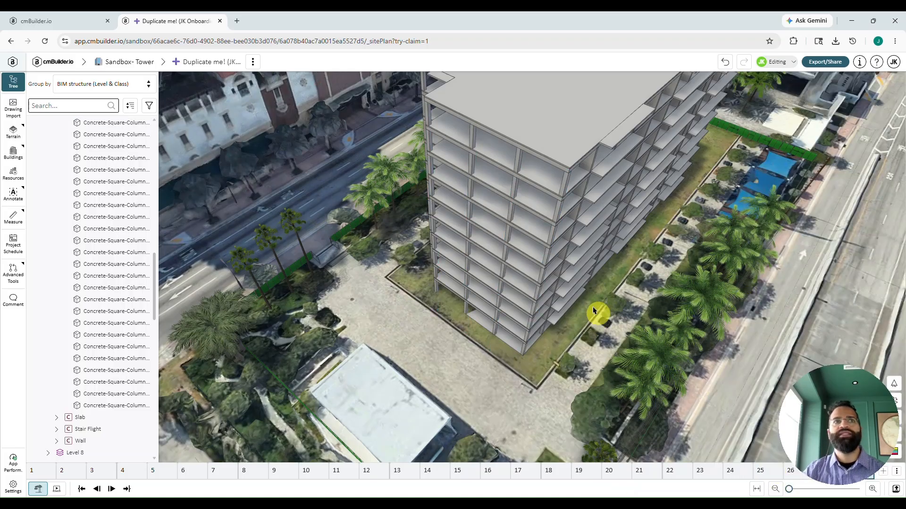
Collapse the whole model tree and group it by Set.
{"action": "left_click", "coordinate": [125, 112]}
{"action": "left_click", "coordinate": [145, 130]}
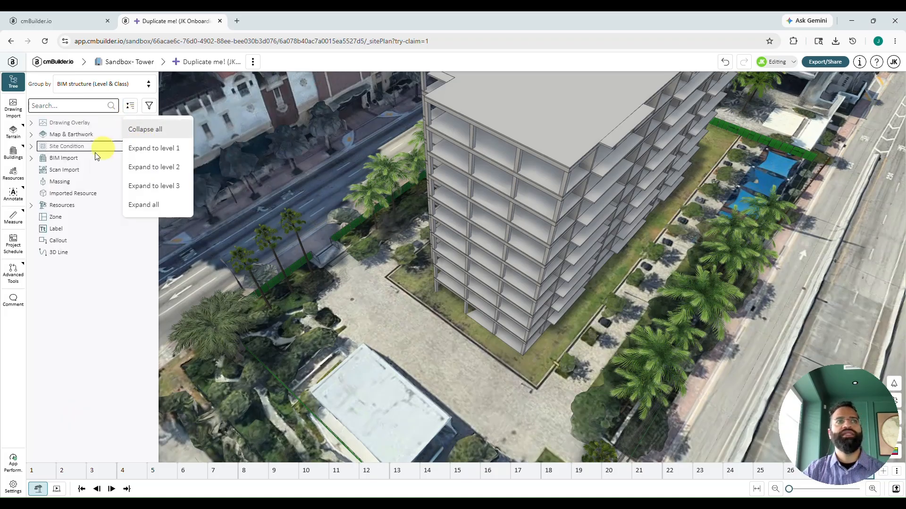
{"action": "left_click", "coordinate": [97, 83]}
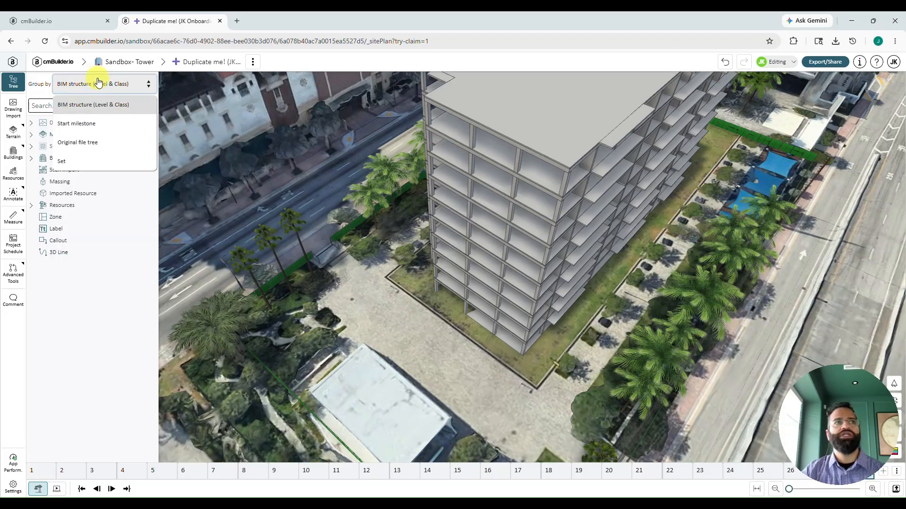
{"action": "left_click", "coordinate": [68, 163]}
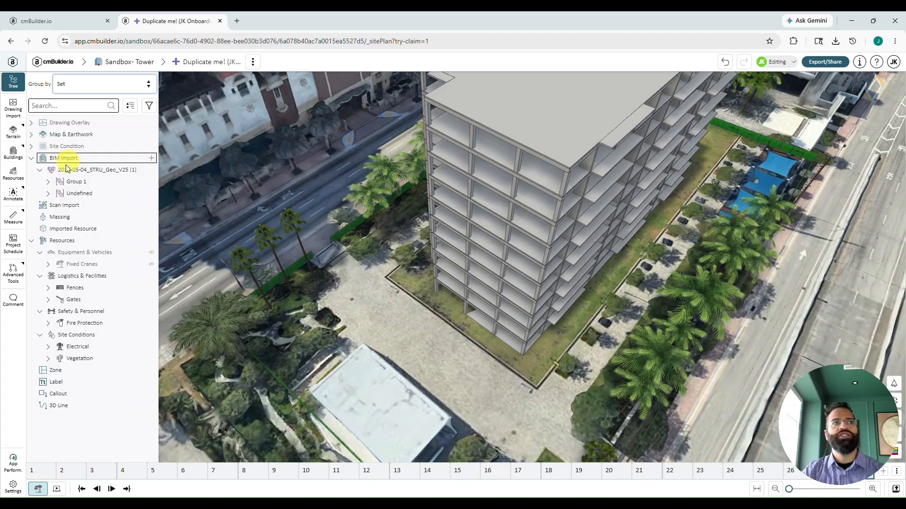
Highlight the imported model, its Group 1 set and the Undefined set in turn, check Group 1's contents, and clear the selection.
{"action": "left_click", "coordinate": [62, 171]}
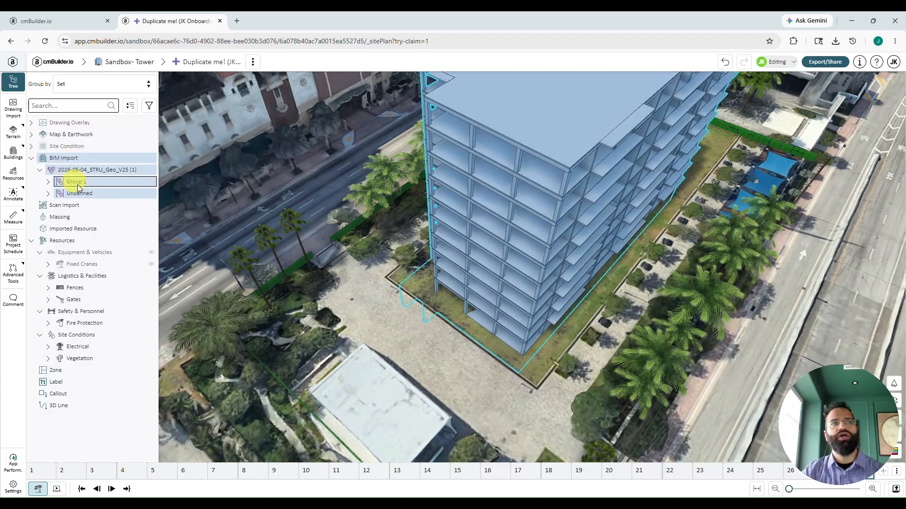
{"action": "left_click", "coordinate": [80, 183]}
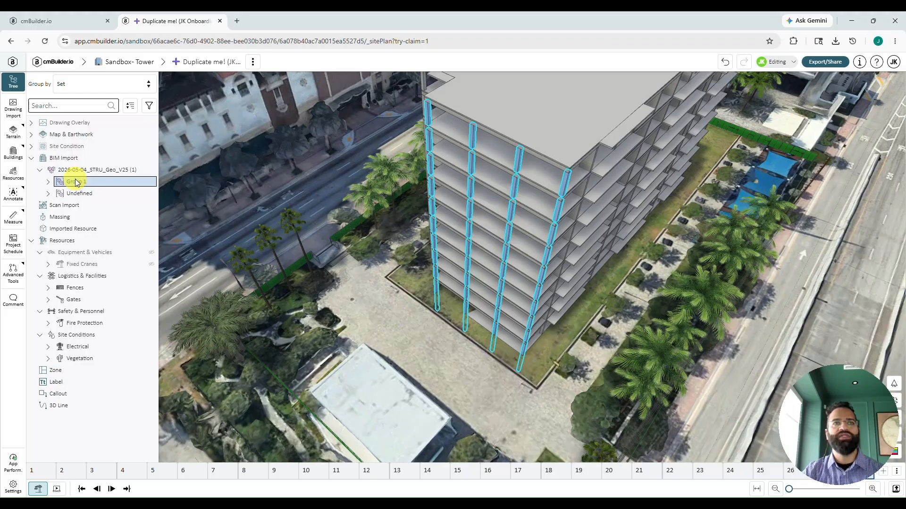
{"action": "left_click", "coordinate": [49, 182]}
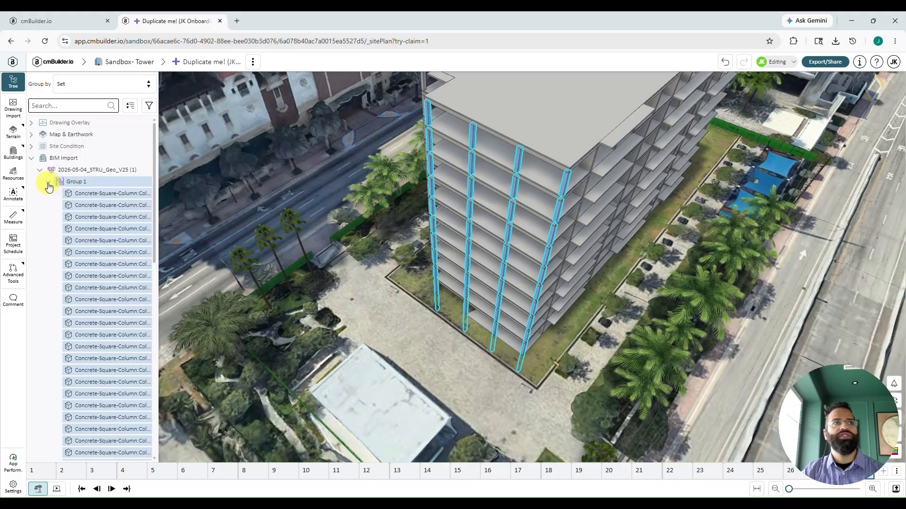
{"action": "left_click", "coordinate": [48, 183]}
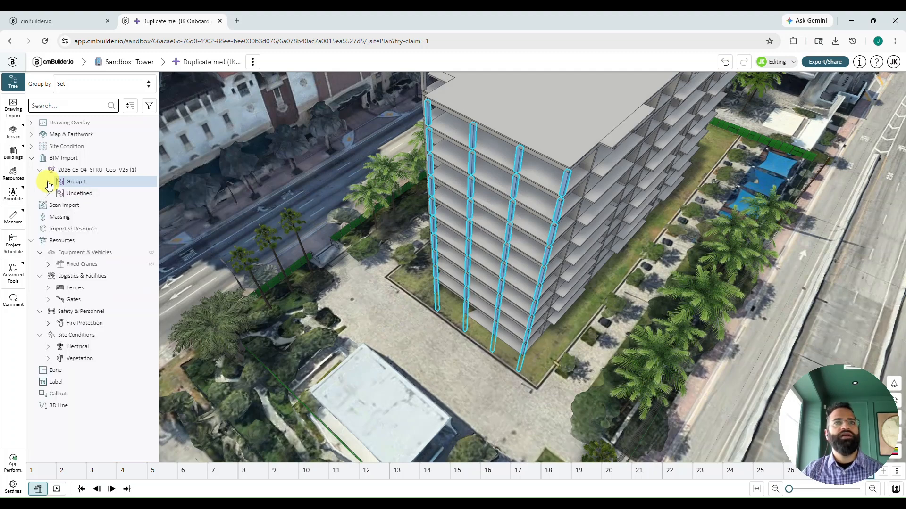
{"action": "left_click", "coordinate": [79, 193]}
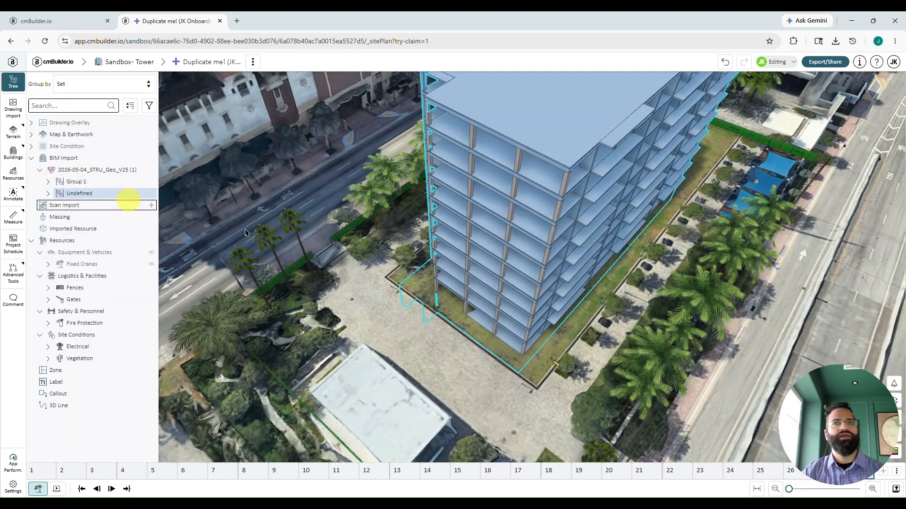
{"action": "left_click_drag", "start_coordinate": [696, 269], "coordinate": [674, 338]}
{"action": "right_click_drag", "start_coordinate": [674, 338], "coordinate": [677, 287]}
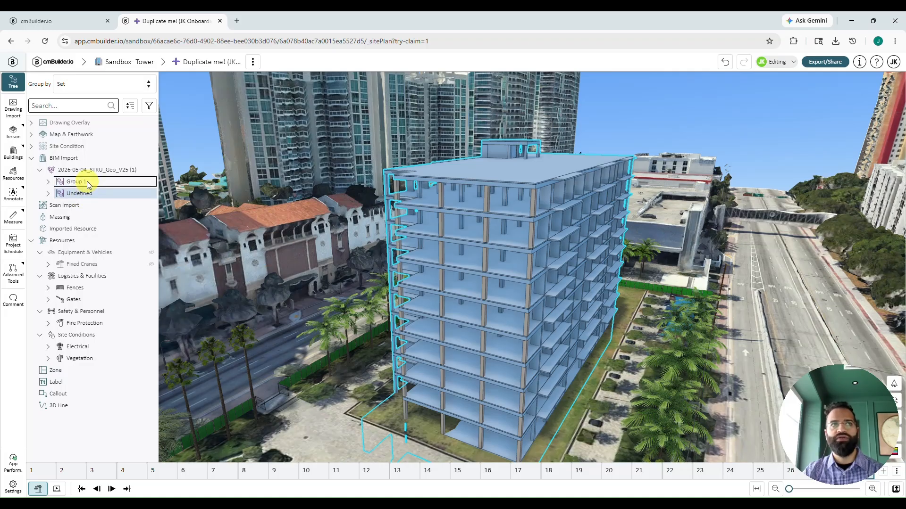
{"action": "left_click", "coordinate": [198, 145]}
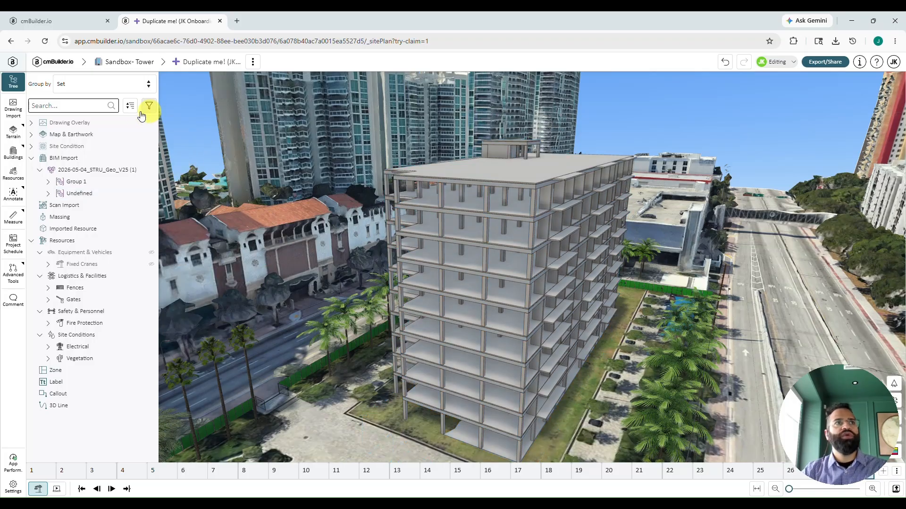
Group the tree by Original file tree and expand BIM Import, the 2026-05-04_STRU_Geo_V25 (1) model and its Default folder.
{"action": "left_click", "coordinate": [93, 90]}
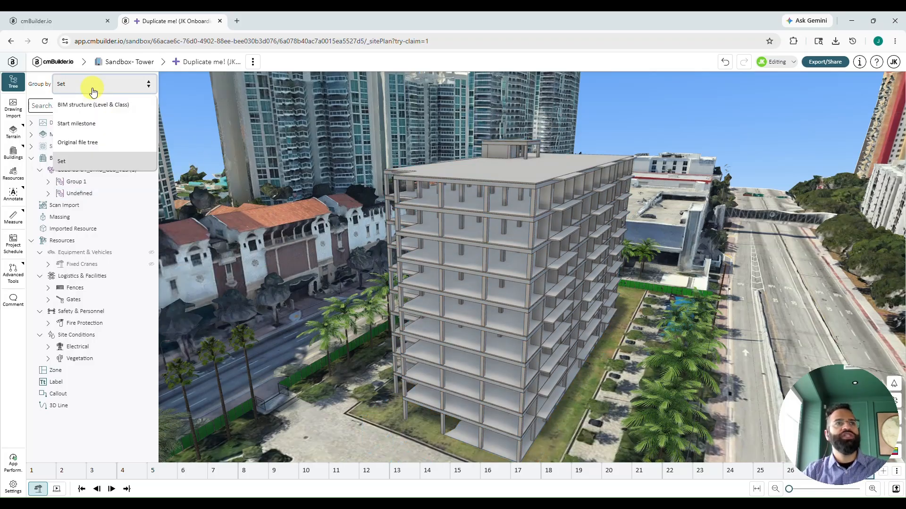
{"action": "left_click", "coordinate": [93, 142]}
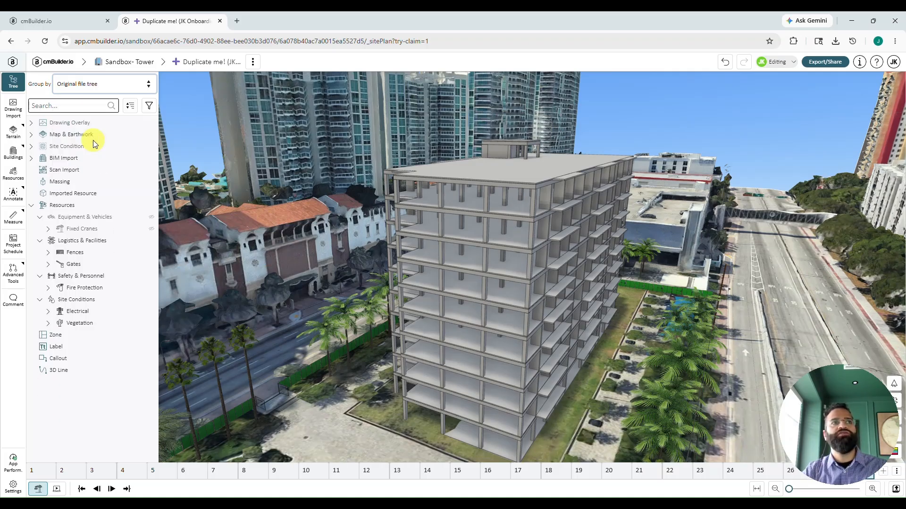
{"action": "left_click", "coordinate": [31, 159]}
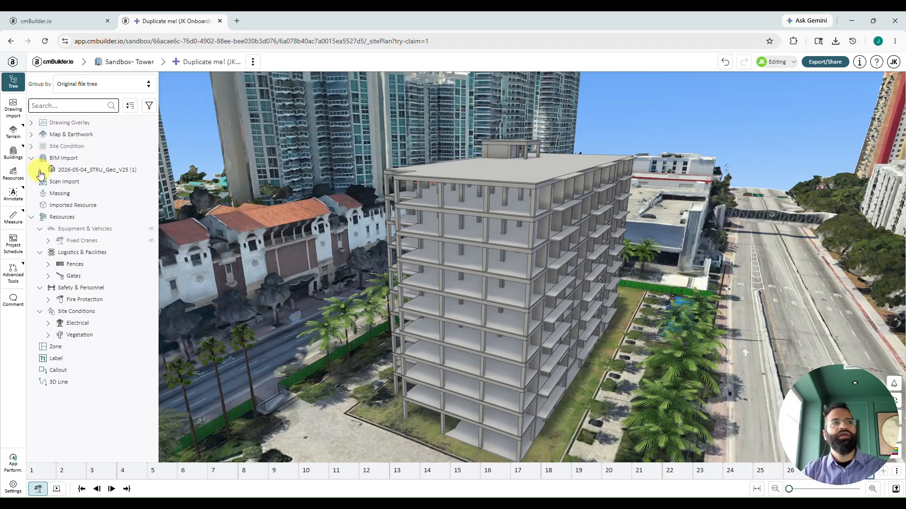
{"action": "left_click", "coordinate": [40, 170]}
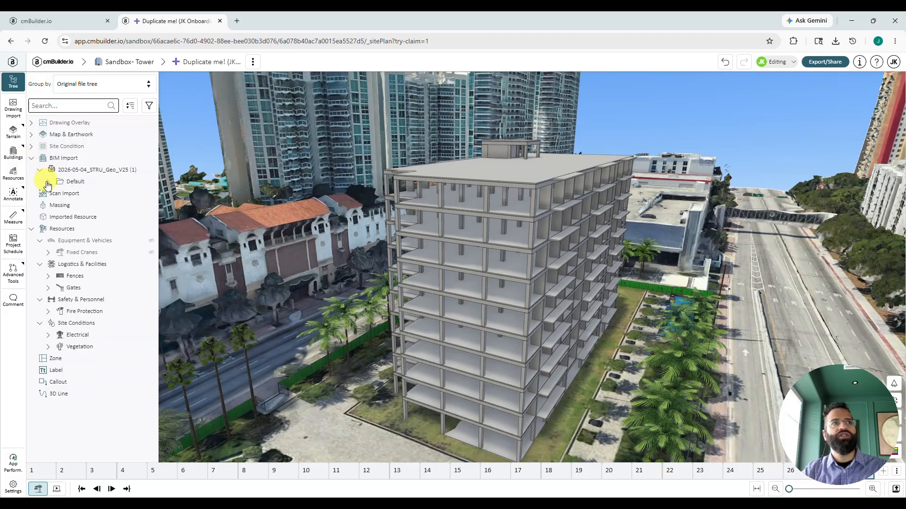
{"action": "left_click", "coordinate": [48, 182]}
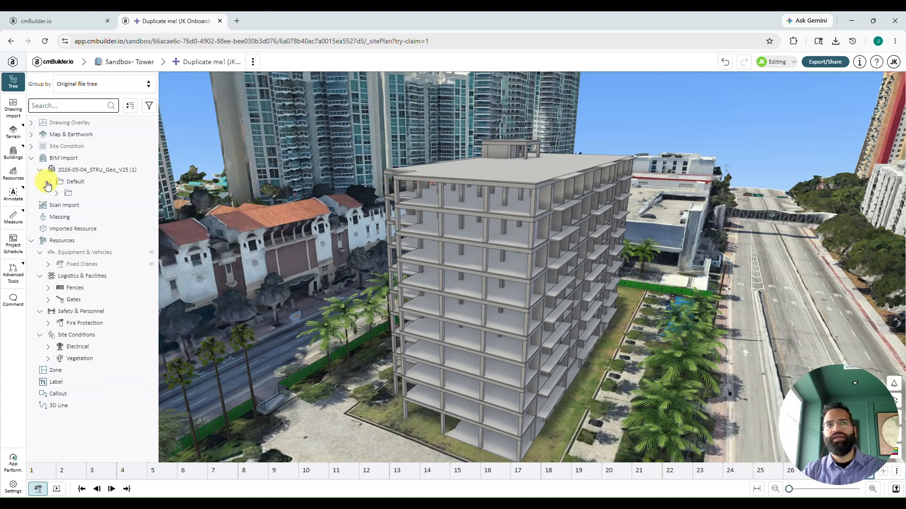
Expand the unnamed folder, its Foundation folder and the first concrete square column entry in the original file tree.
{"action": "left_click", "coordinate": [57, 194]}
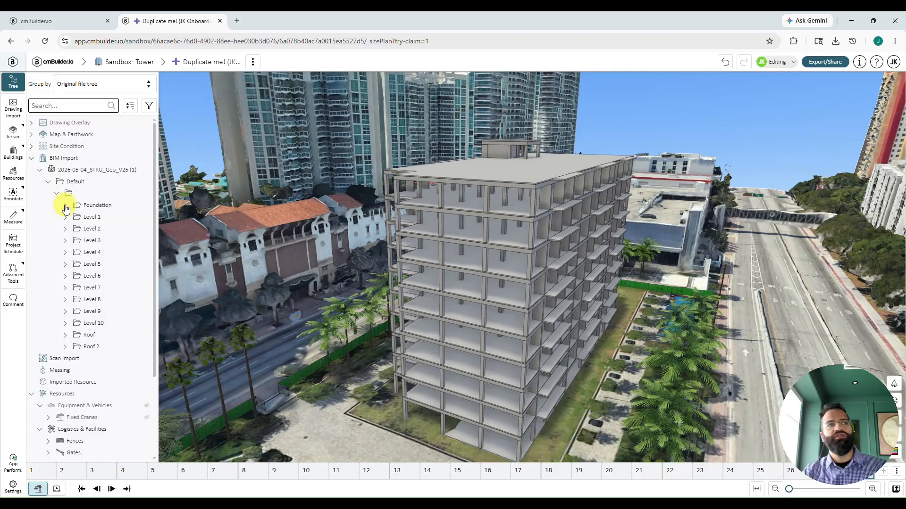
{"action": "left_click", "coordinate": [66, 206]}
{"action": "left_click", "coordinate": [74, 218]}
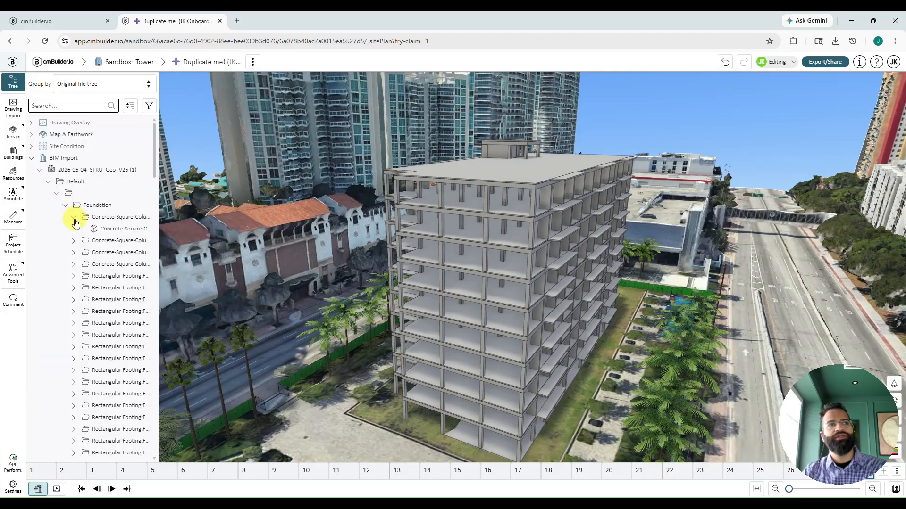
Group the tree by BIM structure (Level & Class) and highlight Level 1, Level 2 and Level 3 in turn.
{"action": "left_click", "coordinate": [96, 84]}
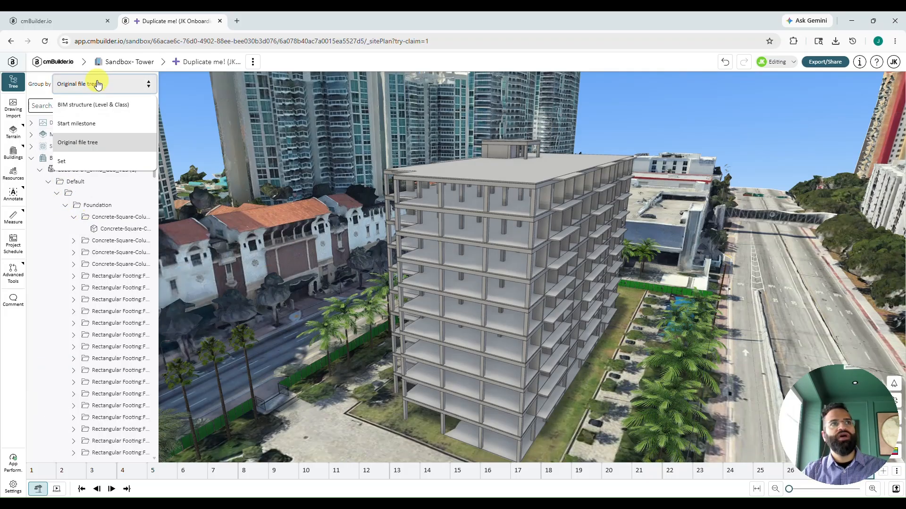
{"action": "left_click", "coordinate": [109, 106]}
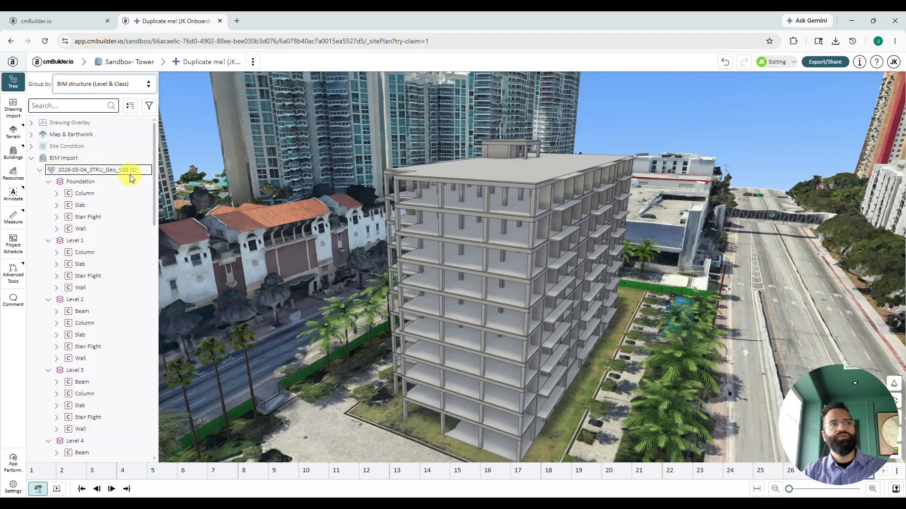
{"action": "left_click", "coordinate": [80, 240]}
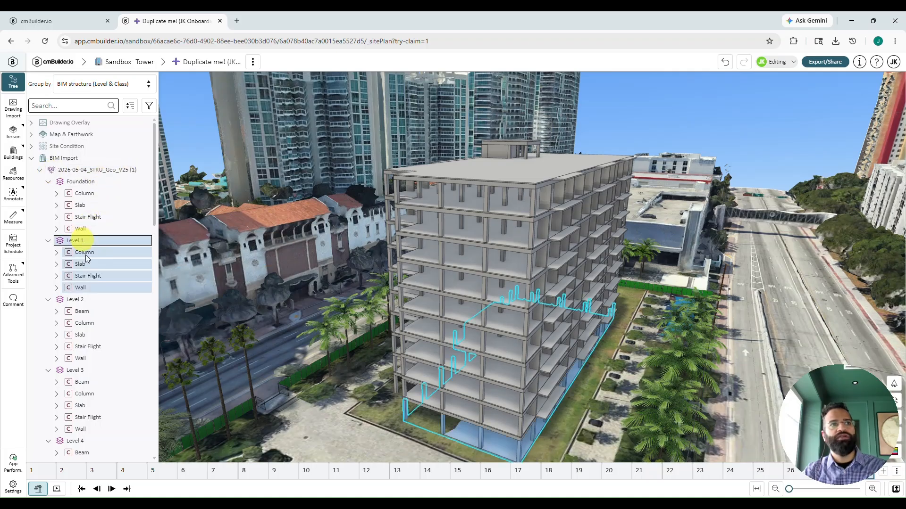
{"action": "left_click", "coordinate": [88, 302]}
{"action": "scroll", "coordinate": [90, 311], "scroll_direction": "down", "scroll_amount": 1}
{"action": "left_click", "coordinate": [81, 319]}
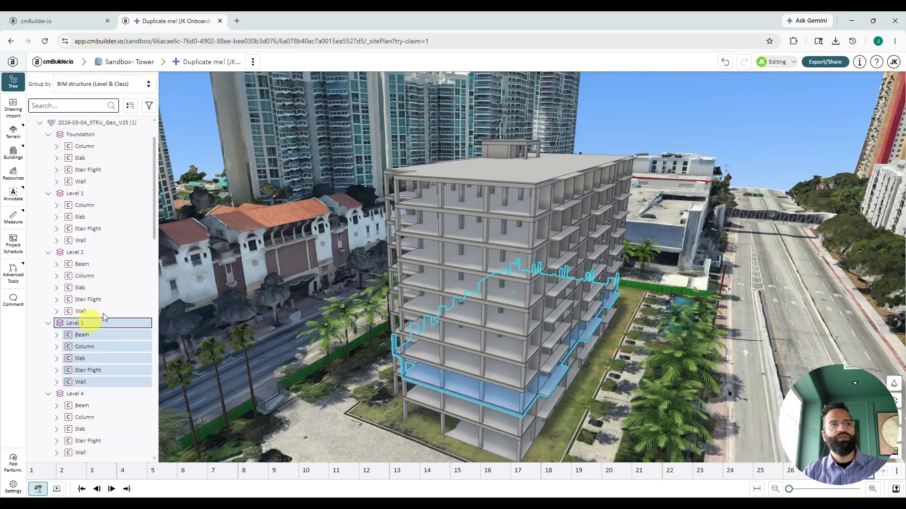
{"action": "scroll", "coordinate": [95, 296], "scroll_direction": "down", "scroll_amount": 3}
Highlight Level 3's Beam and Column classes, then expand Column and highlight its first four columns one by one.
{"action": "left_click", "coordinate": [98, 195]}
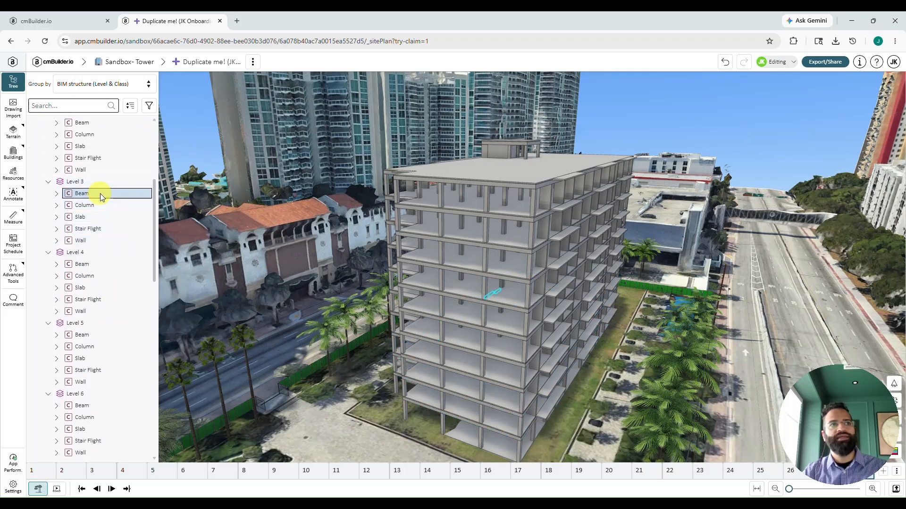
{"action": "left_click", "coordinate": [101, 206]}
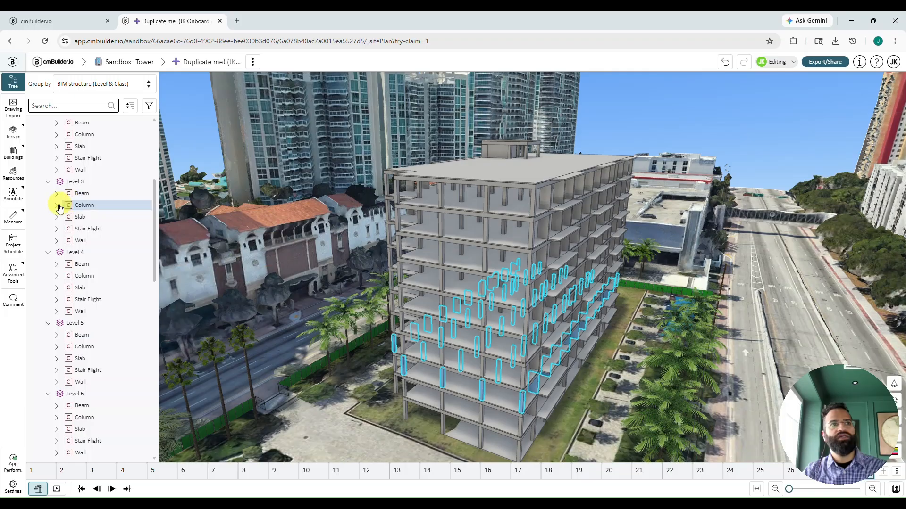
{"action": "left_click", "coordinate": [57, 205]}
{"action": "left_click", "coordinate": [97, 217]}
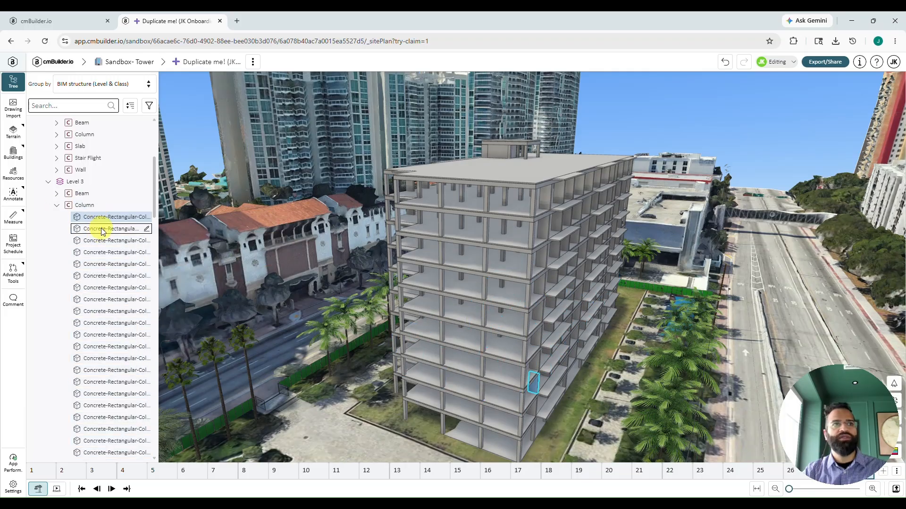
{"action": "left_click", "coordinate": [101, 230]}
{"action": "left_click", "coordinate": [101, 240]}
{"action": "left_click", "coordinate": [103, 252]}
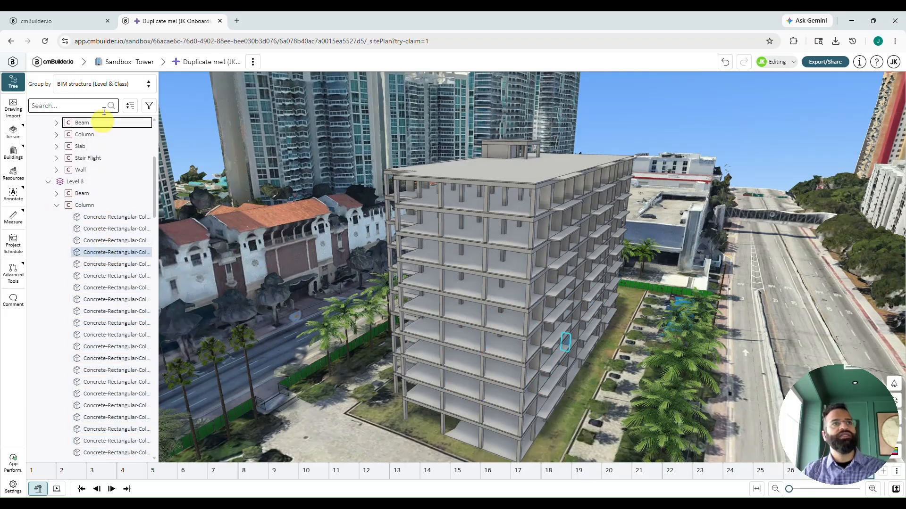
Group the tree by Start milestone and collapse all of its entries.
{"action": "left_click", "coordinate": [104, 86]}
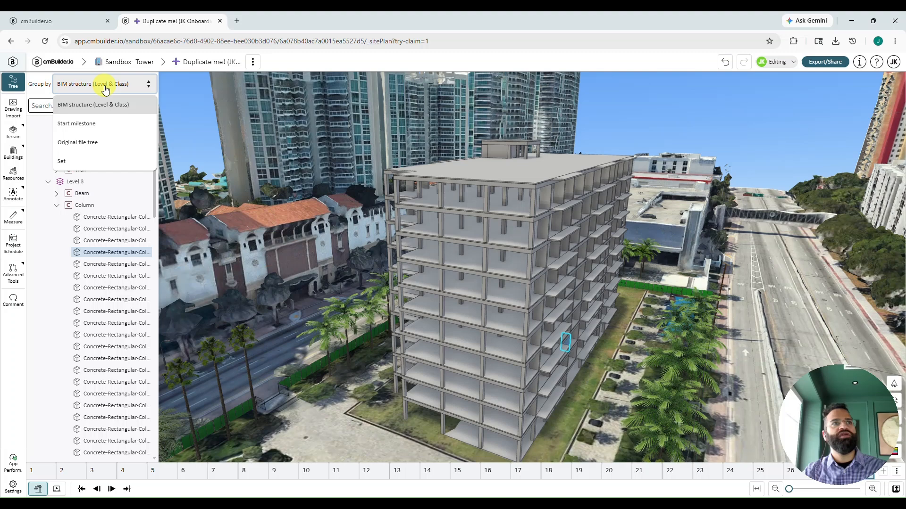
{"action": "left_click", "coordinate": [90, 124]}
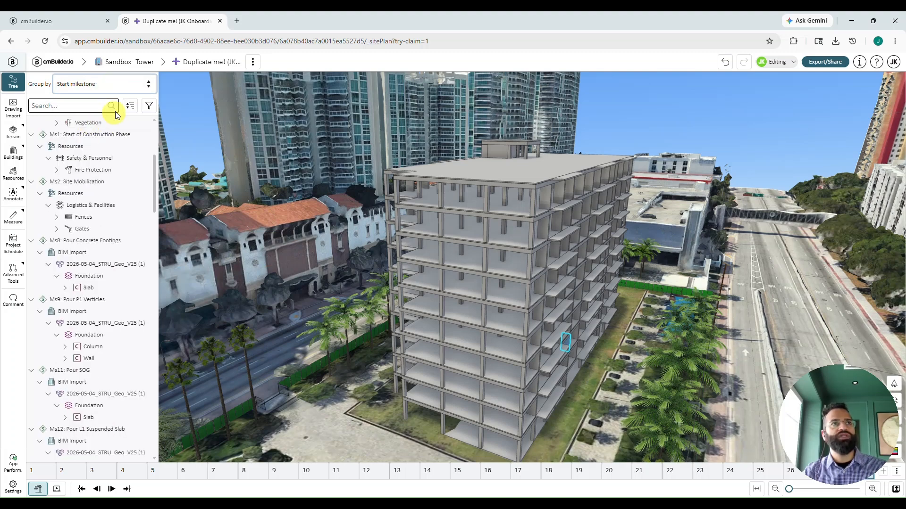
{"action": "left_click", "coordinate": [129, 104]}
{"action": "left_click", "coordinate": [137, 130]}
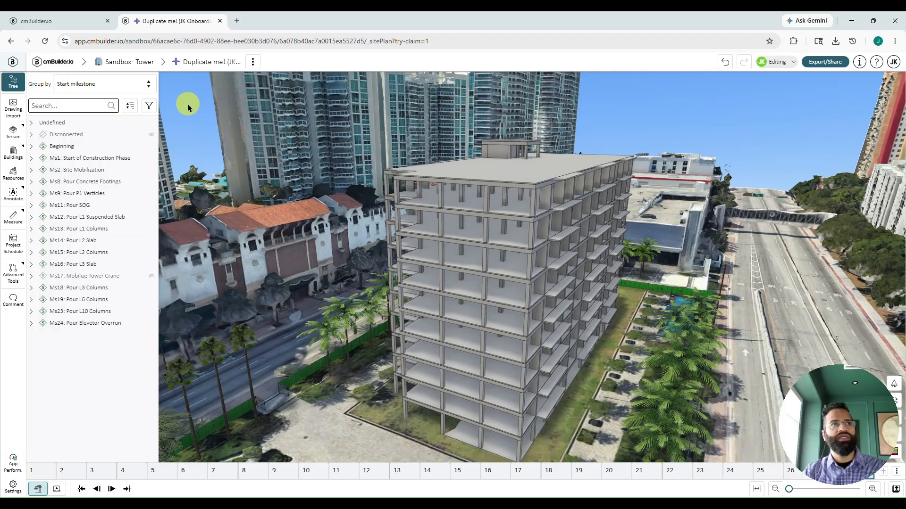
Highlight the elements of milestones Ms1, Ms2, Ms8, Ms9 and Ms11 in turn to check what starts at each.
{"action": "left_click", "coordinate": [82, 160]}
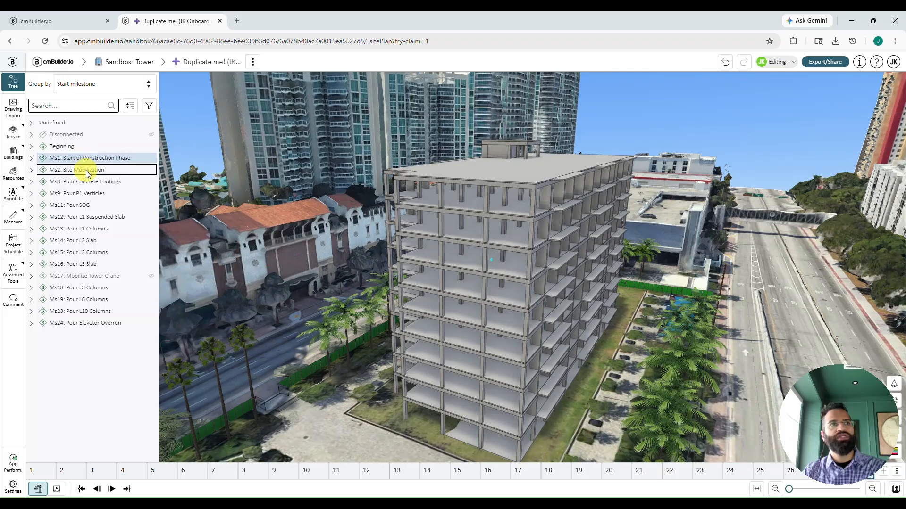
{"action": "left_click", "coordinate": [87, 171]}
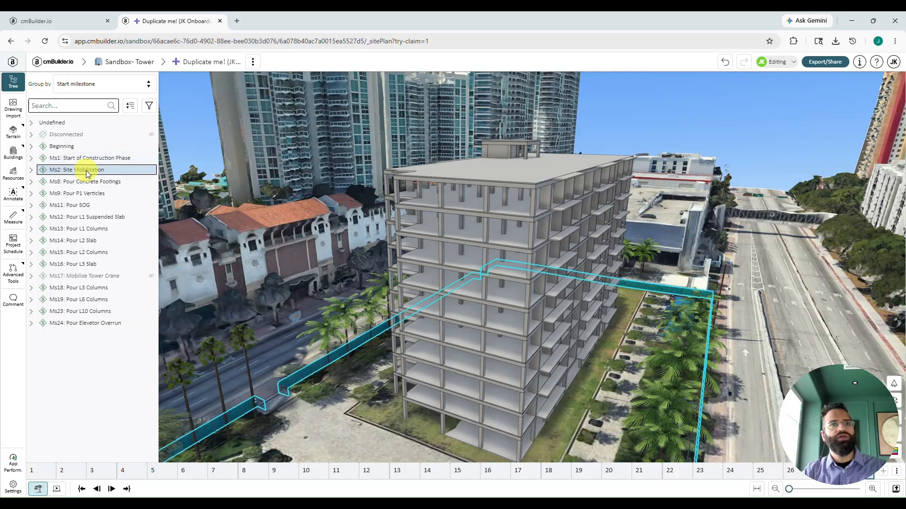
{"action": "scroll", "coordinate": [336, 321], "scroll_direction": "down", "scroll_amount": 3}
{"action": "left_click_drag", "start_coordinate": [391, 336], "coordinate": [232, 256]}
{"action": "left_click", "coordinate": [82, 181]}
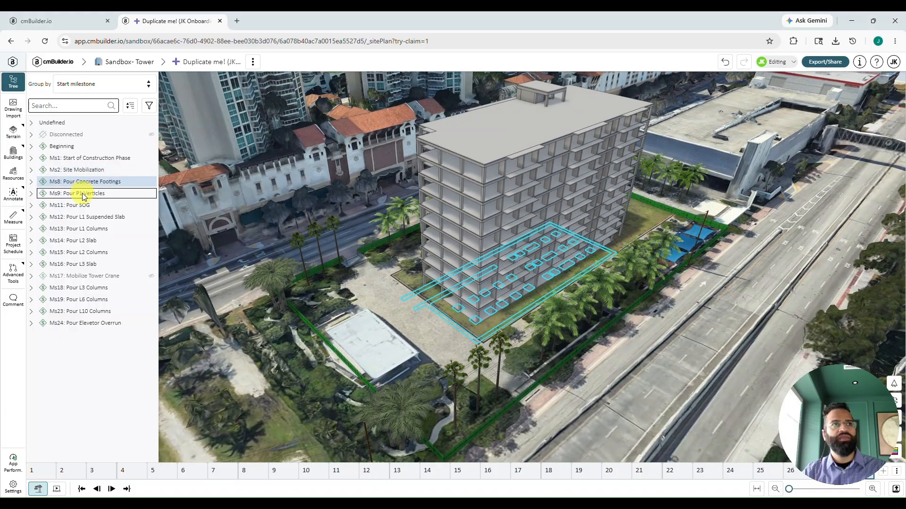
{"action": "left_click", "coordinate": [83, 196]}
{"action": "left_click", "coordinate": [84, 206]}
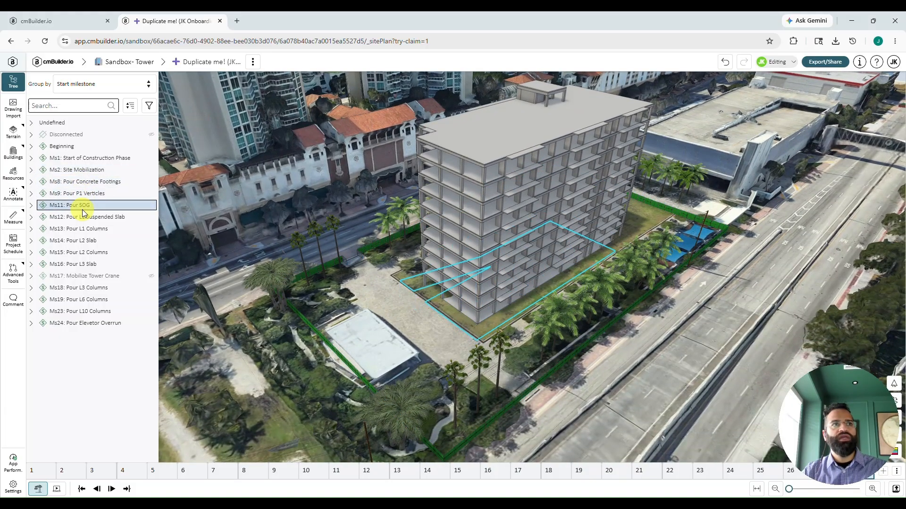
Expand Ms11: Pour SOG down to its Foundation slabs and highlight each of the two Generic 150 mm floors.
{"action": "left_click", "coordinate": [32, 206]}
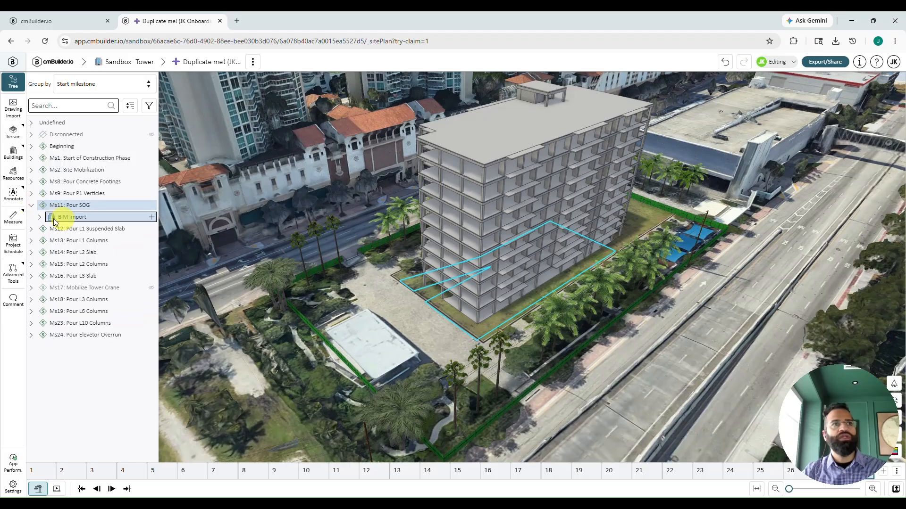
{"action": "left_click", "coordinate": [39, 217]}
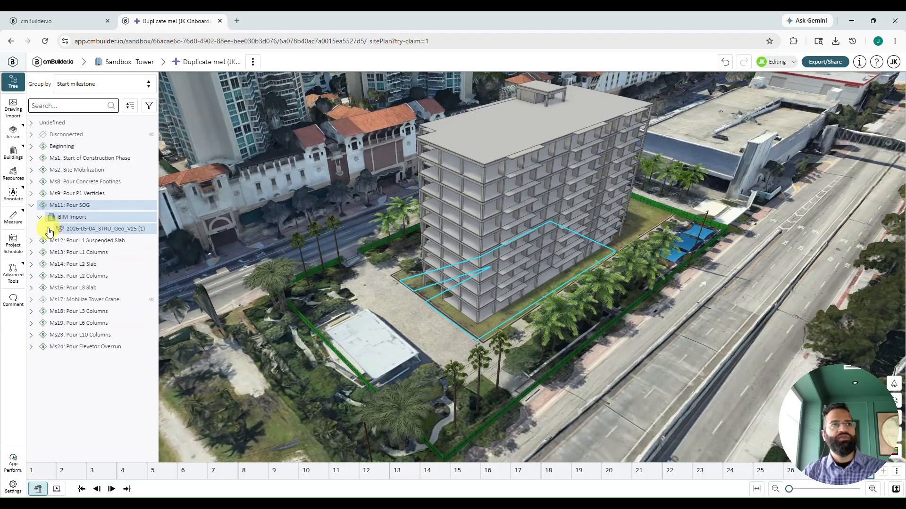
{"action": "left_click", "coordinate": [49, 230]}
{"action": "left_click", "coordinate": [57, 241]}
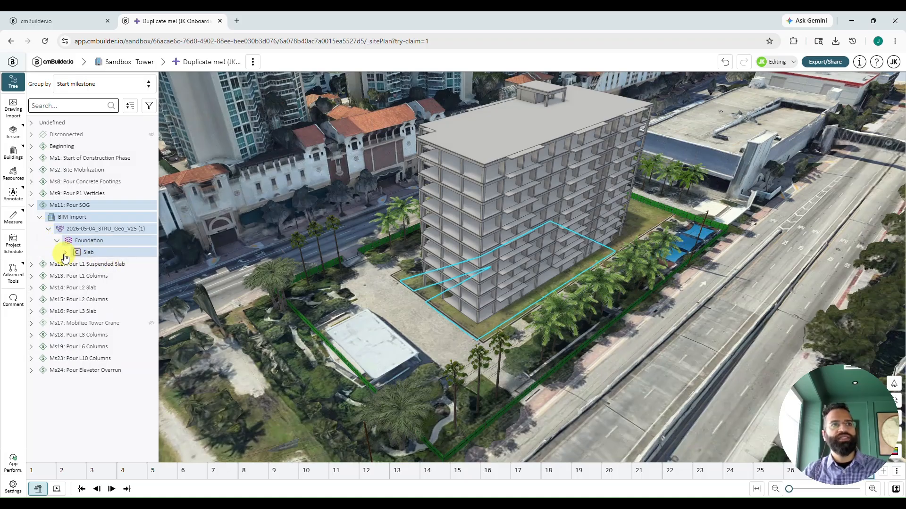
{"action": "left_click", "coordinate": [65, 257]}
{"action": "left_click", "coordinate": [101, 265]}
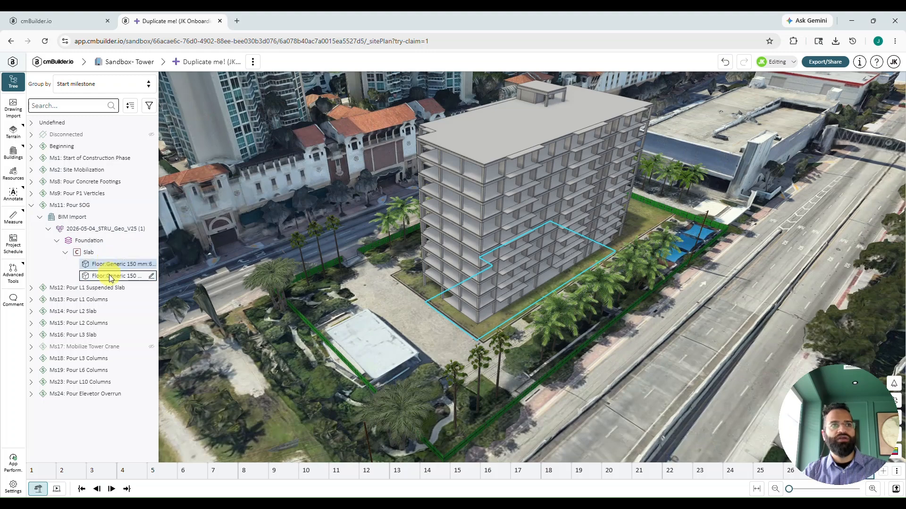
{"action": "left_click", "coordinate": [110, 276]}
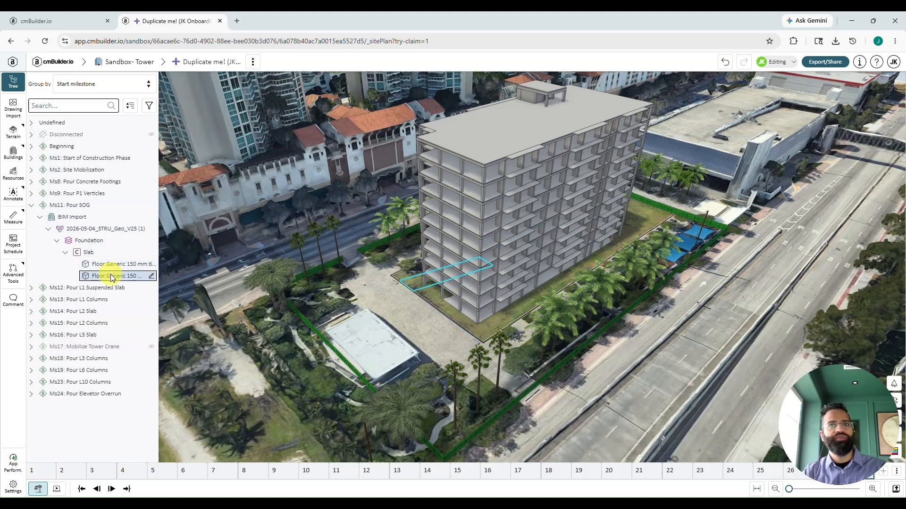
{"action": "left_click", "coordinate": [112, 265]}
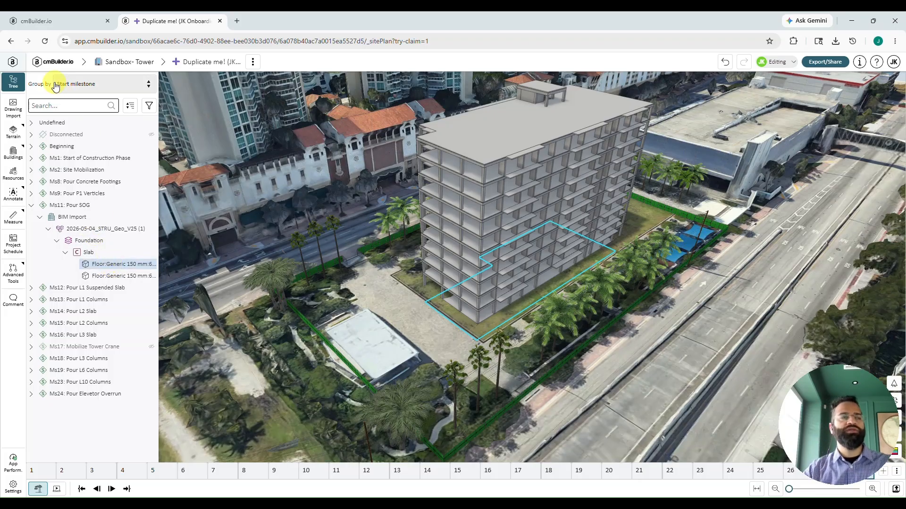
Return the tree grouping to BIM structure (Level & Class), collapse all entries and clear the selection.
{"action": "left_click", "coordinate": [32, 206]}
{"action": "left_click", "coordinate": [66, 86]}
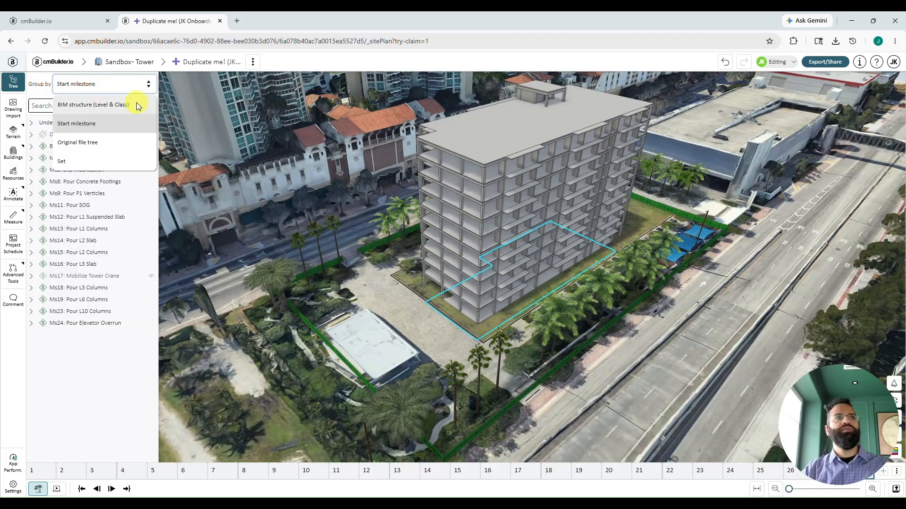
{"action": "left_click", "coordinate": [95, 105]}
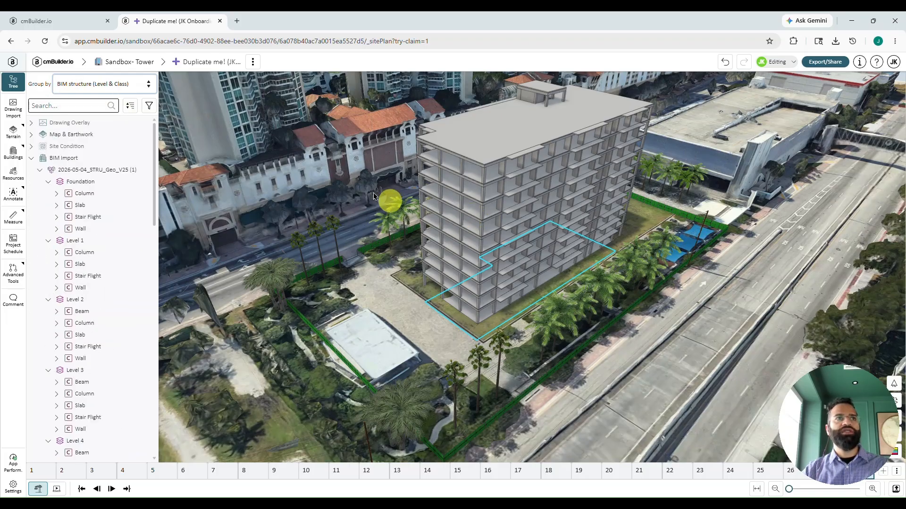
{"action": "left_click", "coordinate": [136, 109]}
{"action": "left_click", "coordinate": [145, 129]}
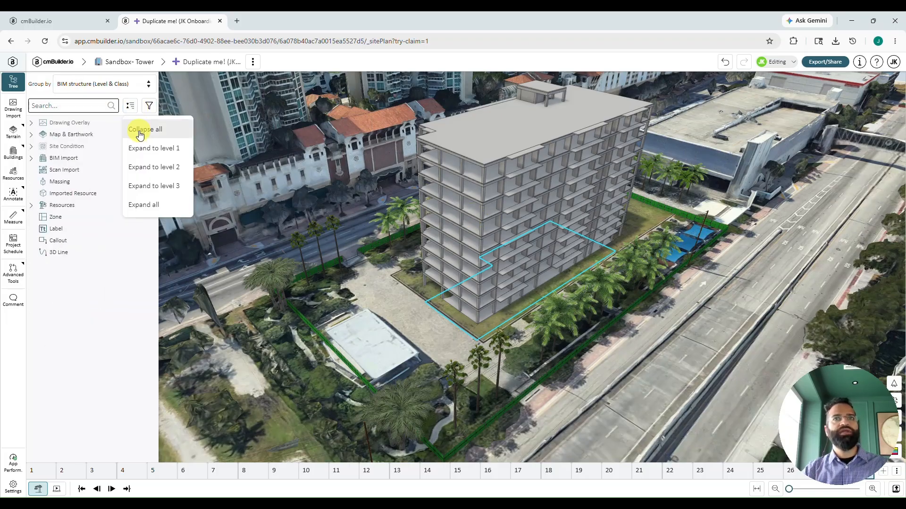
{"action": "left_click", "coordinate": [730, 244]}
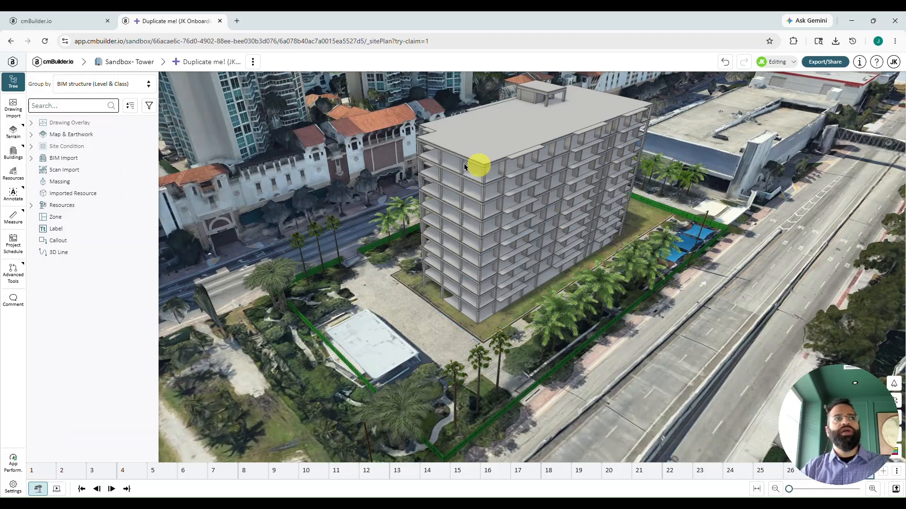
Import the project BIM file 2026-05-04_ARCH_Geo_V1 and view the loaded building from the street side.
{"action": "left_click", "coordinate": [11, 153]}
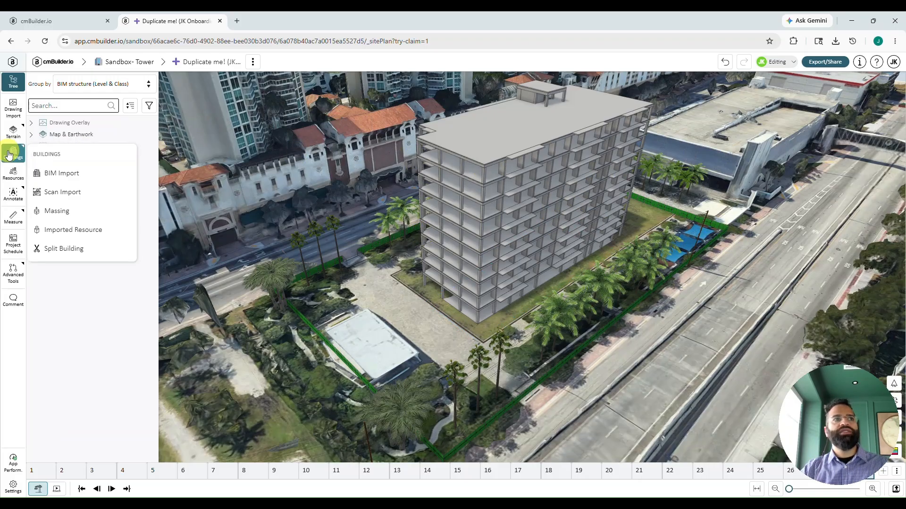
{"action": "left_click", "coordinate": [75, 175]}
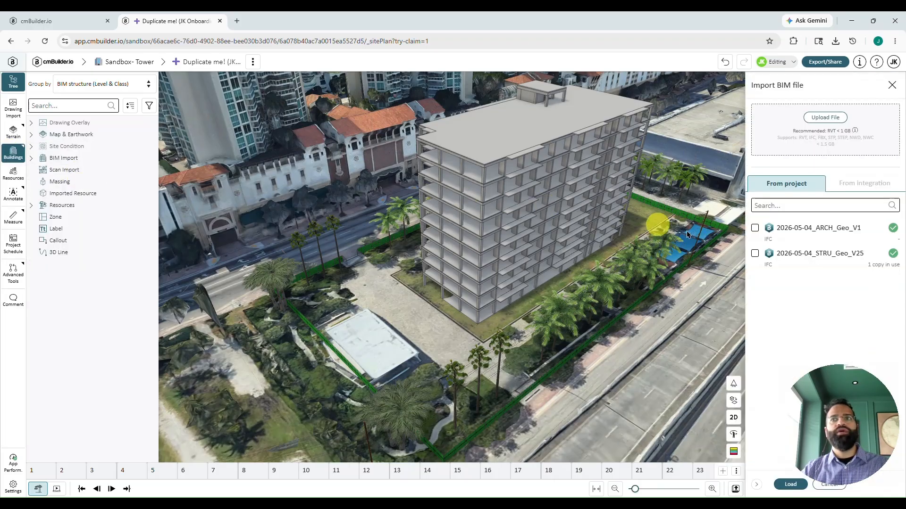
{"action": "left_click", "coordinate": [752, 230]}
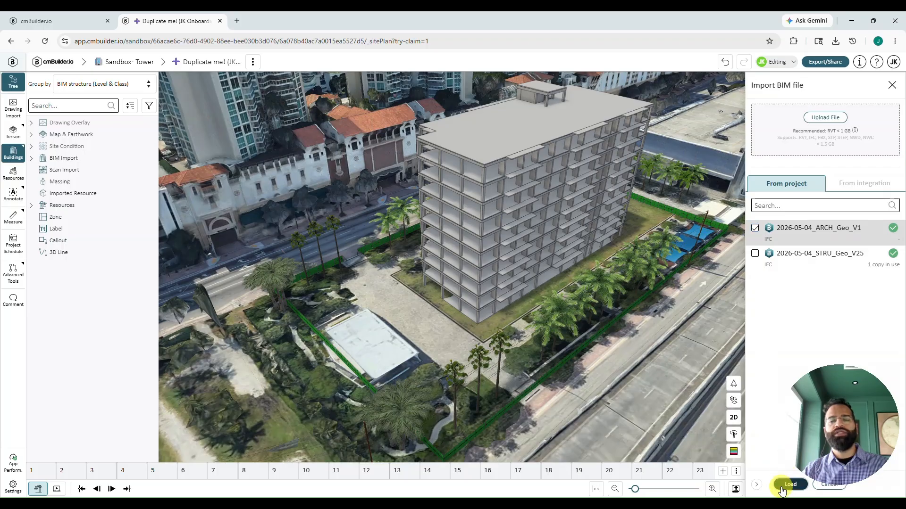
{"action": "left_click", "coordinate": [789, 485]}
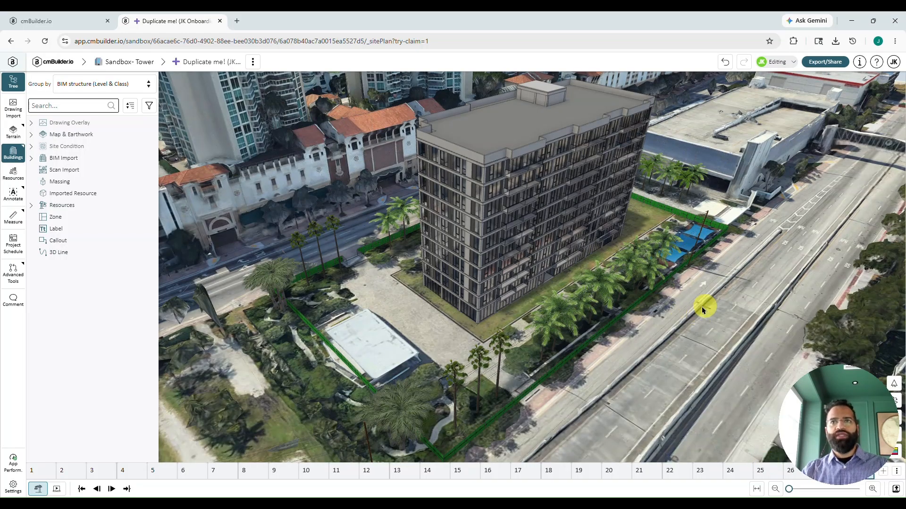
{"action": "left_click_drag", "start_coordinate": [701, 306], "coordinate": [648, 333]}
{"action": "mouse_move", "coordinate": [483, 390]}
{"action": "left_mouse_down"}
{"action": "mouse_move", "coordinate": [530, 391]}
{"action": "mouse_move", "coordinate": [529, 379]}
{"action": "mouse_move", "coordinate": [508, 453]}
{"action": "left_mouse_up"}
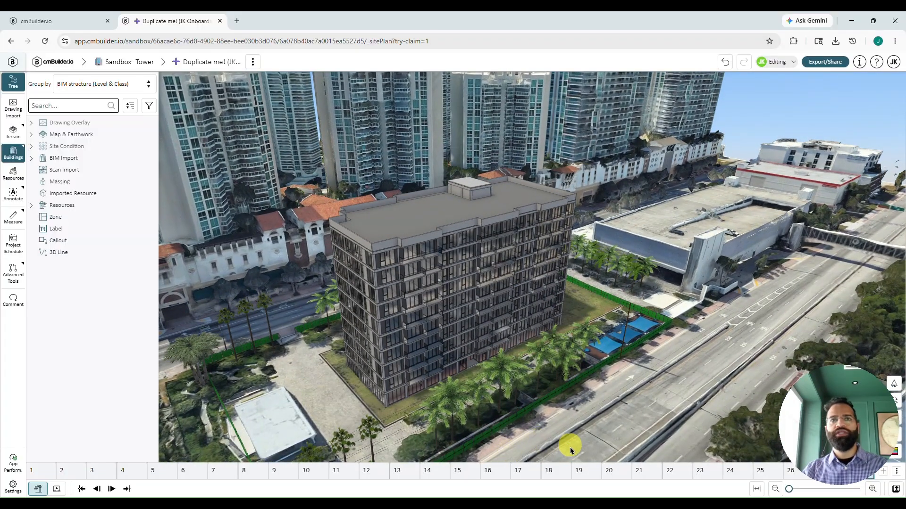
Move the 2026-05-04_ARCH_Geo_V1 model along its X axis, clear of the structure, to about X 112.41 m, Y -5.67 m.
{"action": "right_click", "coordinate": [418, 241]}
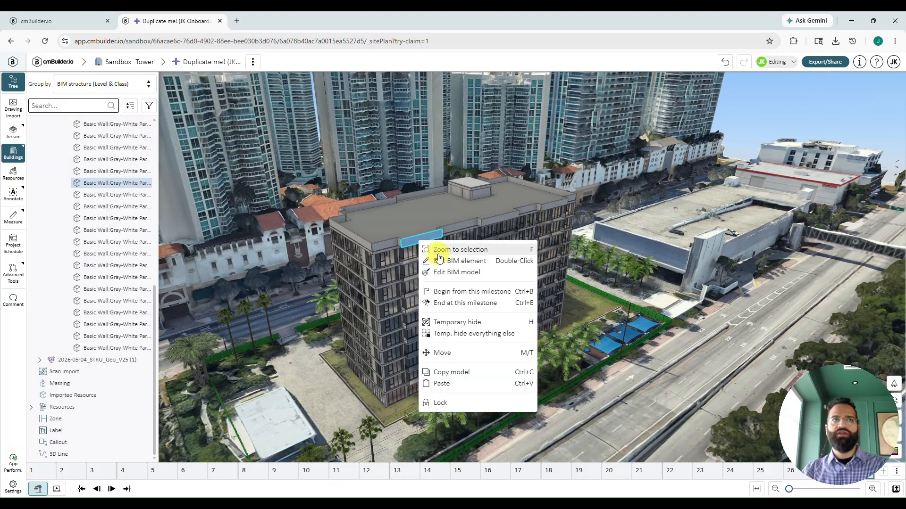
{"action": "left_click", "coordinate": [441, 272]}
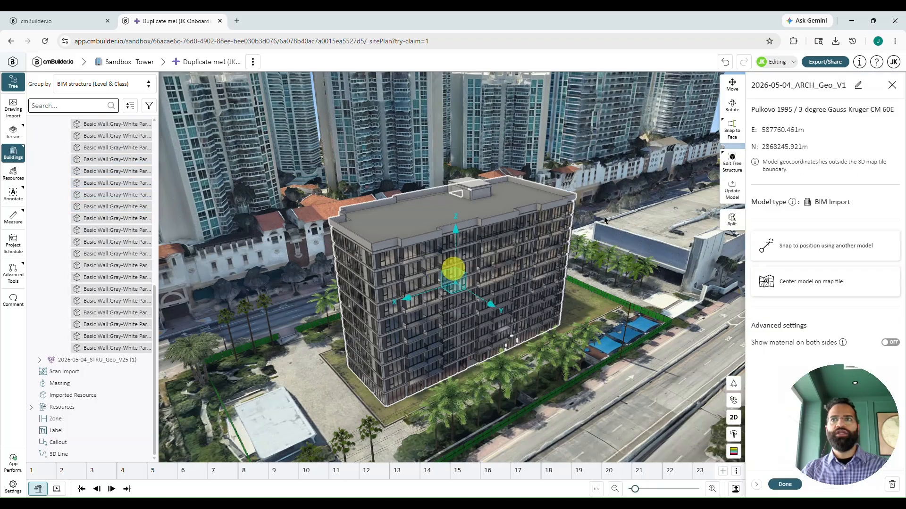
{"action": "left_click", "coordinate": [732, 84]}
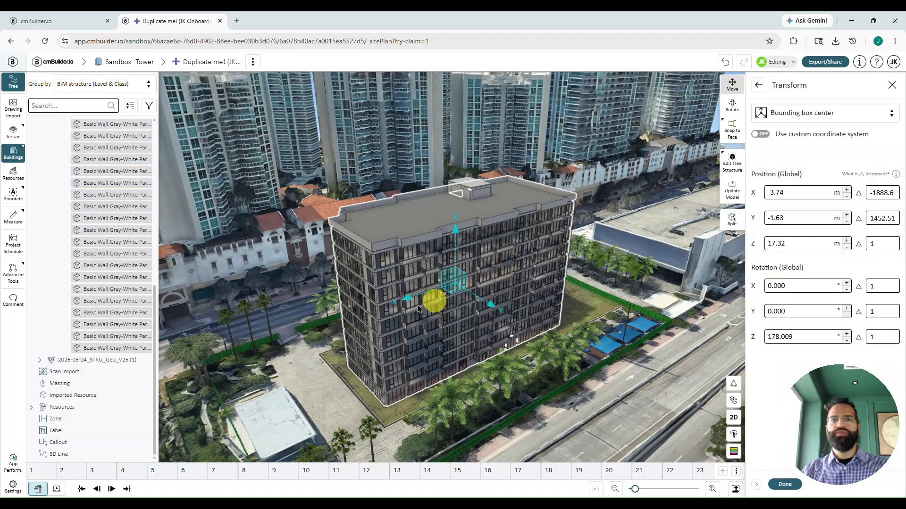
{"action": "left_click_drag", "start_coordinate": [413, 302], "coordinate": [669, 218]}
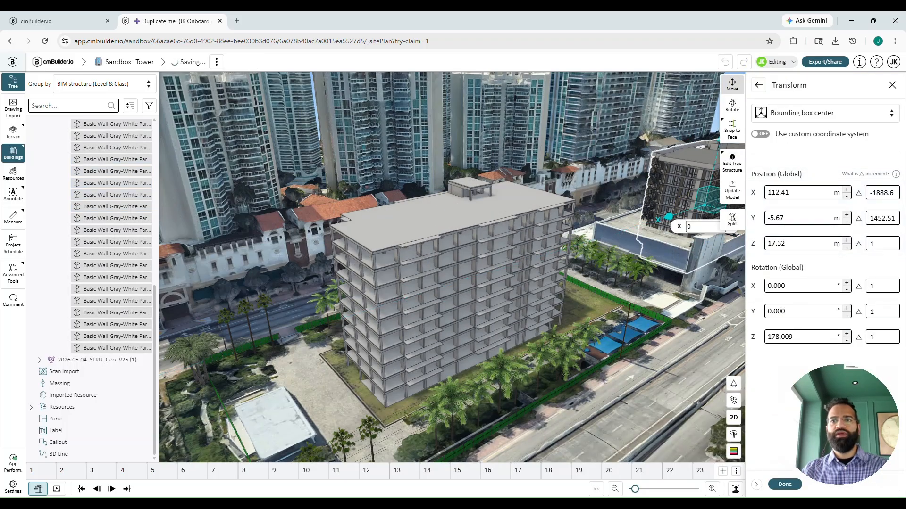
{"action": "left_click", "coordinate": [784, 484]}
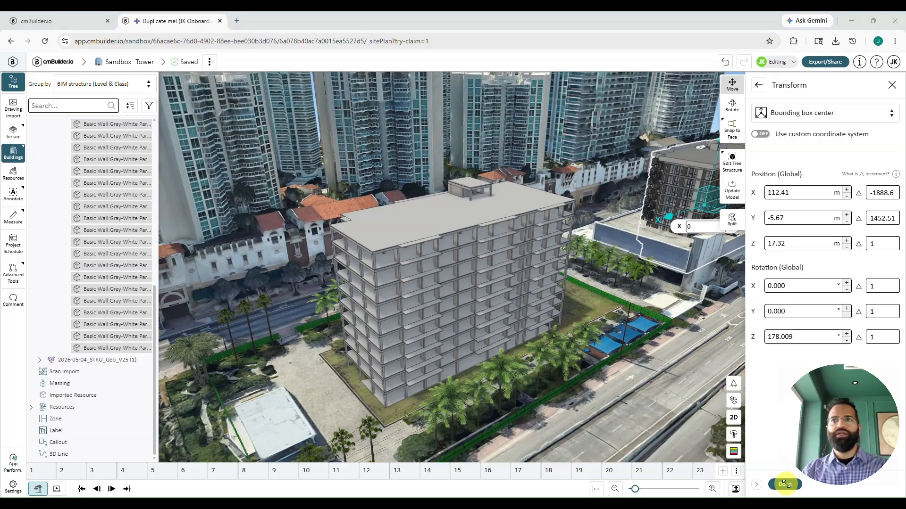
Finish the transform of the 2026-05-04_ARCH_Geo_V1 model and exit its editing mode.
{"action": "left_click", "coordinate": [784, 485]}
{"action": "scroll", "coordinate": [689, 450], "scroll_direction": "down", "scroll_amount": 3}
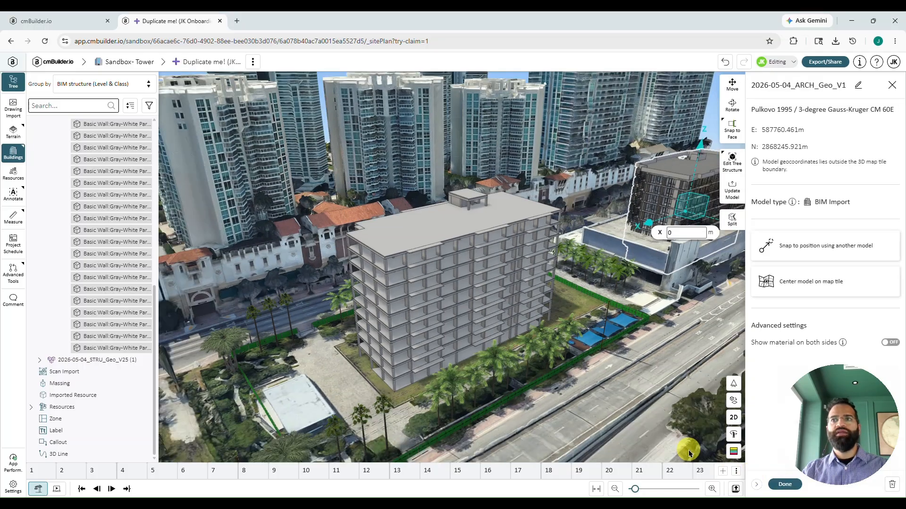
{"action": "left_click", "coordinate": [892, 85]}
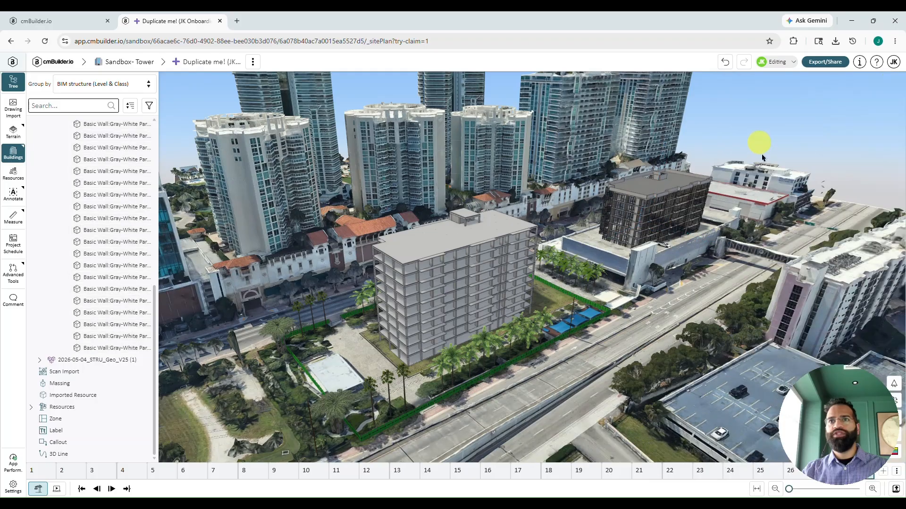
{"action": "left_click_drag", "start_coordinate": [743, 362], "coordinate": [742, 385]}
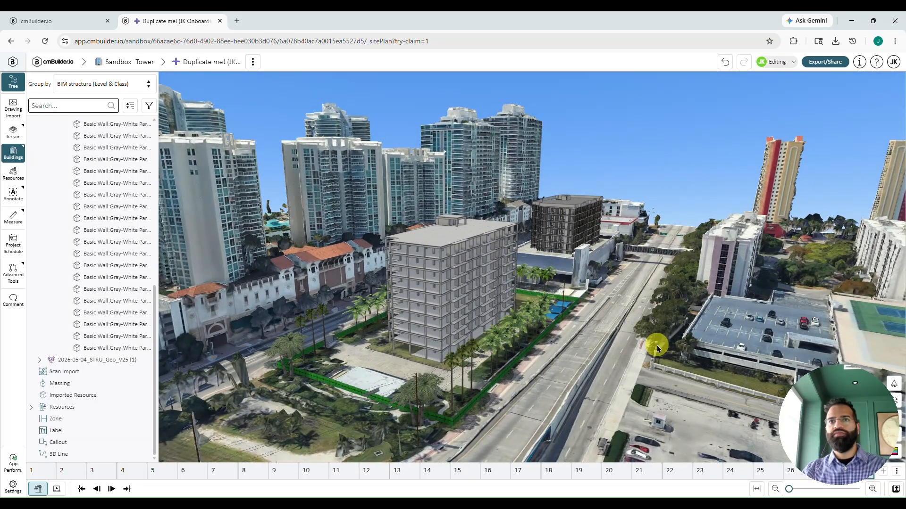
Edit the 2026-05-04_ARCH_Geo_V1 model and snap it to the position of 2026-05-04_STRU_Geo_V25 (1).
{"action": "right_click", "coordinate": [567, 206]}
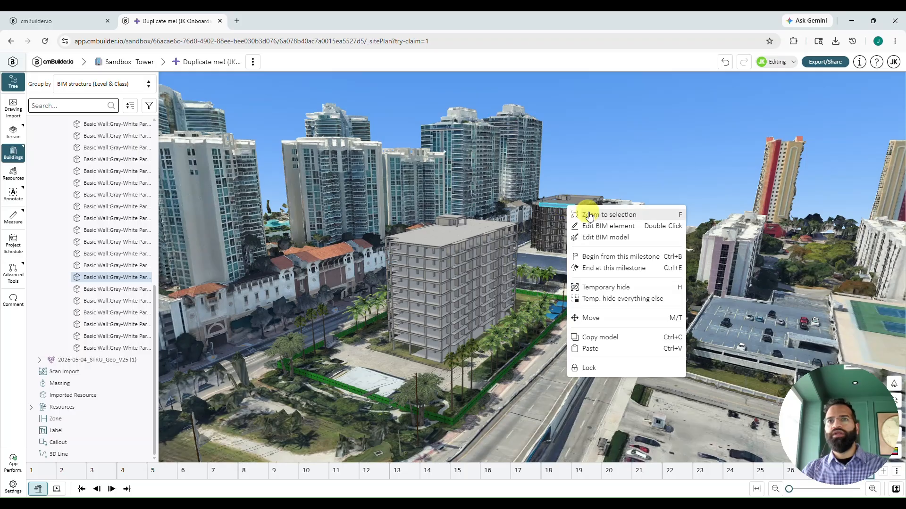
{"action": "left_click", "coordinate": [598, 238]}
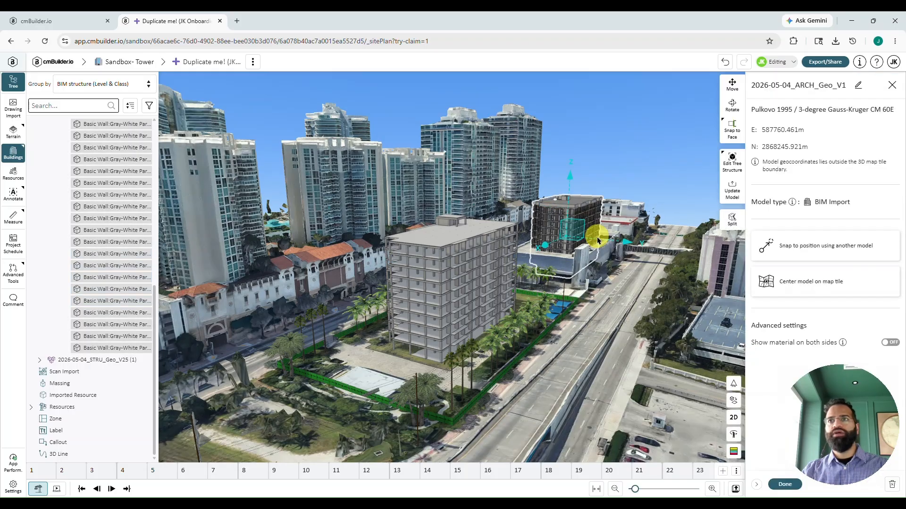
{"action": "left_click", "coordinate": [822, 251]}
{"action": "left_click", "coordinate": [822, 263]}
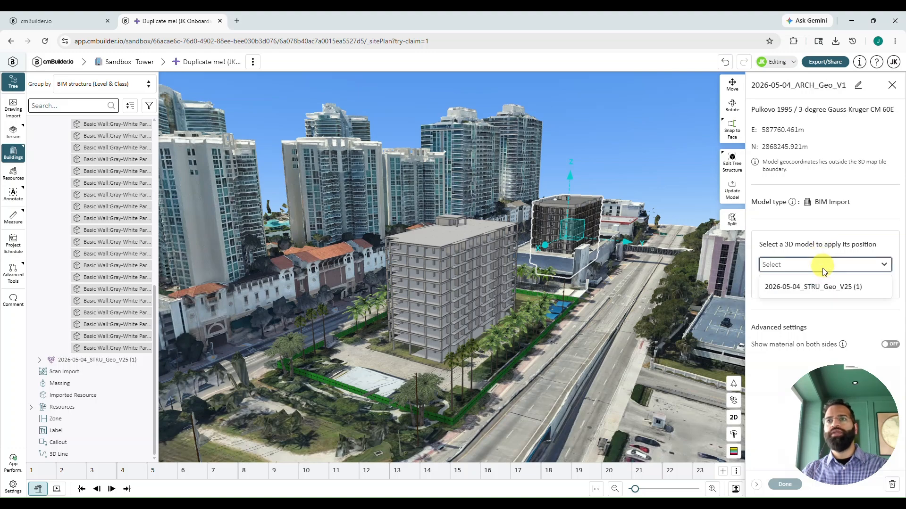
{"action": "left_click", "coordinate": [811, 286]}
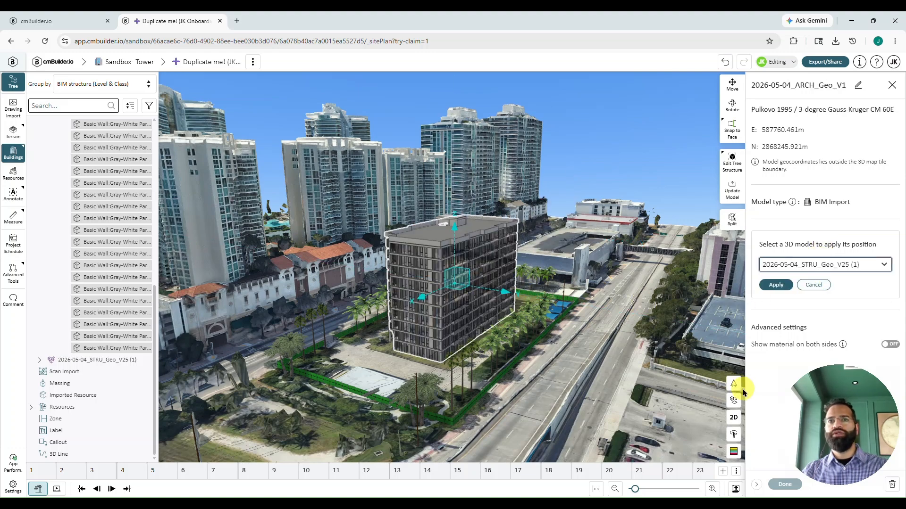
{"action": "left_click", "coordinate": [776, 284]}
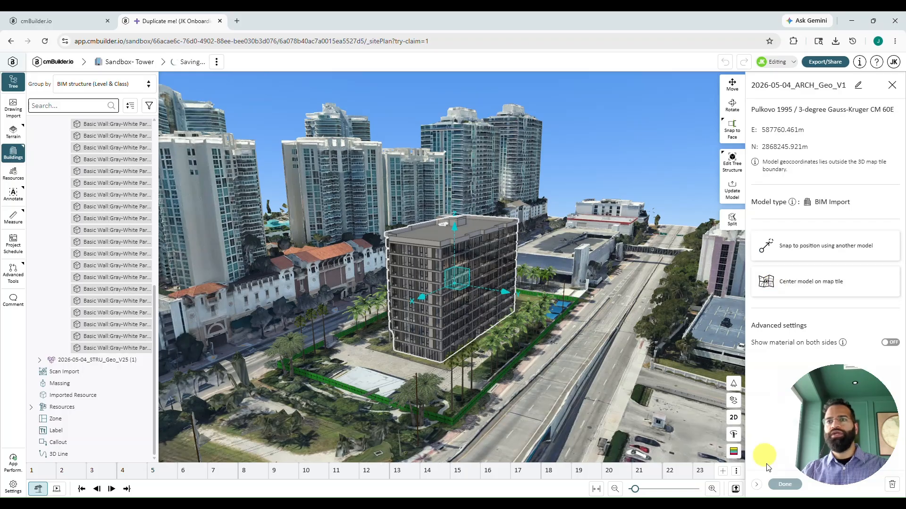
{"action": "left_click", "coordinate": [782, 485]}
Collapse the whole model tree, expand BIM Import and temporarily hide the 2026-05-04_STRU_Geo_V25 (1) model.
{"action": "scroll", "coordinate": [584, 325], "scroll_direction": "up", "scroll_amount": 3}
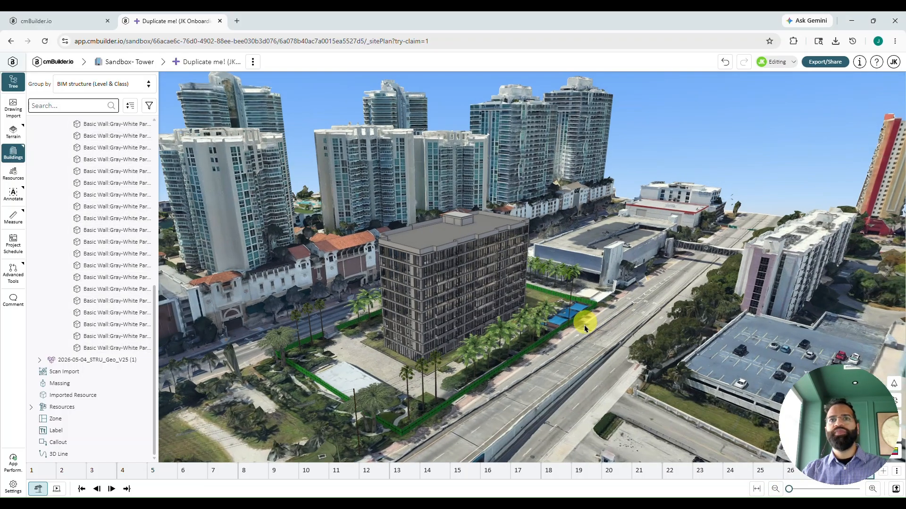
{"action": "left_click_drag", "start_coordinate": [584, 326], "coordinate": [601, 405]}
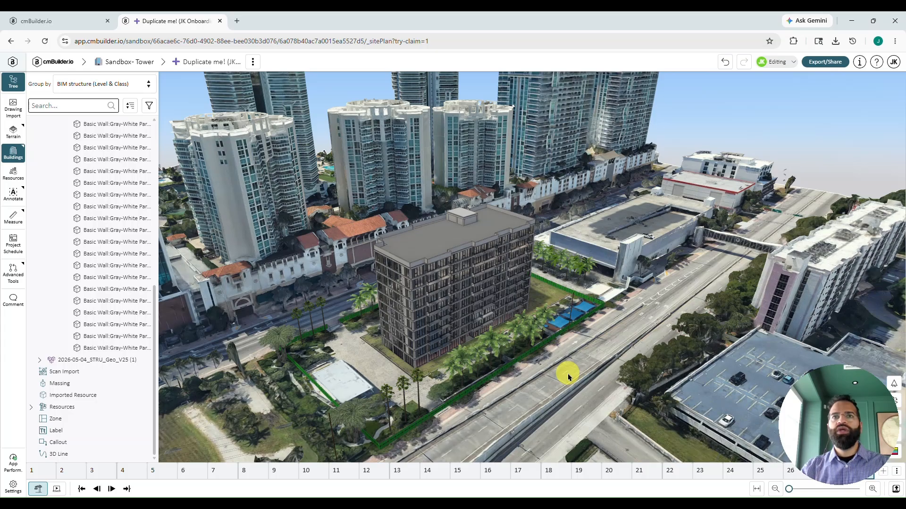
{"action": "left_click_drag", "start_coordinate": [568, 371], "coordinate": [584, 360]}
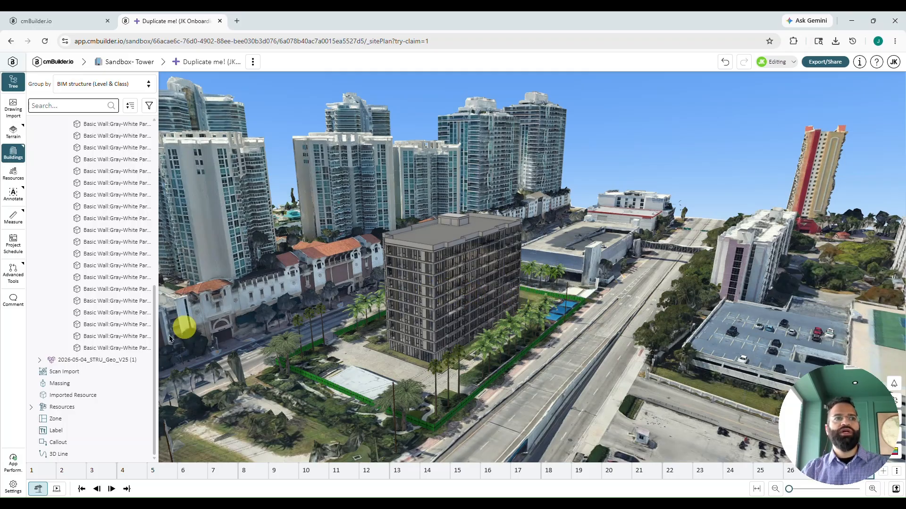
{"action": "left_click", "coordinate": [130, 105]}
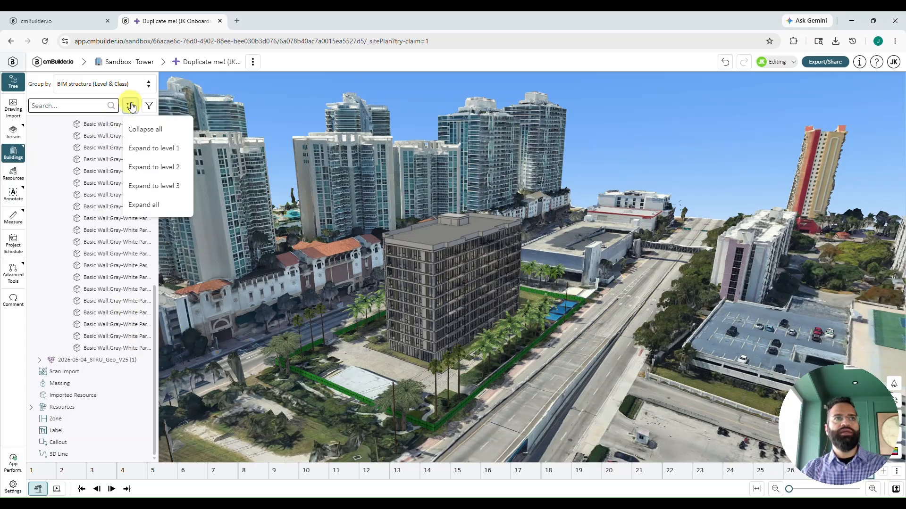
{"action": "left_click", "coordinate": [142, 130]}
{"action": "left_click", "coordinate": [359, 95]}
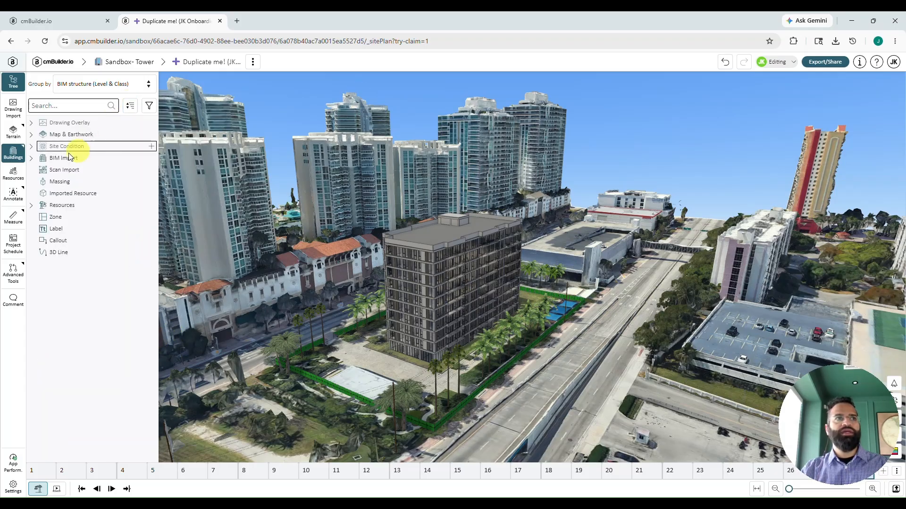
{"action": "left_click", "coordinate": [32, 159]}
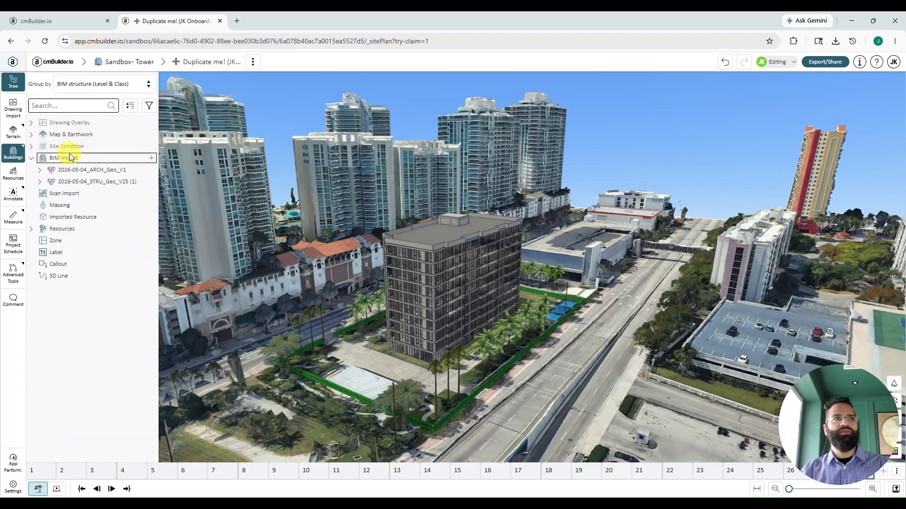
{"action": "left_click", "coordinate": [91, 182]}
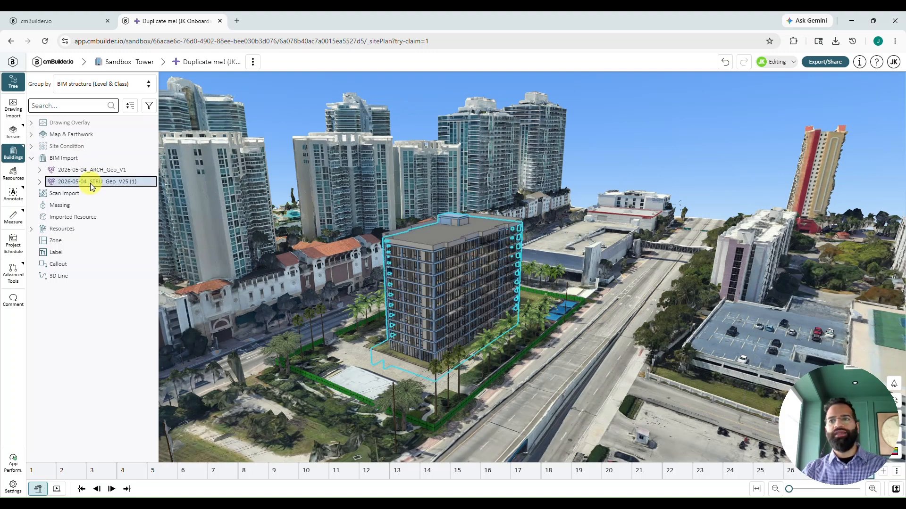
{"action": "key", "text": "h"}
{"action": "left_click", "coordinate": [271, 112]}
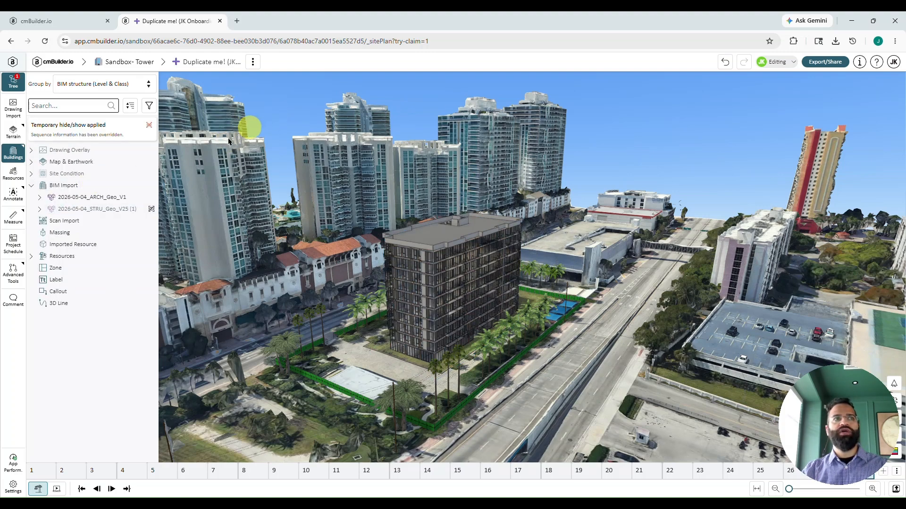
Expand the 2026-05-04_ARCH_Geo_V1 model into its levels and turn on the colouring of elements by milestone status.
{"action": "left_click", "coordinate": [40, 201]}
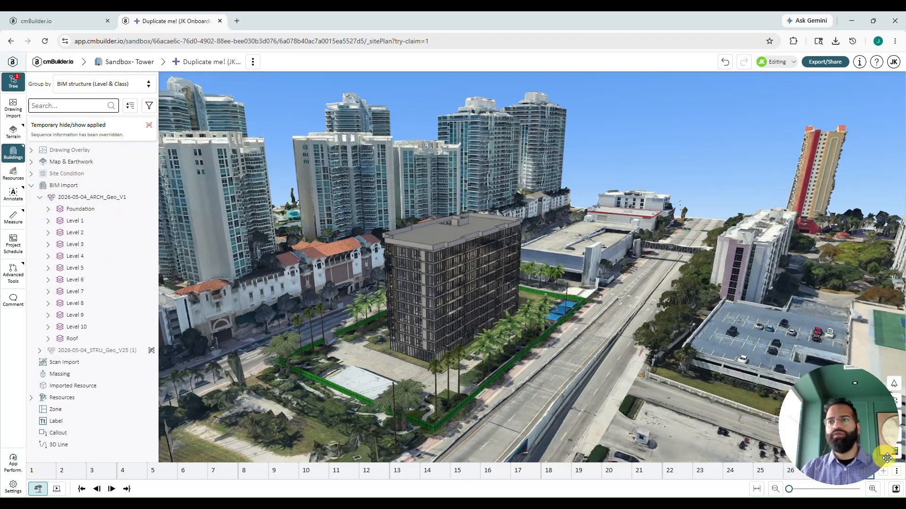
{"action": "left_click_drag", "start_coordinate": [861, 443], "coordinate": [63, 442]}
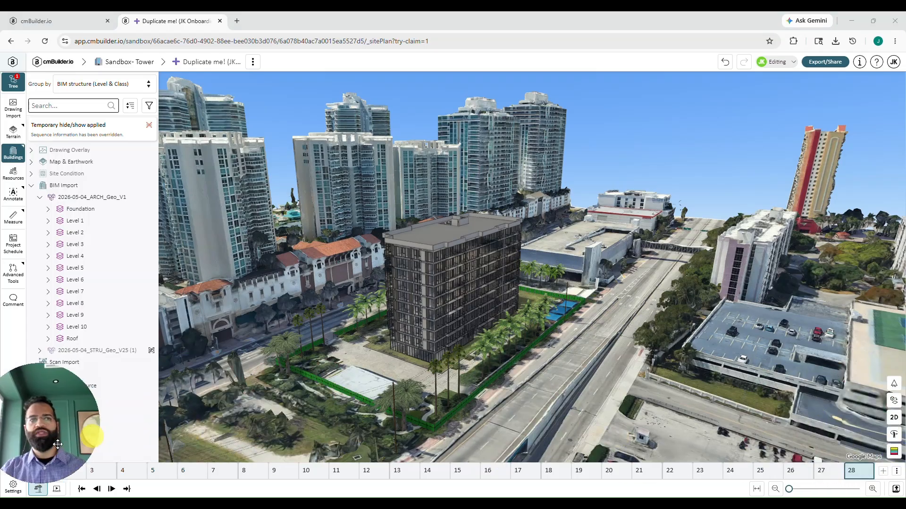
{"action": "left_click", "coordinate": [893, 451]}
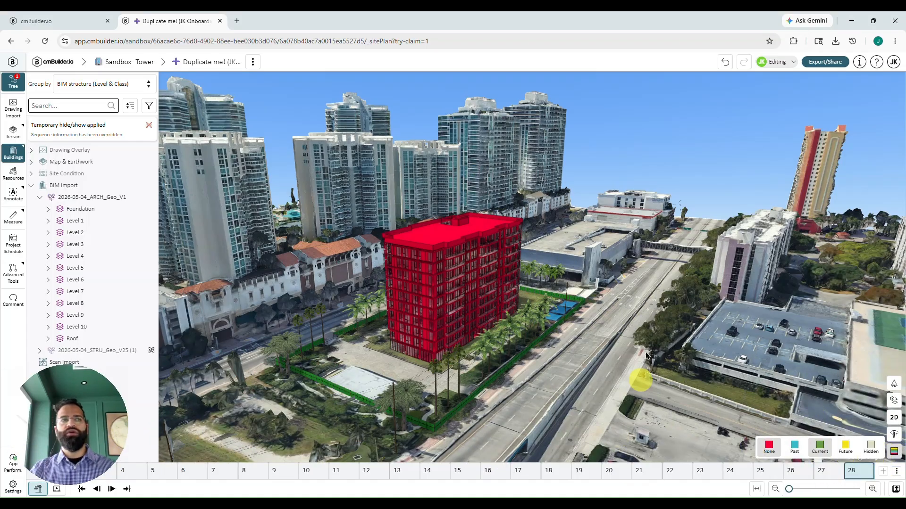
Make the architectural model's Foundation and Level 1 begin from milestone 20, Envelope - Level 1.
{"action": "left_click", "coordinate": [609, 473]}
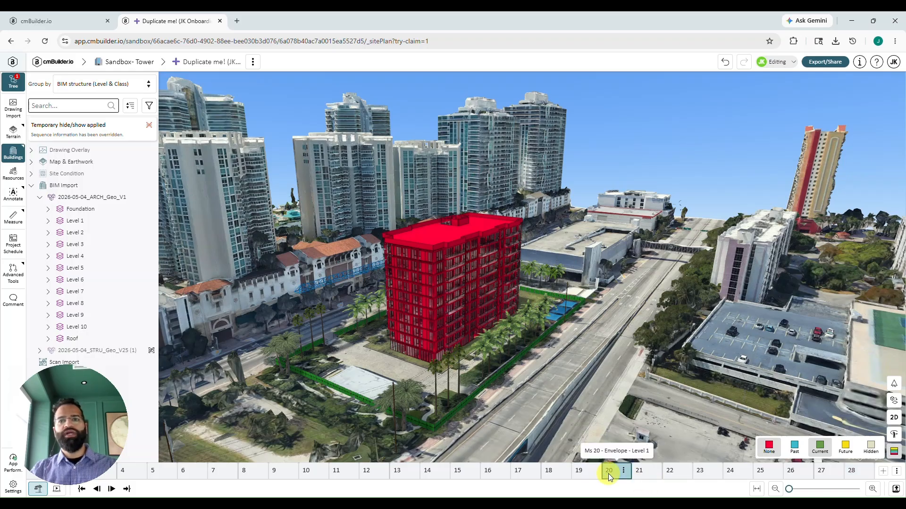
{"action": "left_click", "coordinate": [71, 208]}
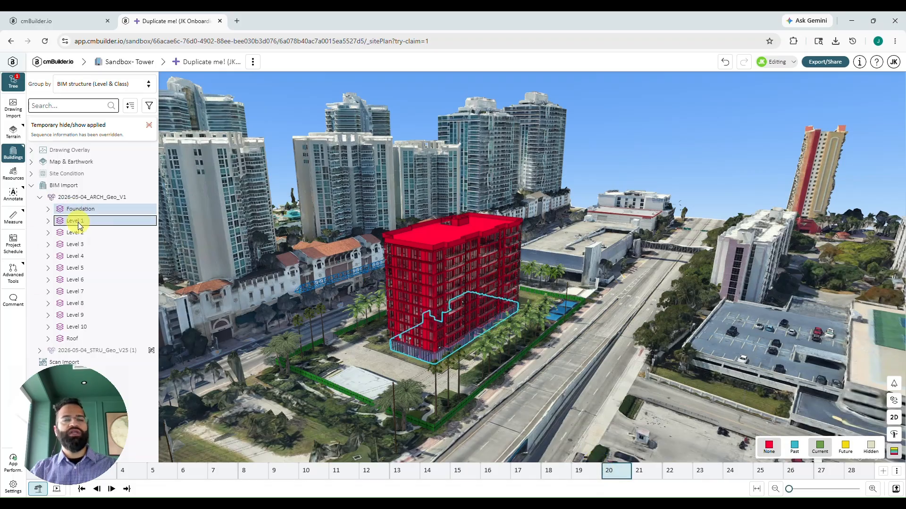
{"action": "right_click", "coordinate": [79, 226]}
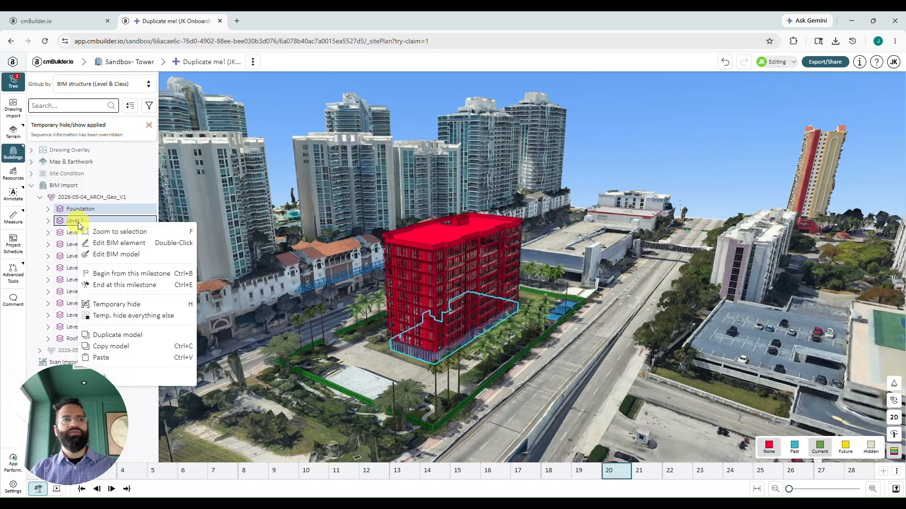
{"action": "left_click", "coordinate": [104, 274]}
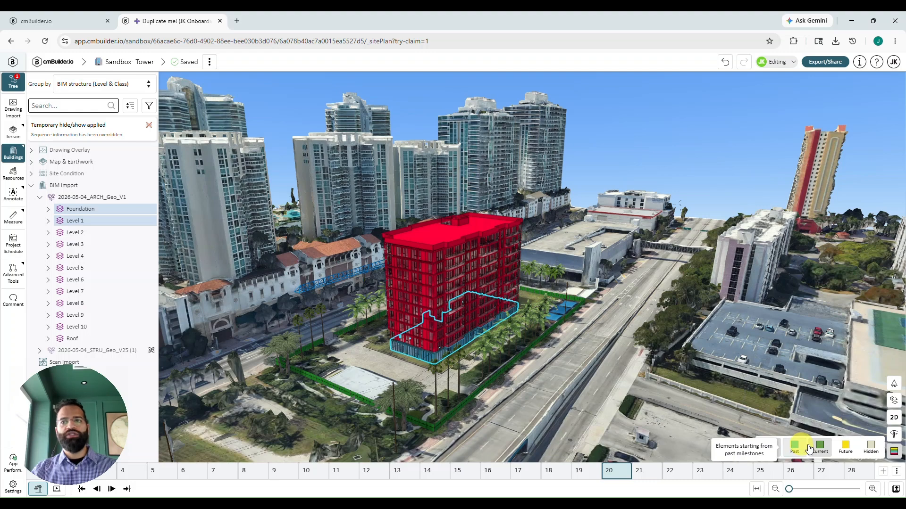
Make Level 2 begin from milestone 21, Envelope - Level 2, and Level 3 from milestone 22, Envelope - Level 3.
{"action": "left_click", "coordinate": [640, 471]}
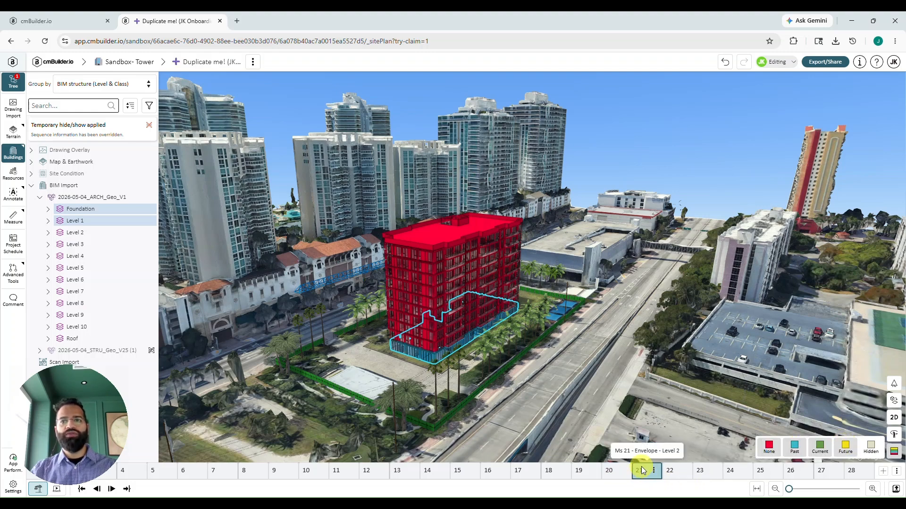
{"action": "left_click", "coordinate": [99, 233]}
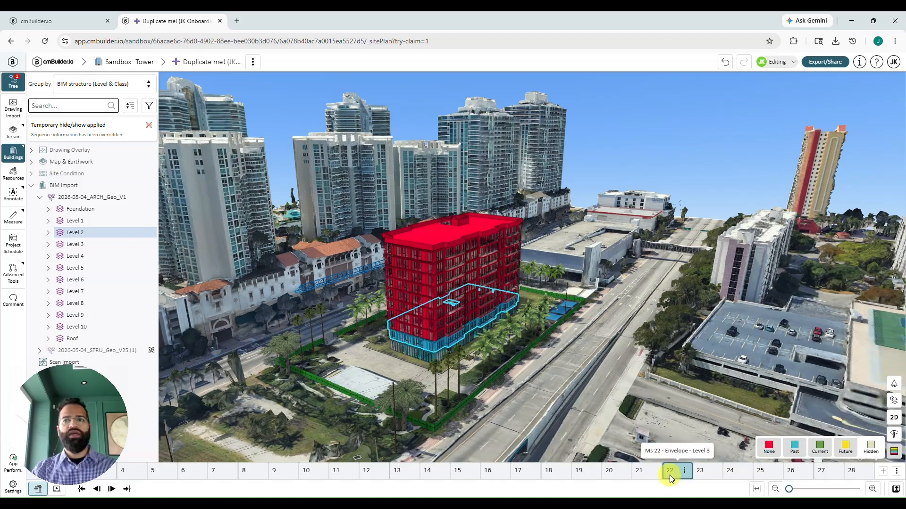
{"action": "left_click", "coordinate": [83, 244]}
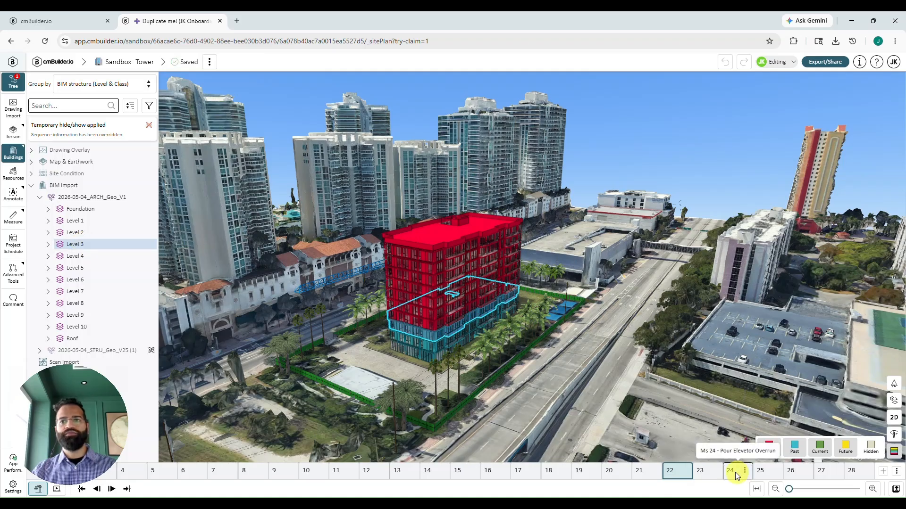
Make Levels 4, 5 and 6 of the architectural model begin from milestone 25, Envelope - Level 6.
{"action": "left_click", "coordinate": [764, 473]}
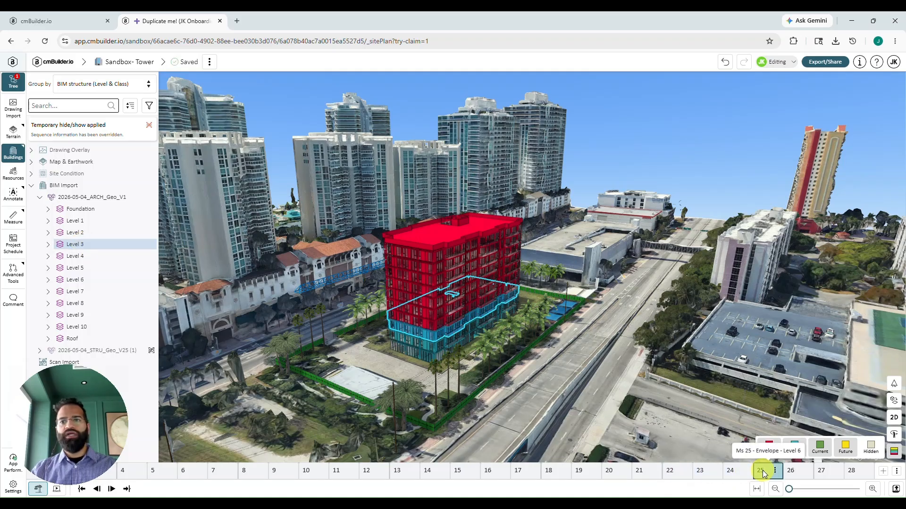
{"action": "left_click", "coordinate": [89, 253]}
{"action": "left_click", "coordinate": [96, 267], "text": "ctrl"}
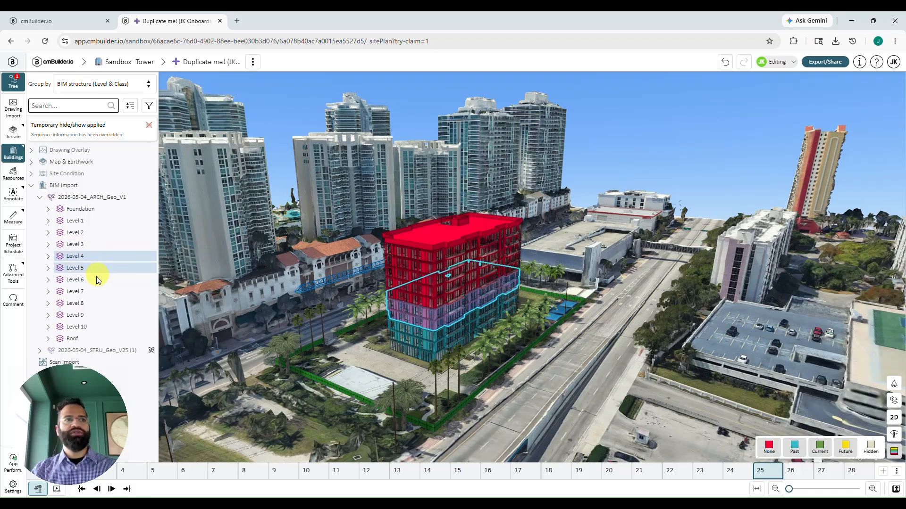
{"action": "left_click", "coordinate": [97, 280], "text": "ctrl"}
{"action": "right_click", "coordinate": [96, 281]}
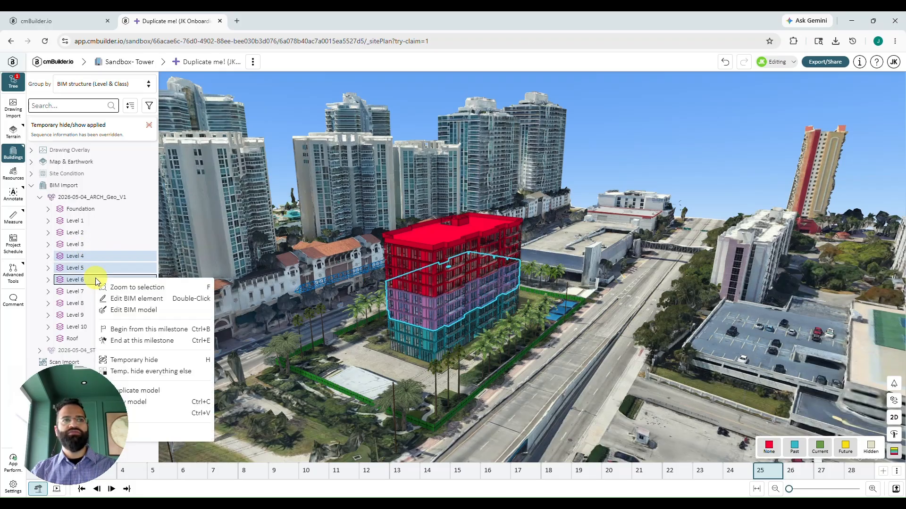
{"action": "left_click", "coordinate": [142, 329]}
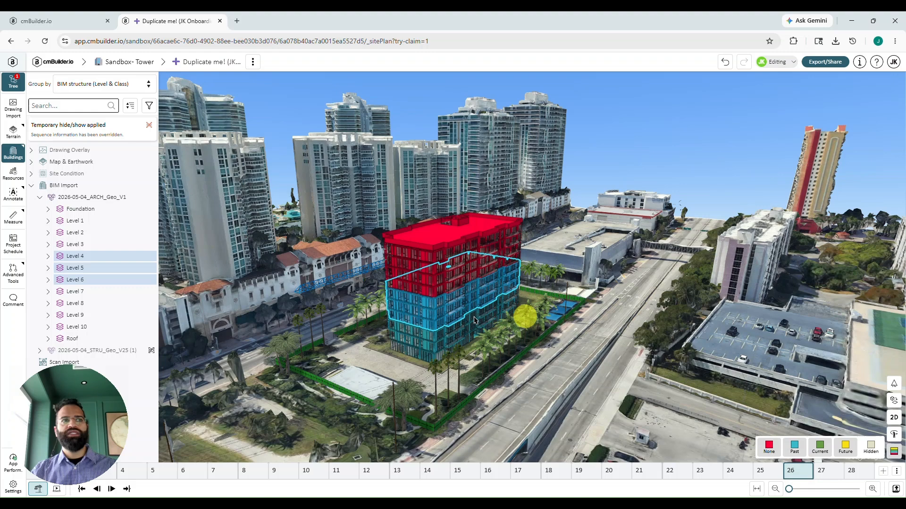
Make Levels 7 through 10 and the Roof begin from milestone 26, then clear the selection.
{"action": "left_click", "coordinate": [92, 293]}
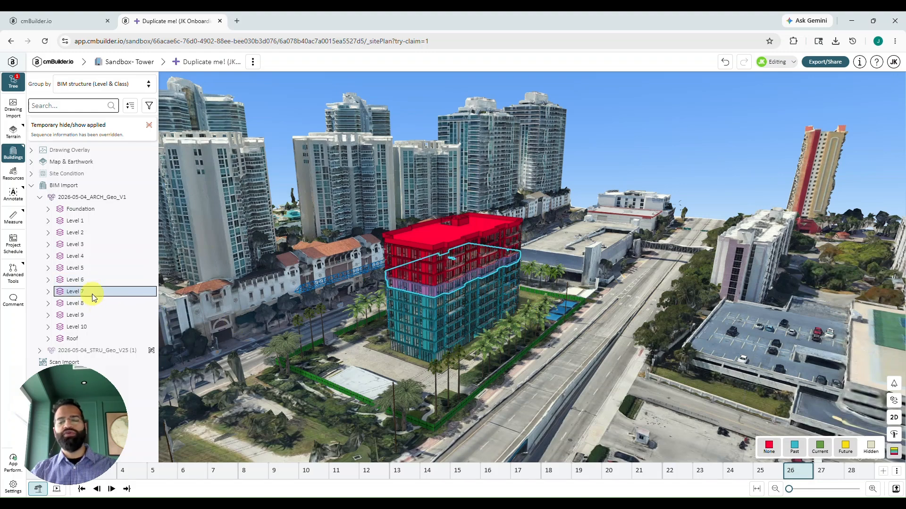
{"action": "left_click", "coordinate": [101, 340], "text": "shift"}
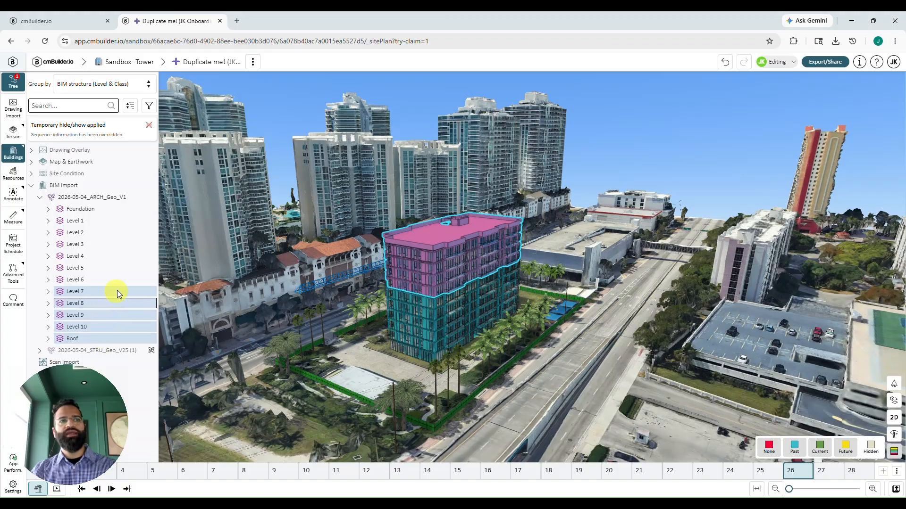
{"action": "right_click", "coordinate": [109, 338]}
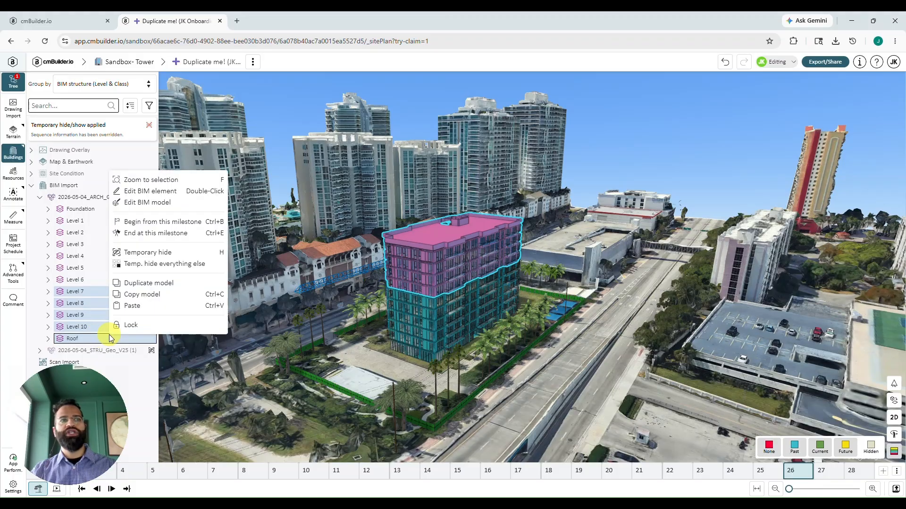
{"action": "left_click", "coordinate": [160, 227]}
{"action": "left_click", "coordinate": [651, 154]}
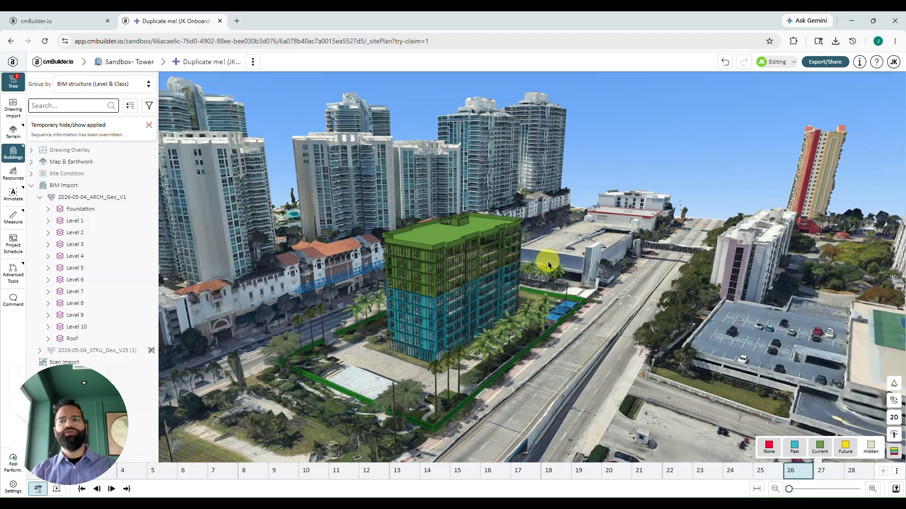
Play the envelope sequence from milestone 20 through 28 and turn off the milestone status colouring of the building.
{"action": "left_click", "coordinate": [609, 471]}
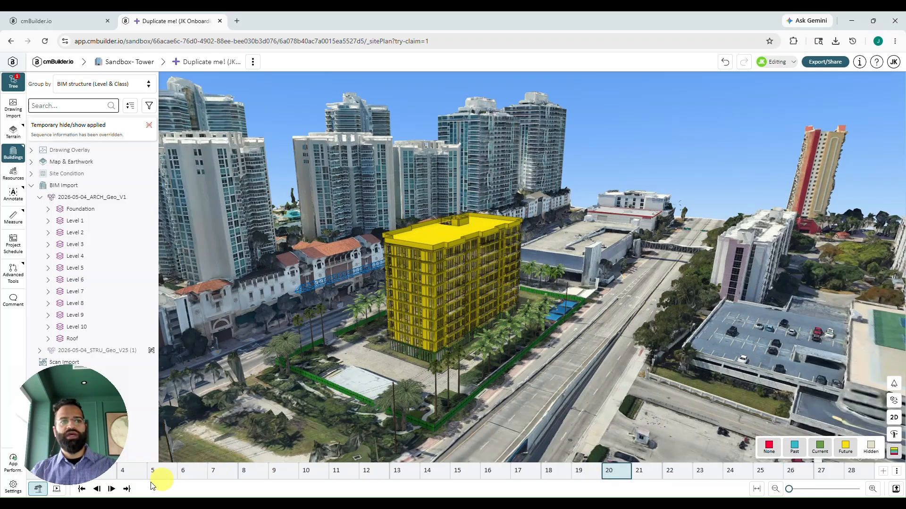
{"action": "left_click", "coordinate": [116, 490]}
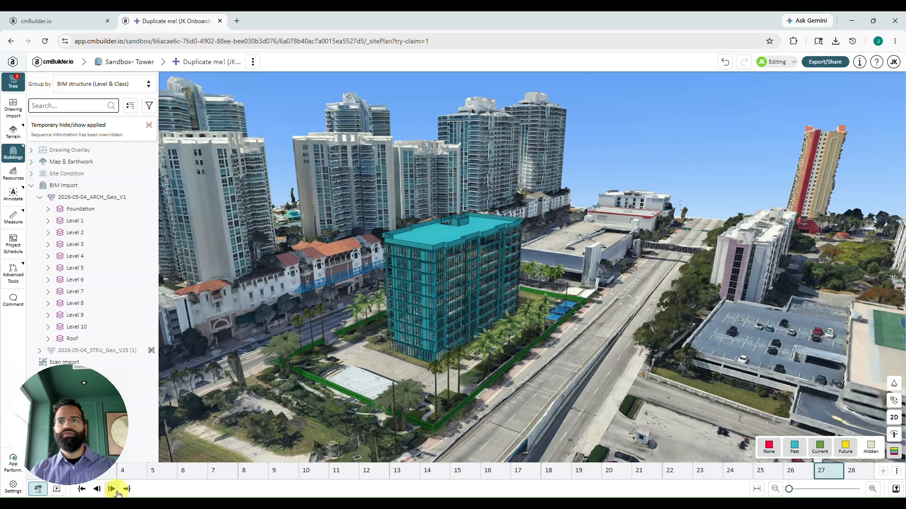
{"action": "left_click", "coordinate": [895, 451]}
{"action": "left_click", "coordinate": [895, 454]}
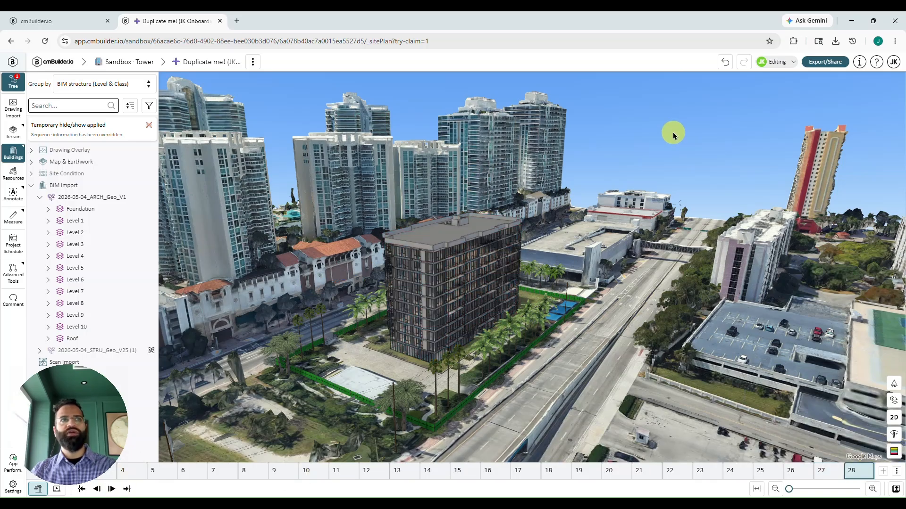
Clear the temporary hide/show override and collapse the BIM Import group in the scenario tree.
{"action": "left_click", "coordinate": [148, 127]}
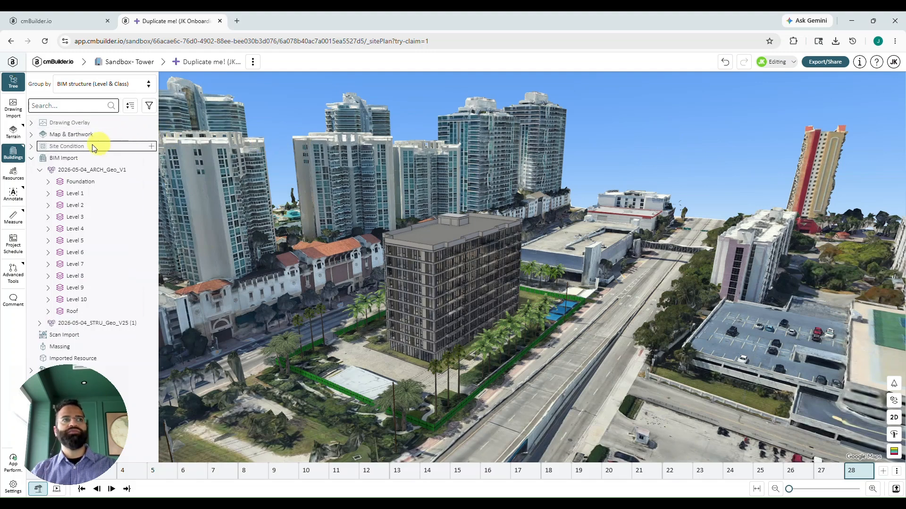
{"action": "left_click", "coordinate": [33, 158]}
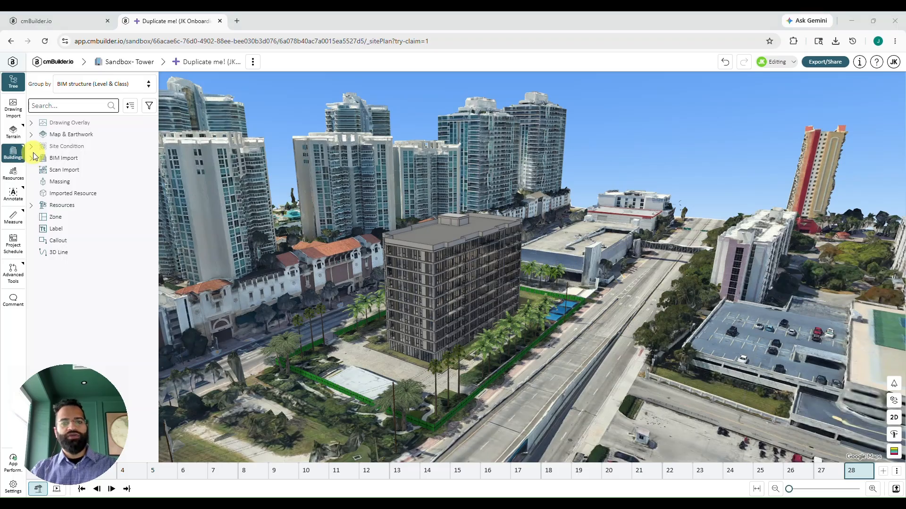
Switch to the Excel onboarding agenda, go through topics 2.13 to 2.15 up to Planning the Excavation, and return to cmBuilder.
{"action": "key", "text": "alt+Tab"}
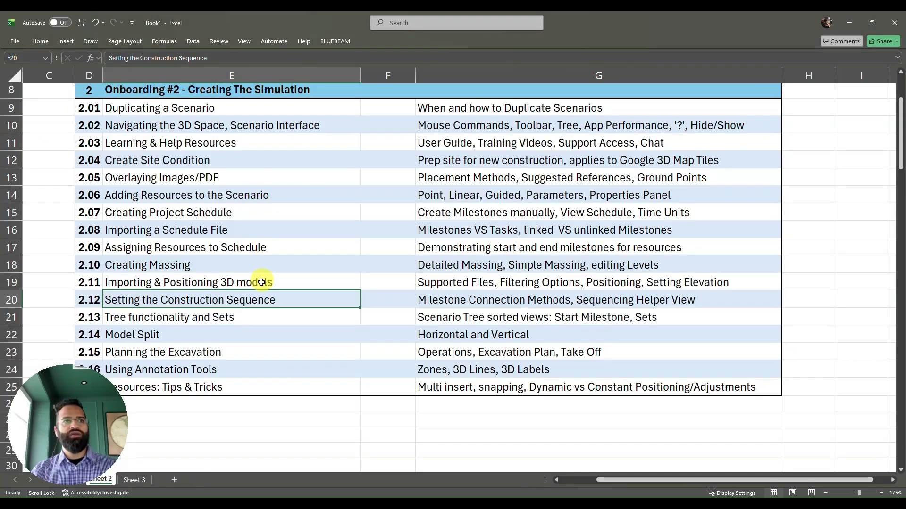
{"action": "left_click", "coordinate": [239, 316]}
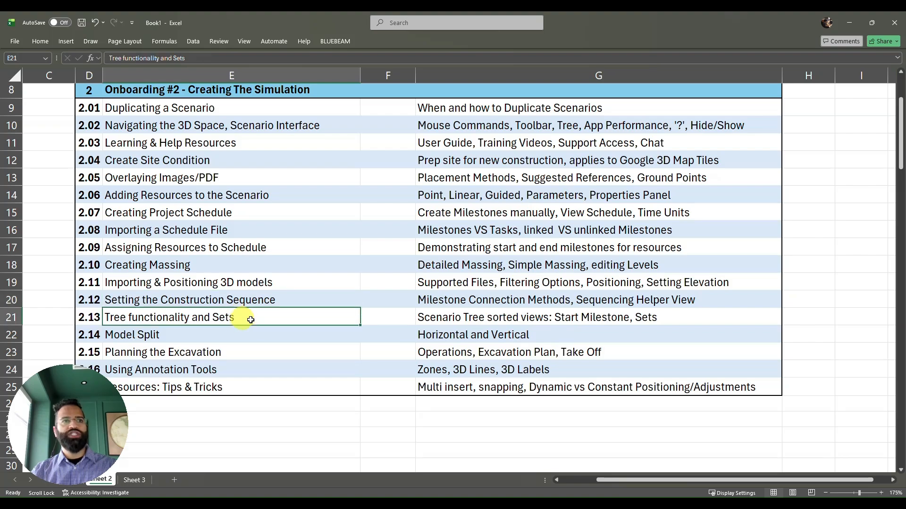
{"action": "left_click", "coordinate": [268, 333]}
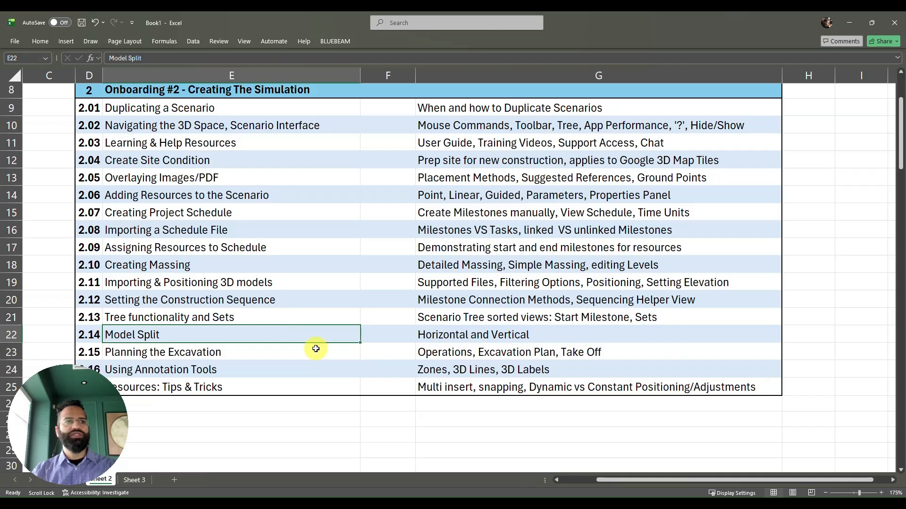
{"action": "left_click", "coordinate": [245, 356]}
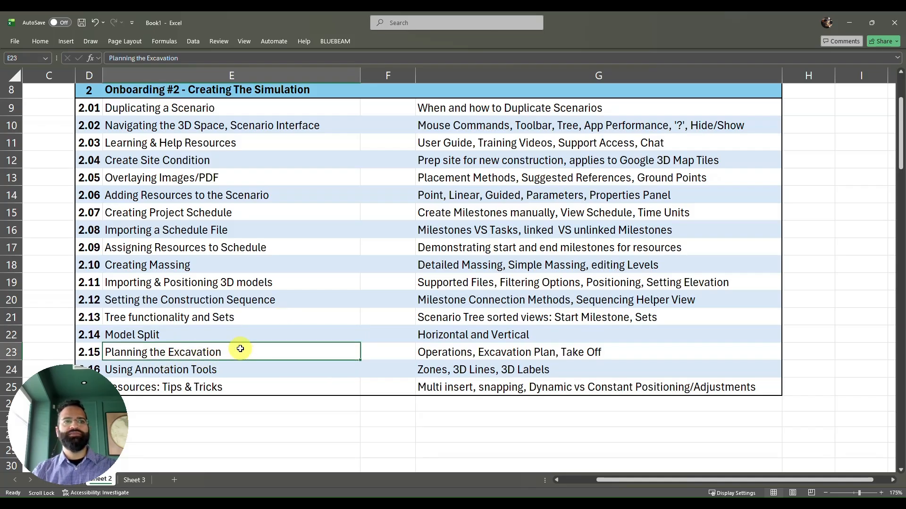
{"action": "key", "text": "alt+Tab"}
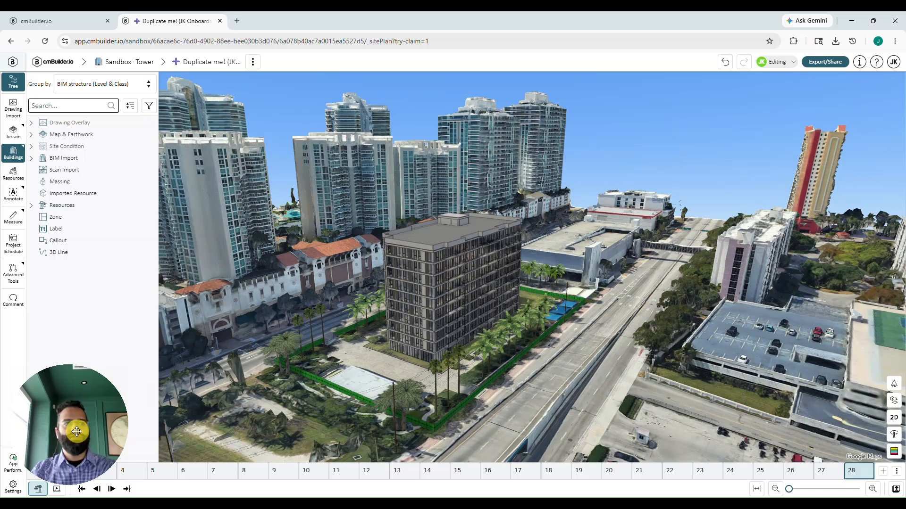
Go back to milestone 3 and start a new Cut from the earthwork tools.
{"action": "left_click", "coordinate": [81, 490]}
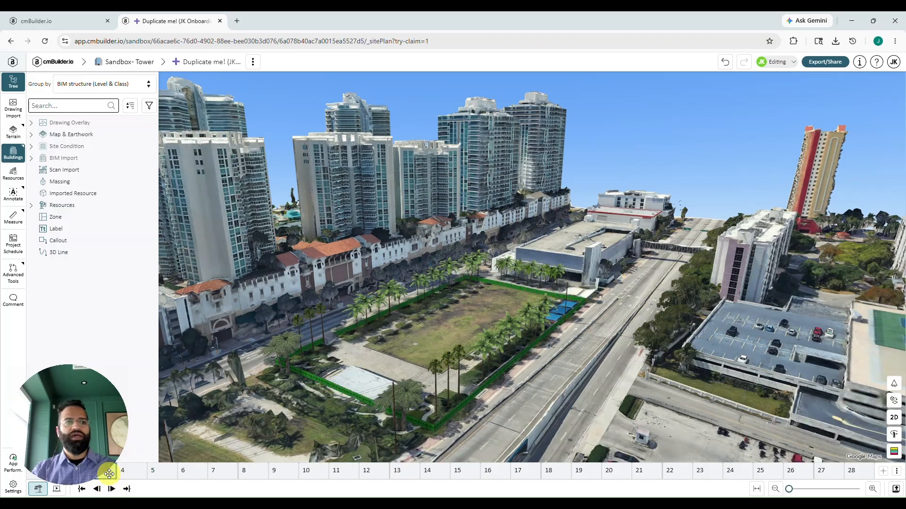
{"action": "left_click_drag", "start_coordinate": [86, 430], "coordinate": [899, 416]}
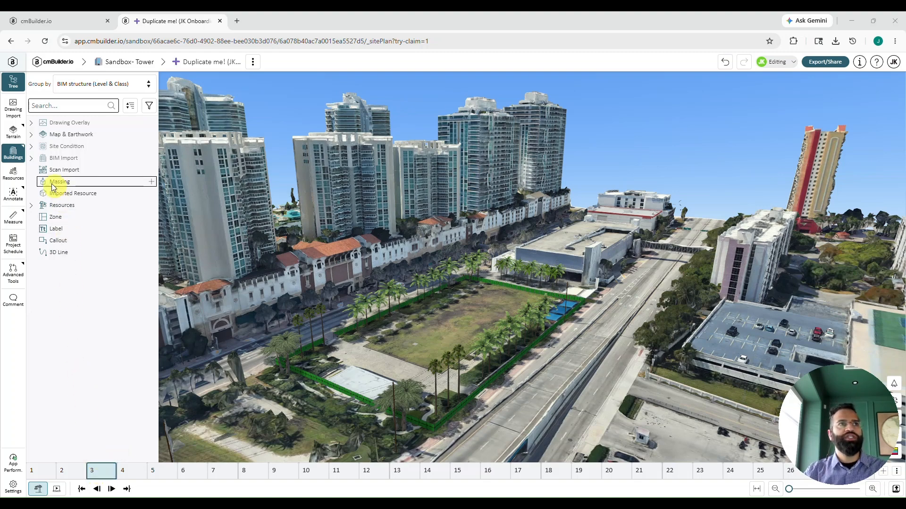
{"action": "left_click", "coordinate": [13, 134]}
{"action": "left_click", "coordinate": [12, 134]}
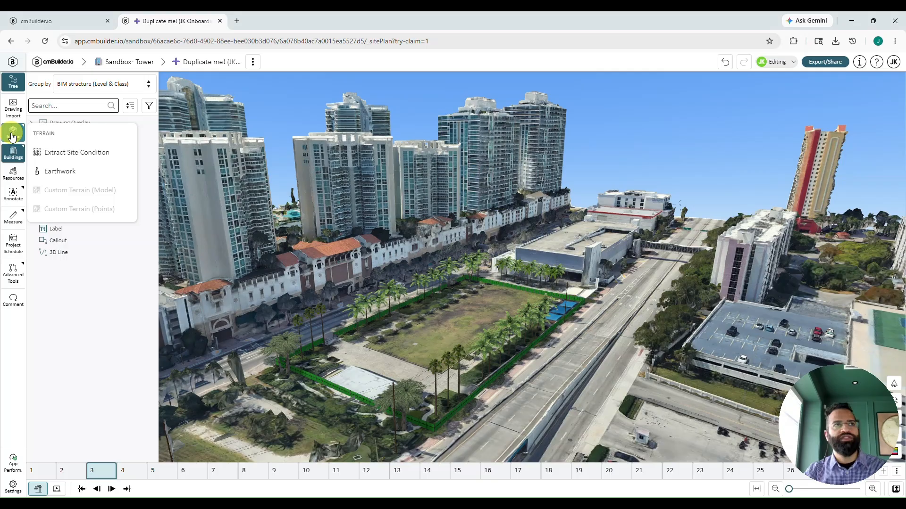
{"action": "mouse_move", "coordinate": [13, 133]}
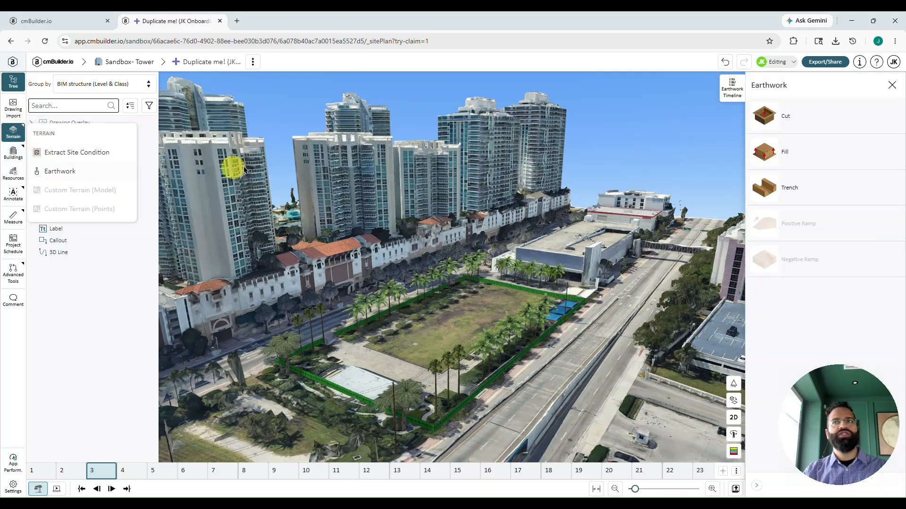
{"action": "left_click", "coordinate": [790, 115]}
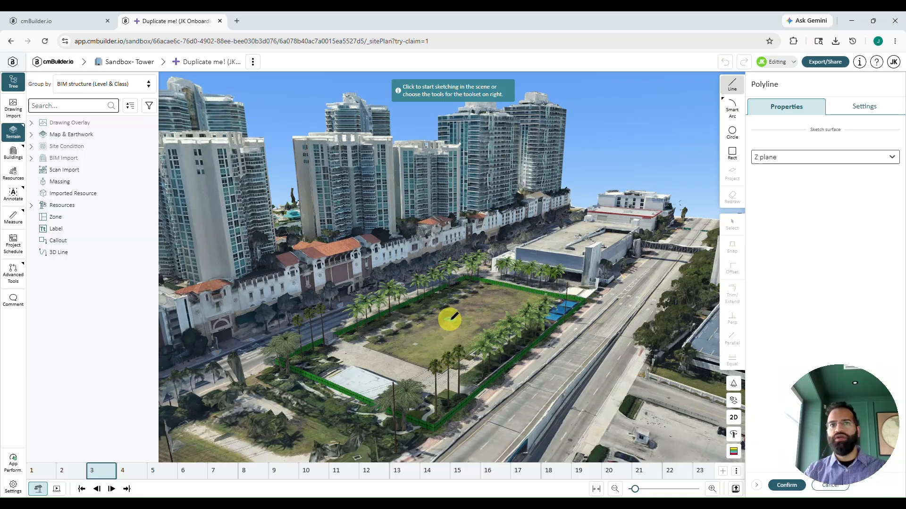
In an aligned 2D plan view, set the sketch's Z plane at 0.85 m and project the site boundary onto it.
{"action": "left_click", "coordinate": [733, 419]}
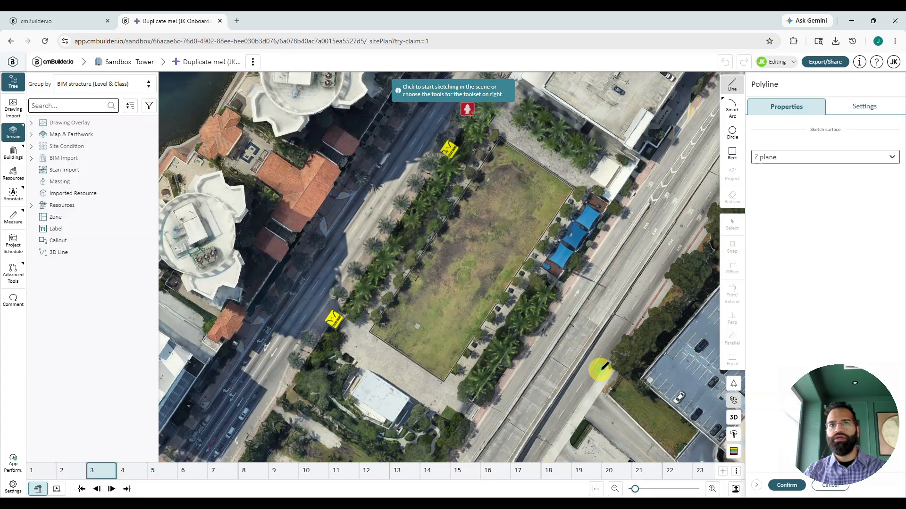
{"action": "left_click", "coordinate": [733, 390]}
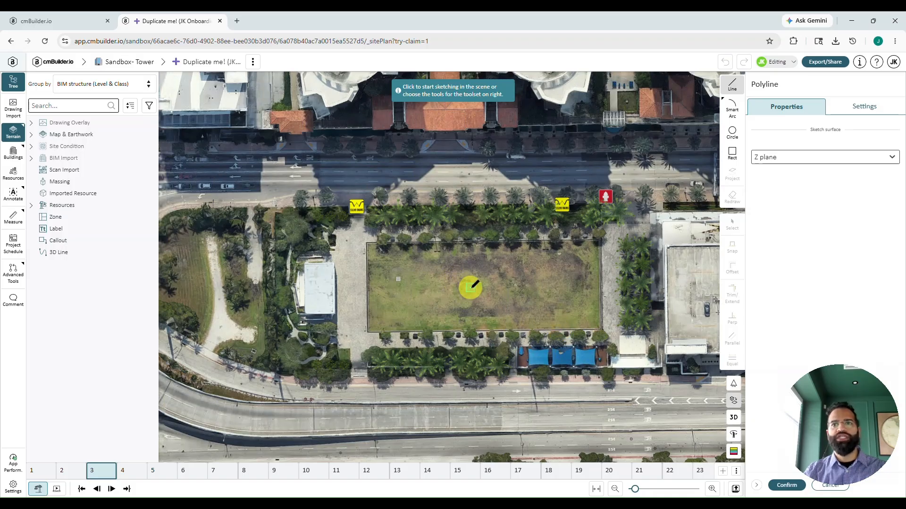
{"action": "scroll", "coordinate": [471, 286], "scroll_direction": "up", "scroll_amount": 3}
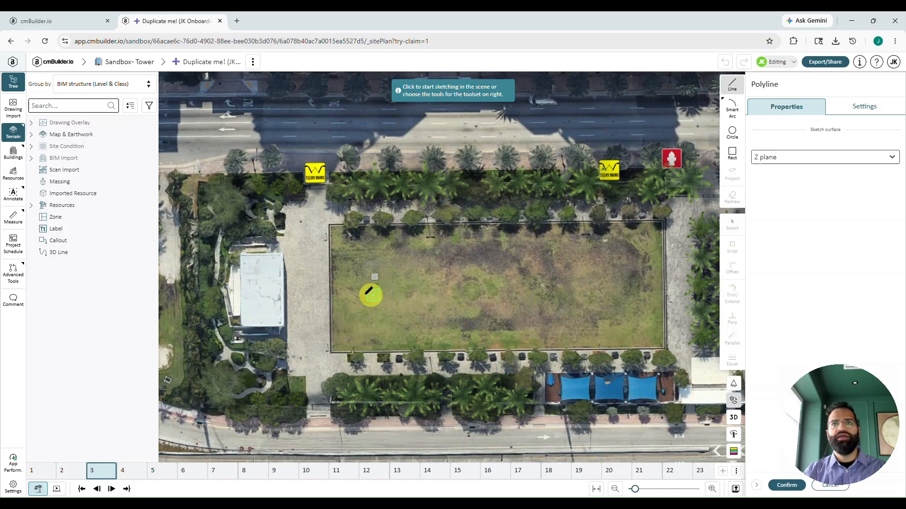
{"action": "right_click_drag", "start_coordinate": [314, 288], "coordinate": [350, 291]}
{"action": "left_click", "coordinate": [344, 256]}
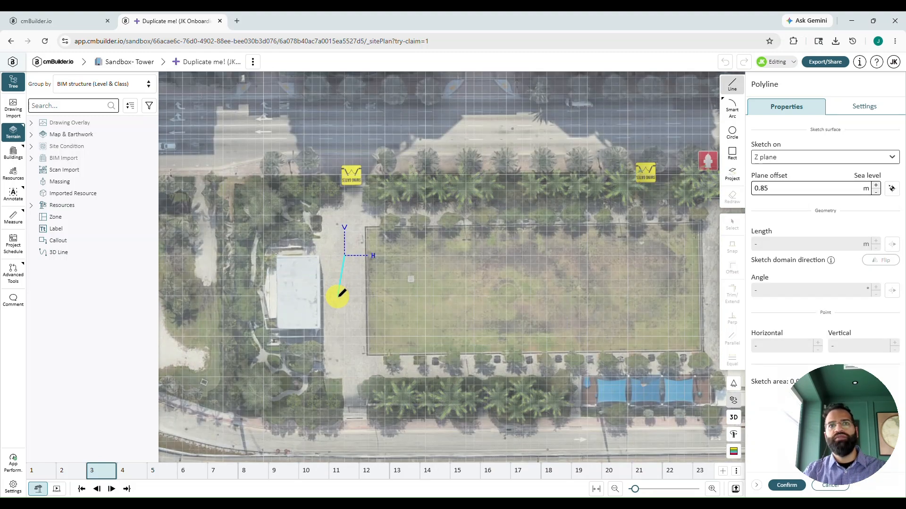
{"action": "left_click", "coordinate": [734, 179]}
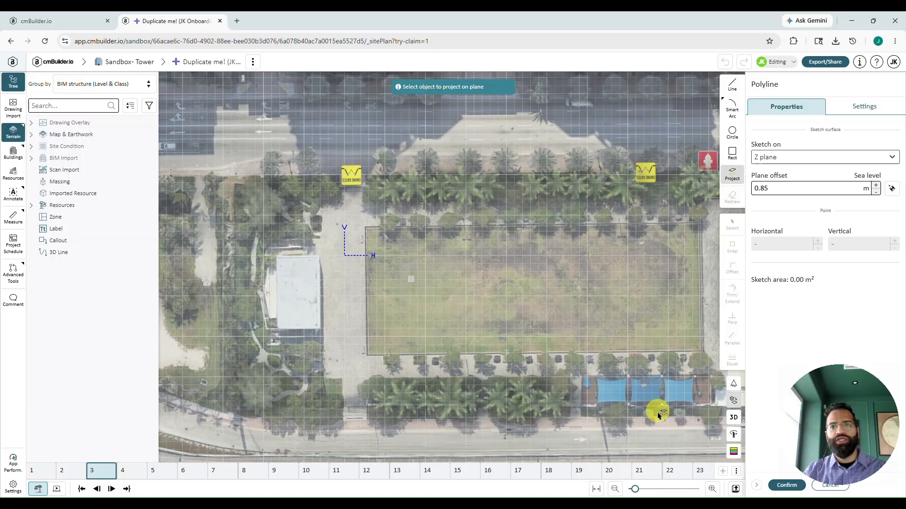
{"action": "left_click", "coordinate": [357, 419]}
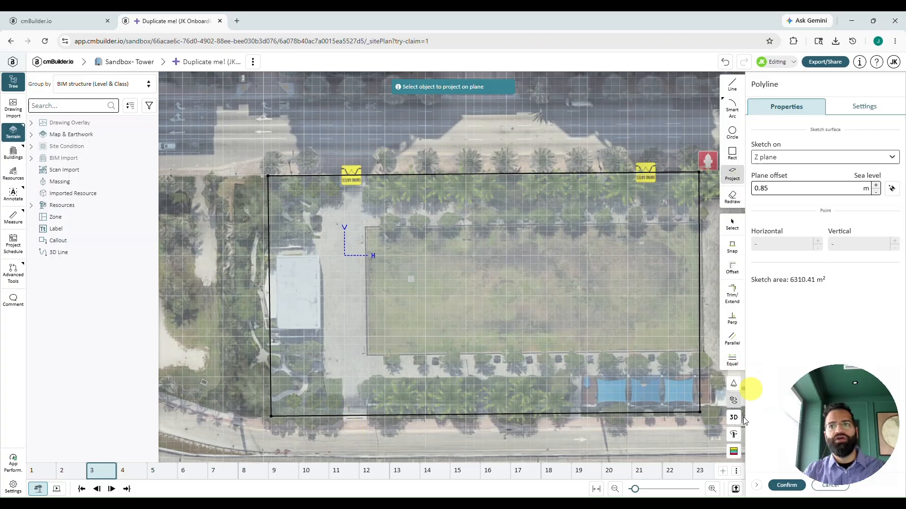
{"action": "left_click", "coordinate": [733, 360]}
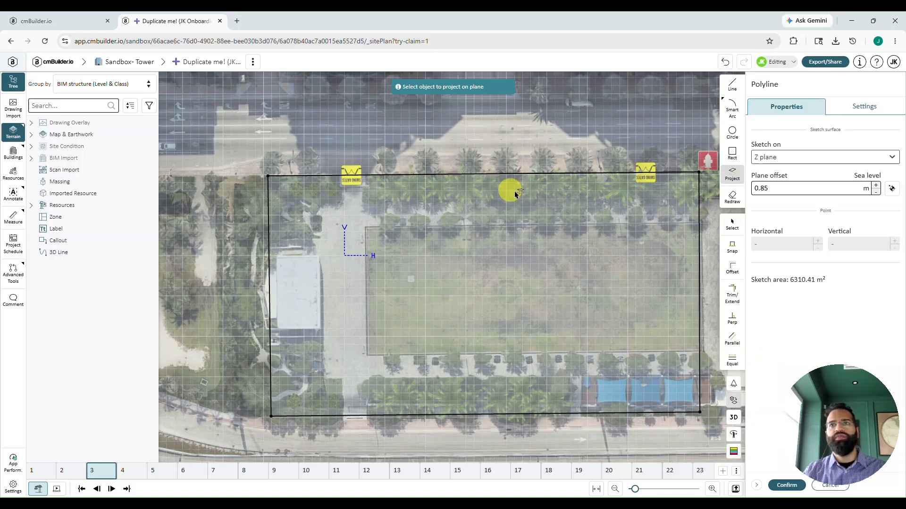
Pull all four edges of the projected outline inward, the upper street-side edge by about 3 m, and confirm the cut sketch.
{"action": "left_click", "coordinate": [732, 173]}
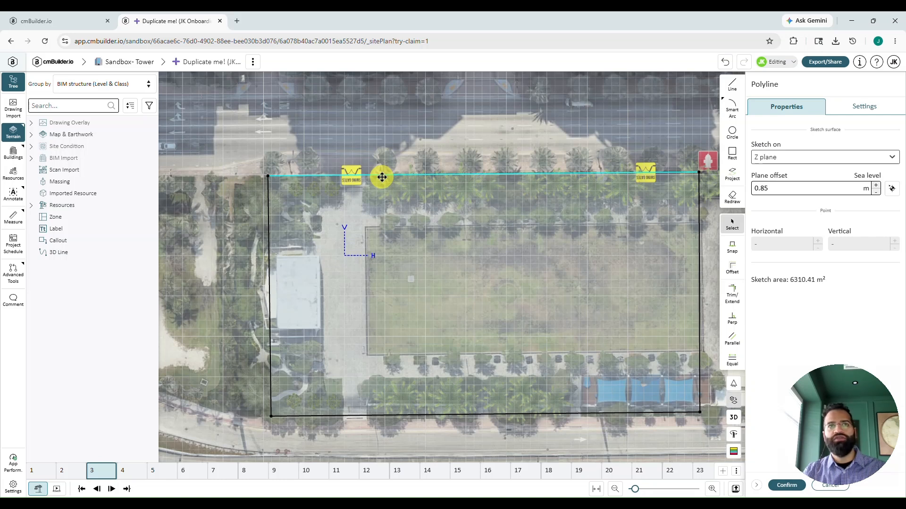
{"action": "left_click_drag", "start_coordinate": [382, 177], "coordinate": [381, 188]}
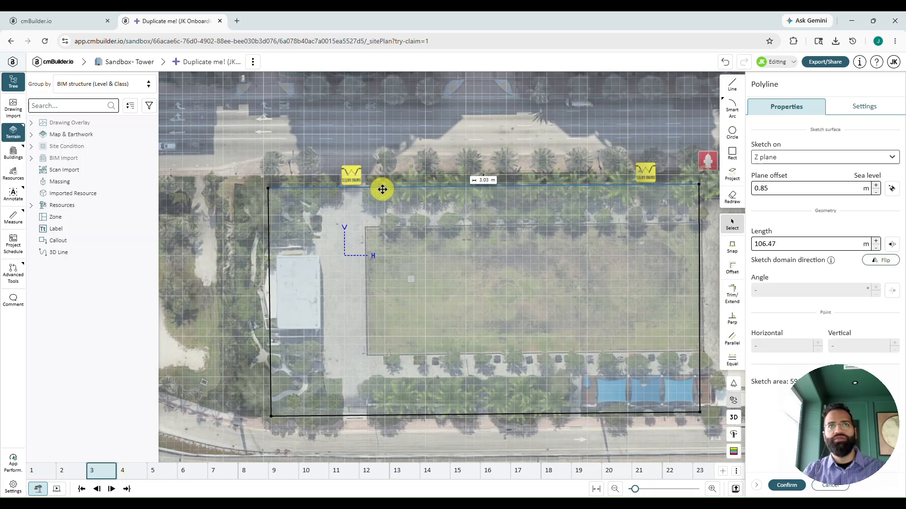
{"action": "left_click_drag", "start_coordinate": [269, 242], "coordinate": [281, 239]}
{"action": "left_click_drag", "start_coordinate": [321, 413], "coordinate": [326, 402]}
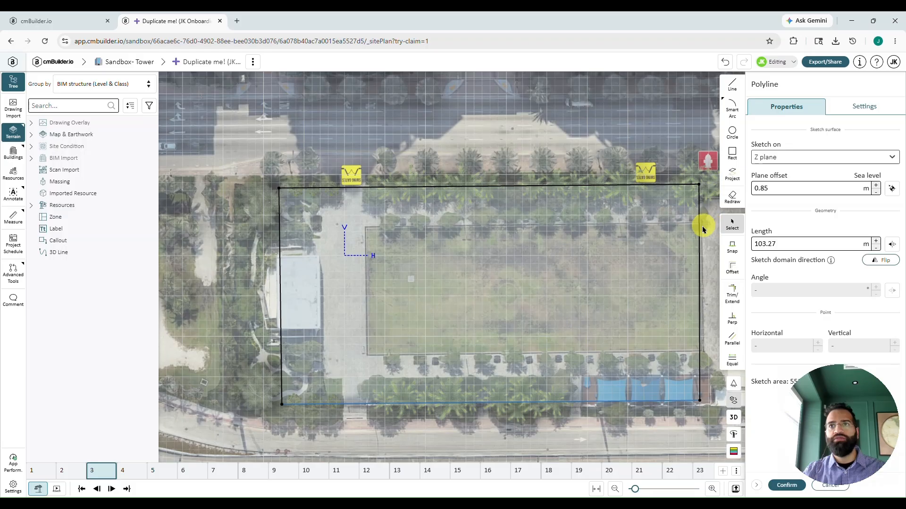
{"action": "left_click_drag", "start_coordinate": [700, 226], "coordinate": [693, 225]}
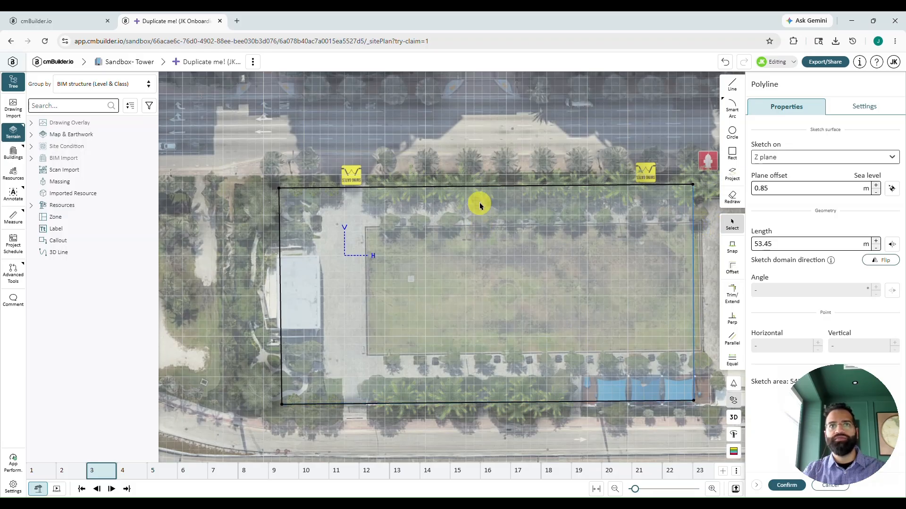
{"action": "left_click", "coordinate": [786, 486]}
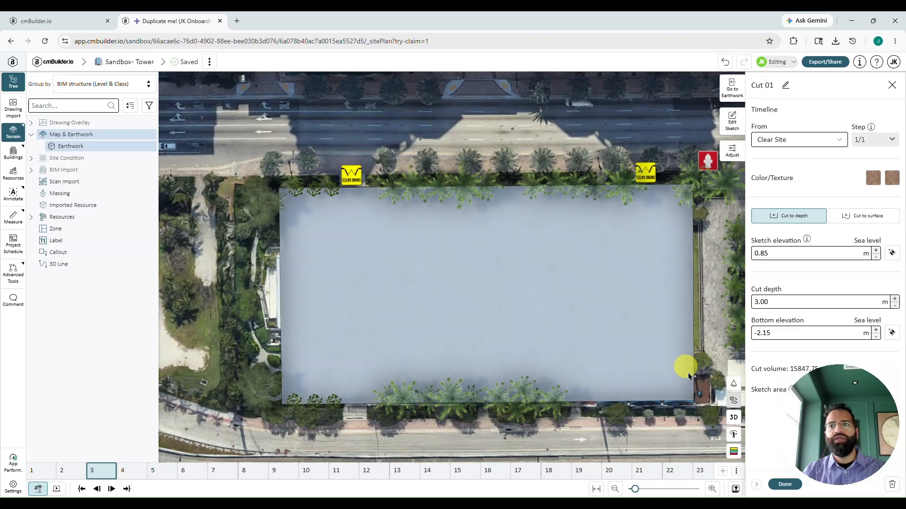
Return to a 3D view of the excavation and rename the cut as Clear Site Cut.
{"action": "left_click", "coordinate": [736, 433]}
{"action": "left_click_drag", "start_coordinate": [509, 379], "coordinate": [552, 337]}
{"action": "scroll", "coordinate": [552, 337], "scroll_direction": "up", "scroll_amount": 2}
{"action": "right_click_drag", "start_coordinate": [536, 336], "coordinate": [542, 299]}
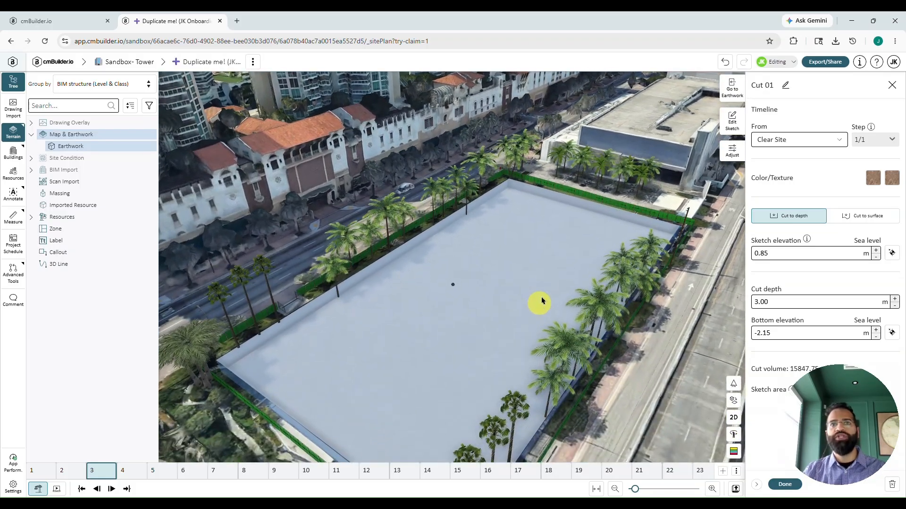
{"action": "left_click", "coordinate": [785, 85]}
{"action": "triple_click", "coordinate": [788, 88]}
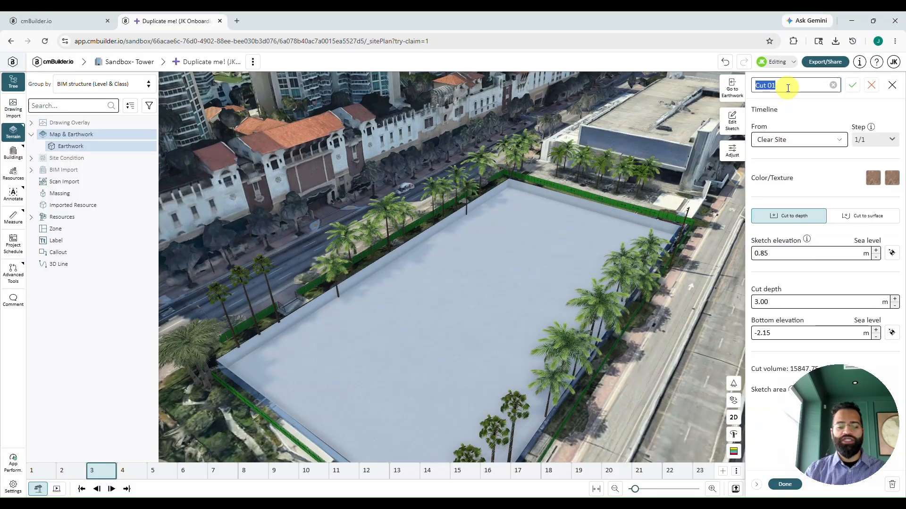
{"action": "type", "text": "Clear Site"}
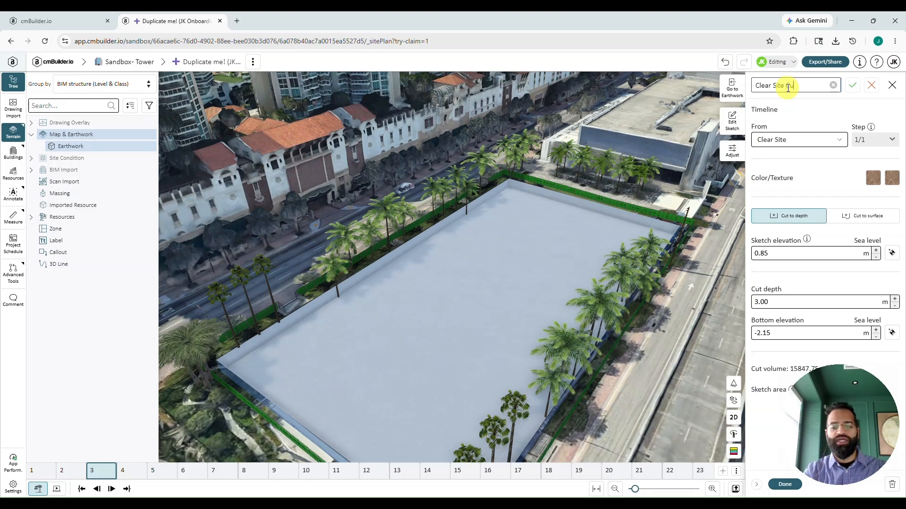
{"action": "left_click", "coordinate": [852, 85]}
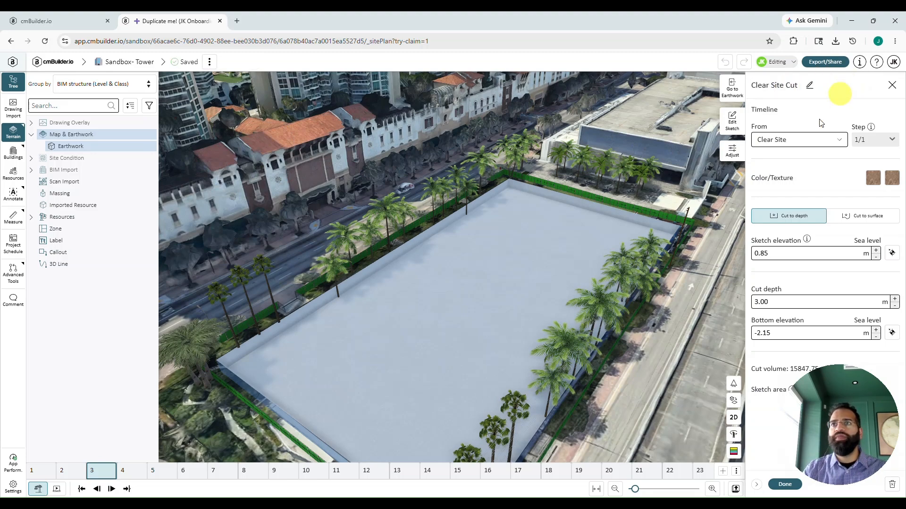
Look over the available colours and textures for the bottom of the clear-site cut.
{"action": "left_click", "coordinate": [870, 182]}
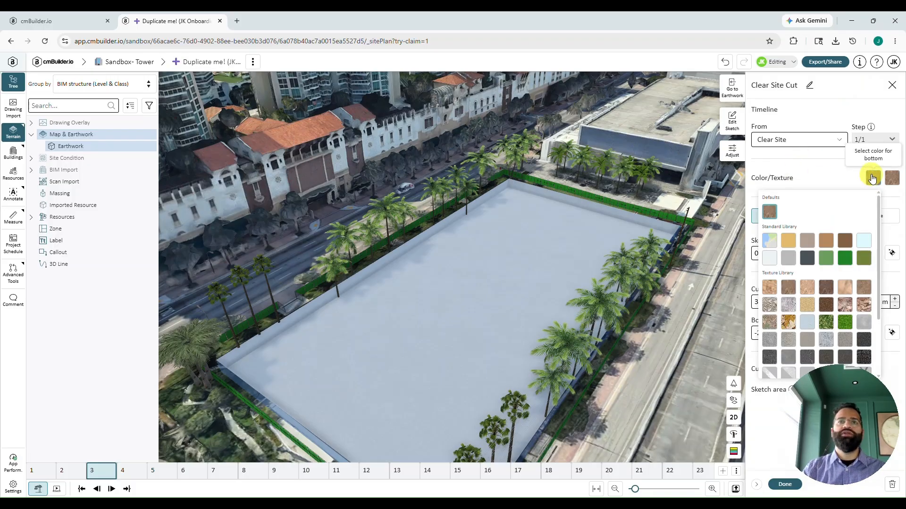
{"action": "left_click", "coordinate": [834, 175]}
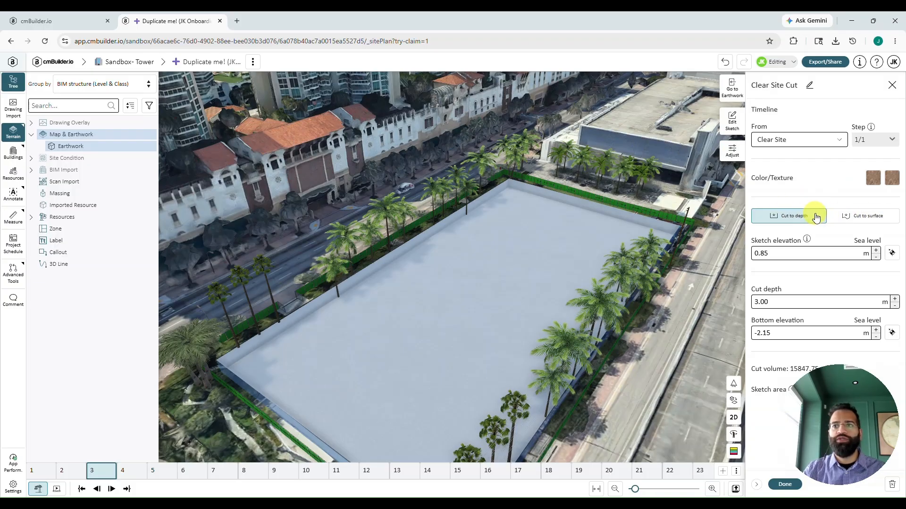
Switch the Clear Site Cut to cut to surface with a 0.15 m offset and finish the cut.
{"action": "left_click", "coordinate": [854, 220]}
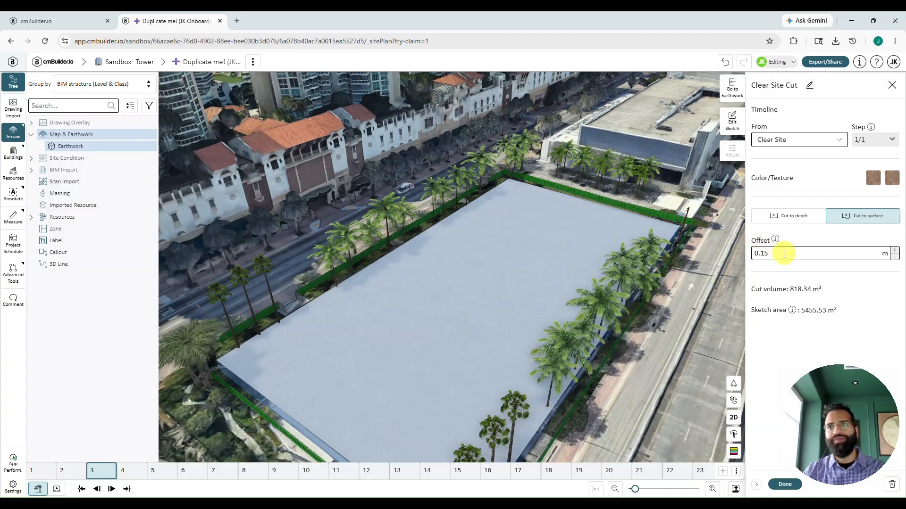
{"action": "left_click", "coordinate": [784, 254]}
{"action": "double_click", "coordinate": [786, 253]}
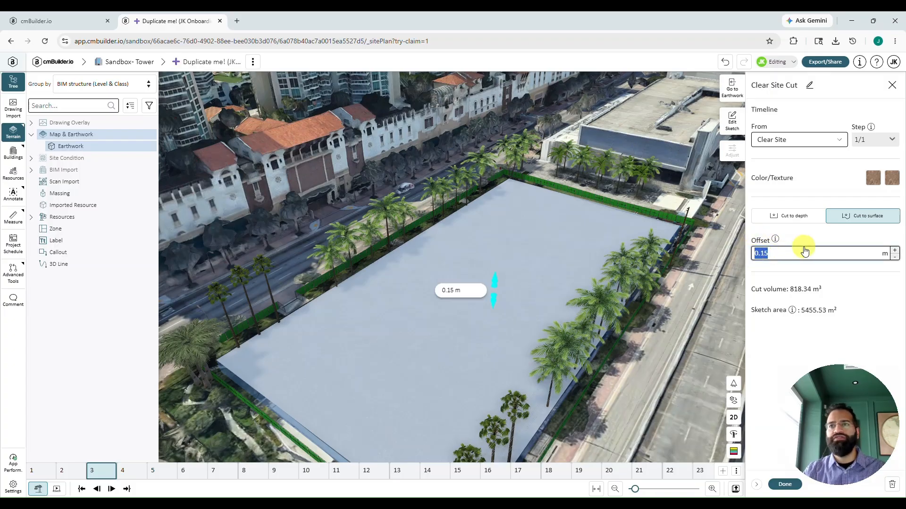
{"action": "left_click", "coordinate": [780, 484]}
{"action": "left_click", "coordinate": [785, 485]}
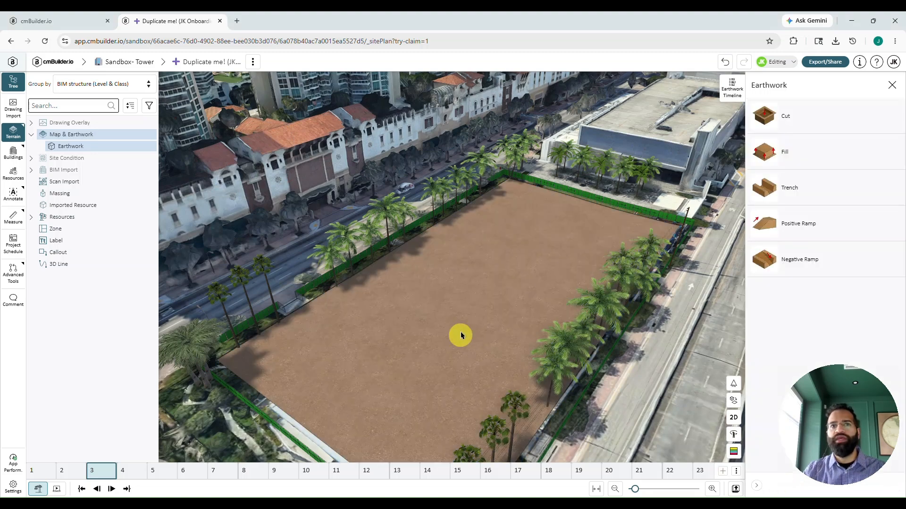
{"action": "scroll", "coordinate": [421, 327], "scroll_direction": "up", "scroll_amount": 3}
{"action": "left_click_drag", "start_coordinate": [471, 346], "coordinate": [476, 349]}
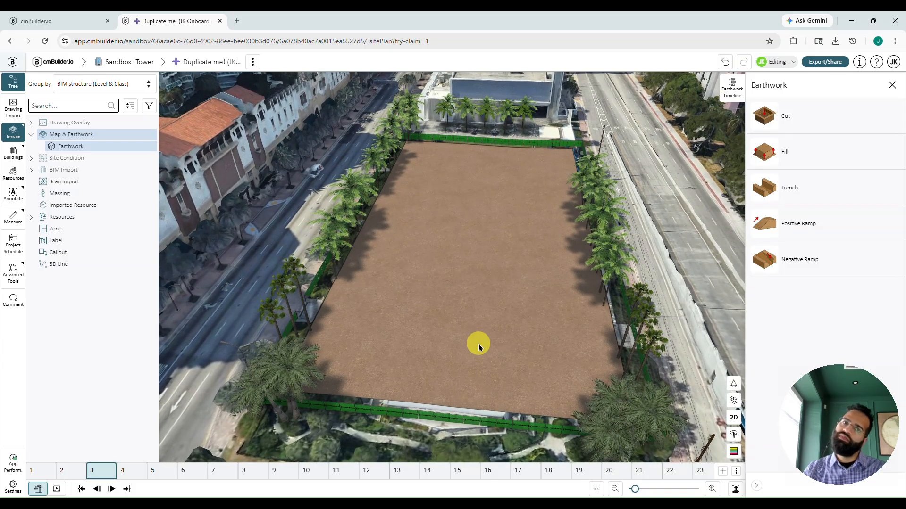
Start a new cut at milestone 5 on the cleared ground's Z plane and project the building's outline from milestone 14 onto it.
{"action": "left_click", "coordinate": [154, 470]}
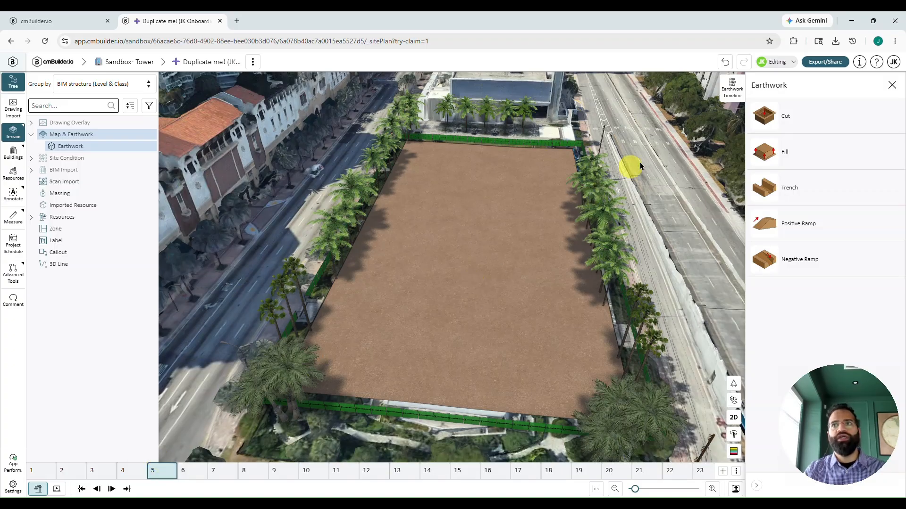
{"action": "left_click", "coordinate": [767, 108]}
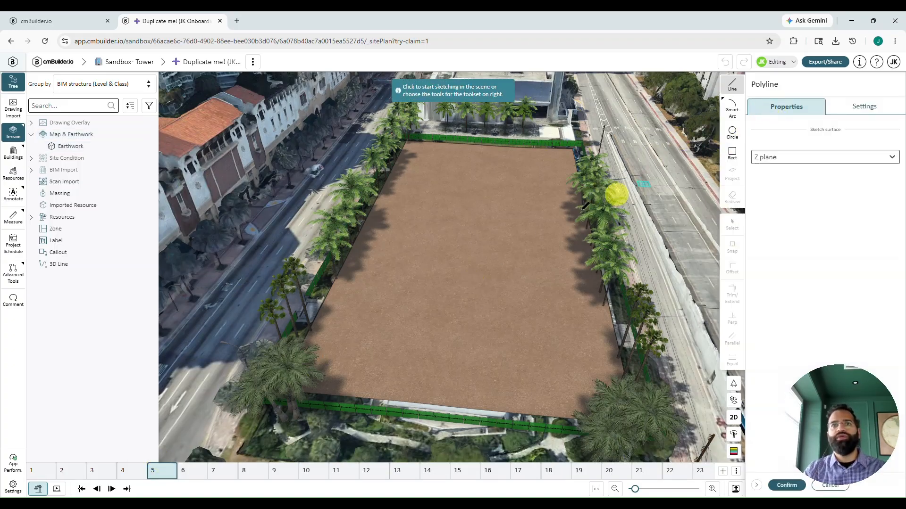
{"action": "left_click", "coordinate": [477, 241]}
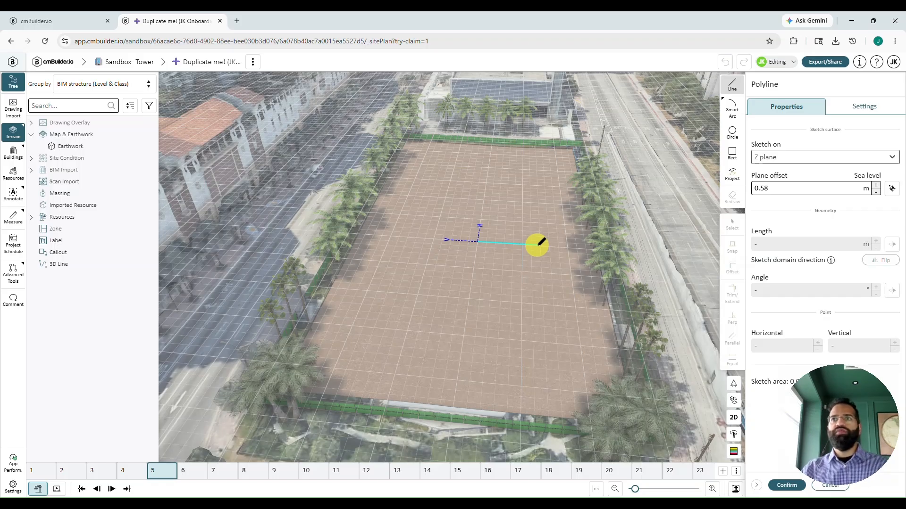
{"action": "left_click", "coordinate": [731, 179]}
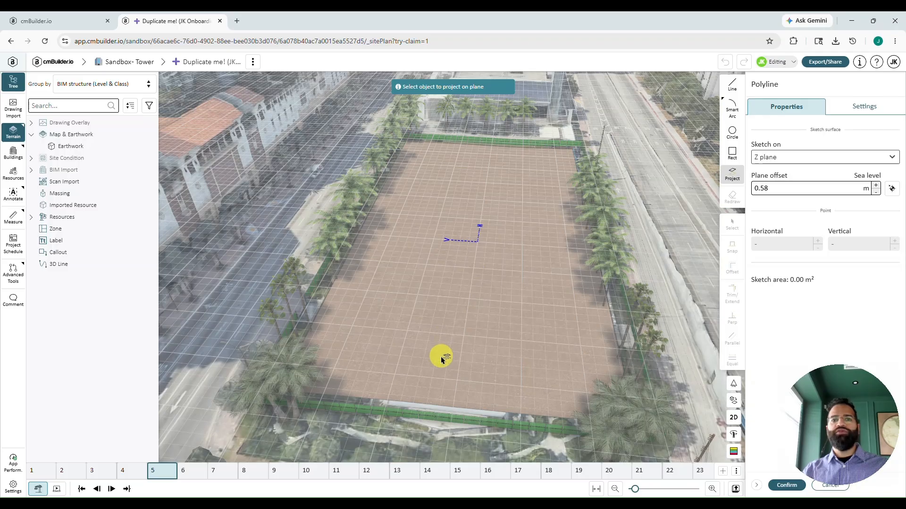
{"action": "left_click", "coordinate": [428, 471]}
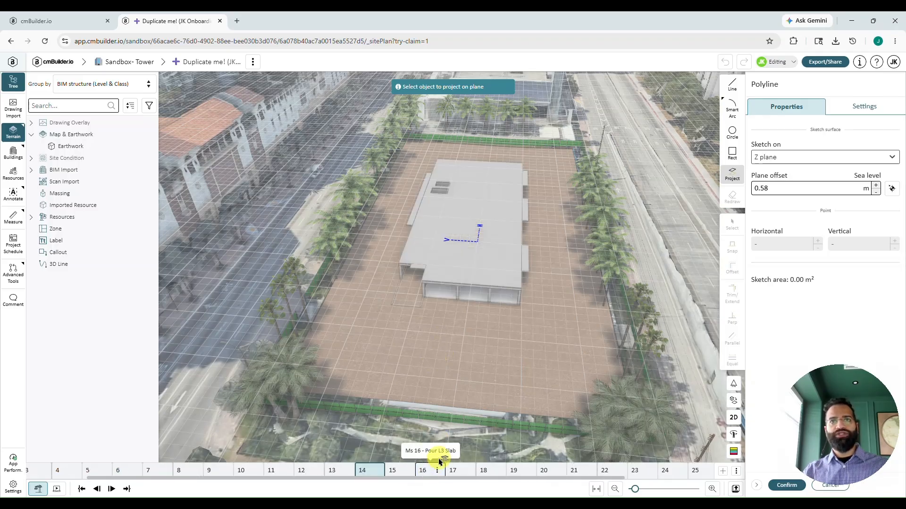
{"action": "left_click", "coordinate": [446, 273]}
Snap the short recessed edge of the projected outline to the outer end face of the protruding foundation wall.
{"action": "mouse_move", "coordinate": [601, 307]}
{"action": "left_mouse_down"}
{"action": "mouse_move", "coordinate": [593, 360]}
{"action": "mouse_move", "coordinate": [500, 384]}
{"action": "mouse_move", "coordinate": [542, 347]}
{"action": "mouse_move", "coordinate": [596, 384]}
{"action": "mouse_move", "coordinate": [616, 327]}
{"action": "mouse_move", "coordinate": [460, 379]}
{"action": "mouse_move", "coordinate": [530, 358]}
{"action": "mouse_move", "coordinate": [479, 365]}
{"action": "mouse_move", "coordinate": [443, 283]}
{"action": "mouse_move", "coordinate": [443, 303]}
{"action": "mouse_move", "coordinate": [471, 344]}
{"action": "mouse_move", "coordinate": [489, 324]}
{"action": "left_mouse_up"}
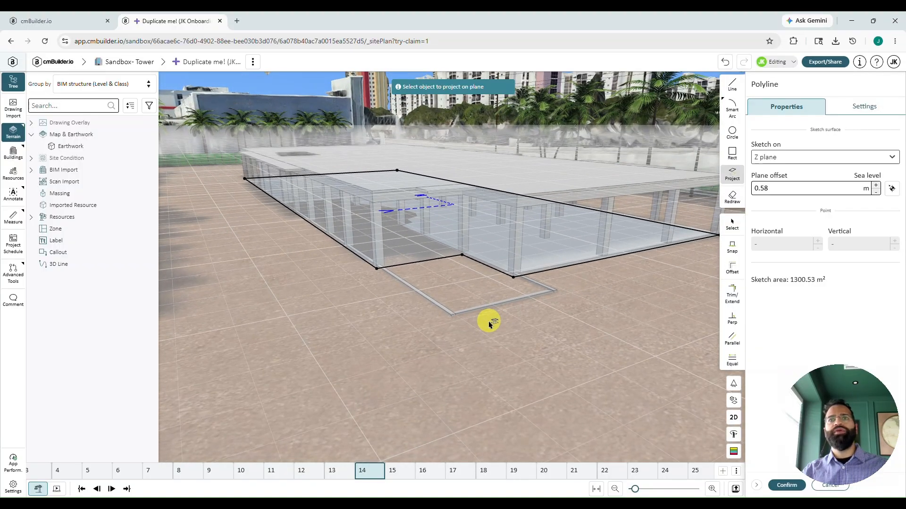
{"action": "left_click", "coordinate": [733, 175]}
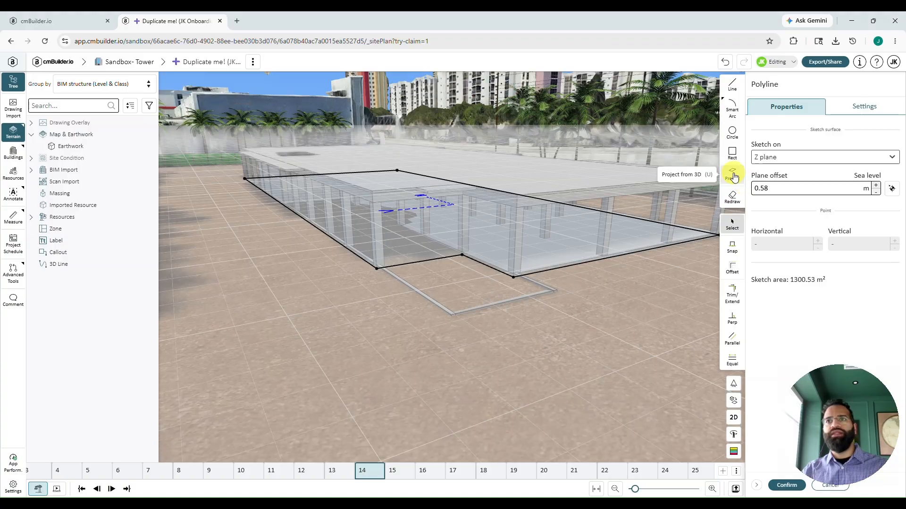
{"action": "left_click", "coordinate": [730, 246]}
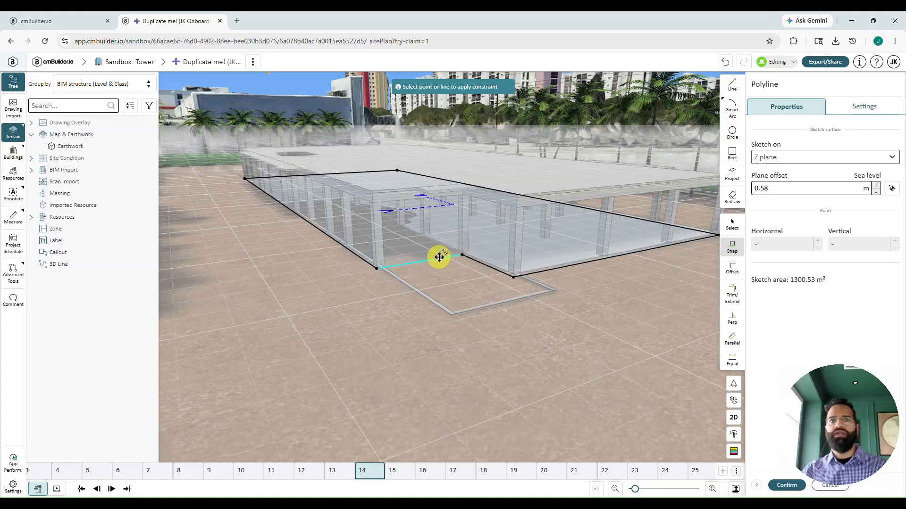
{"action": "left_click", "coordinate": [439, 257]}
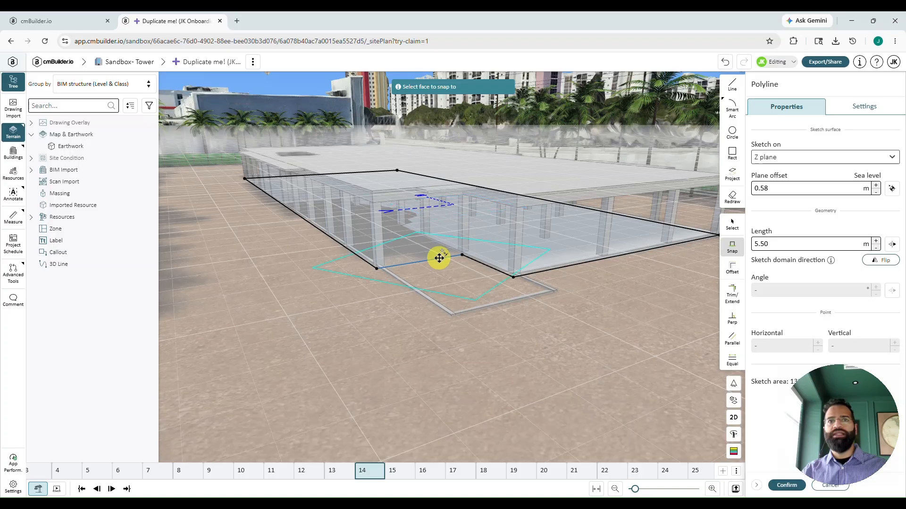
{"action": "left_click", "coordinate": [454, 314]}
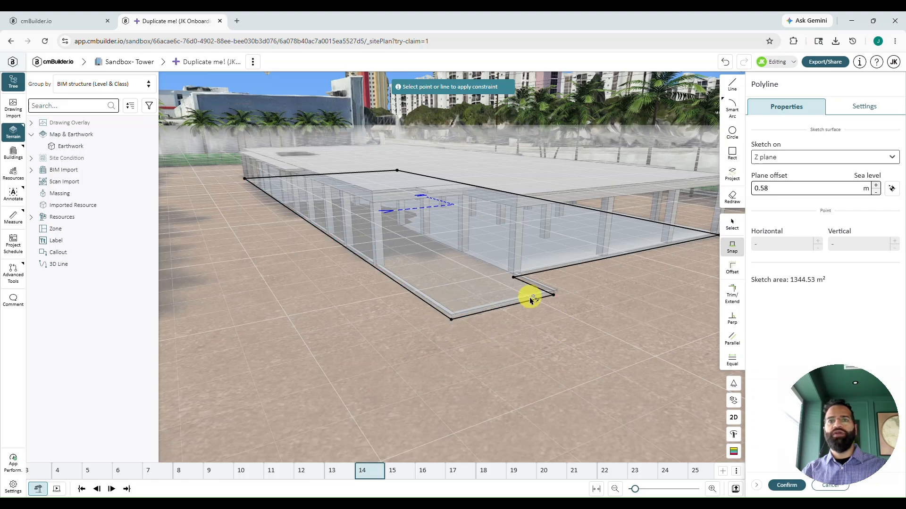
Snap the short side edge of the protruding section to its foundation wall face, and confirm the cut sketch at milestone 5.
{"action": "scroll", "coordinate": [573, 299], "scroll_direction": "up", "scroll_amount": 5}
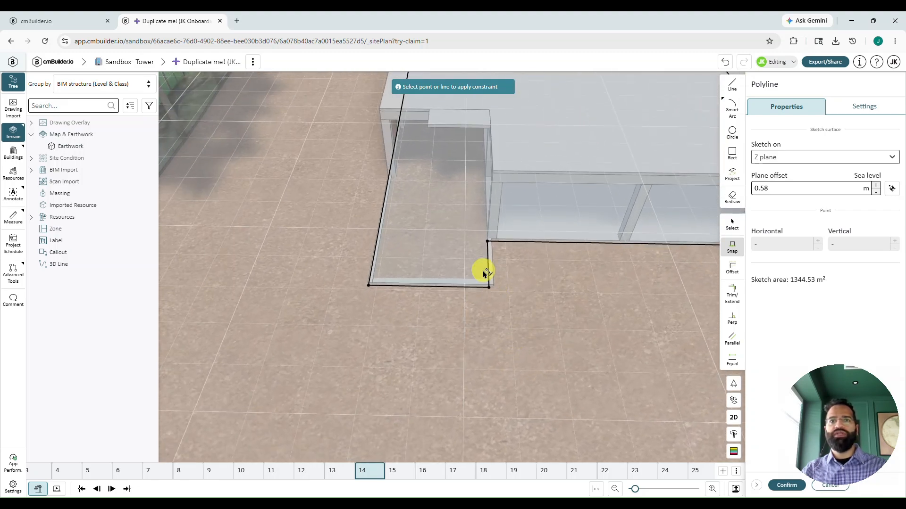
{"action": "left_click", "coordinate": [488, 266]}
{"action": "middle_click_drag", "start_coordinate": [537, 281], "coordinate": [475, 249]}
{"action": "left_click", "coordinate": [487, 341]}
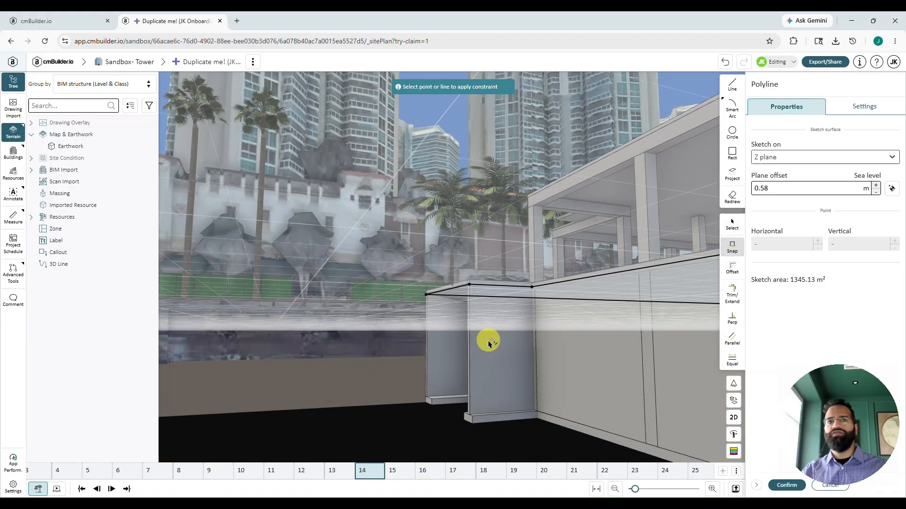
{"action": "middle_click_drag", "start_coordinate": [420, 293], "coordinate": [491, 339]}
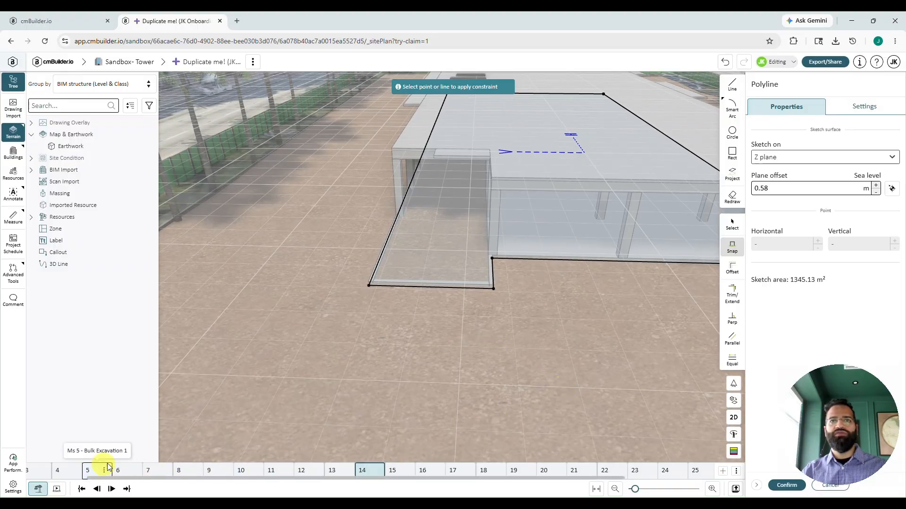
{"action": "left_click", "coordinate": [91, 470]}
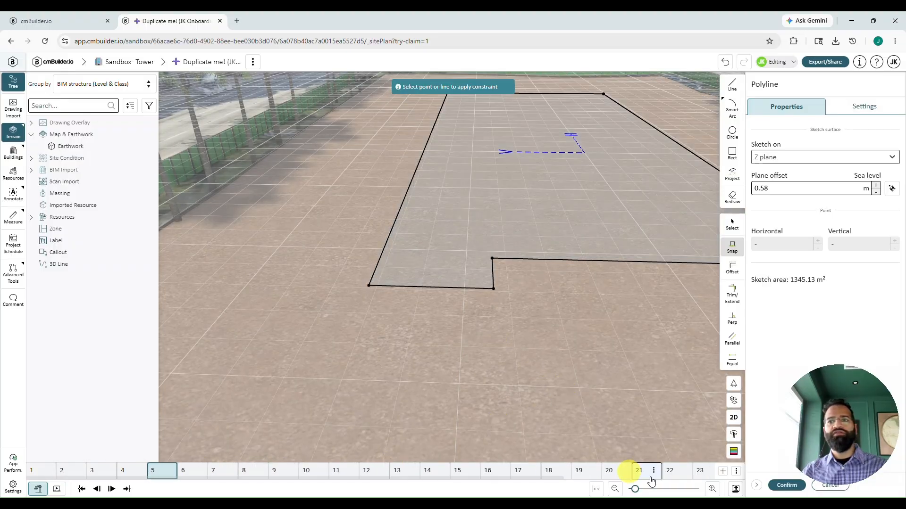
{"action": "left_click", "coordinate": [781, 485]}
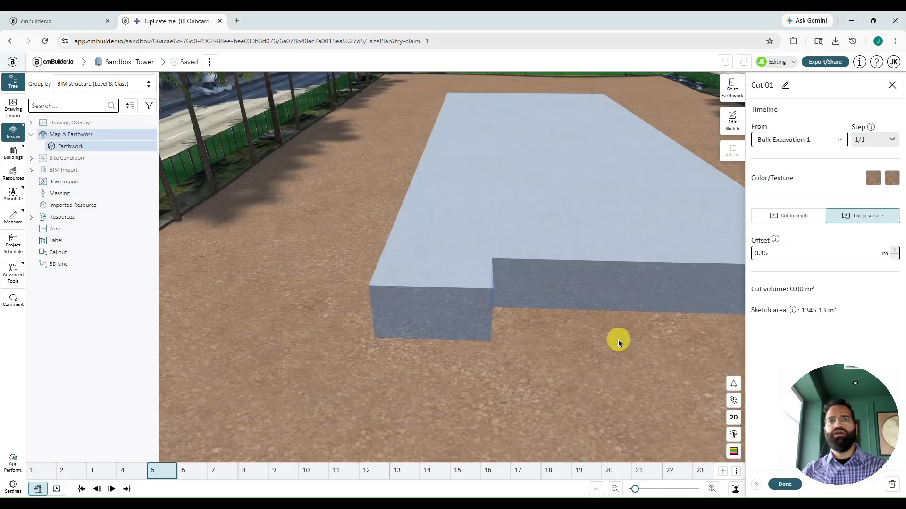
Switch the new building-footprint cut to cut to depth, at 3.00 m deep.
{"action": "scroll", "coordinate": [618, 339], "scroll_direction": "down", "scroll_amount": 3}
{"action": "left_click_drag", "start_coordinate": [605, 344], "coordinate": [431, 327]}
{"action": "scroll", "coordinate": [511, 336], "scroll_direction": "down", "scroll_amount": 3}
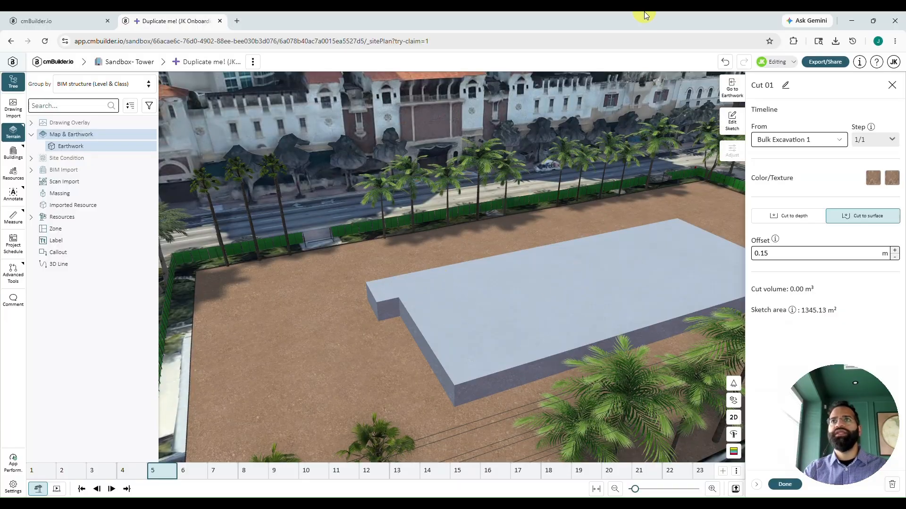
{"action": "left_click", "coordinate": [783, 218]}
{"action": "left_click_drag", "start_coordinate": [497, 250], "coordinate": [427, 253]}
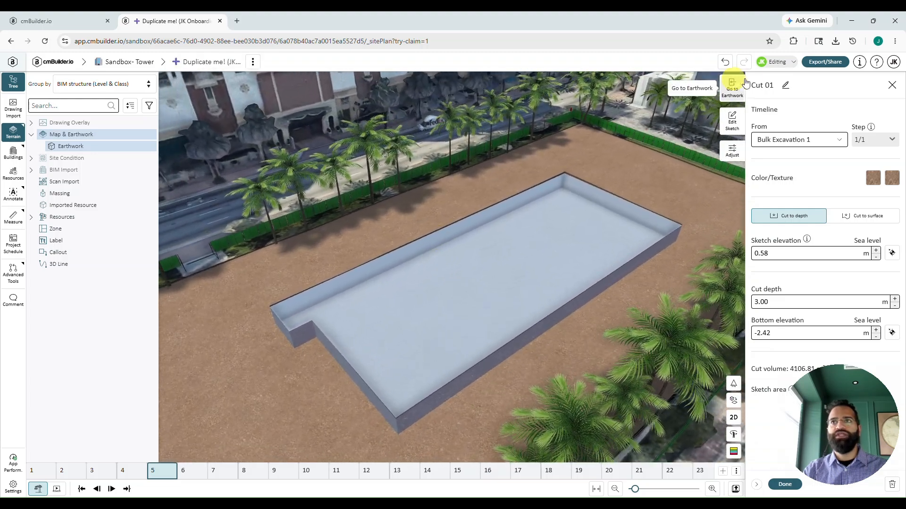
Rename the new cut as Bulk Excavation 1.
{"action": "left_click", "coordinate": [785, 85]}
{"action": "type", "text": "B"}
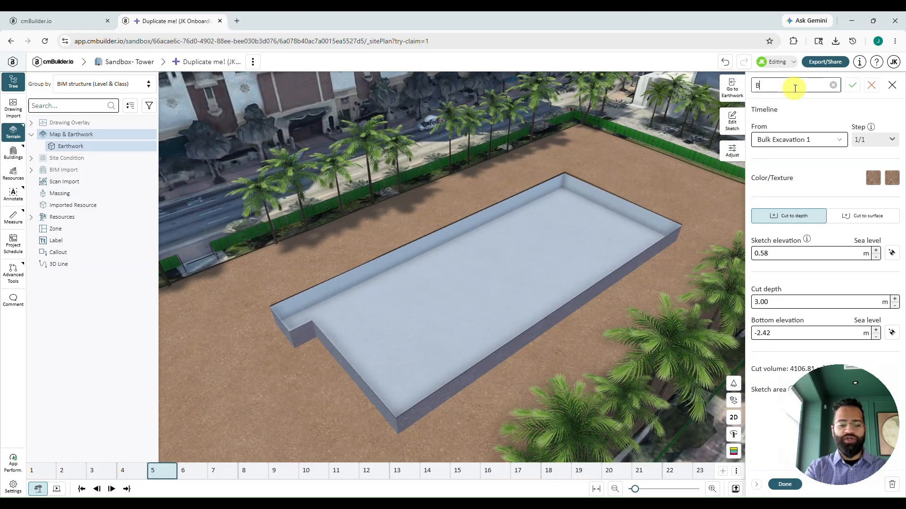
{"action": "type", "text": "ulk Excavation 1"}
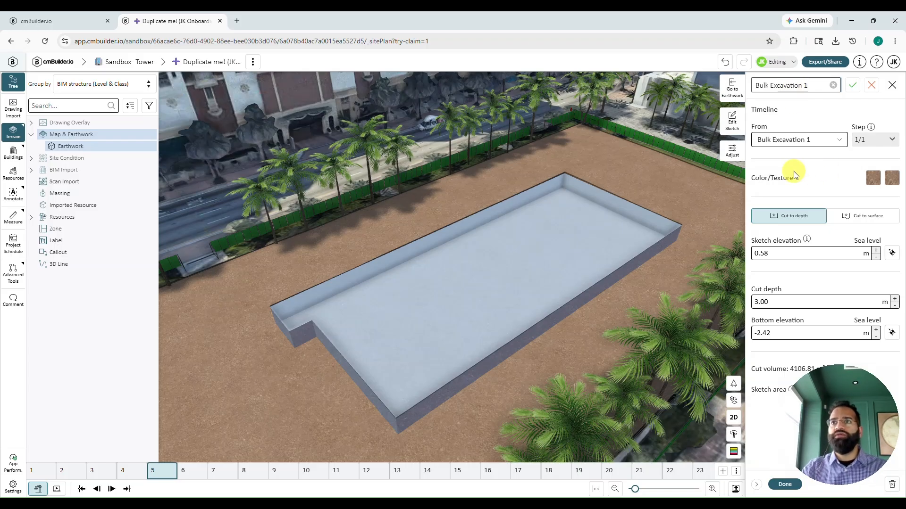
{"action": "left_click", "coordinate": [787, 300]}
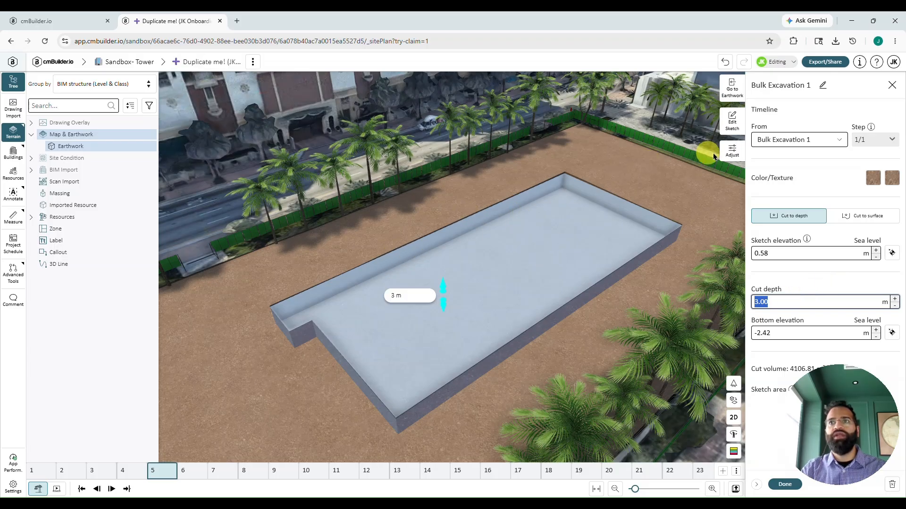
Slope all walls of the bulk excavation inward with a slope ratio of H 1 : L 2.
{"action": "left_click", "coordinate": [728, 153]}
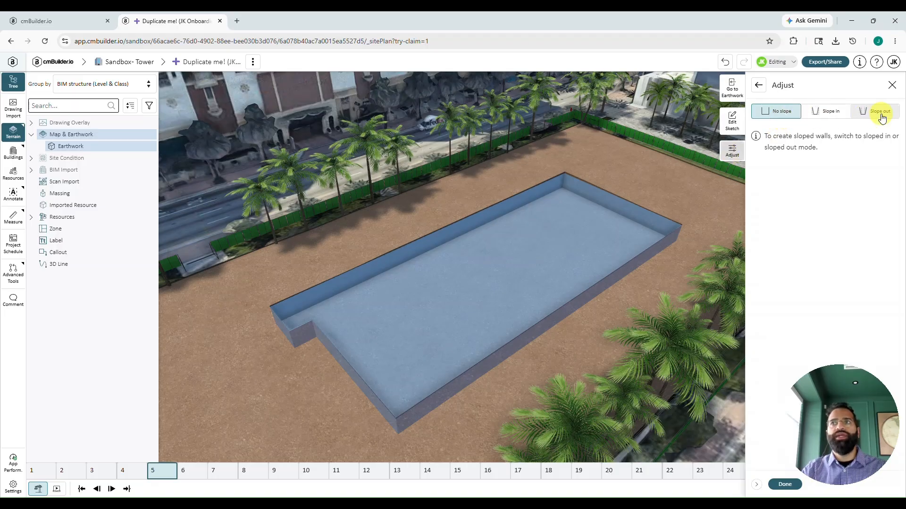
{"action": "left_click", "coordinate": [836, 116]}
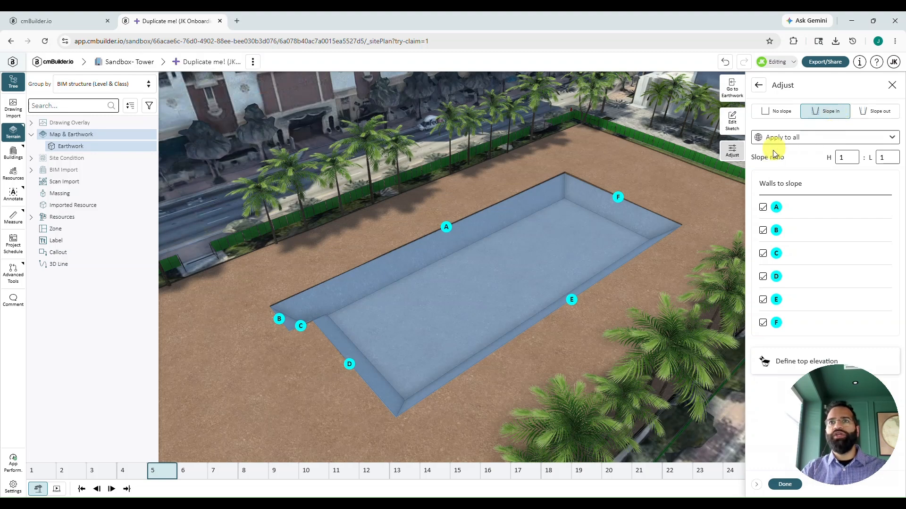
{"action": "mouse_move", "coordinate": [497, 248]}
{"action": "left_mouse_down"}
{"action": "mouse_move", "coordinate": [516, 240]}
{"action": "mouse_move", "coordinate": [507, 240]}
{"action": "left_mouse_up"}
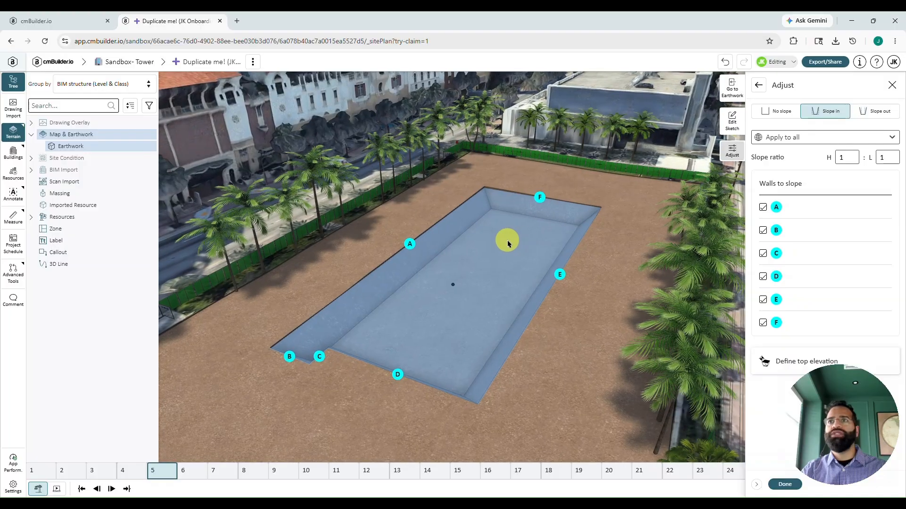
{"action": "left_click", "coordinate": [885, 159]}
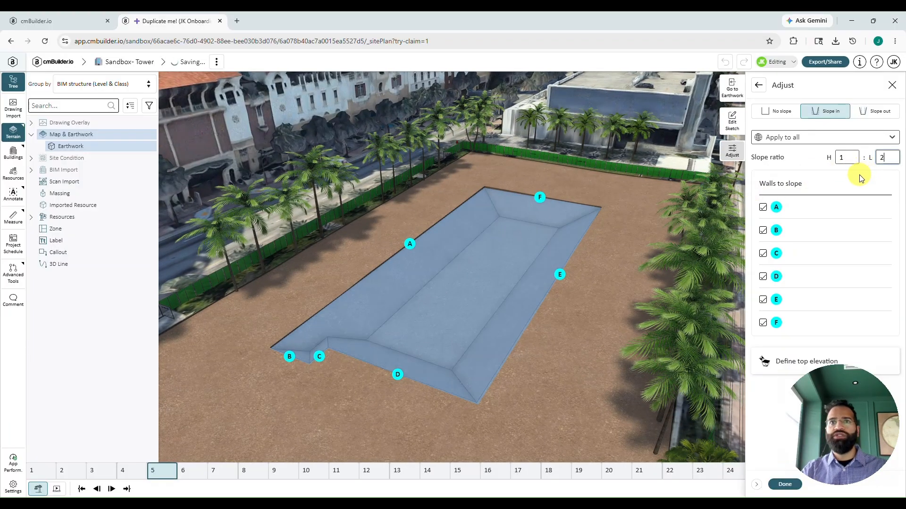
Exclude walls C and A from the inward slope so they are cut vertically.
{"action": "mouse_move", "coordinate": [560, 374]}
{"action": "left_mouse_down"}
{"action": "mouse_move", "coordinate": [545, 369]}
{"action": "mouse_move", "coordinate": [566, 368]}
{"action": "left_mouse_up"}
{"action": "scroll", "coordinate": [564, 328], "scroll_direction": "up", "scroll_amount": 3}
{"action": "right_click_drag", "start_coordinate": [481, 375], "coordinate": [542, 362]}
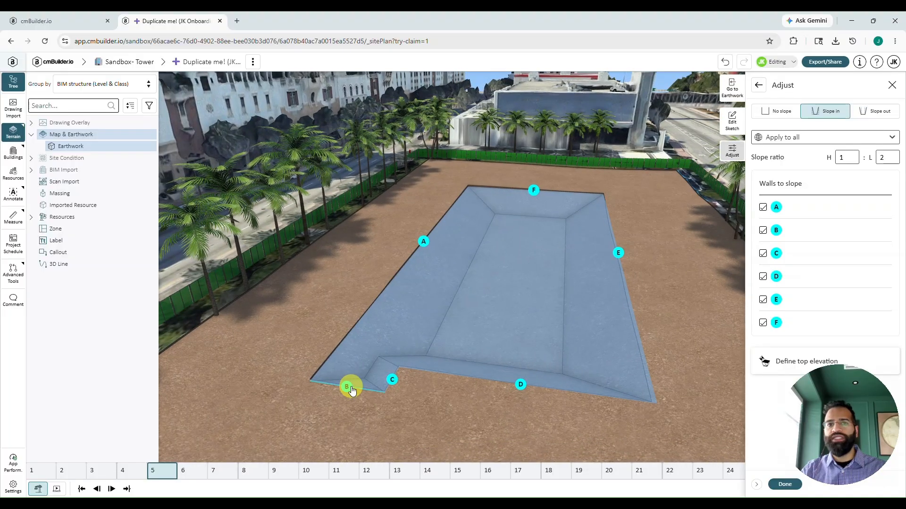
{"action": "left_click", "coordinate": [391, 382]}
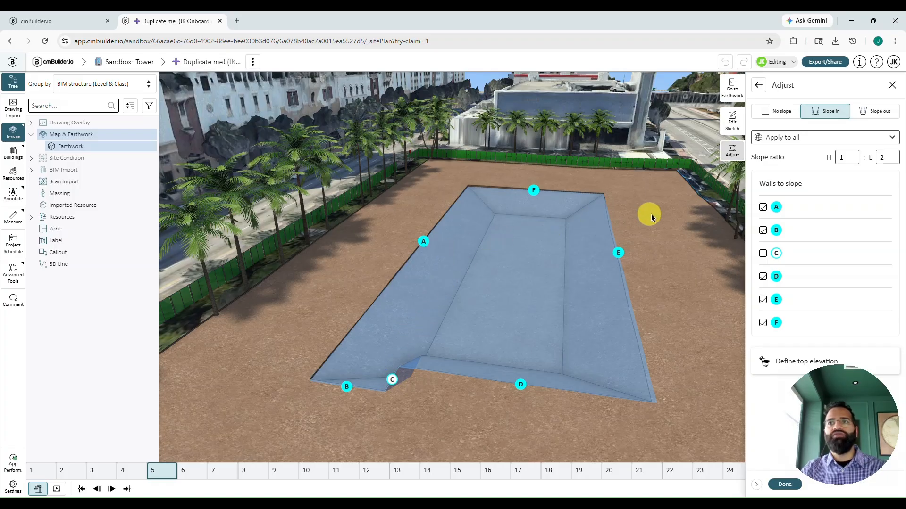
{"action": "left_click", "coordinate": [763, 207]}
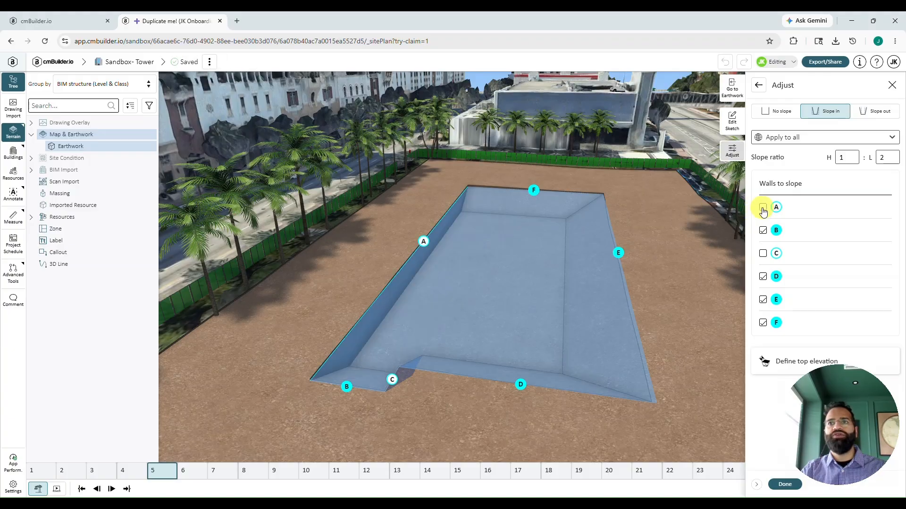
Change the slope ratio mode from one shared ratio to a separate ratio for each slope.
{"action": "mouse_move", "coordinate": [540, 283]}
{"action": "left_mouse_down"}
{"action": "mouse_move", "coordinate": [483, 320]}
{"action": "mouse_move", "coordinate": [446, 316]}
{"action": "mouse_move", "coordinate": [490, 326]}
{"action": "mouse_move", "coordinate": [438, 296]}
{"action": "left_mouse_up"}
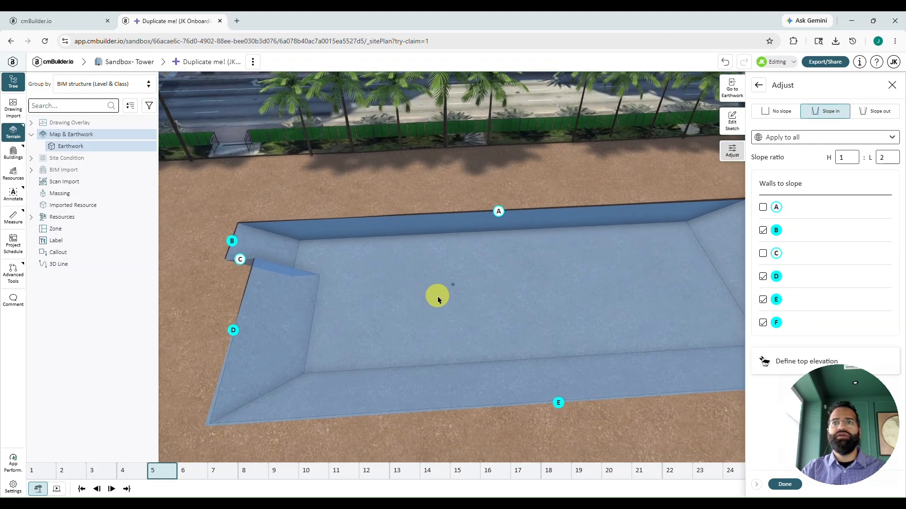
{"action": "scroll", "coordinate": [437, 296], "scroll_direction": "down", "scroll_amount": 2}
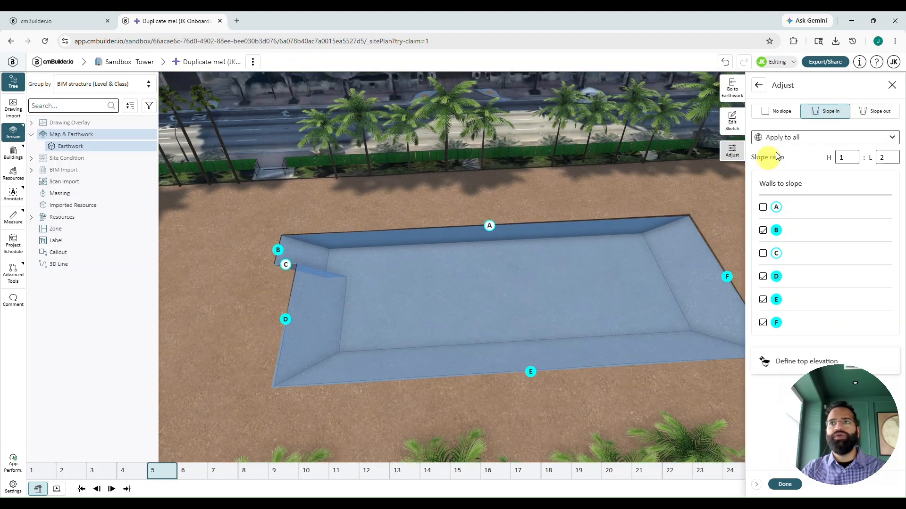
{"action": "left_click", "coordinate": [800, 138]}
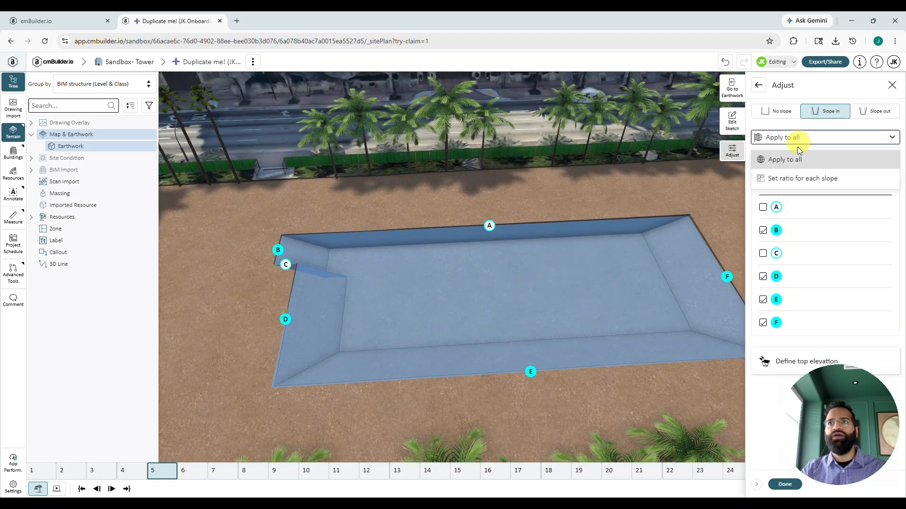
{"action": "left_click", "coordinate": [791, 179]}
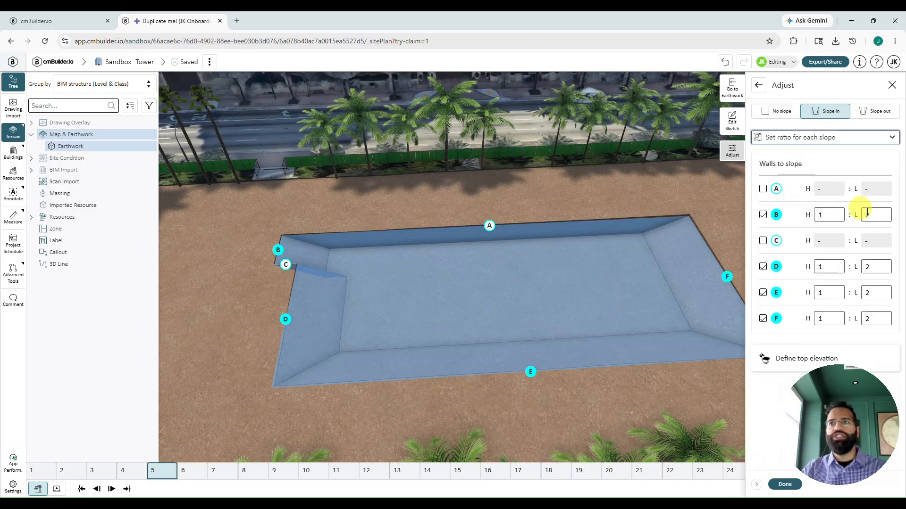
Set the slope ratio of wall B to H 1 : L 3.
{"action": "double_click", "coordinate": [868, 213]}
{"action": "type", "text": "3"}
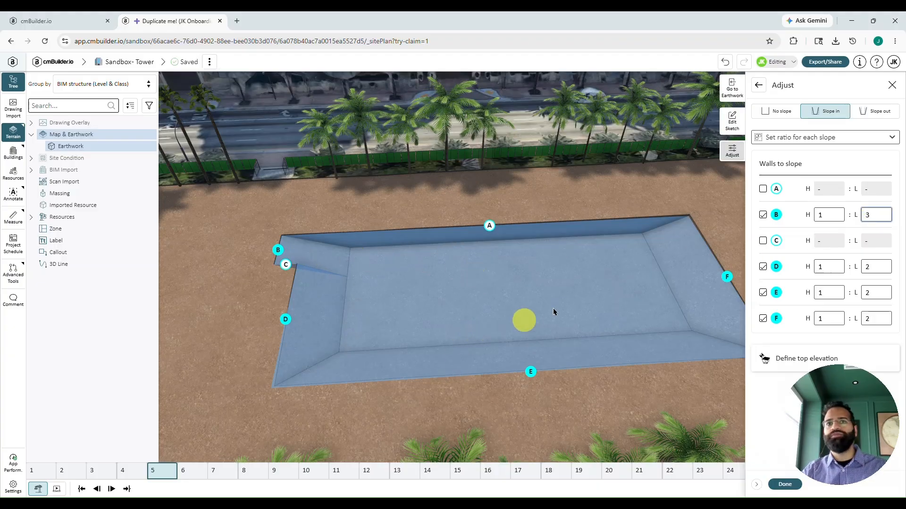
{"action": "right_click_drag", "start_coordinate": [563, 297], "coordinate": [555, 307]}
{"action": "left_click_drag", "start_coordinate": [555, 307], "coordinate": [596, 291]}
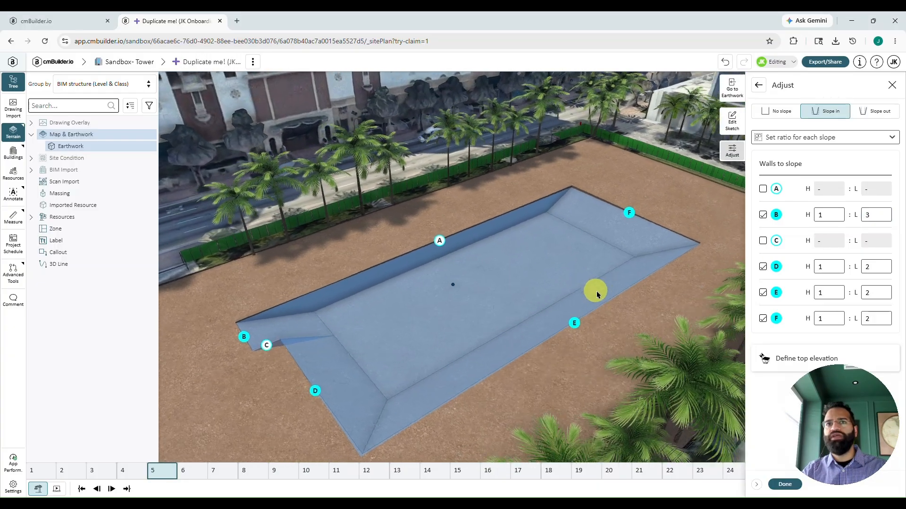
Define the slope's top elevation as 0.86 m by picking the ground surface at the corner of walls A and F, and finish the cut.
{"action": "right_click_drag", "start_coordinate": [577, 202], "coordinate": [549, 236]}
{"action": "scroll", "coordinate": [389, 313], "scroll_direction": "up", "scroll_amount": 8}
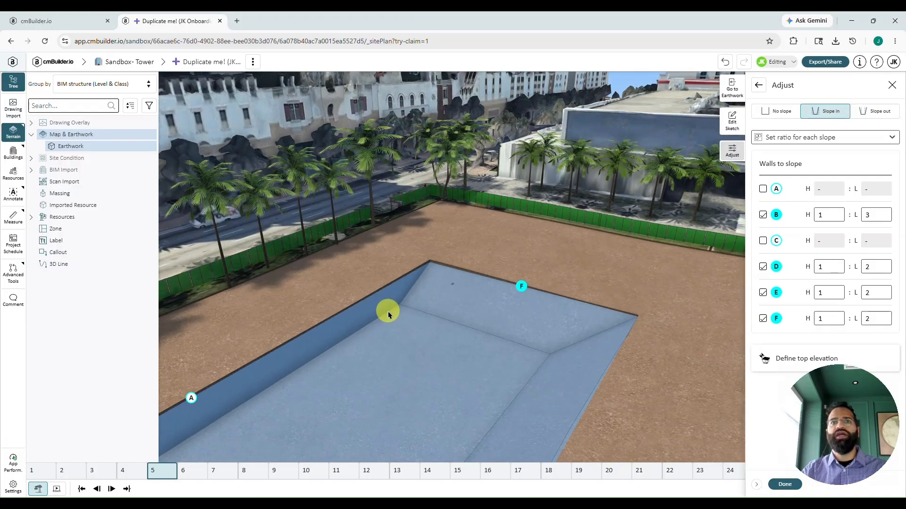
{"action": "left_click_drag", "start_coordinate": [377, 372], "coordinate": [383, 351]}
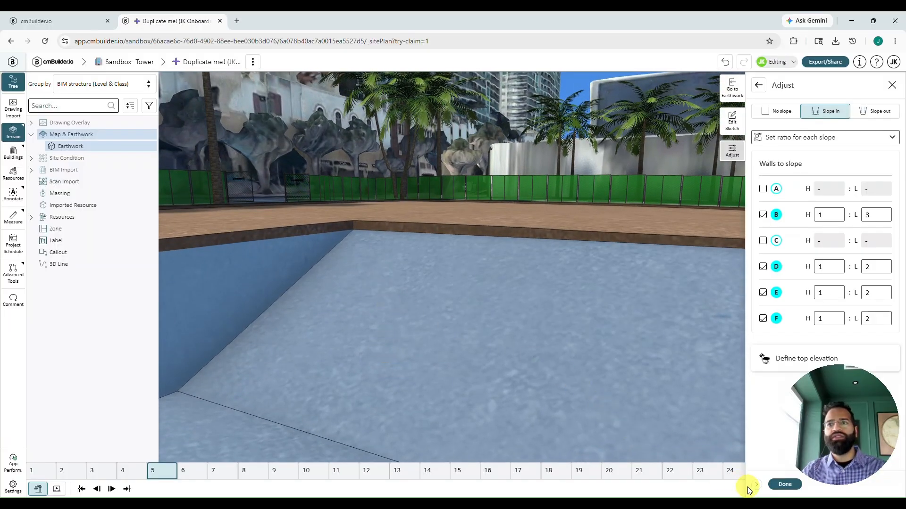
{"action": "left_click", "coordinate": [778, 361]}
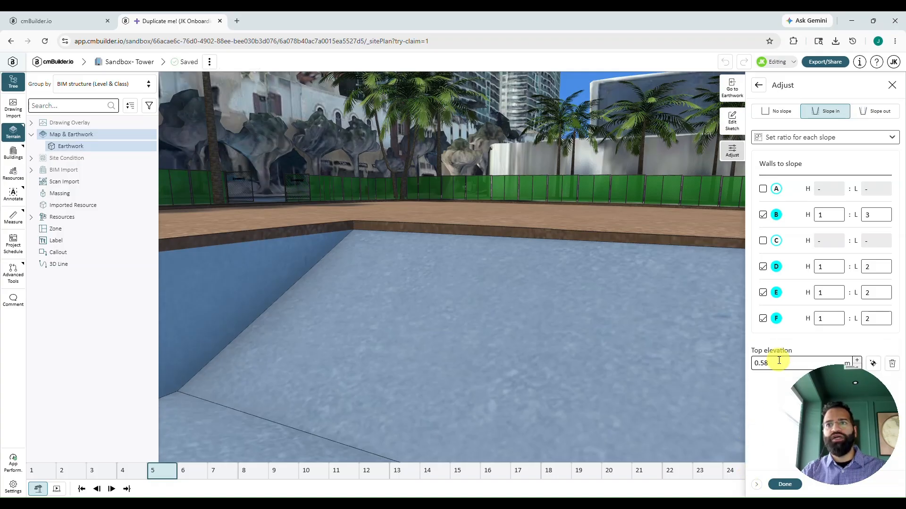
{"action": "left_click", "coordinate": [874, 366]}
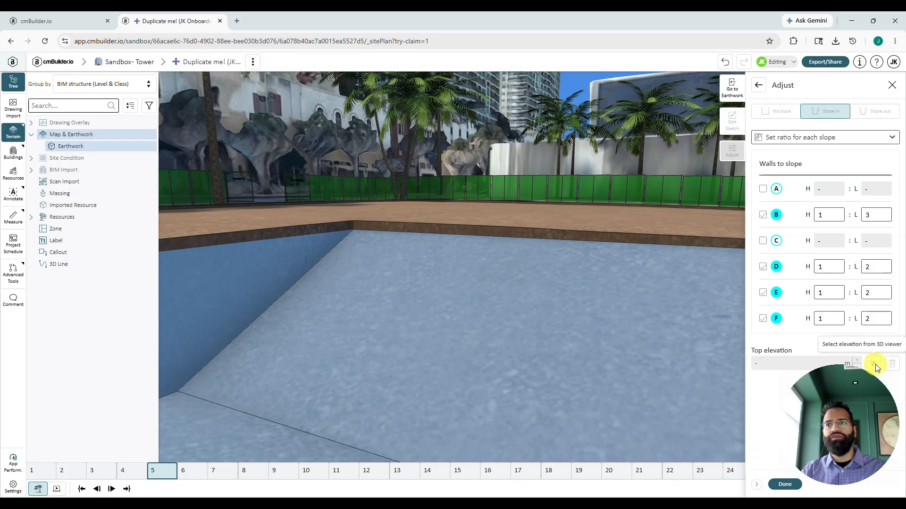
{"action": "left_click", "coordinate": [359, 228]}
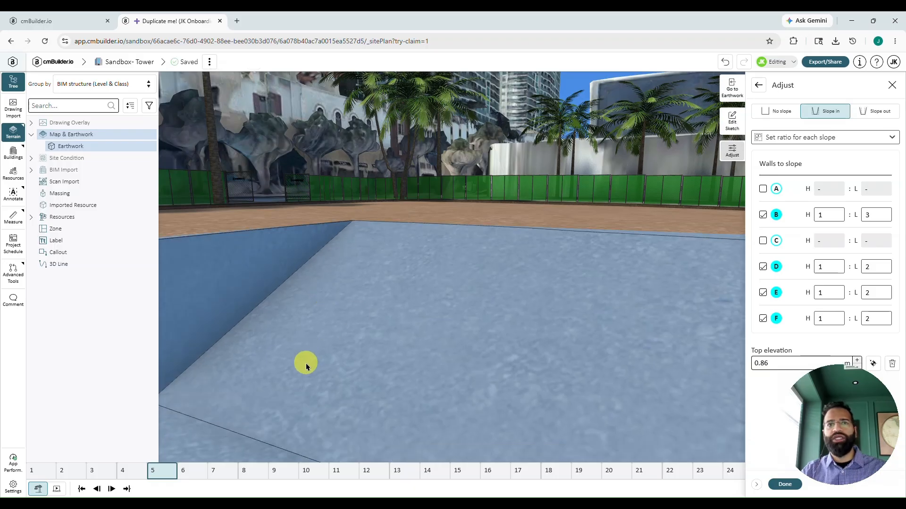
{"action": "left_click", "coordinate": [773, 484]}
{"action": "scroll", "coordinate": [491, 385], "scroll_direction": "down", "scroll_amount": 5}
{"action": "right_click_drag", "start_coordinate": [448, 434], "coordinate": [542, 364]}
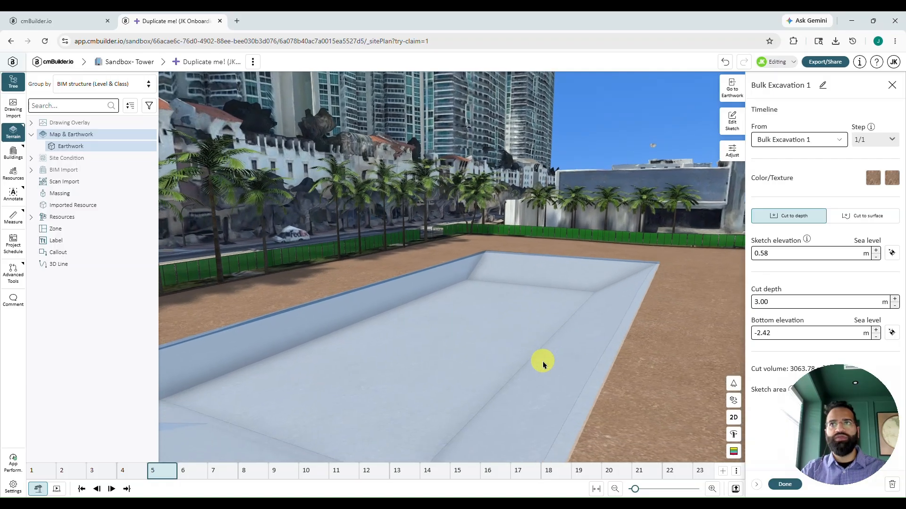
{"action": "scroll", "coordinate": [506, 376], "scroll_direction": "down", "scroll_amount": 3}
{"action": "left_click_drag", "start_coordinate": [505, 374], "coordinate": [537, 360]}
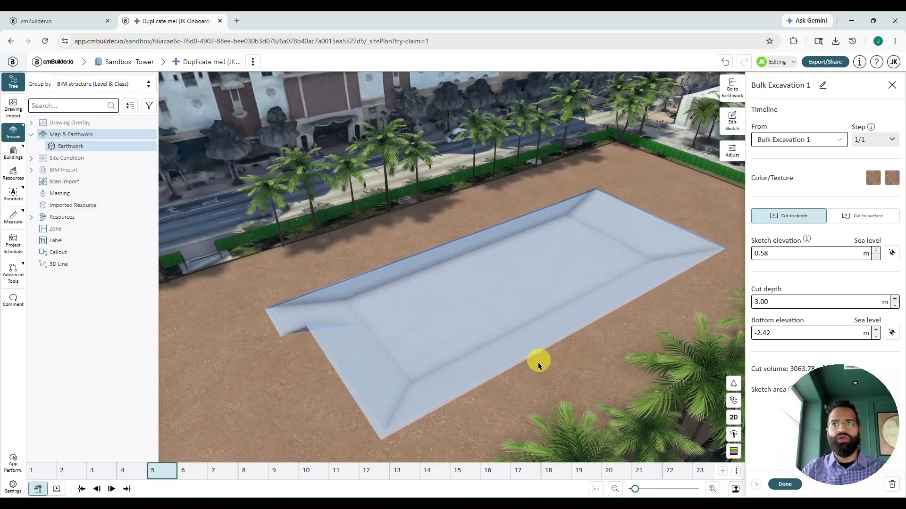
{"action": "left_click", "coordinate": [779, 489]}
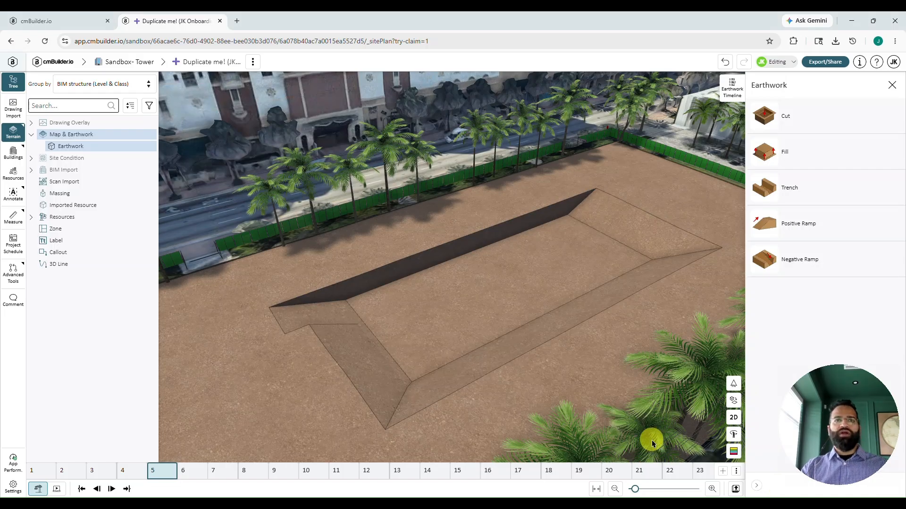
Go to milestone 6 and open the earthwork timeline.
{"action": "left_click", "coordinate": [188, 474]}
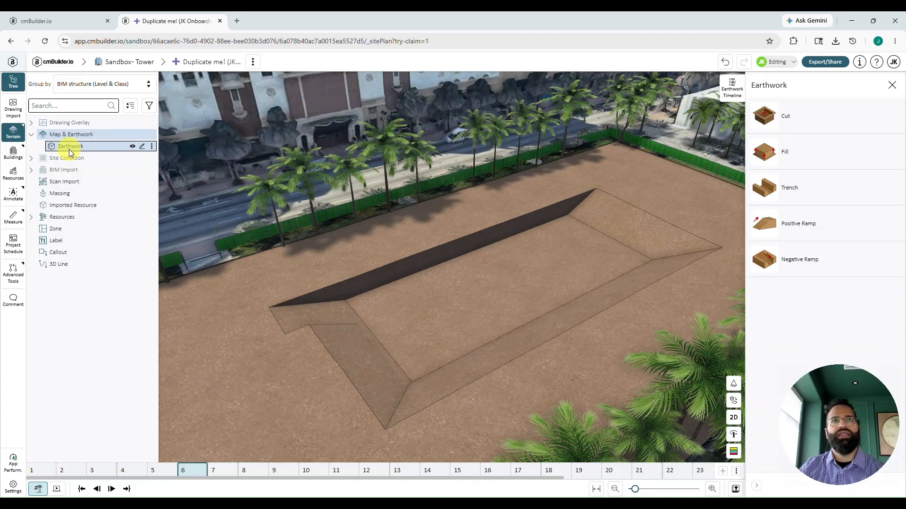
{"action": "left_click", "coordinate": [21, 135]}
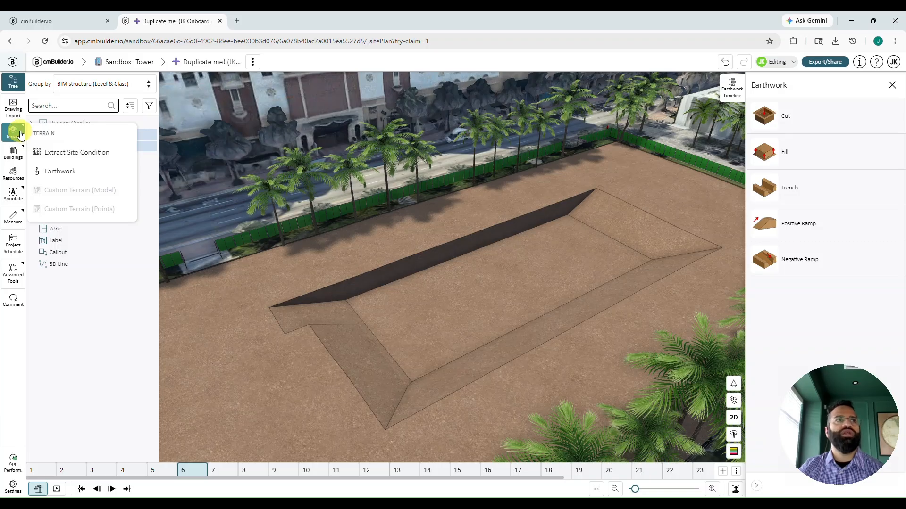
{"action": "left_click", "coordinate": [56, 171]}
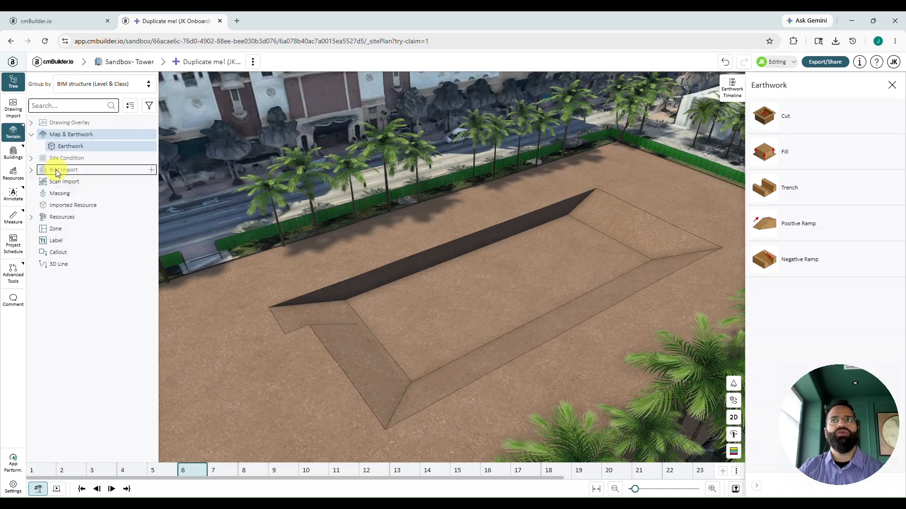
{"action": "left_click", "coordinate": [731, 92]}
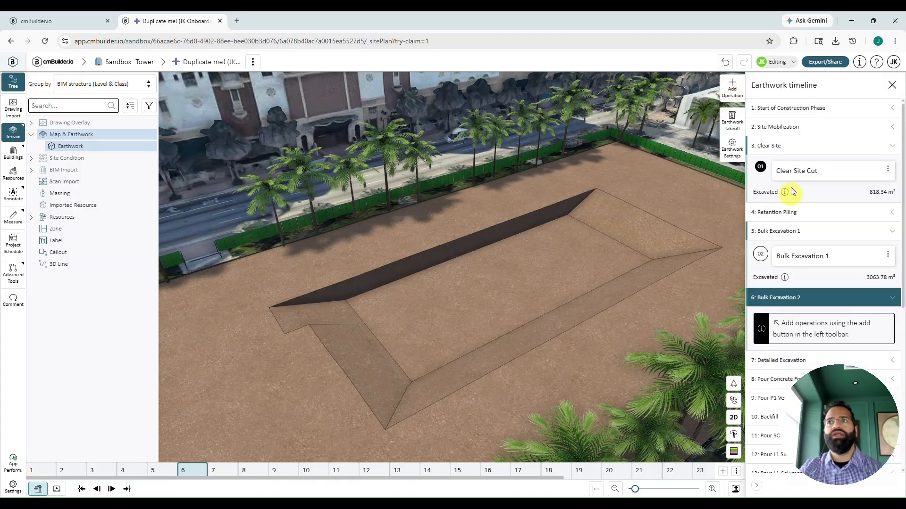
Review the Clear Site Cut and Bulk Excavation 1 operations in the earthwork timeline.
{"action": "scroll", "coordinate": [800, 186], "scroll_direction": "down", "scroll_amount": 2}
{"action": "scroll", "coordinate": [800, 189], "scroll_direction": "up", "scroll_amount": 2}
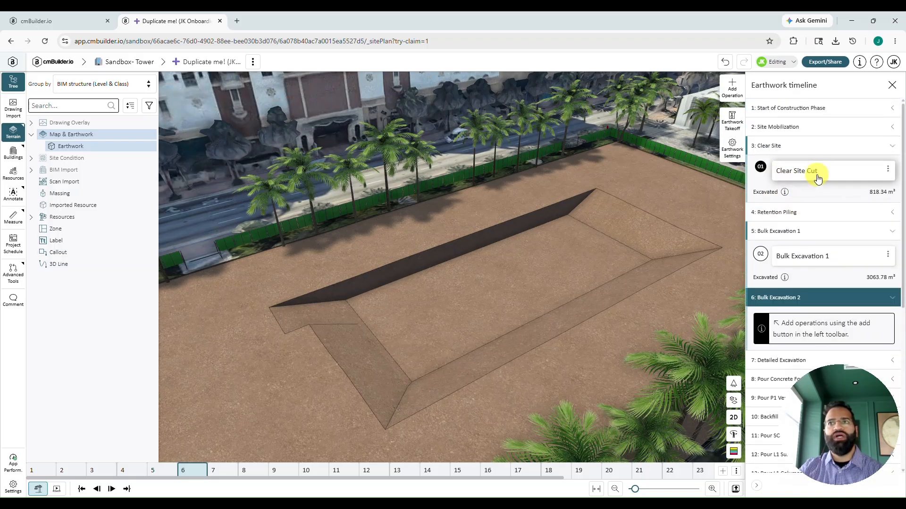
{"action": "left_click", "coordinate": [817, 174]}
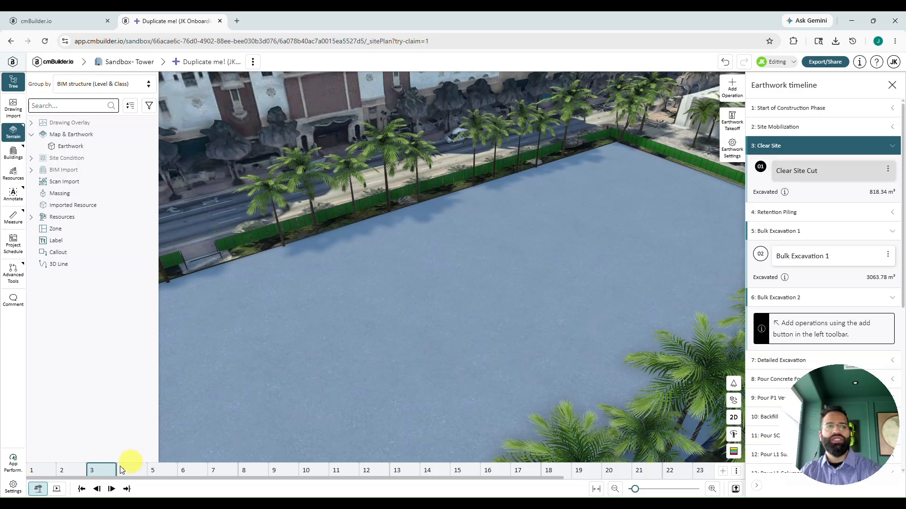
{"action": "left_click", "coordinate": [802, 255]}
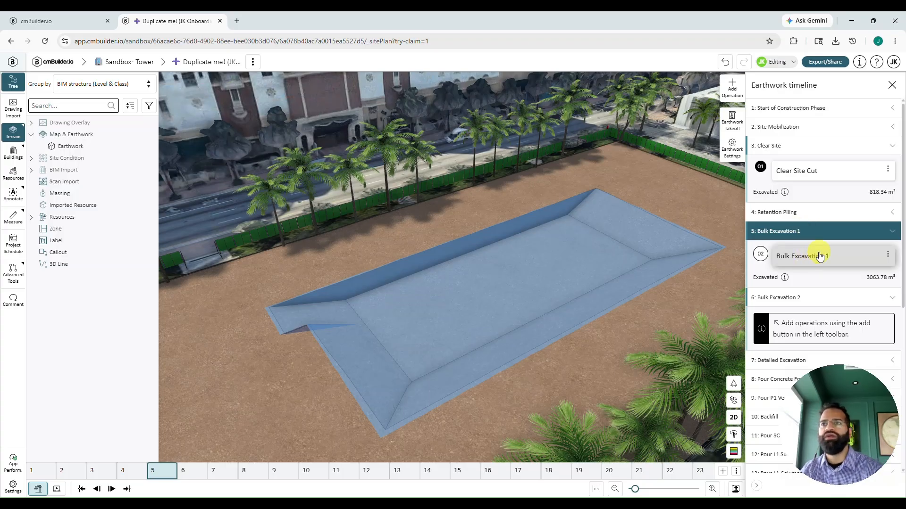
Duplicate the Bulk Excavation 1 cut and move the copy to the Bulk Excavation 2 milestone.
{"action": "left_click", "coordinate": [888, 258]}
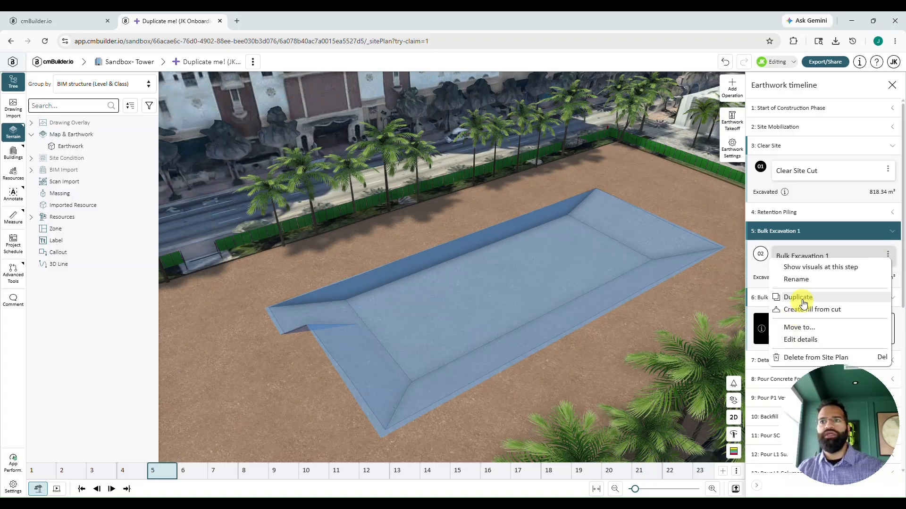
{"action": "left_click", "coordinate": [803, 303]}
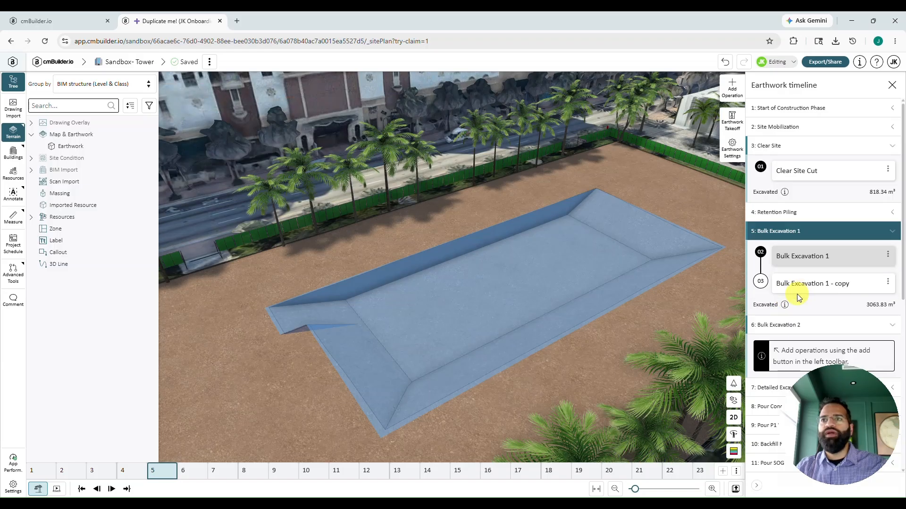
{"action": "scroll", "coordinate": [809, 299], "scroll_direction": "down", "scroll_amount": 1}
{"action": "scroll", "coordinate": [809, 298], "scroll_direction": "down", "scroll_amount": 1}
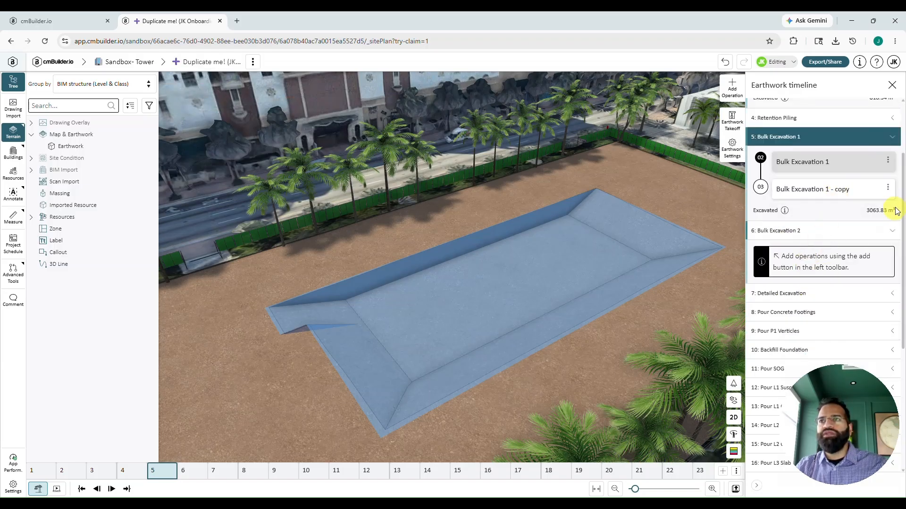
{"action": "left_click", "coordinate": [887, 187]}
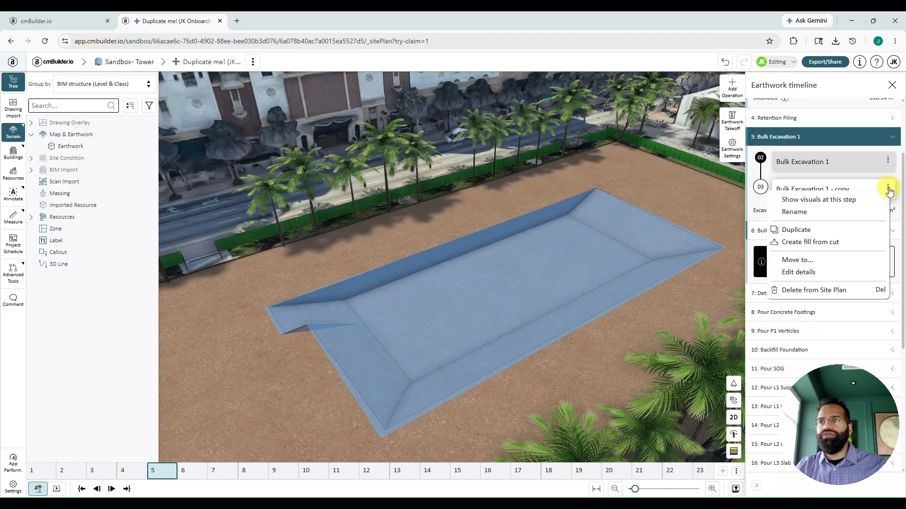
{"action": "left_click", "coordinate": [792, 259]}
{"action": "left_click", "coordinate": [374, 293]}
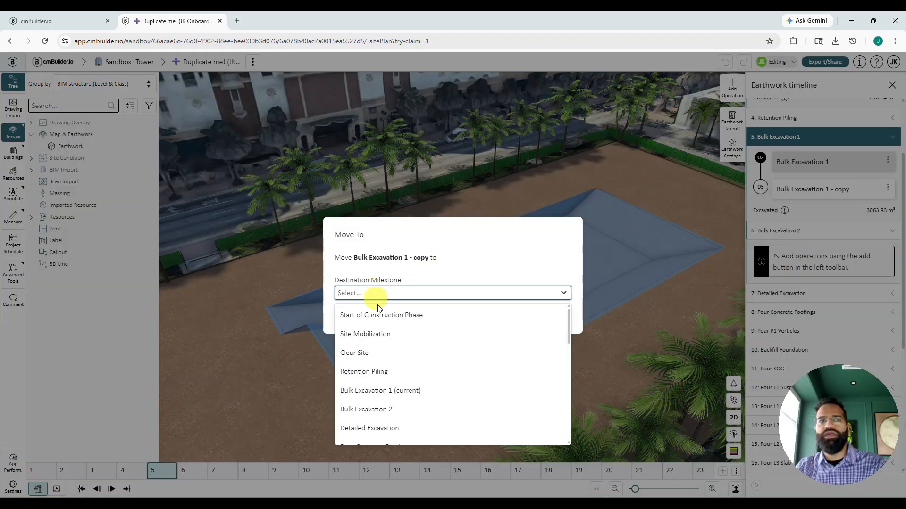
{"action": "left_click", "coordinate": [359, 410]}
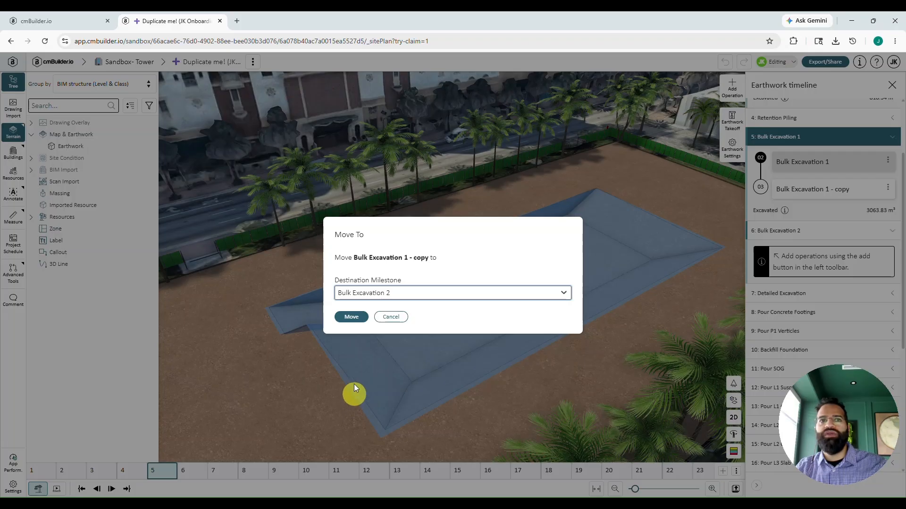
{"action": "left_click", "coordinate": [355, 318]}
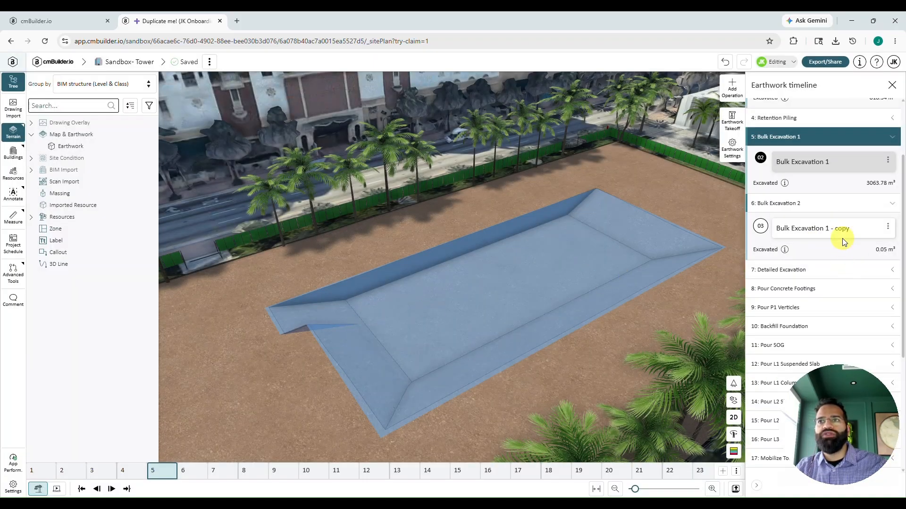
Rename the copied cut as Bulk Excavation 2.
{"action": "left_click", "coordinate": [856, 230]}
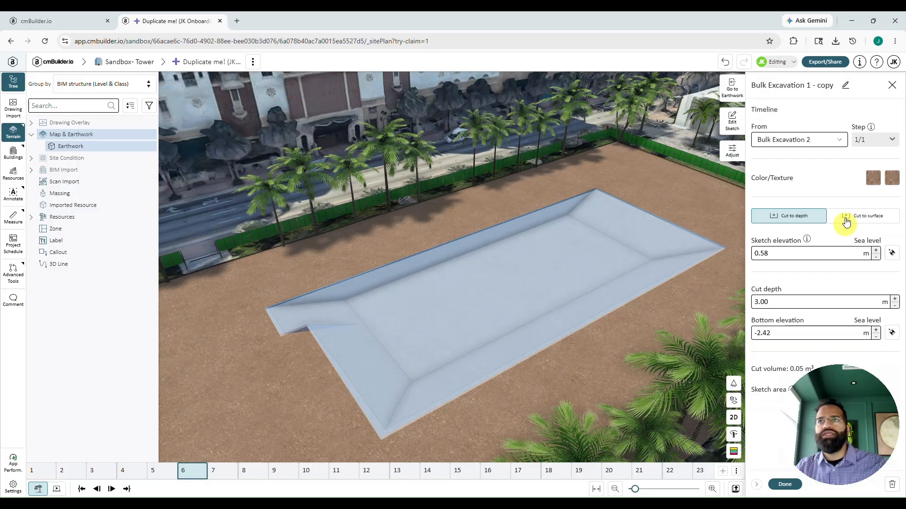
{"action": "left_click", "coordinate": [846, 85]}
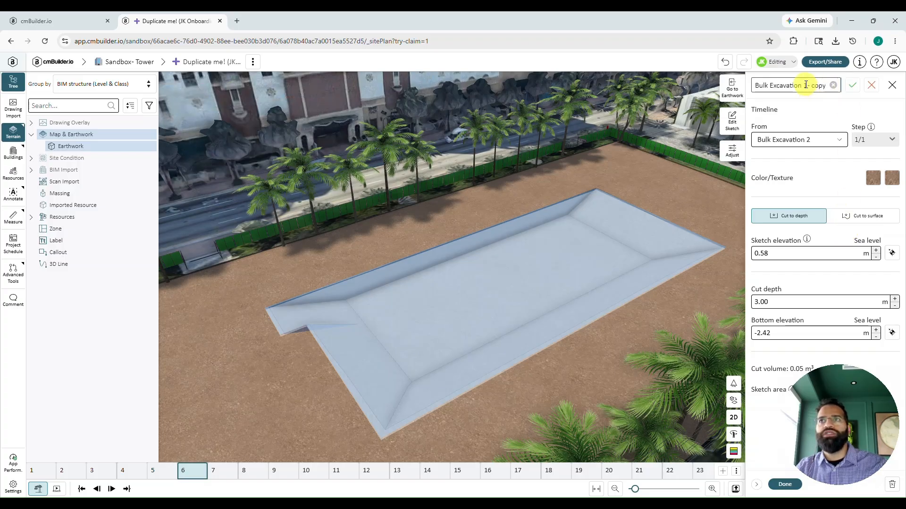
{"action": "left_click_drag", "start_coordinate": [802, 85], "coordinate": [830, 86]}
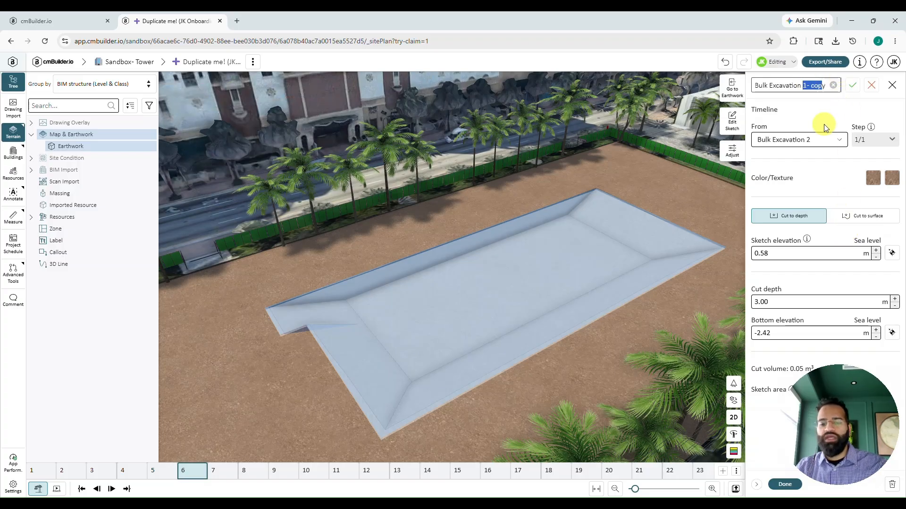
{"action": "type", "text": "2"}
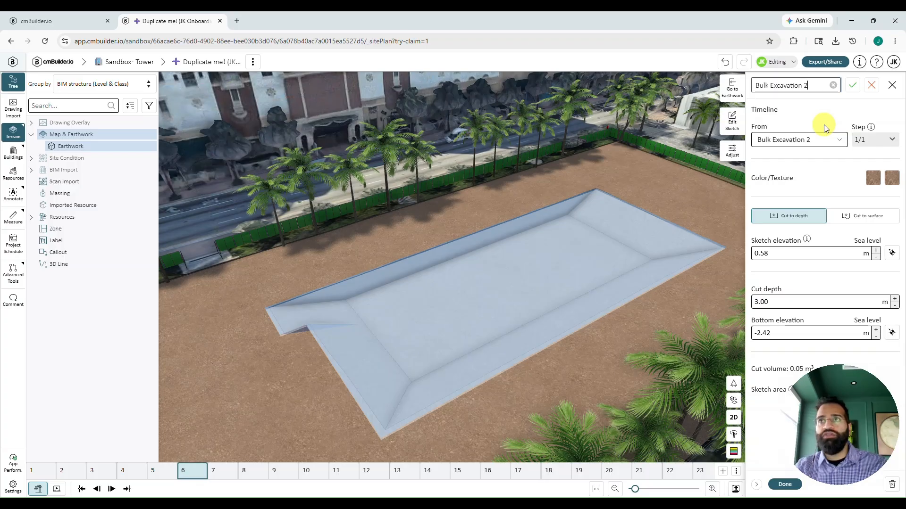
{"action": "left_click", "coordinate": [854, 87]}
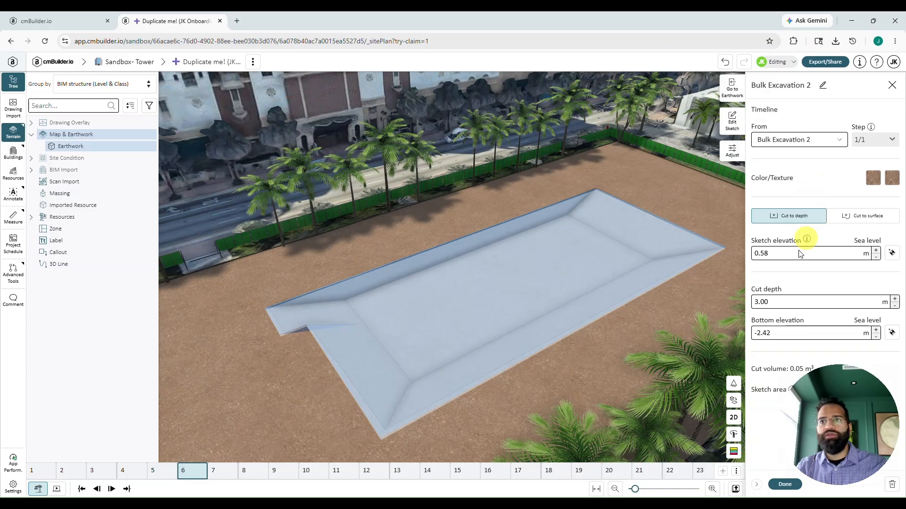
Set the Bulk Excavation 2 cut depth to 18 ft, make its walls vertical with the No slope option, and finish the cut.
{"action": "left_click", "coordinate": [770, 305]}
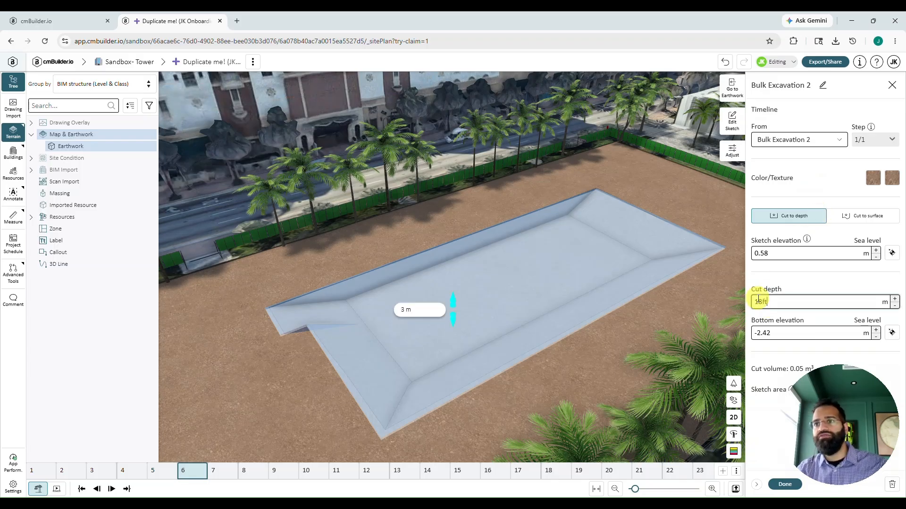
{"action": "key", "text": "Return"}
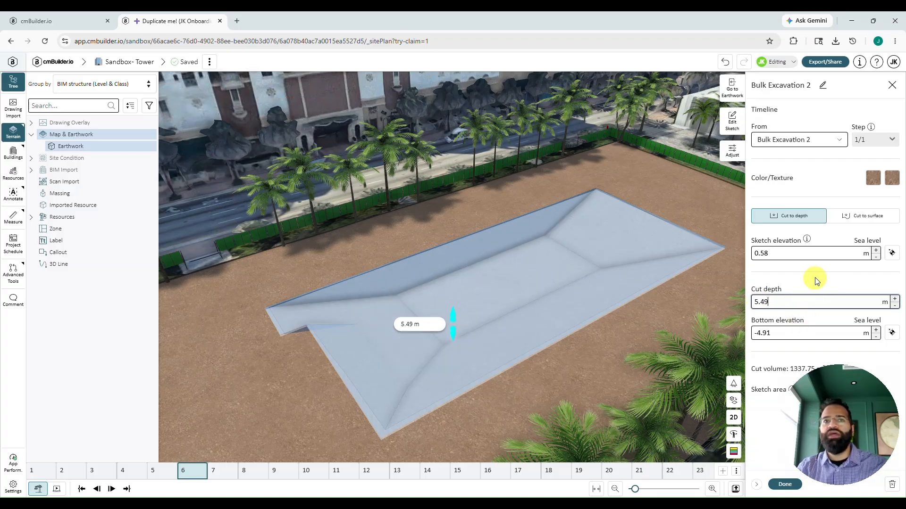
{"action": "left_click", "coordinate": [732, 151]}
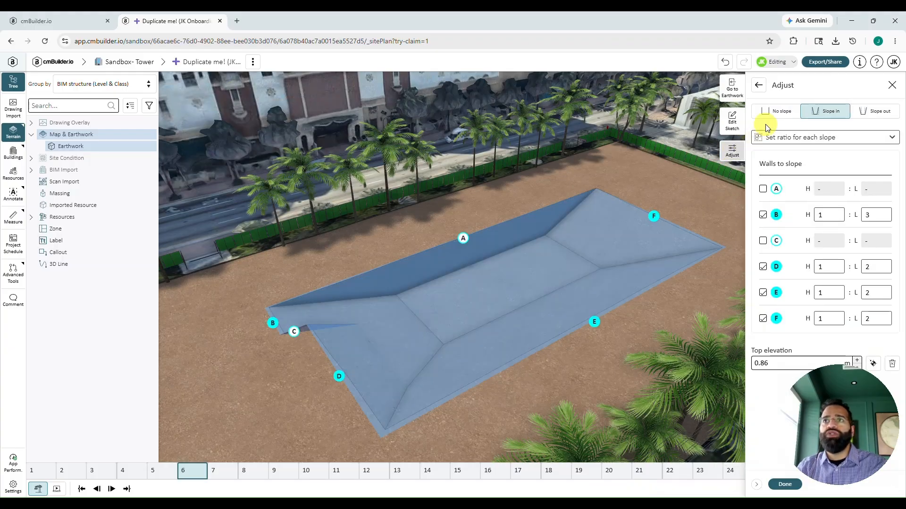
{"action": "left_click", "coordinate": [776, 111]}
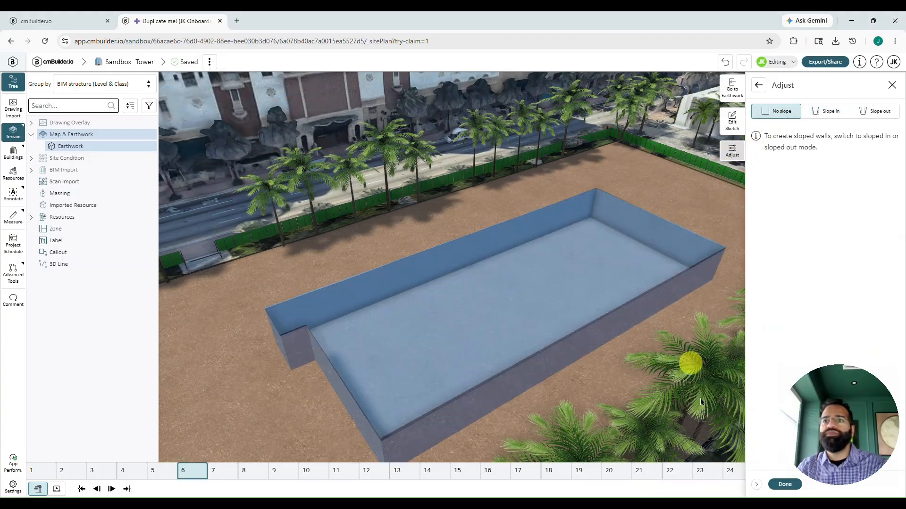
{"action": "left_click", "coordinate": [775, 488]}
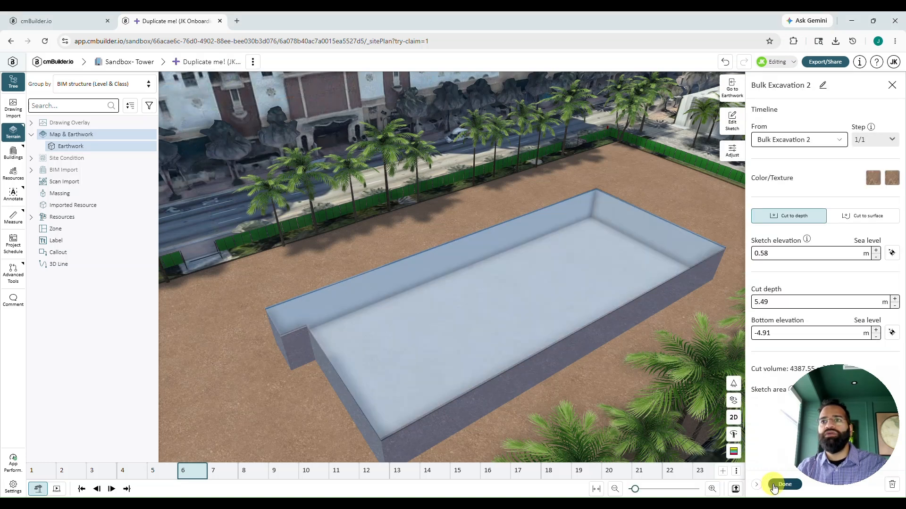
{"action": "left_click", "coordinate": [773, 485]}
{"action": "left_click_drag", "start_coordinate": [661, 422], "coordinate": [538, 396]}
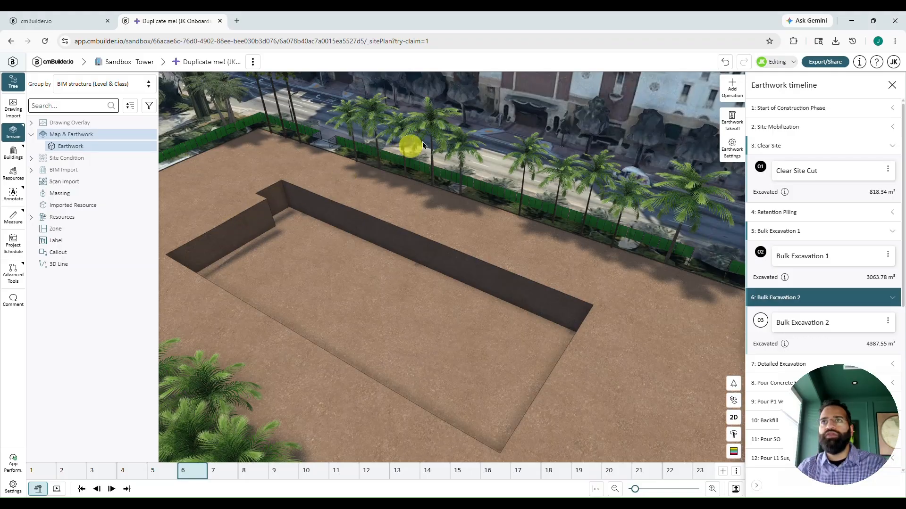
Add a positive ramp at the Bulk Excavation 2 milestone, placing it in the notch at the pit's corner, running down to the floor.
{"action": "left_click", "coordinate": [733, 87]}
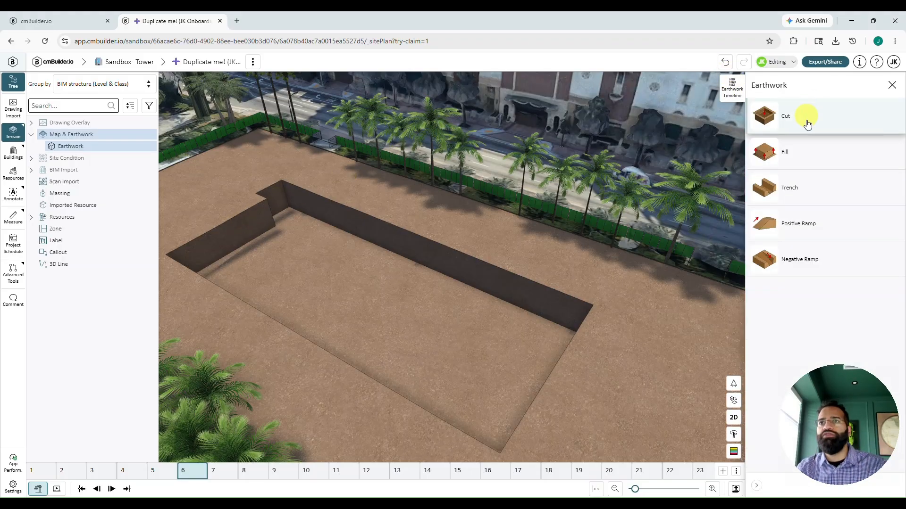
{"action": "left_click", "coordinate": [801, 229]}
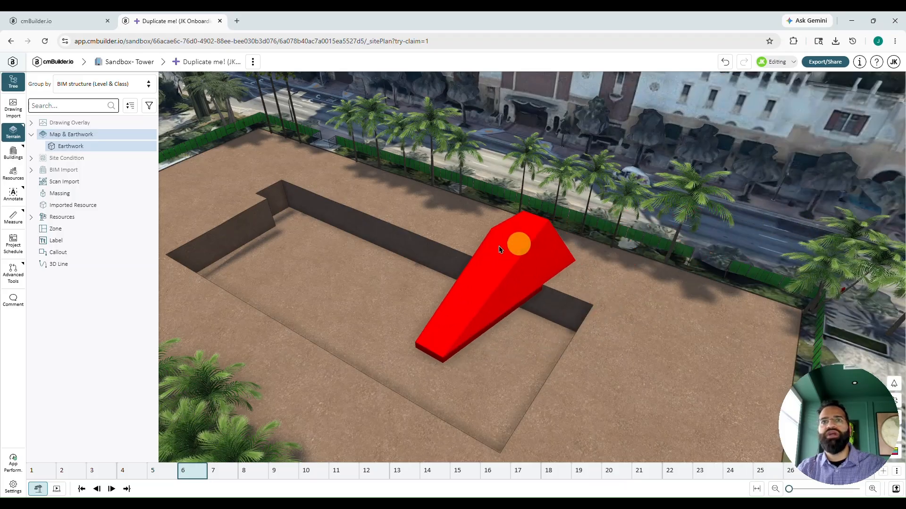
{"action": "left_click", "coordinate": [411, 257]}
{"action": "right_click_drag", "start_coordinate": [404, 260], "coordinate": [358, 270]}
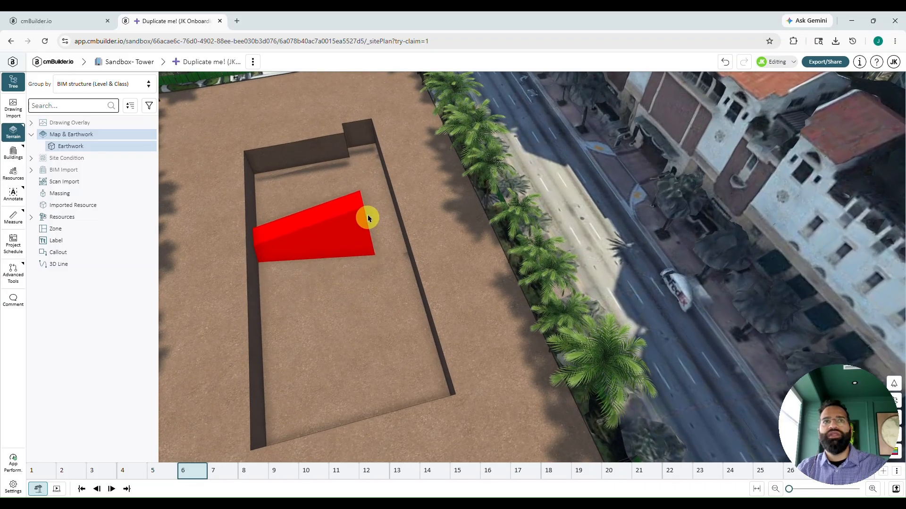
{"action": "left_click", "coordinate": [359, 137]}
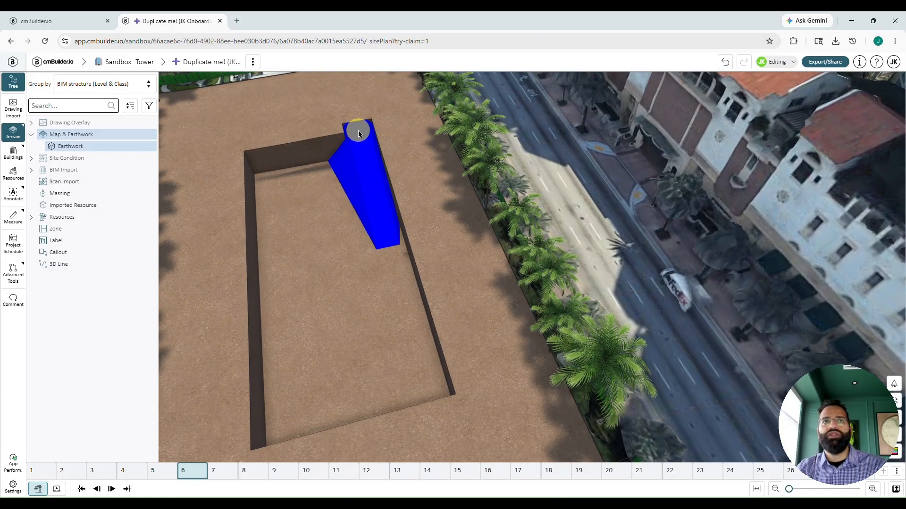
{"action": "left_click", "coordinate": [357, 132]}
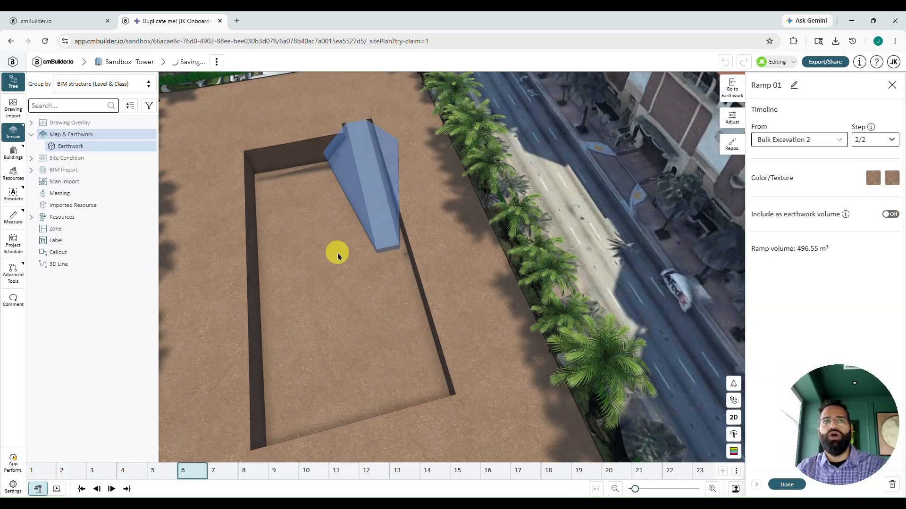
Set the corner ramp's percentage grade to 25%.
{"action": "left_click_drag", "start_coordinate": [337, 143], "coordinate": [404, 314]}
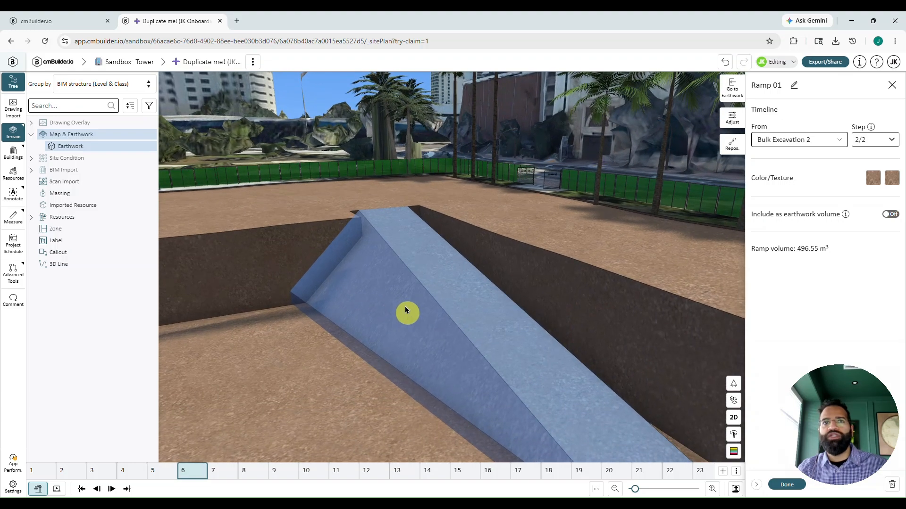
{"action": "left_click", "coordinate": [732, 117]}
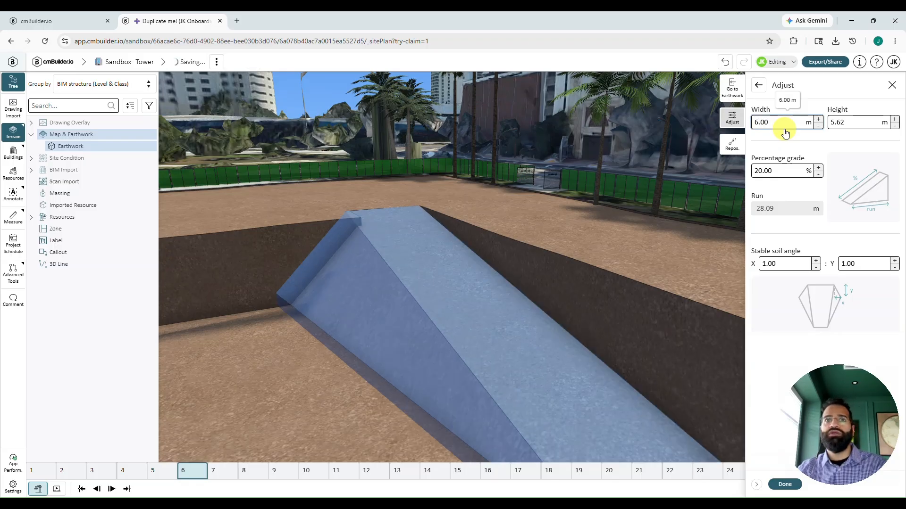
{"action": "left_click", "coordinate": [785, 170]}
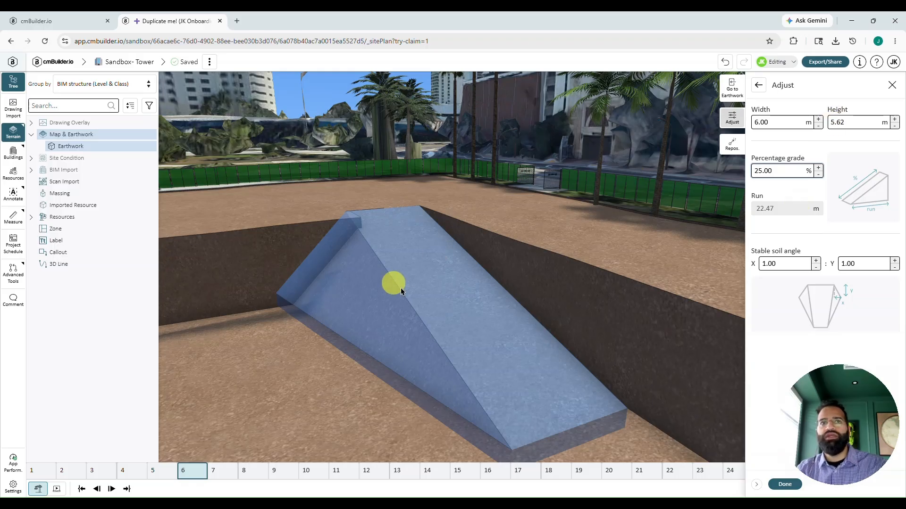
{"action": "left_click_drag", "start_coordinate": [380, 320], "coordinate": [368, 317]}
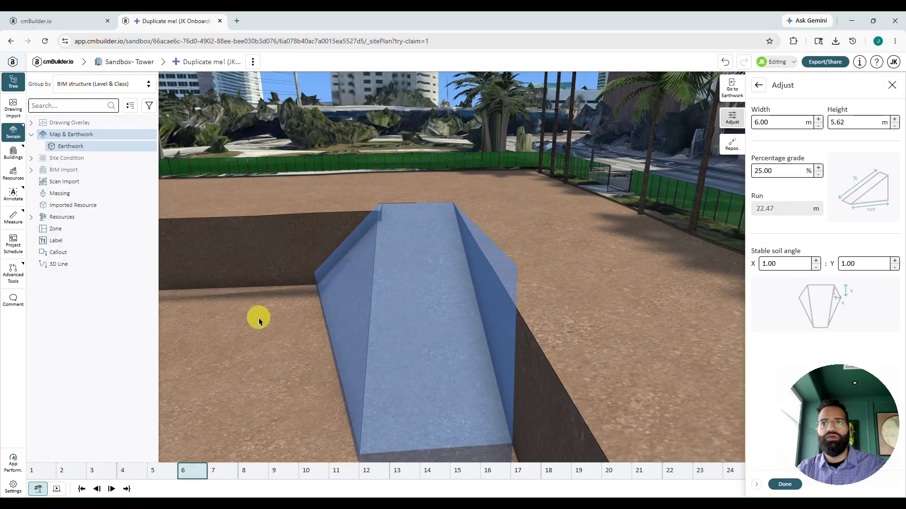
{"action": "left_click_drag", "start_coordinate": [303, 335], "coordinate": [403, 216]}
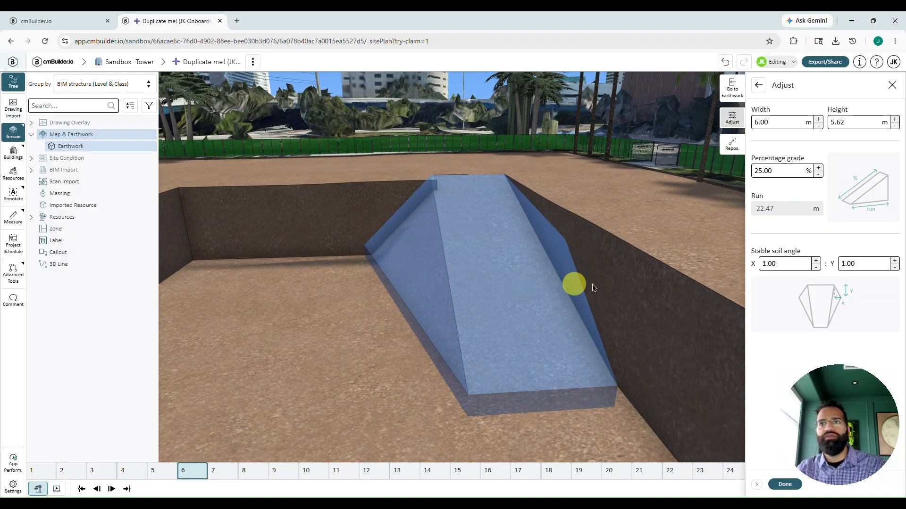
Set the ramp's stable soil angle X value to 0 for vertical sides, and finish the ramp.
{"action": "left_click_drag", "start_coordinate": [786, 264], "coordinate": [744, 264]}
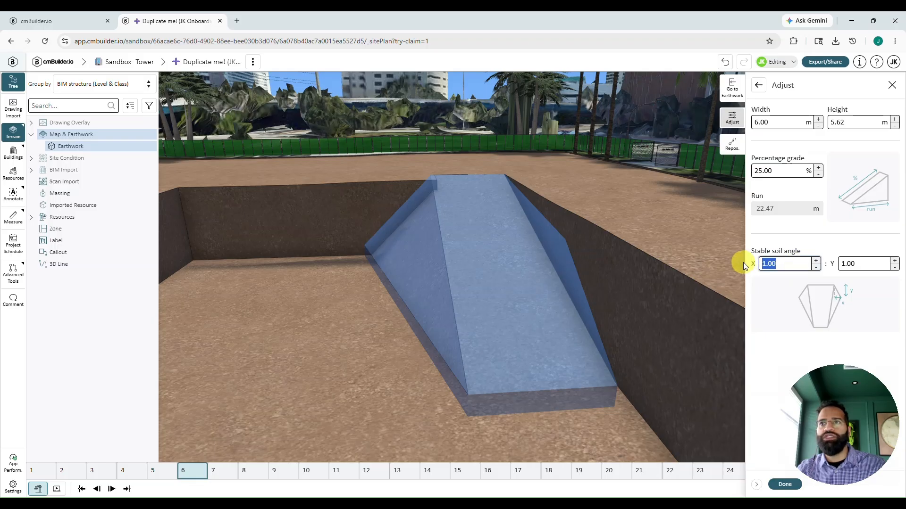
{"action": "type", "text": "0"}
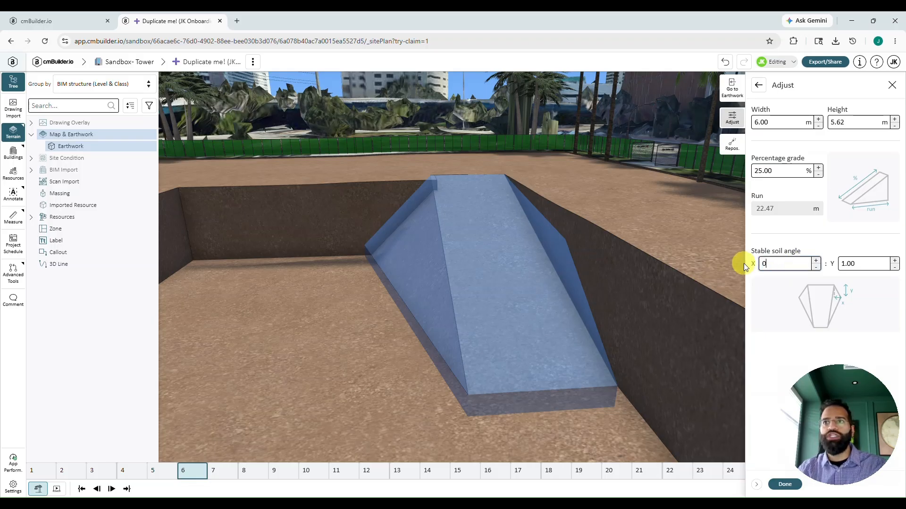
{"action": "key", "text": "Return"}
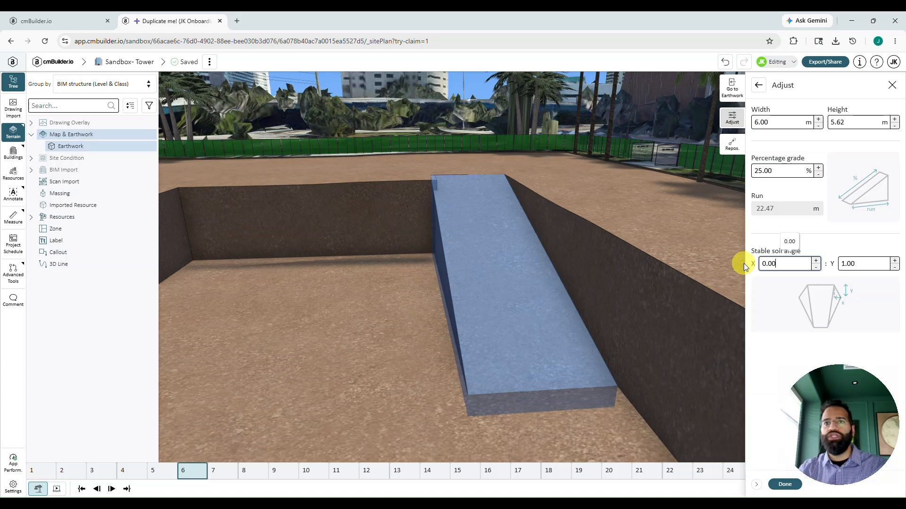
{"action": "left_click", "coordinate": [783, 483]}
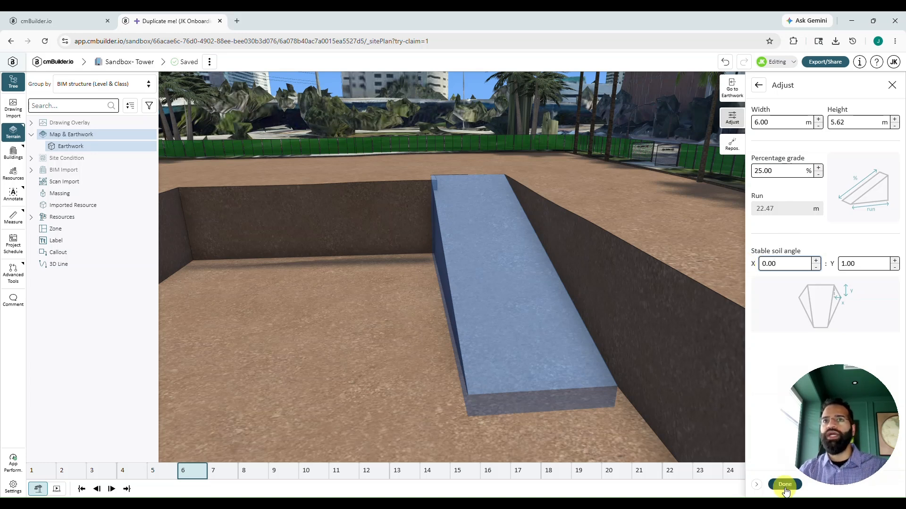
{"action": "left_click", "coordinate": [785, 484]}
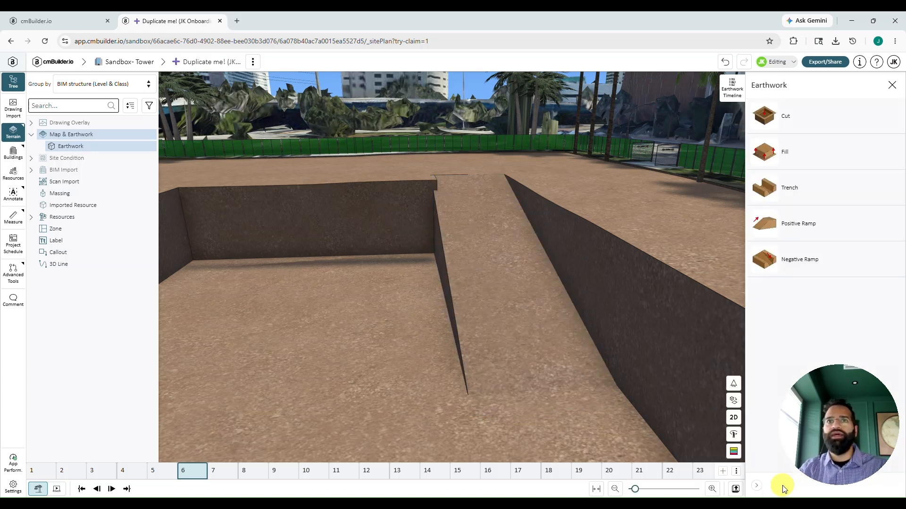
Start a cut at milestone 7, Detailed Excavation, and project one of the footings shown at milestone 8 onto its sketch plane.
{"action": "left_click_drag", "start_coordinate": [477, 282], "coordinate": [486, 325]}
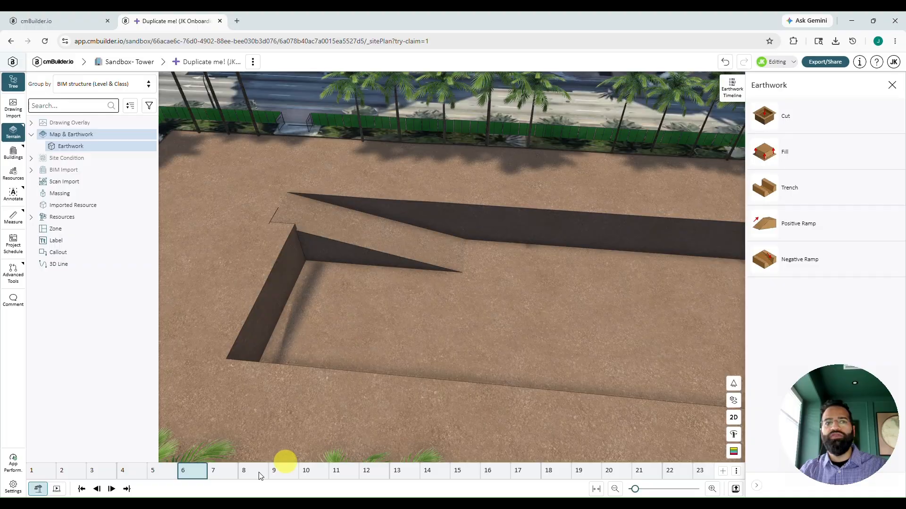
{"action": "left_click", "coordinate": [219, 473]}
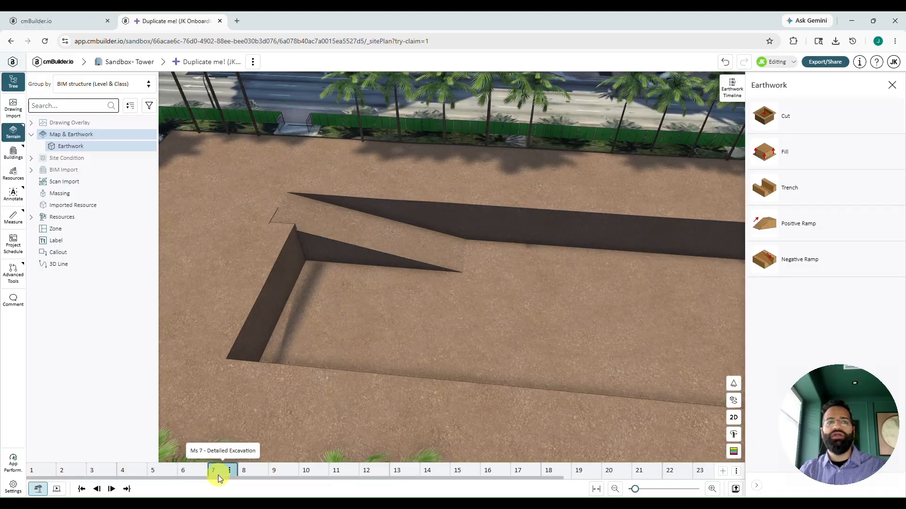
{"action": "left_click_drag", "start_coordinate": [582, 318], "coordinate": [622, 292]}
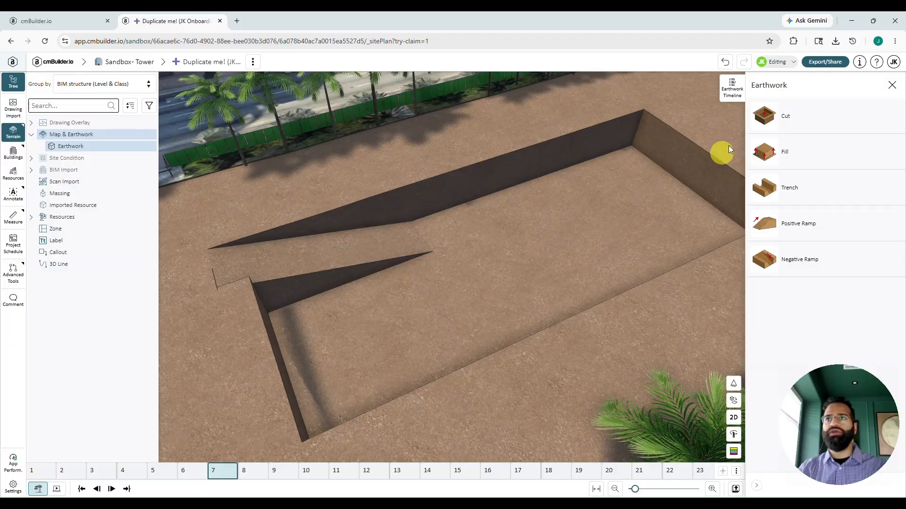
{"action": "left_click", "coordinate": [765, 115]}
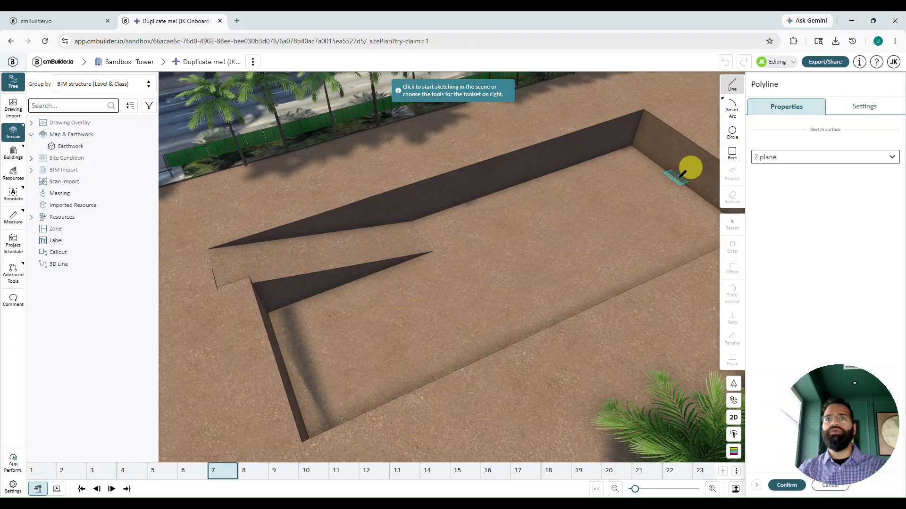
{"action": "left_click", "coordinate": [572, 196]}
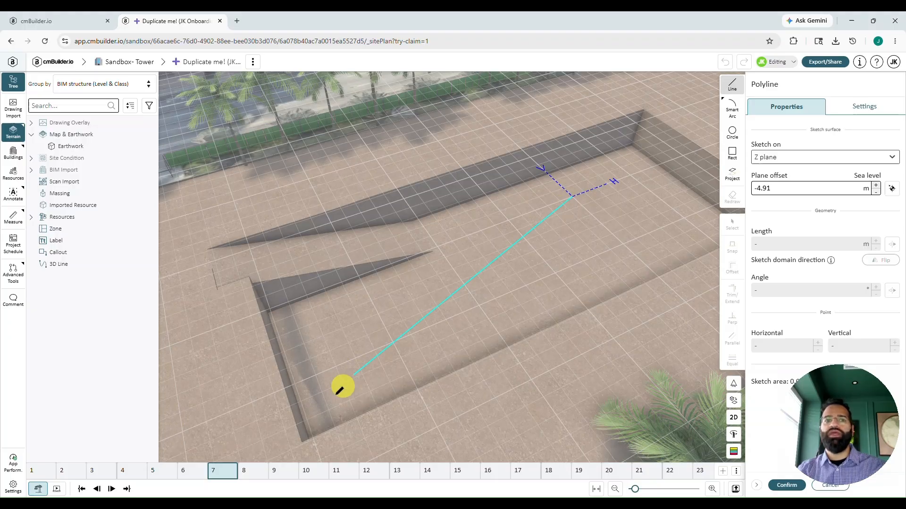
{"action": "left_click", "coordinate": [248, 471]}
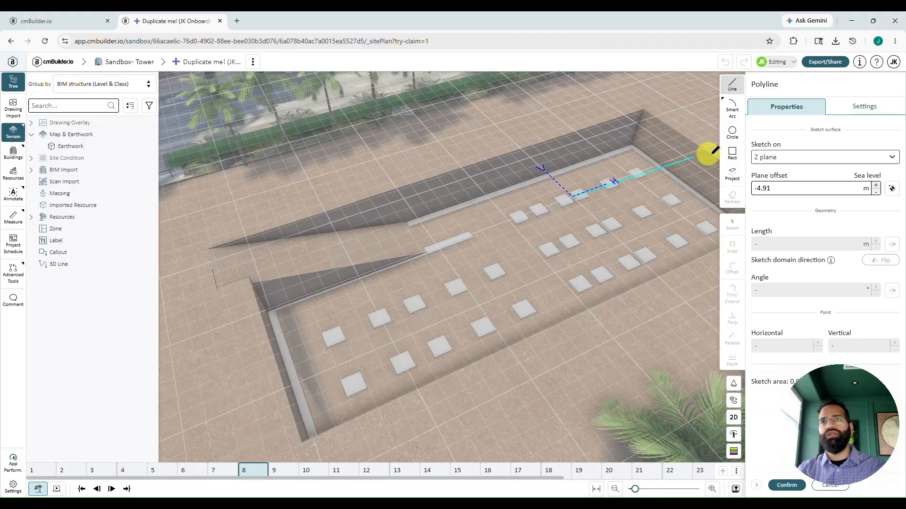
{"action": "left_click", "coordinate": [732, 172]}
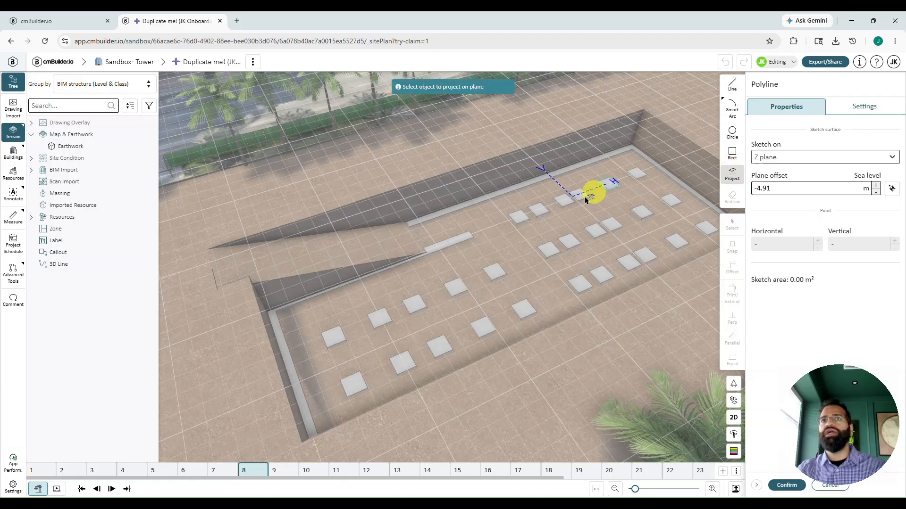
{"action": "left_click", "coordinate": [585, 198]}
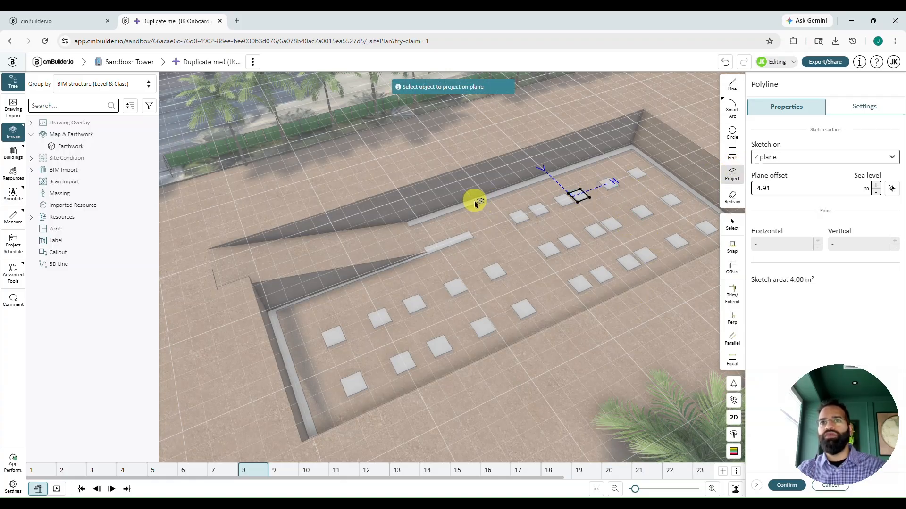
Stretch the projected outline to about 4.5 m per side around two adjacent footings, return to milestone 7 and confirm the sketch.
{"action": "right_click_drag", "start_coordinate": [598, 266], "coordinate": [535, 297]}
{"action": "scroll", "coordinate": [536, 297], "scroll_direction": "up", "scroll_amount": 5}
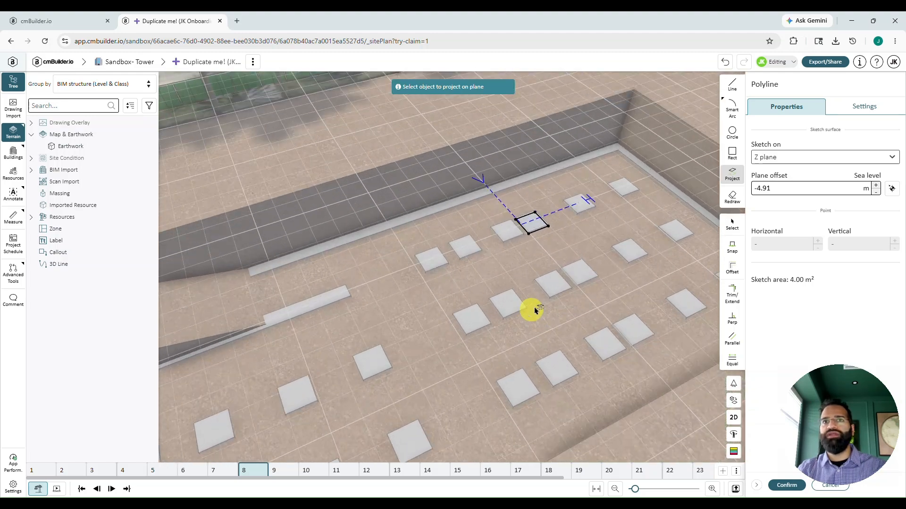
{"action": "key", "text": "Escape"}
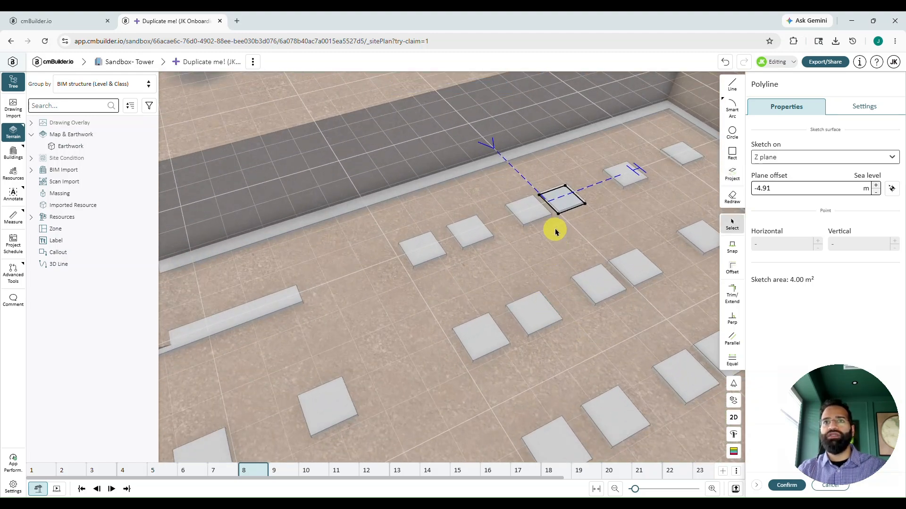
{"action": "left_click", "coordinate": [548, 207]}
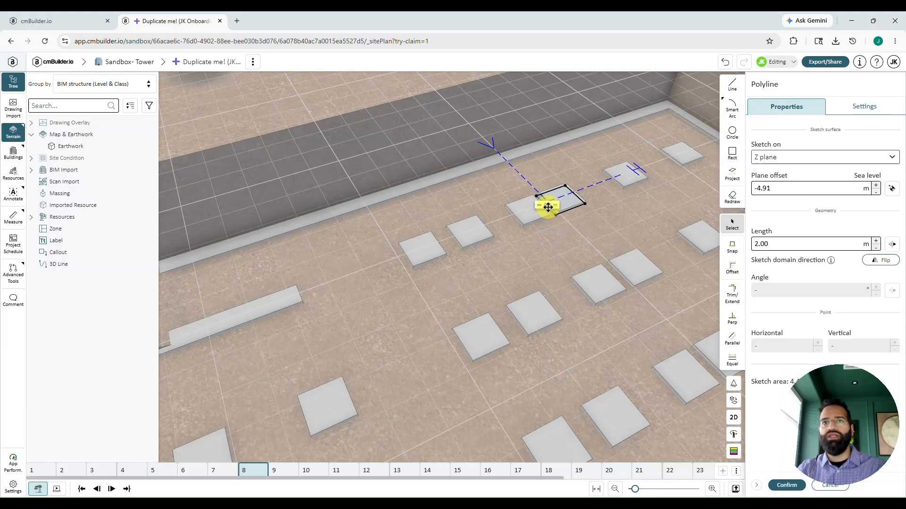
{"action": "left_click_drag", "start_coordinate": [548, 207], "coordinate": [592, 241]}
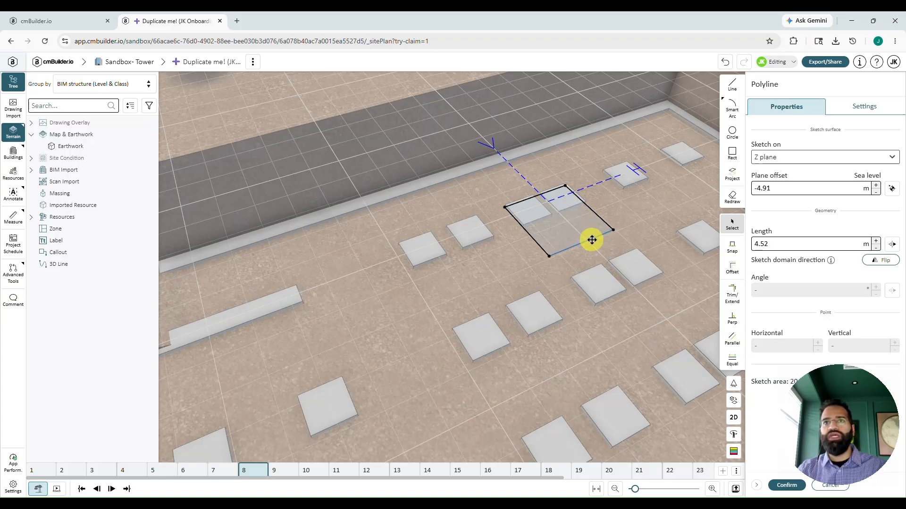
{"action": "scroll", "coordinate": [588, 248], "scroll_direction": "down", "scroll_amount": 5}
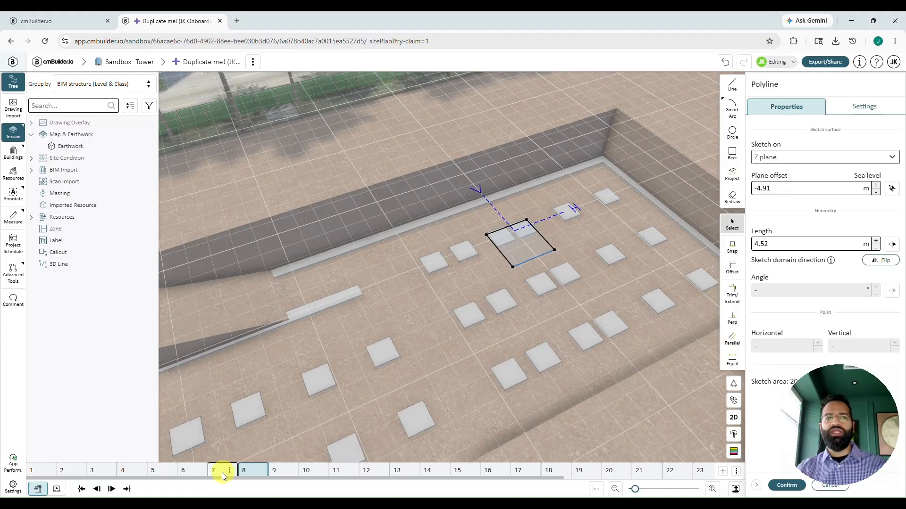
{"action": "left_click", "coordinate": [218, 471]}
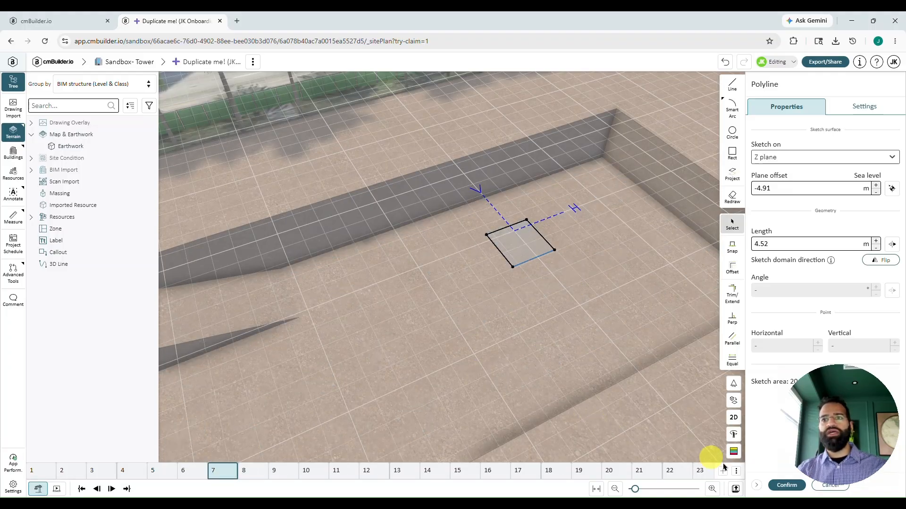
{"action": "left_click", "coordinate": [785, 486]}
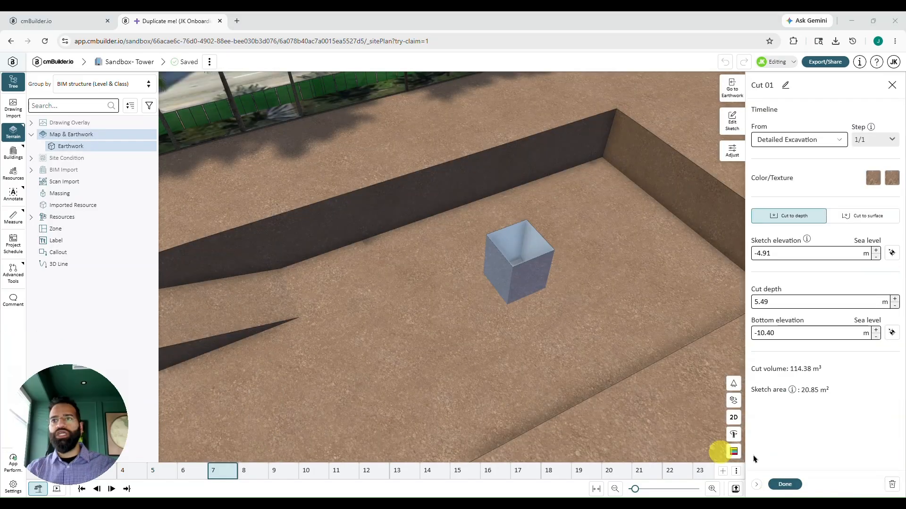
Set the footing cut's depth to 1.5 m and slope all four of its walls outward.
{"action": "left_click", "coordinate": [784, 300]}
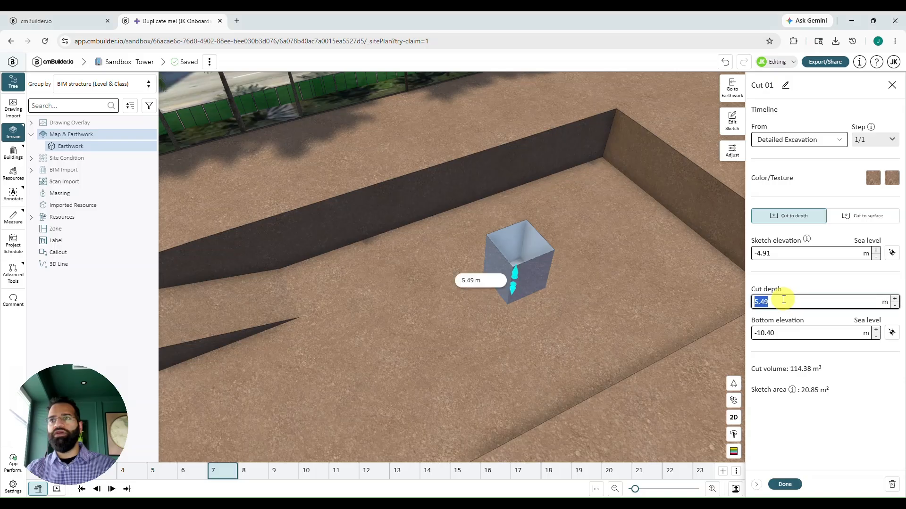
{"action": "type", "text": "1"}
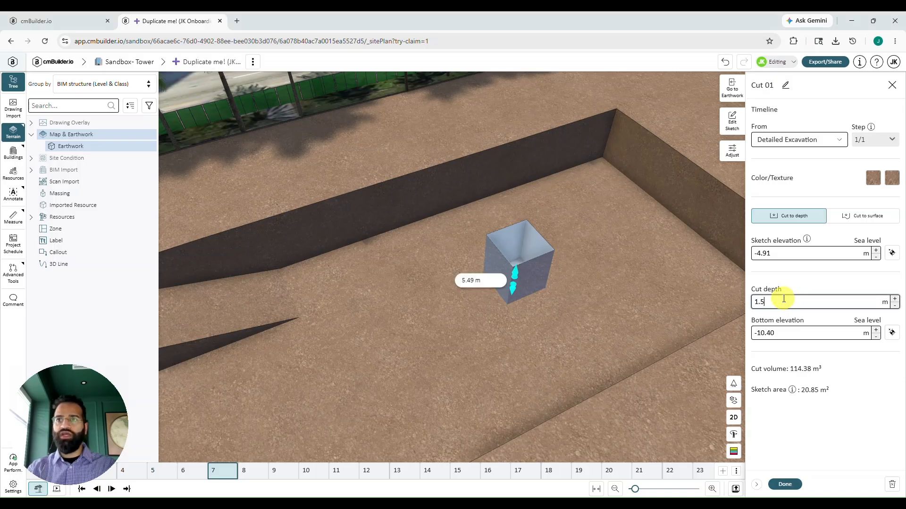
{"action": "type", "text": ".5"}
{"action": "key", "text": "Return"}
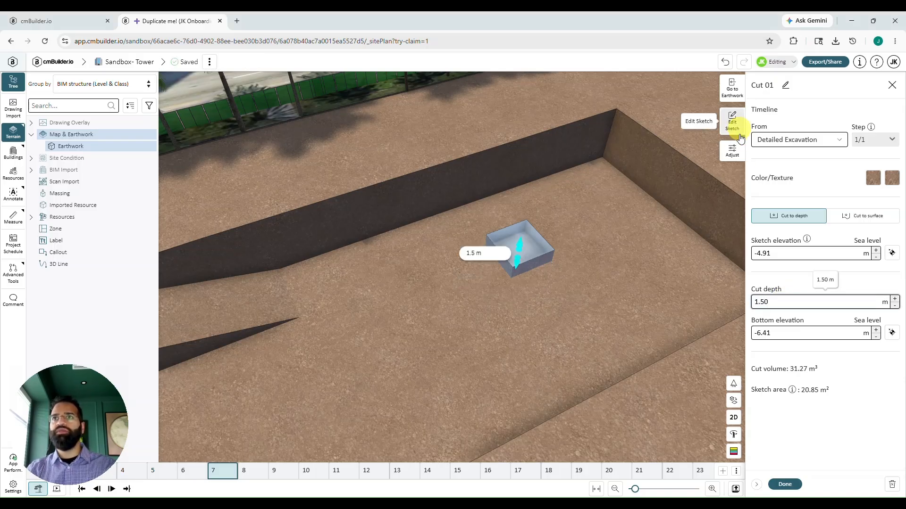
{"action": "left_click", "coordinate": [732, 150]}
{"action": "left_click", "coordinate": [877, 112]}
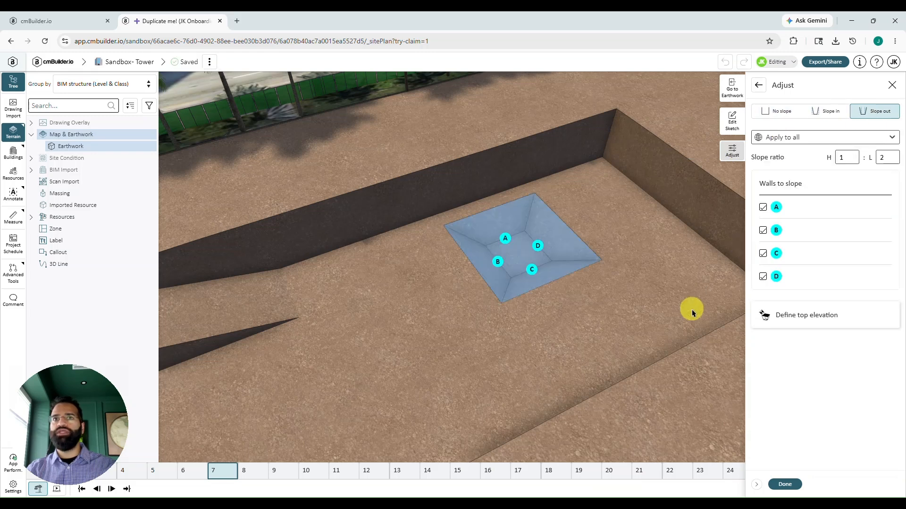
{"action": "left_click", "coordinate": [785, 485]}
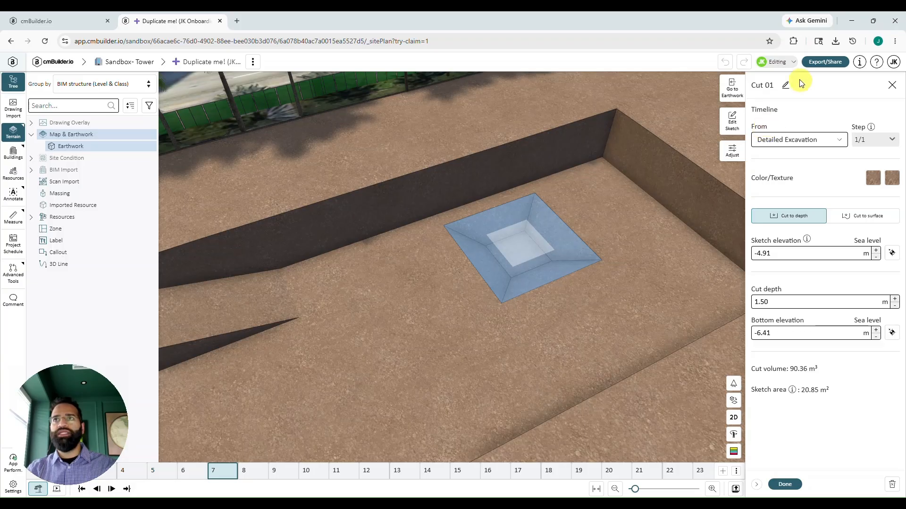
Rename the finished footing cut as Detailed Excavation and check it against the footings at milestone 8.
{"action": "left_click", "coordinate": [786, 85]}
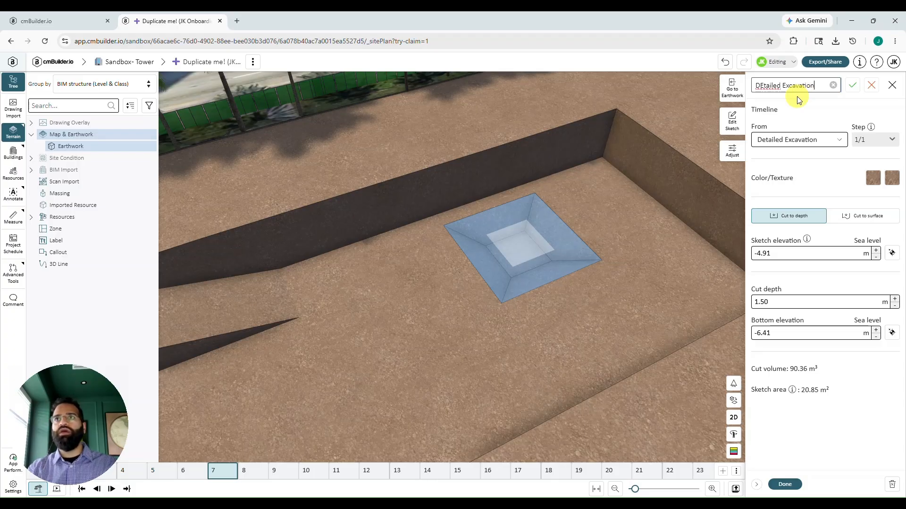
{"action": "left_click", "coordinate": [790, 485]}
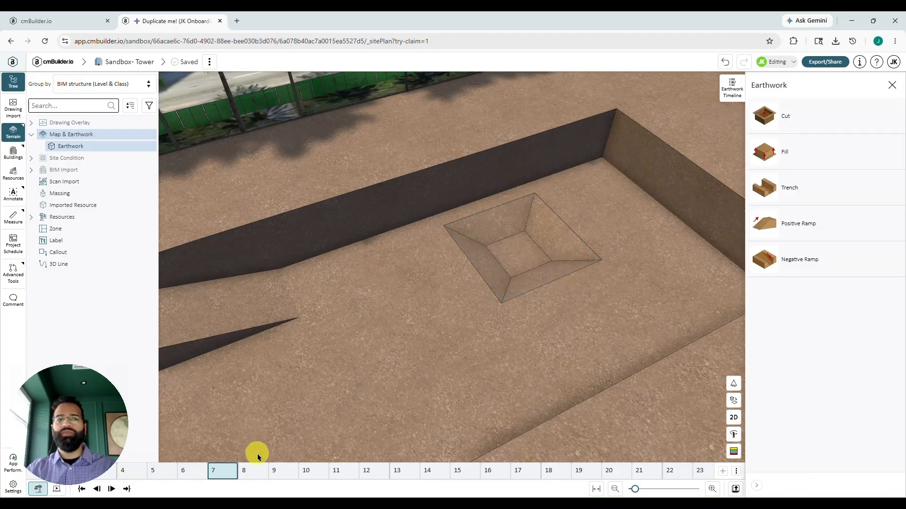
{"action": "left_click", "coordinate": [245, 471]}
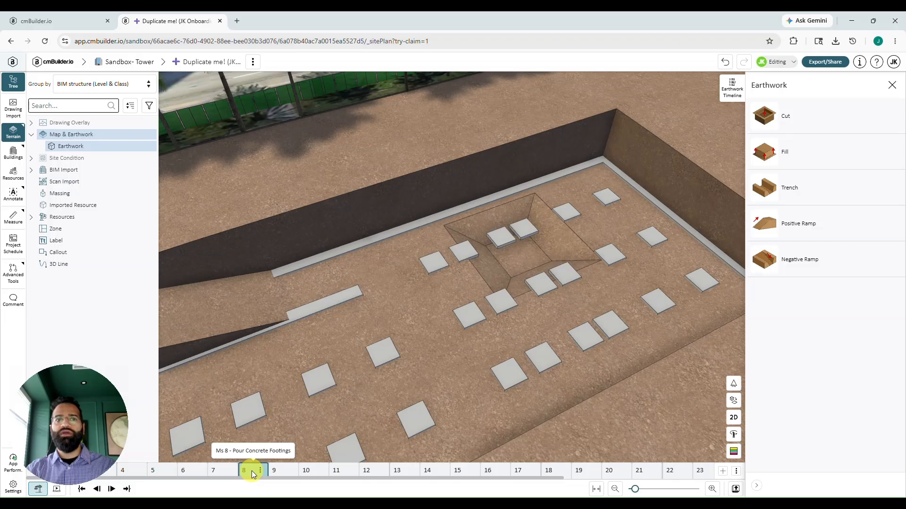
Start a fill at milestone 10, Backfill Foundation, with its sketch plane on the bottom of the footing excavation.
{"action": "left_click", "coordinate": [308, 471]}
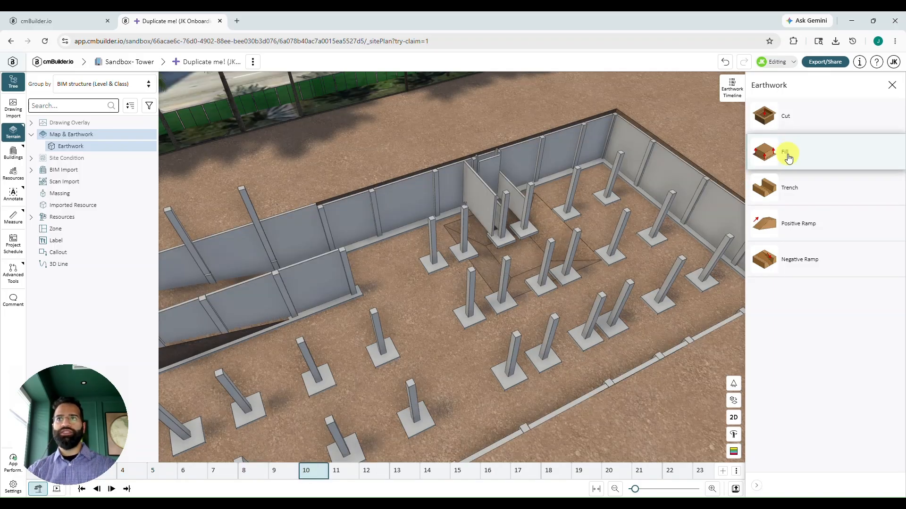
{"action": "left_click", "coordinate": [806, 155]}
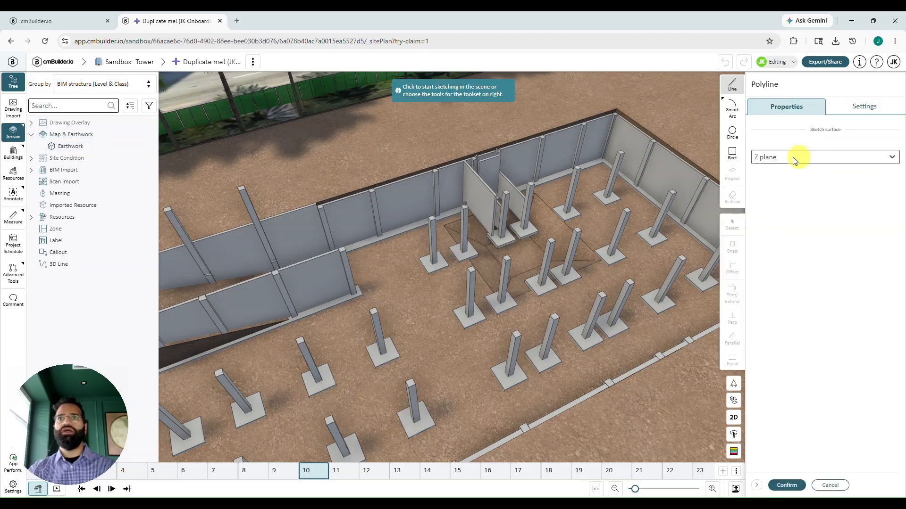
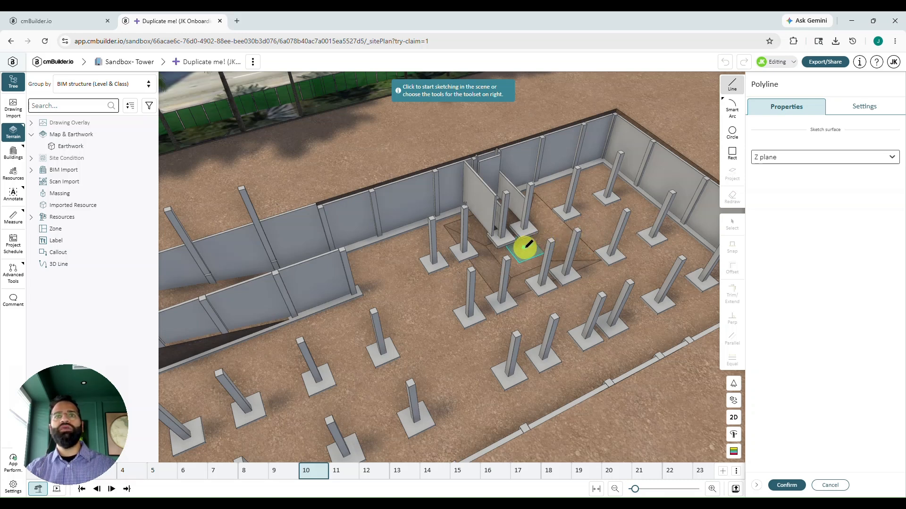
{"action": "left_click", "coordinate": [533, 244]}
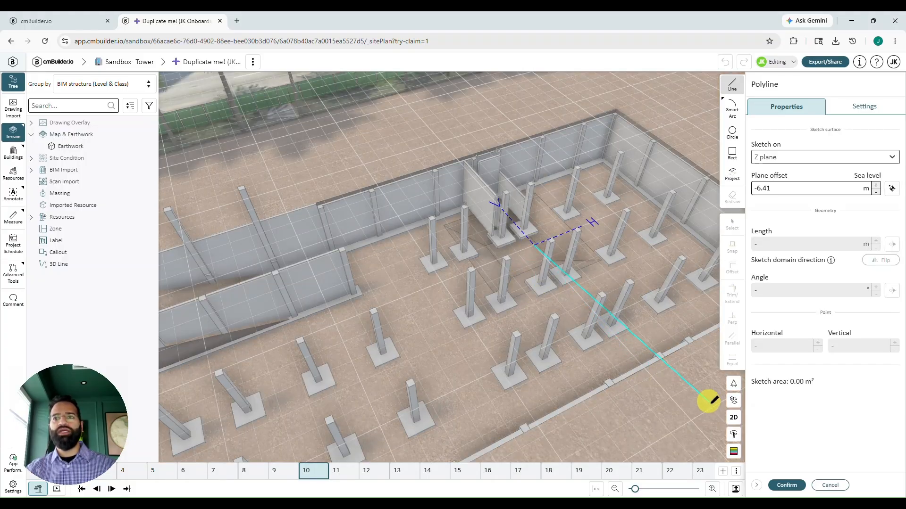
Sketch a rectangle of about 185 m² enclosing the whole sloped footing excavation and confirm the fill sketch.
{"action": "left_click", "coordinate": [733, 418]}
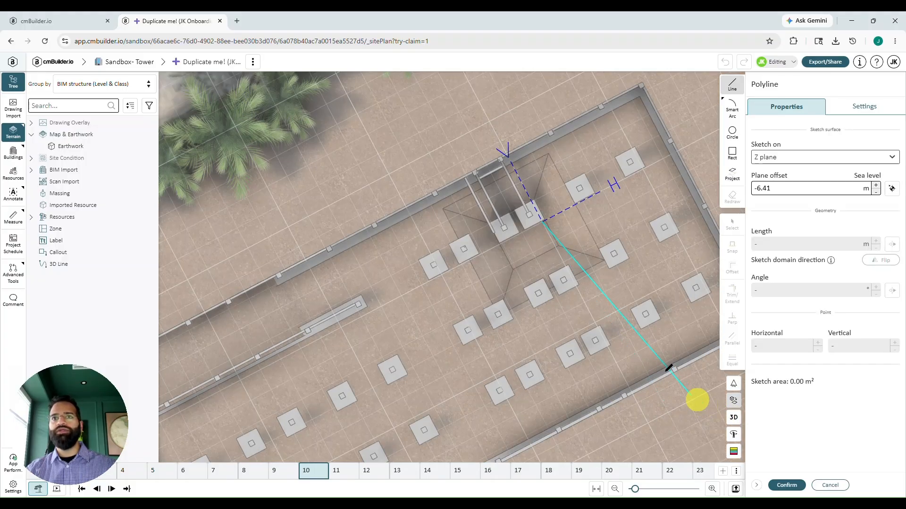
{"action": "left_click", "coordinate": [732, 152]}
{"action": "right_click_drag", "start_coordinate": [542, 224], "coordinate": [511, 227]}
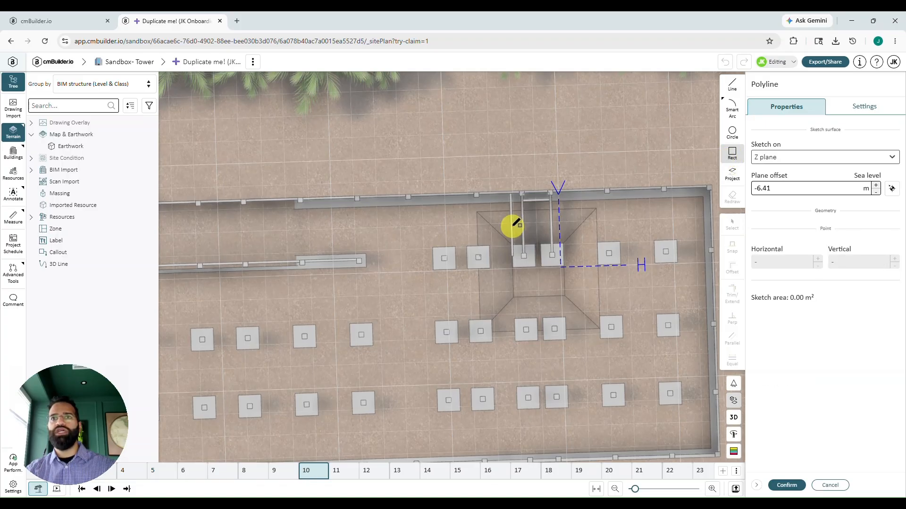
{"action": "left_click", "coordinate": [472, 195]}
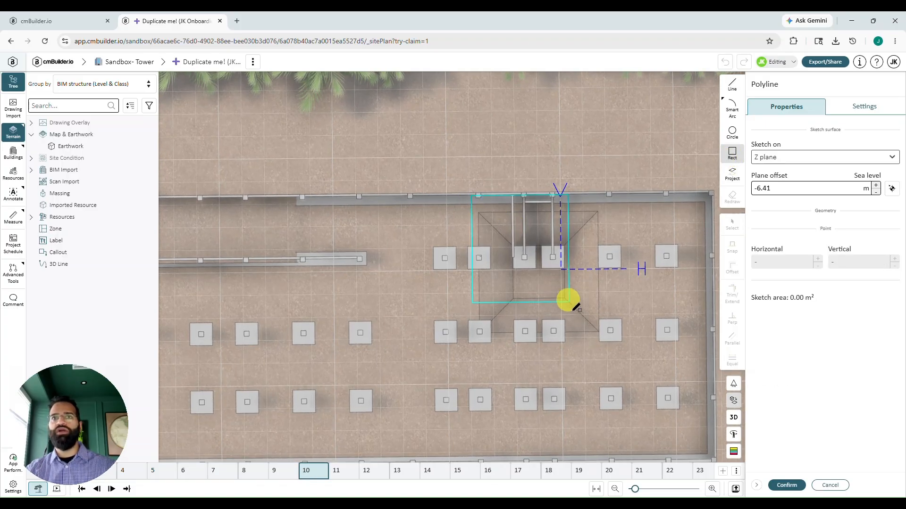
{"action": "left_click", "coordinate": [618, 358]}
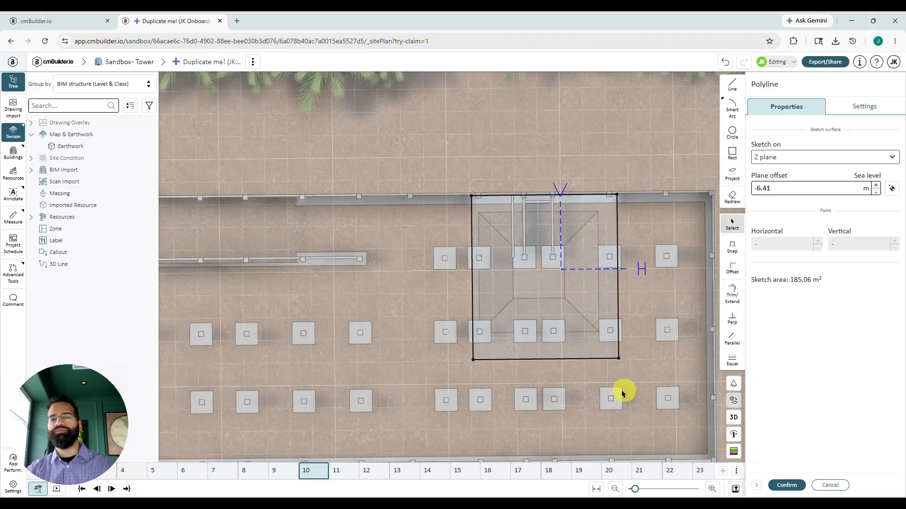
{"action": "left_click", "coordinate": [733, 418]}
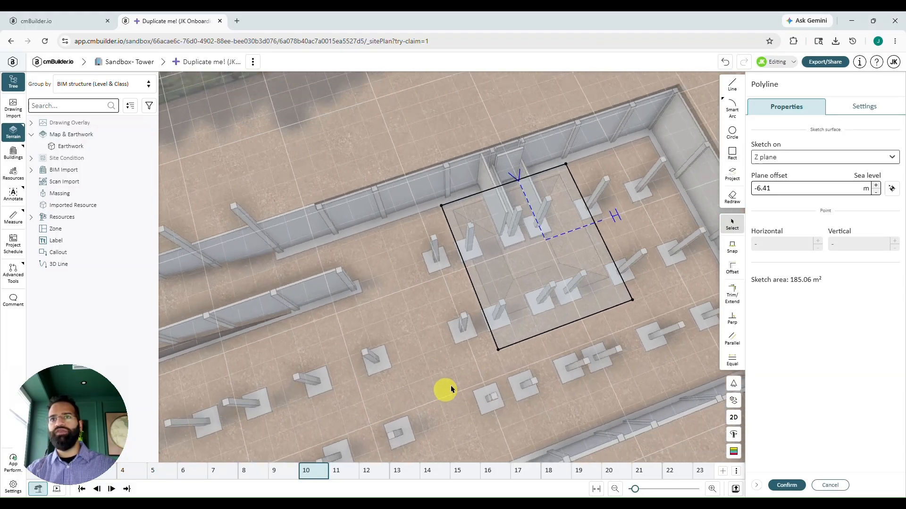
{"action": "scroll", "coordinate": [485, 341], "scroll_direction": "up", "scroll_amount": 3}
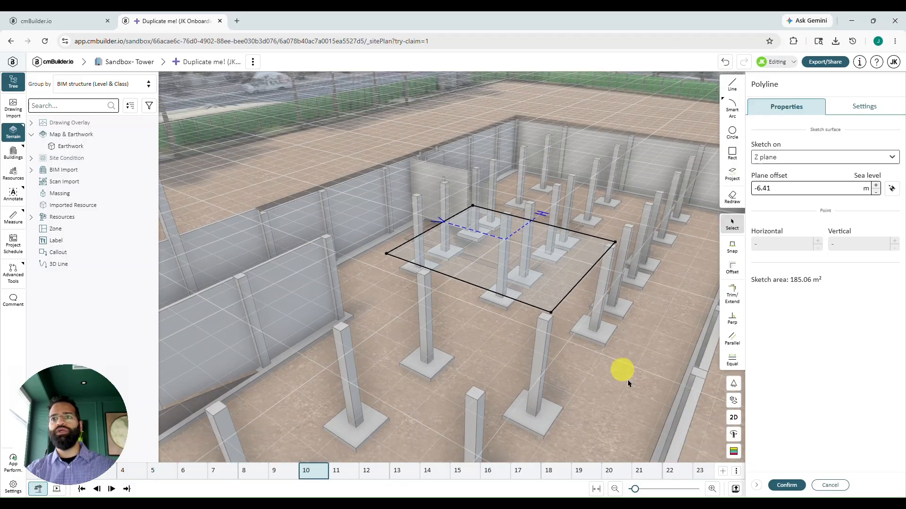
{"action": "left_click", "coordinate": [776, 490]}
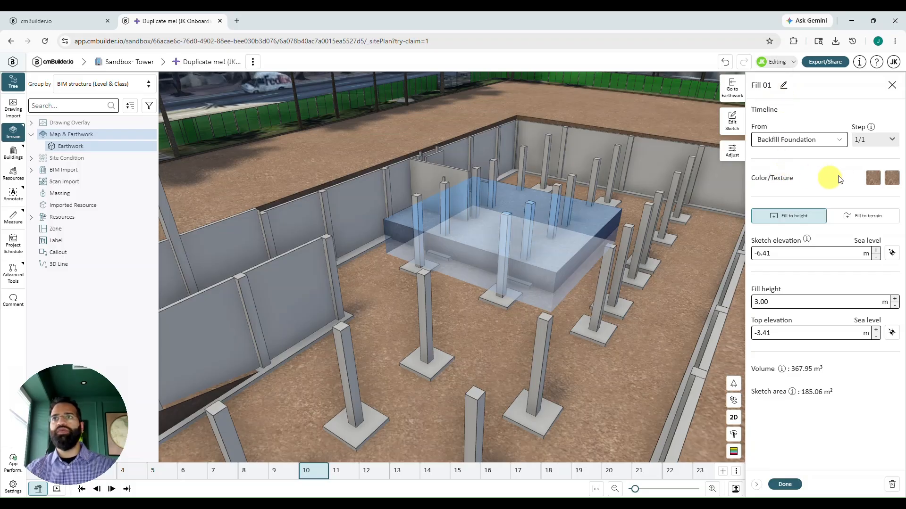
Apply the same light sandy soil texture to both texture settings of the backfill.
{"action": "left_click", "coordinate": [874, 179]}
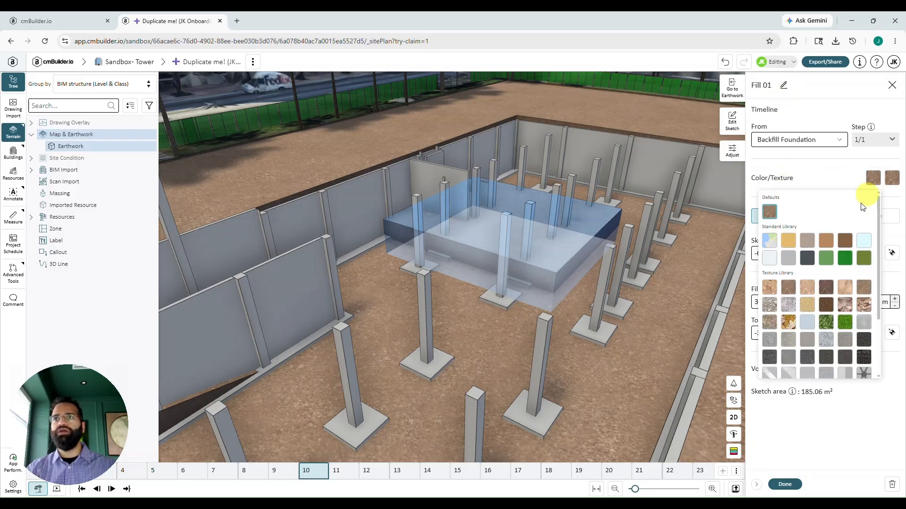
{"action": "left_click", "coordinate": [811, 295]}
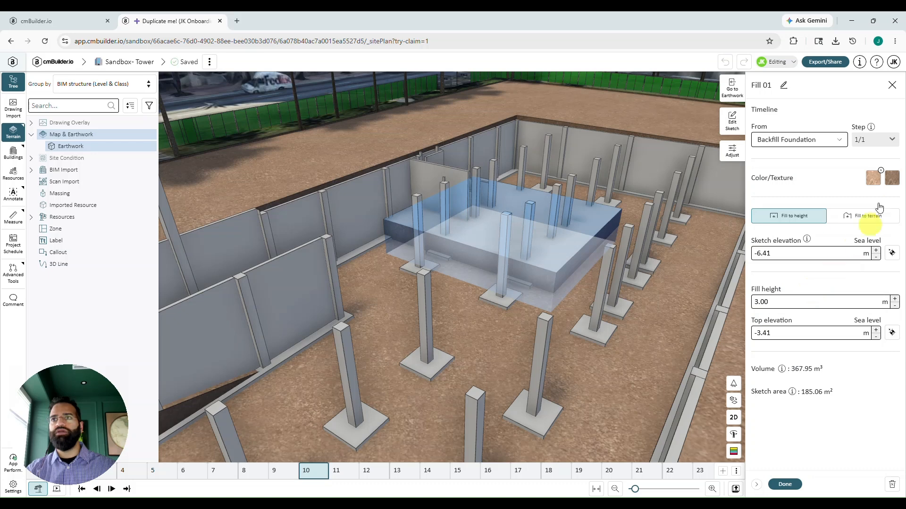
{"action": "left_click", "coordinate": [892, 178]}
{"action": "left_click", "coordinate": [825, 288]}
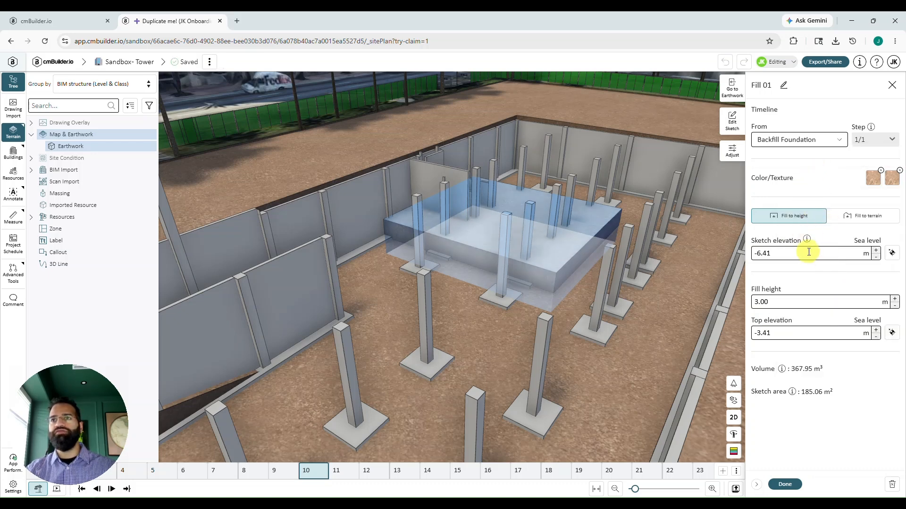
Match the fill's top elevation to the surrounding excavation floor by picking that surface in the model, and finish the fill.
{"action": "left_click", "coordinate": [751, 305]}
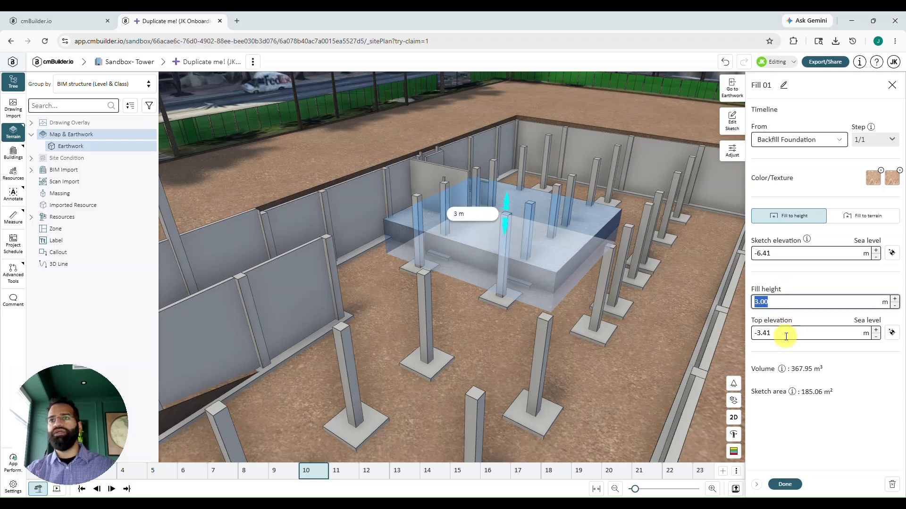
{"action": "left_click", "coordinate": [753, 334]}
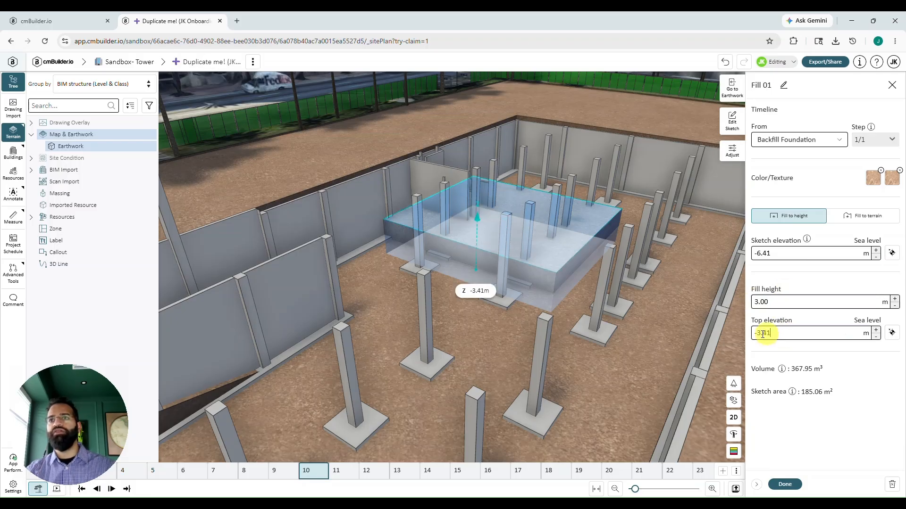
{"action": "left_click", "coordinate": [890, 334]}
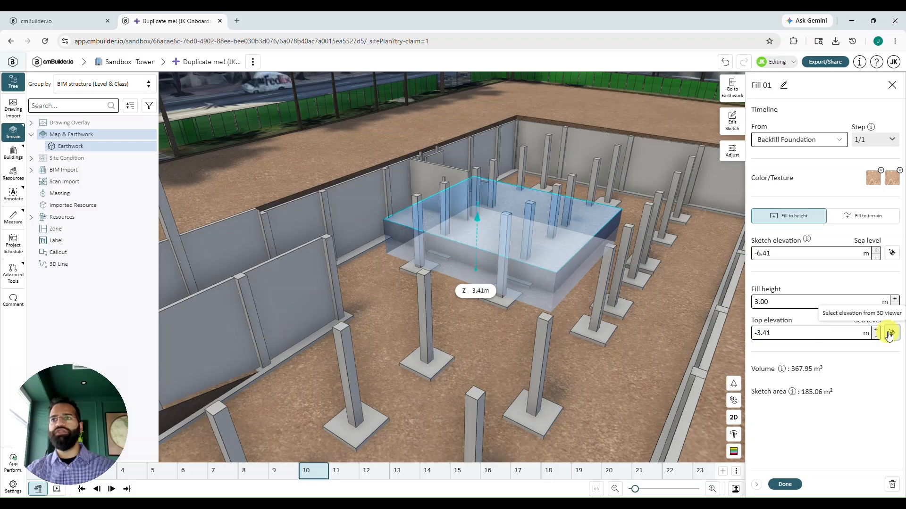
{"action": "left_click", "coordinate": [562, 301]}
{"action": "left_click_drag", "start_coordinate": [668, 365], "coordinate": [653, 376]}
{"action": "left_click", "coordinate": [783, 477]}
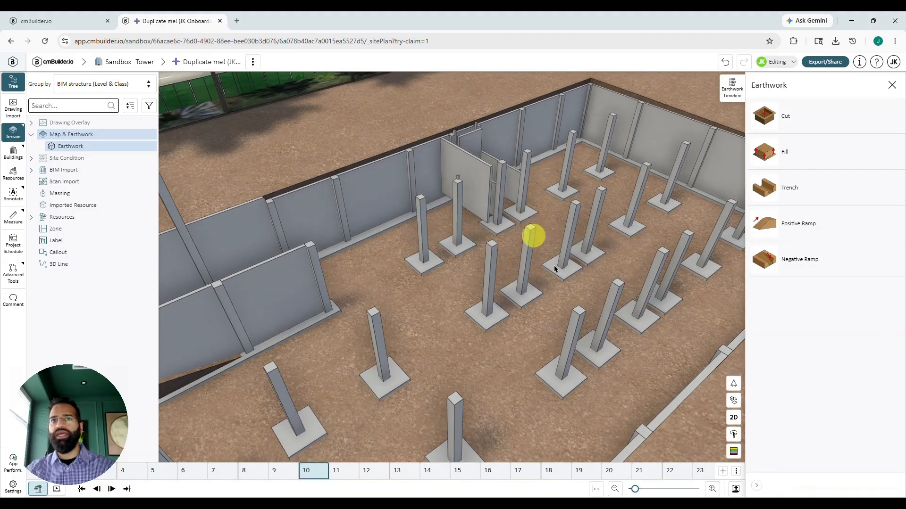
{"action": "mouse_move", "coordinate": [579, 310]}
{"action": "left_mouse_down"}
{"action": "mouse_move", "coordinate": [568, 303]}
{"action": "mouse_move", "coordinate": [584, 303]}
{"action": "left_mouse_up"}
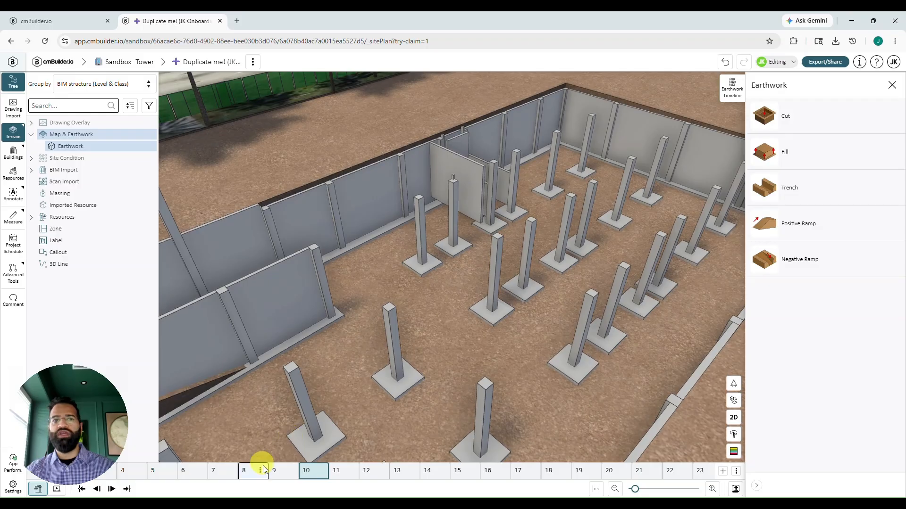
Examine the earthwork takeoff's volumes per milestone and its detailed breakdown per earthwork element.
{"action": "left_click", "coordinate": [275, 471]}
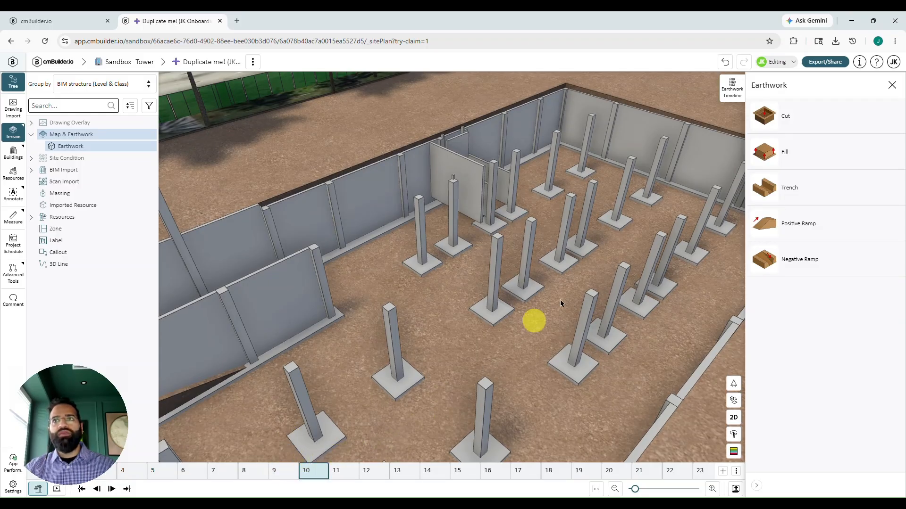
{"action": "left_click", "coordinate": [730, 100]}
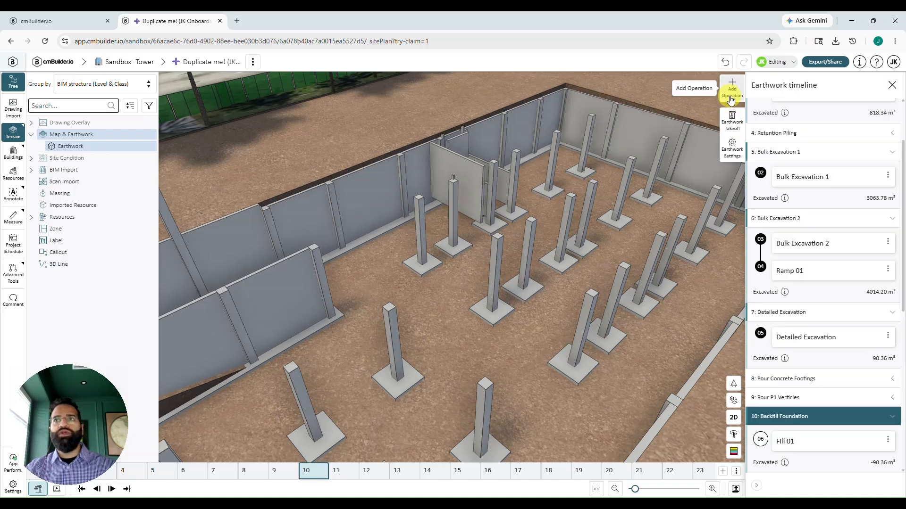
{"action": "left_click", "coordinate": [738, 125]}
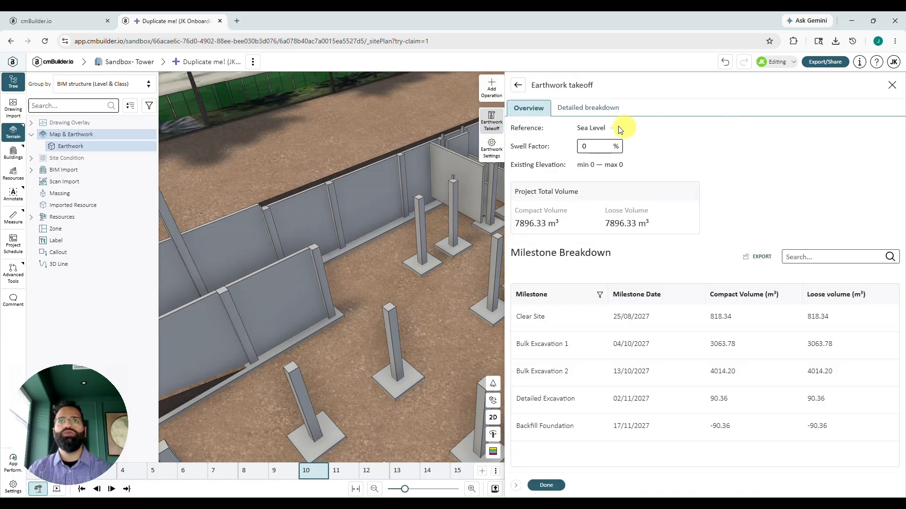
{"action": "left_click", "coordinate": [566, 108]}
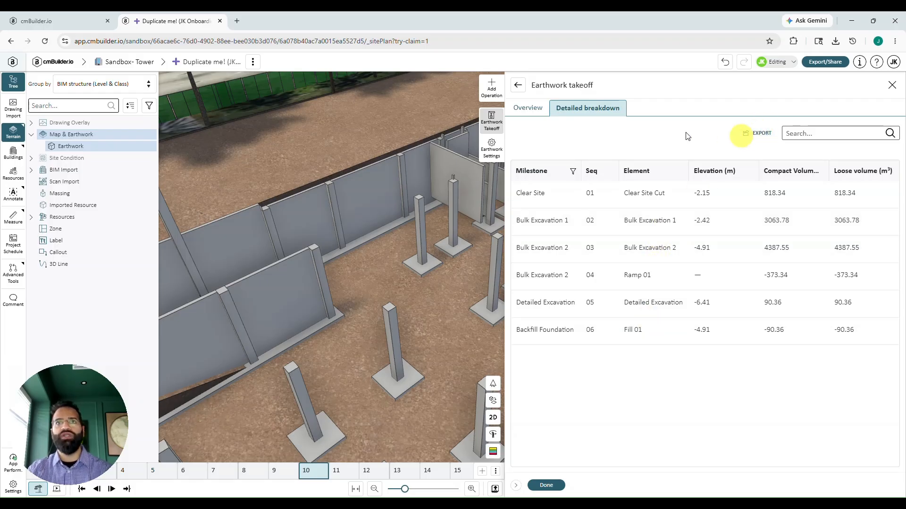
Set the earthwork takeoff's swell factor to 10% in the overview and close the takeoff and the earthwork timeline.
{"action": "left_click", "coordinate": [535, 108]}
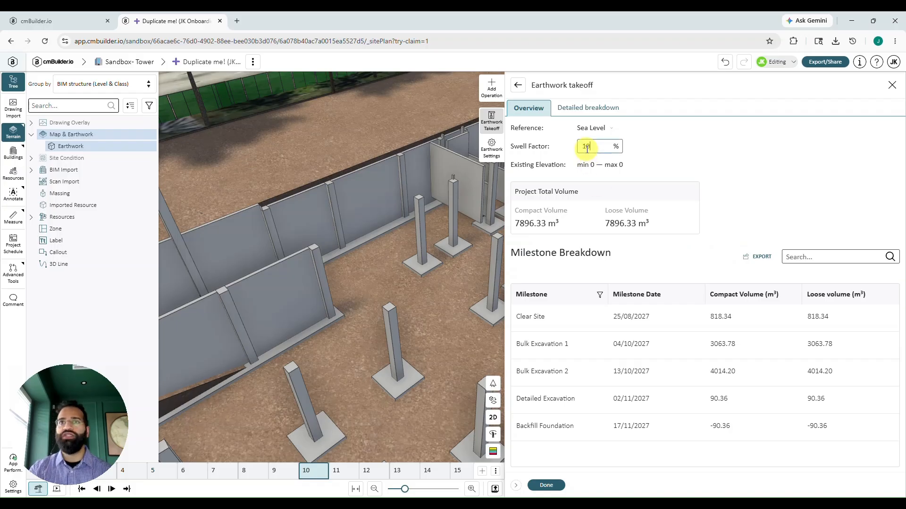
{"action": "left_click", "coordinate": [725, 163]}
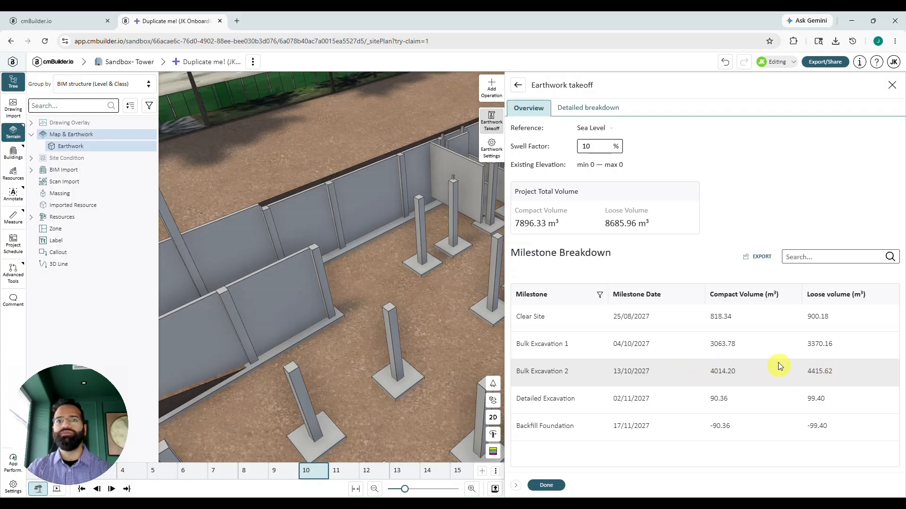
{"action": "left_click", "coordinate": [550, 485]}
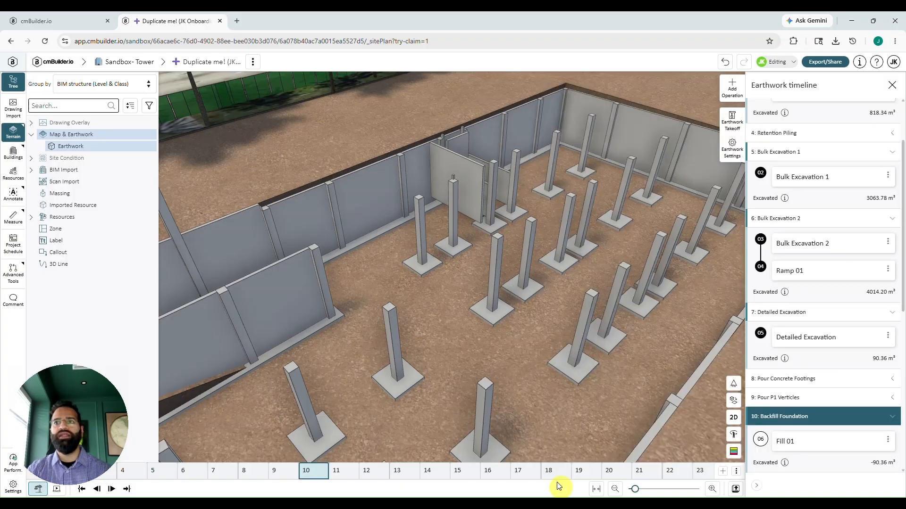
{"action": "left_click", "coordinate": [892, 85]}
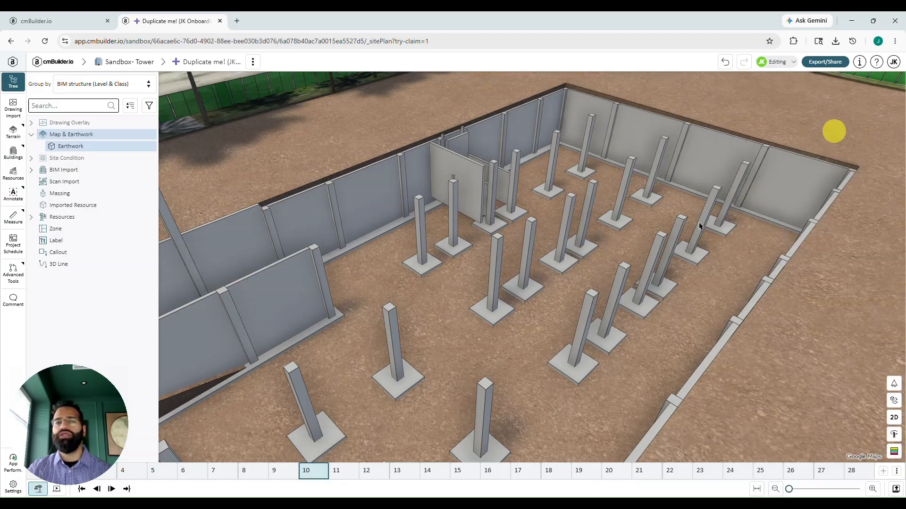
Select the access ramp and reposition its upper end near the excavation's corner.
{"action": "scroll", "coordinate": [661, 236], "scroll_direction": "down", "scroll_amount": 5}
{"action": "left_click_drag", "start_coordinate": [589, 348], "coordinate": [498, 346]}
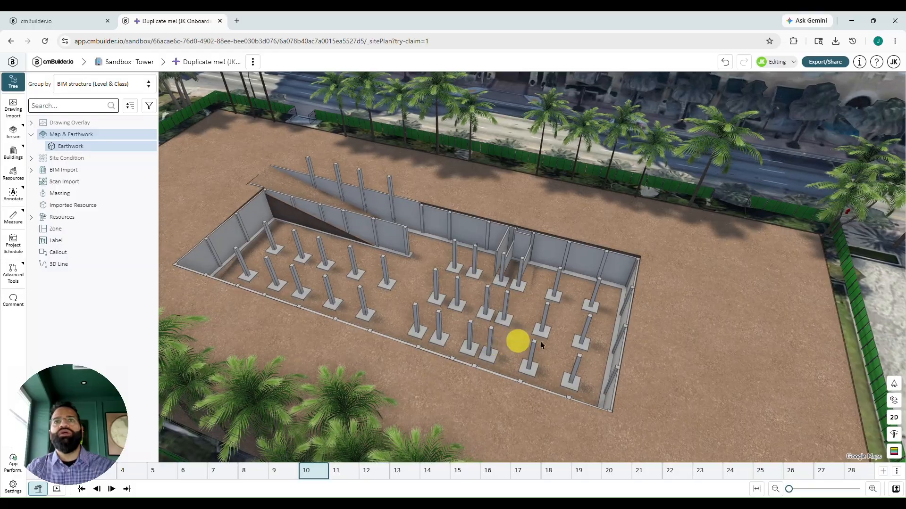
{"action": "right_click_drag", "start_coordinate": [387, 310], "coordinate": [489, 341]}
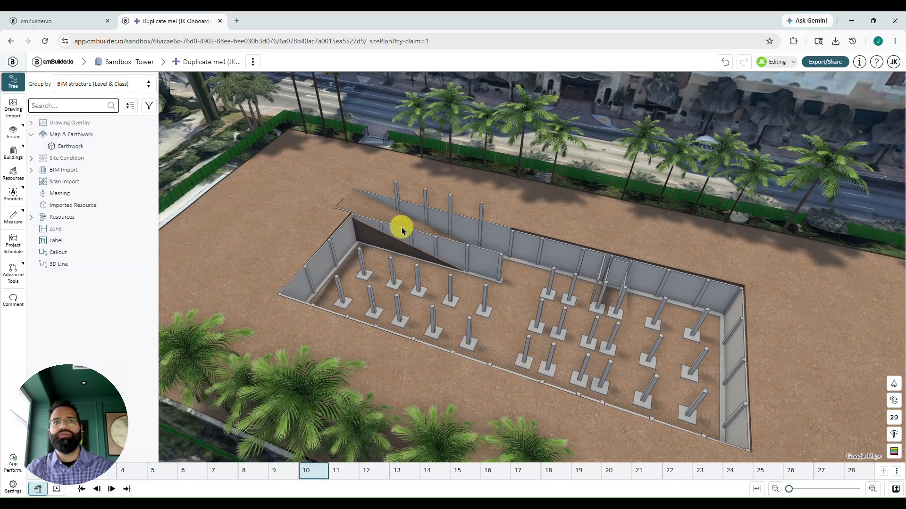
{"action": "right_click", "coordinate": [378, 217]}
{"action": "left_click", "coordinate": [409, 248]}
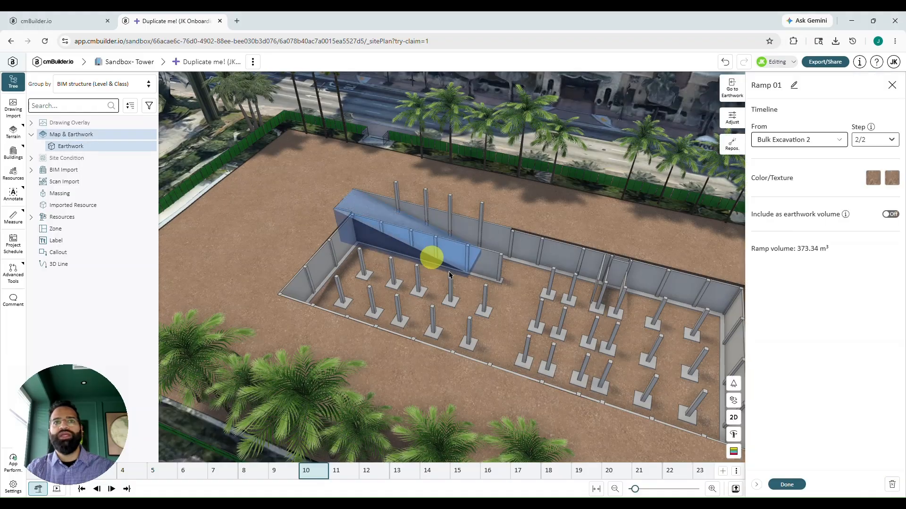
{"action": "left_click", "coordinate": [731, 145]}
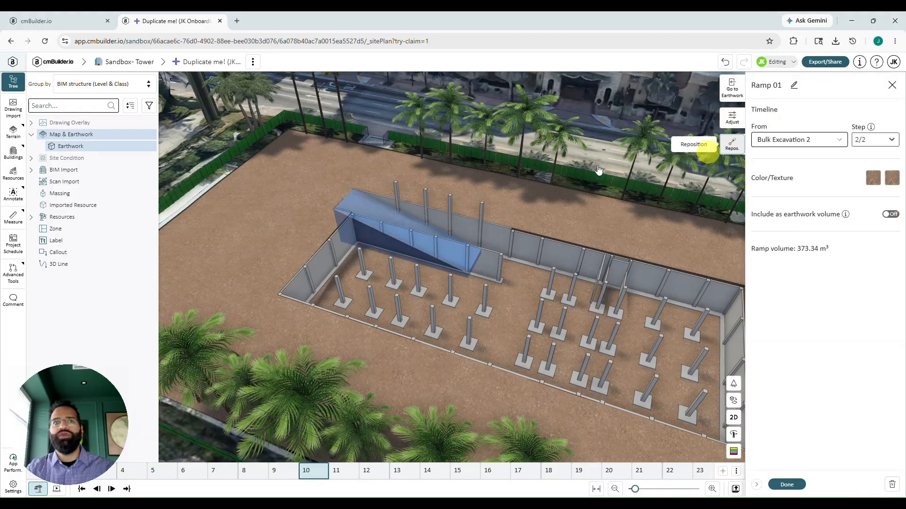
{"action": "left_click", "coordinate": [346, 206]}
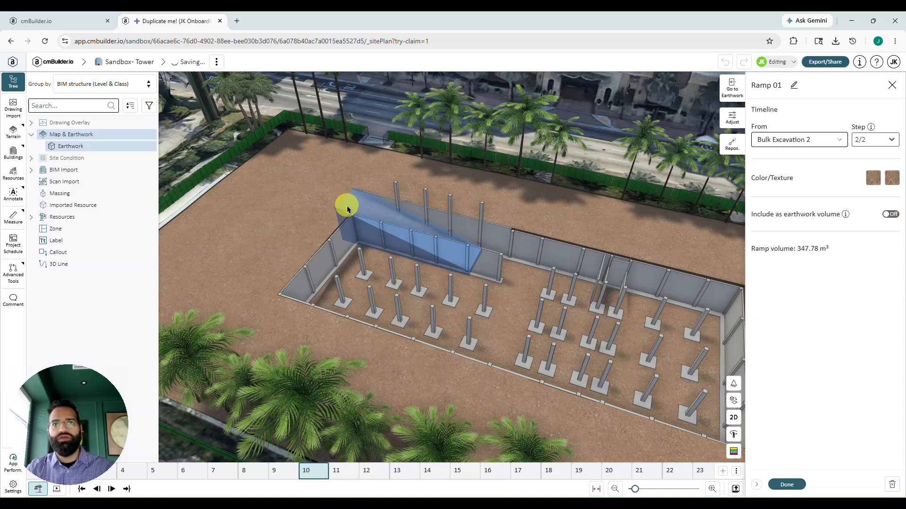
Finish editing the access ramp and show the excavation at milestone 6, Bulk Excavation 2.
{"action": "left_click", "coordinate": [787, 484]}
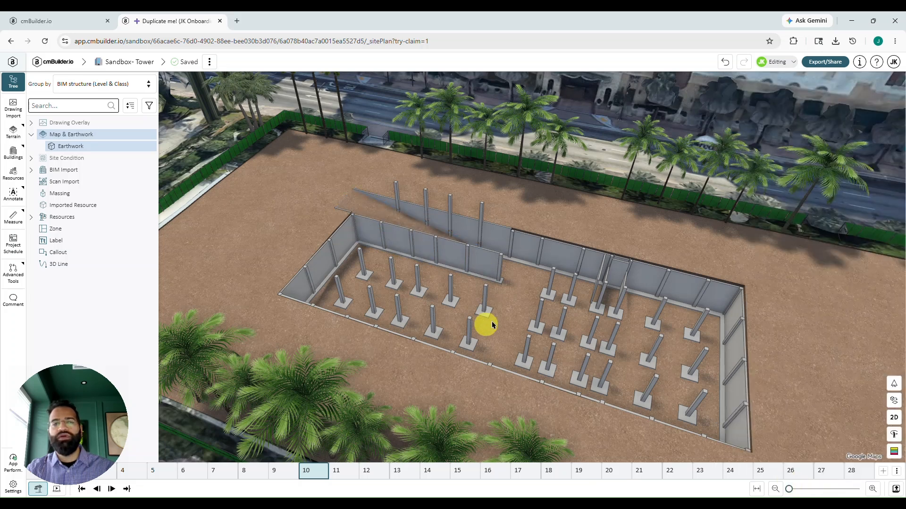
{"action": "left_click", "coordinate": [182, 471]}
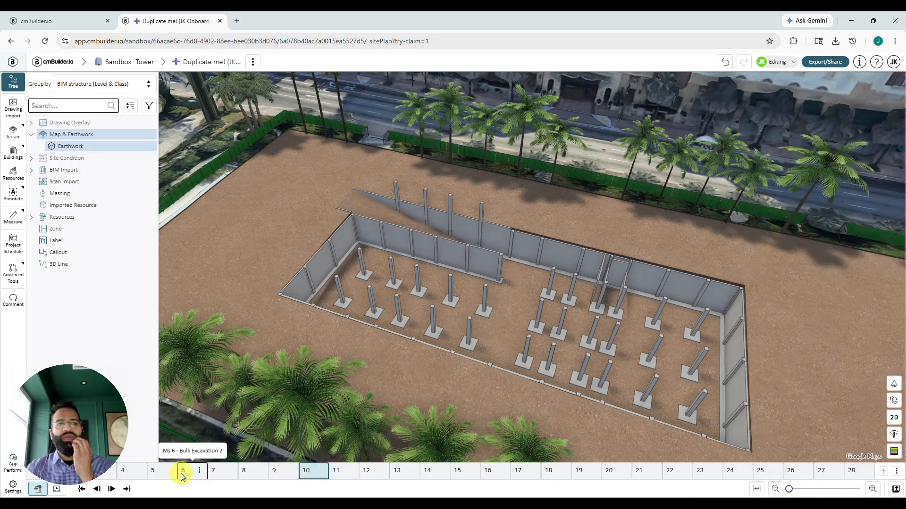
{"action": "left_click", "coordinate": [650, 277]}
{"action": "left_click_drag", "start_coordinate": [501, 336], "coordinate": [526, 341]}
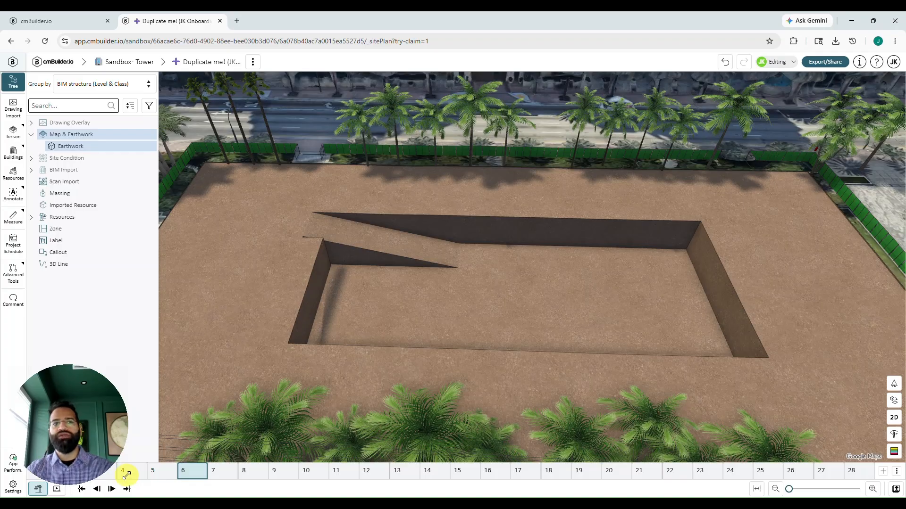
{"action": "left_click_drag", "start_coordinate": [424, 249], "coordinate": [453, 368]}
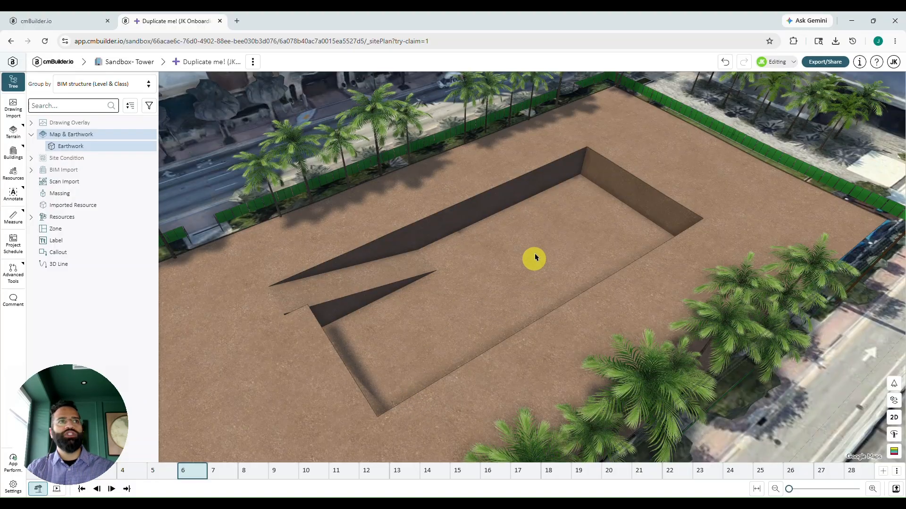
Search all resource categories for "soldier" and choose the Concrete Lagging Kingpost Soldier Pile for placement.
{"action": "left_click", "coordinate": [11, 173]}
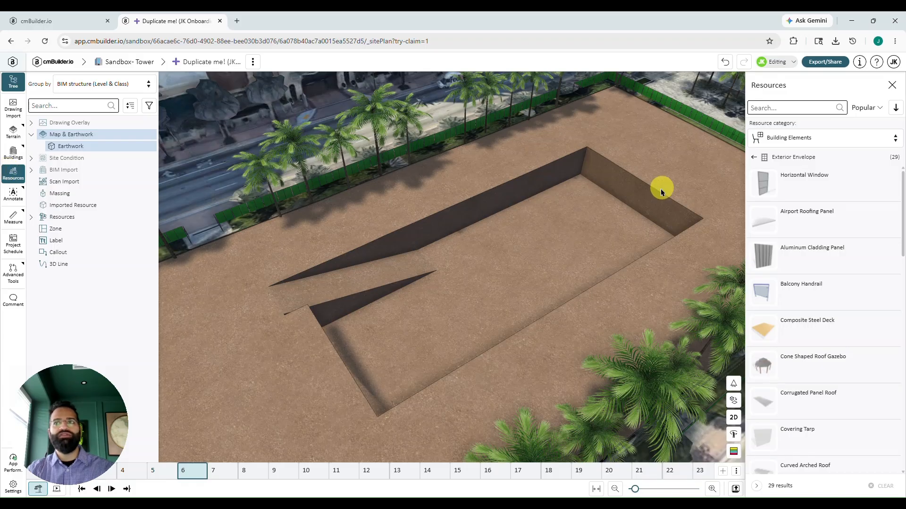
{"action": "left_click", "coordinate": [799, 144]}
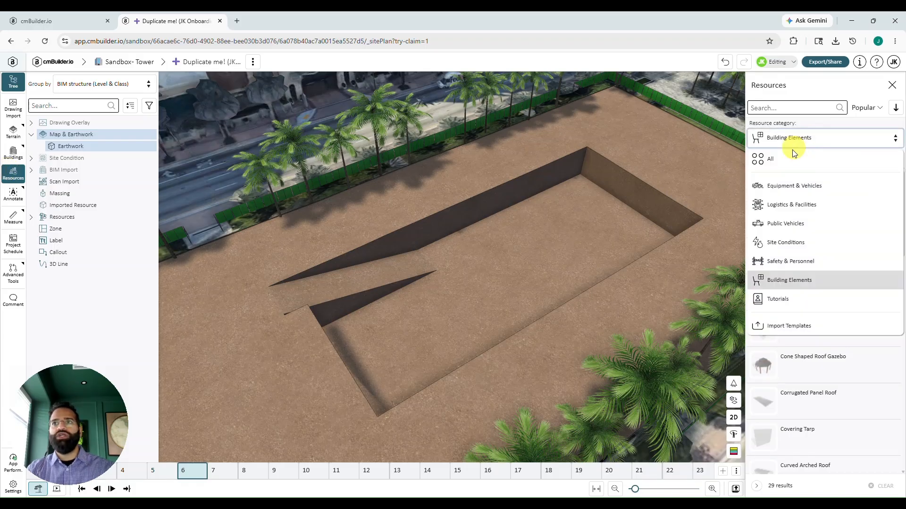
{"action": "left_click", "coordinate": [784, 157]}
{"action": "left_click", "coordinate": [787, 109]}
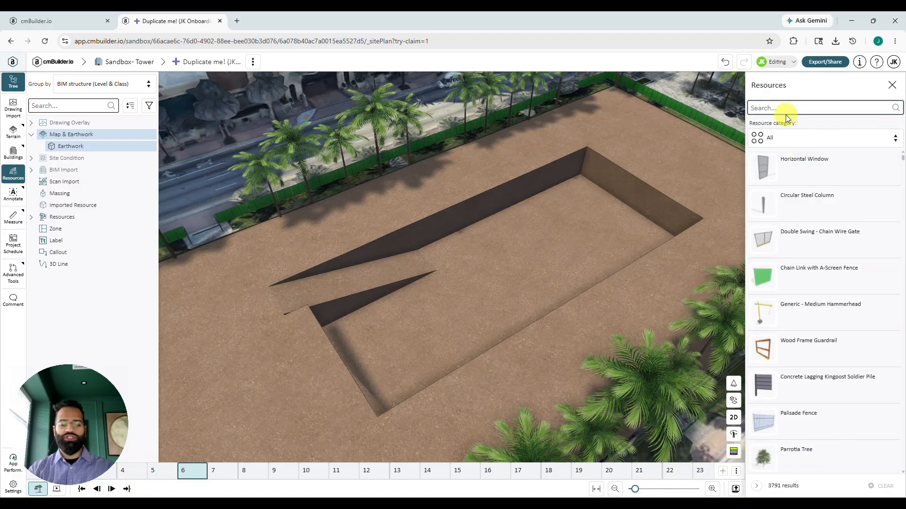
{"action": "type", "text": "soldier"}
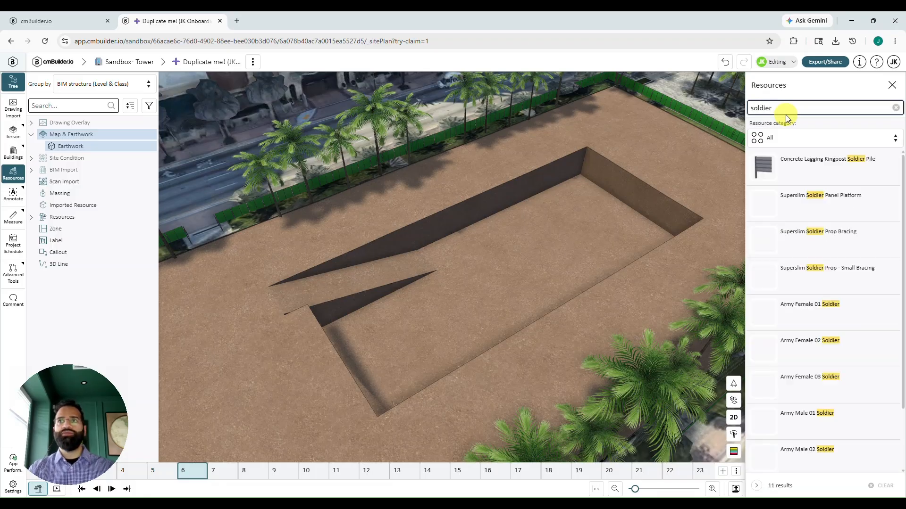
{"action": "left_click", "coordinate": [843, 169]}
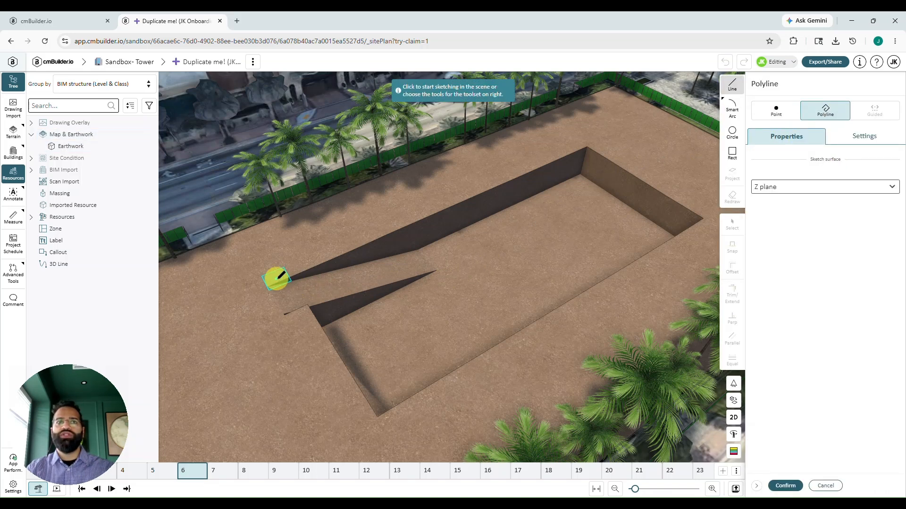
Sketch a closed six-sided polyline of about 1085 m² roughly around the excavation and the ramp's upper end.
{"action": "left_click", "coordinate": [277, 278]}
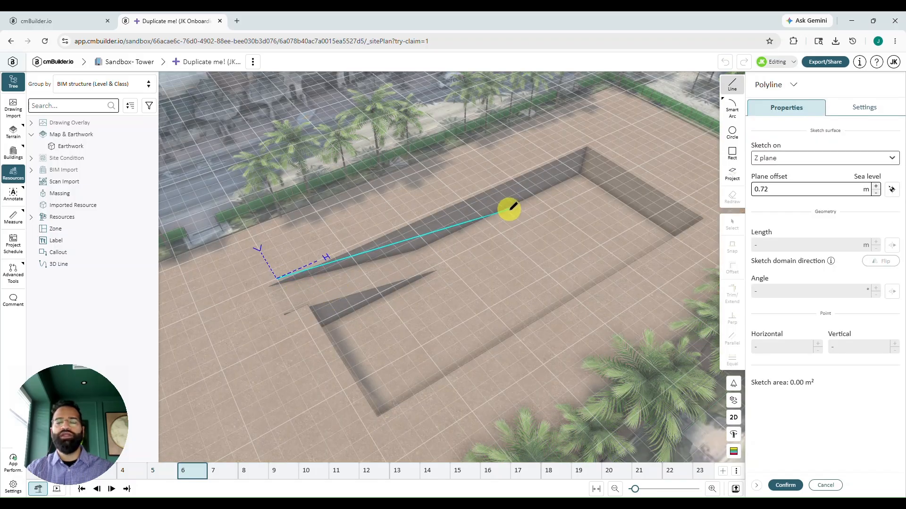
{"action": "left_click", "coordinate": [579, 143]}
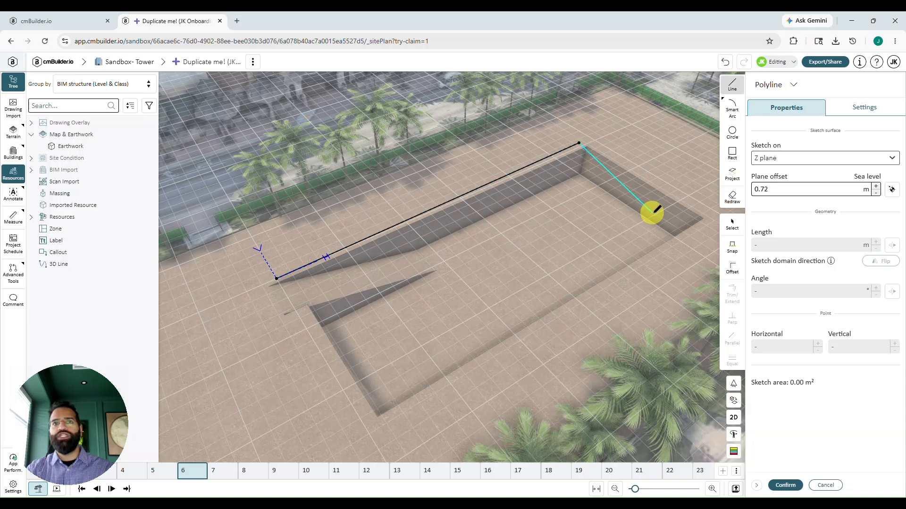
{"action": "left_click", "coordinate": [652, 213]}
{"action": "left_click", "coordinate": [433, 361]}
{"action": "left_click", "coordinate": [397, 299]}
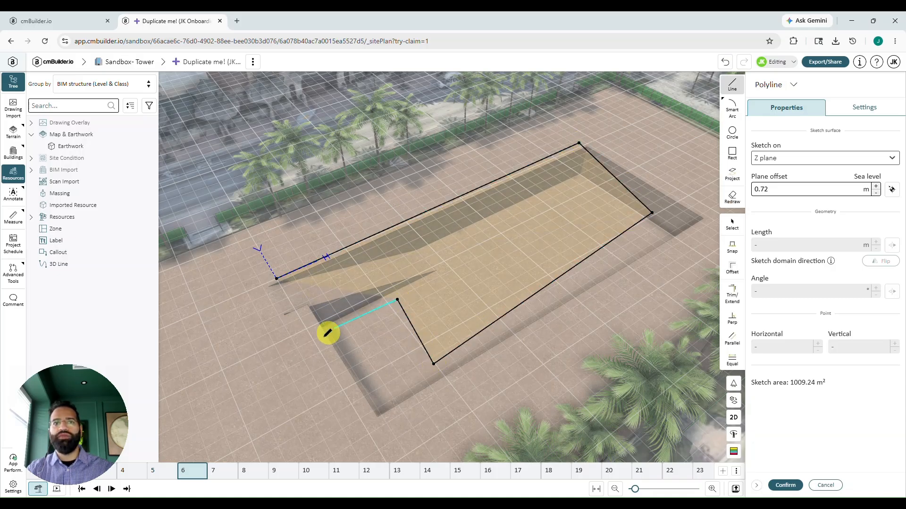
{"action": "left_click", "coordinate": [308, 347]}
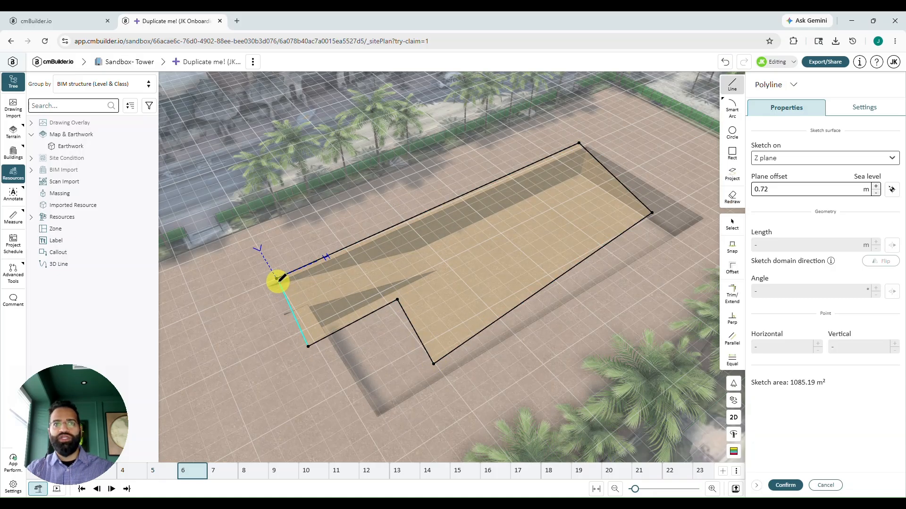
{"action": "left_click", "coordinate": [277, 279]}
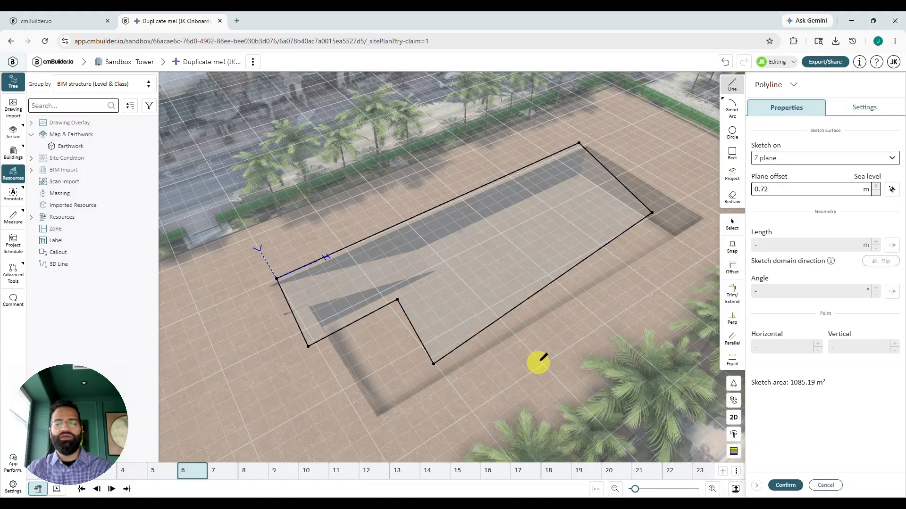
Snap the outline's street-side long edge, ramp-side edge and adjoining short edge to the matching excavation wall faces.
{"action": "mouse_move", "coordinate": [608, 295]}
{"action": "middle_mouse_down"}
{"action": "mouse_move", "coordinate": [604, 334]}
{"action": "mouse_move", "coordinate": [542, 304]}
{"action": "mouse_move", "coordinate": [519, 303]}
{"action": "middle_mouse_up"}
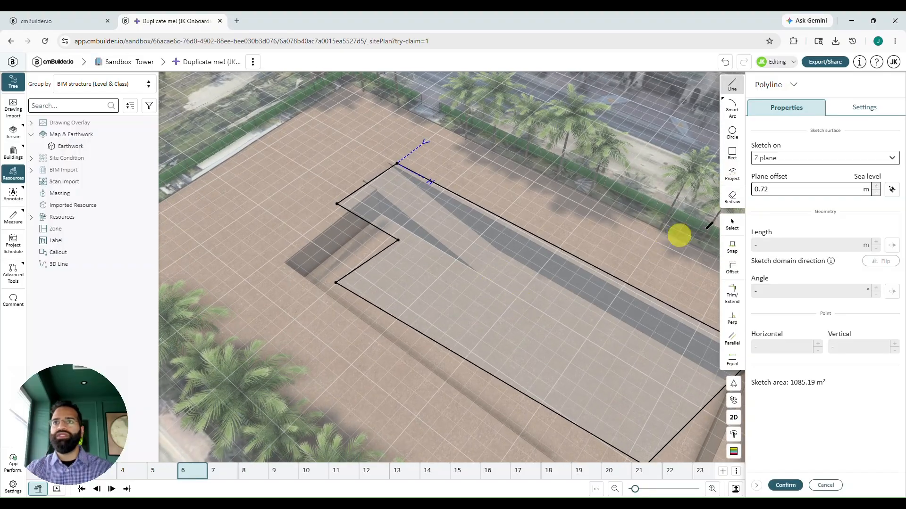
{"action": "left_click", "coordinate": [733, 249]}
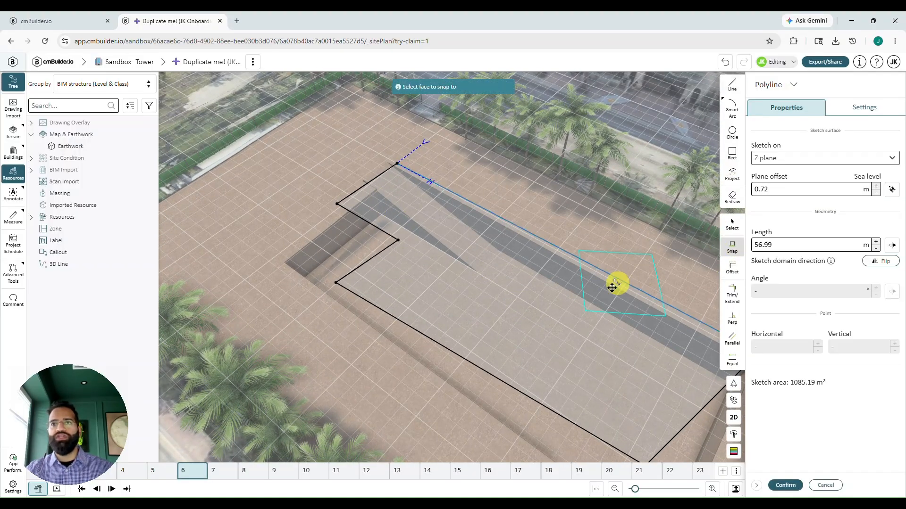
{"action": "left_click", "coordinate": [607, 294]}
{"action": "left_click", "coordinate": [390, 210]}
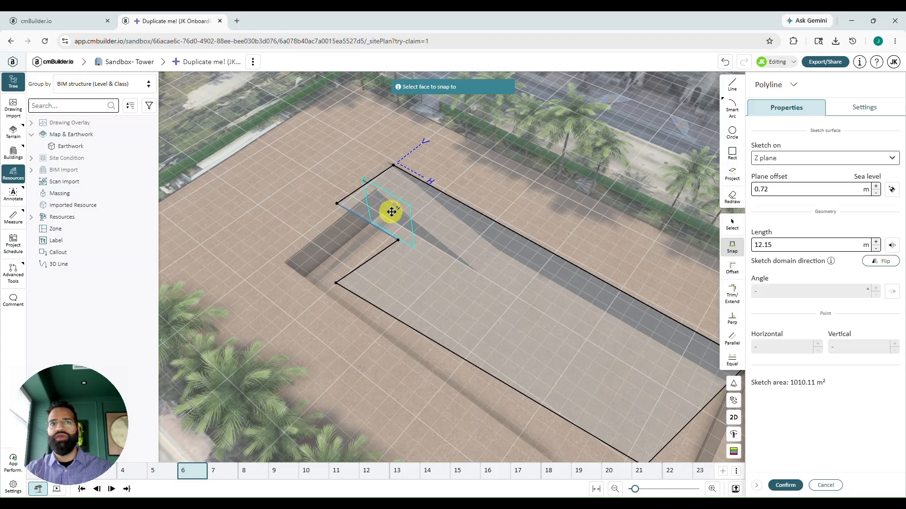
{"action": "left_click", "coordinate": [391, 214]}
{"action": "left_click", "coordinate": [383, 249]}
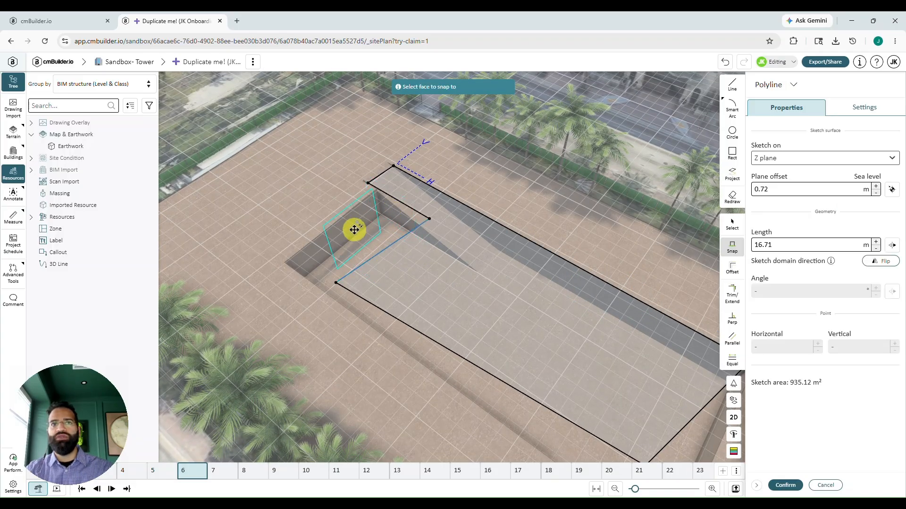
{"action": "left_click", "coordinate": [353, 231]}
Snap the outline's other long edge and the far end edge to their excavation wall faces.
{"action": "mouse_move", "coordinate": [424, 250]}
{"action": "left_mouse_down"}
{"action": "mouse_move", "coordinate": [359, 260]}
{"action": "mouse_move", "coordinate": [457, 298]}
{"action": "mouse_move", "coordinate": [599, 305]}
{"action": "mouse_move", "coordinate": [633, 194]}
{"action": "left_mouse_up"}
{"action": "left_click", "coordinate": [365, 263]}
{"action": "left_click", "coordinate": [377, 265]}
{"action": "left_click", "coordinate": [638, 188]}
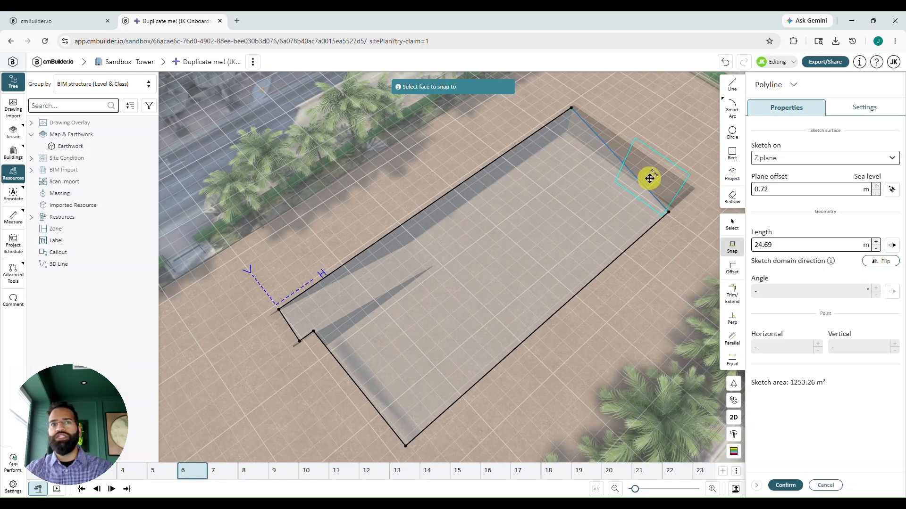
{"action": "left_click", "coordinate": [648, 179]}
Align the outline's short edge with the ramp's upper end and confirm the soldier pile sketch.
{"action": "scroll", "coordinate": [280, 327], "scroll_direction": "up", "scroll_amount": 5}
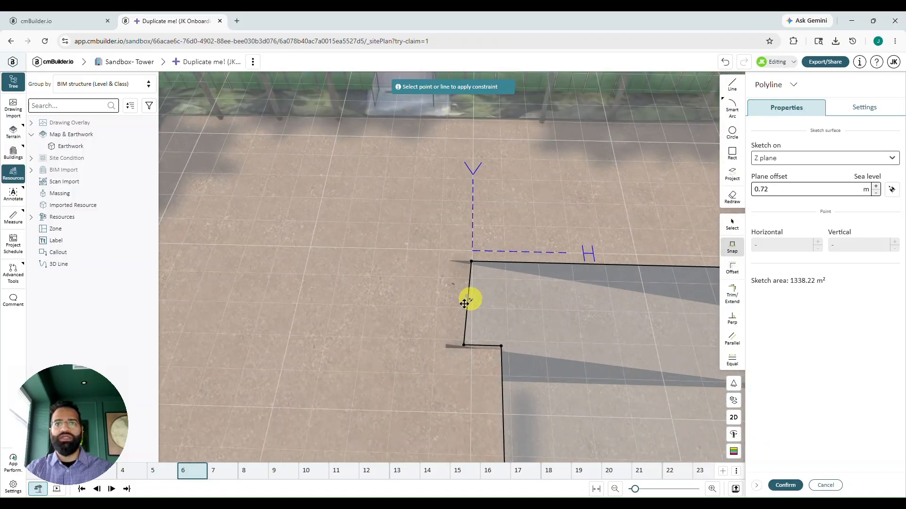
{"action": "left_click", "coordinate": [466, 303]}
{"action": "mouse_move", "coordinate": [432, 362]}
{"action": "left_mouse_down"}
{"action": "mouse_move", "coordinate": [441, 352]}
{"action": "mouse_move", "coordinate": [388, 358]}
{"action": "mouse_move", "coordinate": [508, 291]}
{"action": "mouse_move", "coordinate": [366, 313]}
{"action": "mouse_move", "coordinate": [325, 384]}
{"action": "mouse_move", "coordinate": [410, 410]}
{"action": "mouse_move", "coordinate": [455, 384]}
{"action": "mouse_move", "coordinate": [384, 289]}
{"action": "mouse_move", "coordinate": [459, 288]}
{"action": "left_mouse_up"}
{"action": "left_click", "coordinate": [467, 298]}
{"action": "left_click", "coordinate": [784, 485]}
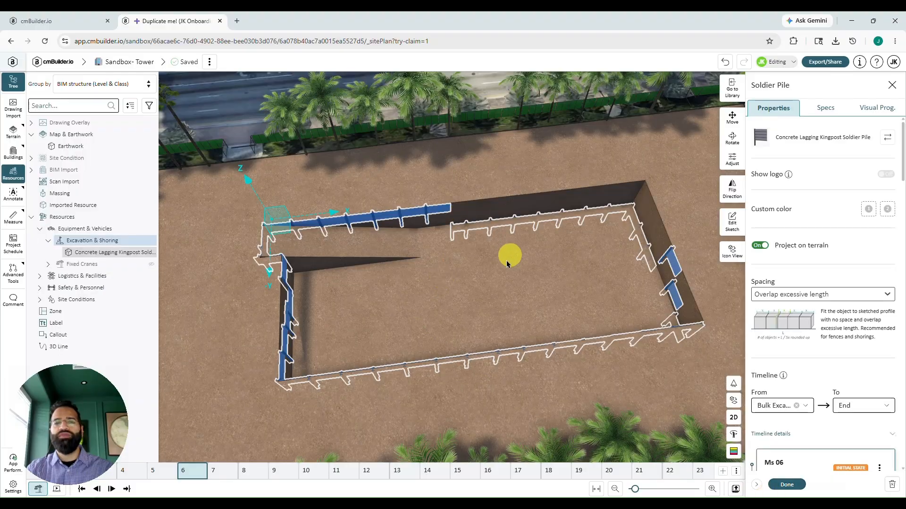
Edit the soldier pile sketch, offset the whole outline slightly outward from the excavation walls without keeping the original line, and confirm.
{"action": "mouse_move", "coordinate": [509, 257]}
{"action": "left_mouse_down"}
{"action": "mouse_move", "coordinate": [626, 227]}
{"action": "mouse_move", "coordinate": [612, 210]}
{"action": "mouse_move", "coordinate": [591, 211]}
{"action": "mouse_move", "coordinate": [765, 233]}
{"action": "mouse_move", "coordinate": [497, 244]}
{"action": "left_mouse_up"}
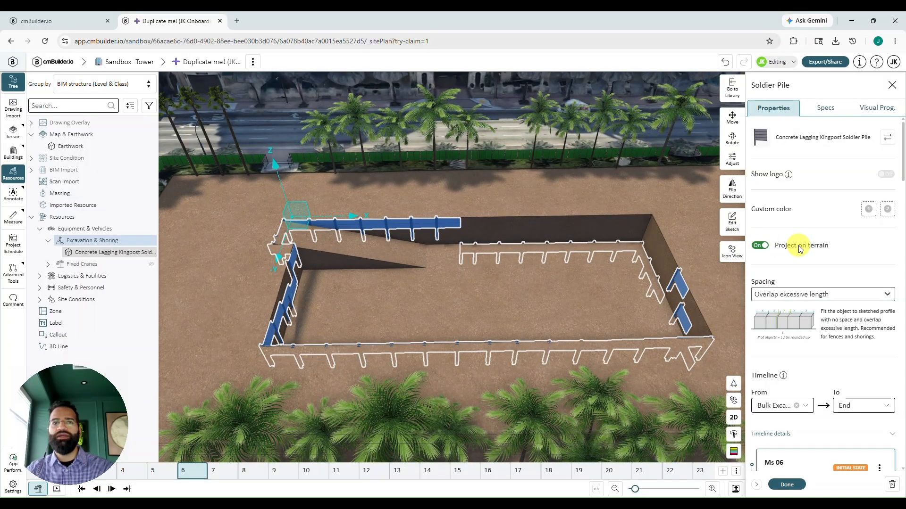
{"action": "left_click", "coordinate": [733, 225]}
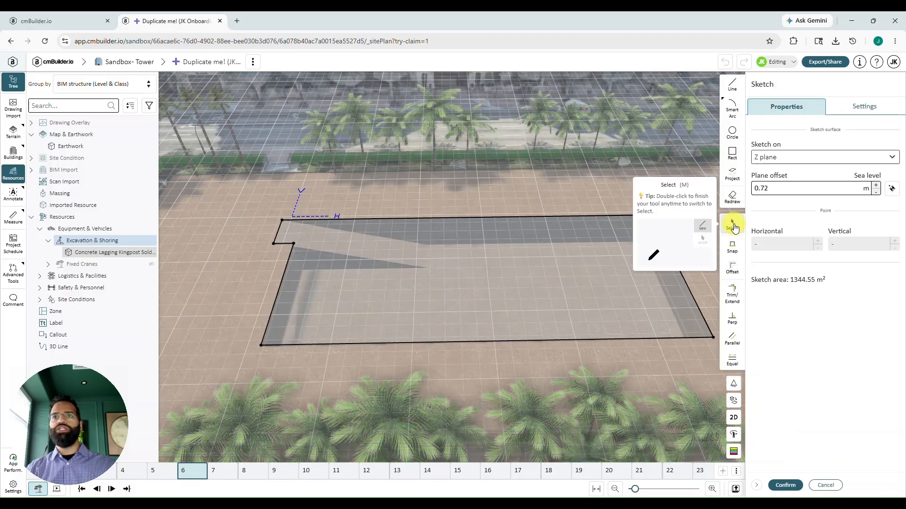
{"action": "left_click", "coordinate": [734, 275]}
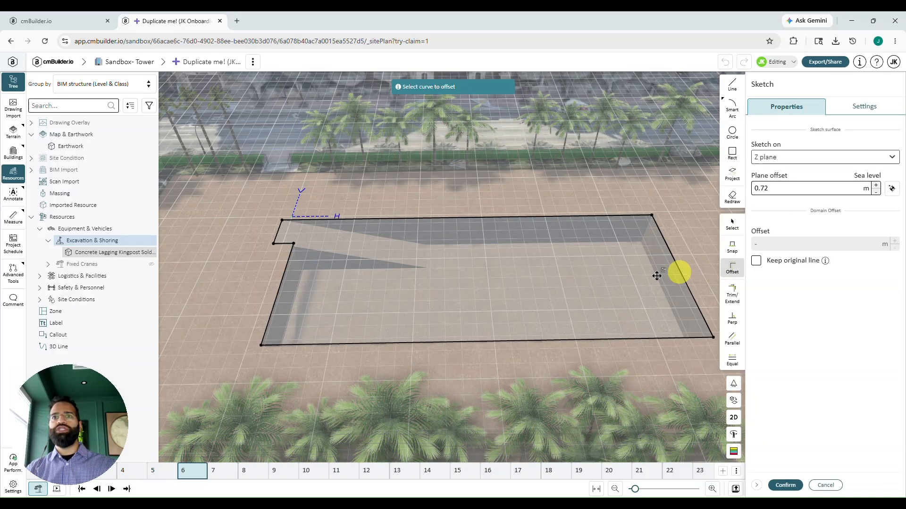
{"action": "left_click", "coordinate": [489, 344]}
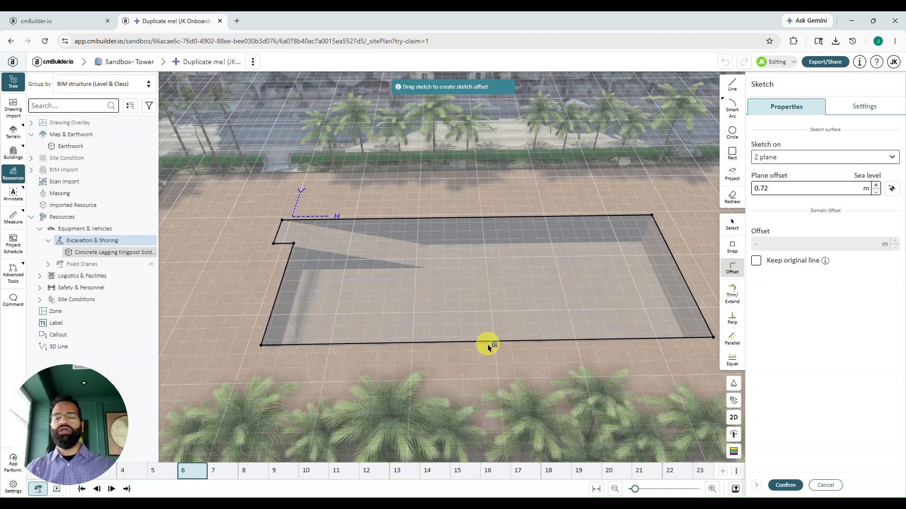
{"action": "mouse_move", "coordinate": [488, 348]}
{"action": "left_mouse_down"}
{"action": "mouse_move", "coordinate": [492, 360]}
{"action": "mouse_move", "coordinate": [492, 343]}
{"action": "left_mouse_up"}
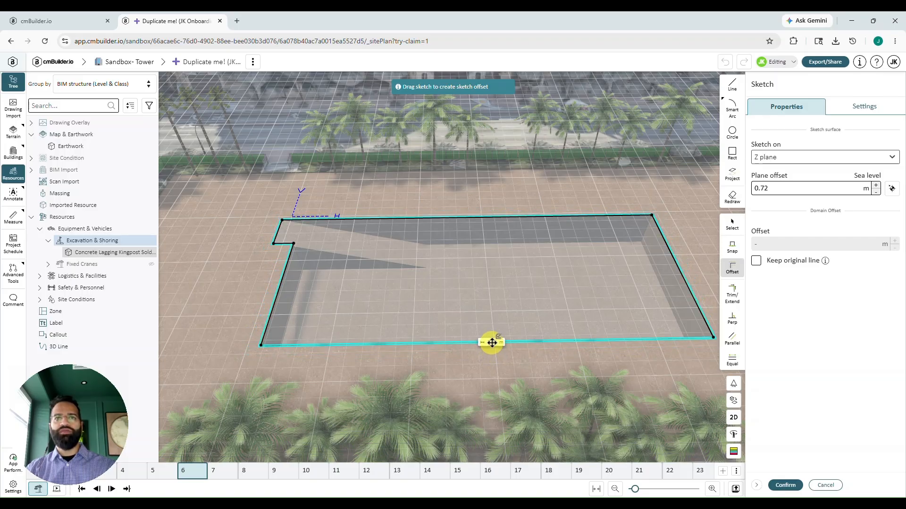
{"action": "scroll", "coordinate": [492, 343], "scroll_direction": "up", "scroll_amount": 5}
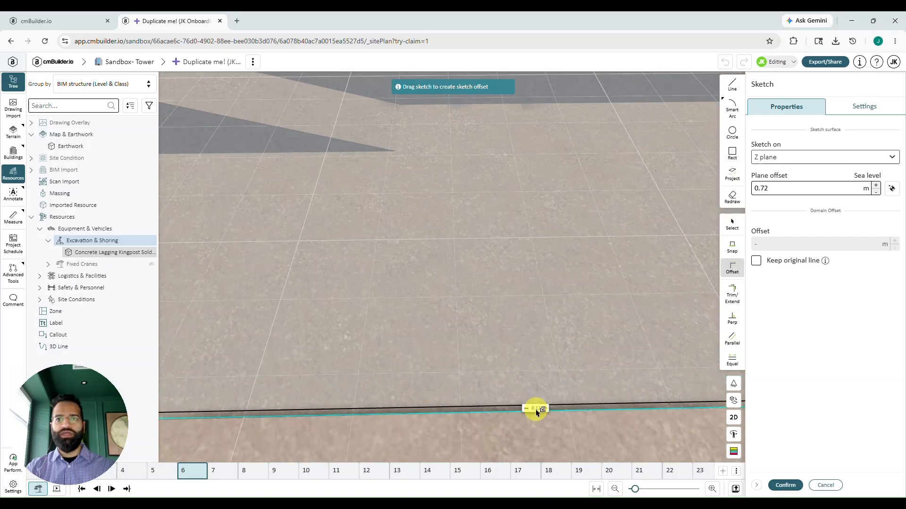
{"action": "left_click", "coordinate": [536, 413]}
{"action": "scroll", "coordinate": [529, 320], "scroll_direction": "down", "scroll_amount": 5}
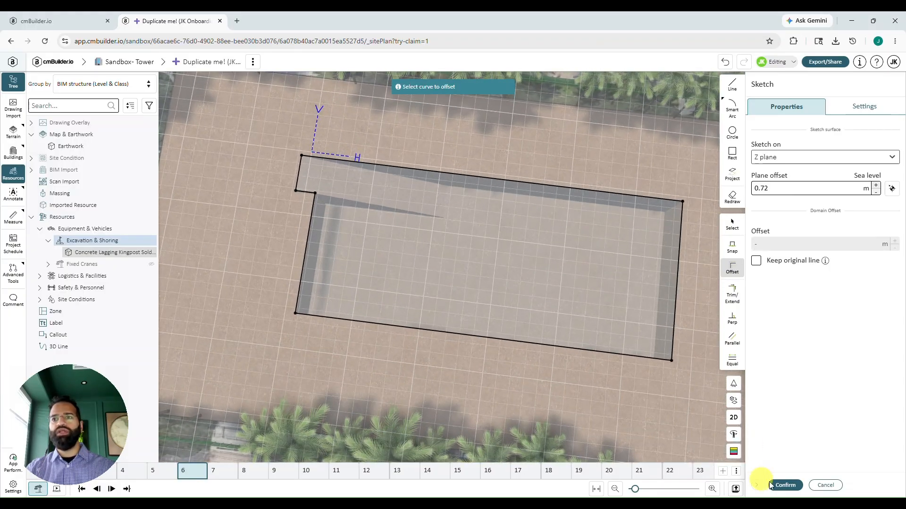
{"action": "left_click", "coordinate": [785, 485]}
Adjust the soldier pile wall's height range to 7.79 m for all milestones.
{"action": "left_click_drag", "start_coordinate": [599, 435], "coordinate": [561, 388]}
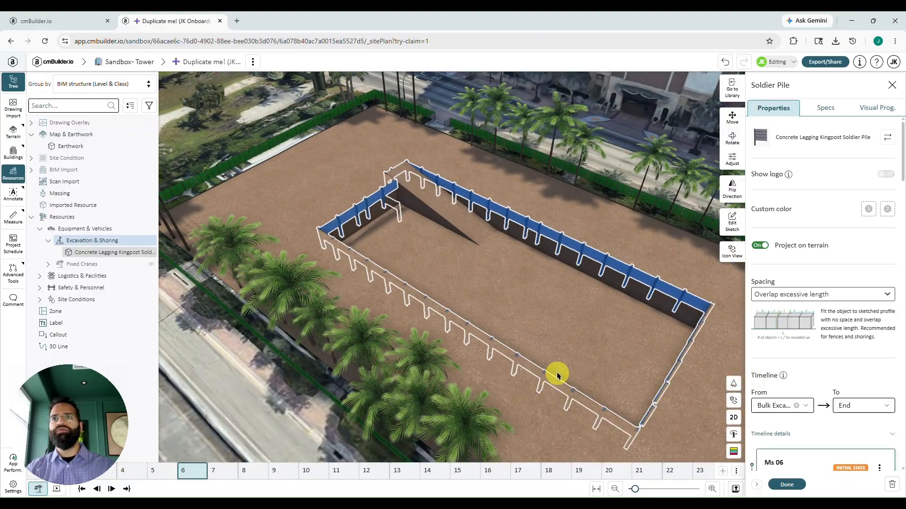
{"action": "left_click", "coordinate": [732, 159]}
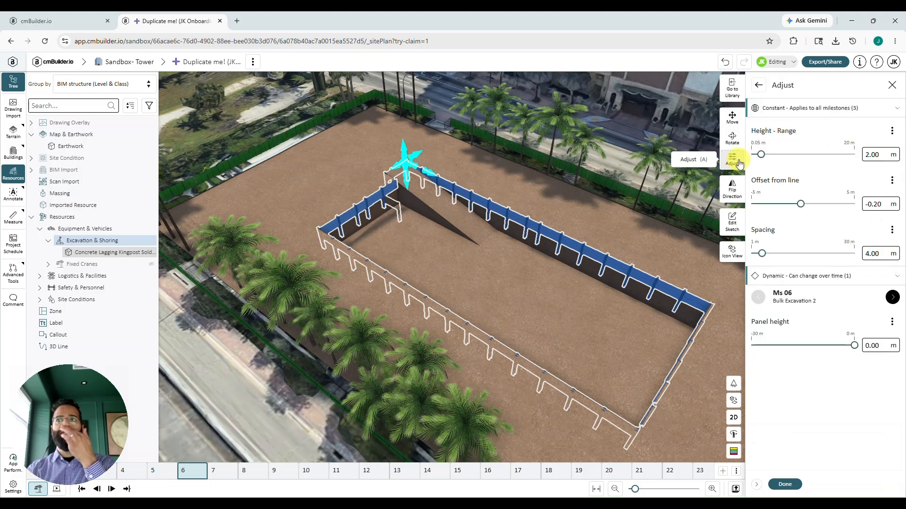
{"action": "left_click_drag", "start_coordinate": [759, 154], "coordinate": [791, 154]}
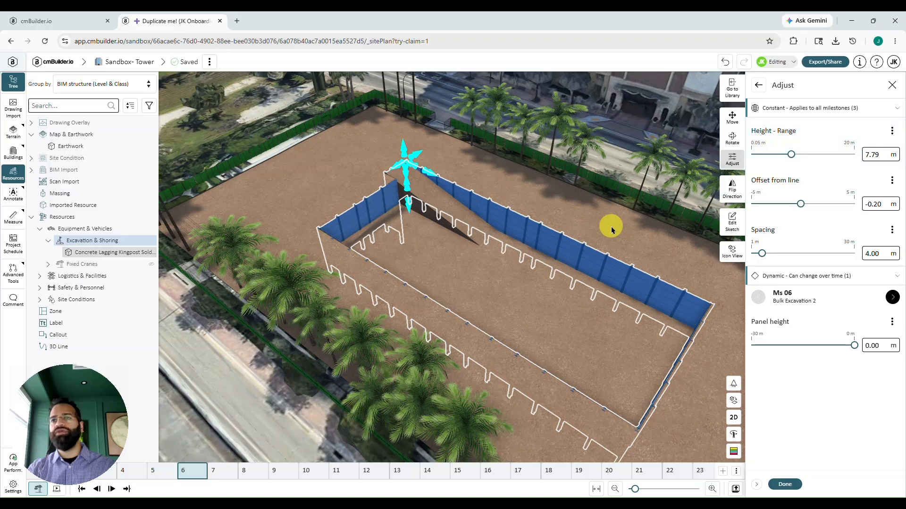
{"action": "left_click", "coordinate": [774, 483]}
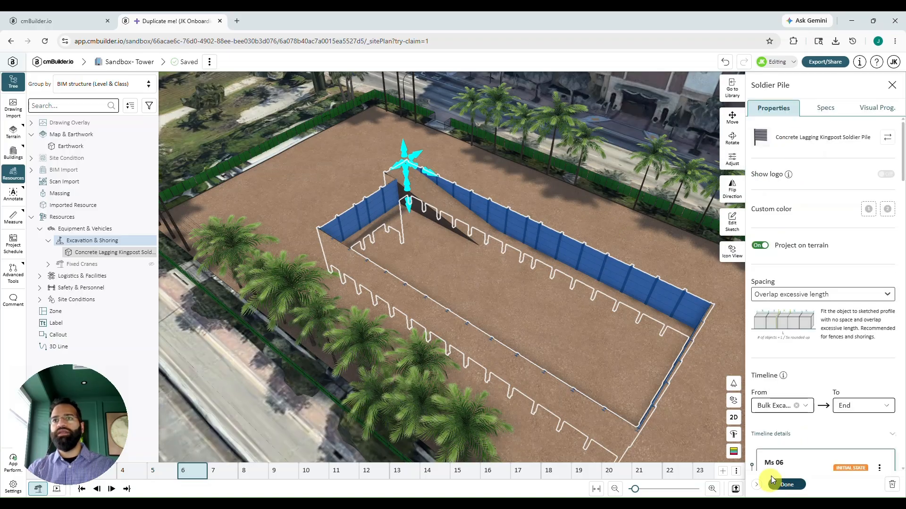
Set the soldier pile wall's timeline start to milestone 4, Retention Piling, and finish the resource.
{"action": "left_click", "coordinate": [806, 406]}
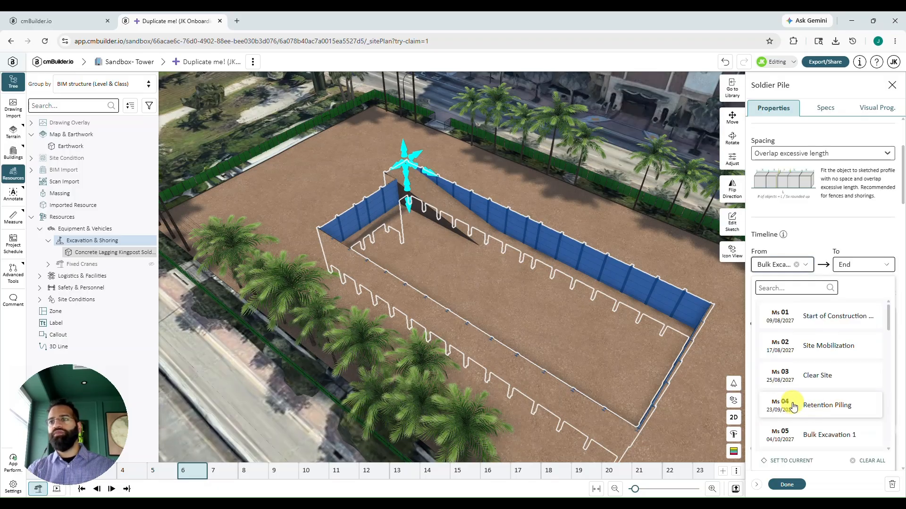
{"action": "left_click", "coordinate": [794, 407]}
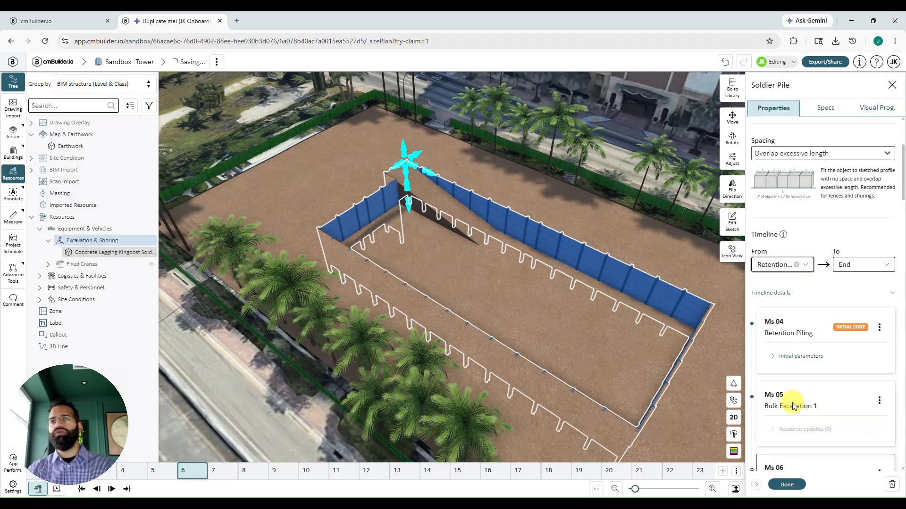
{"action": "left_click", "coordinate": [787, 487]}
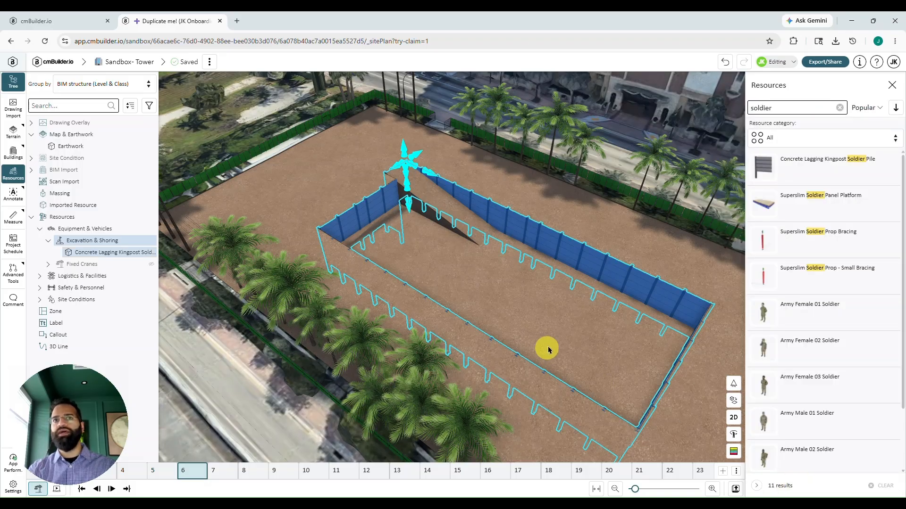
Replace the resource library search with "wood" and choose the Wood Frame Guardrail for placement.
{"action": "left_click", "coordinate": [842, 108]}
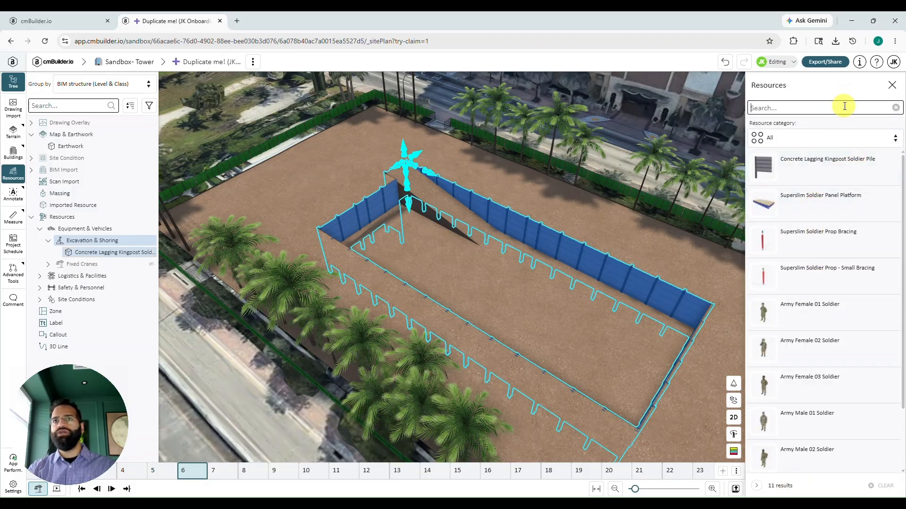
{"action": "left_click", "coordinate": [605, 233]}
{"action": "left_click_drag", "start_coordinate": [617, 234], "coordinate": [655, 236]}
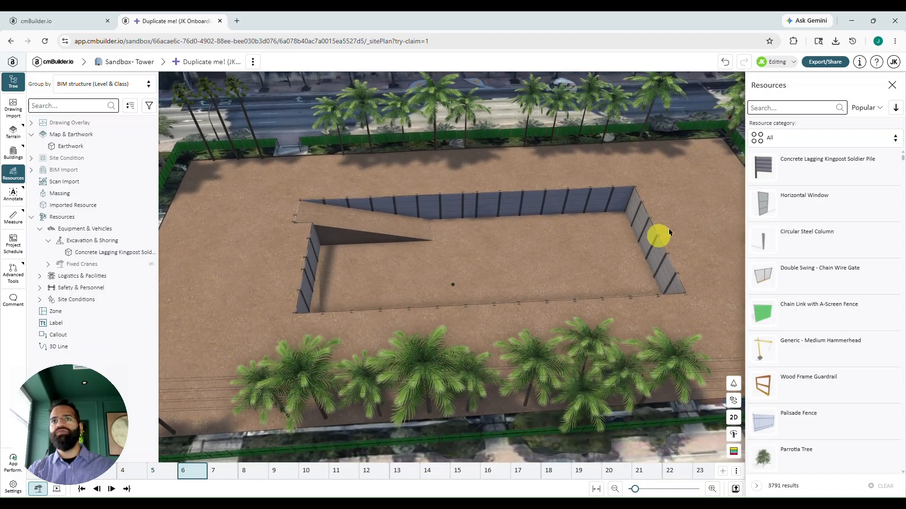
{"action": "left_click", "coordinate": [792, 105]}
{"action": "type", "text": "wood"}
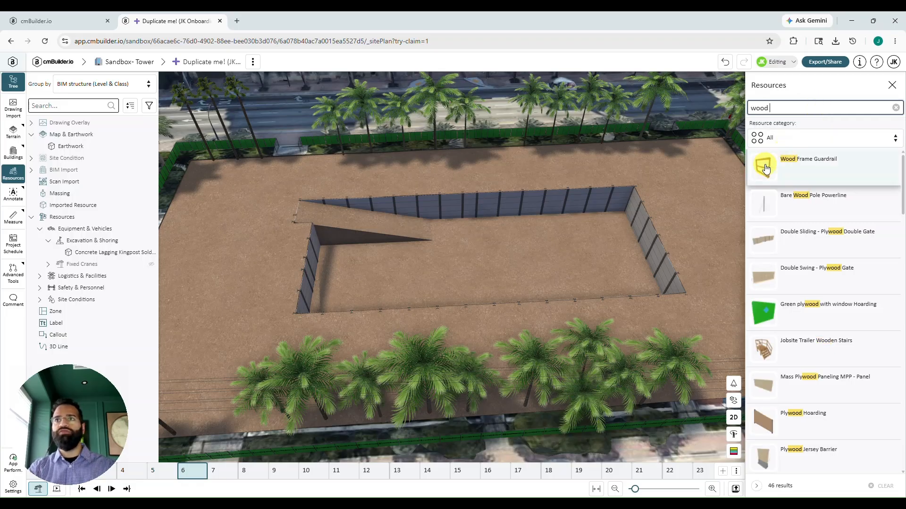
{"action": "left_click", "coordinate": [784, 158]}
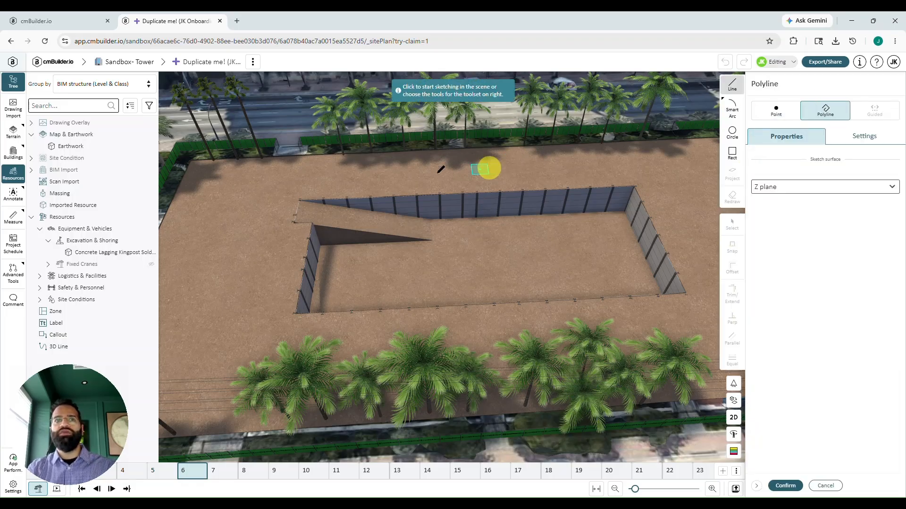
Start the guardrail sketch on the Z plane beside the ramp and project the soldier pile wall's outline into it.
{"action": "left_click", "coordinate": [300, 191]}
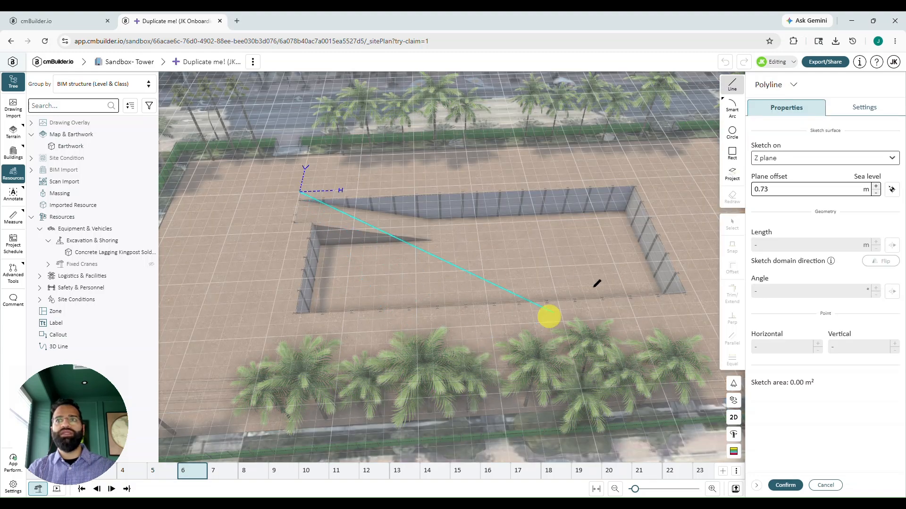
{"action": "left_click", "coordinate": [734, 177]}
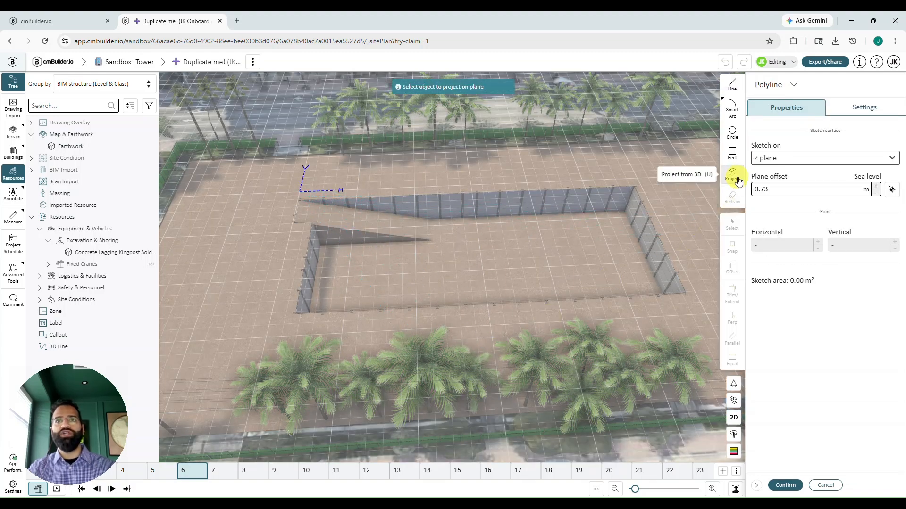
{"action": "left_click", "coordinate": [539, 197]}
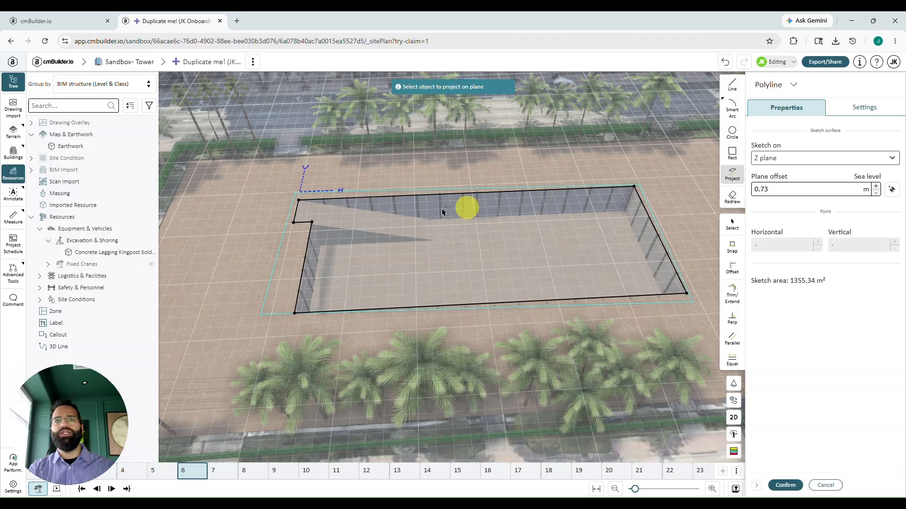
{"action": "left_click", "coordinate": [732, 174]}
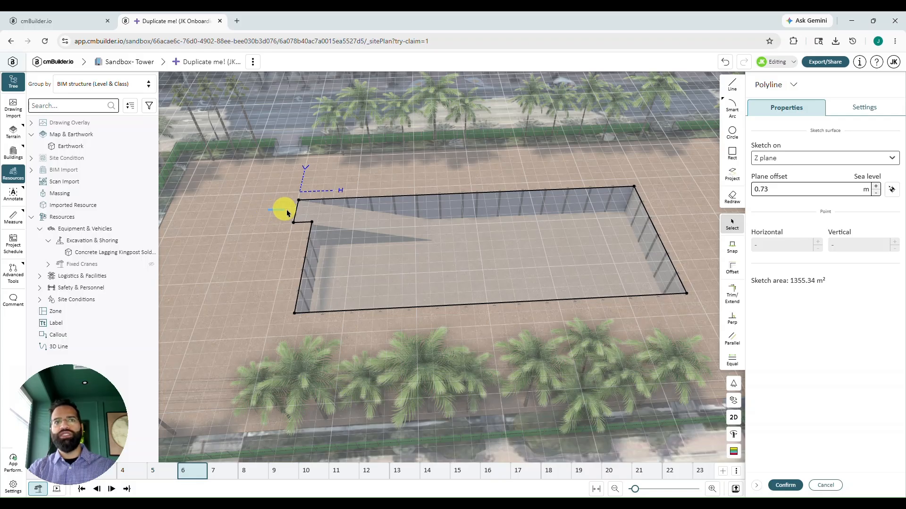
Delete the short outline edge across the ramp's upper end and confirm the guardrail sketch.
{"action": "left_click", "coordinate": [301, 212]}
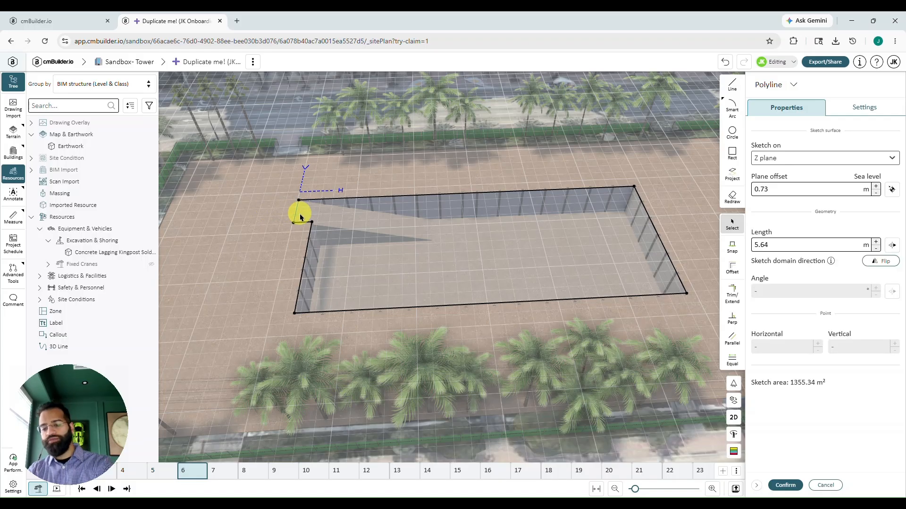
{"action": "key", "text": "Delete"}
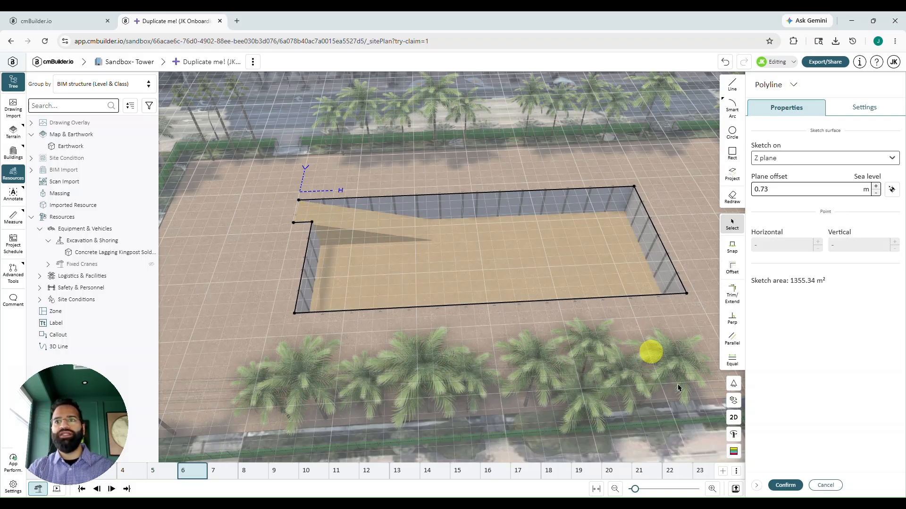
{"action": "left_click", "coordinate": [784, 488]}
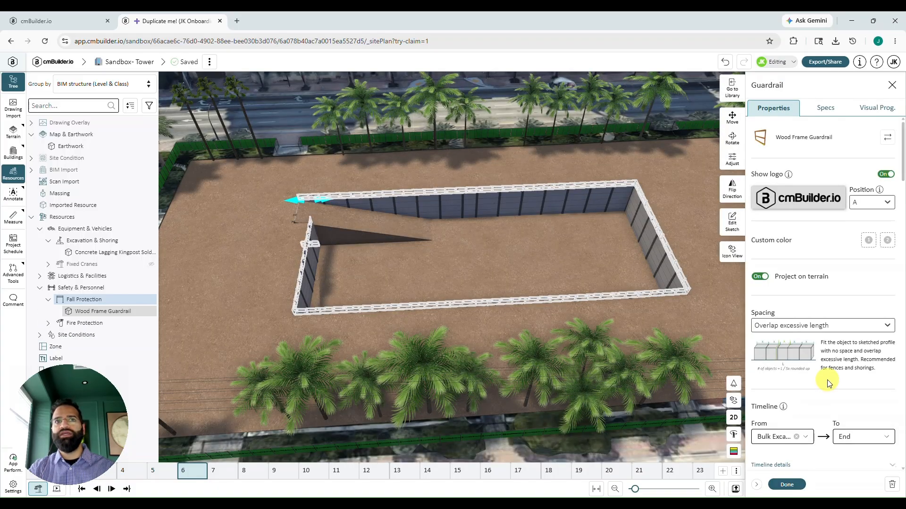
Turn off the guardrail's logo, finish the resource and clear the selection.
{"action": "left_click", "coordinate": [885, 176]}
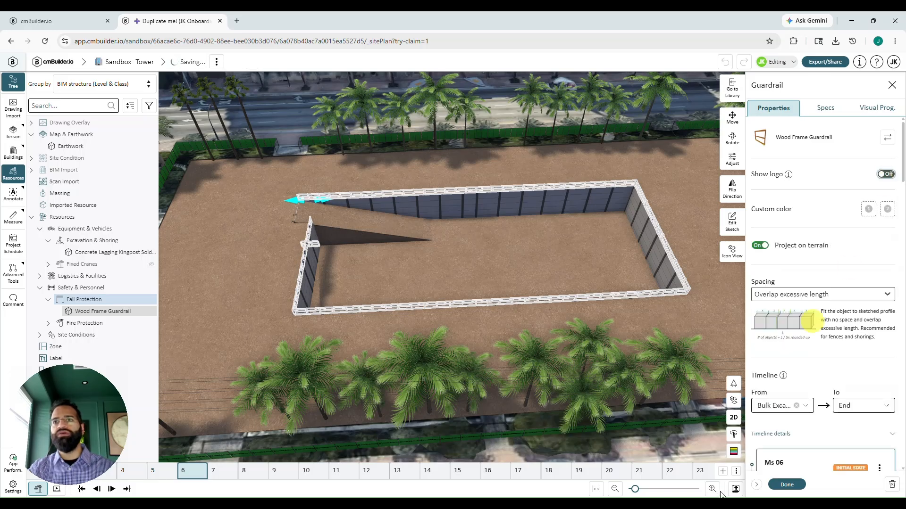
{"action": "left_click", "coordinate": [779, 485]}
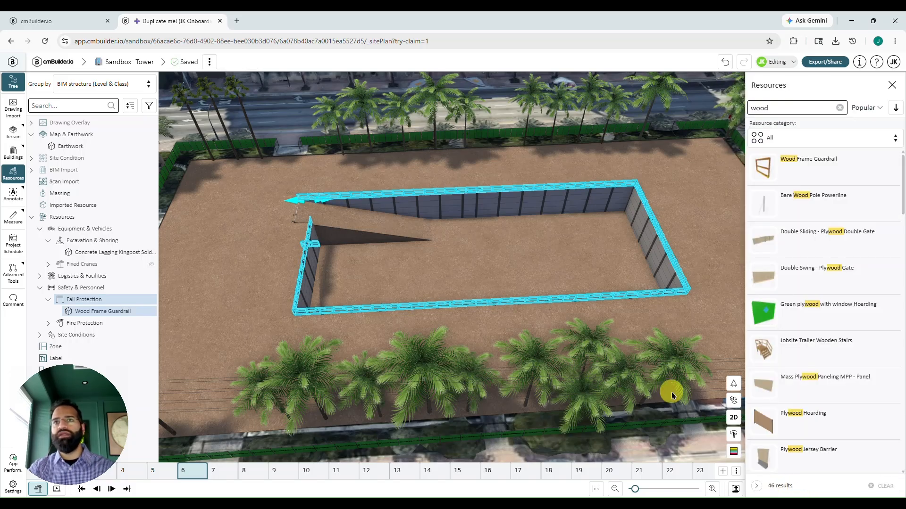
{"action": "left_click", "coordinate": [670, 343]}
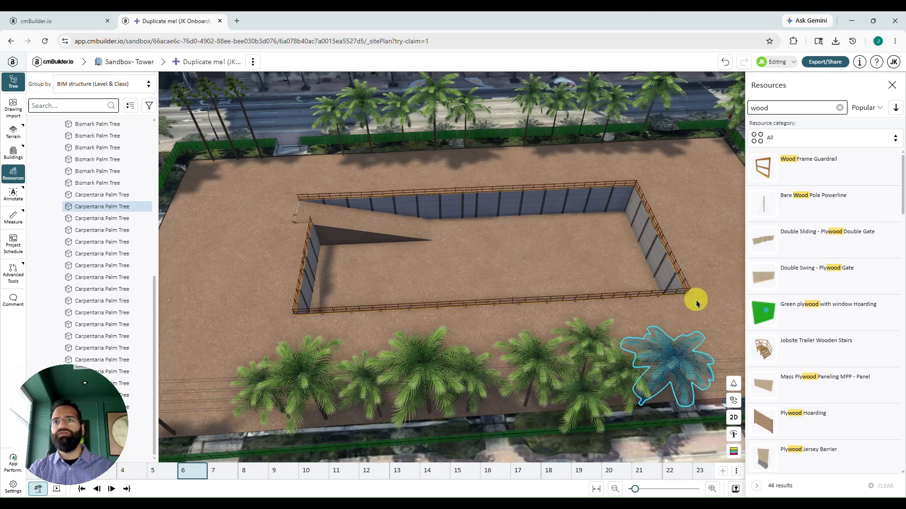
{"action": "key", "text": "Escape"}
{"action": "left_click_drag", "start_coordinate": [700, 313], "coordinate": [579, 305]}
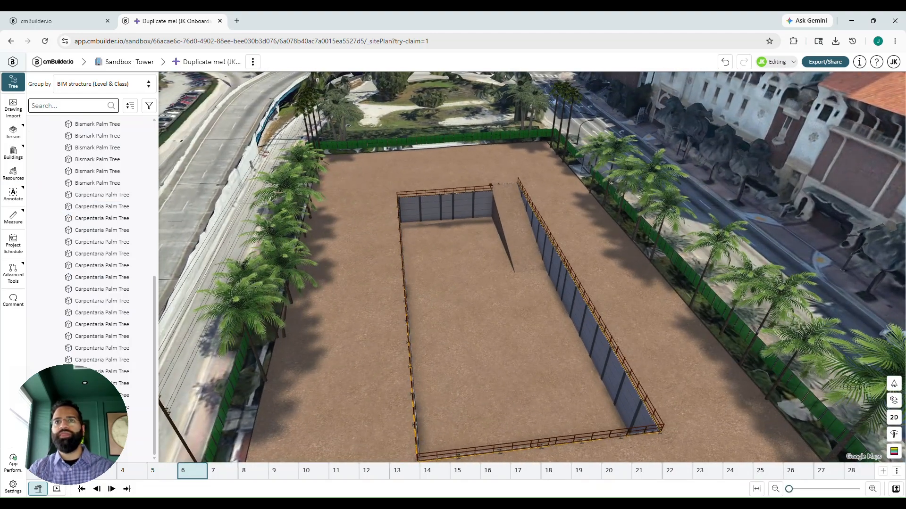
{"action": "left_click_drag", "start_coordinate": [587, 424], "coordinate": [536, 375]}
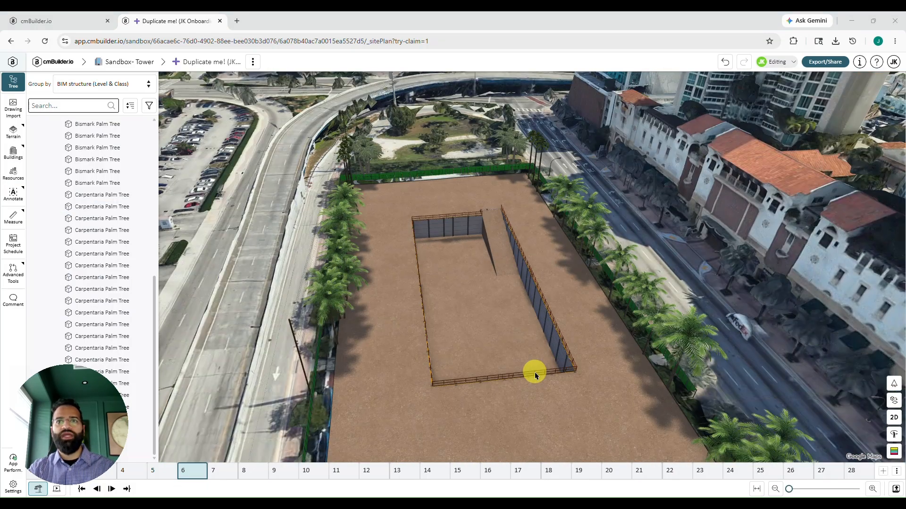
Switch to the Excel agenda, review the Using Annotation Tools and Resources: Tips & Tricks topics, and return to cmBuilder.
{"action": "key", "text": "alt+Tab"}
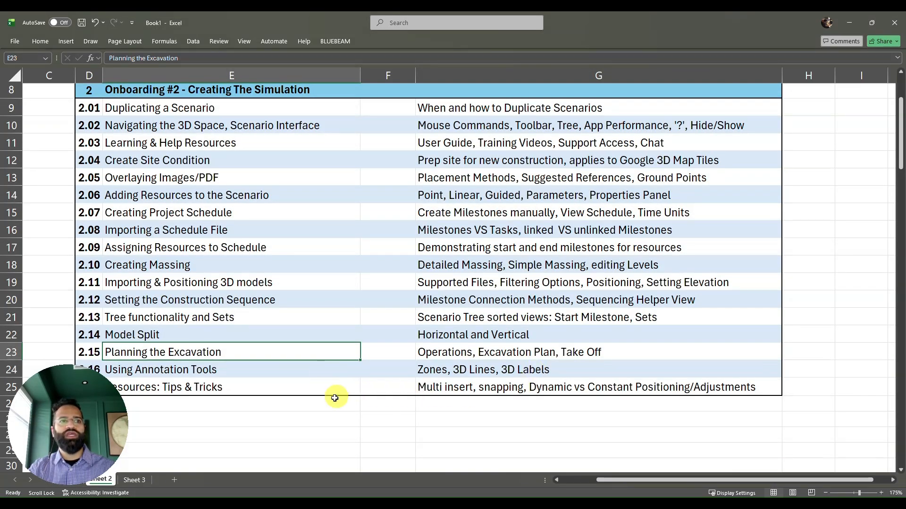
{"action": "left_click", "coordinate": [275, 373]}
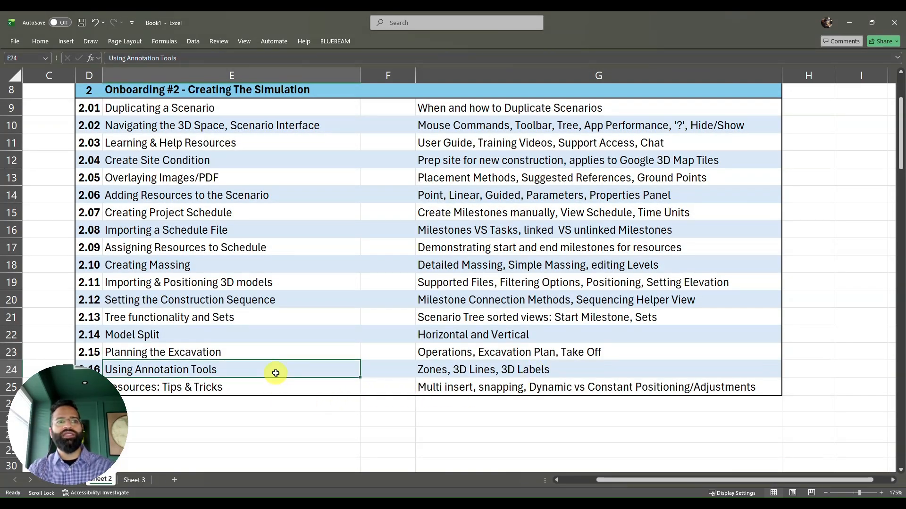
{"action": "left_click", "coordinate": [259, 390]}
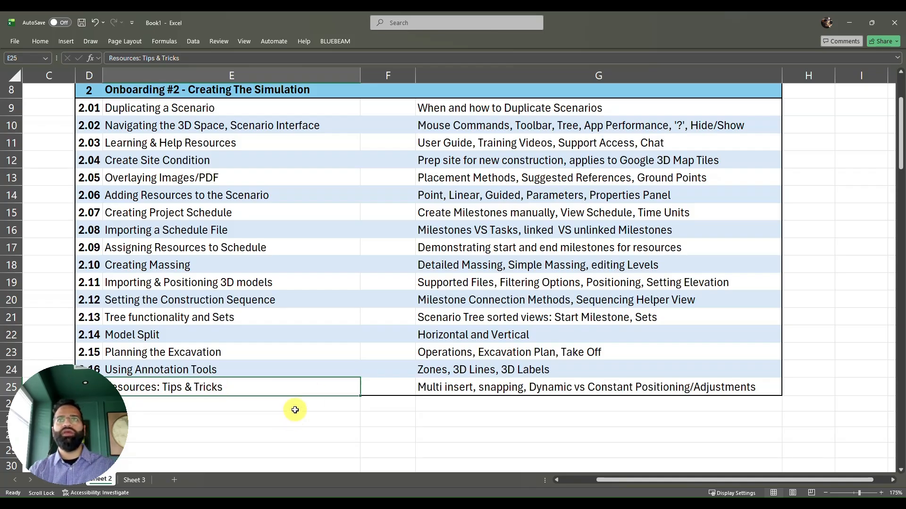
{"action": "key", "text": "alt+Tab"}
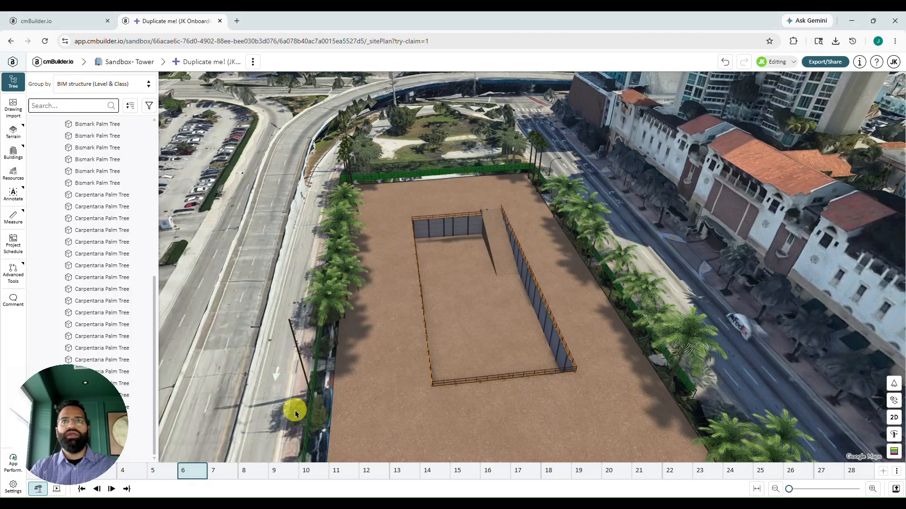
Switch the timeline to milestone 1 to show the original site.
{"action": "left_click", "coordinate": [14, 197]}
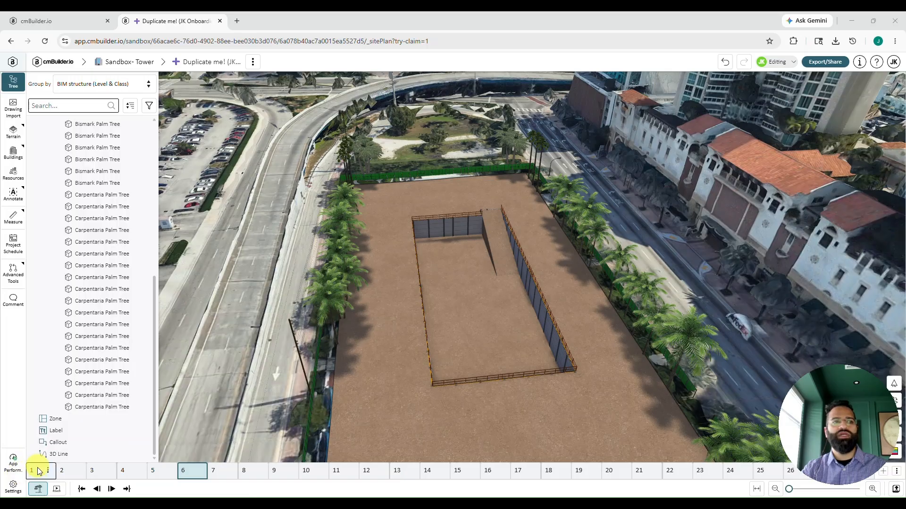
{"action": "left_click", "coordinate": [41, 471]}
{"action": "left_click_drag", "start_coordinate": [369, 424], "coordinate": [615, 428]}
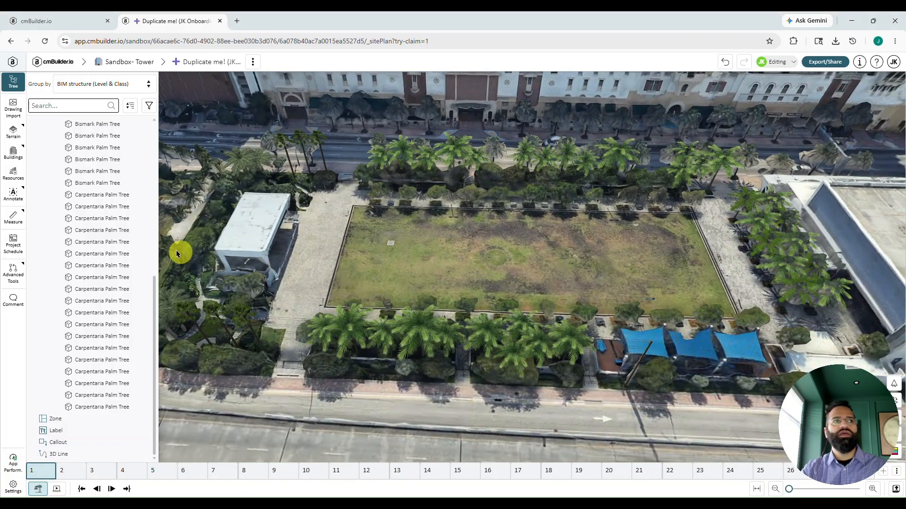
Place a text label annotation on the multi-lane road in front of the blue shade canopies.
{"action": "left_click", "coordinate": [12, 198]}
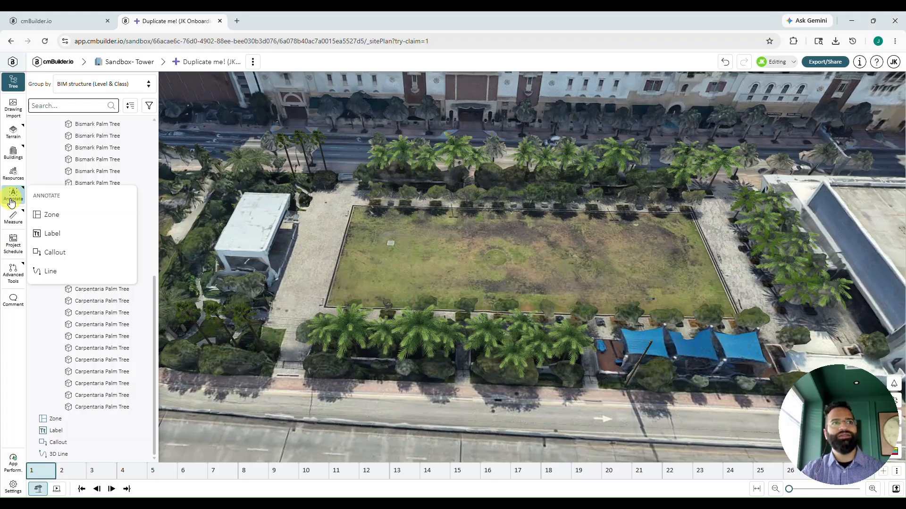
{"action": "left_click", "coordinate": [69, 236]}
{"action": "scroll", "coordinate": [245, 346], "scroll_direction": "down", "scroll_amount": 3}
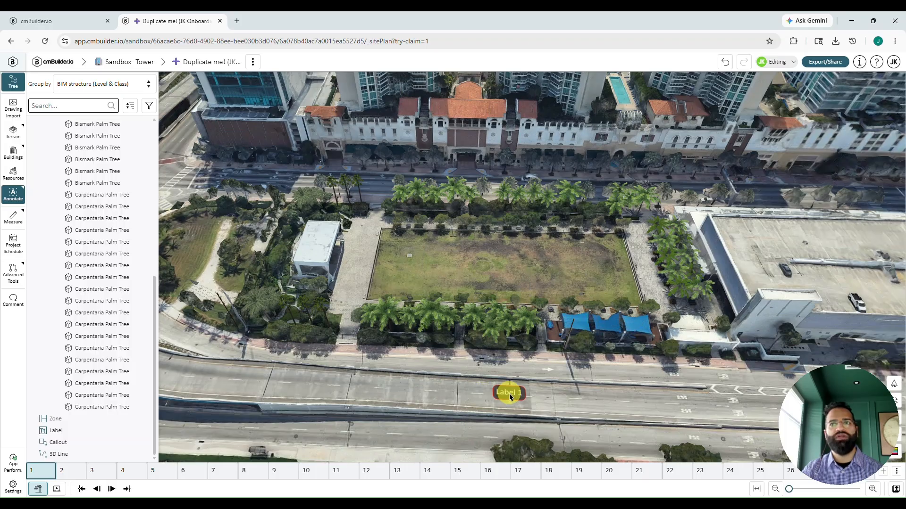
{"action": "key", "text": "Escape"}
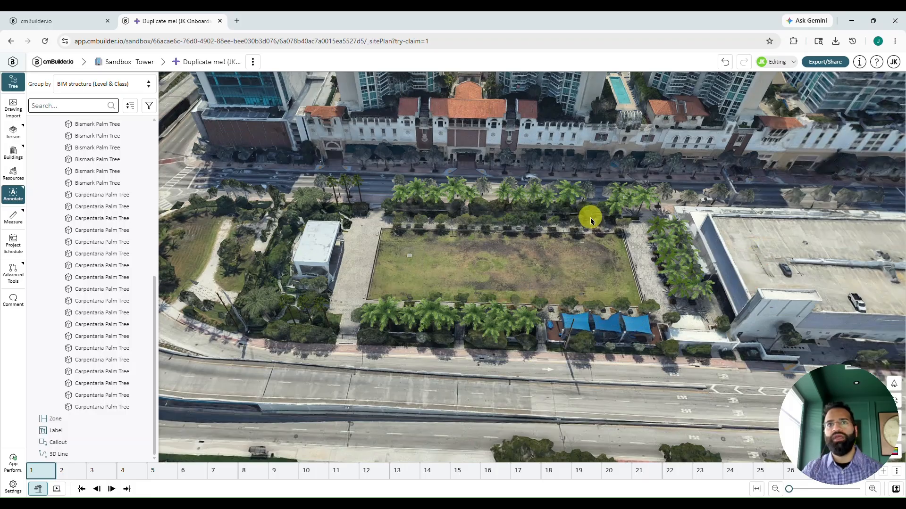
{"action": "scroll", "coordinate": [660, 264], "scroll_direction": "up", "scroll_amount": 3}
{"action": "scroll", "coordinate": [575, 292], "scroll_direction": "up", "scroll_amount": 4}
{"action": "left_click_drag", "start_coordinate": [595, 302], "coordinate": [414, 311]}
{"action": "scroll", "coordinate": [413, 309], "scroll_direction": "down", "scroll_amount": 3}
{"action": "scroll", "coordinate": [339, 346], "scroll_direction": "down", "scroll_amount": 2}
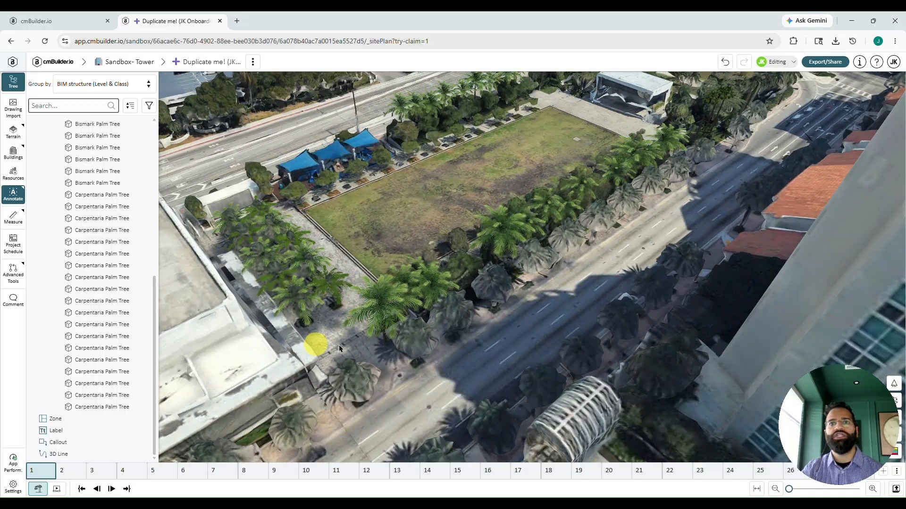
{"action": "scroll", "coordinate": [426, 398], "scroll_direction": "down", "scroll_amount": 4}
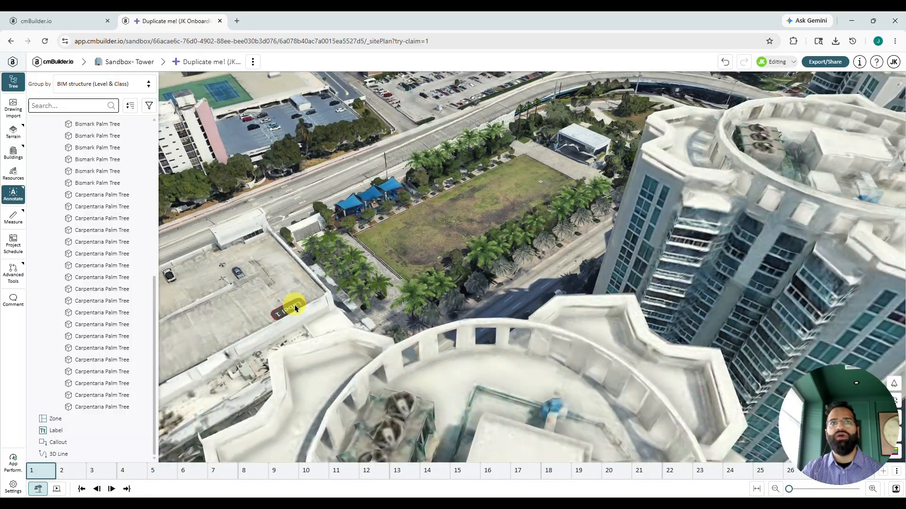
{"action": "left_click_drag", "start_coordinate": [293, 304], "coordinate": [467, 333]}
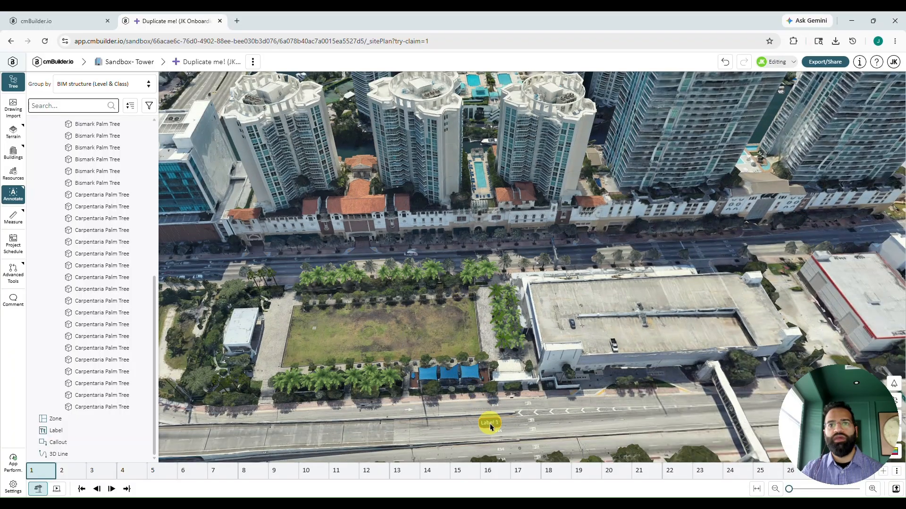
{"action": "left_click", "coordinate": [497, 427]}
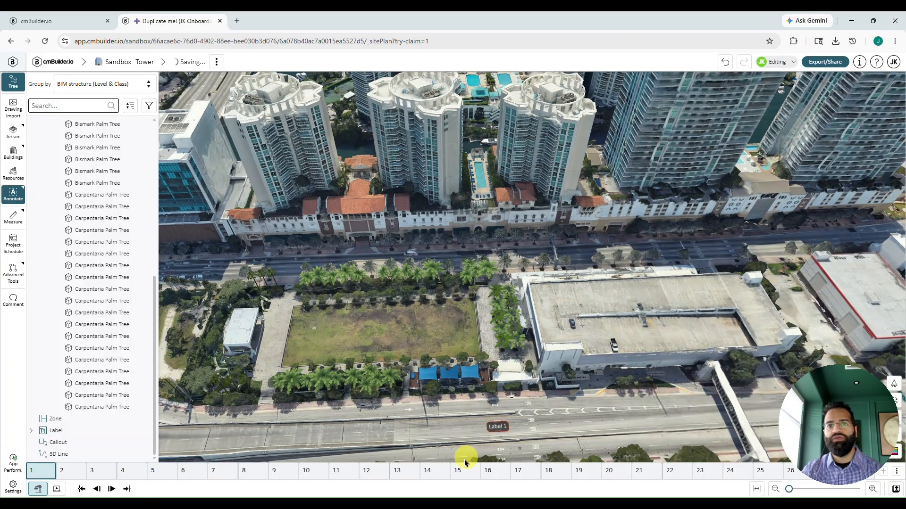
Project the road label onto the terrain and remove its background color.
{"action": "scroll", "coordinate": [443, 420], "scroll_direction": "up", "scroll_amount": 10}
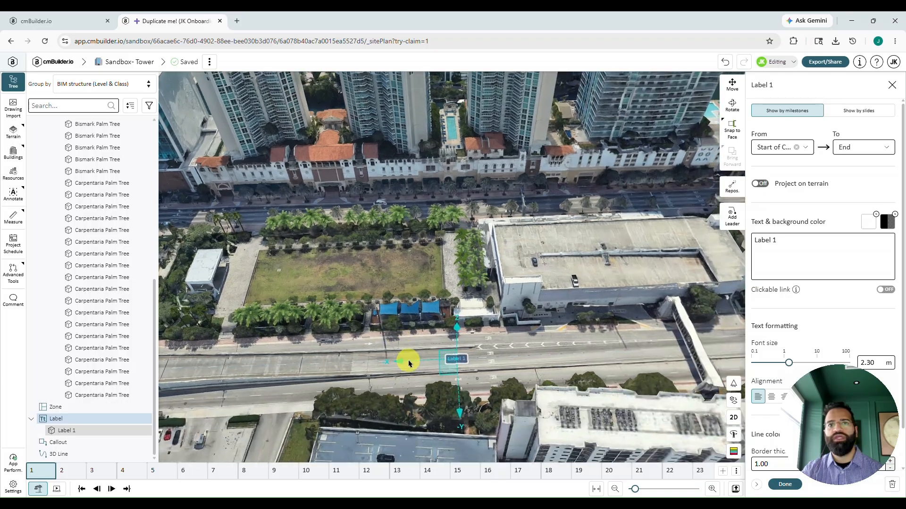
{"action": "scroll", "coordinate": [491, 364], "scroll_direction": "up", "scroll_amount": 8}
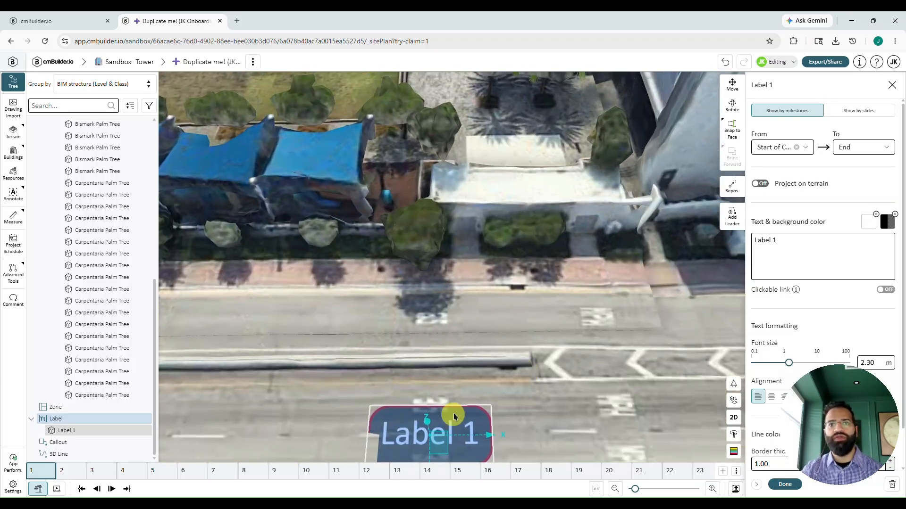
{"action": "right_click_drag", "start_coordinate": [455, 417], "coordinate": [471, 354]}
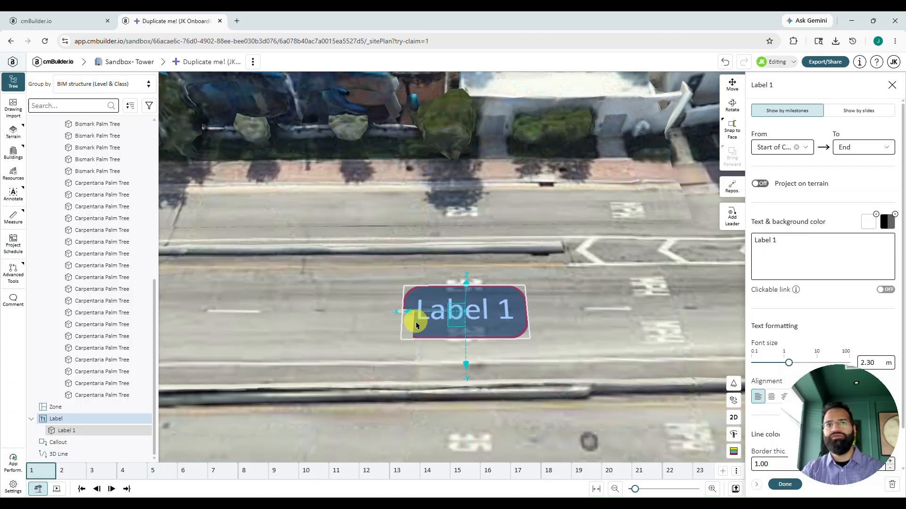
{"action": "left_click", "coordinate": [759, 184]}
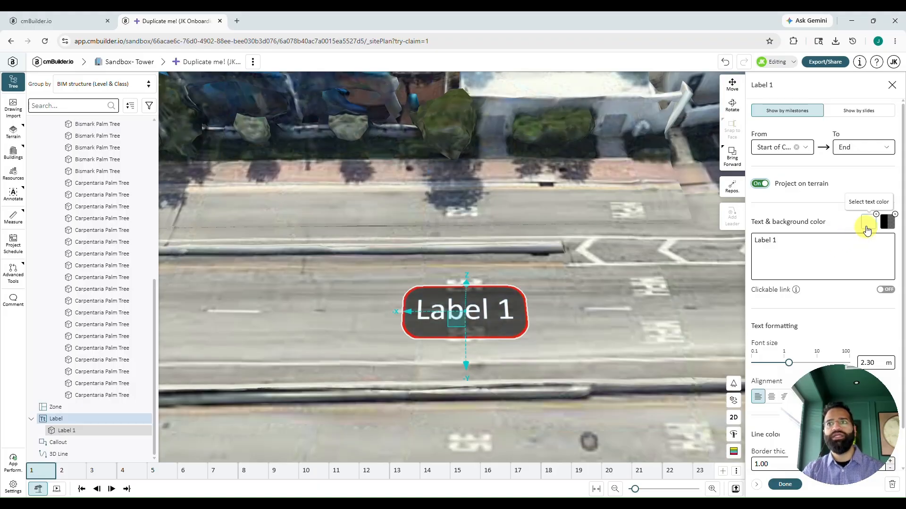
{"action": "left_click", "coordinate": [895, 218]}
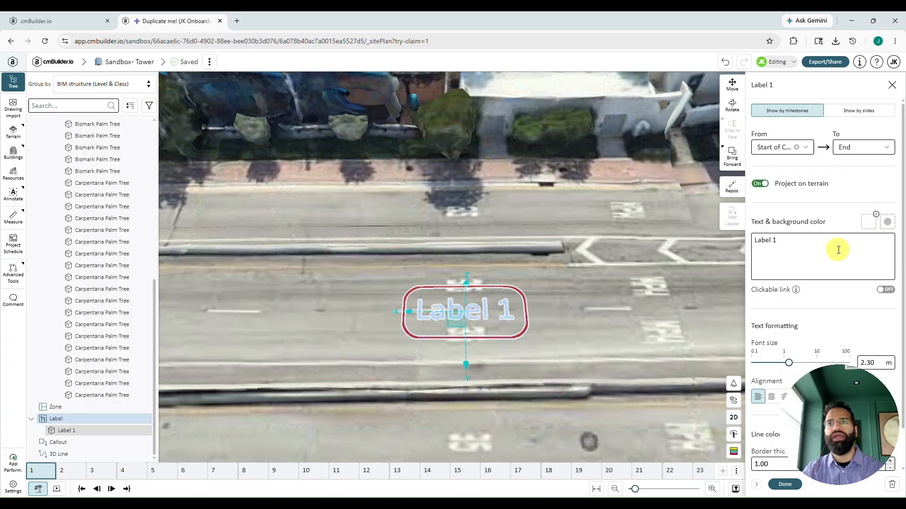
Change the road label's text to "163 St" and set its font size to 4.70 m.
{"action": "left_click_drag", "start_coordinate": [841, 253], "coordinate": [747, 253]}
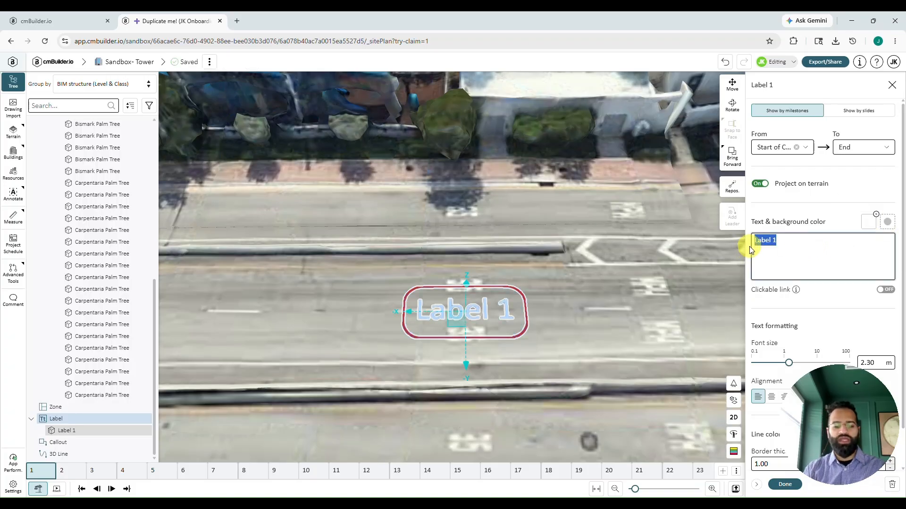
{"action": "type", "text": "163"}
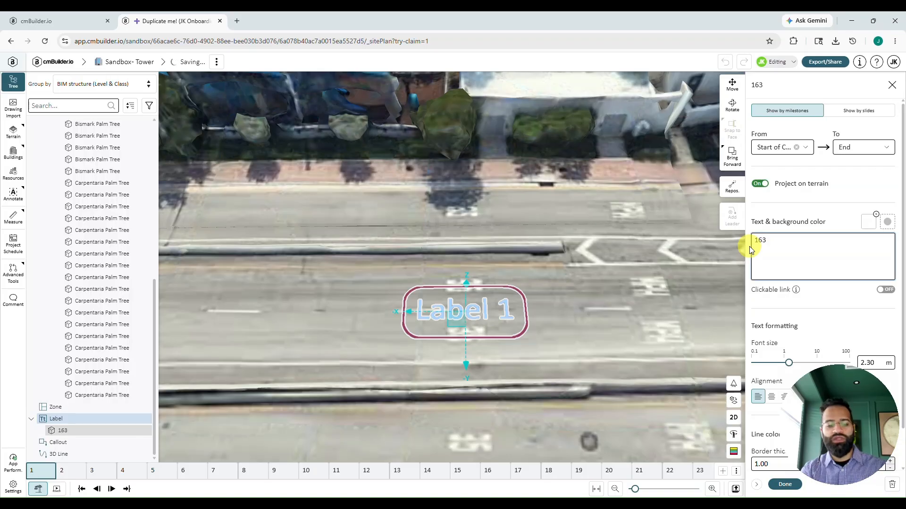
{"action": "type", "text": " St"}
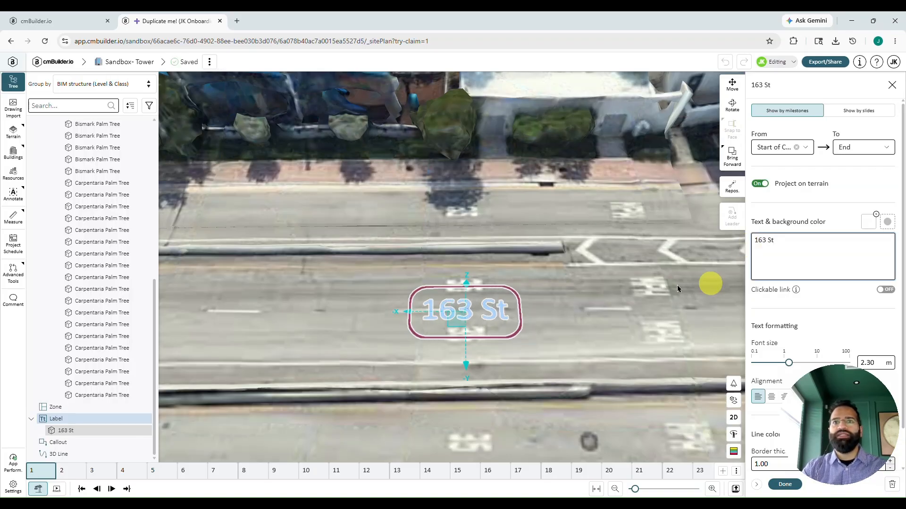
{"action": "scroll", "coordinate": [426, 289], "scroll_direction": "down", "scroll_amount": 3}
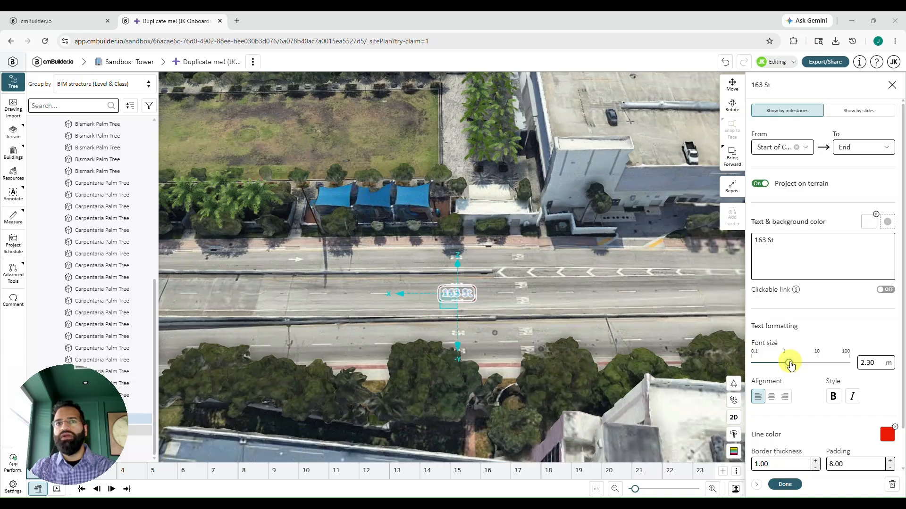
{"action": "left_click_drag", "start_coordinate": [792, 365], "coordinate": [798, 366]}
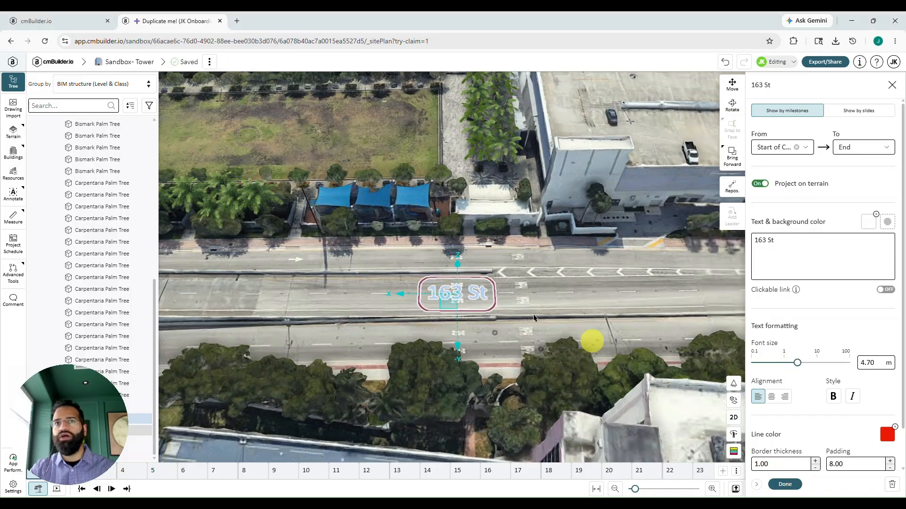
Remove the line color from the 163 St label so it has no border.
{"action": "scroll", "coordinate": [498, 295], "scroll_direction": "up", "scroll_amount": 3}
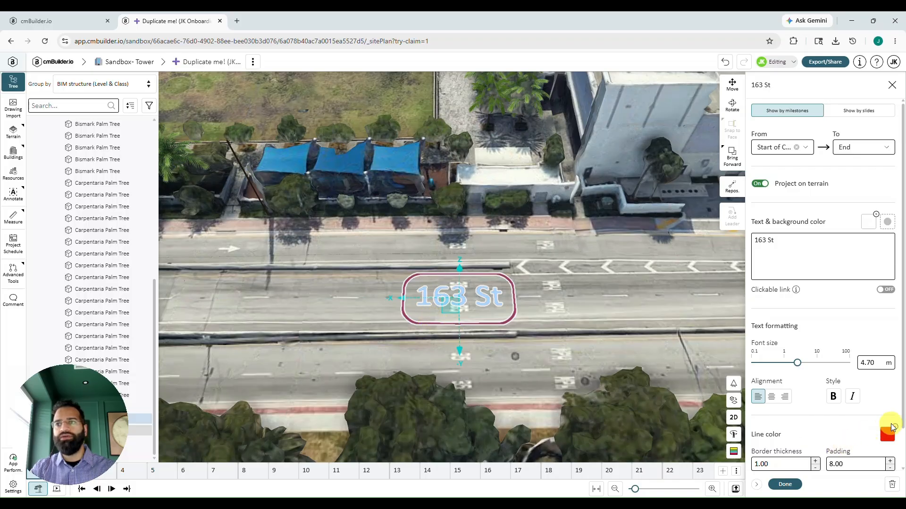
{"action": "scroll", "coordinate": [885, 423], "scroll_direction": "down", "scroll_amount": 1}
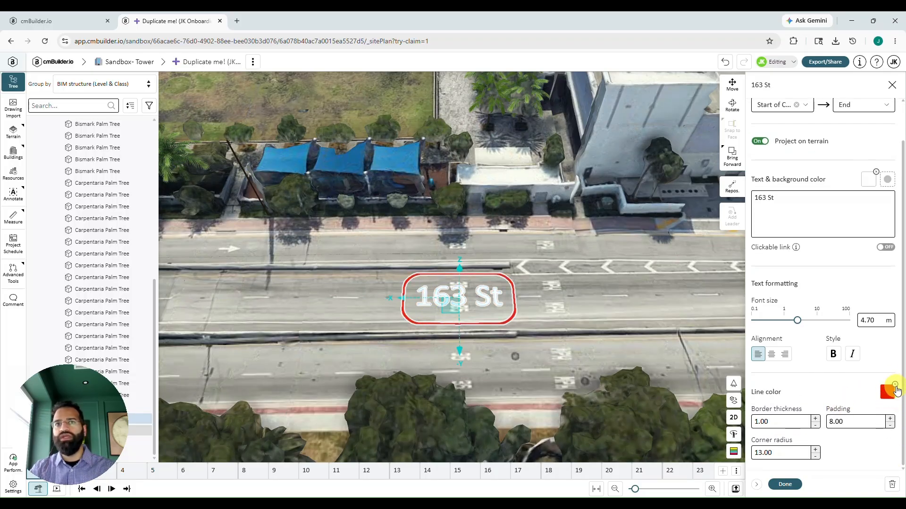
{"action": "left_click", "coordinate": [894, 385]}
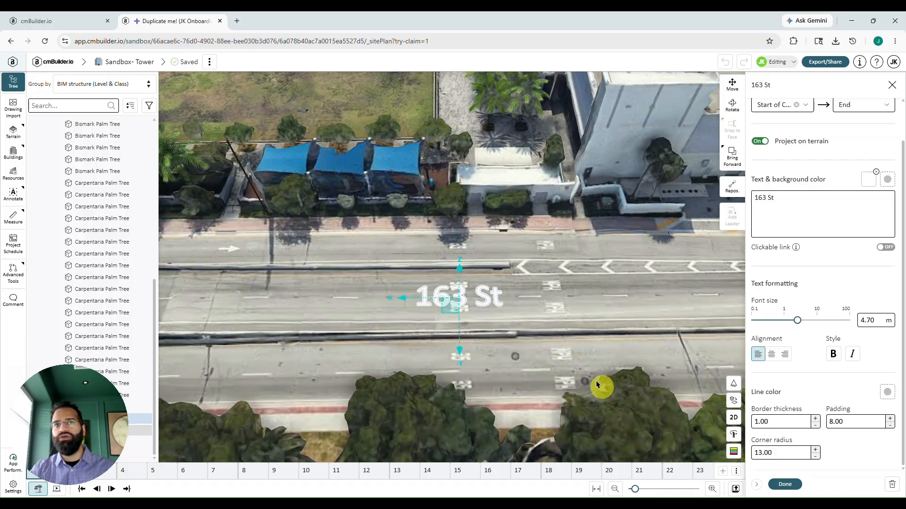
Move the 163 St label along the road, past the painted lane markings beside the chevron median, and finish editing it.
{"action": "left_click_drag", "start_coordinate": [606, 287], "coordinate": [602, 337]}
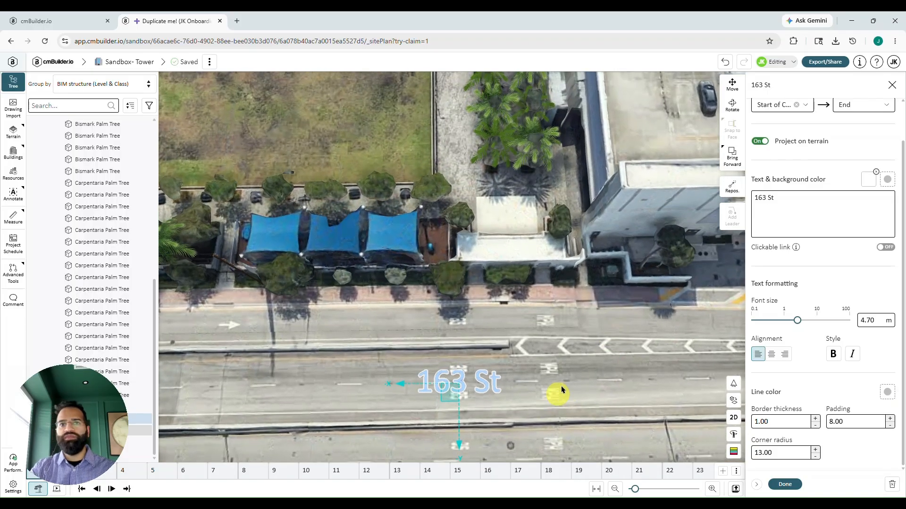
{"action": "right_click_drag", "start_coordinate": [561, 387], "coordinate": [602, 352]}
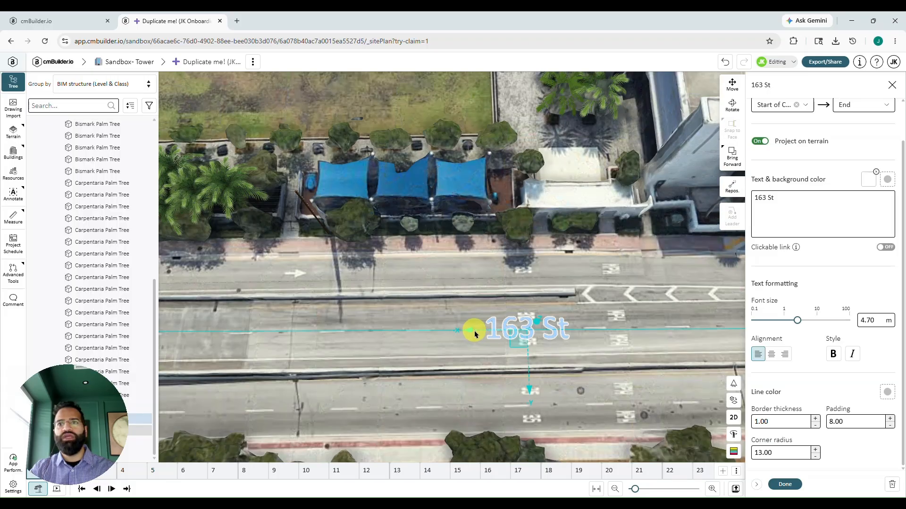
{"action": "left_click_drag", "start_coordinate": [474, 334], "coordinate": [632, 333]}
{"action": "right_click_drag", "start_coordinate": [549, 372], "coordinate": [428, 385]}
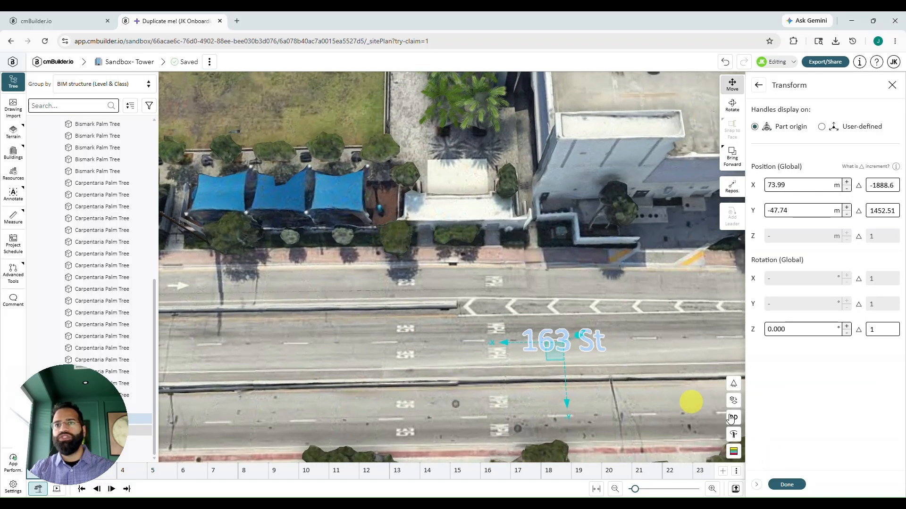
{"action": "left_click", "coordinate": [785, 485]}
{"action": "left_click", "coordinate": [784, 485]}
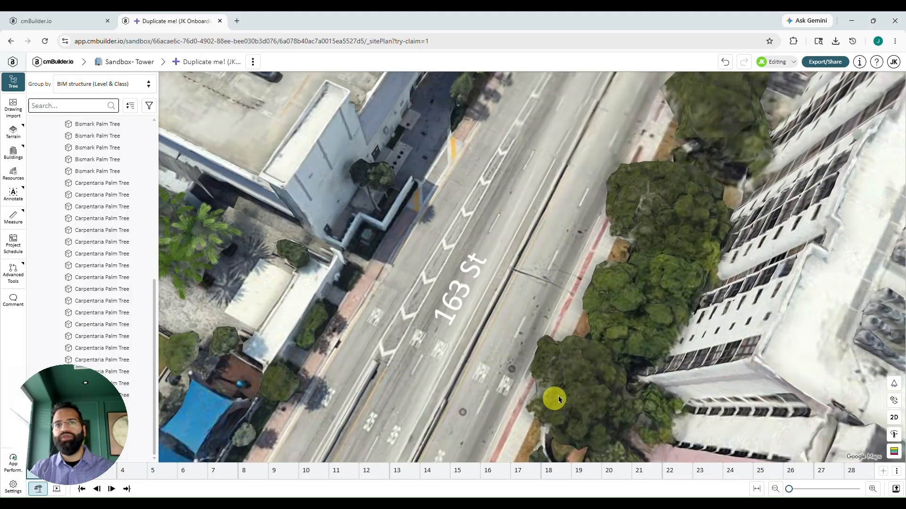
Show the hidden Tower_Sandbox_Site_Logistic_Plan.pdf drawing over the site and set the timeline to milestone 2.
{"action": "left_click_drag", "start_coordinate": [556, 398], "coordinate": [478, 392]}
{"action": "scroll", "coordinate": [433, 354], "scroll_direction": "up", "scroll_amount": 1}
{"action": "scroll", "coordinate": [429, 340], "scroll_direction": "down", "scroll_amount": 5}
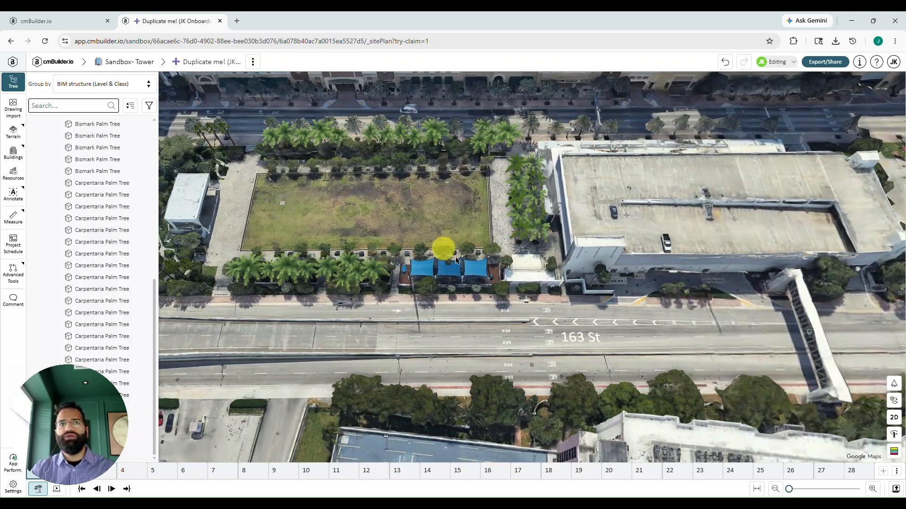
{"action": "left_click_drag", "start_coordinate": [455, 260], "coordinate": [562, 308]}
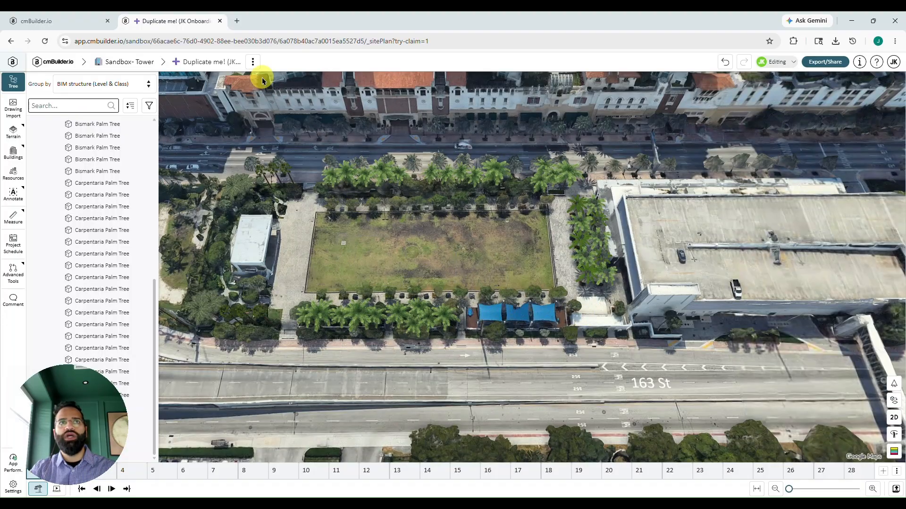
{"action": "left_click", "coordinate": [253, 62]}
{"action": "mouse_move", "coordinate": [262, 80]}
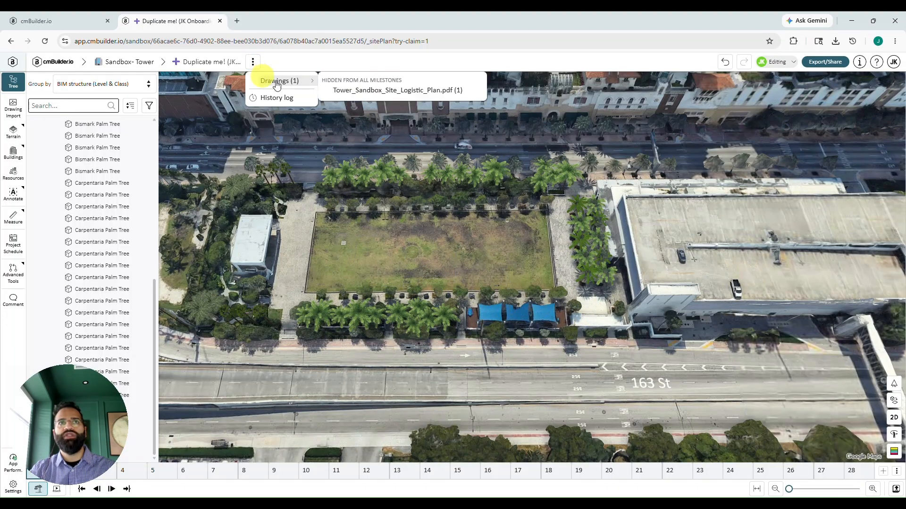
{"action": "left_click", "coordinate": [333, 91]}
{"action": "scroll", "coordinate": [358, 241], "scroll_direction": "up", "scroll_amount": 3}
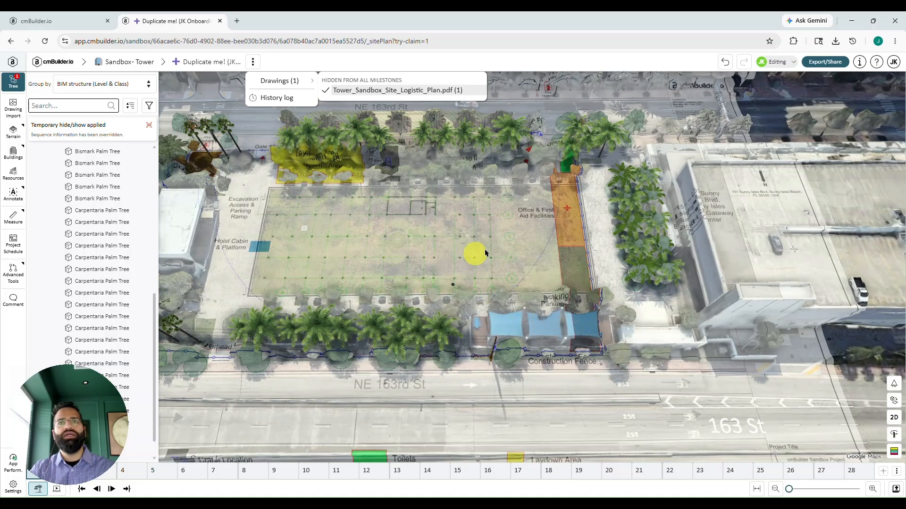
{"action": "right_click_drag", "start_coordinate": [485, 260], "coordinate": [477, 263]}
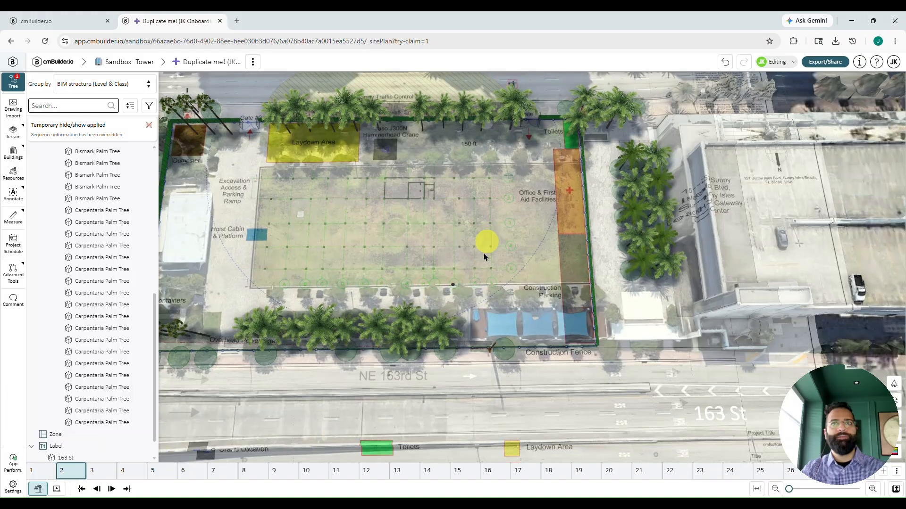
Sketch a four-sided annotation zone of about 151 m² on the Z plane, tracing the plan's orange Office & First Aid Facilities area.
{"action": "left_click_drag", "start_coordinate": [485, 257], "coordinate": [467, 305]}
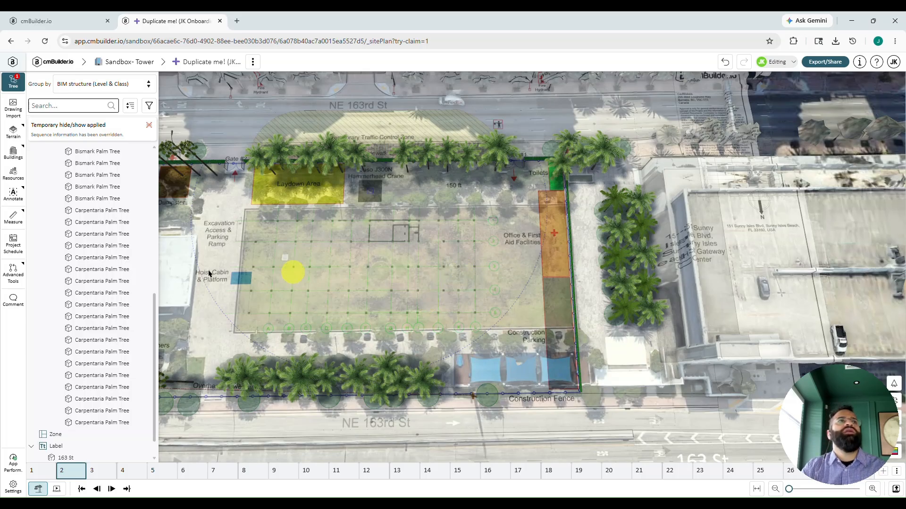
{"action": "left_click", "coordinate": [13, 194]}
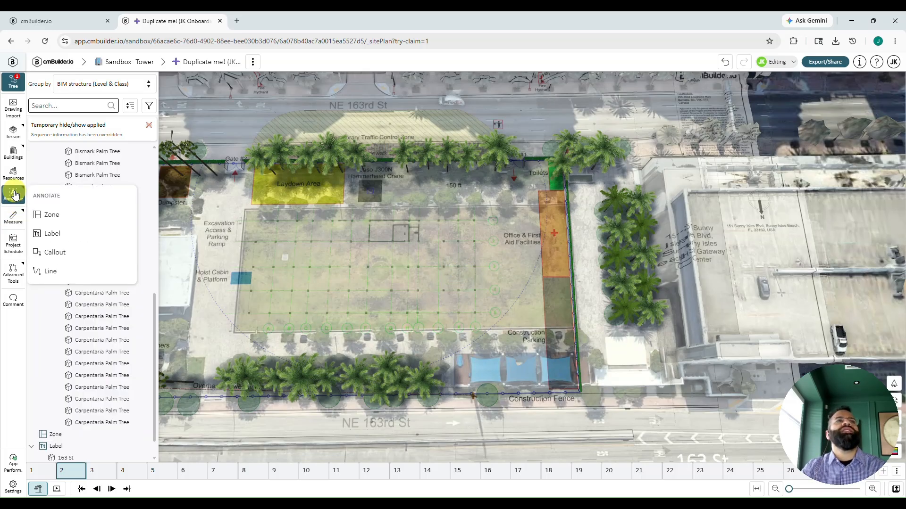
{"action": "left_click", "coordinate": [41, 217]}
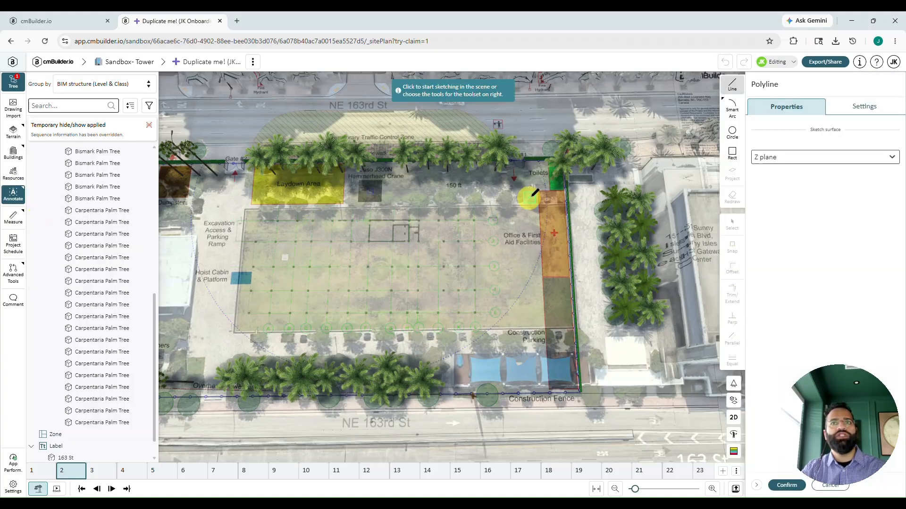
{"action": "scroll", "coordinate": [546, 212], "scroll_direction": "up", "scroll_amount": 5}
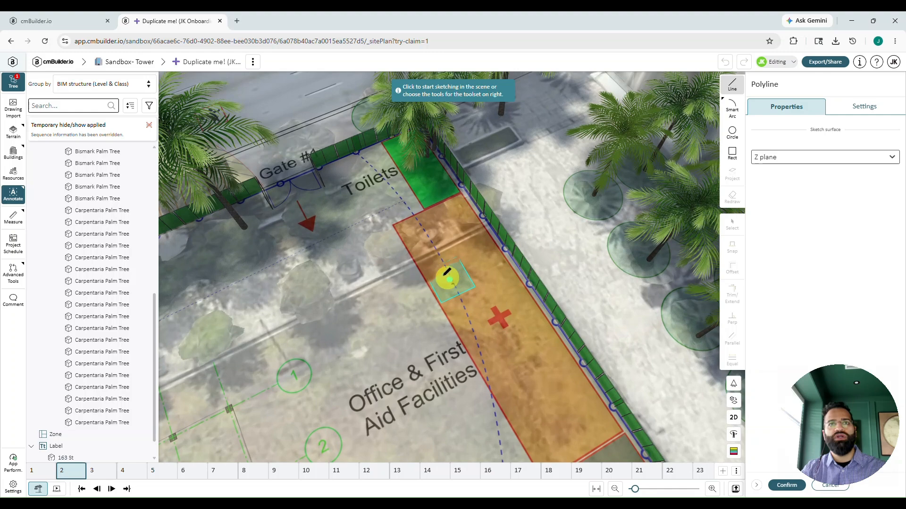
{"action": "left_click", "coordinate": [391, 224]}
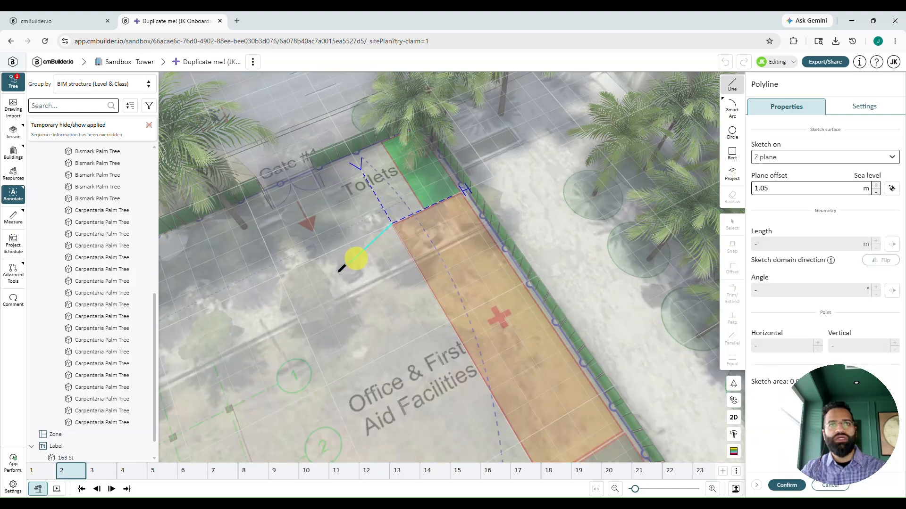
{"action": "scroll", "coordinate": [336, 274], "scroll_direction": "down", "scroll_amount": 3}
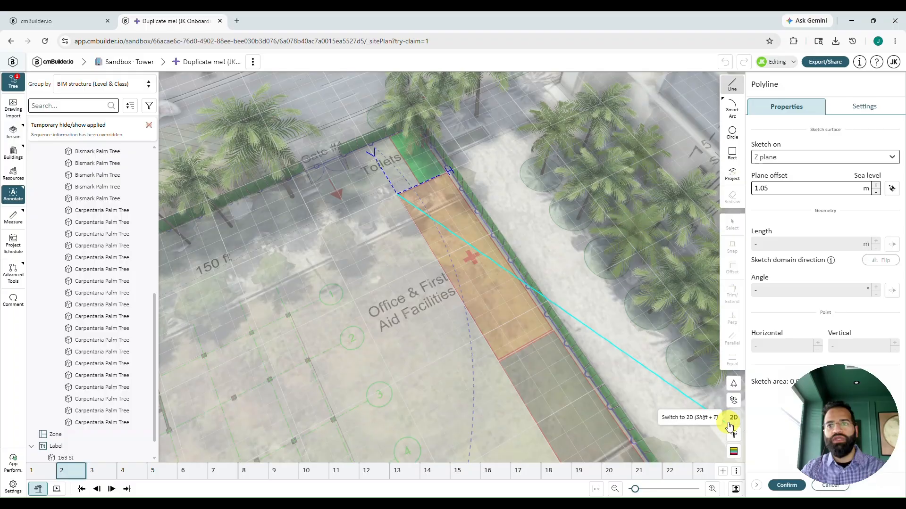
{"action": "left_click", "coordinate": [734, 417]}
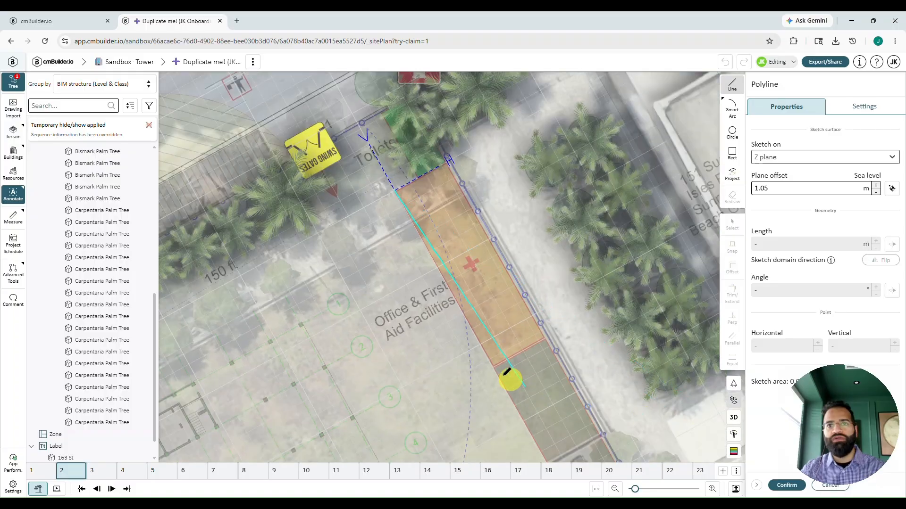
{"action": "left_click", "coordinate": [493, 367]}
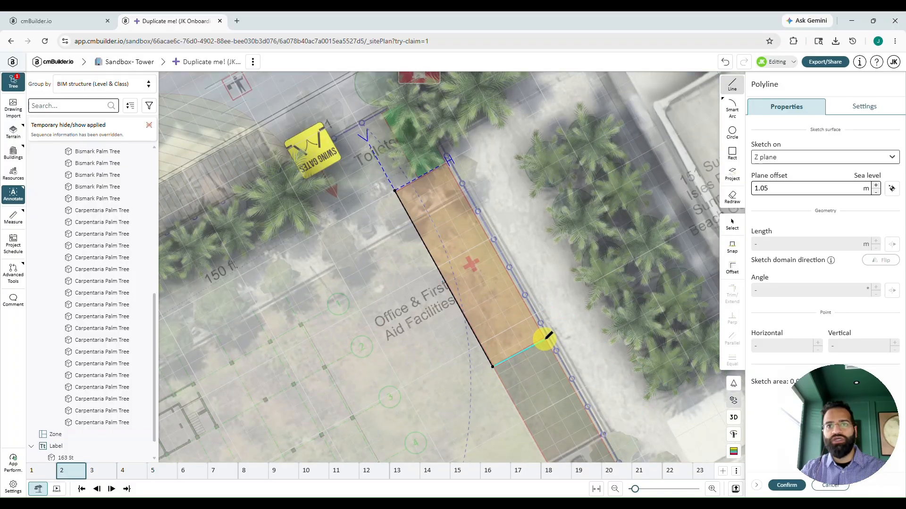
{"action": "left_click", "coordinate": [544, 337]}
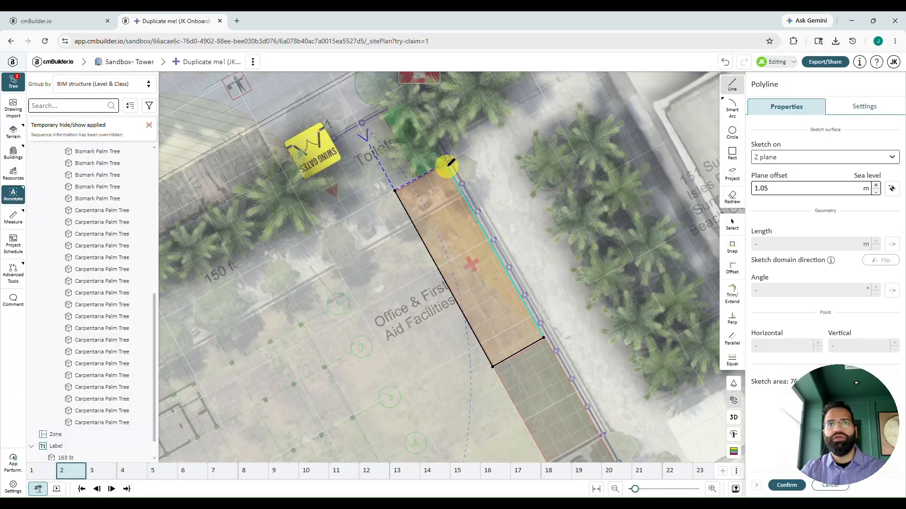
{"action": "left_click", "coordinate": [447, 163]}
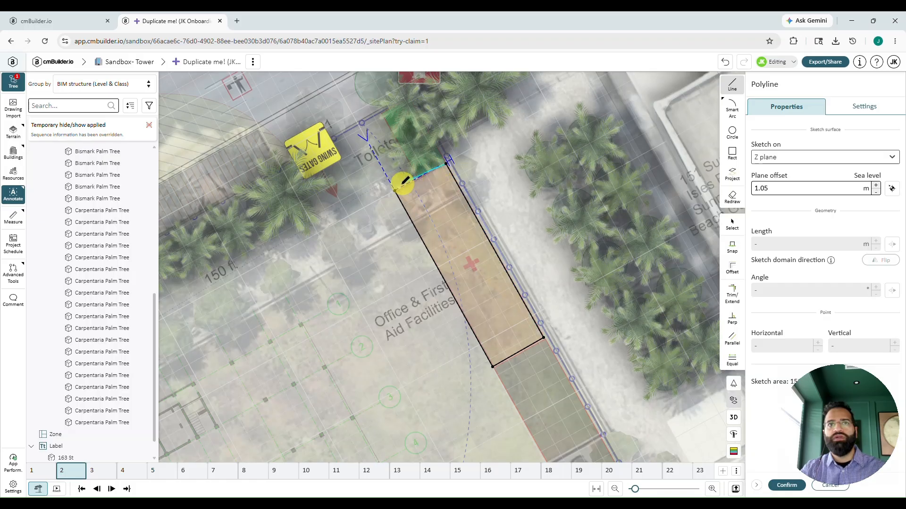
{"action": "left_click", "coordinate": [396, 188]}
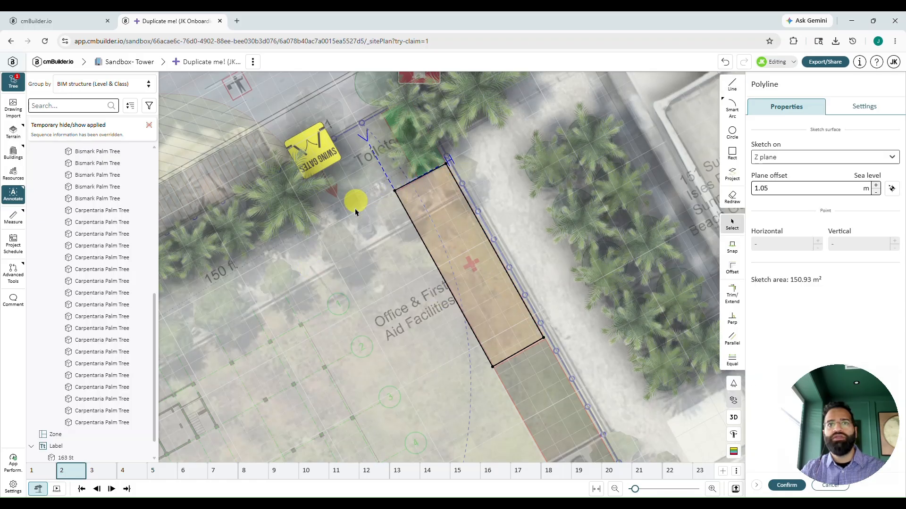
{"action": "scroll", "coordinate": [378, 231], "scroll_direction": "down", "scroll_amount": 2}
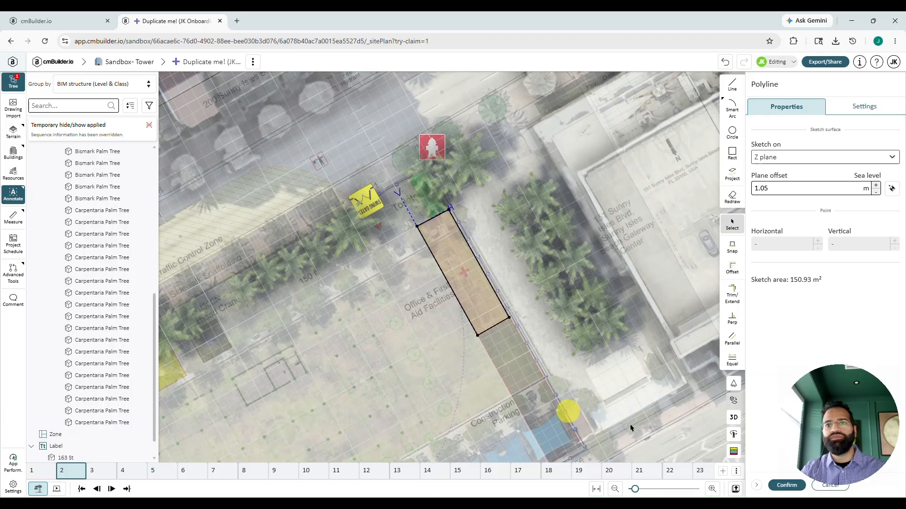
{"action": "left_click", "coordinate": [786, 485]}
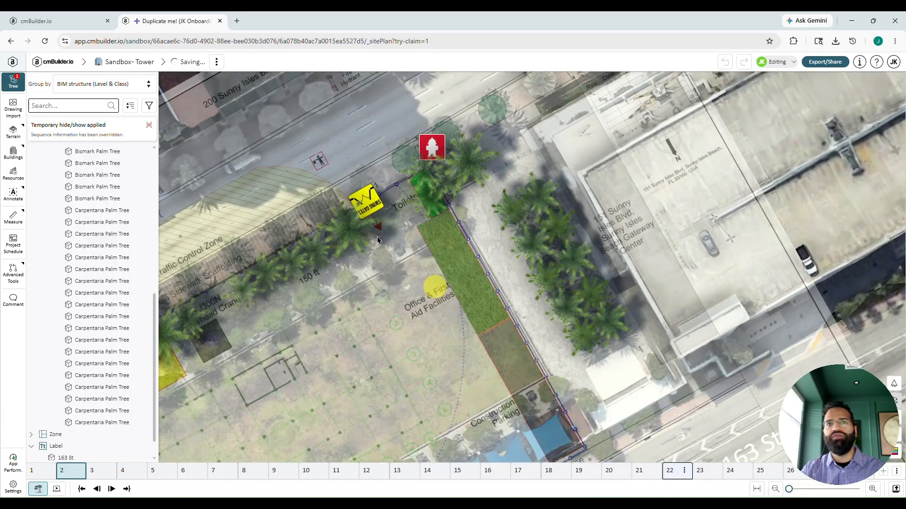
Rename the new zone Site Facilites and give it a slightly transparent custom bright green colour, RGB 10, 245, 37.
{"action": "left_click", "coordinate": [786, 85]}
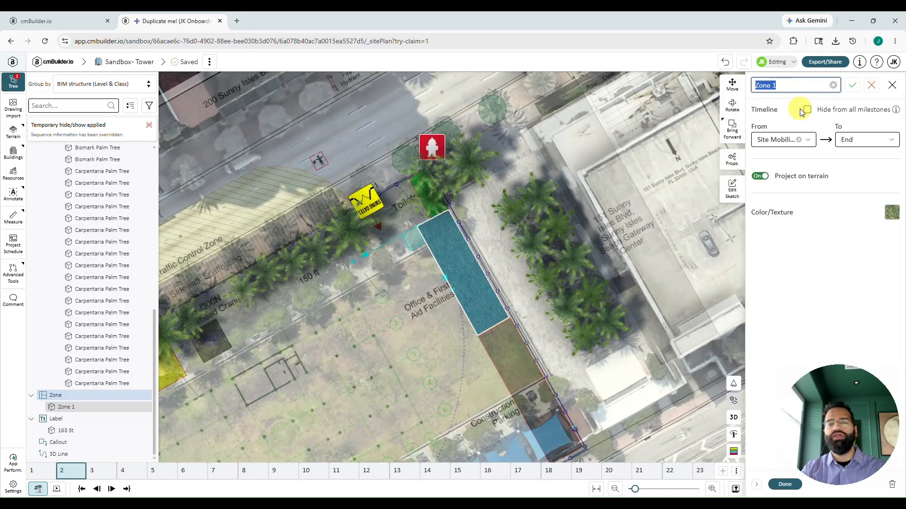
{"action": "type", "text": "Site Facilites"}
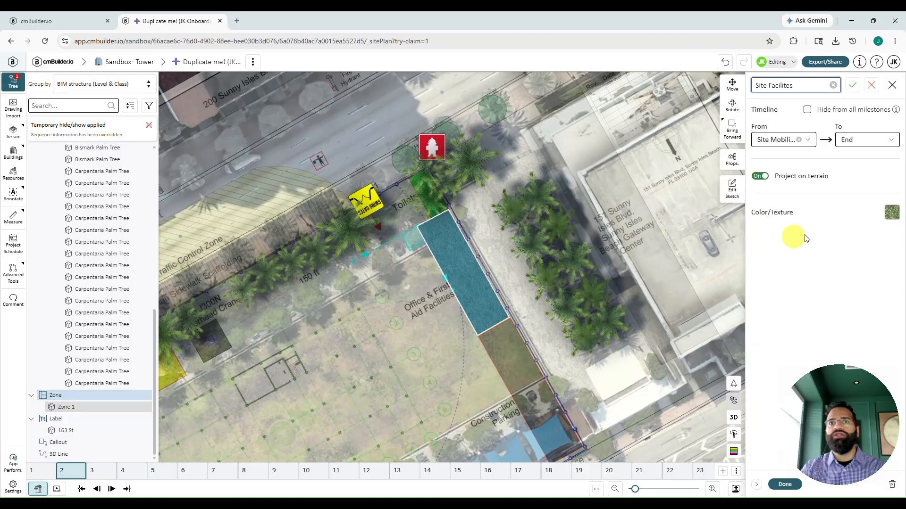
{"action": "left_click", "coordinate": [891, 217]}
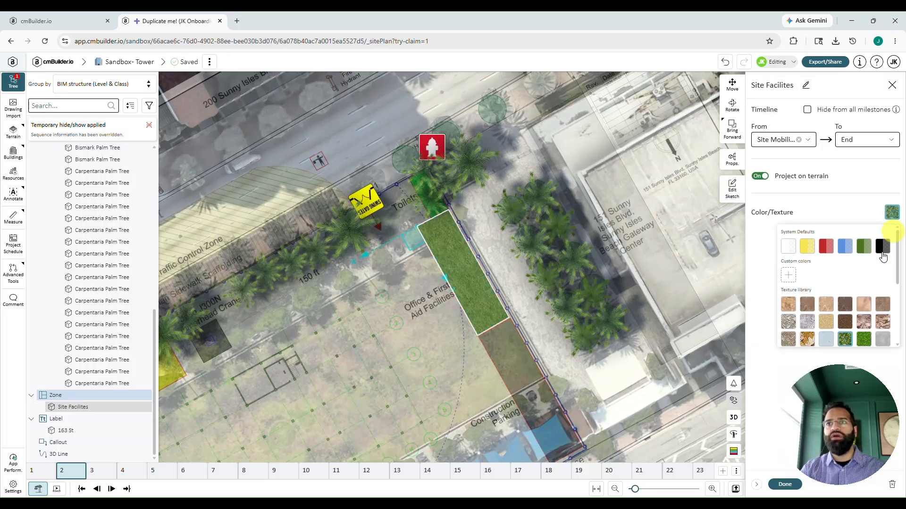
{"action": "left_click", "coordinate": [789, 274]}
{"action": "left_click", "coordinate": [835, 308]}
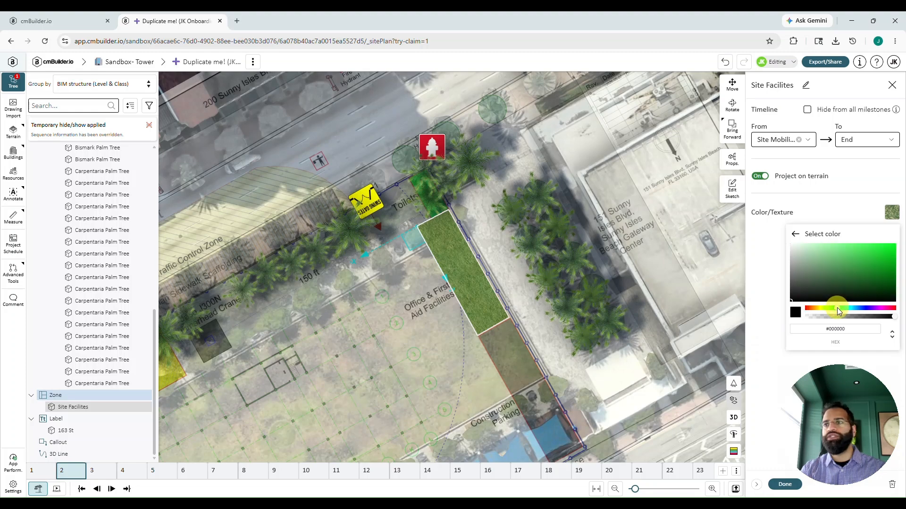
{"action": "left_click", "coordinate": [888, 254]}
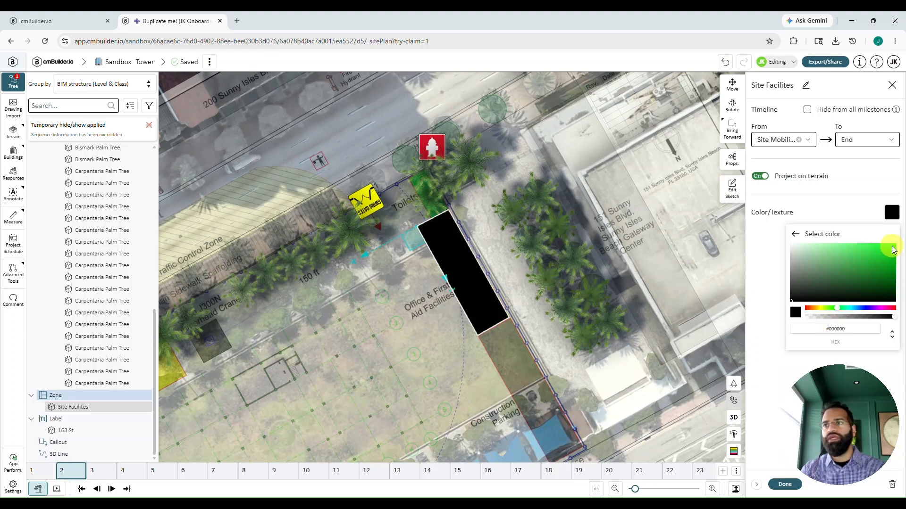
{"action": "left_click", "coordinate": [892, 246]}
{"action": "left_click_drag", "start_coordinate": [895, 316], "coordinate": [875, 323]}
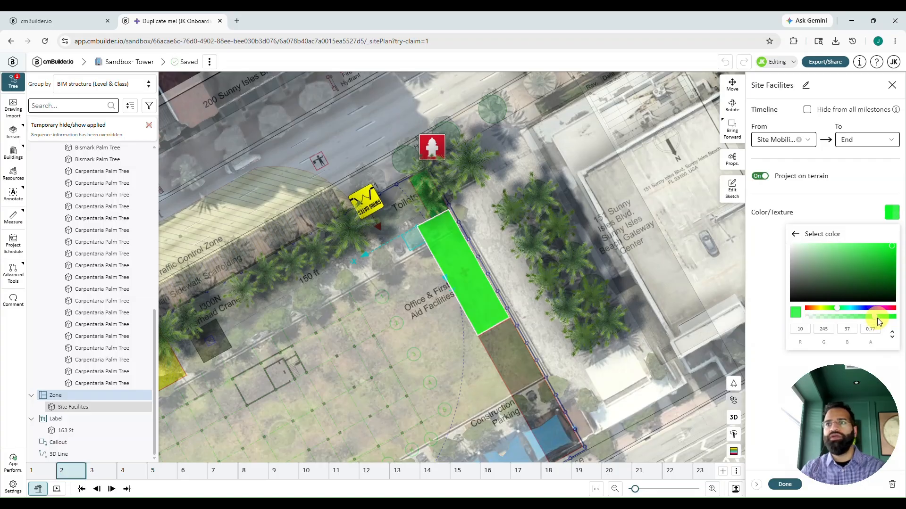
{"action": "left_click", "coordinate": [775, 486]}
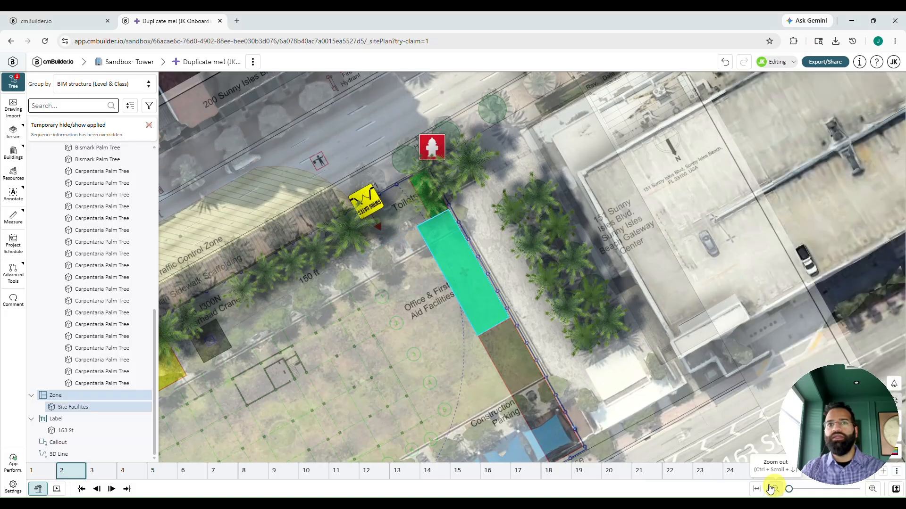
Sketch a four-sided zone outline around the white-roofed building on the Z plane and stretch its short ends past the Dumpster and Containers areas.
{"action": "scroll", "coordinate": [455, 376], "scroll_direction": "down", "scroll_amount": 2}
{"action": "left_click_drag", "start_coordinate": [415, 387], "coordinate": [465, 351]}
{"action": "left_click", "coordinate": [467, 399]}
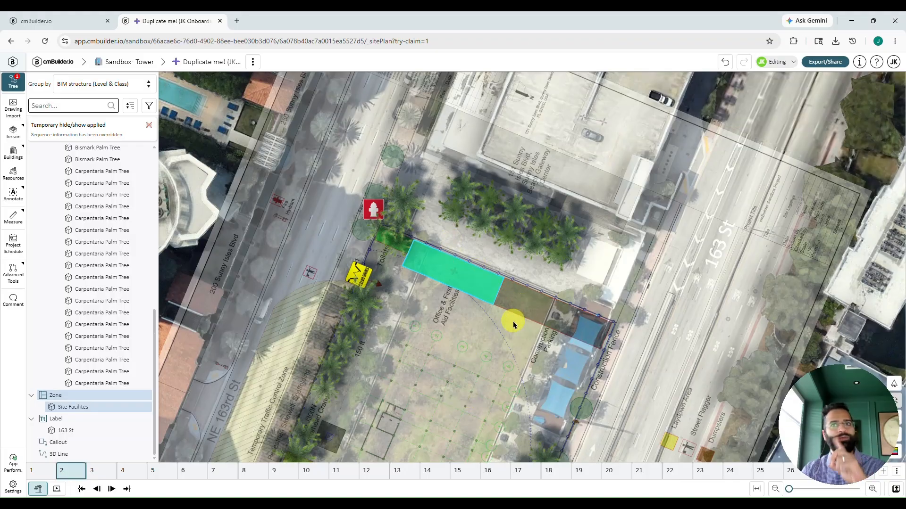
{"action": "scroll", "coordinate": [513, 322], "scroll_direction": "down", "scroll_amount": 2}
{"action": "right_click_drag", "start_coordinate": [489, 350], "coordinate": [408, 341]}
{"action": "left_click_drag", "start_coordinate": [409, 343], "coordinate": [545, 286]}
{"action": "scroll", "coordinate": [481, 289], "scroll_direction": "up", "scroll_amount": 5}
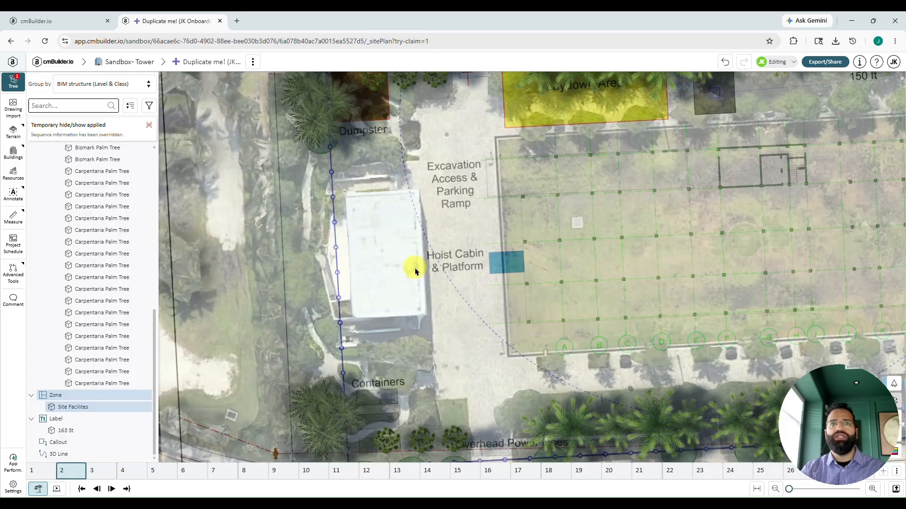
{"action": "scroll", "coordinate": [415, 273], "scroll_direction": "down", "scroll_amount": 2}
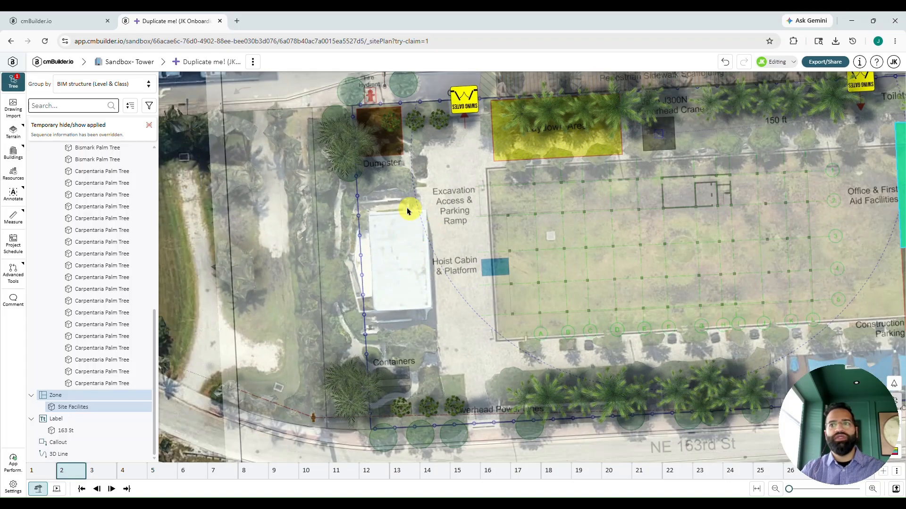
{"action": "left_click", "coordinate": [13, 193]}
{"action": "left_click", "coordinate": [52, 216]}
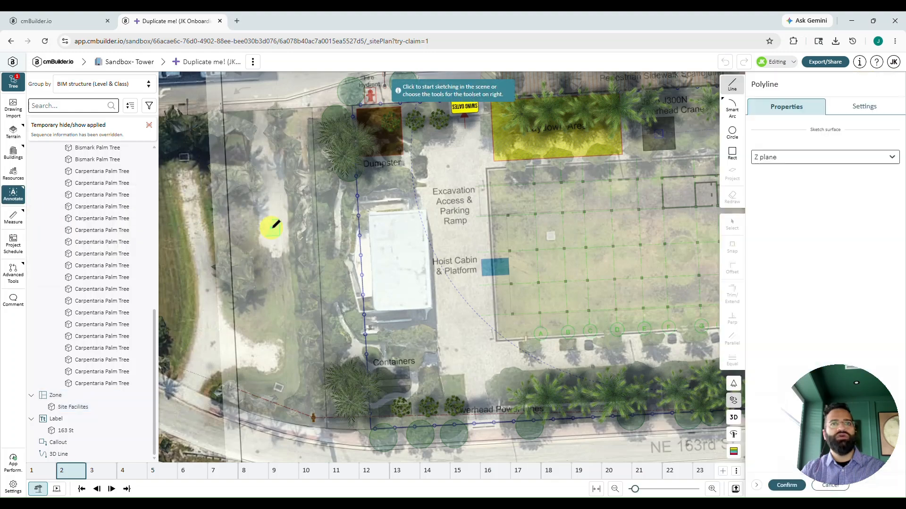
{"action": "left_click", "coordinate": [364, 208]}
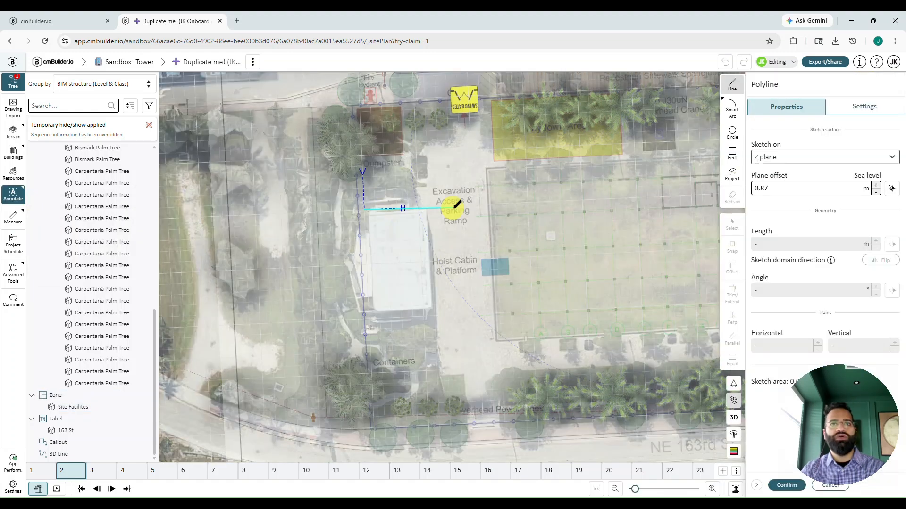
{"action": "left_click", "coordinate": [428, 207]}
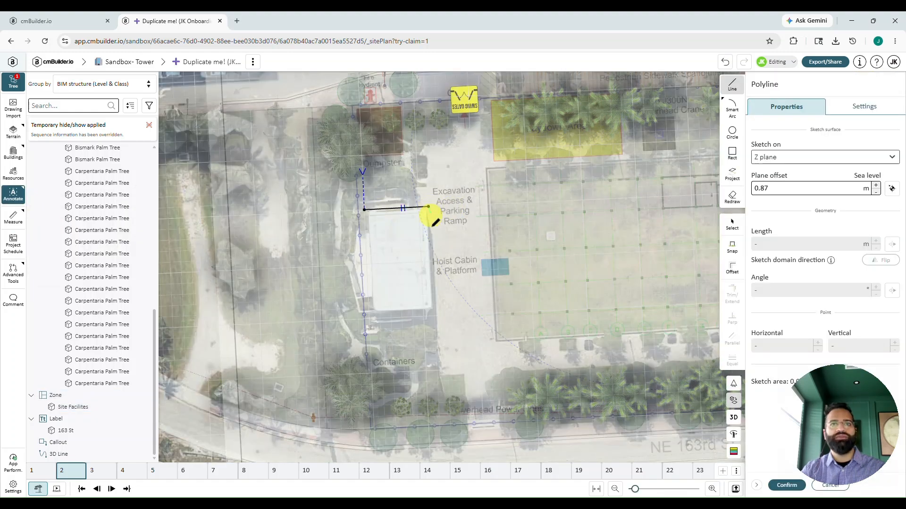
{"action": "left_click", "coordinate": [435, 312]}
{"action": "left_click", "coordinate": [372, 316]}
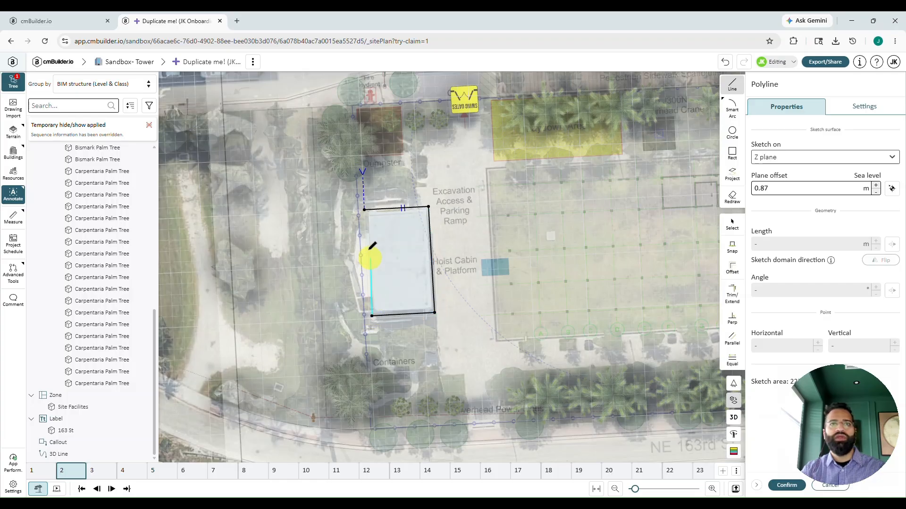
{"action": "left_click", "coordinate": [364, 209]}
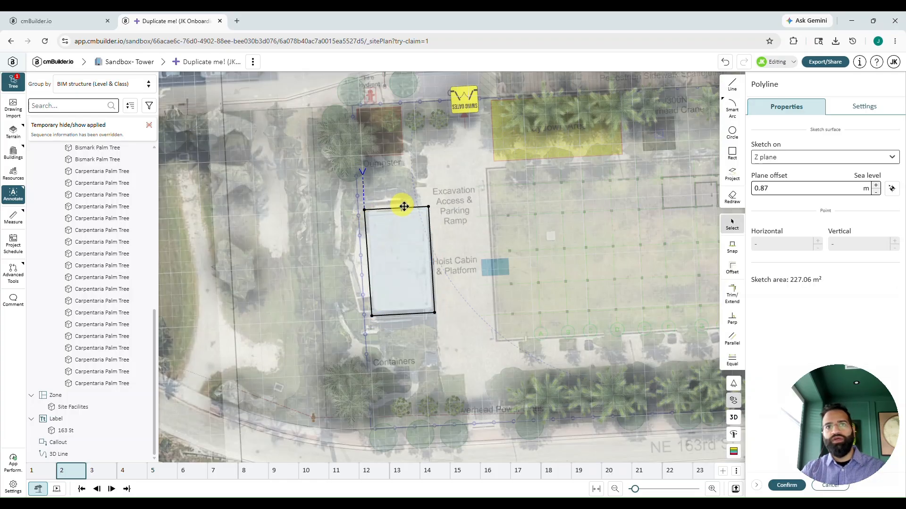
{"action": "left_click_drag", "start_coordinate": [405, 206], "coordinate": [398, 105]}
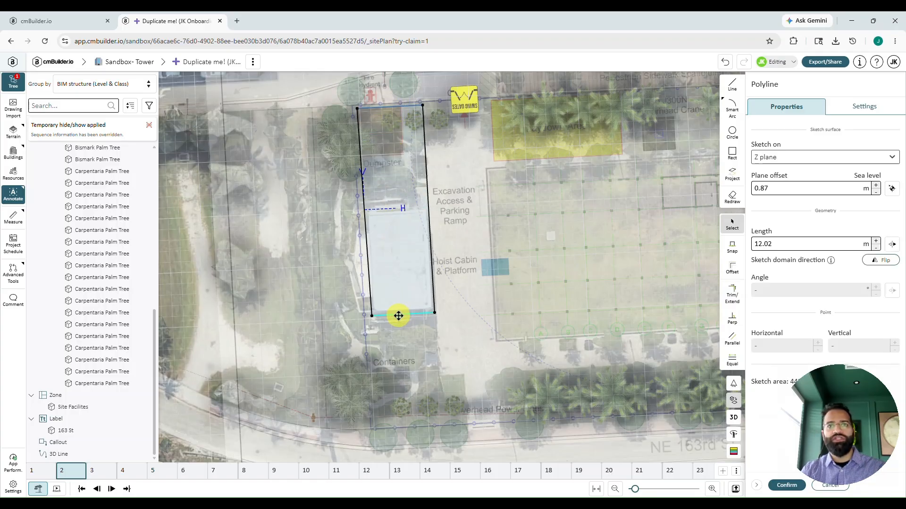
{"action": "left_click_drag", "start_coordinate": [398, 316], "coordinate": [416, 409]}
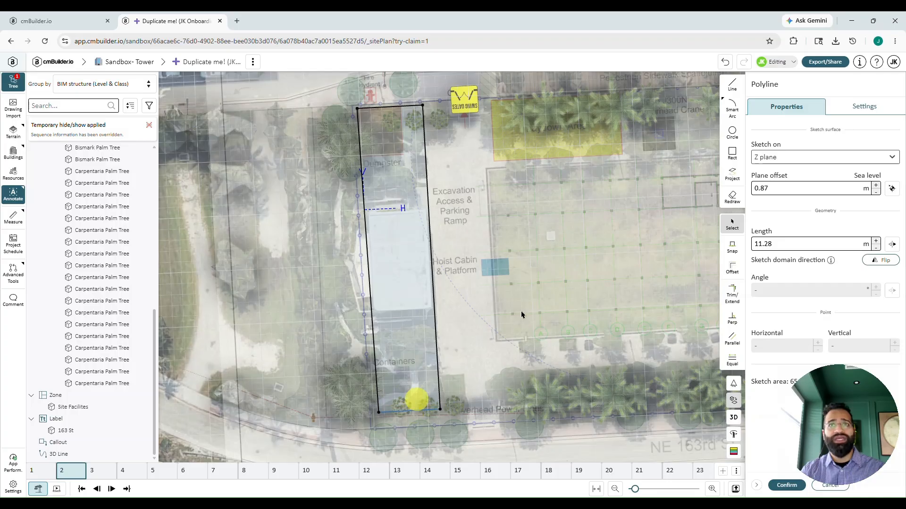
Add a second four-sided outline around the blue canopies by Construction Parking to the same sketch and confirm the zone.
{"action": "scroll", "coordinate": [457, 278], "scroll_direction": "down", "scroll_amount": 2}
{"action": "right_click_drag", "start_coordinate": [612, 283], "coordinate": [466, 285]}
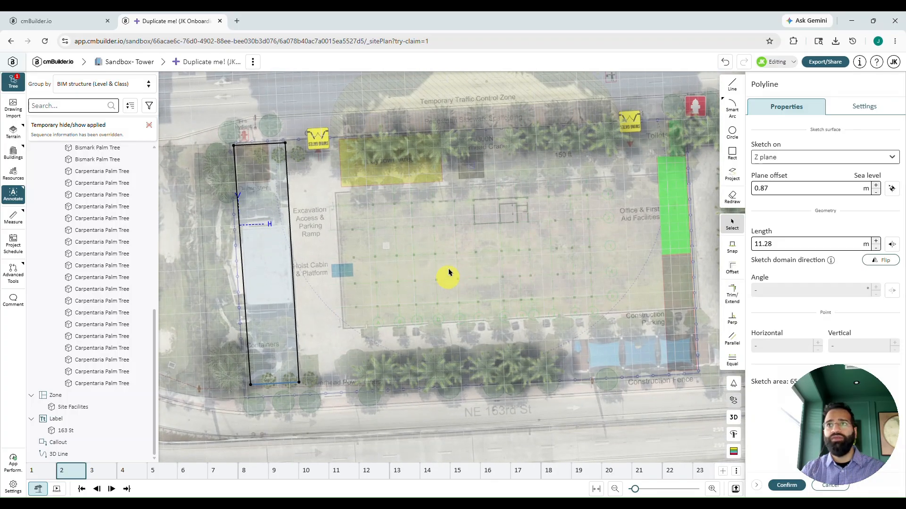
{"action": "right_click_drag", "start_coordinate": [576, 282], "coordinate": [473, 262]}
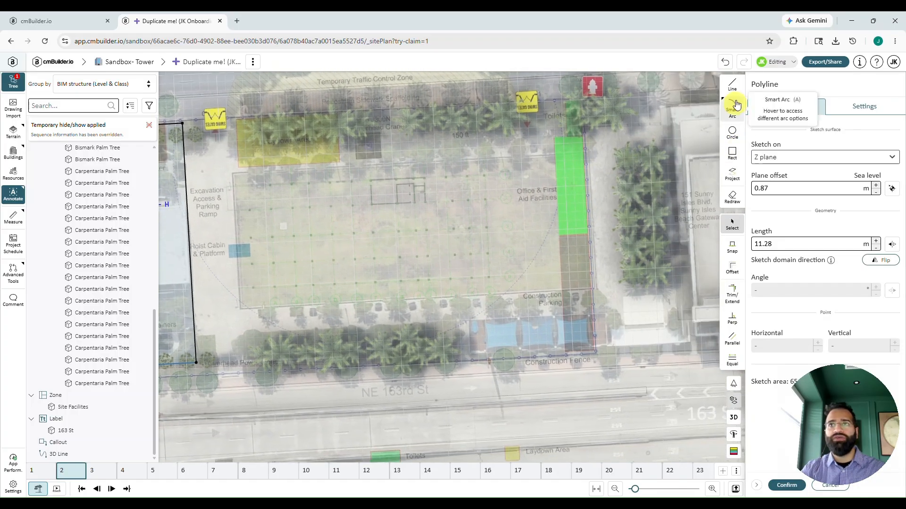
{"action": "left_click", "coordinate": [732, 85]}
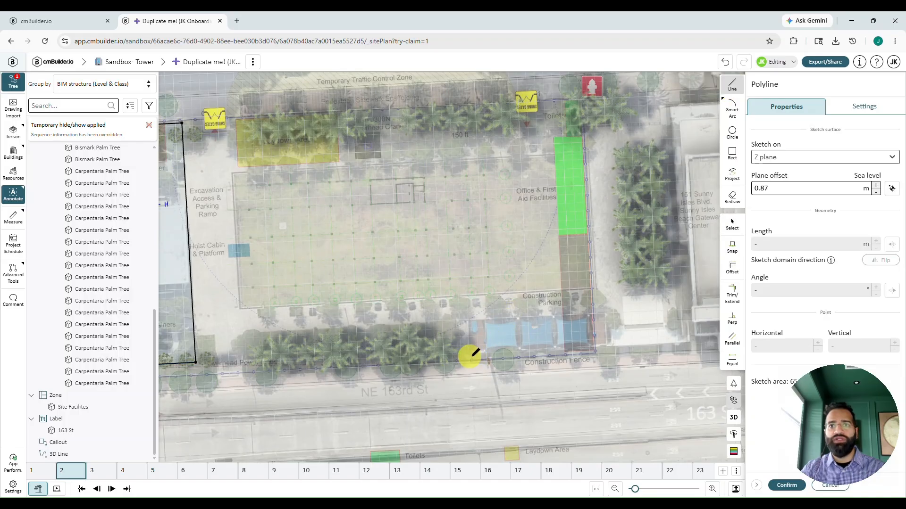
{"action": "left_click", "coordinate": [470, 355]}
{"action": "left_click", "coordinate": [590, 351]}
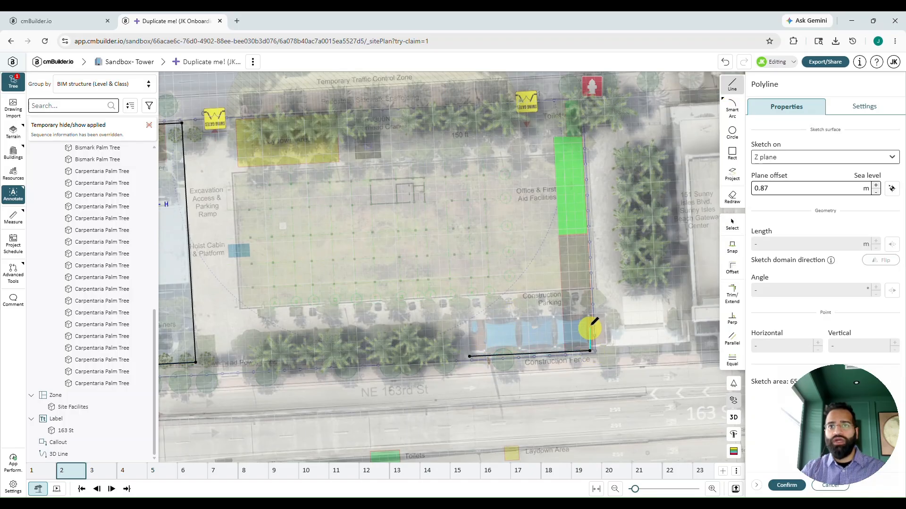
{"action": "left_click", "coordinate": [589, 313]}
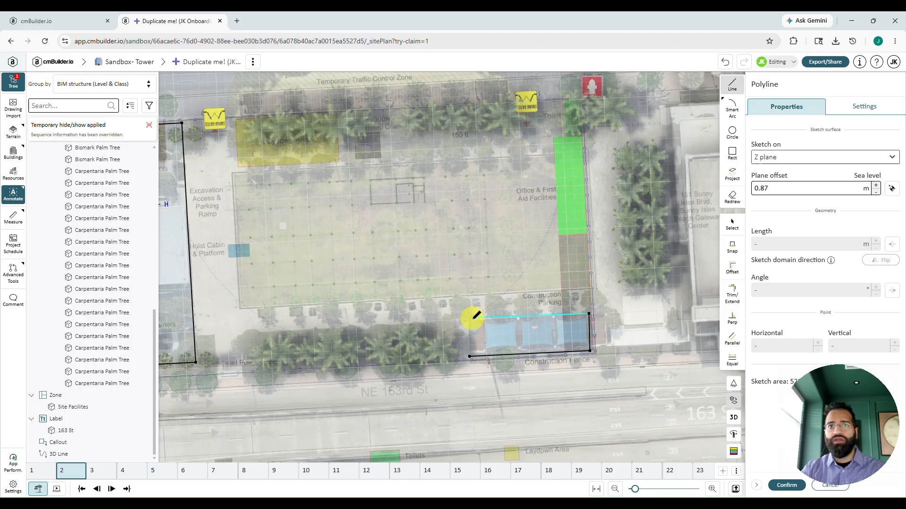
{"action": "left_click", "coordinate": [470, 318]}
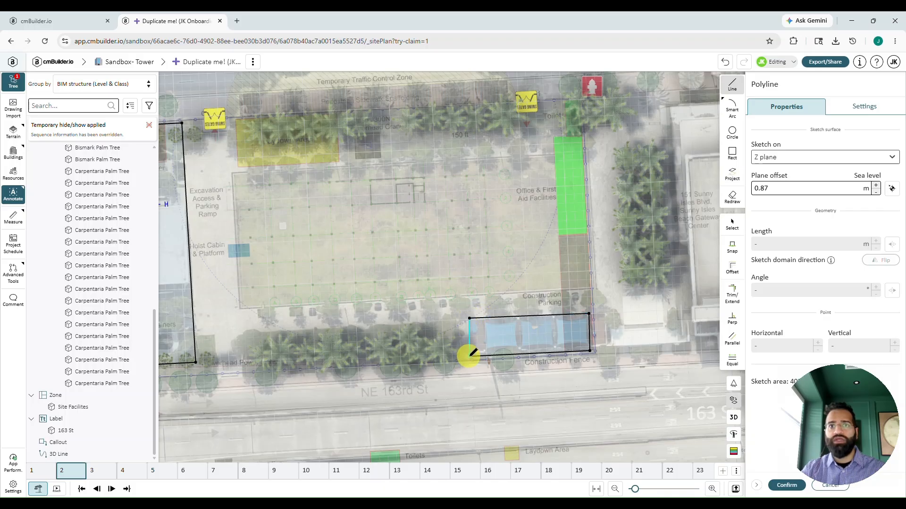
{"action": "left_click", "coordinate": [469, 354]}
{"action": "scroll", "coordinate": [425, 349], "scroll_direction": "down", "scroll_amount": 2}
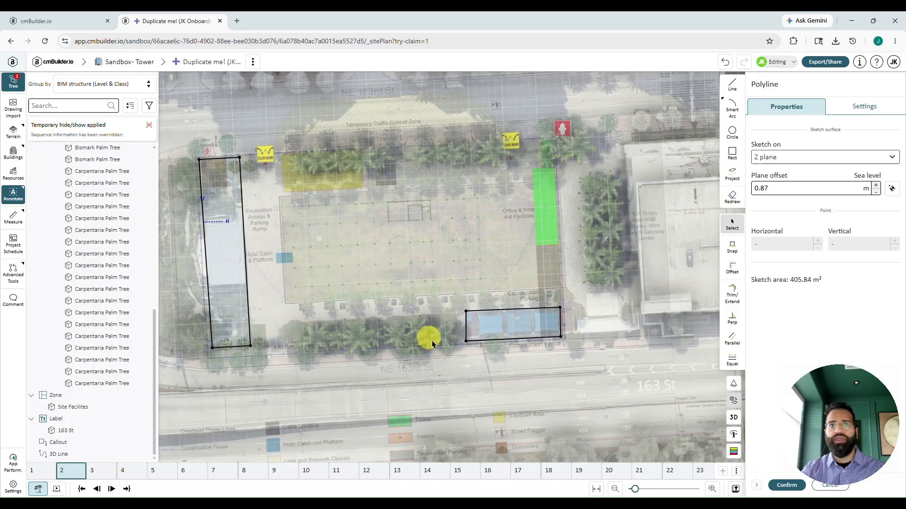
{"action": "left_click", "coordinate": [779, 487]}
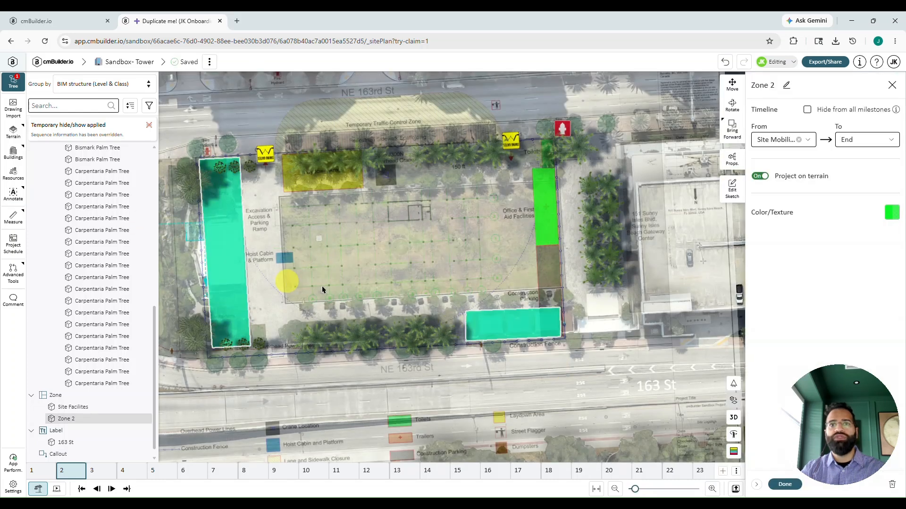
Rename the new two-part zone Demo and apply the Stone - Gravel texture to it.
{"action": "left_click", "coordinate": [786, 84]}
{"action": "key", "text": "ctrl+a"}
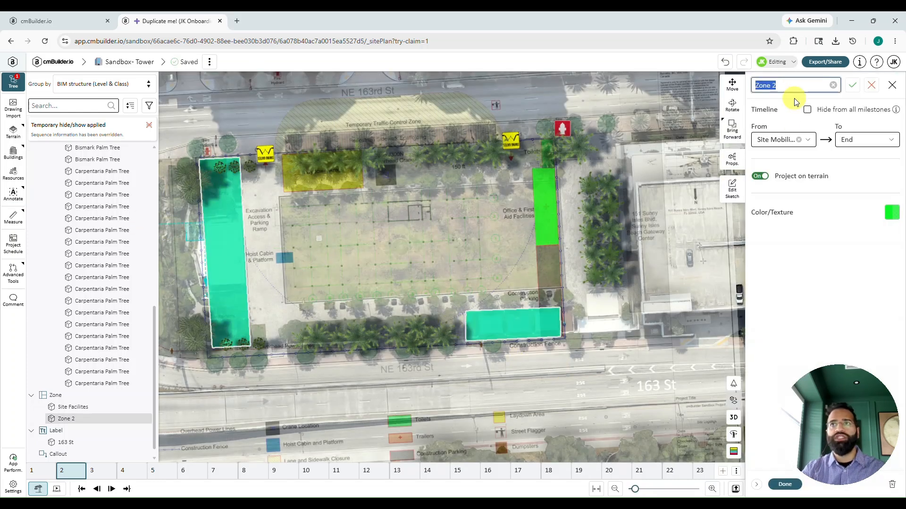
{"action": "type", "text": "Dem"}
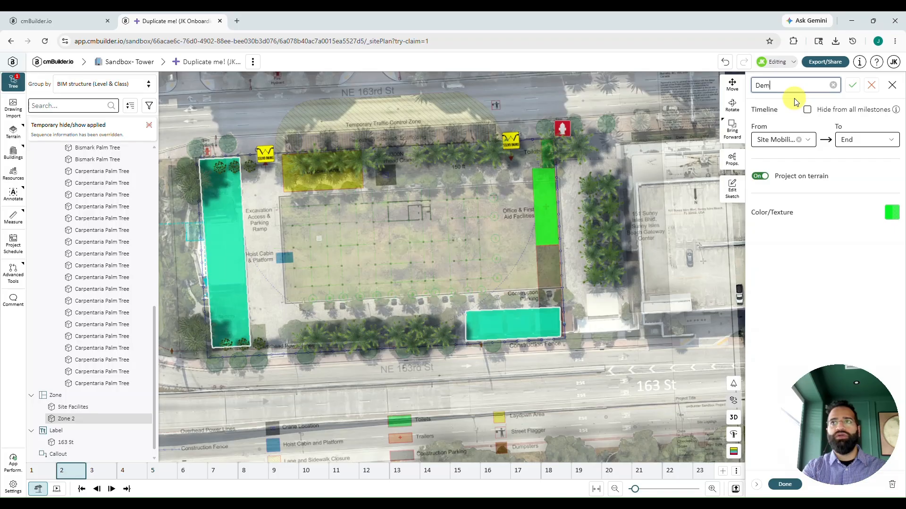
{"action": "type", "text": "o"}
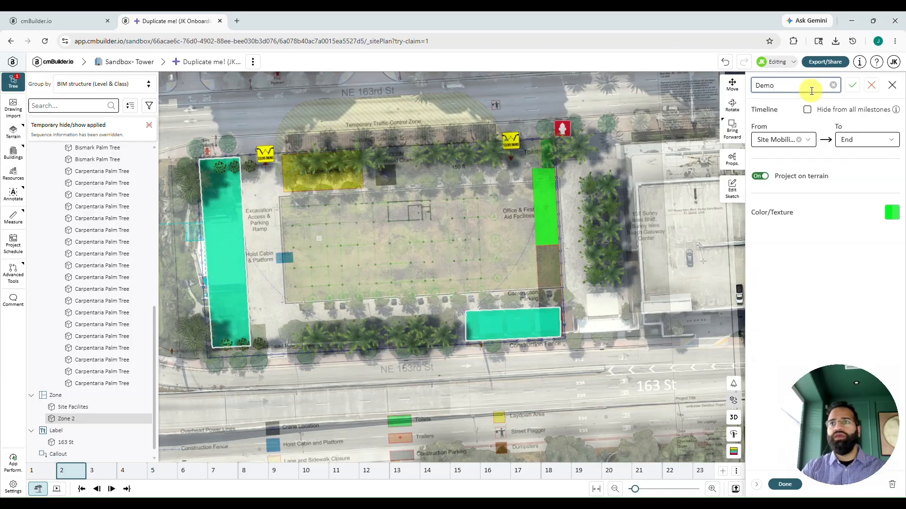
{"action": "left_click", "coordinate": [892, 212]}
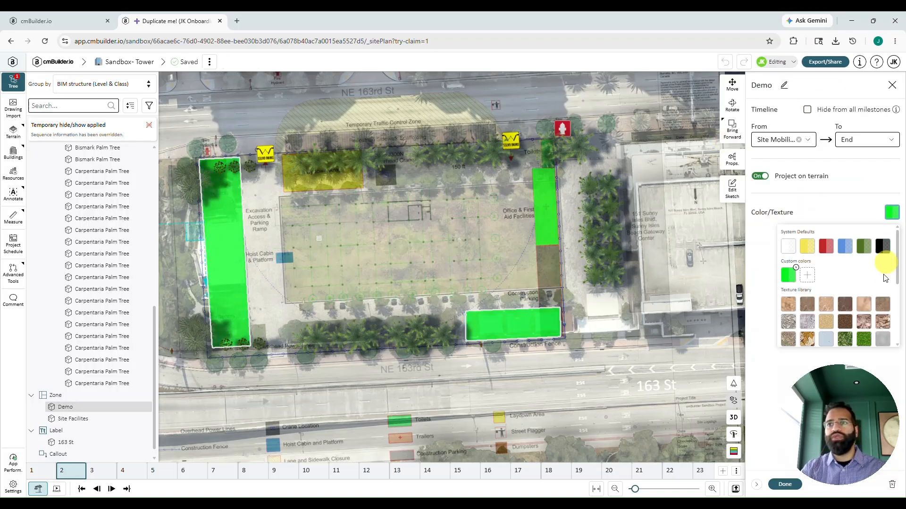
{"action": "scroll", "coordinate": [849, 320], "scroll_direction": "down", "scroll_amount": 3}
{"action": "left_click", "coordinate": [855, 329]}
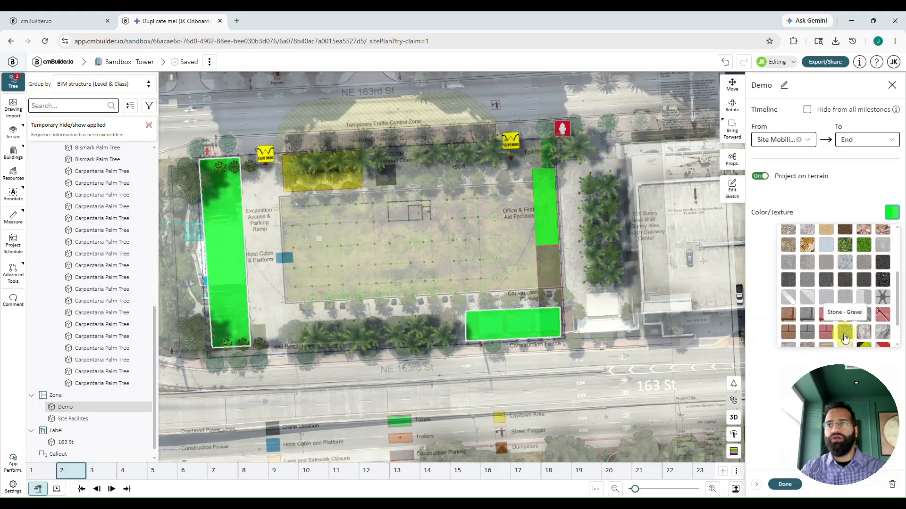
{"action": "left_click", "coordinate": [783, 484]}
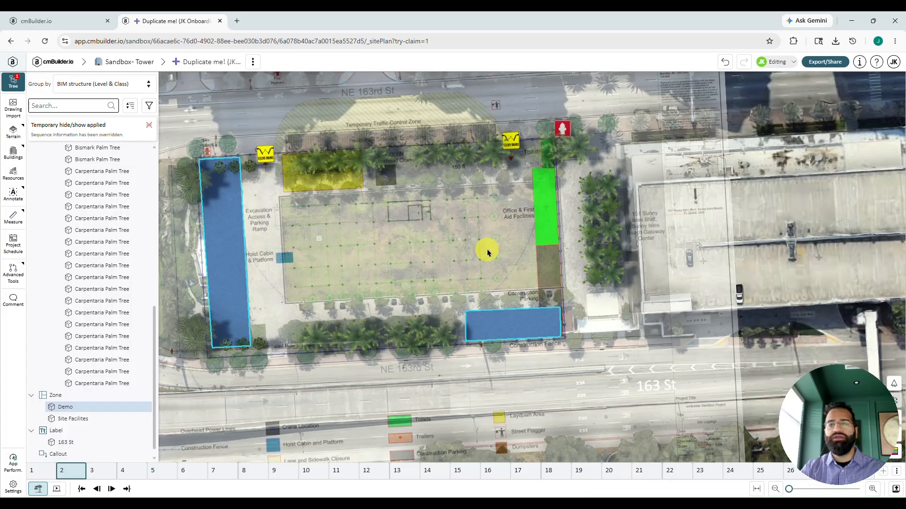
{"action": "left_click", "coordinate": [522, 251]}
Temporarily hide the site logistics plan drawing and view the coloured zones on the site in perspective.
{"action": "scroll", "coordinate": [604, 307], "scroll_direction": "down", "scroll_amount": 2}
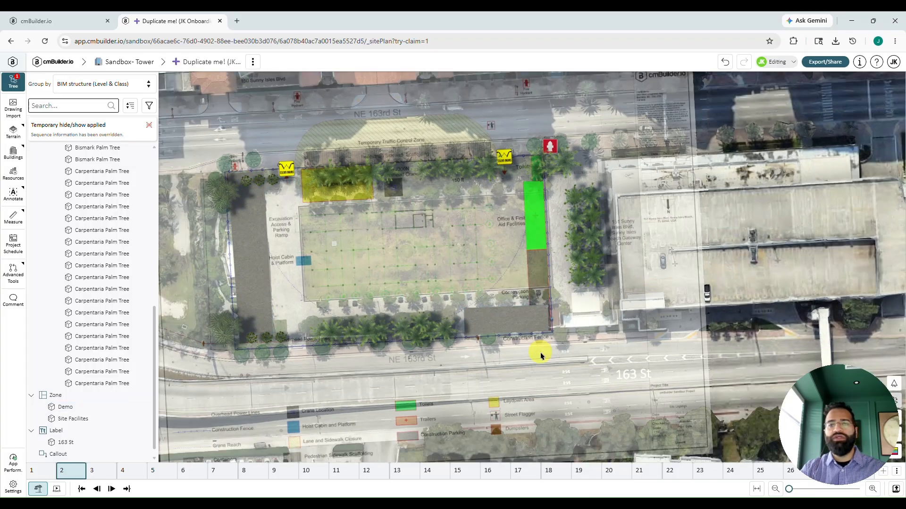
{"action": "mouse_move", "coordinate": [540, 354]}
{"action": "right_mouse_down"}
{"action": "mouse_move", "coordinate": [596, 297]}
{"action": "mouse_move", "coordinate": [590, 303]}
{"action": "right_mouse_up"}
{"action": "right_click", "coordinate": [408, 287]}
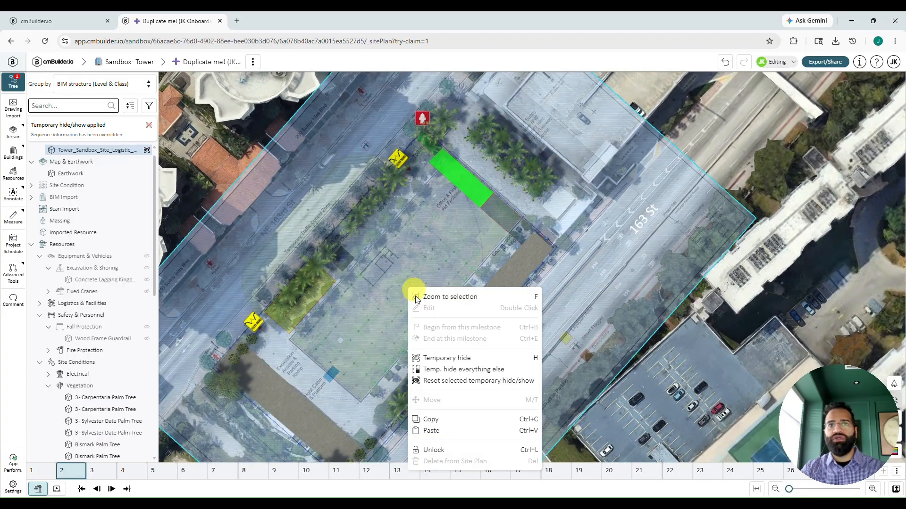
{"action": "left_click", "coordinate": [441, 358]}
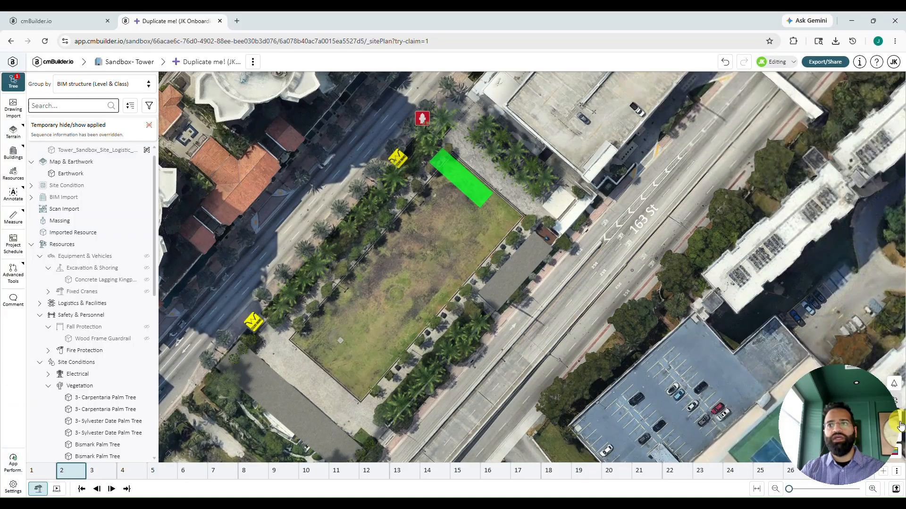
{"action": "right_click_drag", "start_coordinate": [623, 387], "coordinate": [529, 323]}
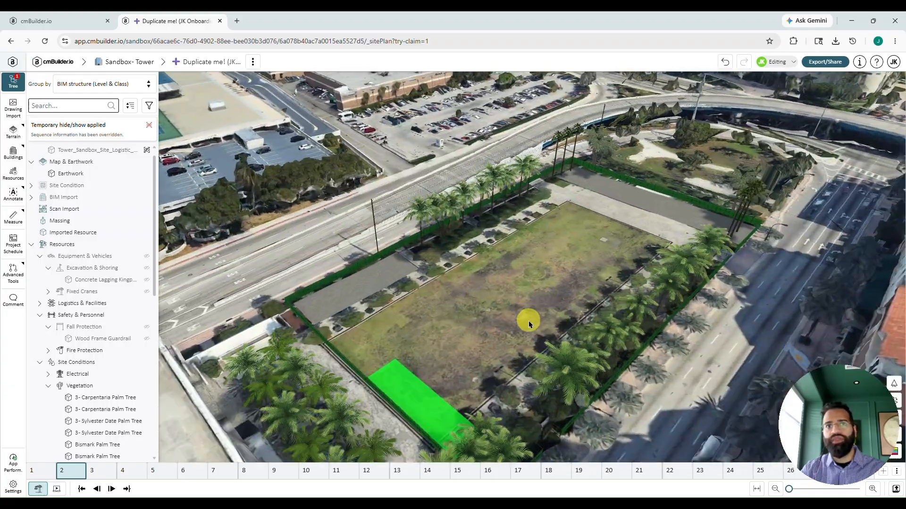
Show the Tower_Sandbox_Site_Logistic_Plan.pdf drawing again and examine the planned facilities around the Office & First Aid Facilities zone.
{"action": "right_click_drag", "start_coordinate": [431, 316], "coordinate": [593, 319]}
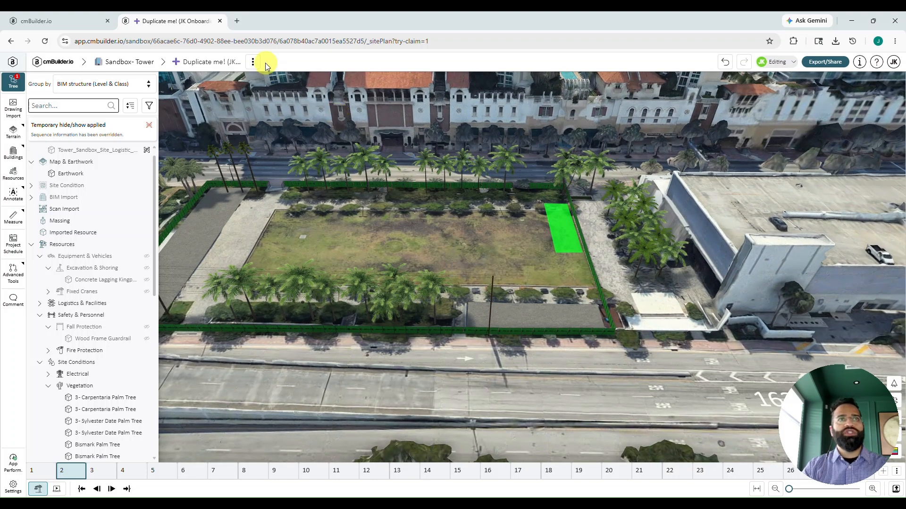
{"action": "left_click", "coordinate": [254, 63]}
{"action": "mouse_move", "coordinate": [314, 88]}
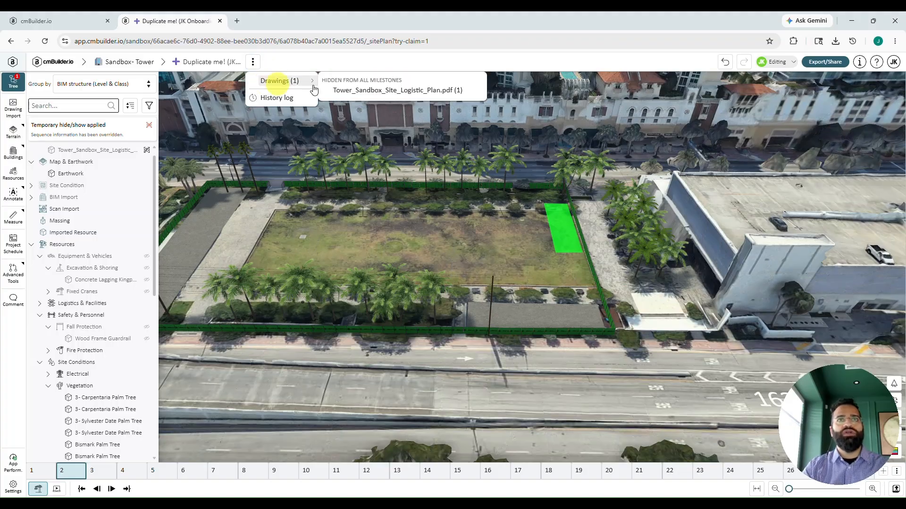
{"action": "left_click", "coordinate": [386, 91]}
{"action": "left_click_drag", "start_coordinate": [421, 270], "coordinate": [477, 290]}
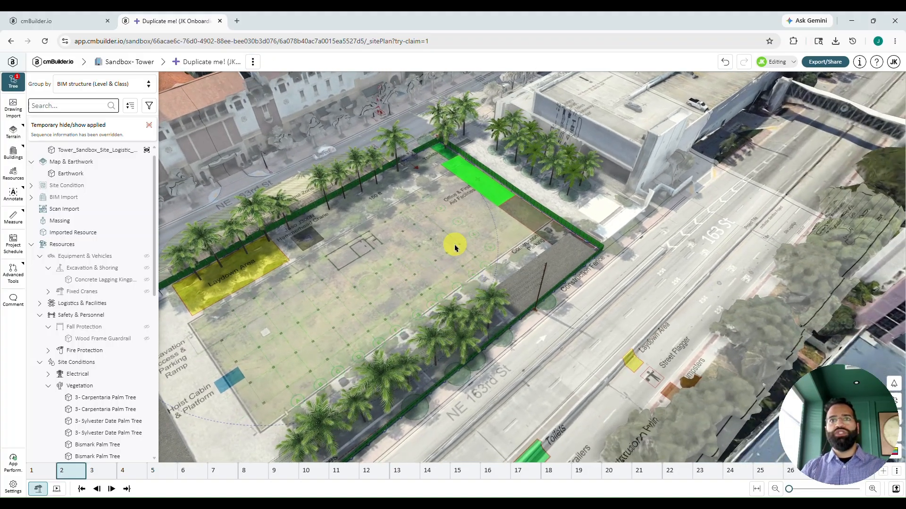
{"action": "right_click_drag", "start_coordinate": [446, 216], "coordinate": [454, 233]}
{"action": "scroll", "coordinate": [453, 234], "scroll_direction": "down", "scroll_amount": 1}
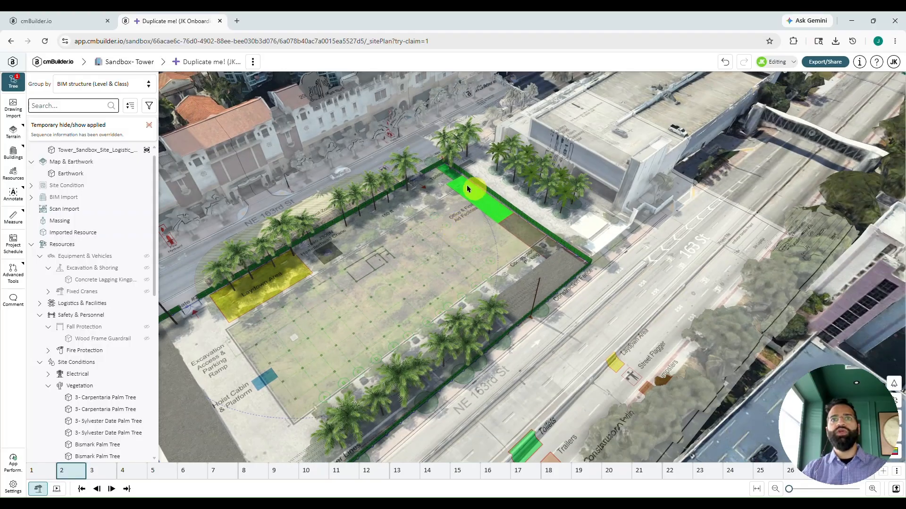
{"action": "scroll", "coordinate": [505, 204], "scroll_direction": "up", "scroll_amount": 5}
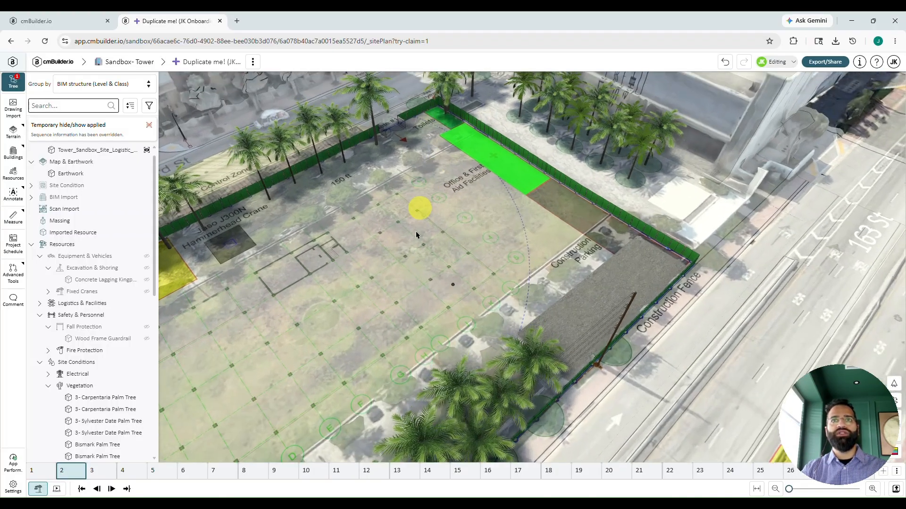
{"action": "right_click_drag", "start_coordinate": [416, 232], "coordinate": [405, 283]}
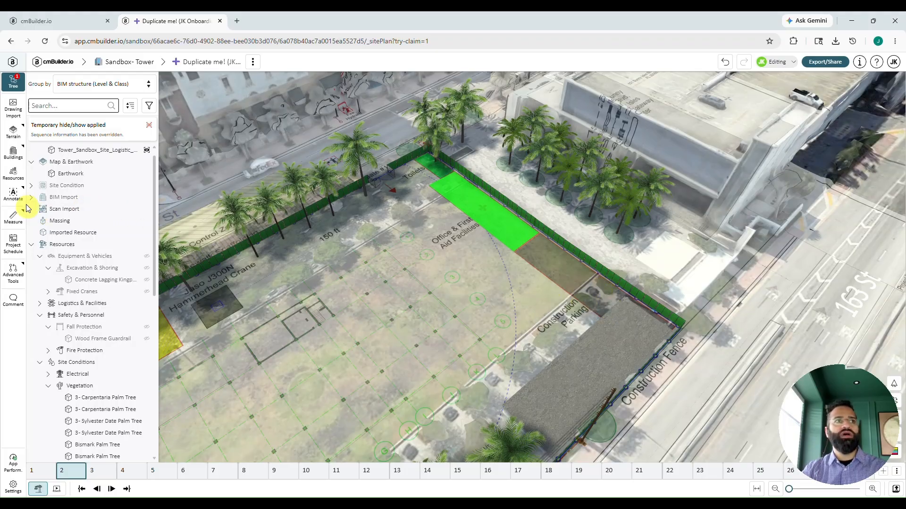
Open the resource library and hide the Tower_Sandbox_Site_Logistic_Plan.pdf drawing from the scene.
{"action": "left_click", "coordinate": [14, 174]}
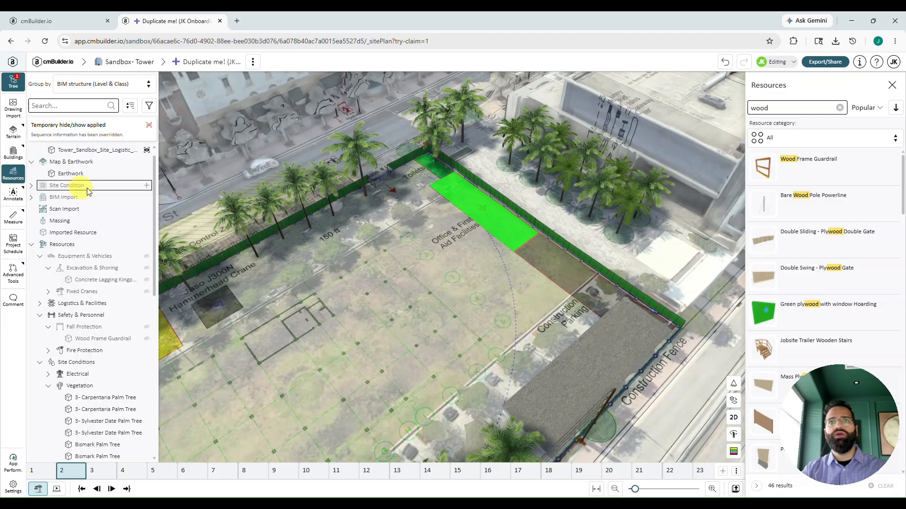
{"action": "left_click", "coordinate": [252, 65]}
{"action": "mouse_move", "coordinate": [278, 80]}
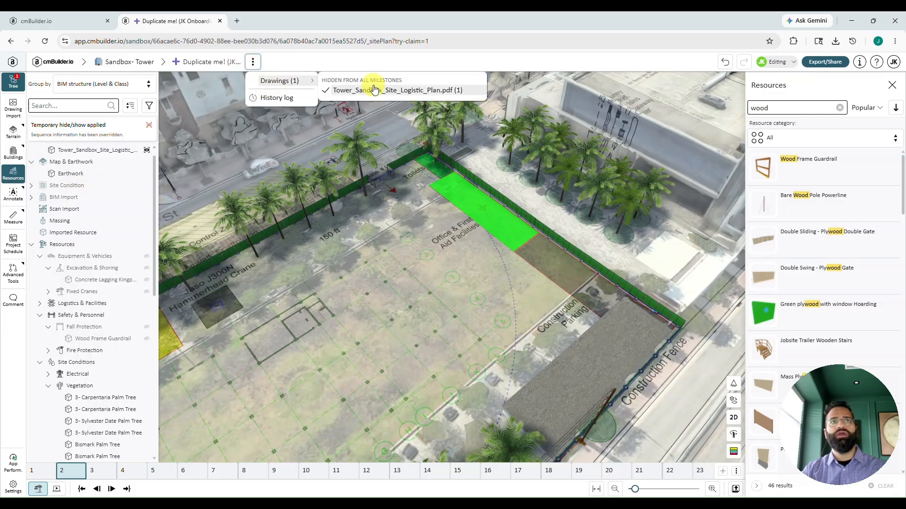
{"action": "left_click", "coordinate": [375, 90]}
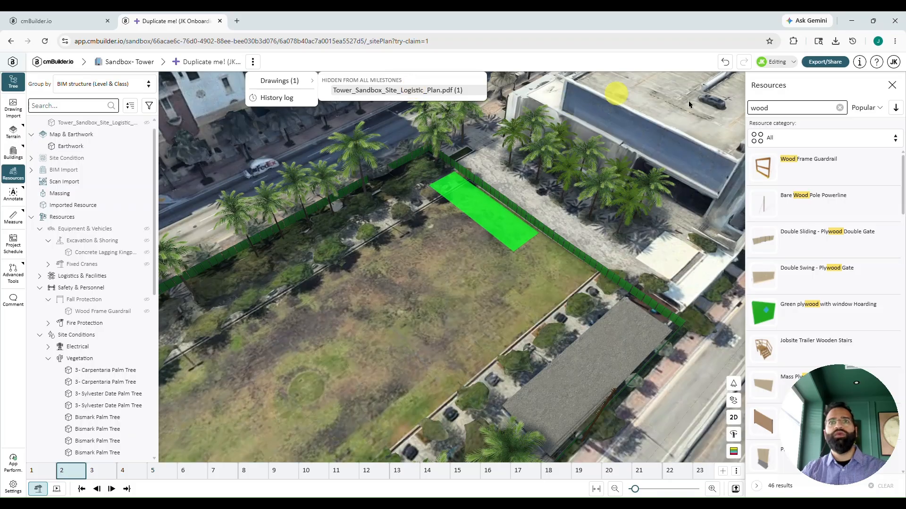
Clear the resource search and choose the 20ft x 8ft Construction Trailer from the Offices group of Logistics & Facilities.
{"action": "left_click", "coordinate": [839, 108]}
{"action": "left_click", "coordinate": [813, 137]}
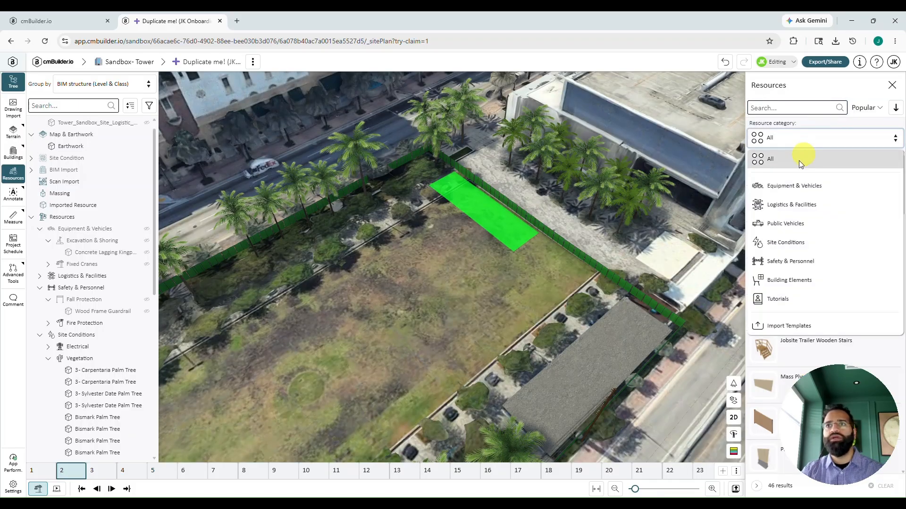
{"action": "left_click", "coordinate": [781, 210]}
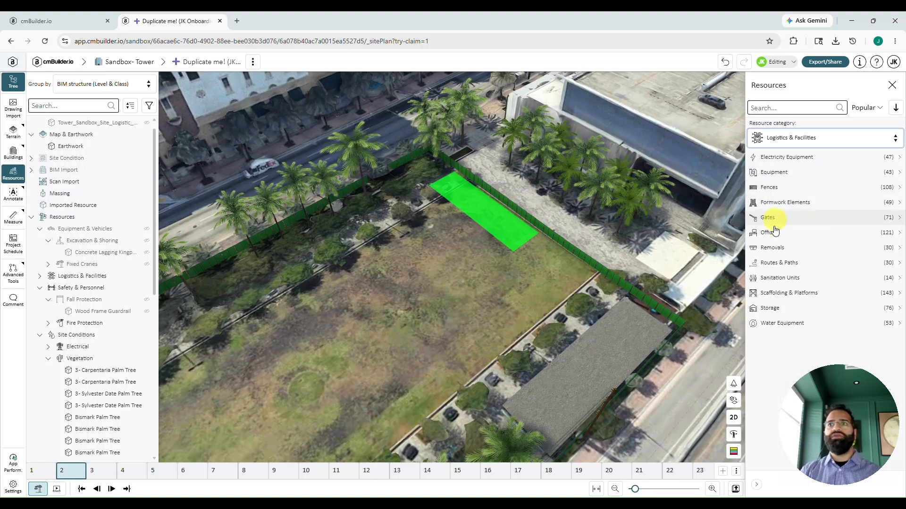
{"action": "left_click", "coordinate": [772, 230]}
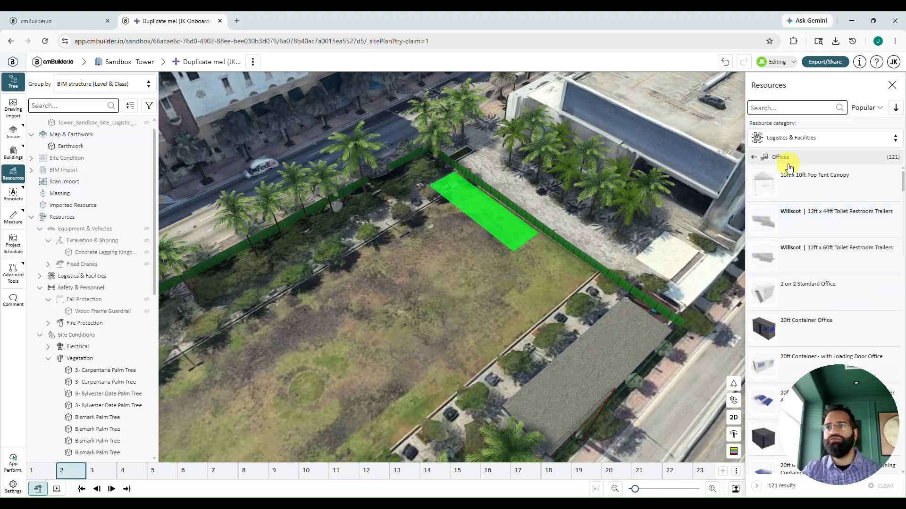
{"action": "scroll", "coordinate": [793, 169], "scroll_direction": "down", "scroll_amount": 6}
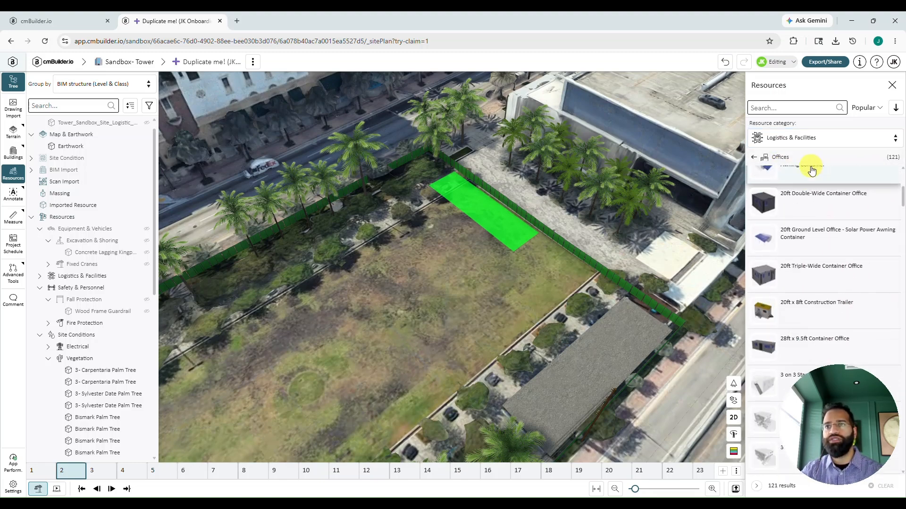
{"action": "scroll", "coordinate": [804, 174], "scroll_direction": "down", "scroll_amount": 2}
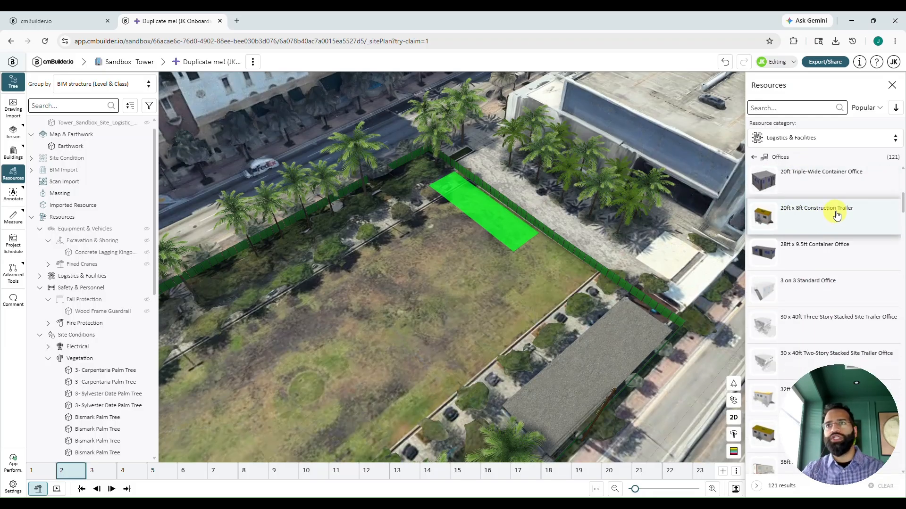
{"action": "left_click", "coordinate": [828, 223]}
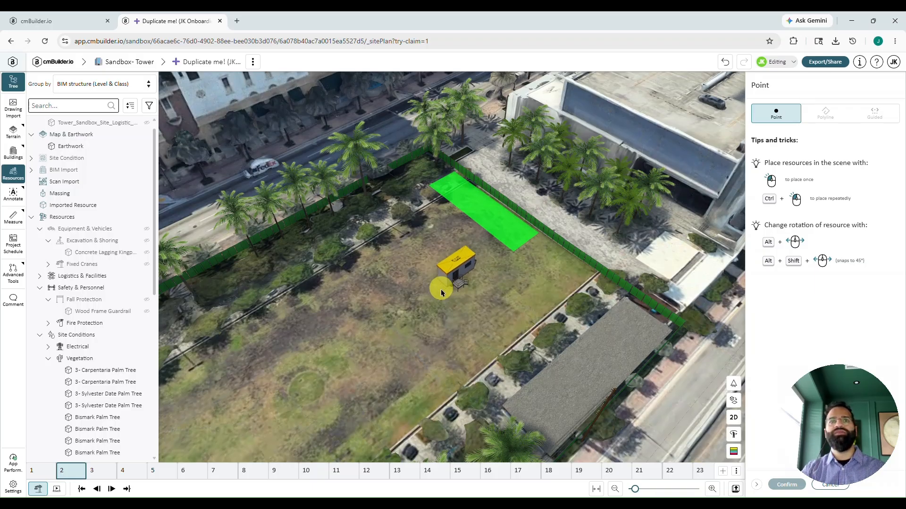
Rotate the trailer parallel to the green fence and place two of them in a row on the bright green zone.
{"action": "key", "text": "alt"}
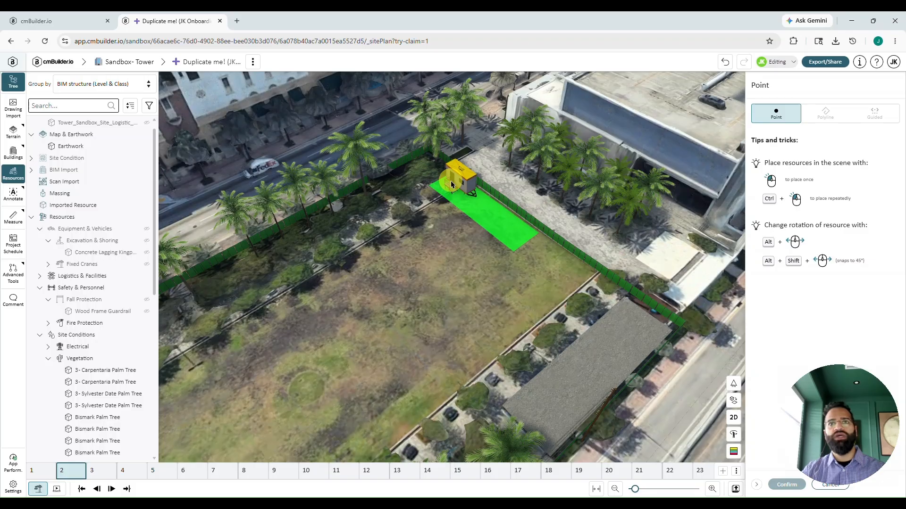
{"action": "left_click", "coordinate": [451, 184]}
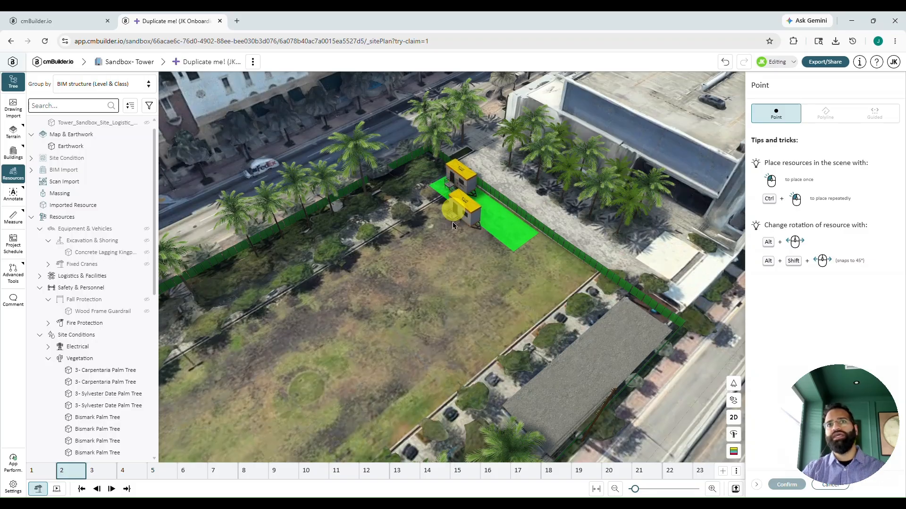
{"action": "right_click_drag", "start_coordinate": [465, 241], "coordinate": [442, 275]}
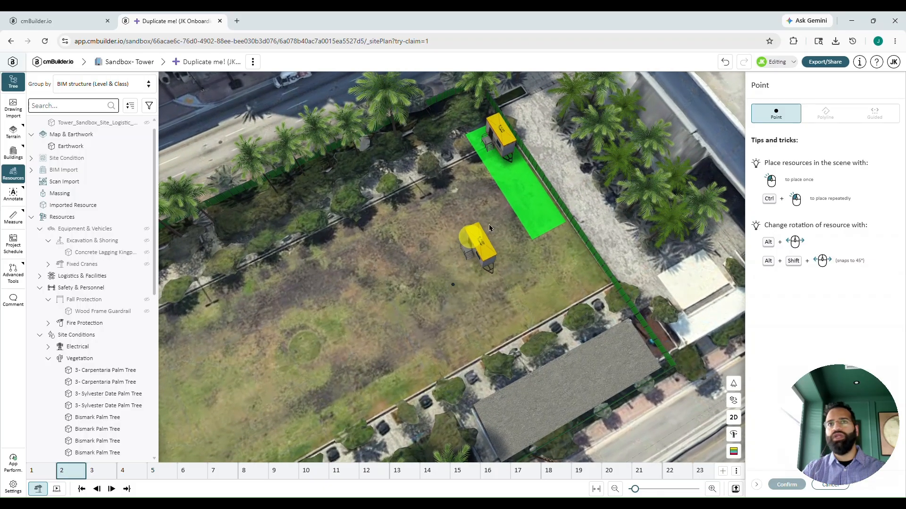
{"action": "left_click", "coordinate": [514, 166]}
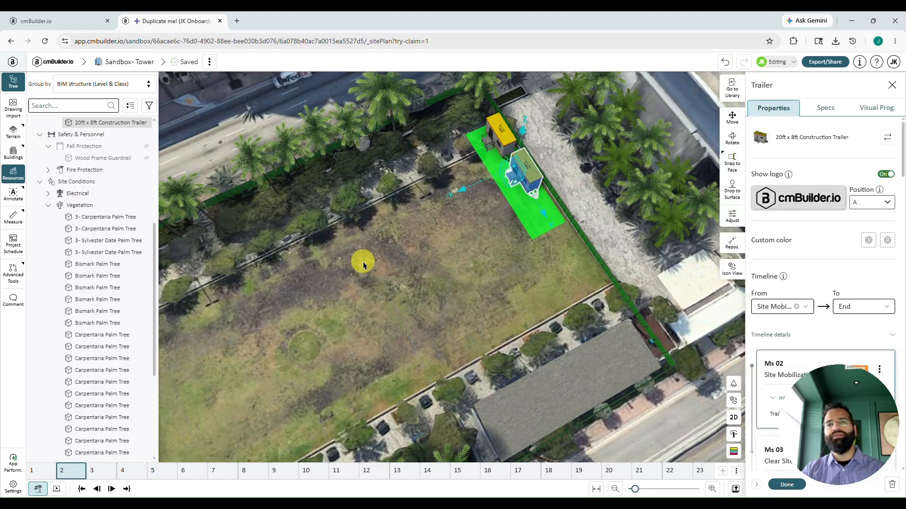
Copy the second trailer and paste a third one at the free end of the bright green zone.
{"action": "right_click_drag", "start_coordinate": [522, 258], "coordinate": [465, 324]}
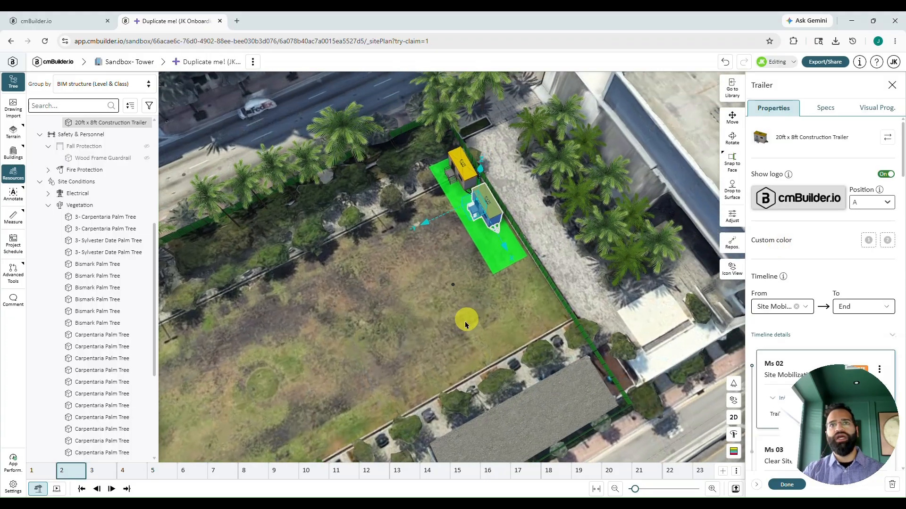
{"action": "left_click_drag", "start_coordinate": [465, 323], "coordinate": [516, 267]}
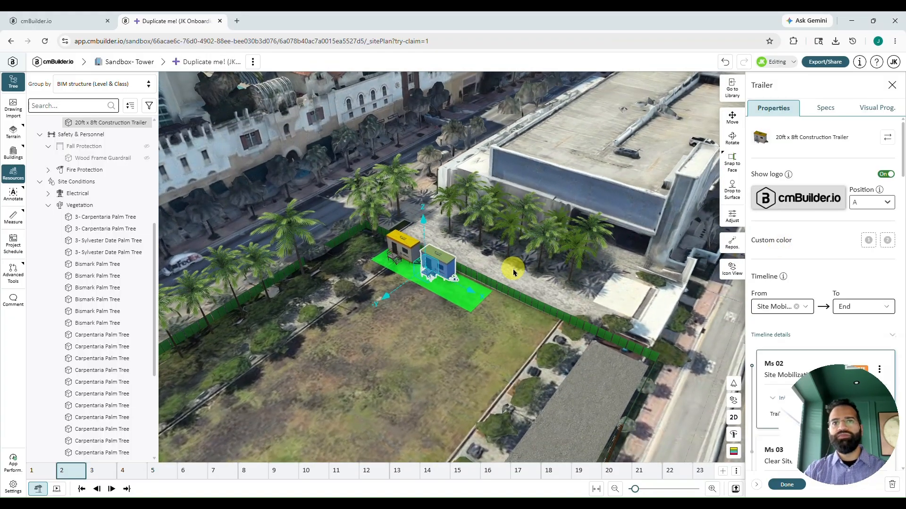
{"action": "right_click", "coordinate": [445, 256]}
{"action": "left_click", "coordinate": [462, 369]}
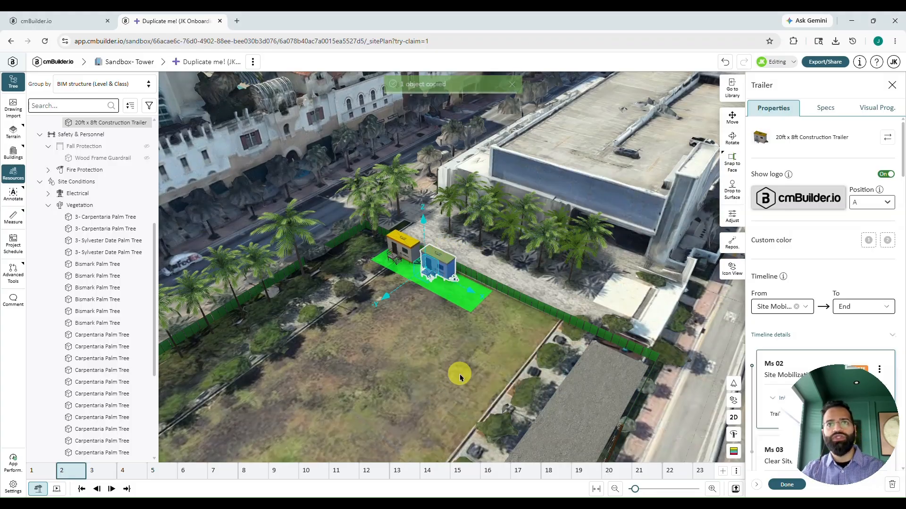
{"action": "right_click", "coordinate": [457, 314]}
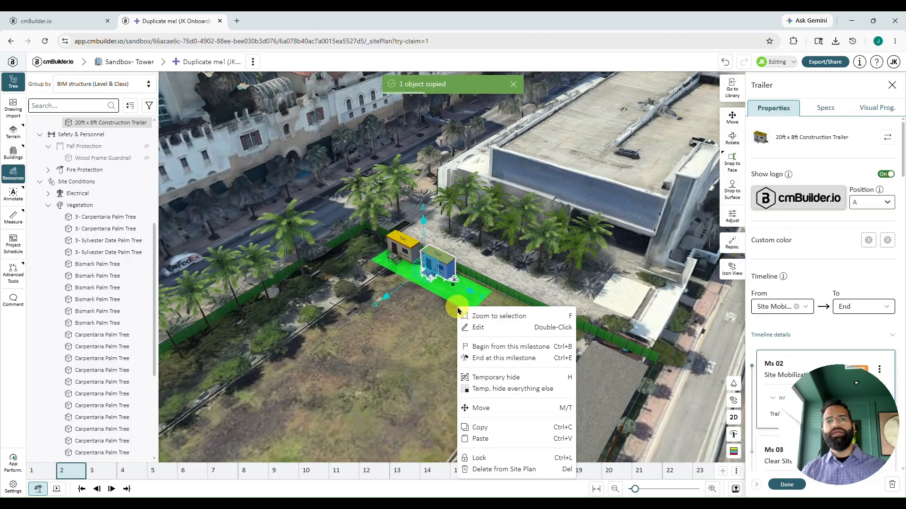
{"action": "left_click", "coordinate": [480, 439]}
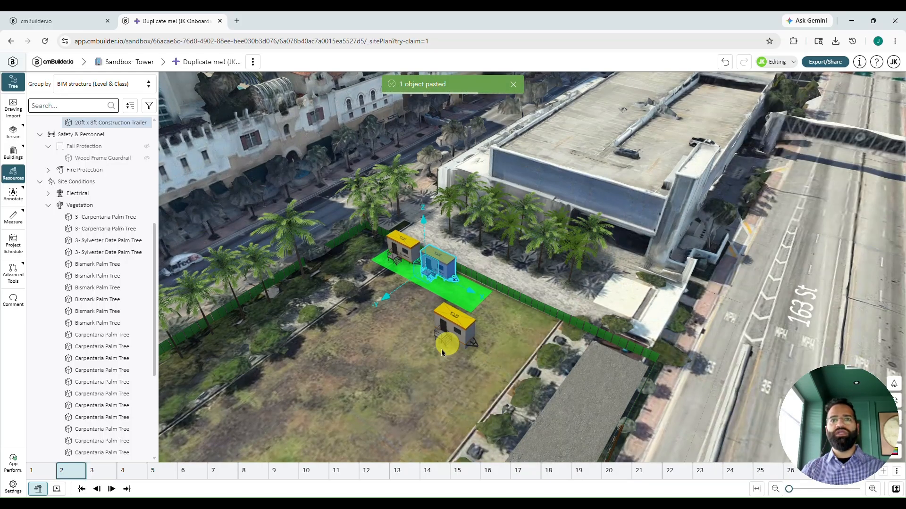
{"action": "scroll", "coordinate": [453, 349], "scroll_direction": "up", "scroll_amount": 2}
{"action": "scroll", "coordinate": [470, 346], "scroll_direction": "up", "scroll_amount": 1}
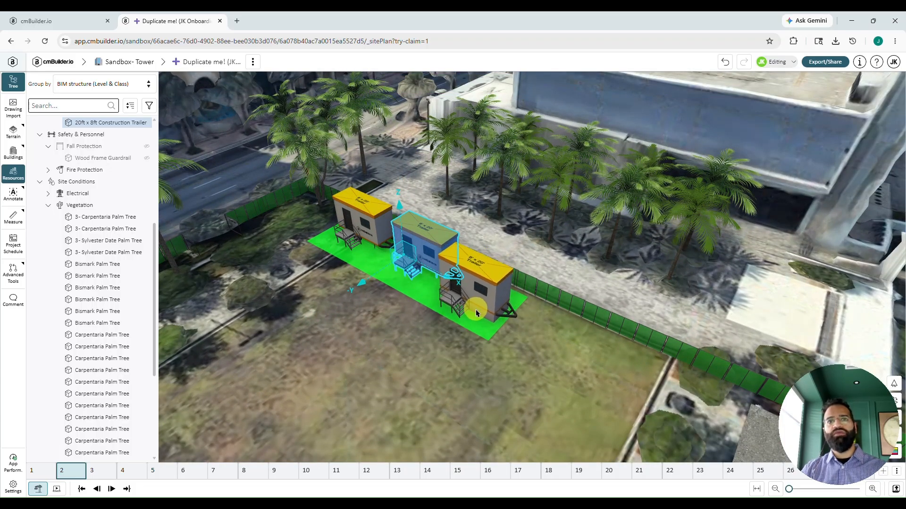
{"action": "left_click", "coordinate": [476, 309]}
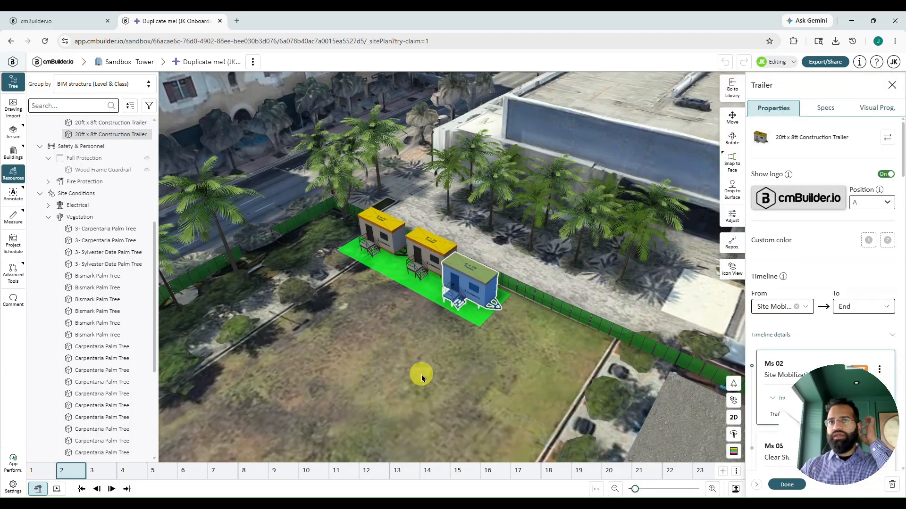
Snap the third trailer's front wall flush with the front face of the middle trailer and confirm the alignment.
{"action": "mouse_move", "coordinate": [421, 378]}
{"action": "left_mouse_down"}
{"action": "mouse_move", "coordinate": [476, 366]}
{"action": "mouse_move", "coordinate": [410, 392]}
{"action": "left_mouse_up"}
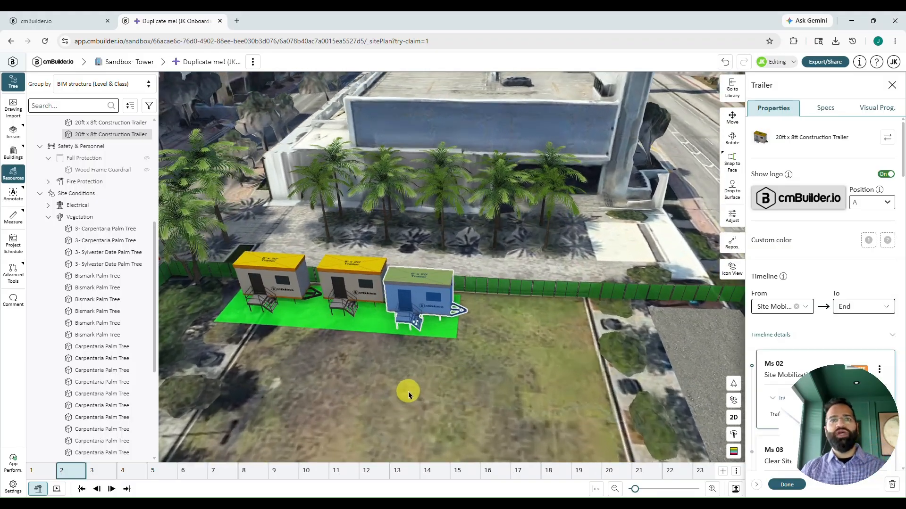
{"action": "key", "text": "m"}
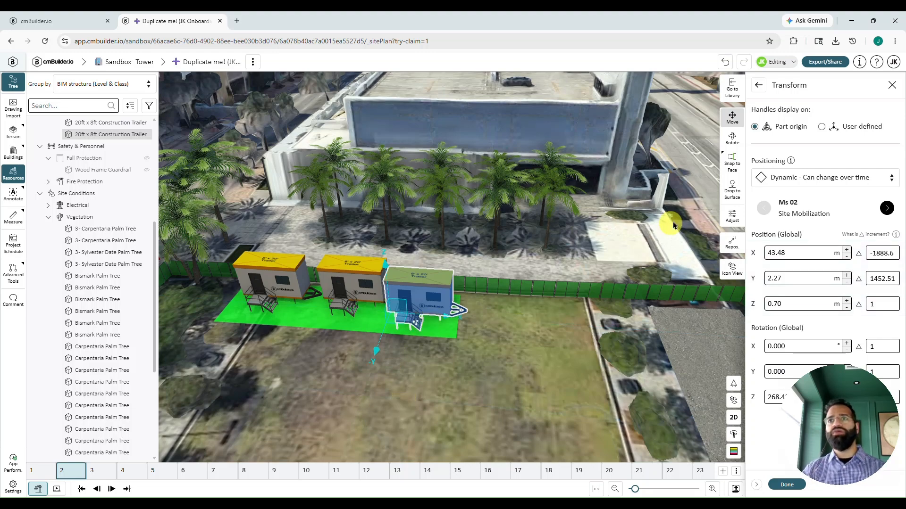
{"action": "left_click", "coordinate": [731, 166]}
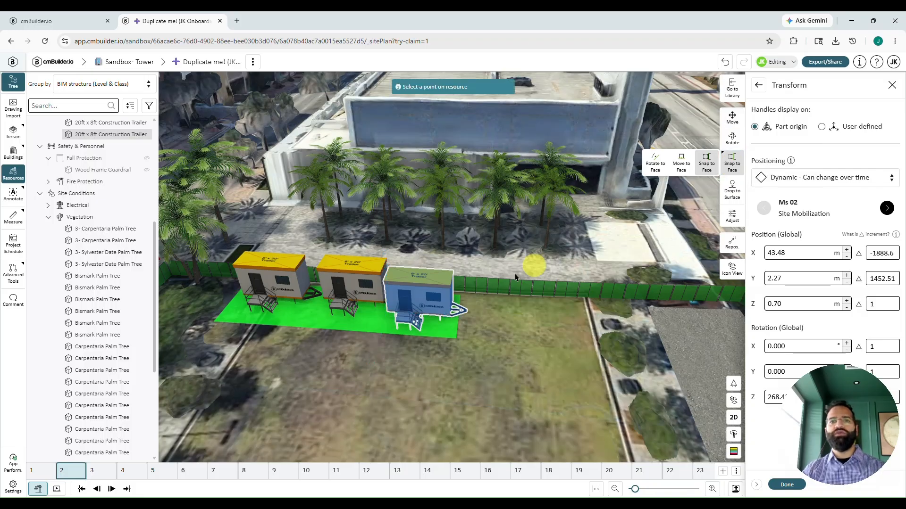
{"action": "left_click", "coordinate": [421, 299]}
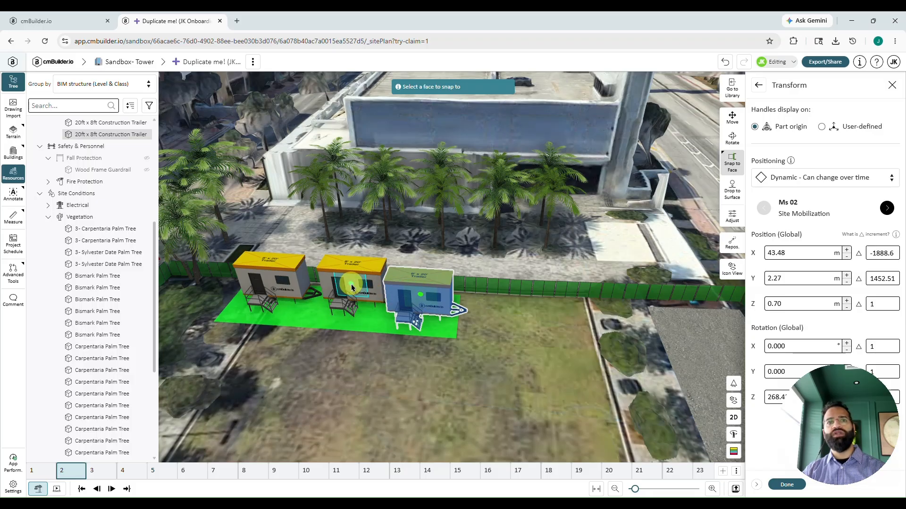
{"action": "left_click", "coordinate": [351, 287]}
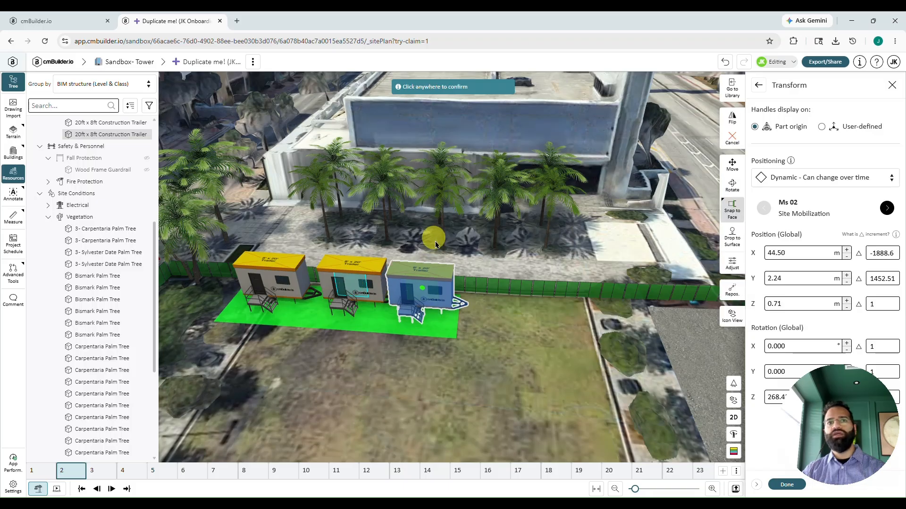
{"action": "left_click", "coordinate": [780, 485]}
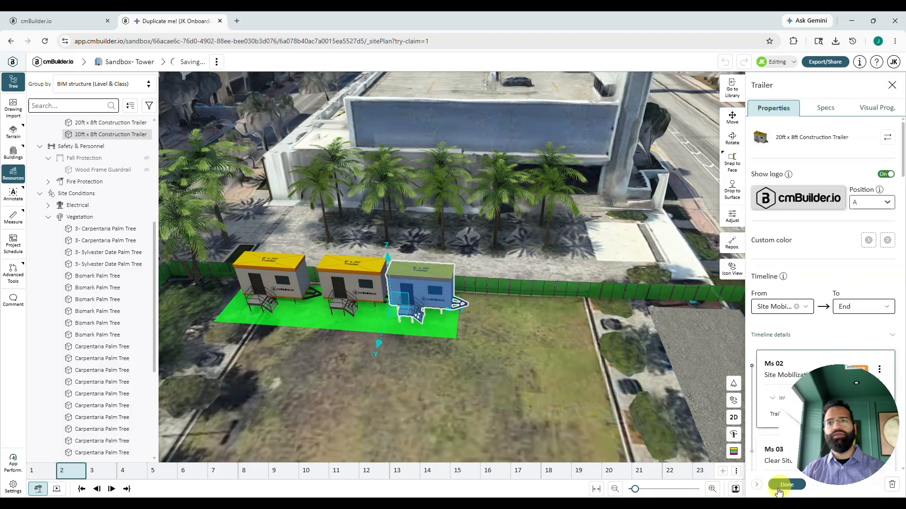
{"action": "left_click", "coordinate": [377, 326]}
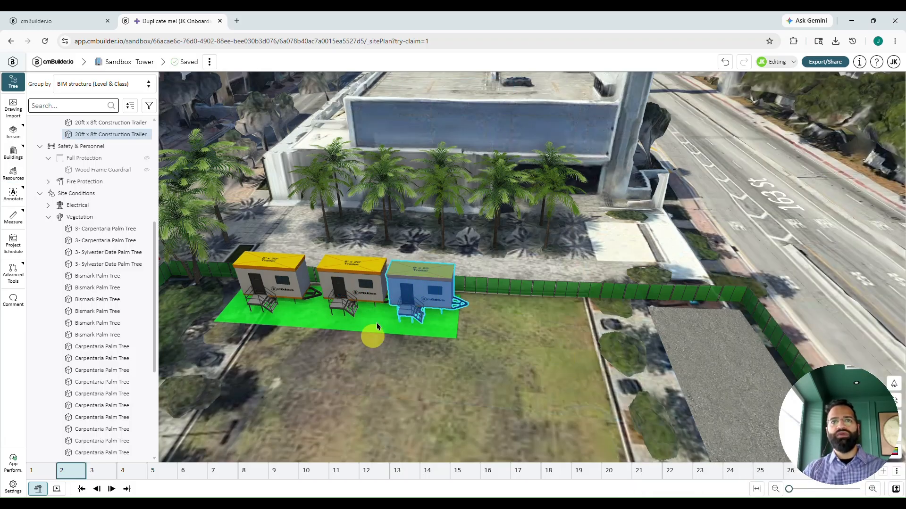
{"action": "left_click", "coordinate": [386, 334]}
Move the first two trailers together along the fence, slightly away from the third trailer, to even out the spacing.
{"action": "left_click_drag", "start_coordinate": [385, 345], "coordinate": [469, 356]}
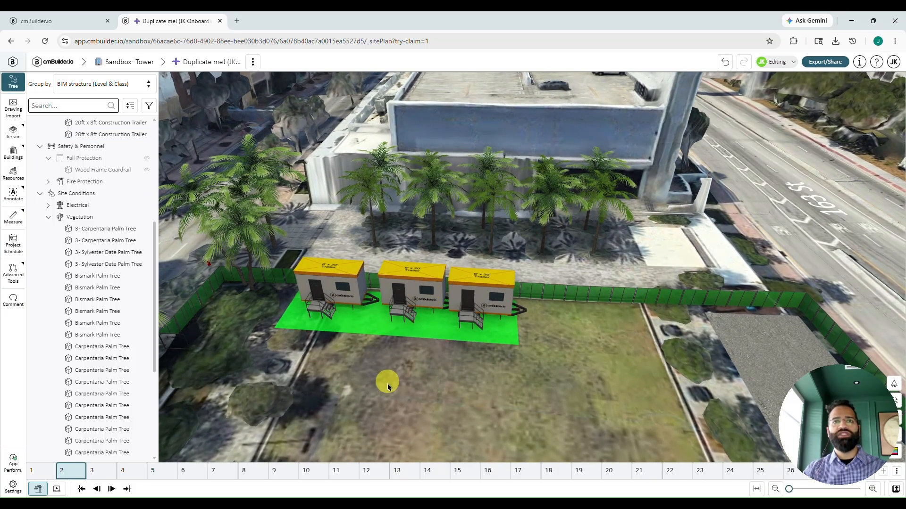
{"action": "left_click", "coordinate": [339, 290]}
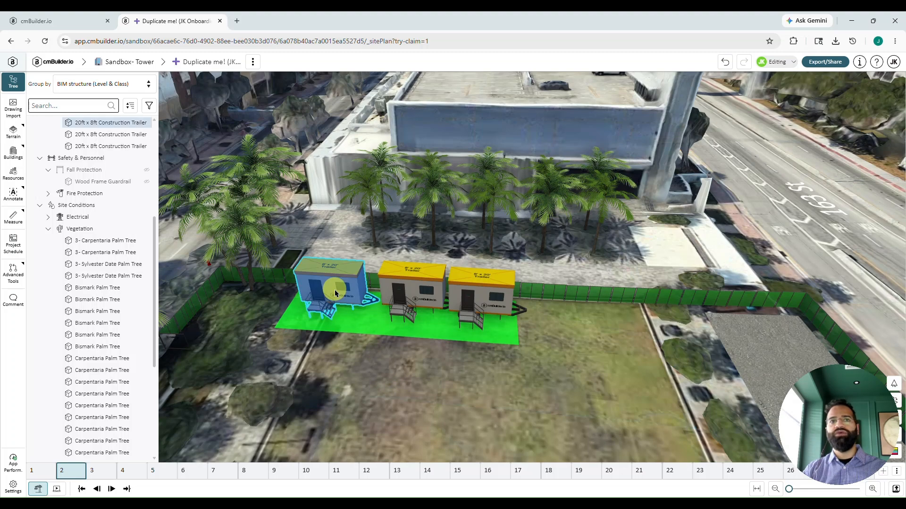
{"action": "left_click", "coordinate": [403, 309], "text": "shift"}
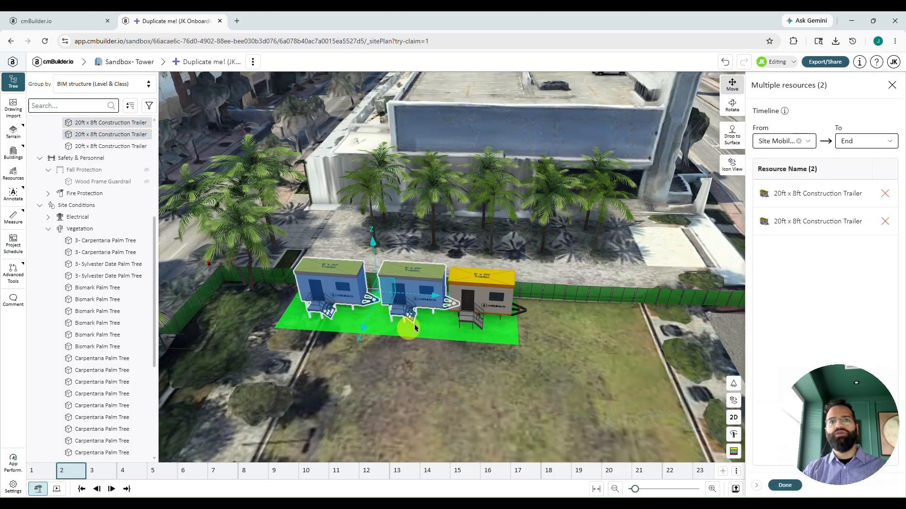
{"action": "left_click_drag", "start_coordinate": [441, 295], "coordinate": [408, 318]}
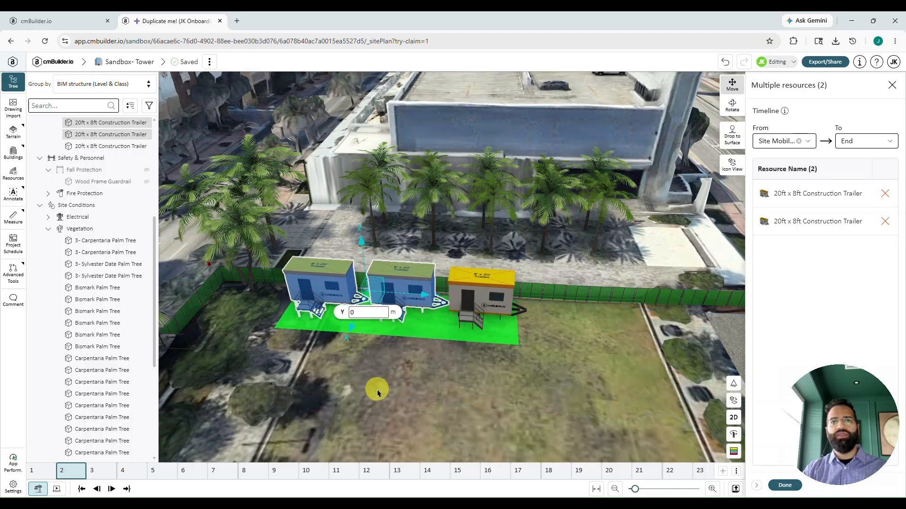
{"action": "left_click", "coordinate": [783, 486]}
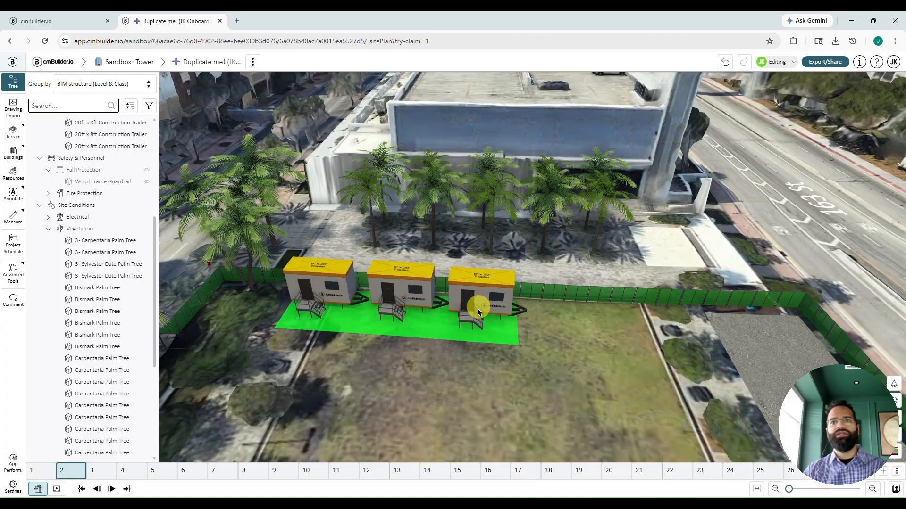
{"action": "left_click_drag", "start_coordinate": [602, 347], "coordinate": [550, 334]}
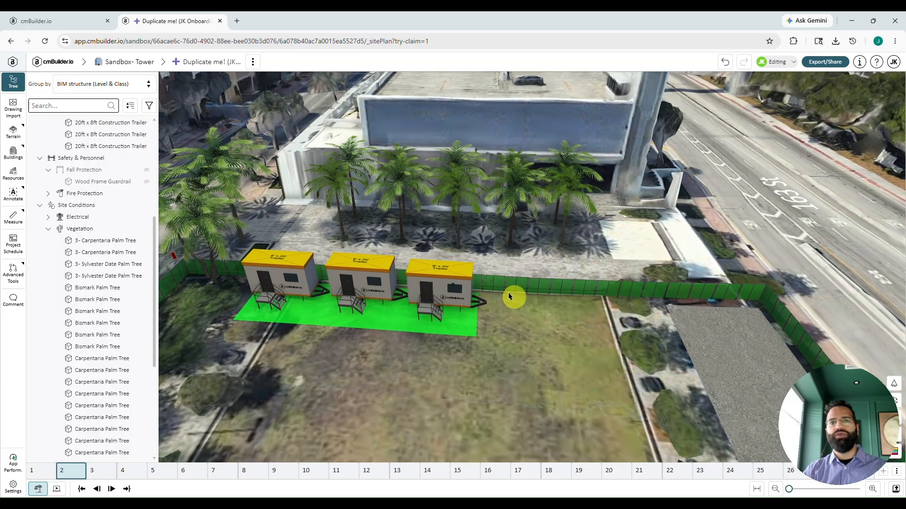
Show the Generic Vehicles group of the Public Vehicles category in the resource library.
{"action": "scroll", "coordinate": [491, 312], "scroll_direction": "down", "scroll_amount": 1}
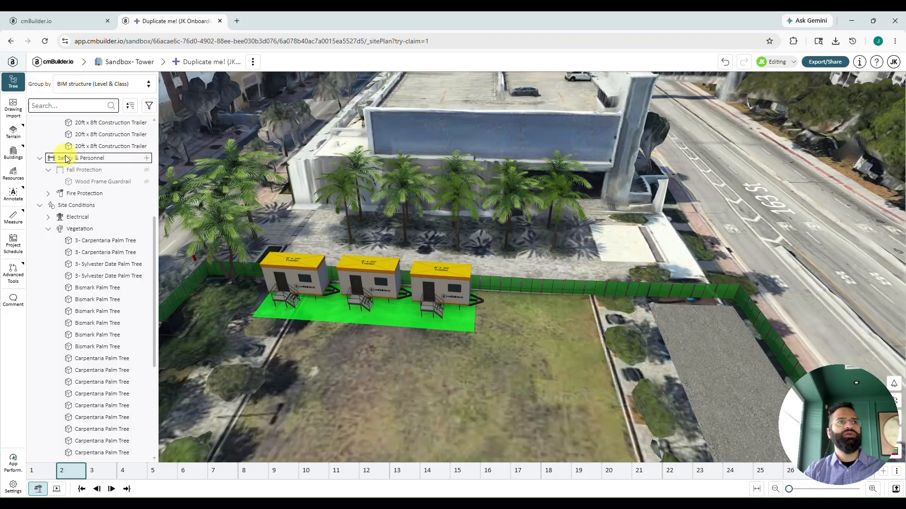
{"action": "left_click", "coordinate": [21, 172]}
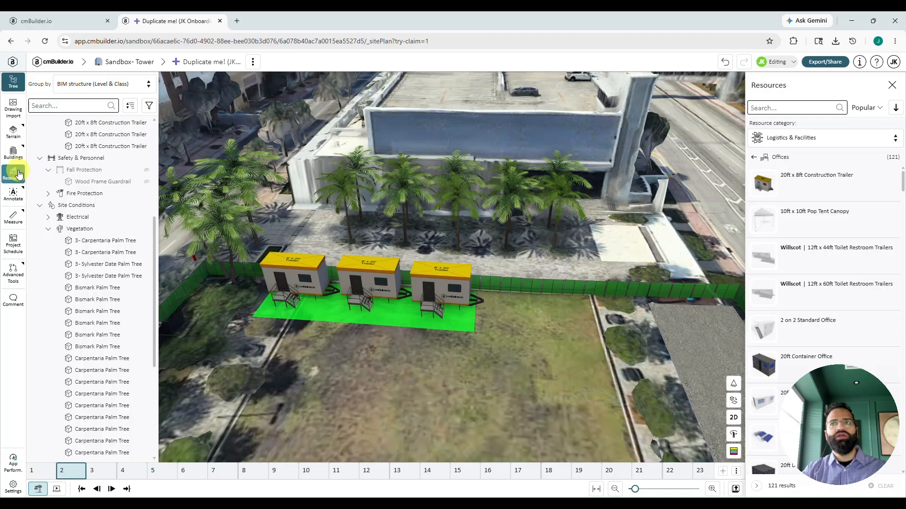
{"action": "left_click", "coordinate": [767, 138]}
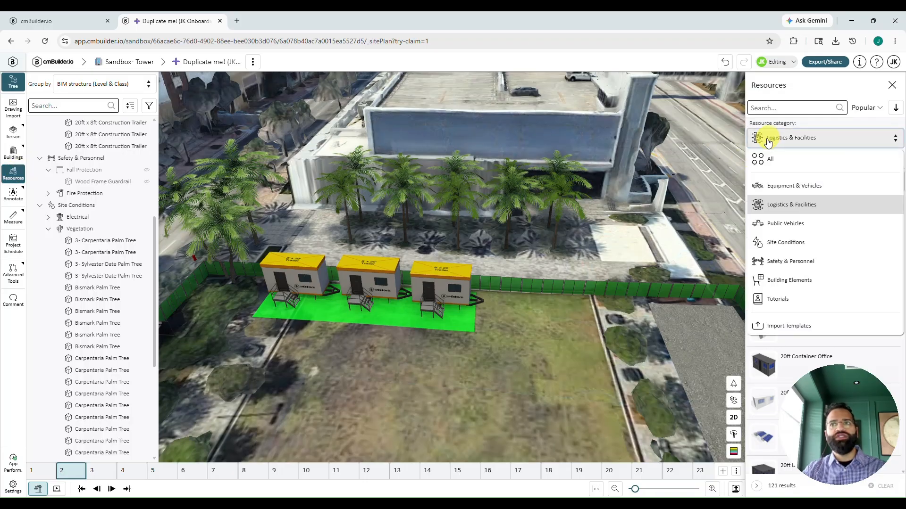
{"action": "left_click", "coordinate": [784, 225]}
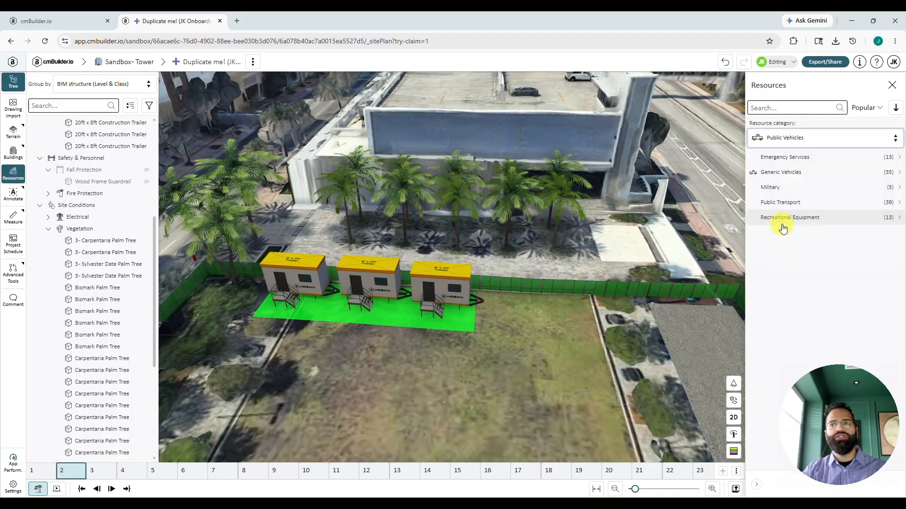
{"action": "left_click", "coordinate": [785, 173]}
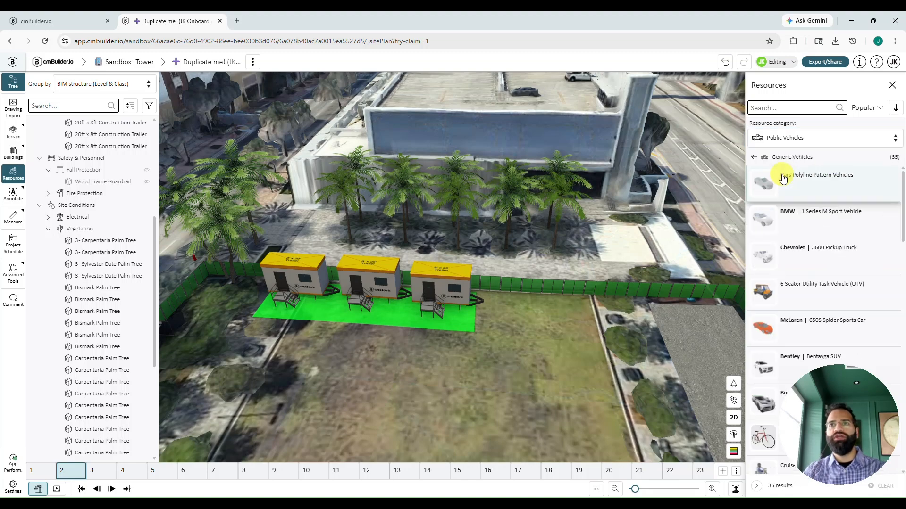
Place one Parked Vehicles resource beside the last construction trailer, rotated so the cars stand side by side along the green fence.
{"action": "scroll", "coordinate": [797, 174], "scroll_direction": "down", "scroll_amount": 1}
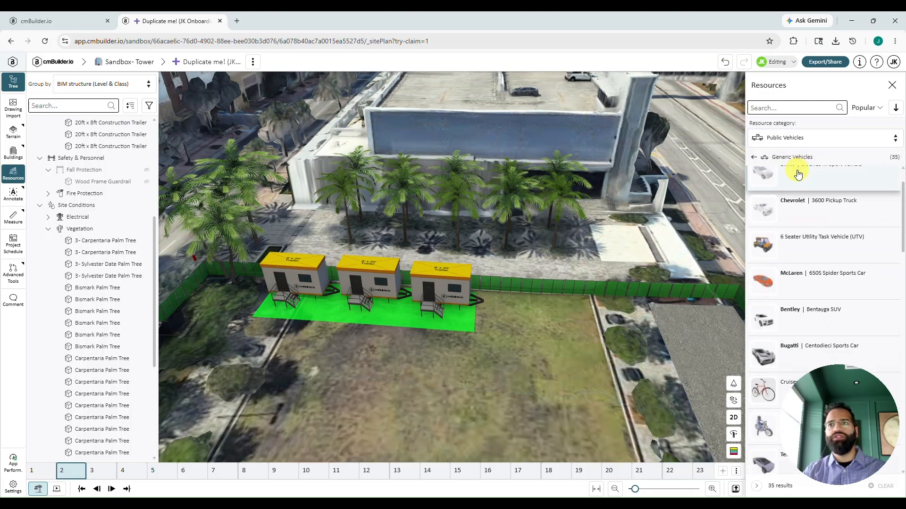
{"action": "scroll", "coordinate": [797, 174], "scroll_direction": "down", "scroll_amount": 1}
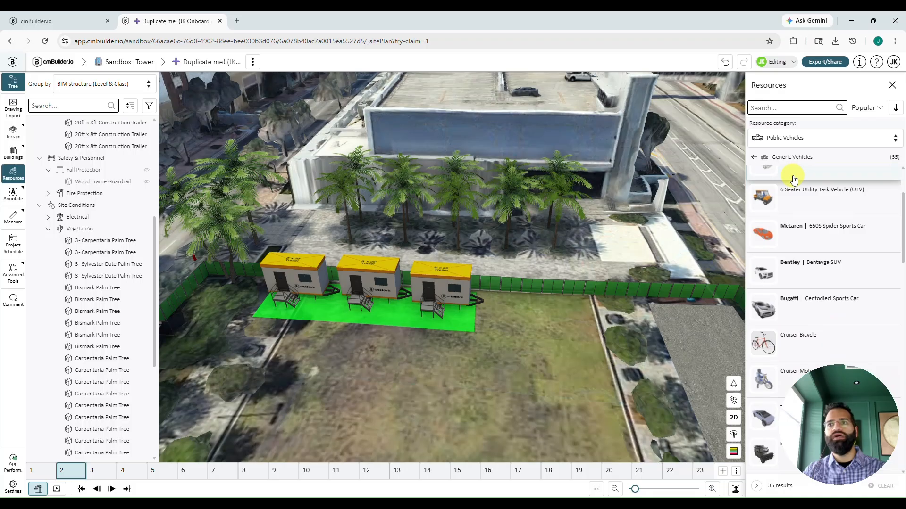
{"action": "scroll", "coordinate": [793, 179], "scroll_direction": "down", "scroll_amount": 8}
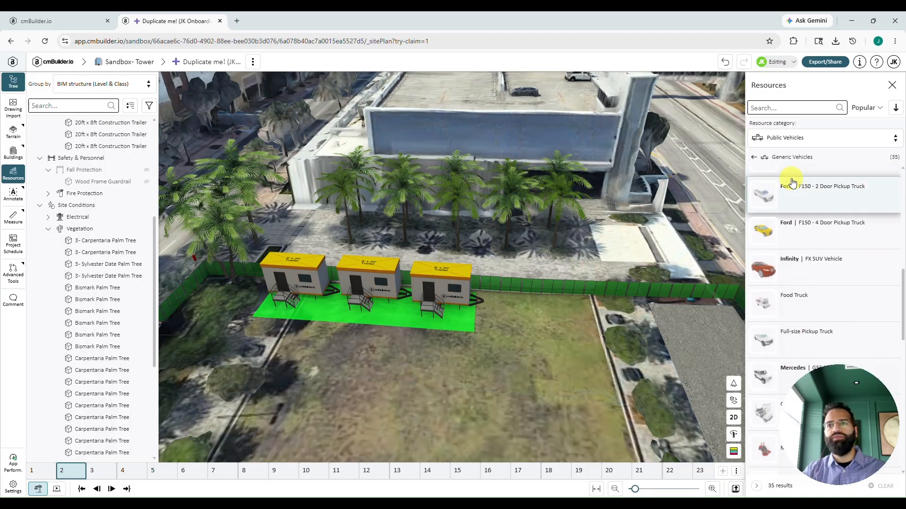
{"action": "scroll", "coordinate": [792, 182], "scroll_direction": "down", "scroll_amount": 7}
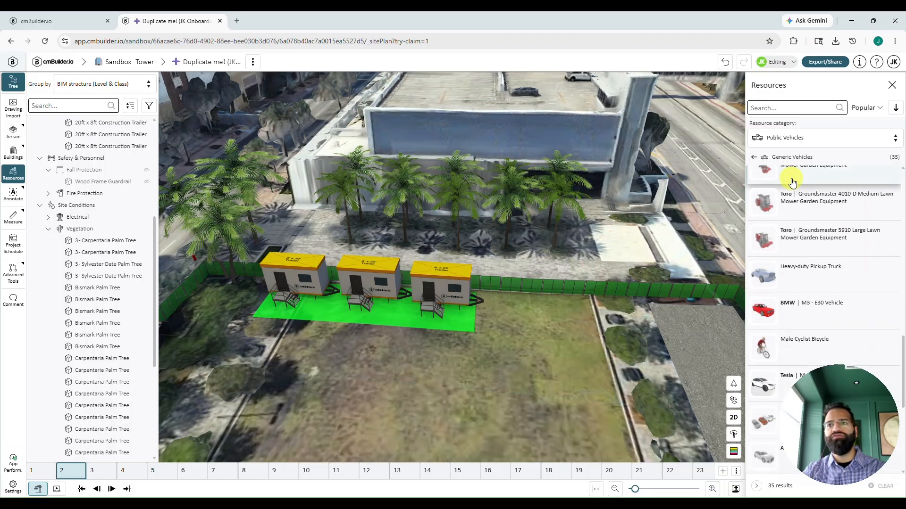
{"action": "scroll", "coordinate": [787, 198], "scroll_direction": "down", "scroll_amount": 4}
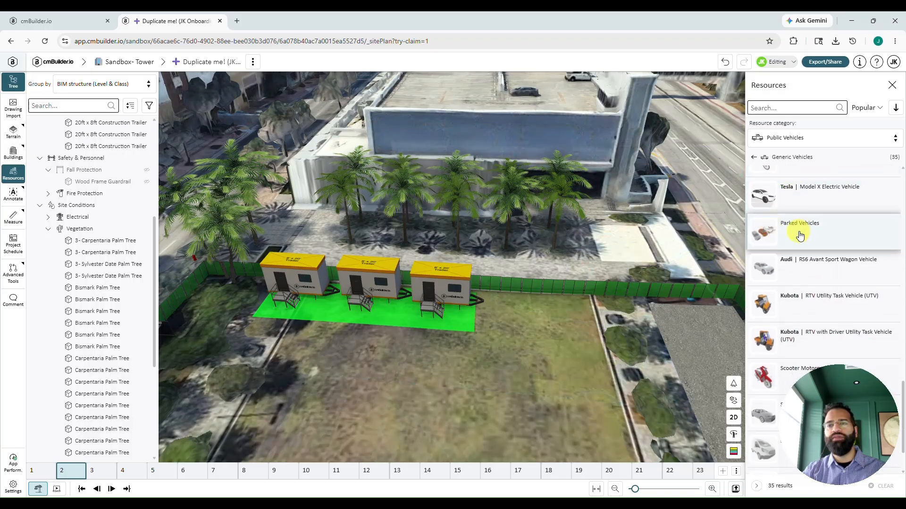
{"action": "left_click", "coordinate": [796, 234]}
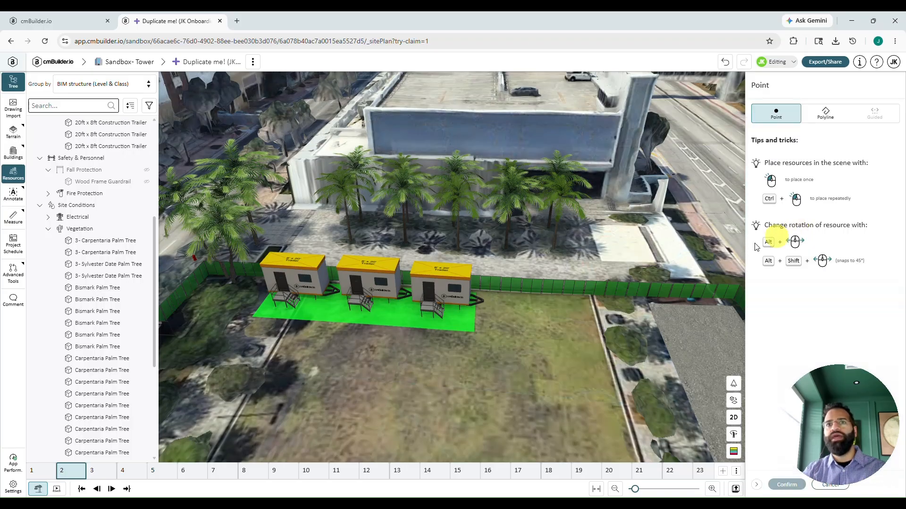
{"action": "key", "text": "alt"}
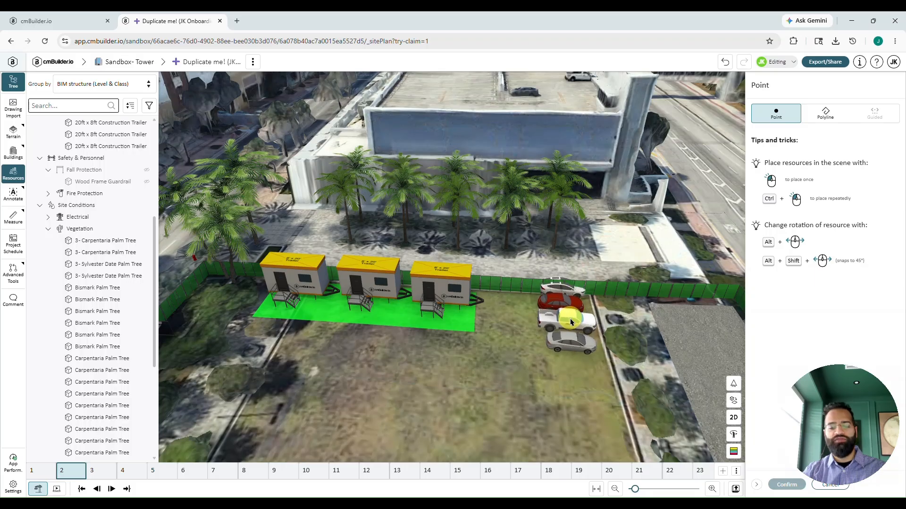
{"action": "left_click", "coordinate": [541, 318]}
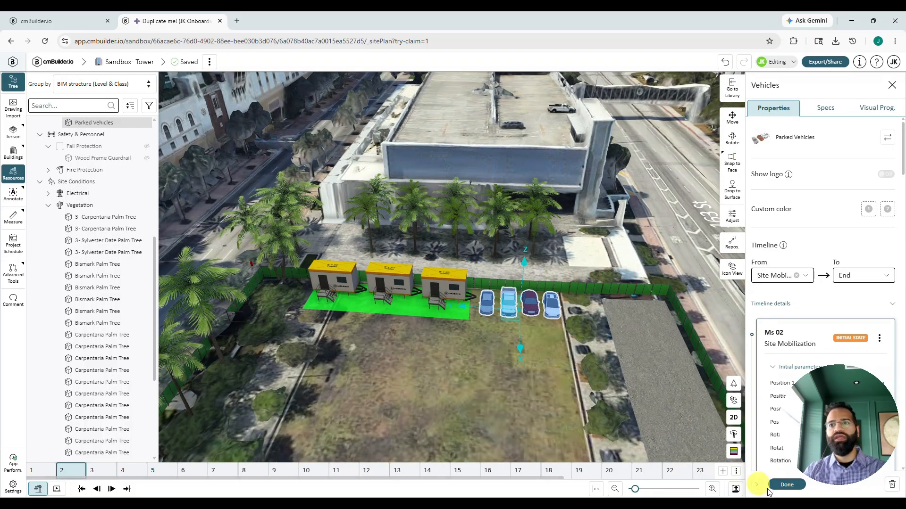
{"action": "left_click", "coordinate": [783, 486]}
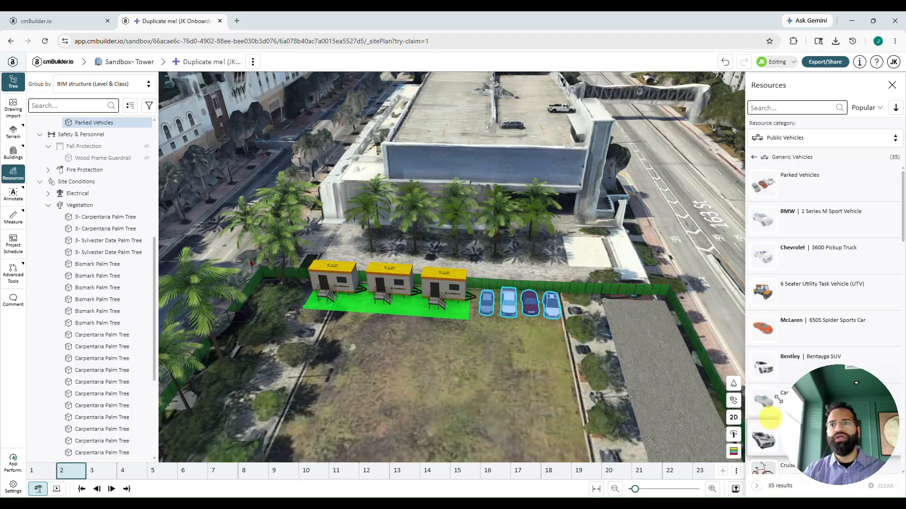
Place Cars Polyline Pattern Vehicles along a straight polyline sketched on the curb lane across the street, ahead of the FedEx van.
{"action": "scroll", "coordinate": [781, 330], "scroll_direction": "down", "scroll_amount": 2}
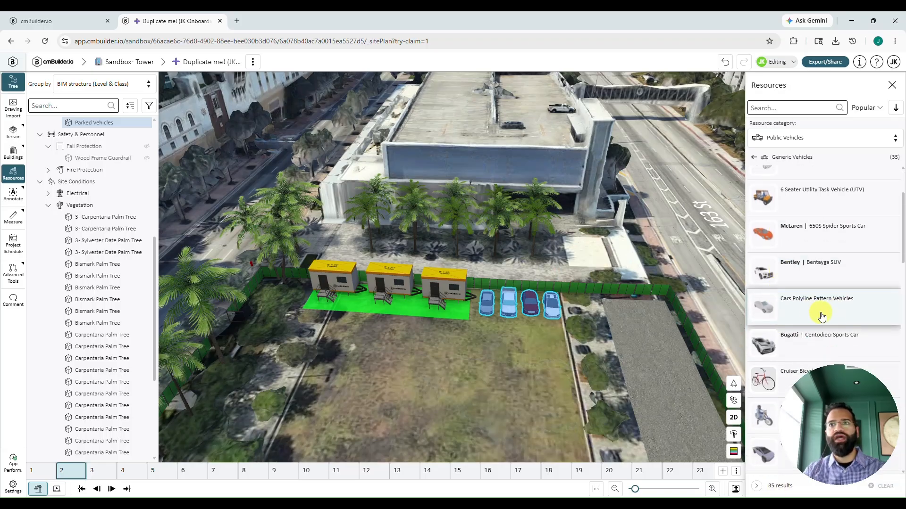
{"action": "left_click", "coordinate": [821, 316]}
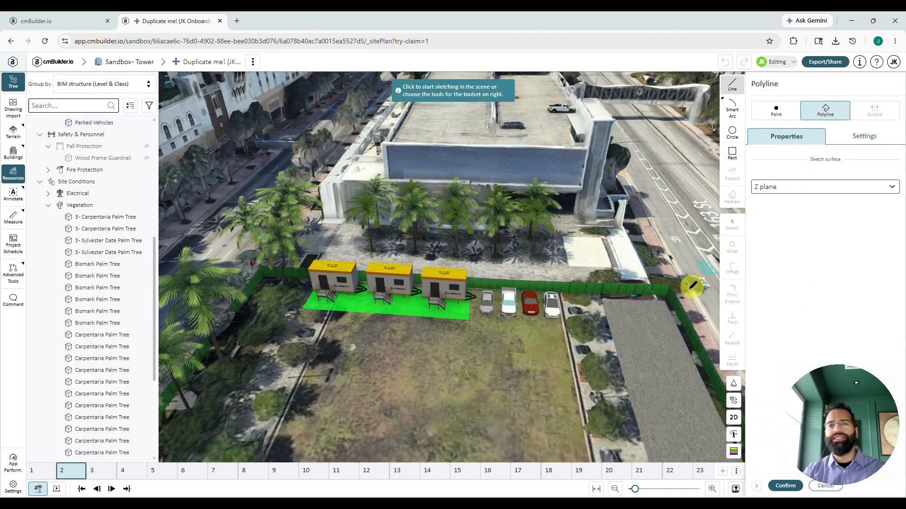
{"action": "scroll", "coordinate": [519, 339], "scroll_direction": "down", "scroll_amount": 2}
{"action": "scroll", "coordinate": [457, 328], "scroll_direction": "down", "scroll_amount": 2}
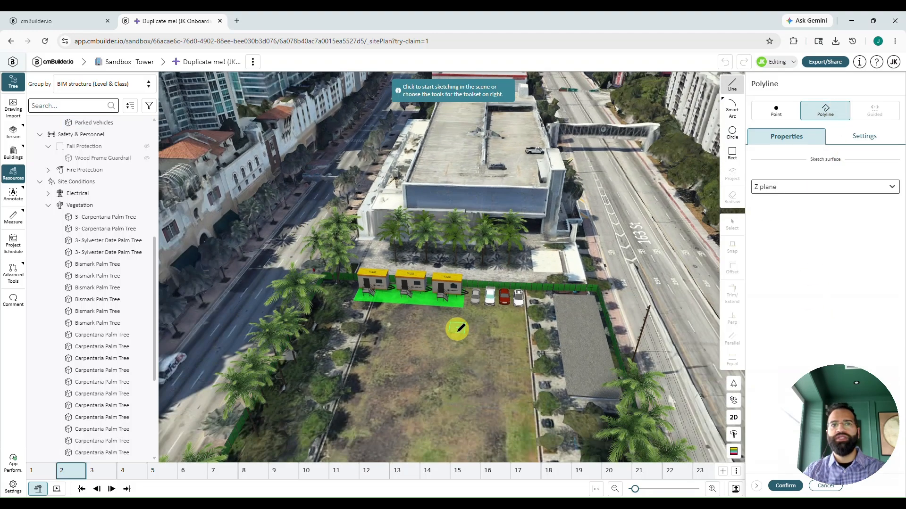
{"action": "middle_click_drag", "start_coordinate": [458, 329], "coordinate": [428, 226]}
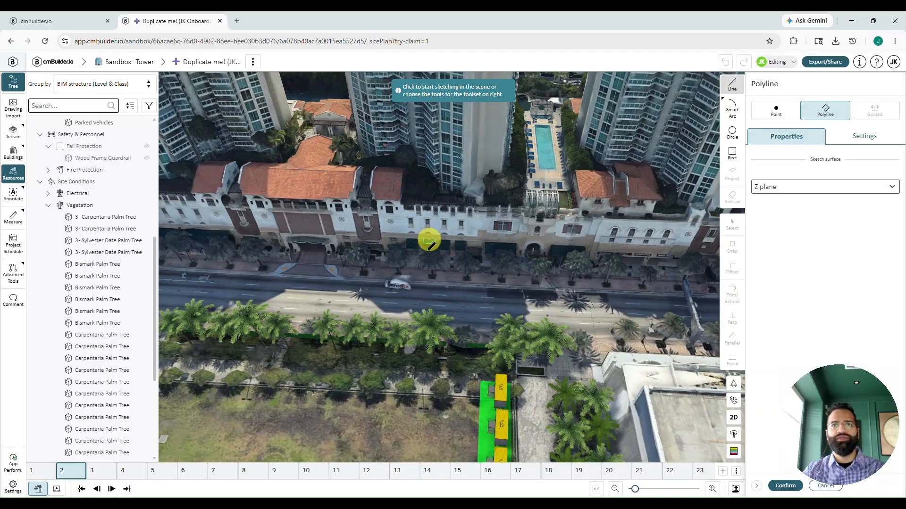
{"action": "scroll", "coordinate": [429, 283], "scroll_direction": "up", "scroll_amount": 4}
{"action": "middle_click_drag", "start_coordinate": [430, 320], "coordinate": [430, 356]}
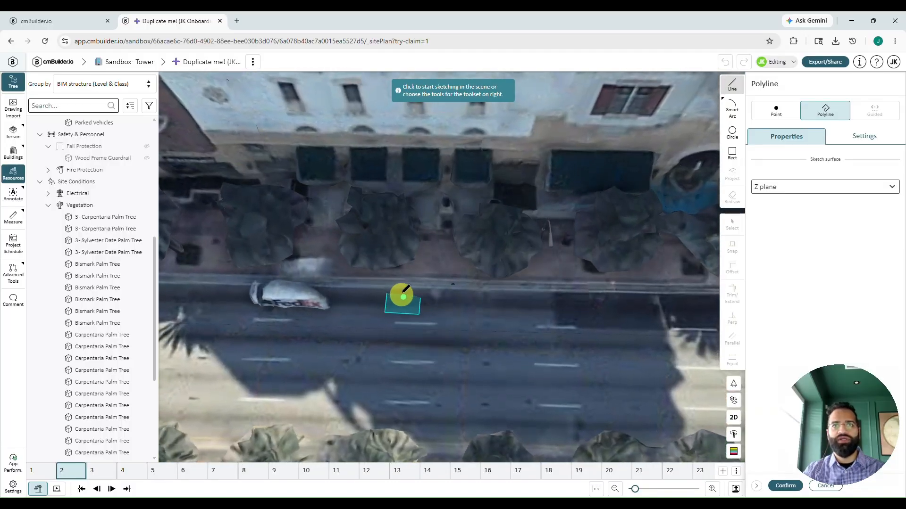
{"action": "left_click", "coordinate": [399, 289]}
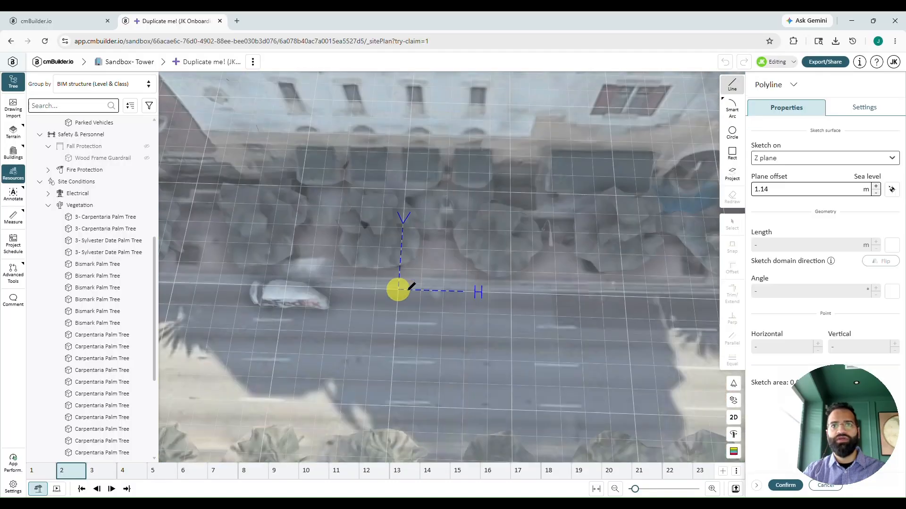
{"action": "left_click", "coordinate": [683, 296]}
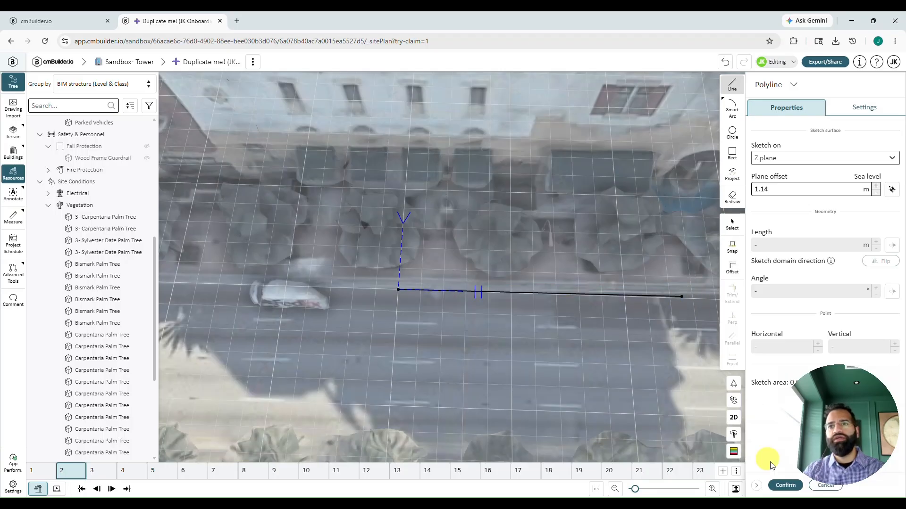
{"action": "left_click", "coordinate": [783, 485]}
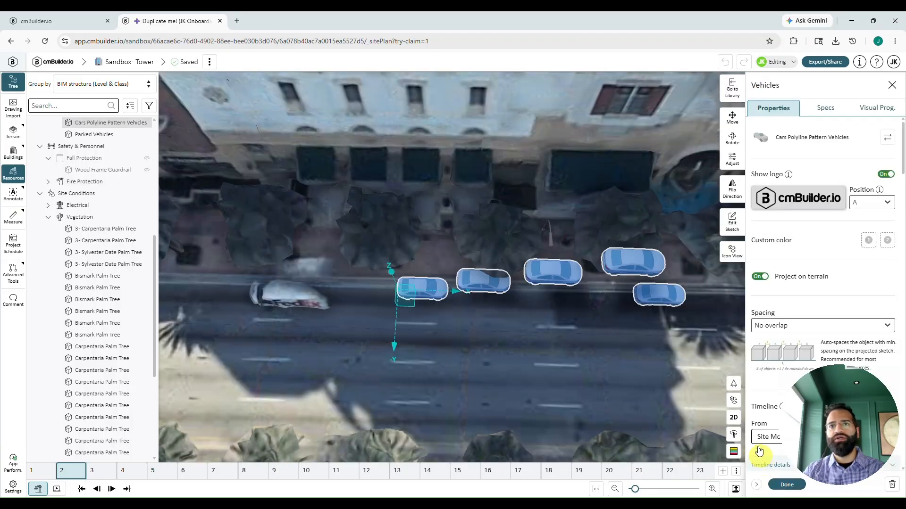
Adjust the car row's position along the Y axis to line up with the curb lane and turn off its projection on terrain.
{"action": "middle_click_drag", "start_coordinate": [584, 359], "coordinate": [437, 348]}
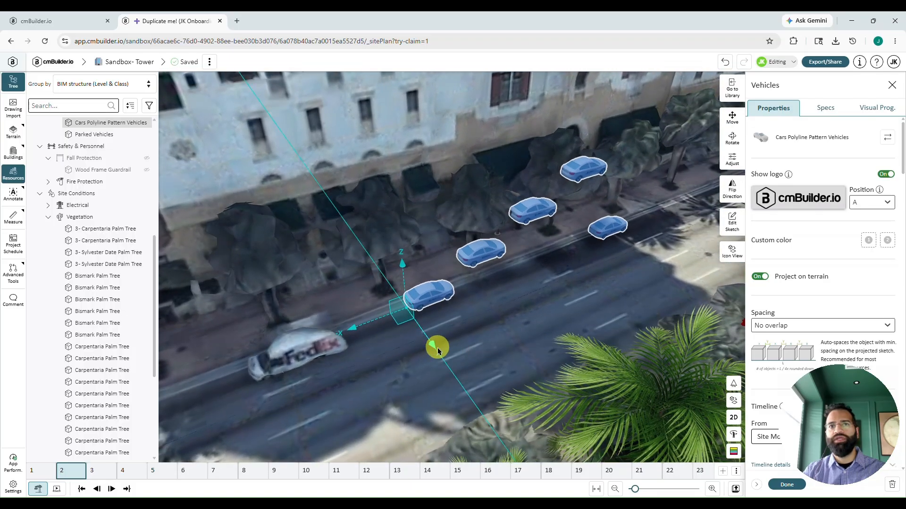
{"action": "left_click_drag", "start_coordinate": [435, 349], "coordinate": [473, 384]}
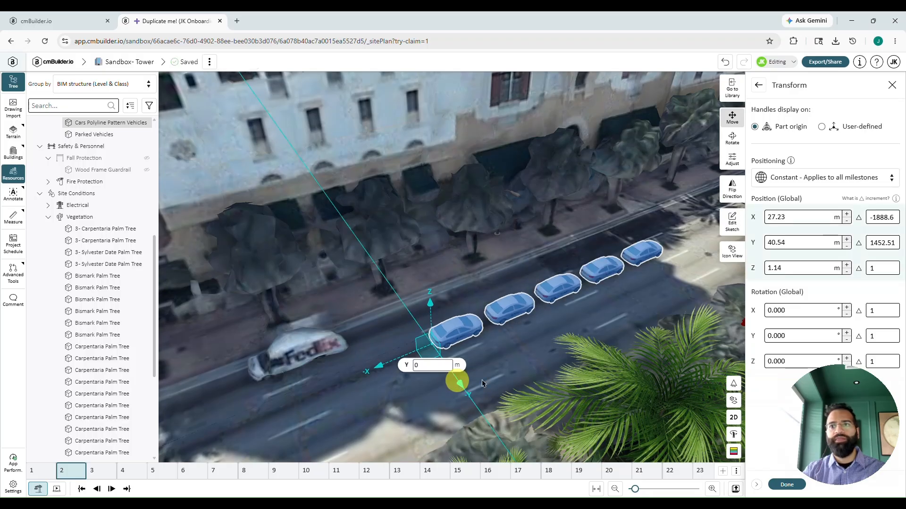
{"action": "left_click_drag", "start_coordinate": [460, 378], "coordinate": [421, 353]}
{"action": "left_click", "coordinate": [777, 485]}
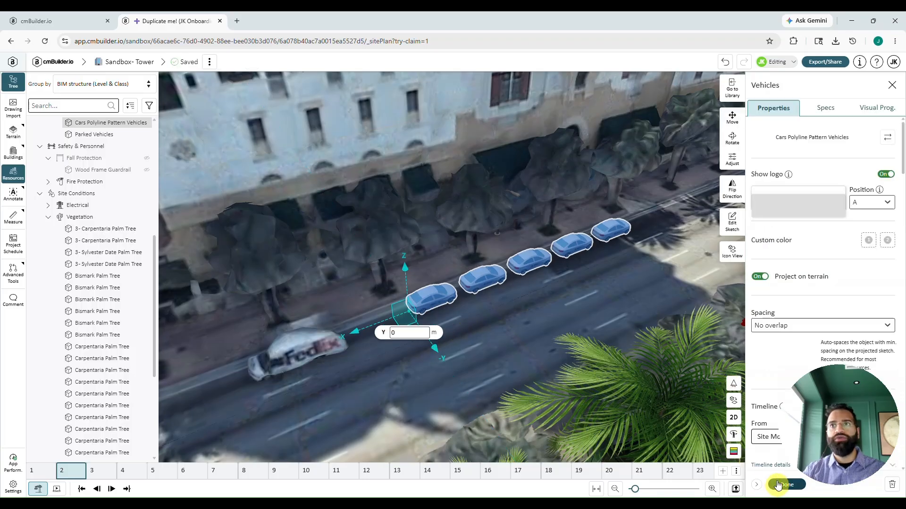
{"action": "left_click", "coordinate": [760, 277]}
Adjust the rotation of the cars in the row to about 179.62°, facing the opposite way along the curb, and deselect them.
{"action": "left_click_drag", "start_coordinate": [514, 321], "coordinate": [477, 352]}
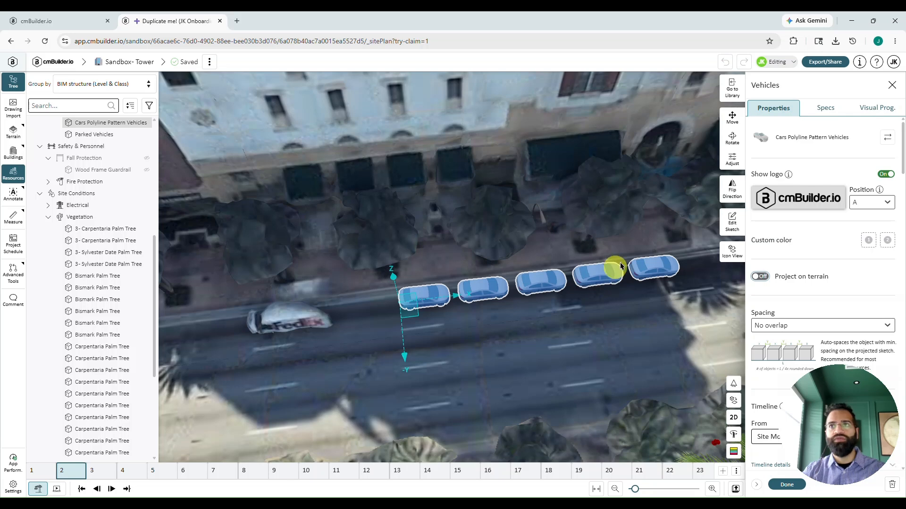
{"action": "left_click", "coordinate": [732, 160]}
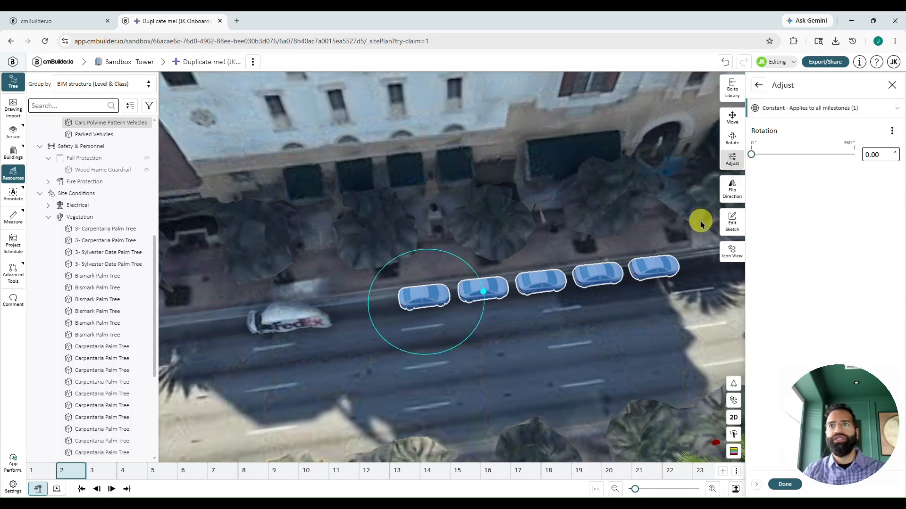
{"action": "left_click_drag", "start_coordinate": [485, 294], "coordinate": [434, 362]}
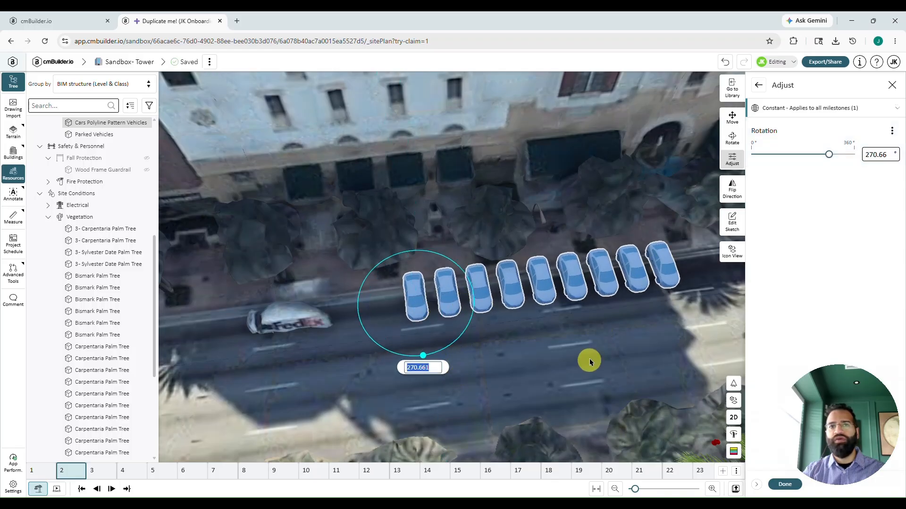
{"action": "left_click_drag", "start_coordinate": [425, 355], "coordinate": [324, 315]}
{"action": "left_click", "coordinate": [776, 485]}
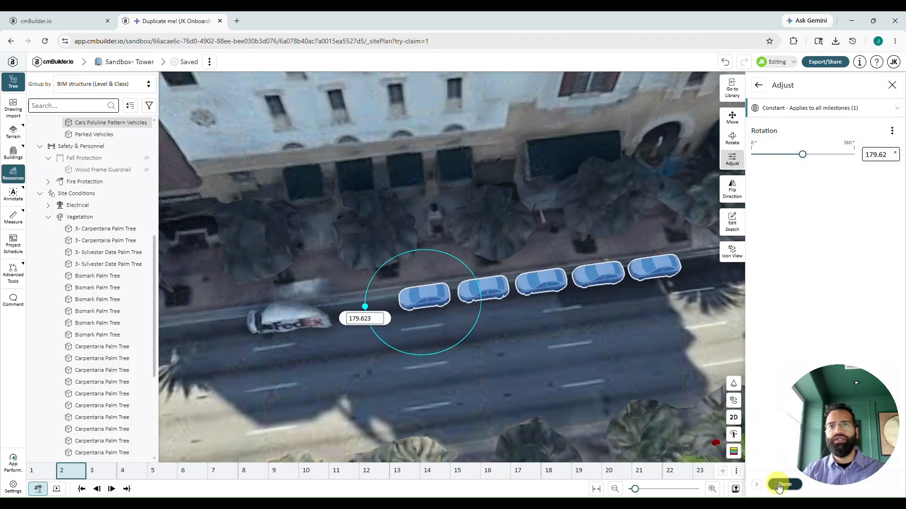
{"action": "left_click", "coordinate": [779, 488]}
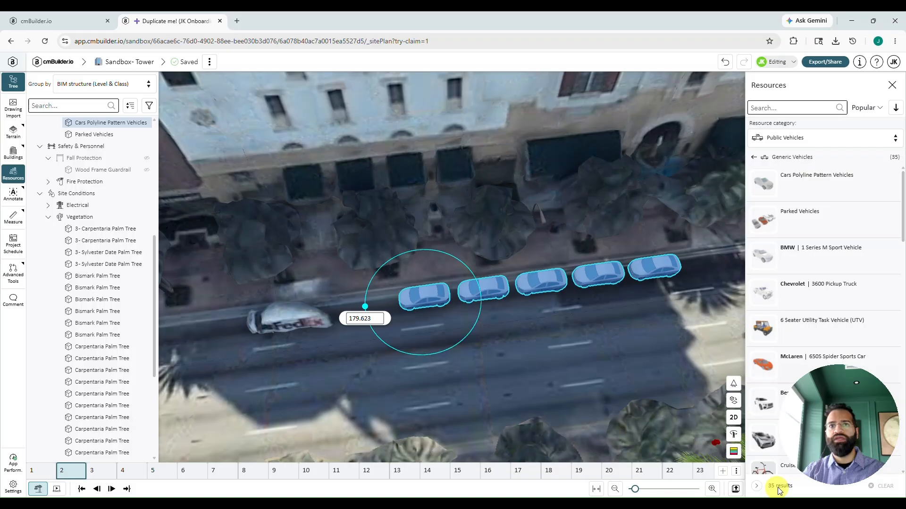
{"action": "left_click", "coordinate": [515, 383]}
Search the resource library across all categories for "drill rig".
{"action": "scroll", "coordinate": [491, 347], "scroll_direction": "down", "scroll_amount": 5}
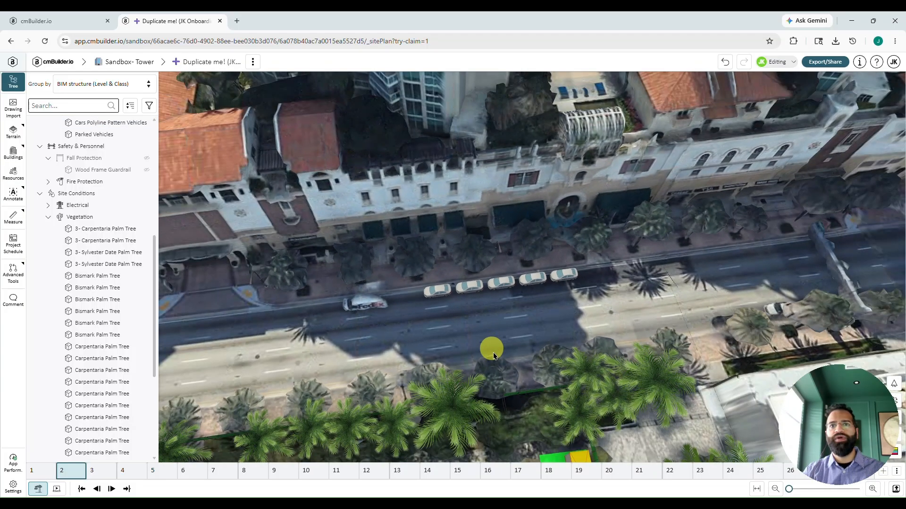
{"action": "left_click_drag", "start_coordinate": [503, 368], "coordinate": [596, 207]}
{"action": "left_click_drag", "start_coordinate": [534, 319], "coordinate": [544, 267]}
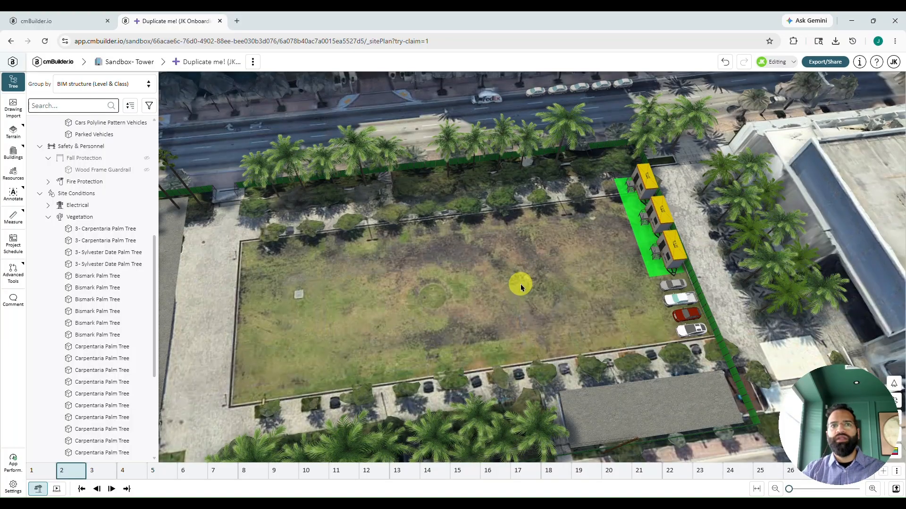
{"action": "right_click_drag", "start_coordinate": [520, 284], "coordinate": [537, 272]}
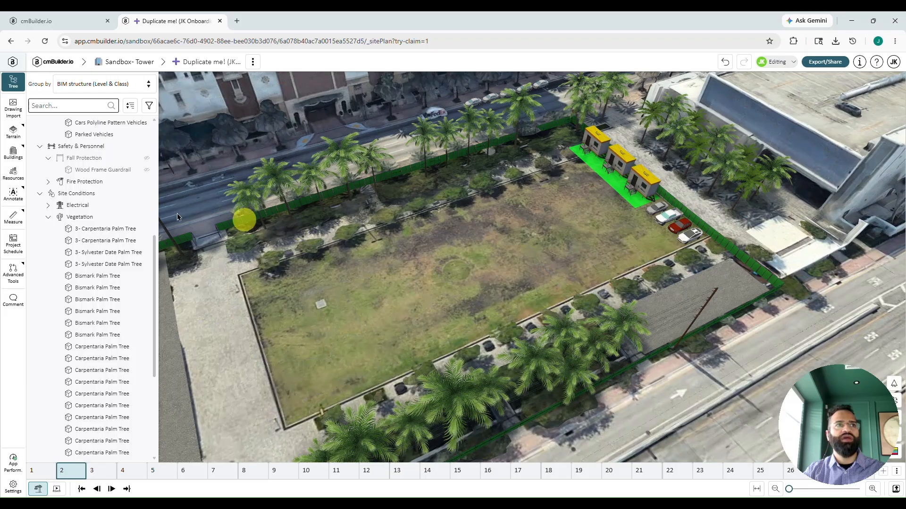
{"action": "left_click", "coordinate": [6, 177]}
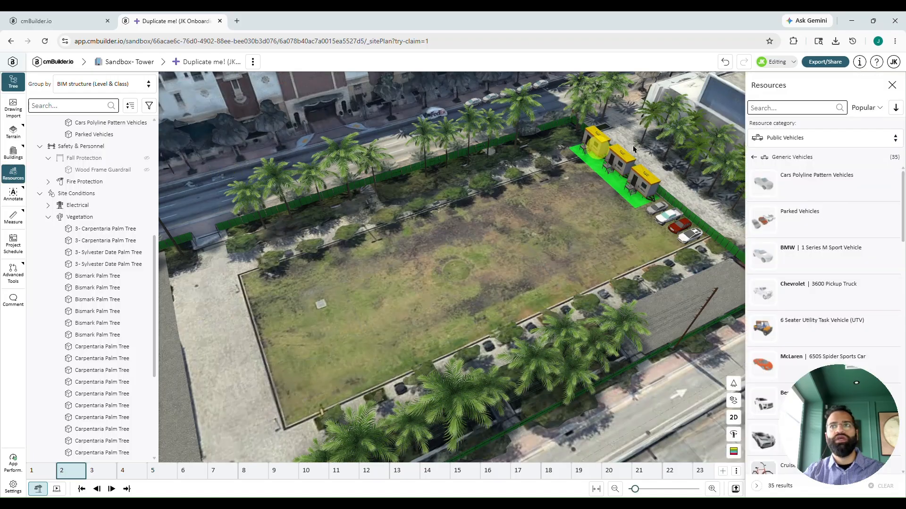
{"action": "left_click", "coordinate": [772, 137]}
{"action": "left_click", "coordinate": [772, 135]}
{"action": "left_click", "coordinate": [774, 109]}
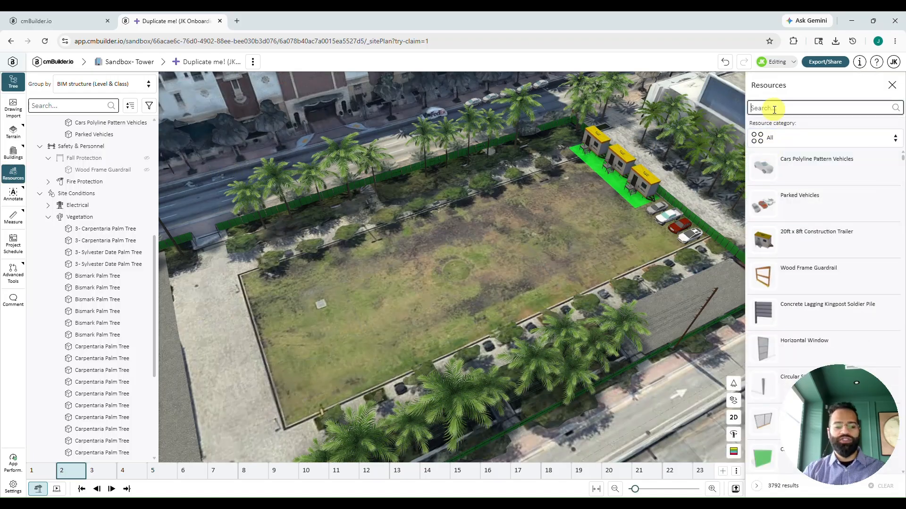
{"action": "type", "text": "drill r"}
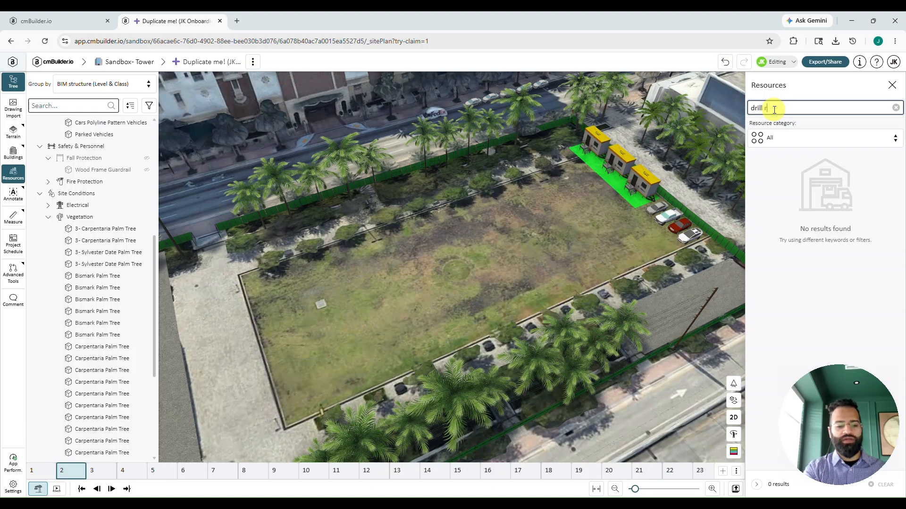
{"action": "type", "text": "ig"}
Choose the Comacchio CH650 Pile Driver / Drill Rig for point placement and rotate it to face the street.
{"action": "scroll", "coordinate": [798, 236], "scroll_direction": "down", "scroll_amount": 3}
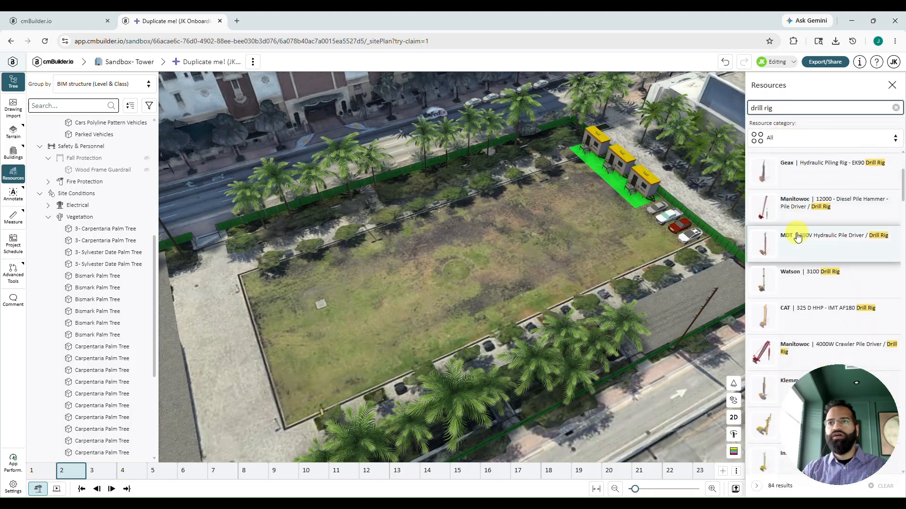
{"action": "scroll", "coordinate": [798, 237], "scroll_direction": "down", "scroll_amount": 10}
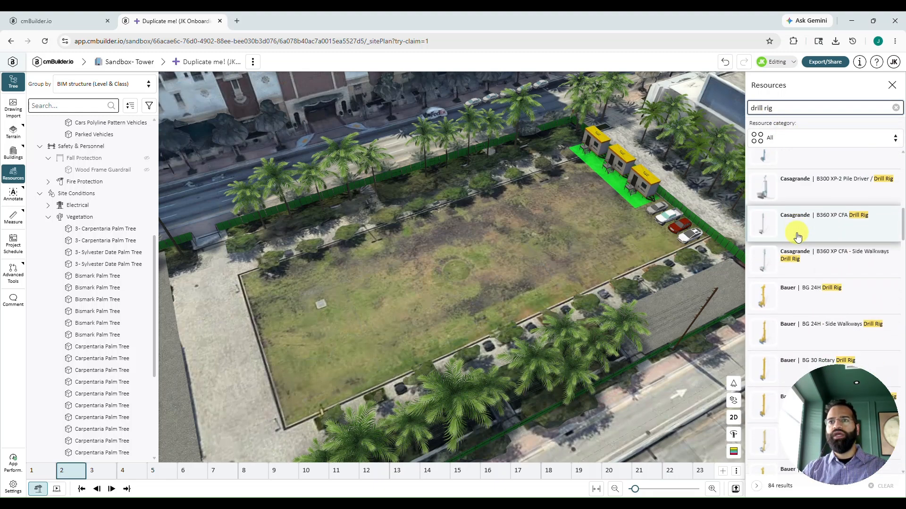
{"action": "scroll", "coordinate": [798, 236], "scroll_direction": "down", "scroll_amount": 3}
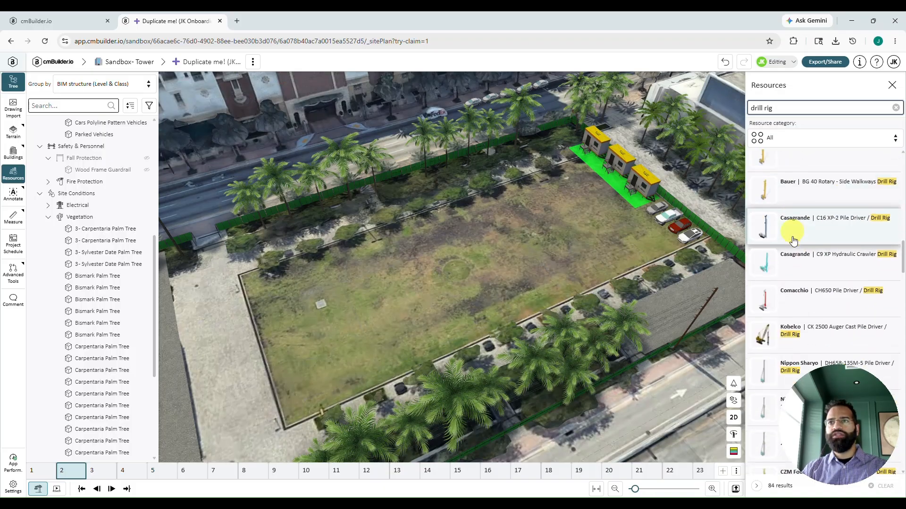
{"action": "left_click", "coordinate": [796, 295]}
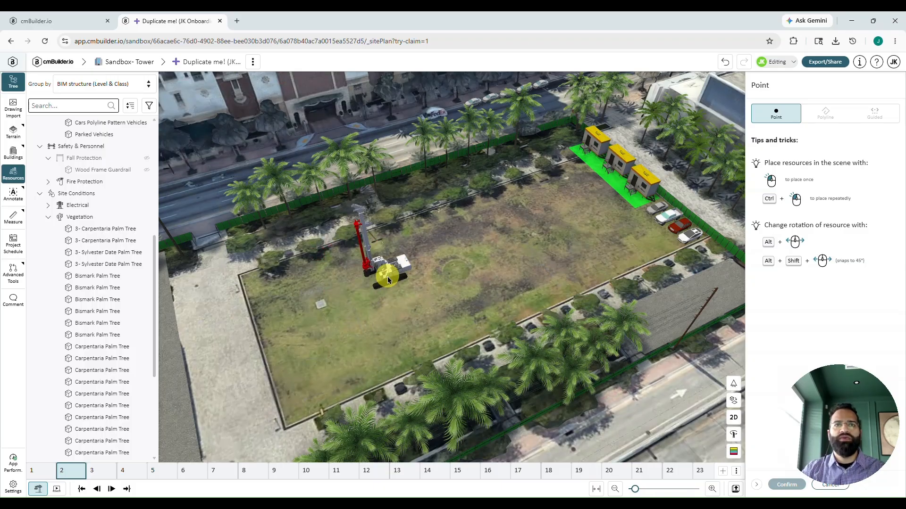
{"action": "key", "text": "alt"}
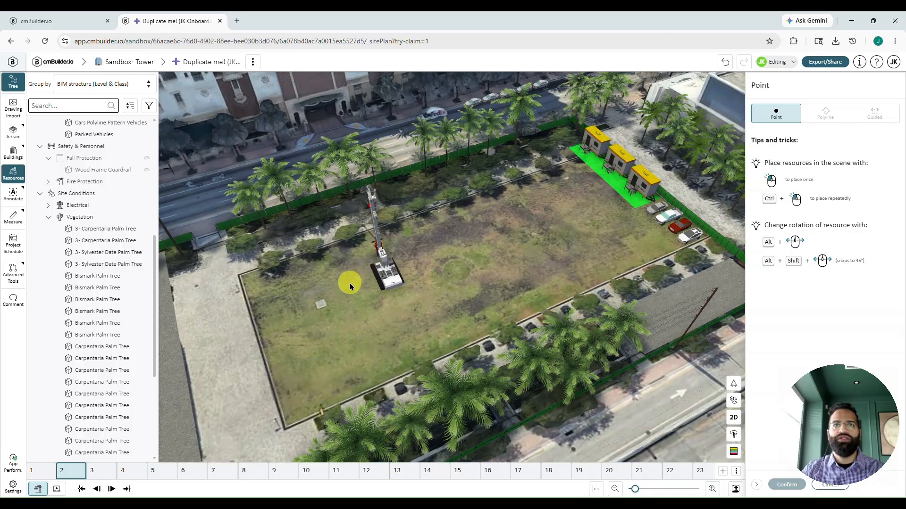
{"action": "left_click_drag", "start_coordinate": [383, 306], "coordinate": [442, 290]}
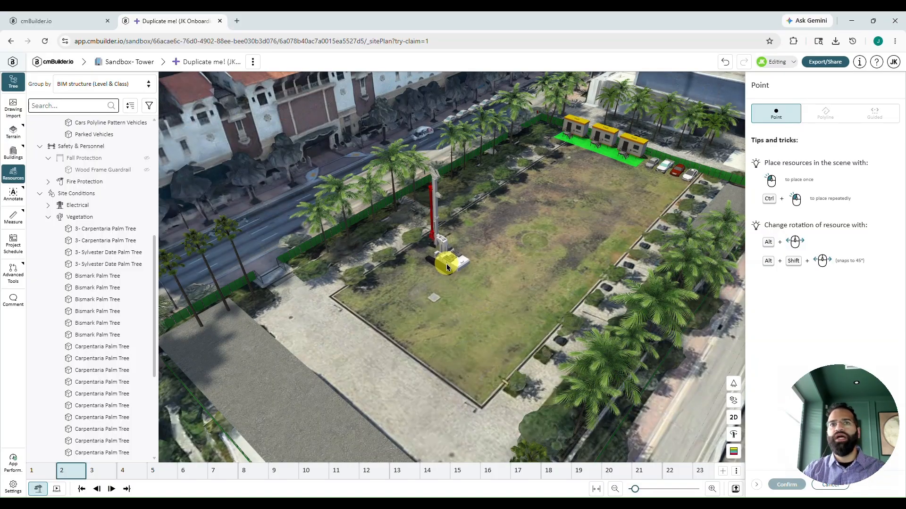
Show the Tower_Sandbox_Site_Logistic_Plan.pdf drawing and place the drill rig on the lot beside the Laydown Area.
{"action": "left_click", "coordinate": [253, 61]}
{"action": "mouse_move", "coordinate": [276, 81]}
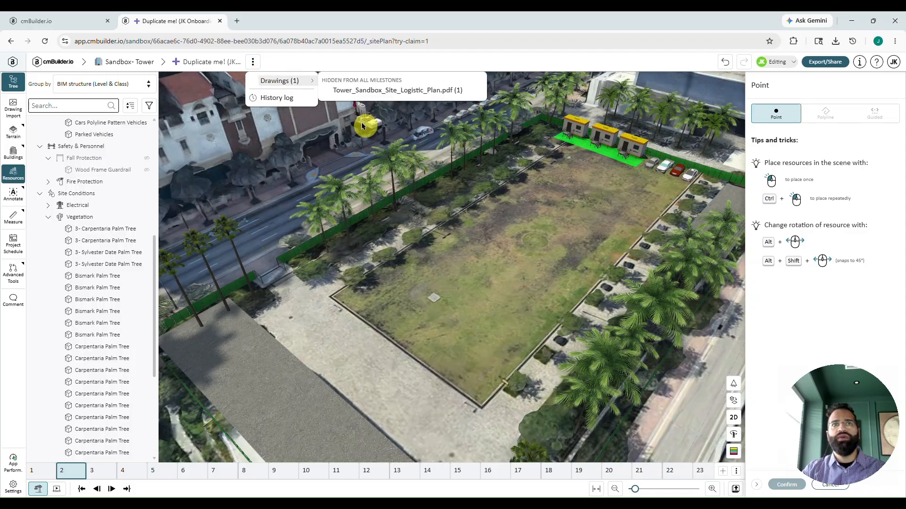
{"action": "left_click", "coordinate": [356, 90]}
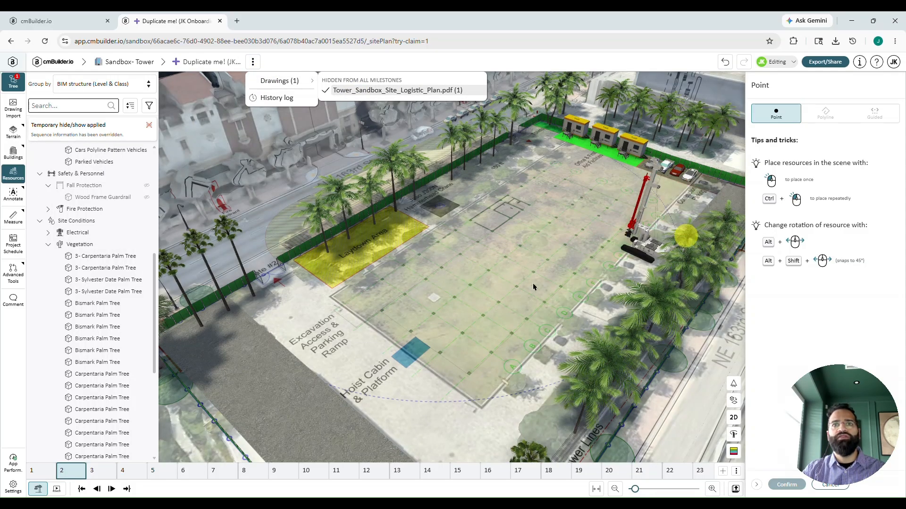
{"action": "left_click_drag", "start_coordinate": [484, 282], "coordinate": [461, 334]}
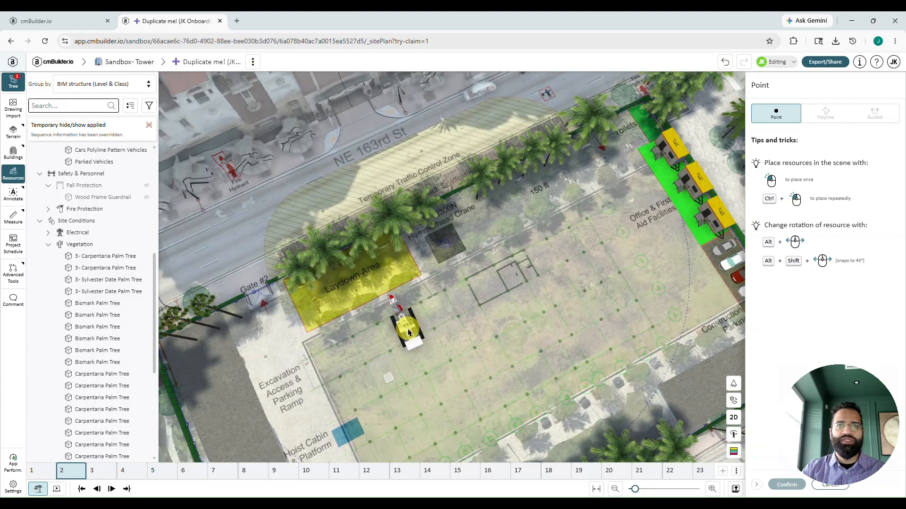
{"action": "left_click", "coordinate": [408, 332]}
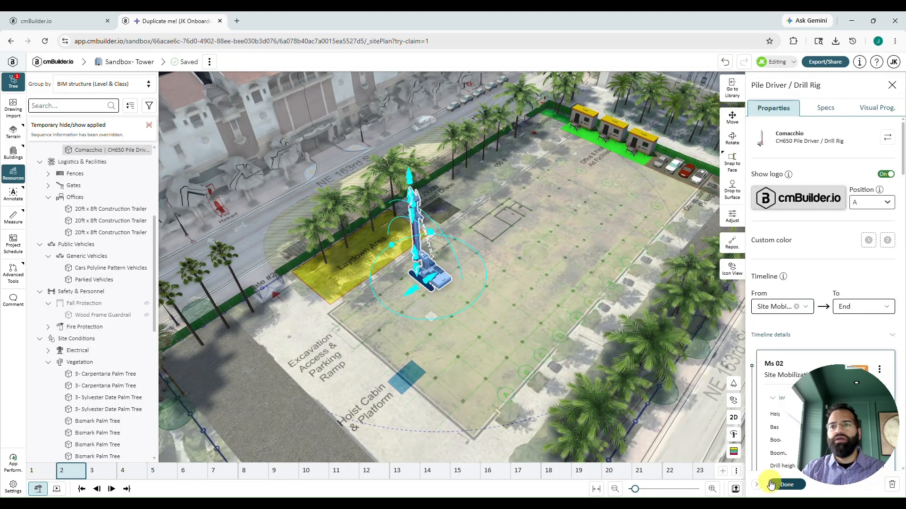
{"action": "left_click", "coordinate": [778, 486]}
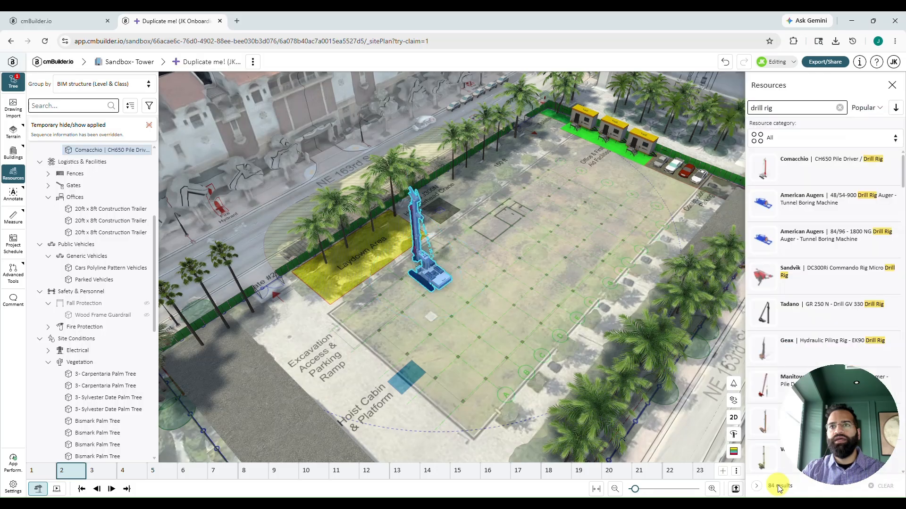
{"action": "left_click", "coordinate": [892, 85]}
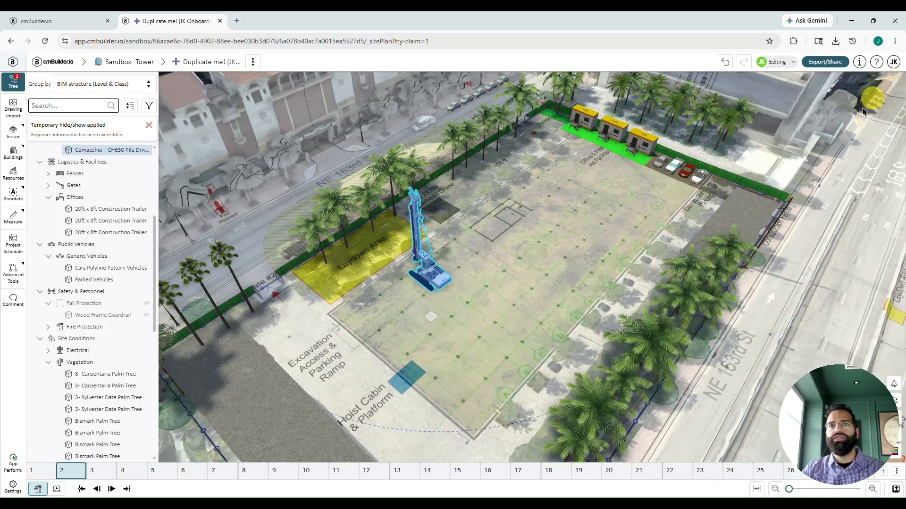
{"action": "left_click", "coordinate": [433, 288]}
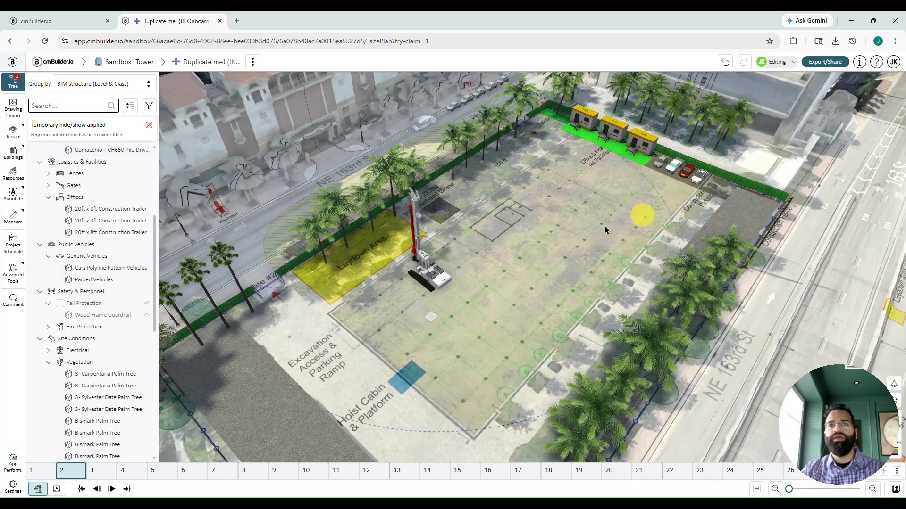
End the drill rig's timeline at milestone 5, Bulk Excavation 1, and deselect it.
{"action": "left_click", "coordinate": [434, 283]}
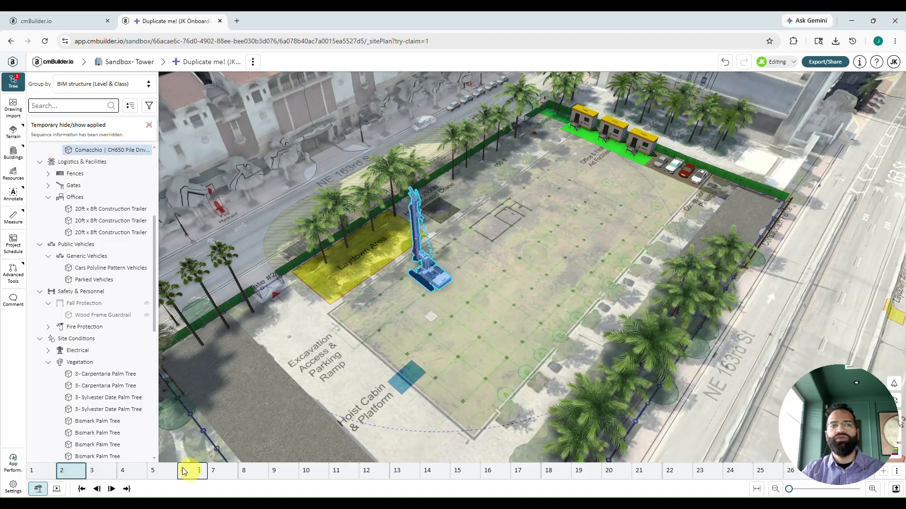
{"action": "left_click", "coordinate": [164, 471]}
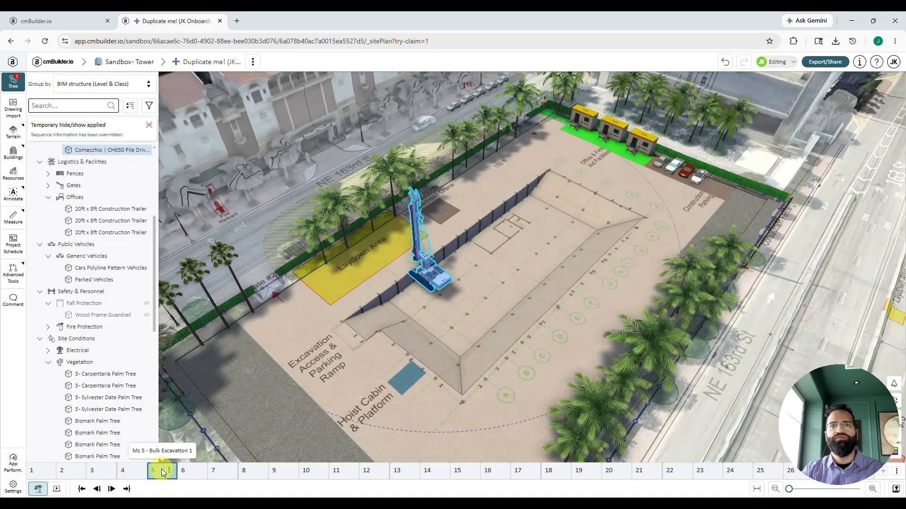
{"action": "right_click", "coordinate": [432, 281]}
{"action": "left_click", "coordinate": [443, 328]}
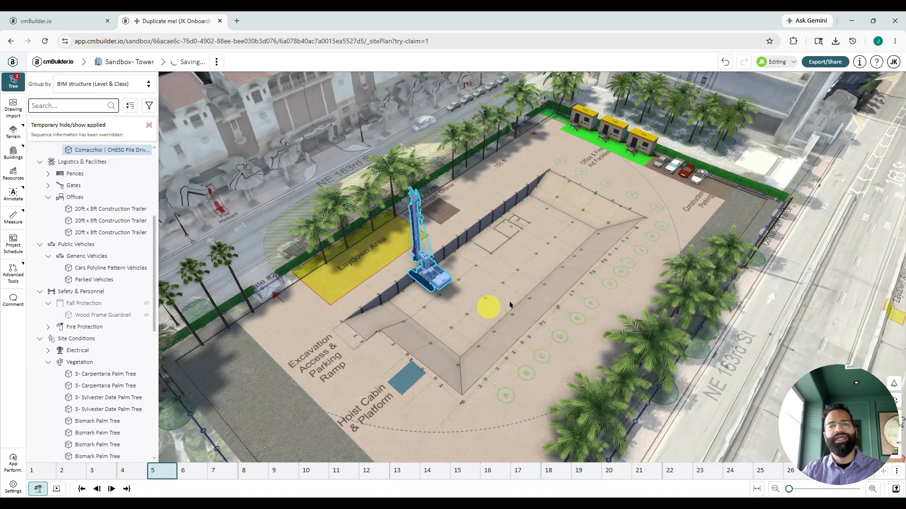
{"action": "left_click", "coordinate": [582, 279]}
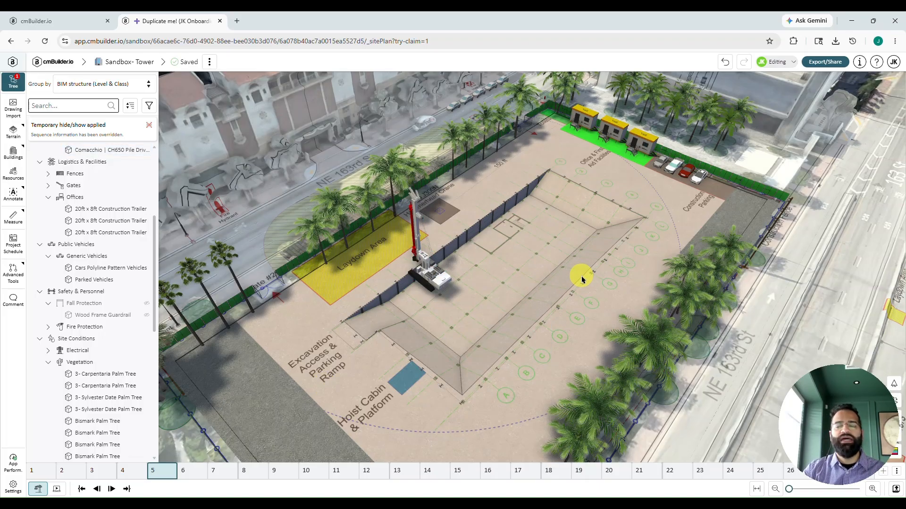
Step back through milestones 4 and 3 to milestone 2, examining the drill rig against each site stage.
{"action": "left_click_drag", "start_coordinate": [517, 335], "coordinate": [553, 315]}
{"action": "scroll", "coordinate": [507, 312], "scroll_direction": "up", "scroll_amount": 2}
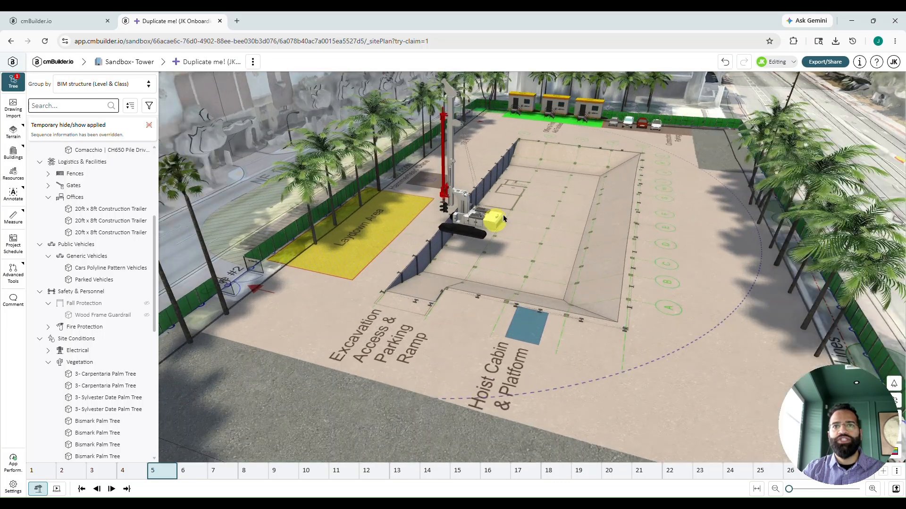
{"action": "left_click", "coordinate": [123, 473]}
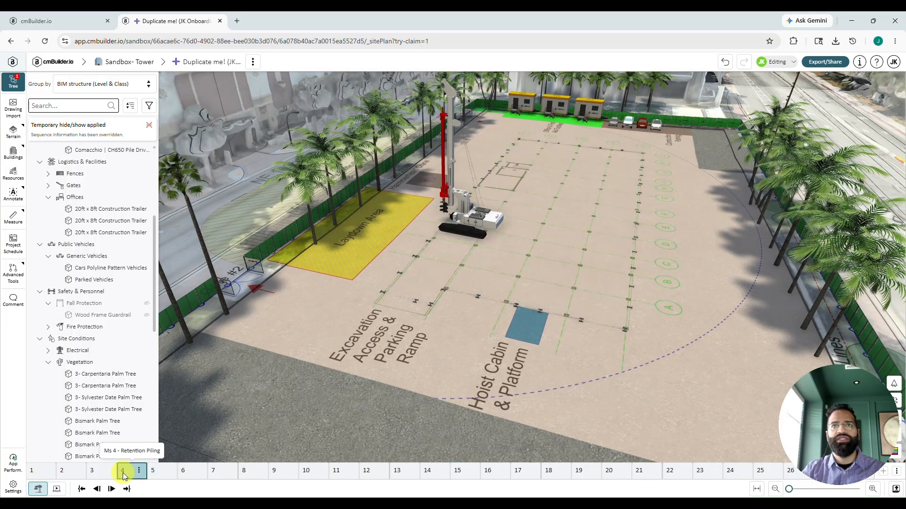
{"action": "left_click", "coordinate": [95, 474]}
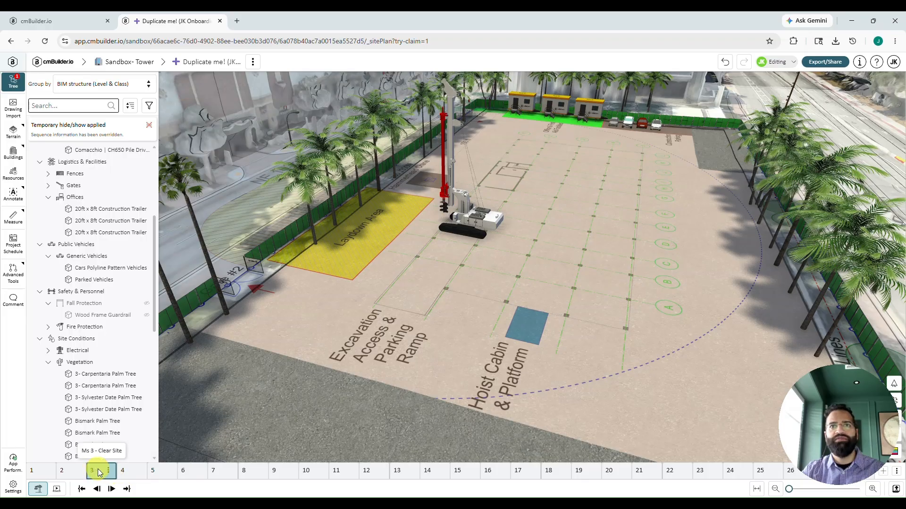
{"action": "left_click", "coordinate": [69, 473]}
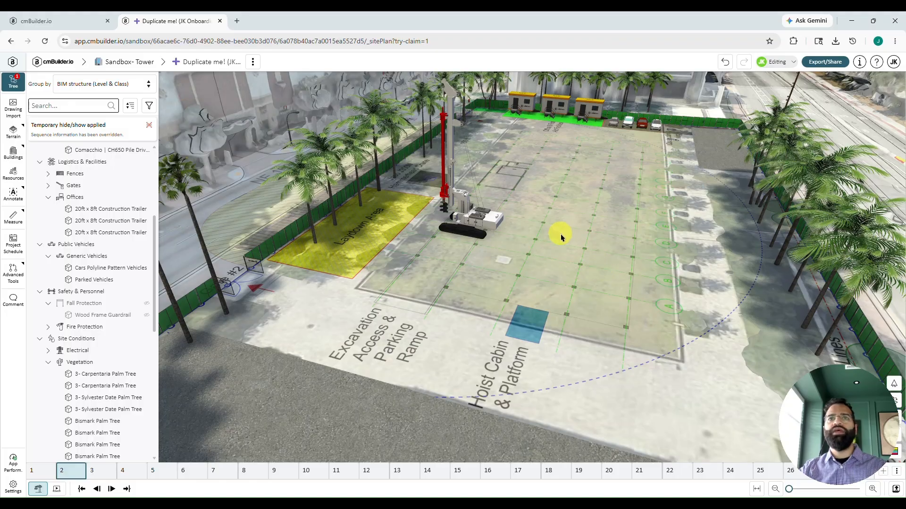
Open the drill rig's Move settings at milestone 2 and choose Dynamic - Can change over time as its positioning.
{"action": "left_click_drag", "start_coordinate": [561, 238], "coordinate": [532, 253]}
{"action": "left_click", "coordinate": [418, 250]}
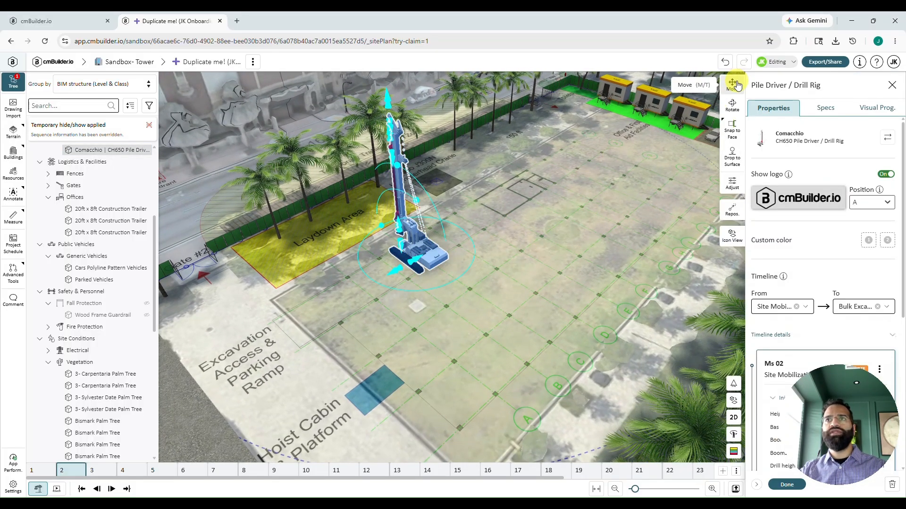
{"action": "left_click", "coordinate": [734, 84]}
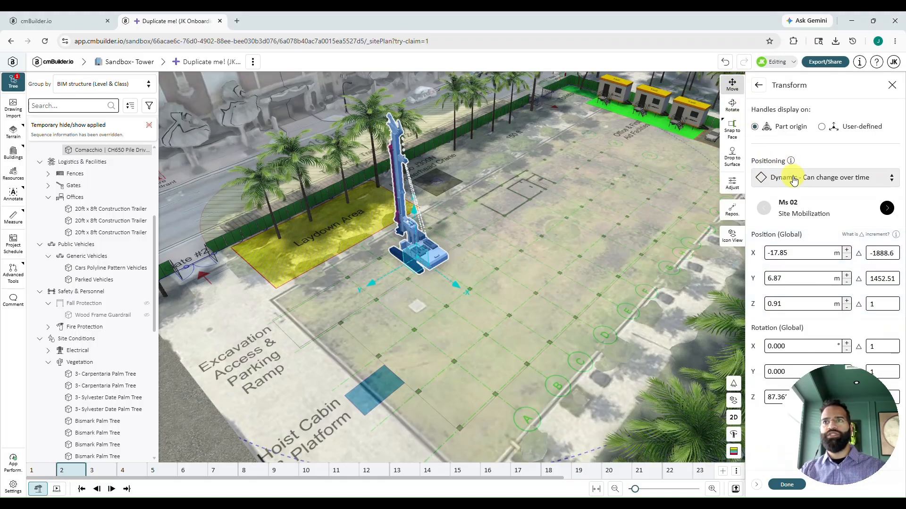
{"action": "left_click", "coordinate": [794, 180]}
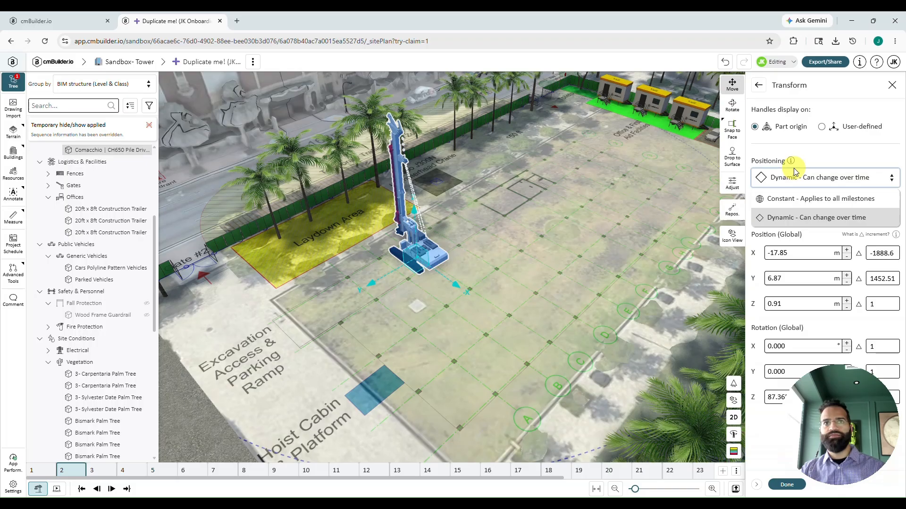
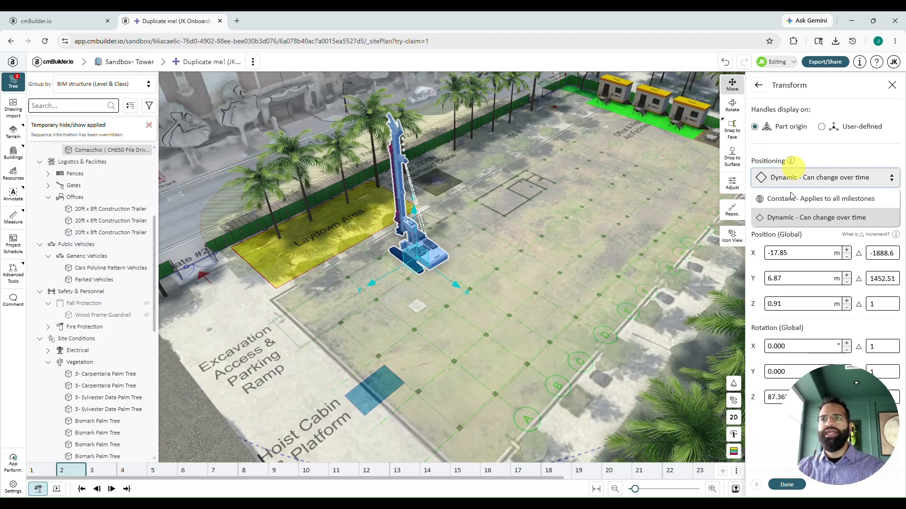
{"action": "left_click", "coordinate": [811, 217]}
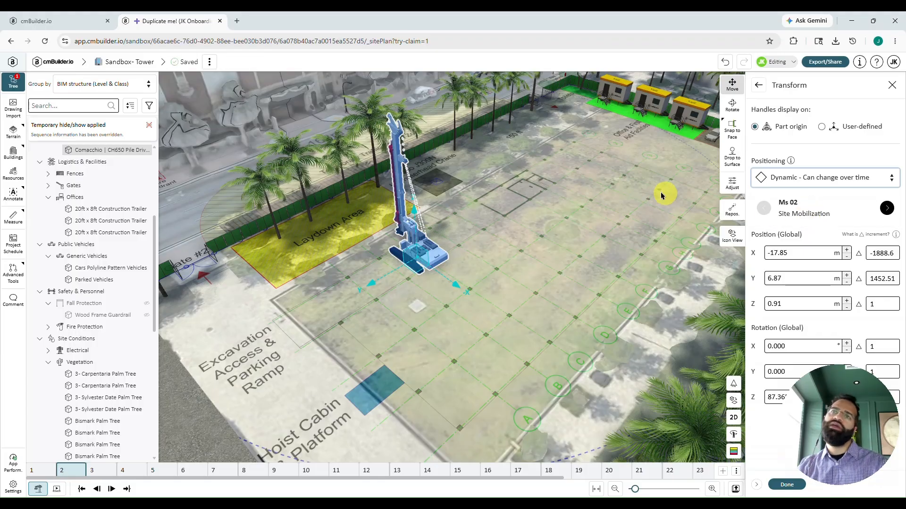
At milestone 3, Clear Site, rotate the drill rig to about 357.3° and move it near the Office & First Aid Facilities, about X 19.69, Y 5.15 m.
{"action": "scroll", "coordinate": [538, 239], "scroll_direction": "down", "scroll_amount": 10}
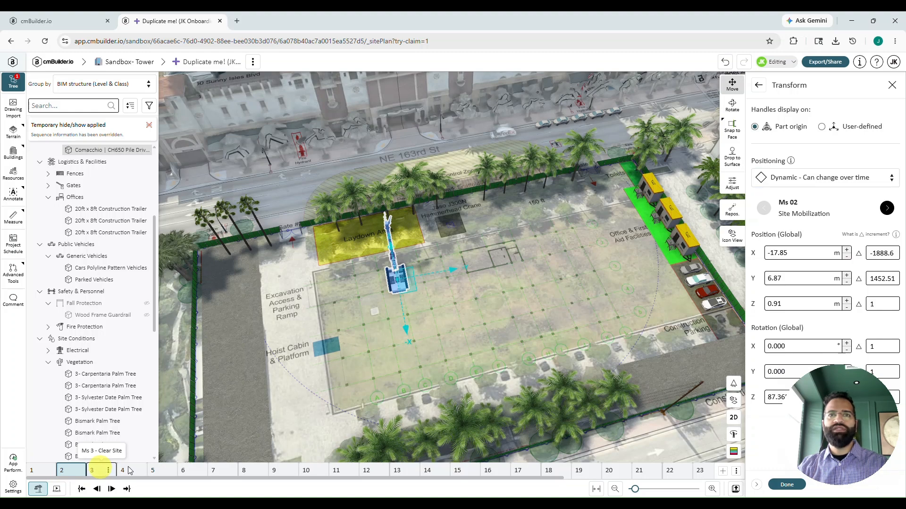
{"action": "left_click", "coordinate": [100, 469]}
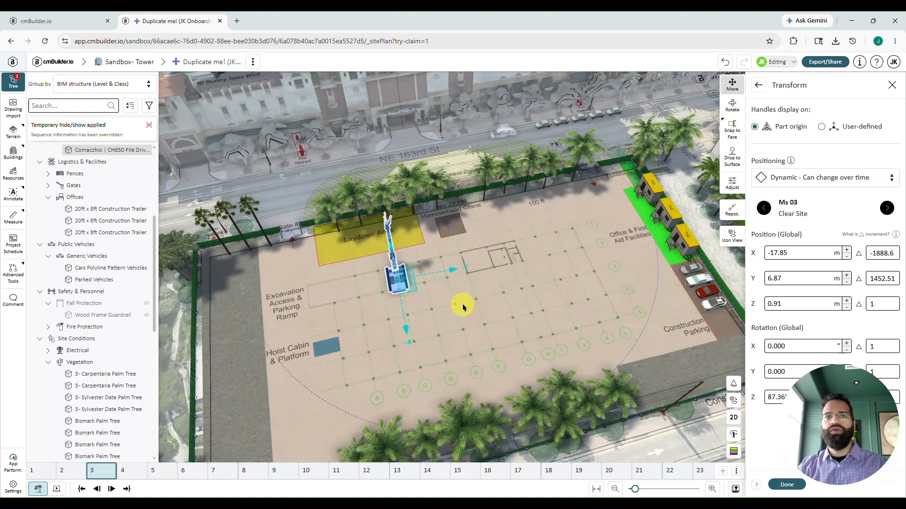
{"action": "key", "text": "r"}
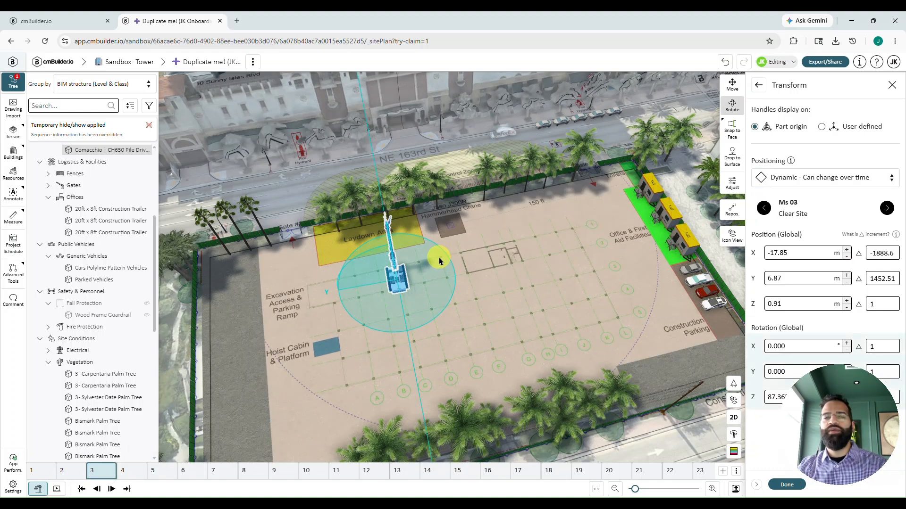
{"action": "left_click_drag", "start_coordinate": [448, 270], "coordinate": [436, 316]}
{"action": "key", "text": "m"}
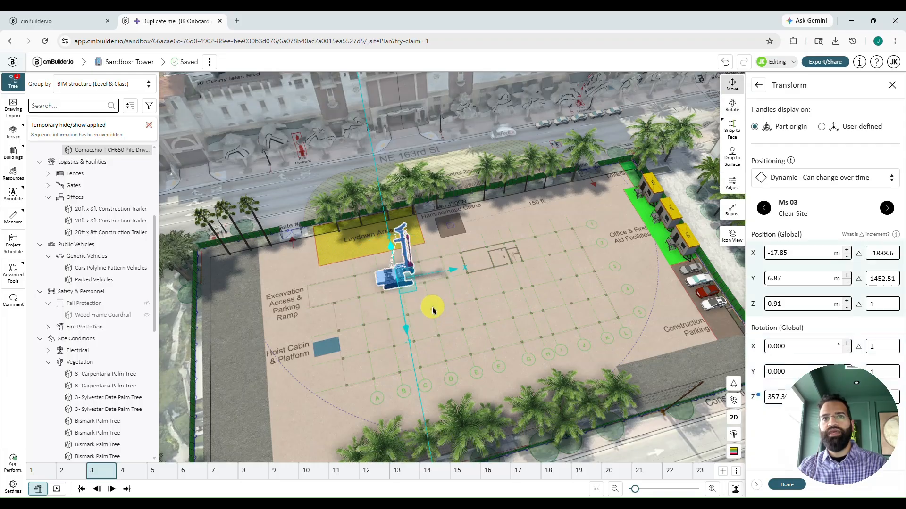
{"action": "left_click_drag", "start_coordinate": [451, 273], "coordinate": [620, 270]}
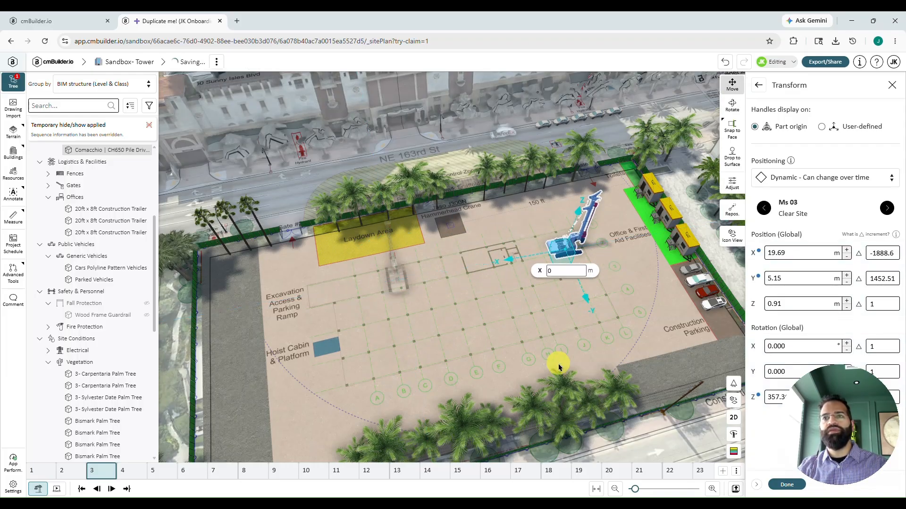
At milestone 4, Retention Piling, rotate the drill rig to about 177.3° and move it beside the Hoist Cabin, about X -27.43, Y -8.43 m.
{"action": "left_click", "coordinate": [126, 471]}
{"action": "key", "text": "r"}
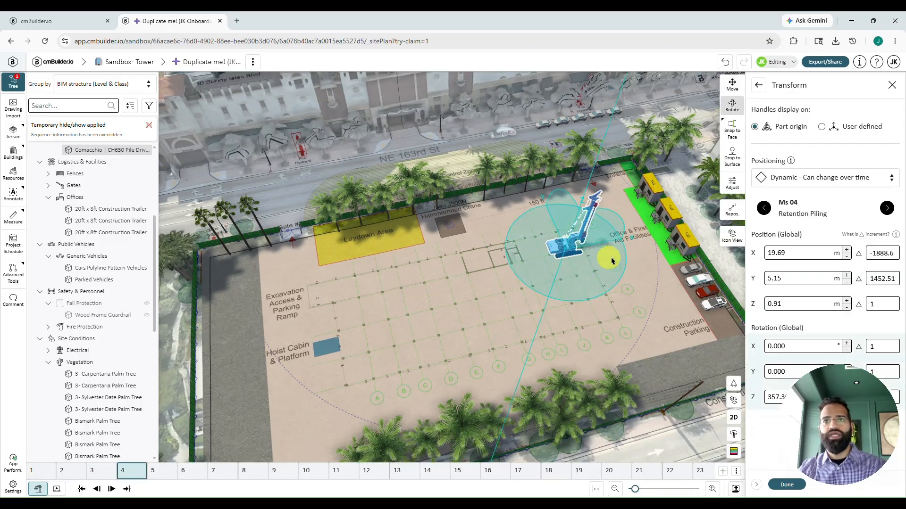
{"action": "left_click_drag", "start_coordinate": [619, 262], "coordinate": [482, 267]}
{"action": "key", "text": "m"}
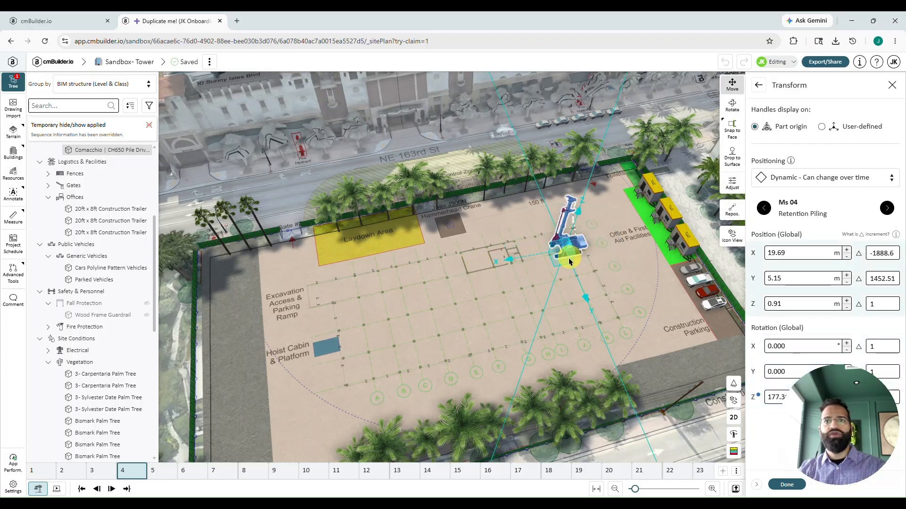
{"action": "left_click_drag", "start_coordinate": [566, 263], "coordinate": [362, 371]}
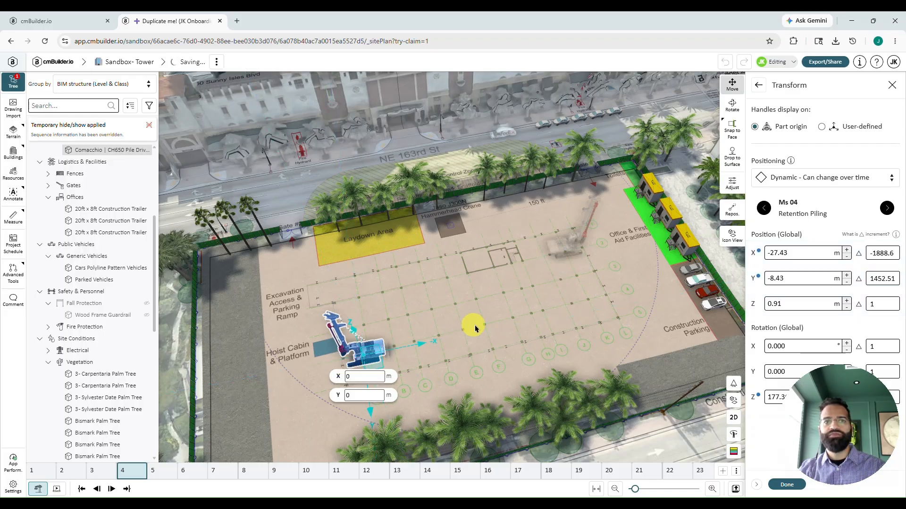
At milestone 5, Bulk Excavation 1, rotate the drill rig to about 87.36° and move it onto the gravel strip, about X -52.19, Y -7.29 m.
{"action": "left_click", "coordinate": [154, 470]}
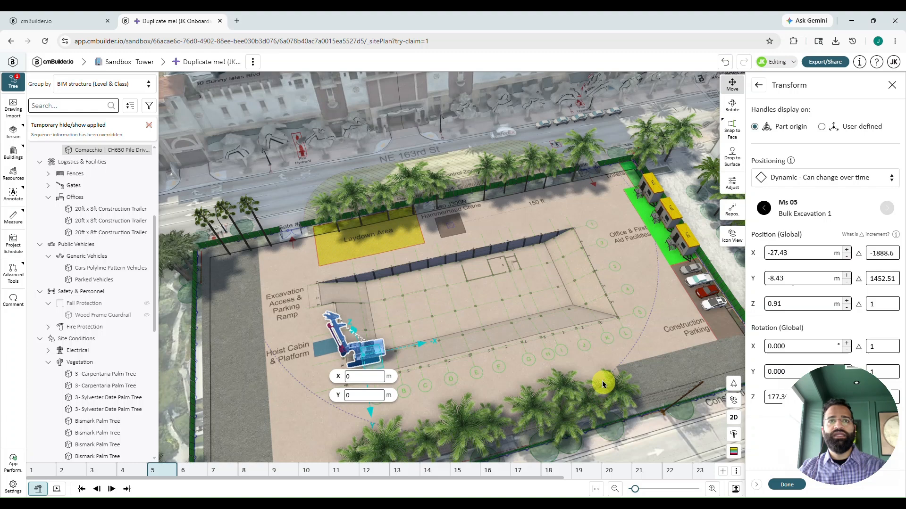
{"action": "key", "text": "r"}
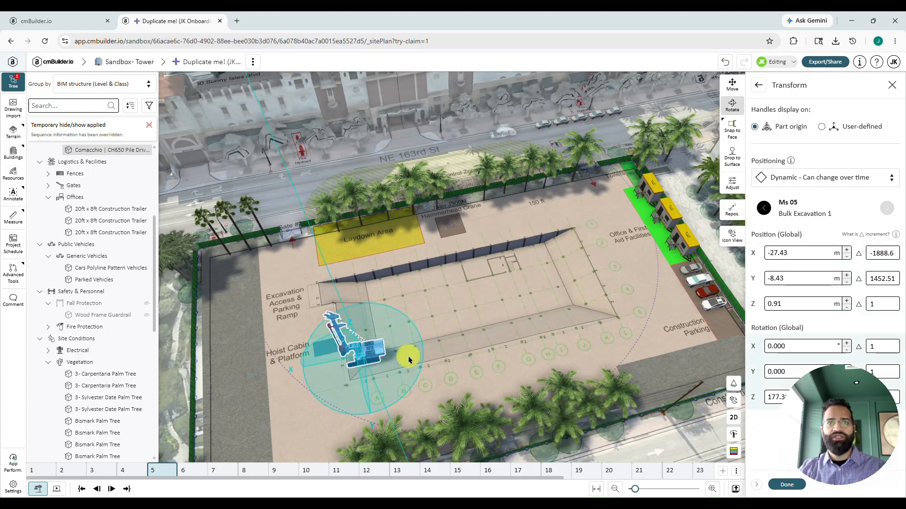
{"action": "left_click_drag", "start_coordinate": [406, 344], "coordinate": [375, 383]}
{"action": "key", "text": "m"}
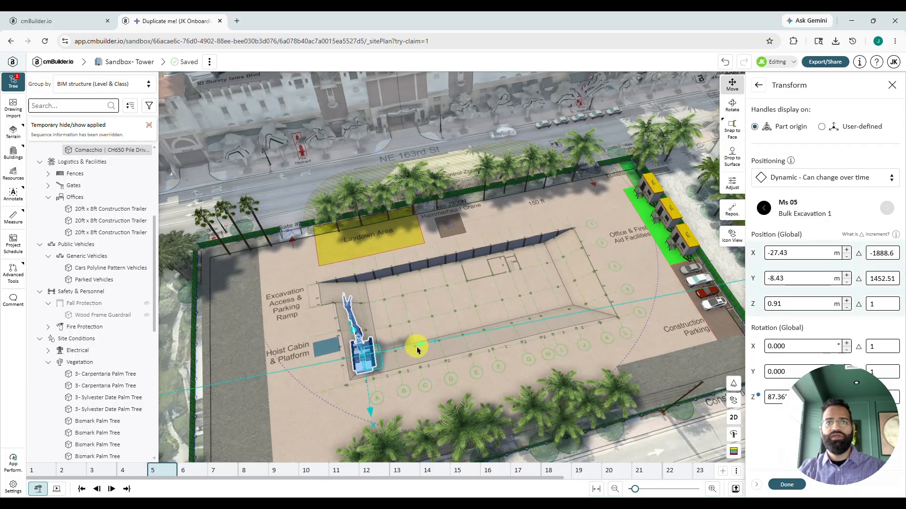
{"action": "left_click_drag", "start_coordinate": [417, 347], "coordinate": [327, 378]}
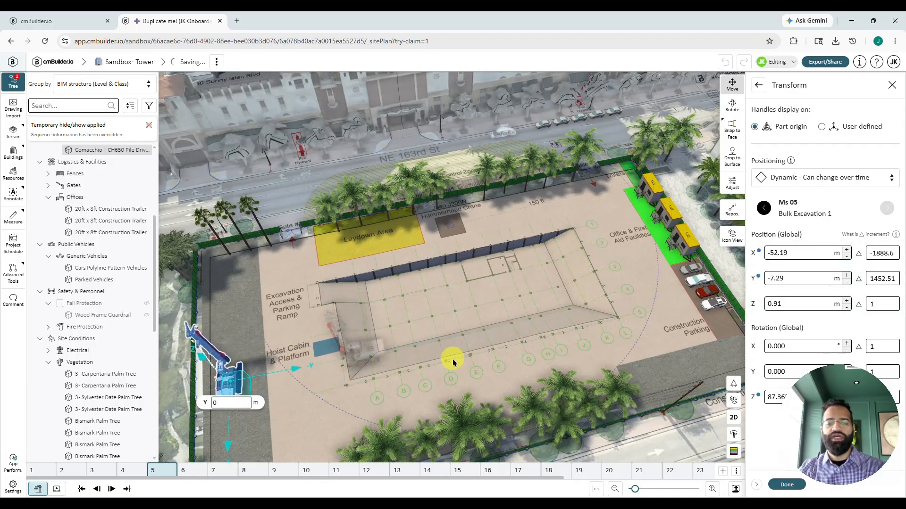
Lower the drill rig's mast at milestone 5 by setting its Boom2 rotation to 0°, and finish editing the rig.
{"action": "left_click_drag", "start_coordinate": [453, 362], "coordinate": [372, 352]}
{"action": "key", "text": "a"}
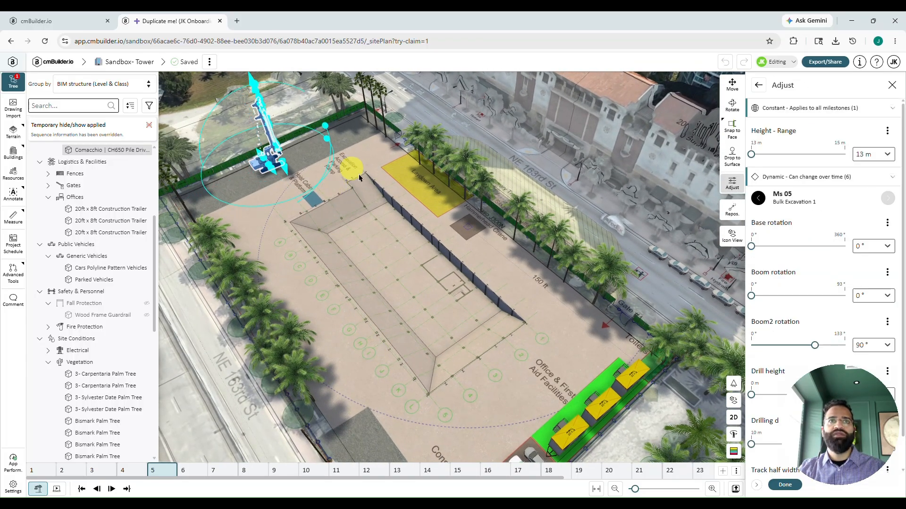
{"action": "right_click_drag", "start_coordinate": [351, 170], "coordinate": [459, 257]}
{"action": "scroll", "coordinate": [459, 257], "scroll_direction": "up", "scroll_amount": 3}
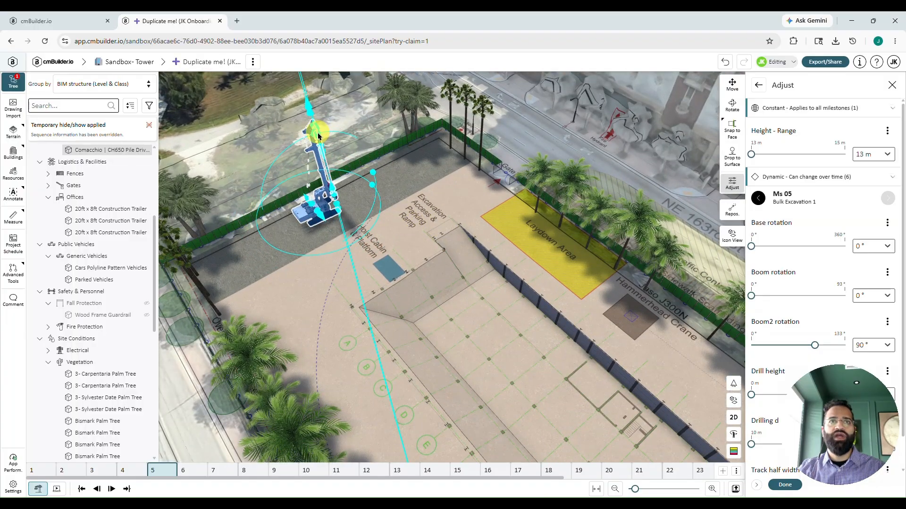
{"action": "scroll", "coordinate": [318, 136], "scroll_direction": "up", "scroll_amount": 3}
{"action": "left_click_drag", "start_coordinate": [317, 135], "coordinate": [281, 239]}
{"action": "scroll", "coordinate": [382, 258], "scroll_direction": "down", "scroll_amount": 5}
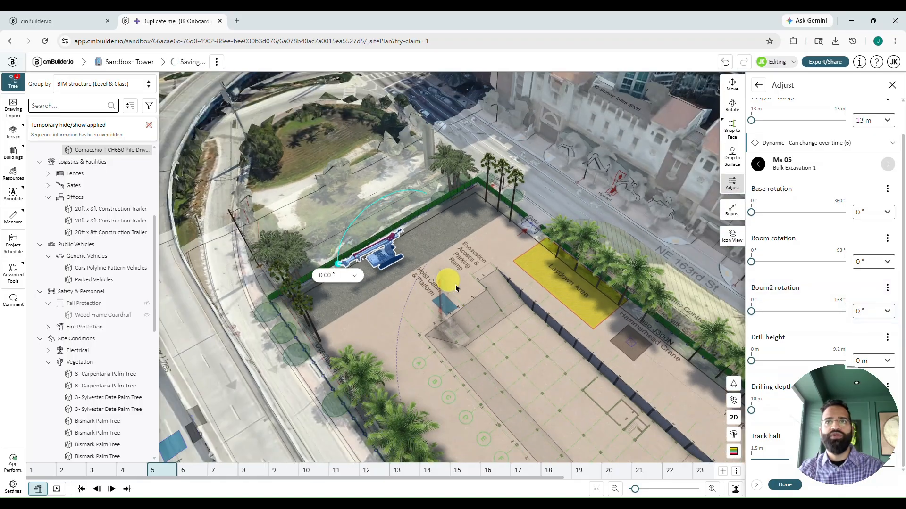
{"action": "left_click", "coordinate": [784, 485]}
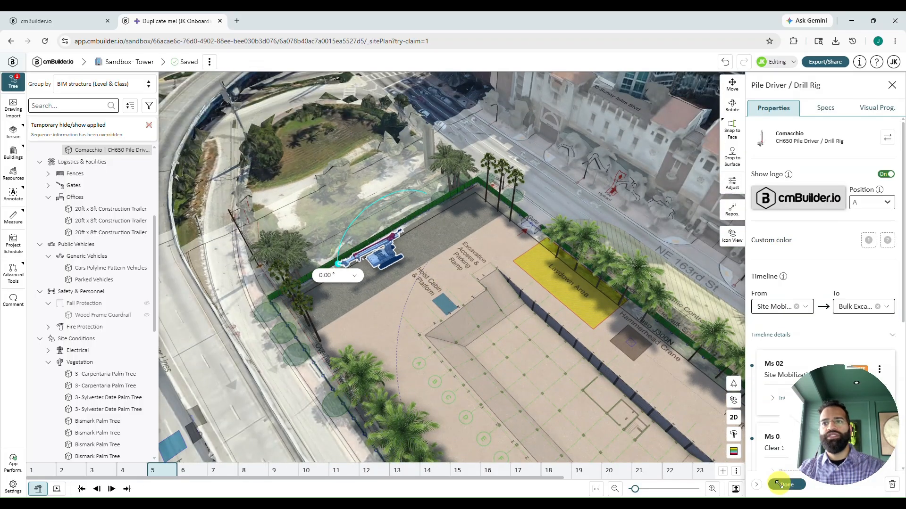
{"action": "left_click", "coordinate": [787, 485]}
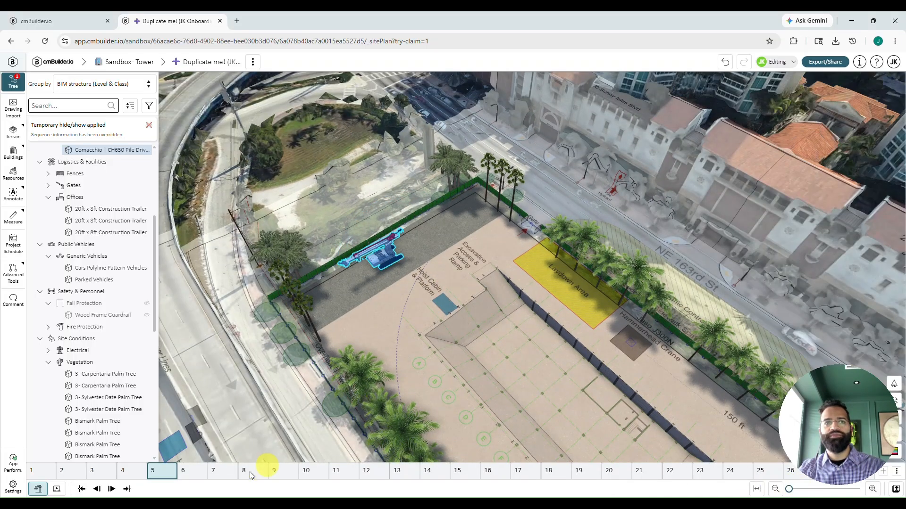
Review the drill rig's positions across the site by checking milestone 6 and stepping from milestone 2 through to 6.
{"action": "left_click", "coordinate": [189, 470]}
{"action": "left_click_drag", "start_coordinate": [470, 381], "coordinate": [596, 366]}
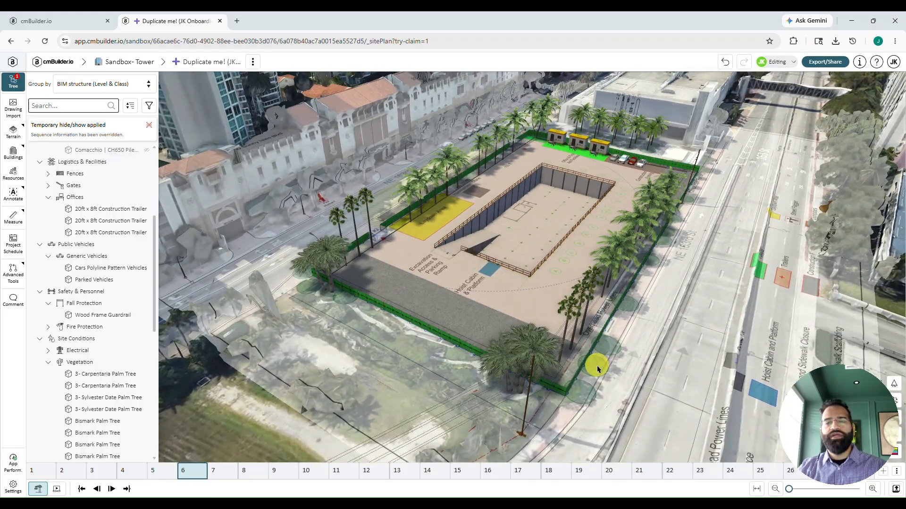
{"action": "left_click", "coordinate": [64, 470]}
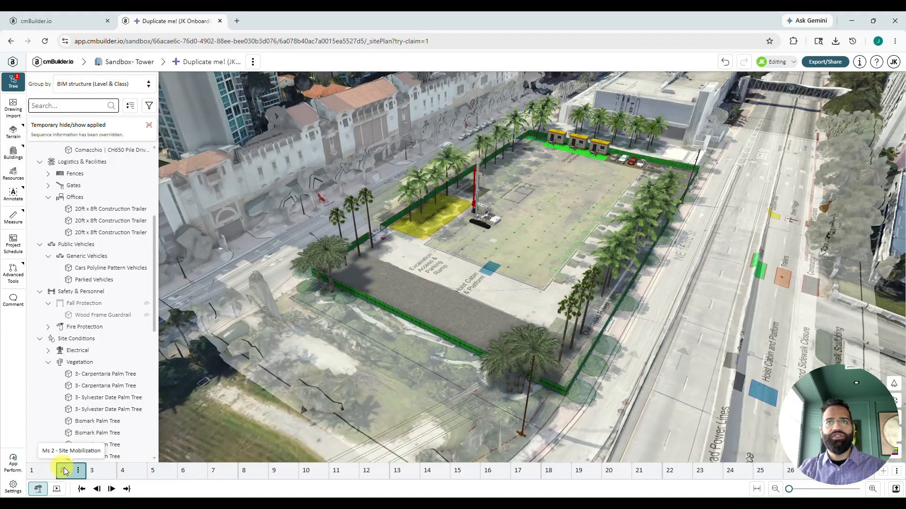
{"action": "left_click", "coordinate": [112, 490]}
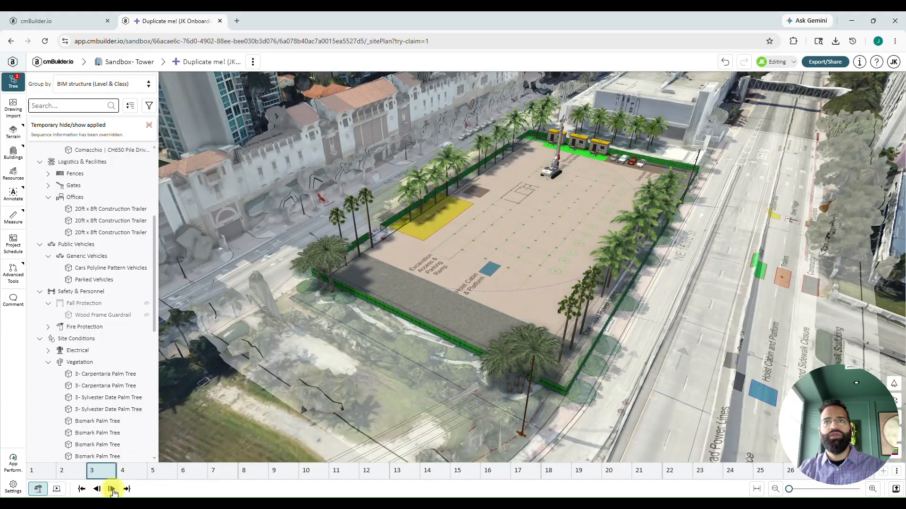
{"action": "left_click", "coordinate": [112, 490]}
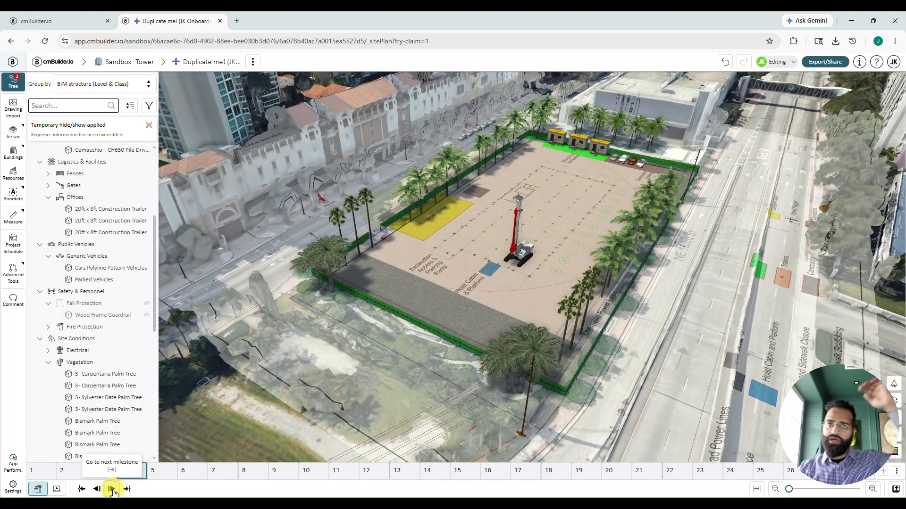
{"action": "left_click", "coordinate": [112, 490]}
{"action": "left_click", "coordinate": [112, 490]}
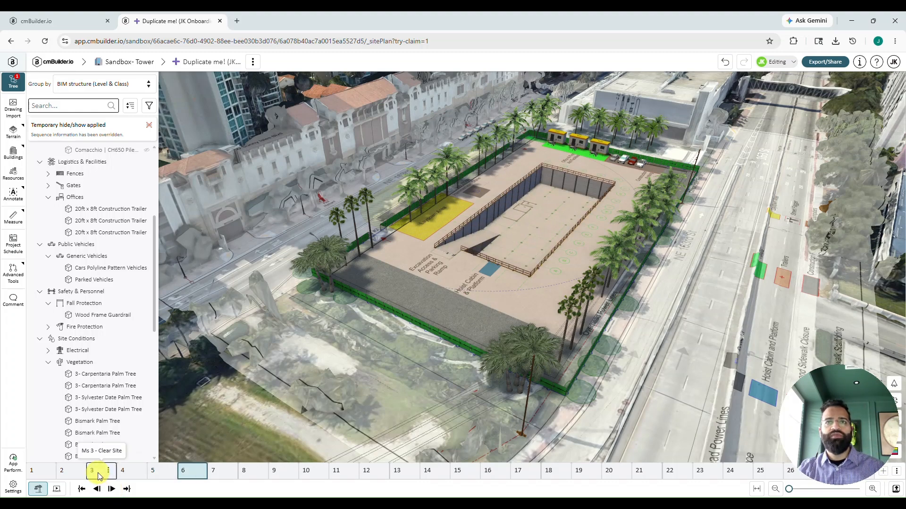
Return to milestone 3, Clear Site, and hide the Tower_Sandbox_Site_Logistic_Plan.pdf drawing.
{"action": "left_click", "coordinate": [98, 472]}
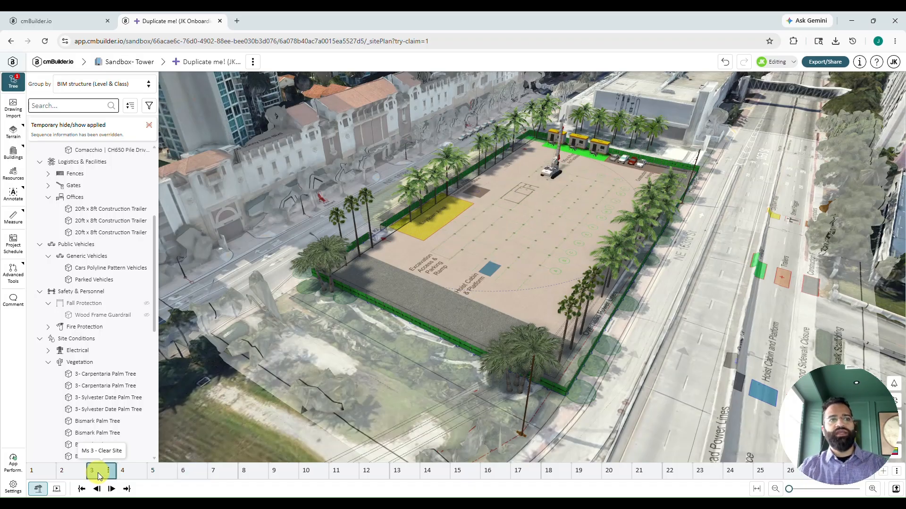
{"action": "left_click", "coordinate": [254, 62]}
{"action": "mouse_move", "coordinate": [278, 80]}
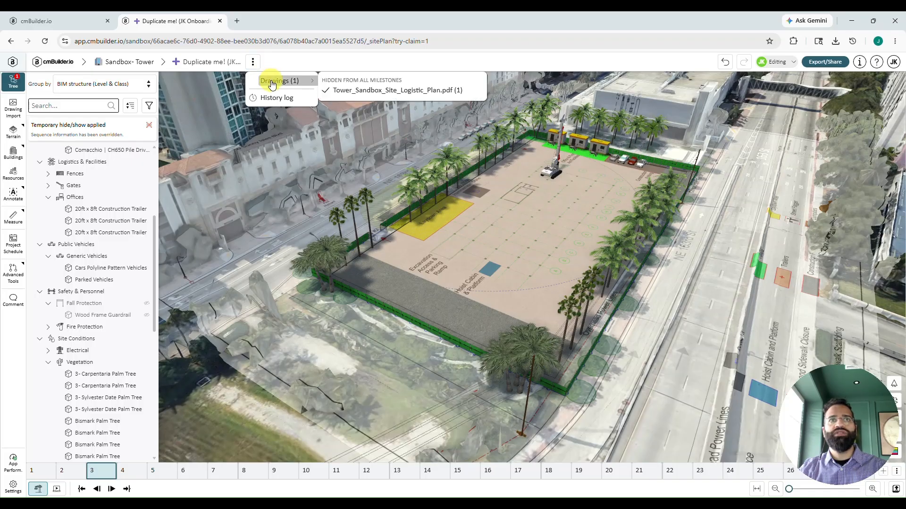
{"action": "left_click", "coordinate": [349, 89]}
{"action": "left_click_drag", "start_coordinate": [806, 230], "coordinate": [675, 295]}
{"action": "scroll", "coordinate": [671, 291], "scroll_direction": "up", "scroll_amount": 2}
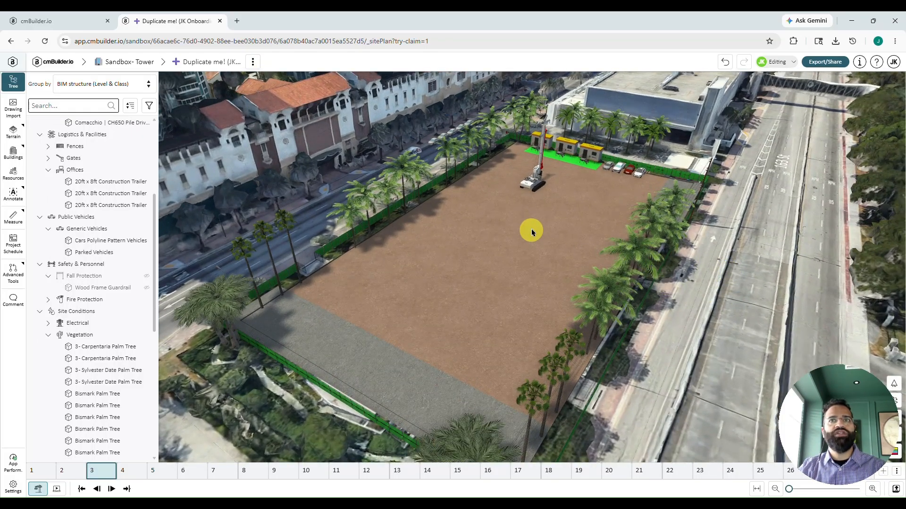
Place a CAT 320 Medium Hydraulic Excavator from the Heavy Machinery resources in the middle of the cleared site at milestone 3.
{"action": "left_click", "coordinate": [19, 177]}
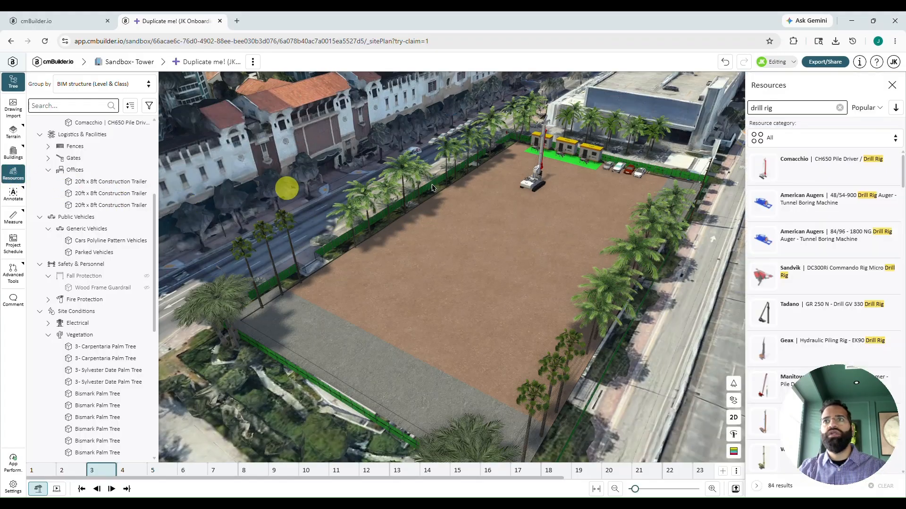
{"action": "left_click", "coordinate": [829, 112]}
{"action": "left_click", "coordinate": [790, 140]}
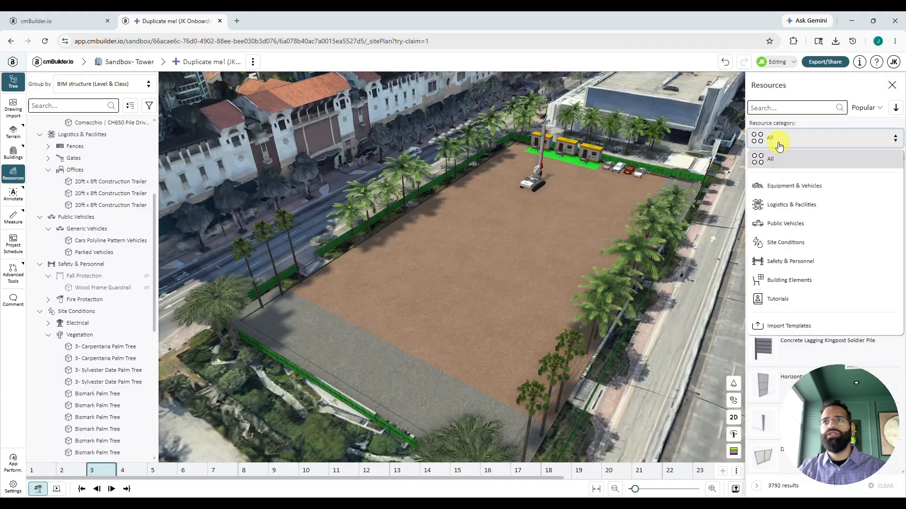
{"action": "left_click", "coordinate": [783, 185]}
{"action": "left_click", "coordinate": [780, 202]}
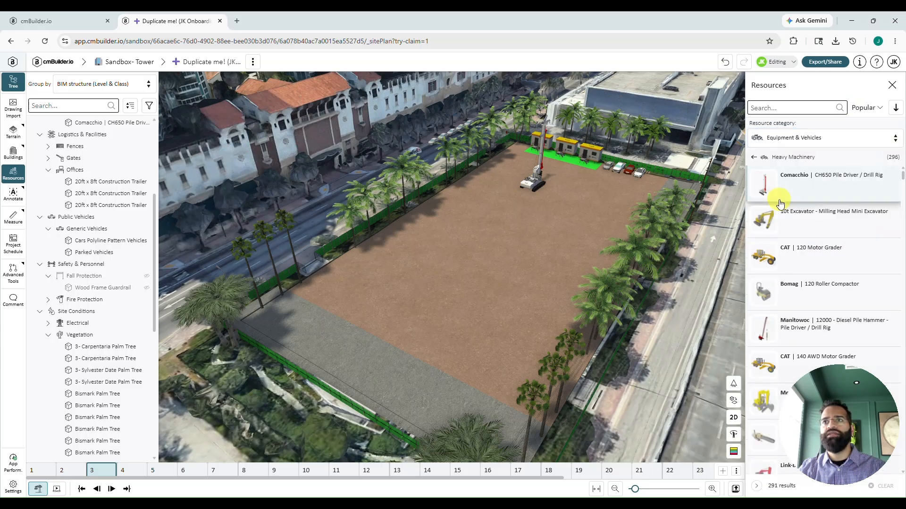
{"action": "scroll", "coordinate": [780, 204], "scroll_direction": "down", "scroll_amount": 9}
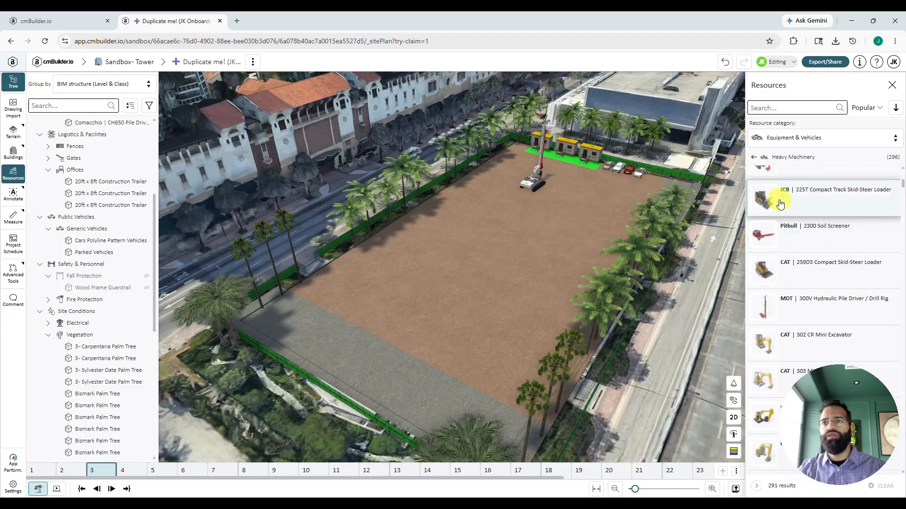
{"action": "scroll", "coordinate": [779, 203], "scroll_direction": "down", "scroll_amount": 5}
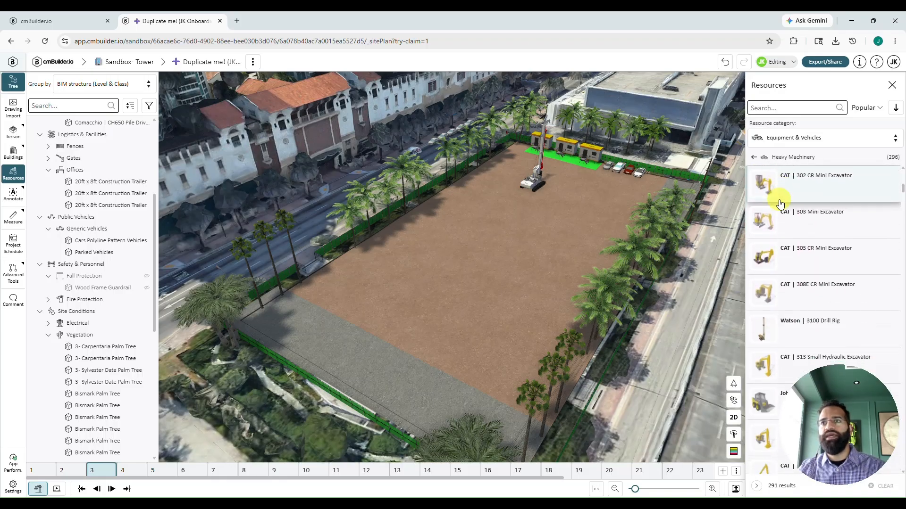
{"action": "scroll", "coordinate": [780, 203], "scroll_direction": "down", "scroll_amount": 3}
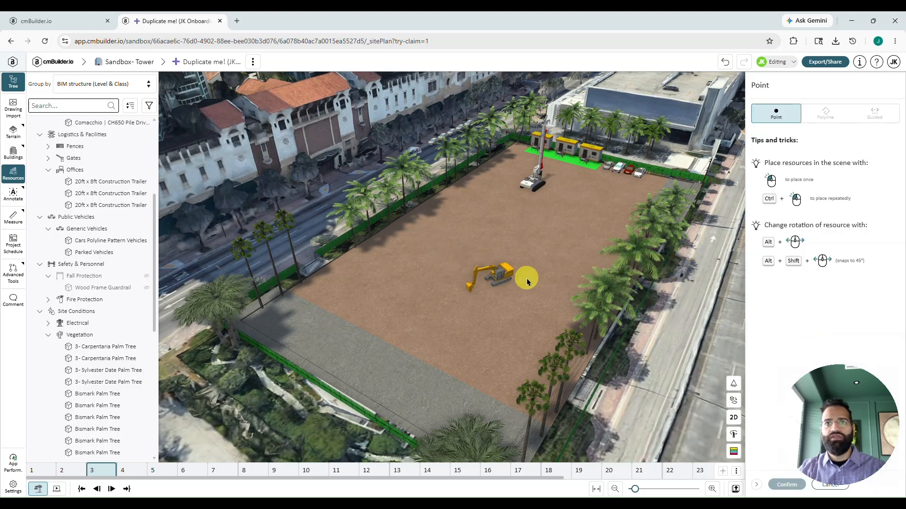
{"action": "left_click", "coordinate": [518, 322]}
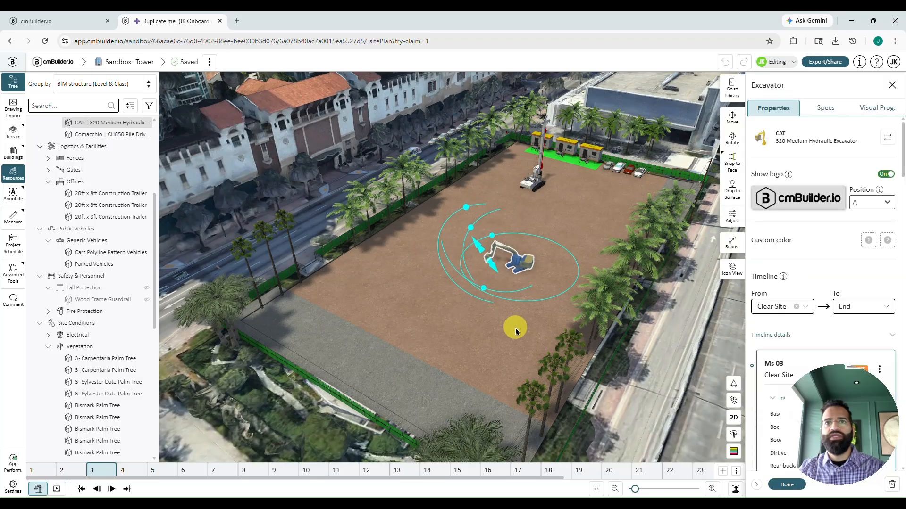
{"action": "left_click", "coordinate": [781, 486]}
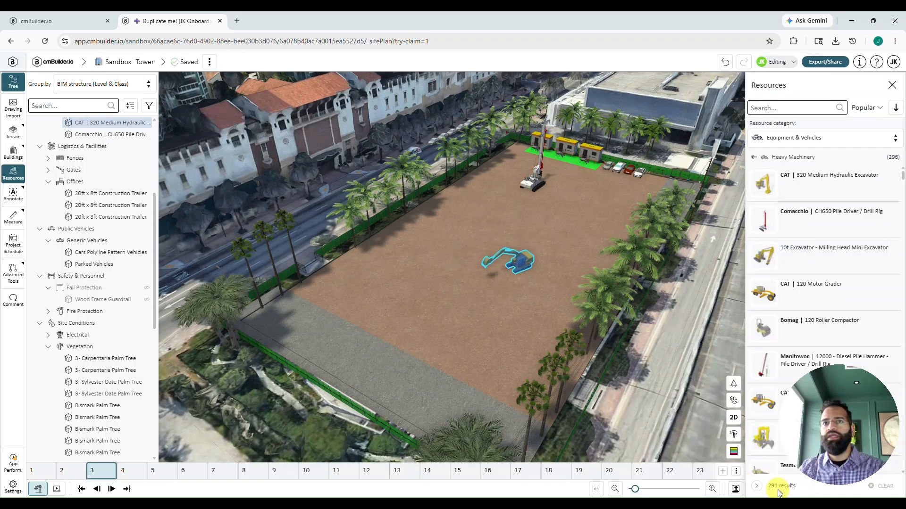
Widen the resource category to All and search the resources for "dump truck".
{"action": "left_click", "coordinate": [793, 138]}
{"action": "left_click", "coordinate": [788, 155]}
{"action": "left_click", "coordinate": [798, 106]}
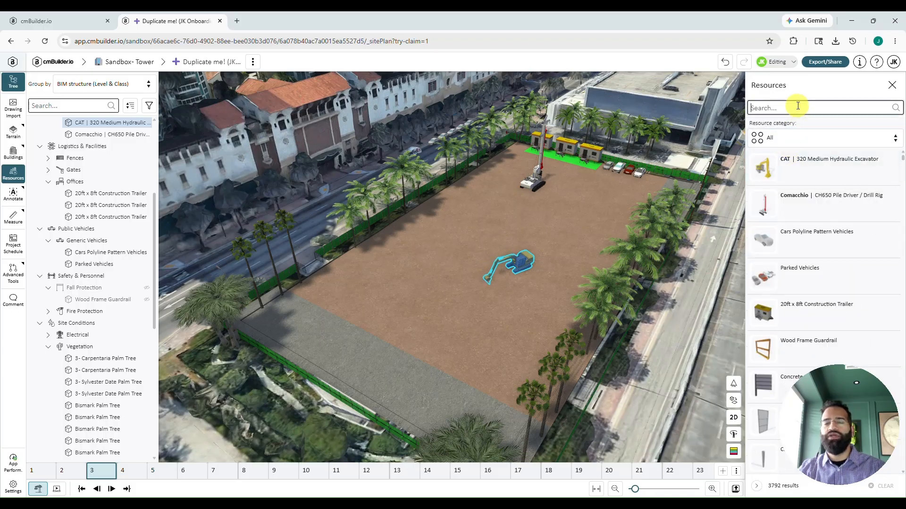
{"action": "type", "text": "dump t"}
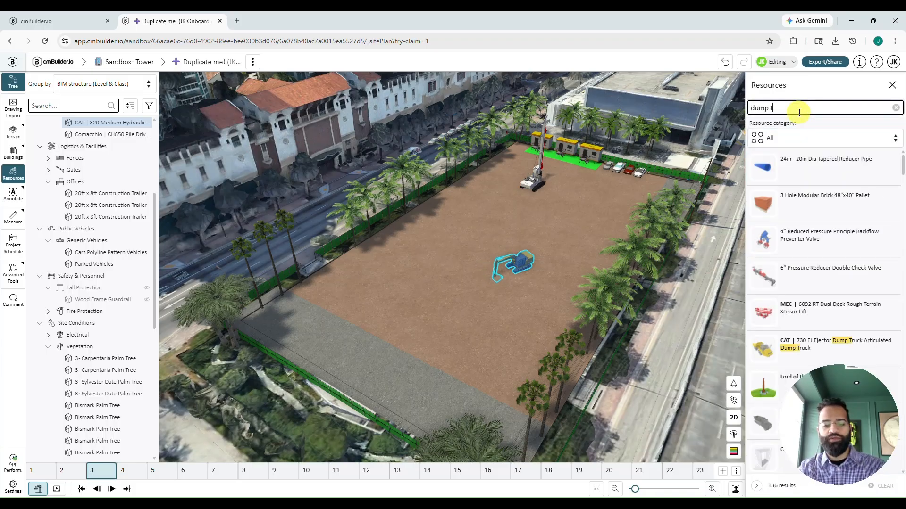
{"action": "type", "text": "ruck"}
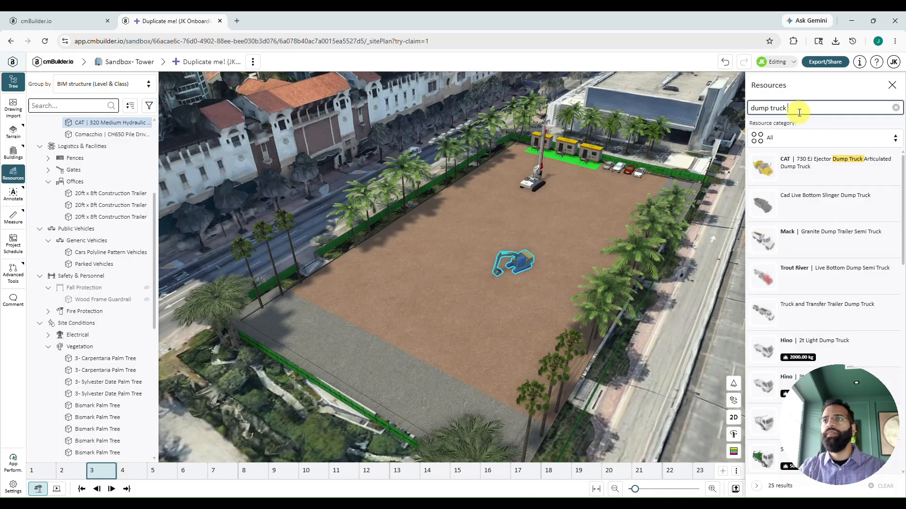
{"action": "scroll", "coordinate": [831, 175], "scroll_direction": "down", "scroll_amount": 5}
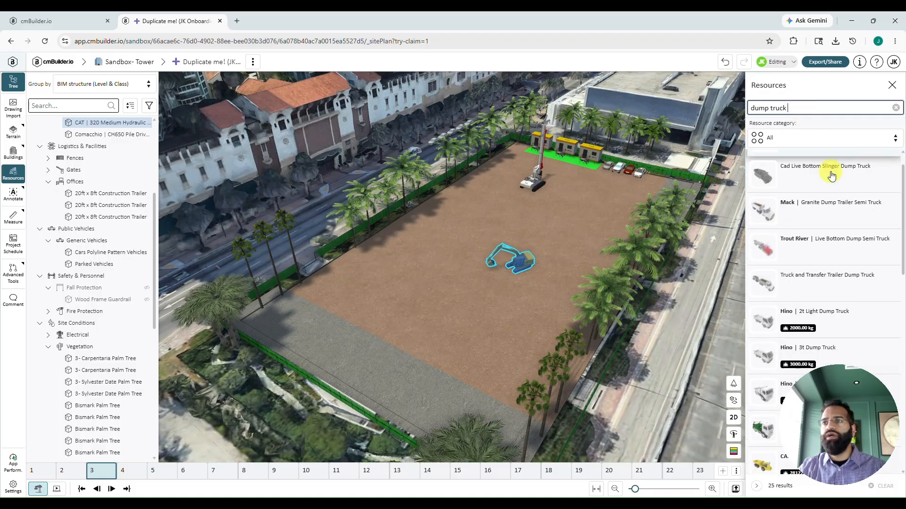
{"action": "scroll", "coordinate": [824, 208], "scroll_direction": "down", "scroll_amount": 2}
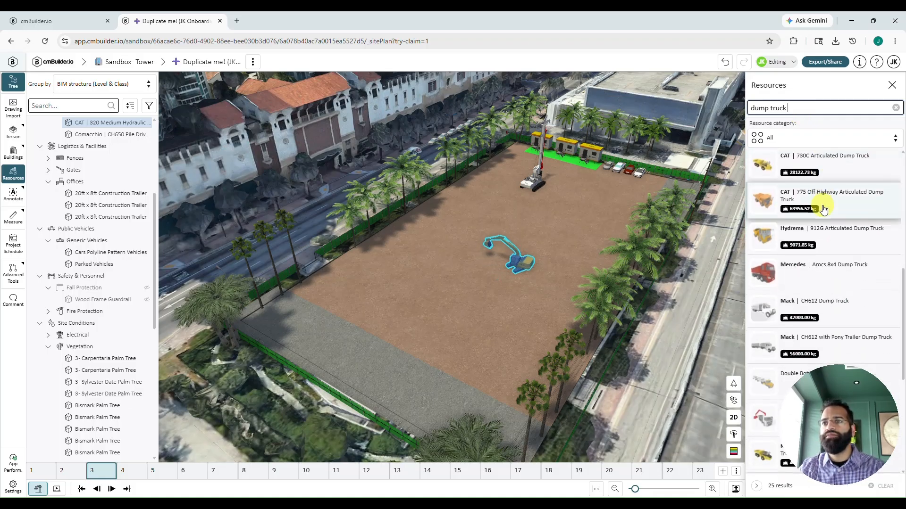
Place a Mack CH612 with Pony Trailer Dump Truck beside the excavator on the cleared site at milestone 3, and finish editing it.
{"action": "left_click", "coordinate": [823, 342]}
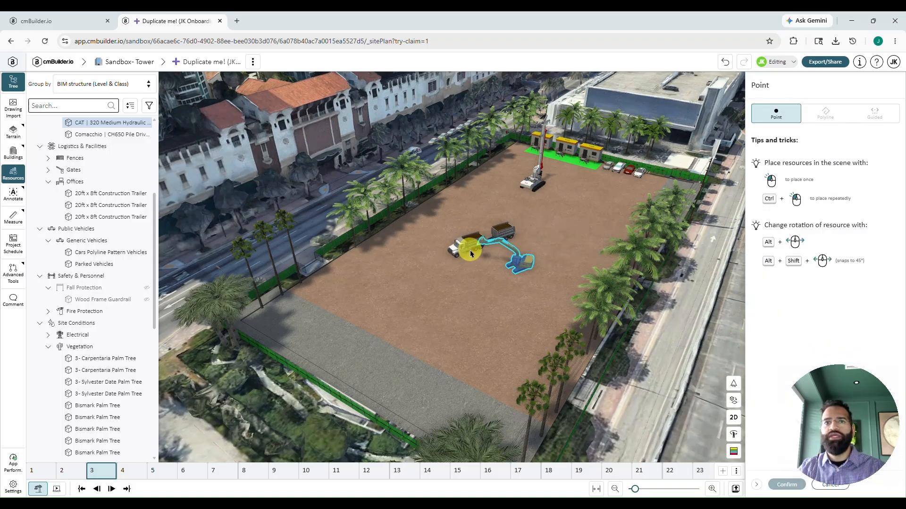
{"action": "left_click", "coordinate": [469, 249]}
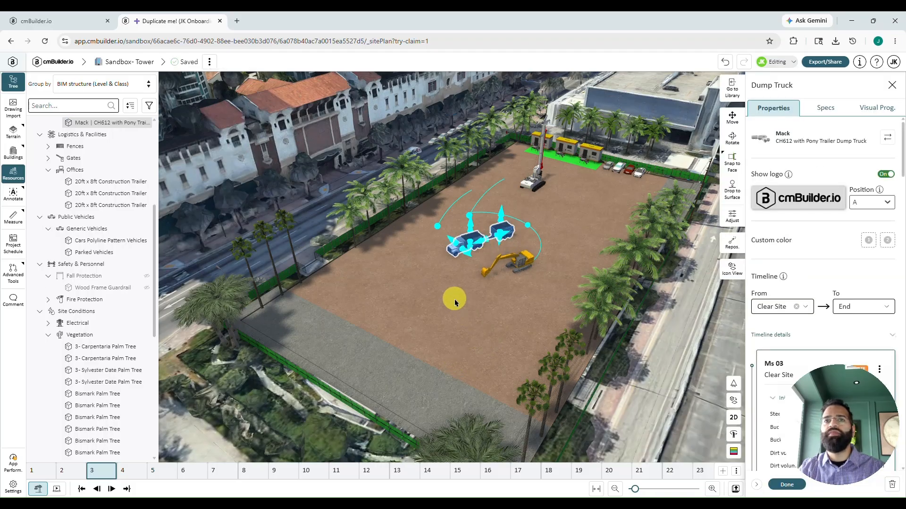
{"action": "left_click", "coordinate": [786, 485]}
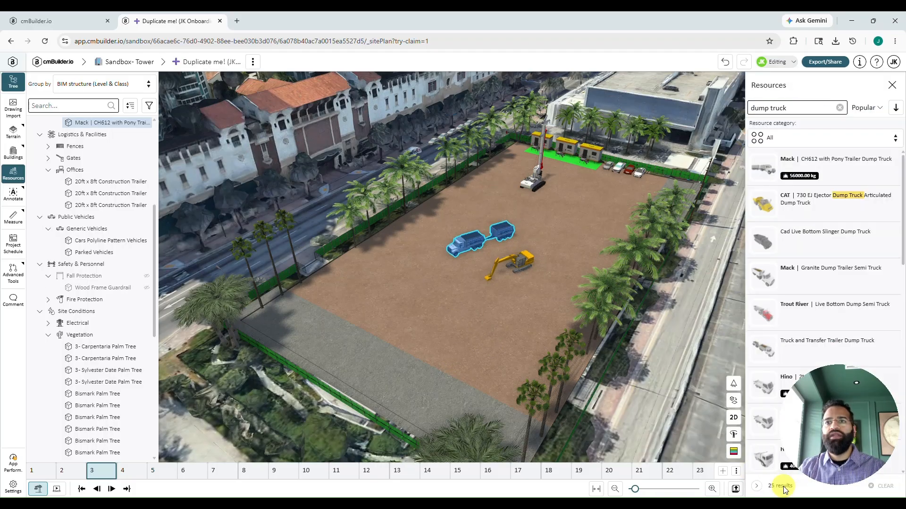
At milestone 4, Retention Piling, move the dump truck and excavator together away from the drill rig and turn them roughly halfway around.
{"action": "left_click", "coordinate": [132, 475]}
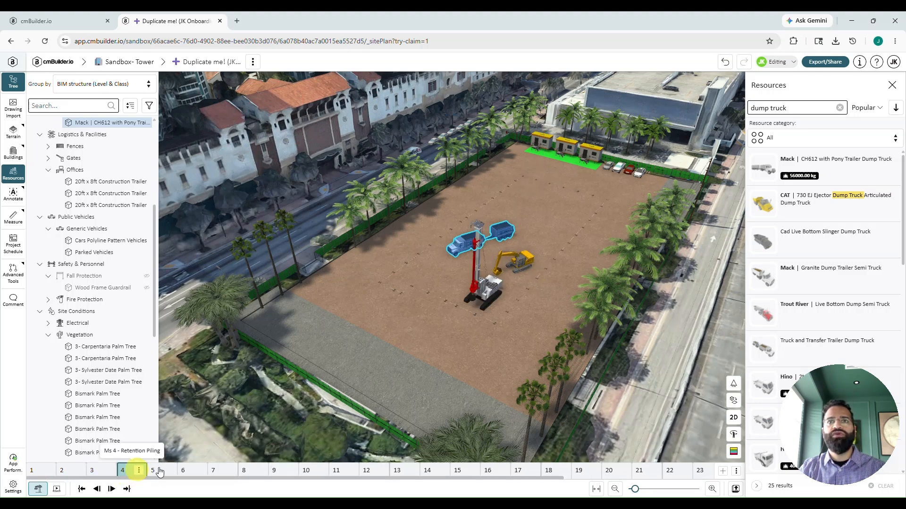
{"action": "left_click", "coordinate": [523, 258], "text": "shift"}
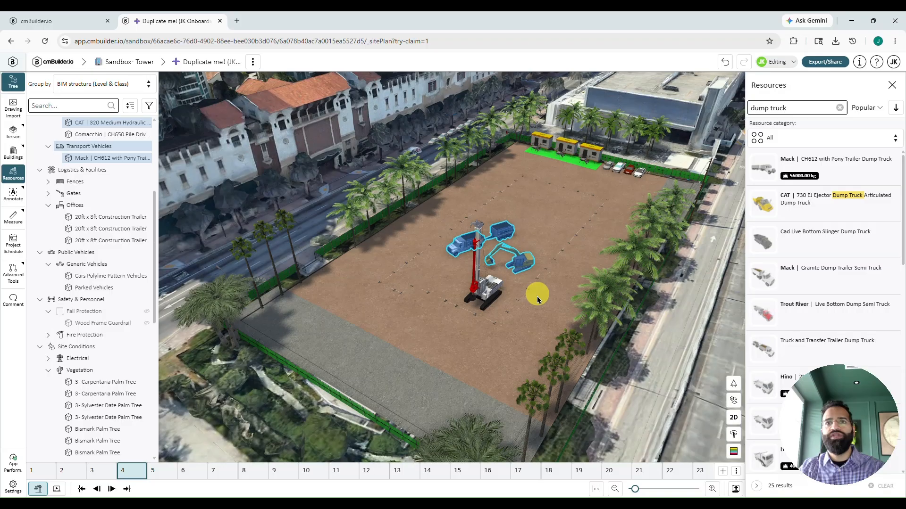
{"action": "left_click_drag", "start_coordinate": [557, 295], "coordinate": [485, 342]}
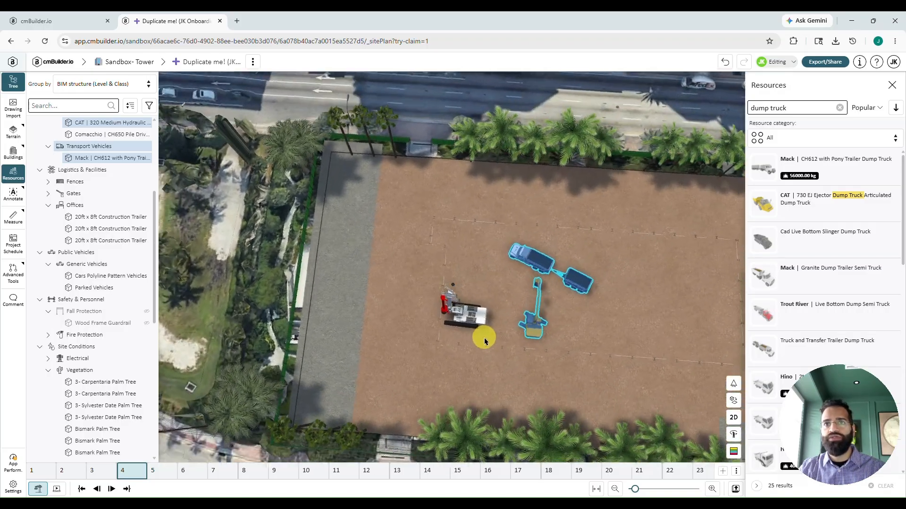
{"action": "left_click", "coordinate": [582, 321]}
{"action": "right_click_drag", "start_coordinate": [596, 320], "coordinate": [477, 317]}
{"action": "left_click_drag", "start_coordinate": [434, 305], "coordinate": [536, 298]}
{"action": "key", "text": "r"}
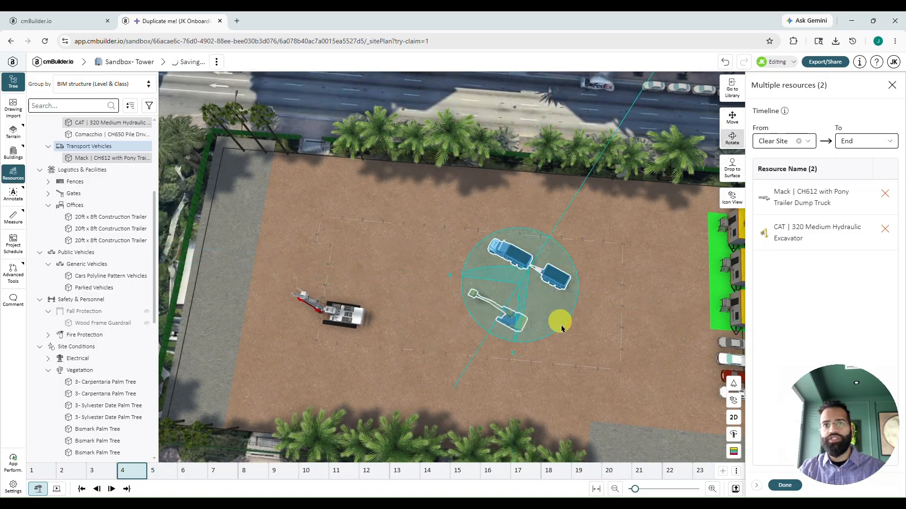
{"action": "left_click_drag", "start_coordinate": [477, 291], "coordinate": [574, 307]}
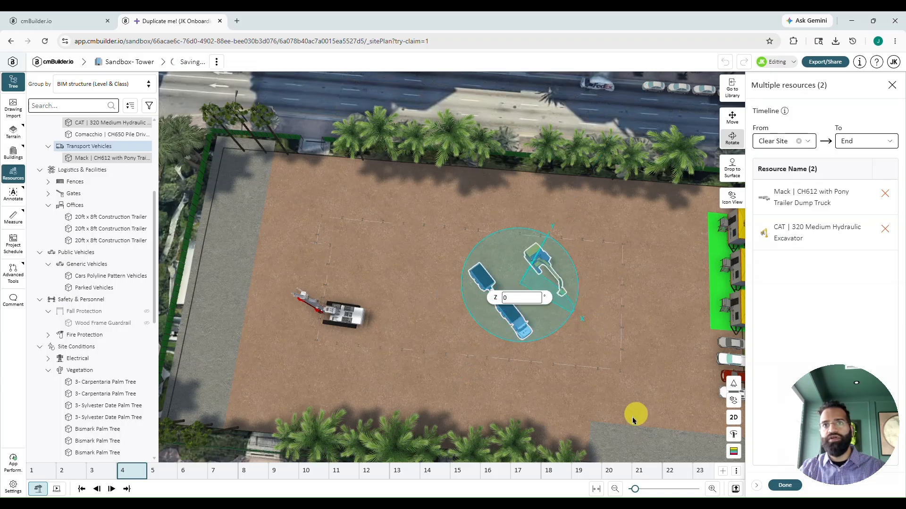
At milestone 5, rotate the dump truck and excavator together so the truck faces the ramp end, and shift them slightly that way.
{"action": "left_click_drag", "start_coordinate": [633, 417], "coordinate": [675, 375]}
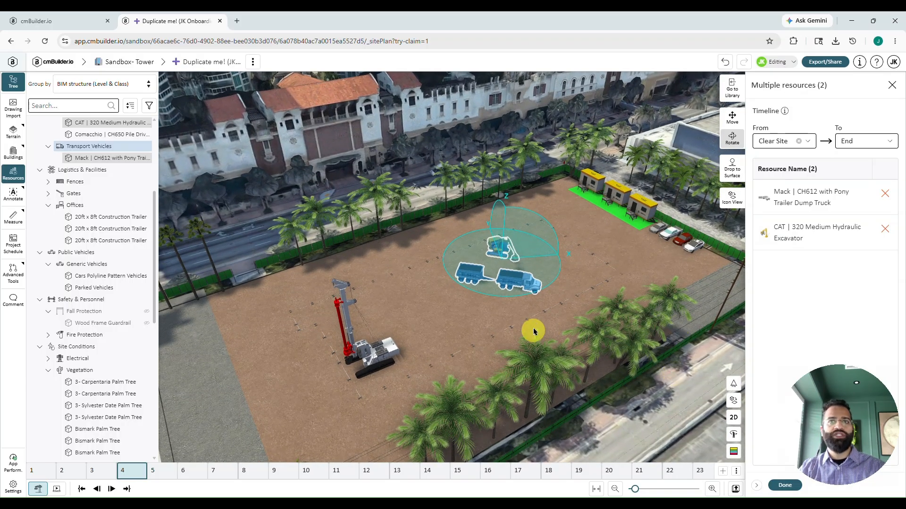
{"action": "left_click", "coordinate": [153, 472]}
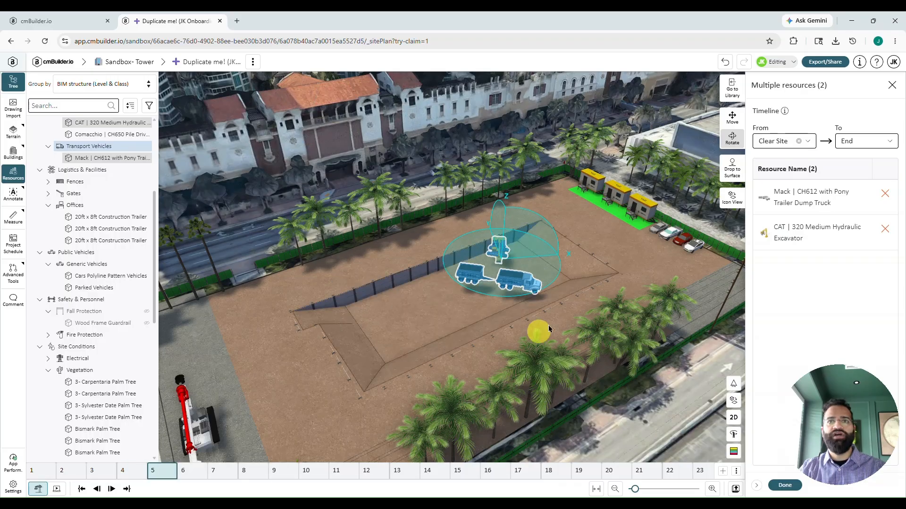
{"action": "left_click_drag", "start_coordinate": [549, 272], "coordinate": [419, 292]}
{"action": "key", "text": "m"}
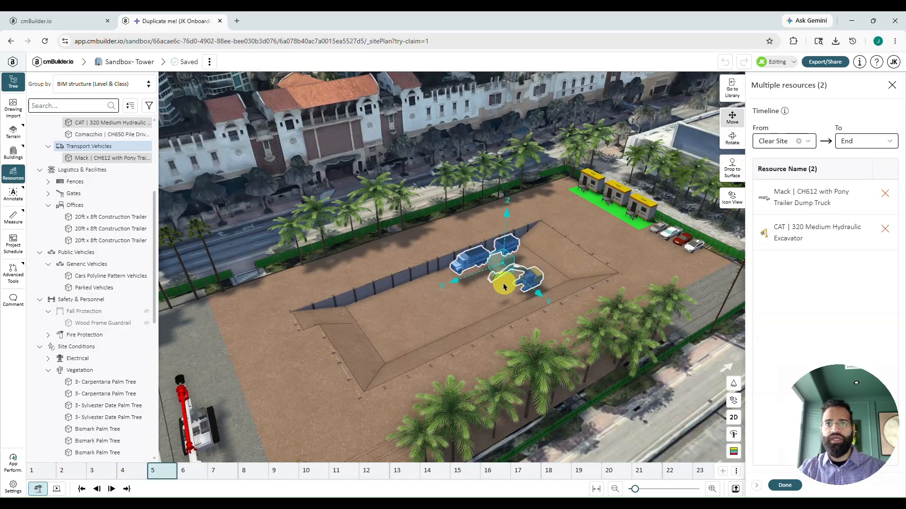
{"action": "left_click_drag", "start_coordinate": [499, 276], "coordinate": [477, 275]}
Lower the dump truck and excavator into the milestone 5 excavation by moving them -3 m along Z.
{"action": "scroll", "coordinate": [428, 354], "scroll_direction": "up", "scroll_amount": 3}
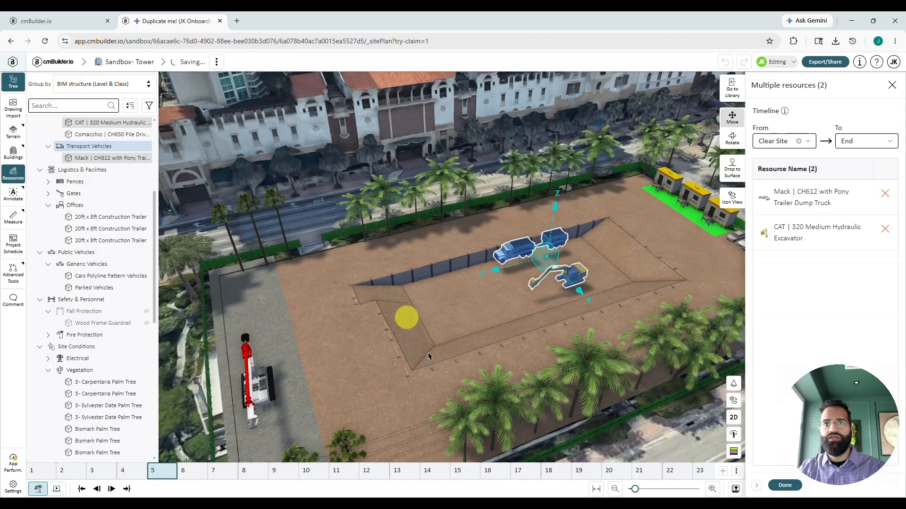
{"action": "left_click_drag", "start_coordinate": [455, 365], "coordinate": [528, 336]}
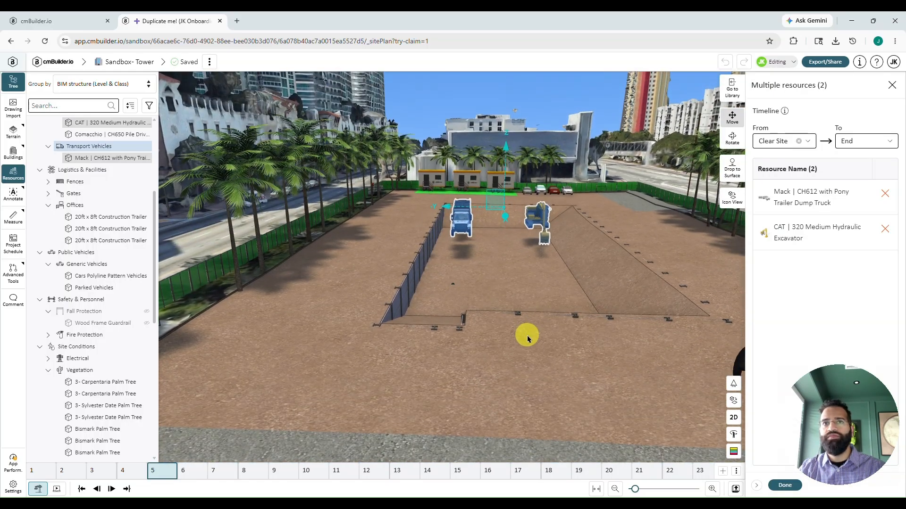
{"action": "mouse_move", "coordinate": [568, 288]}
{"action": "left_mouse_down"}
{"action": "mouse_move", "coordinate": [508, 393]}
{"action": "mouse_move", "coordinate": [523, 377]}
{"action": "left_mouse_up"}
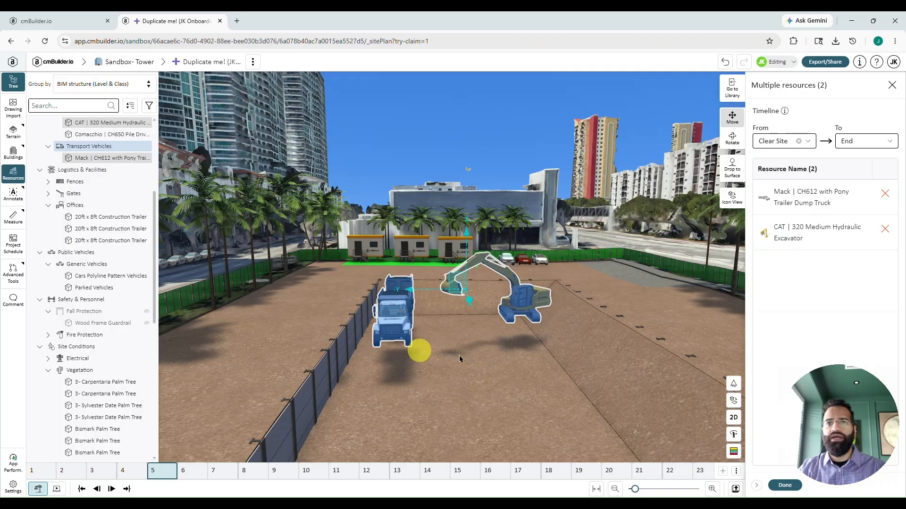
{"action": "mouse_move", "coordinate": [486, 360]}
{"action": "left_mouse_down"}
{"action": "mouse_move", "coordinate": [477, 358]}
{"action": "mouse_move", "coordinate": [497, 367]}
{"action": "mouse_move", "coordinate": [489, 347]}
{"action": "mouse_move", "coordinate": [468, 343]}
{"action": "left_mouse_up"}
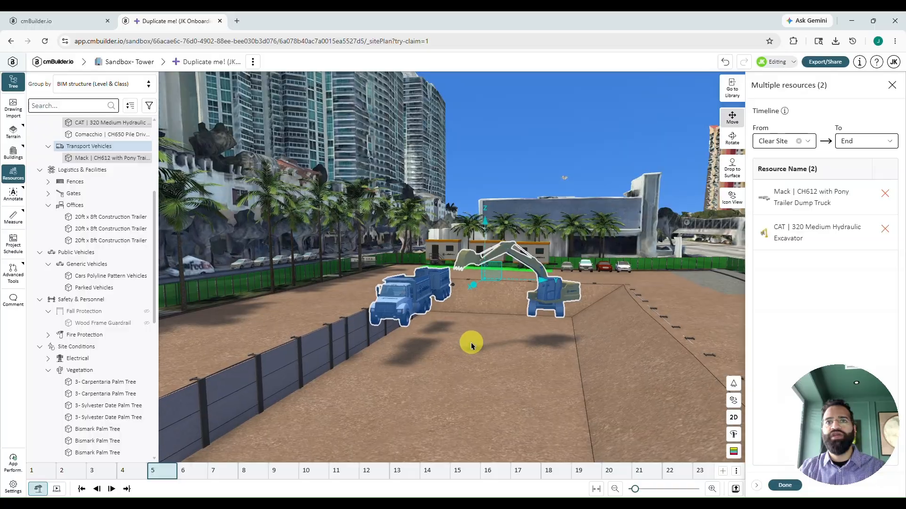
{"action": "left_click", "coordinate": [485, 225]}
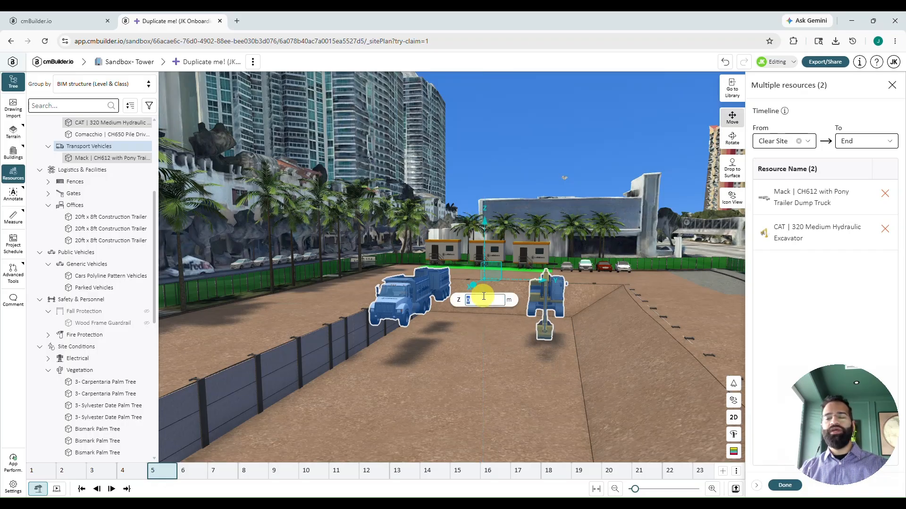
{"action": "type", "text": "-3"}
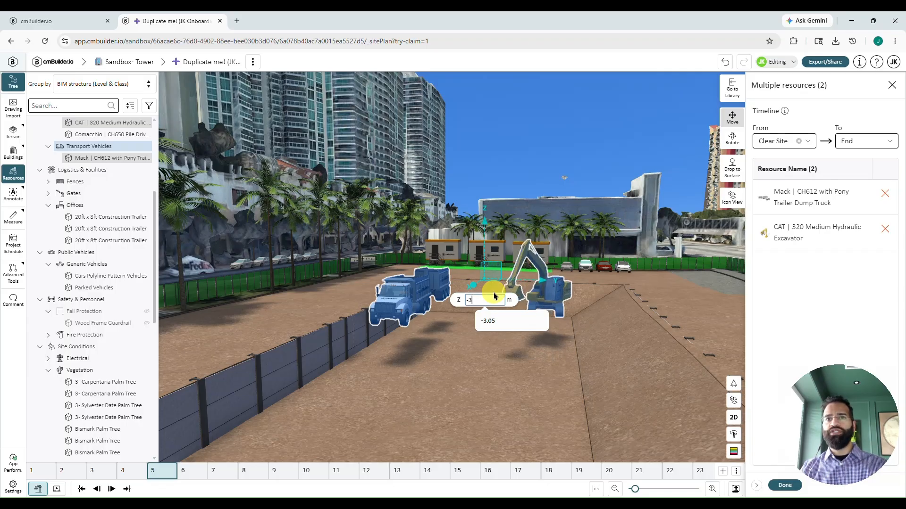
{"action": "key", "text": "Return"}
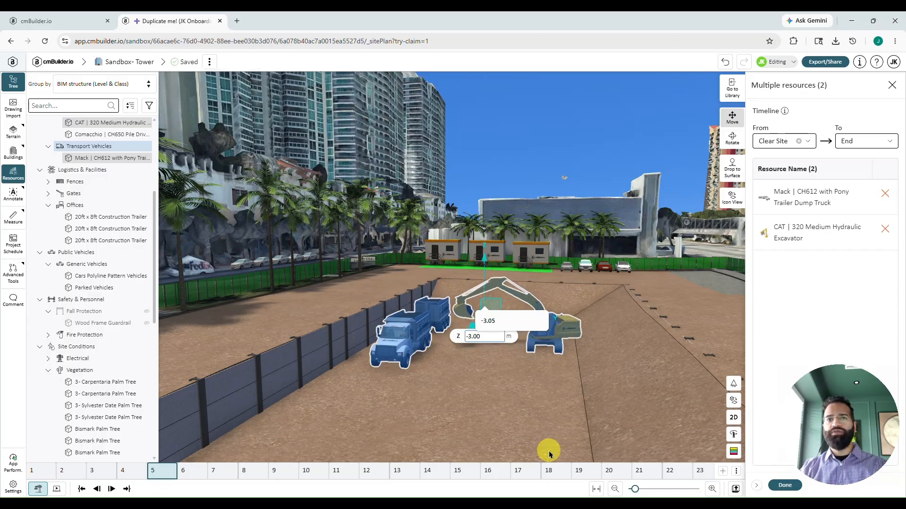
{"action": "left_click", "coordinate": [602, 397]}
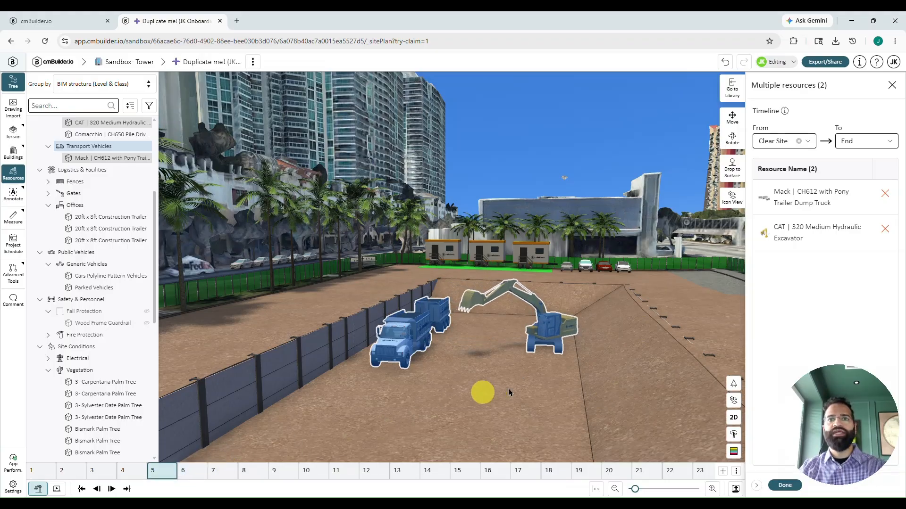
At milestone 6, move the dump truck and excavator toward the pit's ramp end and drop both to the surface.
{"action": "key", "text": "Right"}
{"action": "left_click_drag", "start_coordinate": [574, 376], "coordinate": [504, 432]}
{"action": "scroll", "coordinate": [534, 364], "scroll_direction": "down", "scroll_amount": 3}
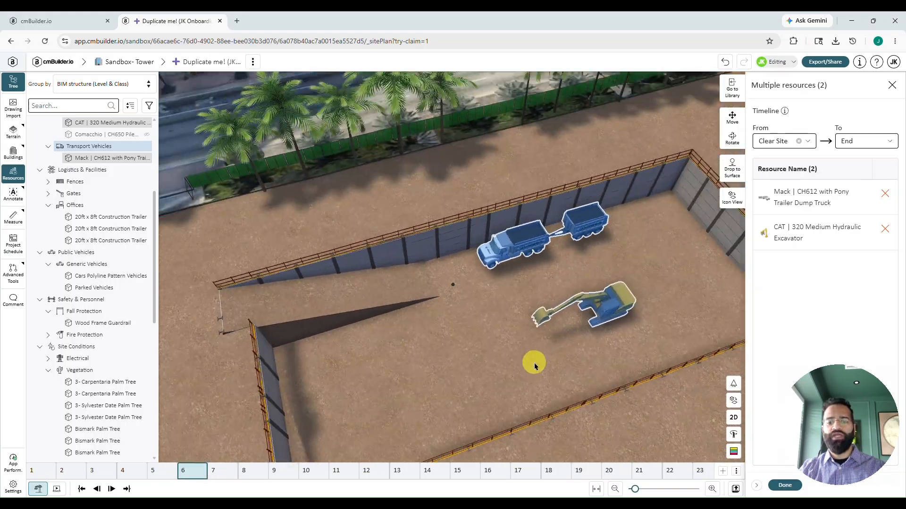
{"action": "left_click_drag", "start_coordinate": [560, 279], "coordinate": [412, 370]}
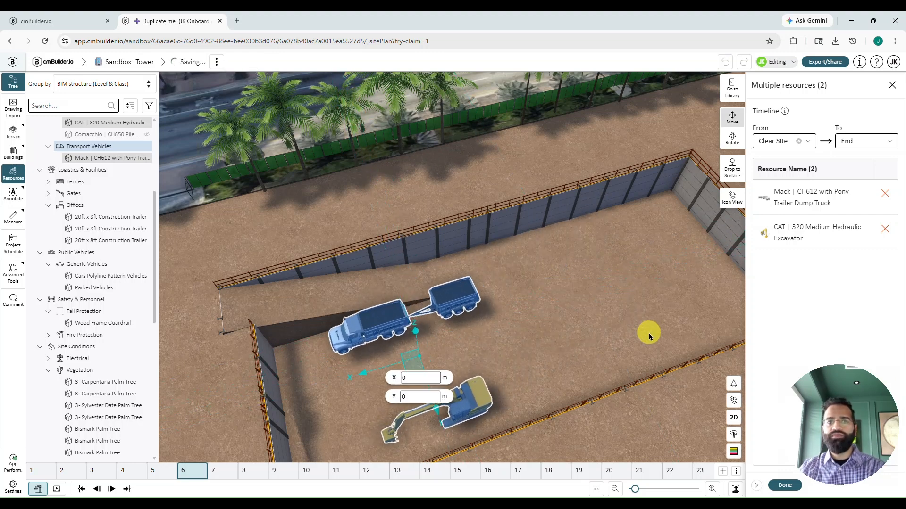
{"action": "left_click_drag", "start_coordinate": [652, 336], "coordinate": [511, 277]}
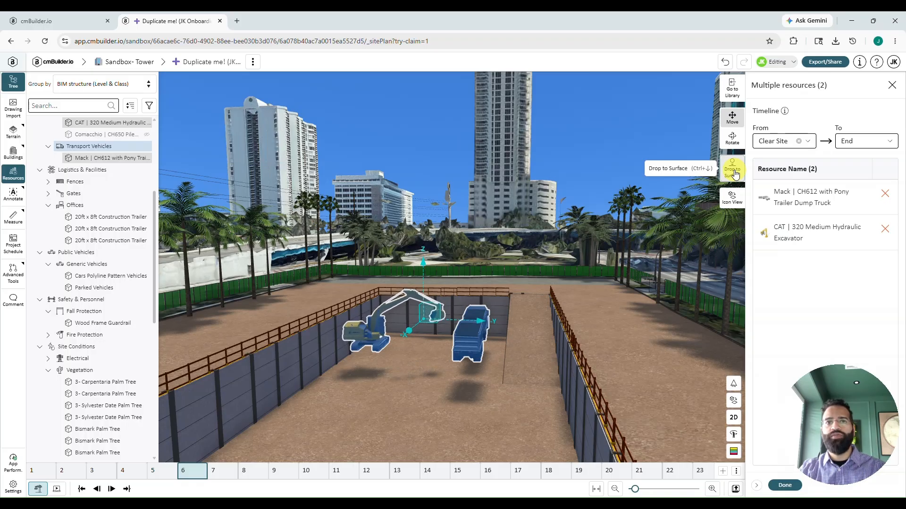
{"action": "left_click", "coordinate": [734, 174]}
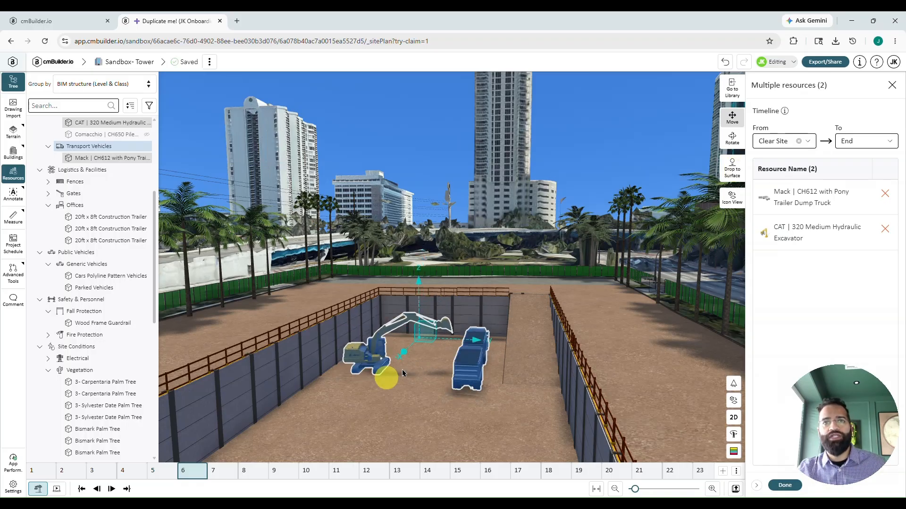
At milestone 7, Detailed Excavation, move the dump truck and excavator together so the truck stands beside the small inner excavation.
{"action": "scroll", "coordinate": [386, 371], "scroll_direction": "down", "scroll_amount": 3}
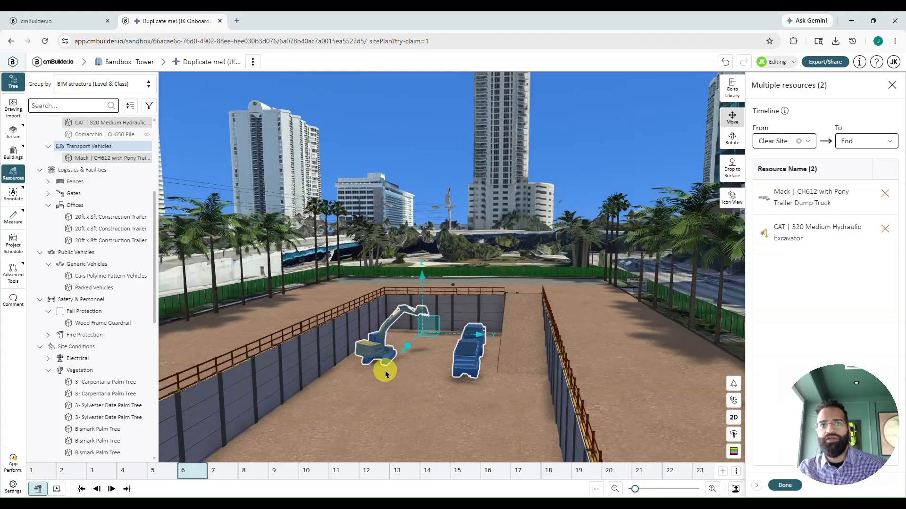
{"action": "left_click_drag", "start_coordinate": [419, 387], "coordinate": [541, 436]}
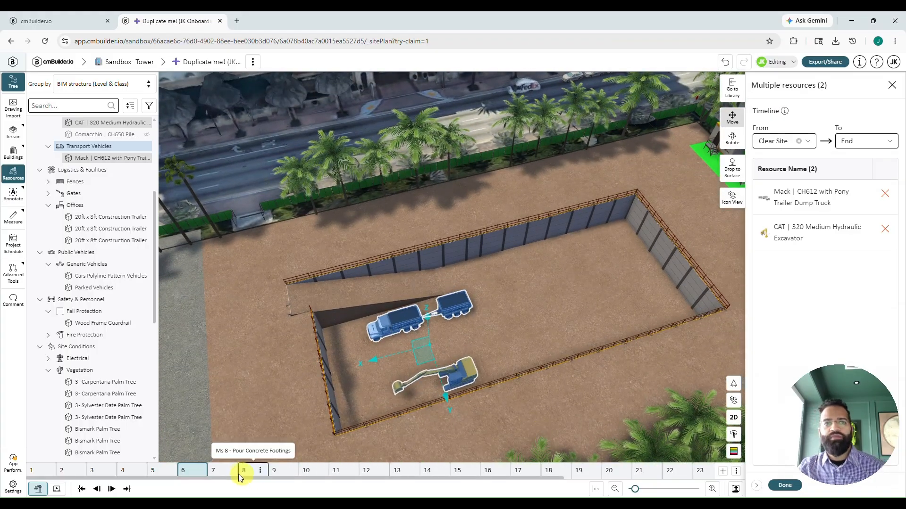
{"action": "left_click", "coordinate": [219, 471]}
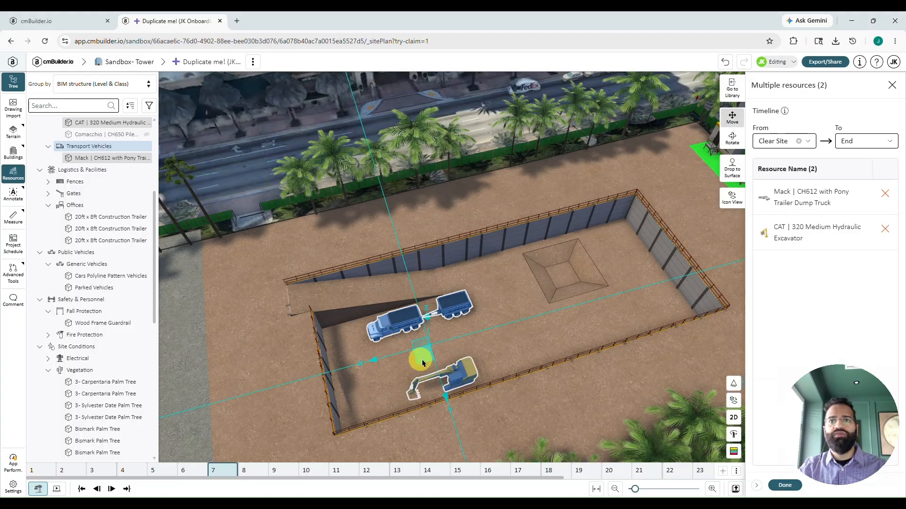
{"action": "left_click_drag", "start_coordinate": [420, 361], "coordinate": [603, 352]}
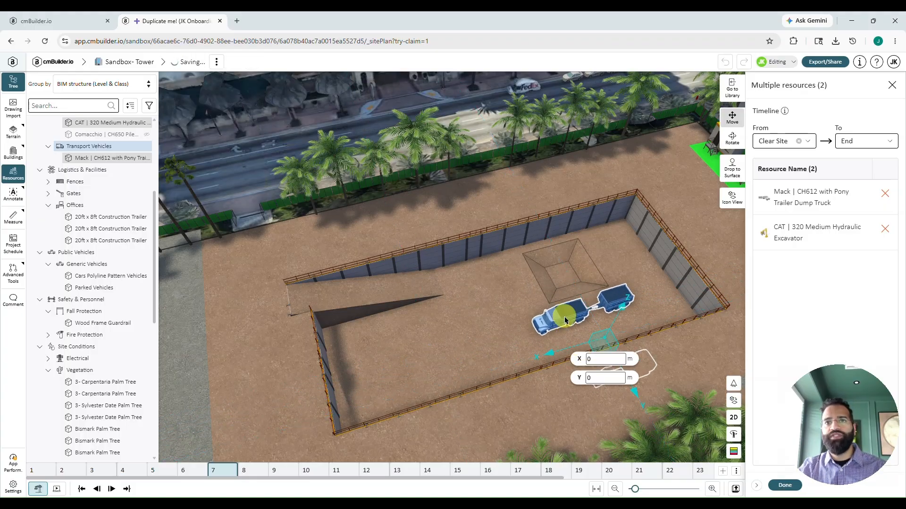
Move only the excavator along Y to the small inner excavation behind the dump truck at milestone 7, and finish the repositioning.
{"action": "left_click", "coordinate": [632, 386]}
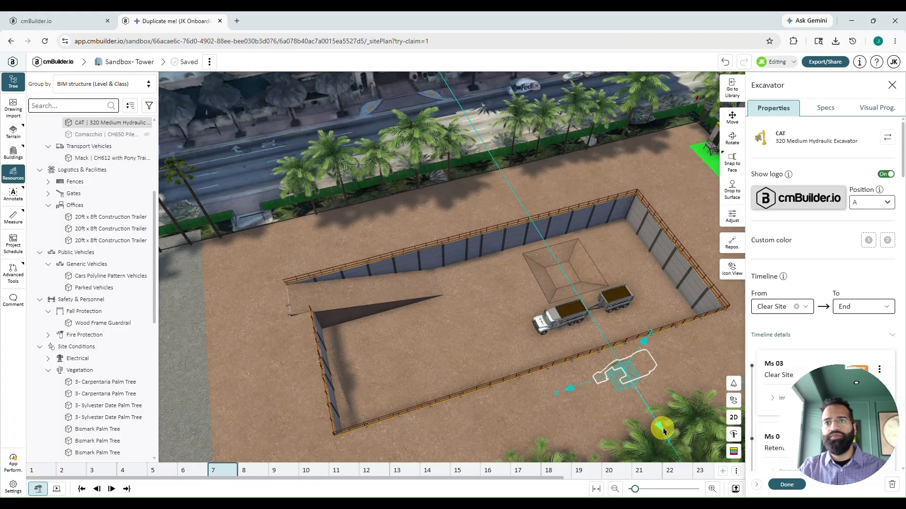
{"action": "left_click_drag", "start_coordinate": [661, 427], "coordinate": [591, 319]}
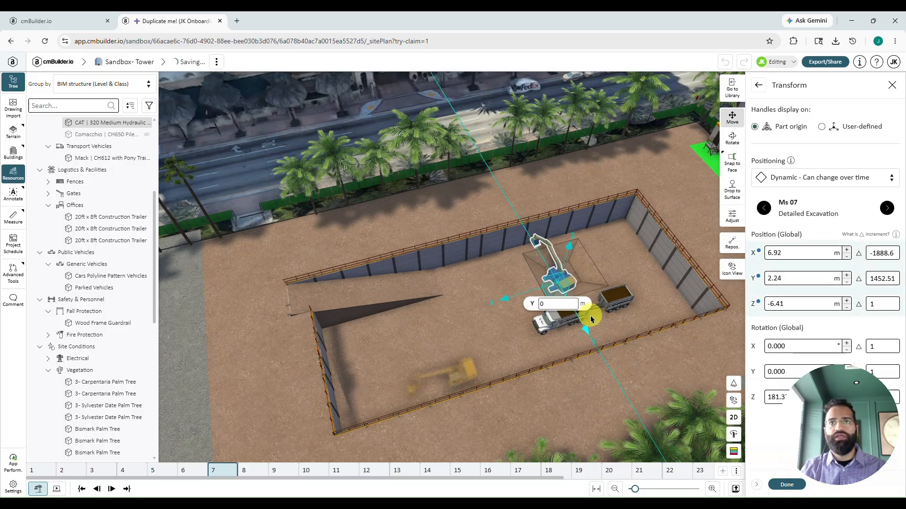
{"action": "left_click", "coordinate": [787, 485]}
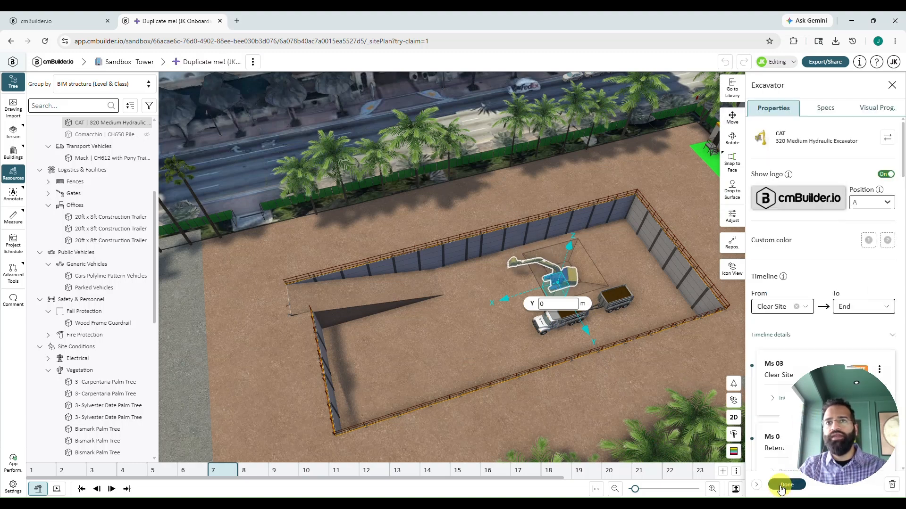
Finish the excavator's repositioning, and set both the excavator and the dump truck to end at milestone 7.
{"action": "left_click", "coordinate": [786, 484]}
{"action": "left_click", "coordinate": [630, 333]}
{"action": "right_click_drag", "start_coordinate": [631, 334], "coordinate": [516, 366]}
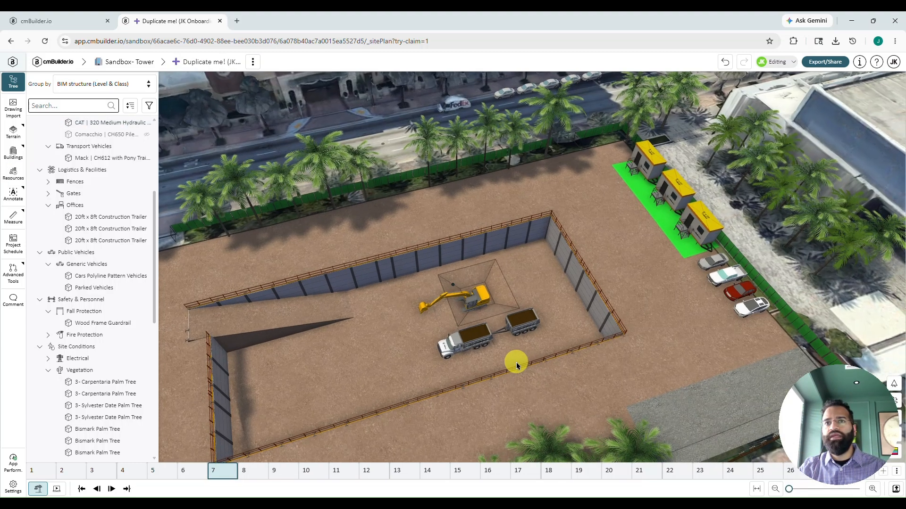
{"action": "left_click_drag", "start_coordinate": [601, 344], "coordinate": [455, 347]}
{"action": "left_click", "coordinate": [445, 332]}
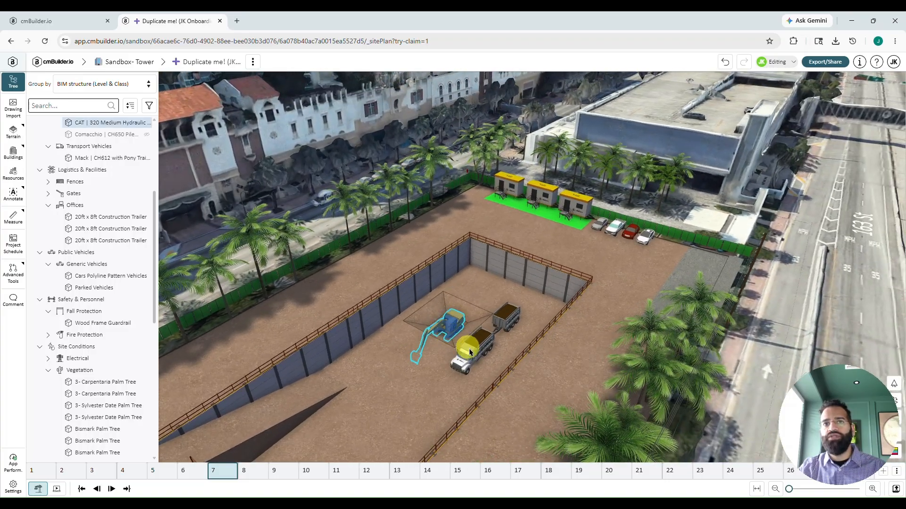
{"action": "left_click", "coordinate": [479, 348], "text": "shift"}
{"action": "right_click", "coordinate": [479, 348]}
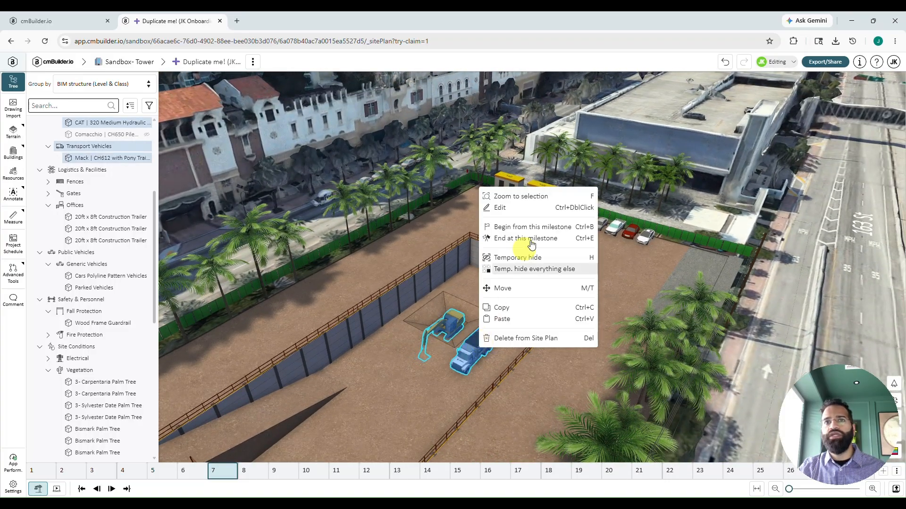
{"action": "left_click", "coordinate": [541, 240]}
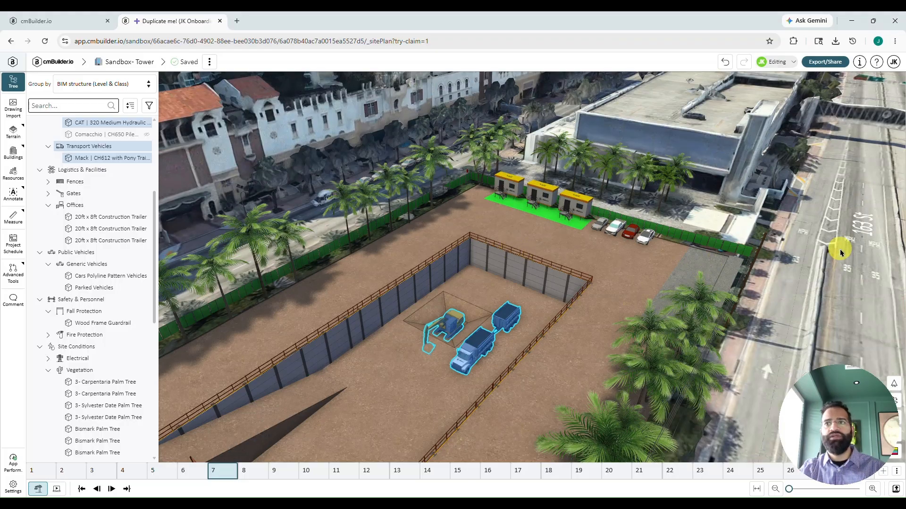
At milestone 8, search the resource library for "concrete pump".
{"action": "left_click", "coordinate": [245, 471]}
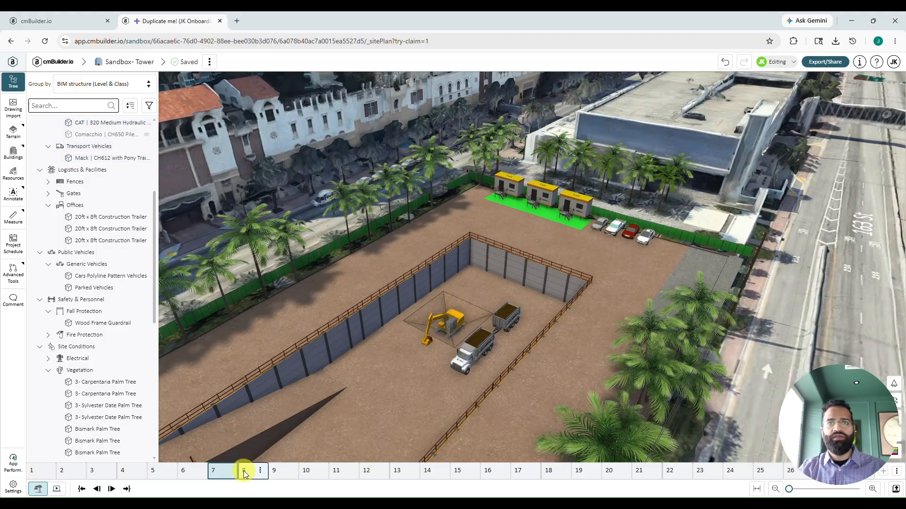
{"action": "left_click", "coordinate": [244, 474]}
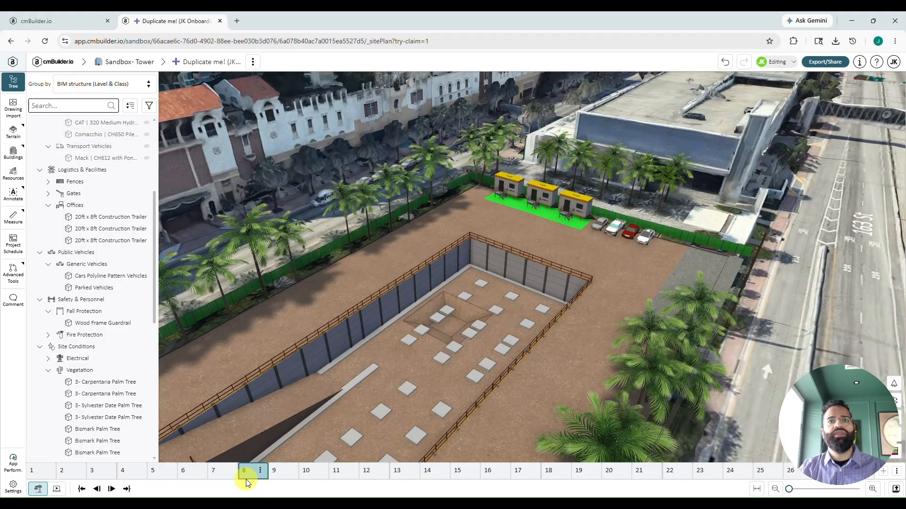
{"action": "left_click_drag", "start_coordinate": [348, 311], "coordinate": [430, 343]}
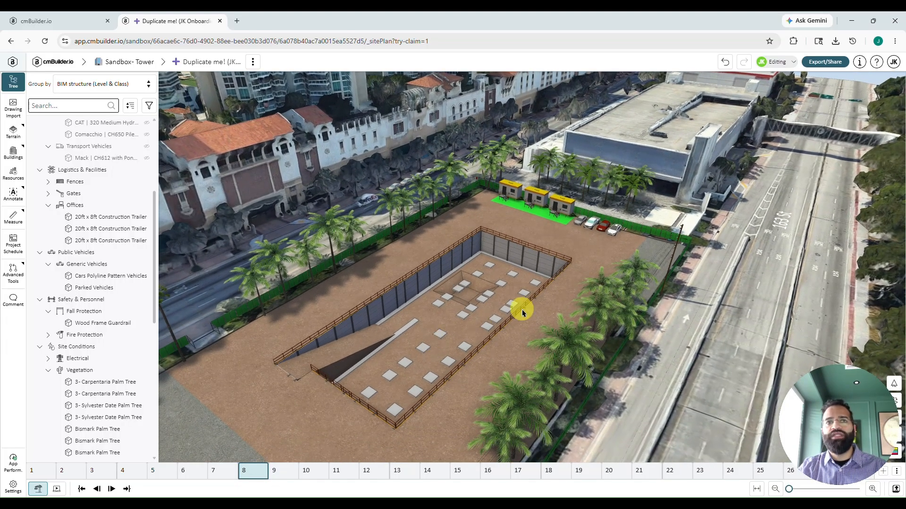
{"action": "left_click", "coordinate": [13, 178]}
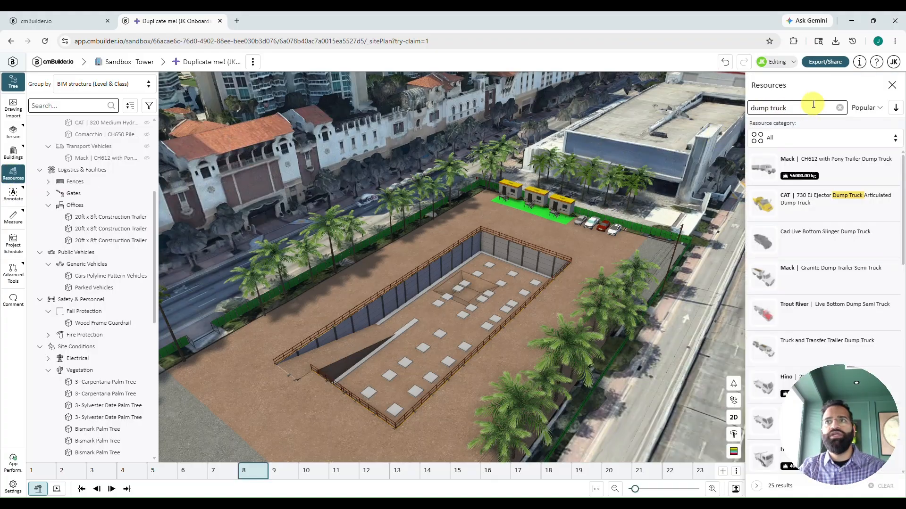
{"action": "left_click", "coordinate": [841, 108]}
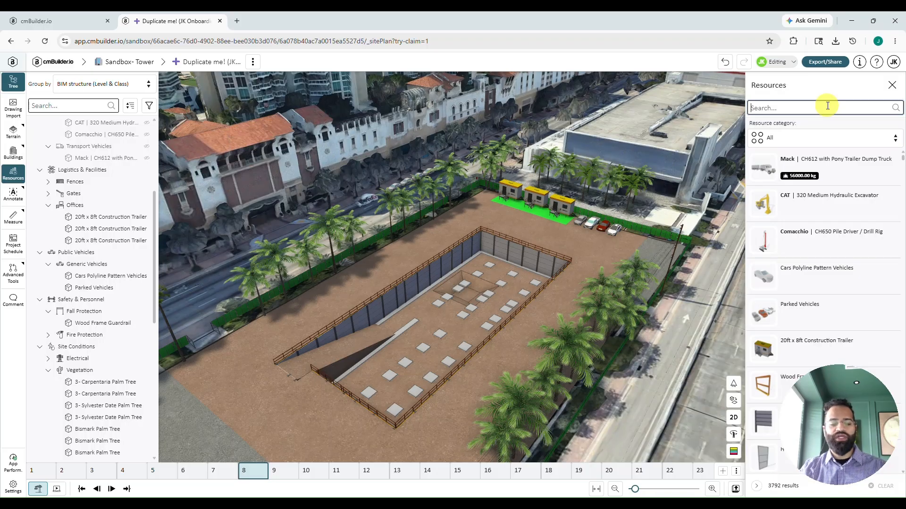
{"action": "type", "text": "co"}
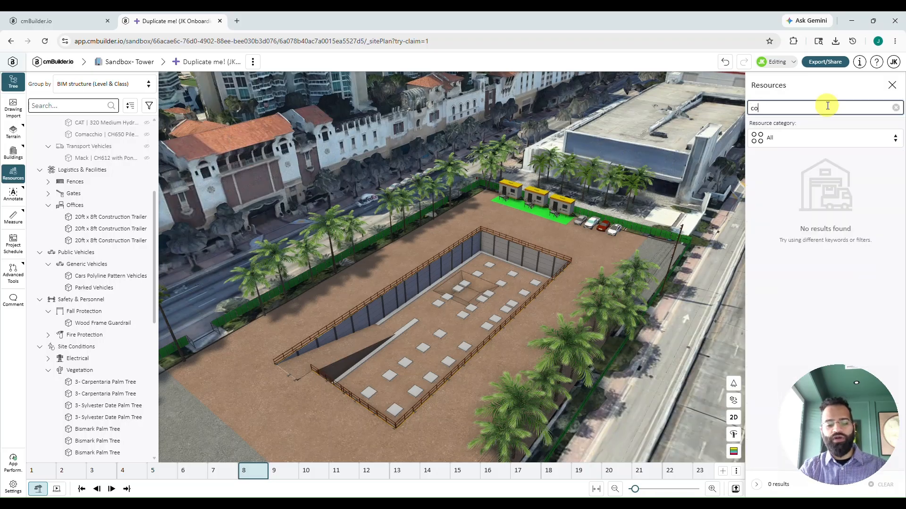
{"action": "type", "text": "ncrete"}
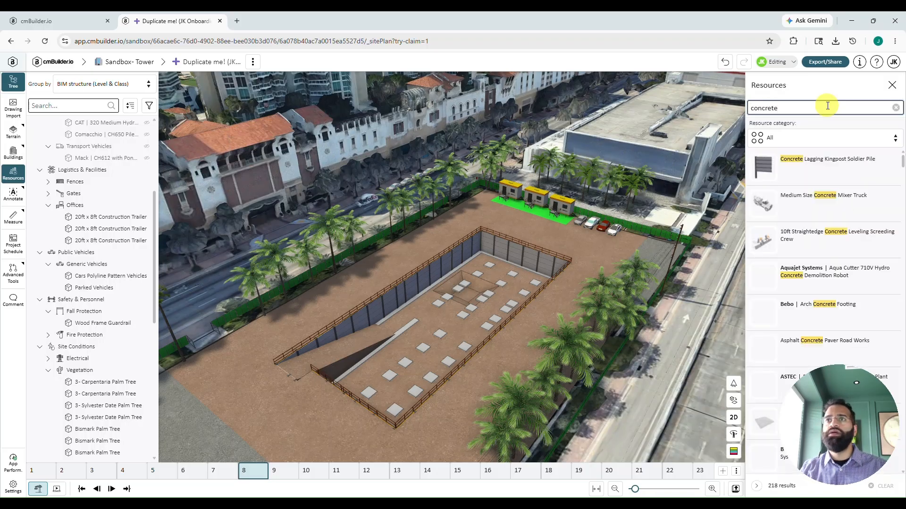
{"action": "type", "text": " pump"}
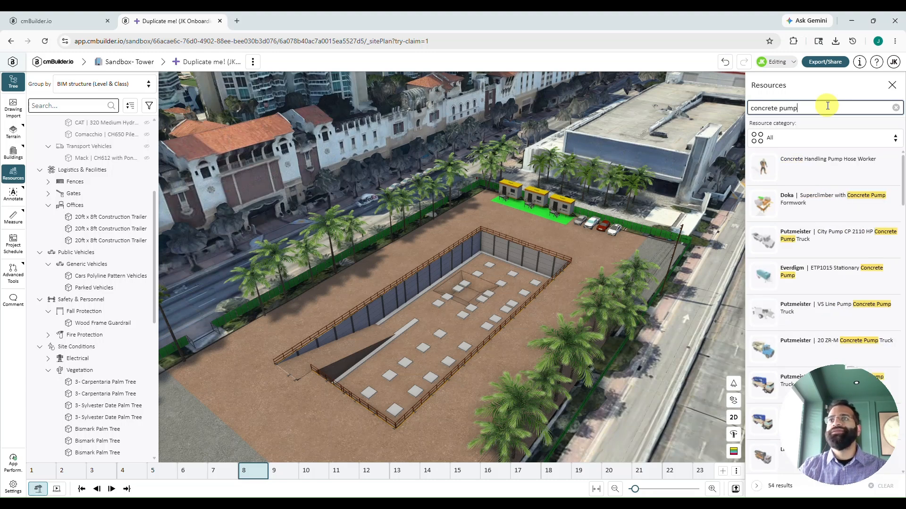
Place an Alliance JXRZ 61 Concrete Pump Truck beside the pit's roadside long edge, rotated so its boom reaches across the excavation.
{"action": "scroll", "coordinate": [853, 272], "scroll_direction": "down", "scroll_amount": 6}
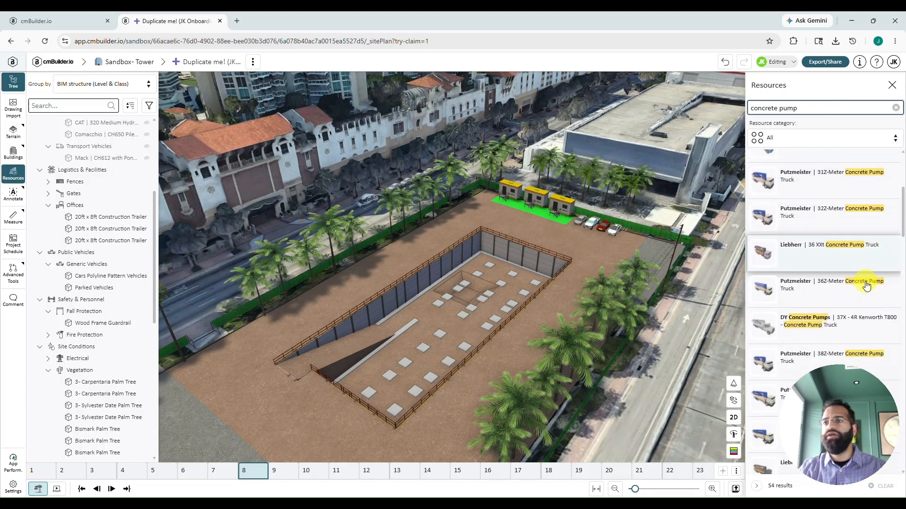
{"action": "scroll", "coordinate": [853, 271], "scroll_direction": "down", "scroll_amount": 8}
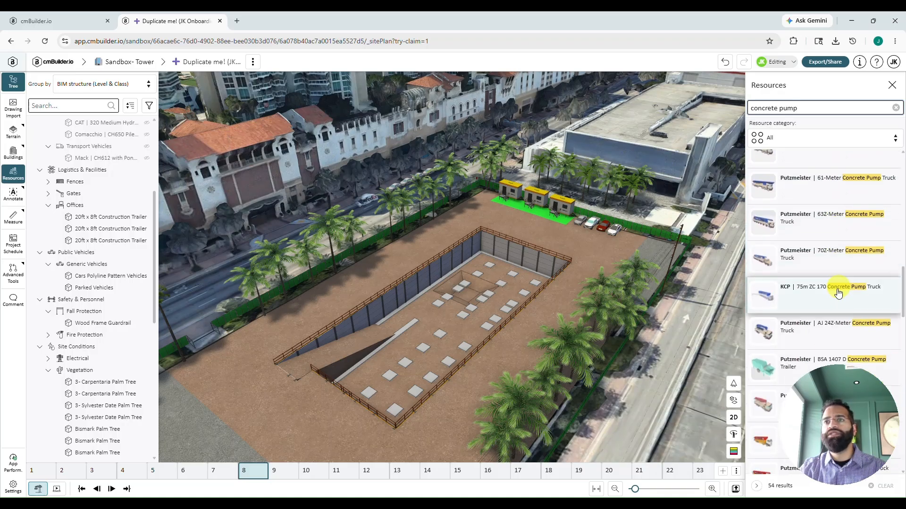
{"action": "scroll", "coordinate": [835, 298], "scroll_direction": "down", "scroll_amount": 4}
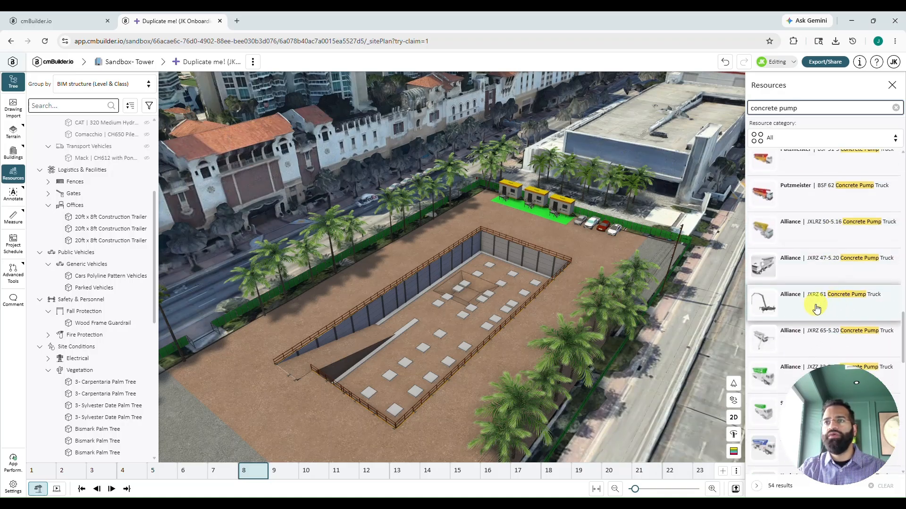
{"action": "left_click", "coordinate": [801, 309]}
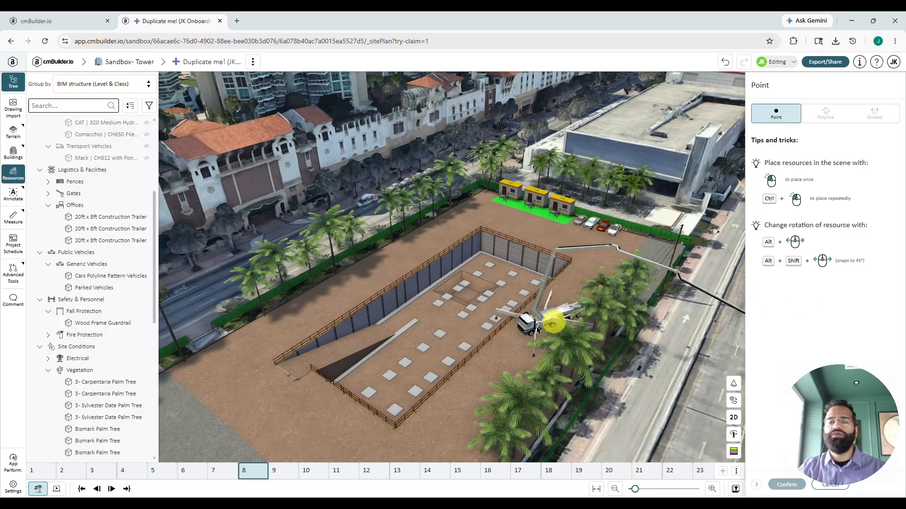
{"action": "mouse_move", "coordinate": [536, 324]}
{"action": "left_mouse_down"}
{"action": "mouse_move", "coordinate": [552, 328]}
{"action": "mouse_move", "coordinate": [544, 328]}
{"action": "left_mouse_up"}
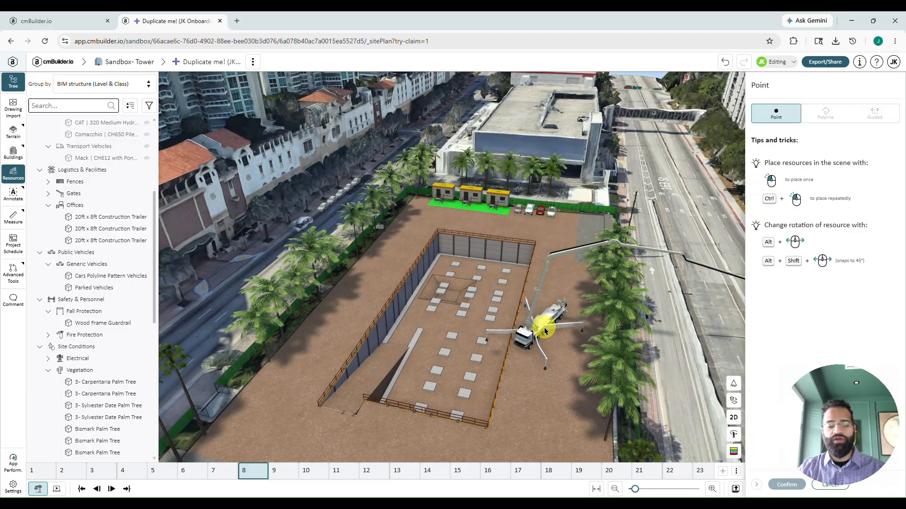
{"action": "left_click", "coordinate": [545, 327]}
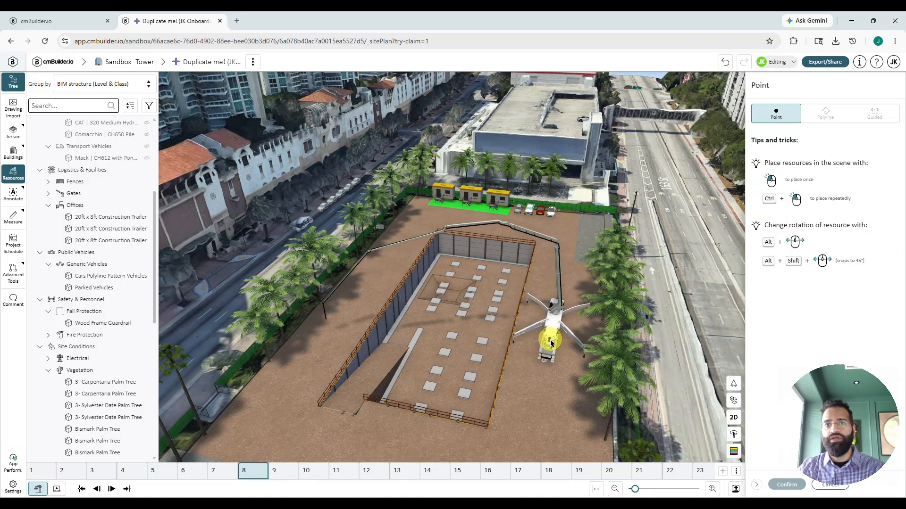
{"action": "left_click", "coordinate": [519, 379]}
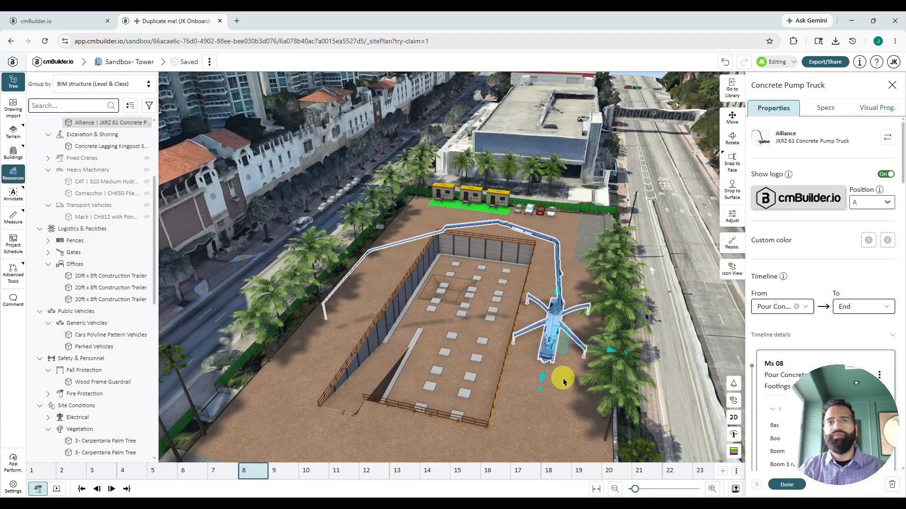
{"action": "mouse_move", "coordinate": [547, 396]}
{"action": "left_mouse_down"}
{"action": "mouse_move", "coordinate": [566, 376]}
{"action": "mouse_move", "coordinate": [550, 384]}
{"action": "left_mouse_up"}
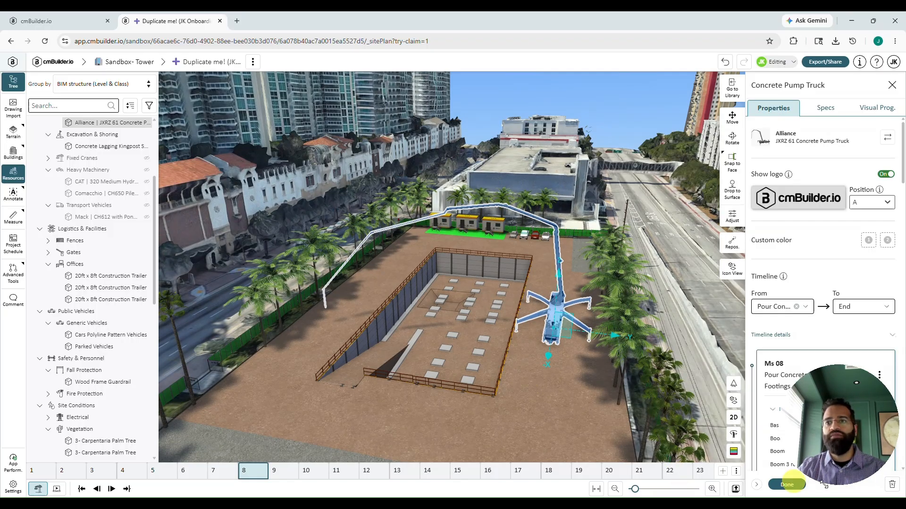
{"action": "left_click", "coordinate": [783, 484]}
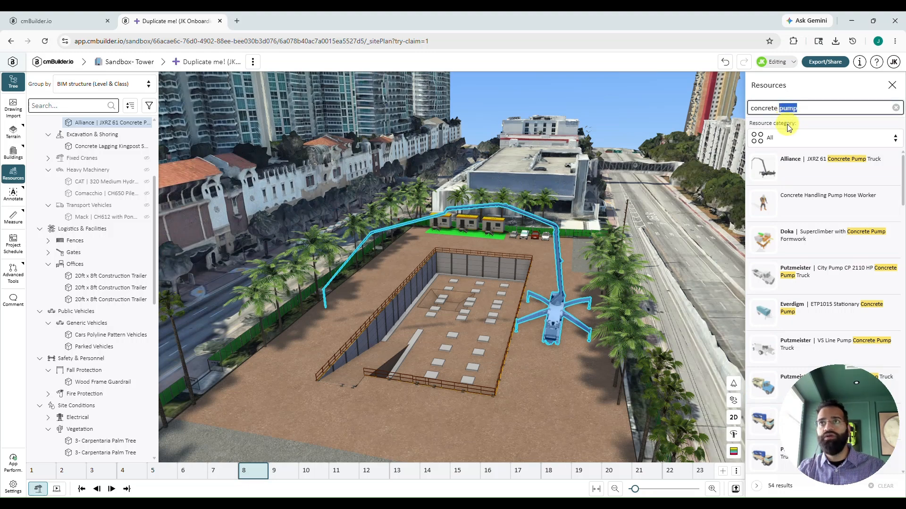
Search for "concrete tru" and place two 11 Yard Concrete Mixer Trucks side by side, rotated with their drums toward the pump truck.
{"action": "type", "text": "tru"}
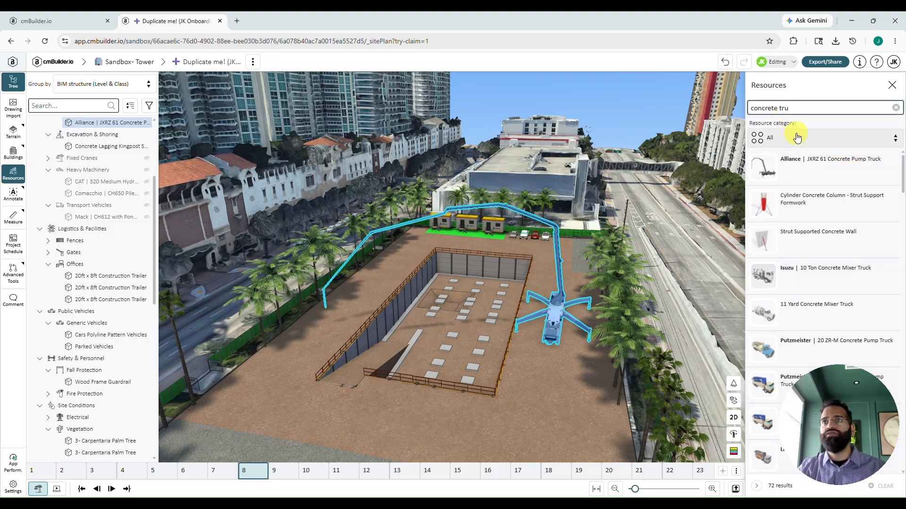
{"action": "left_click", "coordinate": [794, 319]}
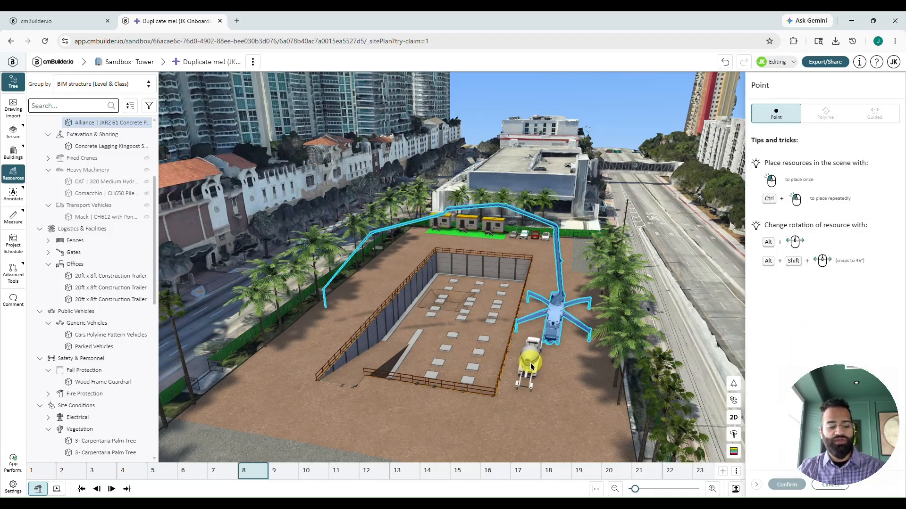
{"action": "key", "text": "alt"}
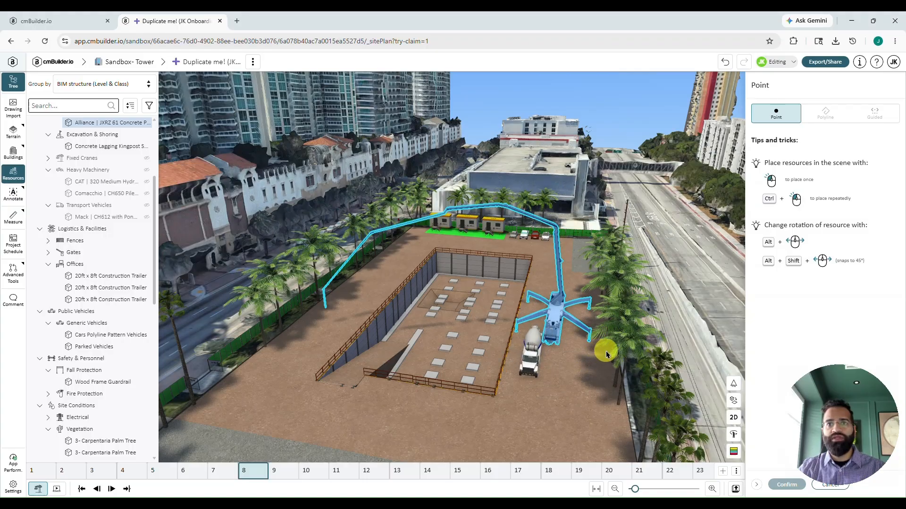
{"action": "left_click", "coordinate": [530, 373]}
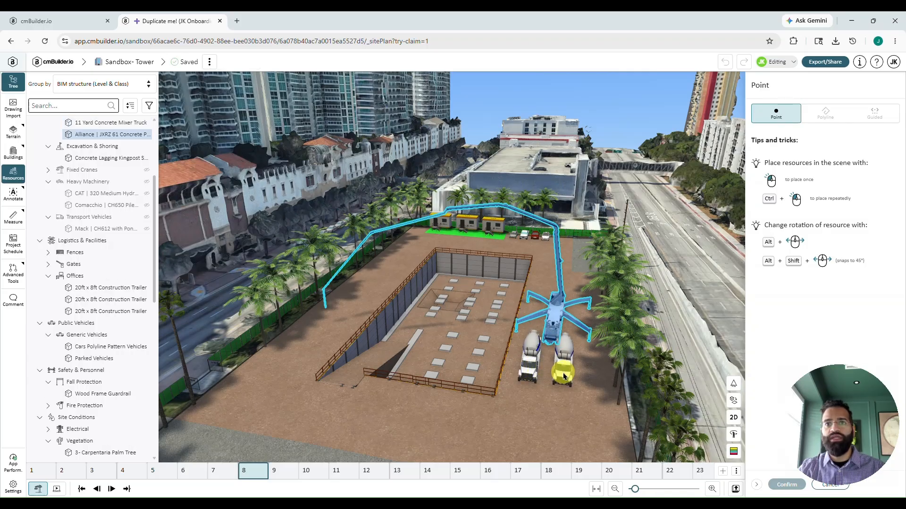
{"action": "left_click", "coordinate": [552, 390], "text": "ctrl"}
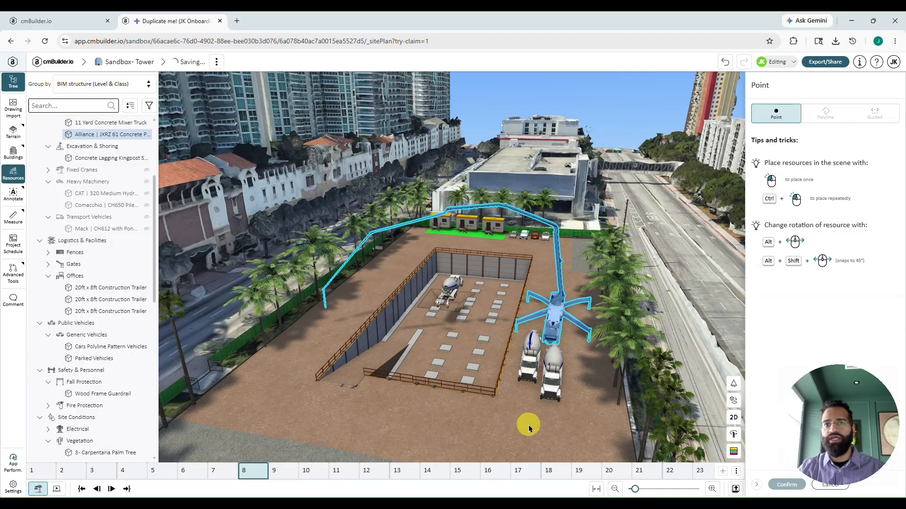
{"action": "key", "text": "Escape"}
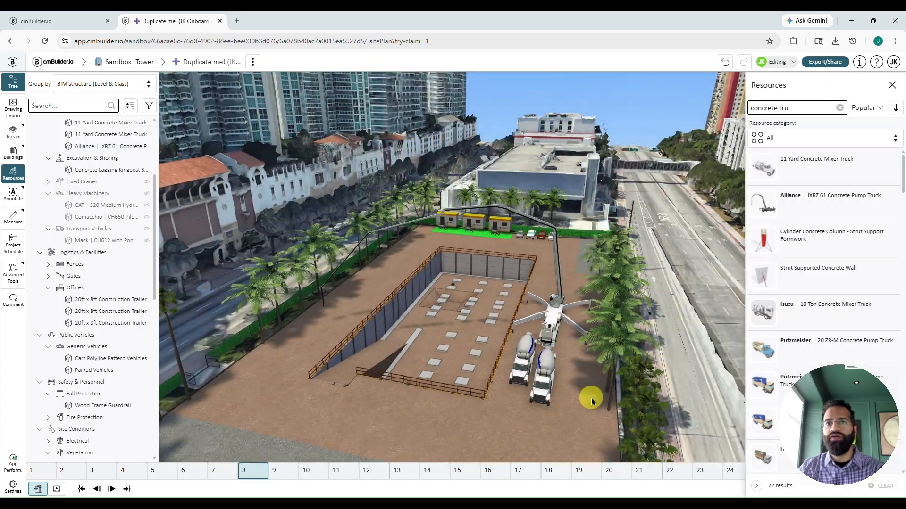
{"action": "left_click_drag", "start_coordinate": [591, 399], "coordinate": [590, 408]}
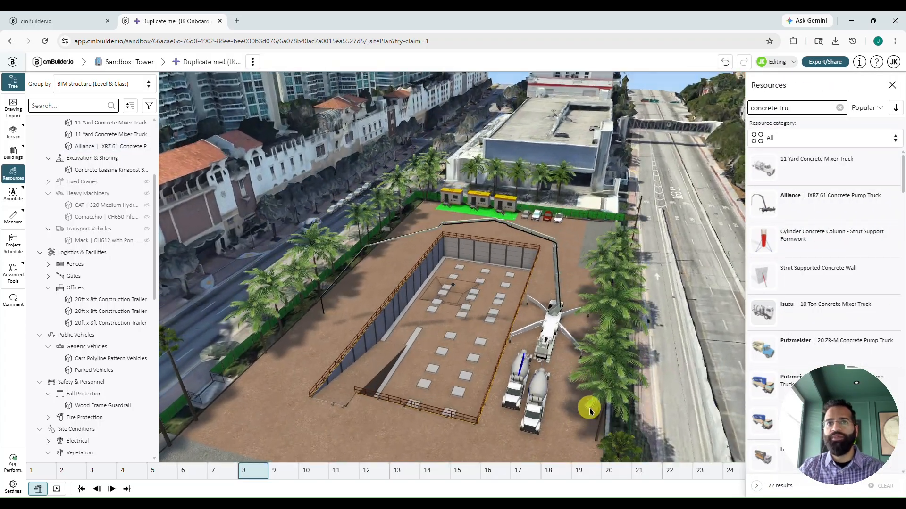
{"action": "left_click", "coordinate": [892, 85]}
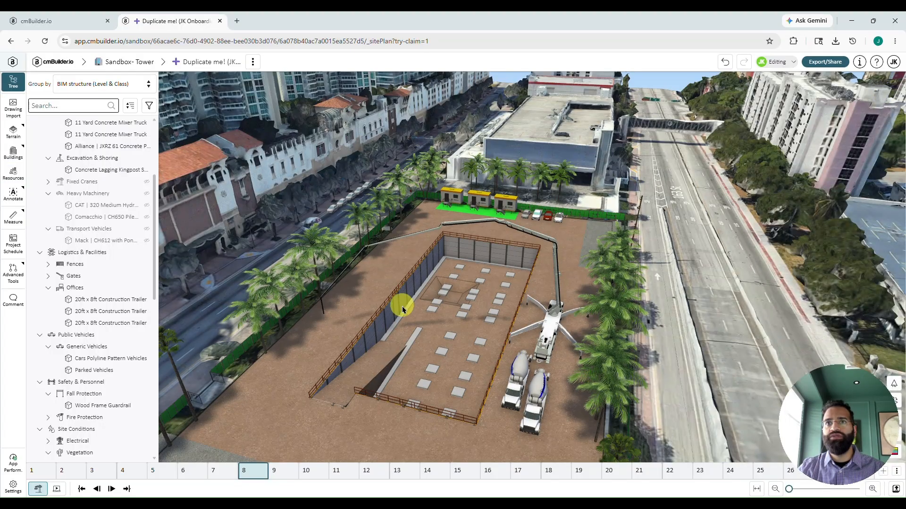
At milestone 8, adjust the concrete pump truck's boom rotations to about 90° for boom 1, 159° for boom 2, 113° for boom 3 and 235° for boom 4.
{"action": "left_click_drag", "start_coordinate": [589, 351], "coordinate": [356, 271]}
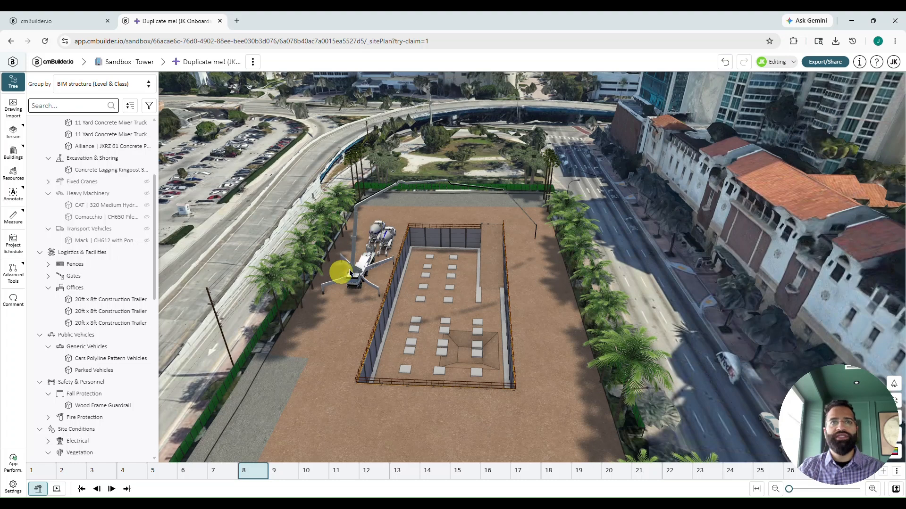
{"action": "left_click", "coordinate": [356, 273]}
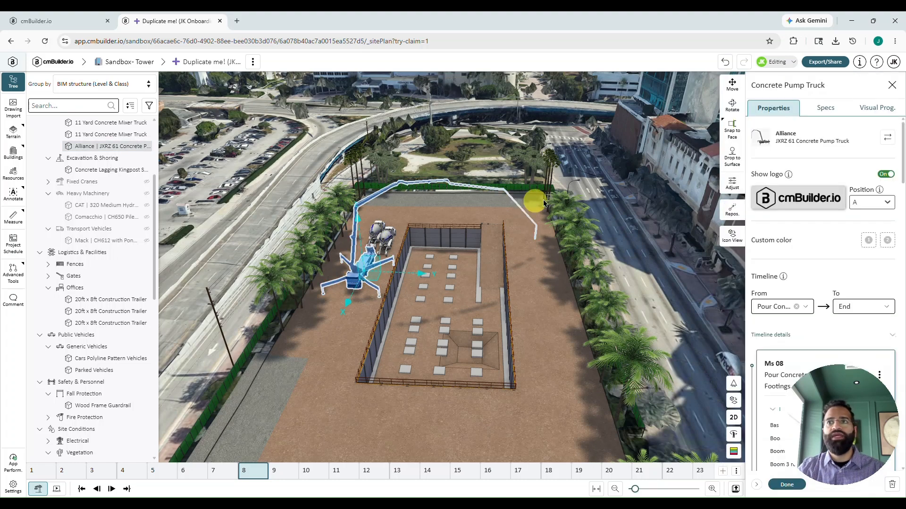
{"action": "left_click", "coordinate": [730, 183]}
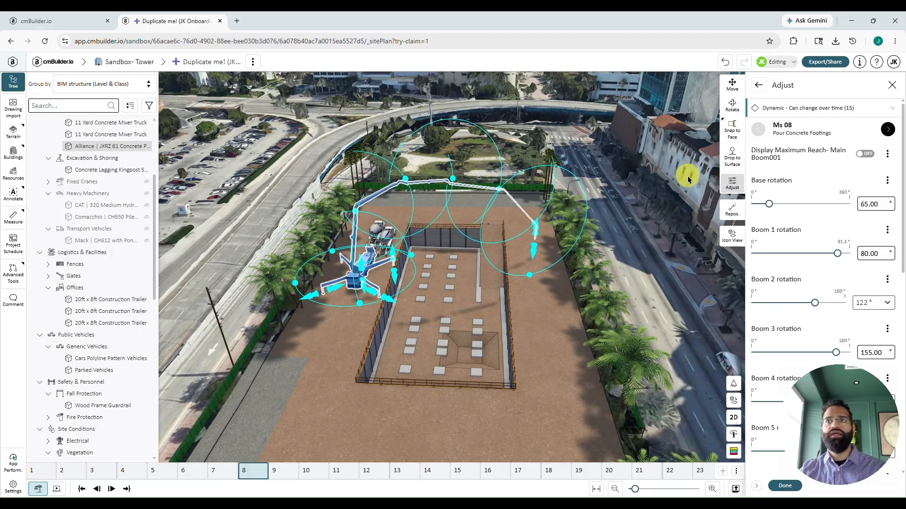
{"action": "left_click", "coordinate": [772, 113]}
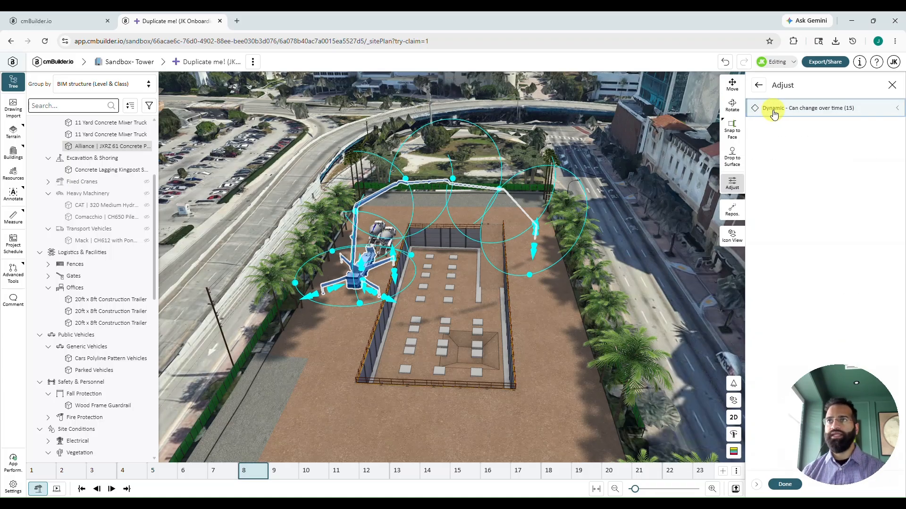
{"action": "left_click", "coordinate": [774, 113]}
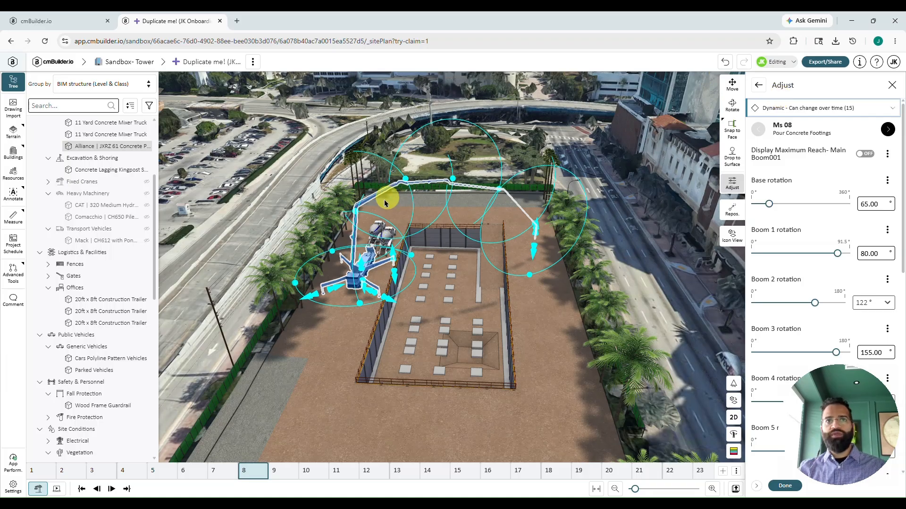
{"action": "left_click_drag", "start_coordinate": [358, 211], "coordinate": [344, 210]}
{"action": "left_click", "coordinate": [396, 157]}
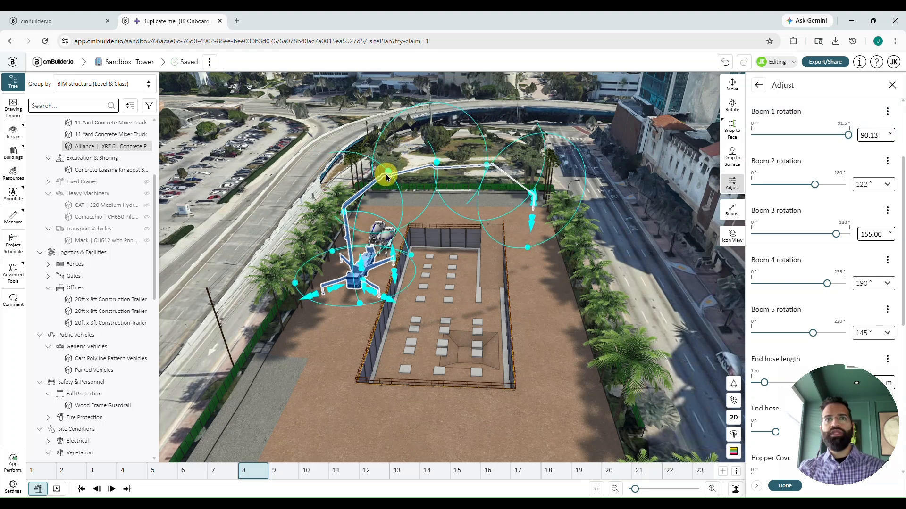
{"action": "left_click_drag", "start_coordinate": [387, 177], "coordinate": [425, 154]}
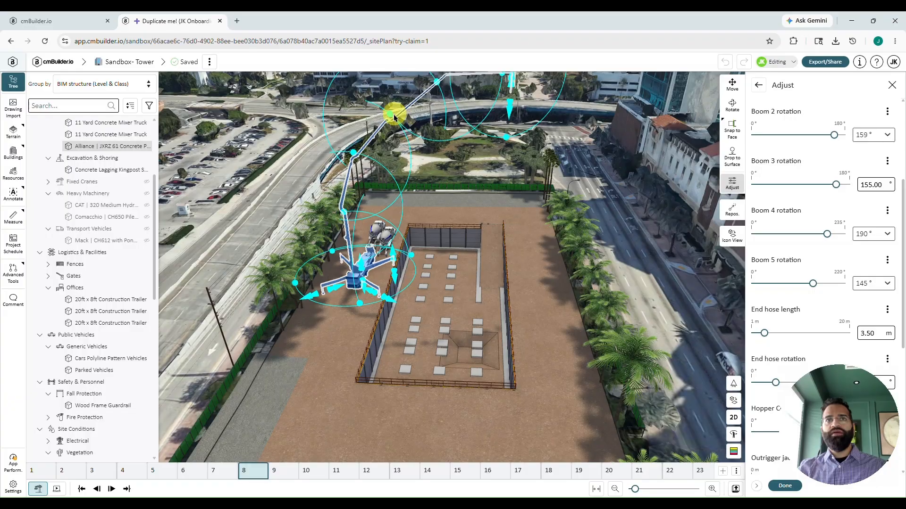
{"action": "left_click_drag", "start_coordinate": [391, 117], "coordinate": [551, 320]}
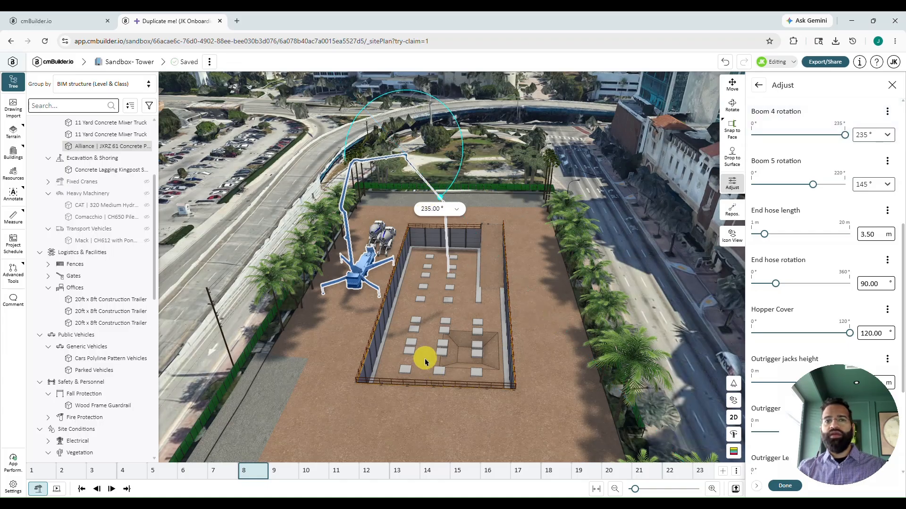
Swing the pump truck's base rotation to about 92.7° at milestone 10 and about 112.5° at milestone 12.
{"action": "left_click", "coordinate": [310, 469]}
{"action": "left_click", "coordinate": [379, 304]}
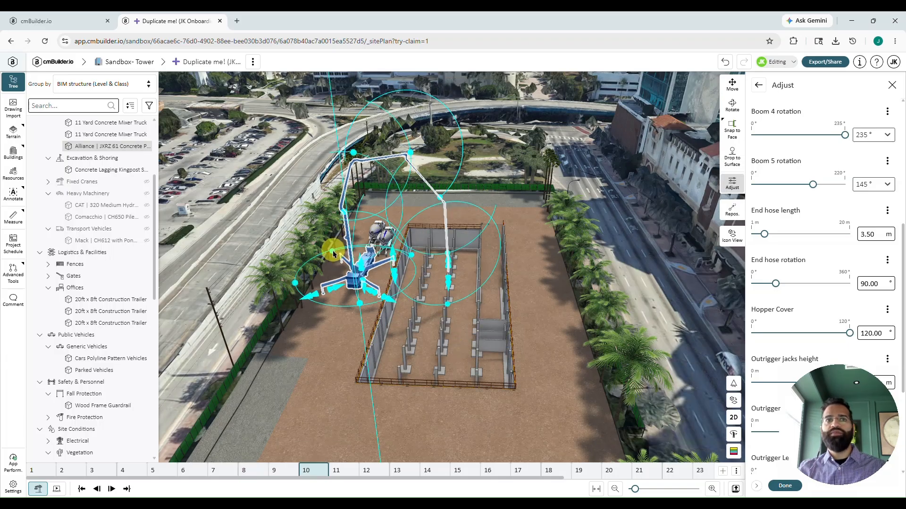
{"action": "left_click_drag", "start_coordinate": [334, 251], "coordinate": [299, 269]}
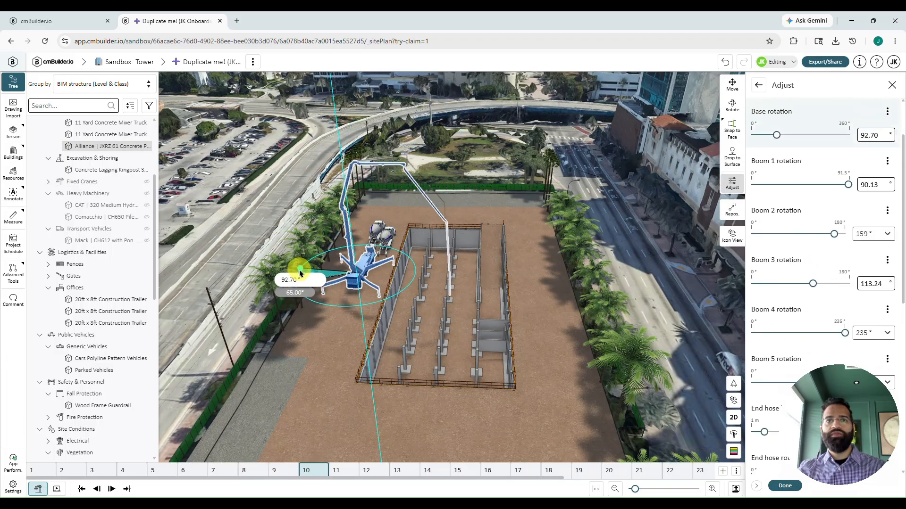
{"action": "left_click", "coordinate": [370, 470]}
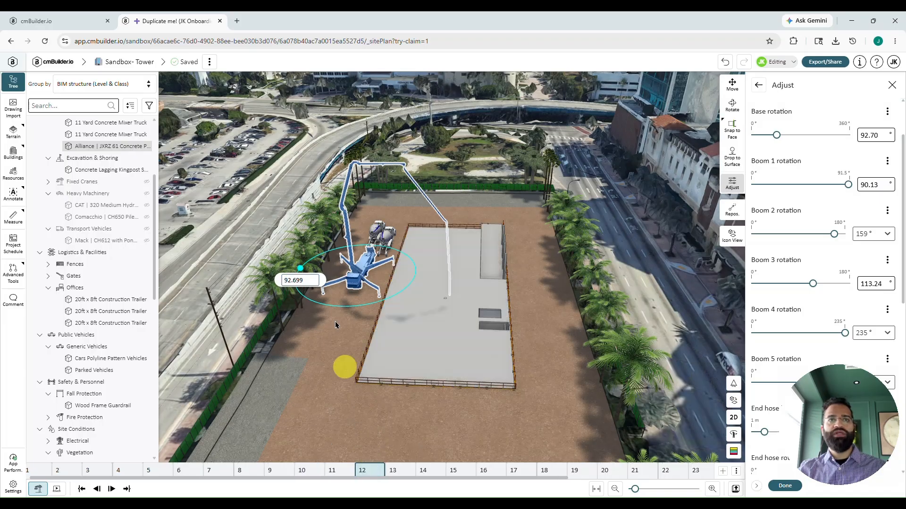
{"action": "left_click_drag", "start_coordinate": [300, 268], "coordinate": [313, 259]}
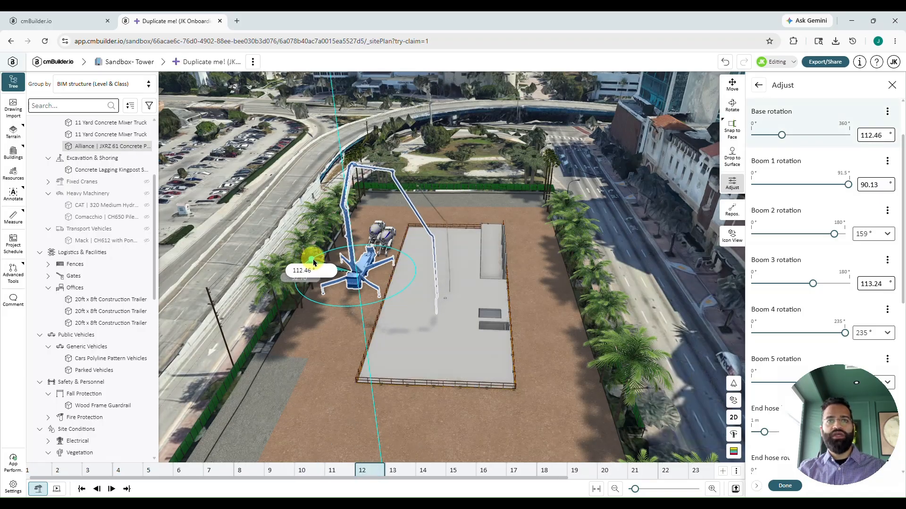
Set the pump truck's base rotation to about 131° at milestone 14 and about 149° at milestone 16, and finish editing it.
{"action": "left_click", "coordinate": [426, 470]}
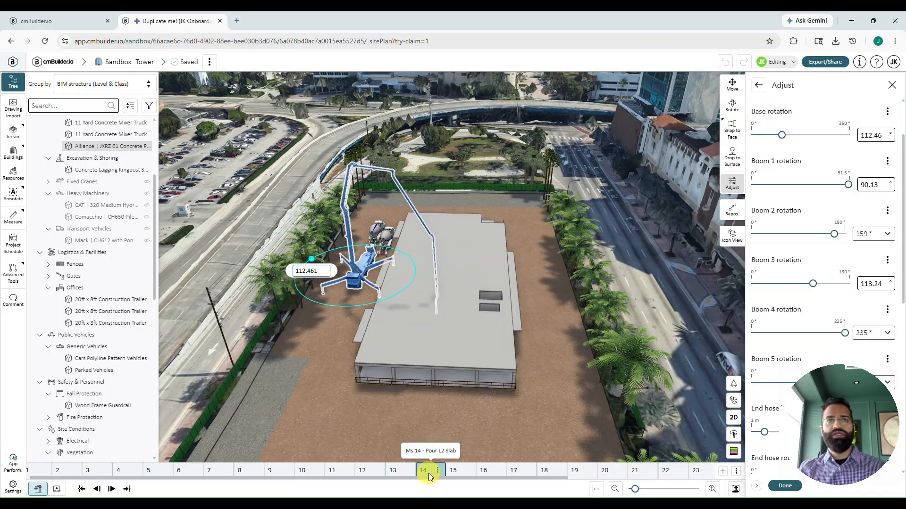
{"action": "left_click_drag", "start_coordinate": [312, 259], "coordinate": [330, 258]}
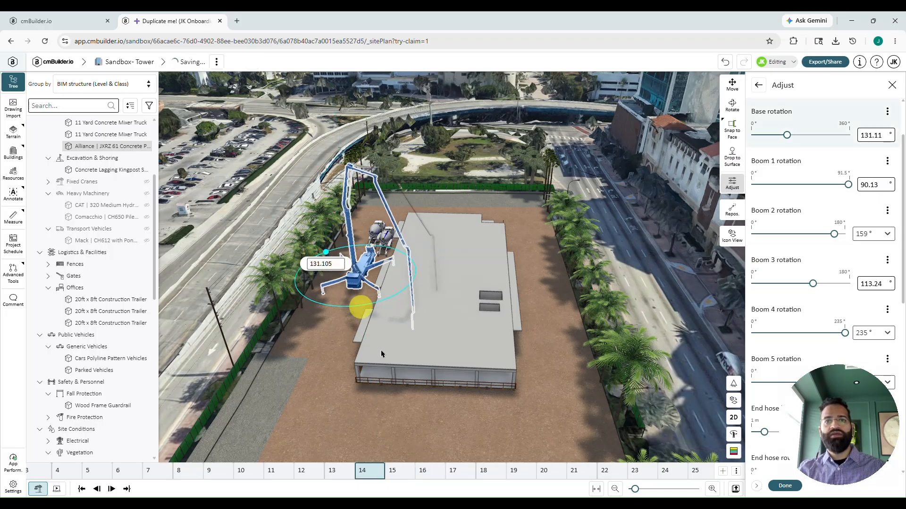
{"action": "left_click", "coordinate": [420, 470]}
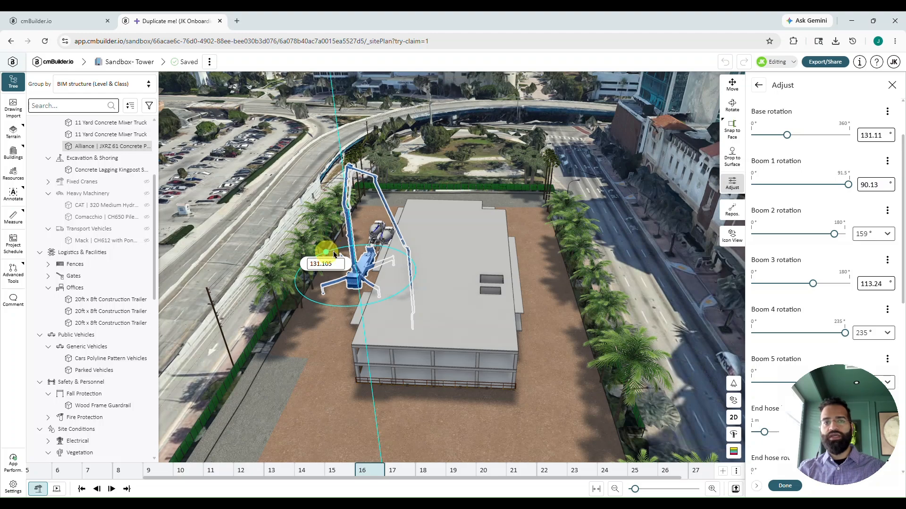
{"action": "left_click_drag", "start_coordinate": [325, 251], "coordinate": [340, 258]}
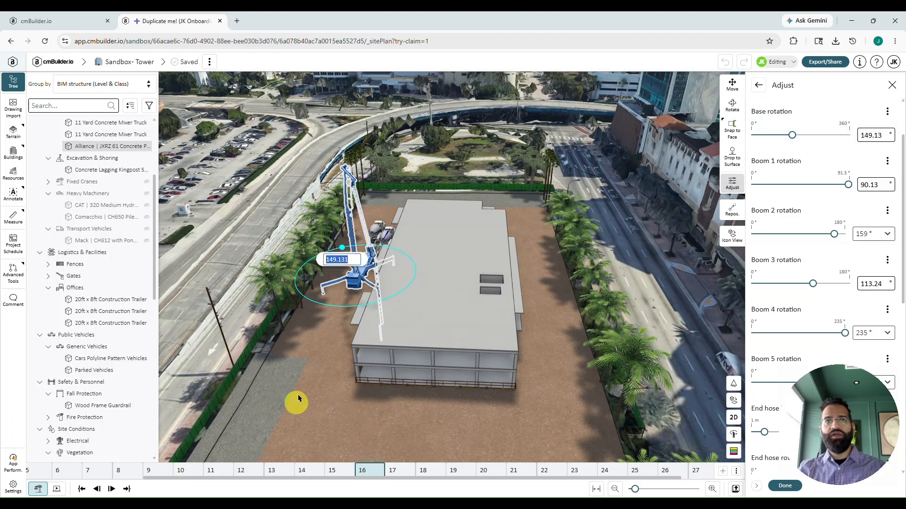
{"action": "left_click_drag", "start_coordinate": [307, 370], "coordinate": [486, 373]}
{"action": "left_click", "coordinate": [785, 486]}
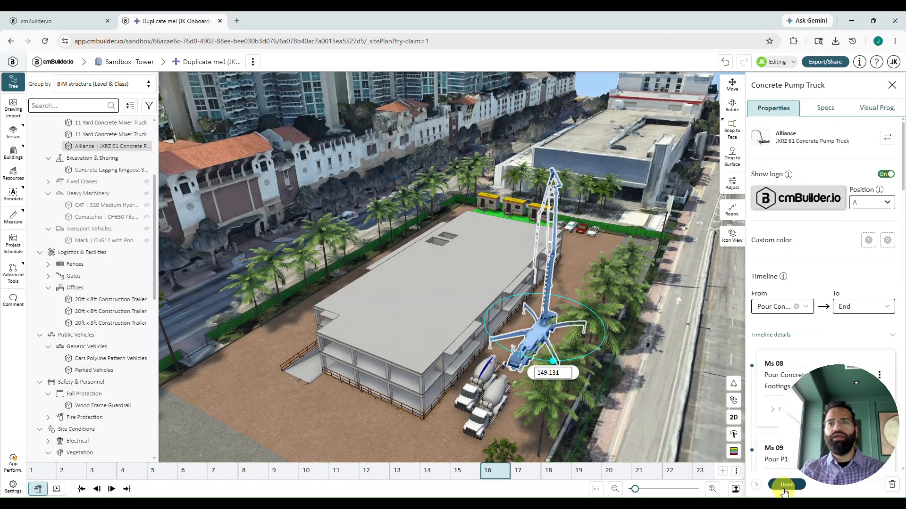
{"action": "left_click", "coordinate": [785, 485]}
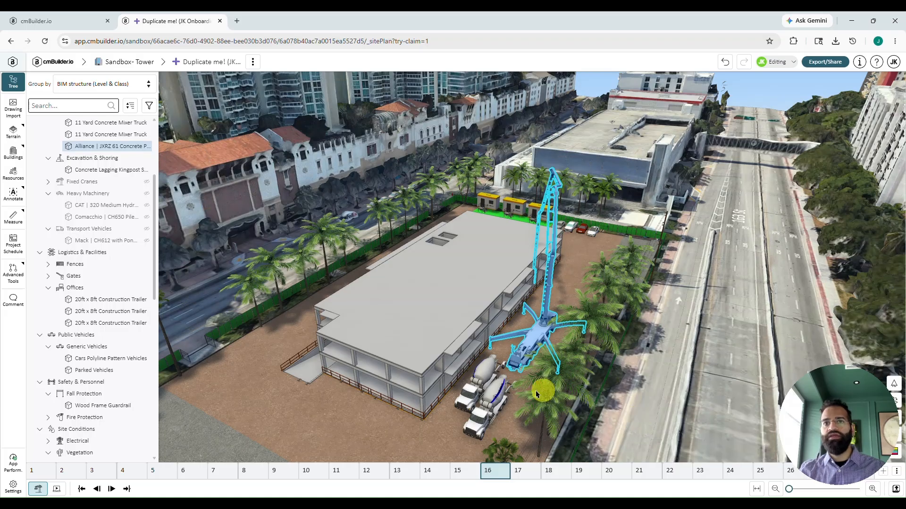
Add both concrete mixer trucks to the pump truck selection and end all three at milestone 16.
{"action": "left_click", "coordinate": [490, 372], "text": "shift"}
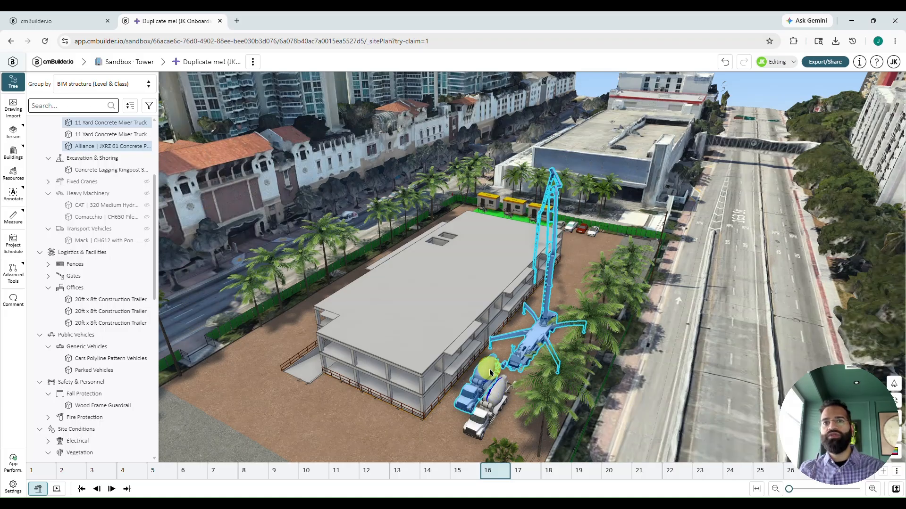
{"action": "left_click", "coordinate": [489, 399], "text": "shift"}
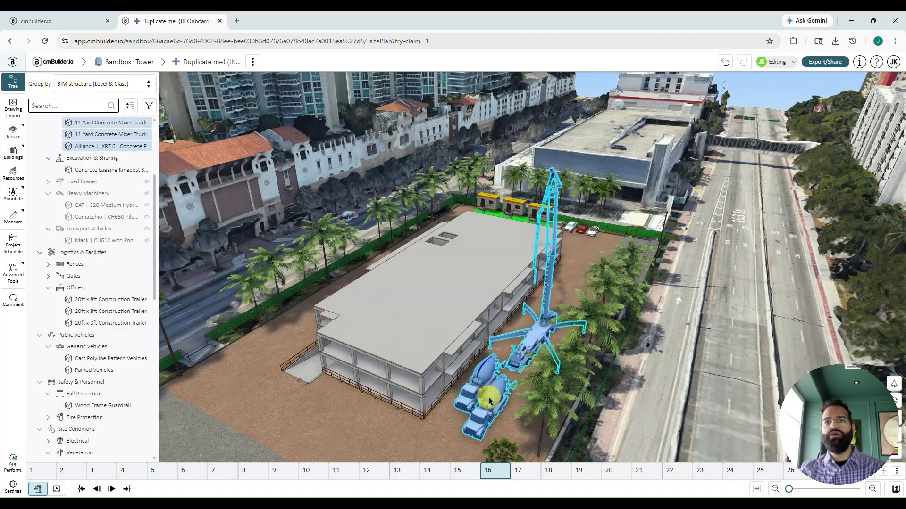
{"action": "right_click", "coordinate": [489, 398]}
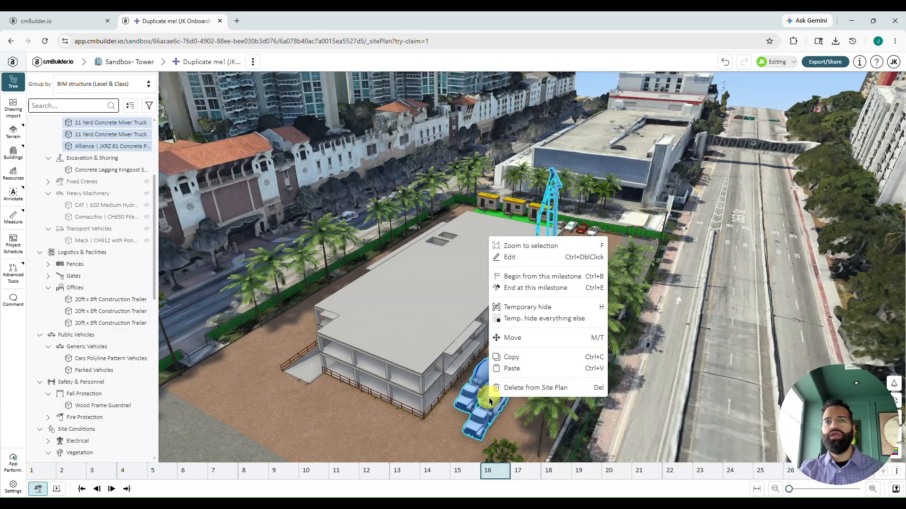
{"action": "left_click", "coordinate": [518, 288]}
{"action": "left_click", "coordinate": [716, 323]}
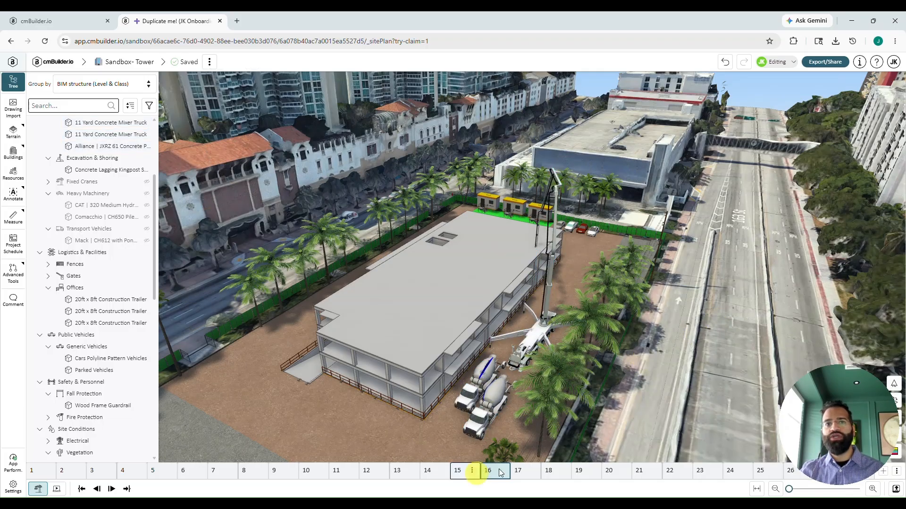
At milestone 17, filter the resource library to Mobile Cranes under Equipment & Vehicles and search for "ac 10".
{"action": "key", "text": "Right"}
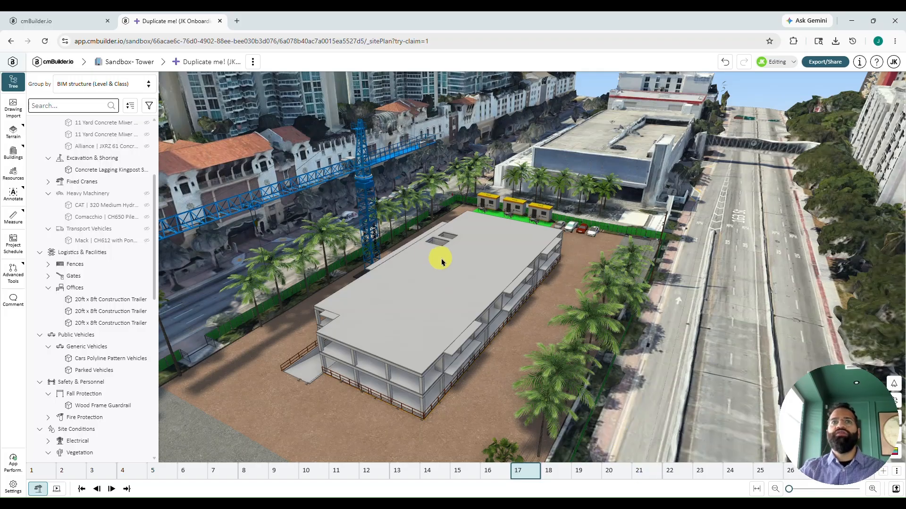
{"action": "left_click_drag", "start_coordinate": [441, 256], "coordinate": [566, 247]}
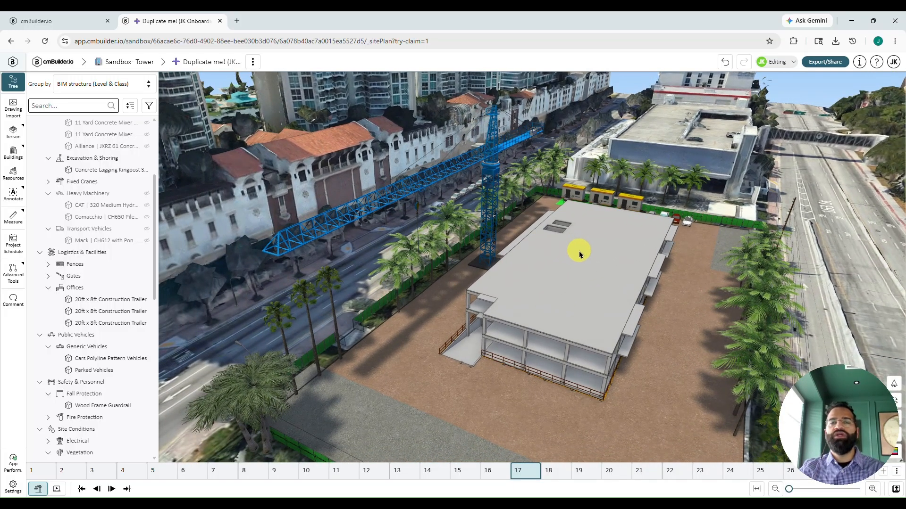
{"action": "left_click_drag", "start_coordinate": [578, 251], "coordinate": [527, 297]}
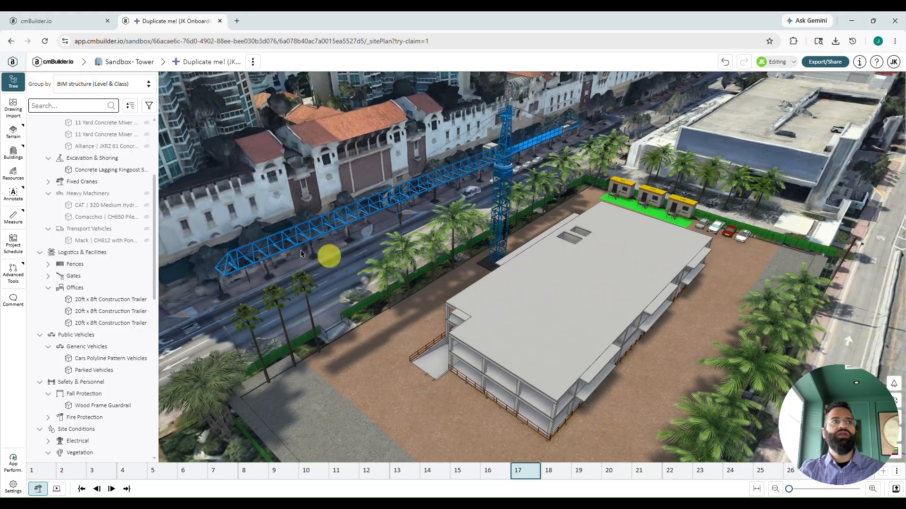
{"action": "left_click", "coordinate": [14, 174]}
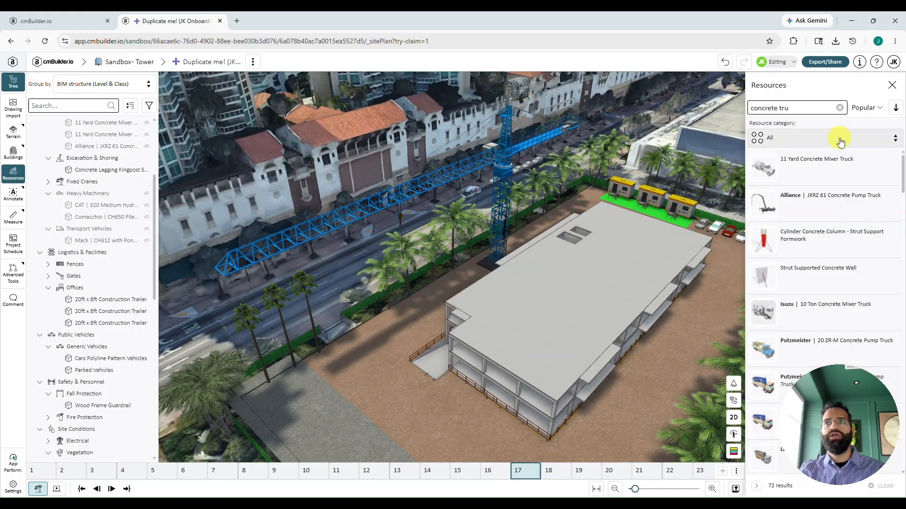
{"action": "left_click", "coordinate": [841, 108]}
{"action": "left_click", "coordinate": [812, 137]}
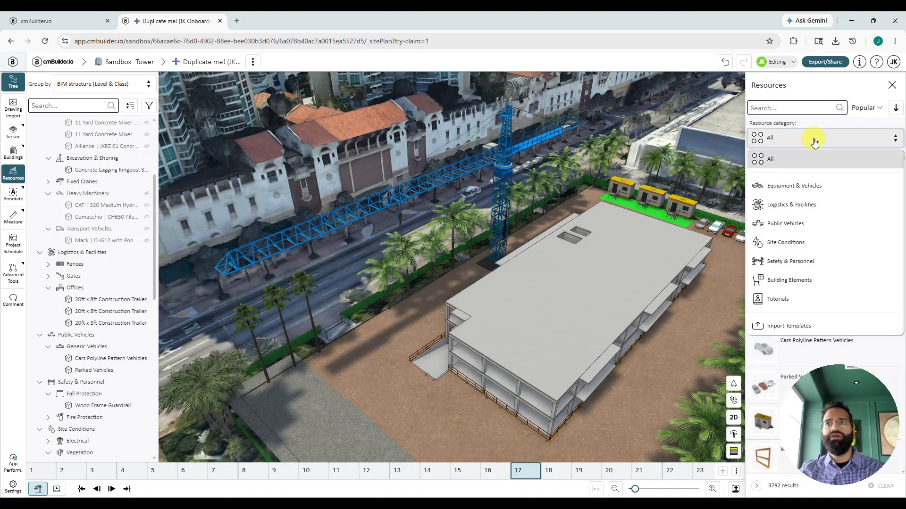
{"action": "left_click", "coordinate": [800, 191]}
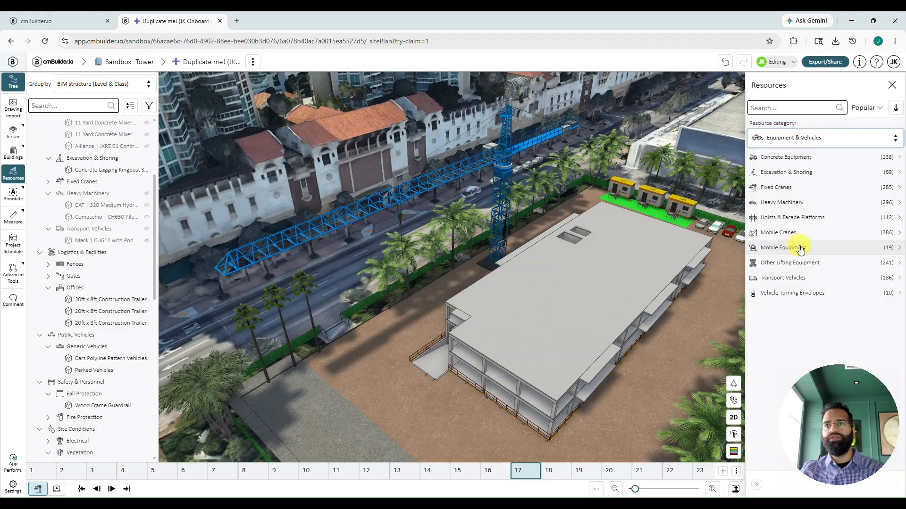
{"action": "left_click", "coordinate": [842, 234]}
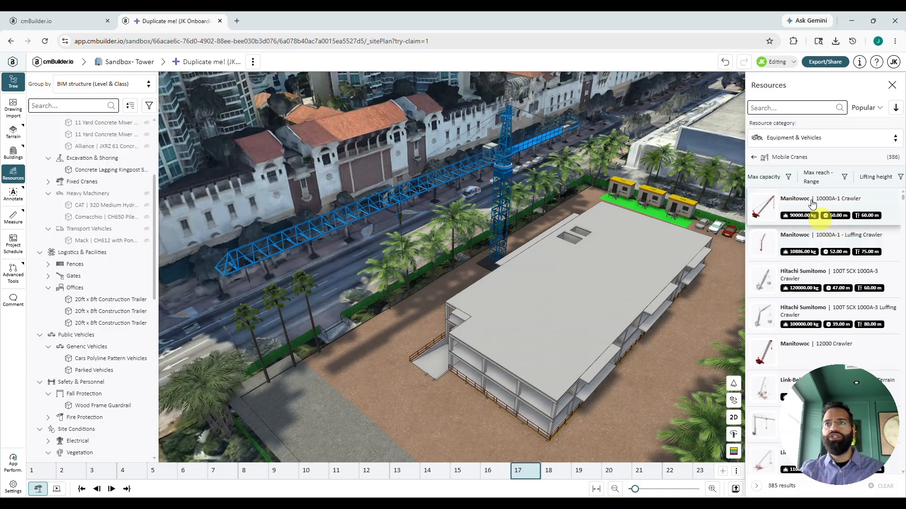
{"action": "left_click", "coordinate": [801, 108]}
{"action": "type", "text": "ac 1"}
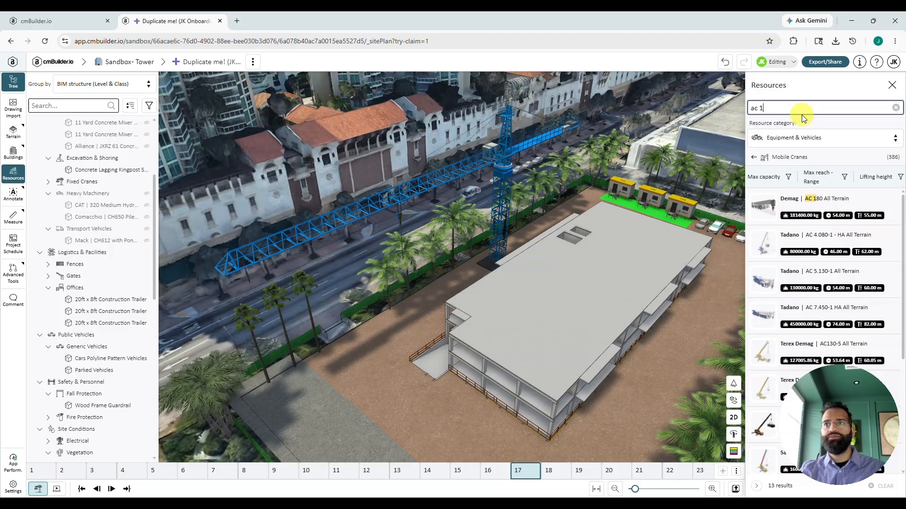
{"action": "type", "text": "0"}
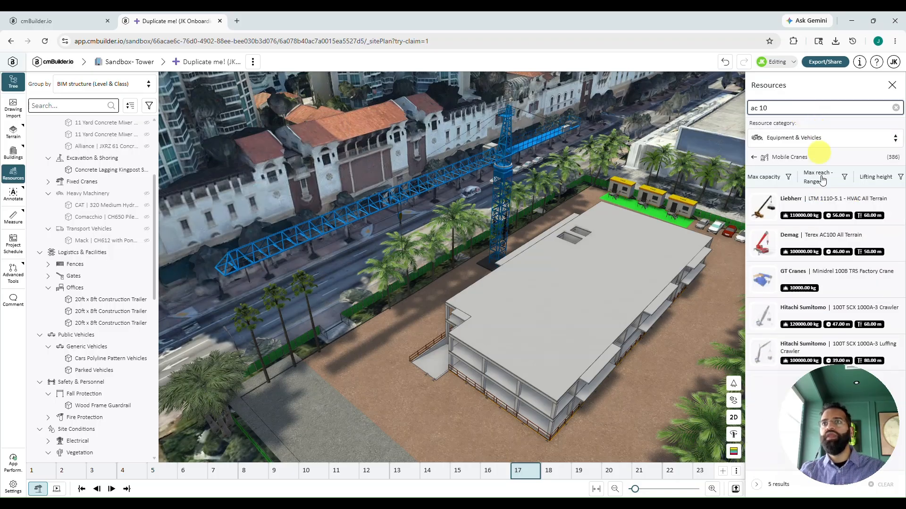
Place a Demag Terex AC100 All Terrain crane on the street beside the tower crane, outside the site fence.
{"action": "left_click", "coordinate": [827, 244]}
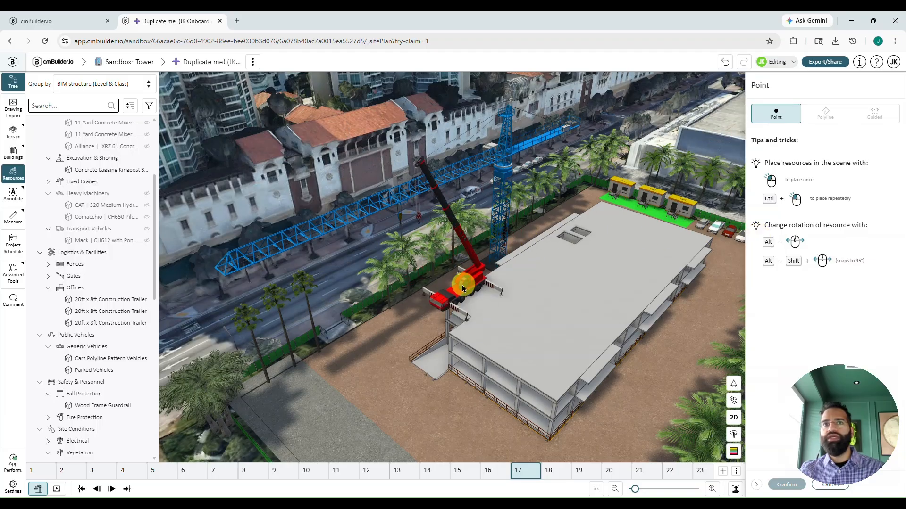
{"action": "middle_click_drag", "start_coordinate": [462, 285], "coordinate": [457, 272]}
{"action": "scroll", "coordinate": [457, 272], "scroll_direction": "up", "scroll_amount": 5}
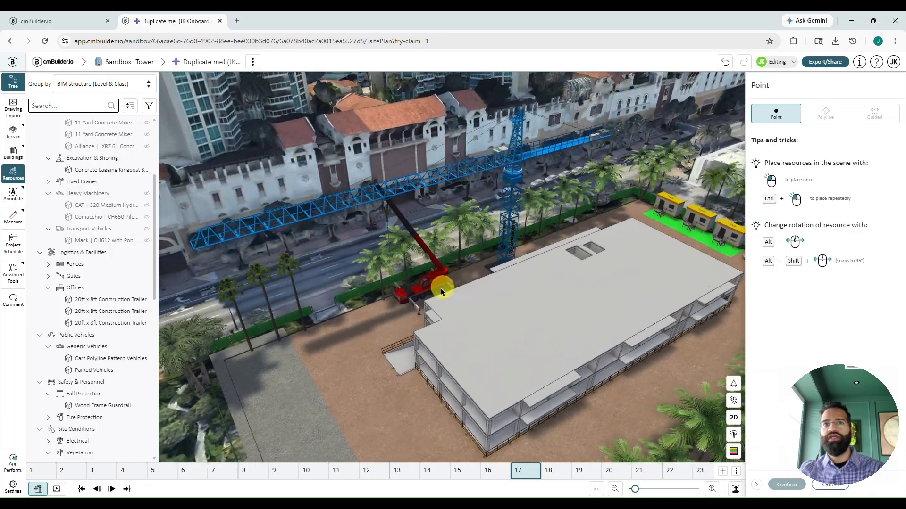
{"action": "middle_click_drag", "start_coordinate": [443, 289], "coordinate": [523, 378]}
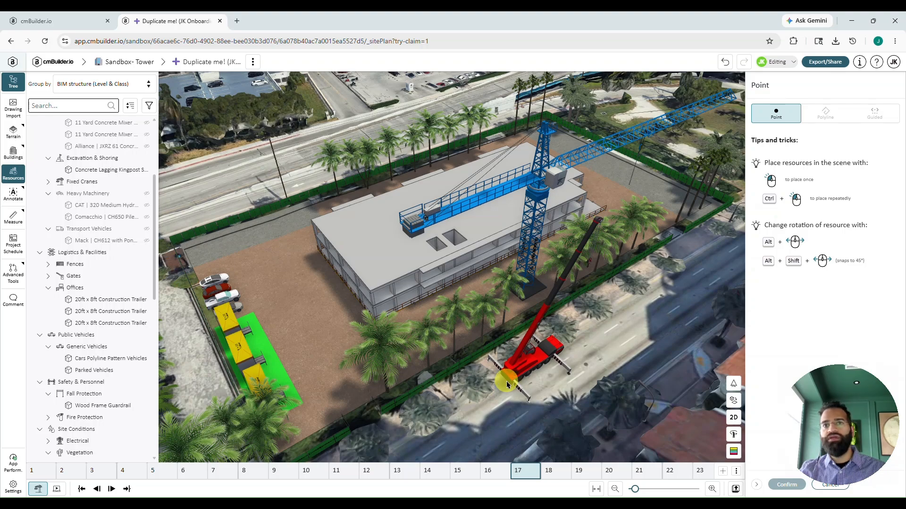
{"action": "left_click", "coordinate": [505, 381]}
{"action": "middle_click_drag", "start_coordinate": [612, 349], "coordinate": [469, 374]}
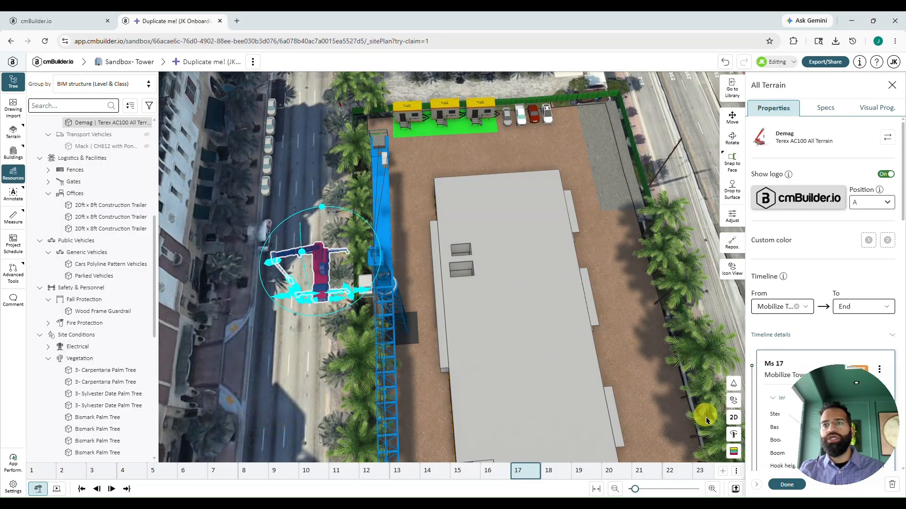
Rotate the mobile crane's base to about 43° and extend its boom to about 44.2 m, ending over the tower crane's mast.
{"action": "left_click", "coordinate": [733, 417]}
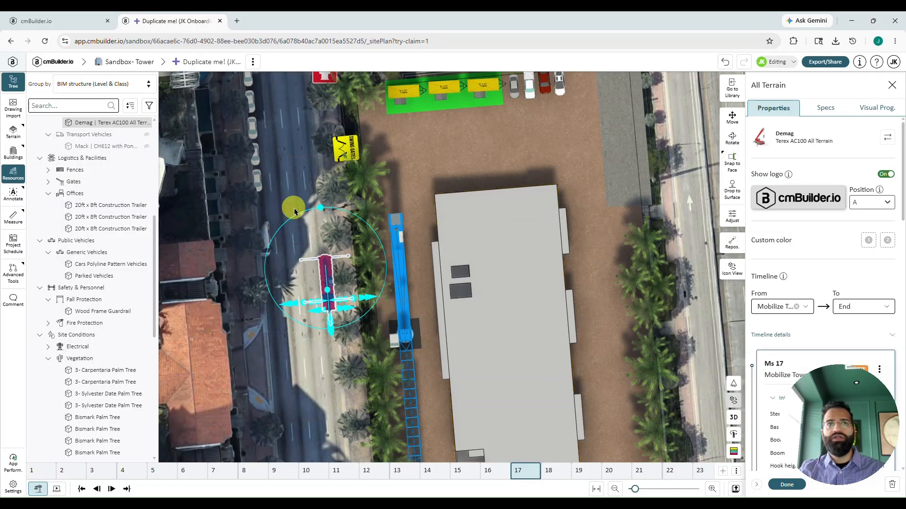
{"action": "left_click_drag", "start_coordinate": [321, 208], "coordinate": [281, 230]}
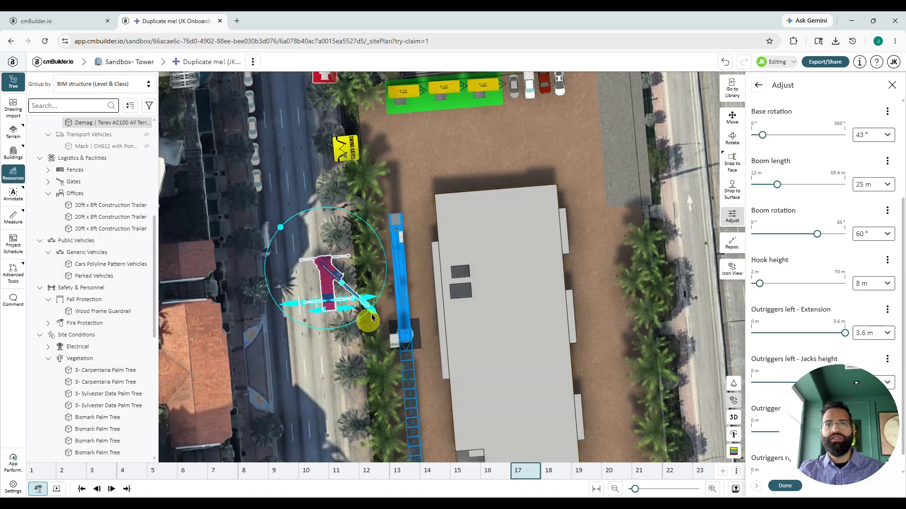
{"action": "left_click_drag", "start_coordinate": [373, 311], "coordinate": [427, 328]}
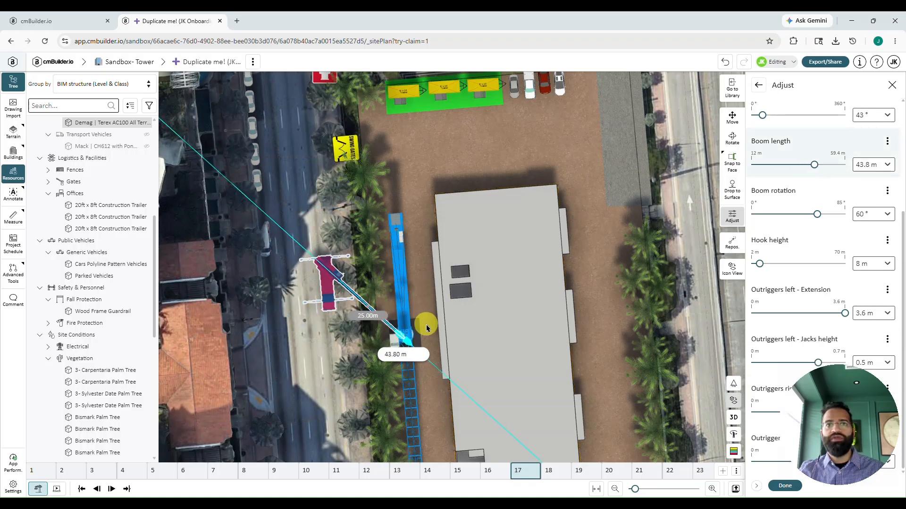
{"action": "double_click", "coordinate": [347, 360]}
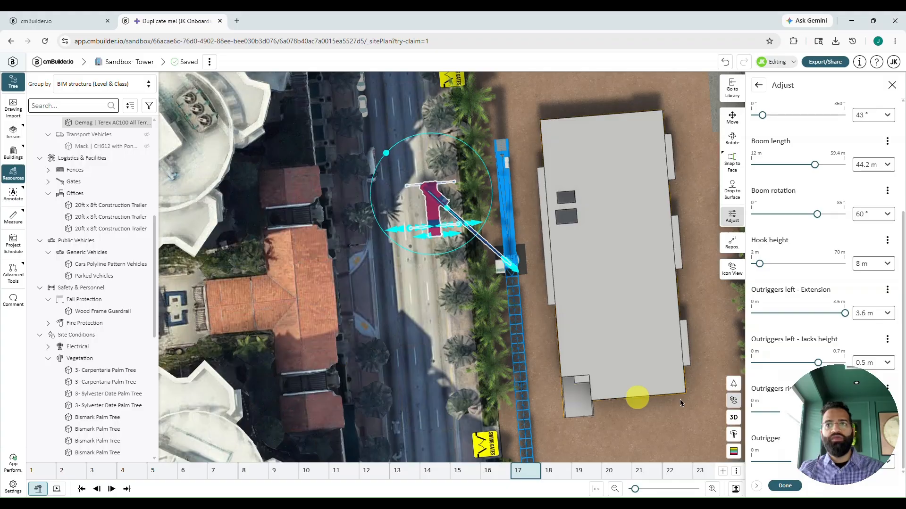
Set the mobile crane's hook height to about 9.2 m and its base rotation to about 47°, and finish editing it.
{"action": "left_click", "coordinate": [733, 418]}
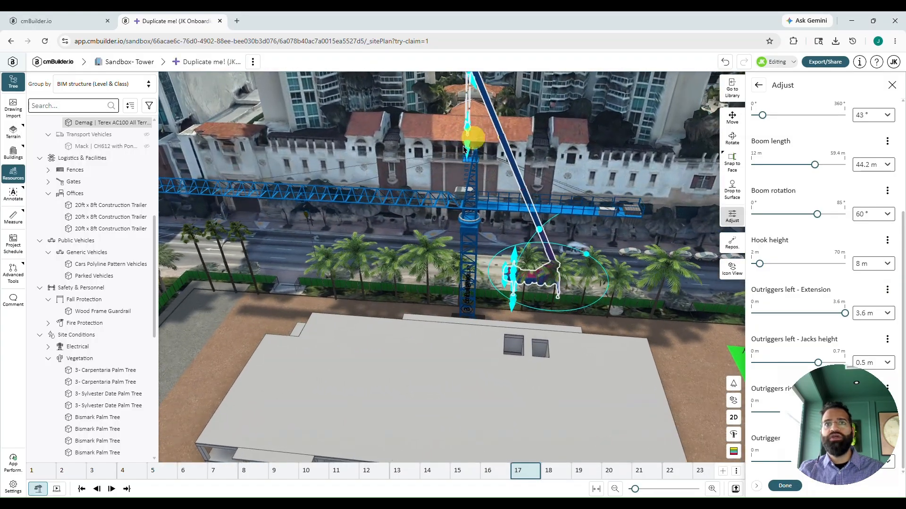
{"action": "left_click_drag", "start_coordinate": [466, 150], "coordinate": [465, 159]}
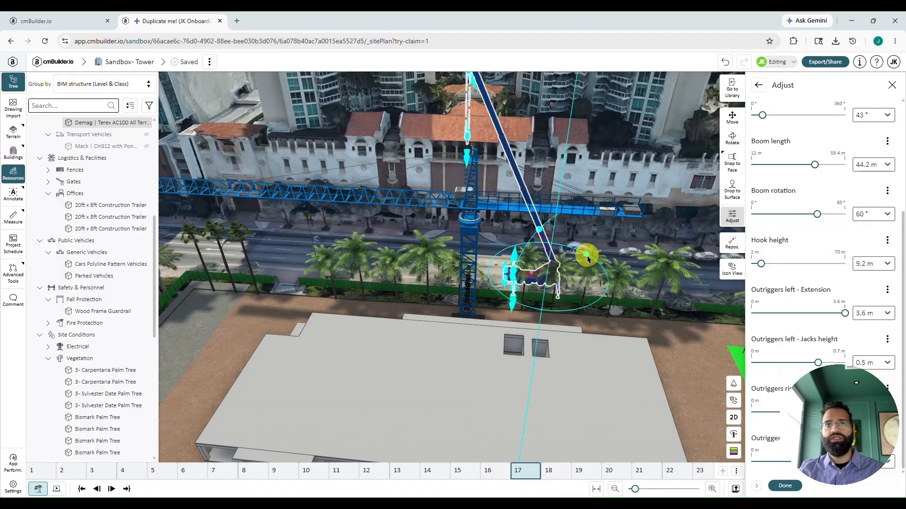
{"action": "left_click_drag", "start_coordinate": [587, 256], "coordinate": [585, 254]}
{"action": "scroll", "coordinate": [479, 329], "scroll_direction": "down", "scroll_amount": 2}
{"action": "left_click_drag", "start_coordinate": [404, 359], "coordinate": [461, 366]}
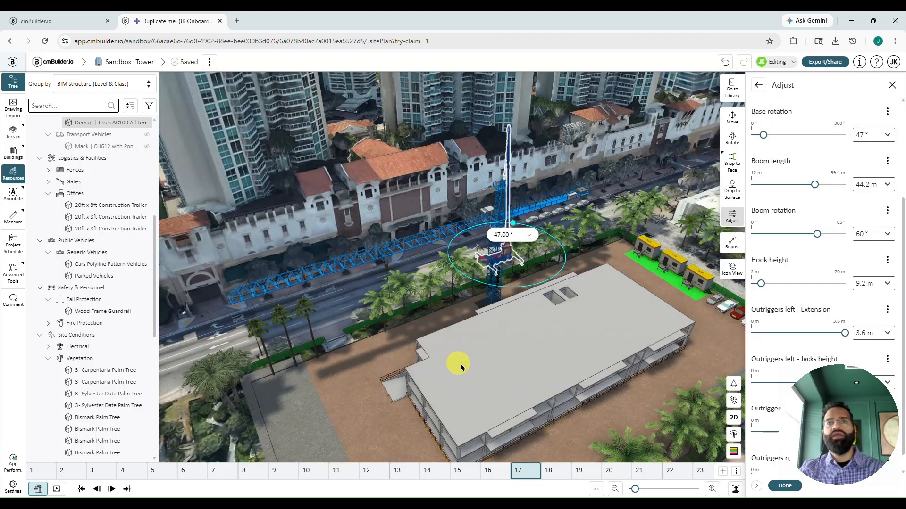
{"action": "left_click", "coordinate": [776, 485]}
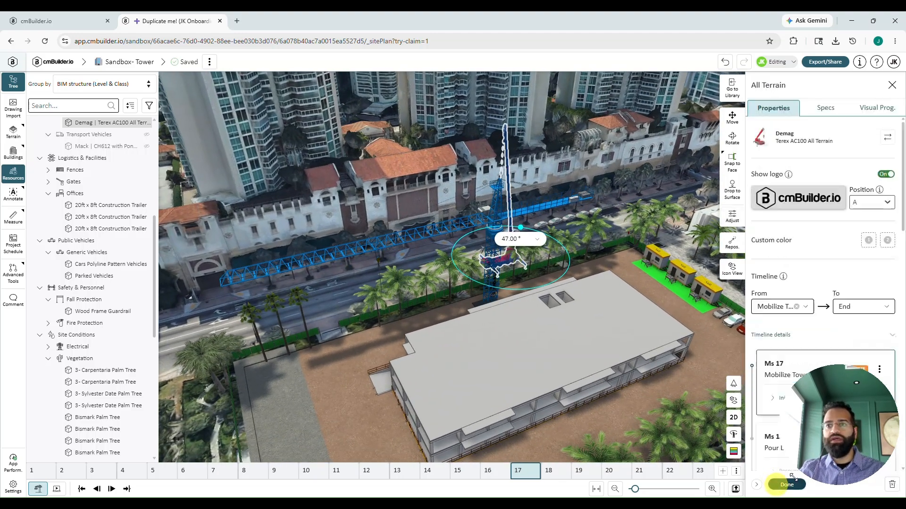
{"action": "left_click", "coordinate": [785, 485]}
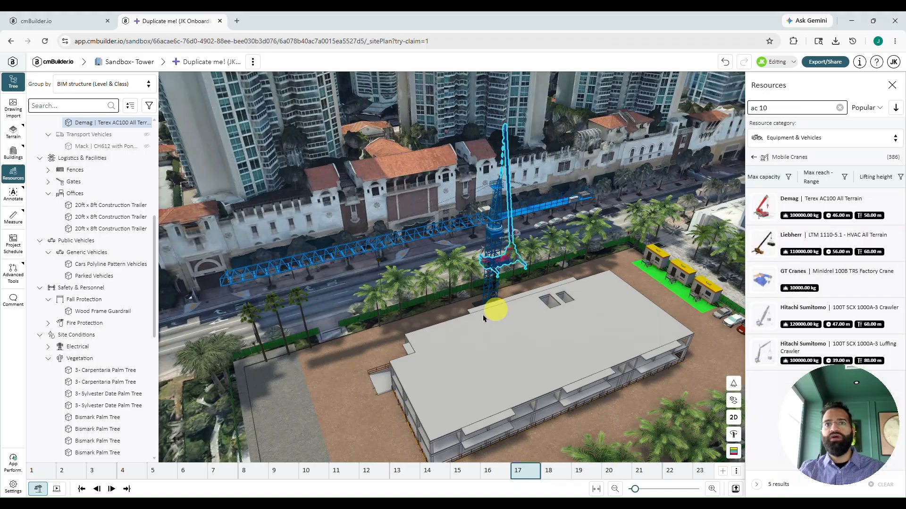
Close the resource library and show the imported site drawing around the temporary traffic control area on NE 163rd St.
{"action": "key", "text": "Escape"}
{"action": "left_click_drag", "start_coordinate": [483, 315], "coordinate": [542, 321]}
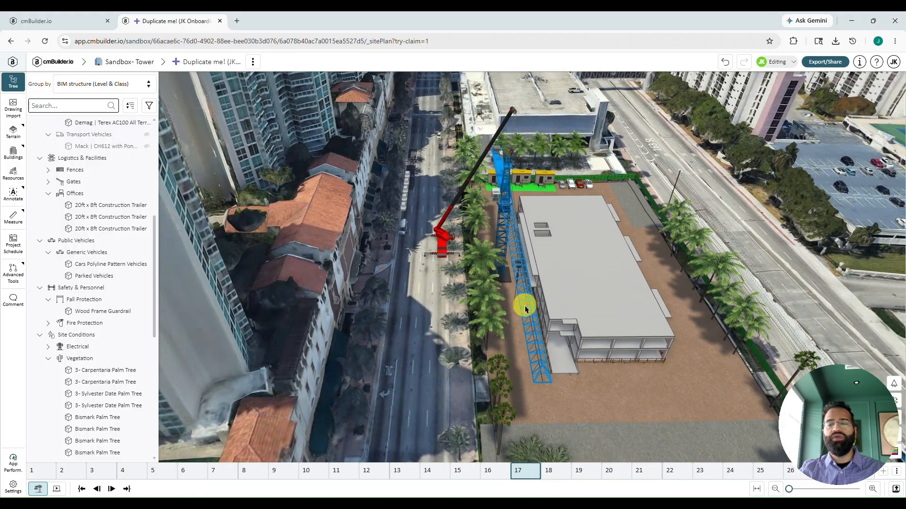
{"action": "left_click", "coordinate": [253, 62]}
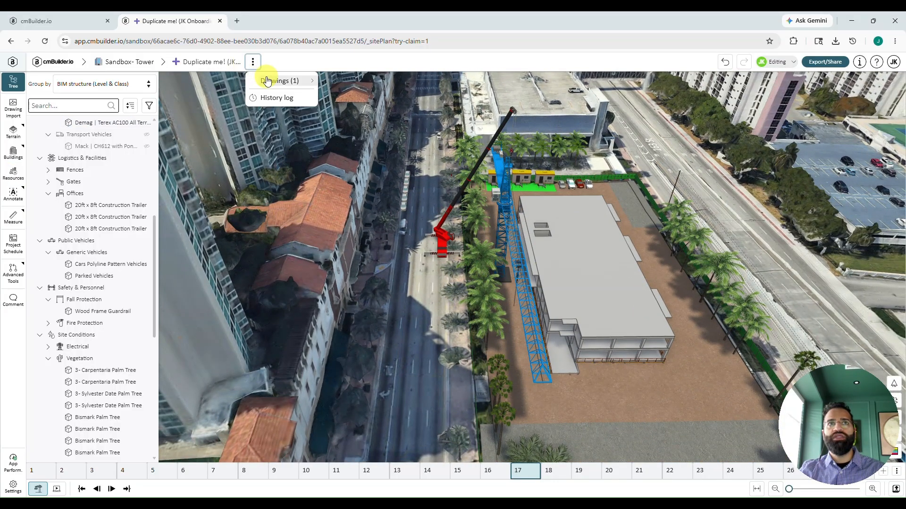
{"action": "mouse_move", "coordinate": [267, 82]}
{"action": "left_click", "coordinate": [350, 92]}
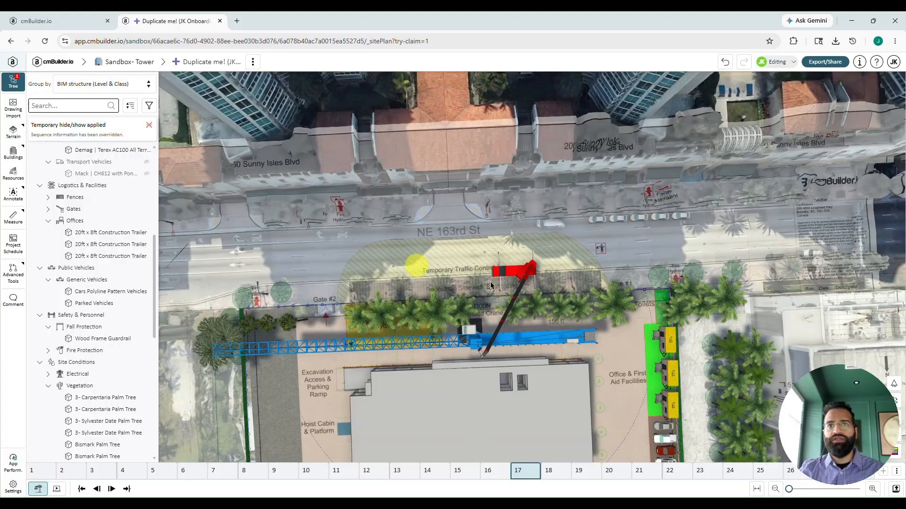
{"action": "scroll", "coordinate": [424, 269], "scroll_direction": "up", "scroll_amount": 2}
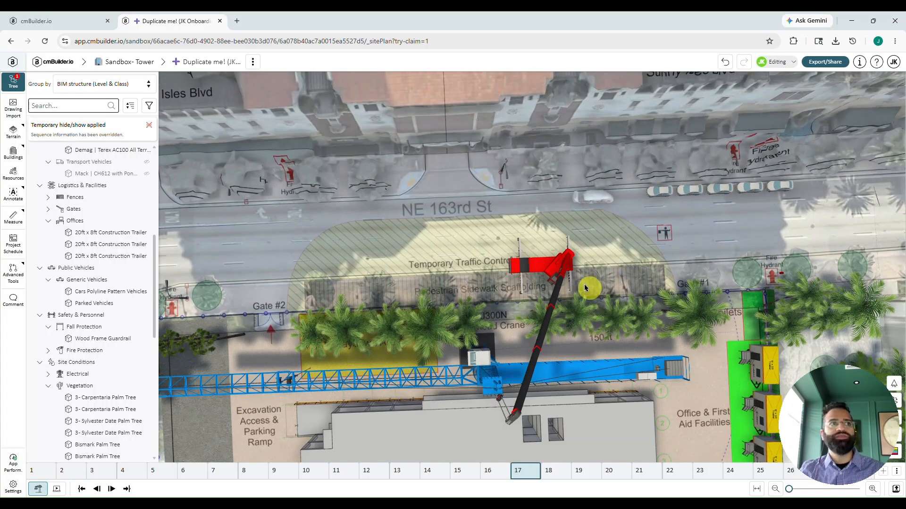
Search all resource categories for "traff" and choose the Connected Traffic Bollard for placement as a polyline.
{"action": "left_click", "coordinate": [14, 174]}
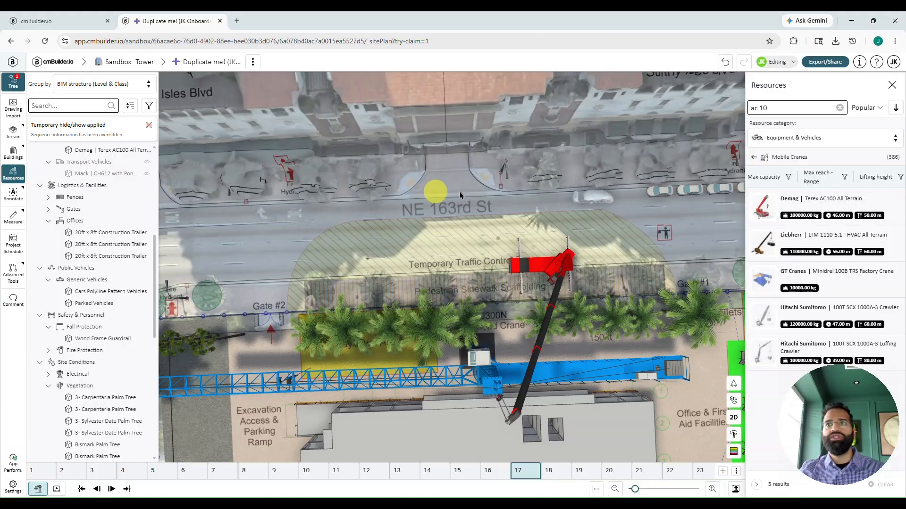
{"action": "left_click", "coordinate": [843, 108]}
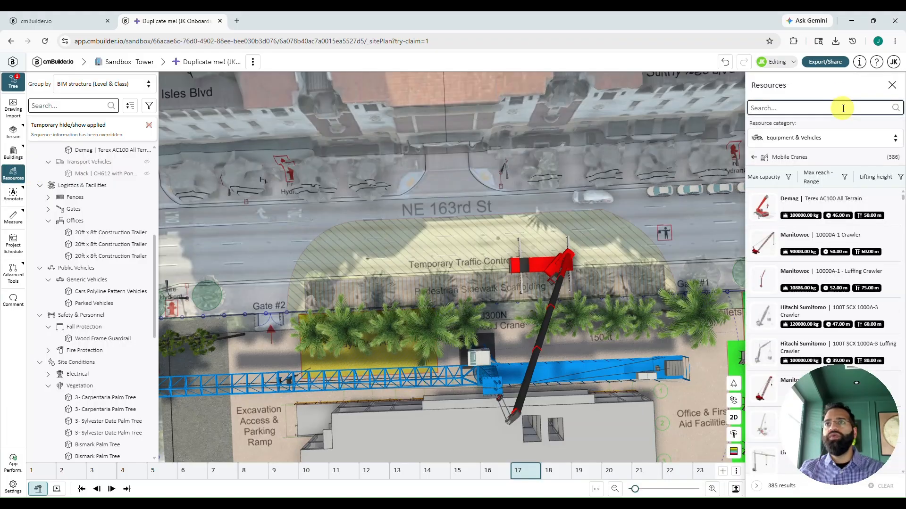
{"action": "left_click", "coordinate": [829, 135]}
{"action": "left_click", "coordinate": [796, 157]}
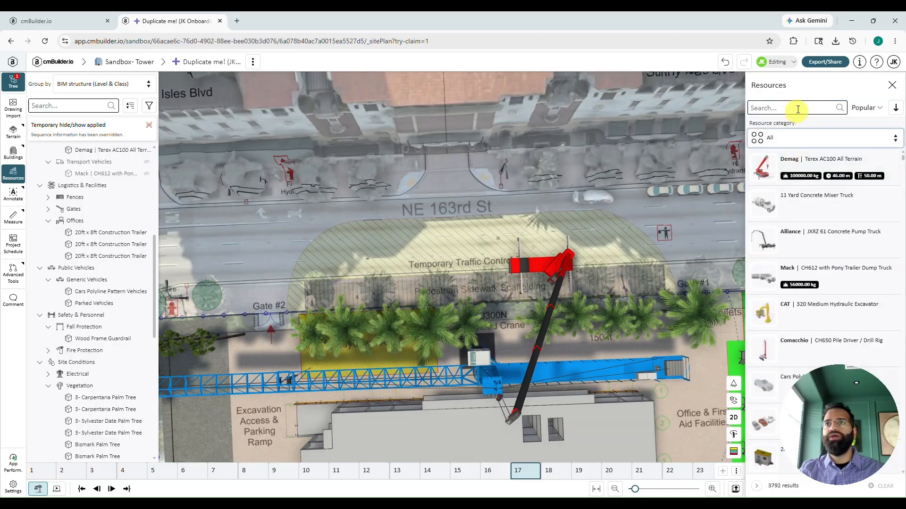
{"action": "left_click", "coordinate": [798, 109]}
{"action": "type", "text": "traff"}
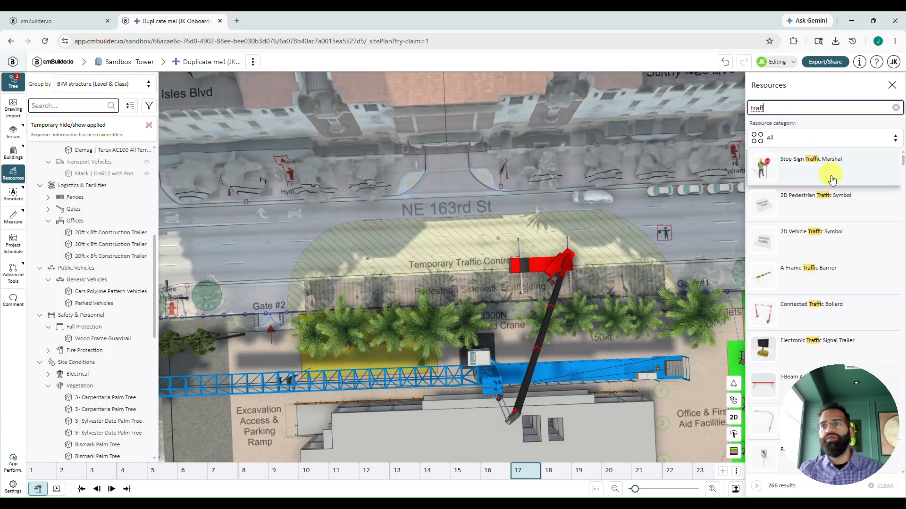
{"action": "left_click", "coordinate": [806, 314]}
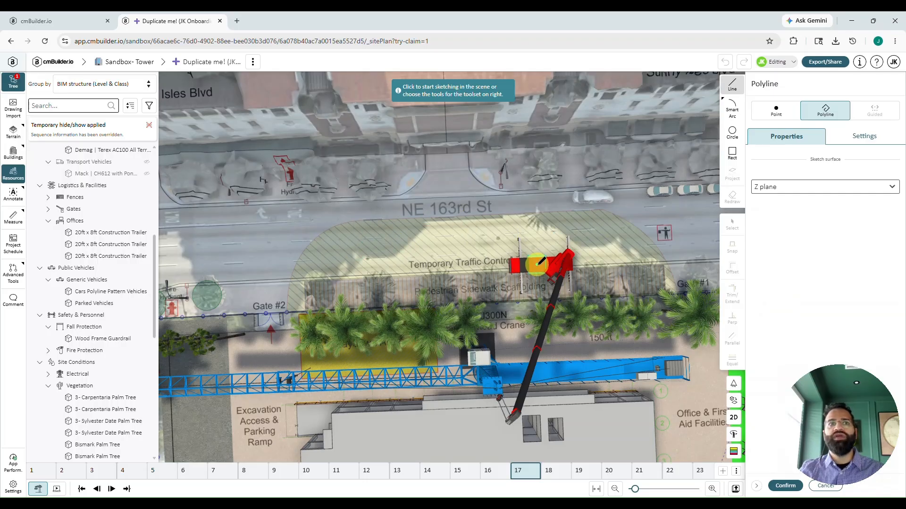
Start the bollard path at Gate #1 and sketch a 3 Point Arc along the traffic control area's curved boundary.
{"action": "right_click_drag", "start_coordinate": [671, 287], "coordinate": [486, 268]}
{"action": "scroll", "coordinate": [487, 268], "scroll_direction": "up", "scroll_amount": 4}
{"action": "right_click_drag", "start_coordinate": [550, 271], "coordinate": [491, 397]}
{"action": "scroll", "coordinate": [549, 392], "scroll_direction": "up", "scroll_amount": 2}
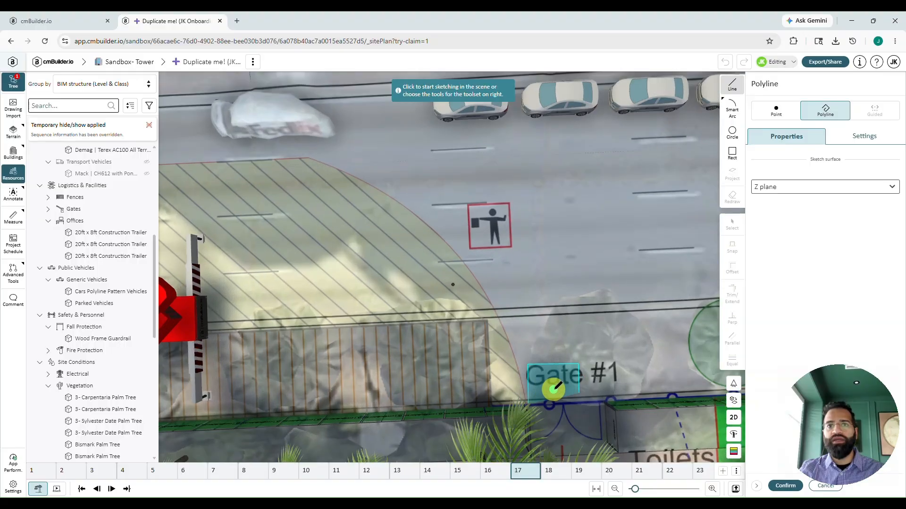
{"action": "right_click_drag", "start_coordinate": [547, 394], "coordinate": [525, 345]}
{"action": "left_click", "coordinate": [741, 424]}
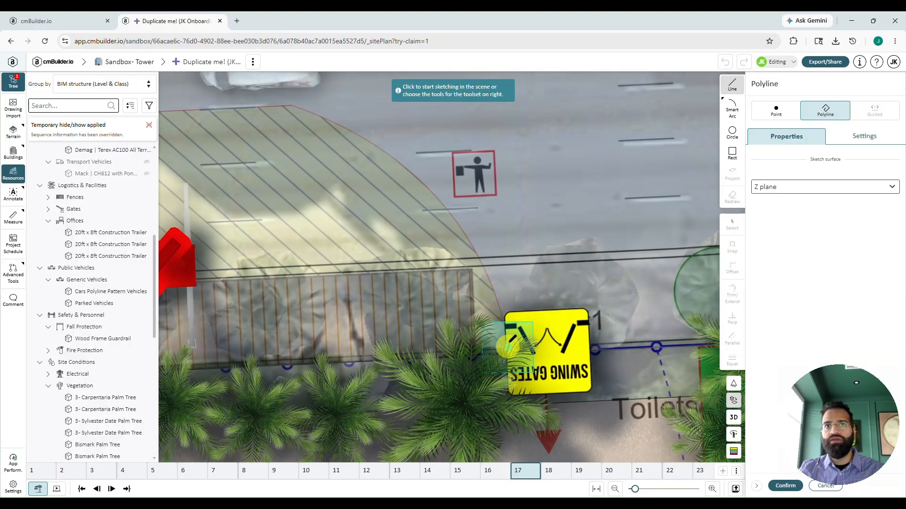
{"action": "left_click", "coordinate": [507, 346]}
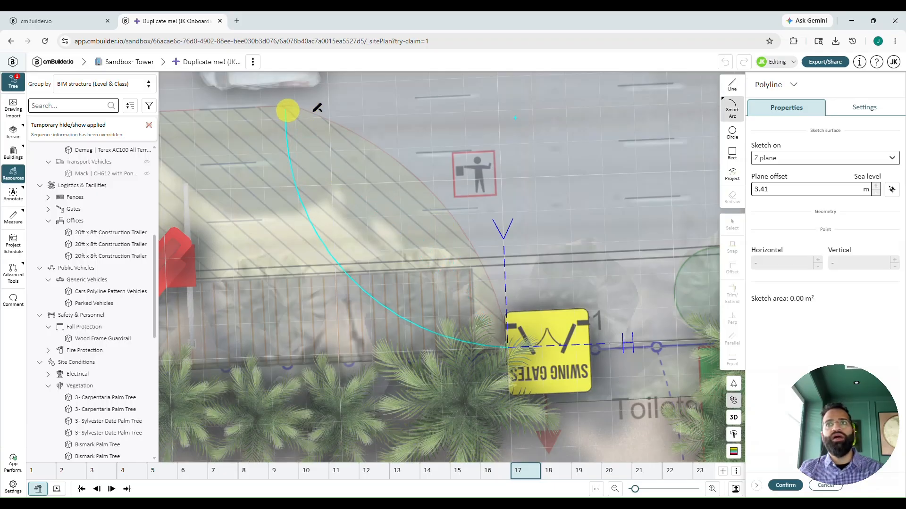
{"action": "left_click", "coordinate": [731, 108]}
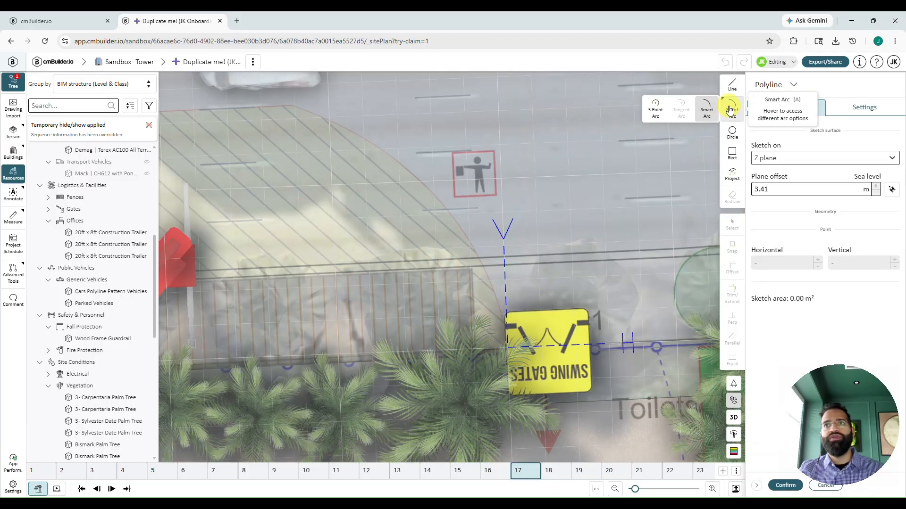
{"action": "left_click", "coordinate": [653, 109]}
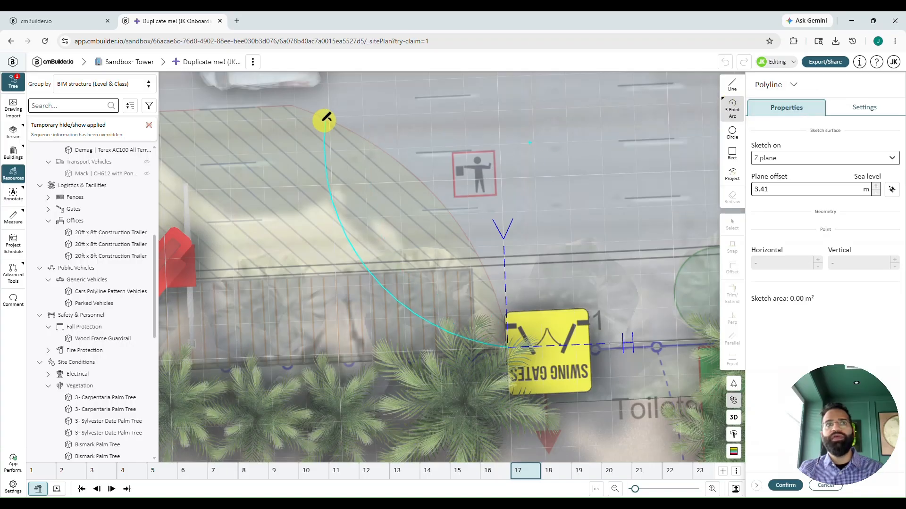
{"action": "left_click", "coordinate": [293, 106]}
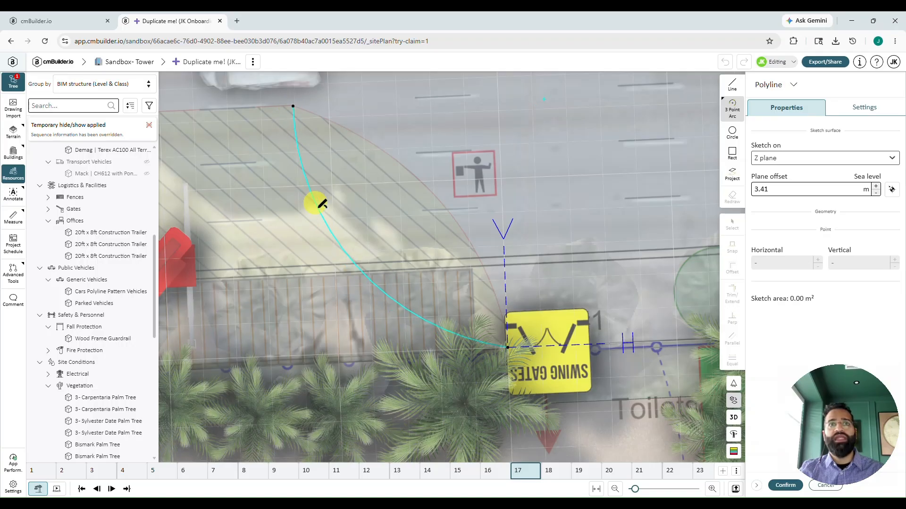
{"action": "left_click", "coordinate": [436, 195]}
Continue the bollard path with a straight line along the traffic control area's street-side edge to its far curve.
{"action": "scroll", "coordinate": [432, 196], "scroll_direction": "down", "scroll_amount": 3}
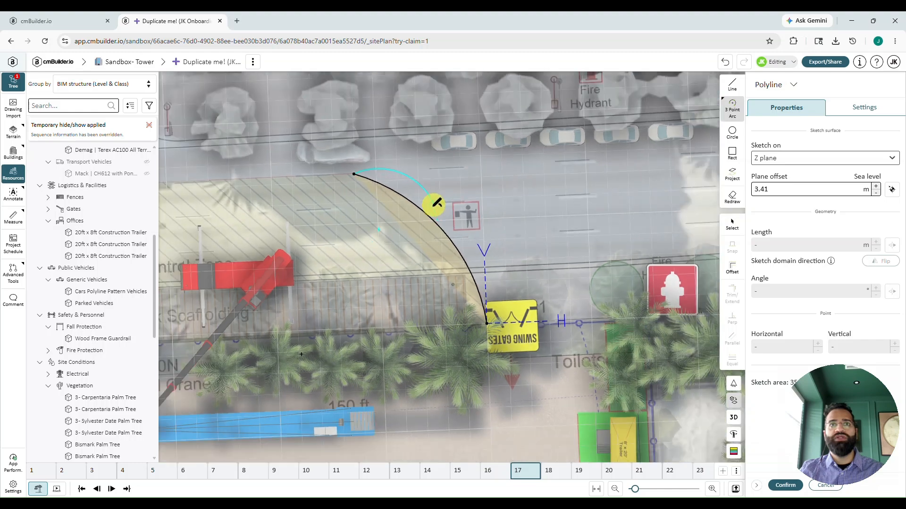
{"action": "middle_click_drag", "start_coordinate": [293, 188], "coordinate": [540, 194]}
{"action": "middle_click_drag", "start_coordinate": [421, 205], "coordinate": [519, 188]}
{"action": "scroll", "coordinate": [510, 187], "scroll_direction": "down", "scroll_amount": 3}
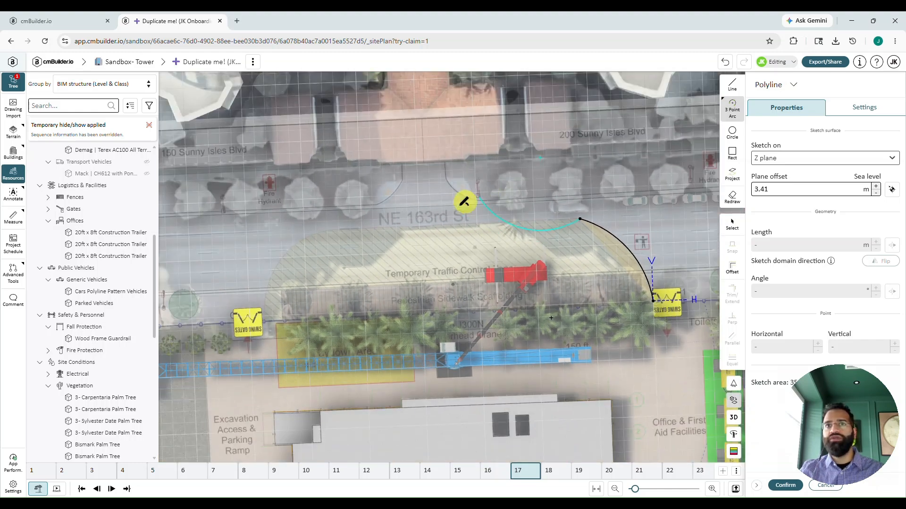
{"action": "key", "text": "l"}
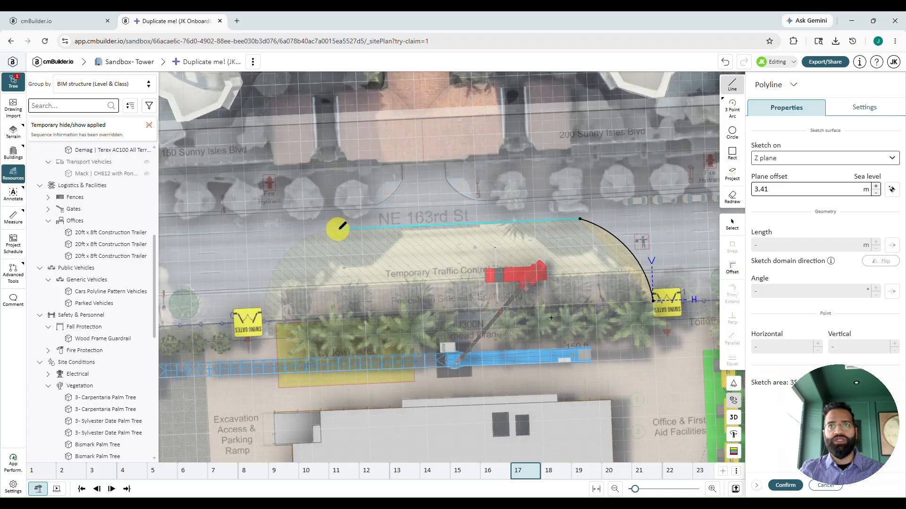
{"action": "left_click", "coordinate": [338, 229]}
Complete the bollard path with a 3 Point Arc ending at Gate #2, confirm the sketch and return to the 3D view.
{"action": "key", "text": "a"}
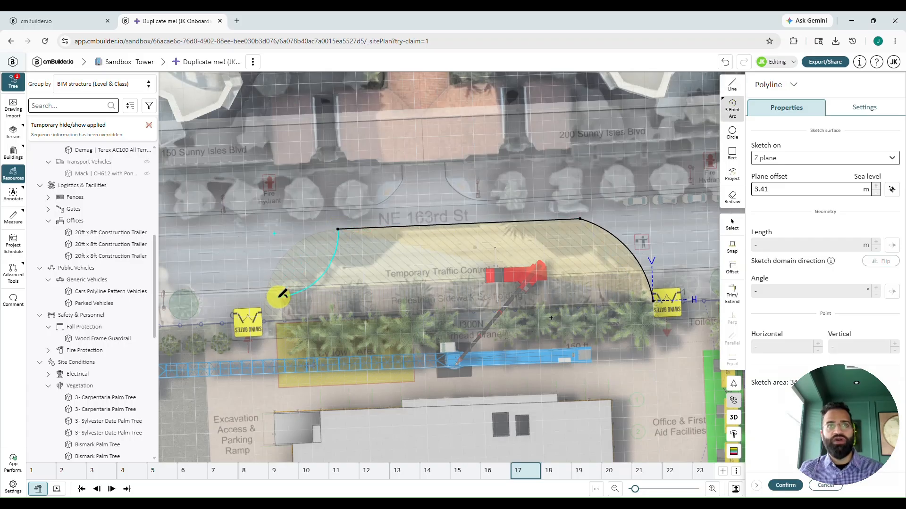
{"action": "left_click", "coordinate": [267, 318]}
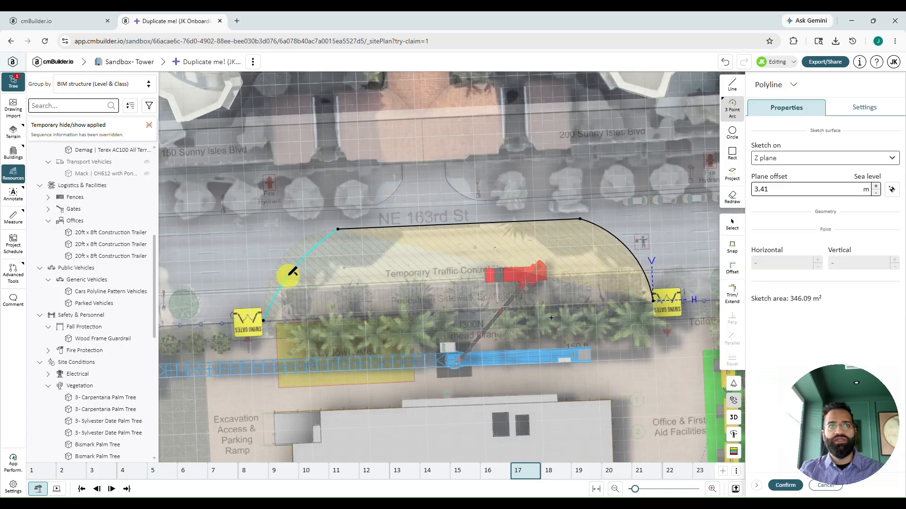
{"action": "left_click", "coordinate": [282, 257]}
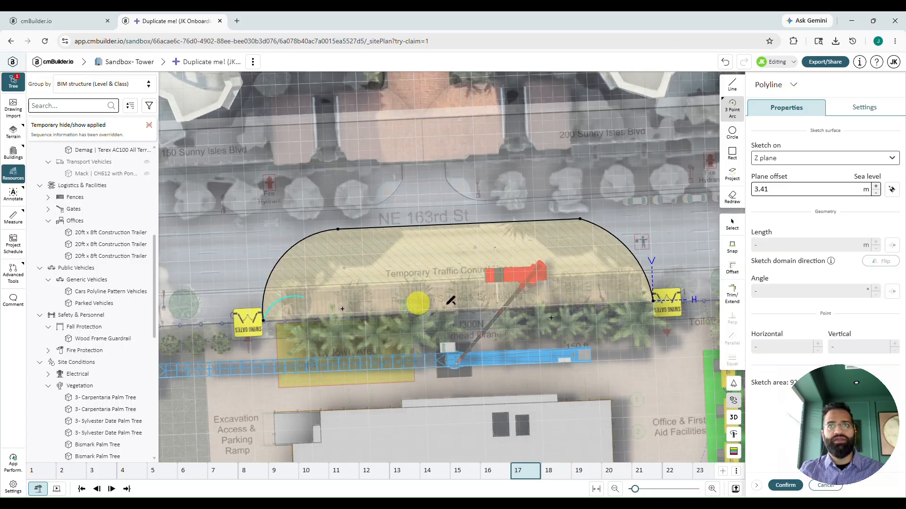
{"action": "scroll", "coordinate": [452, 283], "scroll_direction": "down", "scroll_amount": 2}
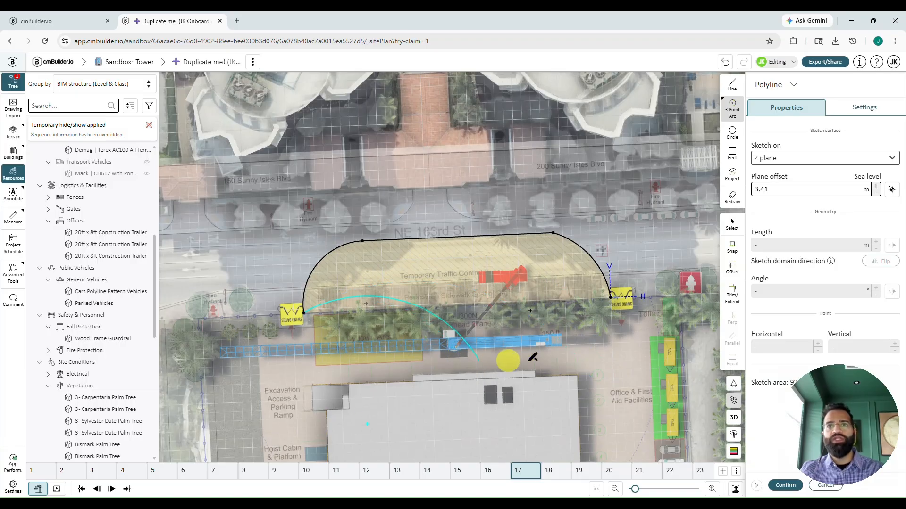
{"action": "key", "text": "Escape"}
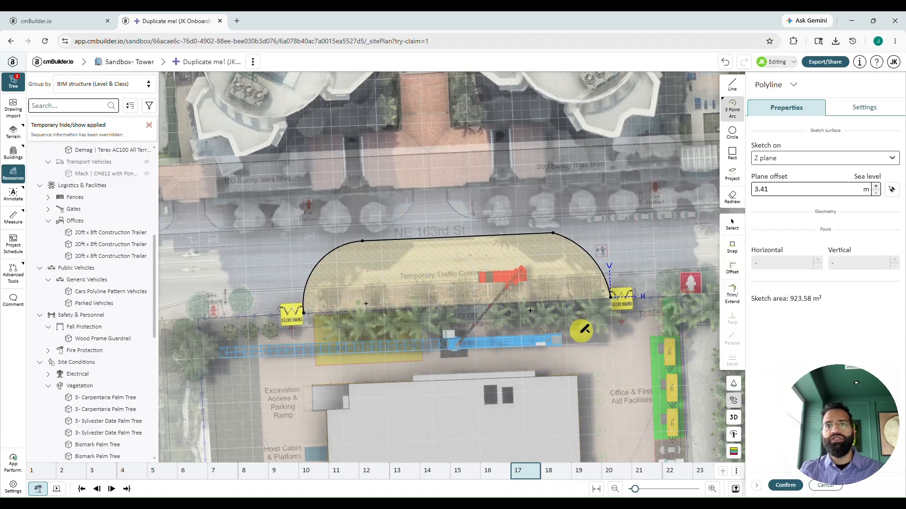
{"action": "scroll", "coordinate": [583, 330], "scroll_direction": "up", "scroll_amount": 3}
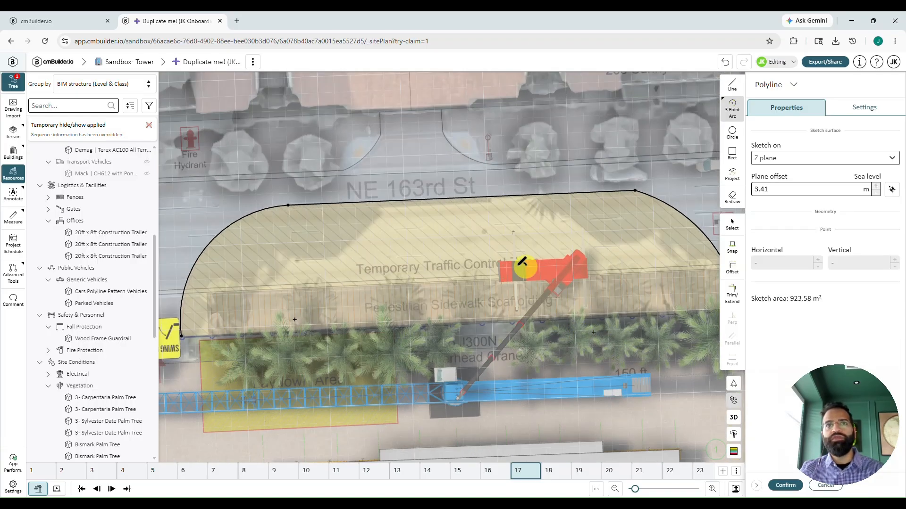
{"action": "left_click", "coordinate": [785, 485]}
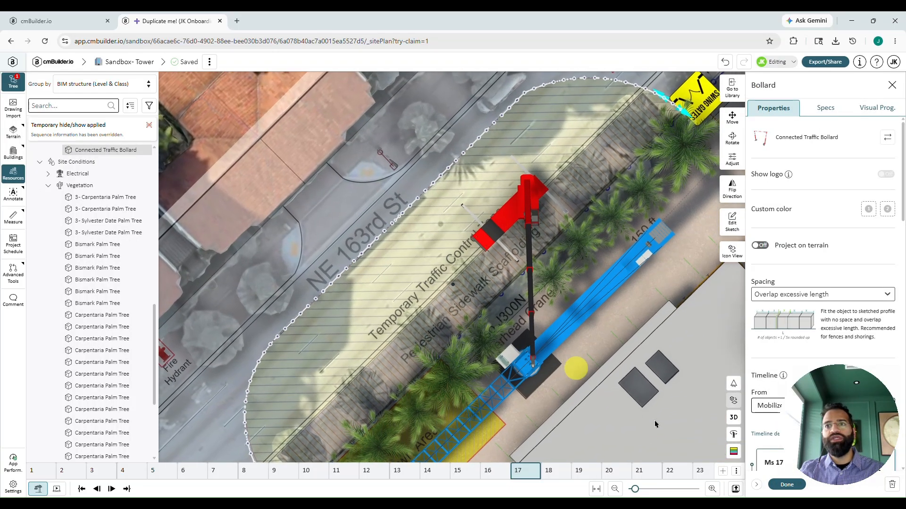
{"action": "left_click", "coordinate": [733, 418]}
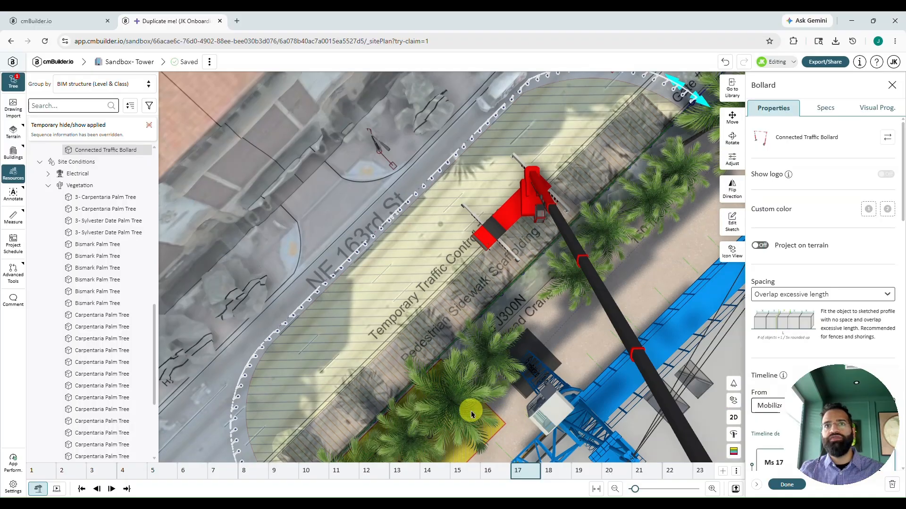
Project the connected traffic bollards onto the terrain and finish editing them.
{"action": "scroll", "coordinate": [423, 341], "scroll_direction": "down", "scroll_amount": 2}
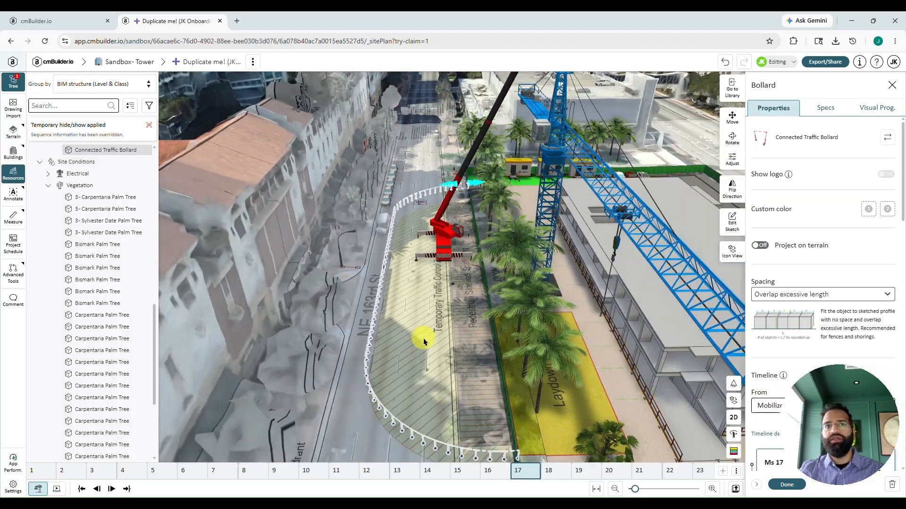
{"action": "left_click_drag", "start_coordinate": [423, 317], "coordinate": [434, 262]}
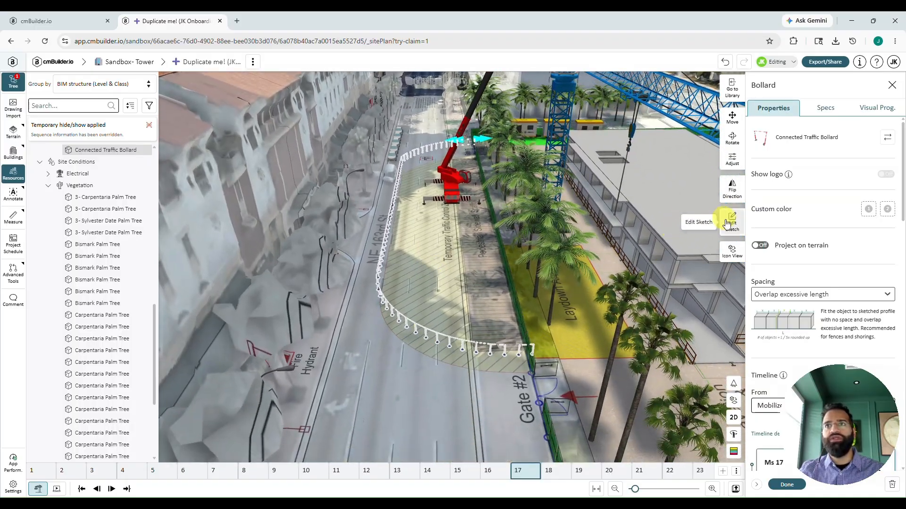
{"action": "left_click", "coordinate": [759, 246]}
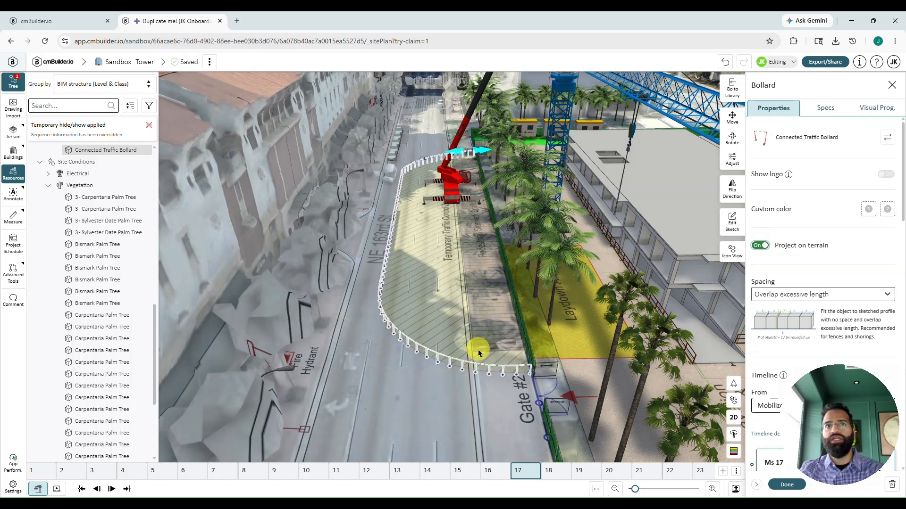
{"action": "left_click", "coordinate": [788, 484]}
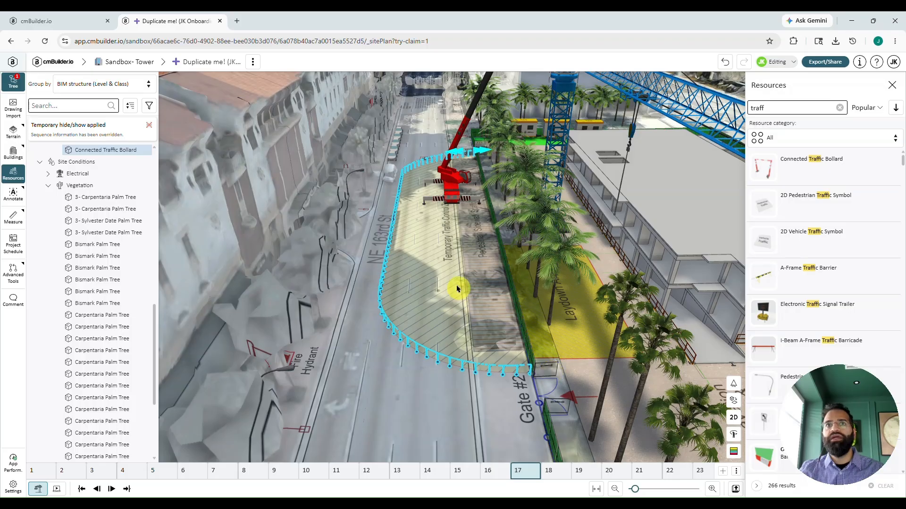
Clear the resource search and browse the Transport Vehicles within the Equipment & Vehicles category.
{"action": "left_click_drag", "start_coordinate": [440, 274], "coordinate": [440, 261]}
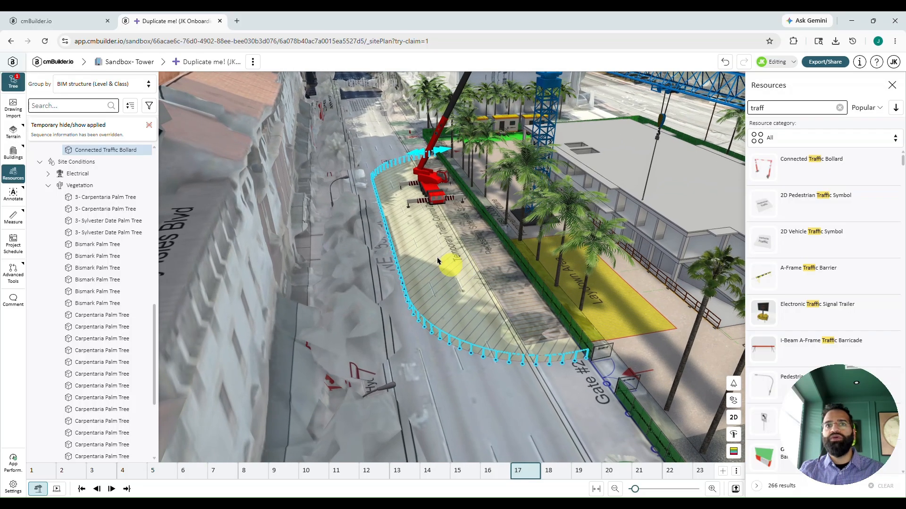
{"action": "left_click", "coordinate": [839, 107]}
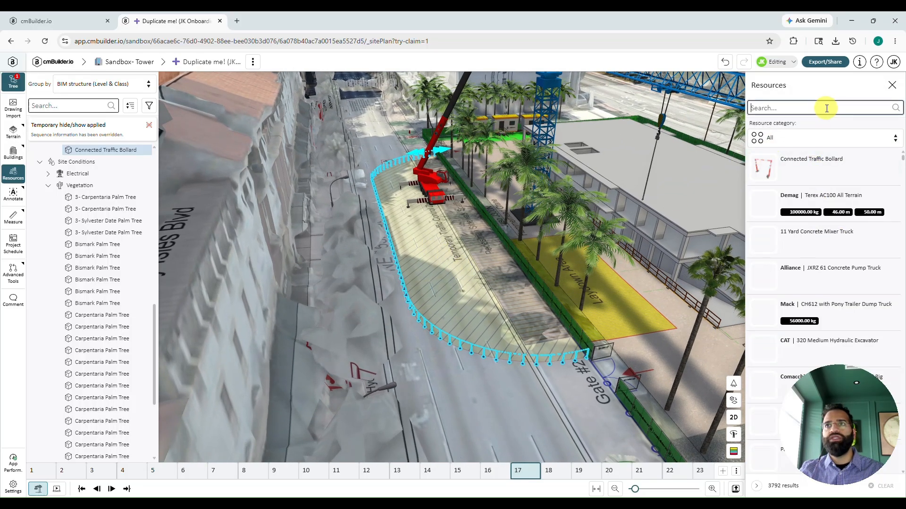
{"action": "left_click", "coordinate": [798, 141]}
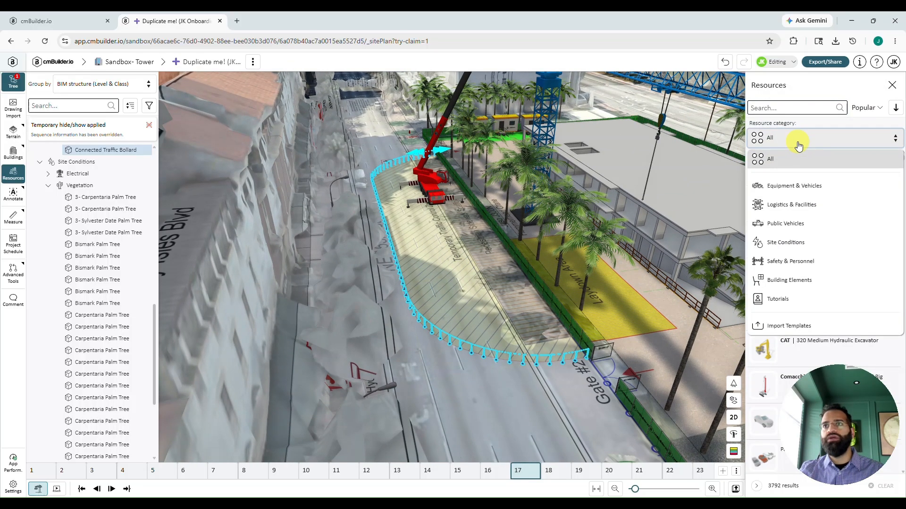
{"action": "left_click", "coordinate": [795, 186]}
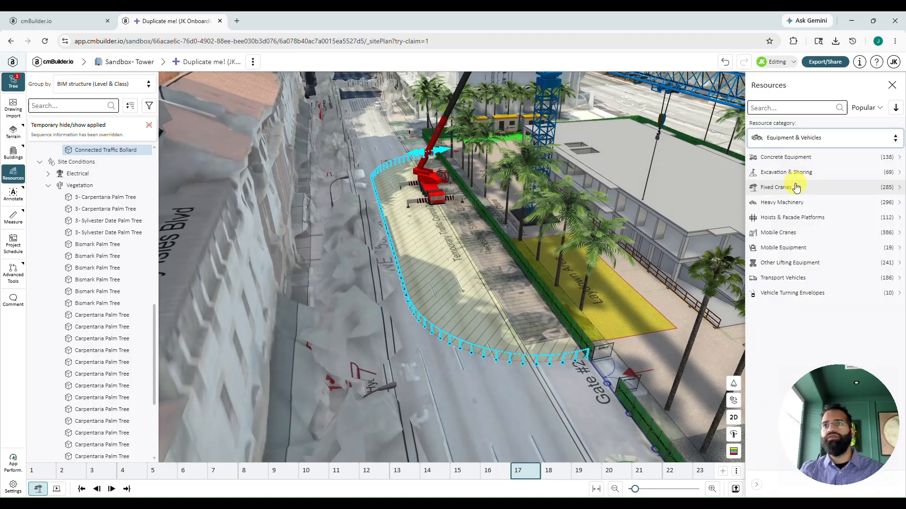
{"action": "left_click", "coordinate": [782, 277]}
{"action": "scroll", "coordinate": [808, 239], "scroll_direction": "down", "scroll_amount": 5}
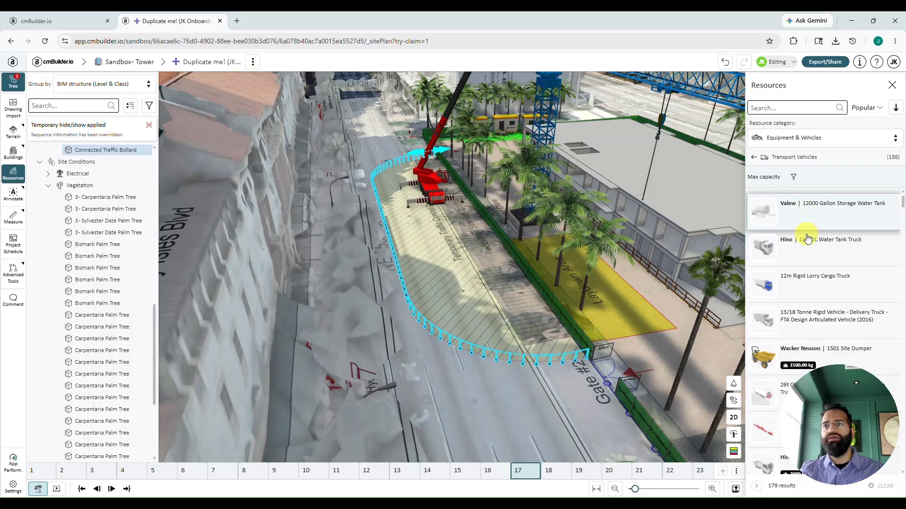
Search the transport vehicles for "flat" and "north", and place a North American Flatbed Semi Truck beside the mobile crane in the traffic control area.
{"action": "left_click", "coordinate": [801, 108]}
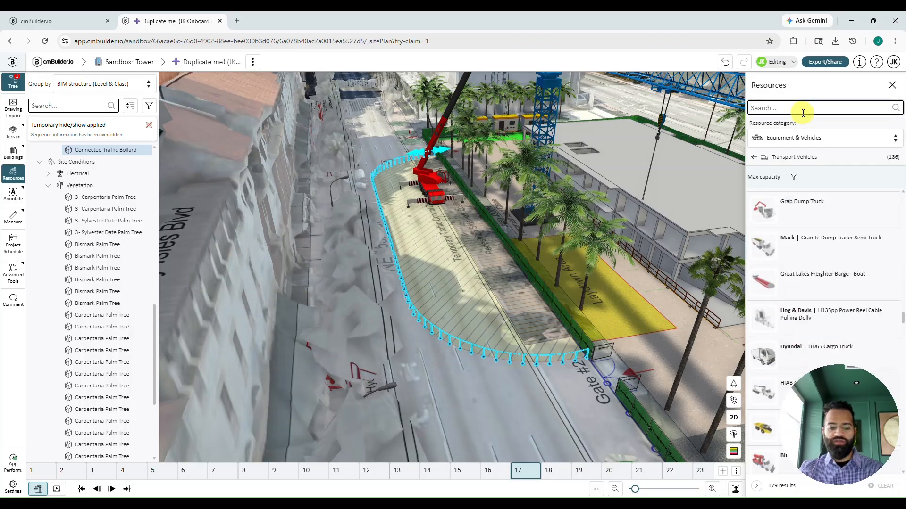
{"action": "type", "text": "flat"}
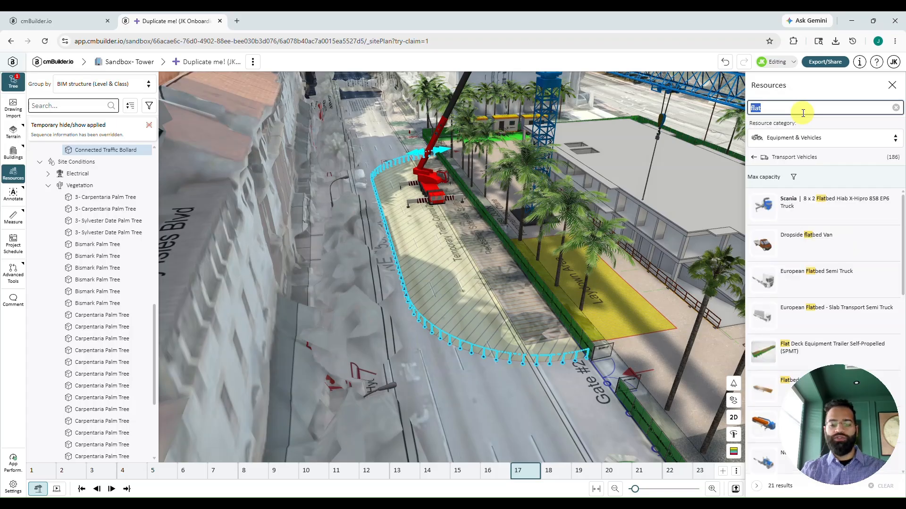
{"action": "type", "text": "north"}
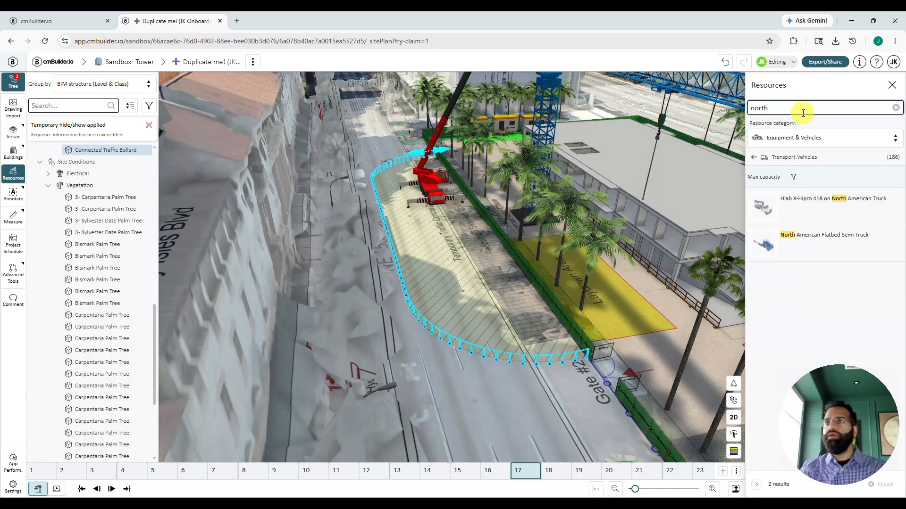
{"action": "left_click", "coordinate": [818, 247]}
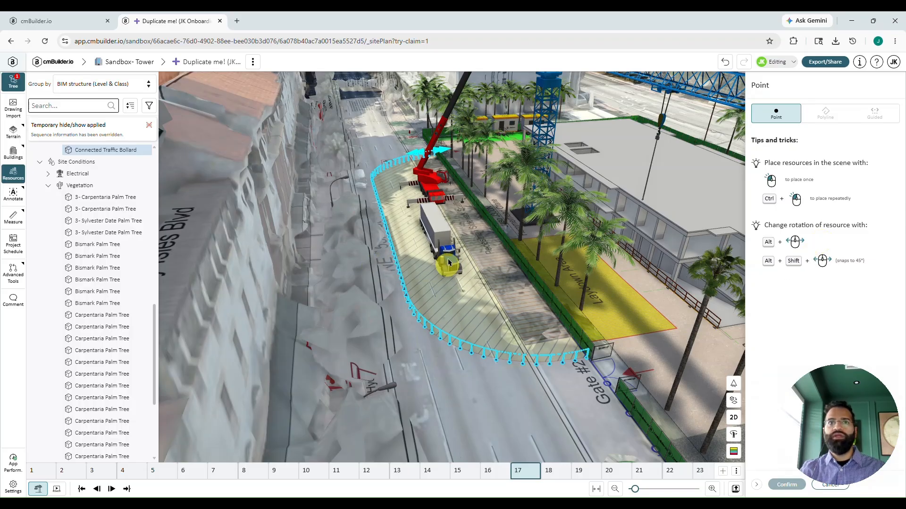
{"action": "left_click", "coordinate": [450, 266]}
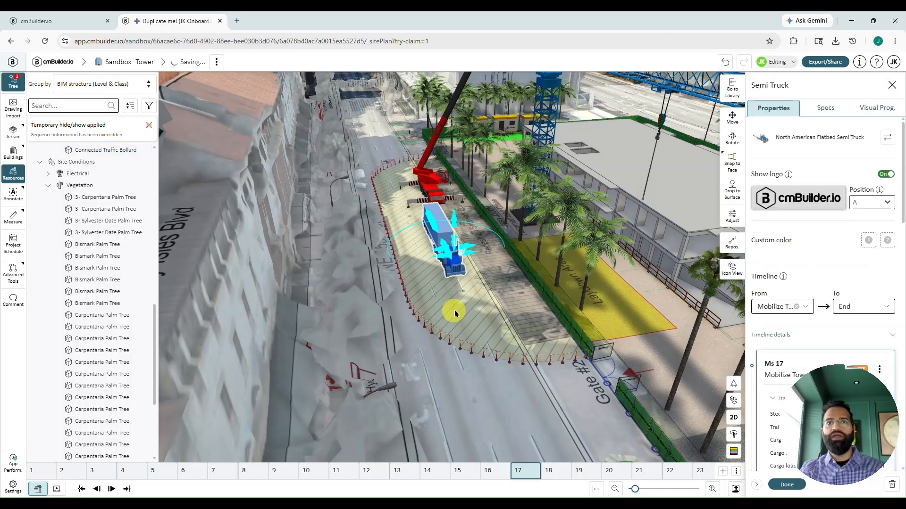
Turn off the flatbed truck's logo, set its cargo load height to 0 m and finish editing it.
{"action": "scroll", "coordinate": [495, 265], "scroll_direction": "up", "scroll_amount": 3}
{"action": "left_click_drag", "start_coordinate": [495, 266], "coordinate": [590, 297]}
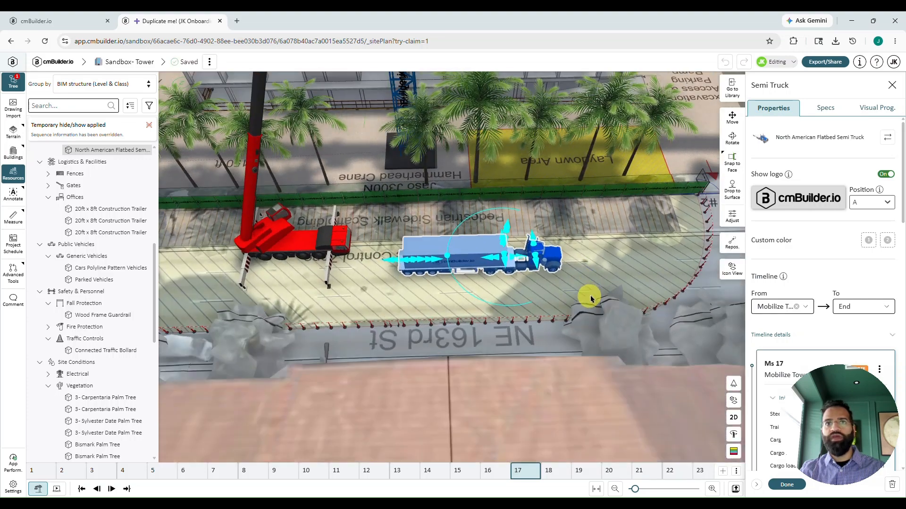
{"action": "scroll", "coordinate": [585, 297], "scroll_direction": "up", "scroll_amount": 3}
{"action": "left_click", "coordinate": [886, 175]}
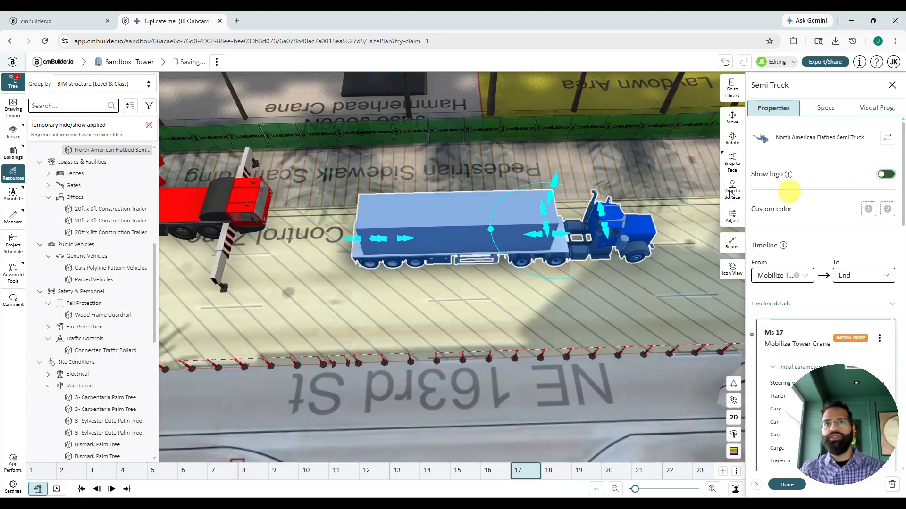
{"action": "left_click_drag", "start_coordinate": [554, 187], "coordinate": [545, 222]}
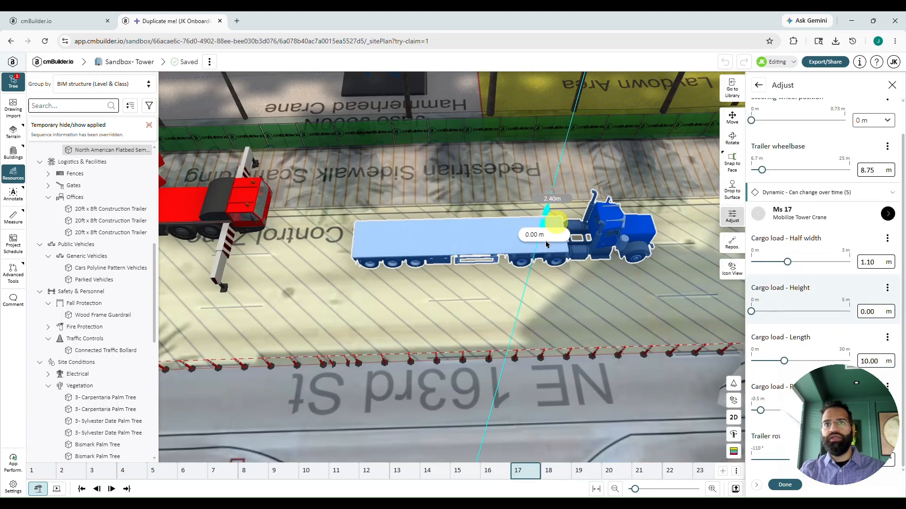
{"action": "left_click", "coordinate": [785, 486]}
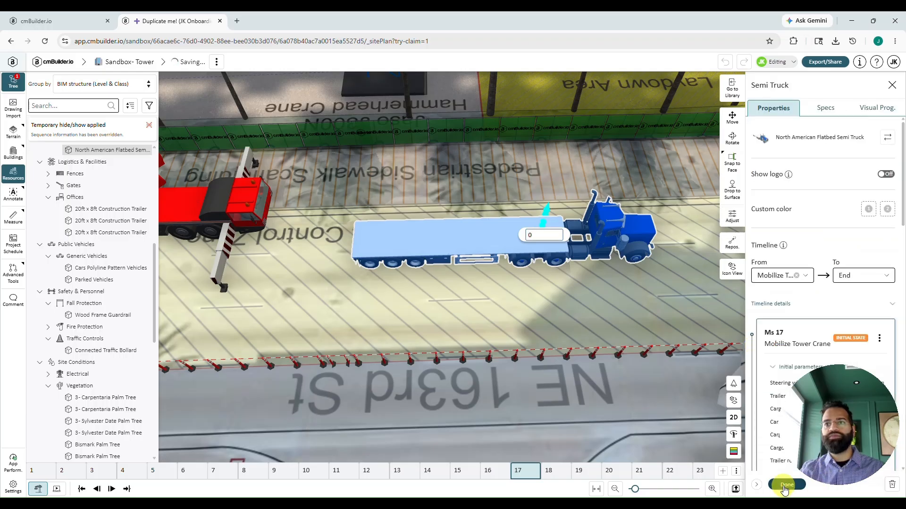
Search all resource categories for "traffic" and choose the Stop-Sign Traffic Marshal for placement.
{"action": "left_click", "coordinate": [896, 107]}
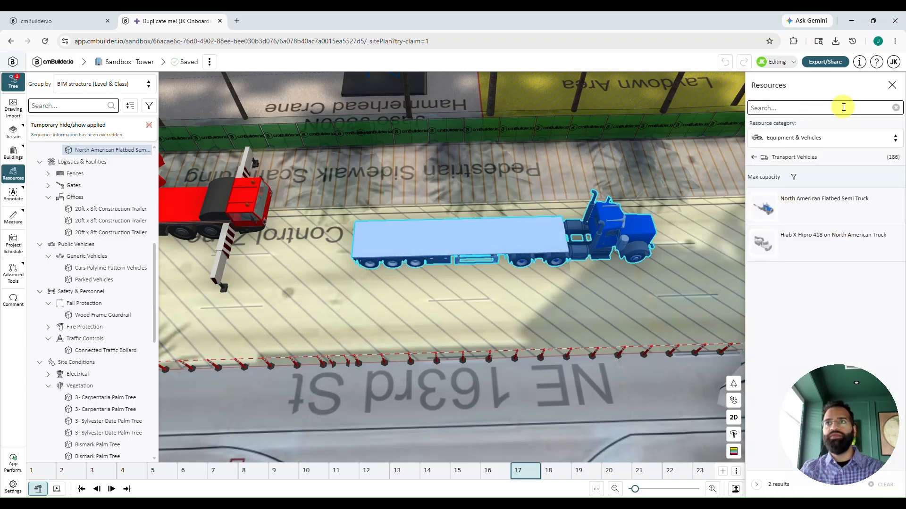
{"action": "left_click", "coordinate": [809, 140]}
{"action": "left_click", "coordinate": [787, 159]}
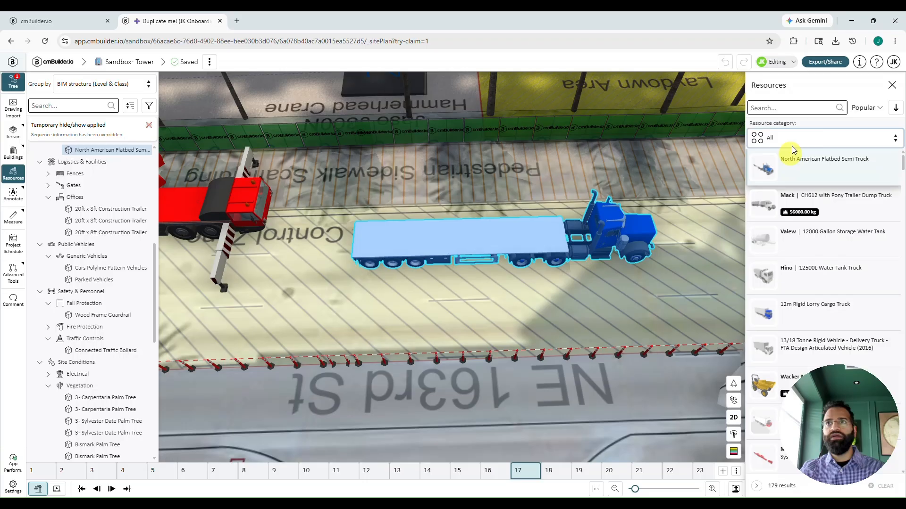
{"action": "left_click", "coordinate": [774, 105]}
{"action": "type", "text": "traffic"}
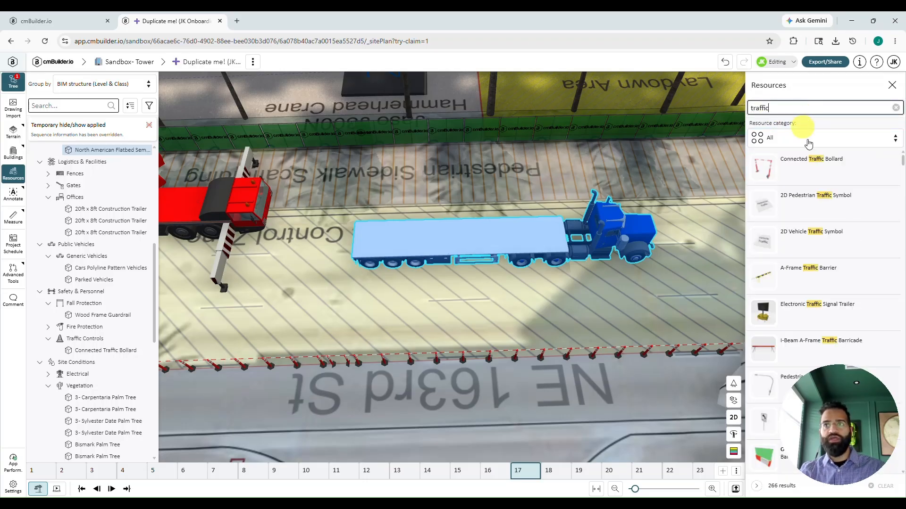
{"action": "scroll", "coordinate": [825, 196], "scroll_direction": "down", "scroll_amount": 10}
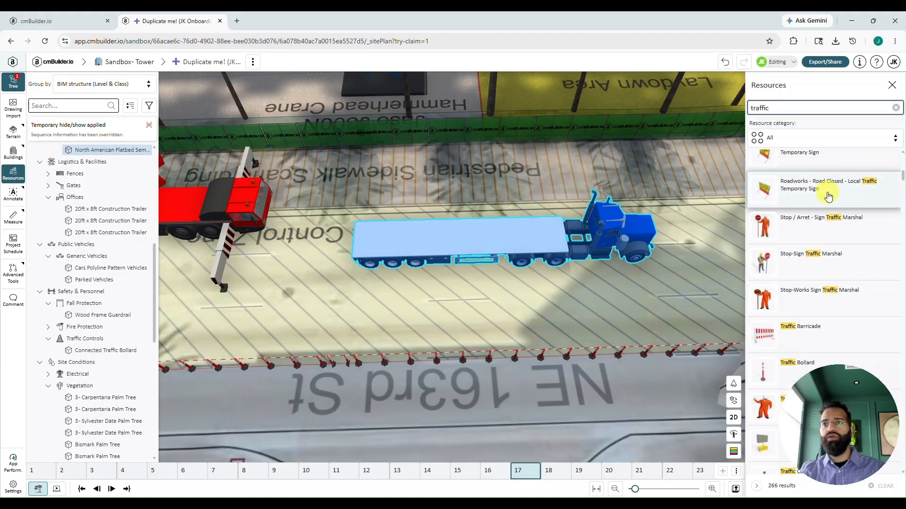
{"action": "left_click", "coordinate": [797, 229]}
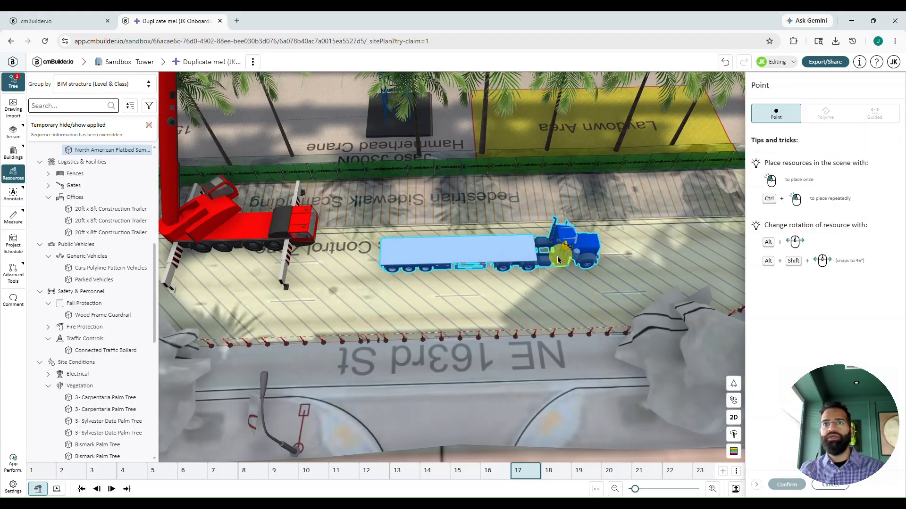
Place the traffic marshal on the person symbol in the street near Gate #1 and finish editing it.
{"action": "left_click_drag", "start_coordinate": [349, 276], "coordinate": [576, 266]}
{"action": "left_click_drag", "start_coordinate": [283, 276], "coordinate": [514, 285]}
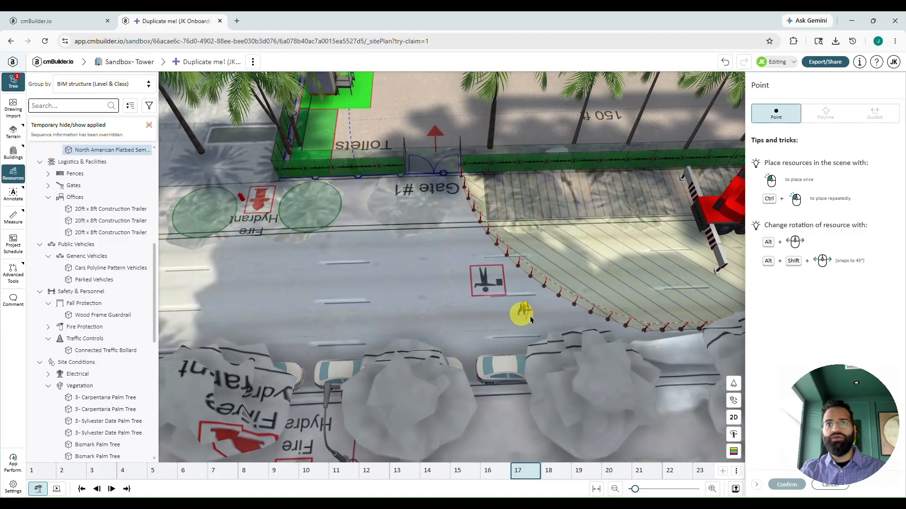
{"action": "right_click_drag", "start_coordinate": [530, 317], "coordinate": [595, 294]}
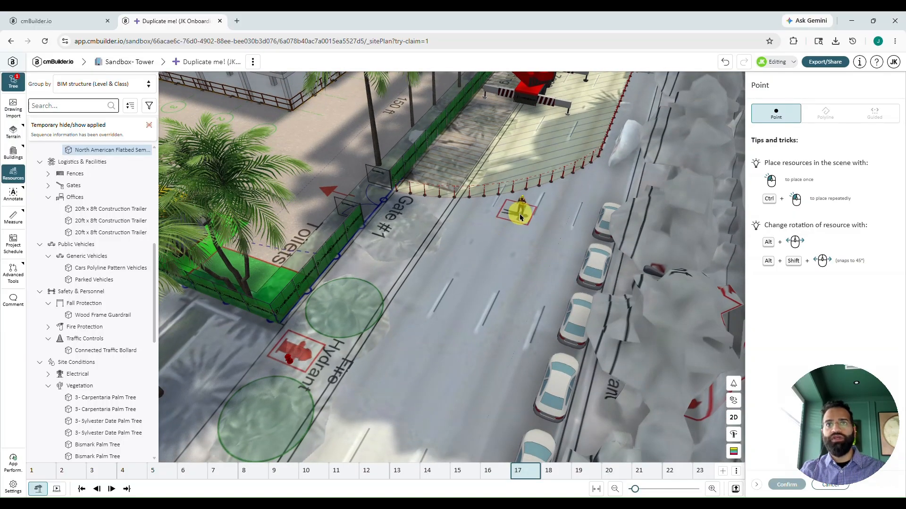
{"action": "left_click", "coordinate": [516, 211]}
{"action": "scroll", "coordinate": [486, 274], "scroll_direction": "down", "scroll_amount": 5}
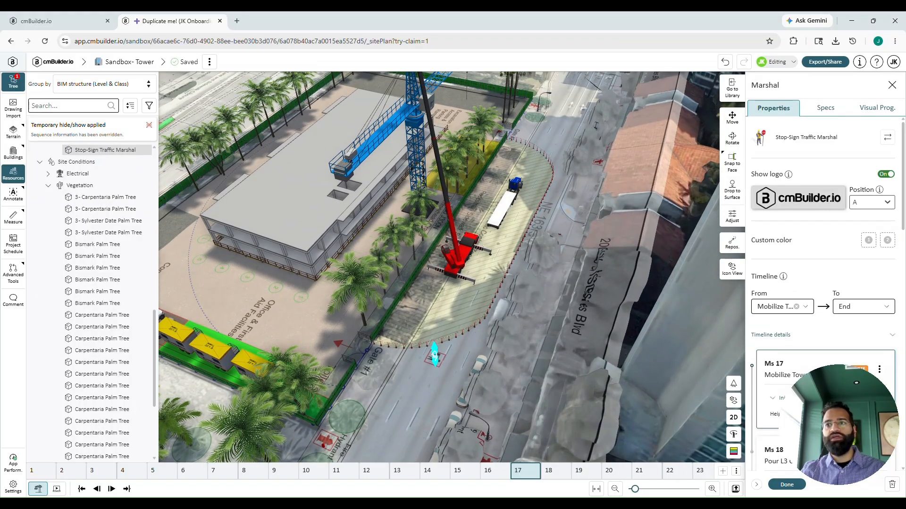
{"action": "left_click", "coordinate": [792, 489]}
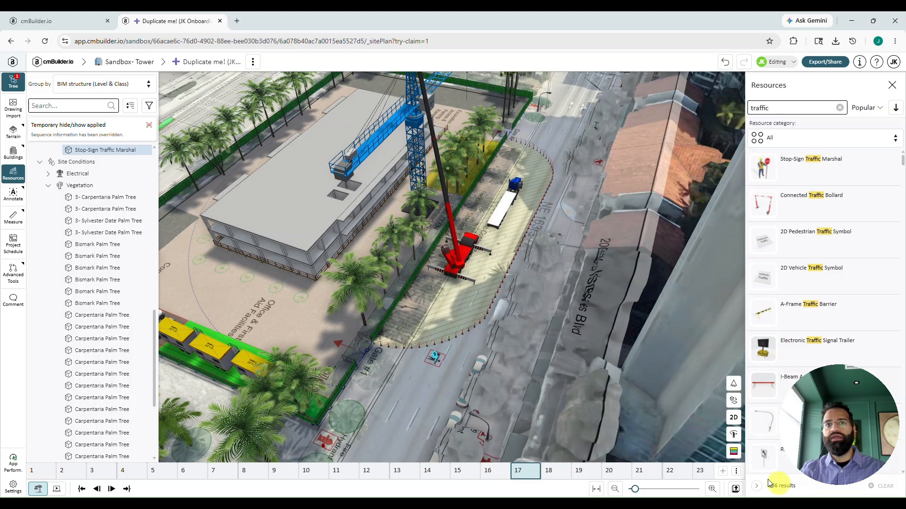
Close the resource library and hide the Tower_Sandbox_Site_Logistic_Plan.pdf drawing.
{"action": "left_click", "coordinate": [449, 300]}
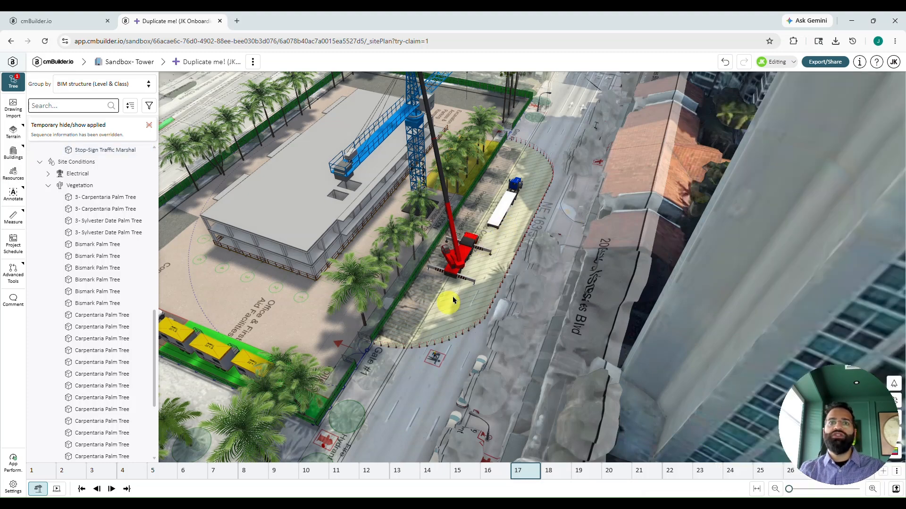
{"action": "left_click", "coordinate": [254, 63]}
{"action": "mouse_move", "coordinate": [275, 81]}
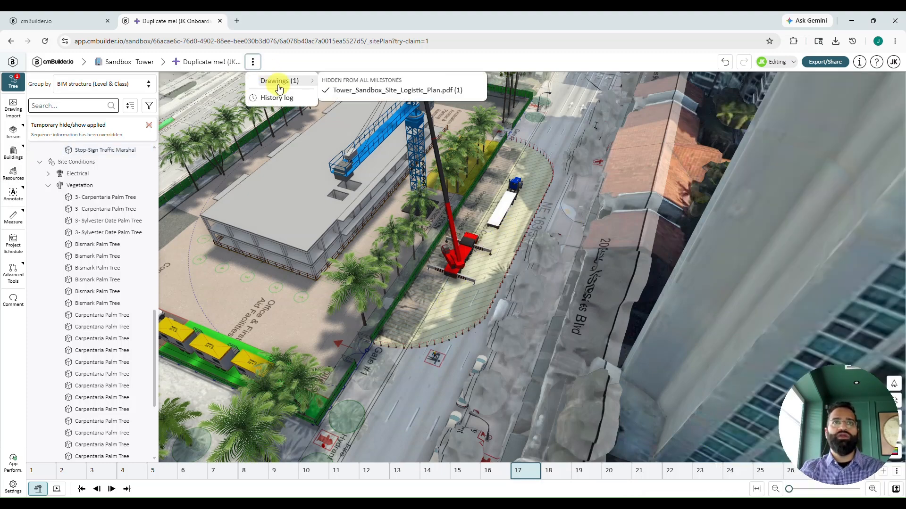
{"action": "left_click", "coordinate": [397, 90]}
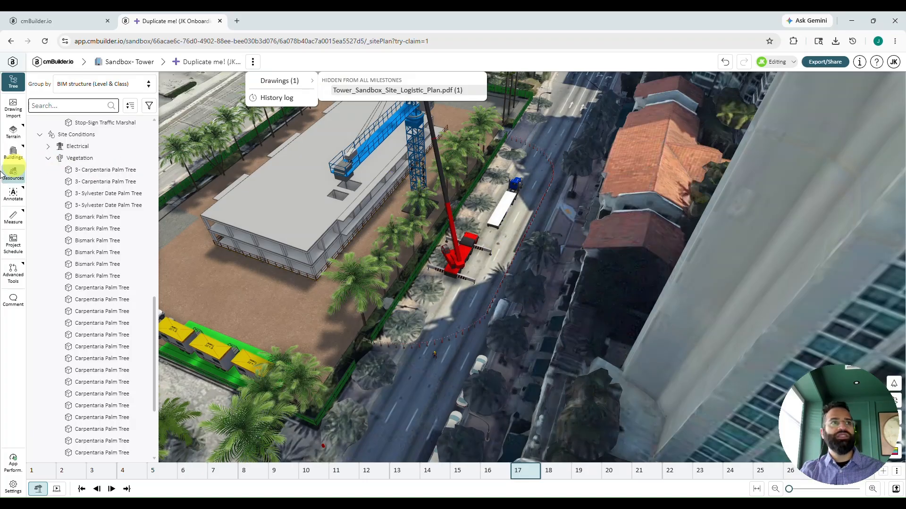
Create an annotation zone on the Z plane by projecting the bollard path around the crane and truck, and confirm the sketch.
{"action": "left_click", "coordinate": [12, 192]}
{"action": "left_click", "coordinate": [52, 214]}
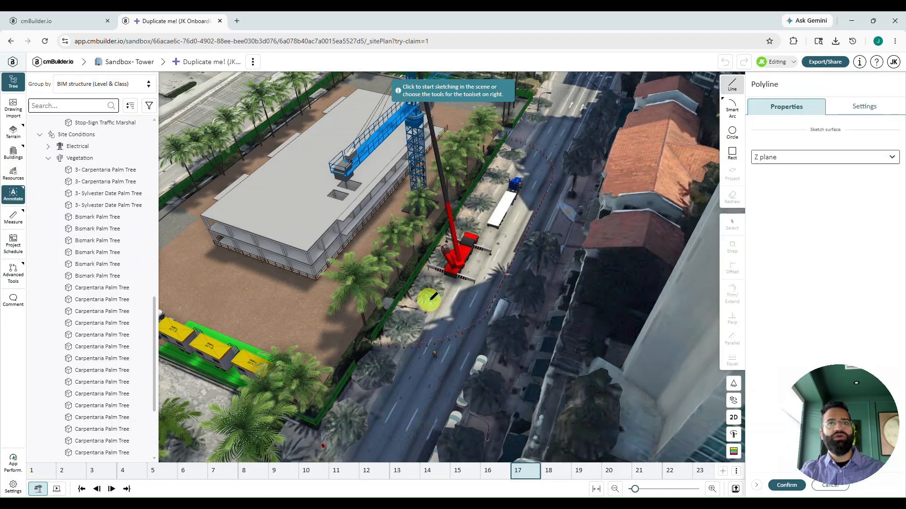
{"action": "left_click", "coordinate": [438, 296]}
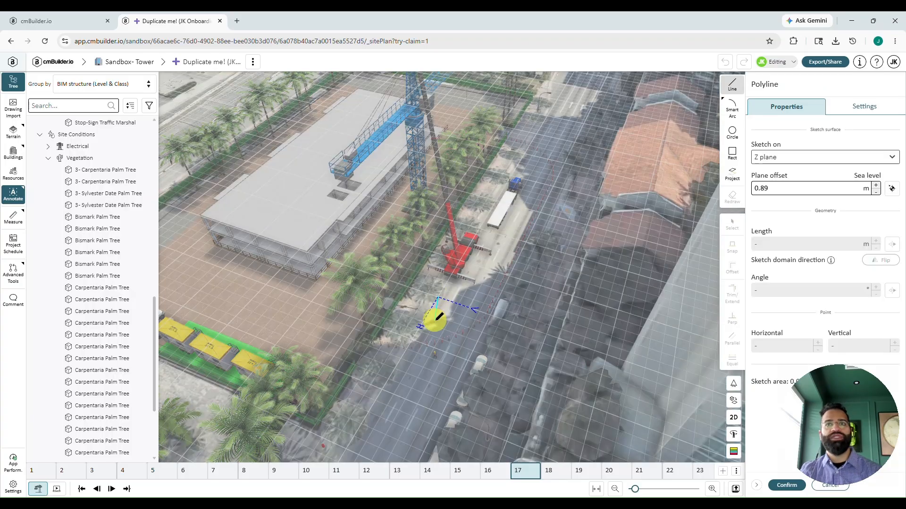
{"action": "left_click", "coordinate": [731, 178]}
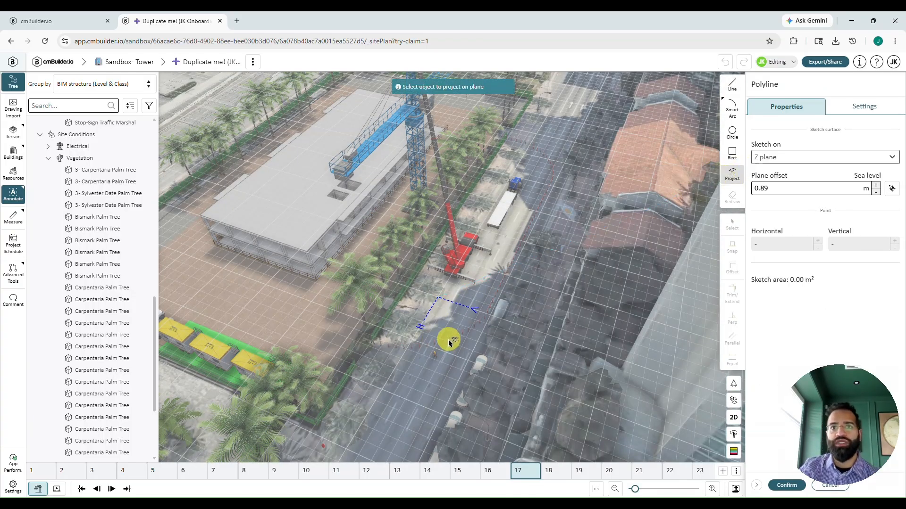
{"action": "left_click", "coordinate": [448, 339]}
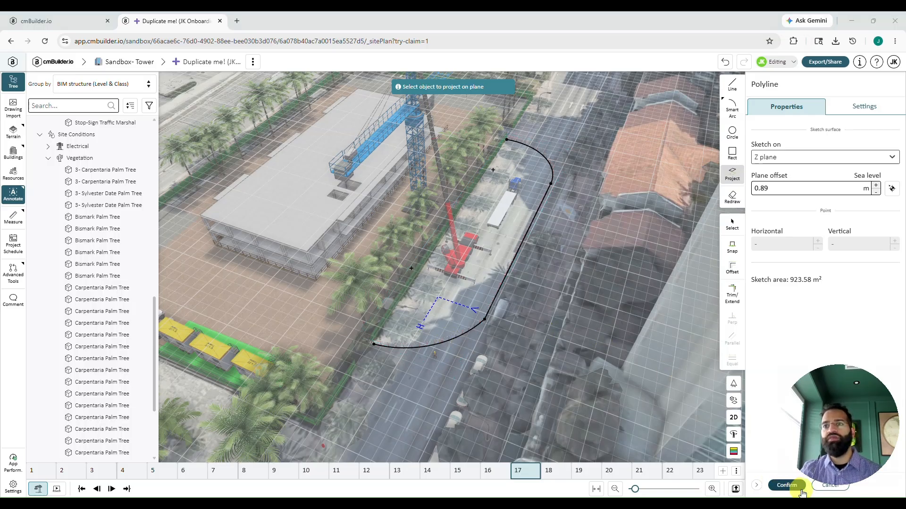
{"action": "left_click", "coordinate": [781, 488]}
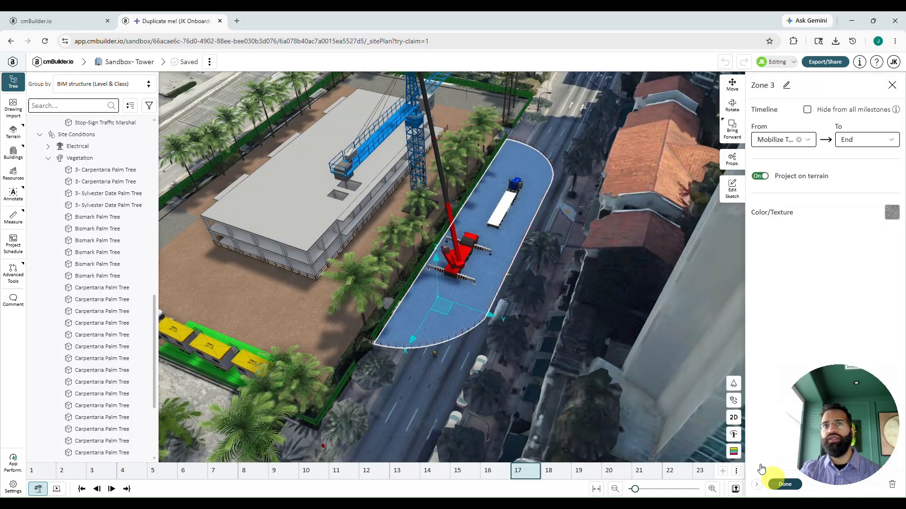
Give the new zone the yellow-and-black striped texture, rename it Caution Zone, and finish editing it.
{"action": "left_click", "coordinate": [891, 213]}
{"action": "scroll", "coordinate": [835, 284], "scroll_direction": "down", "scroll_amount": 5}
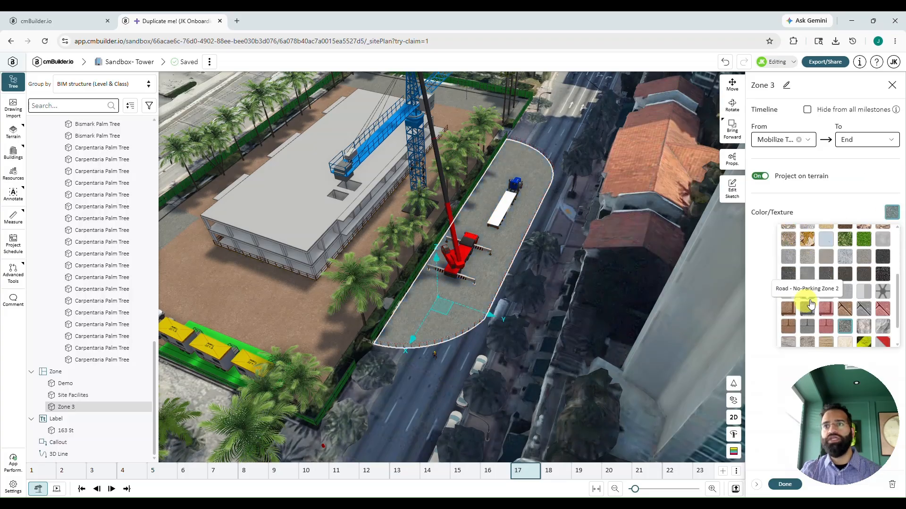
{"action": "left_click", "coordinate": [867, 320]}
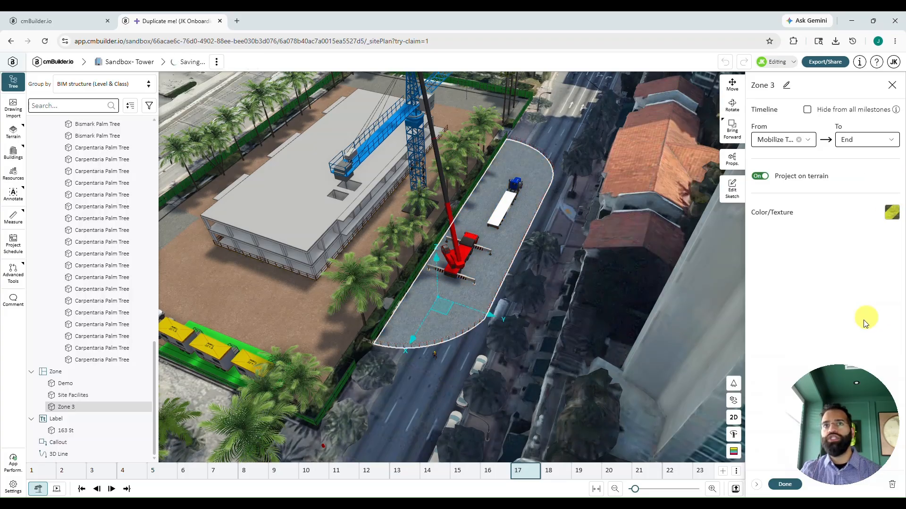
{"action": "left_click", "coordinate": [786, 85]}
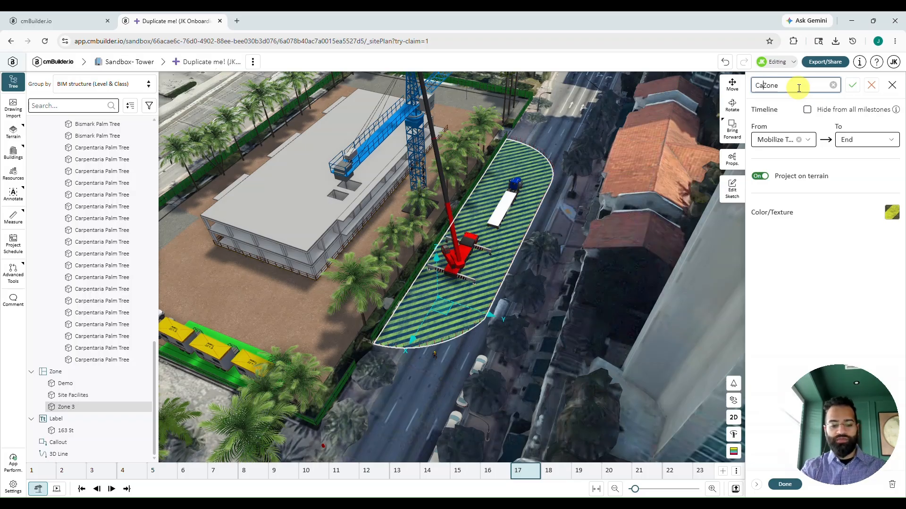
{"action": "type", "text": "Caution"}
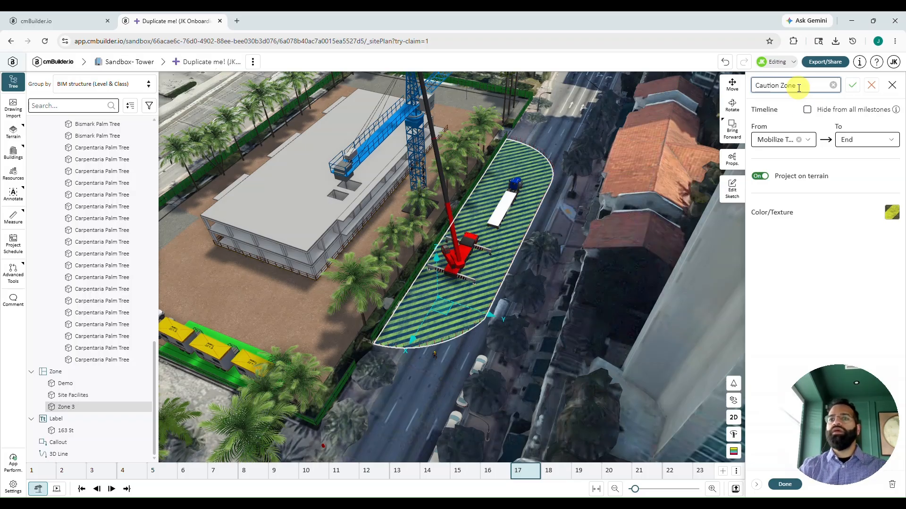
{"action": "left_click", "coordinate": [780, 488]}
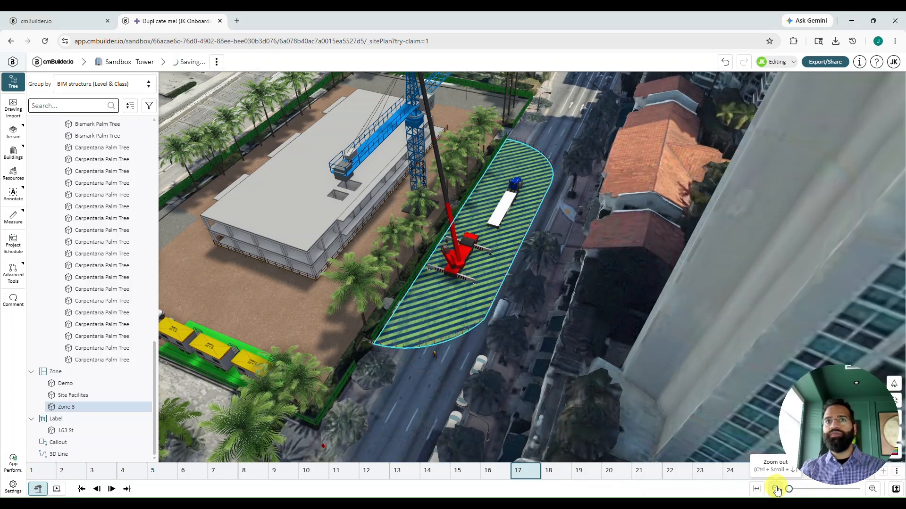
Select the traffic marshal, flatbed truck, connected traffic bollards and red mobile crane together, and end them at milestone 17.
{"action": "left_click_drag", "start_coordinate": [632, 285], "coordinate": [593, 374]}
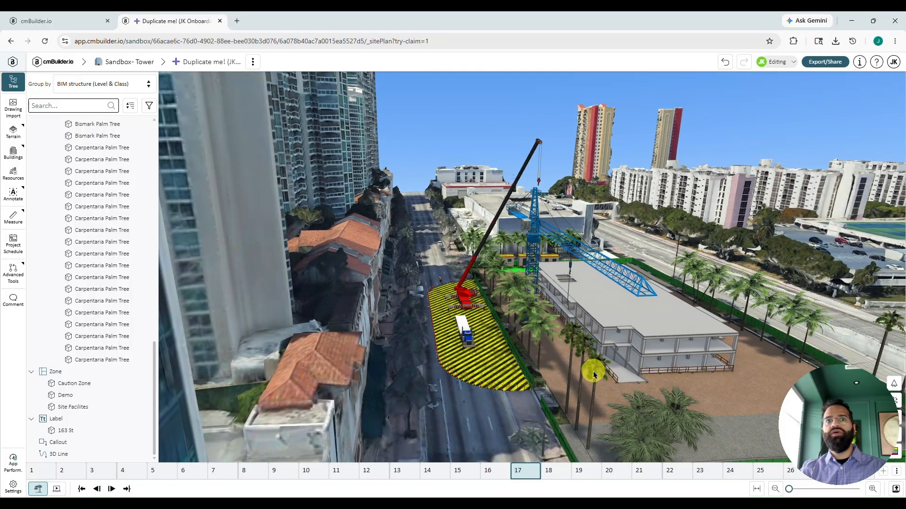
{"action": "scroll", "coordinate": [593, 371], "scroll_direction": "up", "scroll_amount": 5}
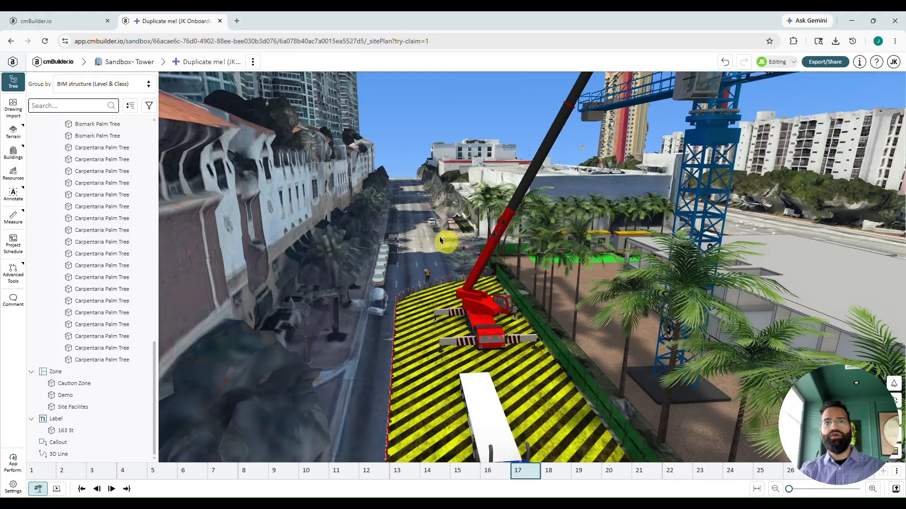
{"action": "left_click", "coordinate": [429, 276]}
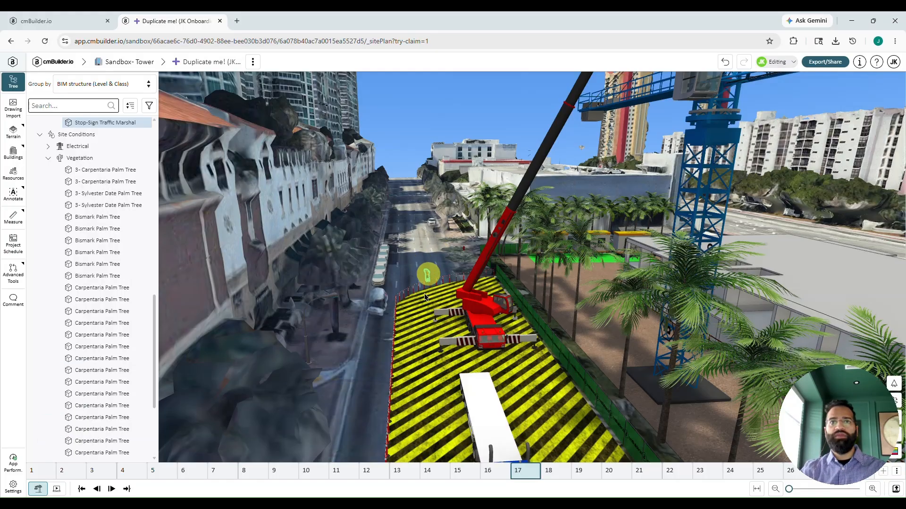
{"action": "left_click", "coordinate": [474, 409], "text": "shift"}
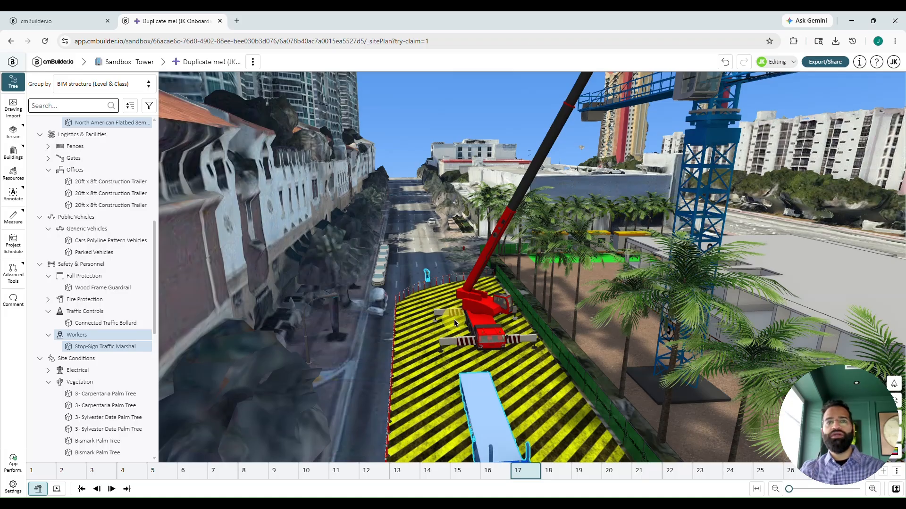
{"action": "left_click", "coordinate": [417, 282], "text": "shift"}
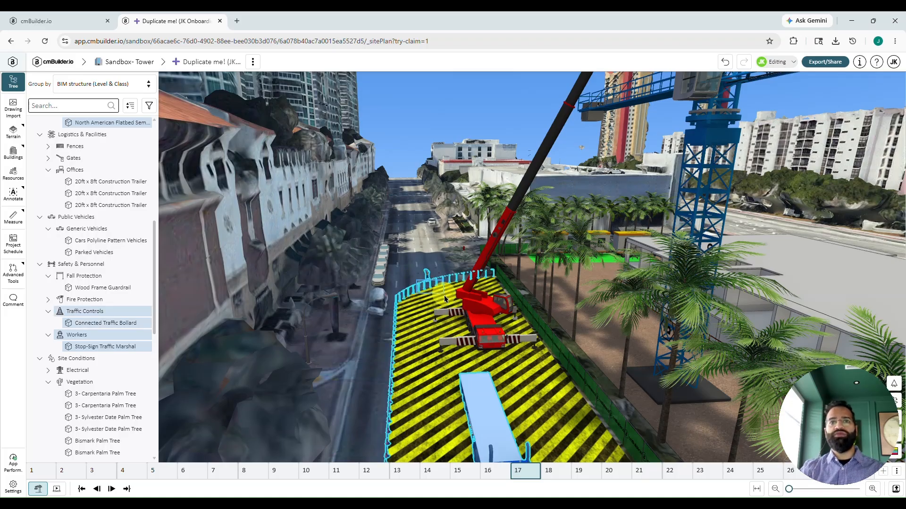
{"action": "left_click", "coordinate": [446, 307], "text": "shift"}
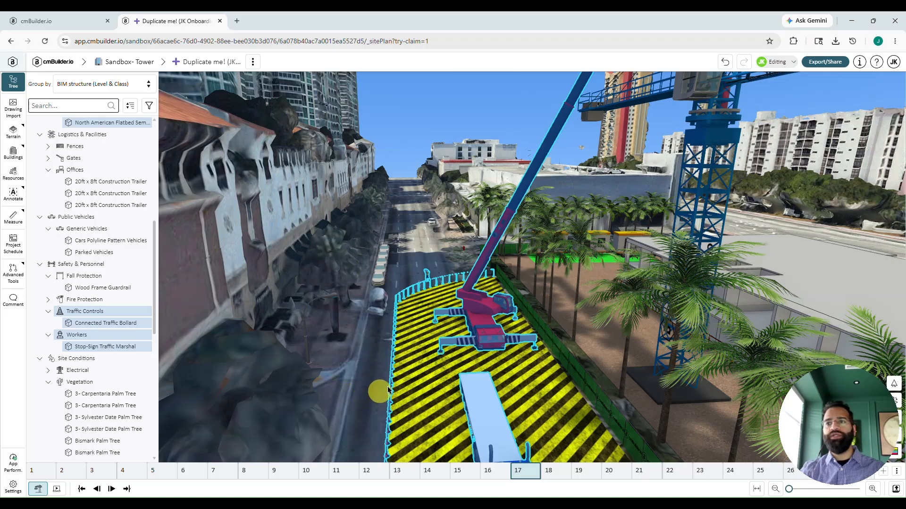
{"action": "right_click", "coordinate": [413, 331]}
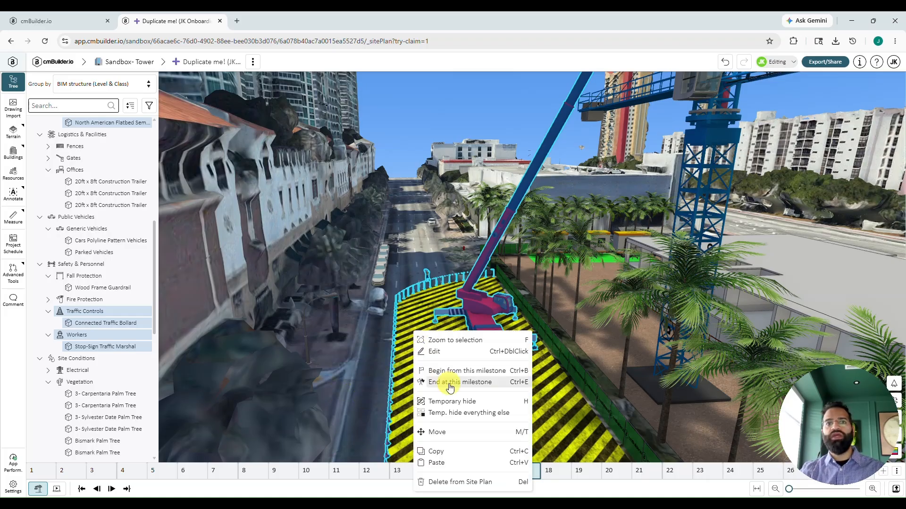
{"action": "left_click", "coordinate": [453, 383]}
Set the striped Caution Zone to end at milestone 17 and clear the selection.
{"action": "right_click", "coordinate": [425, 351]}
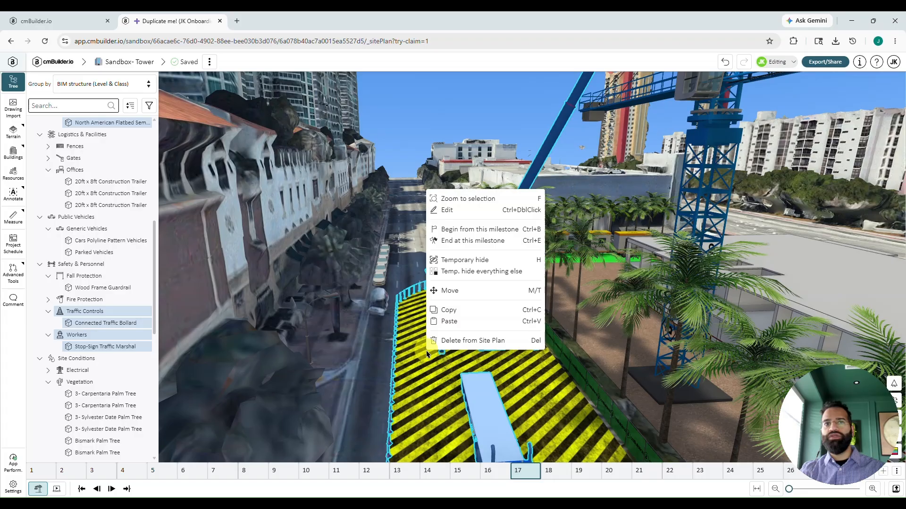
{"action": "left_click", "coordinate": [415, 369]}
{"action": "right_click", "coordinate": [418, 346]}
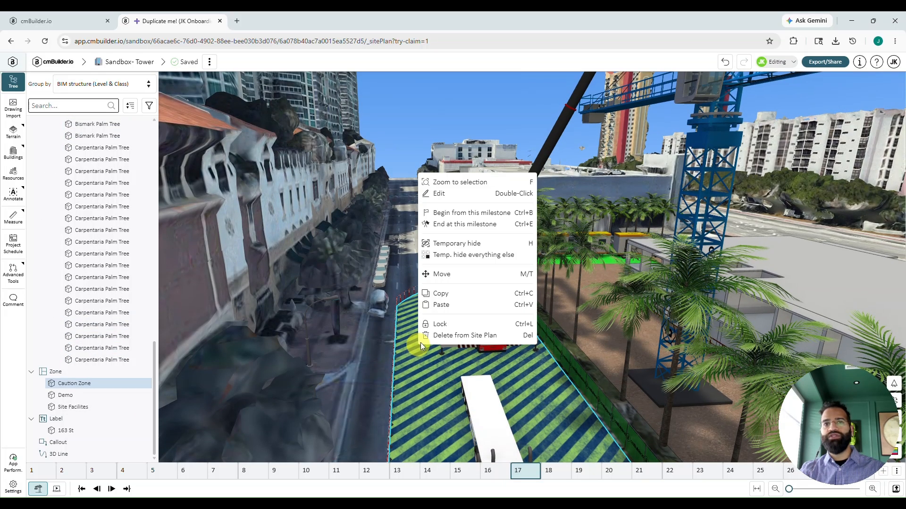
{"action": "left_click", "coordinate": [481, 209]}
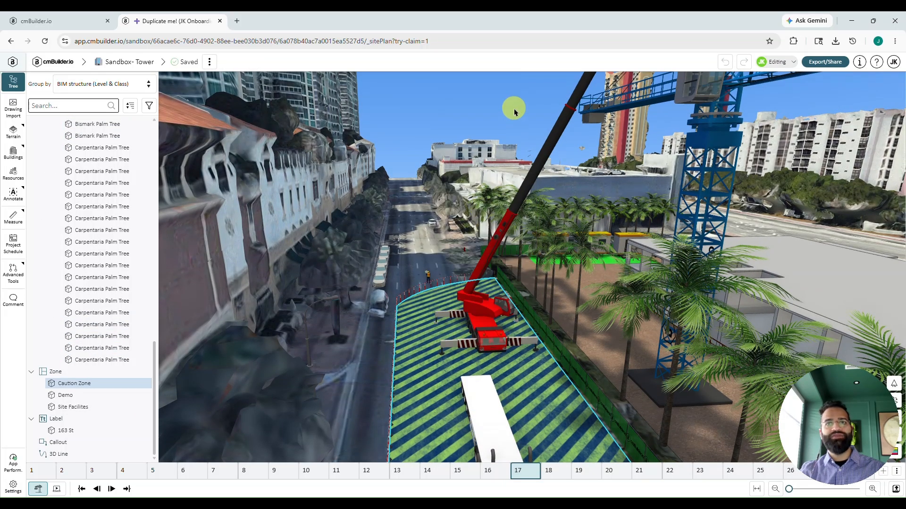
{"action": "left_click", "coordinate": [584, 439]}
At milestone 18, open the blue hammerhead tower crane's adjustments and set its base rotation to about 114°.
{"action": "left_click", "coordinate": [558, 472]}
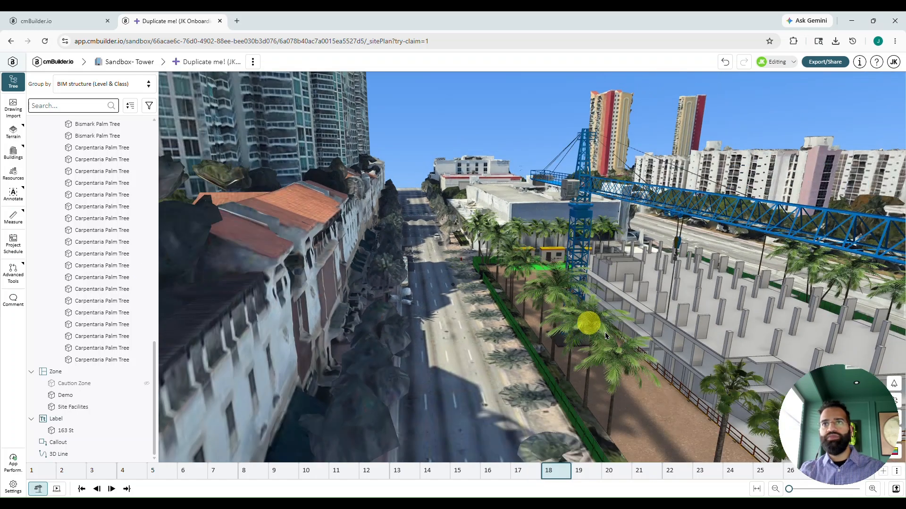
{"action": "mouse_move", "coordinate": [604, 332]}
{"action": "left_mouse_down"}
{"action": "mouse_move", "coordinate": [636, 375]}
{"action": "mouse_move", "coordinate": [485, 376]}
{"action": "mouse_move", "coordinate": [532, 358]}
{"action": "mouse_move", "coordinate": [518, 219]}
{"action": "left_mouse_up"}
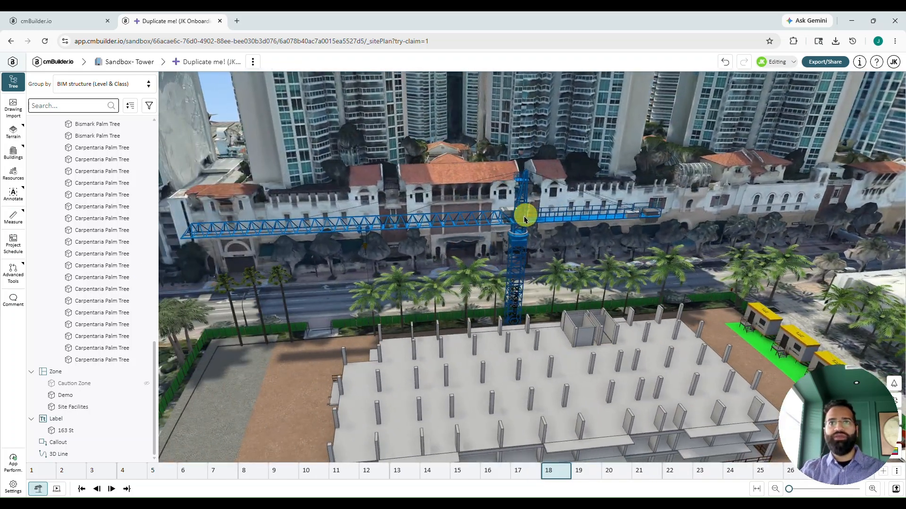
{"action": "left_click", "coordinate": [523, 220]}
{"action": "left_click", "coordinate": [732, 184]}
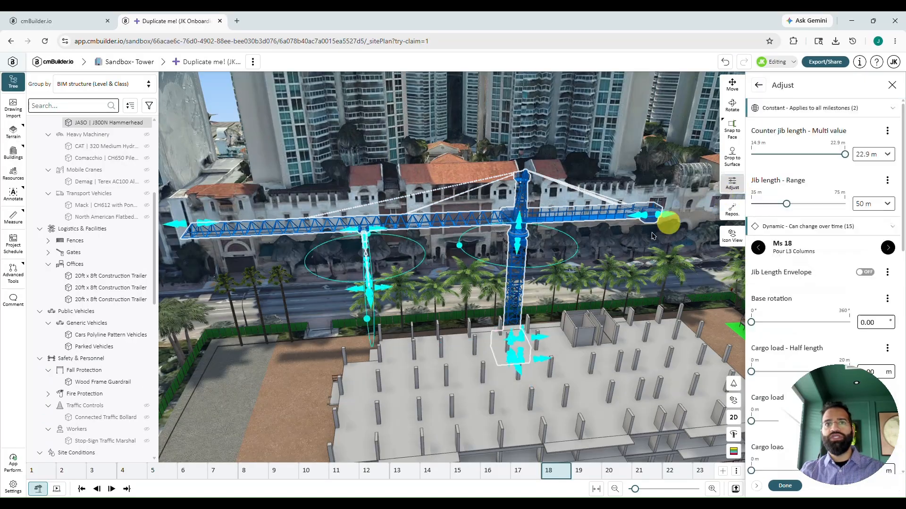
{"action": "left_click_drag", "start_coordinate": [460, 245], "coordinate": [556, 262]}
{"action": "scroll", "coordinate": [505, 290], "scroll_direction": "up", "scroll_amount": 1}
{"action": "scroll", "coordinate": [506, 289], "scroll_direction": "down", "scroll_amount": 3}
{"action": "scroll", "coordinate": [527, 453], "scroll_direction": "down", "scroll_amount": 2}
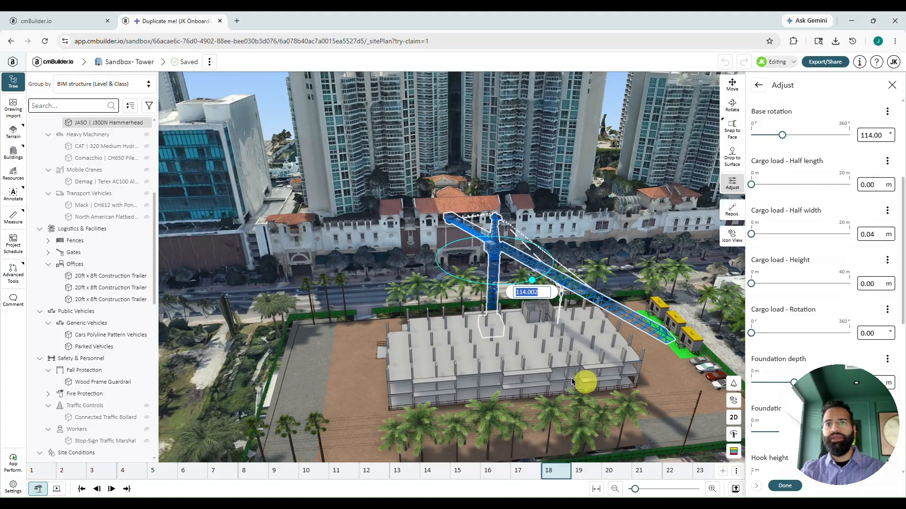
{"action": "left_click_drag", "start_coordinate": [585, 382], "coordinate": [560, 398]}
At milestone 20, rotate the tower crane to about 59° and raise its tower height to 51 m.
{"action": "left_click", "coordinate": [607, 470]}
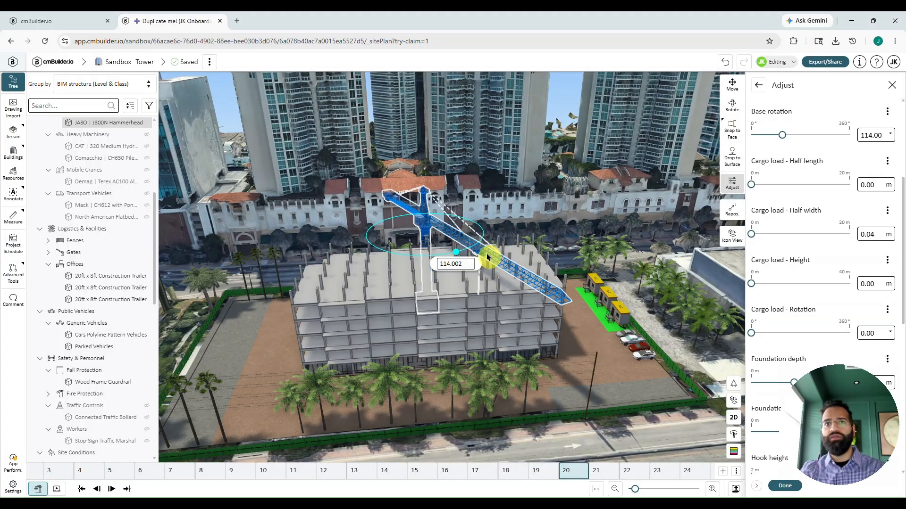
{"action": "left_click_drag", "start_coordinate": [456, 252], "coordinate": [398, 259]}
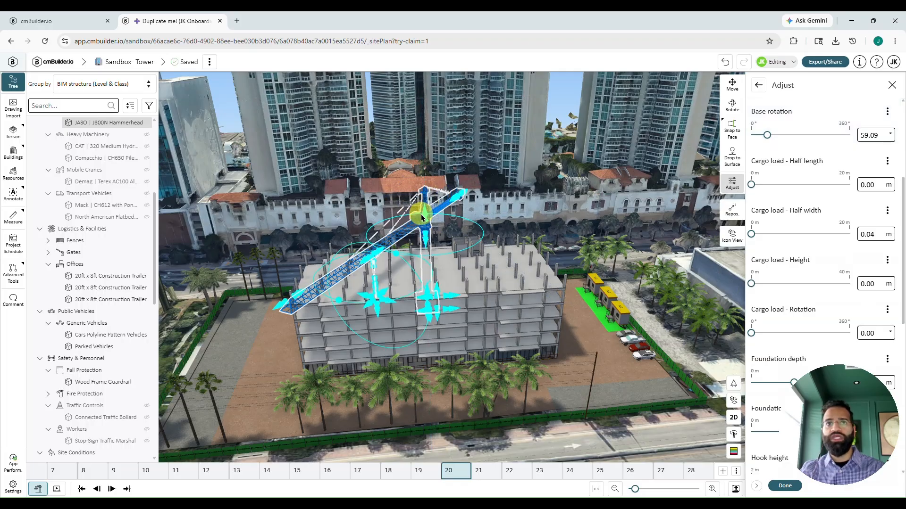
{"action": "left_click_drag", "start_coordinate": [428, 203], "coordinate": [424, 91]}
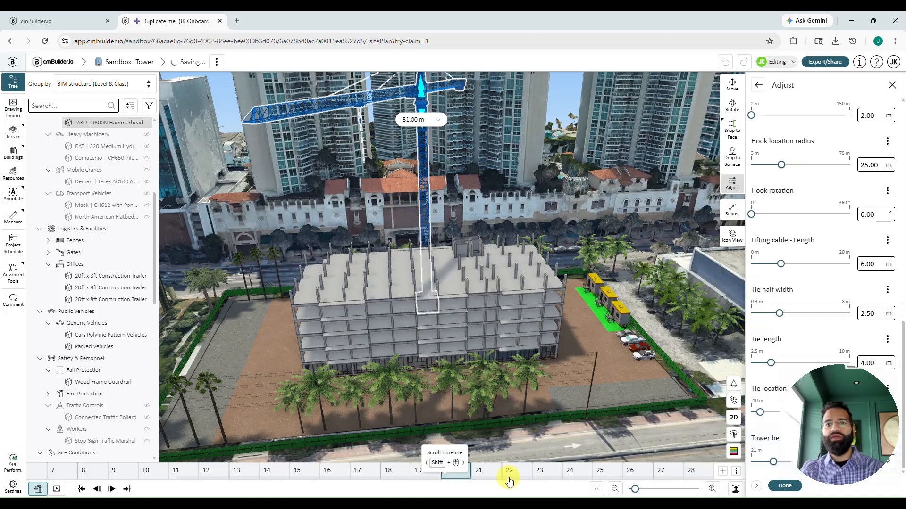
Rotate the tower crane's base to about 101.5° at milestone 22 and about 60° at milestone 24.
{"action": "left_click", "coordinate": [508, 476]}
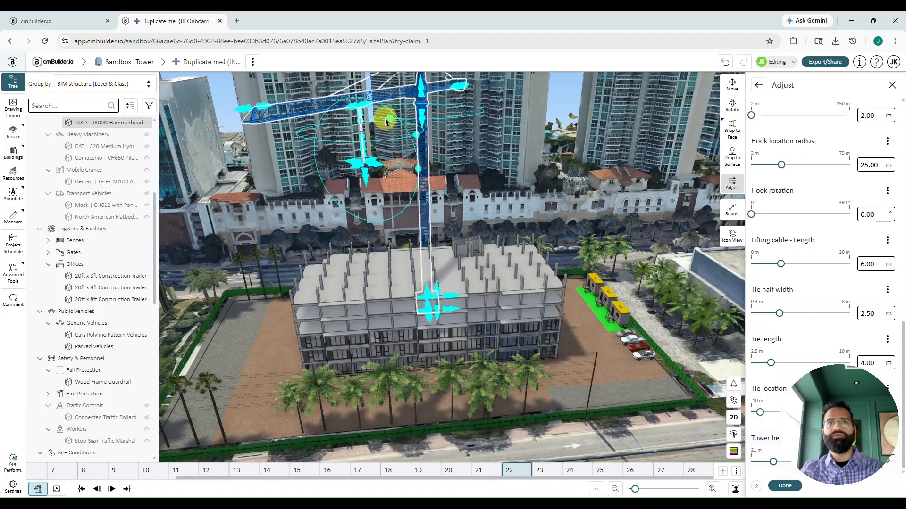
{"action": "left_click_drag", "start_coordinate": [388, 122], "coordinate": [453, 125]}
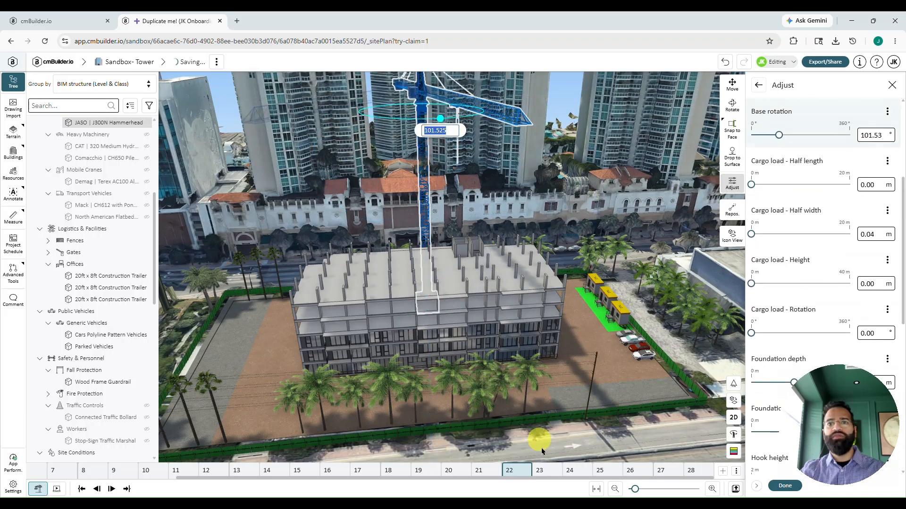
{"action": "left_click", "coordinate": [570, 470]}
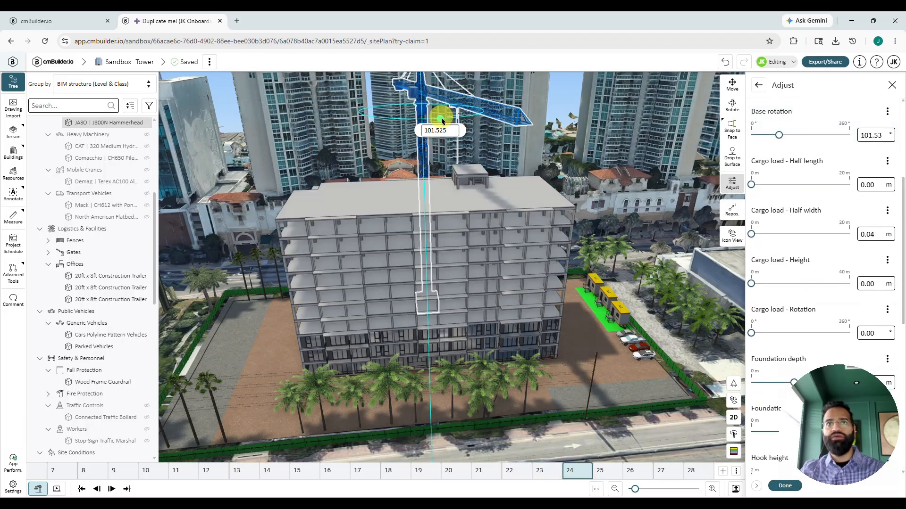
{"action": "left_click_drag", "start_coordinate": [441, 120], "coordinate": [483, 129]}
Rotate the tower crane's base to about 105.7° at milestone 26 and about 357.5° at milestone 27, and finish editing the crane.
{"action": "left_click", "coordinate": [631, 471]}
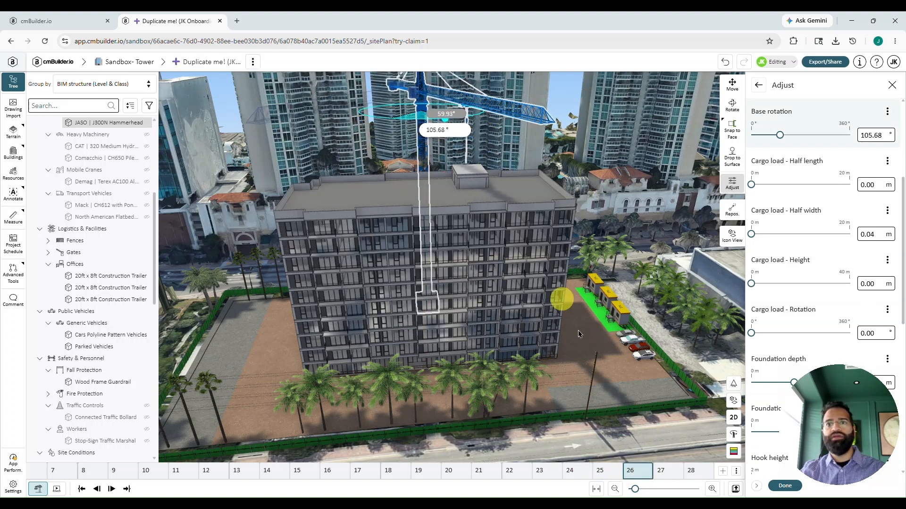
{"action": "left_click", "coordinate": [674, 471]}
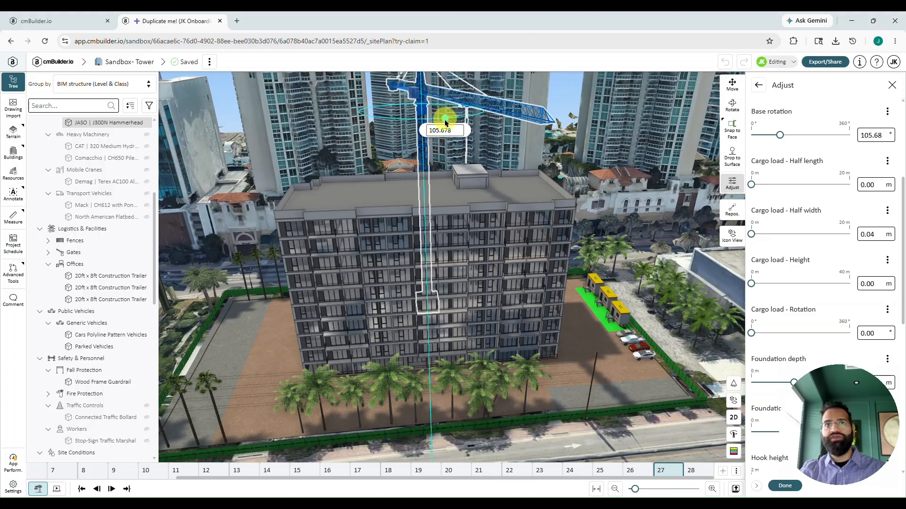
{"action": "left_click_drag", "start_coordinate": [444, 122], "coordinate": [312, 115]}
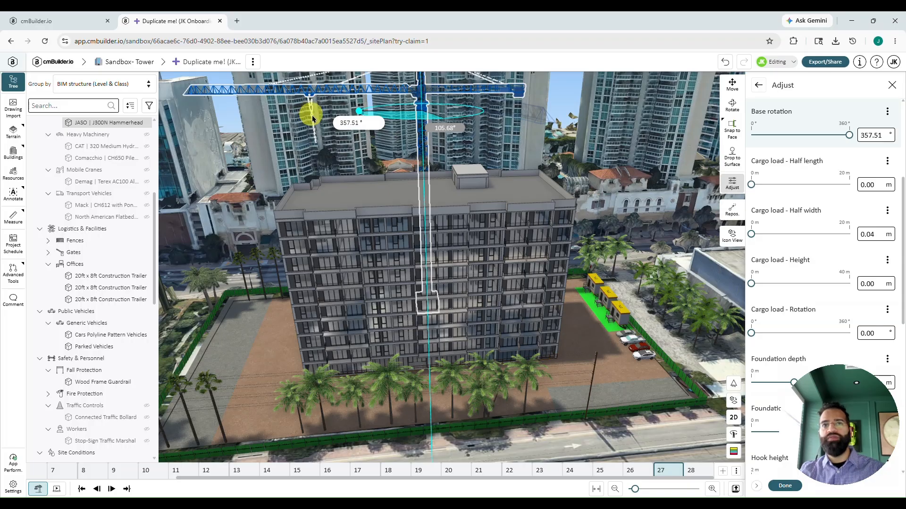
{"action": "left_click", "coordinate": [783, 486]}
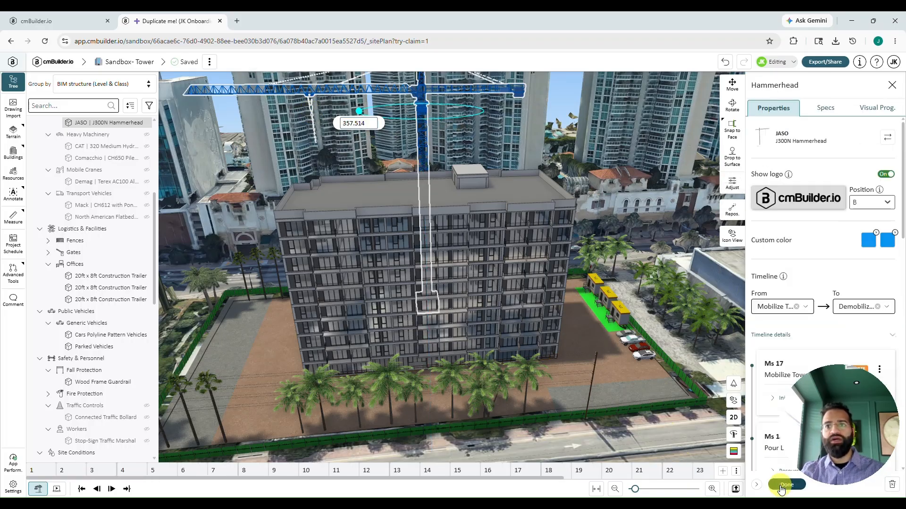
{"action": "left_click", "coordinate": [779, 485]}
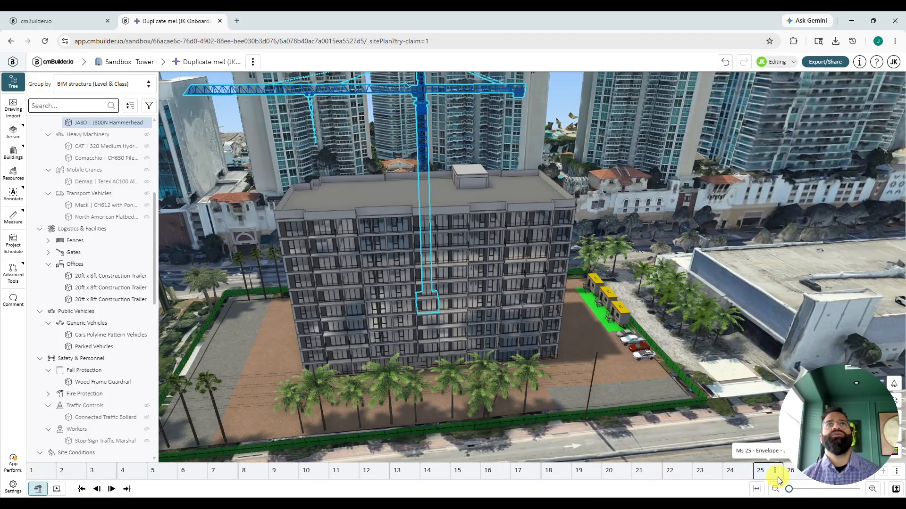
At milestone 27, select the tower crane, fences, gates, three construction trailers, patterned cars and parked vehicles, and end them at that milestone.
{"action": "left_click_drag", "start_coordinate": [830, 417], "coordinate": [7, 422]}
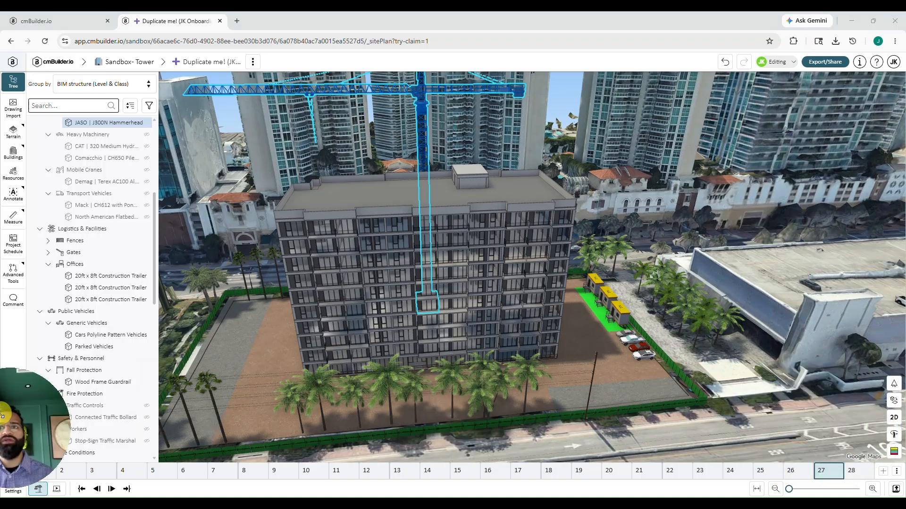
{"action": "left_click", "coordinate": [854, 471]}
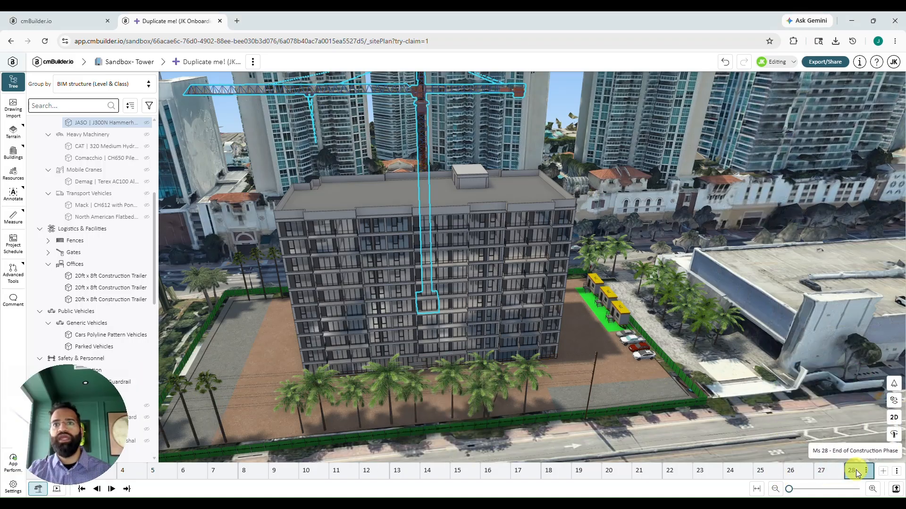
{"action": "scroll", "coordinate": [513, 355], "scroll_direction": "down", "scroll_amount": 3}
{"action": "left_click_drag", "start_coordinate": [533, 355], "coordinate": [605, 374]}
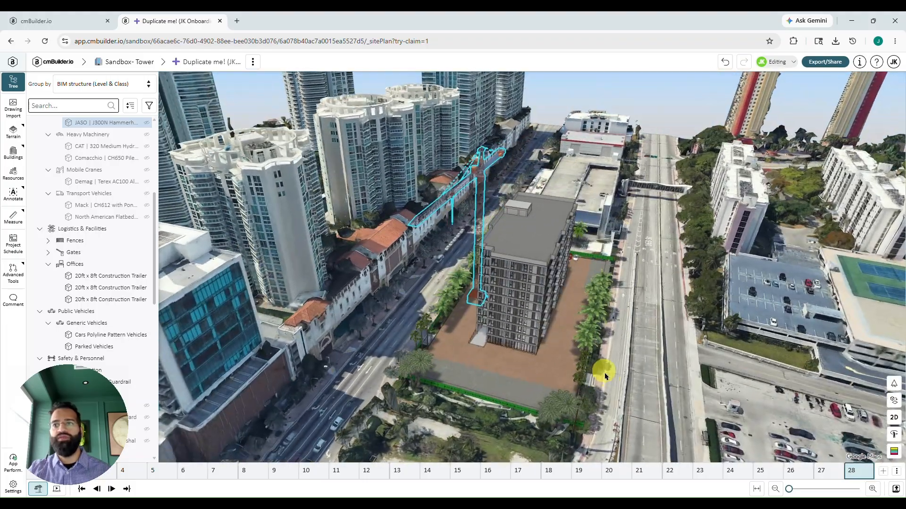
{"action": "left_click", "coordinate": [826, 471]}
{"action": "mouse_move", "coordinate": [477, 360]}
{"action": "left_mouse_down"}
{"action": "mouse_move", "coordinate": [536, 364]}
{"action": "mouse_move", "coordinate": [488, 375]}
{"action": "mouse_move", "coordinate": [479, 355]}
{"action": "left_mouse_up"}
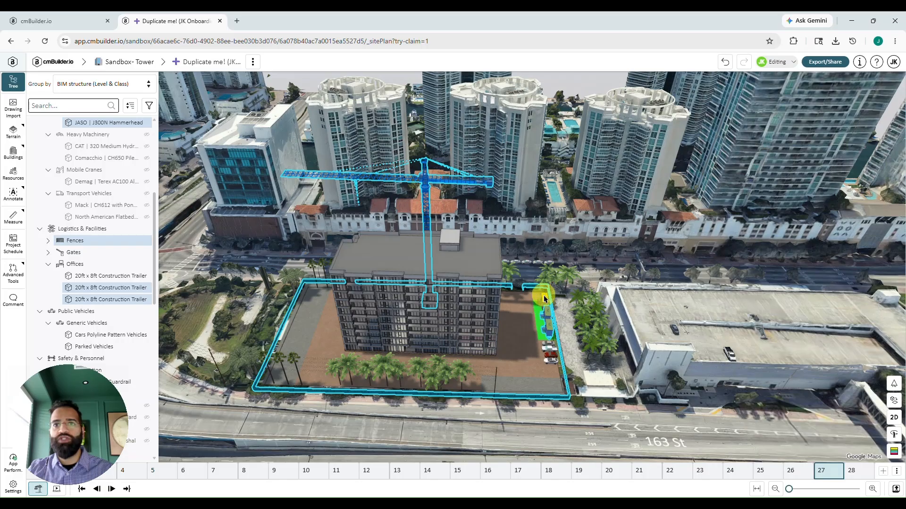
{"action": "left_click", "coordinate": [547, 344], "text": "ctrl"}
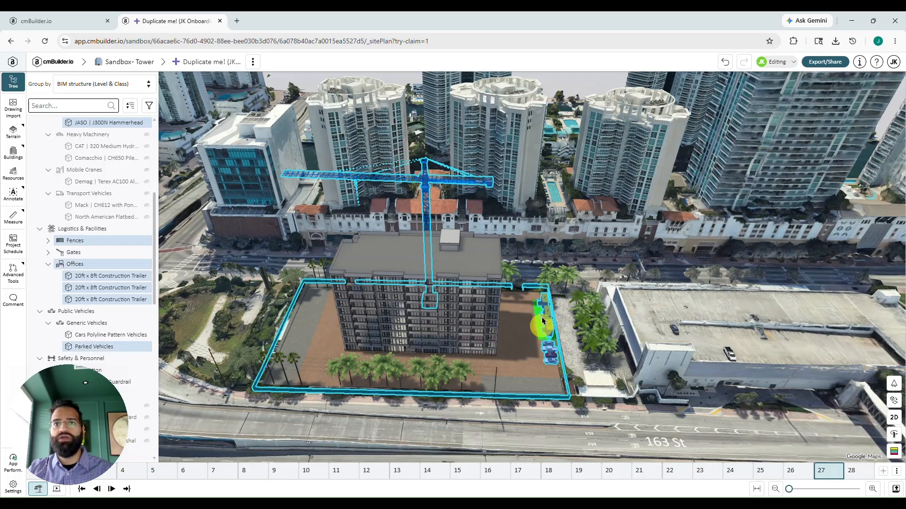
{"action": "left_click", "coordinate": [539, 261], "text": "ctrl"}
{"action": "left_click_drag", "start_coordinate": [333, 362], "coordinate": [382, 335]}
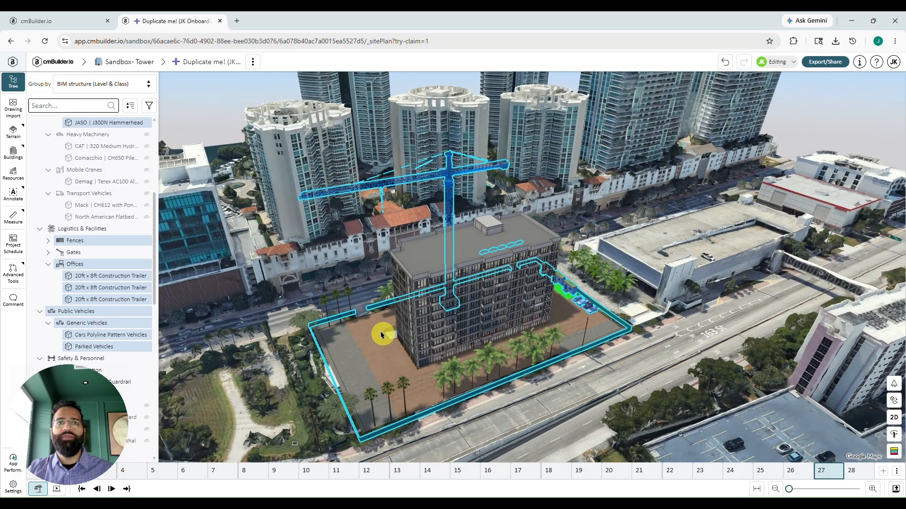
{"action": "left_click", "coordinate": [367, 310], "text": "ctrl"}
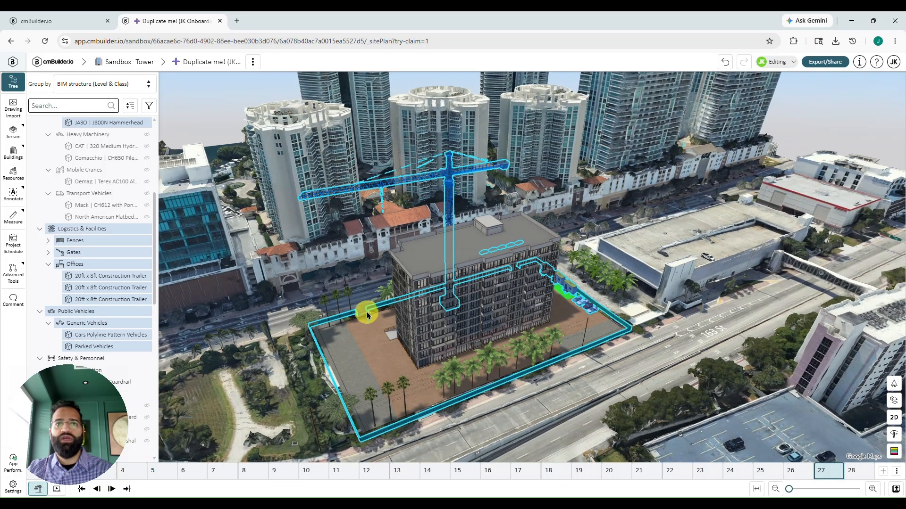
{"action": "right_click", "coordinate": [368, 347]}
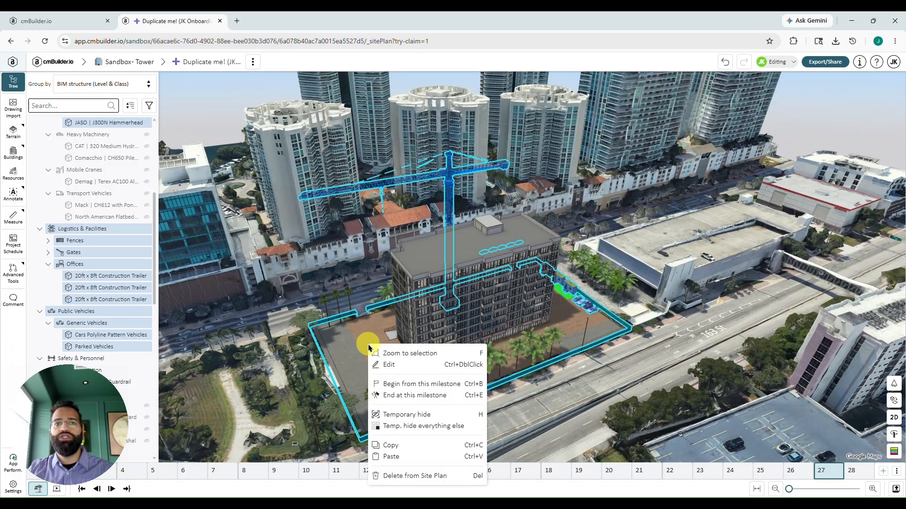
{"action": "left_click", "coordinate": [400, 396]}
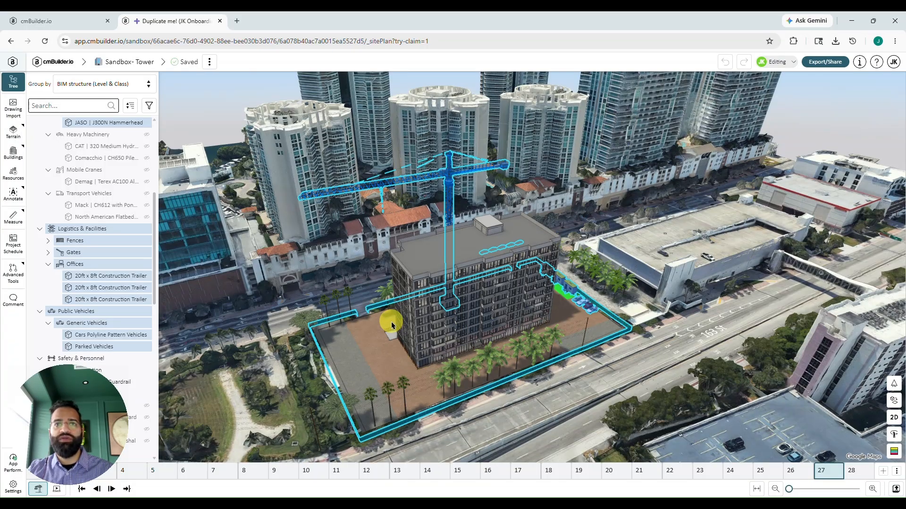
Add the wood frame guardrail at the building's base to the selection and end it at milestone 27.
{"action": "left_click", "coordinate": [392, 332], "text": "ctrl"}
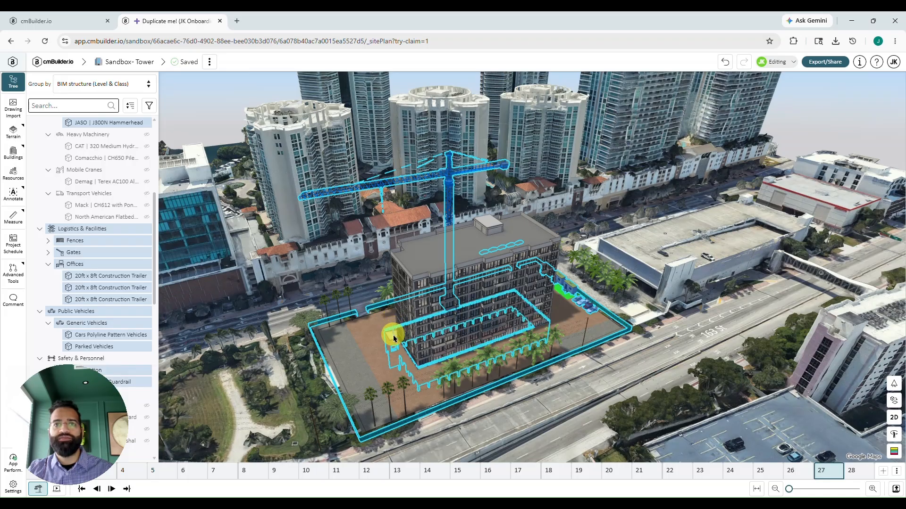
{"action": "right_click", "coordinate": [393, 337]}
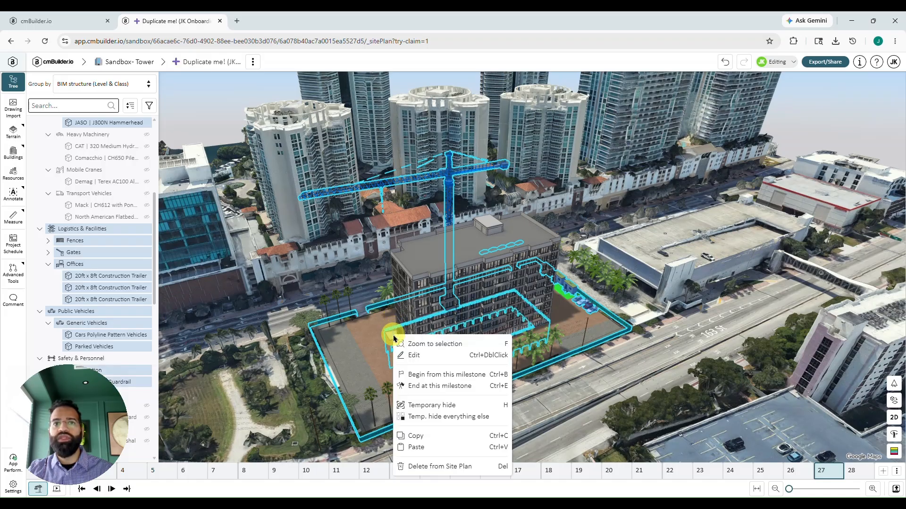
{"action": "left_click", "coordinate": [400, 386]}
End the grey ground areas and the green area under the trailers at milestone 27, and check the site at milestone 28.
{"action": "left_click", "coordinate": [357, 374]}
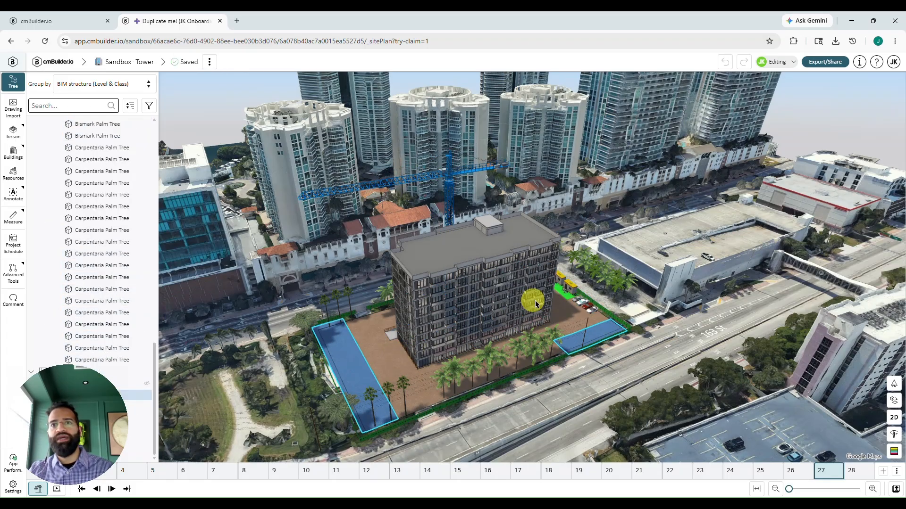
{"action": "left_click", "coordinate": [560, 293]}
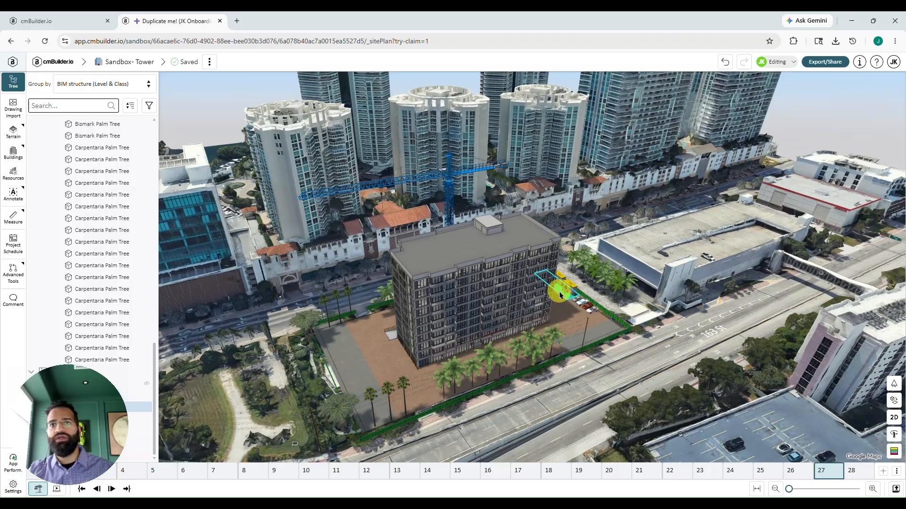
{"action": "left_click_drag", "start_coordinate": [534, 342], "coordinate": [489, 377]}
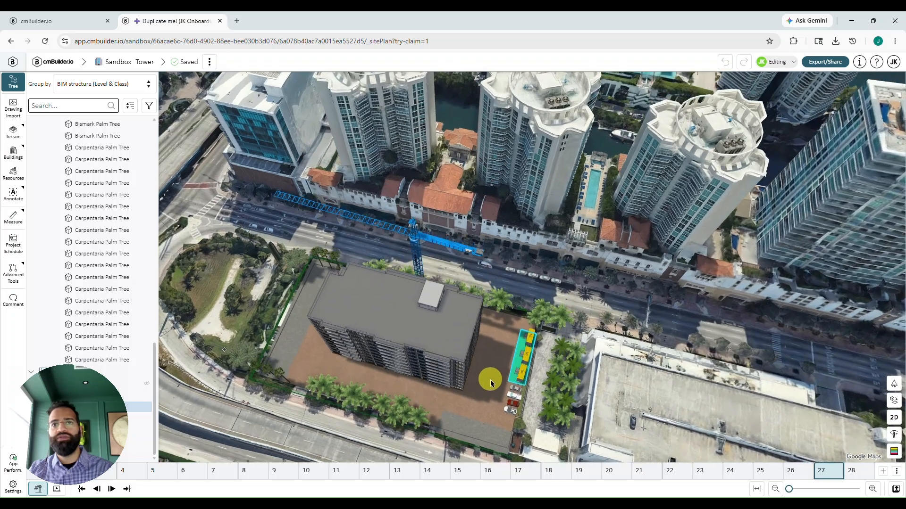
{"action": "left_click", "coordinate": [607, 305]}
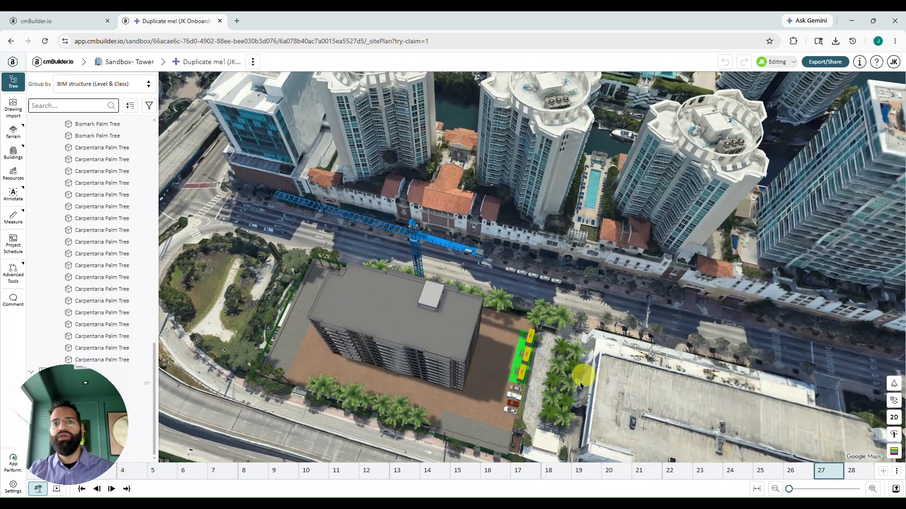
{"action": "left_click_drag", "start_coordinate": [493, 430], "coordinate": [688, 429]}
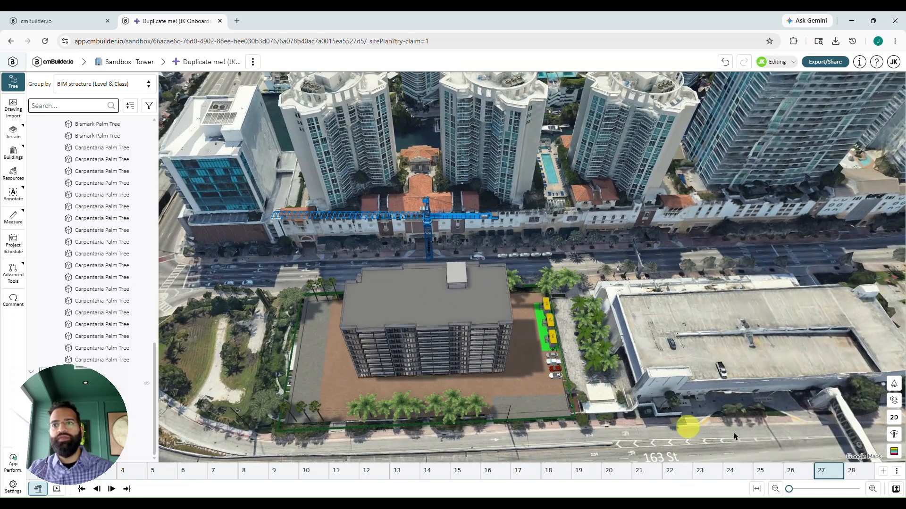
{"action": "left_click", "coordinate": [854, 472]}
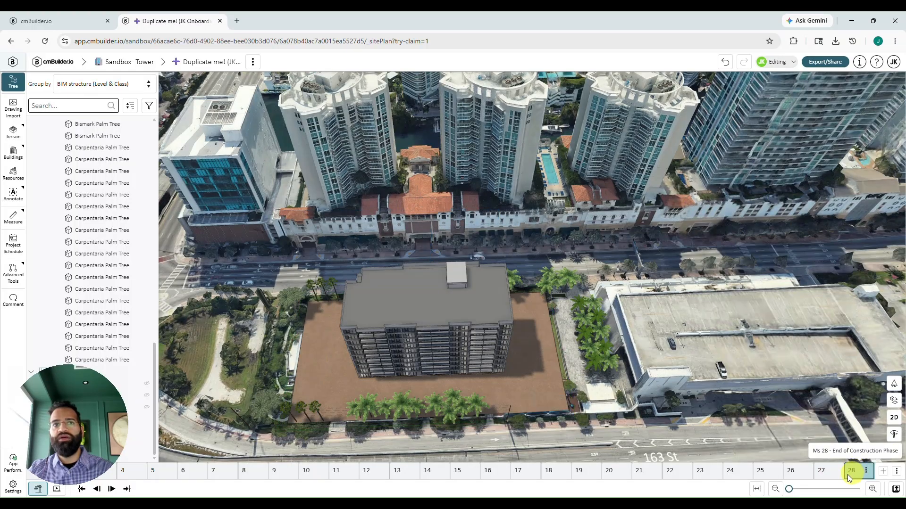
Start an earthwork Fill sketch on the Z plane of the brown site at milestone 28 and switch to the 2D plan view.
{"action": "left_click_drag", "start_coordinate": [522, 404], "coordinate": [584, 290]}
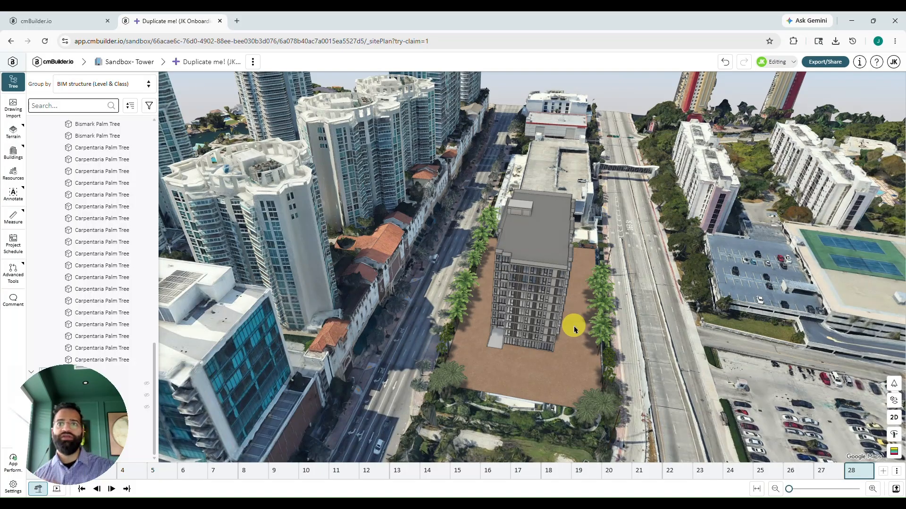
{"action": "scroll", "coordinate": [505, 368], "scroll_direction": "up", "scroll_amount": 5}
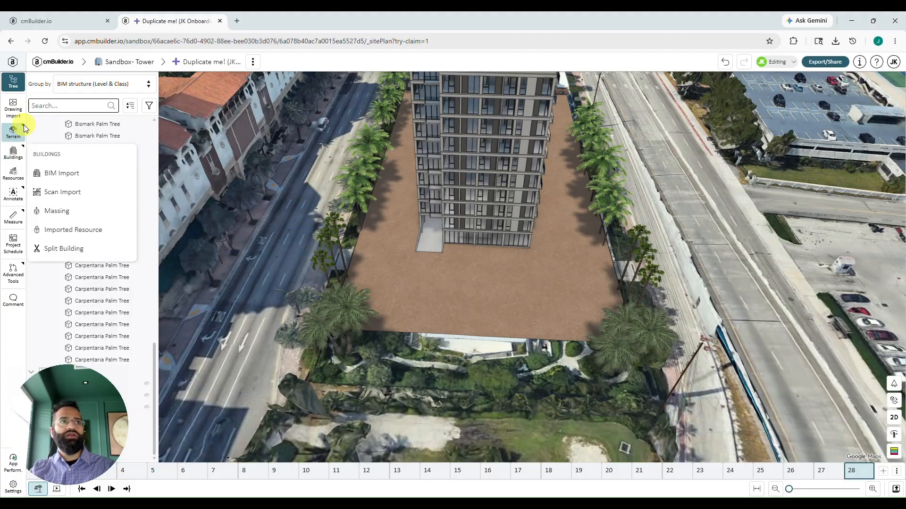
{"action": "mouse_move", "coordinate": [23, 124]}
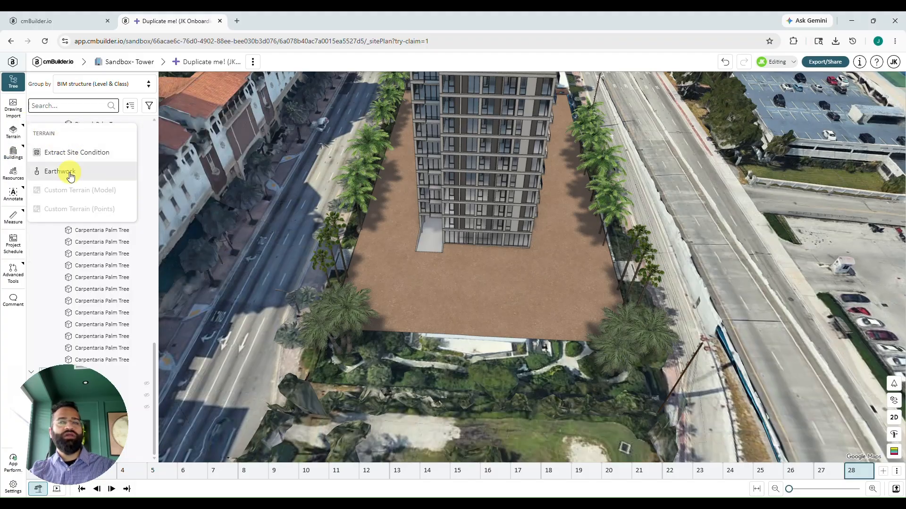
{"action": "left_click", "coordinate": [67, 172]}
{"action": "left_click", "coordinate": [768, 152]}
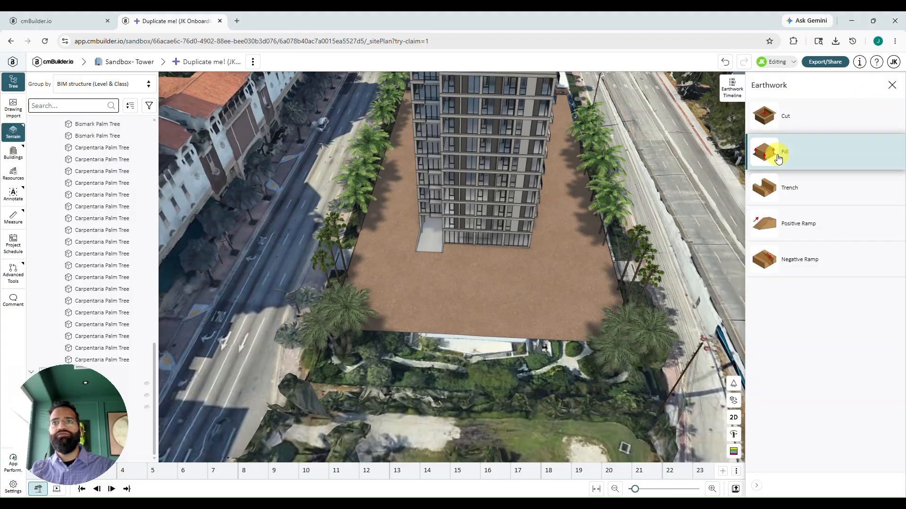
{"action": "scroll", "coordinate": [532, 296], "scroll_direction": "down", "scroll_amount": 2}
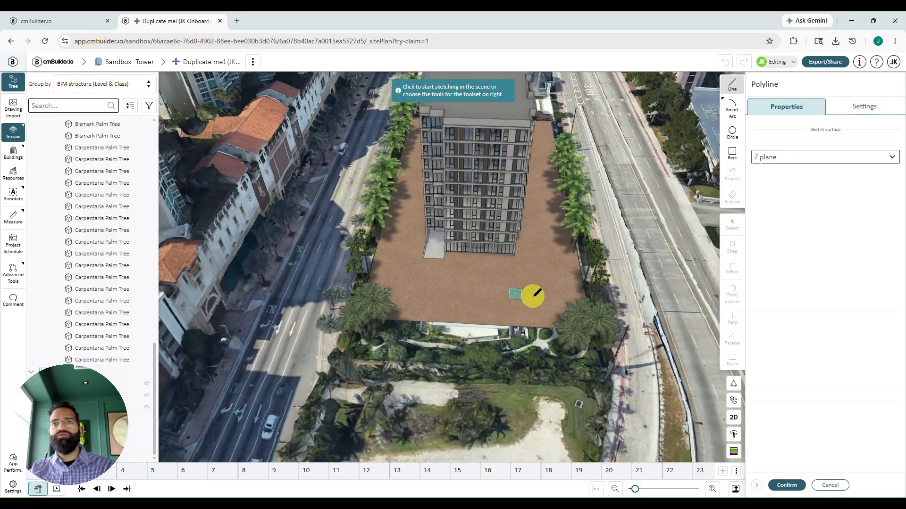
{"action": "left_click", "coordinate": [540, 227]}
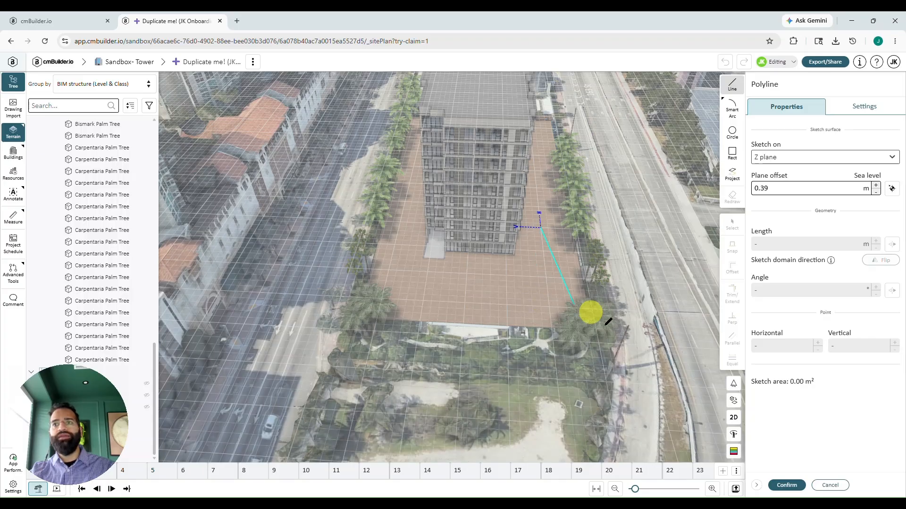
{"action": "left_click", "coordinate": [733, 418]}
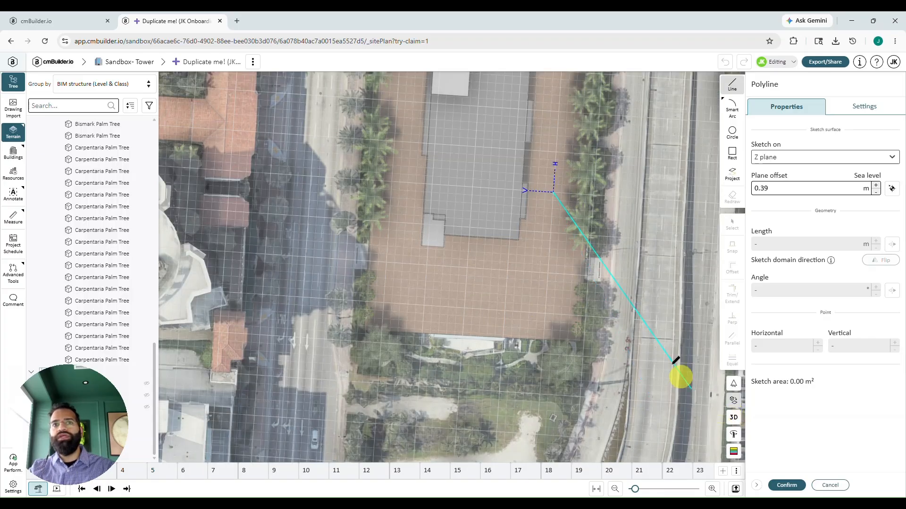
Sketch a rectangle of about 3,700 m² around the building, just inside the edges of the brown site.
{"action": "left_click", "coordinate": [733, 153]}
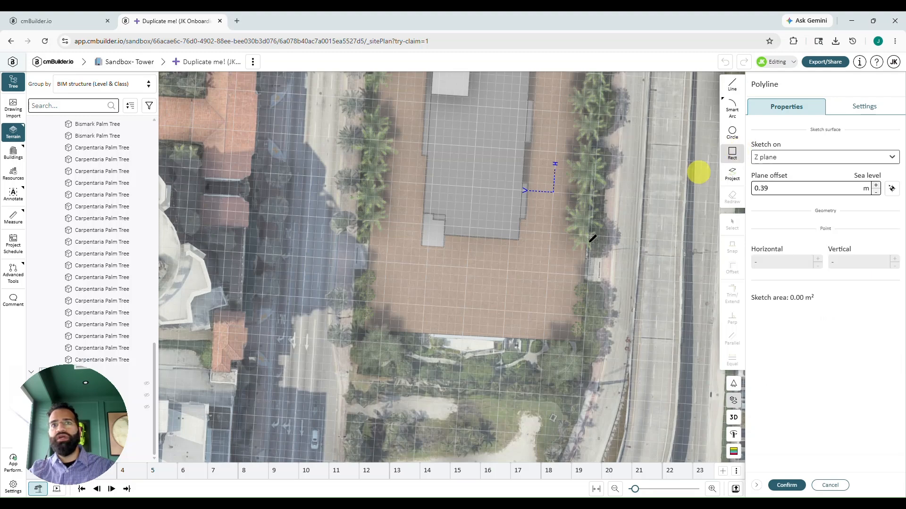
{"action": "left_click", "coordinate": [394, 307]}
{"action": "scroll", "coordinate": [474, 240], "scroll_direction": "down", "scroll_amount": 5}
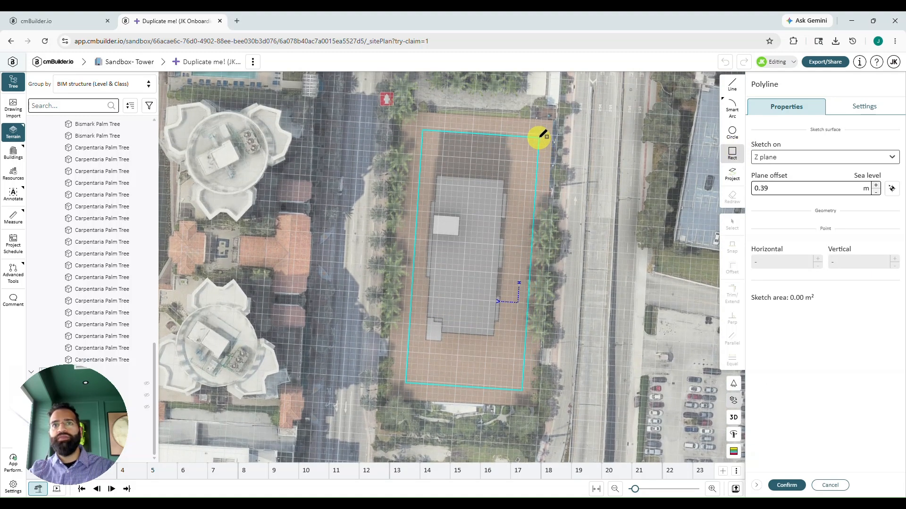
{"action": "left_click", "coordinate": [540, 136]}
{"action": "scroll", "coordinate": [515, 205], "scroll_direction": "up", "scroll_amount": 2}
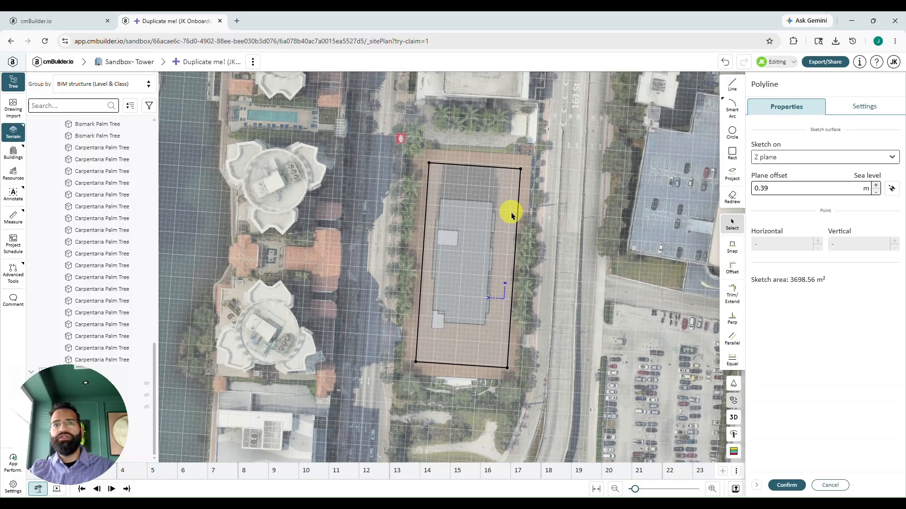
{"action": "scroll", "coordinate": [453, 286], "scroll_direction": "up", "scroll_amount": 3}
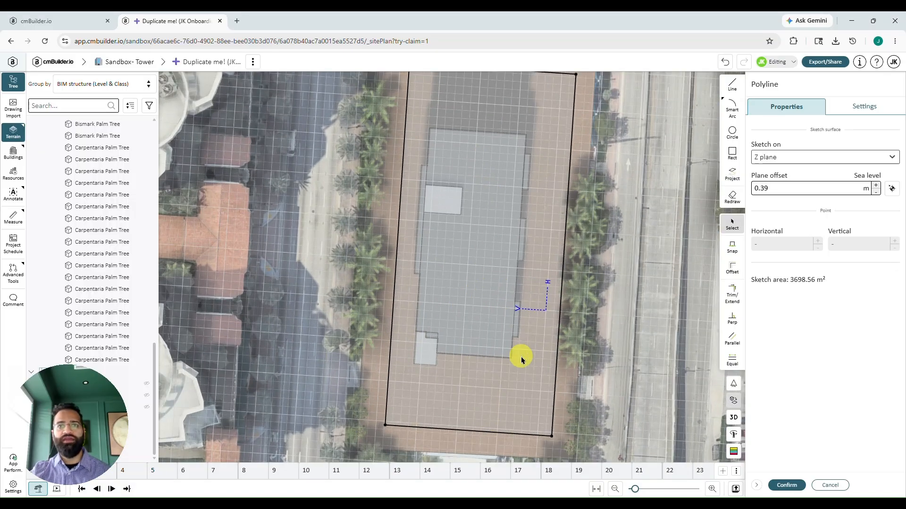
At milestone 18, project the building's slab outline into the fill sketch and extend its short corner edge to the end of the projecting corner block.
{"action": "left_click", "coordinate": [551, 471]}
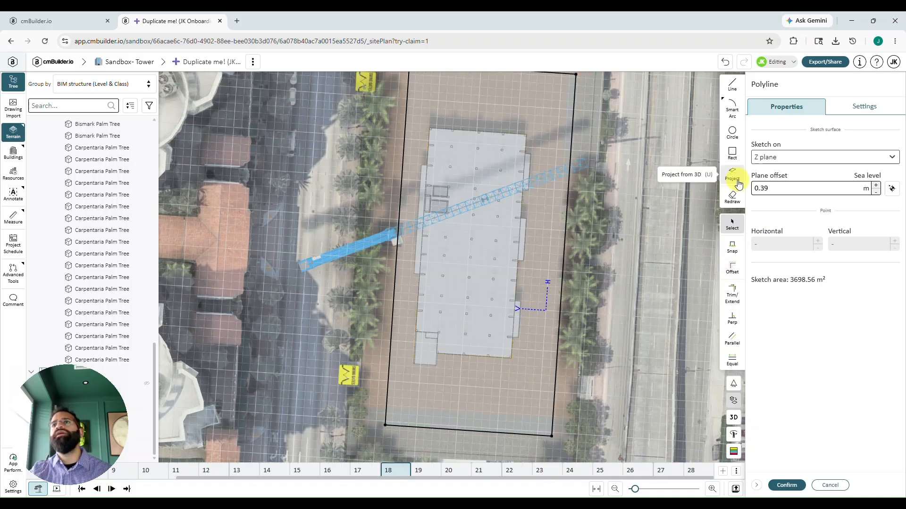
{"action": "left_click", "coordinate": [734, 175]}
{"action": "left_click", "coordinate": [466, 255]}
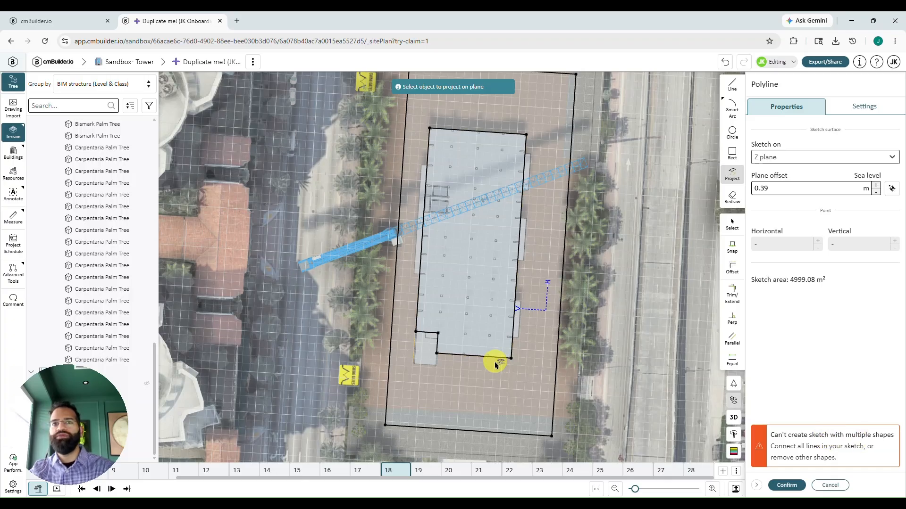
{"action": "key", "text": "Escape"}
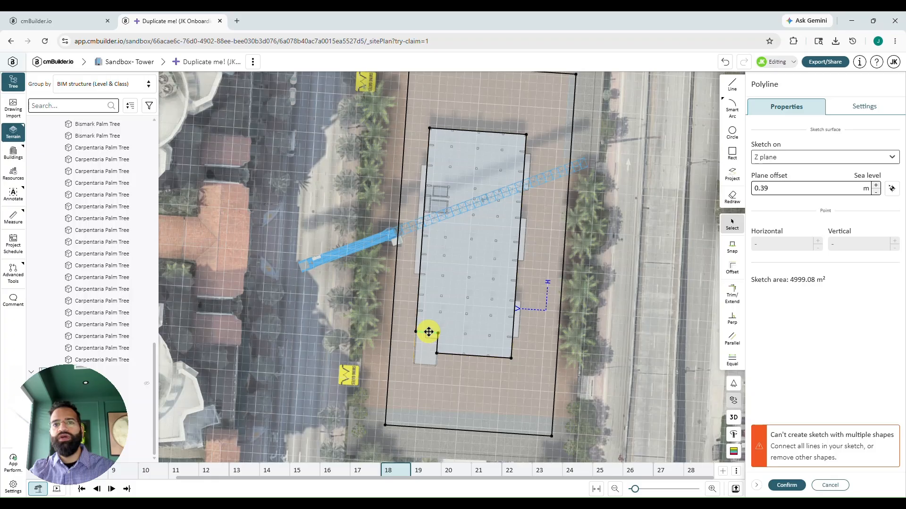
{"action": "left_click_drag", "start_coordinate": [428, 333], "coordinate": [427, 365]}
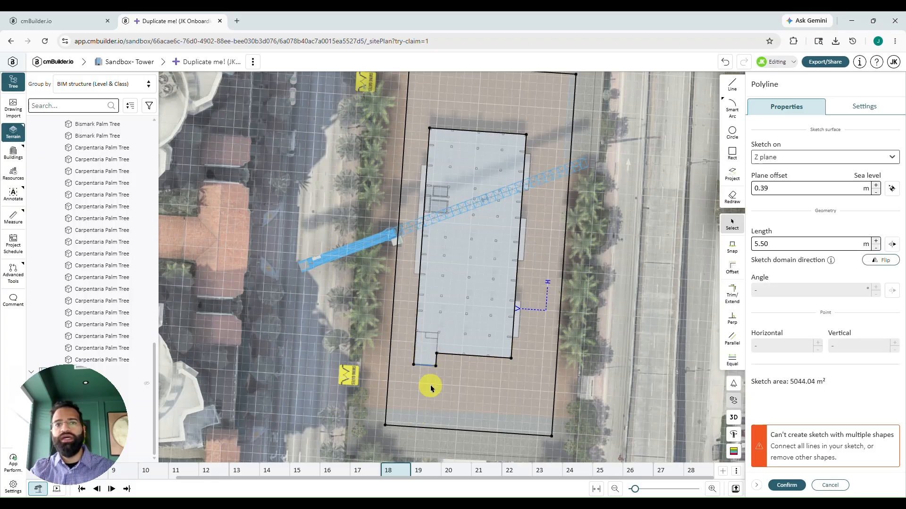
Open the outer rectangle beside the projecting corner block and join its loose ends to the block's two end corners with lines.
{"action": "left_click", "coordinate": [438, 399]}
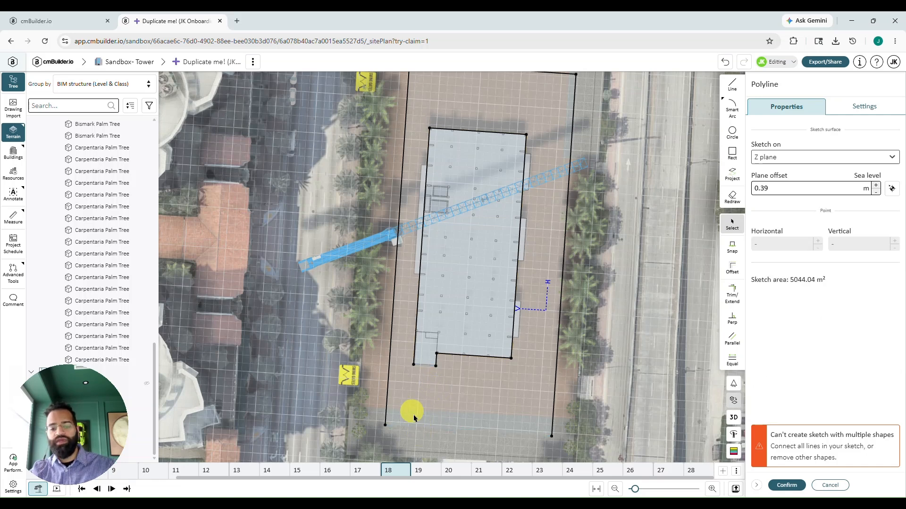
{"action": "key", "text": "l"}
{"action": "left_click", "coordinate": [386, 424]}
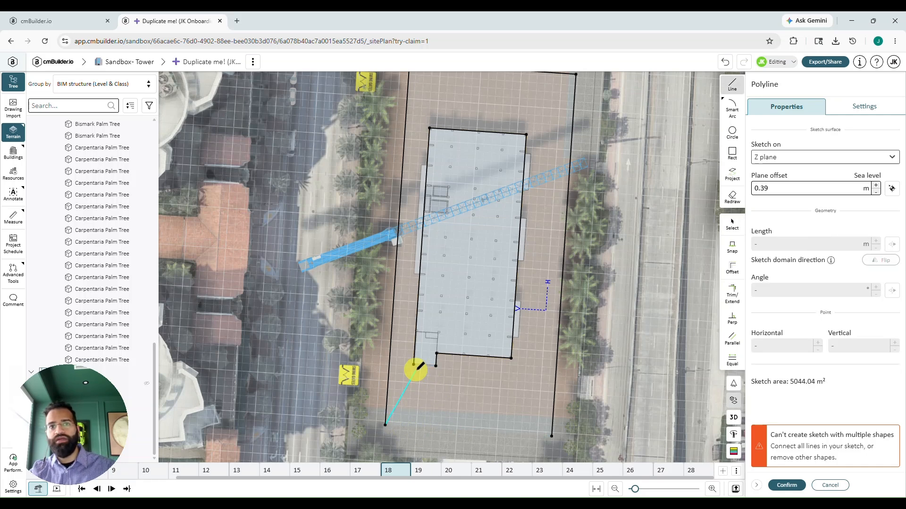
{"action": "left_click", "coordinate": [414, 364]}
{"action": "left_click", "coordinate": [436, 366]}
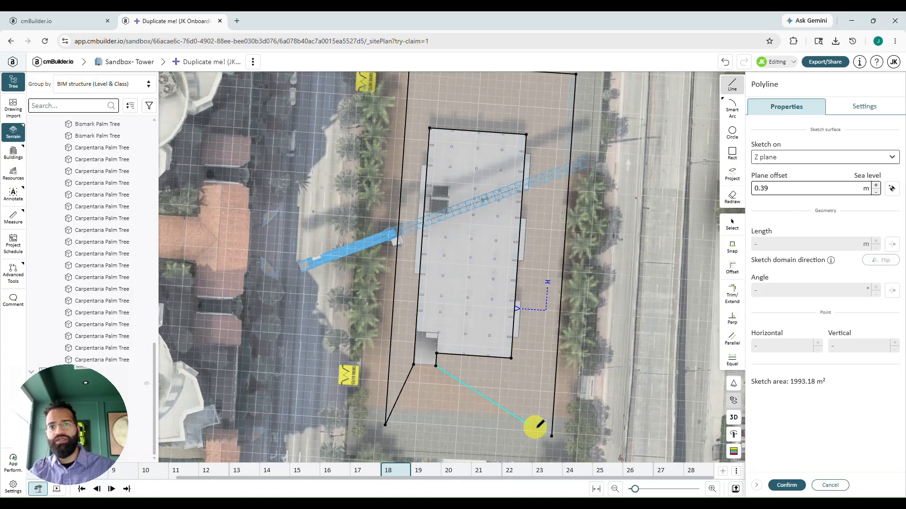
{"action": "left_click", "coordinate": [551, 437]}
{"action": "key", "text": "Escape"}
{"action": "scroll", "coordinate": [472, 198], "scroll_direction": "down", "scroll_amount": 7}
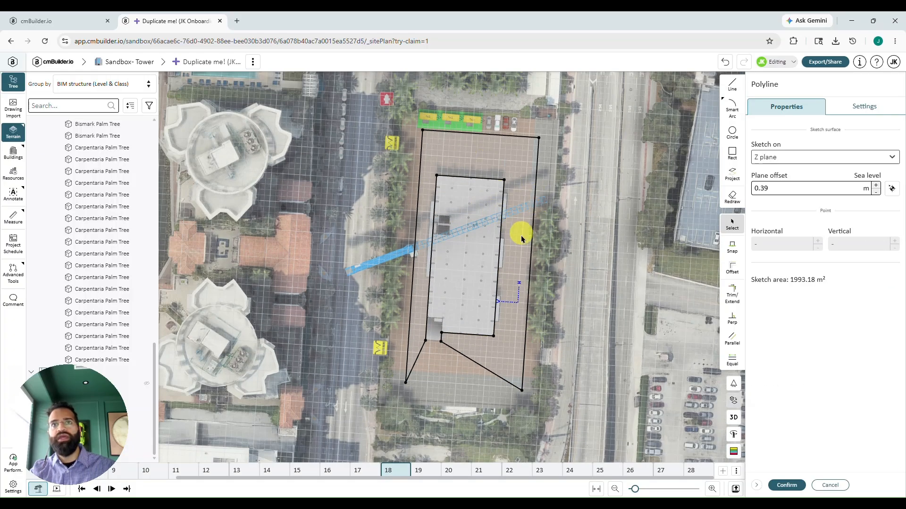
At milestone 28 in the 3D view, snap the longer diagonal connecting line to the brown site's end face.
{"action": "left_click", "coordinate": [690, 472]}
{"action": "right_click_drag", "start_coordinate": [622, 334], "coordinate": [562, 295]}
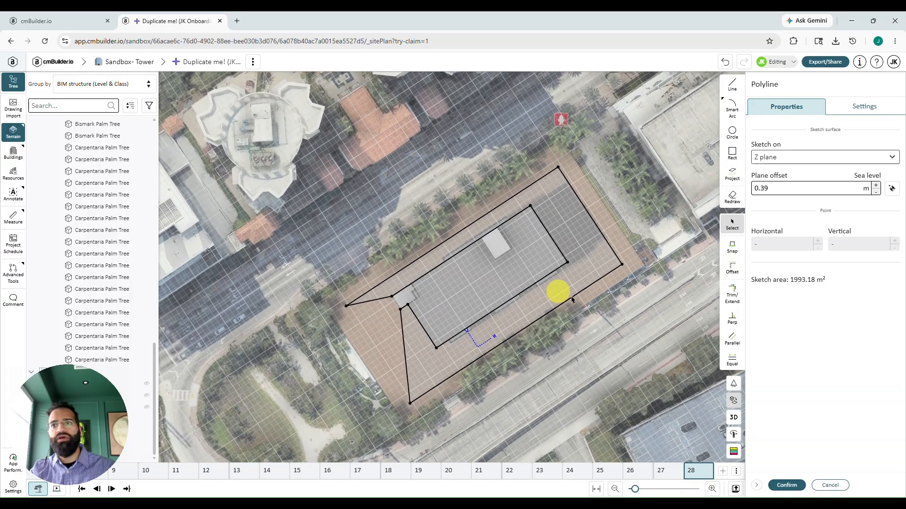
{"action": "left_click", "coordinate": [735, 418]}
{"action": "mouse_move", "coordinate": [546, 369]}
{"action": "right_mouse_down"}
{"action": "mouse_move", "coordinate": [492, 314]}
{"action": "mouse_move", "coordinate": [392, 297]}
{"action": "right_mouse_up"}
{"action": "scroll", "coordinate": [392, 297], "scroll_direction": "up", "scroll_amount": 15}
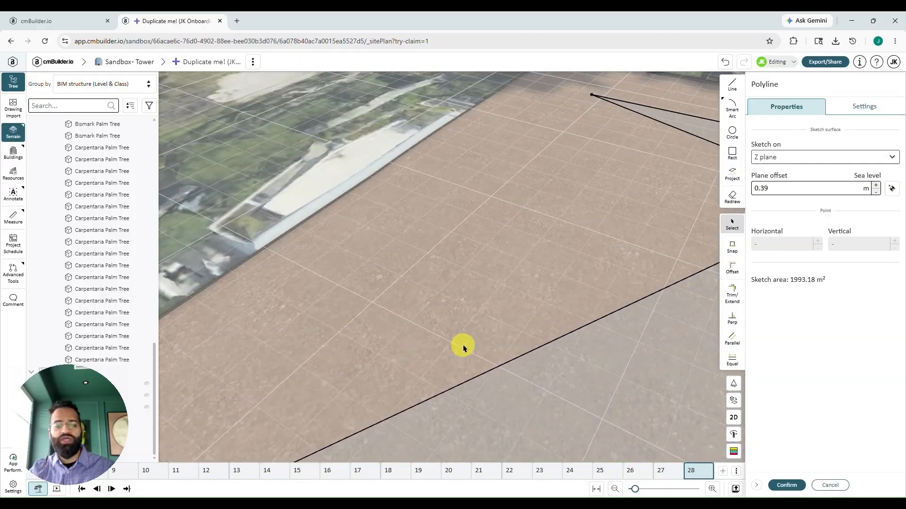
{"action": "key", "text": "s"}
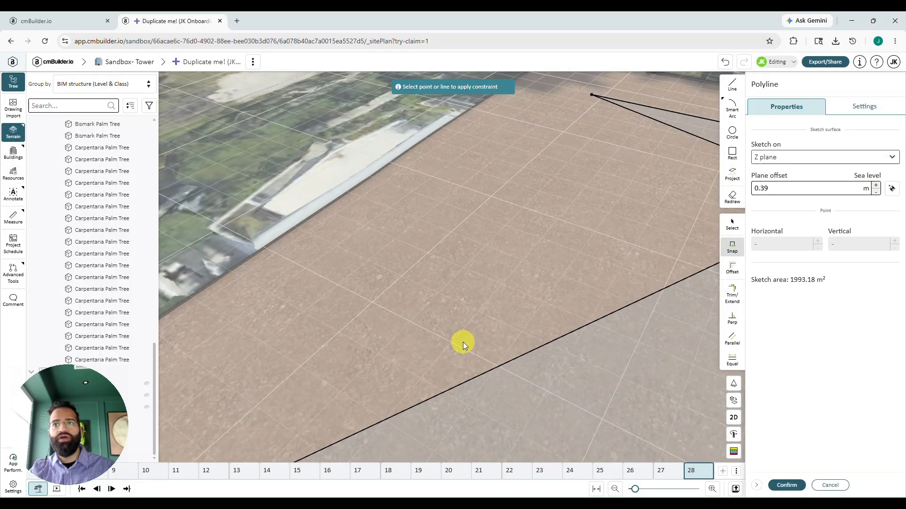
{"action": "left_click", "coordinate": [471, 376]}
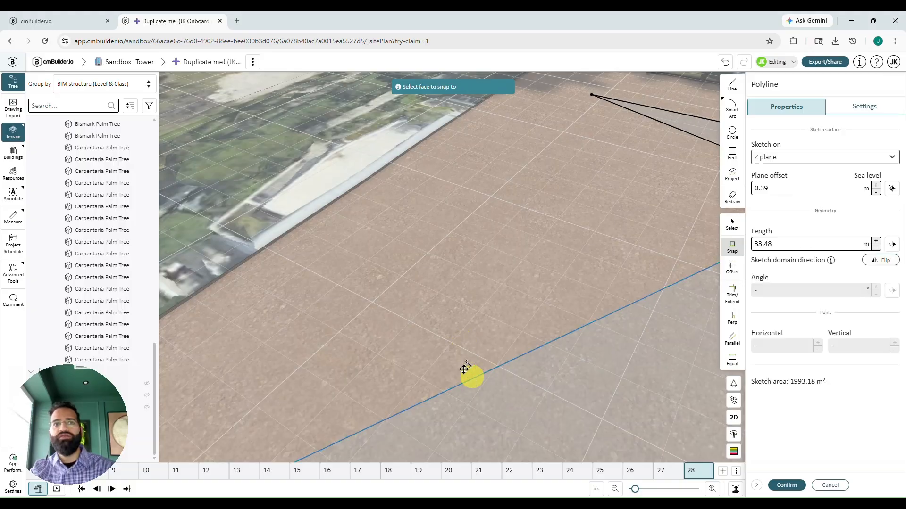
{"action": "left_click", "coordinate": [254, 253]}
Snap the long outer edge on the corner block's side and the shorter connecting line to the brown site's boundary faces.
{"action": "left_click_drag", "start_coordinate": [580, 145], "coordinate": [504, 214]}
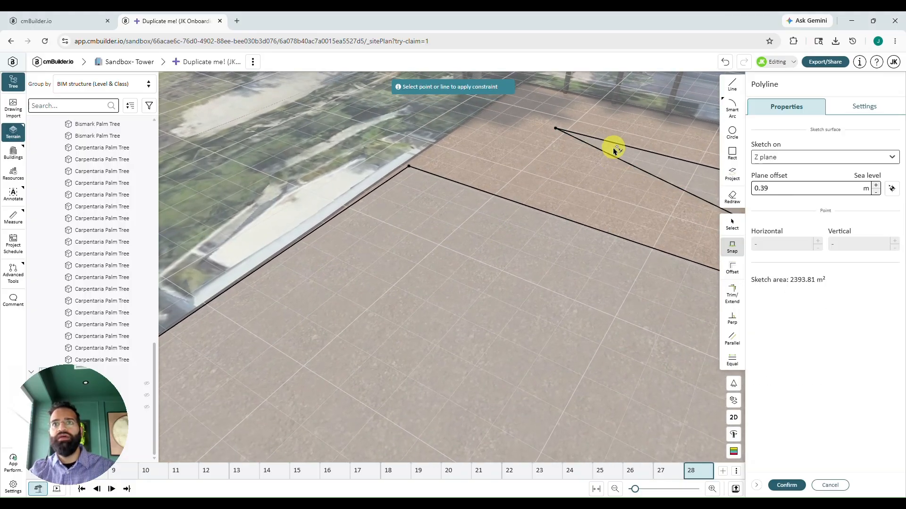
{"action": "left_click", "coordinate": [615, 143]}
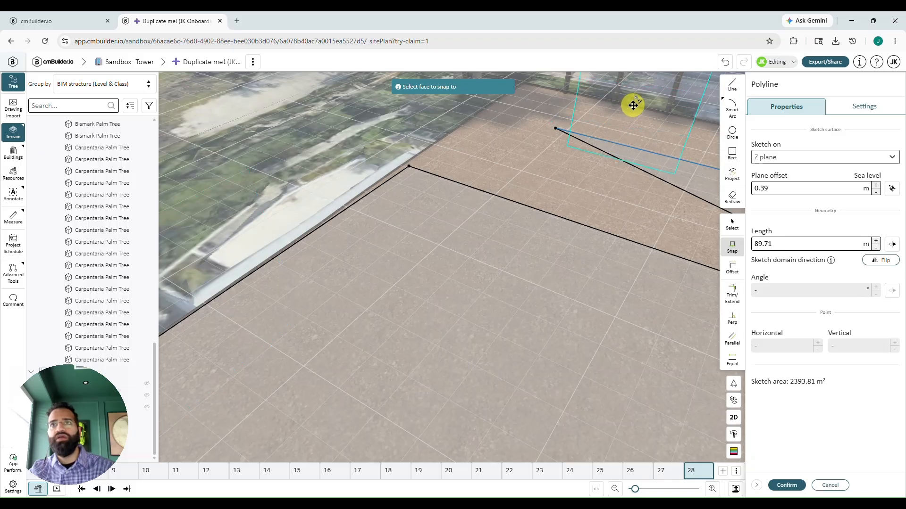
{"action": "left_click", "coordinate": [633, 105]}
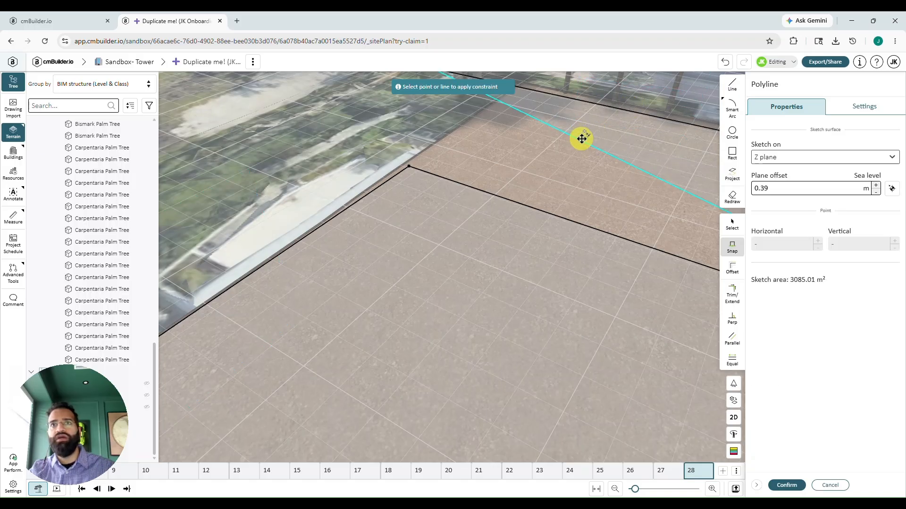
{"action": "left_click", "coordinate": [581, 138]}
{"action": "left_click", "coordinate": [461, 125]}
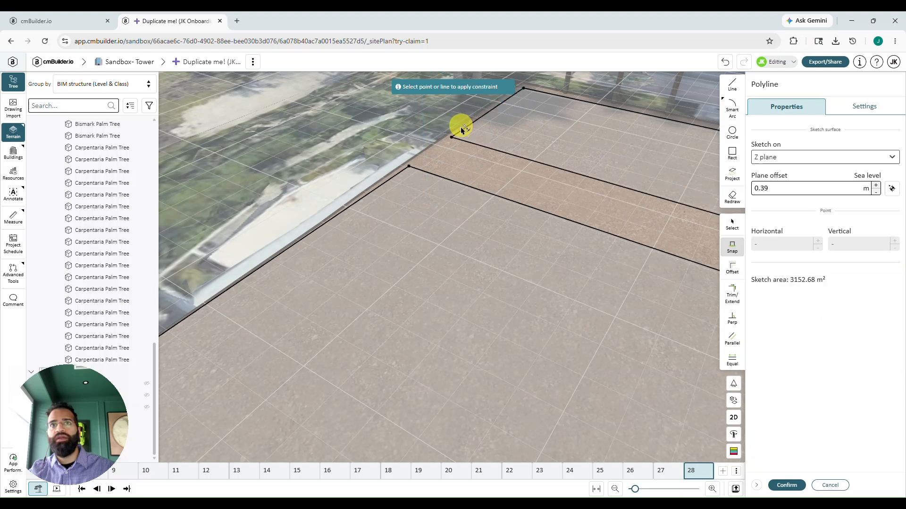
Snap the remaining long outer edge and the far short edge of the sketch to the brown site's boundary faces.
{"action": "mouse_move", "coordinate": [431, 203]}
{"action": "left_mouse_down"}
{"action": "mouse_move", "coordinate": [401, 281]}
{"action": "mouse_move", "coordinate": [347, 306]}
{"action": "mouse_move", "coordinate": [293, 298]}
{"action": "mouse_move", "coordinate": [281, 281]}
{"action": "left_mouse_up"}
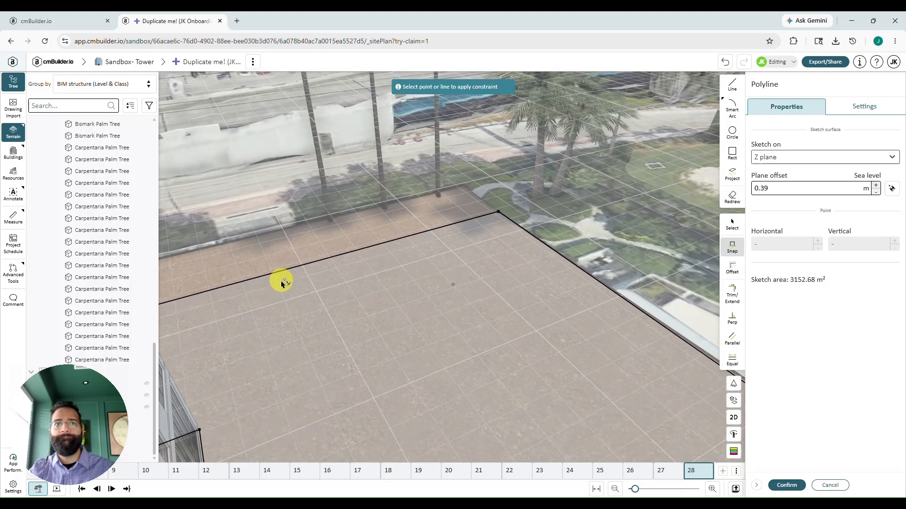
{"action": "left_click", "coordinate": [283, 270]}
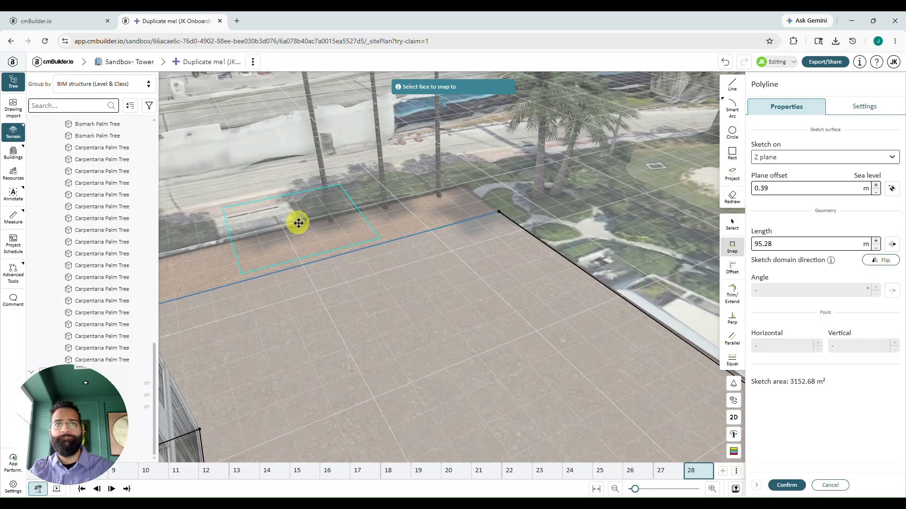
{"action": "left_click", "coordinate": [298, 225]}
{"action": "left_click_drag", "start_coordinate": [382, 262], "coordinate": [630, 204]}
{"action": "left_click", "coordinate": [628, 185]}
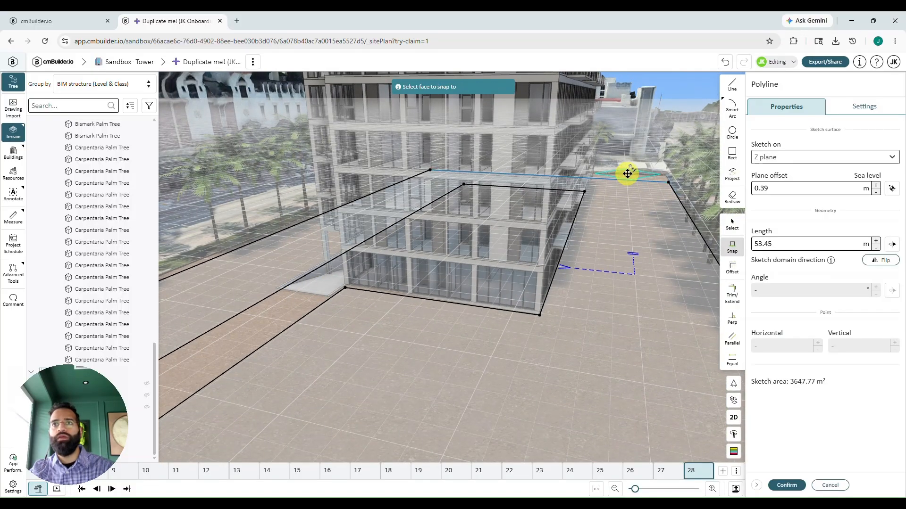
{"action": "left_click", "coordinate": [628, 174]}
Confirm the fill sketch, switch the fill from height to Fill to terrain, and finish it.
{"action": "left_click_drag", "start_coordinate": [619, 210], "coordinate": [594, 255]}
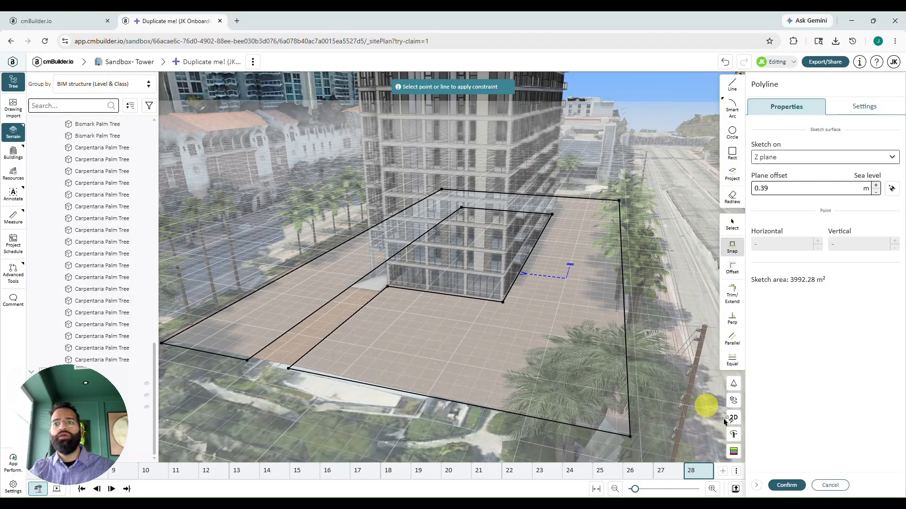
{"action": "left_click", "coordinate": [785, 486]}
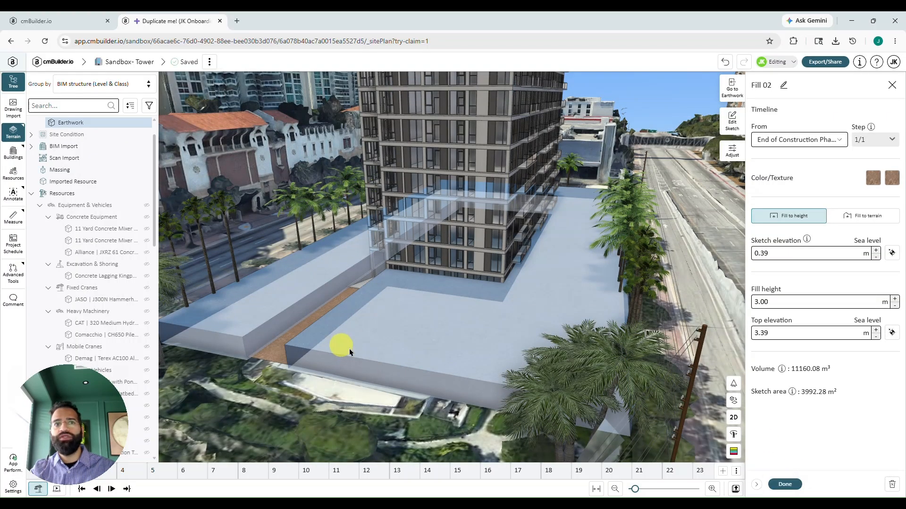
{"action": "mouse_move", "coordinate": [344, 343]}
{"action": "left_mouse_down"}
{"action": "mouse_move", "coordinate": [410, 356]}
{"action": "mouse_move", "coordinate": [370, 358]}
{"action": "left_mouse_up"}
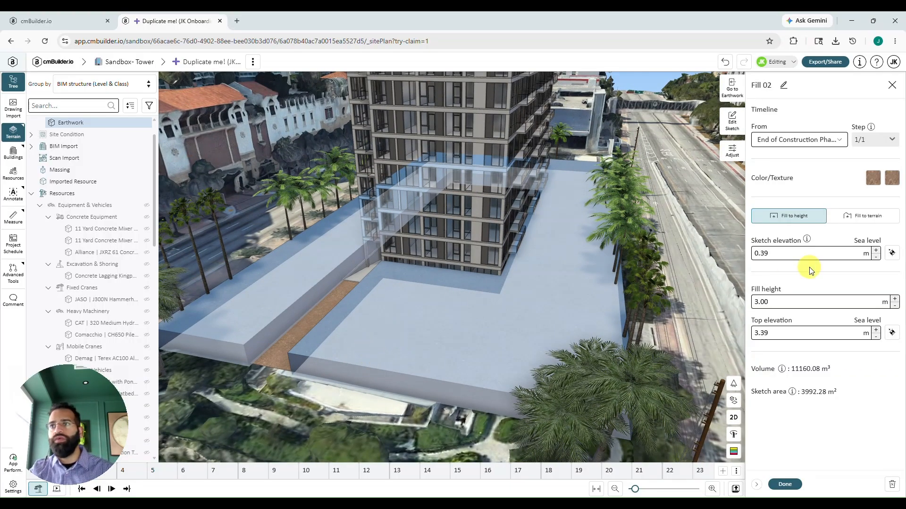
{"action": "left_click", "coordinate": [872, 217]}
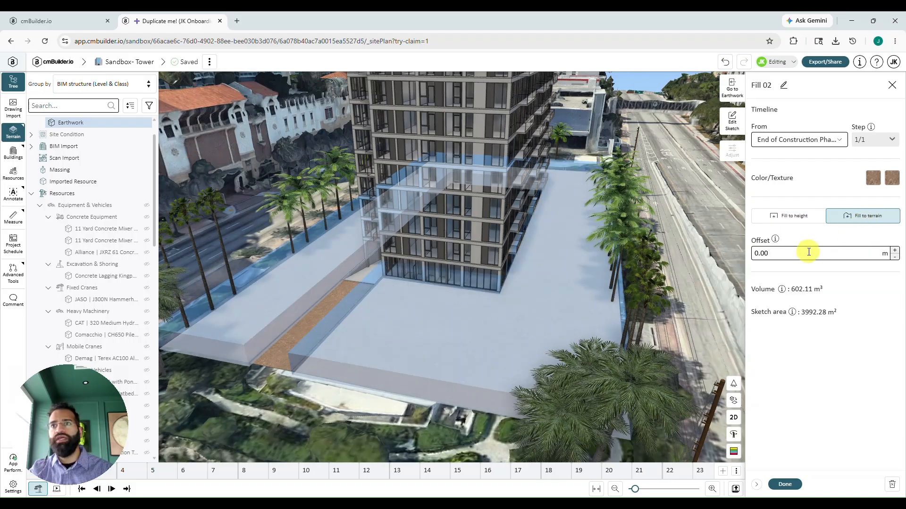
{"action": "left_click", "coordinate": [784, 484]}
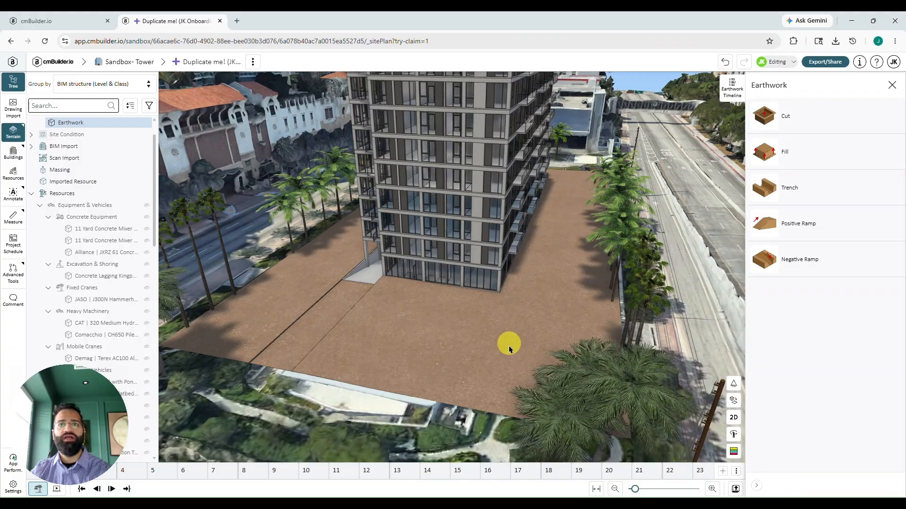
{"action": "left_click_drag", "start_coordinate": [523, 339], "coordinate": [479, 356]}
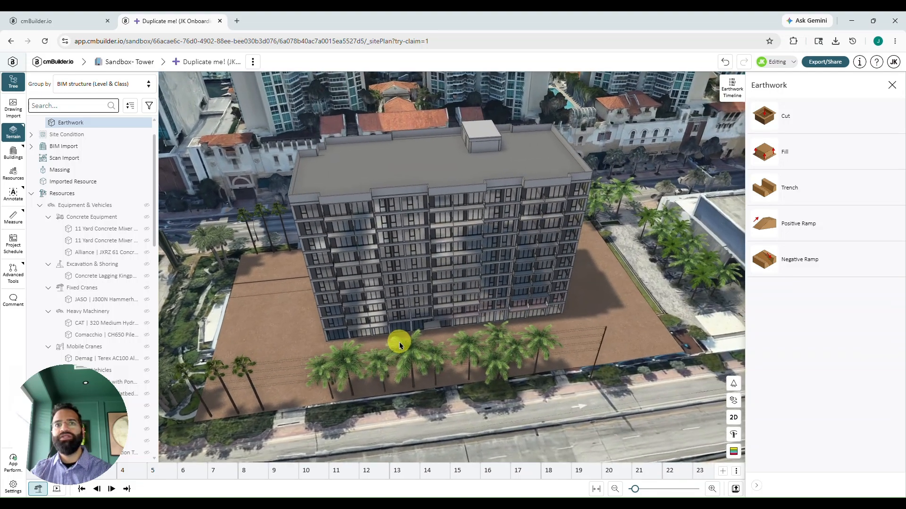
{"action": "scroll", "coordinate": [451, 344], "scroll_direction": "down", "scroll_amount": 5}
Open the Sandbox- Tower project in a new browser tab and load its Complete Example scenario.
{"action": "left_click", "coordinate": [6, 194]}
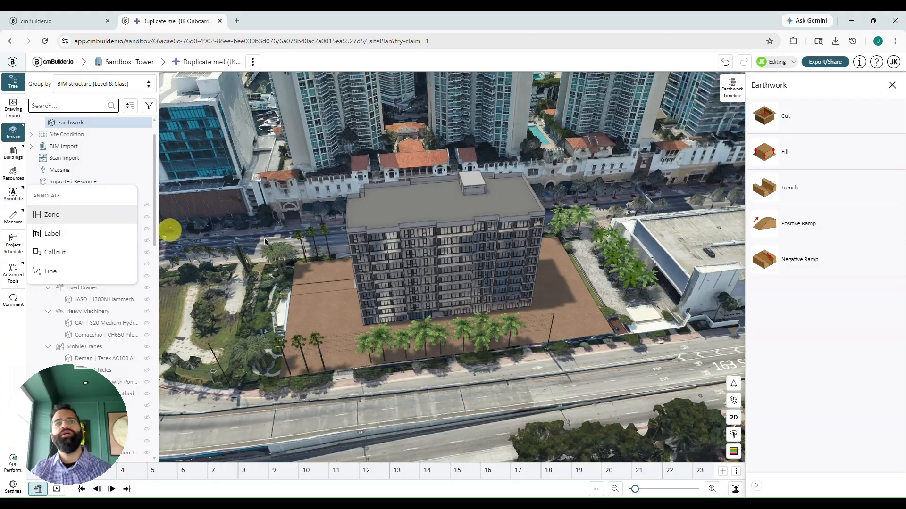
{"action": "right_click", "coordinate": [136, 62]}
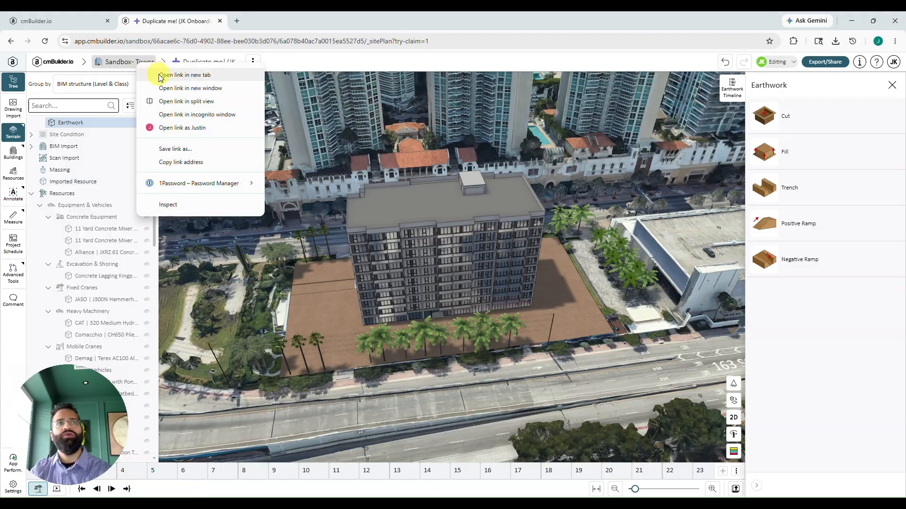
{"action": "left_click", "coordinate": [176, 75]}
{"action": "left_click", "coordinate": [270, 22]}
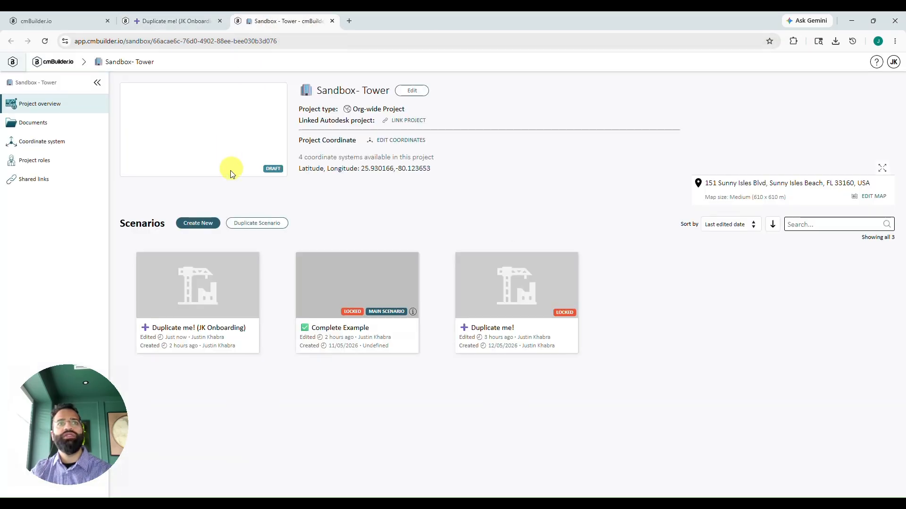
{"action": "left_click", "coordinate": [399, 292]}
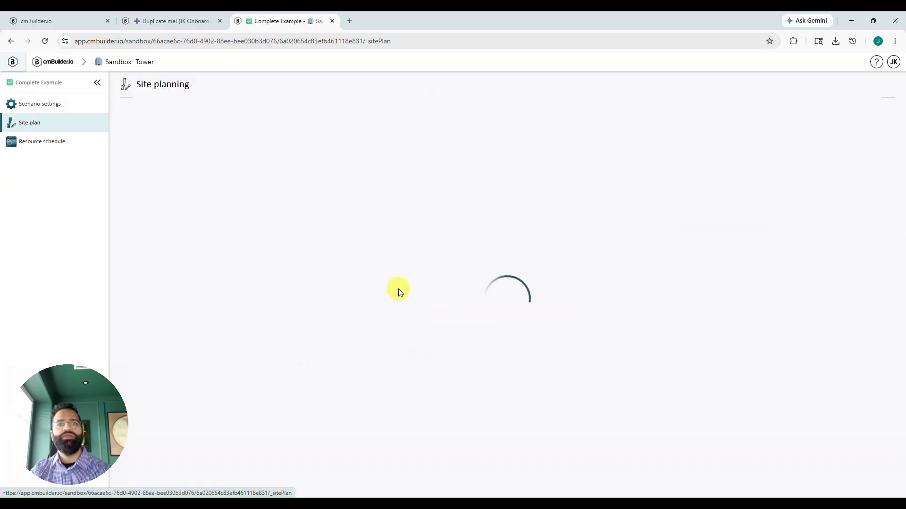
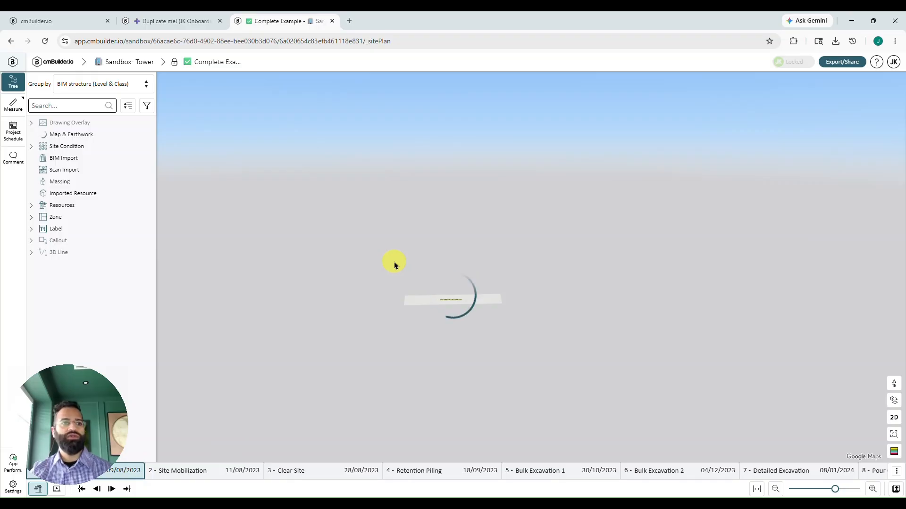
Go to the last milestone, 27 - Project Complete, and examine the finished grounds around the building.
{"action": "left_click", "coordinate": [126, 489]}
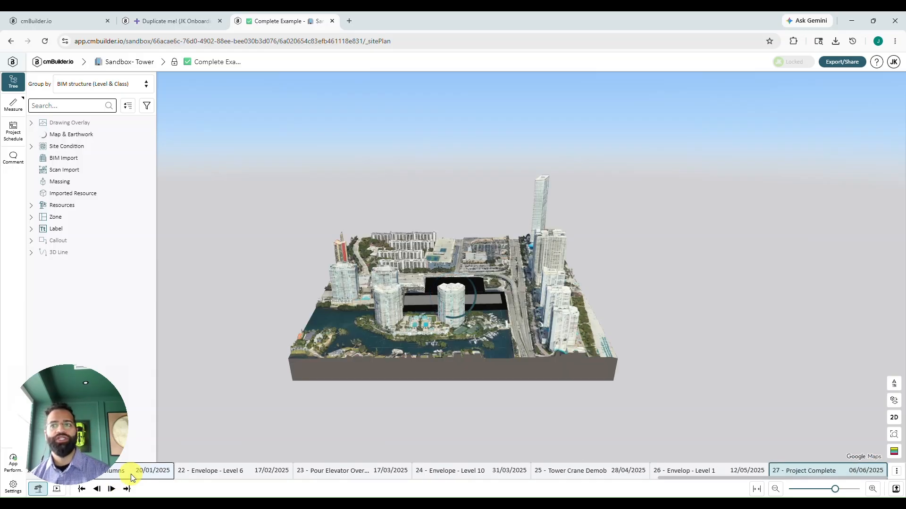
{"action": "scroll", "coordinate": [493, 303], "scroll_direction": "up", "scroll_amount": 5}
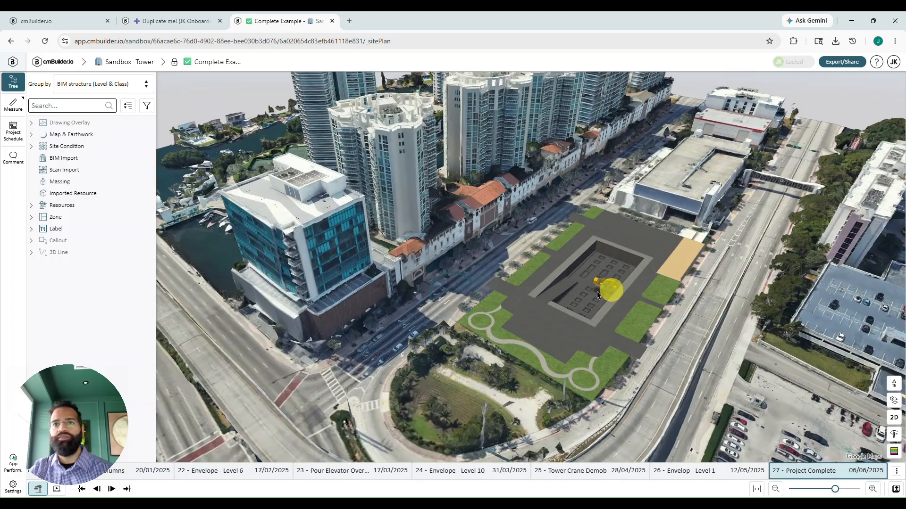
{"action": "right_click_drag", "start_coordinate": [608, 289], "coordinate": [488, 284]}
{"action": "scroll", "coordinate": [488, 284], "scroll_direction": "up", "scroll_amount": 1}
{"action": "scroll", "coordinate": [488, 284], "scroll_direction": "up", "scroll_amount": 2}
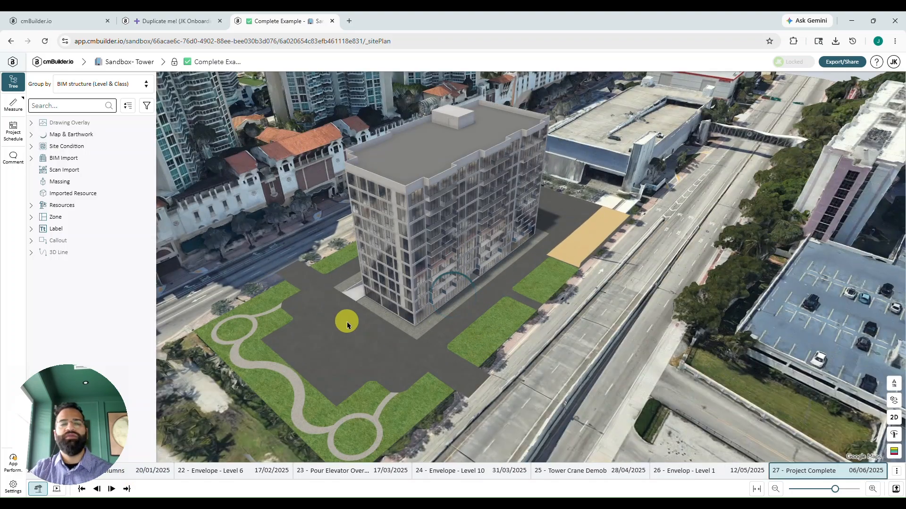
Group the Complete Example's object tree by start milestone and collapse all of its groups.
{"action": "left_click", "coordinate": [108, 85]}
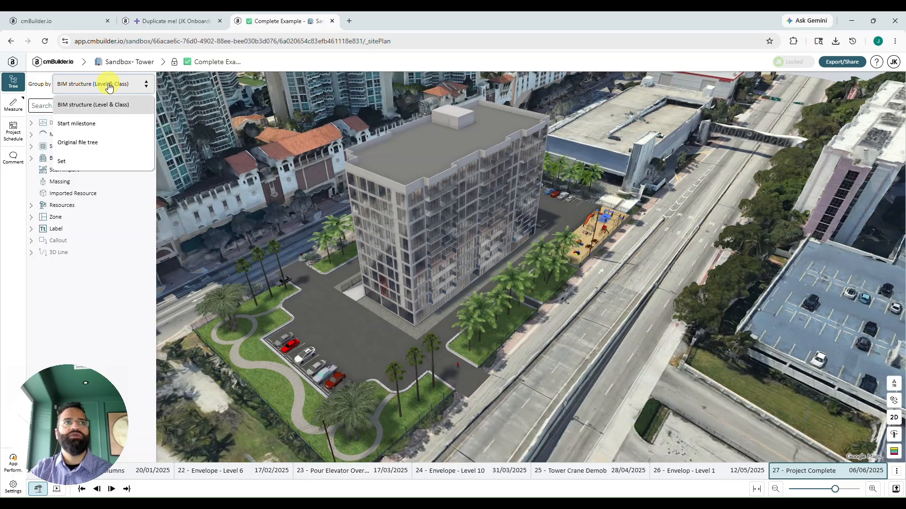
{"action": "left_click", "coordinate": [83, 123]}
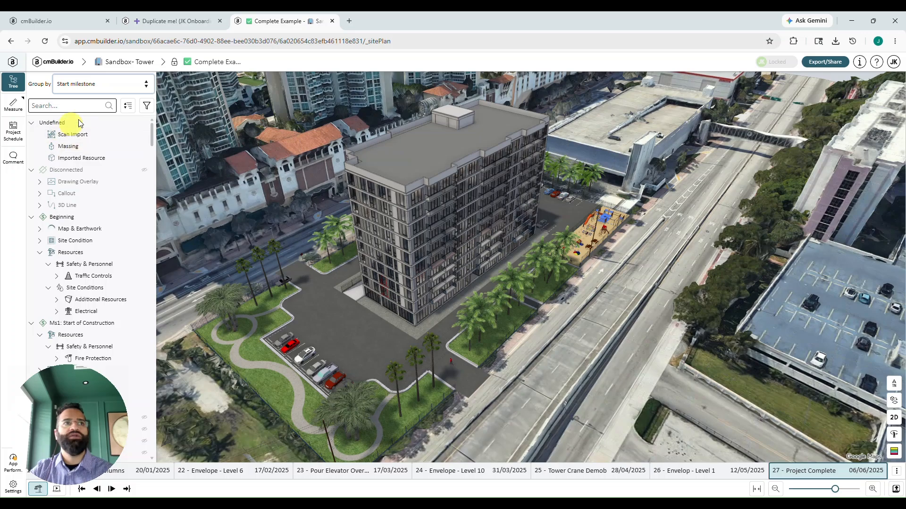
{"action": "left_click", "coordinate": [127, 106]}
{"action": "left_click", "coordinate": [134, 129]}
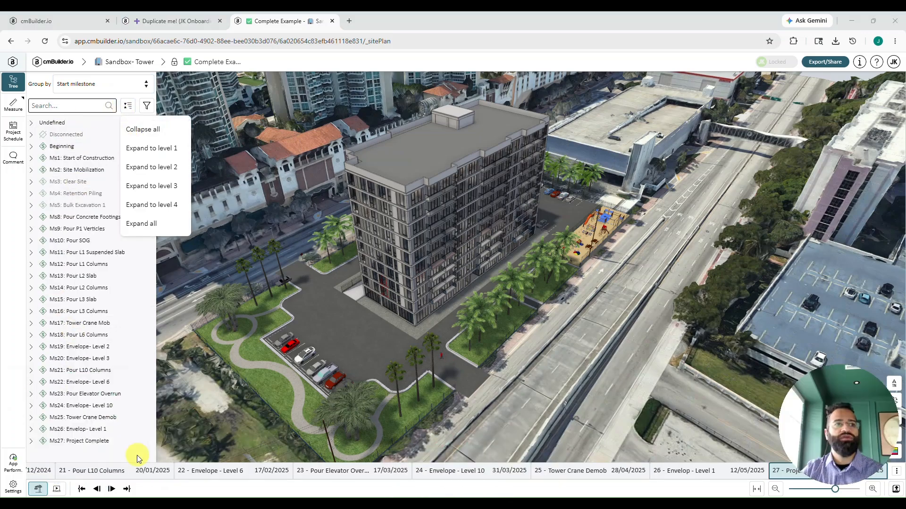
Expand milestone Ms27: Project Complete in the tree and select its Zone group.
{"action": "left_click", "coordinate": [90, 443]}
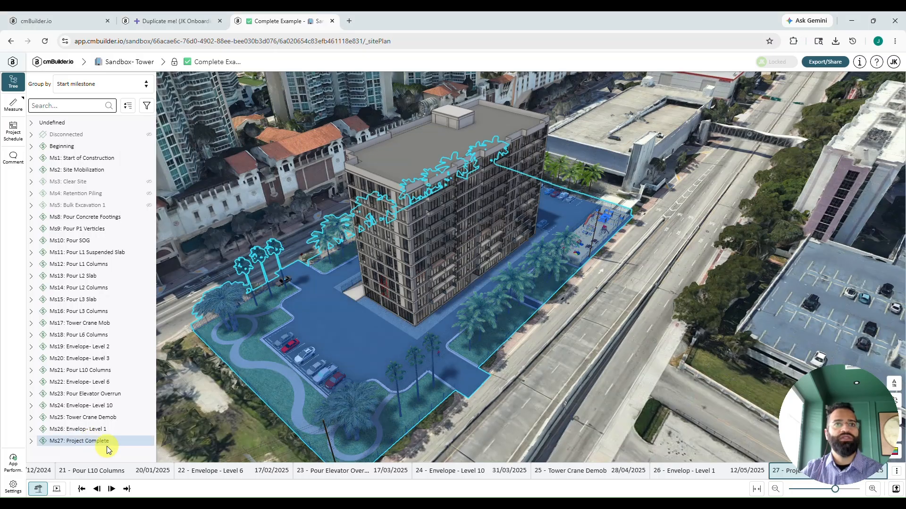
{"action": "left_click", "coordinate": [30, 442]}
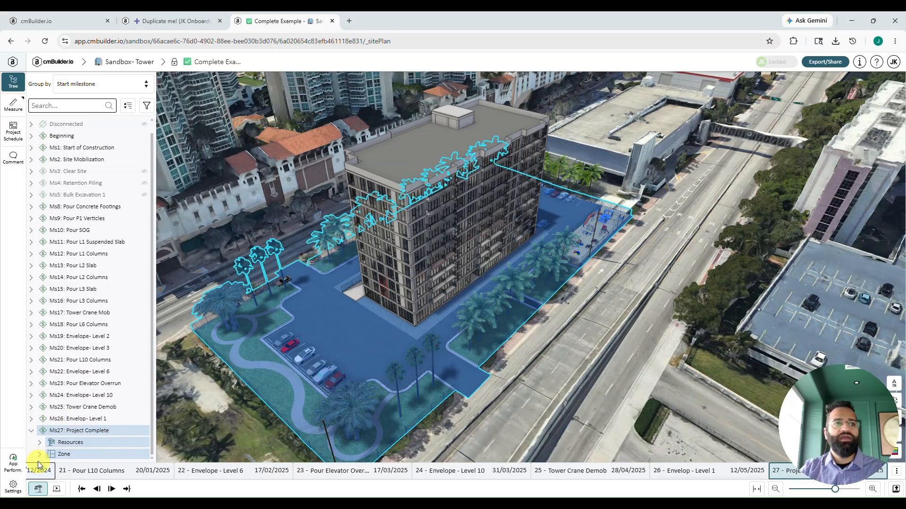
{"action": "left_click", "coordinate": [68, 454]}
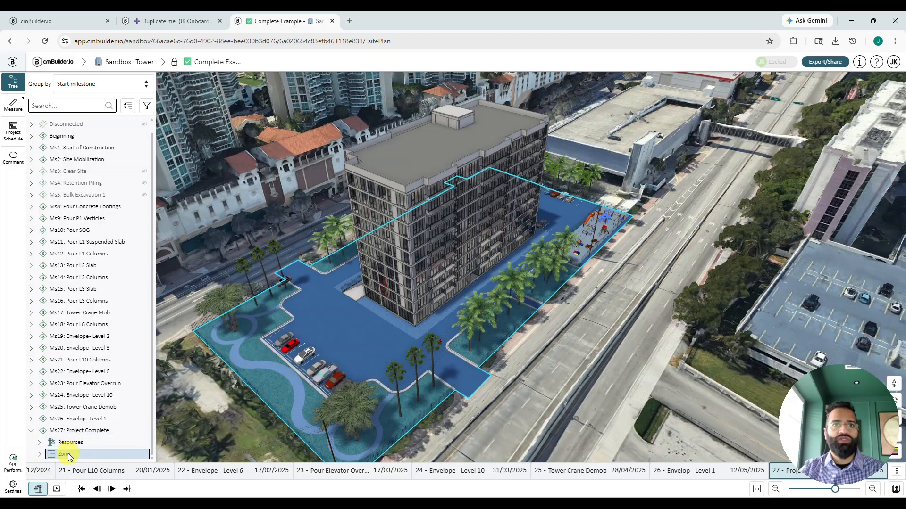
Add the Ms27 Building Elements, Logistics & Facilities and Public Vehicles resource groups to the Zone selection and copy all of it.
{"action": "left_click", "coordinate": [40, 444]}
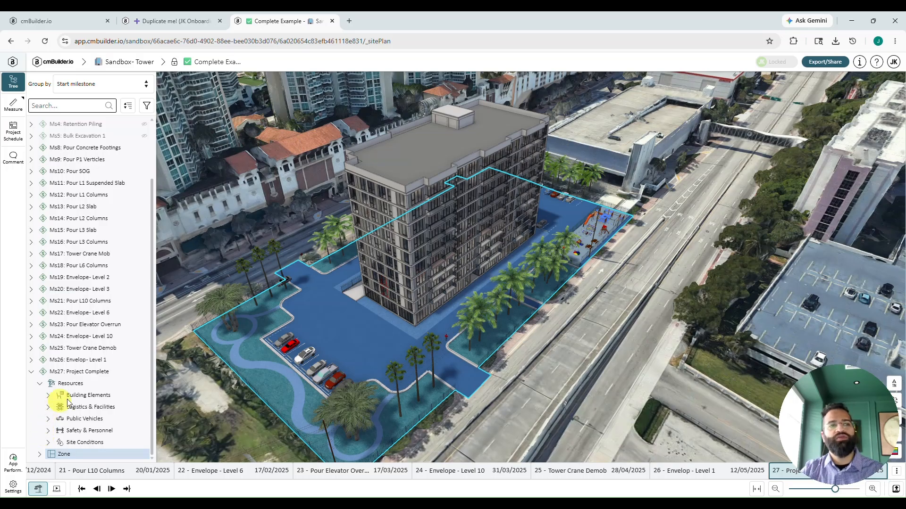
{"action": "left_click", "coordinate": [96, 396]}
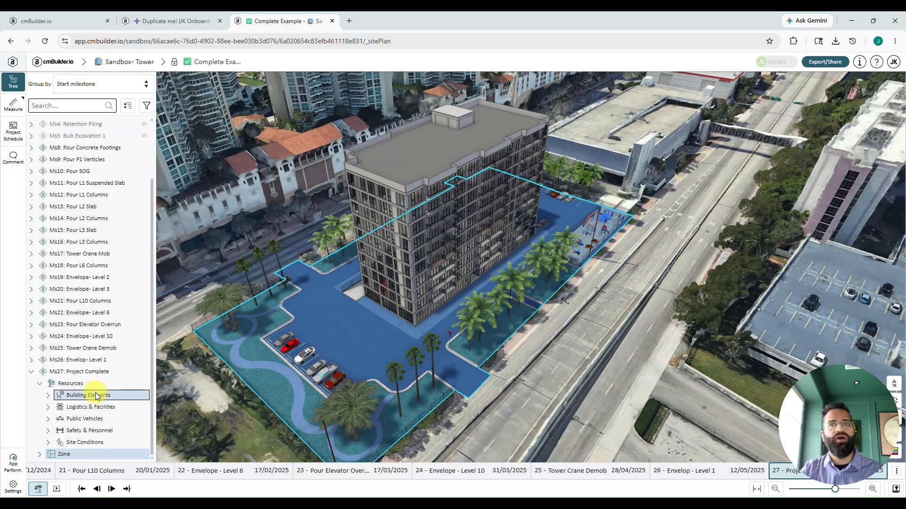
{"action": "left_click", "coordinate": [125, 422]}
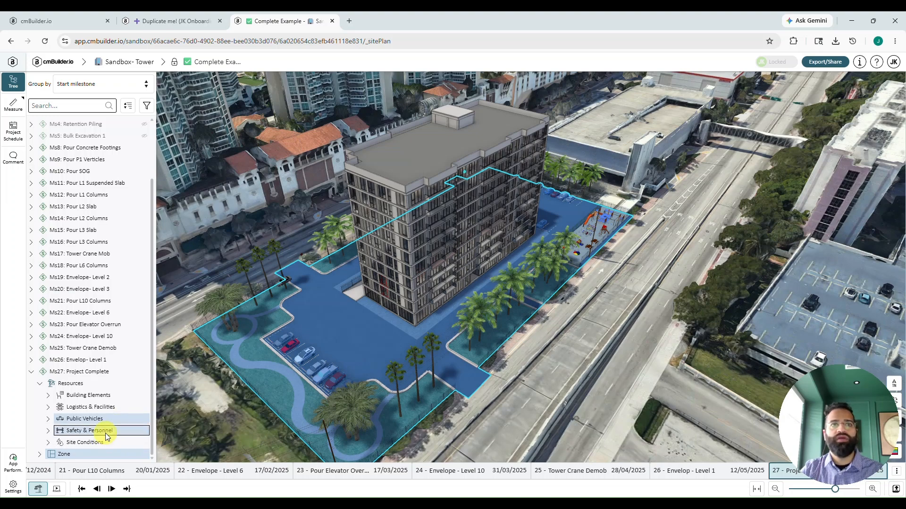
{"action": "left_click", "coordinate": [109, 408]}
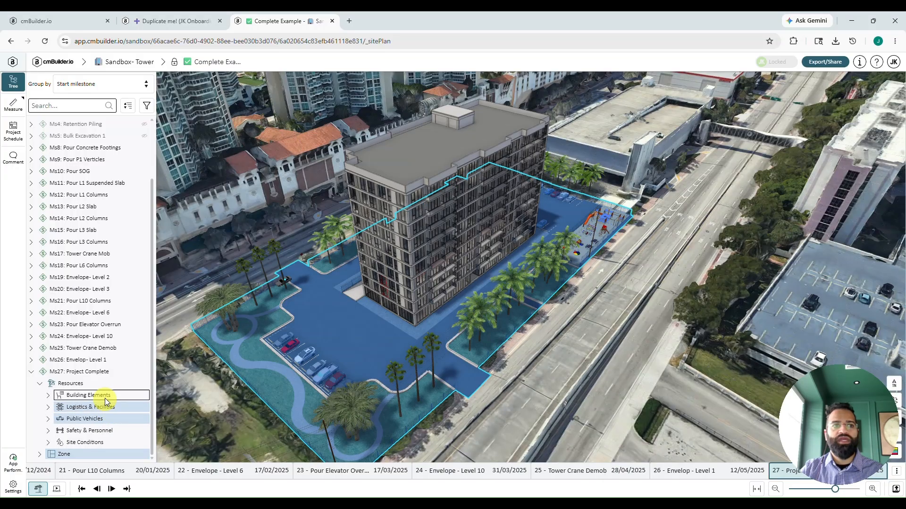
{"action": "left_click", "coordinate": [104, 398]}
{"action": "right_click", "coordinate": [105, 399]}
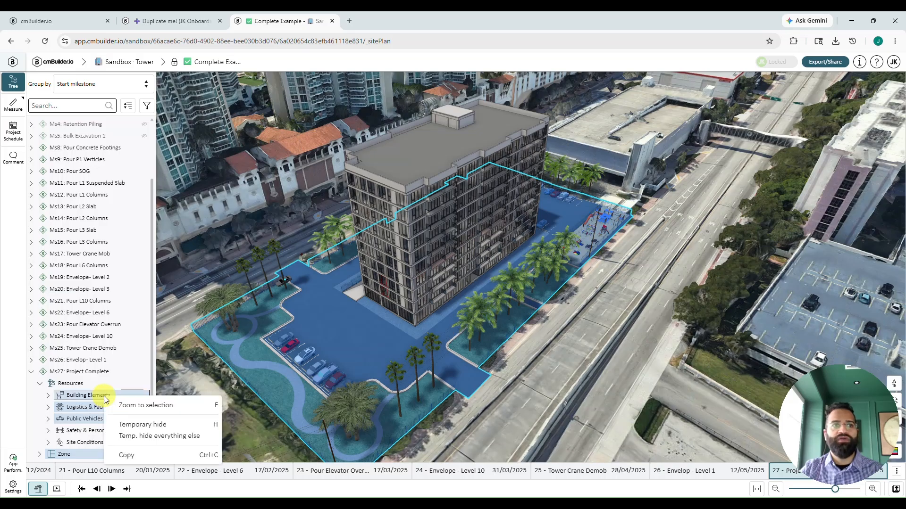
{"action": "left_click", "coordinate": [120, 454]}
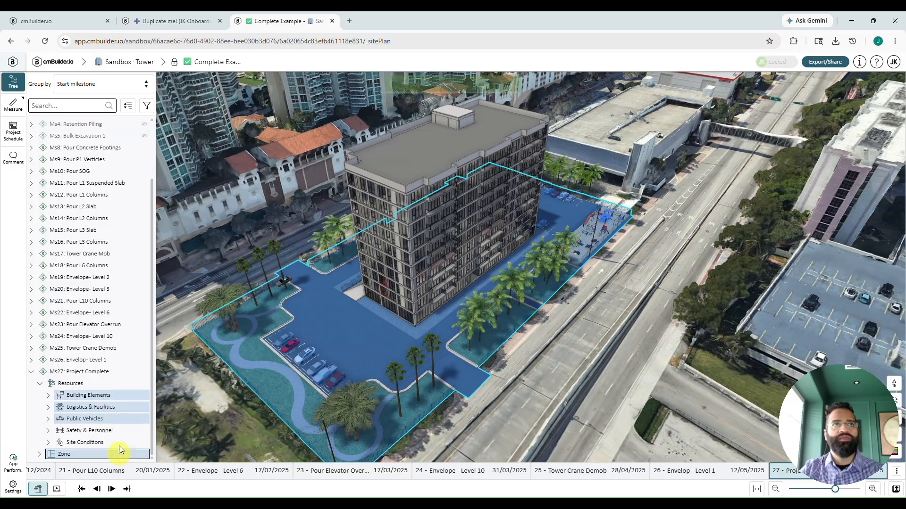
Switch to the Duplicate me! project tab, paste the copied objects into the site plan and proceed to the milestone mapping.
{"action": "left_click", "coordinate": [177, 23]}
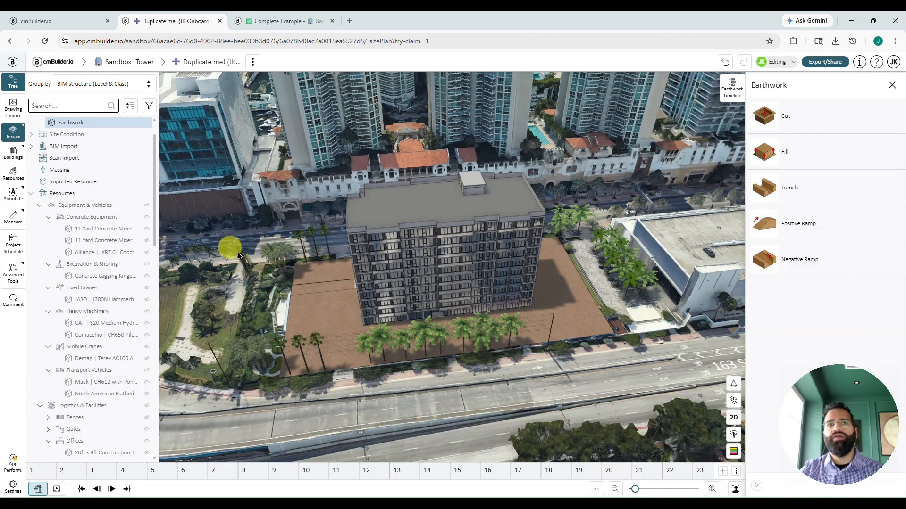
{"action": "right_click", "coordinate": [314, 307]}
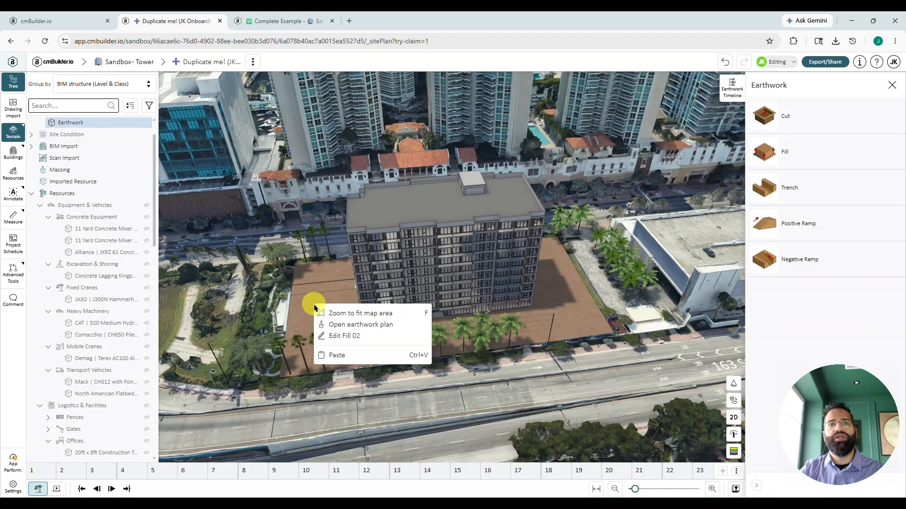
{"action": "left_click", "coordinate": [325, 355]}
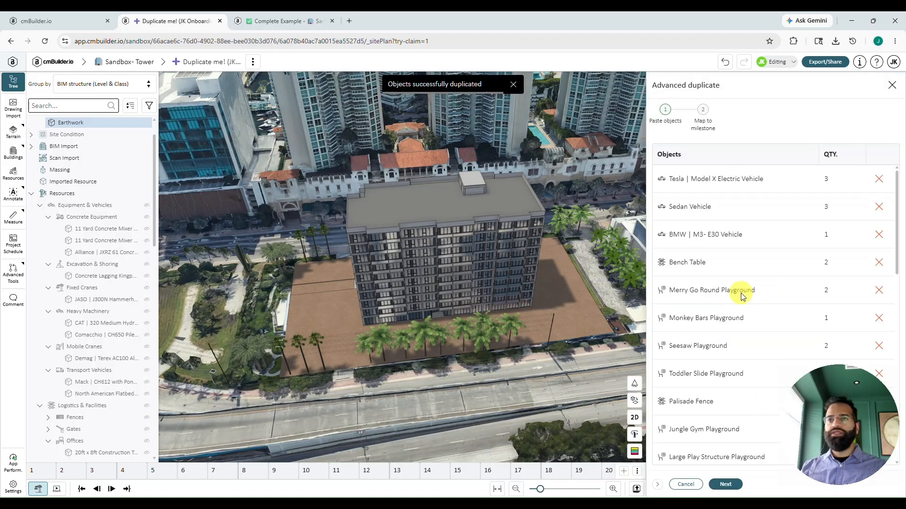
{"action": "left_click", "coordinate": [727, 484]}
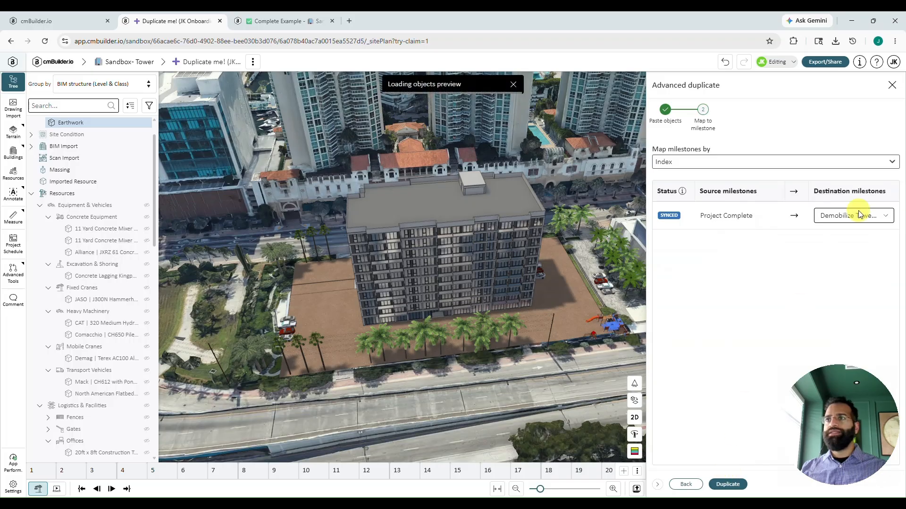
Map the Project Complete source milestone to Ms 28, the end of construction, and duplicate the objects.
{"action": "left_click", "coordinate": [862, 217]}
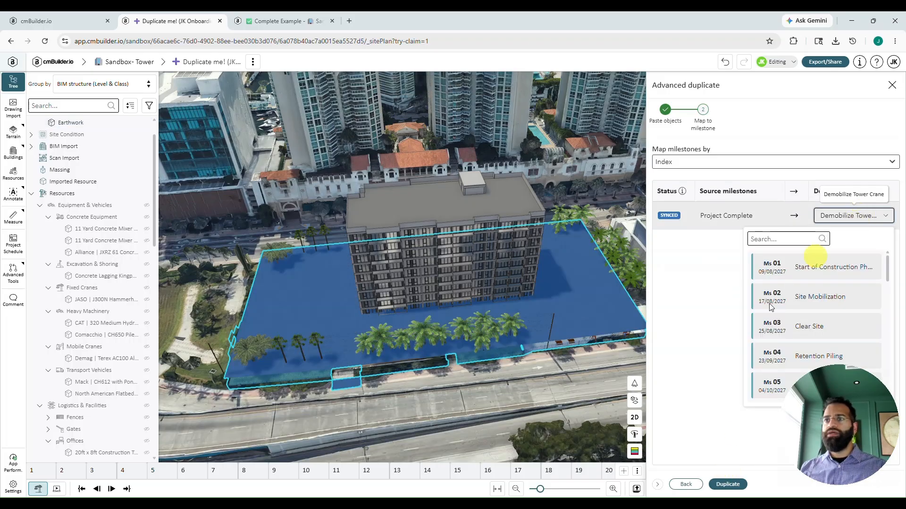
{"action": "scroll", "coordinate": [774, 316], "scroll_direction": "down", "scroll_amount": 15}
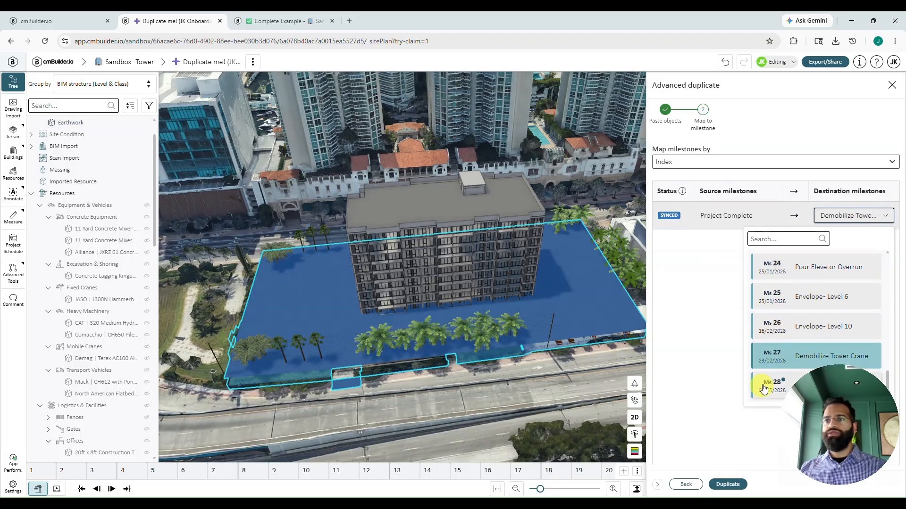
{"action": "left_click", "coordinate": [764, 388]}
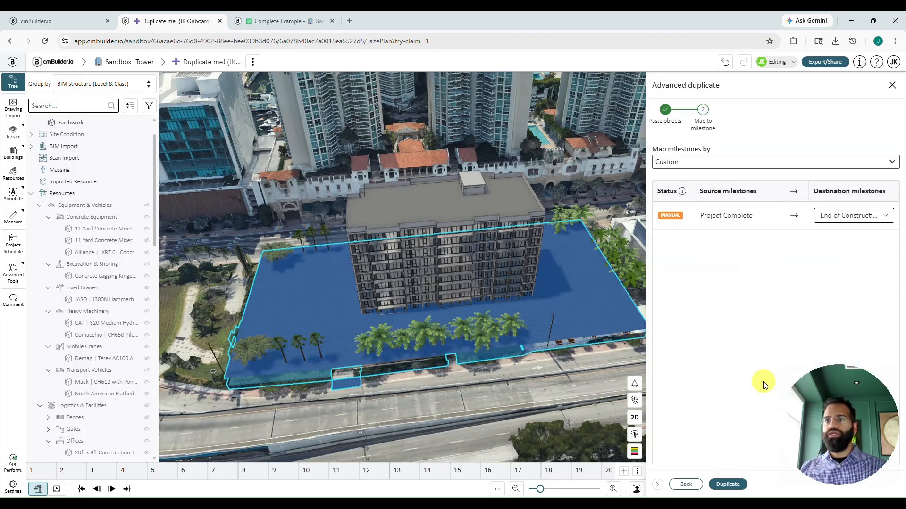
{"action": "left_click", "coordinate": [727, 485]}
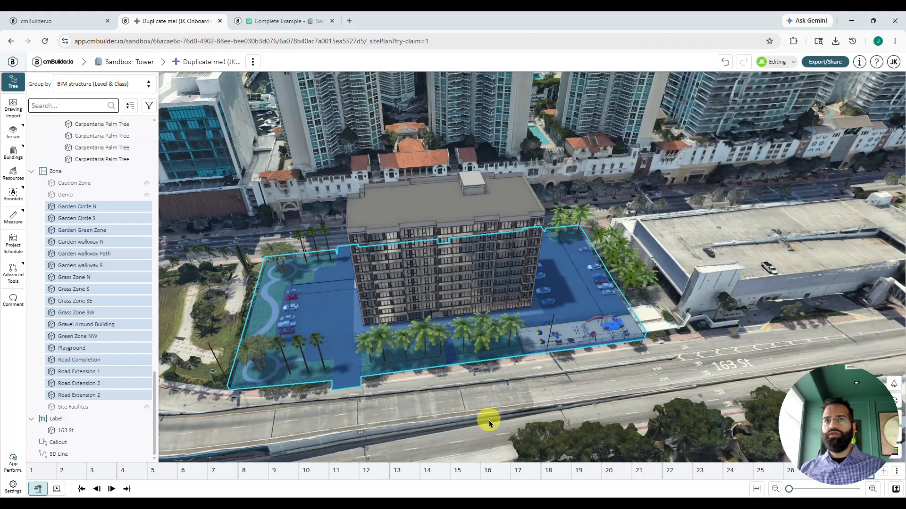
{"action": "left_click", "coordinate": [598, 377]}
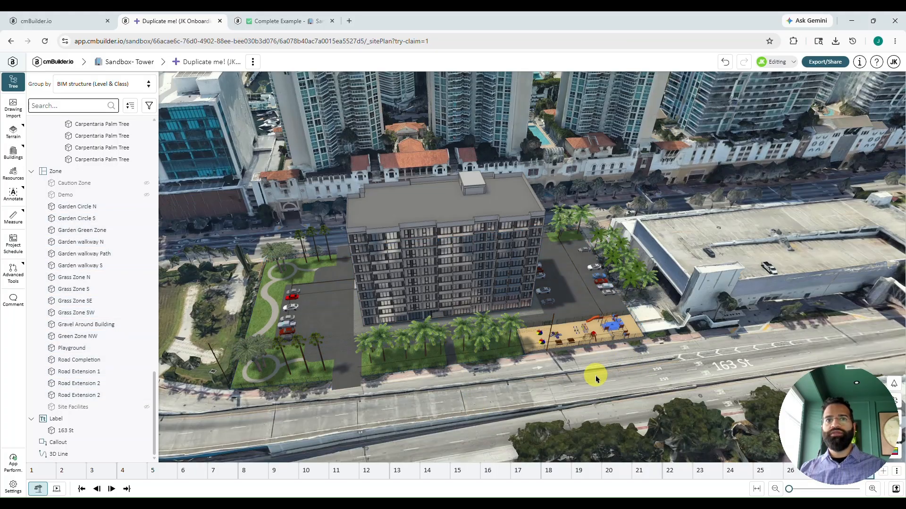
Look over the finished grounds around the building and switch the project to presentation mode.
{"action": "left_click_drag", "start_coordinate": [500, 388], "coordinate": [468, 374]}
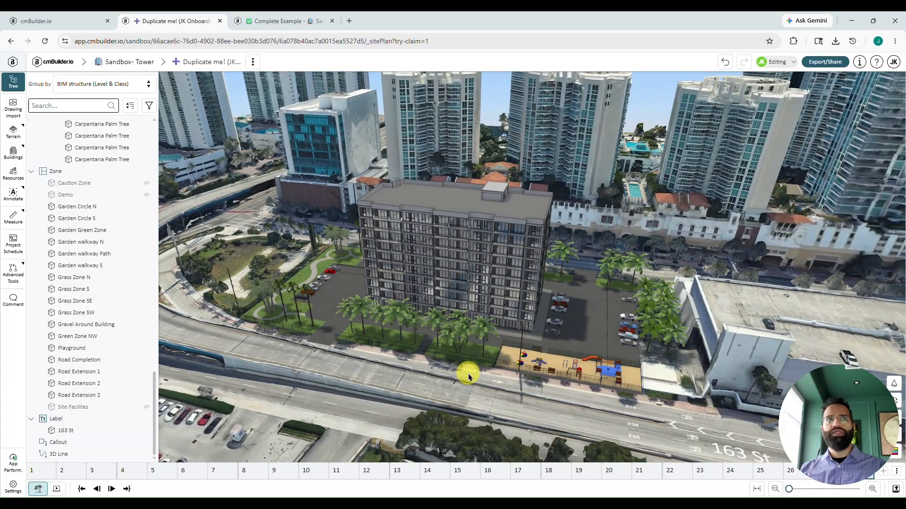
{"action": "left_click_drag", "start_coordinate": [468, 373], "coordinate": [80, 368]}
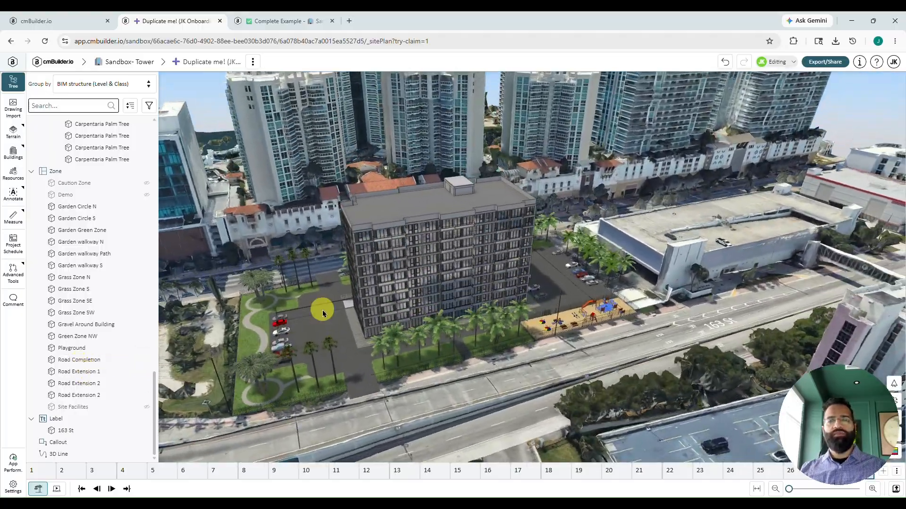
{"action": "left_click_drag", "start_coordinate": [325, 311], "coordinate": [375, 311]}
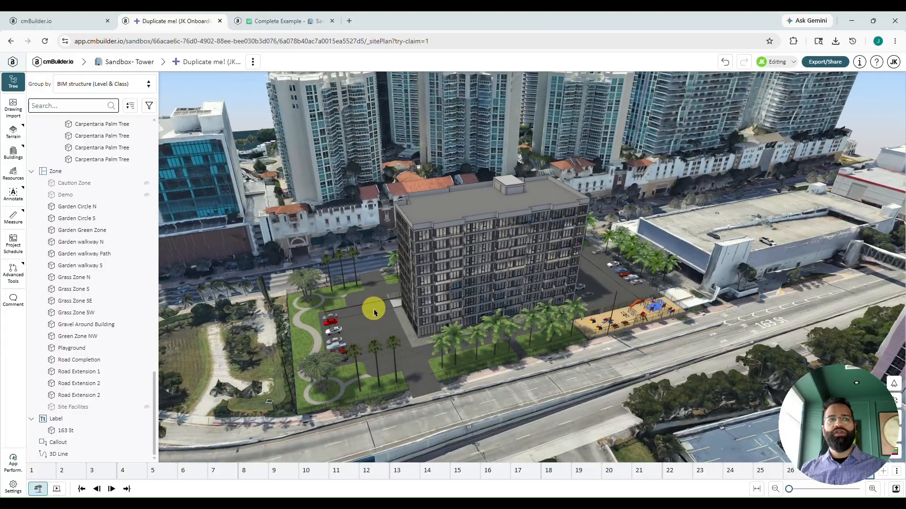
{"action": "left_click", "coordinate": [59, 489]}
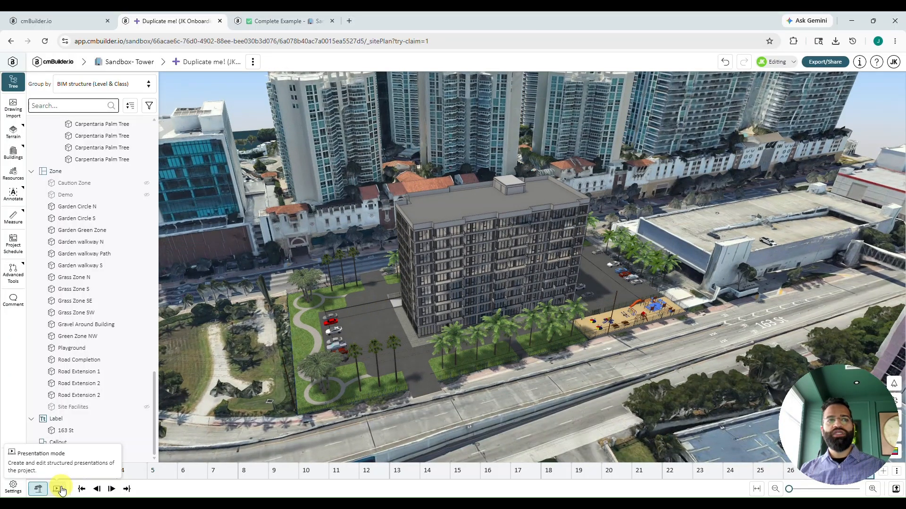